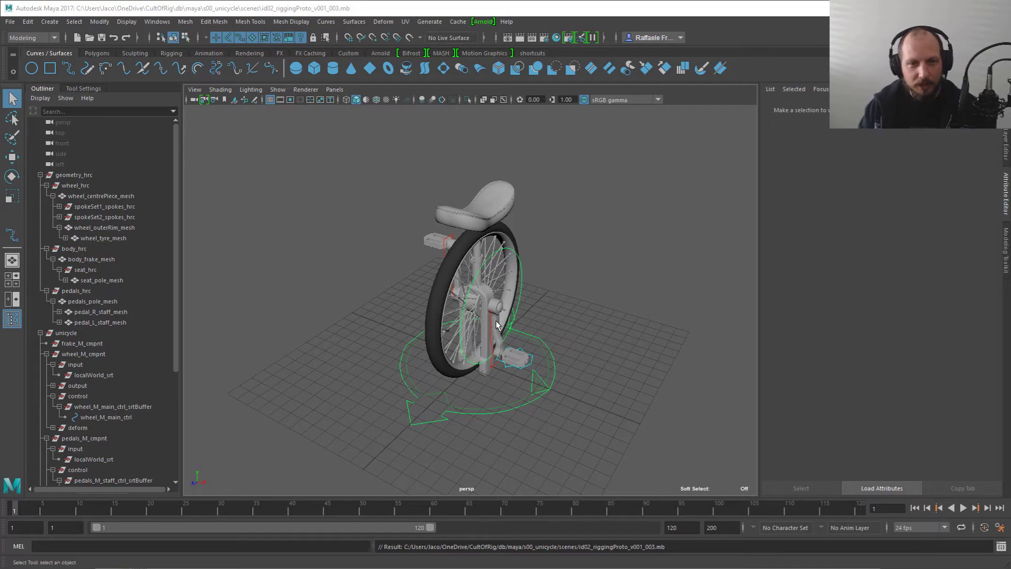
pyautogui.click(438, 419)
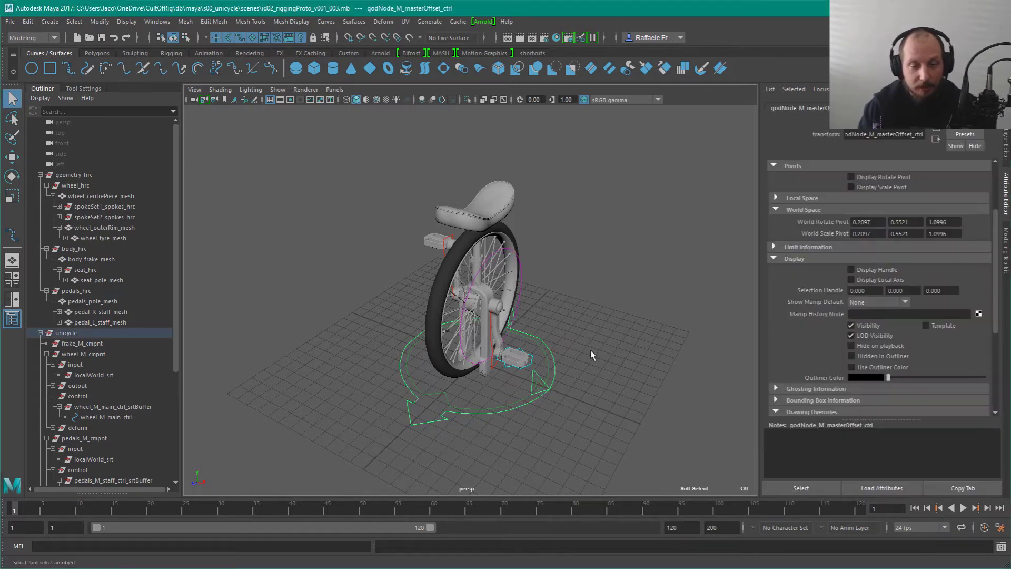
pyautogui.click(598, 369)
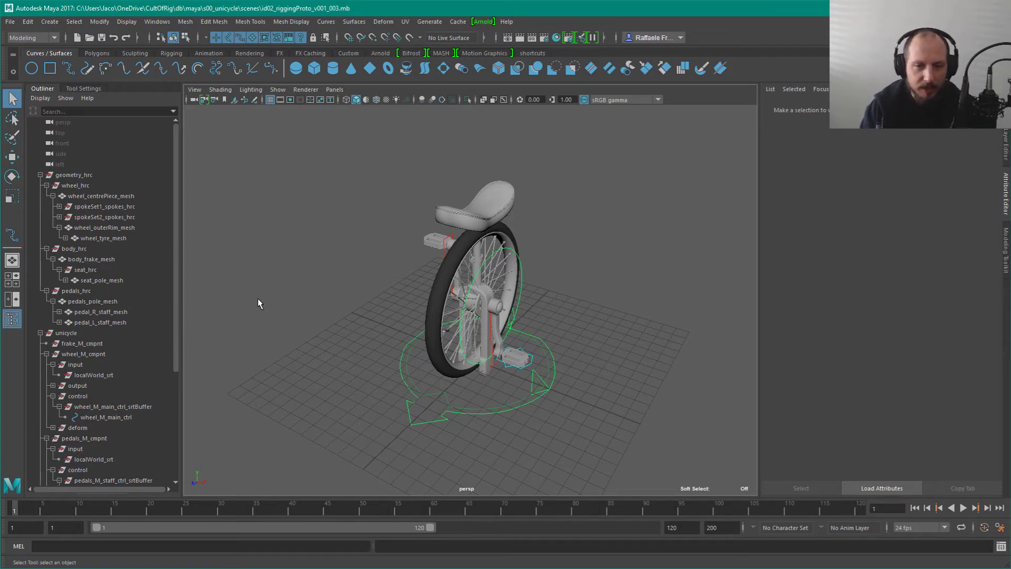
pyautogui.keyDown('alt'); pyautogui.moveTo(478, 375); pyautogui.dragTo(463, 370); pyautogui.keyUp('alt')
pyautogui.keyDown('alt'); pyautogui.moveTo(463, 370); pyautogui.dragTo(519, 411, button='right'); pyautogui.keyUp('alt')
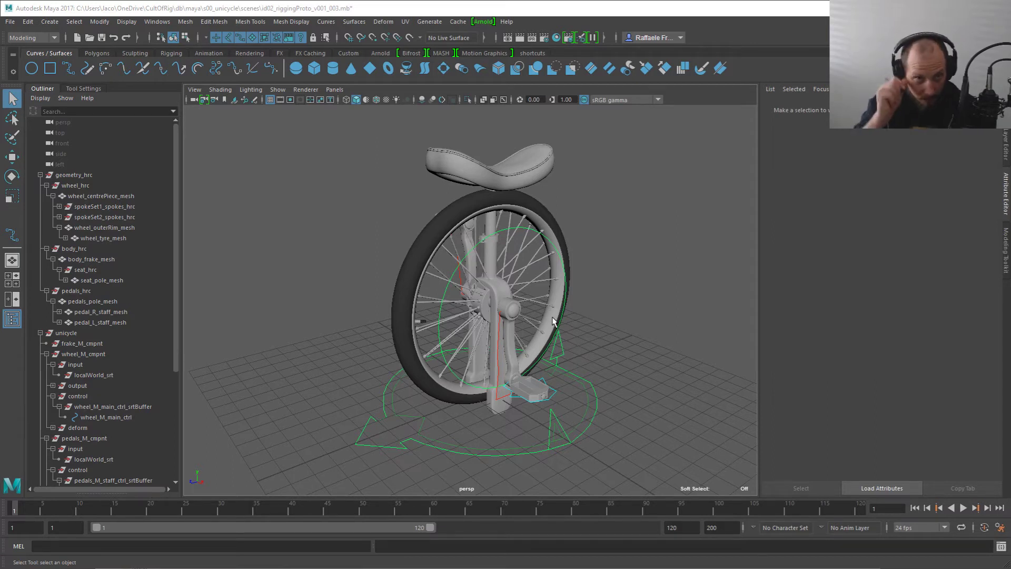
pyautogui.hotkey('alt', 'Tab')
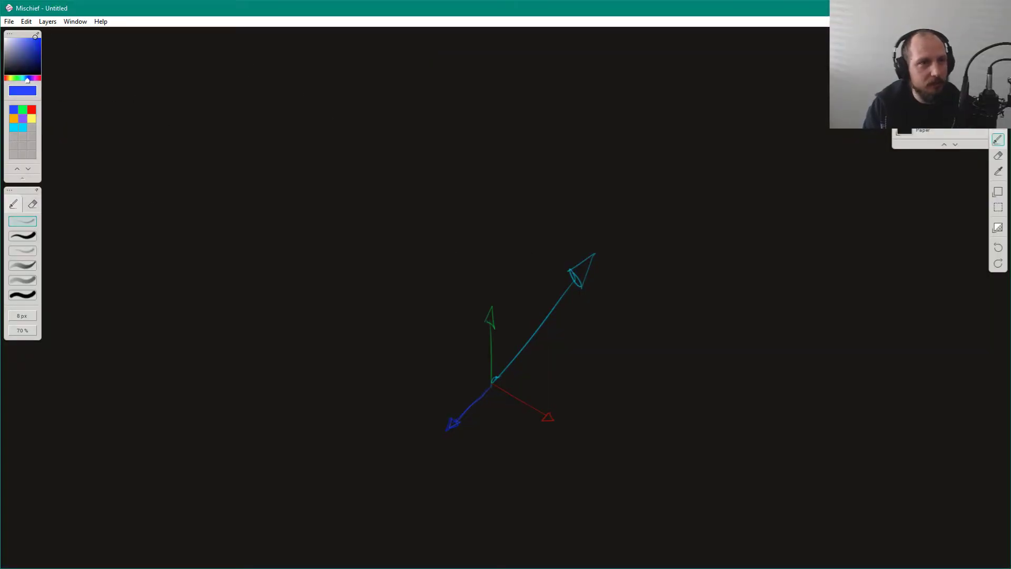
pyautogui.hotkey('alt', 'Tab')
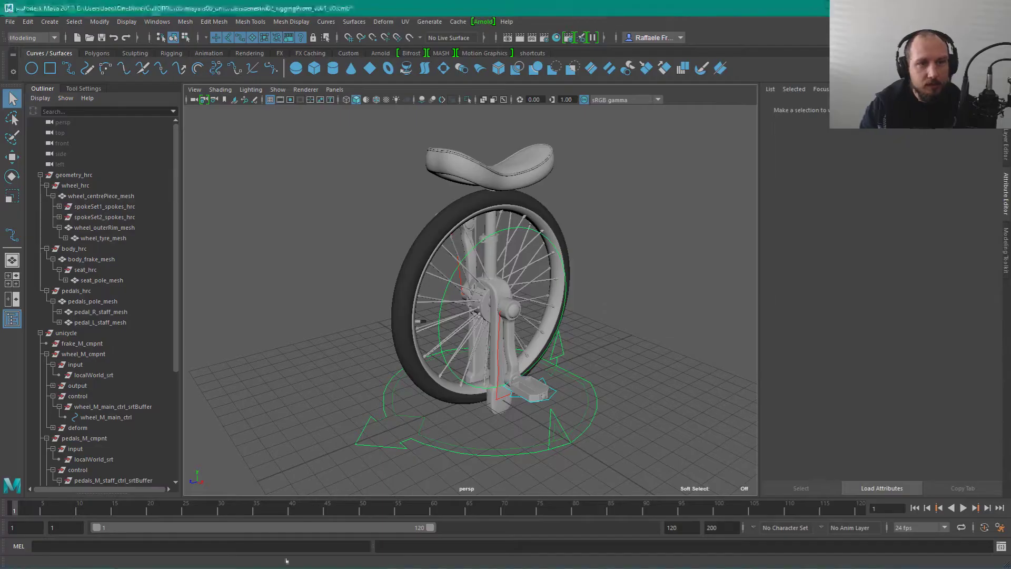
# Step: Collapse the wheel centre piece, body and pedals geometry branches in the Outliner and hide the body_hrc group
pyautogui.click(53, 196)
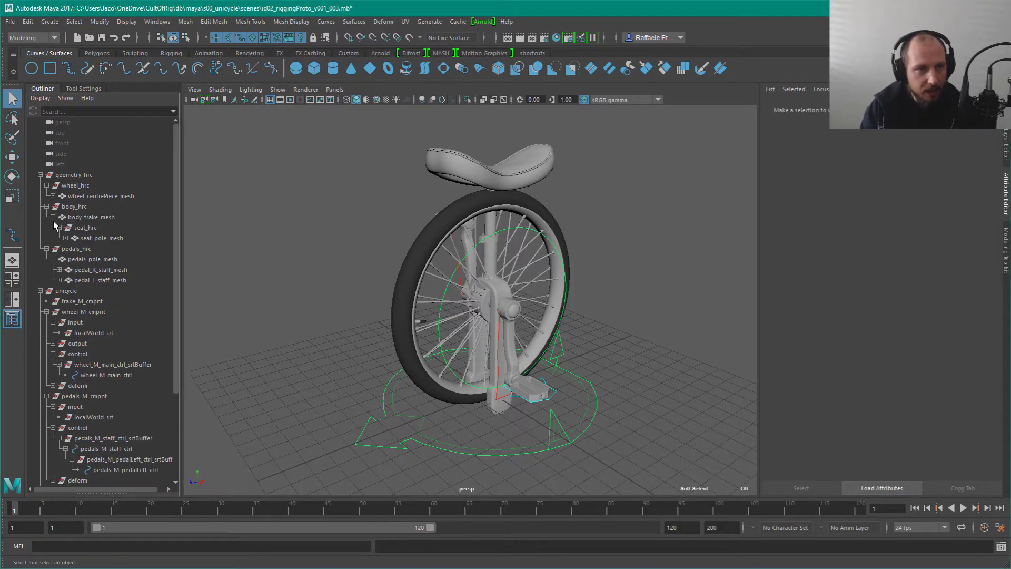
pyautogui.click(46, 206)
pyautogui.click(46, 217)
pyautogui.click(73, 206)
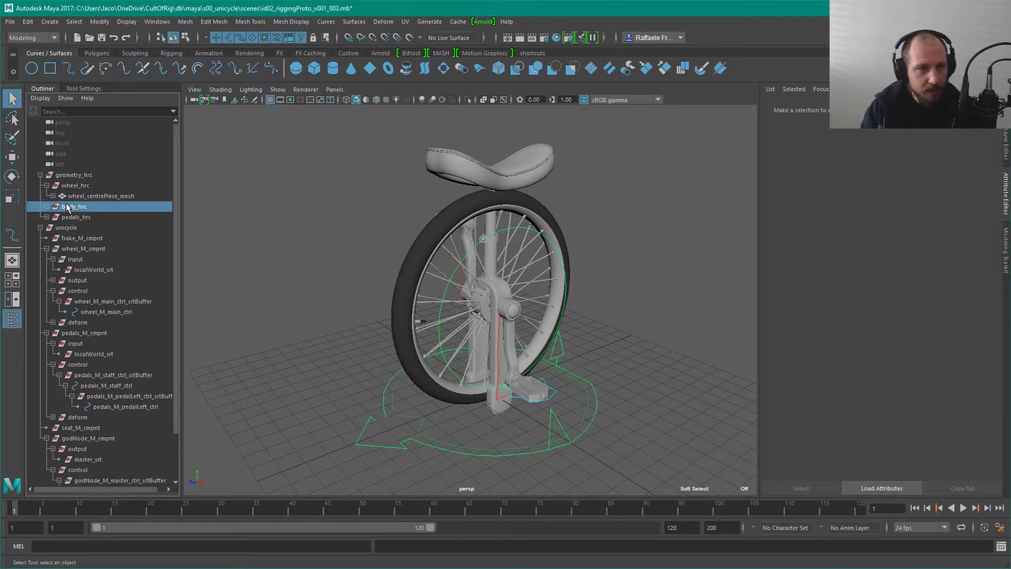
pyautogui.press('h')
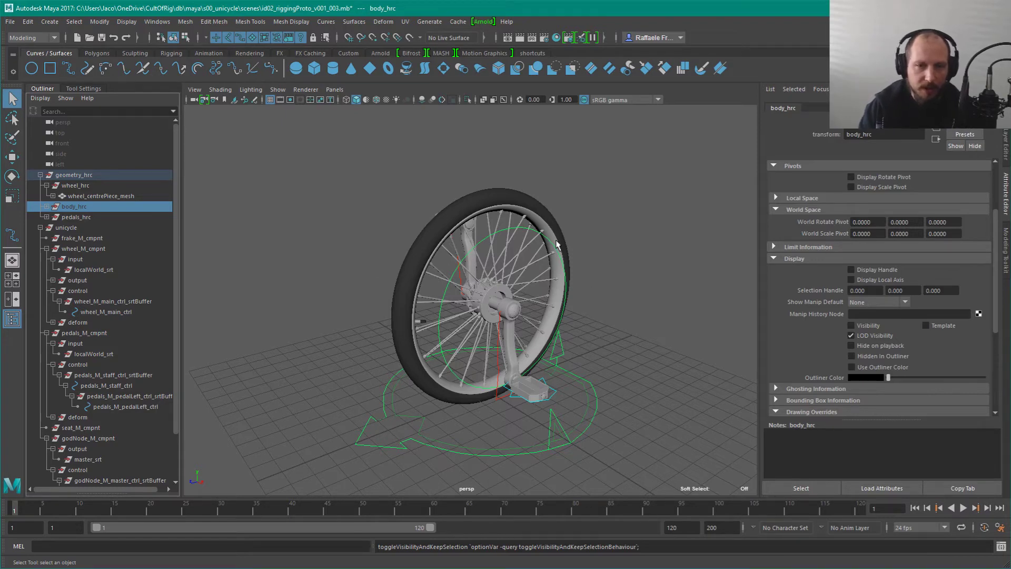
pyautogui.keyDown('alt'); pyautogui.moveTo(426, 235); pyautogui.dragTo(529, 287); pyautogui.keyUp('alt')
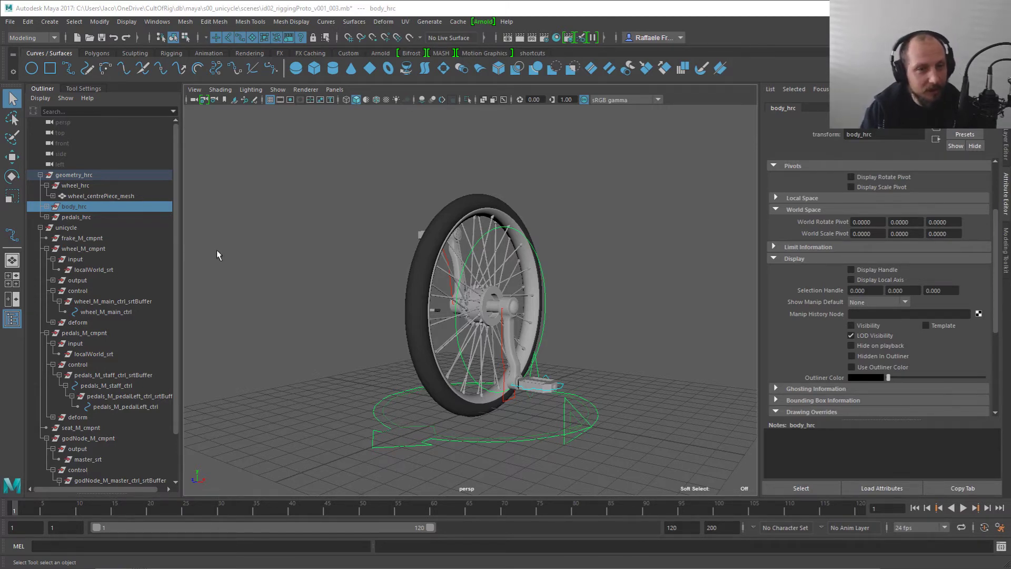
# Step: Try a 10-degree rotation of wheel_M_main_ctrl about its Z axis with the Rotate tool, and undo it
pyautogui.click(545, 326)
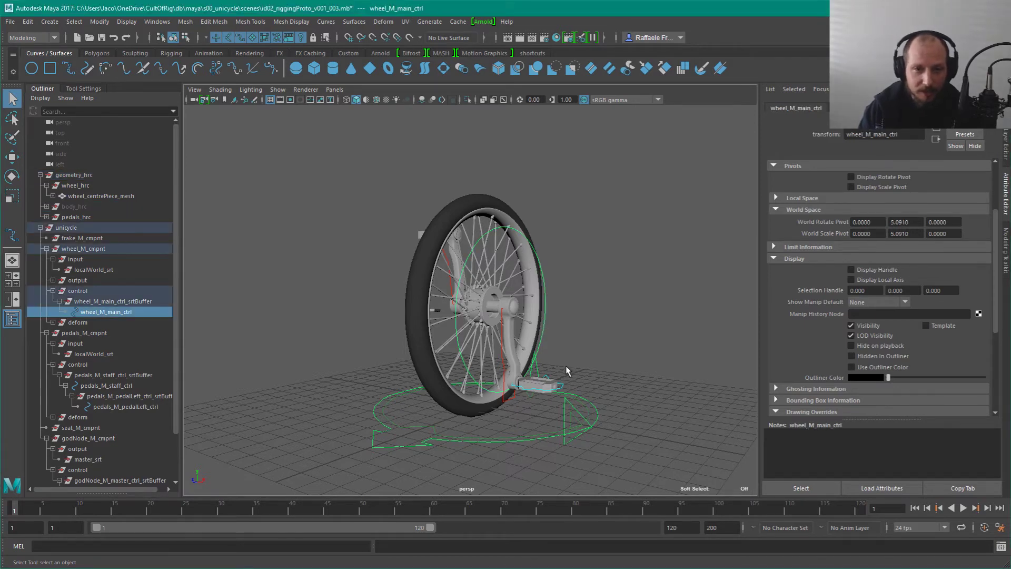
pyautogui.press('w')
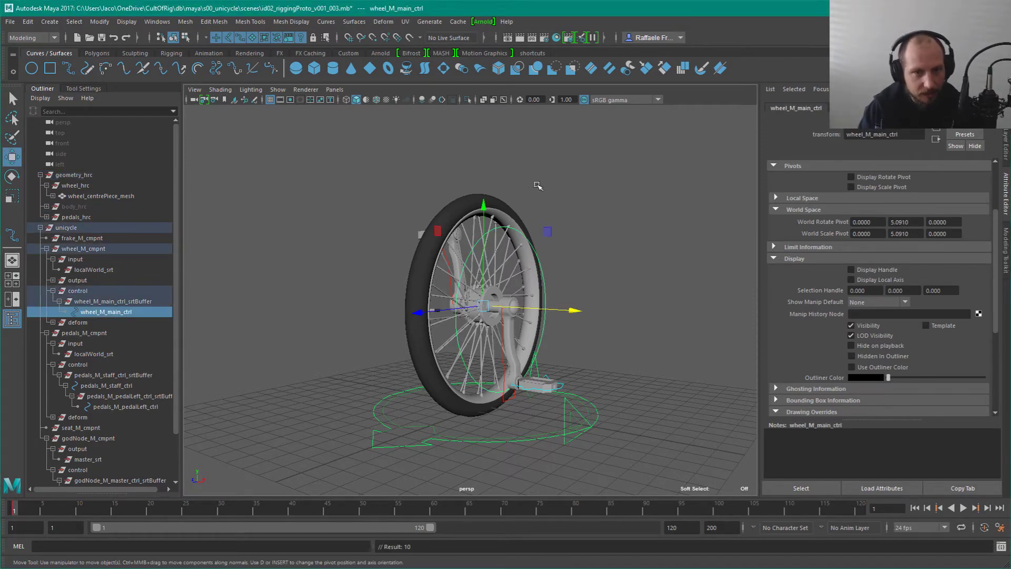
pyautogui.press('e')
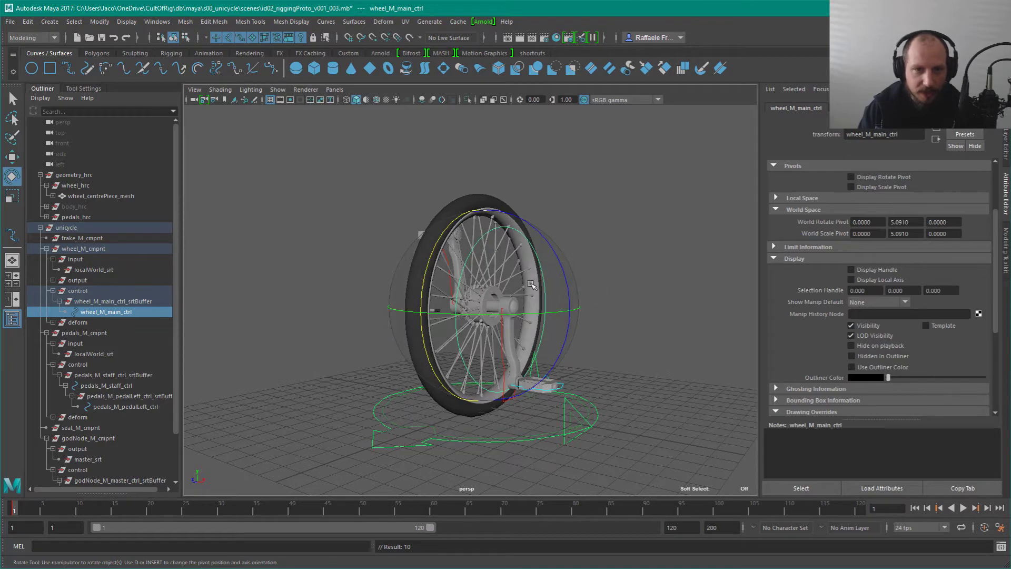
pyautogui.keyDown('alt'); pyautogui.moveTo(591, 279); pyautogui.dragTo(586, 321); pyautogui.keyUp('alt')
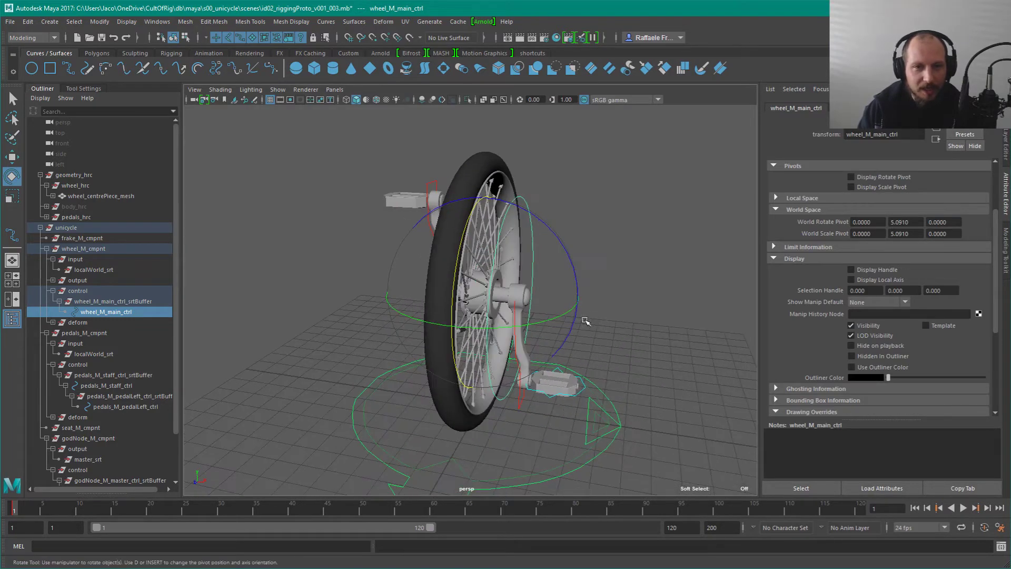
pyautogui.moveTo(572, 294)
pyautogui.keyDown('alt'); pyautogui.mouseDown(button='right')
pyautogui.moveTo(571, 307)
pyautogui.moveTo(549, 291)
pyautogui.moveTo(567, 302)
pyautogui.mouseUp(button='right'); pyautogui.keyUp('alt')
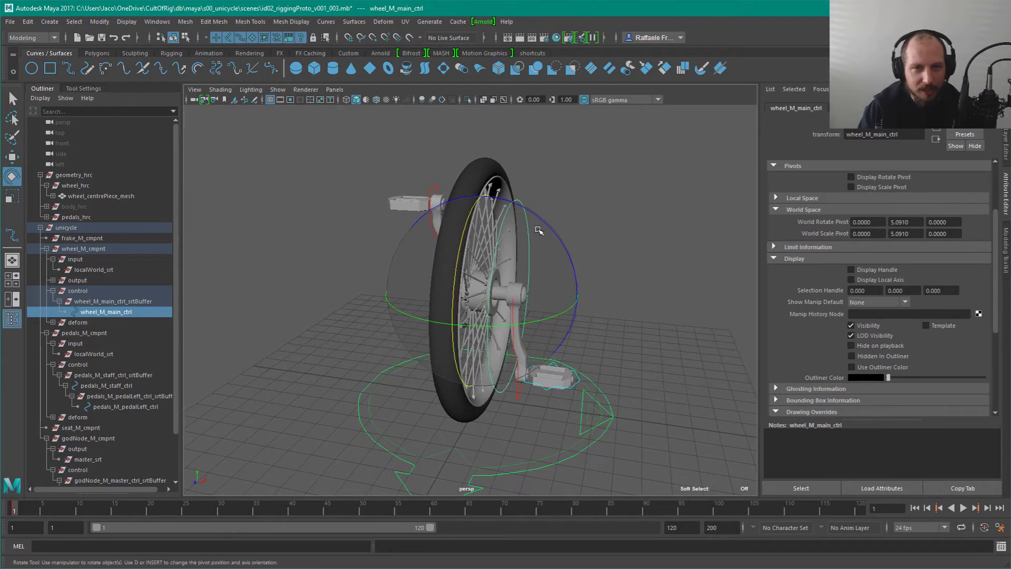
pyautogui.keyDown('alt'); pyautogui.moveTo(559, 279); pyautogui.dragTo(559, 282); pyautogui.keyUp('alt')
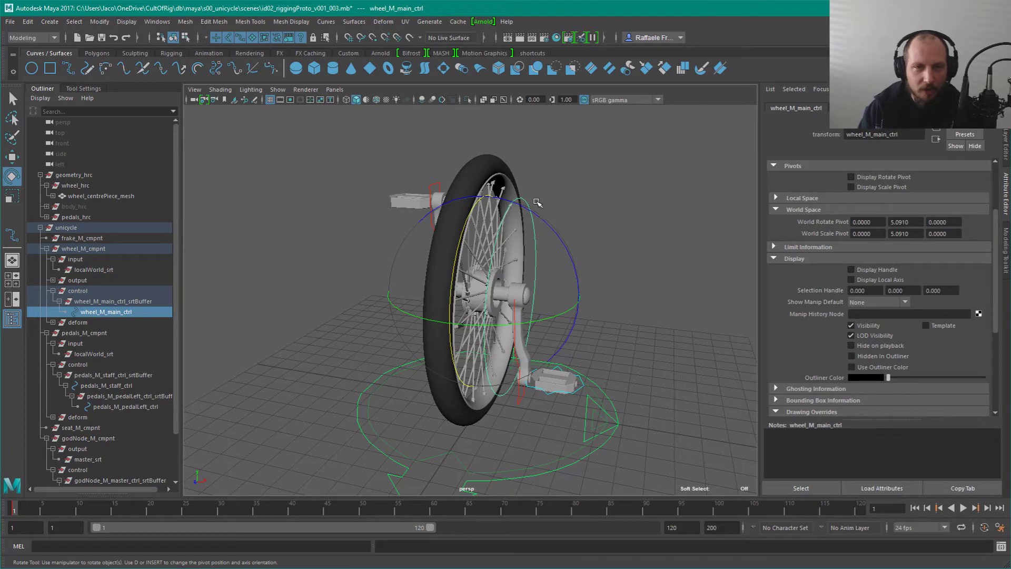
pyautogui.moveTo(532, 206); pyautogui.dragTo(557, 209)
pyautogui.hotkey('ctrl', 'z')
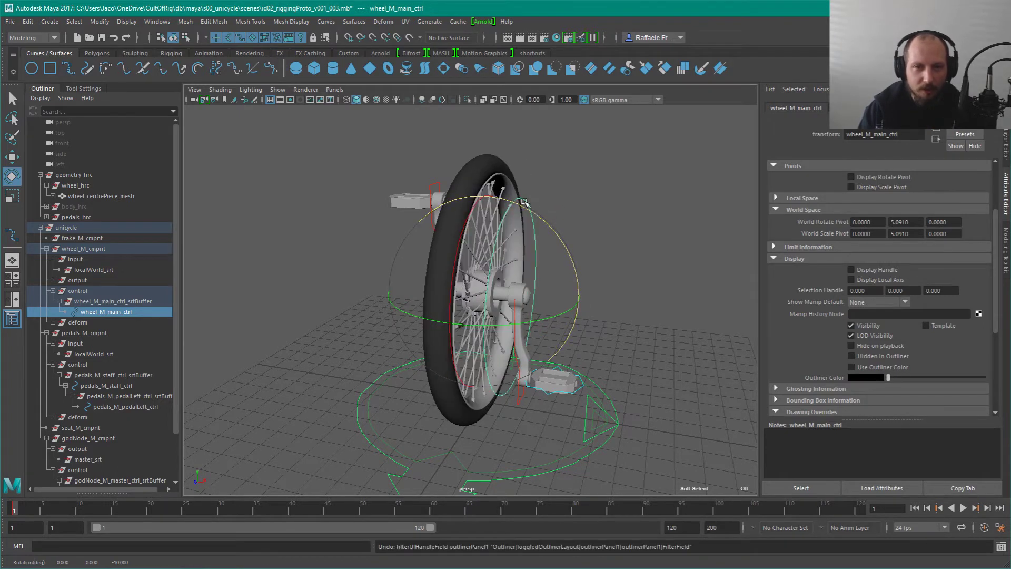
pyautogui.click(573, 268)
pyautogui.click(534, 256)
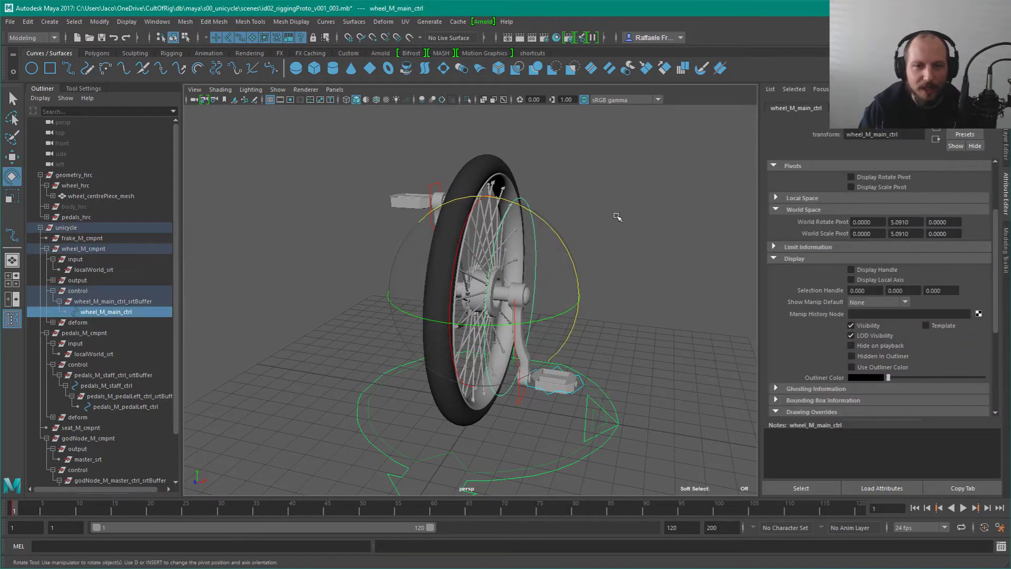
# Step: Examine the god node's master and master offset controls around the wheel base, comparing their rotation pivots from several angles
pyautogui.keyDown('alt'); pyautogui.moveTo(618, 217); pyautogui.dragTo(608, 314); pyautogui.keyUp('alt')
pyautogui.click(507, 405)
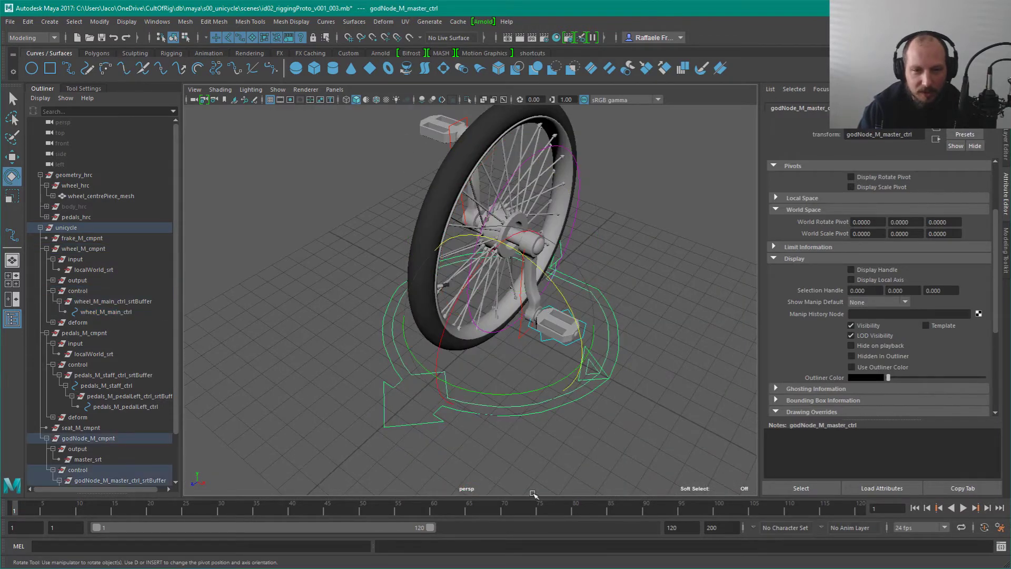
pyautogui.keyDown('alt'); pyautogui.moveTo(508, 405); pyautogui.dragTo(609, 372); pyautogui.keyUp('alt')
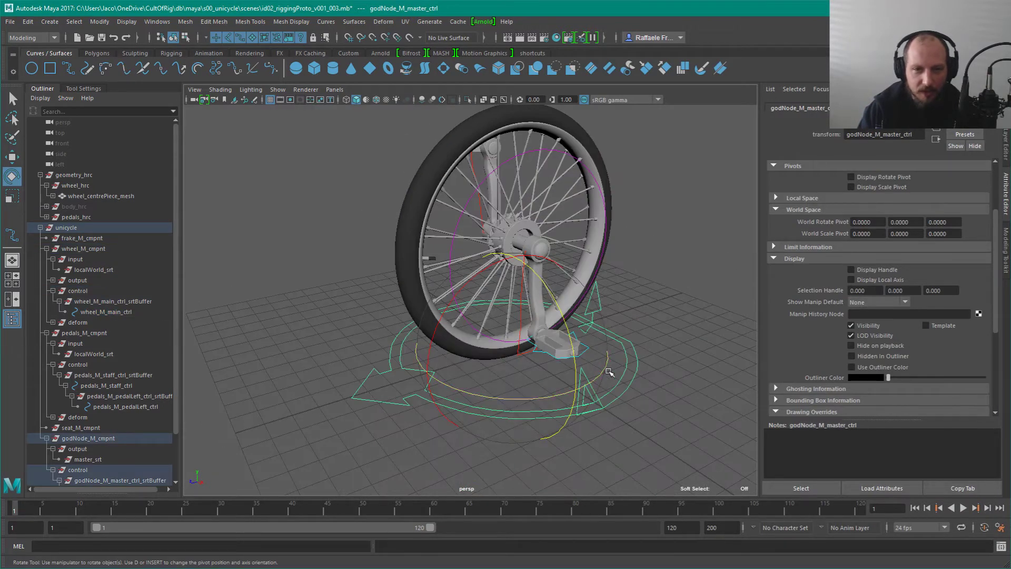
pyautogui.click(408, 403)
pyautogui.keyDown('alt'); pyautogui.moveTo(454, 360); pyautogui.dragTo(529, 343); pyautogui.keyUp('alt')
pyautogui.keyDown('alt'); pyautogui.moveTo(582, 296); pyautogui.dragTo(567, 317); pyautogui.keyUp('alt')
pyautogui.keyDown('alt'); pyautogui.moveTo(576, 258); pyautogui.dragTo(632, 325); pyautogui.keyUp('alt')
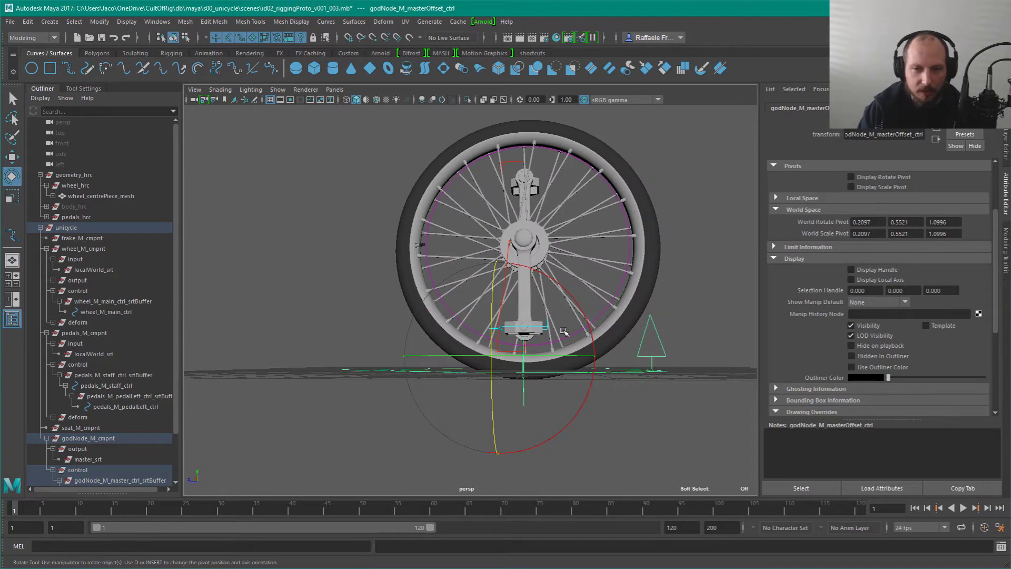
pyautogui.keyDown('alt'); pyautogui.moveTo(565, 332); pyautogui.dragTo(600, 315); pyautogui.keyUp('alt')
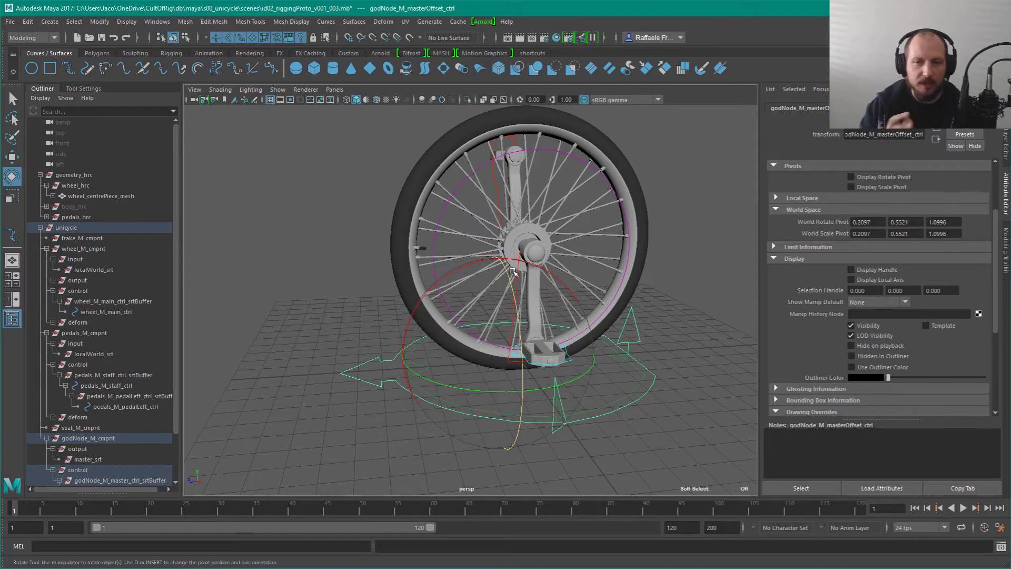
pyautogui.keyDown('alt'); pyautogui.moveTo(518, 340); pyautogui.dragTo(556, 346); pyautogui.keyUp('alt')
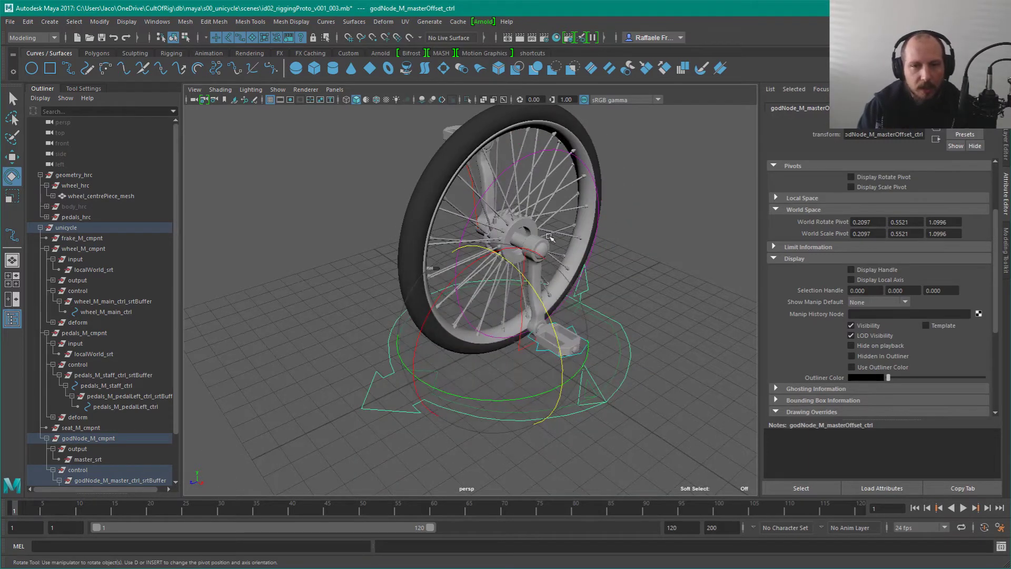
pyautogui.keyDown('alt'); pyautogui.moveTo(548, 253); pyautogui.dragTo(531, 369); pyautogui.keyUp('alt')
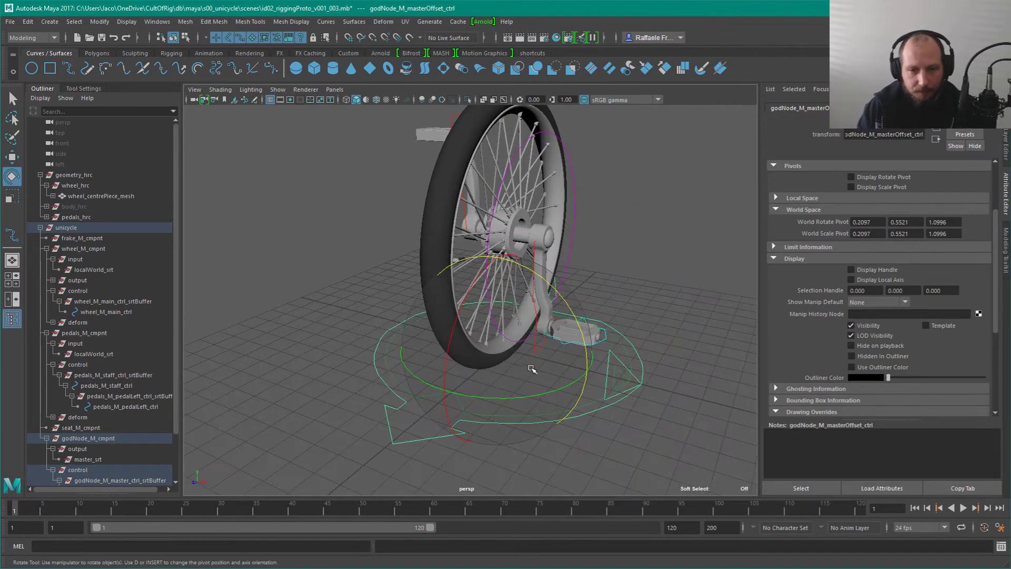
# Step: Examine pedals_M_staff_ctrl from the front and both sides, checking its curves along the two pedal cranks and its rotation pivot
pyautogui.click(539, 351)
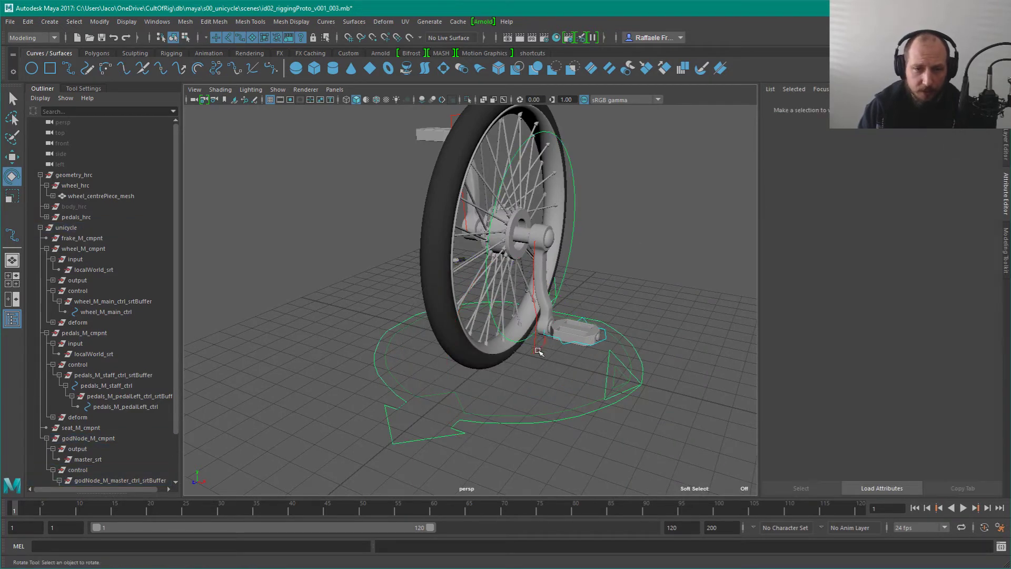
pyautogui.click(538, 351)
pyautogui.keyDown('alt'); pyautogui.moveTo(556, 337); pyautogui.dragTo(569, 300); pyautogui.keyUp('alt')
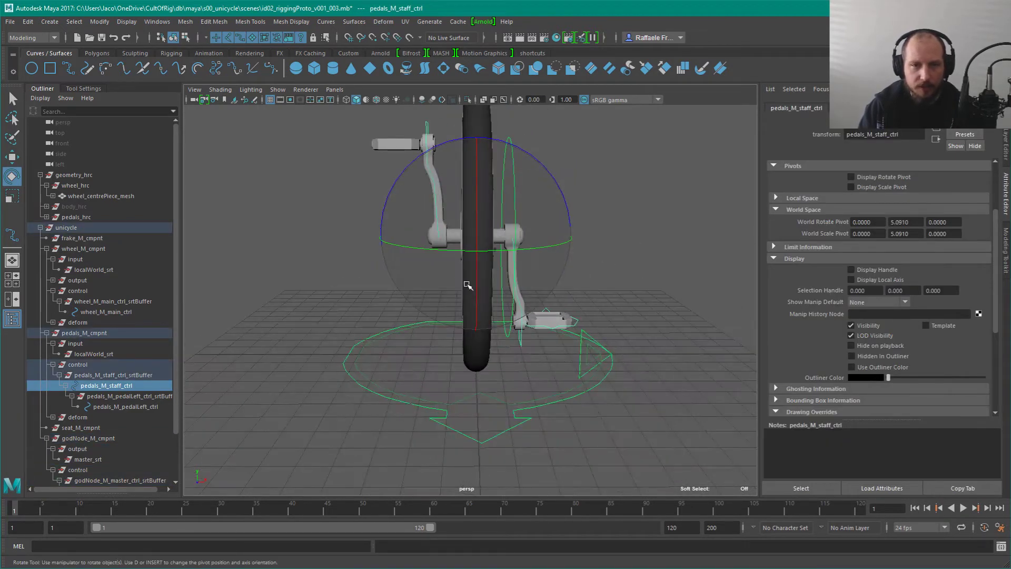
pyautogui.click(535, 347)
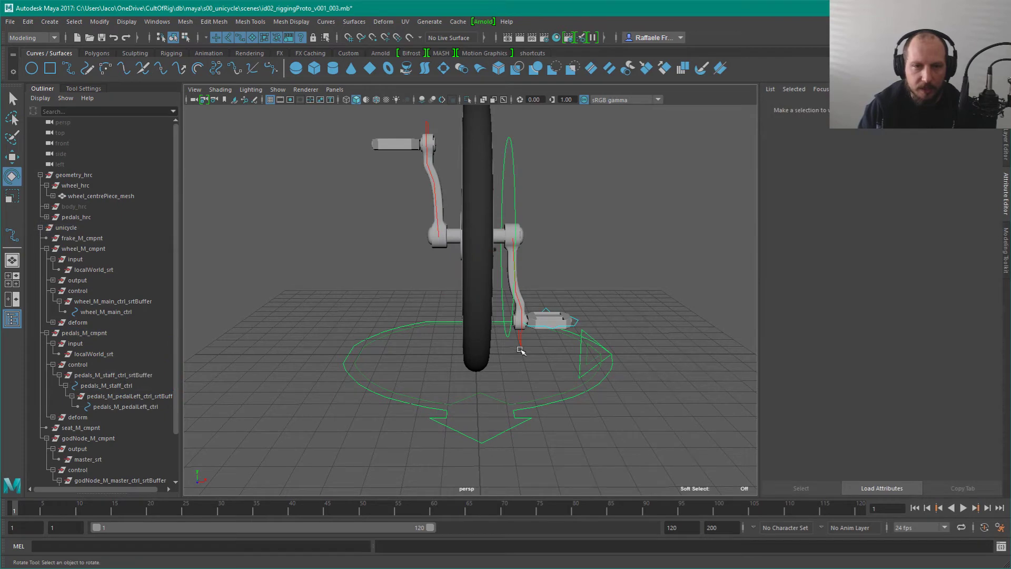
pyautogui.click(521, 351)
pyautogui.keyDown('alt'); pyautogui.moveTo(498, 208); pyautogui.dragTo(437, 246); pyautogui.keyUp('alt')
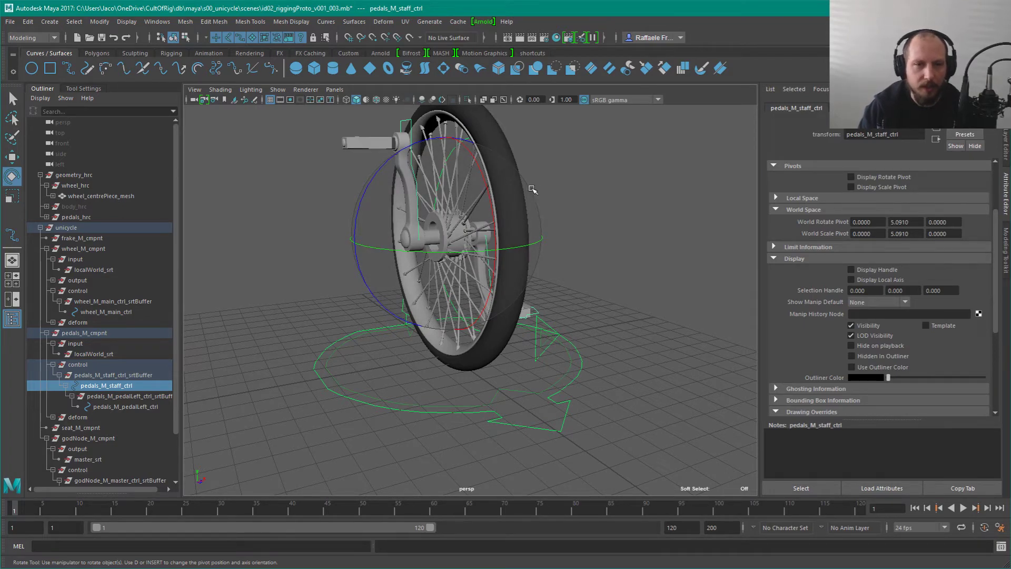
pyautogui.keyDown('alt'); pyautogui.moveTo(486, 248); pyautogui.dragTo(366, 226); pyautogui.keyUp('alt')
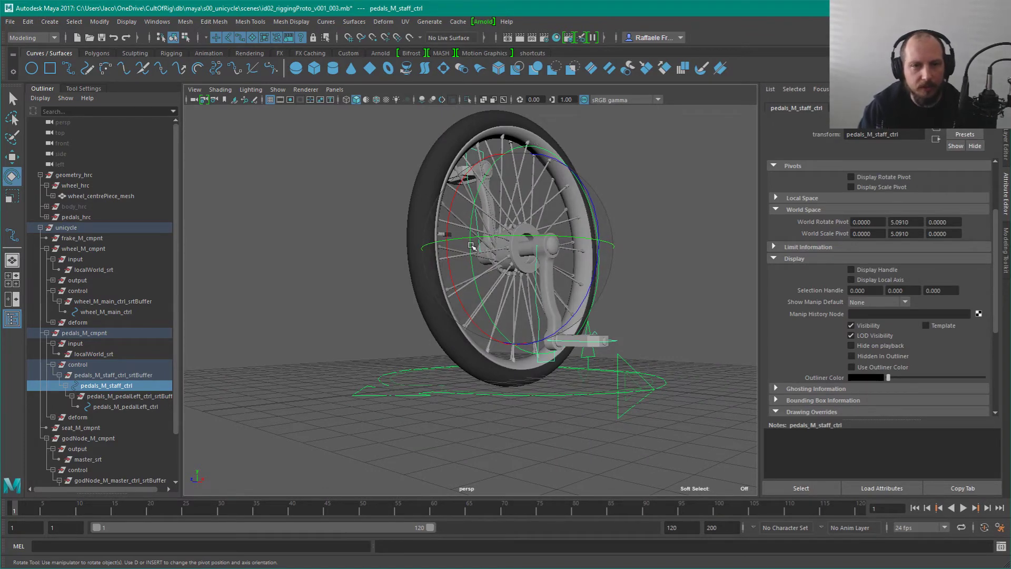
pyautogui.keyDown('alt'); pyautogui.moveTo(471, 246); pyautogui.dragTo(508, 238); pyautogui.keyUp('alt')
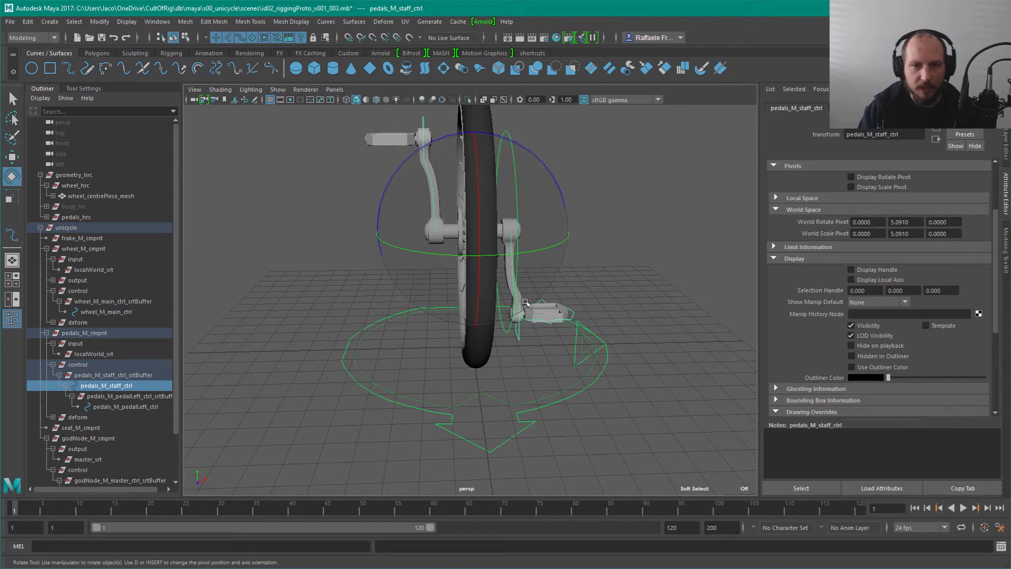
pyautogui.click(508, 293)
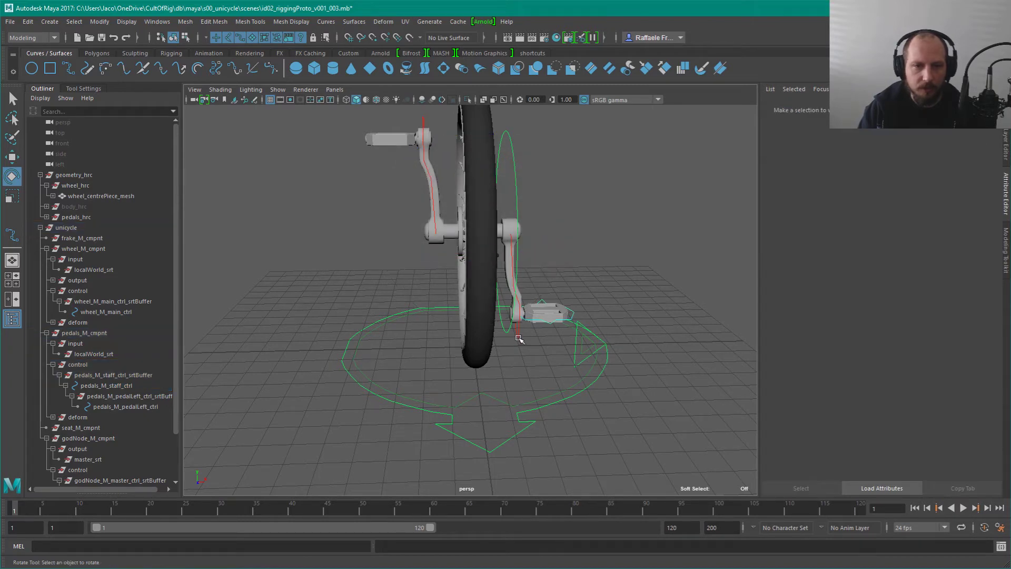
pyautogui.click(519, 338)
pyautogui.keyDown('alt'); pyautogui.moveTo(564, 201); pyautogui.dragTo(566, 202); pyautogui.keyUp('alt')
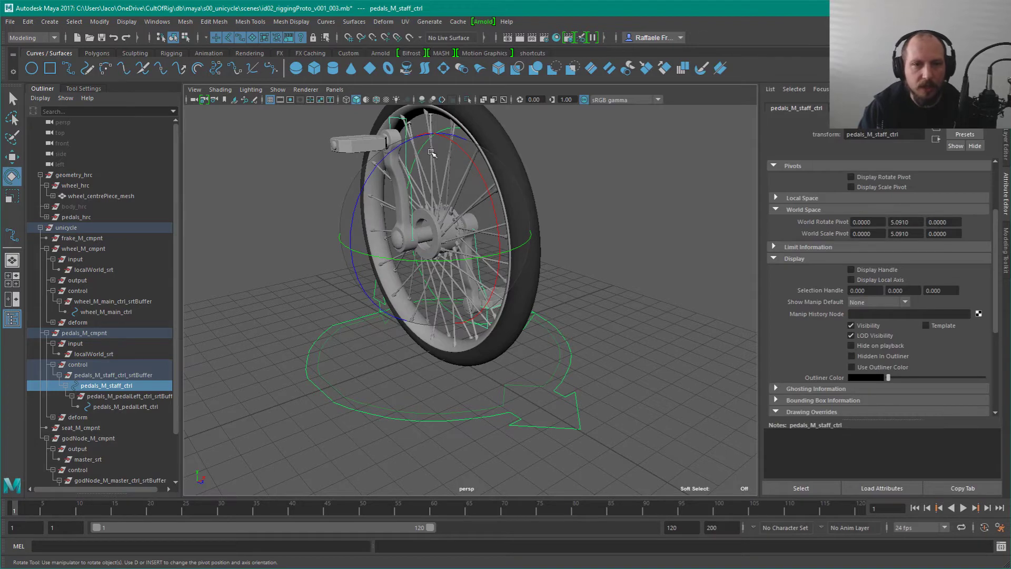
pyautogui.keyDown('alt'); pyautogui.moveTo(432, 153); pyautogui.dragTo(425, 155); pyautogui.keyUp('alt')
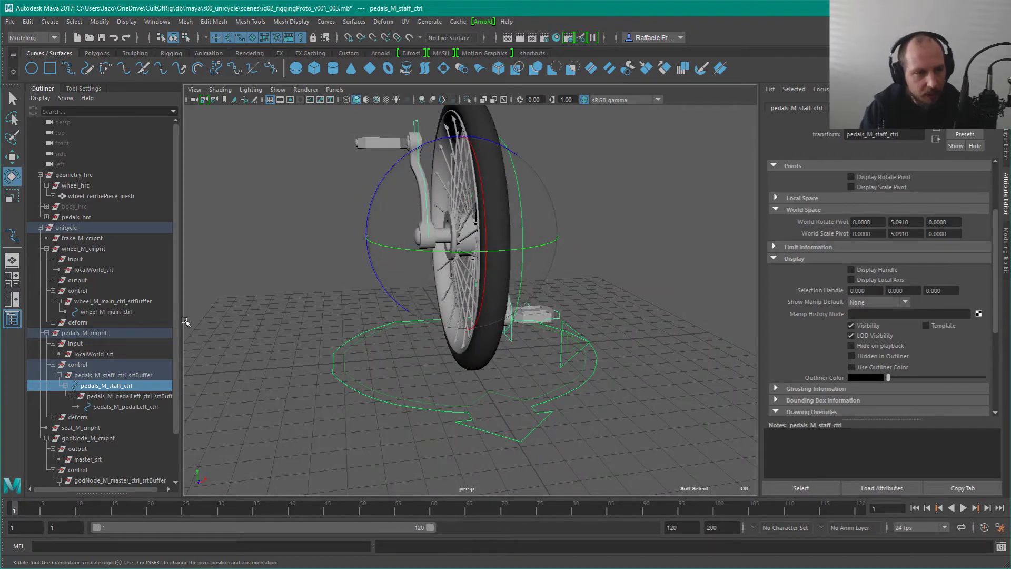
# Step: Show shape nodes in the Outliner and highlight both curve shapes under pedals_M_staff_ctrl, leaving nothing selected
pyautogui.click(40, 98)
pyautogui.click(79, 121)
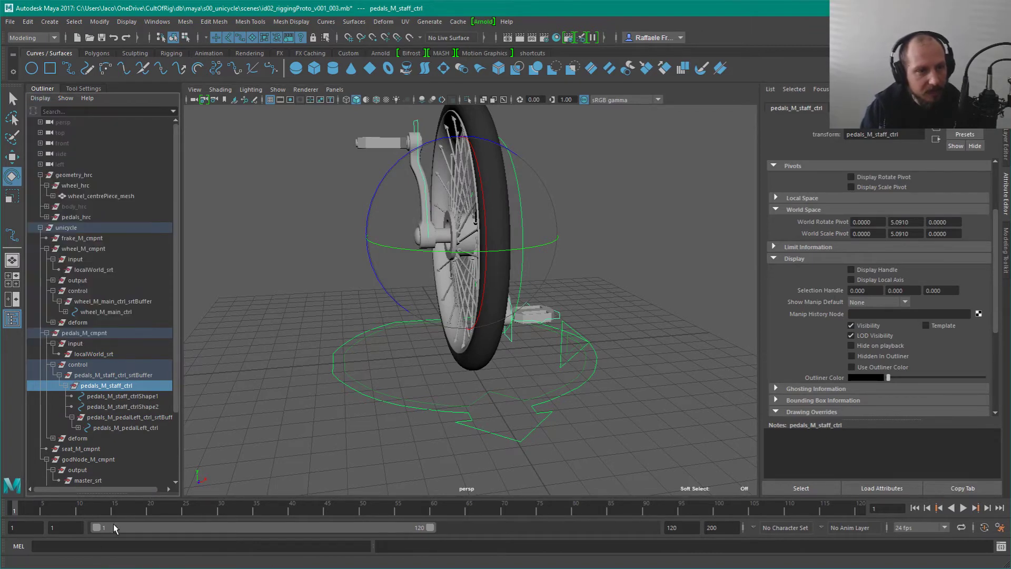
pyautogui.click(130, 396)
pyautogui.keyDown('ctrl'); pyautogui.click(143, 406); pyautogui.keyUp('ctrl')
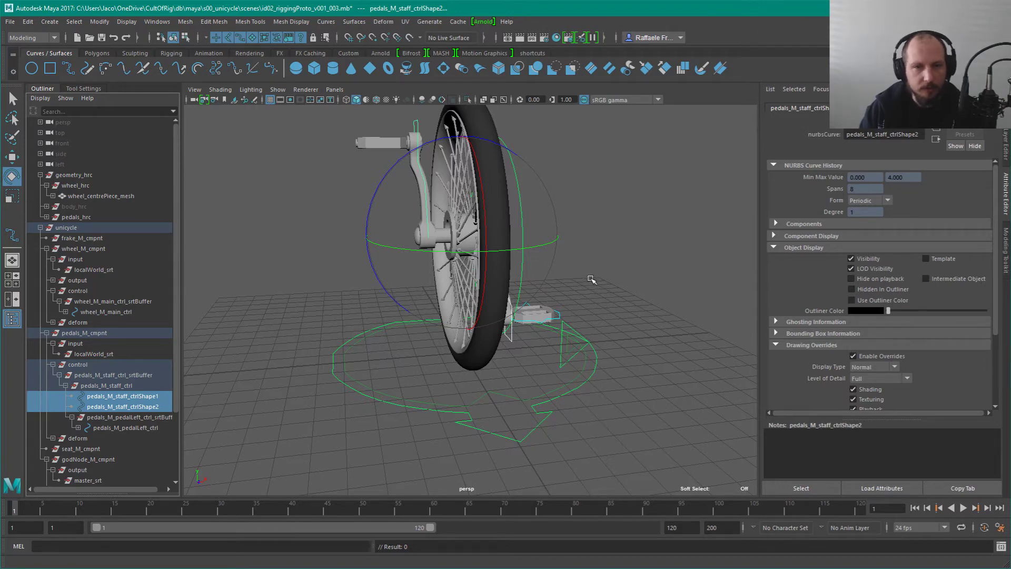
pyautogui.click(586, 281)
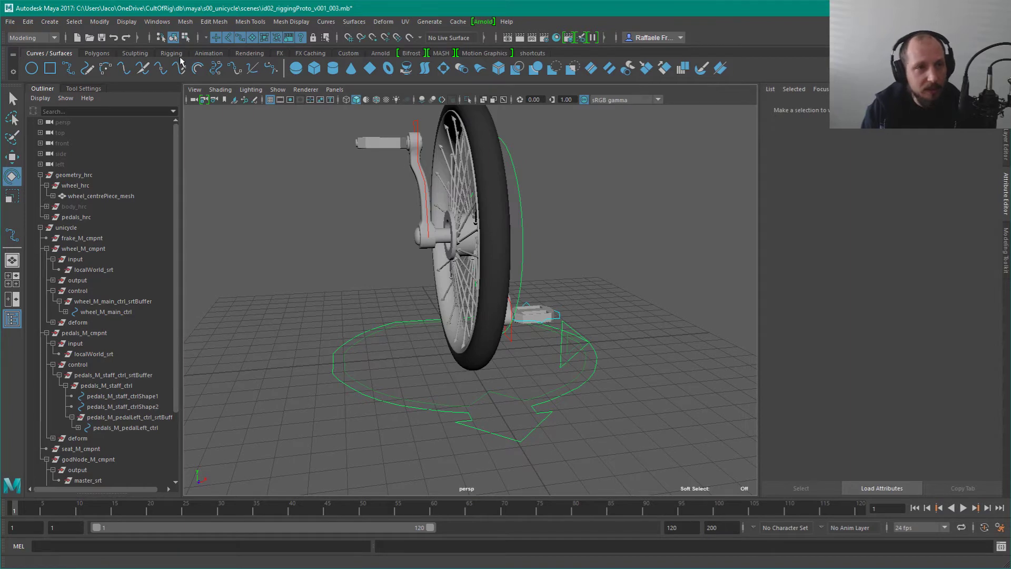
# Step: Compare selecting the pedals_M_staff_ctrl transform with selecting its first curve shape, leaving nothing selected and viewing the cranks from the side
pyautogui.keyDown('alt'); pyautogui.moveTo(572, 280); pyautogui.dragTo(547, 264); pyautogui.keyUp('alt')
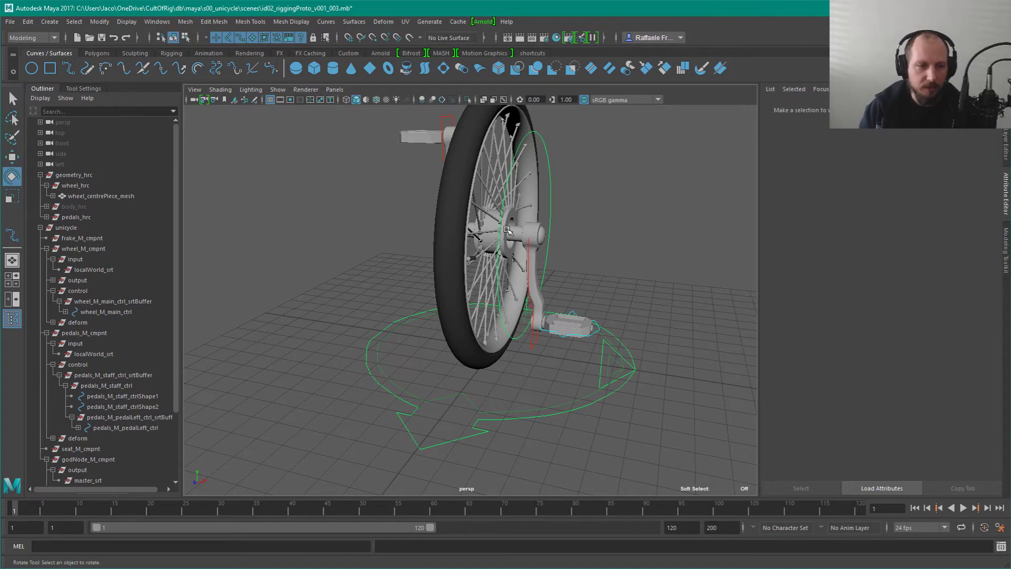
pyautogui.click(126, 386)
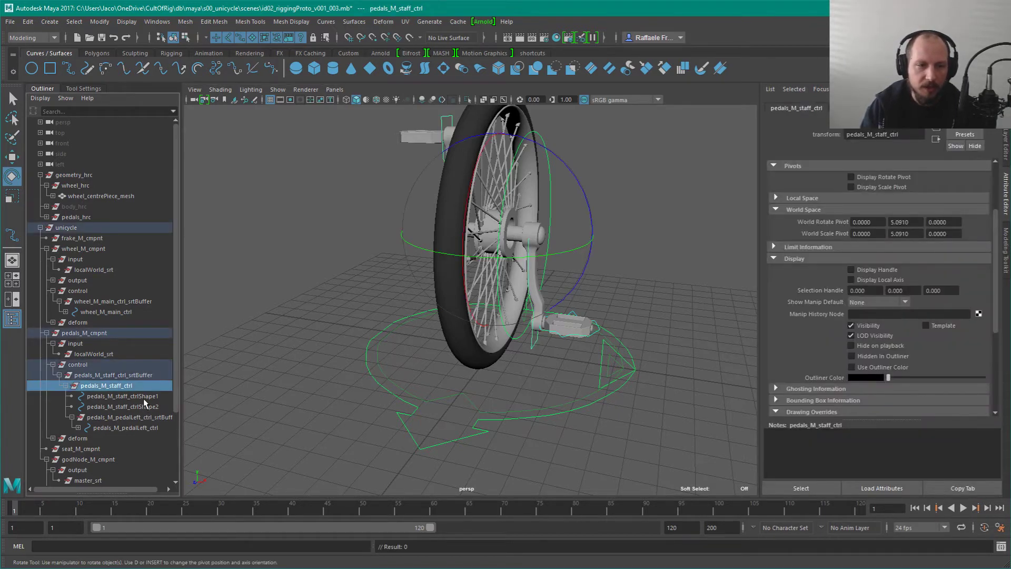
pyautogui.click(143, 398)
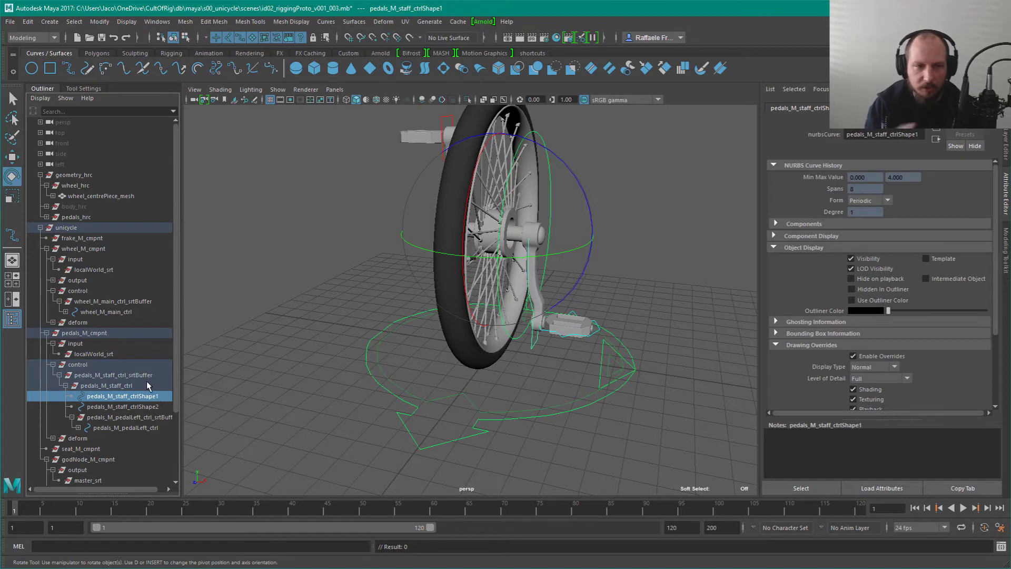
pyautogui.click(395, 383)
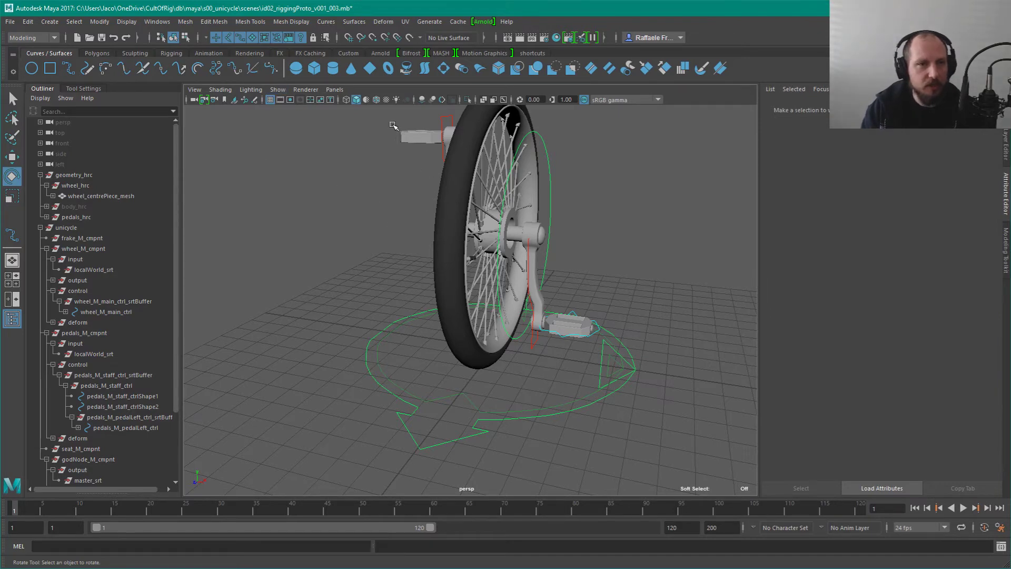
pyautogui.keyDown('alt'); pyautogui.moveTo(477, 362); pyautogui.dragTo(536, 356); pyautogui.keyUp('alt')
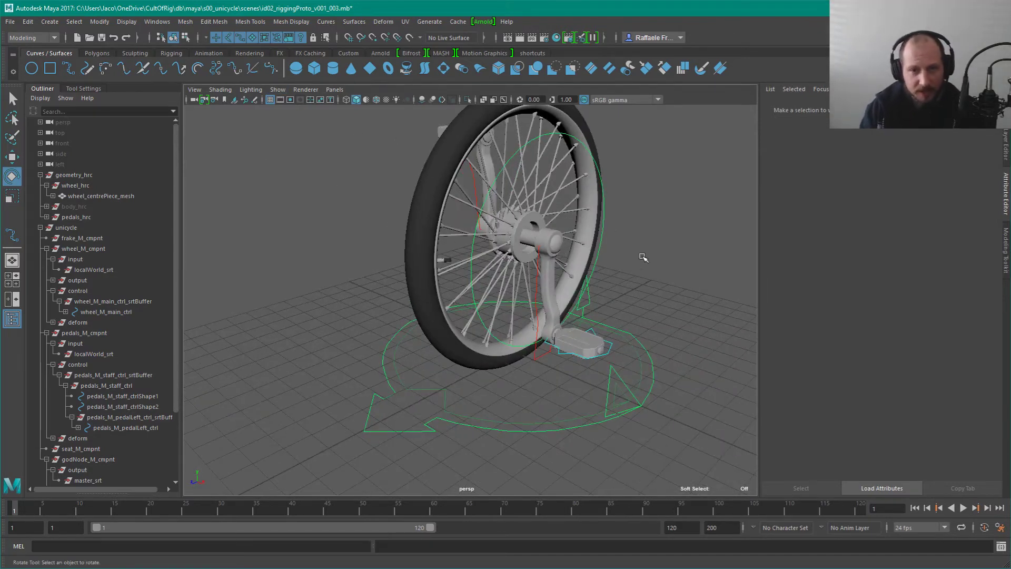
# Step: Try rotating pedals_M_staff_ctrl about its X axis, first by 30 degrees and once more by 10 degrees, undoing each rotation
pyautogui.click(535, 357)
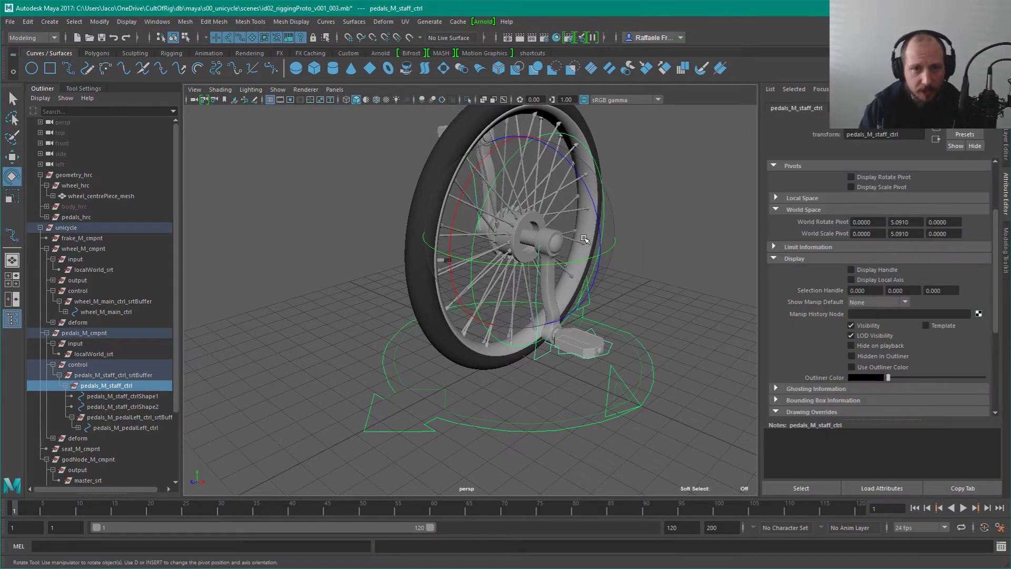
pyautogui.keyDown('alt'); pyautogui.moveTo(496, 201); pyautogui.dragTo(516, 206); pyautogui.keyUp('alt')
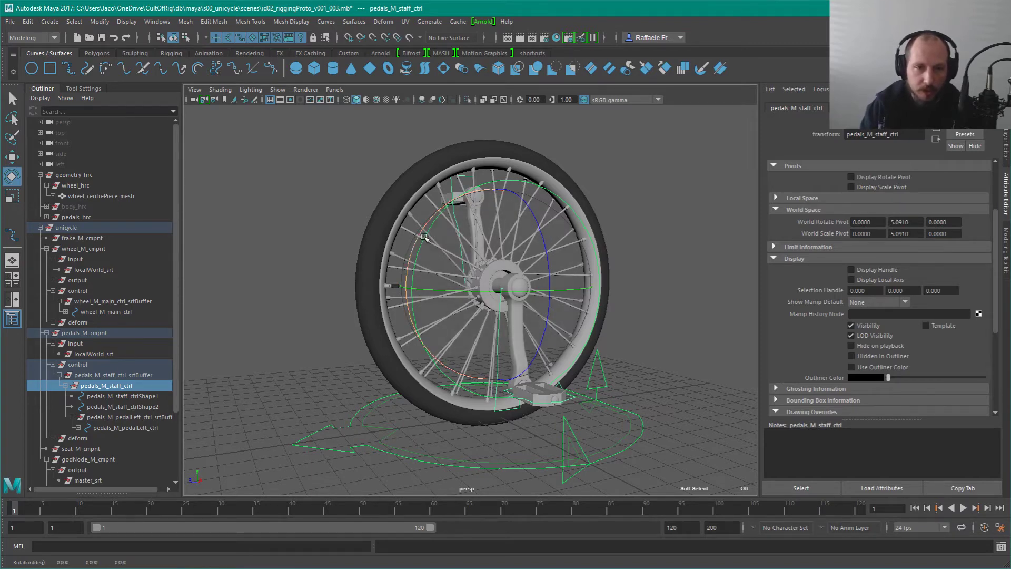
pyautogui.moveTo(424, 237); pyautogui.dragTo(443, 218)
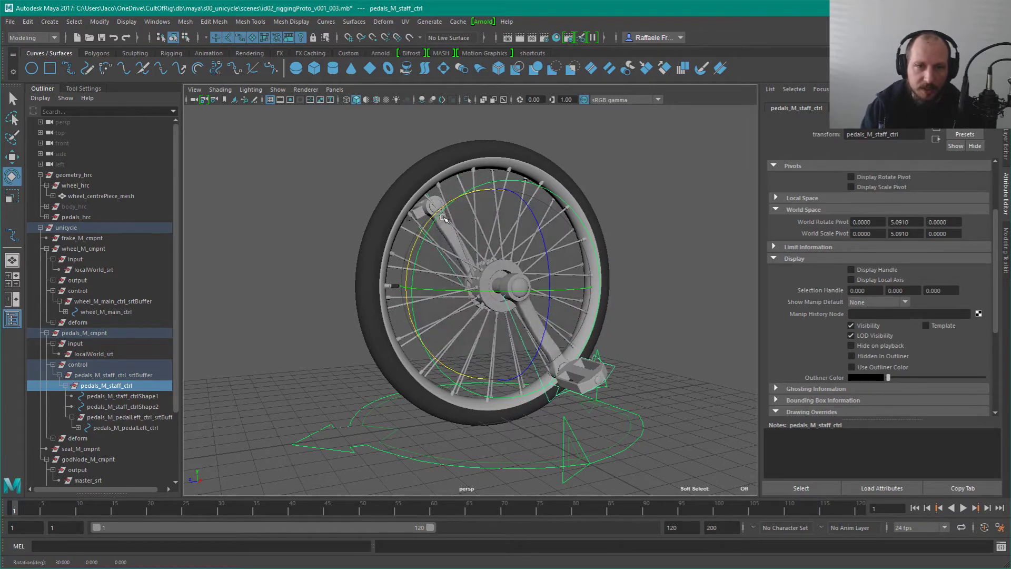
pyautogui.hotkey('ctrl', 'z')
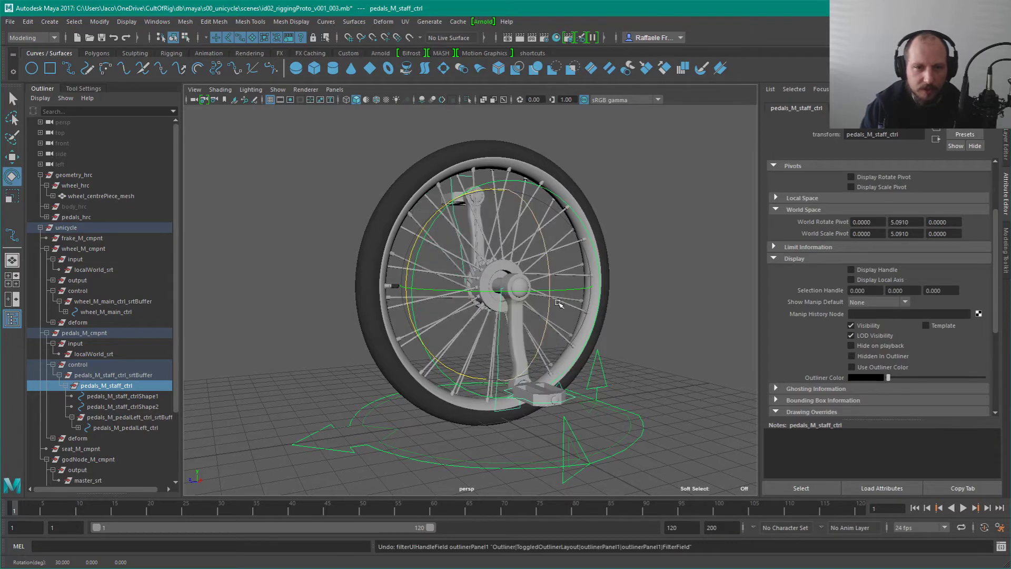
pyautogui.keyDown('alt'); pyautogui.moveTo(558, 303); pyautogui.dragTo(564, 312); pyautogui.keyUp('alt')
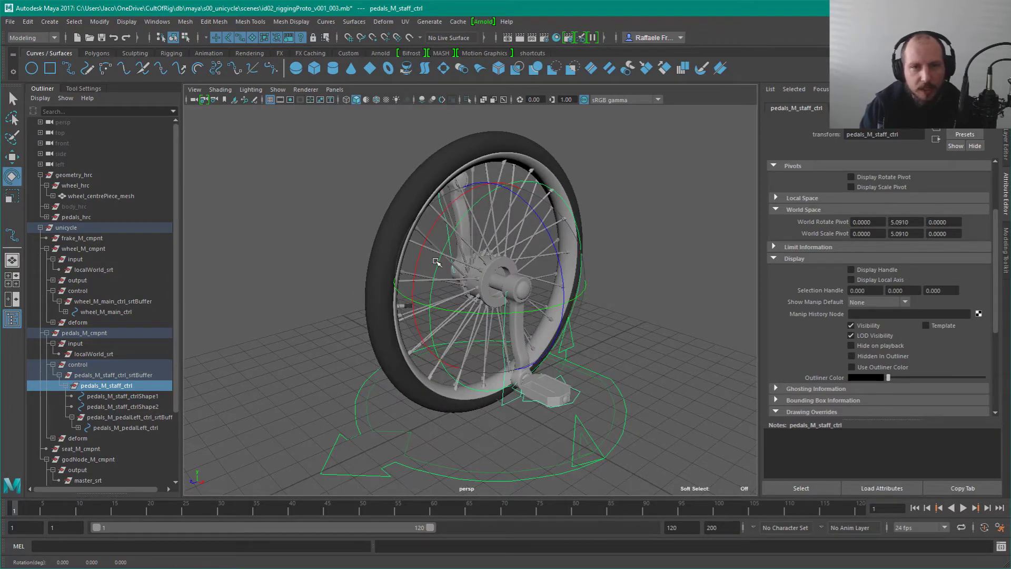
pyautogui.moveTo(429, 228)
pyautogui.mouseDown()
pyautogui.moveTo(416, 262)
pyautogui.moveTo(421, 246)
pyautogui.mouseUp()
pyautogui.hotkey('ctrl', 'z')
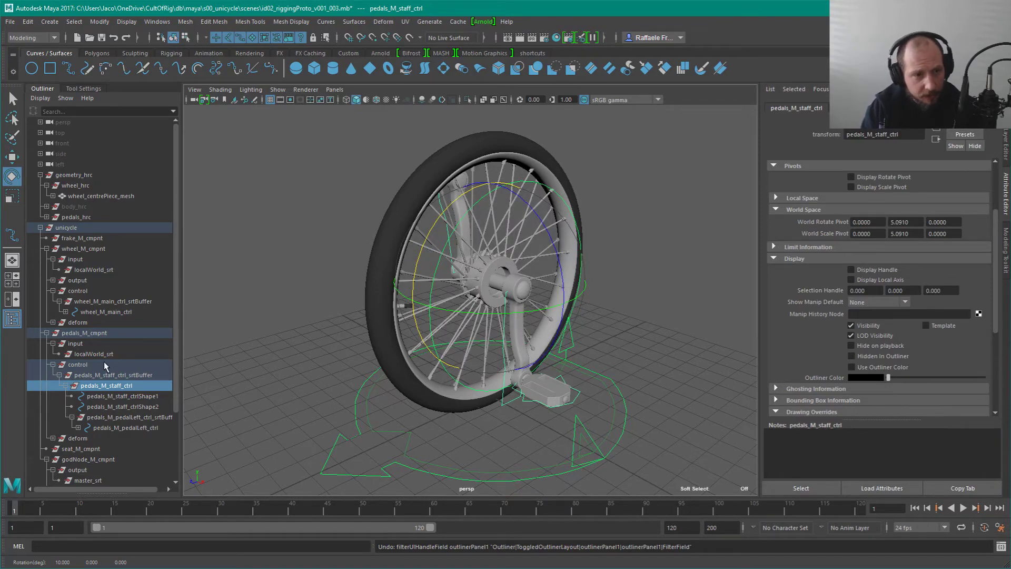
# Step: Hide the wheel_hrc geometry group, leaving the pedals geometry displayed
pyautogui.click(431, 196)
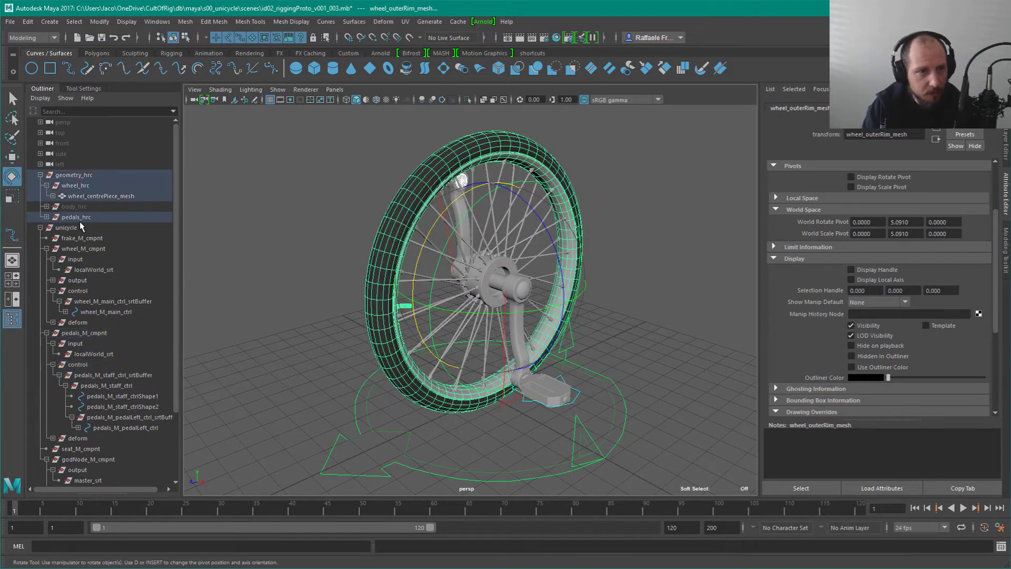
pyautogui.click(69, 218)
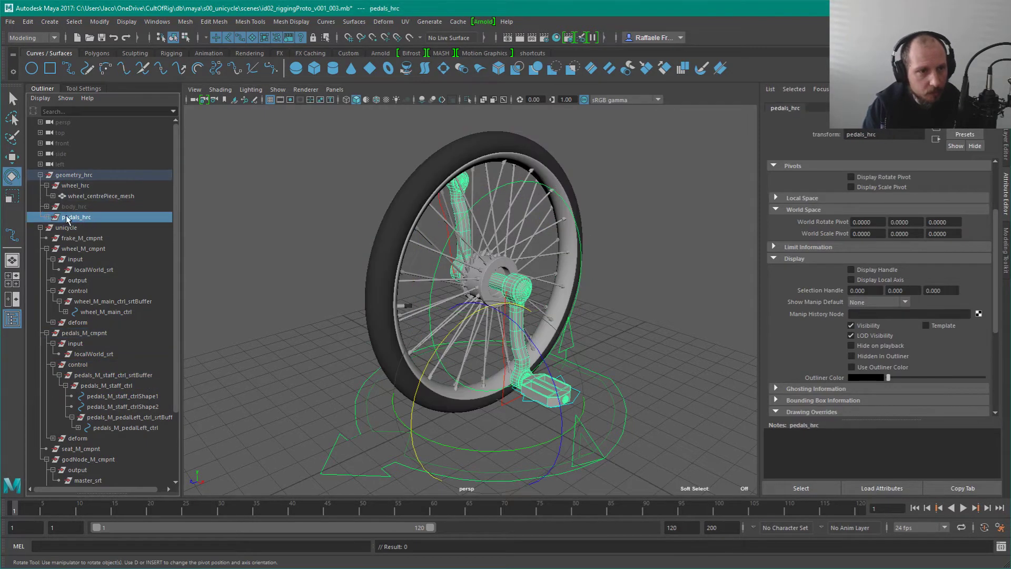
pyautogui.click(76, 187)
pyautogui.hotkey('ctrl', 'h')
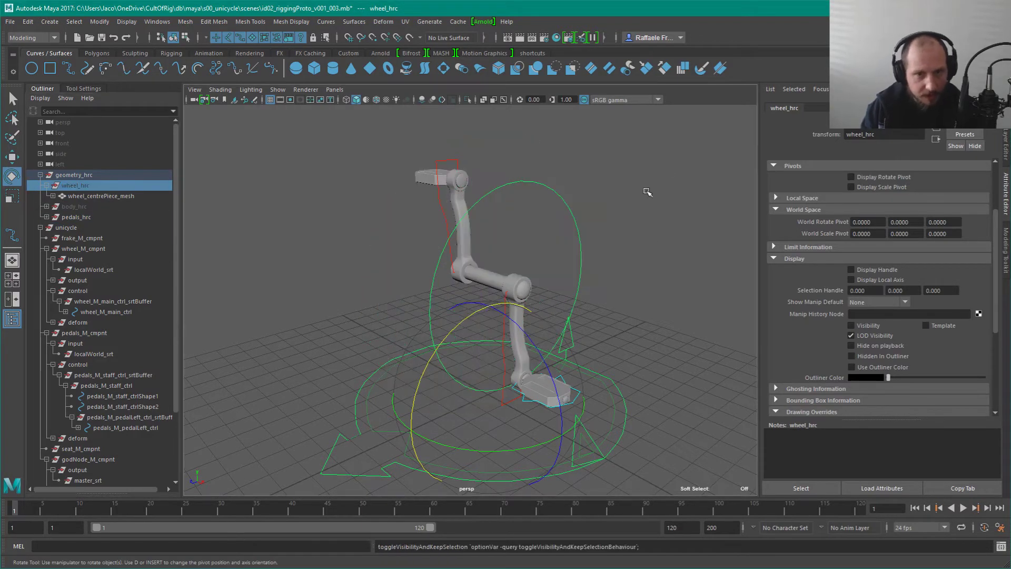
# Step: Hide the circular wheel_M_main_ctrl curve around the pedal cranks
pyautogui.click(557, 330)
pyautogui.moveTo(557, 330); pyautogui.dragTo(587, 216)
pyautogui.click(643, 163)
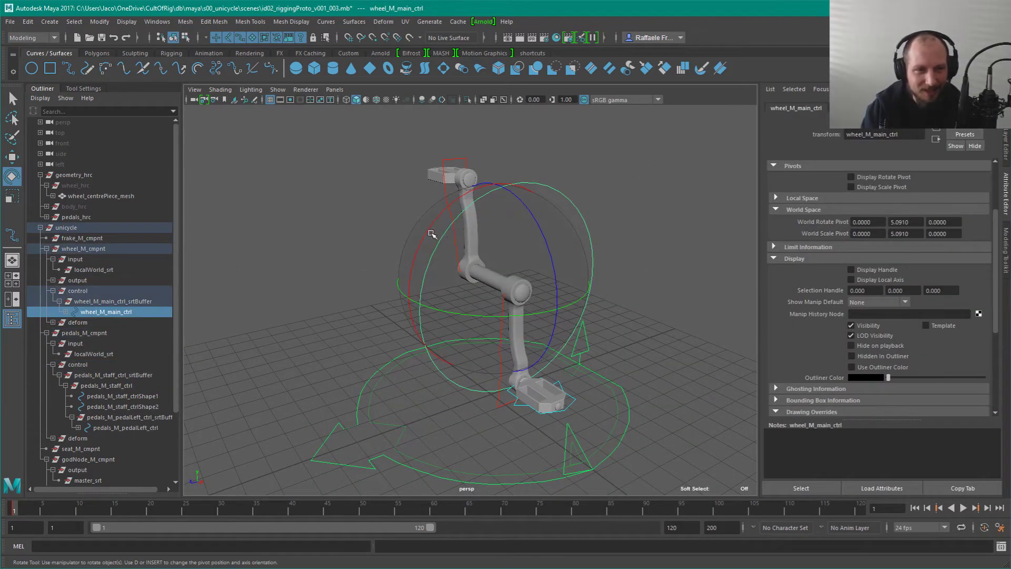
pyautogui.click(570, 201)
pyautogui.click(570, 201)
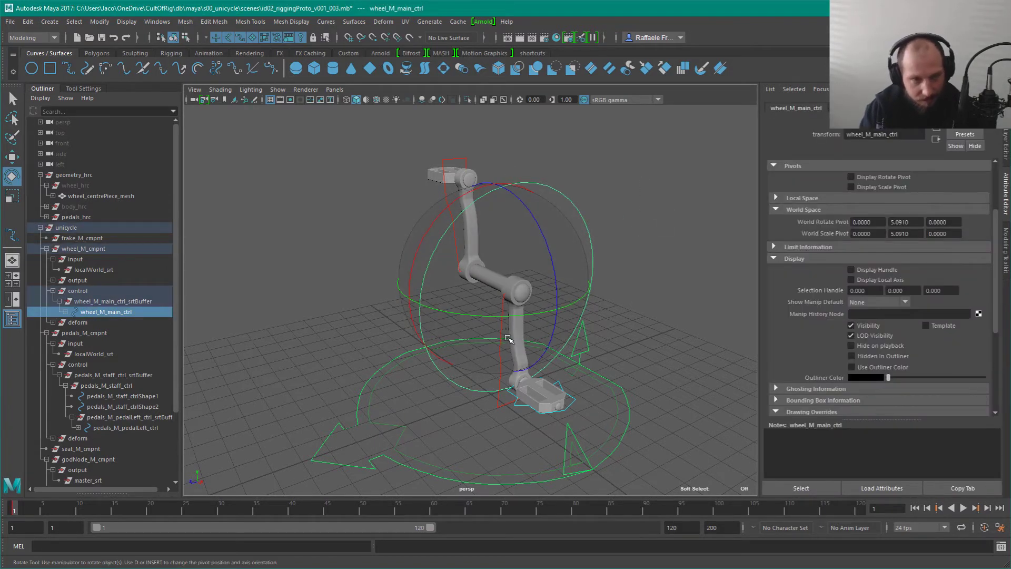
pyautogui.hotkey('ctrl', 'h')
# Step: Try rotating pedals_M_staff_ctrl about its X axis with the wheel hidden, and undo it
pyautogui.click(499, 356)
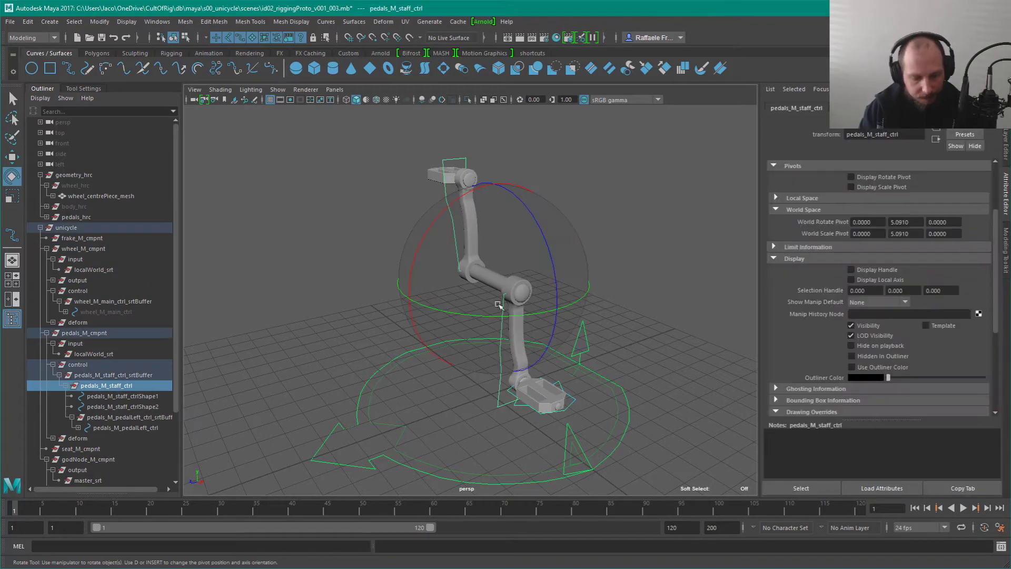
pyautogui.moveTo(448, 207); pyautogui.dragTo(426, 245)
pyautogui.hotkey('ctrl', 'z')
pyautogui.hotkey('ctrl', 'z')
pyautogui.hotkey('ctrl', 'z')
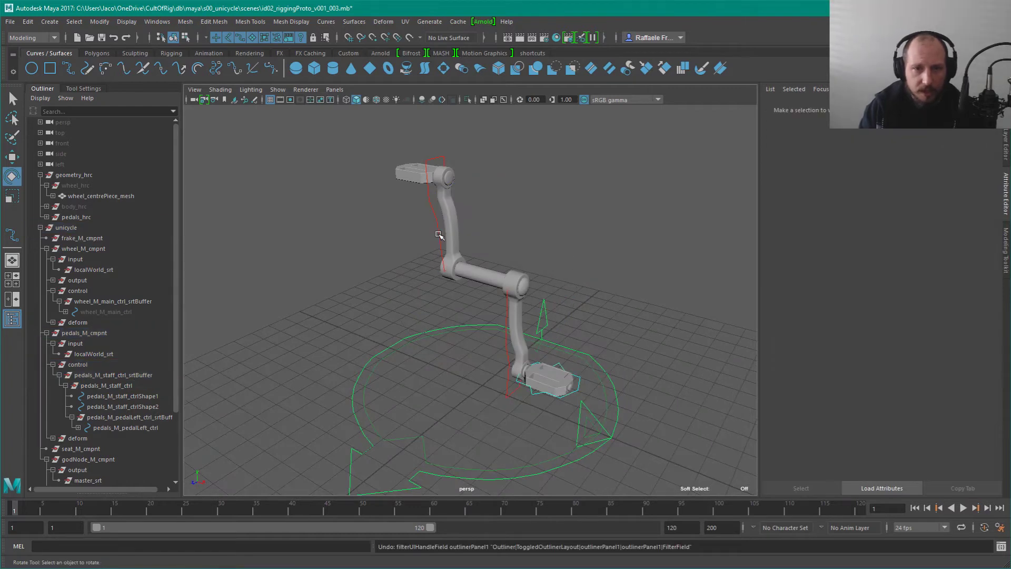
# Step: Open the Node Editor below the pedals and graph the input and output connections of pedals_M_staff_ctrl
pyautogui.hotkey('ctrl', 'n')
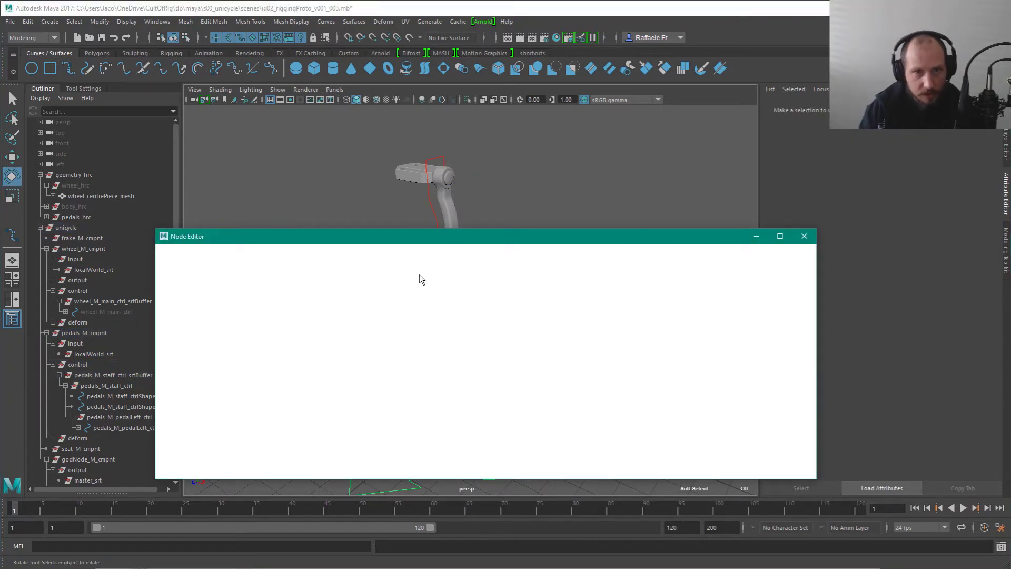
pyautogui.moveTo(473, 239); pyautogui.dragTo(494, 296)
pyautogui.keyDown('alt'); pyautogui.moveTo(508, 261); pyautogui.dragTo(502, 161, button='middle'); pyautogui.keyUp('alt')
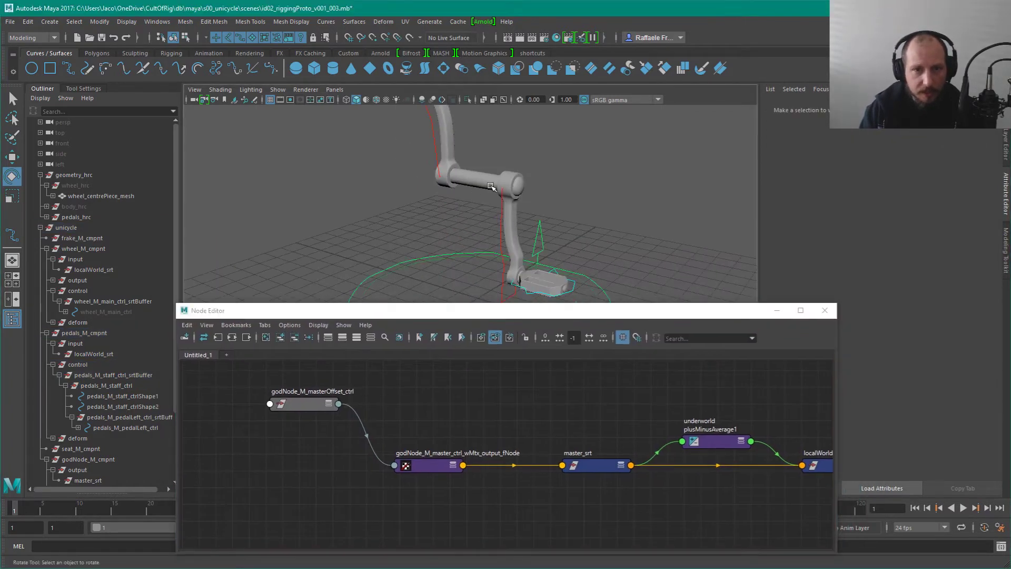
pyautogui.moveTo(494, 188); pyautogui.dragTo(469, 168)
pyautogui.click(620, 237)
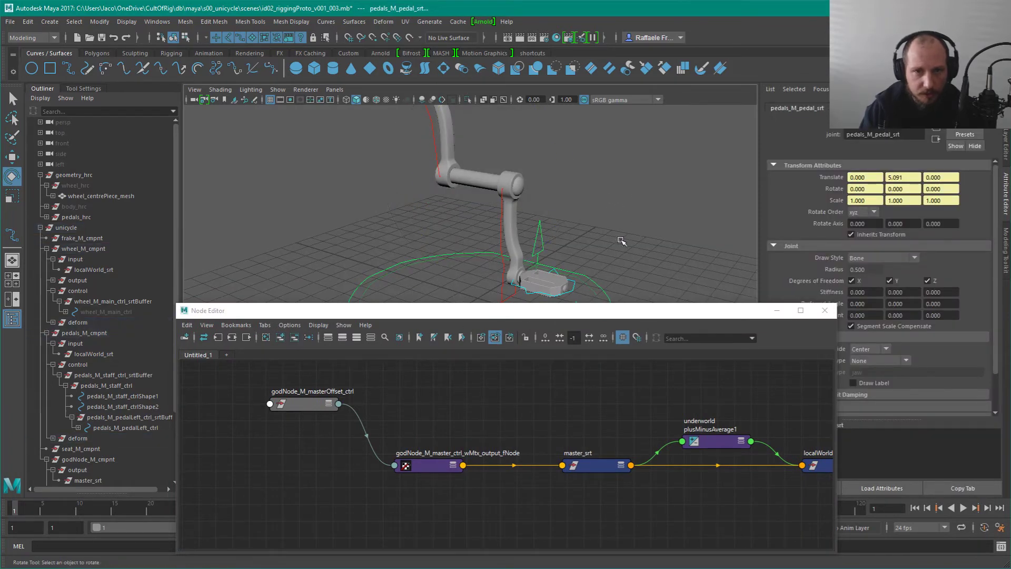
pyautogui.click(376, 269)
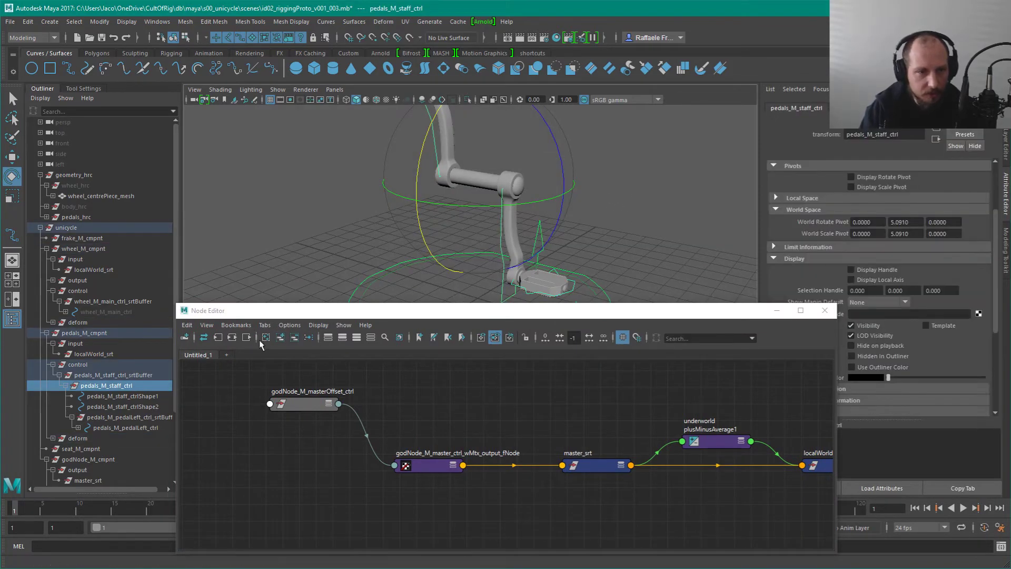
pyautogui.click(233, 338)
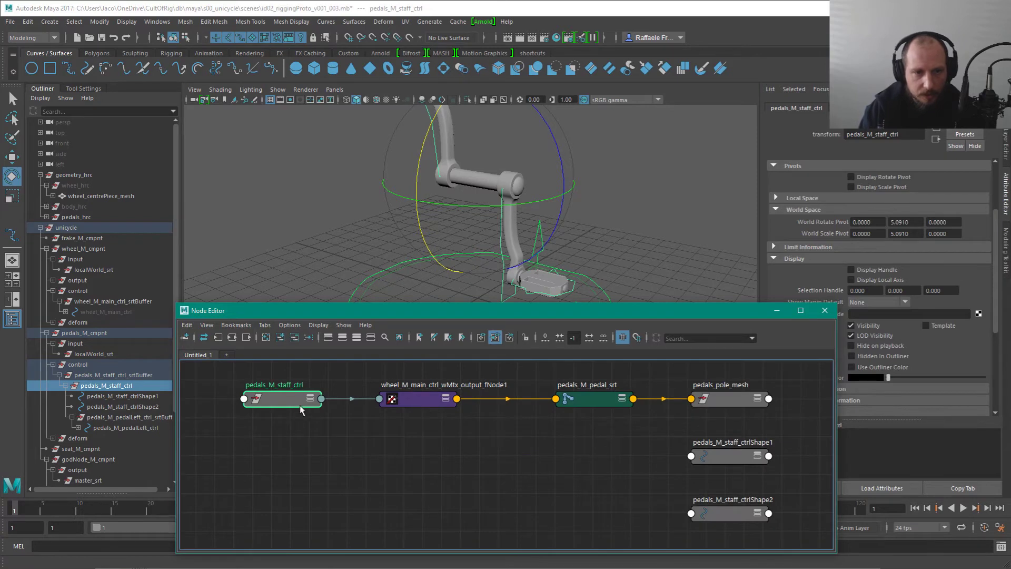
# Step: Bring the pedals_M_staff_ctrl and decomposeMatrix nodes closer together and expand both to show their connected attributes
pyautogui.moveTo(291, 400)
pyautogui.mouseDown()
pyautogui.moveTo(276, 407)
pyautogui.moveTo(275, 394)
pyautogui.mouseUp()
pyautogui.moveTo(412, 385); pyautogui.dragTo(364, 411)
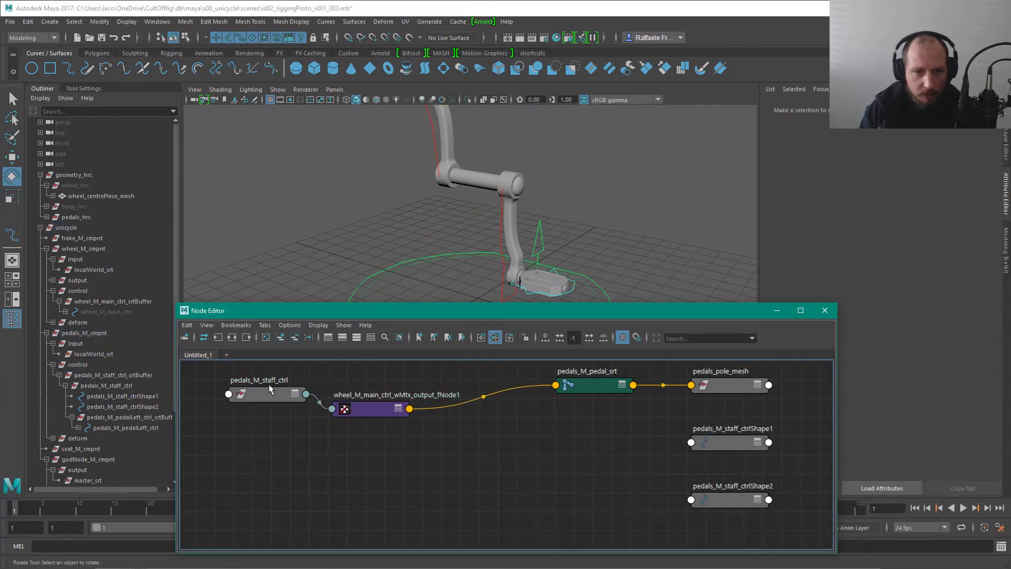
pyautogui.click(267, 389)
pyautogui.click(368, 413)
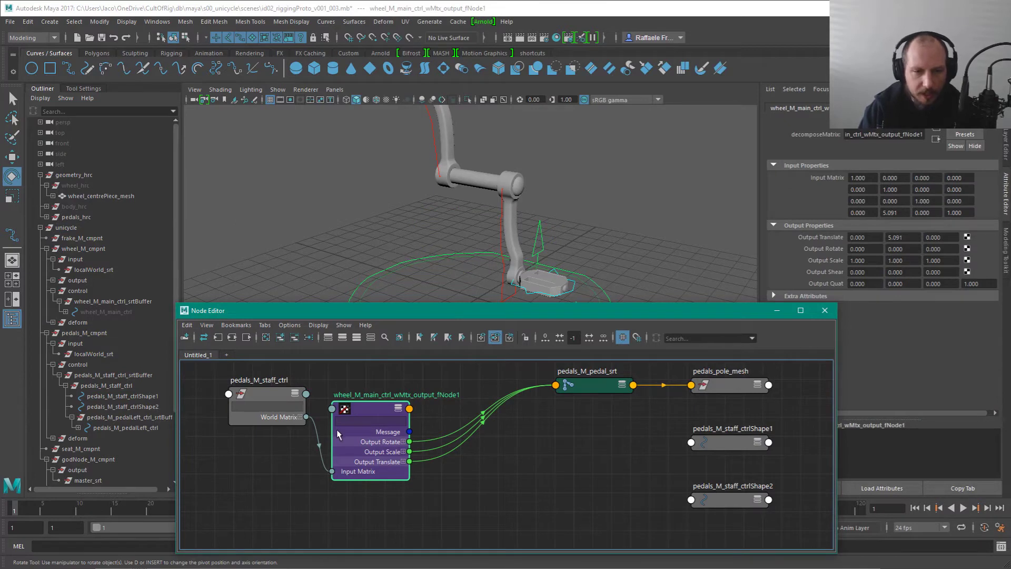
# Step: Expand the World Matrix elements on pedals_M_staff_ctrl and reposition it and the decomposeMatrix node so their connection reads clearly
pyautogui.click(296, 419)
pyautogui.click(300, 417)
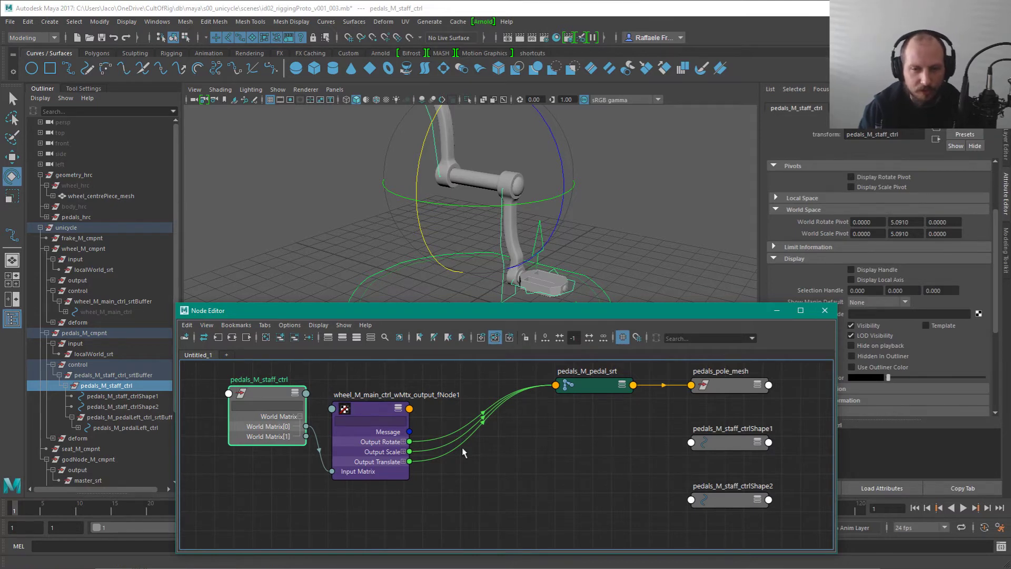
pyautogui.click(372, 405)
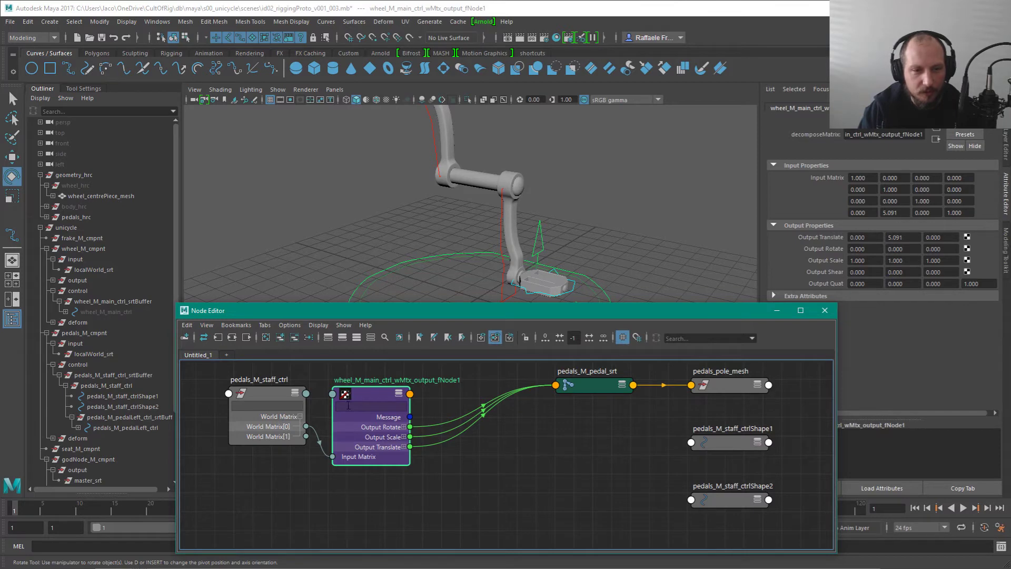
pyautogui.moveTo(259, 404); pyautogui.dragTo(252, 401)
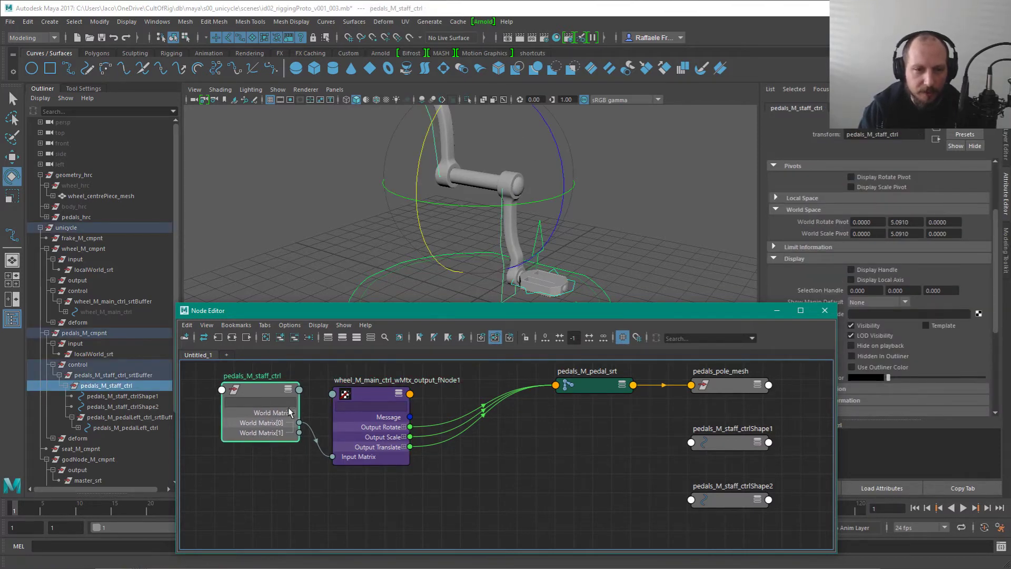
pyautogui.moveTo(372, 395); pyautogui.dragTo(378, 386)
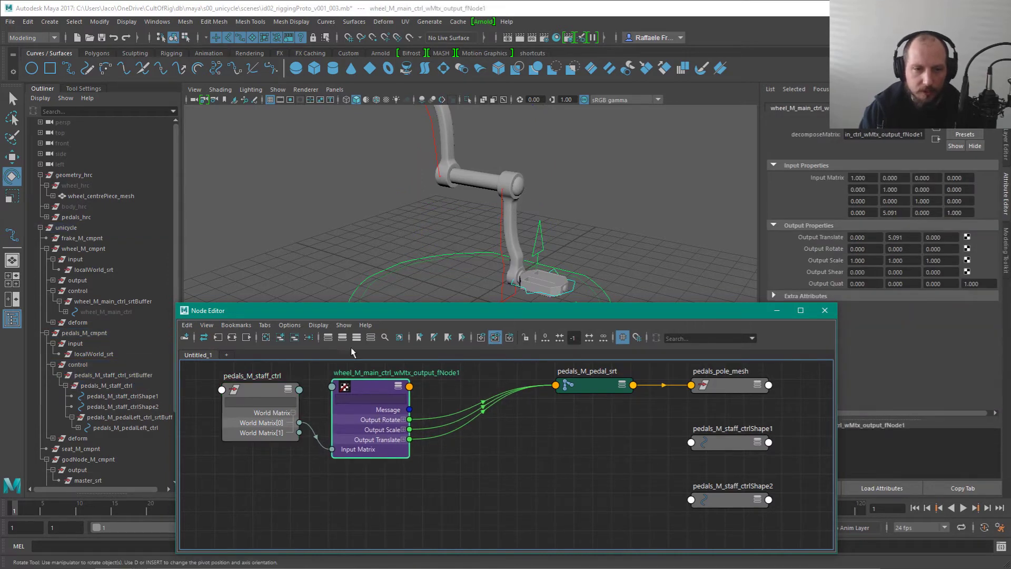
# Step: Collapse the pedals_M_pedal_srt node, place it beside the decomposeMatrix node, and reveal the joint under deform in the Outliner
pyautogui.click(581, 387)
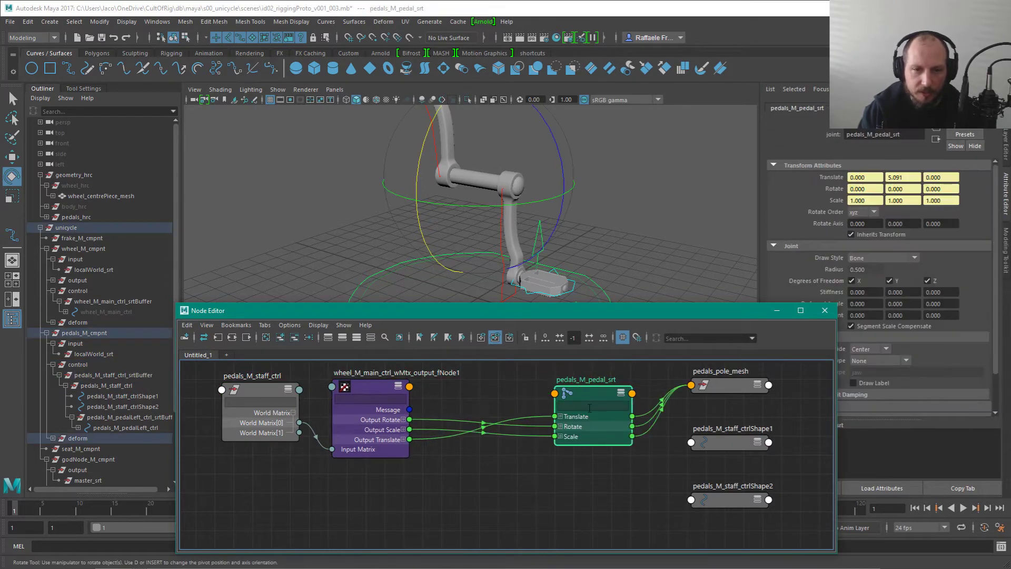
pyautogui.press('1')
pyautogui.moveTo(586, 395); pyautogui.dragTo(505, 399)
pyautogui.press('f')
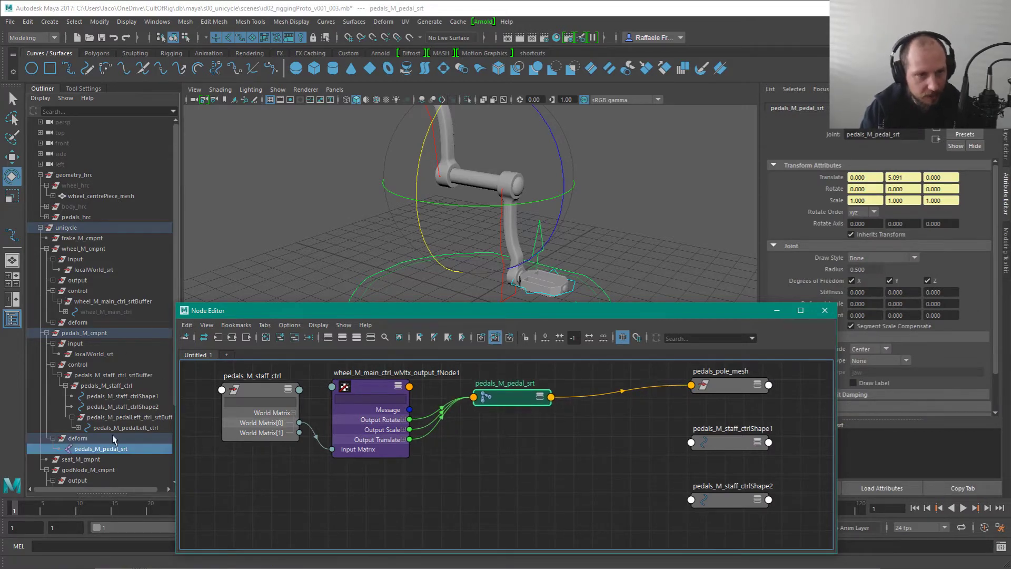
# Step: Examine pedals_pole_mesh, driven by pedals_M_pedal_srt, in both the node graph and the viewport, lowering the Node Editor to expose the whole mesh
pyautogui.moveTo(693, 376); pyautogui.dragTo(614, 450, button='middle')
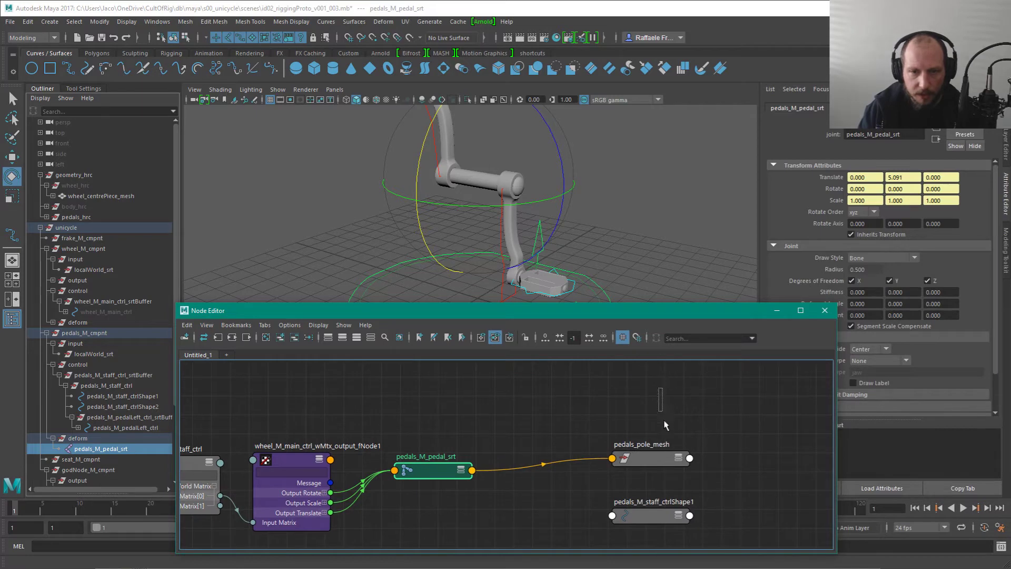
pyautogui.click(654, 459)
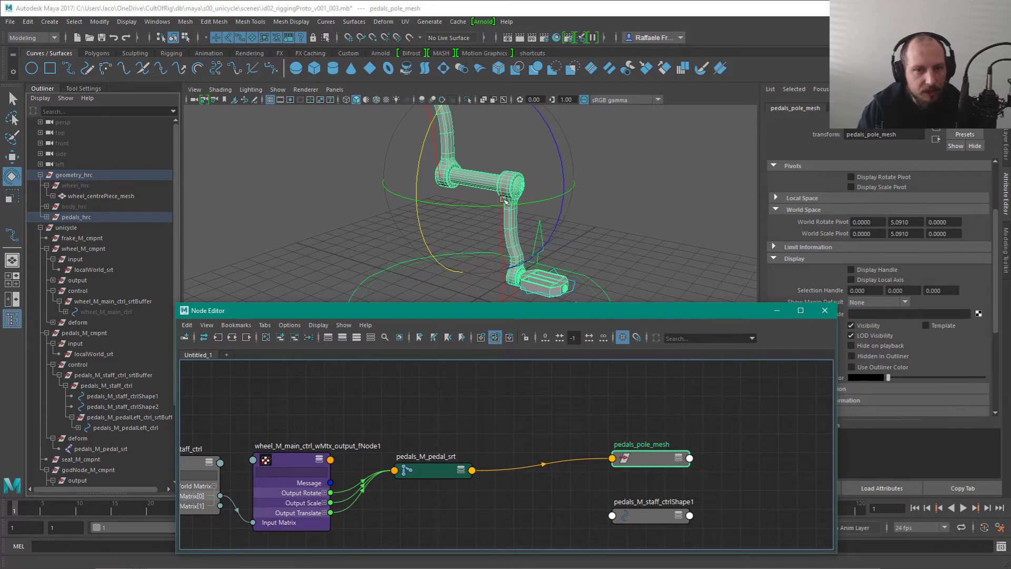
pyautogui.keyDown('alt'); pyautogui.moveTo(548, 228); pyautogui.dragTo(538, 225); pyautogui.keyUp('alt')
pyautogui.keyDown('alt'); pyautogui.moveTo(537, 226); pyautogui.dragTo(544, 240, button='right'); pyautogui.keyUp('alt')
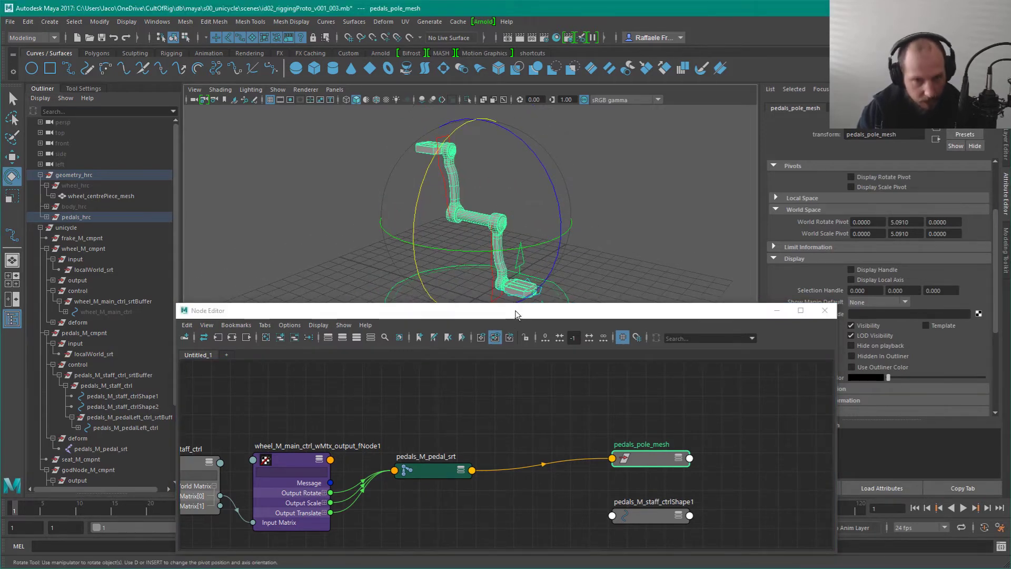
pyautogui.moveTo(515, 304); pyautogui.dragTo(513, 360)
pyautogui.keyDown('alt'); pyautogui.moveTo(497, 481); pyautogui.dragTo(477, 432, button='middle'); pyautogui.keyUp('alt')
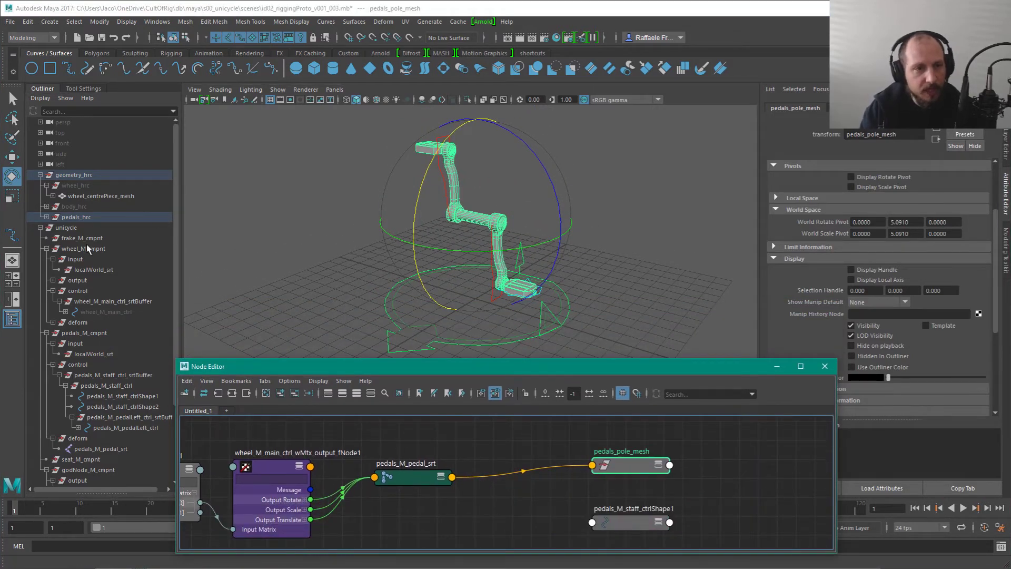
# Step: Expand pedals_hrc in the Outliner to show pedals_pole_mesh and its children, and place the pedals_pole_mesh node beside pedals_M_pedal_srt
pyautogui.doubleClick(74, 217)
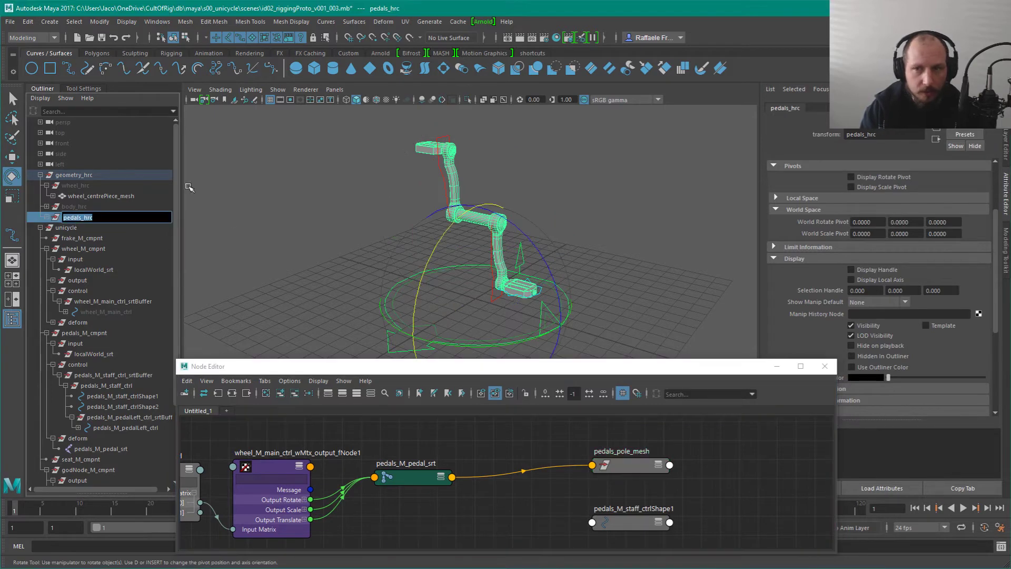
pyautogui.click(252, 215)
pyautogui.moveTo(647, 463); pyautogui.dragTo(607, 471)
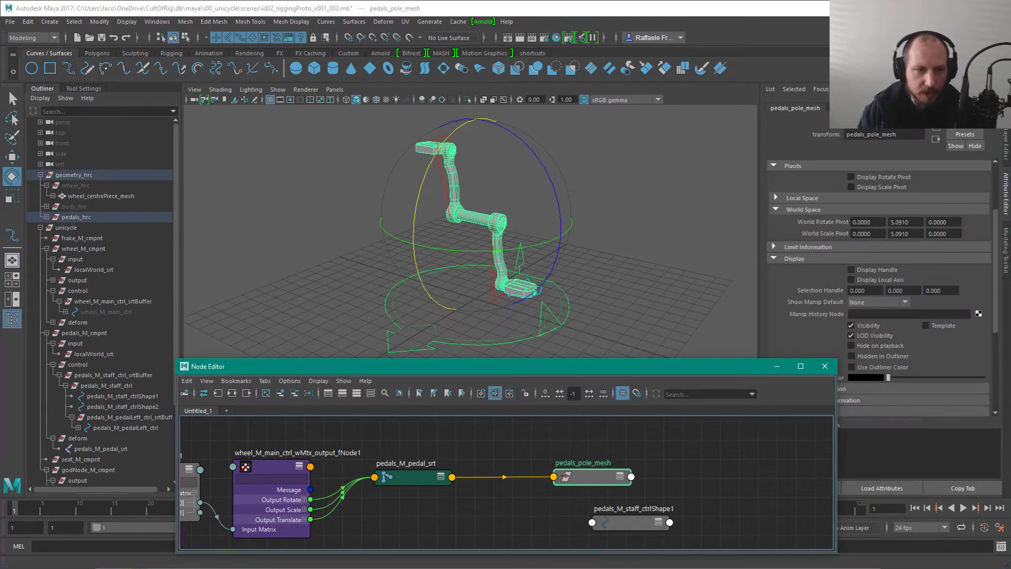
pyautogui.click(47, 217)
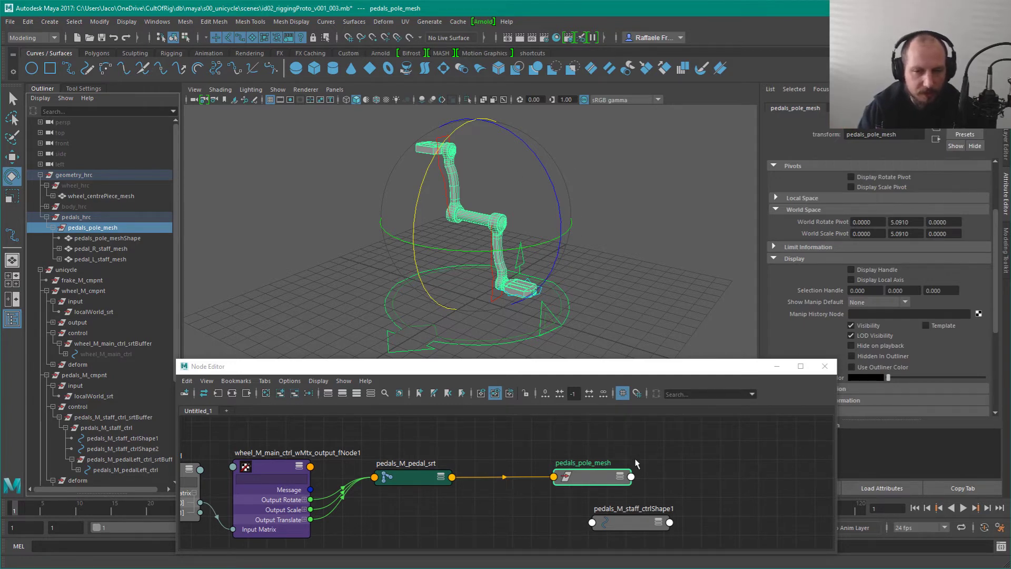
pyautogui.moveTo(584, 482); pyautogui.dragTo(548, 485)
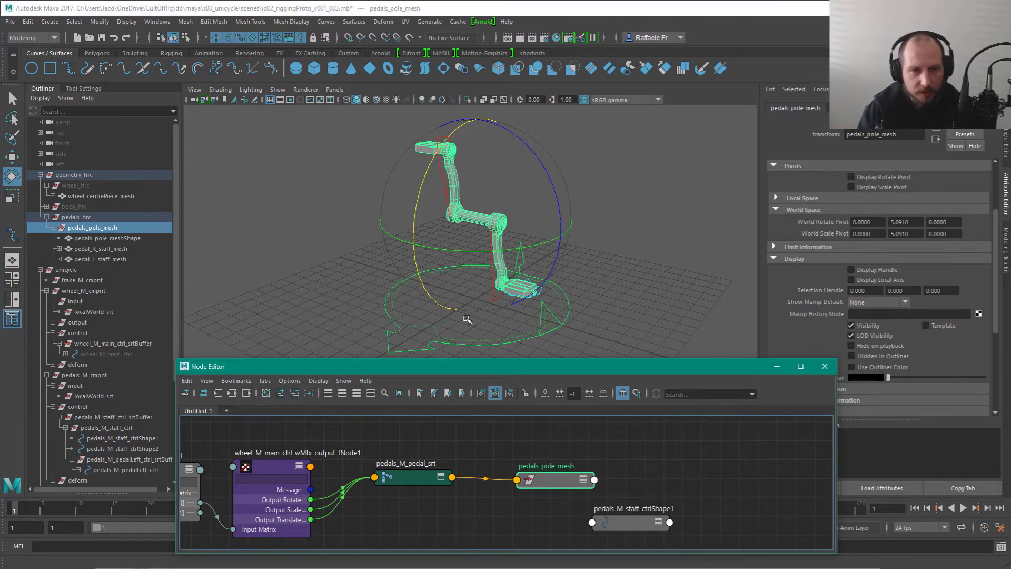
pyautogui.click(594, 315)
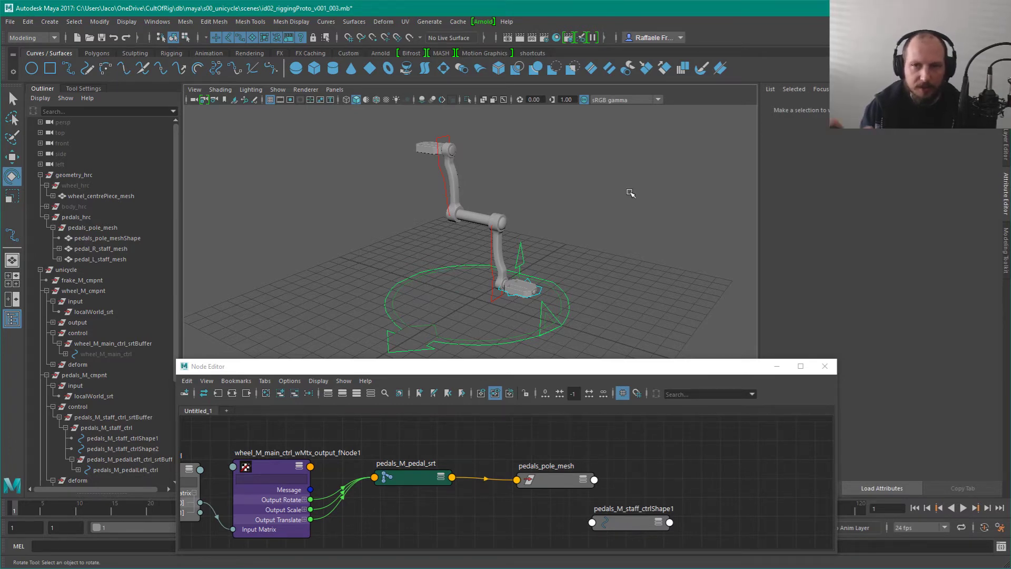
pyautogui.click(574, 480)
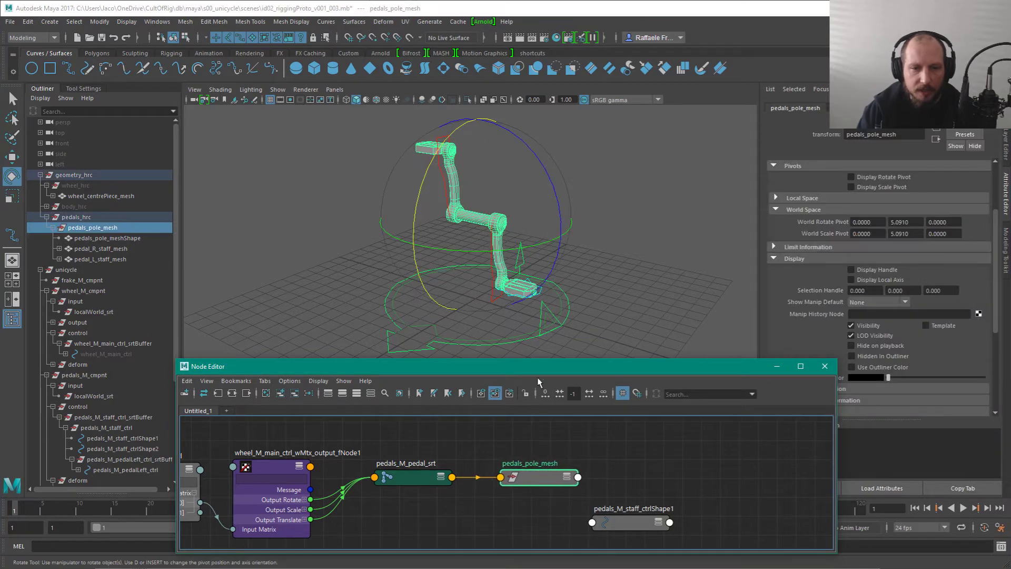
# Step: Select pedals_M_staff_ctrl in the node graph, shift the Node Editor slightly, and show the control's local-space pivots instead of the world-space ones
pyautogui.click(421, 501)
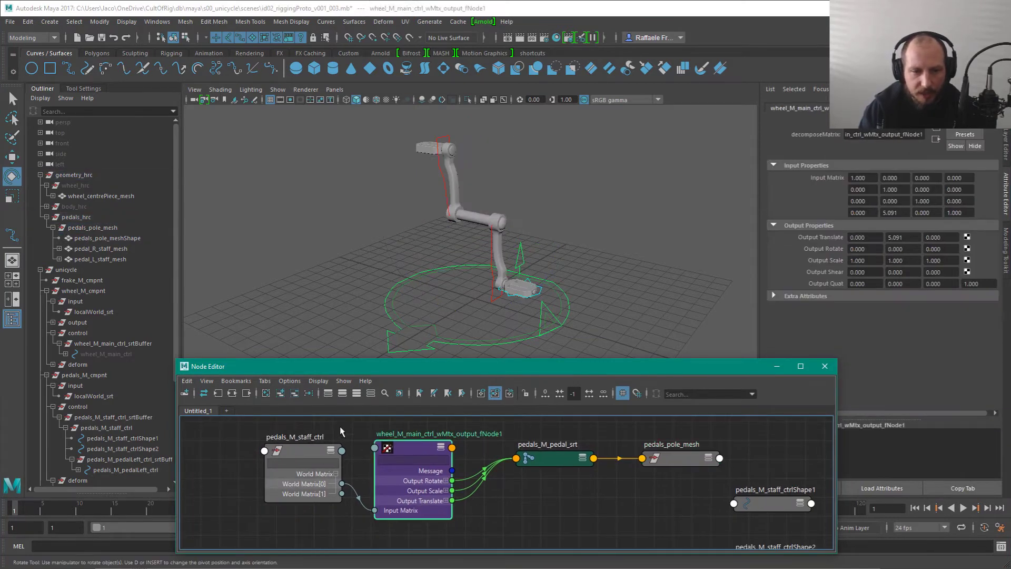
pyautogui.click(329, 459)
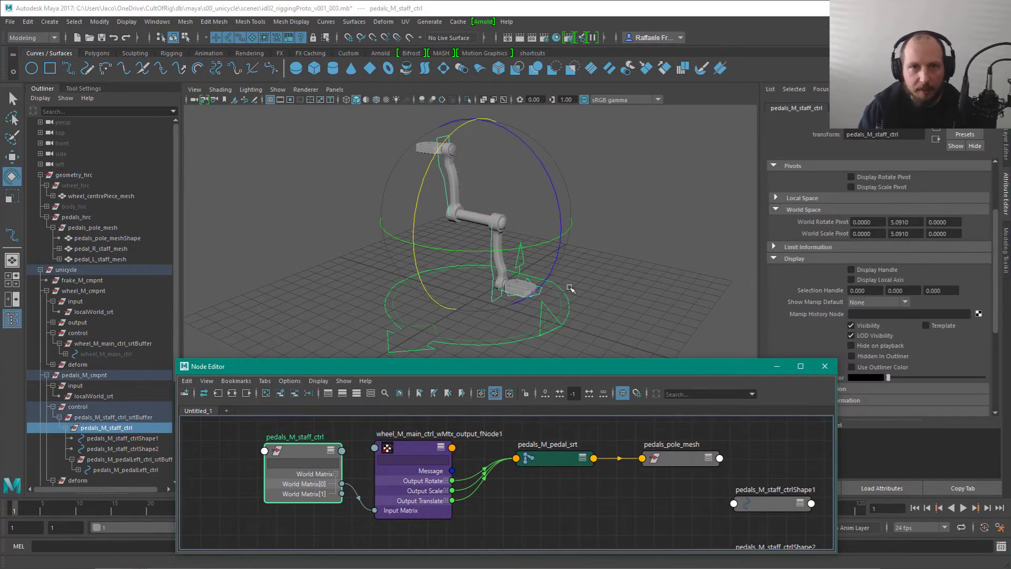
pyautogui.moveTo(604, 367); pyautogui.dragTo(577, 363)
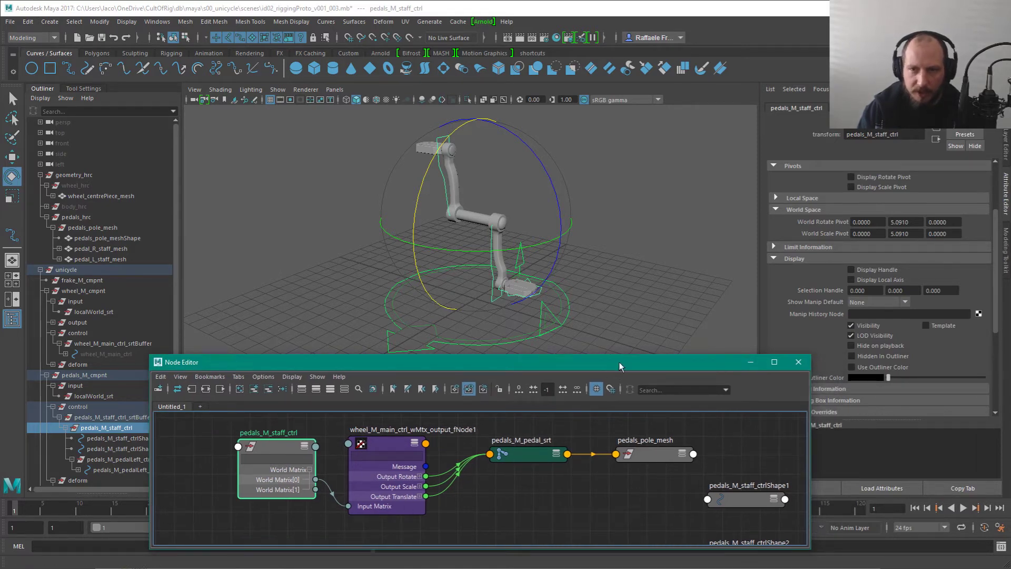
pyautogui.moveTo(618, 362); pyautogui.dragTo(611, 365)
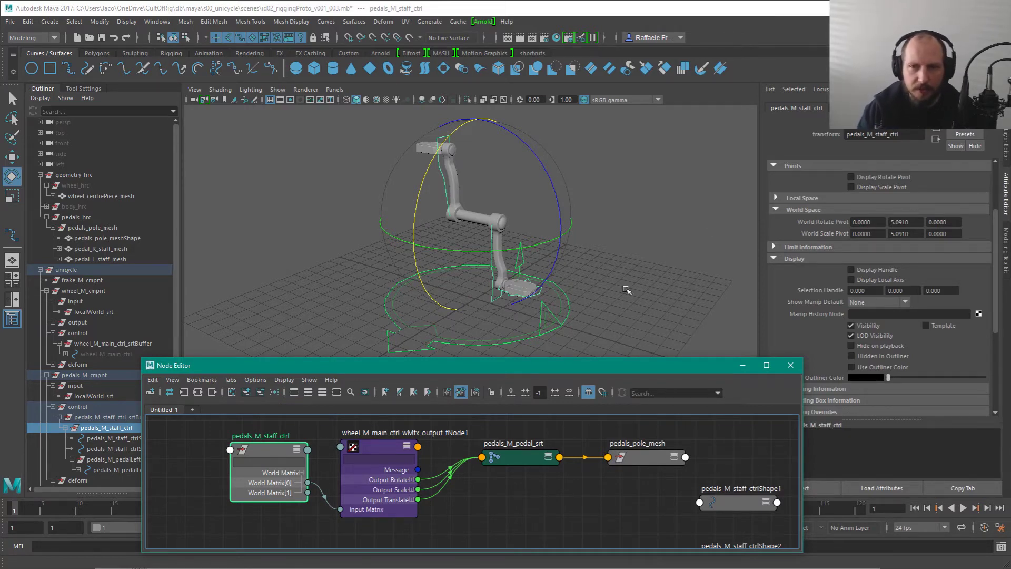
pyautogui.click(782, 211)
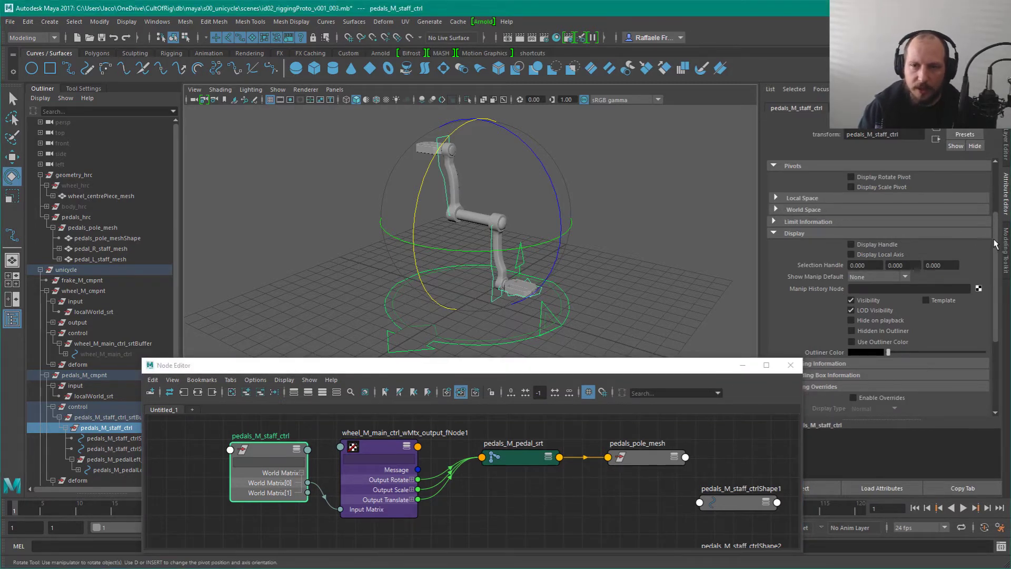
pyautogui.moveTo(995, 243); pyautogui.dragTo(1002, 179)
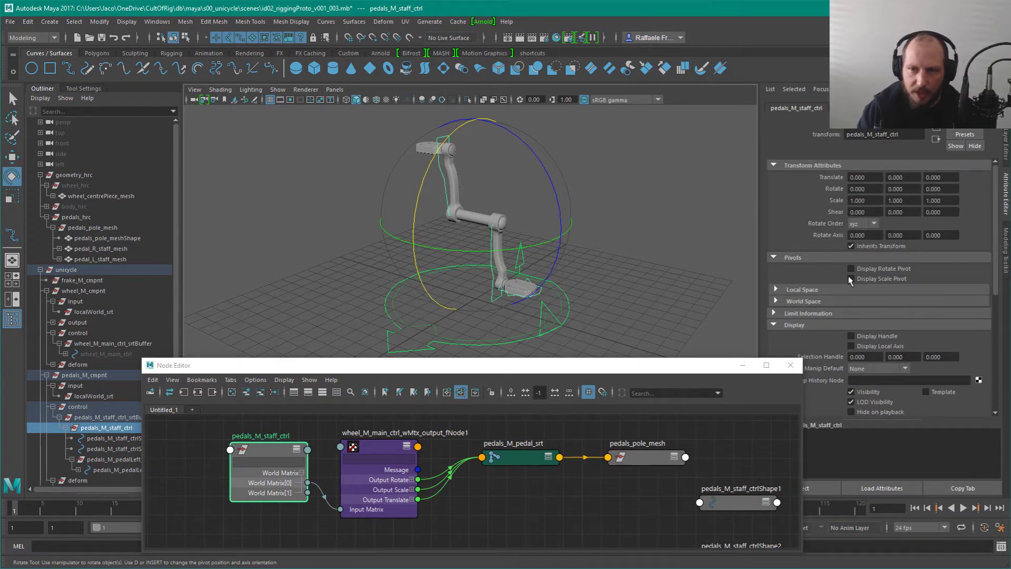
pyautogui.click(814, 293)
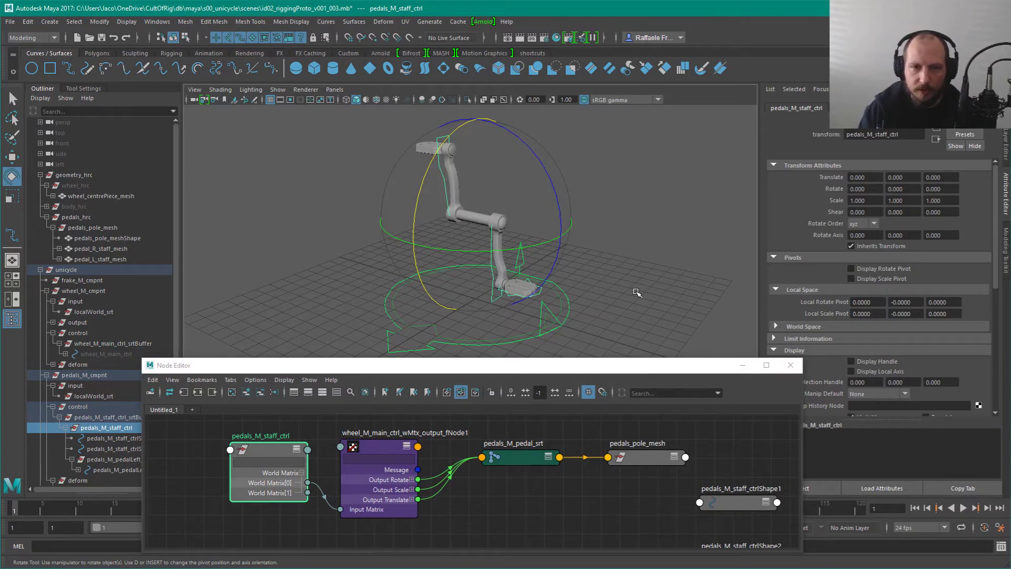
# Step: Select pedals_M_pedalLeft_ctrl around the lower pedal, inspect it up close, and clear the selection with the Select tool active
pyautogui.click(599, 311)
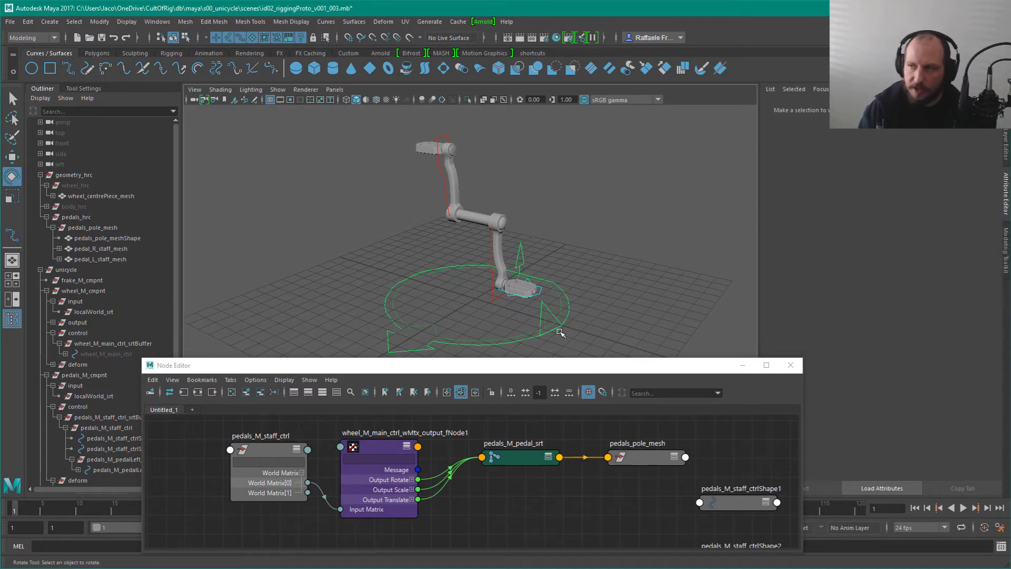
pyautogui.keyDown('alt'); pyautogui.moveTo(554, 258); pyautogui.dragTo(596, 260); pyautogui.keyUp('alt')
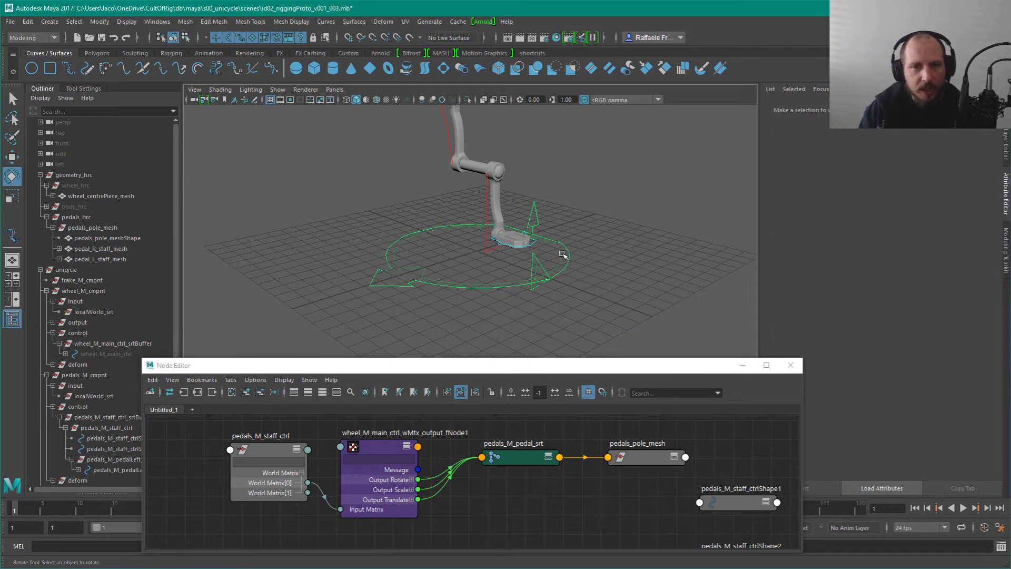
pyautogui.keyDown('alt'); pyautogui.moveTo(563, 255); pyautogui.dragTo(581, 265, button='right'); pyautogui.keyUp('alt')
pyautogui.click(561, 218)
pyautogui.keyDown('alt'); pyautogui.moveTo(560, 218); pyautogui.dragTo(596, 237, button='right'); pyautogui.keyUp('alt')
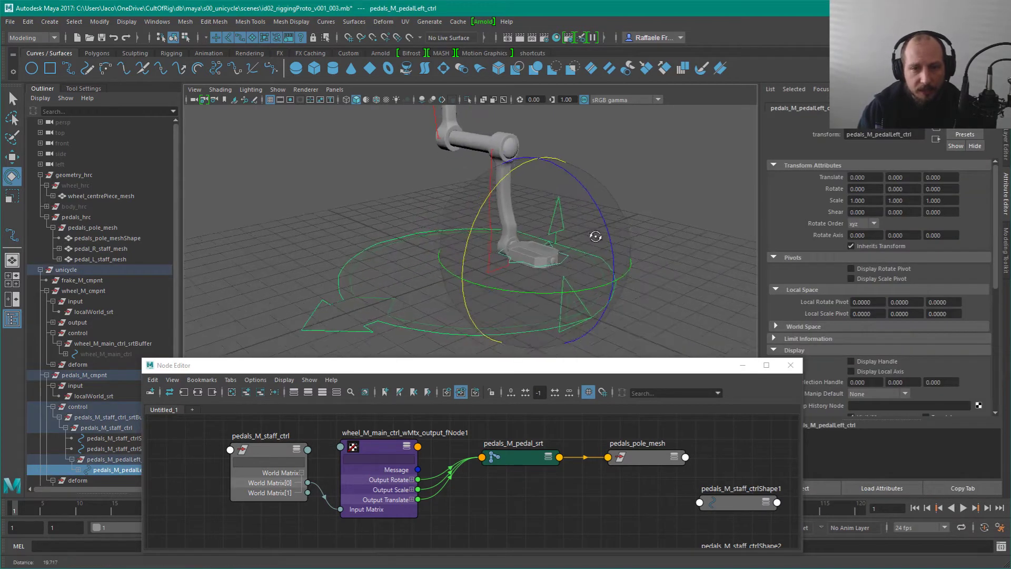
pyautogui.keyDown('alt'); pyautogui.moveTo(596, 237); pyautogui.dragTo(620, 199); pyautogui.keyUp('alt')
pyautogui.press('q')
pyautogui.click(630, 206)
# Step: Select pedals_M_staff_ctrl and examine its outline along the lower crank arm and pedal up close
pyautogui.click(488, 264)
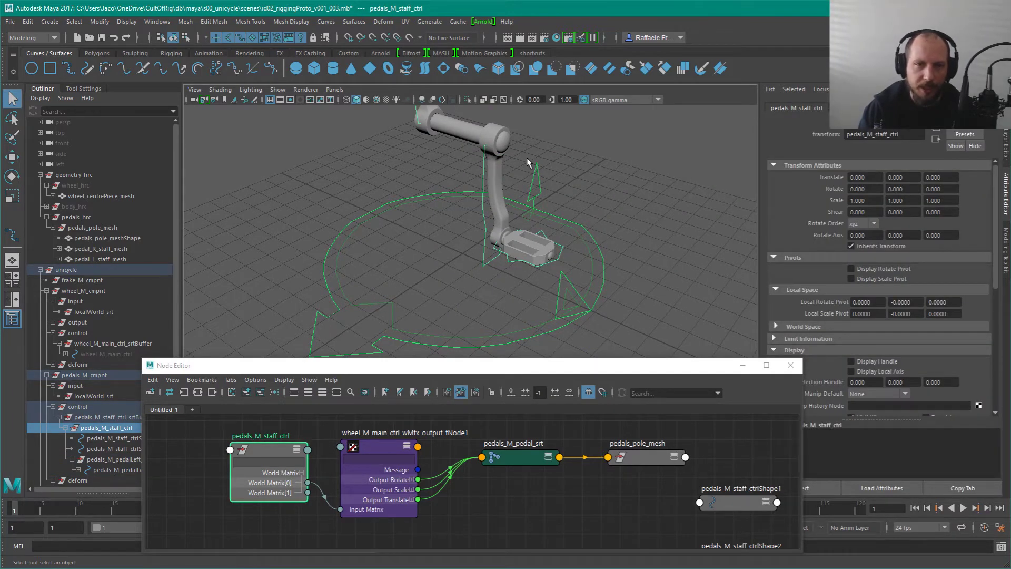
pyautogui.keyDown('alt'); pyautogui.moveTo(528, 189); pyautogui.dragTo(527, 235, button='middle'); pyautogui.keyUp('alt')
pyautogui.keyDown('alt'); pyautogui.moveTo(526, 235); pyautogui.dragTo(573, 250); pyautogui.keyUp('alt')
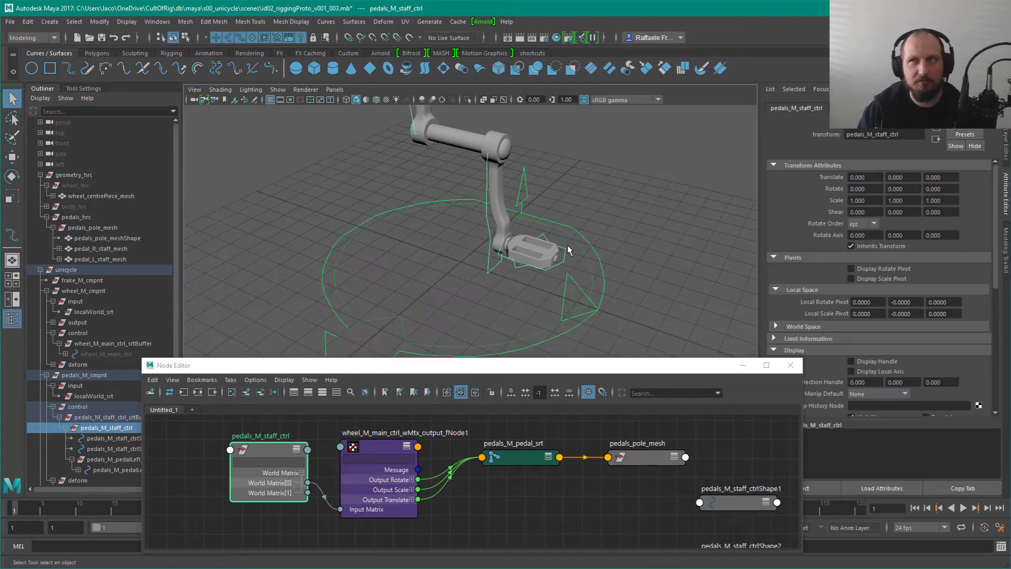
pyautogui.keyDown('alt'); pyautogui.moveTo(563, 208); pyautogui.dragTo(618, 249, button='right'); pyautogui.keyUp('alt')
pyautogui.keyDown('alt'); pyautogui.moveTo(585, 214); pyautogui.dragTo(540, 287, button='middle'); pyautogui.keyUp('alt')
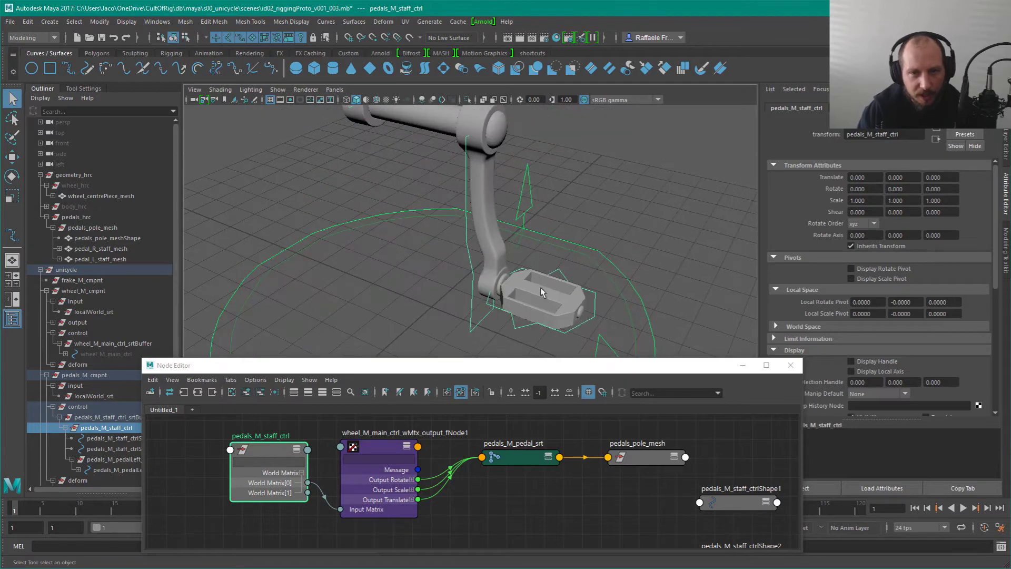
# Step: Inspect pedal_L_staff_mesh and the pedals_M_pedal_srt joint by selecting each in the viewport, and clear the selection
pyautogui.click(496, 240)
pyautogui.press('f')
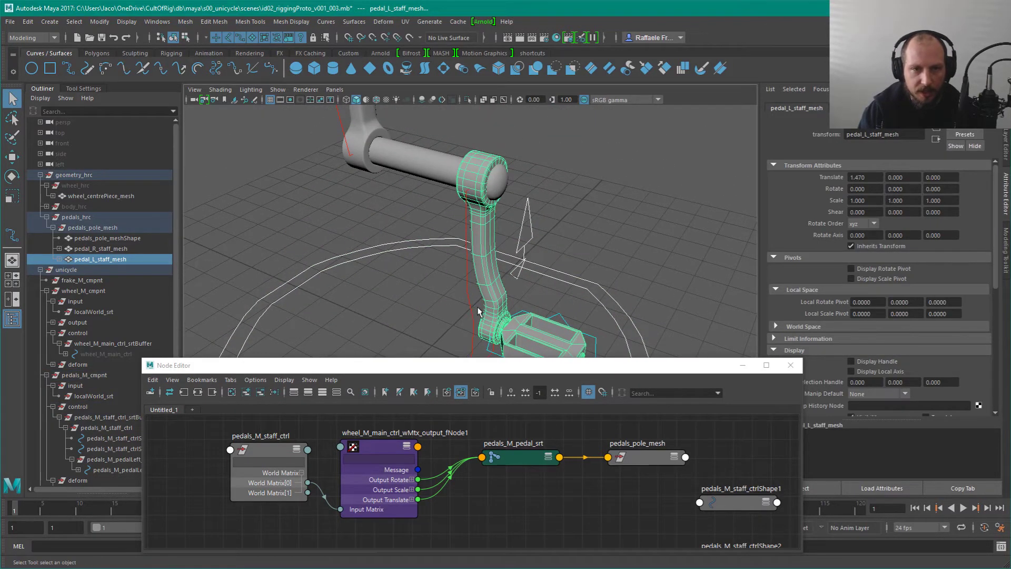
pyautogui.click(436, 152)
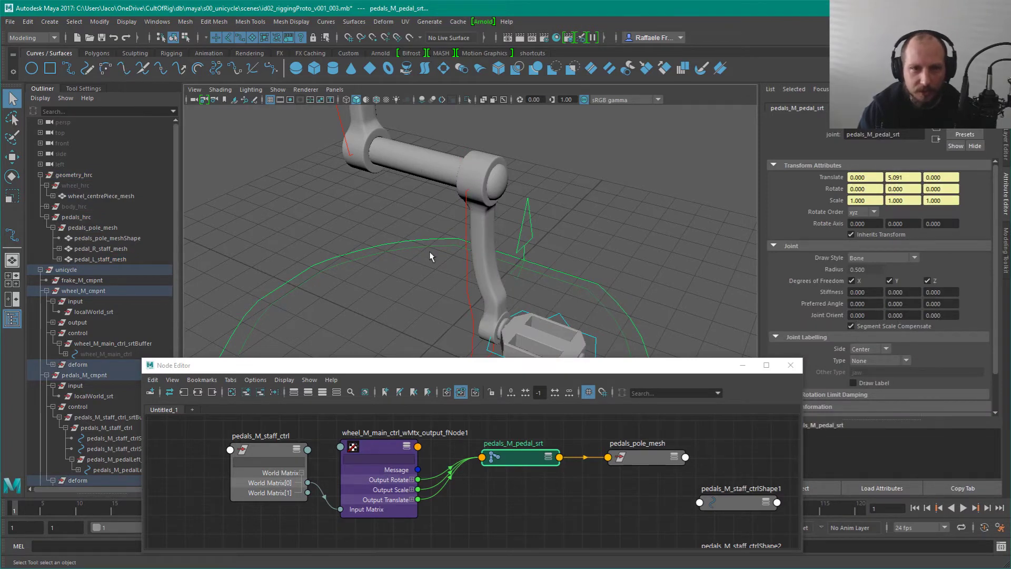
pyautogui.keyDown('alt'); pyautogui.moveTo(529, 313); pyautogui.dragTo(491, 275, button='middle'); pyautogui.keyUp('alt')
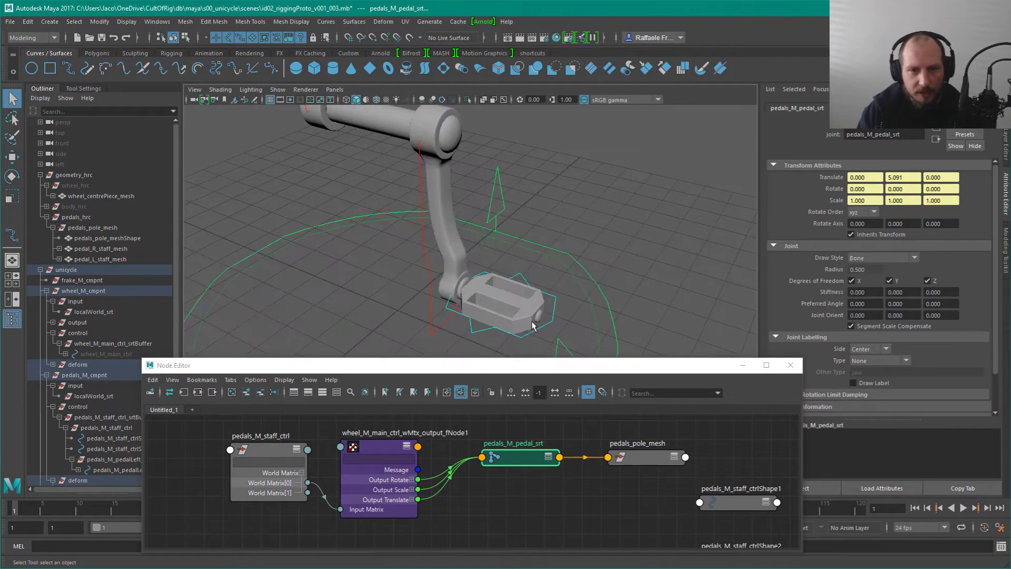
pyautogui.keyDown('alt'); pyautogui.moveTo(542, 334); pyautogui.dragTo(561, 255); pyautogui.keyUp('alt')
pyautogui.click(561, 255)
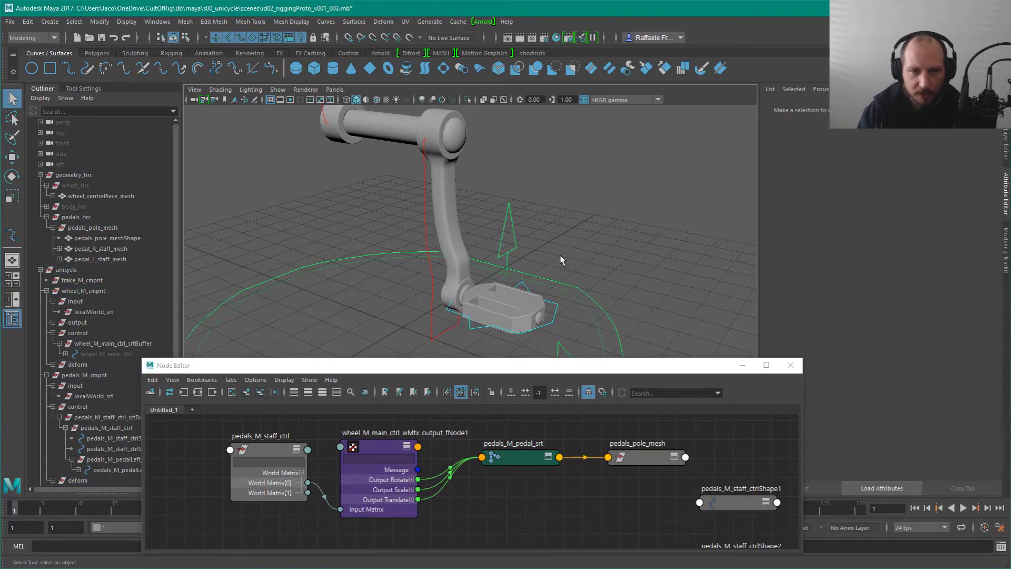
# Step: Inspect pedal_L_pin_mesh and try rotating pedal_L_footRest_mesh 10 degrees about X to check its pivot
pyautogui.click(467, 290)
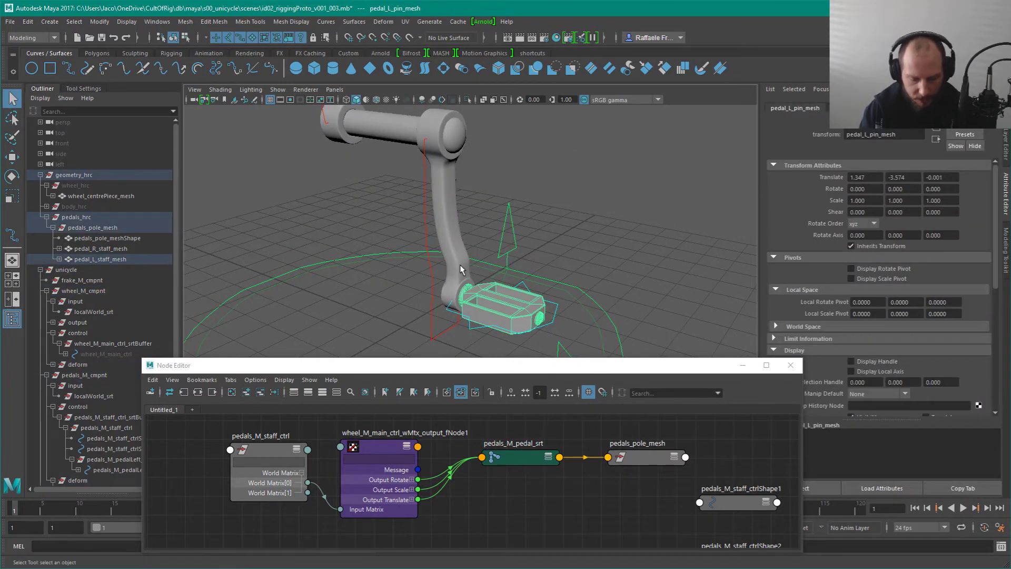
pyautogui.click(532, 319)
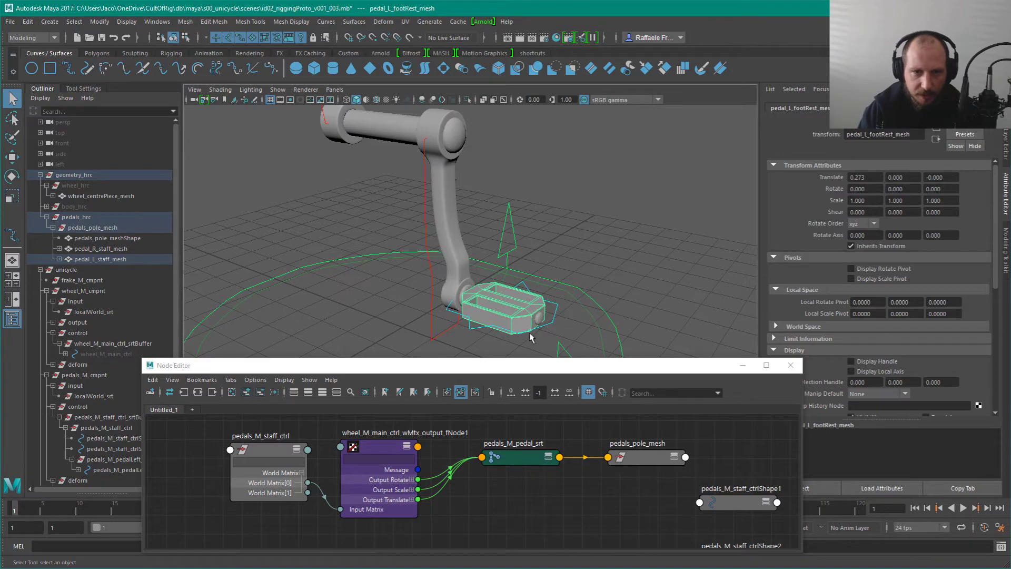
pyautogui.press('e')
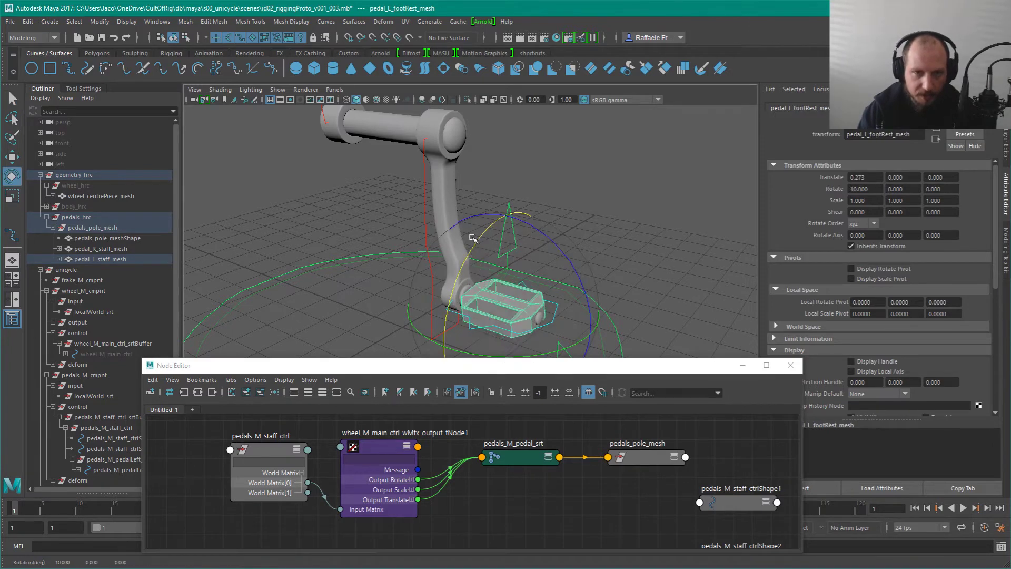
pyautogui.keyDown('alt'); pyautogui.moveTo(614, 209); pyautogui.dragTo(595, 196); pyautogui.keyUp('alt')
pyautogui.click(552, 255)
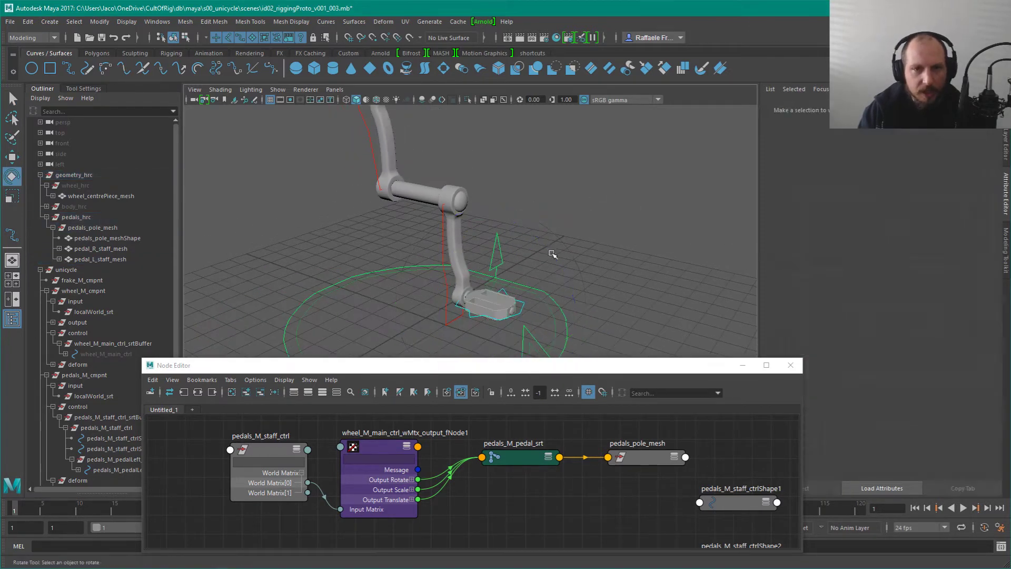
# Step: Test how pedals_M_staff_ctrl turns the crank by rotating it about X, including to -30 and -20 degrees, and undo each rotation
pyautogui.click(444, 256)
pyautogui.keyDown('alt'); pyautogui.moveTo(486, 332); pyautogui.dragTo(530, 294); pyautogui.keyUp('alt')
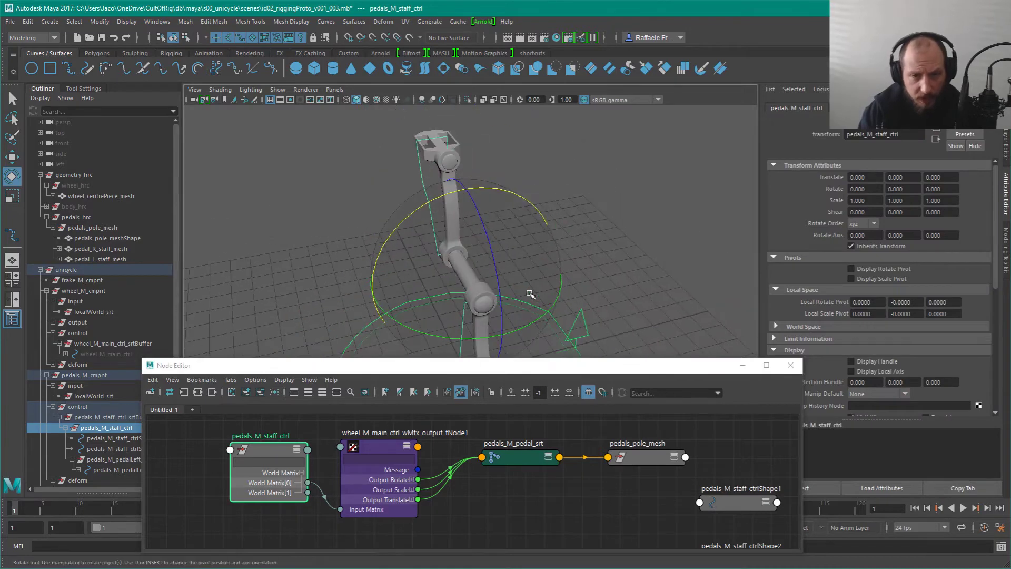
pyautogui.keyDown('alt'); pyautogui.moveTo(530, 294); pyautogui.dragTo(549, 243, button='middle'); pyautogui.keyUp('alt')
pyautogui.moveTo(428, 157); pyautogui.dragTo(461, 149)
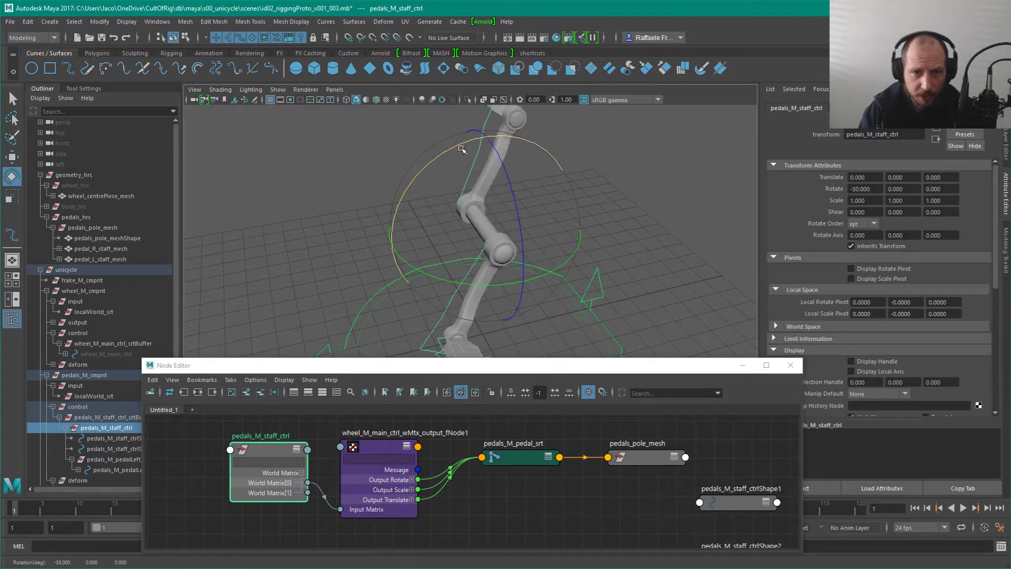
pyautogui.hotkey('ctrl', 'z')
pyautogui.moveTo(510, 182); pyautogui.dragTo(578, 185)
pyautogui.hotkey('ctrl', 'z')
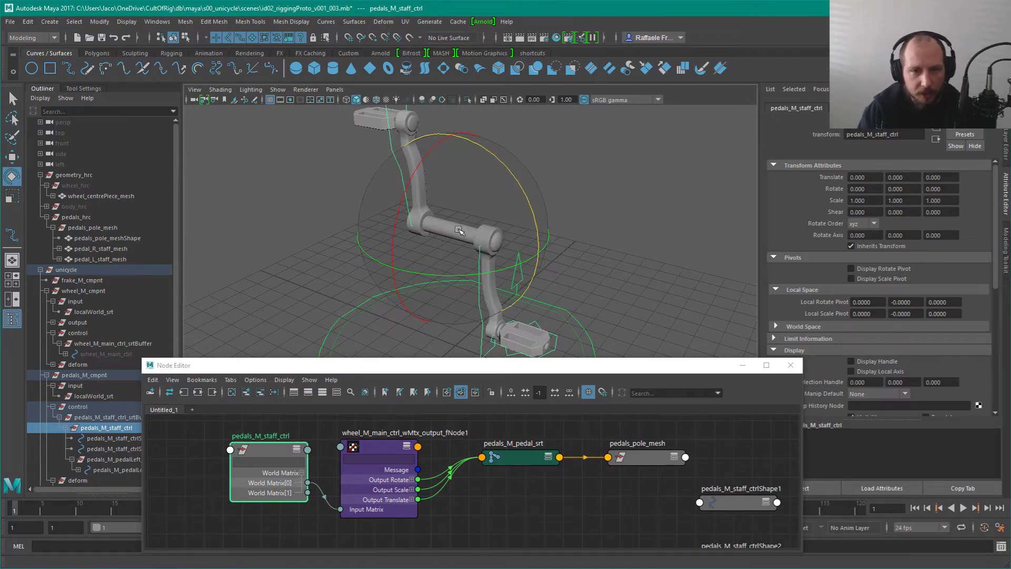
pyautogui.moveTo(458, 230); pyautogui.dragTo(490, 171)
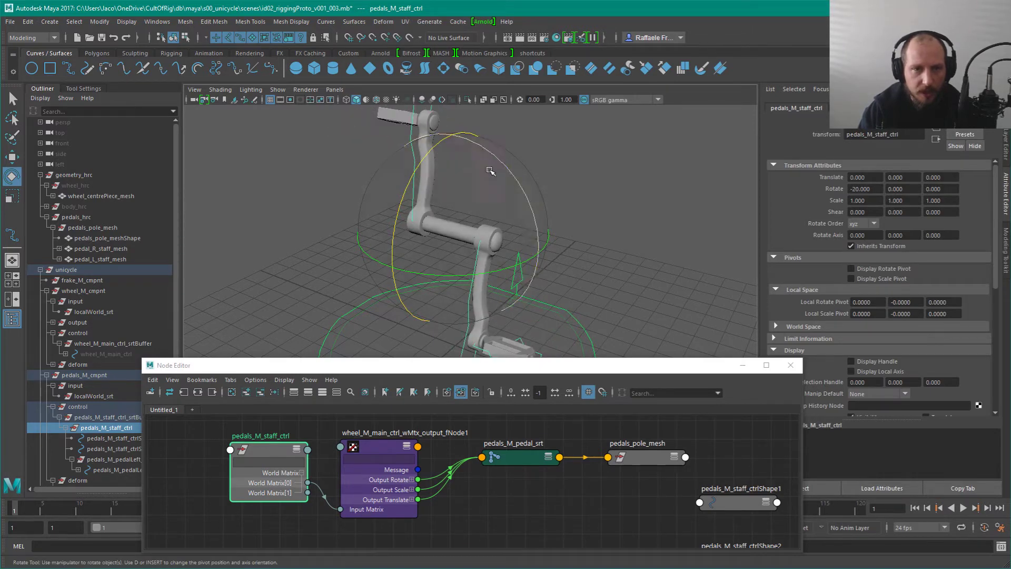
pyautogui.hotkey('ctrl', 'z')
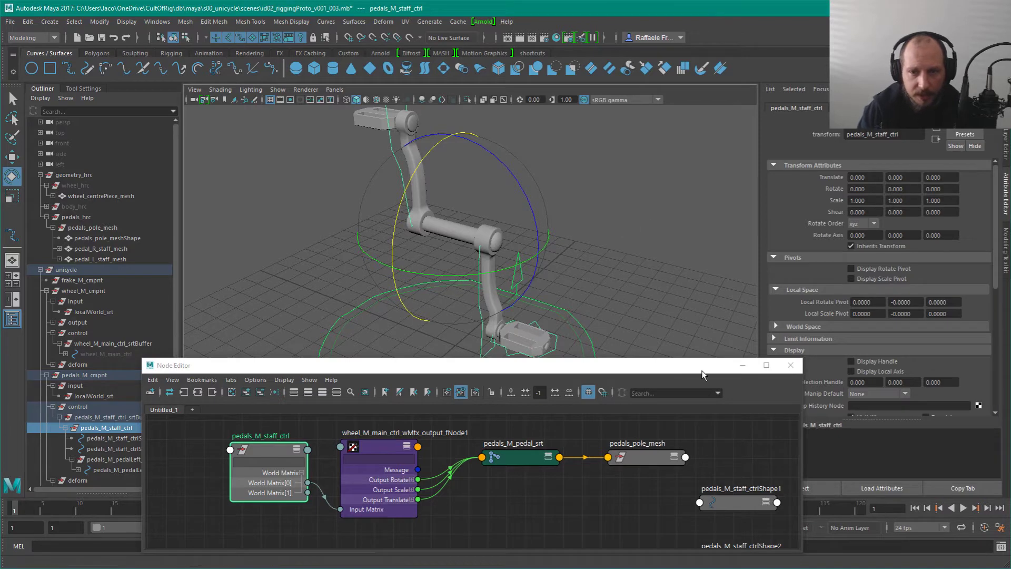
# Step: Frame pedals_M_staff_ctrl, review its pivot attributes, and show the channel values of the pedals_M_pedal_srt joint
pyautogui.press('f')
pyautogui.scroll(-2, 841, 168)
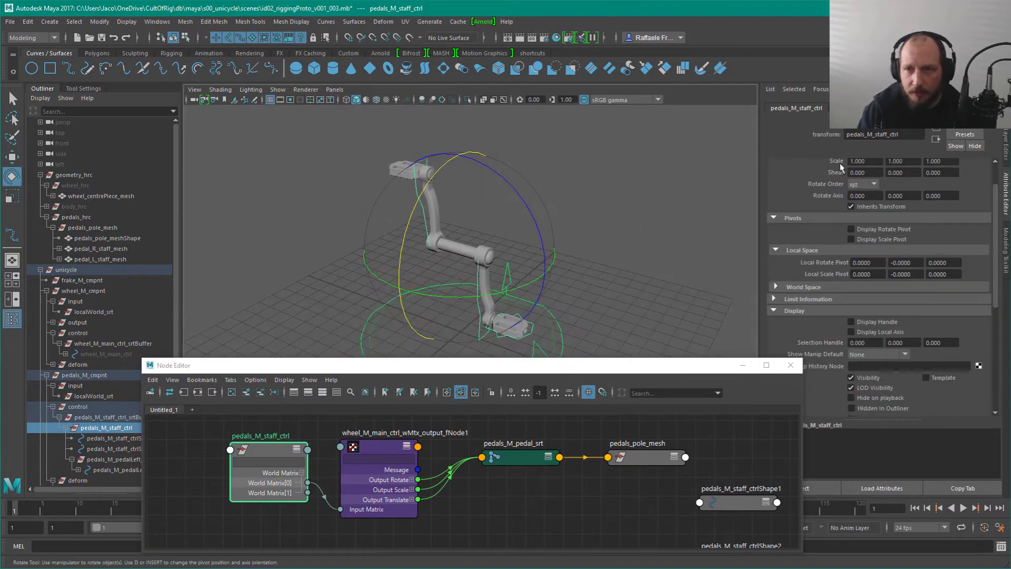
pyautogui.hotkey('ctrl', 'a')
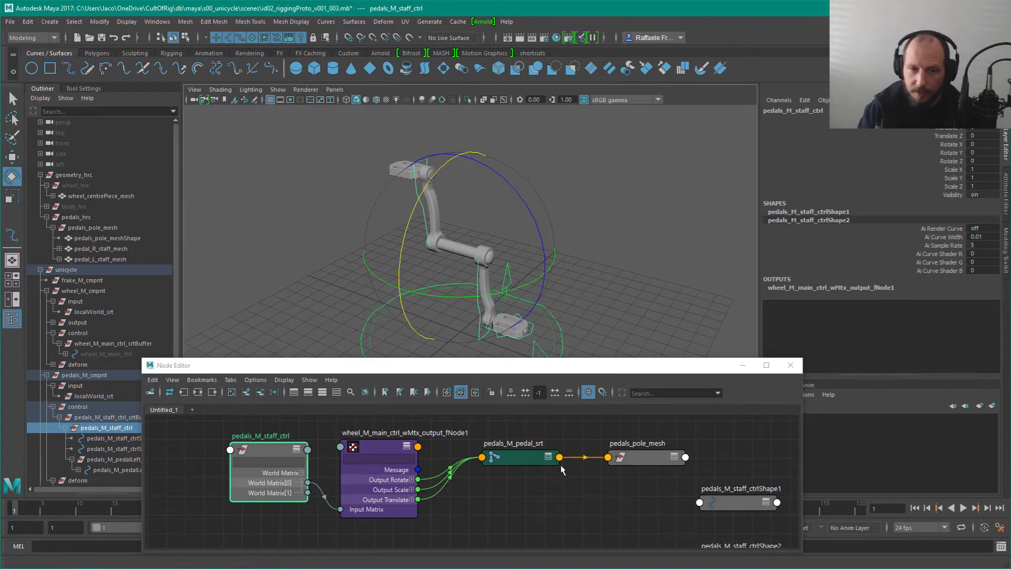
pyautogui.click(519, 456)
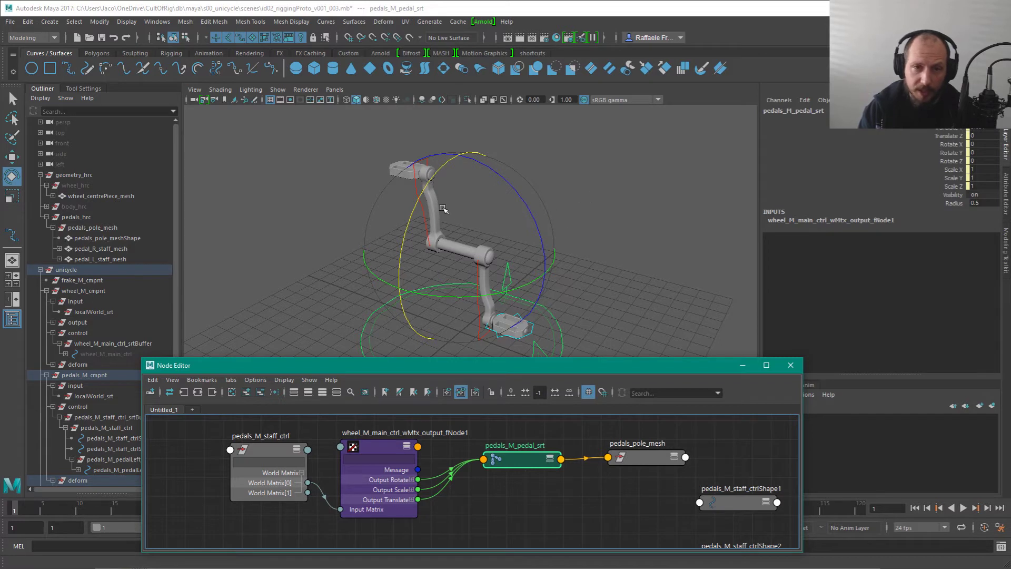
# Step: Try rotating the pedals_M_pedal_srt joint, then test pedals_M_staff_ctrl about X, and undo the rotations
pyautogui.click(477, 301)
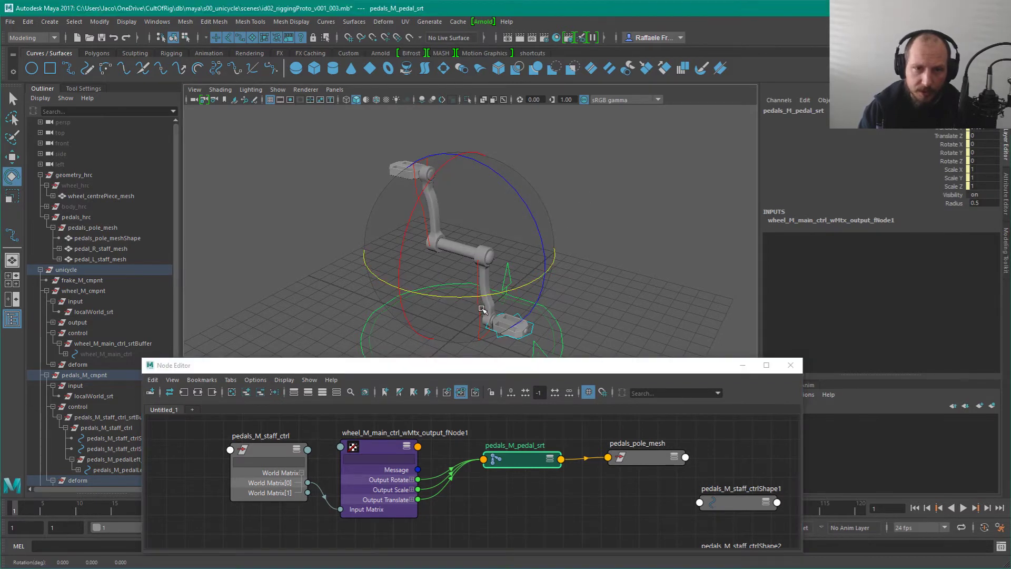
pyautogui.moveTo(407, 228); pyautogui.dragTo(418, 201)
pyautogui.click(560, 164)
pyautogui.click(477, 300)
pyautogui.hotkey('ctrl', 'z')
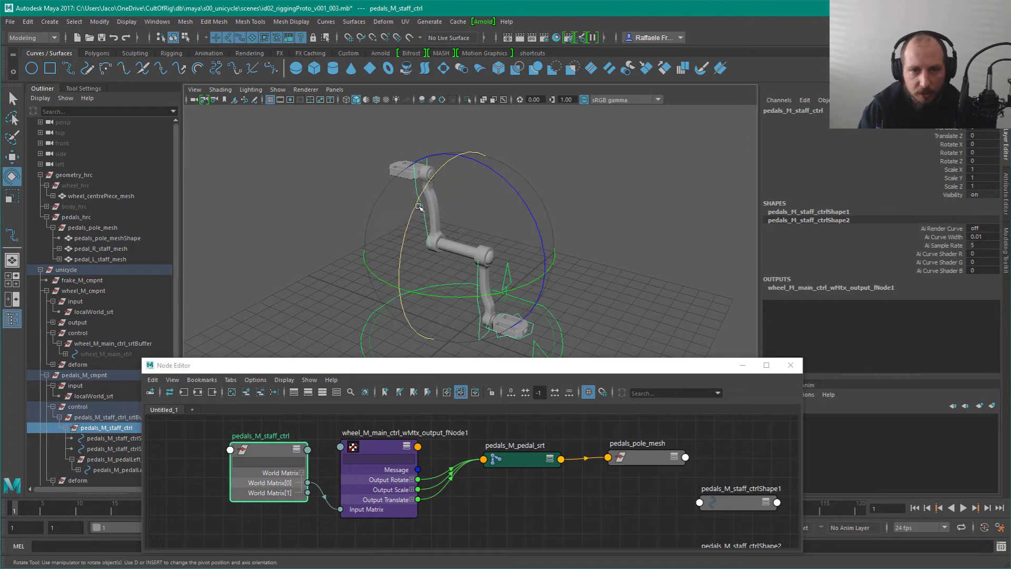
pyautogui.moveTo(402, 247); pyautogui.dragTo(427, 205)
pyautogui.hotkey('ctrl', 'z')
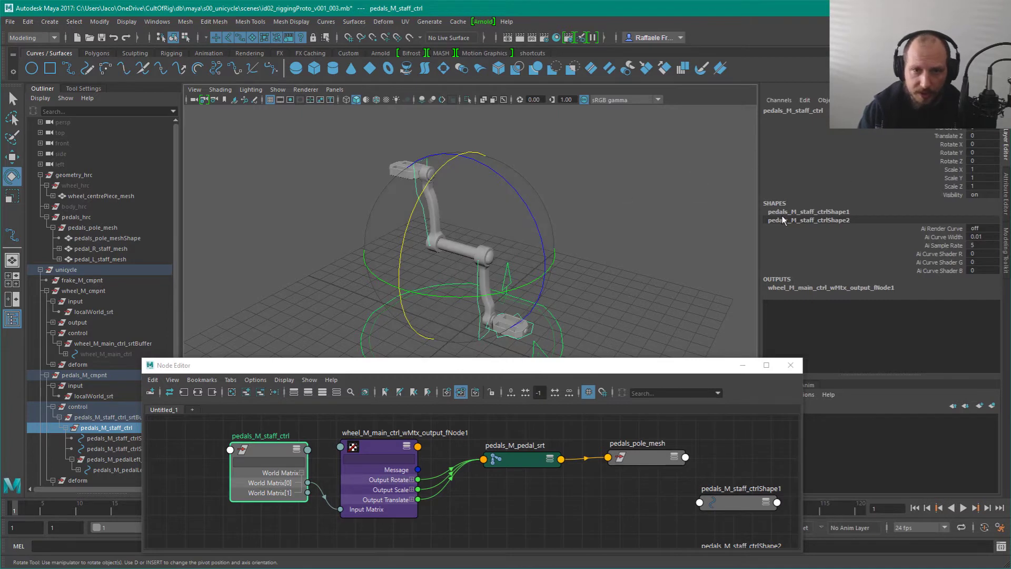
# Step: Check the Rotate tool's axis orientation and pivot settings, and return to the Outliner
pyautogui.keyDown('alt'); pyautogui.moveTo(511, 174); pyautogui.dragTo(513, 188, button='middle'); pyautogui.keyUp('alt')
pyautogui.click(83, 89)
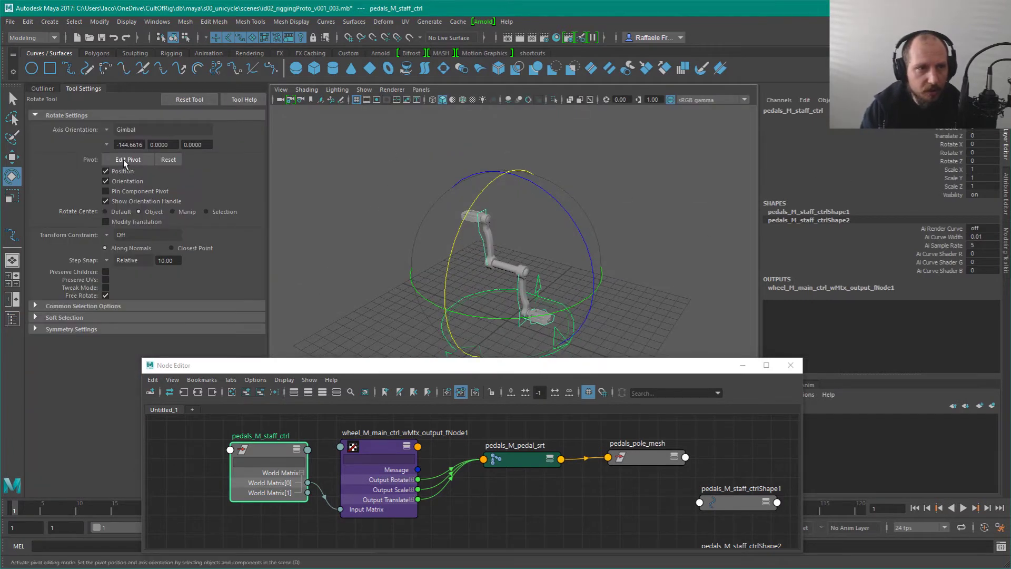
pyautogui.click(42, 89)
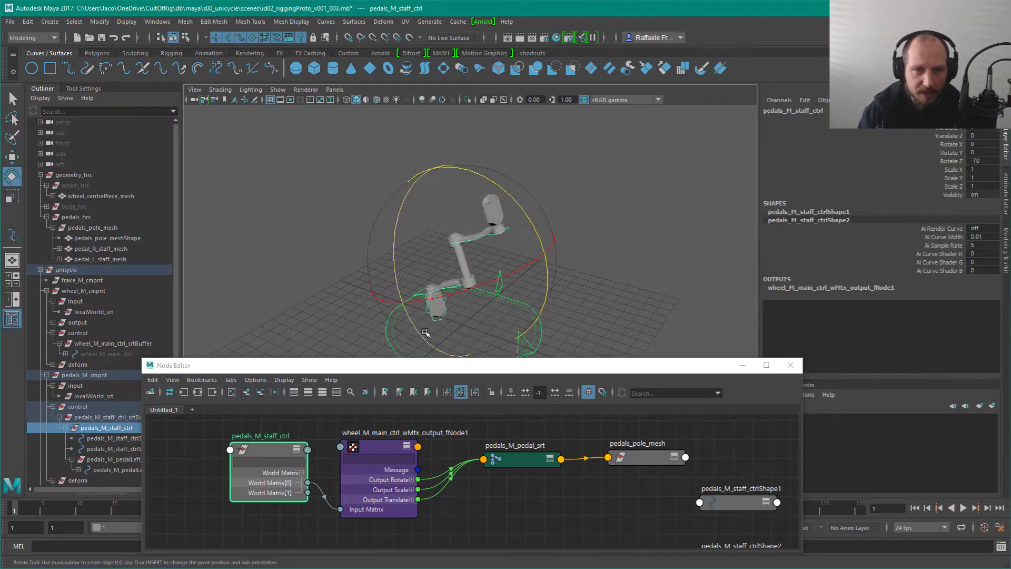
# Step: Test pedals_M_staff_ctrl off its crank axis with Rotate Y -90 and Rotate Z -70, try its X rotation, and undo everything
pyautogui.moveTo(423, 333); pyautogui.dragTo(413, 280)
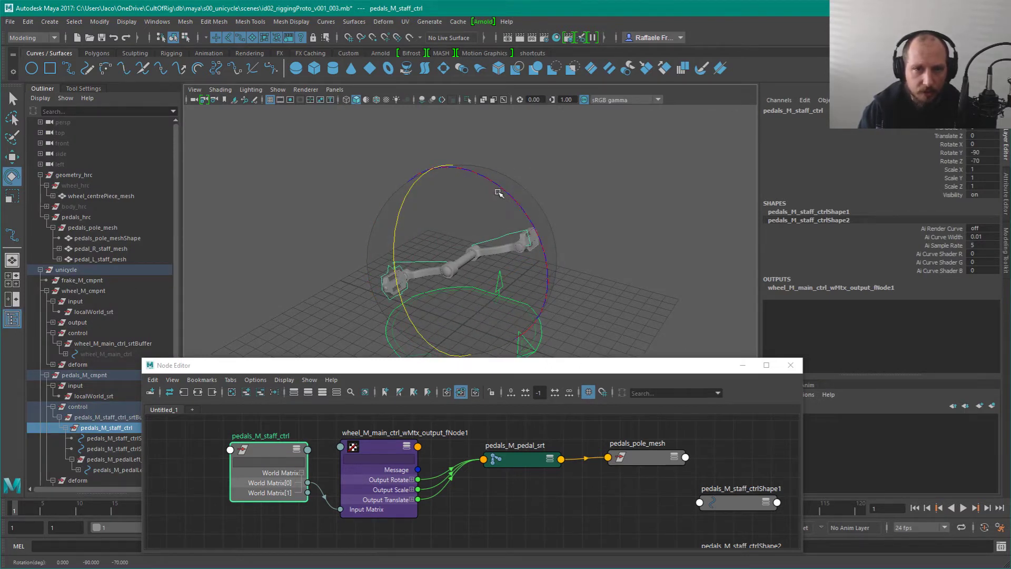
pyautogui.hotkey('ctrl', 'z')
pyautogui.hotkey('ctrl', 'z')
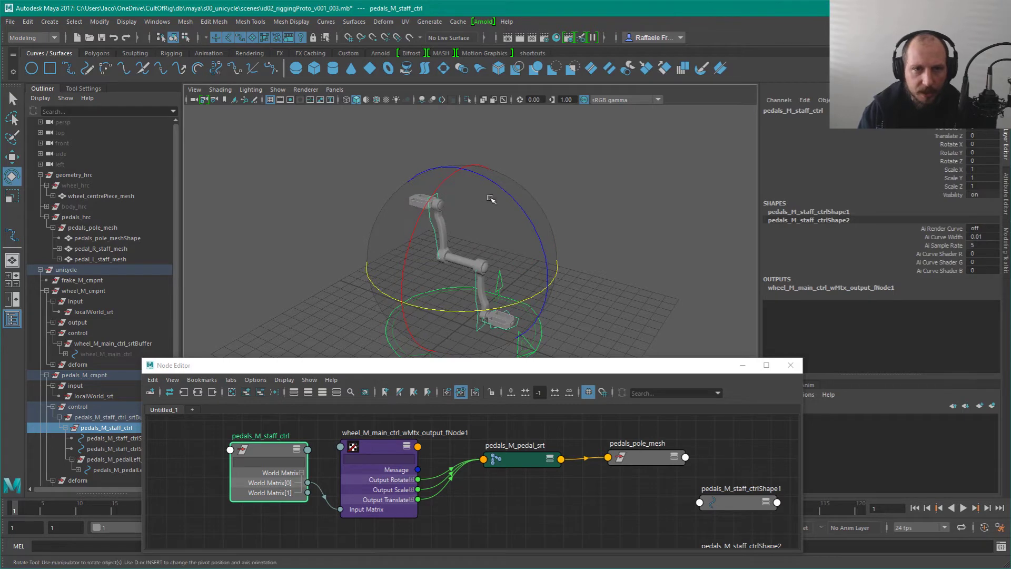
pyautogui.moveTo(419, 216); pyautogui.dragTo(422, 192)
pyautogui.hotkey('ctrl', 'z')
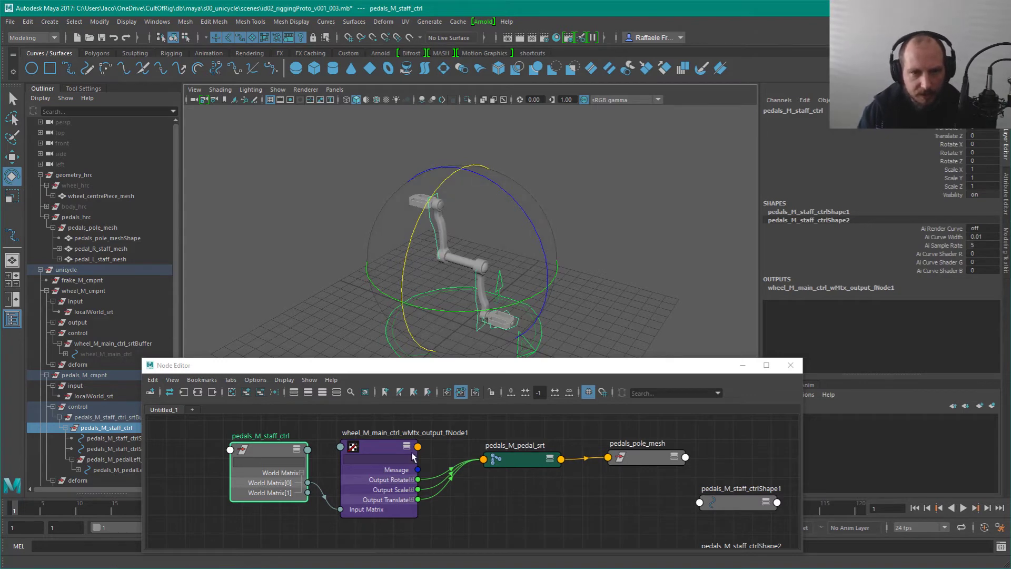
# Step: Space out the pedals_M_staff_ctrl and wheel_M_main_ctrl_wMtx_output_fNode1 nodes and show the connected attributes of pedals_M_pedal_srt
pyautogui.moveTo(285, 453); pyautogui.dragTo(247, 438)
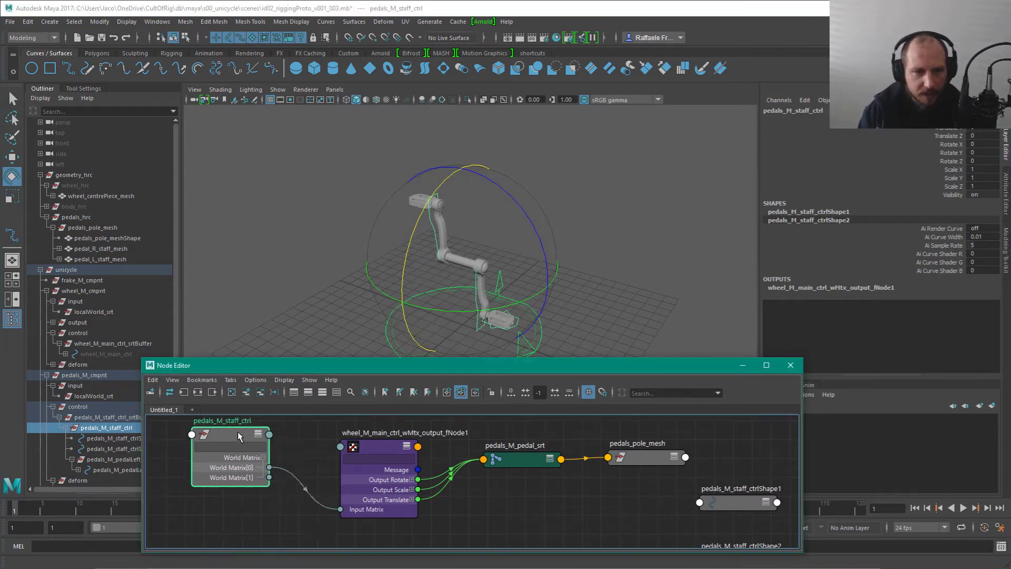
pyautogui.keyDown('shift'); pyautogui.click(384, 442); pyautogui.keyUp('shift')
pyautogui.moveTo(384, 442); pyautogui.dragTo(352, 454)
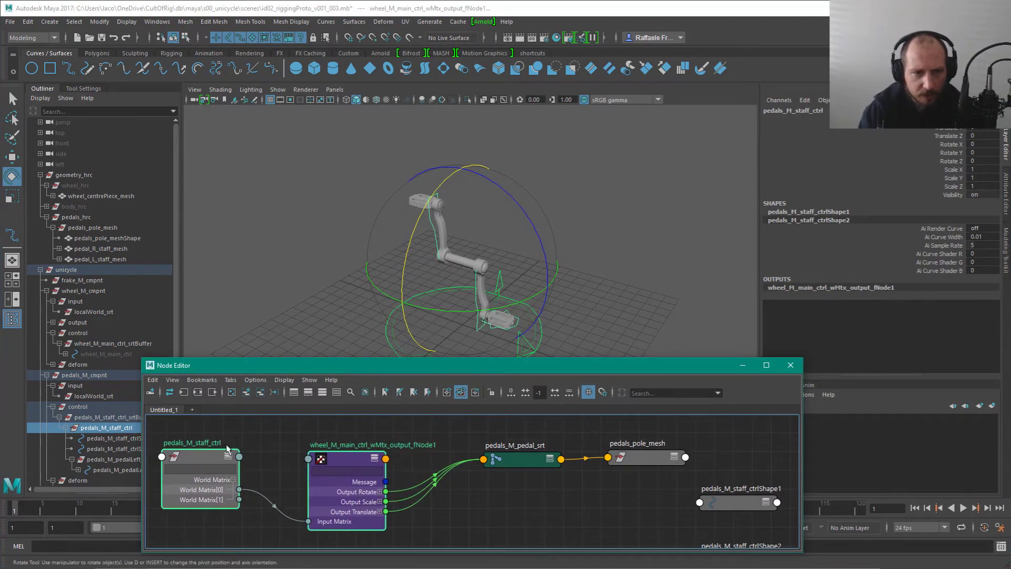
pyautogui.click(216, 469)
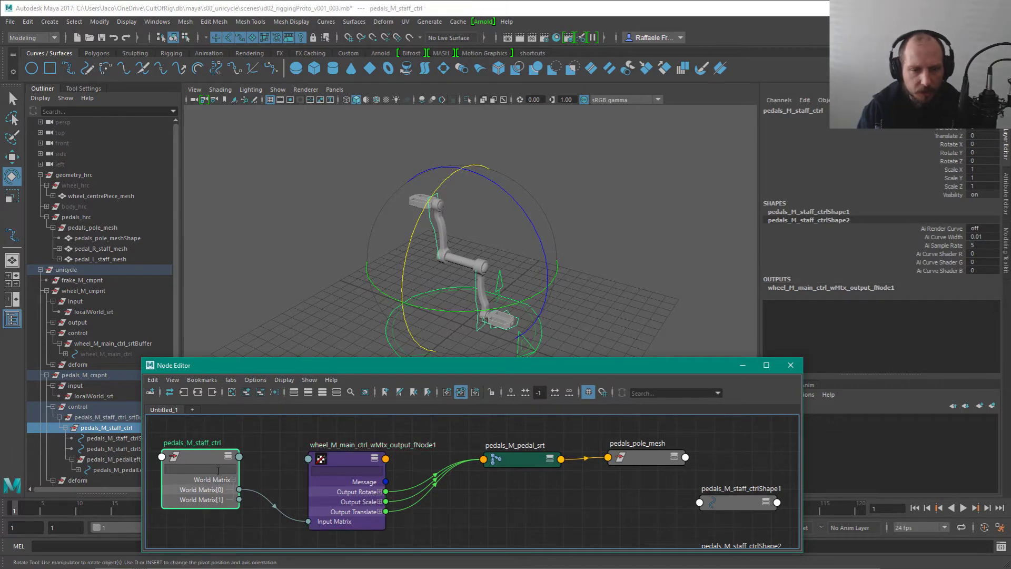
pyautogui.click(527, 458)
pyautogui.press('2')
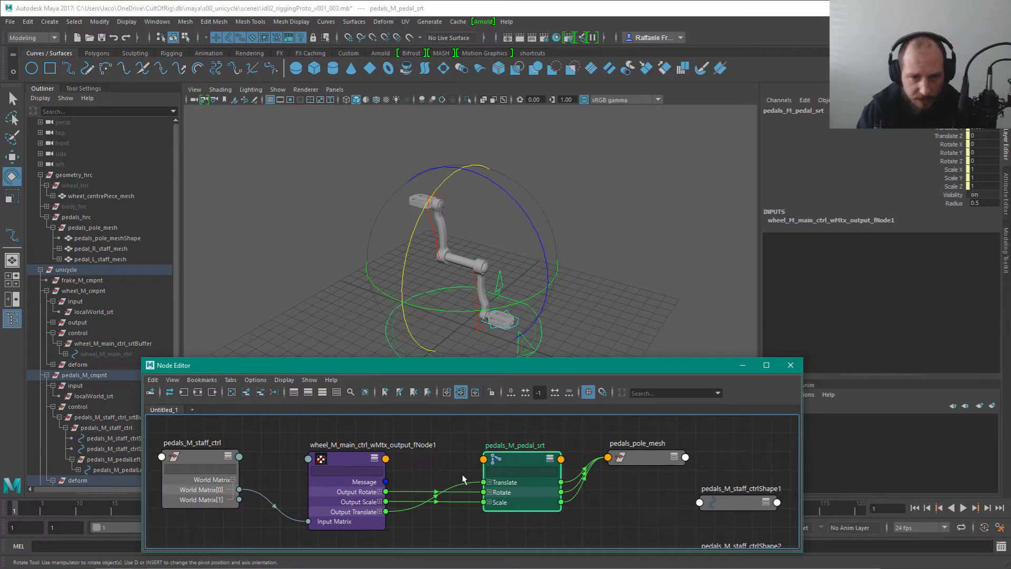
pyautogui.keyDown('alt'); pyautogui.moveTo(462, 474); pyautogui.dragTo(545, 485, button='middle'); pyautogui.keyUp('alt')
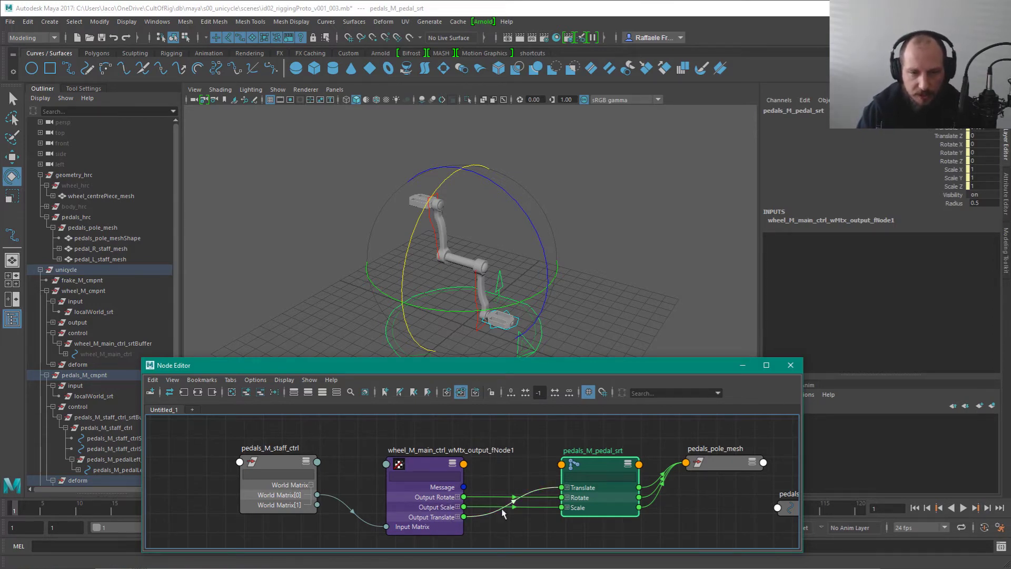
# Step: Show all attributes of the pedals_M_staff_ctrl node and expand Rotate on both it and pedals_M_pedal_srt
pyautogui.click(430, 468)
pyautogui.moveTo(280, 466); pyautogui.dragTo(273, 449)
pyautogui.click(300, 445)
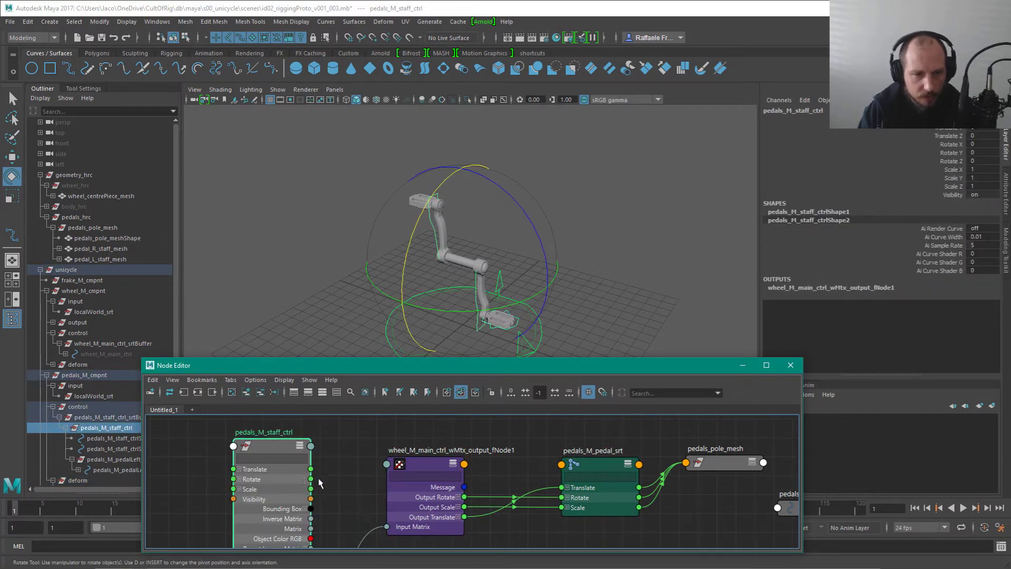
pyautogui.click(240, 479)
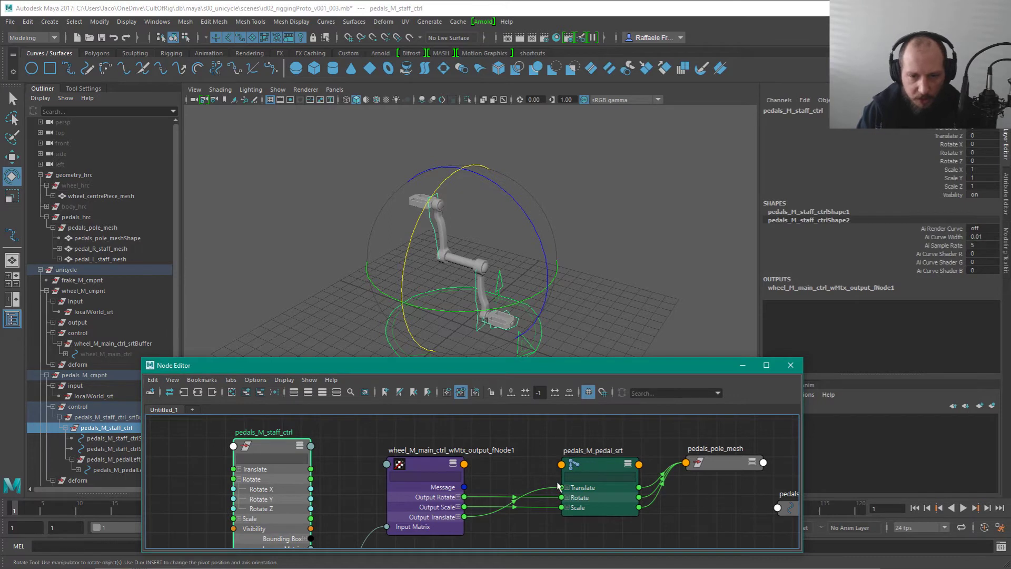
pyautogui.click(567, 498)
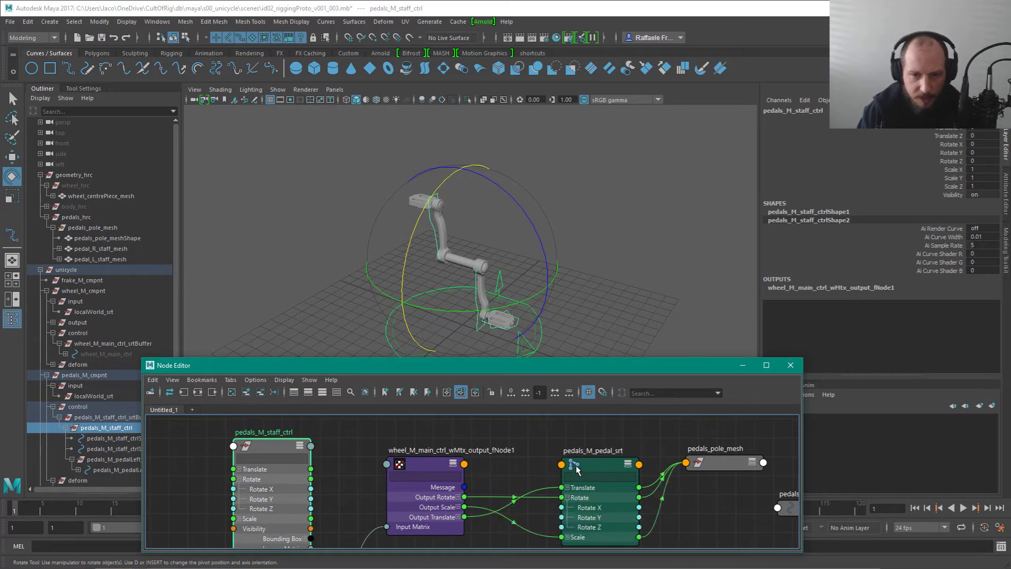
# Step: Replace the Output Rotate connection into pedals_M_pedal_srt with a direct Rotate X to Rotate X connection from pedals_M_staff_ctrl
pyautogui.click(491, 498)
pyautogui.press('Delete')
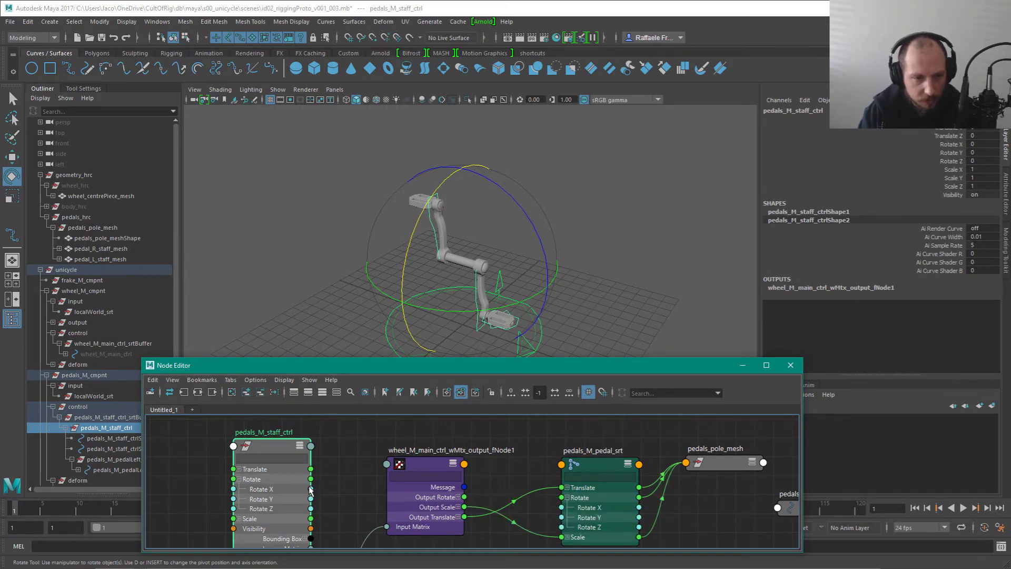
pyautogui.moveTo(311, 490); pyautogui.dragTo(562, 507)
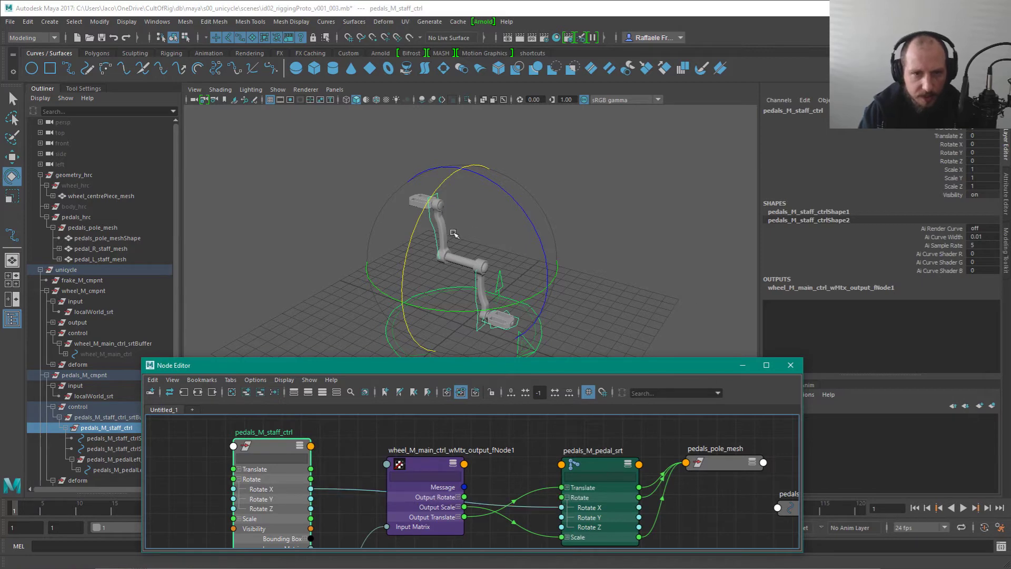
# Step: Test the new connection by rotating pedals_M_staff_ctrl on several axes, undo the rotation, and clear the selection
pyautogui.moveTo(432, 222); pyautogui.dragTo(498, 253)
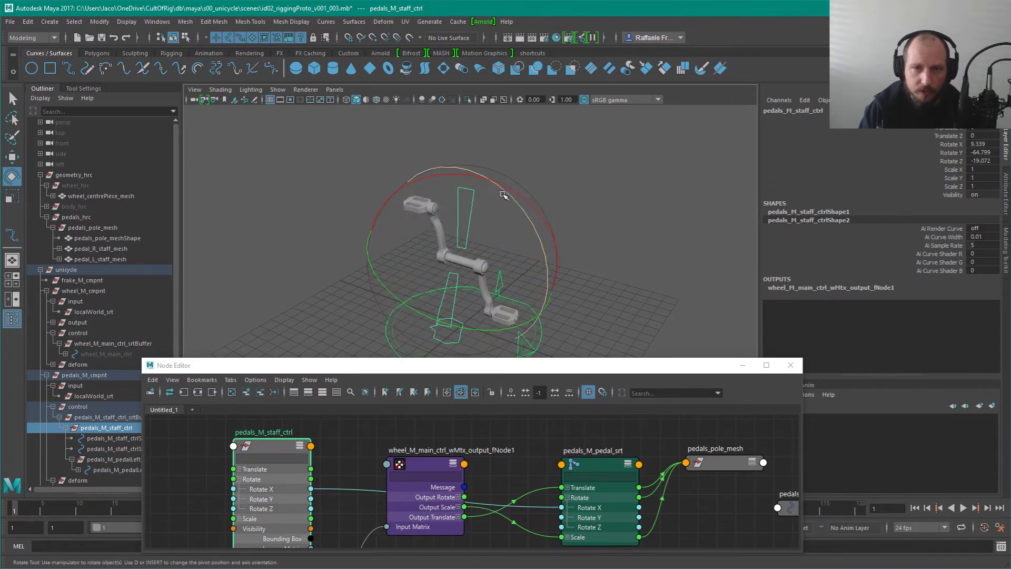
pyautogui.hotkey('ctrl', 'z')
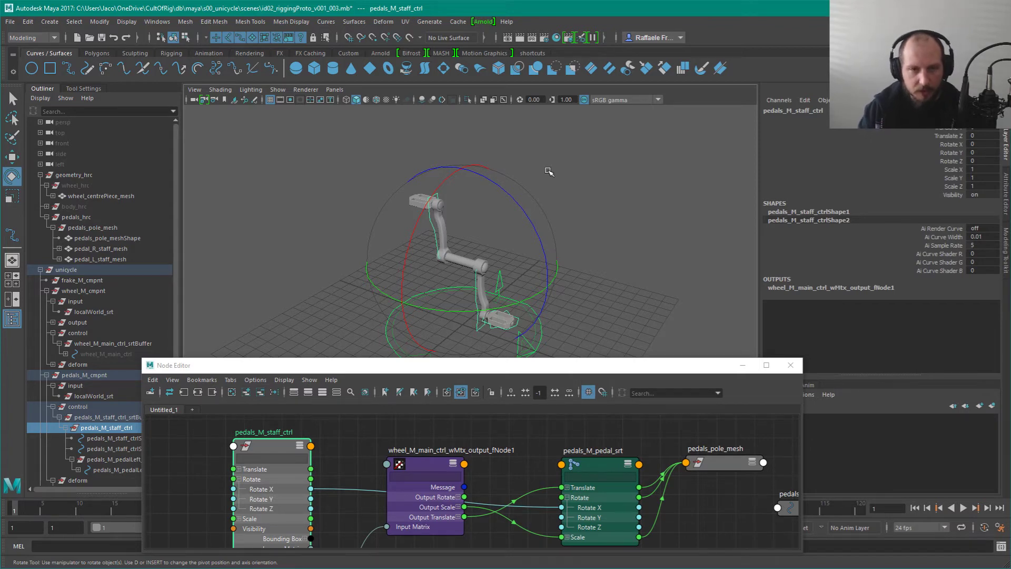
pyautogui.click(404, 327)
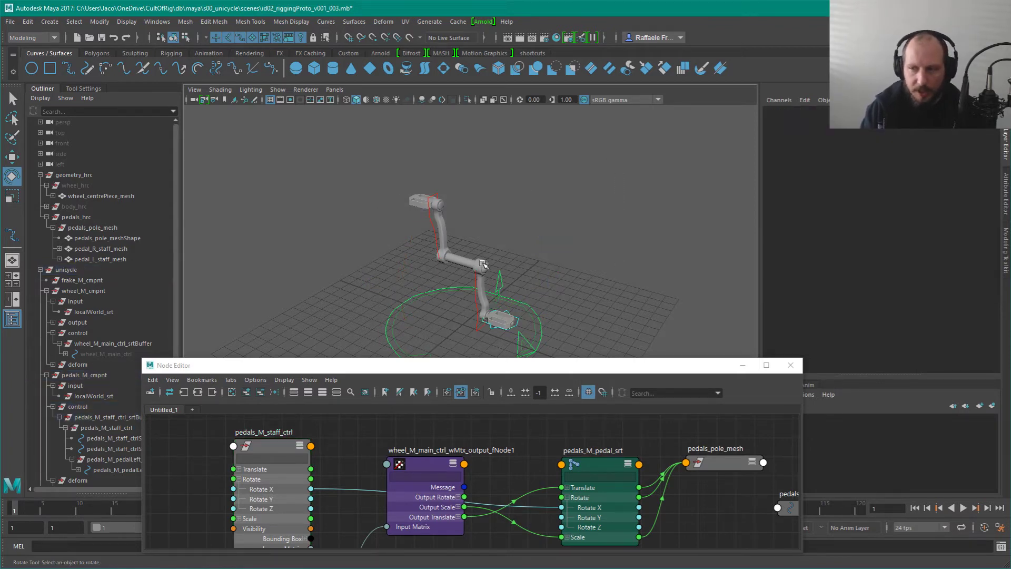
# Step: Test the crank by rotating pedals_M_staff_ctrl to -80 degrees about X, undo the rotation, and deselect the control
pyautogui.keyDown('alt'); pyautogui.moveTo(555, 244); pyautogui.dragTo(523, 263); pyautogui.keyUp('alt')
pyautogui.keyDown('alt'); pyautogui.moveTo(523, 282); pyautogui.dragTo(519, 202, button='middle'); pyautogui.keyUp('alt')
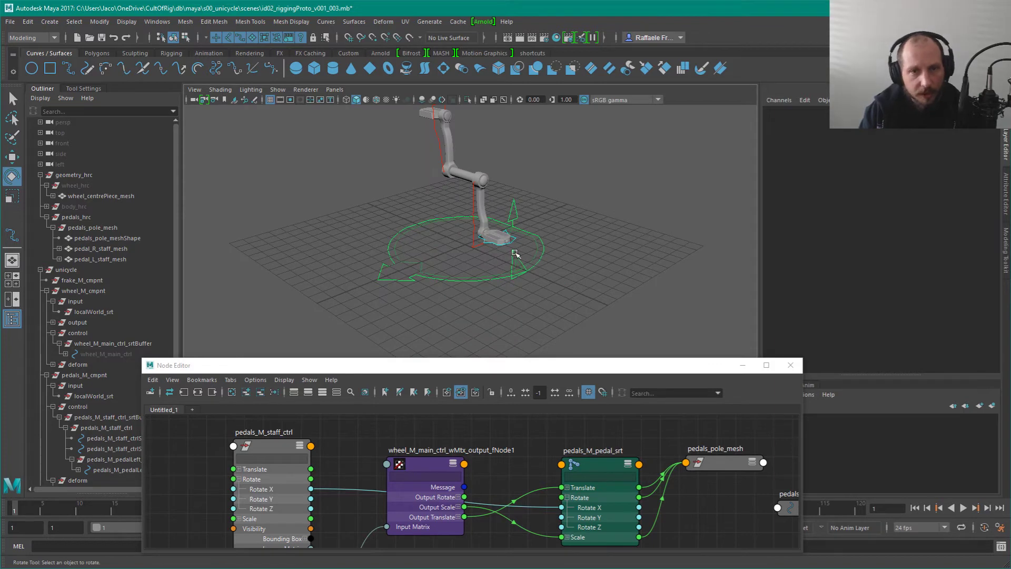
pyautogui.click(474, 232)
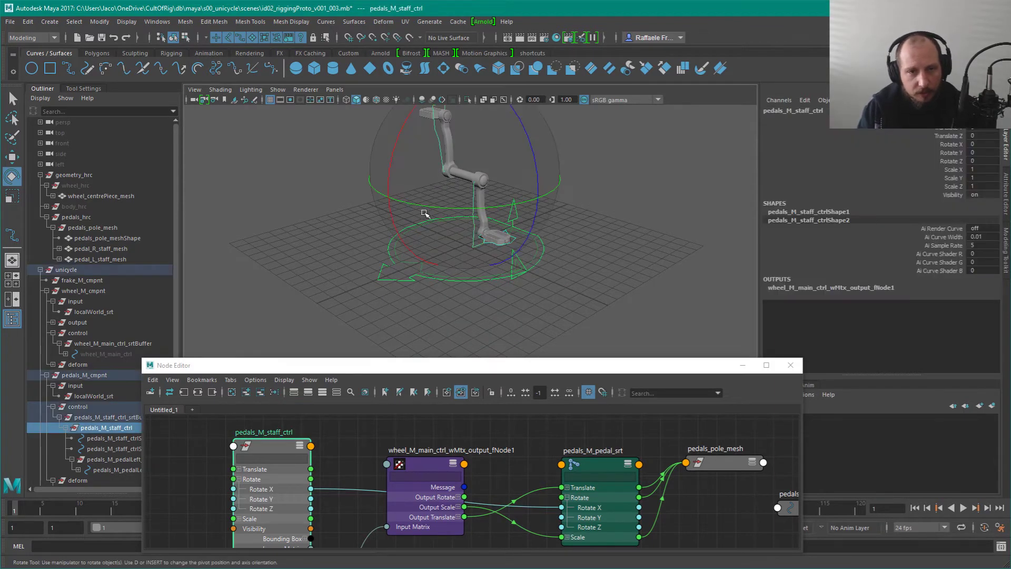
pyautogui.keyDown('alt'); pyautogui.moveTo(500, 218); pyautogui.dragTo(502, 259, button='middle'); pyautogui.keyUp('alt')
pyautogui.moveTo(394, 203); pyautogui.dragTo(473, 236)
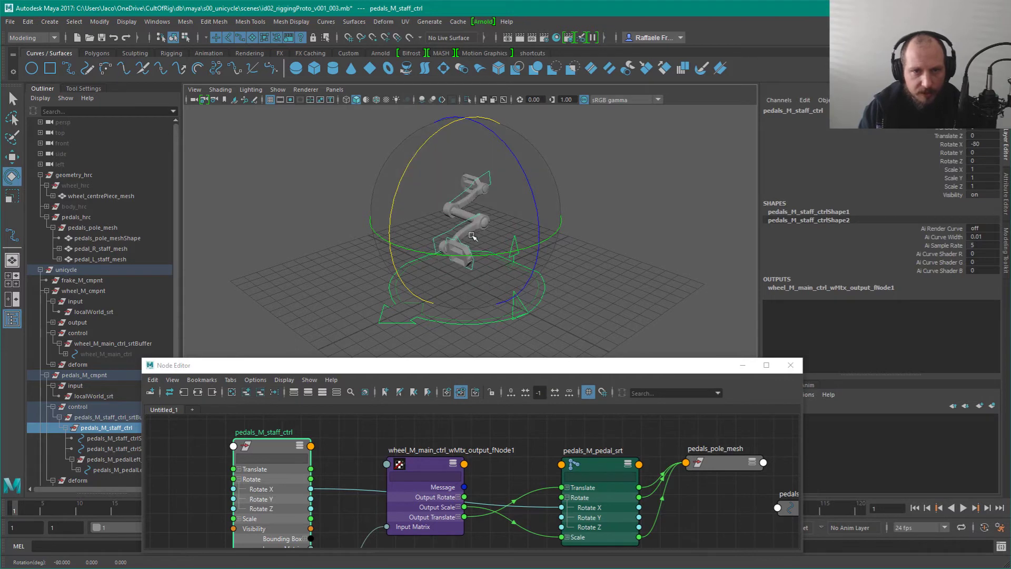
pyautogui.hotkey('ctrl', 'z')
pyautogui.click(560, 302)
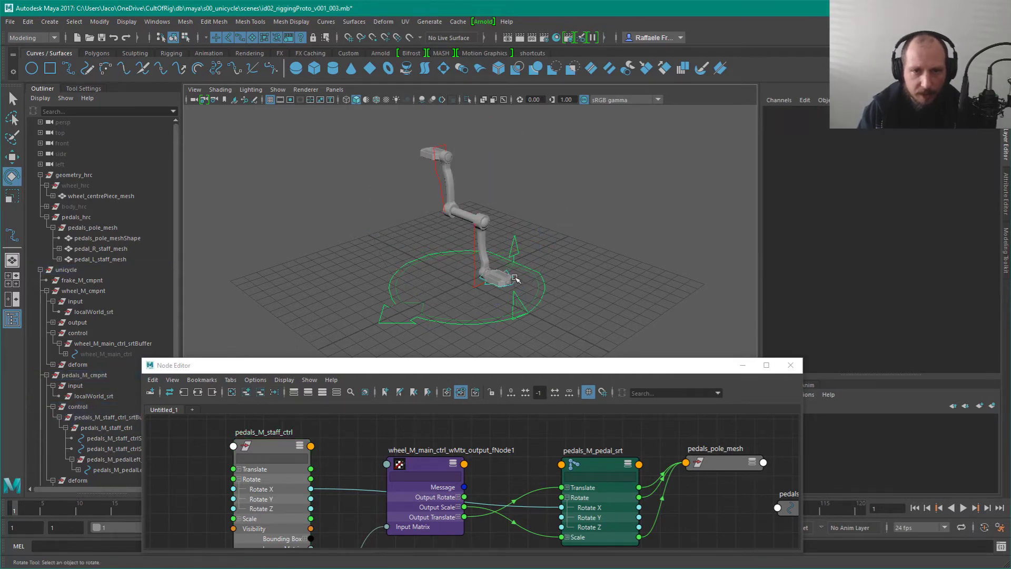
# Step: Locate pedals_M_pedalLeft_ctrl in the Outliner, narrow the Node Editor window, and select the control's srtBuffer group
pyautogui.click(515, 279)
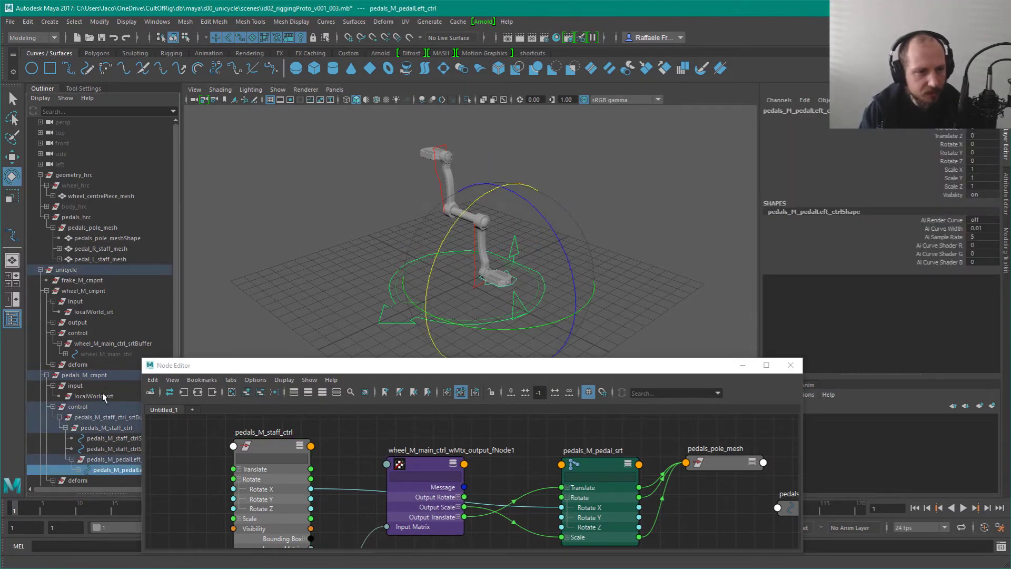
pyautogui.scroll(-5, 103, 397)
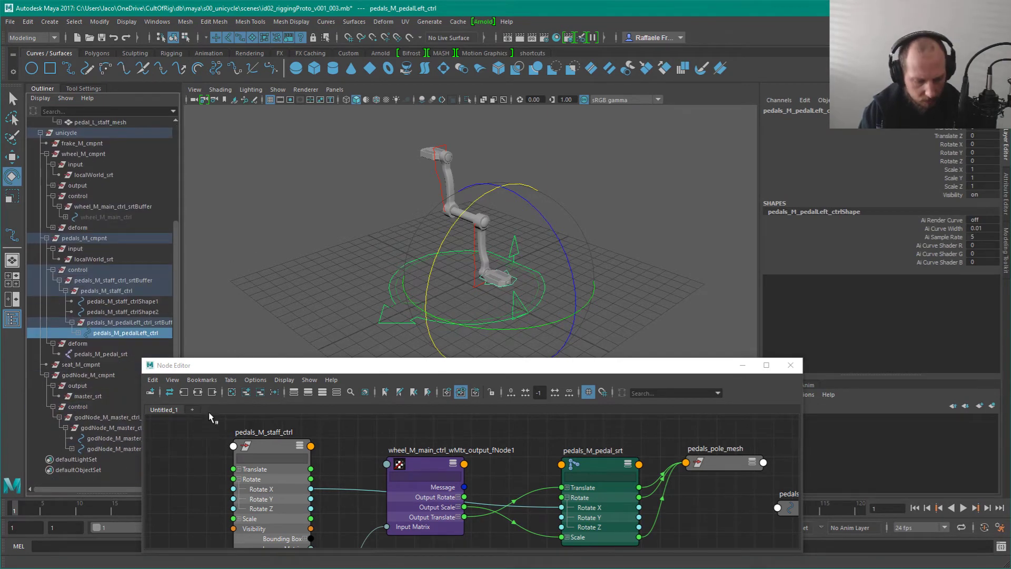
pyautogui.moveTo(199, 420); pyautogui.dragTo(264, 421)
pyautogui.click(138, 321)
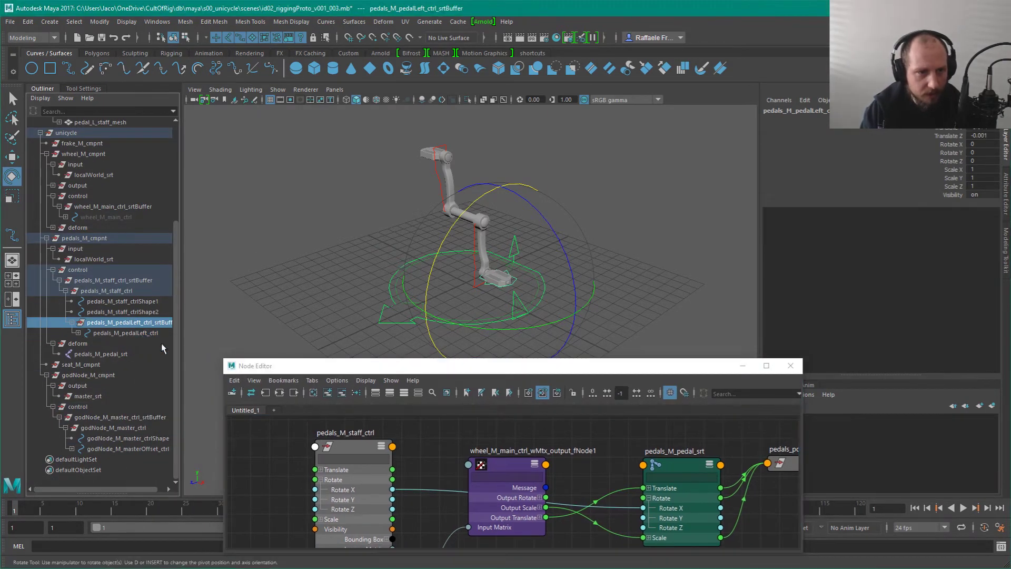
# Step: Examine the left pedal's srtBuffer pivot, try rotating the group about X, and clear the selection
pyautogui.keyDown('alt'); pyautogui.moveTo(507, 276); pyautogui.dragTo(523, 241, button='middle'); pyautogui.keyUp('alt')
pyautogui.keyDown('alt'); pyautogui.moveTo(523, 241); pyautogui.dragTo(537, 241, button='right'); pyautogui.keyUp('alt')
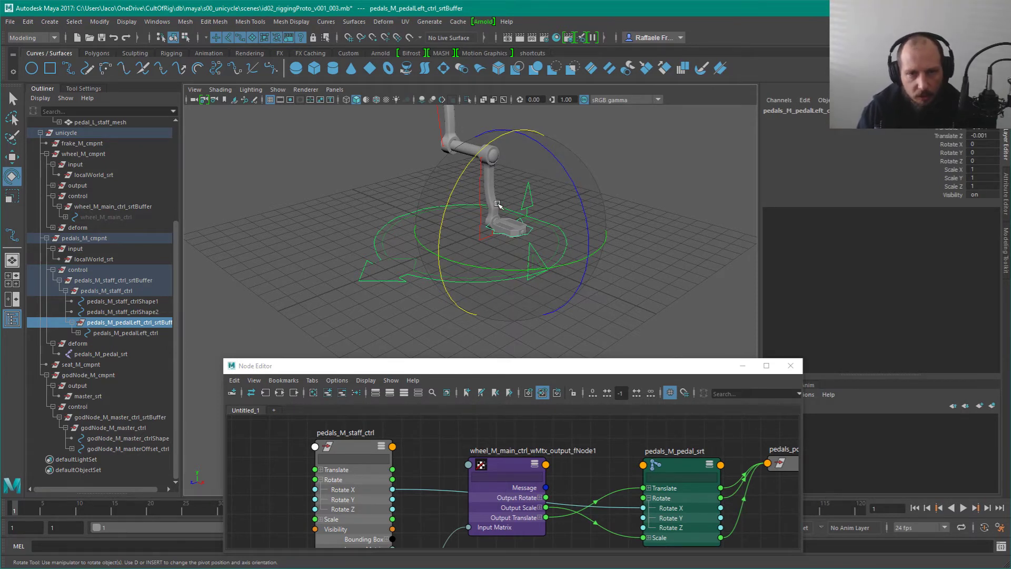
pyautogui.keyDown('alt'); pyautogui.moveTo(494, 232); pyautogui.dragTo(500, 296, button='middle'); pyautogui.keyUp('alt')
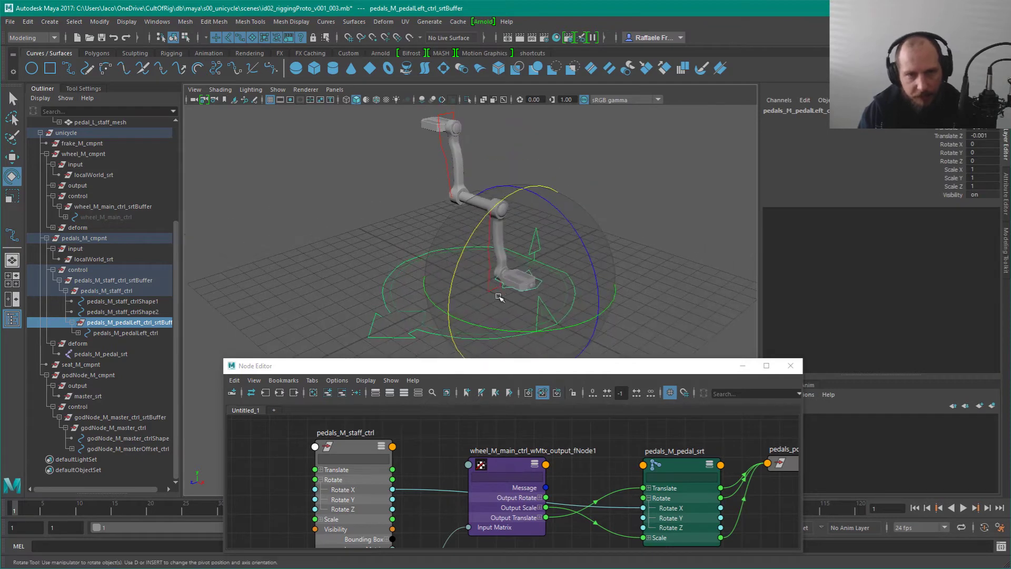
pyautogui.keyDown('alt'); pyautogui.moveTo(526, 265); pyautogui.dragTo(508, 258, button='right'); pyautogui.keyUp('alt')
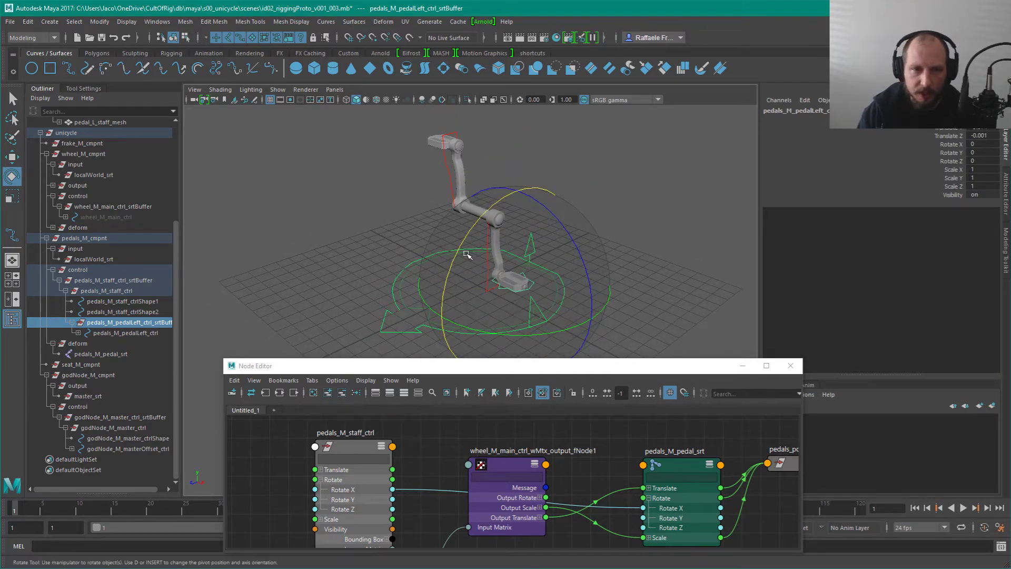
pyautogui.moveTo(467, 250); pyautogui.dragTo(472, 220)
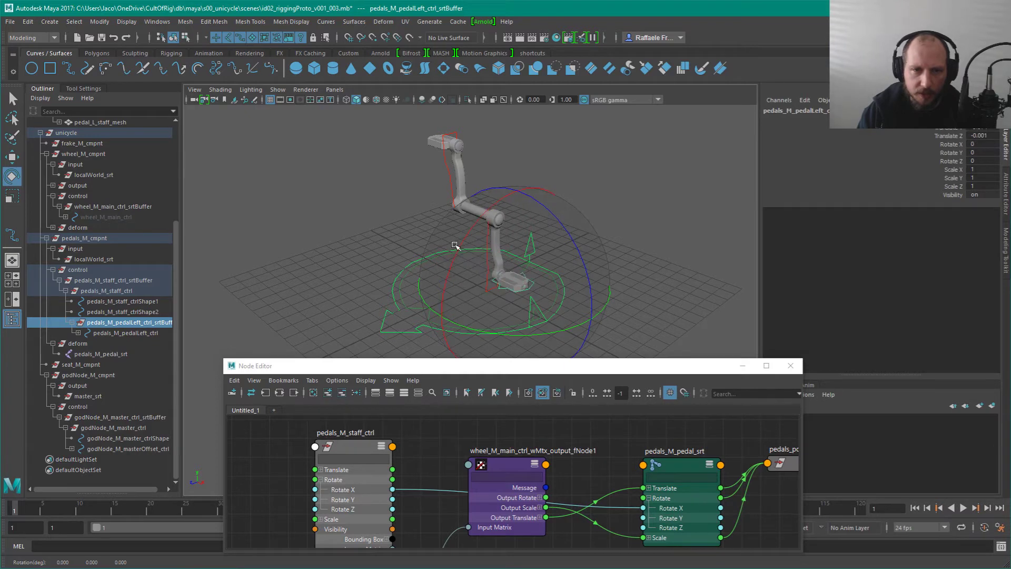
pyautogui.click(574, 157)
# Step: Rotate pedals_M_staff_ctrl to -20 degrees about X to check how the left pedal control follows, and undo it
pyautogui.click(494, 258)
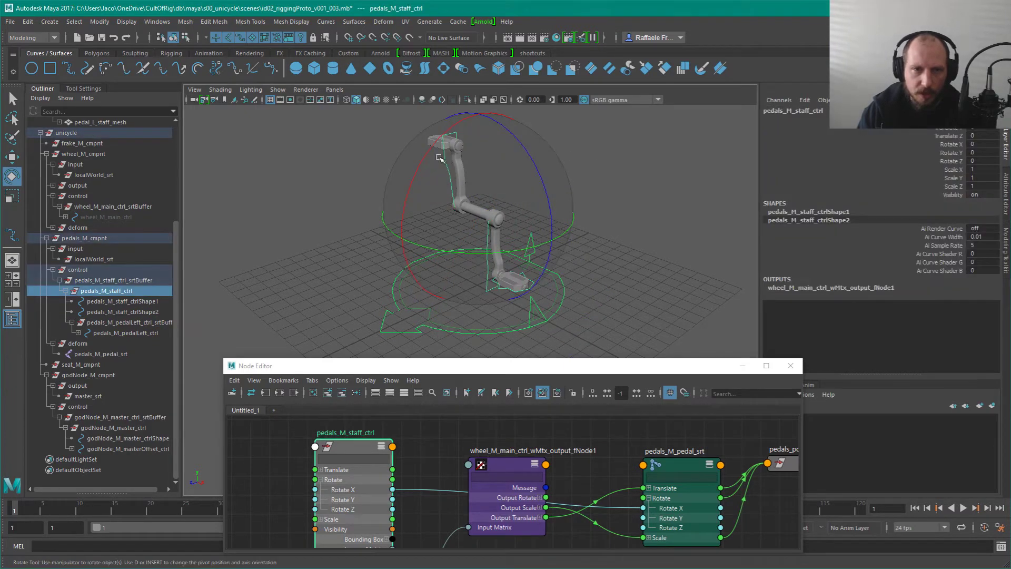
pyautogui.moveTo(519, 221); pyautogui.dragTo(439, 206)
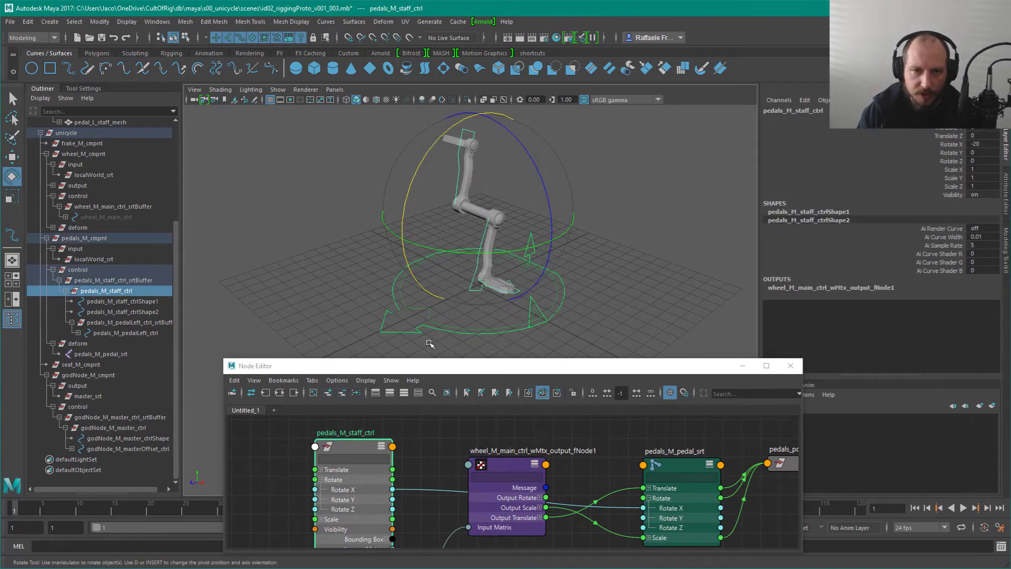
pyautogui.hotkey('ctrl', 'z')
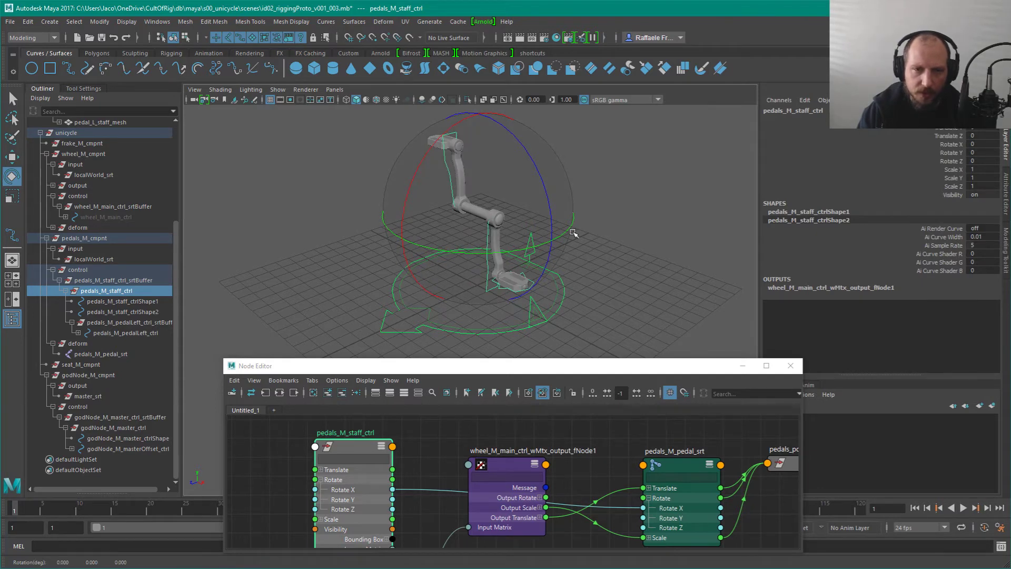
# Step: Select pedals_M_pedalLeft_ctrl, try rotating it about X to check its pivot, and undo the attempt
pyautogui.keyDown('alt'); pyautogui.moveTo(565, 210); pyautogui.dragTo(562, 235); pyautogui.keyUp('alt')
pyautogui.click(591, 249)
pyautogui.click(529, 285)
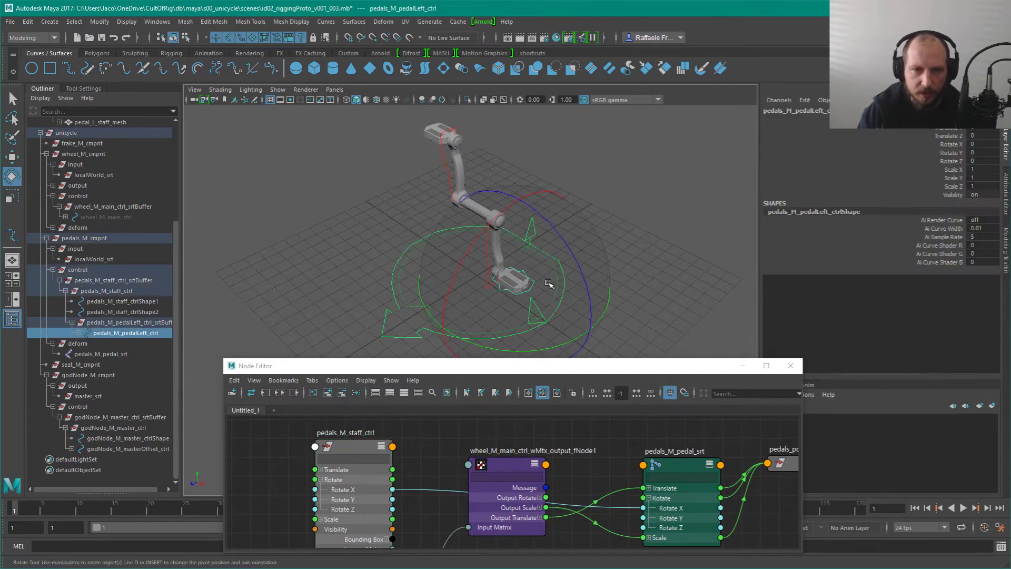
pyautogui.moveTo(457, 268); pyautogui.dragTo(473, 240)
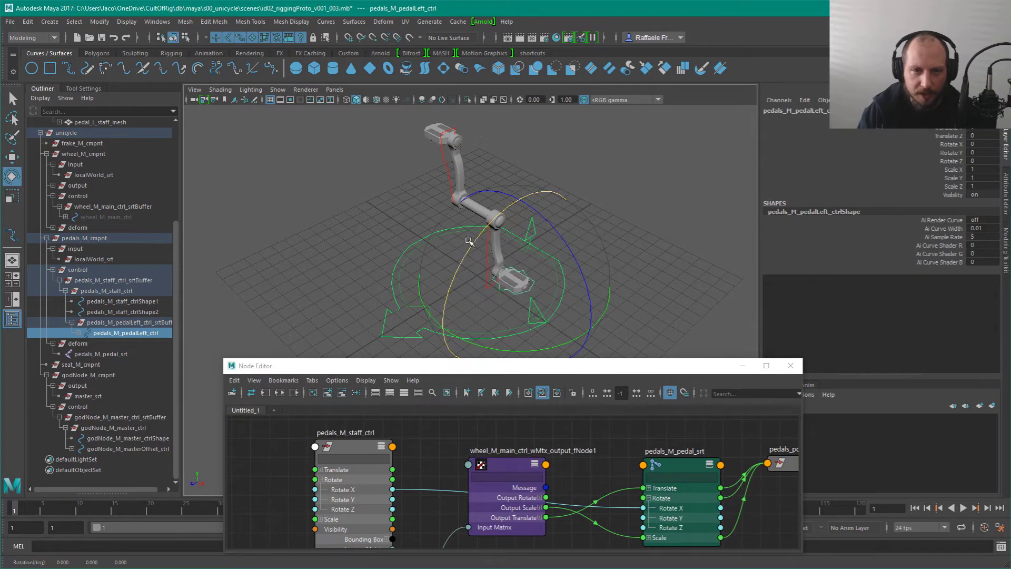
pyautogui.hotkey('ctrl', 'z')
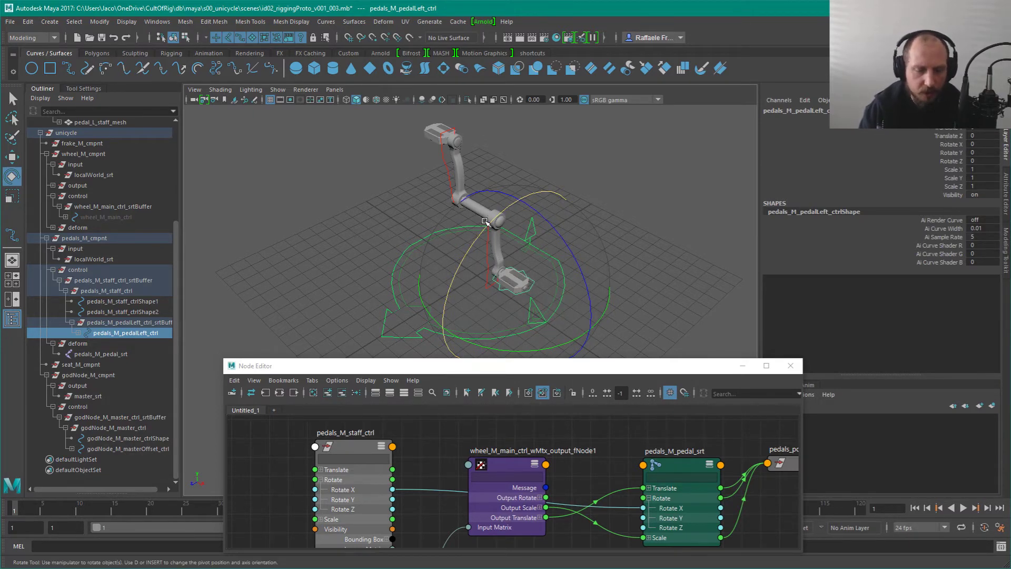
# Step: Rotate pedals_M_staff_ctrl to -120 degrees about X to test the crank's motion, and undo the rotation
pyautogui.keyDown('alt'); pyautogui.moveTo(485, 220); pyautogui.dragTo(650, 263, button='right'); pyautogui.keyUp('alt')
pyautogui.keyDown('alt'); pyautogui.moveTo(522, 212); pyautogui.dragTo(518, 285, button='middle'); pyautogui.keyUp('alt')
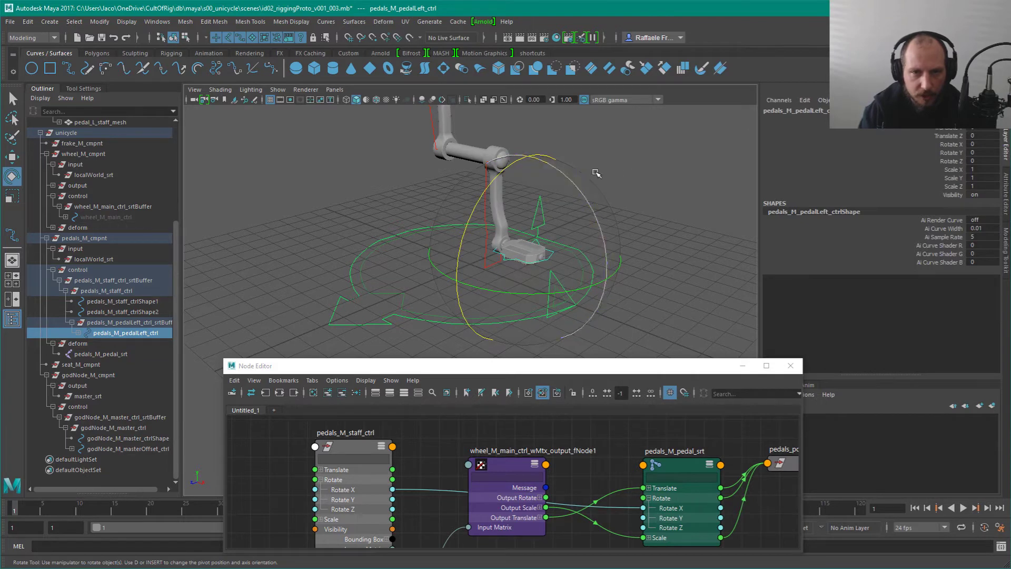
pyautogui.click(477, 221)
pyautogui.moveTo(477, 221); pyautogui.dragTo(566, 284)
pyautogui.keyDown('alt'); pyautogui.moveTo(634, 249); pyautogui.dragTo(515, 310); pyautogui.keyUp('alt')
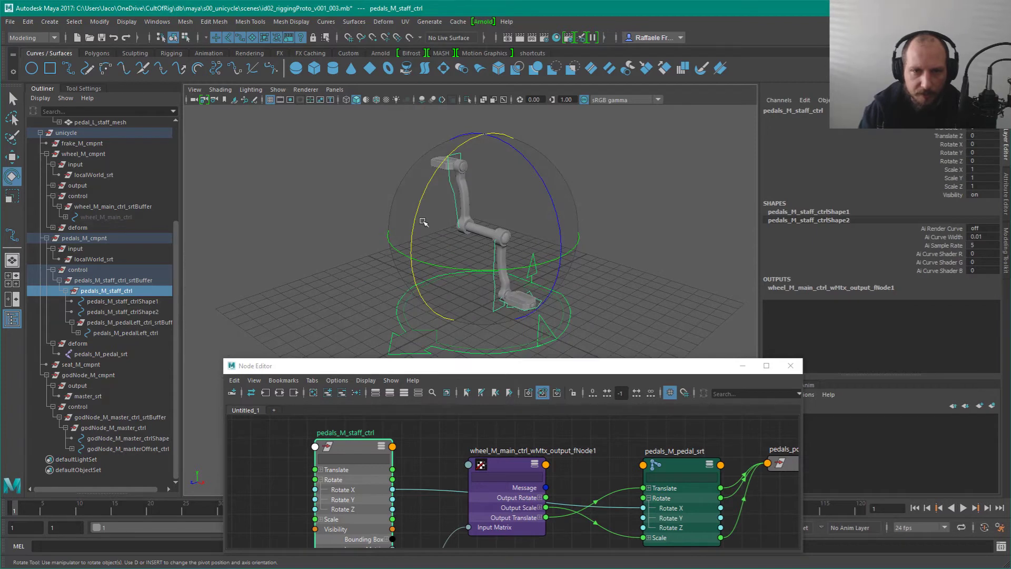
pyautogui.moveTo(424, 221); pyautogui.dragTo(488, 232)
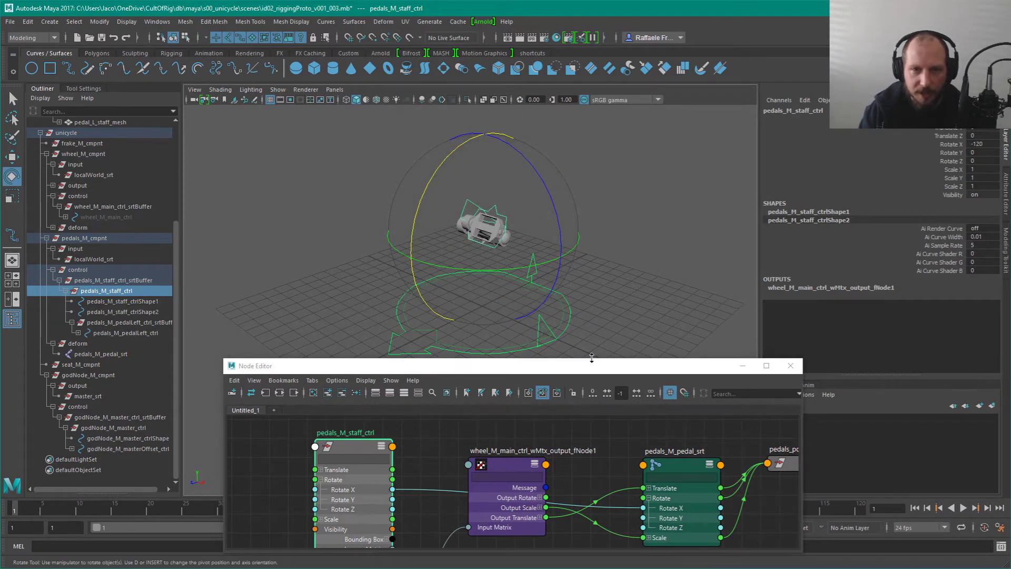
pyautogui.hotkey('ctrl', 'z')
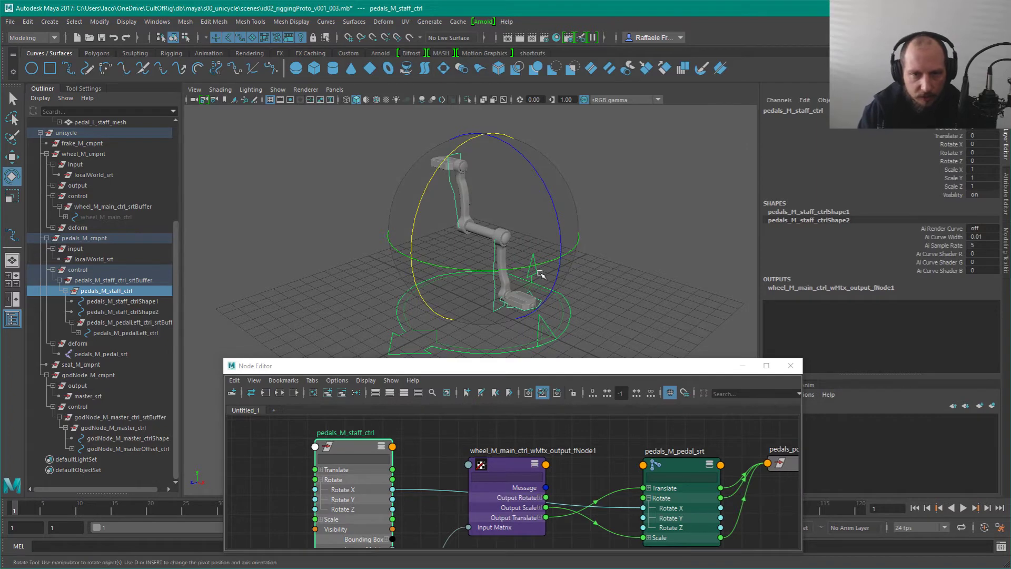
# Step: Clear the selection and select the pedals_M_pedalLeft_ctrl_srtBuffer group
pyautogui.click(544, 316)
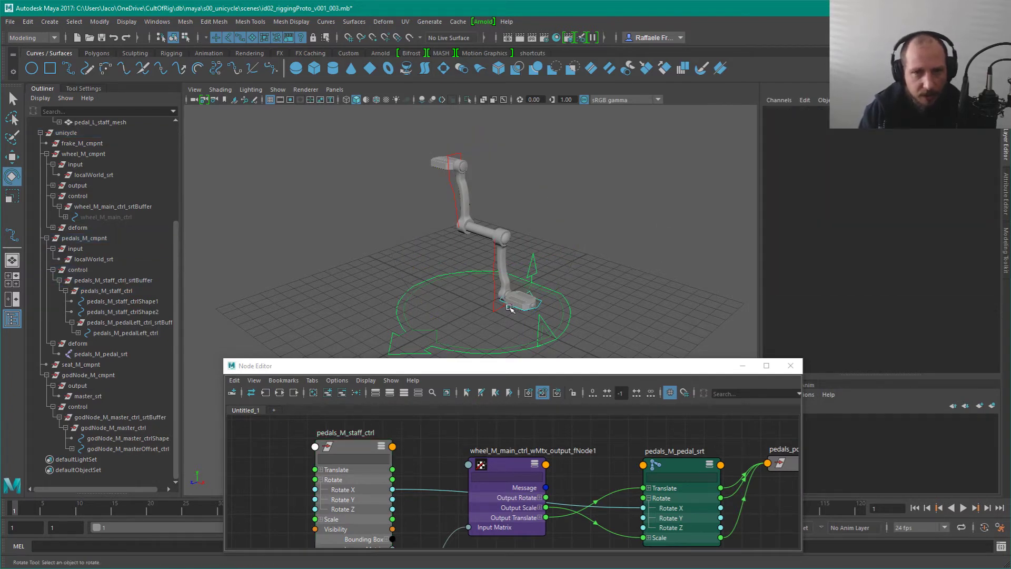
pyautogui.click(511, 308)
pyautogui.click(626, 229)
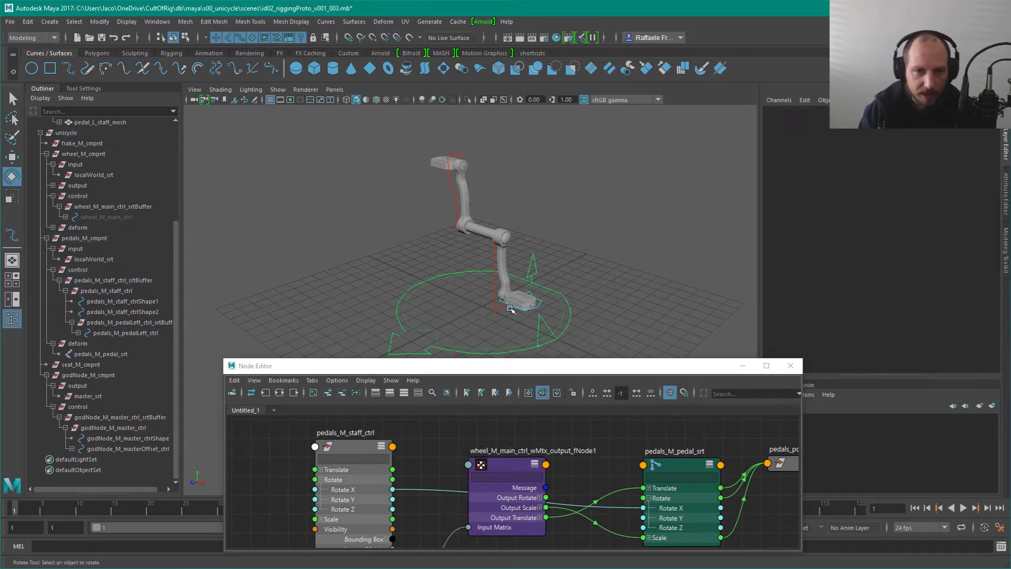
pyautogui.click(510, 308)
pyautogui.click(117, 322)
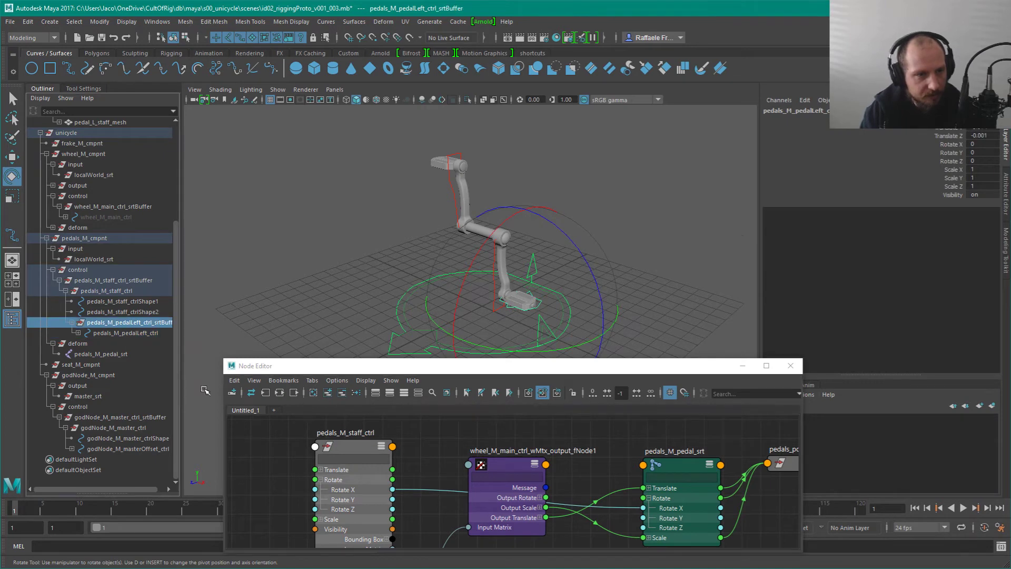
# Step: Reposition the Node Editor window and add pedals_M_pedalLeft_ctrl_srtBuffer to the graph
pyautogui.moveTo(522, 360); pyautogui.dragTo(709, 194)
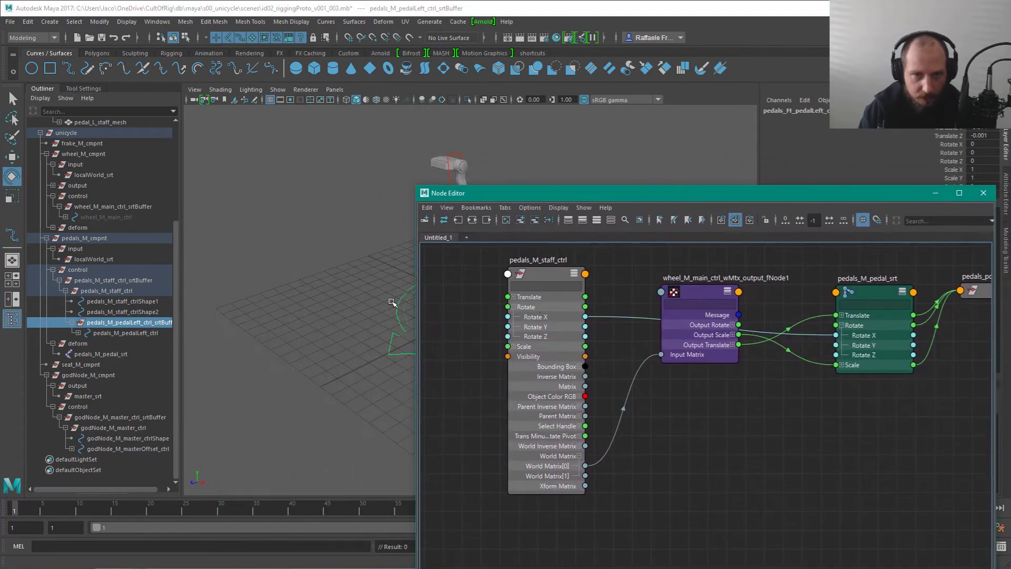
pyautogui.keyDown('alt'); pyautogui.moveTo(719, 424); pyautogui.dragTo(673, 450, button='middle'); pyautogui.keyUp('alt')
pyautogui.keyDown('alt'); pyautogui.moveTo(674, 449); pyautogui.dragTo(591, 423, button='right'); pyautogui.keyUp('alt')
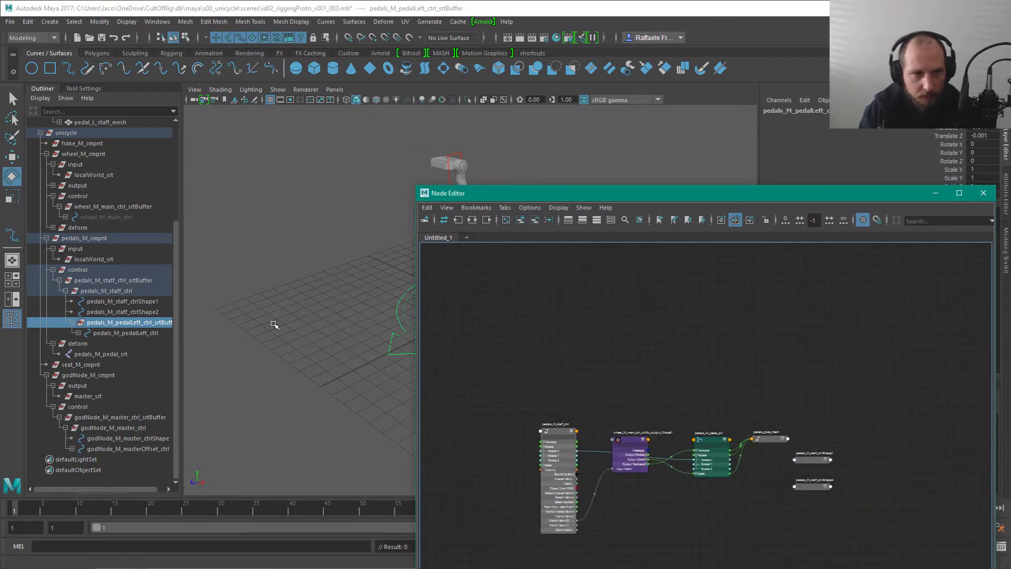
pyautogui.moveTo(121, 322); pyautogui.dragTo(666, 517, button='middle')
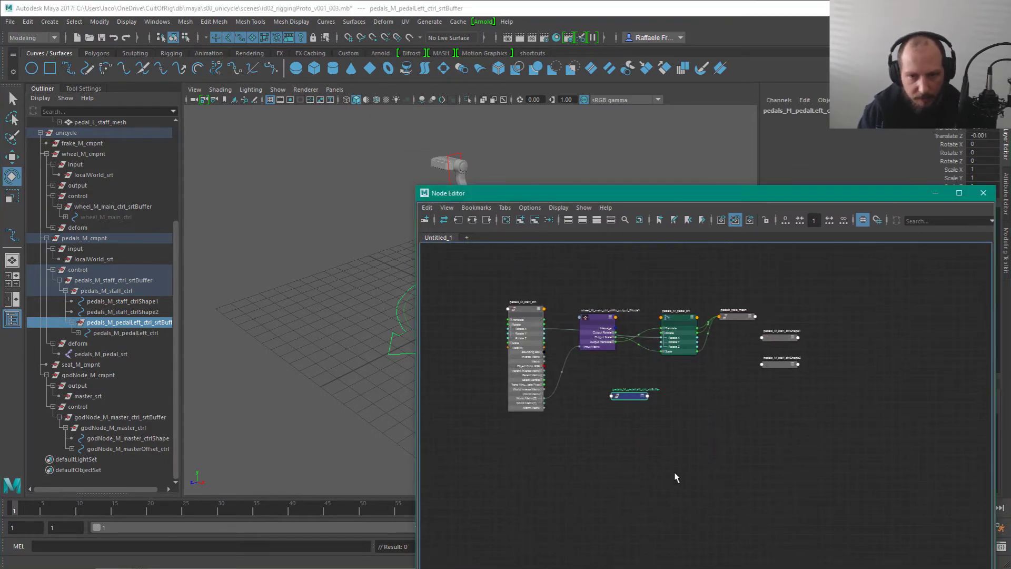
pyautogui.scroll(3, 648, 437)
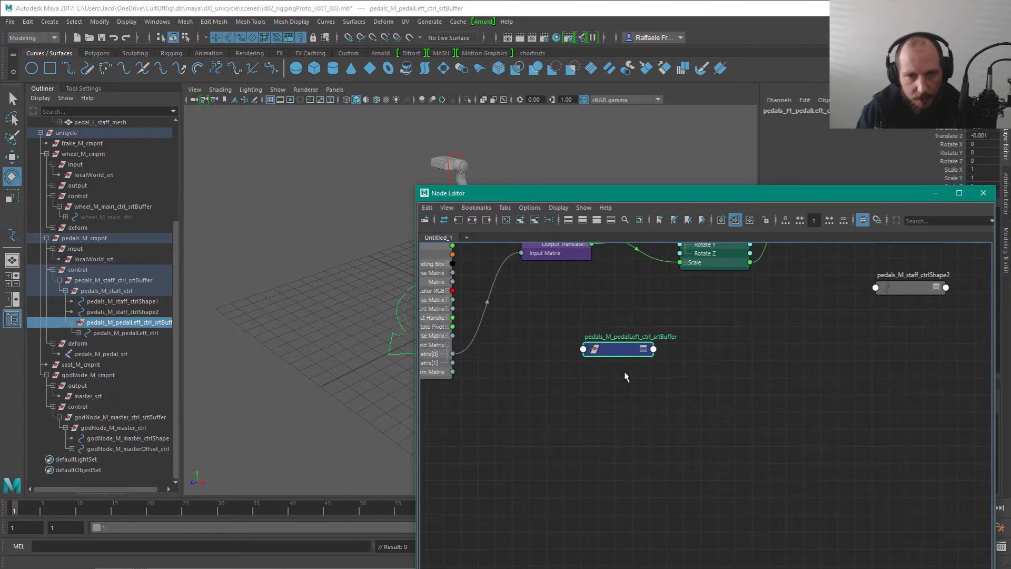
# Step: Add pedals_M_pedalLeft_ctrl to the graph, remove its shape node from the graph, and place the control's node just below its srtBuffer
pyautogui.press('Down')
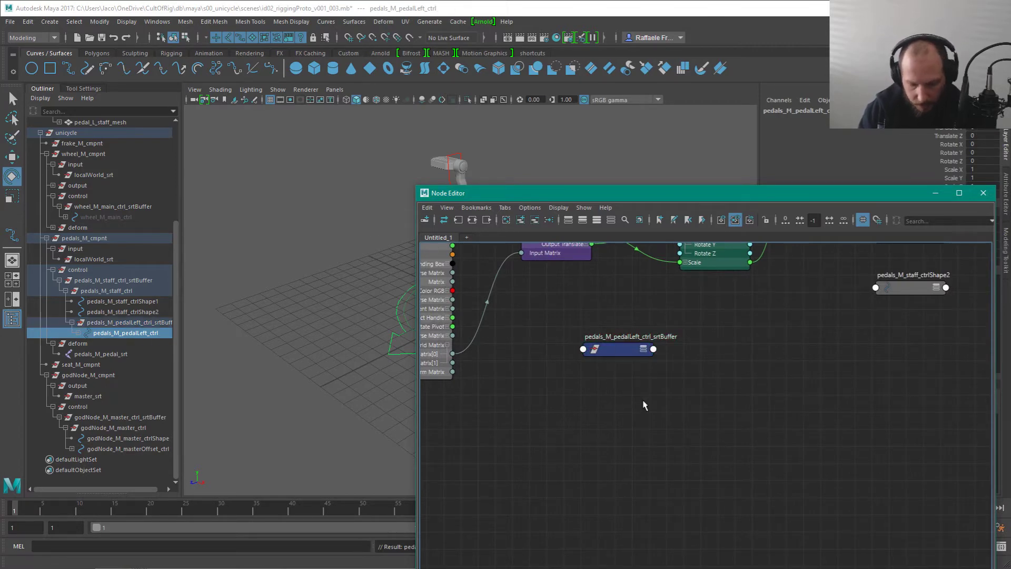
pyautogui.press('a')
pyautogui.click(742, 501)
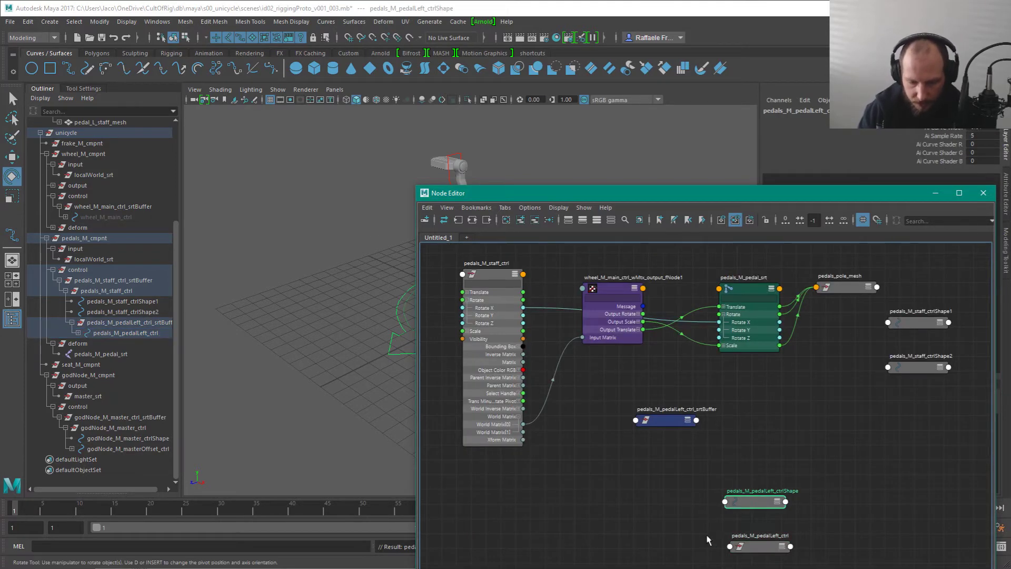
pyautogui.press('Delete')
pyautogui.moveTo(758, 544); pyautogui.dragTo(699, 452)
pyautogui.press('f')
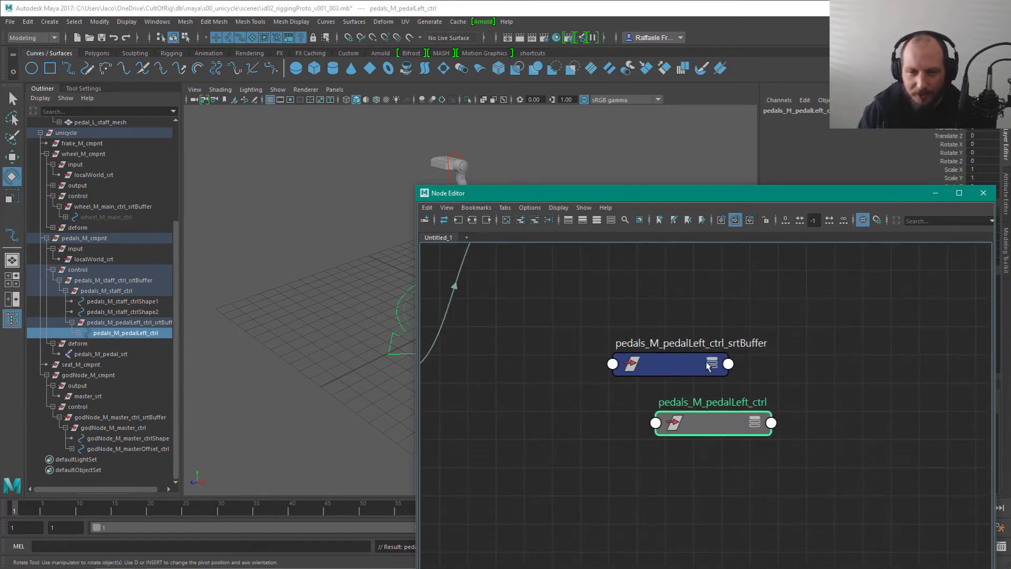
pyautogui.keyDown('alt'); pyautogui.moveTo(710, 365); pyautogui.dragTo(802, 435, button='middle'); pyautogui.keyUp('alt')
# Step: Select the left pedal's srtBuffer node and move the Node Editor window to uncover the crank in the viewport
pyautogui.click(763, 433)
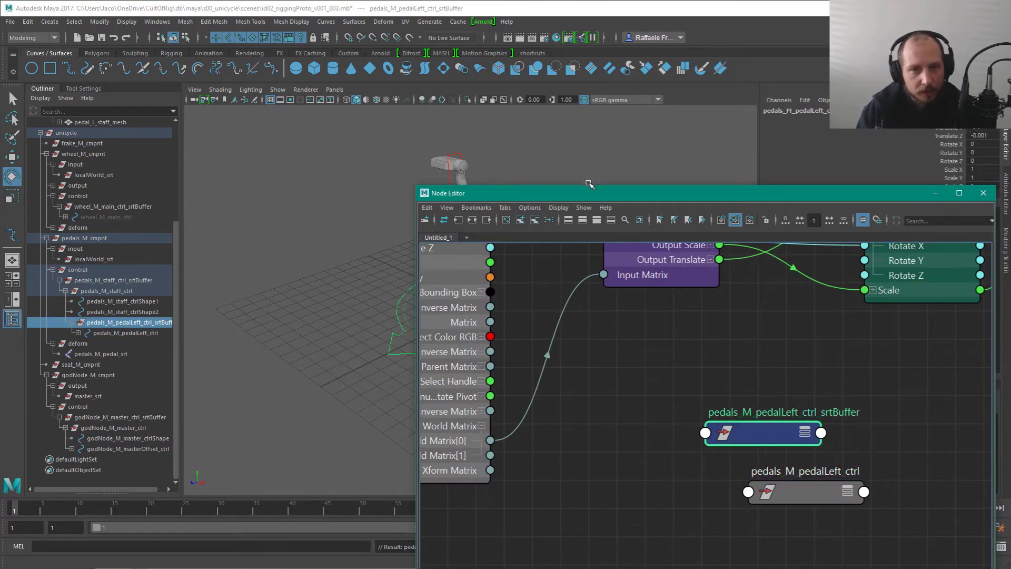
pyautogui.moveTo(585, 192); pyautogui.dragTo(684, 190)
pyautogui.press('f')
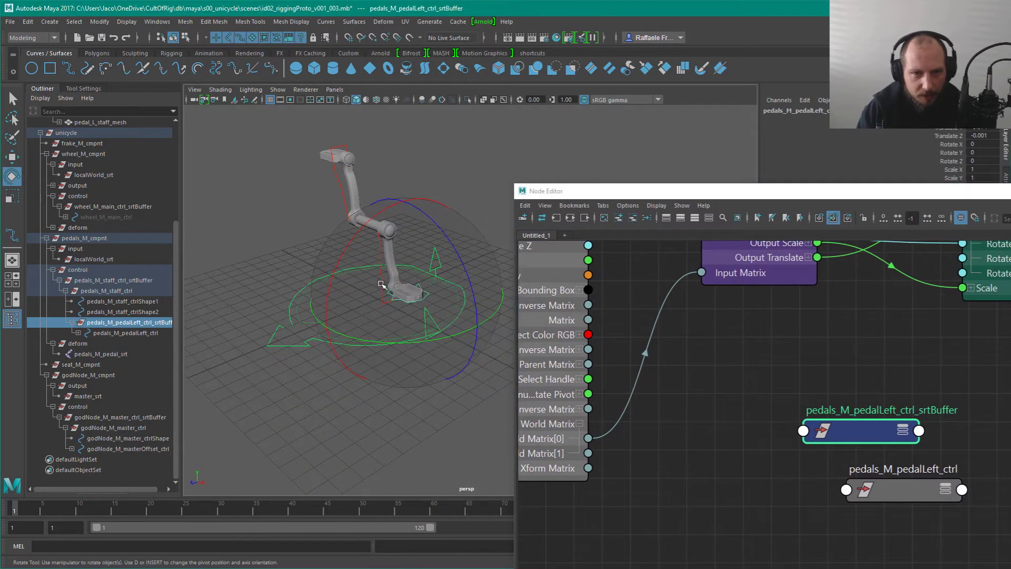
# Step: Rotate pedals_M_staff_ctrl to -50 degrees about X, inspect the left pedal's srtBuffer orientation, and undo the rotation
pyautogui.click(393, 291)
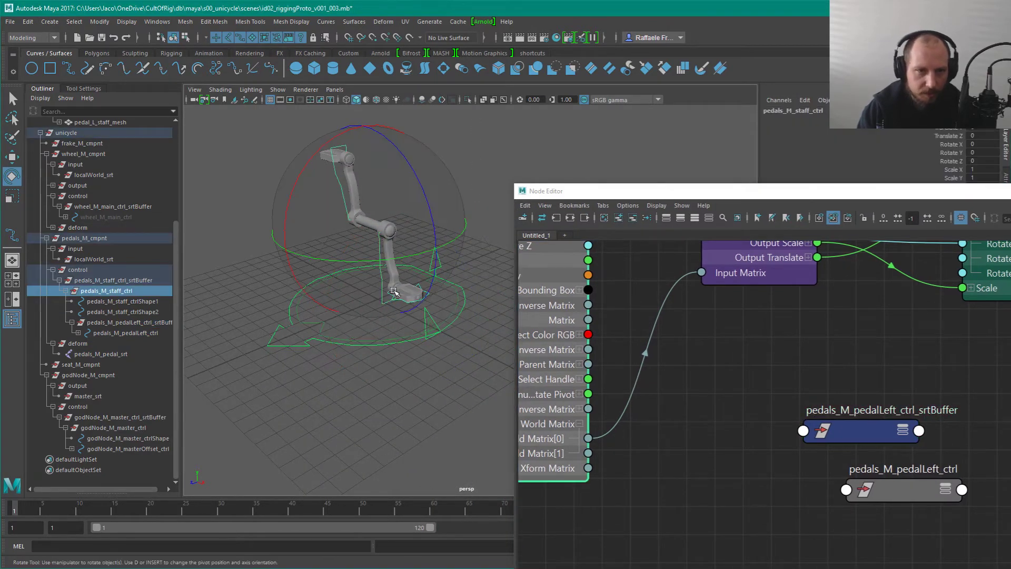
pyautogui.scroll(2, 306, 176)
pyautogui.keyDown('alt'); pyautogui.moveTo(343, 237); pyautogui.dragTo(362, 293, button='middle'); pyautogui.keyUp('alt')
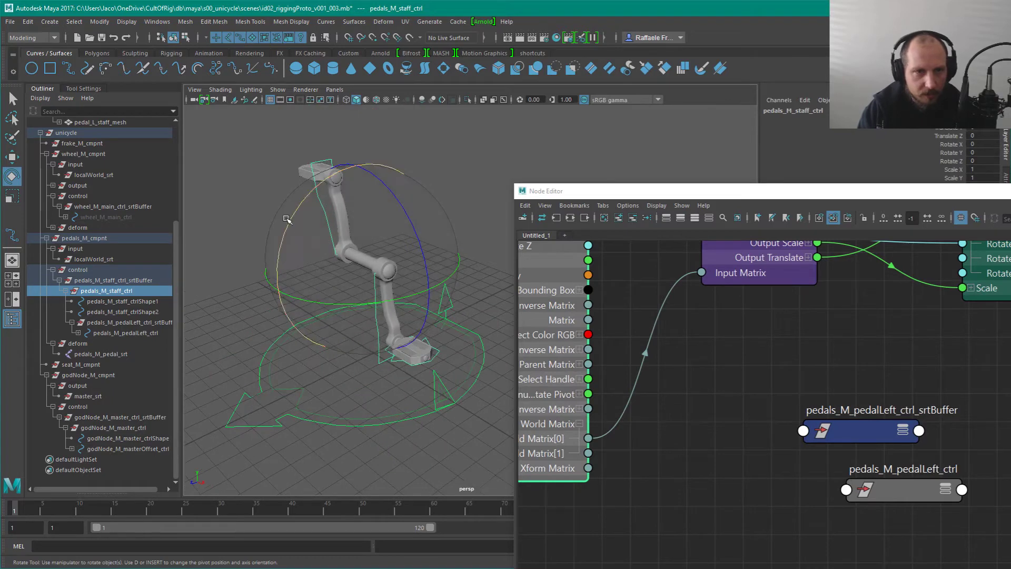
pyautogui.moveTo(286, 218); pyautogui.dragTo(311, 180)
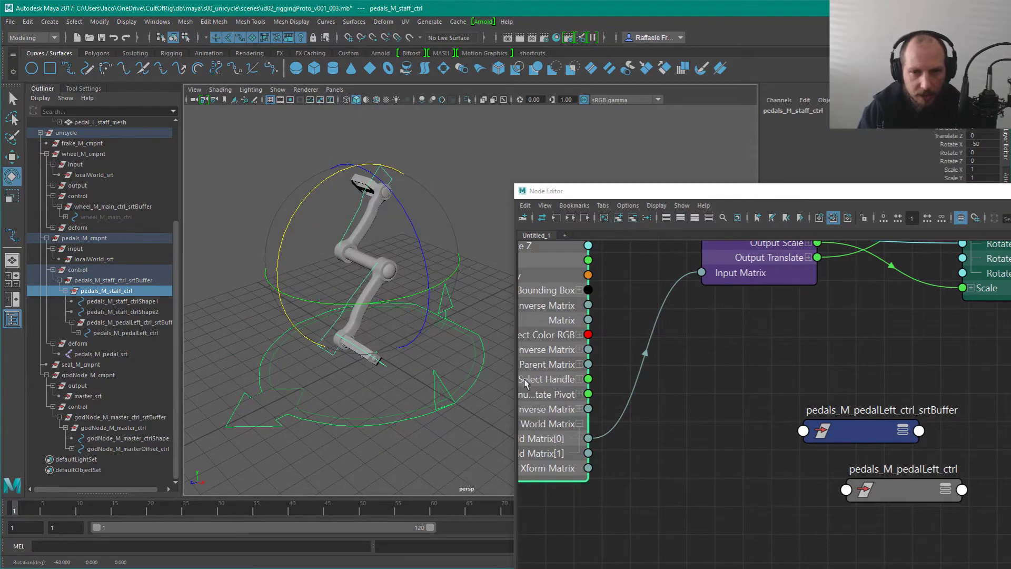
pyautogui.moveTo(777, 397); pyautogui.dragTo(895, 450)
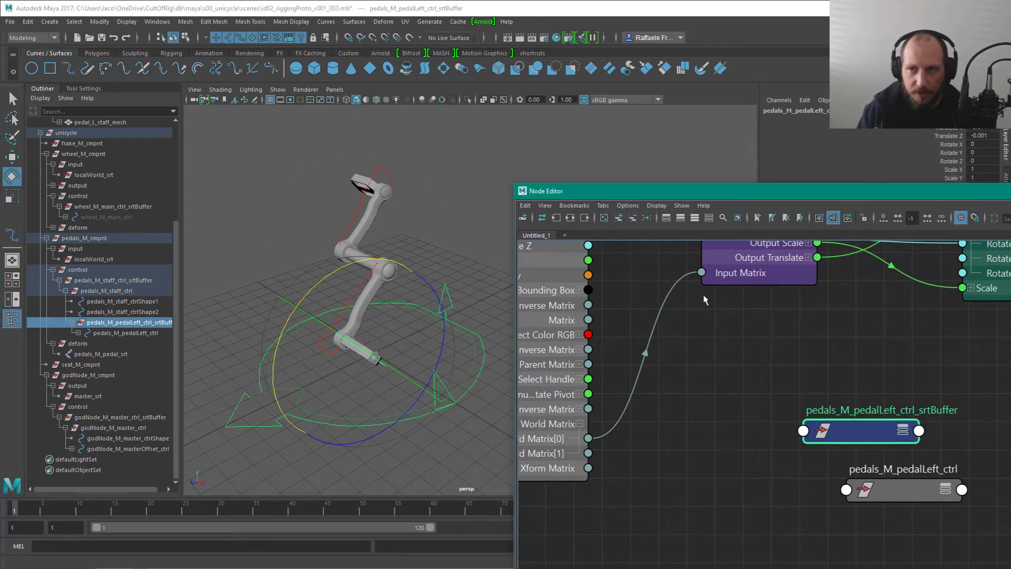
pyautogui.hotkey('ctrl', 'z')
pyautogui.hotkey('ctrl', 'z')
pyautogui.hotkey('ctrl', 'z')
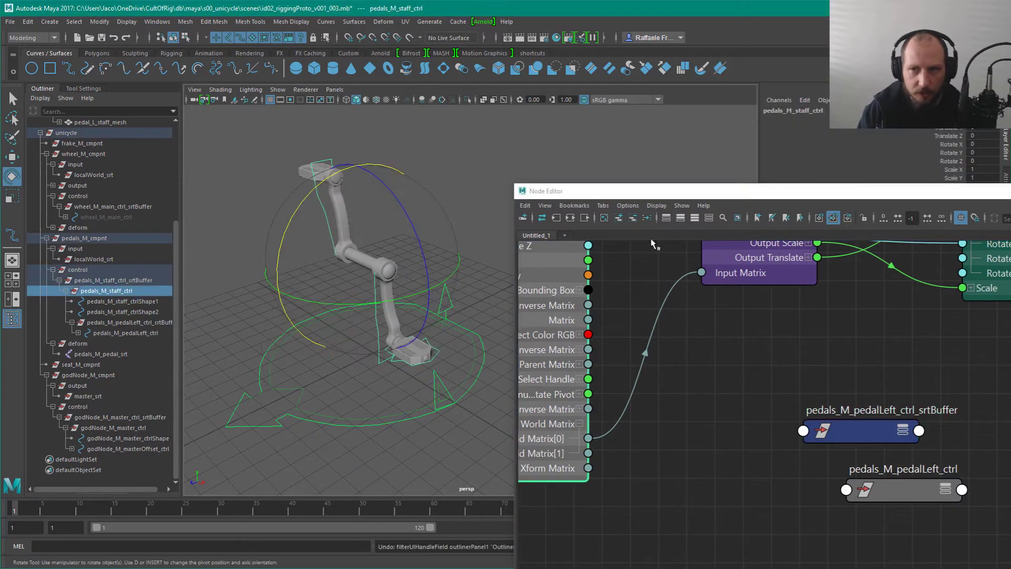
# Step: Set Translate Z of pedals_M_pedalLeft_ctrl_srtBuffer to 0 and clear the selection
pyautogui.moveTo(756, 433); pyautogui.dragTo(882, 423)
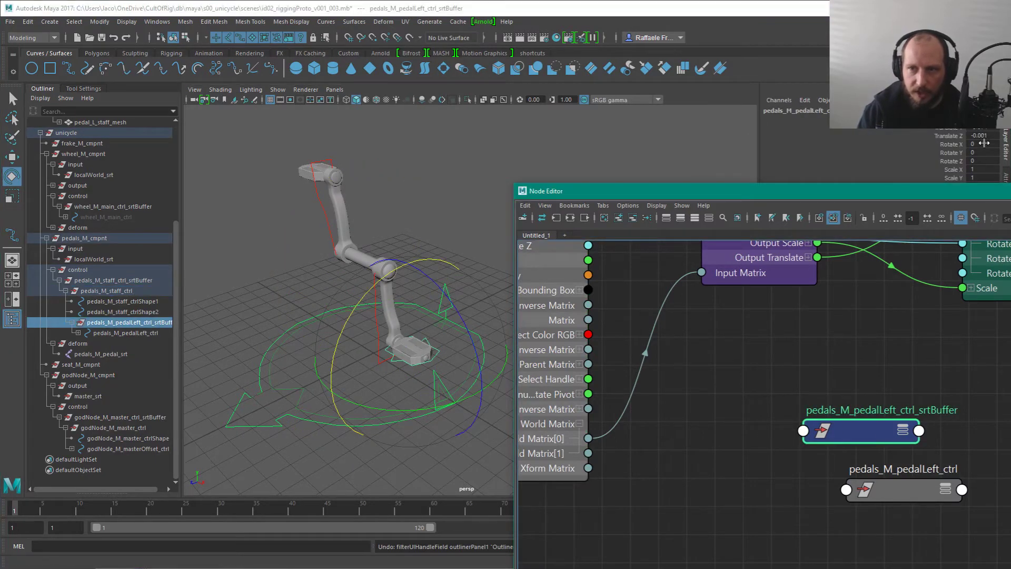
pyautogui.click(981, 136)
pyautogui.write('0')
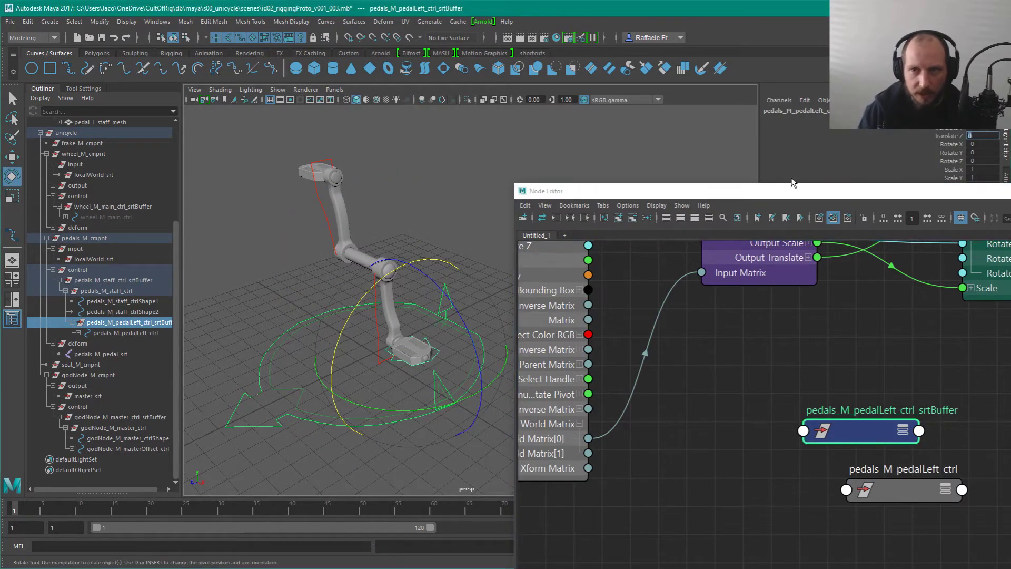
pyautogui.click(452, 370)
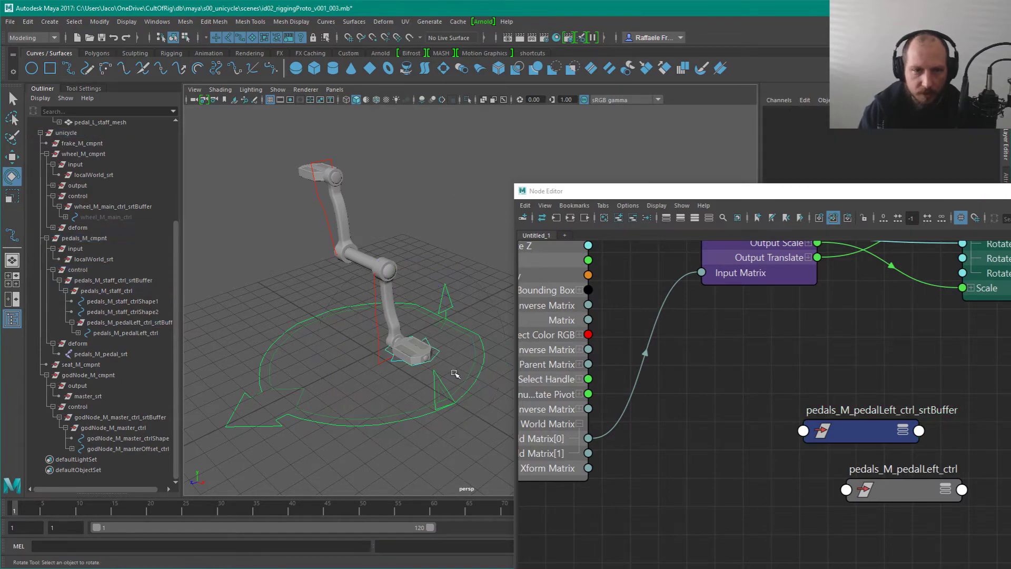
# Step: Show all attributes of the pedals_M_pedalLeft_ctrl_srtBuffer node, place it below the wheel_M_main_ctrl_wMtx_output_fNode1 node, and expand its Rotate channels
pyautogui.click(887, 501)
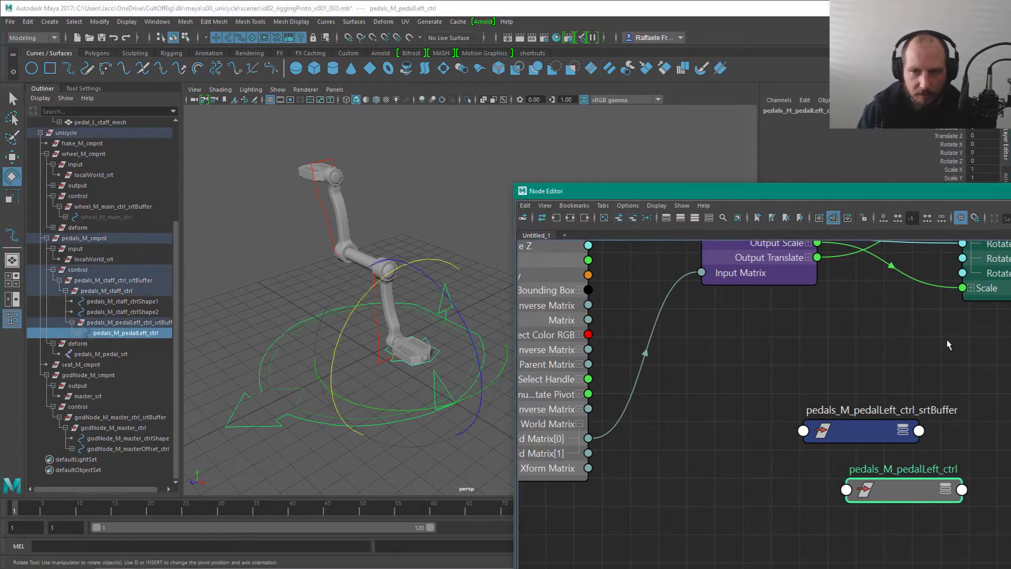
pyautogui.click(854, 434)
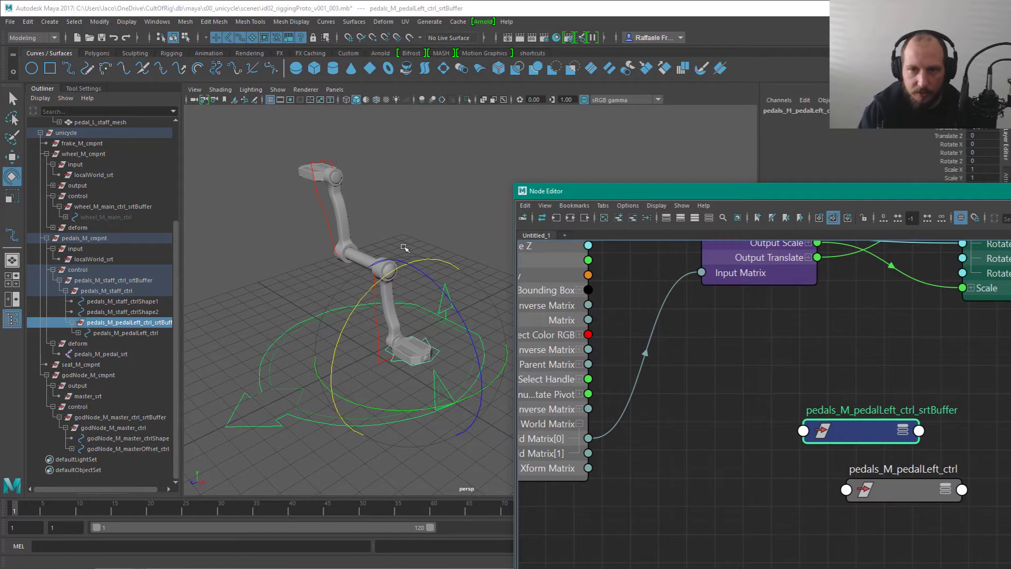
pyautogui.keyDown('alt'); pyautogui.moveTo(718, 414); pyautogui.dragTo(823, 437, button='middle'); pyautogui.keyUp('alt')
pyautogui.keyDown('alt'); pyautogui.moveTo(824, 437); pyautogui.dragTo(795, 409, button='right'); pyautogui.keyUp('alt')
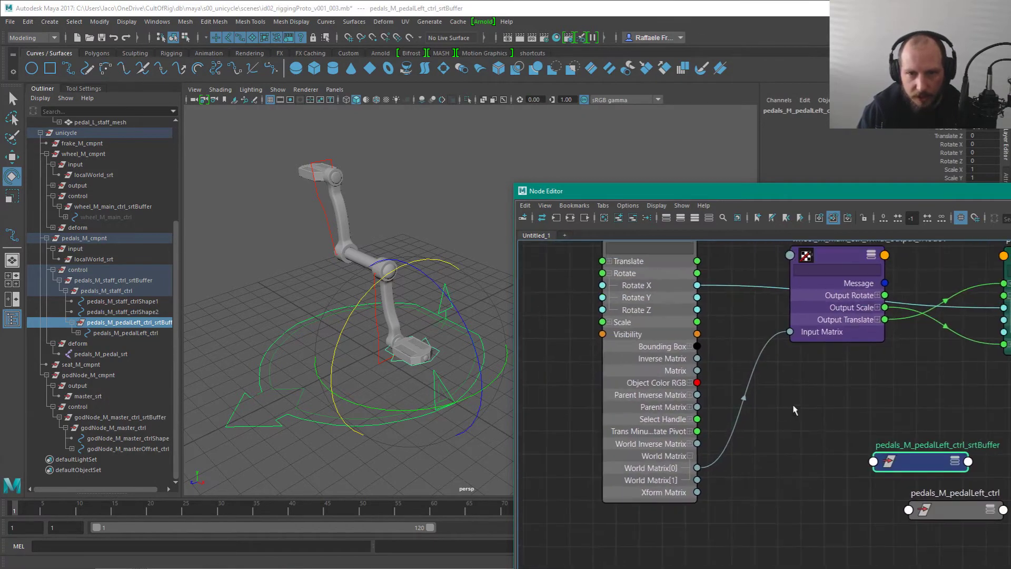
pyautogui.moveTo(698, 285); pyautogui.dragTo(830, 454)
pyautogui.press('3')
pyautogui.moveTo(896, 455); pyautogui.dragTo(828, 387)
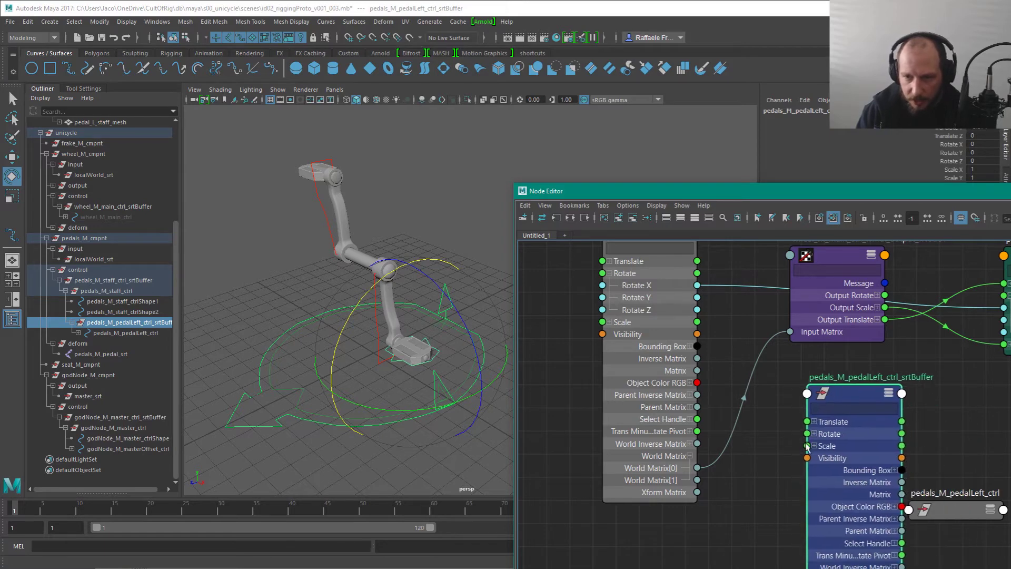
pyautogui.click(817, 434)
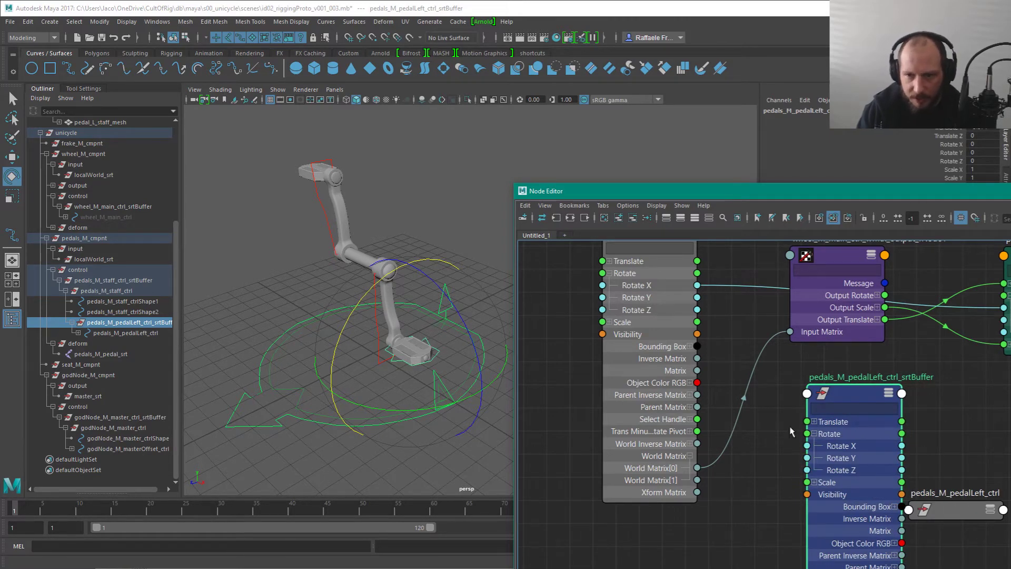
# Step: Connect Rotate X of pedals_M_staff_ctrl to Rotate X of pedals_M_pedalLeft_ctrl_srtBuffer, and select the staff control
pyautogui.keyDown('alt'); pyautogui.moveTo(753, 402); pyautogui.dragTo(766, 440, button='middle'); pyautogui.keyUp('alt')
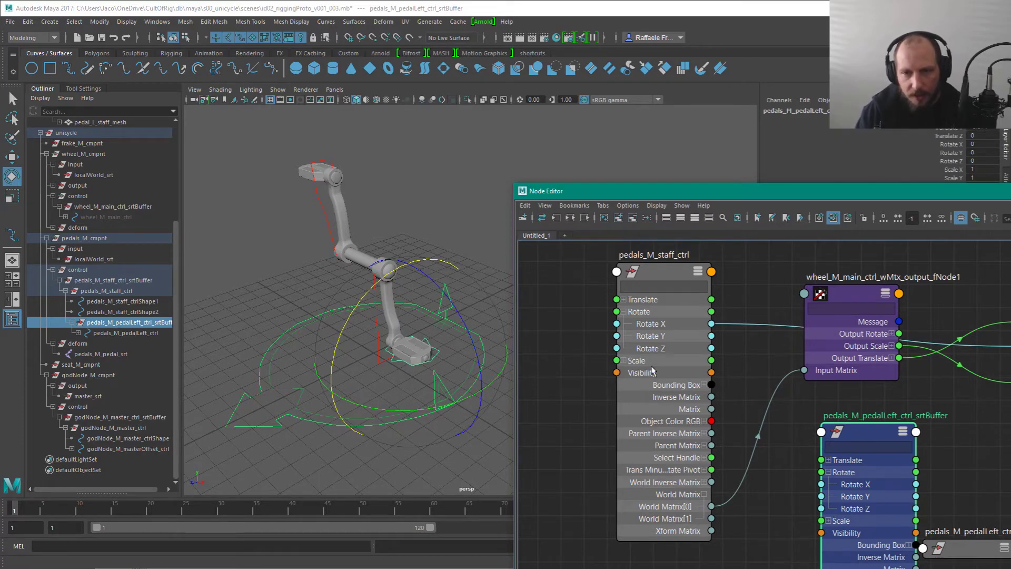
pyautogui.moveTo(716, 331); pyautogui.dragTo(756, 430)
pyautogui.moveTo(816, 484); pyautogui.dragTo(821, 484)
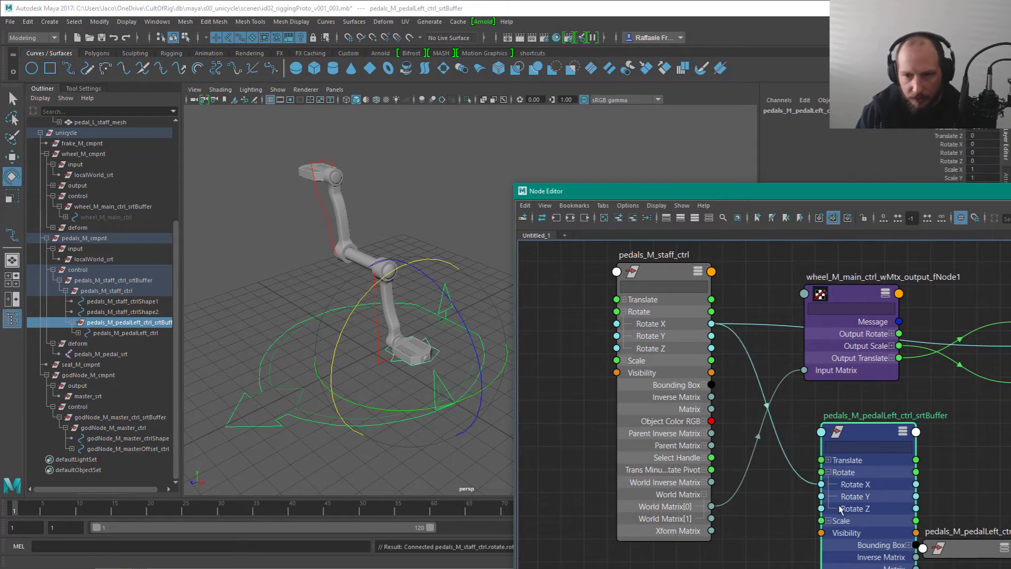
pyautogui.click(396, 311)
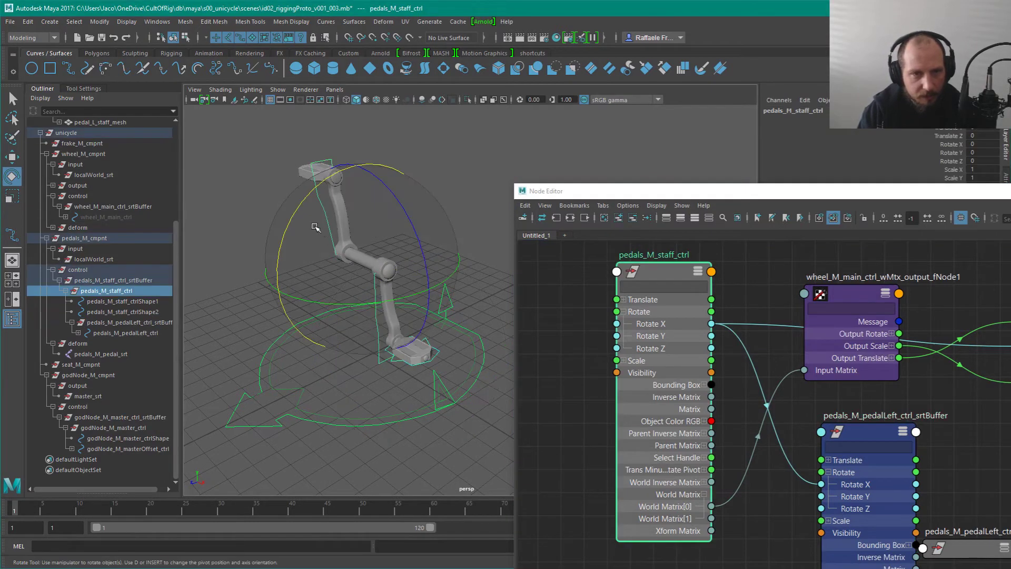
# Step: Rotate pedals_M_staff_ctrl to 60 degrees about X to test the left pedal control's orientation, and undo the rotation
pyautogui.moveTo(290, 220); pyautogui.dragTo(454, 303)
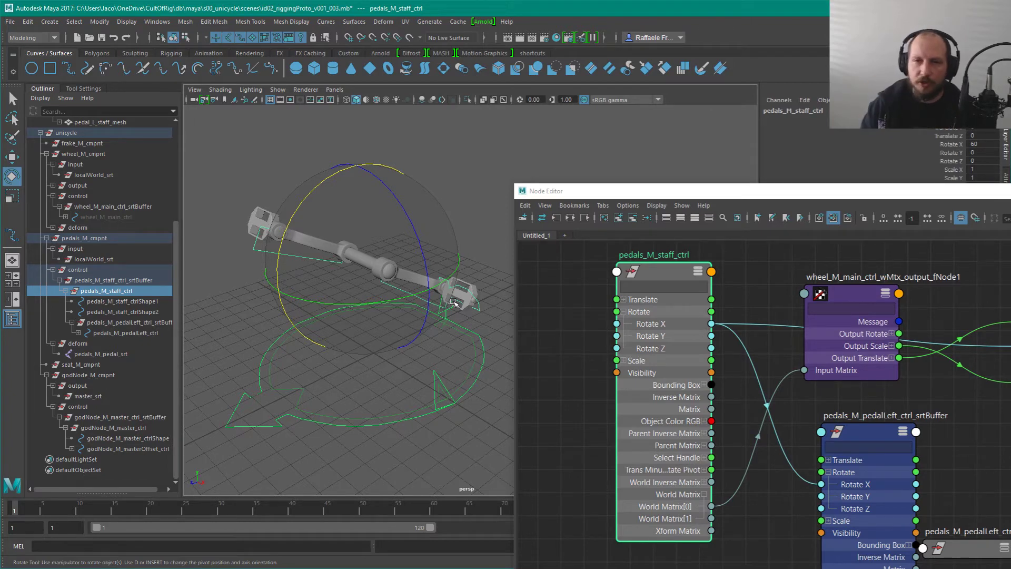
pyautogui.hotkey('ctrl', 'z')
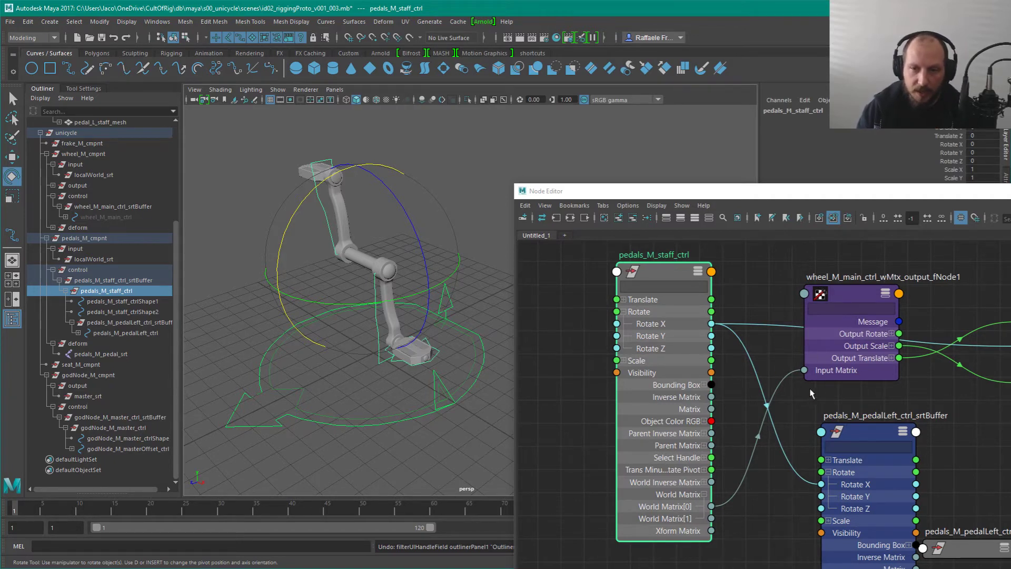
pyautogui.scroll(-3, 812, 393)
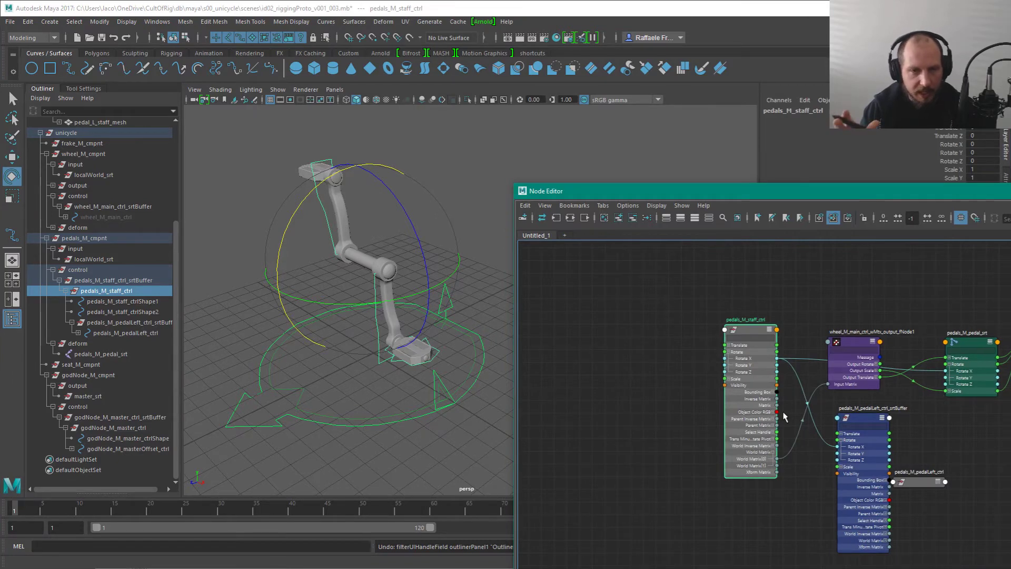
# Step: Set Rotate Y of pedals_M_pedalLeft_ctrl_srtBuffer to 180
pyautogui.click(132, 321)
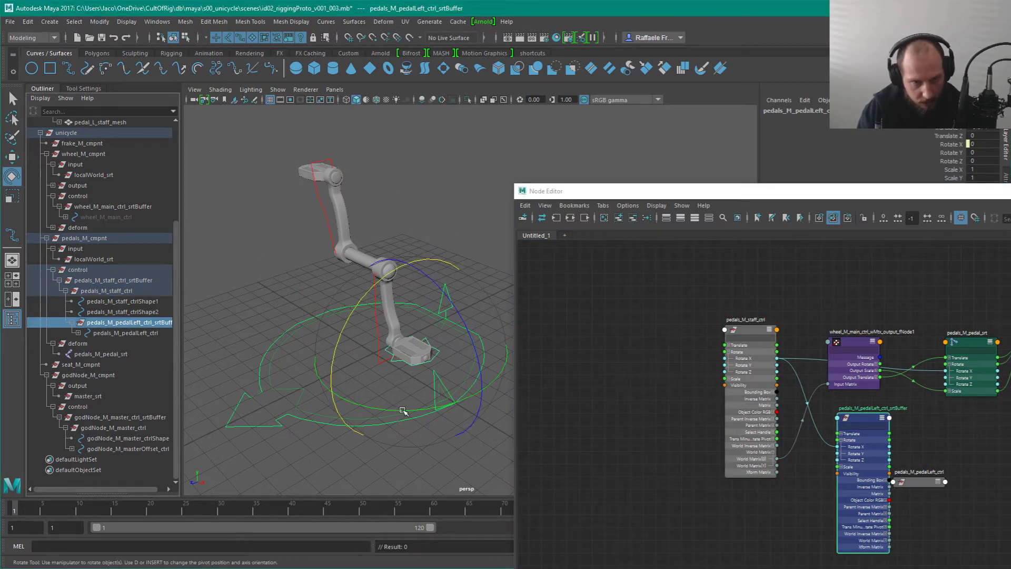
pyautogui.moveTo(403, 412); pyautogui.dragTo(387, 323)
pyautogui.press('f')
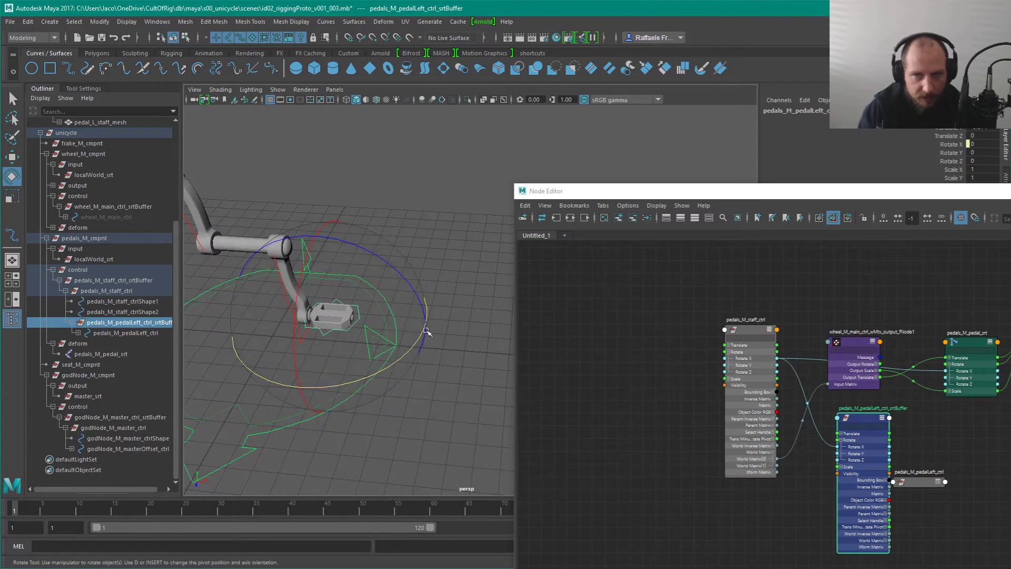
pyautogui.hotkey('ctrl', 'z')
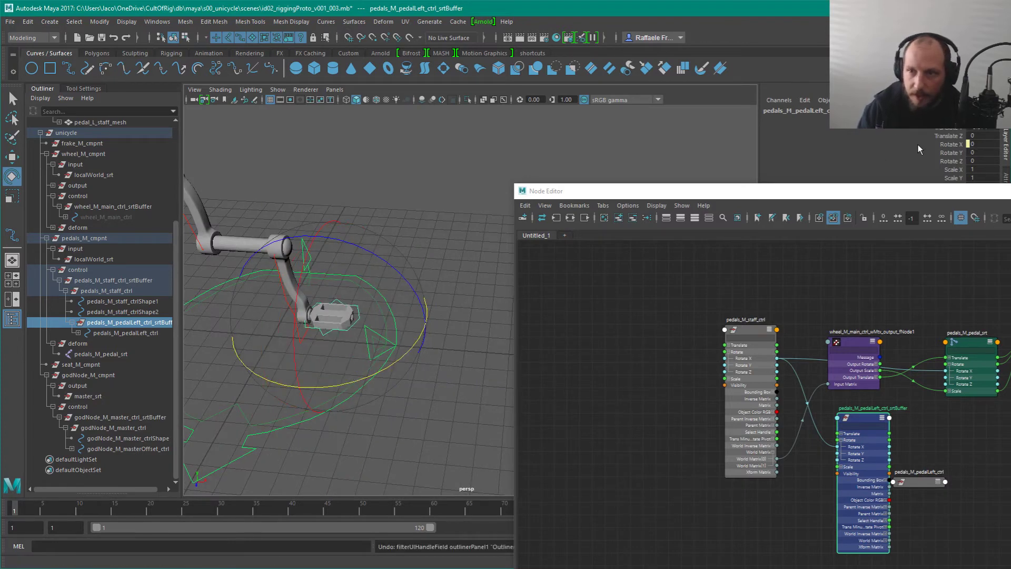
pyautogui.click(979, 153)
pyautogui.click(979, 154)
pyautogui.write('180')
pyautogui.press('Return')
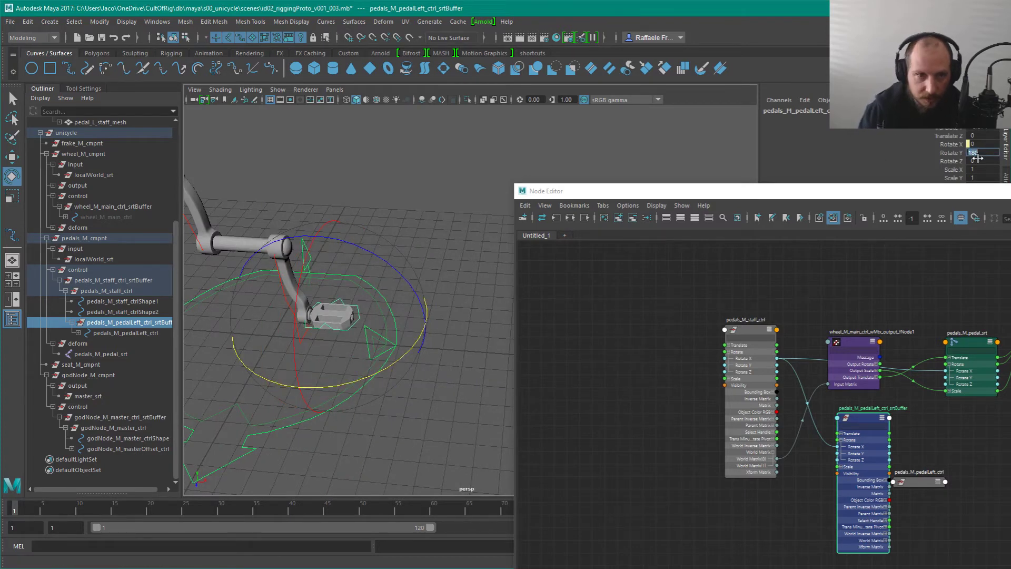
# Step: Try rotating pedals_M_staff_ctrl to check the left pedal control's behaviour, and undo the test rotation and selection
pyautogui.click(478, 174)
pyautogui.keyDown('alt'); pyautogui.moveTo(474, 179); pyautogui.dragTo(391, 271); pyautogui.keyUp('alt')
pyautogui.click(341, 237)
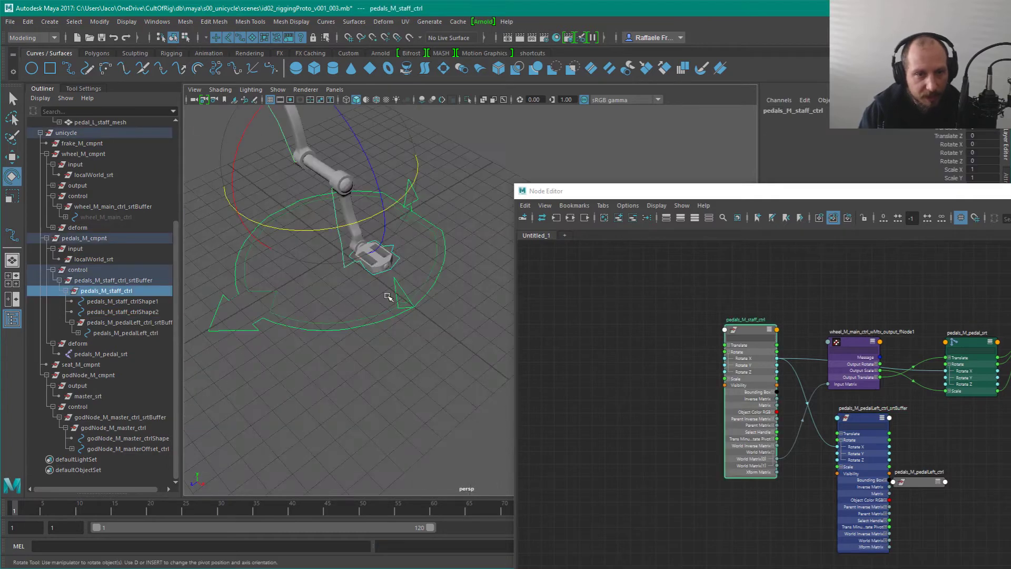
pyautogui.keyDown('alt'); pyautogui.moveTo(387, 295); pyautogui.dragTo(403, 432, button='middle'); pyautogui.keyUp('alt')
pyautogui.moveTo(260, 310); pyautogui.dragTo(271, 355)
pyautogui.hotkey('ctrl', 'z')
pyautogui.hotkey('ctrl', 'z')
pyautogui.hotkey('ctrl', 'z')
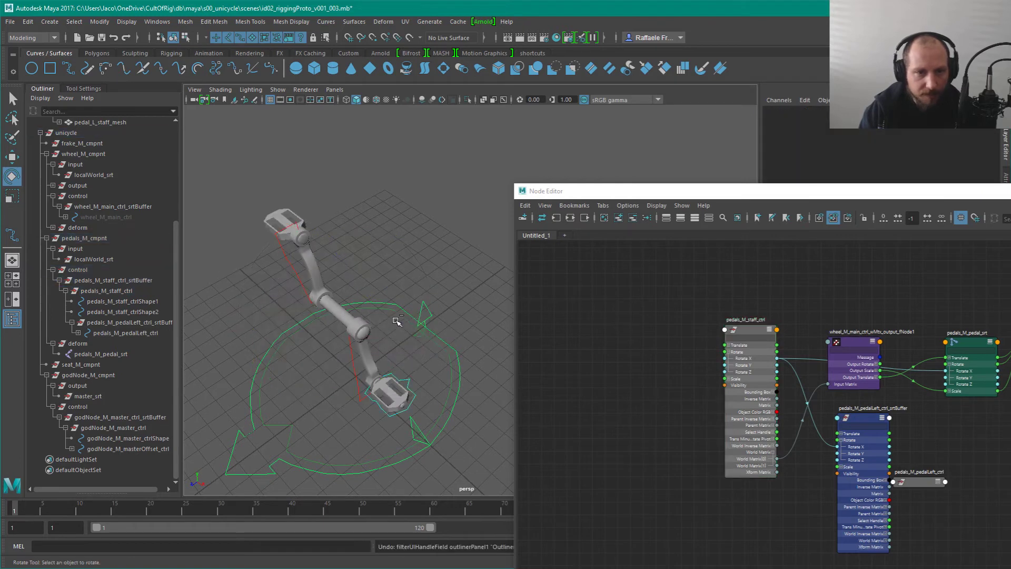
# Step: Set Rotate Y of pedals_M_pedalLeft_ctrl_srtBuffer to 0
pyautogui.click(121, 323)
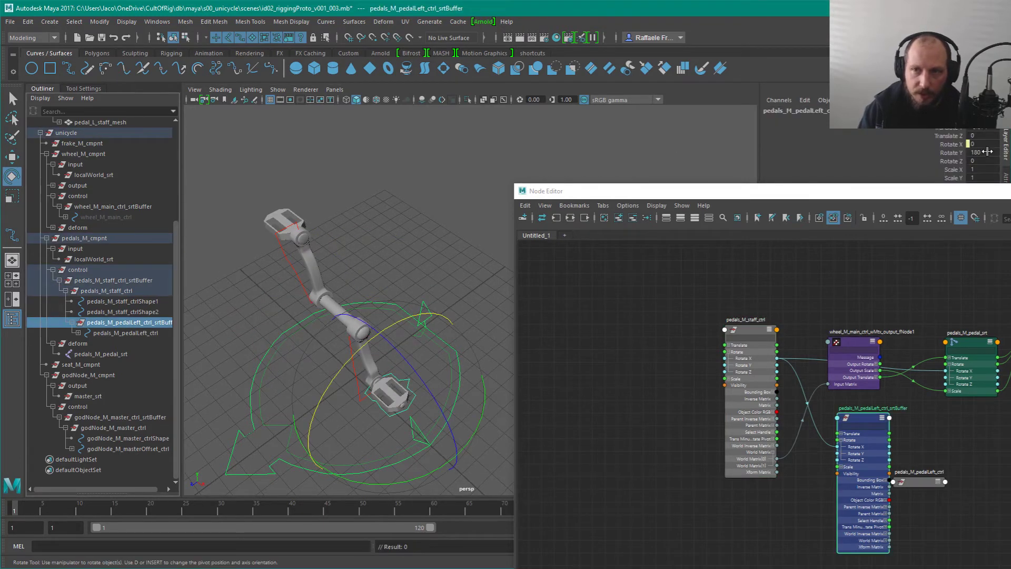
pyautogui.doubleClick(987, 152)
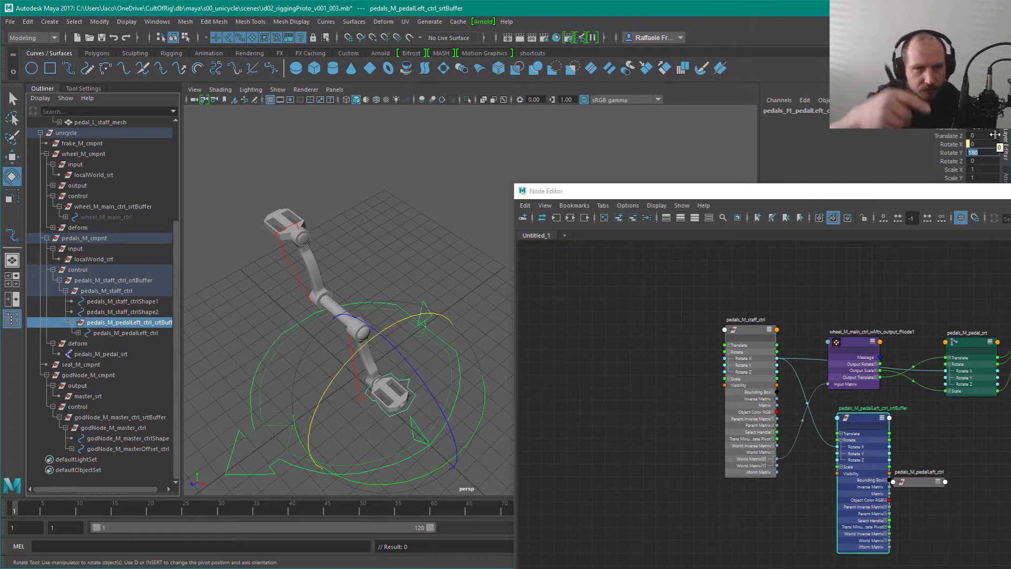
pyautogui.write('0')
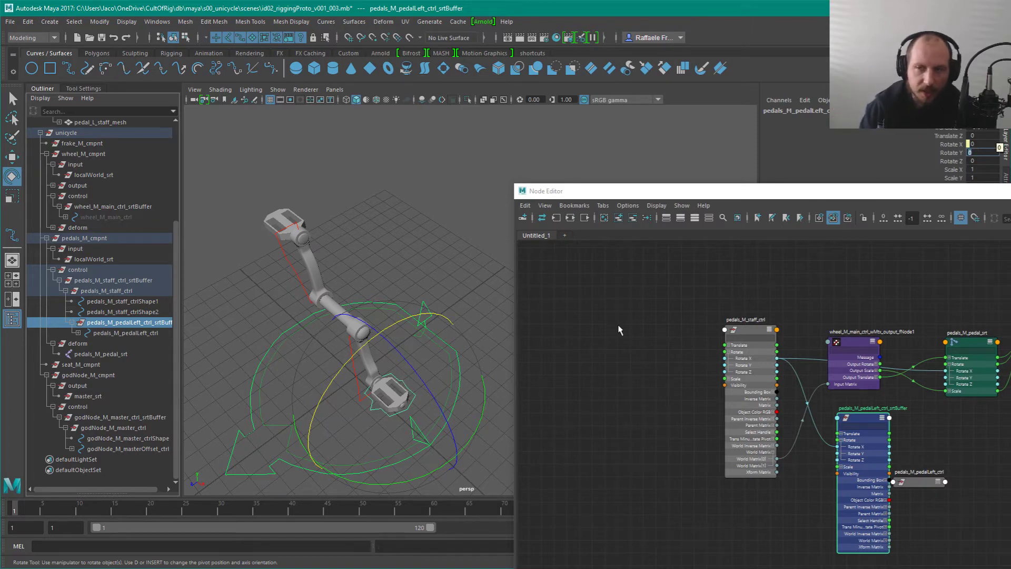
# Step: Spread the pedals_M_pedalLeft_ctrl and pedals_M_pedalLeft_ctrl_srtBuffer nodes away from pedals_M_staff_ctrl to make room between them in the node graph
pyautogui.keyDown('alt'); pyautogui.moveTo(772, 502); pyautogui.dragTo(725, 482, button='middle'); pyautogui.keyUp('alt')
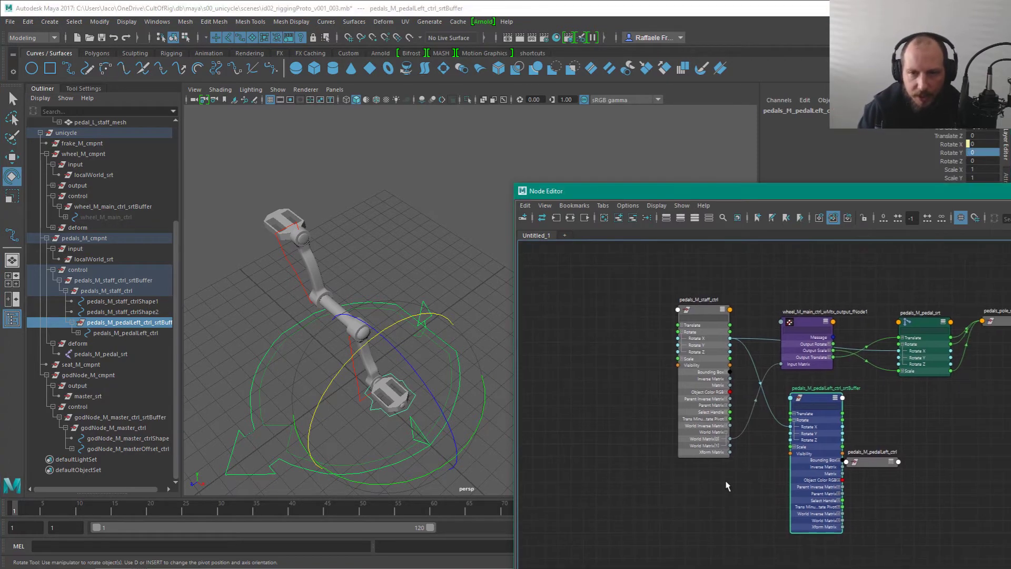
pyautogui.click(762, 490)
pyautogui.moveTo(872, 465); pyautogui.dragTo(959, 449)
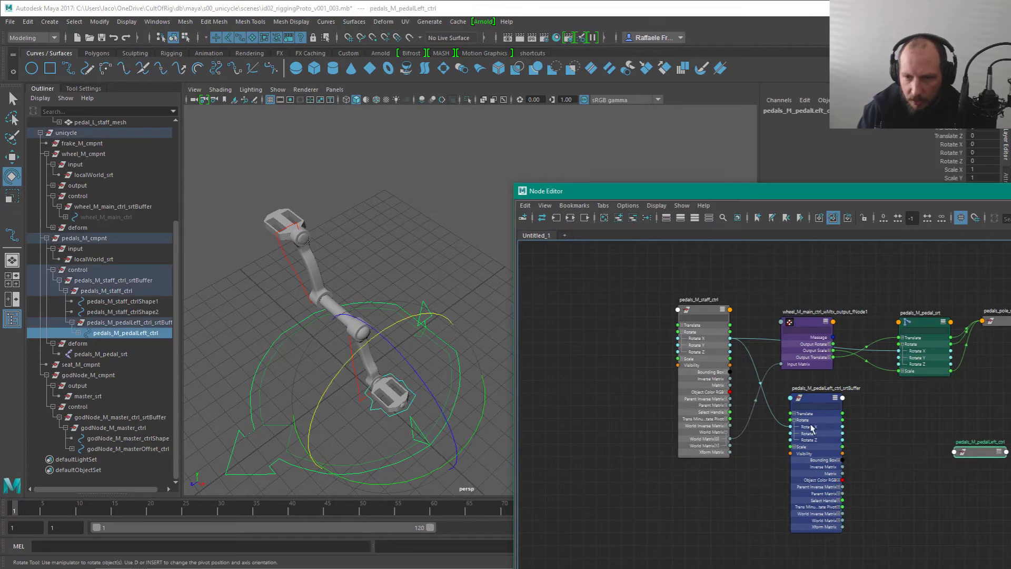
pyautogui.moveTo(840, 408); pyautogui.dragTo(893, 416)
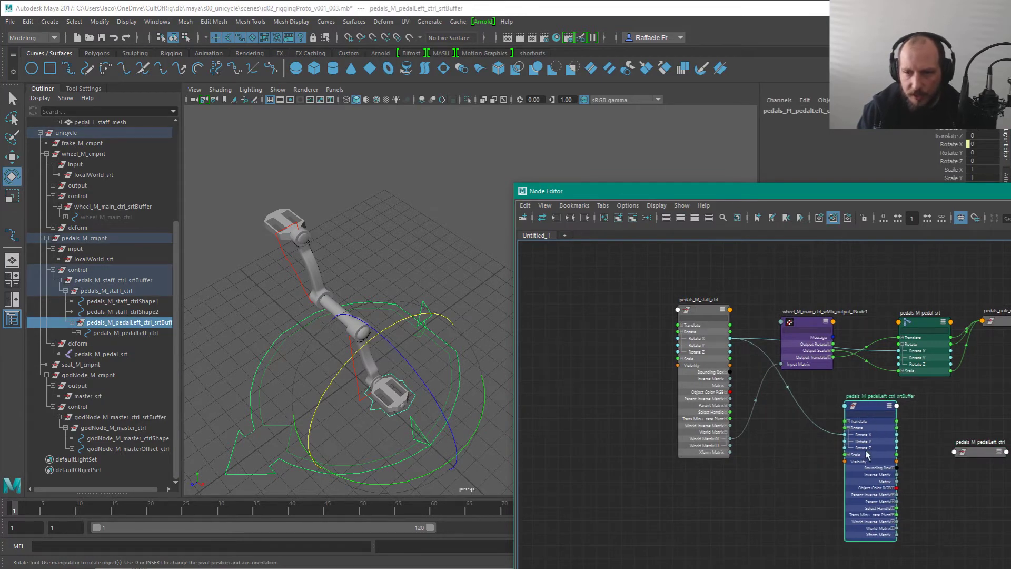
# Step: Create a multDoubleLinear node beside the pedals_M_pedalLeft_ctrl_srtBuffer node in the Node Editor
pyautogui.scroll(2, 868, 455)
pyautogui.press('Tab')
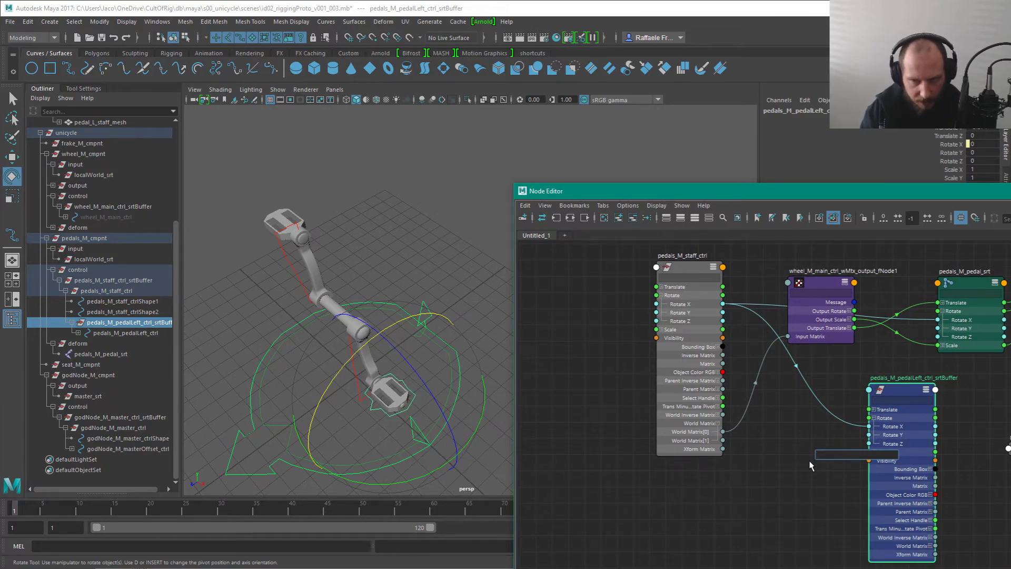
pyautogui.write('angle')
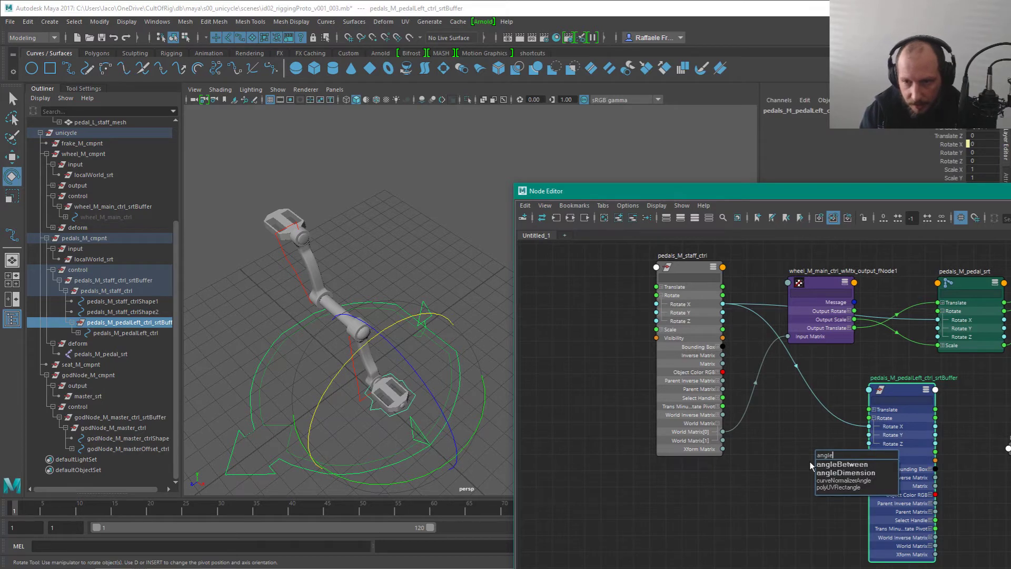
pyautogui.hotkey('shift', 'Home')
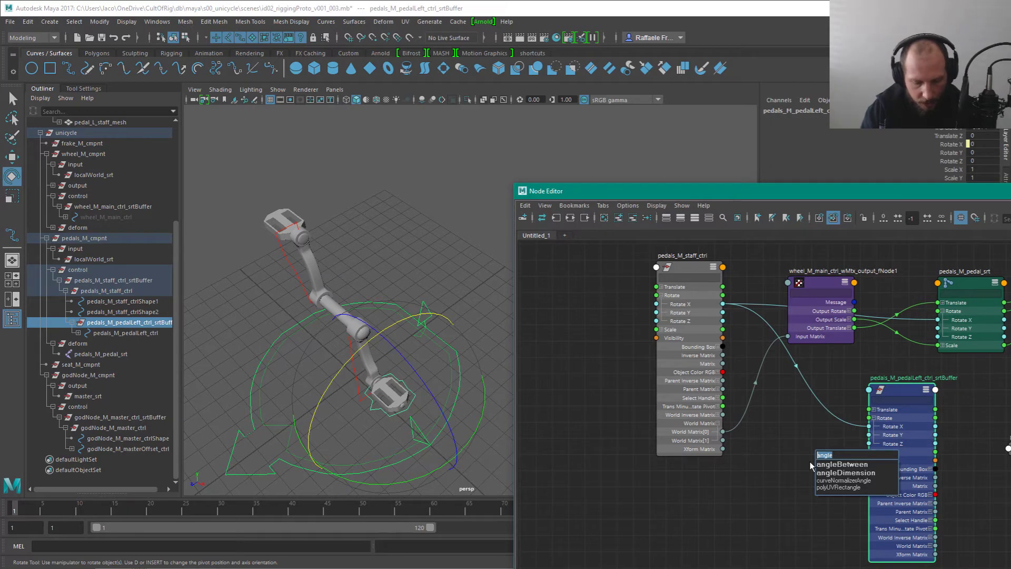
pyautogui.write('mult')
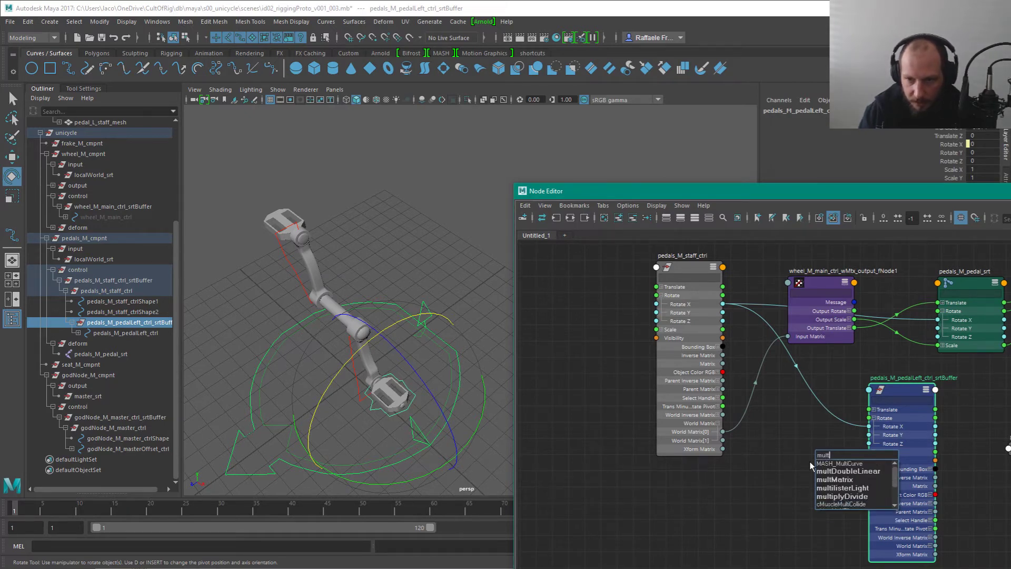
pyautogui.press('Down')
pyautogui.press('Down')
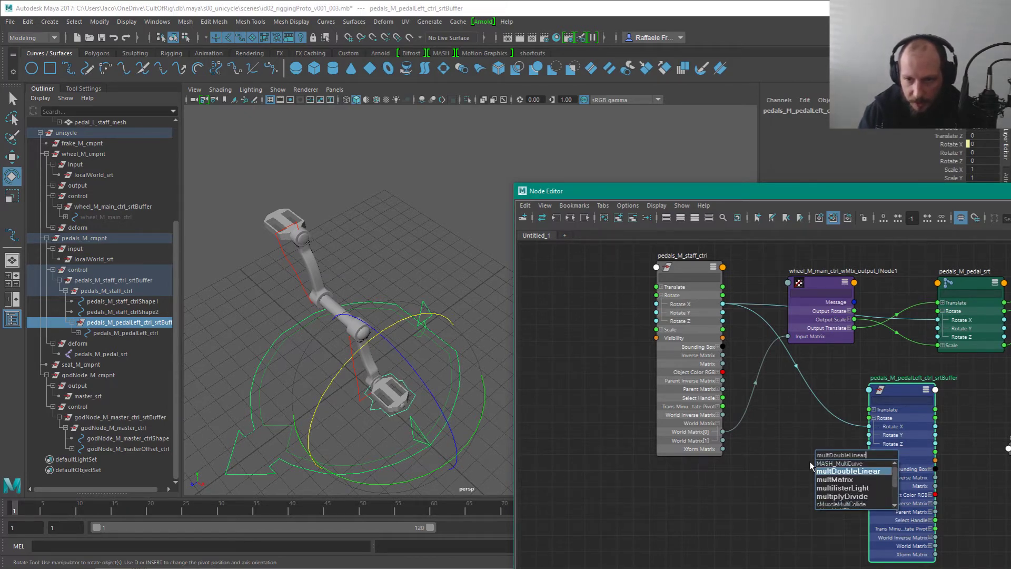
pyautogui.press('Down')
pyautogui.press('Down')
pyautogui.press('Down')
pyautogui.press('Down')
pyautogui.press('Up')
pyautogui.press('Up')
pyautogui.press('Up')
pyautogui.press('Up')
pyautogui.press('Down')
pyautogui.press('Down')
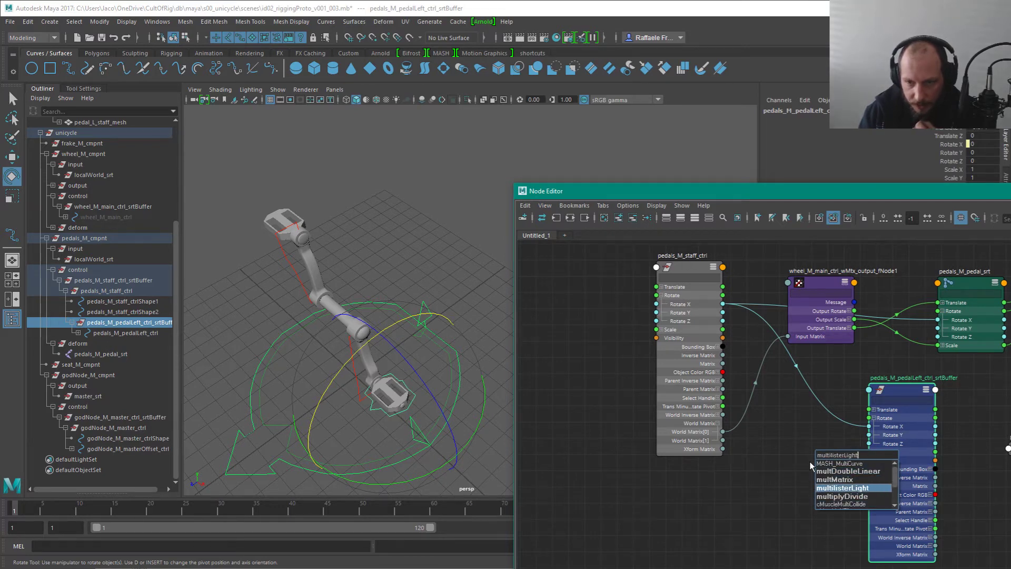
pyautogui.press('Down')
pyautogui.press('Down')
pyautogui.press('Down')
pyautogui.press('Down')
pyautogui.press('Down')
pyautogui.press('Down')
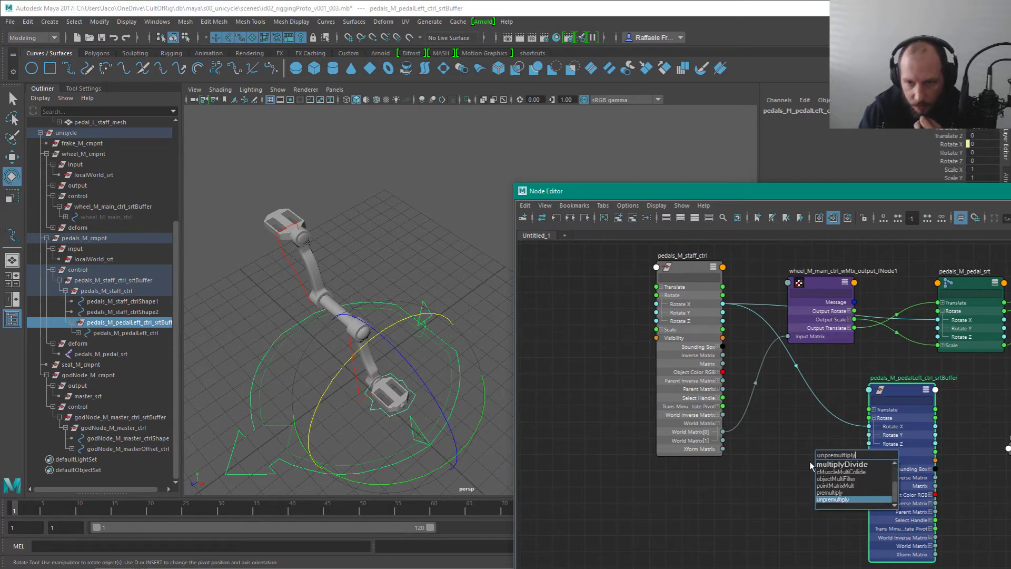
pyautogui.press('Up')
pyautogui.press('Up')
pyautogui.press('Up')
pyautogui.press('Up')
pyautogui.press('Up')
pyautogui.press('Up')
pyautogui.press('Up')
pyautogui.press('Up')
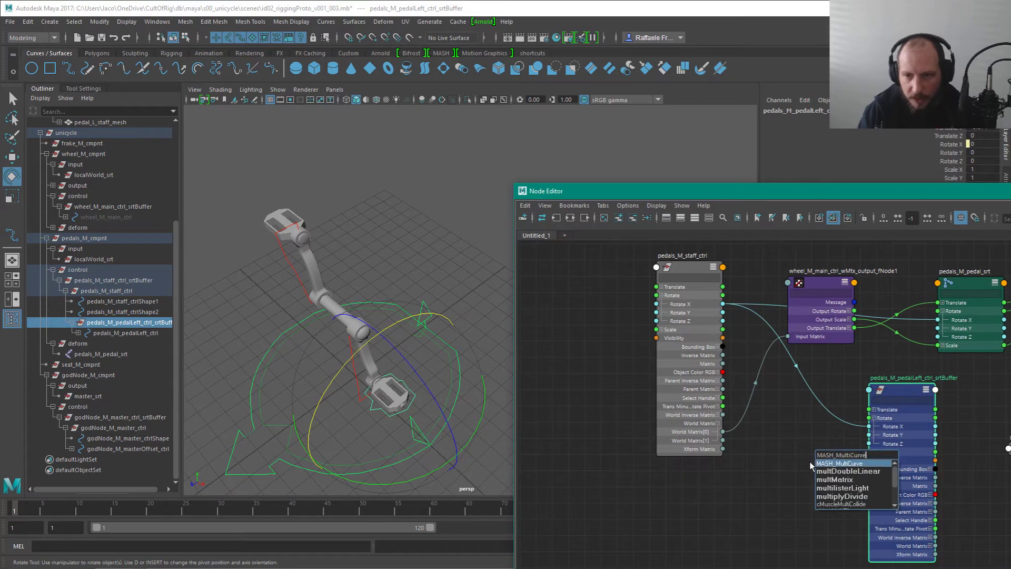
pyautogui.press('Return')
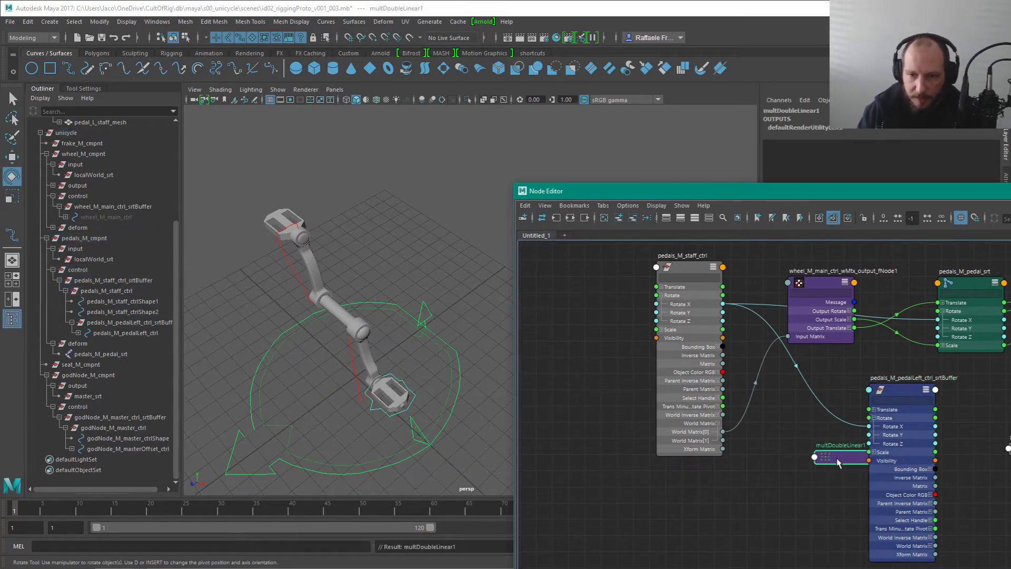
# Step: Place the multDoubleLinear node between pedals_M_staff_ctrl and the left pedal's srtBuffer, and raise wheel_M_main_ctrl_wMtx_output_fNode1 above the Rotate X connections
pyautogui.moveTo(838, 462); pyautogui.dragTo(779, 443)
pyautogui.keyDown('alt'); pyautogui.moveTo(801, 414); pyautogui.dragTo(714, 464, button='middle'); pyautogui.keyUp('alt')
pyautogui.moveTo(748, 333); pyautogui.dragTo(754, 311)
pyautogui.keyDown('alt'); pyautogui.moveTo(741, 293); pyautogui.dragTo(742, 249, button='middle'); pyautogui.keyUp('alt')
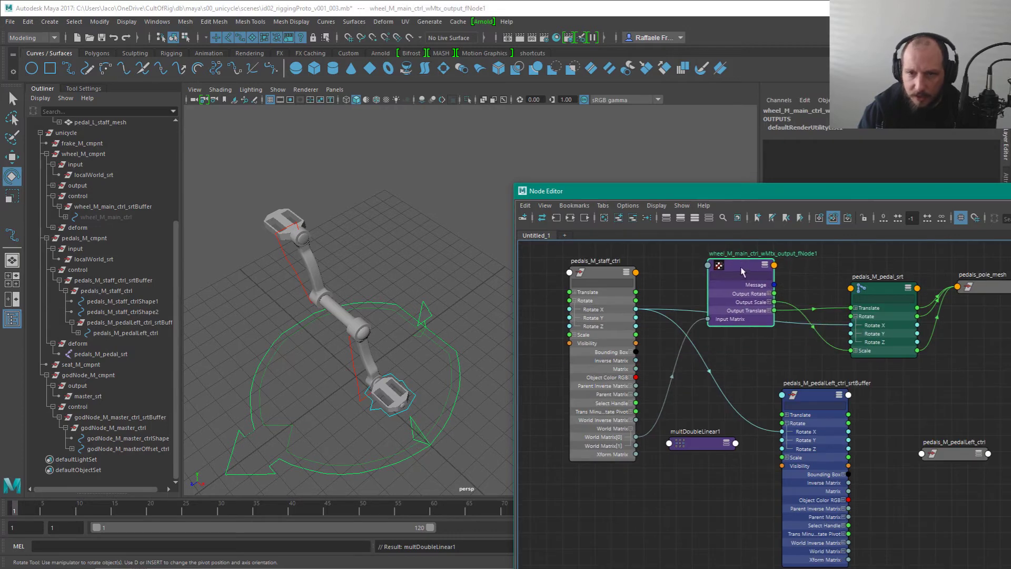
pyautogui.moveTo(742, 272); pyautogui.dragTo(746, 229)
# Step: Show the multDoubleLinear node's Input 1 and Input 2 attributes, and connect Rotate X of pedals_M_staff_ctrl to Input 1
pyautogui.click(701, 445)
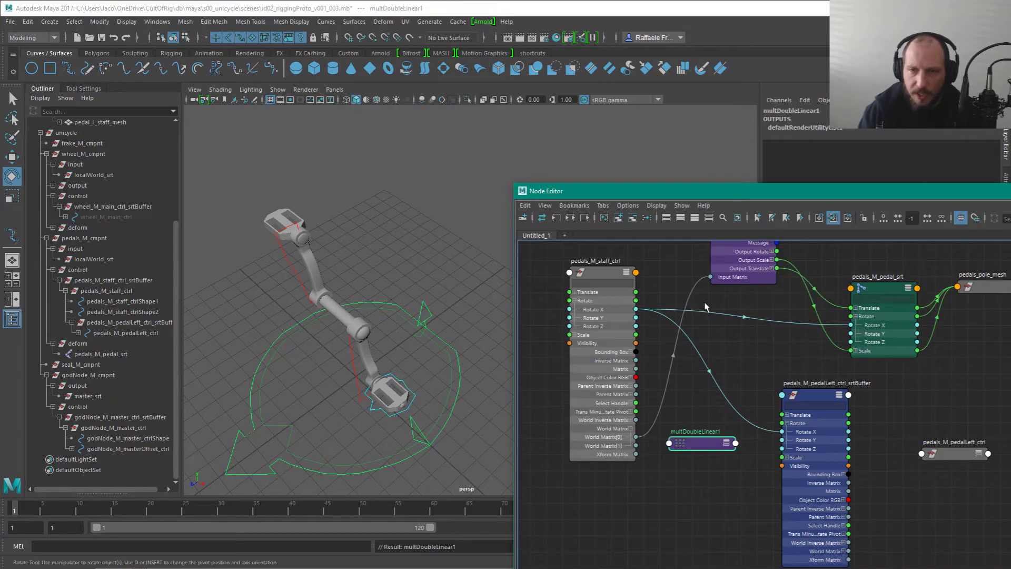
pyautogui.click(727, 443)
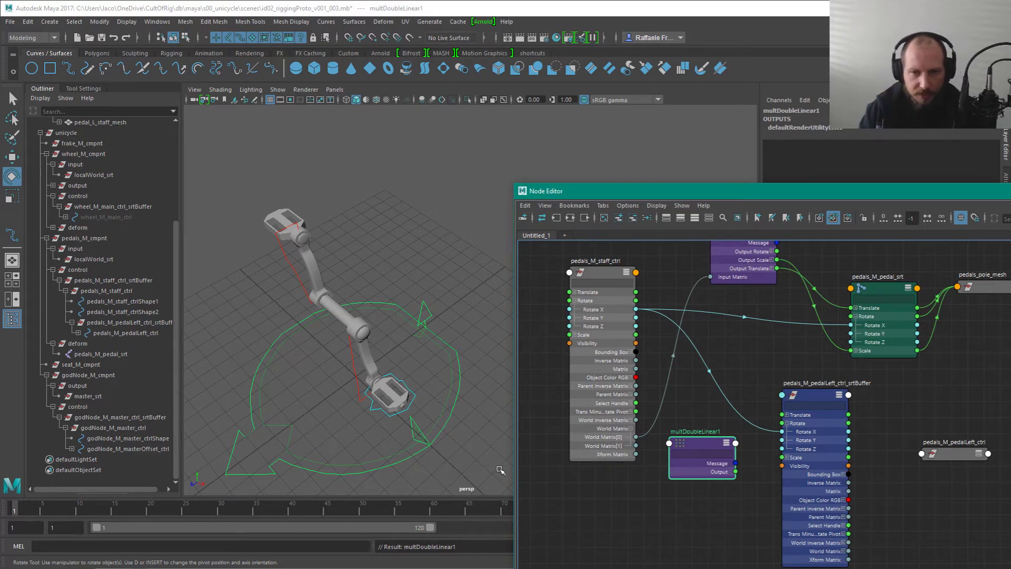
pyautogui.press('4')
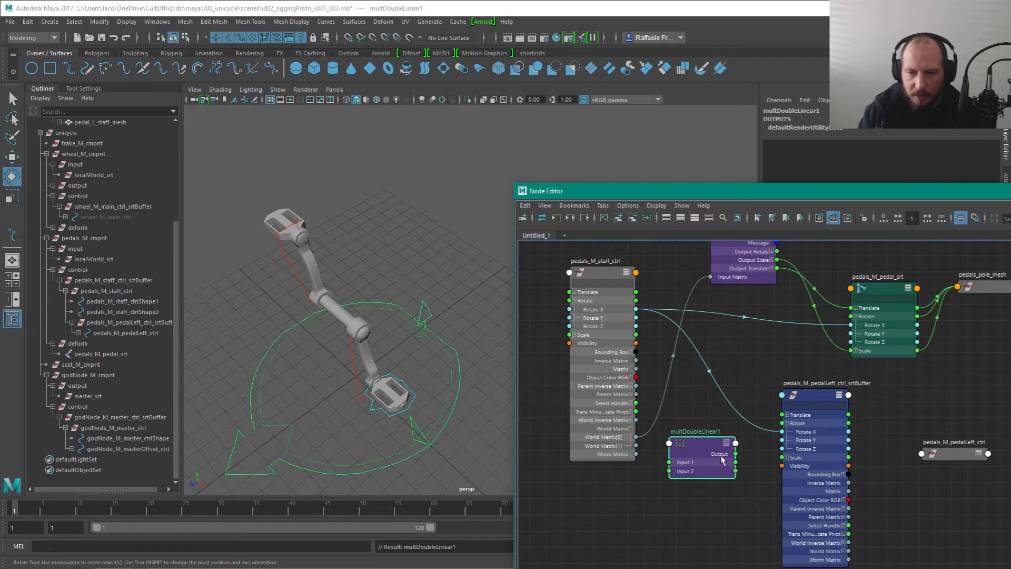
pyautogui.moveTo(611, 321); pyautogui.dragTo(595, 325)
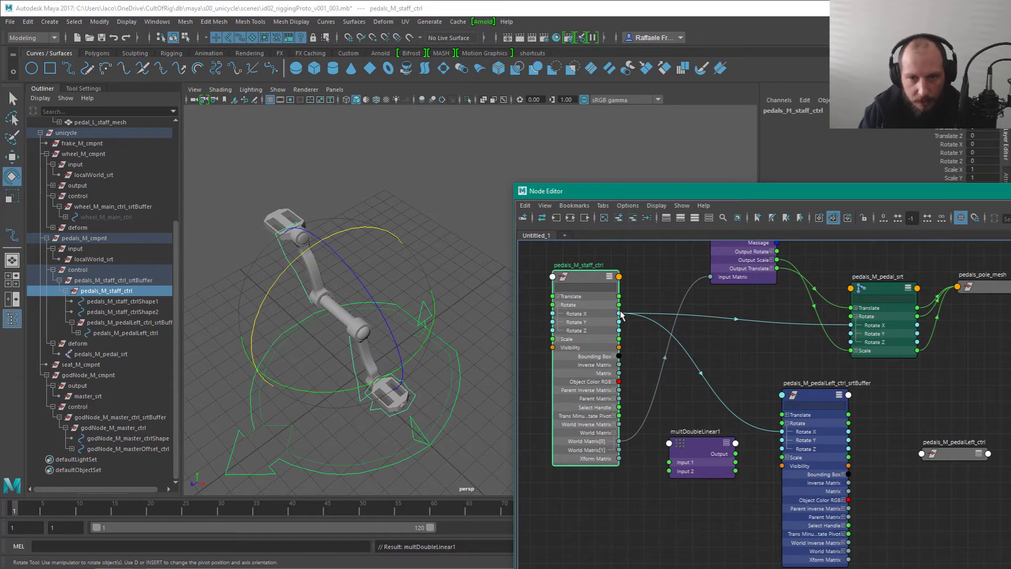
pyautogui.moveTo(621, 315); pyautogui.dragTo(669, 462)
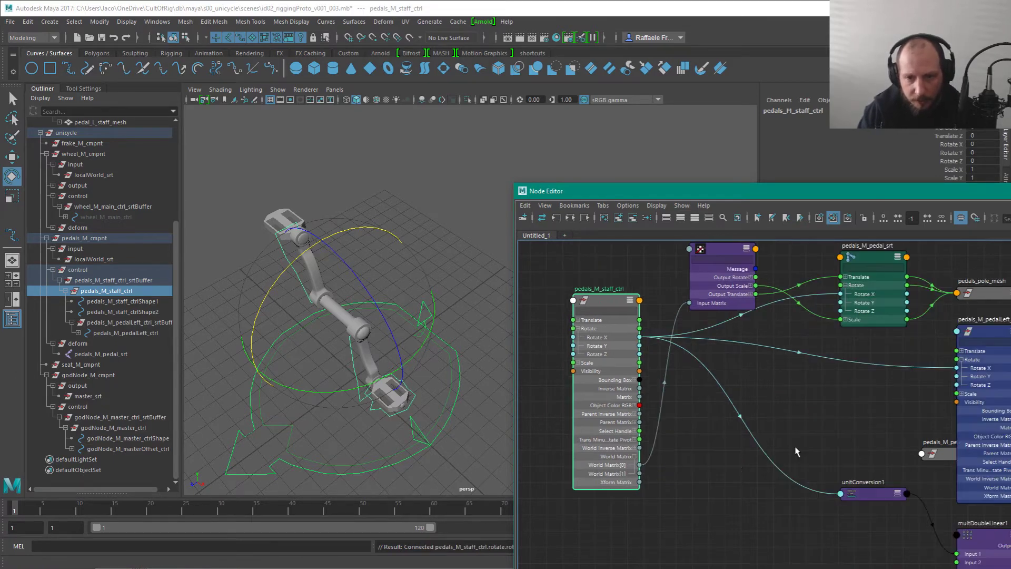
# Step: Arrange the unitConversion1 and multDoubleLinear nodes side by side near the lower end of the pedals_M_staff_ctrl node
pyautogui.moveTo(872, 494); pyautogui.dragTo(717, 539)
pyautogui.moveTo(975, 535); pyautogui.dragTo(789, 526)
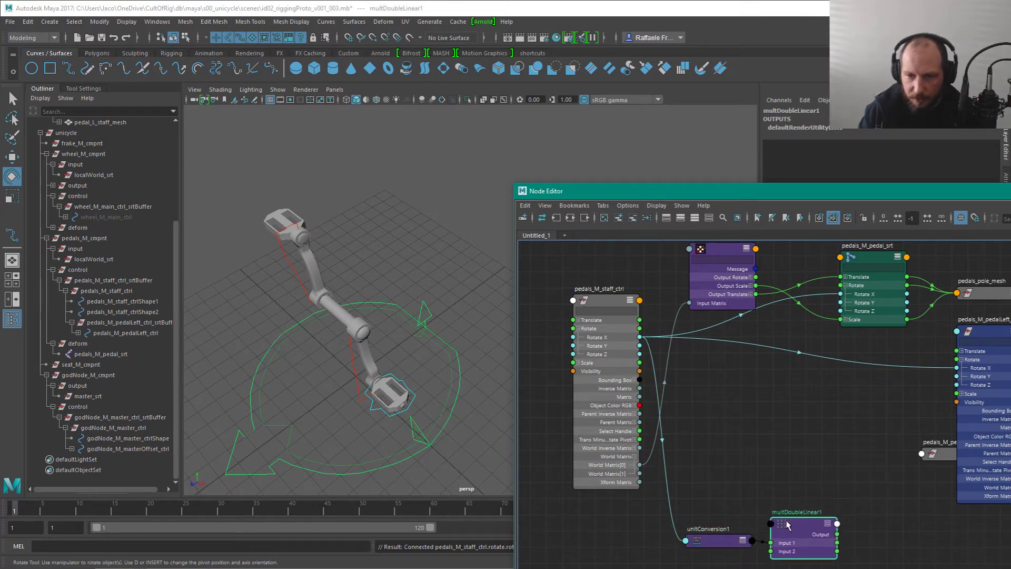
pyautogui.click(711, 539)
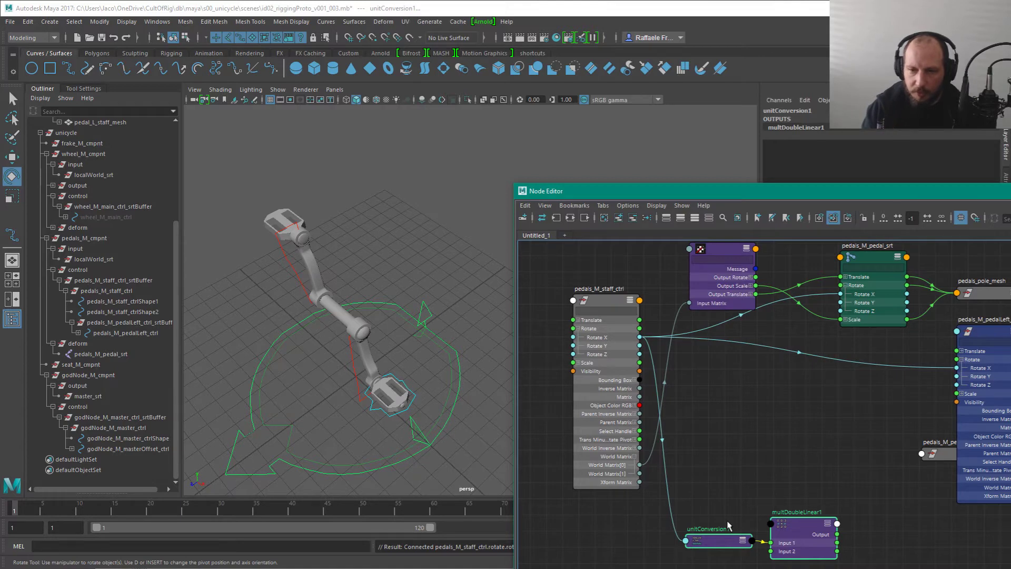
pyautogui.moveTo(720, 531); pyautogui.dragTo(693, 487)
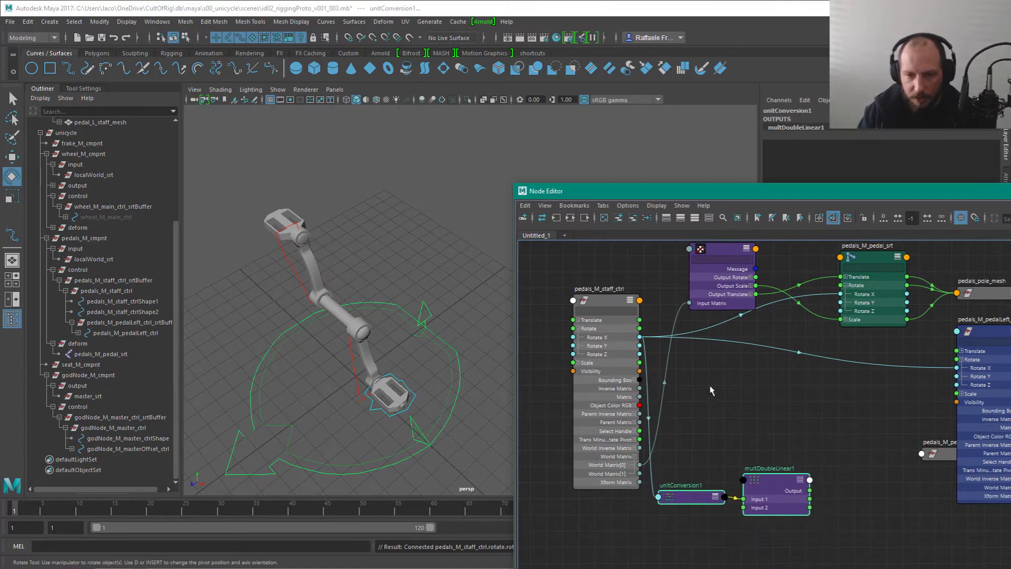
# Step: Display the multDoubleLinear node's attributes in full and open its Input 2 value for editing
pyautogui.click(774, 490)
pyautogui.moveTo(774, 490); pyautogui.dragTo(655, 477, button='middle')
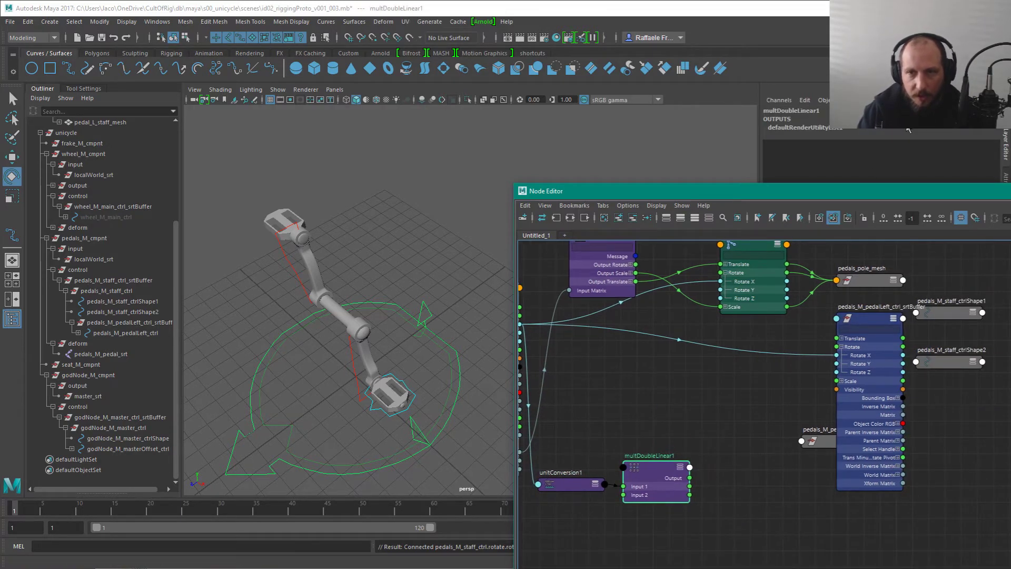
pyautogui.hotkey('ctrl', 'a')
pyautogui.moveTo(887, 191); pyautogui.dragTo(531, 184)
pyautogui.click(754, 303)
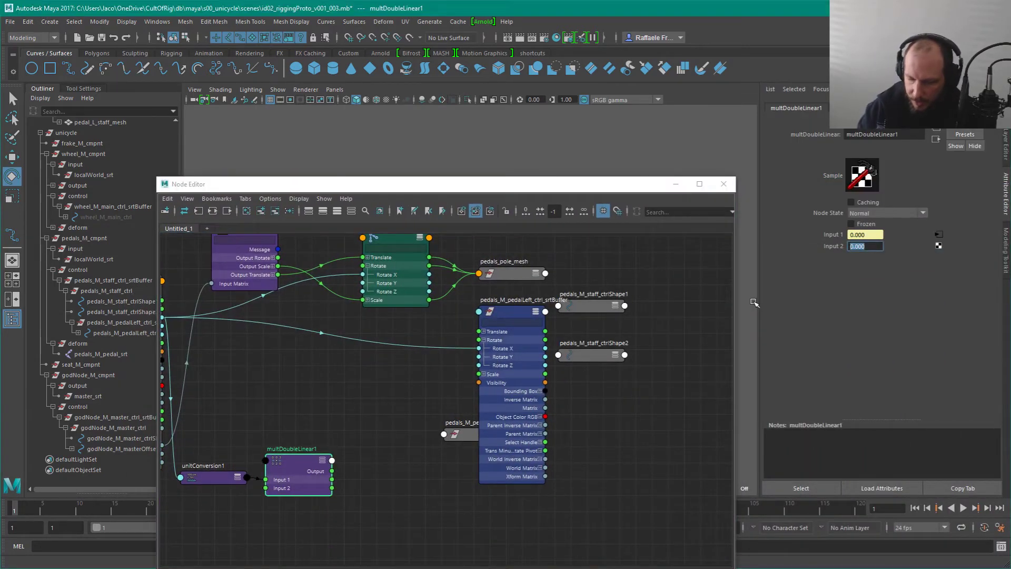
# Step: Connect the multDoubleLinear node's Output to Rotate X of pedals_M_pedalLeft_ctrl_srtBuffer
pyautogui.click(403, 479)
pyautogui.moveTo(390, 502); pyautogui.dragTo(474, 500, button='middle')
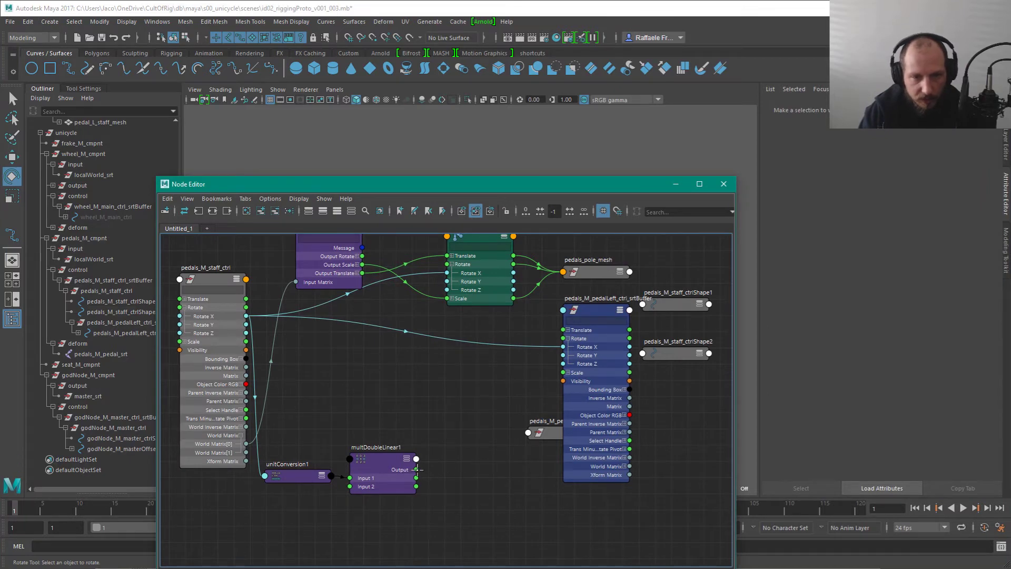
pyautogui.moveTo(416, 470); pyautogui.dragTo(563, 346)
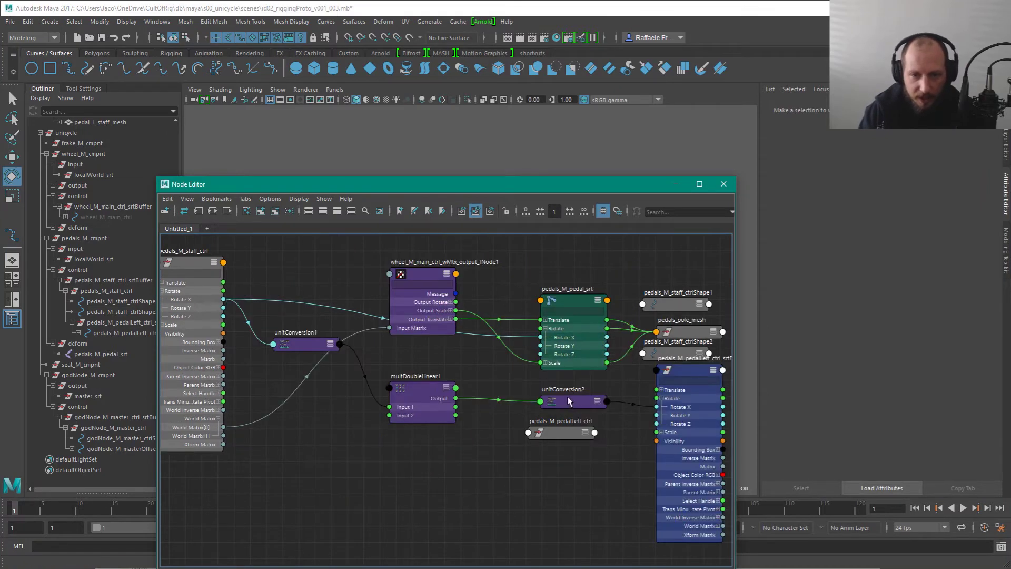
# Step: Line up unitConversion1 and unitConversion2 on either side of the multDoubleLinear node, with the pedals_M_pedalLeft_ctrl node below them
pyautogui.moveTo(570, 403); pyautogui.dragTo(517, 402)
pyautogui.moveTo(311, 345); pyautogui.dragTo(505, 430)
pyautogui.moveTo(510, 405); pyautogui.dragTo(519, 490)
pyautogui.moveTo(556, 440); pyautogui.dragTo(540, 532)
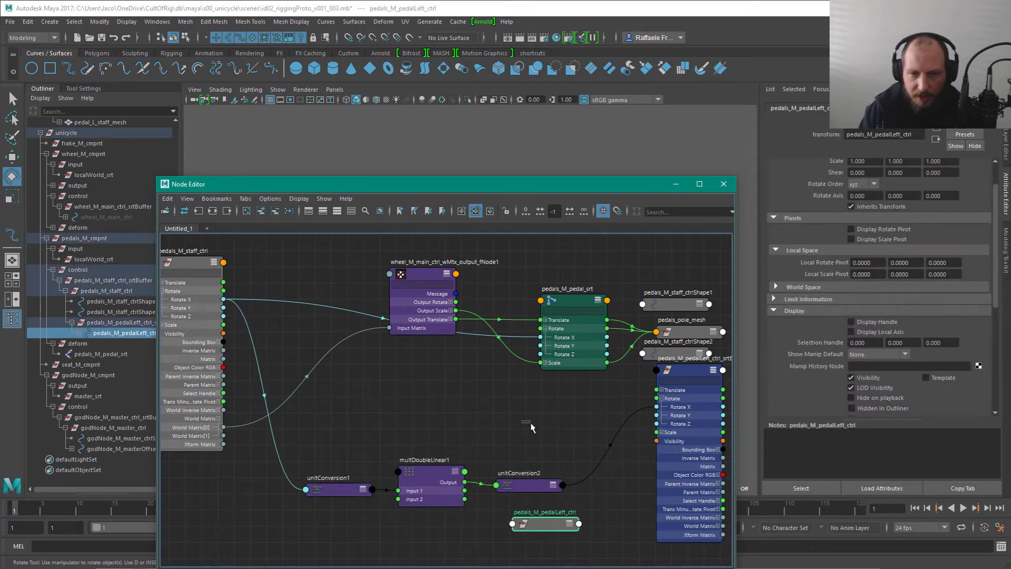
pyautogui.click(529, 428)
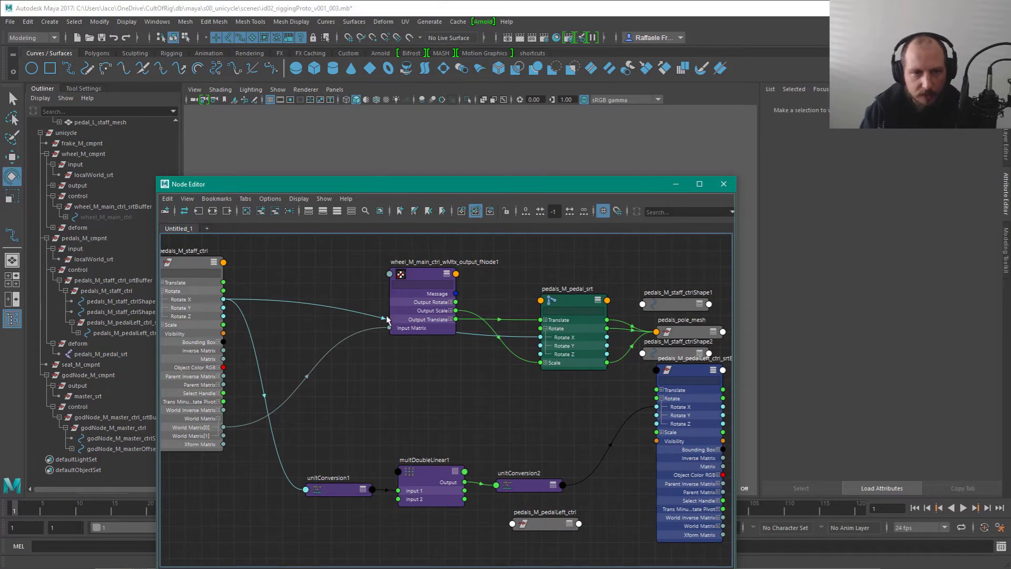
# Step: Collapse wheel_M_main_ctrl_wMtx_output_fNode1 below the Rotate X connection, and raise pedals_M_pedal_srt with its individual rotate axes folded away
pyautogui.moveTo(421, 274); pyautogui.dragTo(417, 298)
pyautogui.moveTo(408, 335); pyautogui.dragTo(375, 362)
pyautogui.click(398, 355)
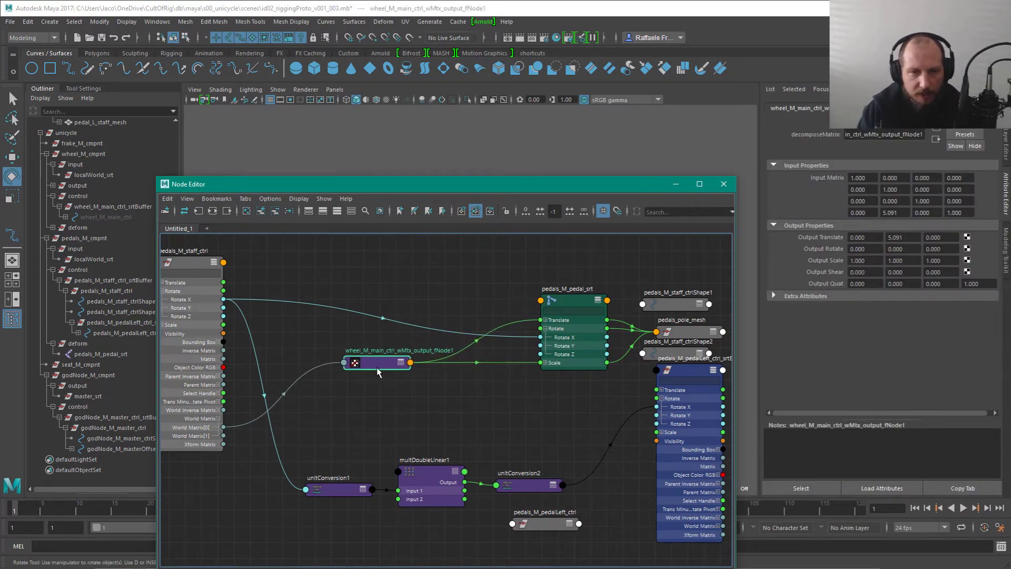
pyautogui.moveTo(572, 298); pyautogui.dragTo(549, 257)
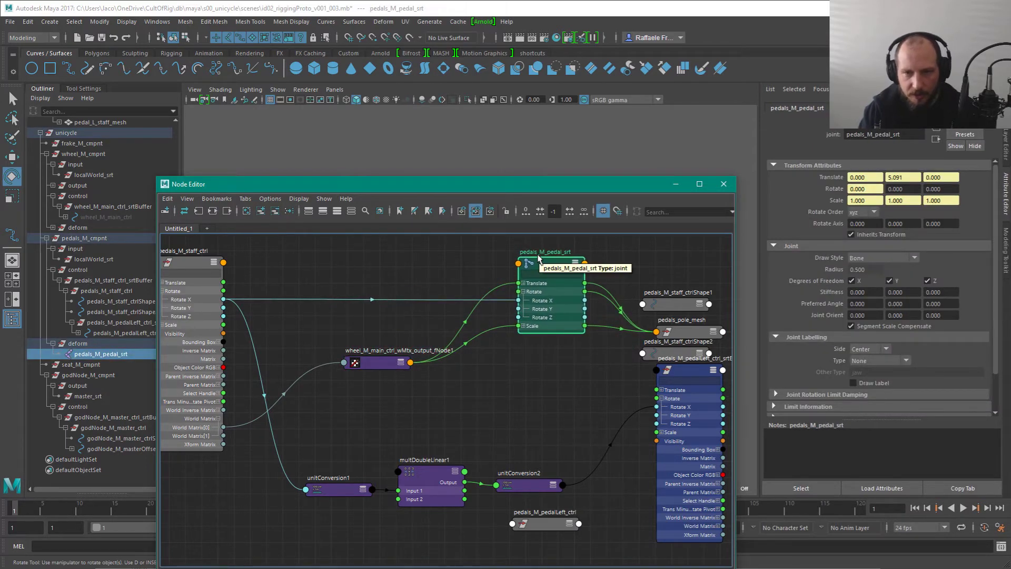
pyautogui.moveTo(562, 409); pyautogui.dragTo(397, 448, button='middle')
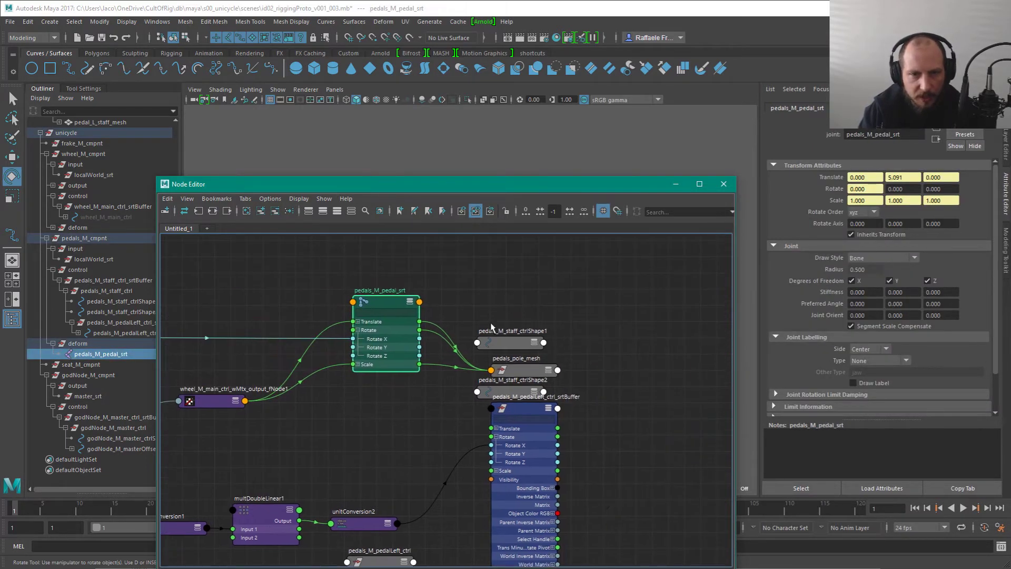
pyautogui.click(359, 330)
pyautogui.moveTo(377, 303)
pyautogui.mouseDown()
pyautogui.moveTo(377, 324)
pyautogui.moveTo(374, 310)
pyautogui.mouseUp()
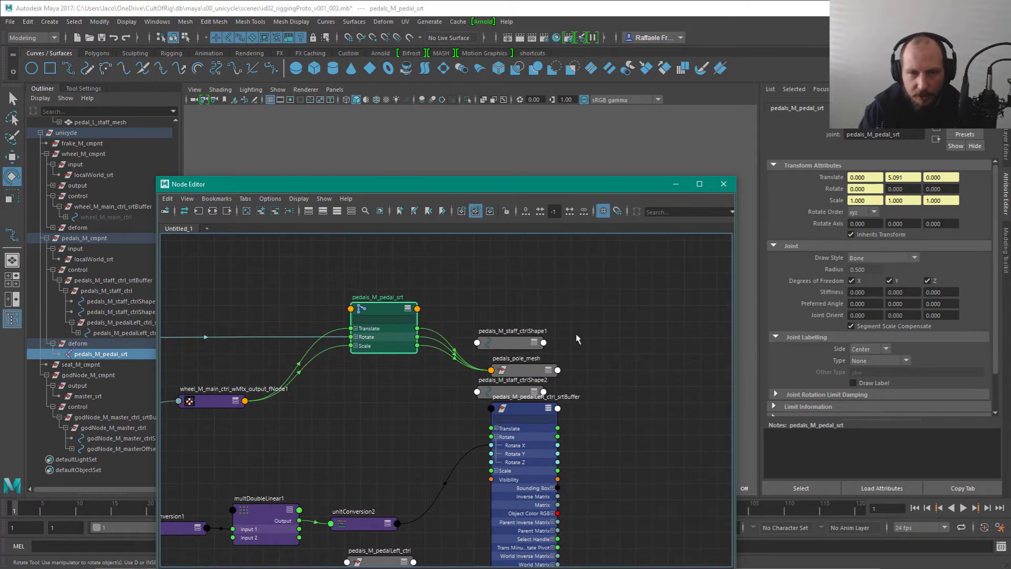
# Step: Remove the two pedals_M_staff_ctrl shape nodes from the graph and place pedals_pole_mesh beside pedals_M_pedal_srt
pyautogui.moveTo(502, 348); pyautogui.dragTo(575, 284)
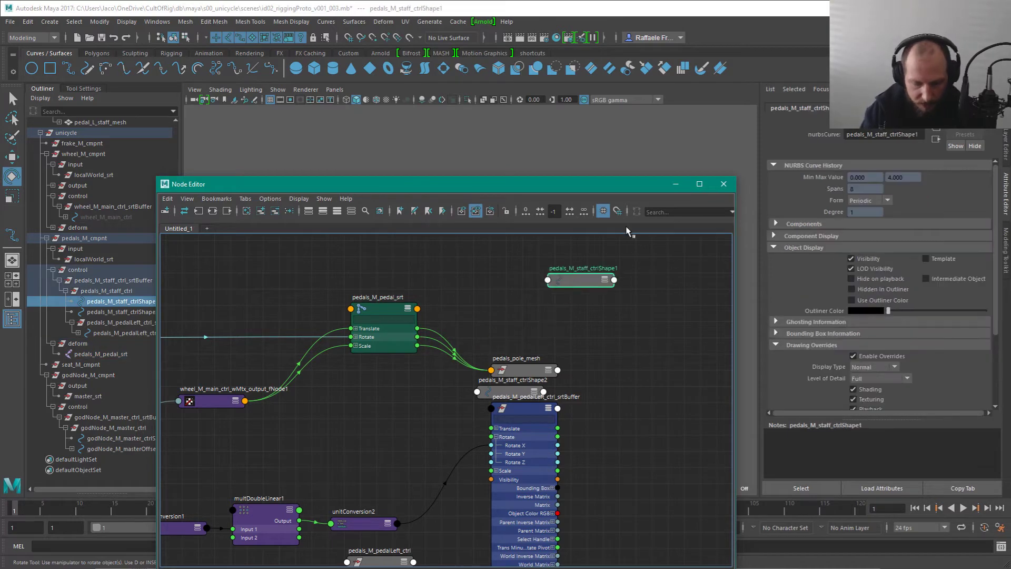
pyautogui.press('-')
pyautogui.moveTo(526, 364); pyautogui.dragTo(498, 330)
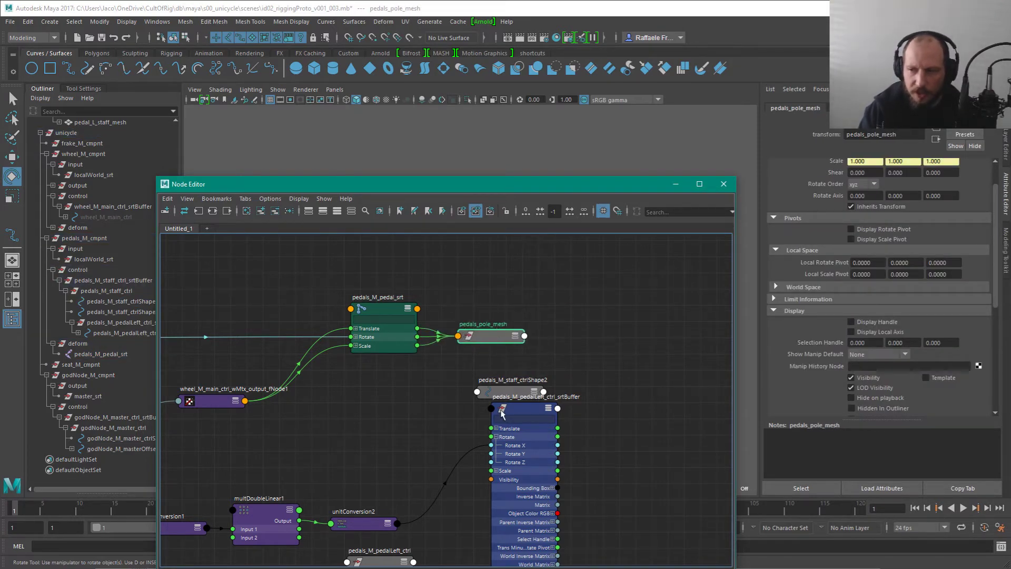
pyautogui.moveTo(505, 391); pyautogui.dragTo(572, 299)
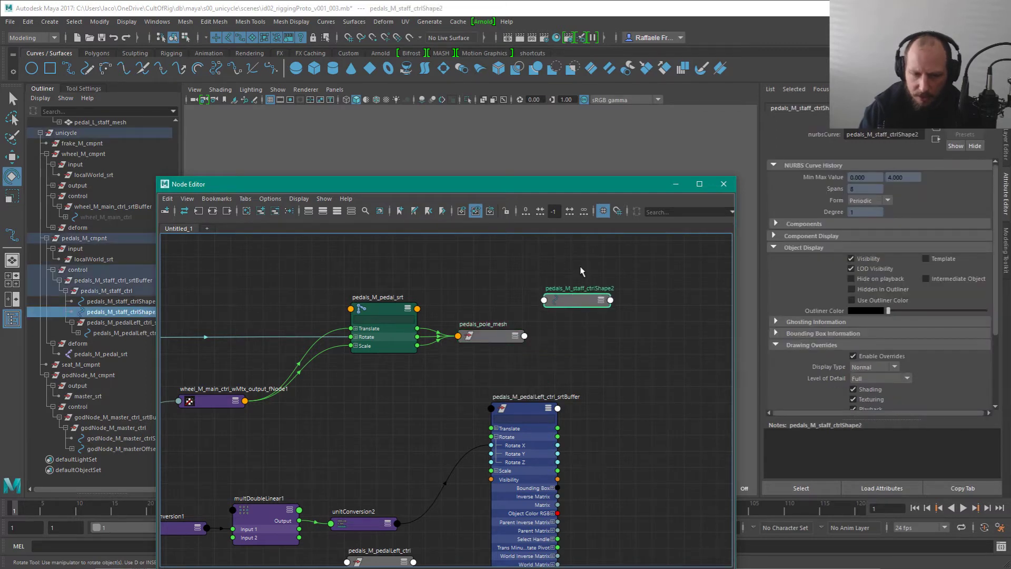
pyautogui.press('-')
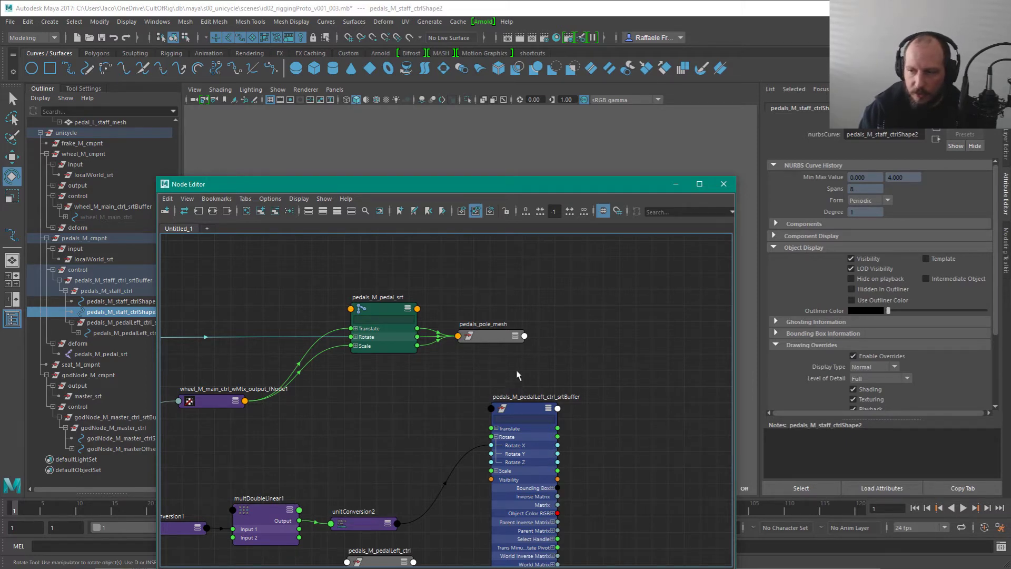
# Step: Collapse pedals_M_pedalLeft_ctrl_srtBuffer and place it just after unitConversion2, with the pedals_M_pedalLeft_ctrl node below unitConversion2
pyautogui.moveTo(516, 387); pyautogui.dragTo(545, 314, button='middle')
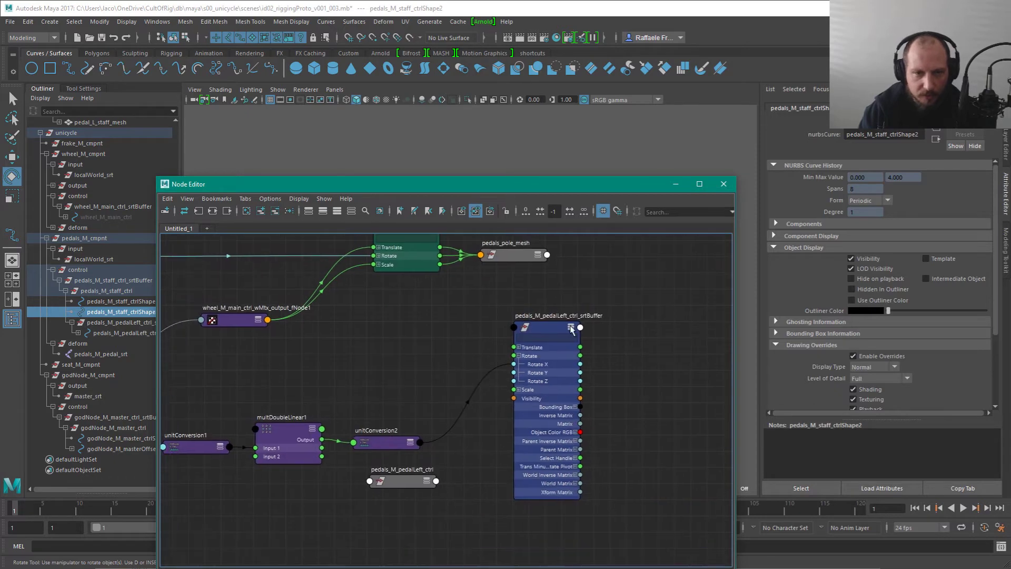
pyautogui.moveTo(406, 487); pyautogui.dragTo(305, 508)
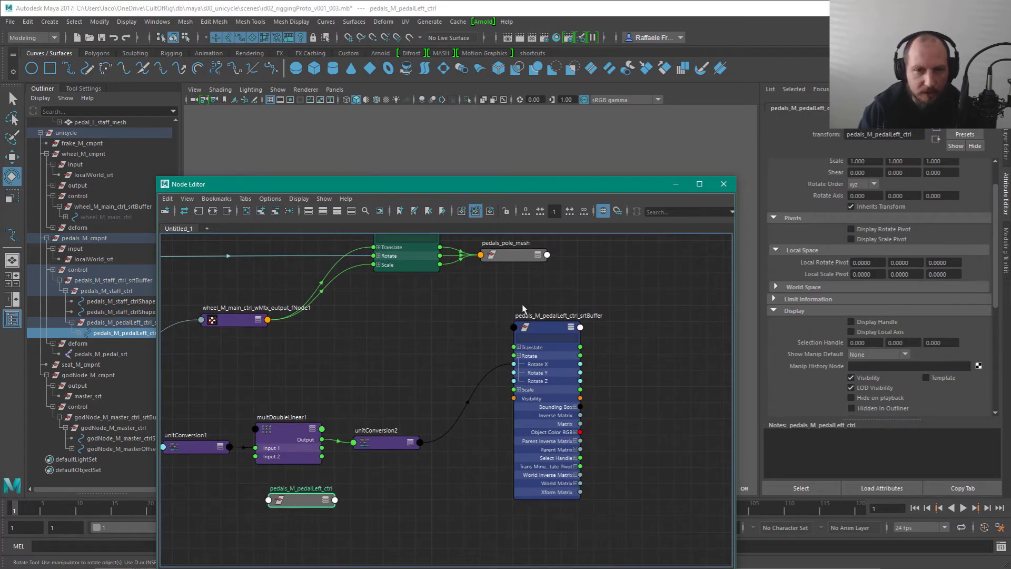
pyautogui.keyDown('shift'); pyautogui.moveTo(542, 327); pyautogui.dragTo(522, 349); pyautogui.keyUp('shift')
pyautogui.press('1')
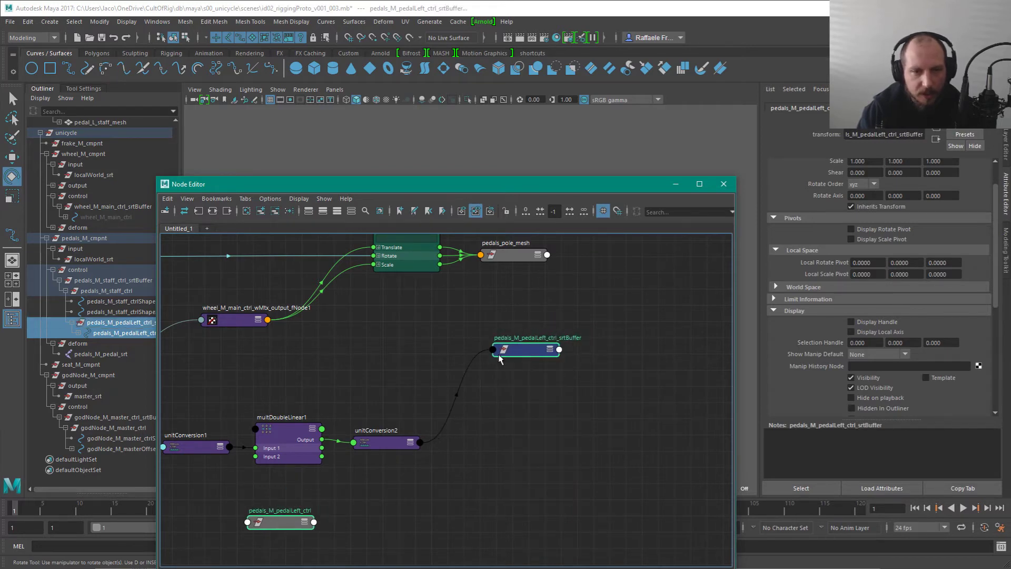
pyautogui.moveTo(532, 311); pyautogui.dragTo(483, 411)
pyautogui.moveTo(271, 523); pyautogui.dragTo(375, 485)
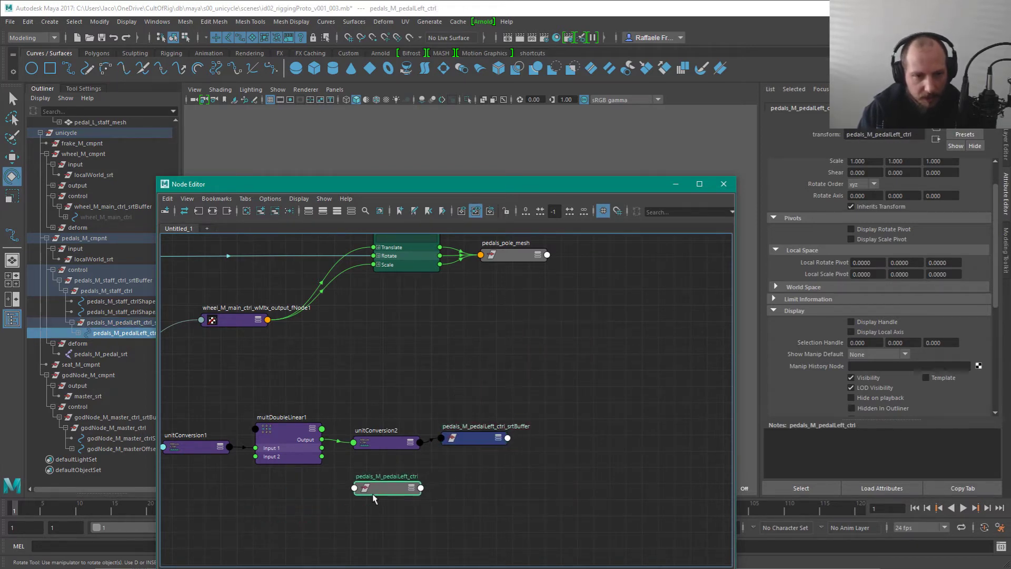
# Step: Uncover the viewport, test the pedal setup by rotating pedals_M_staff_ctrl about X, and undo the rotation
pyautogui.moveTo(409, 189); pyautogui.dragTo(730, 163)
pyautogui.keyDown('alt'); pyautogui.moveTo(361, 311); pyautogui.dragTo(335, 381); pyautogui.keyUp('alt')
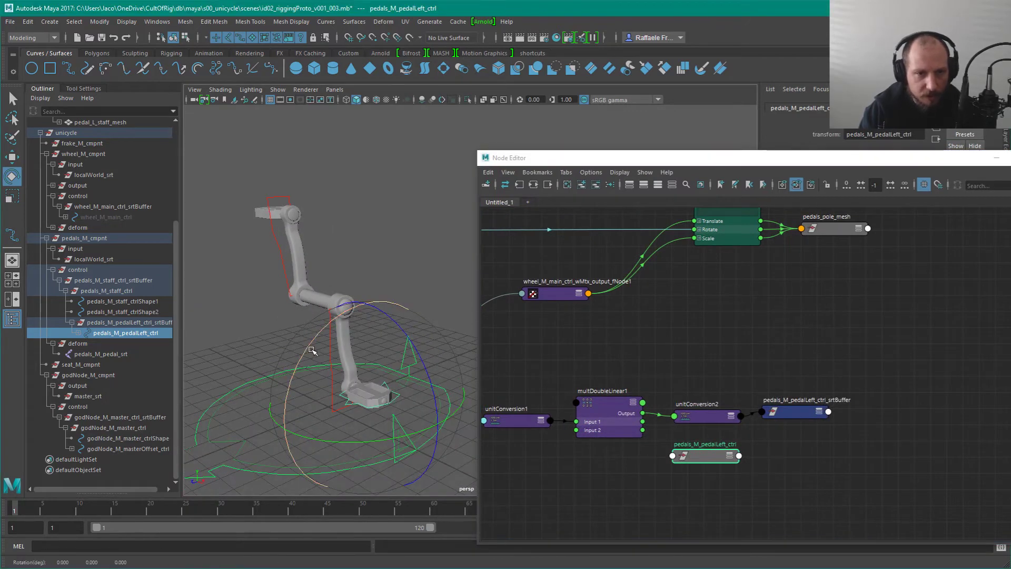
pyautogui.click(402, 219)
pyautogui.click(333, 380)
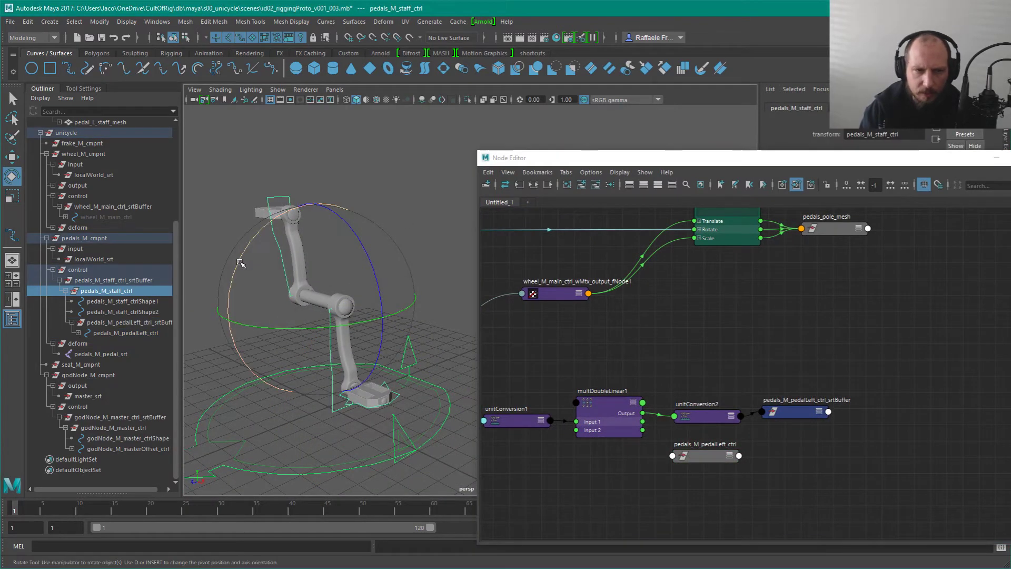
pyautogui.moveTo(254, 268); pyautogui.dragTo(258, 237)
pyautogui.hotkey('ctrl', 'z')
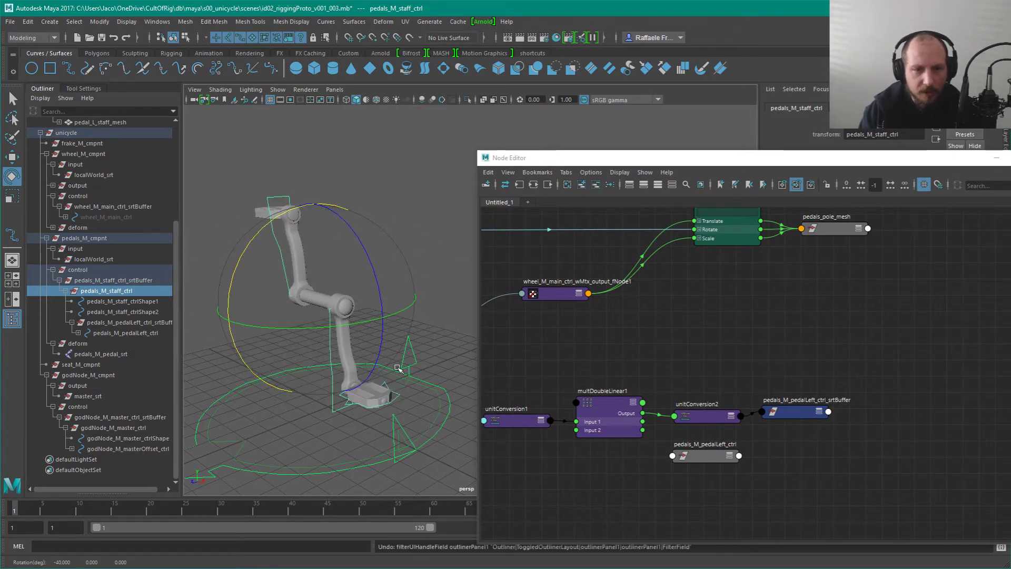
# Step: Unparent pedals_M_pedalLeft_ctrl_srtBuffer to the world and rotate pedals_M_staff_ctrl about X to test the crank without it
pyautogui.moveTo(112, 322); pyautogui.dragTo(122, 335)
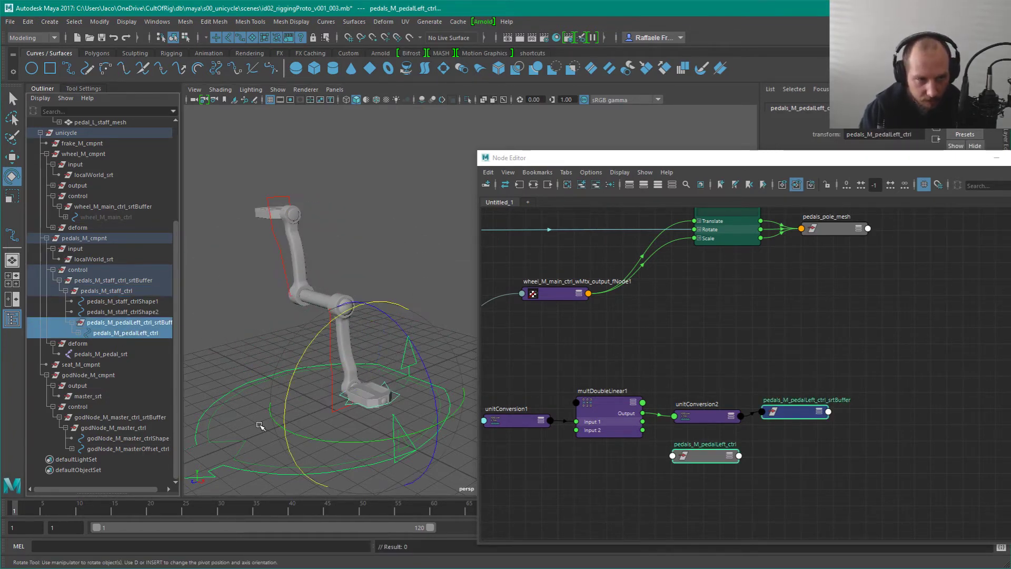
pyautogui.click(372, 249)
pyautogui.click(153, 322)
pyautogui.hotkey('shift', 'p')
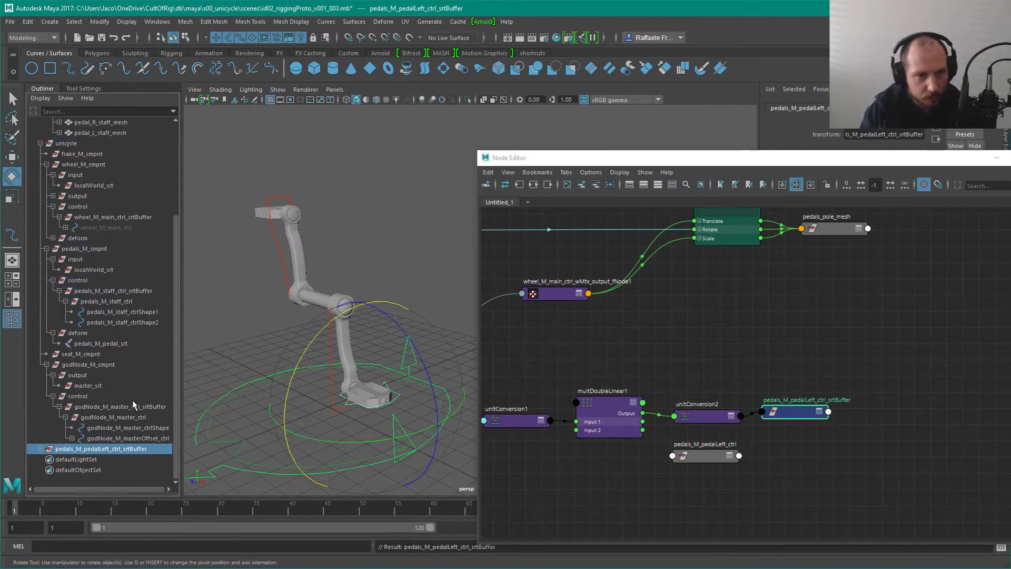
pyautogui.click(371, 238)
pyautogui.click(332, 369)
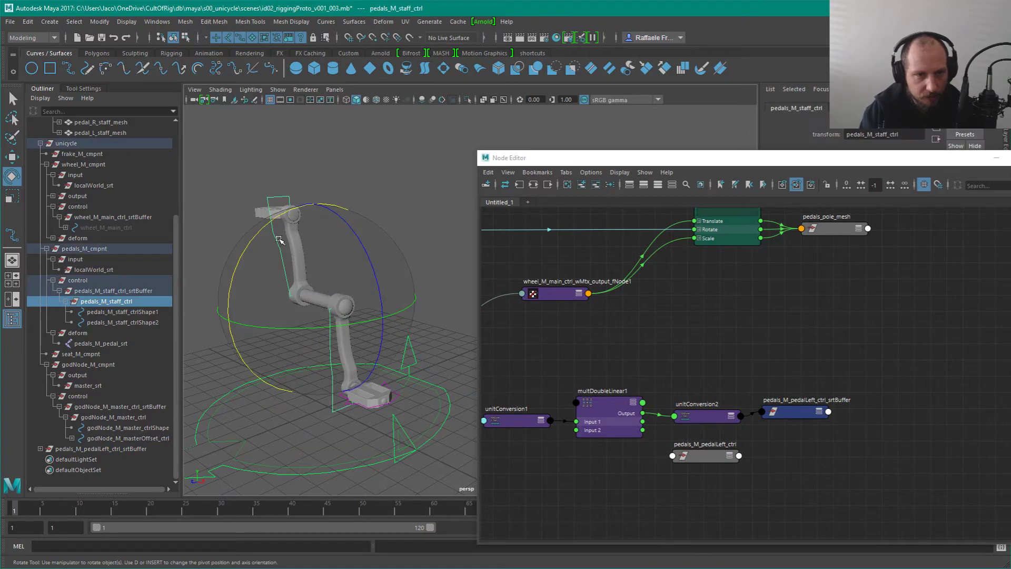
pyautogui.moveTo(279, 240); pyautogui.dragTo(308, 335)
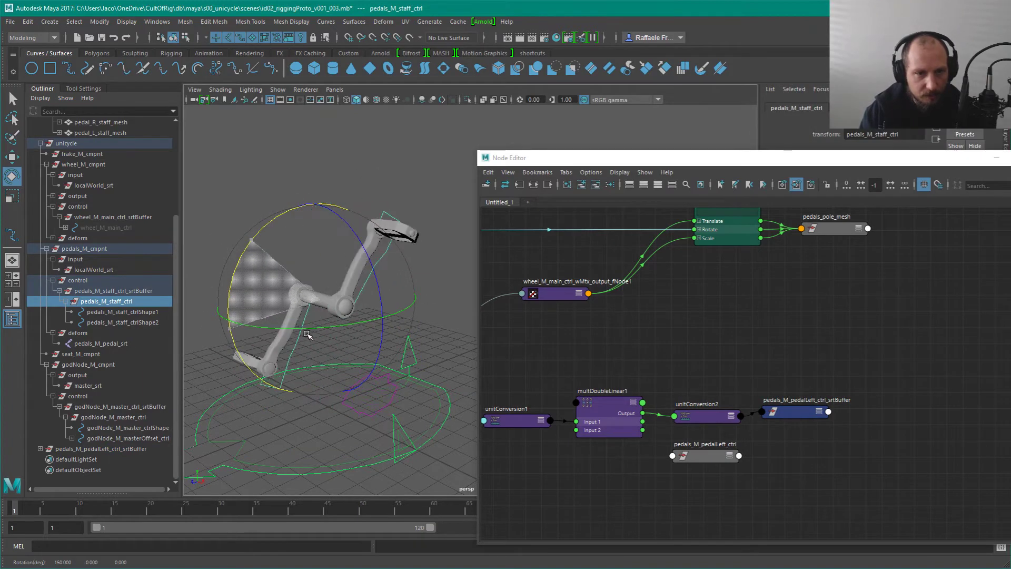
# Step: Undo the test rotation and the unparenting of pedals_M_pedalLeft_ctrl_srtBuffer, and clear the selection
pyautogui.hotkey('ctrl', 'z')
pyautogui.hotkey('ctrl', 'z')
pyautogui.hotkey('ctrl', 'z')
pyautogui.hotkey('ctrl', 'z')
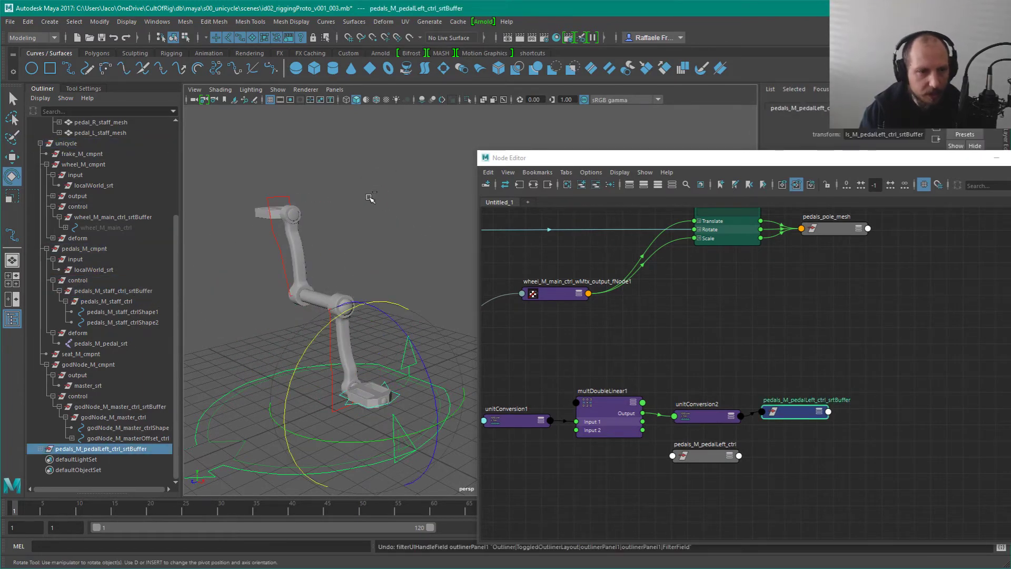
pyautogui.hotkey('ctrl', 'z')
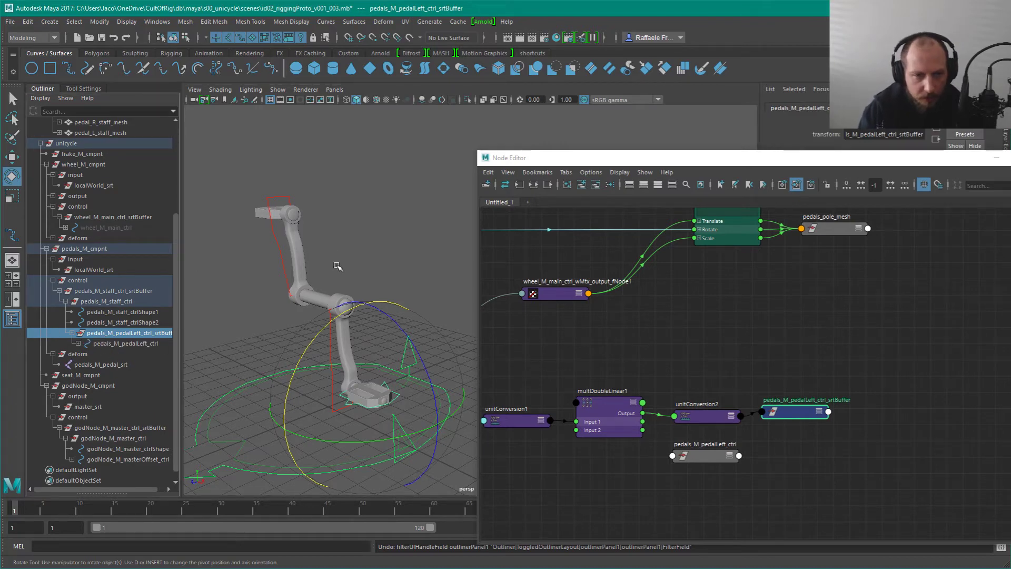
pyautogui.click(399, 301)
pyautogui.click(422, 383)
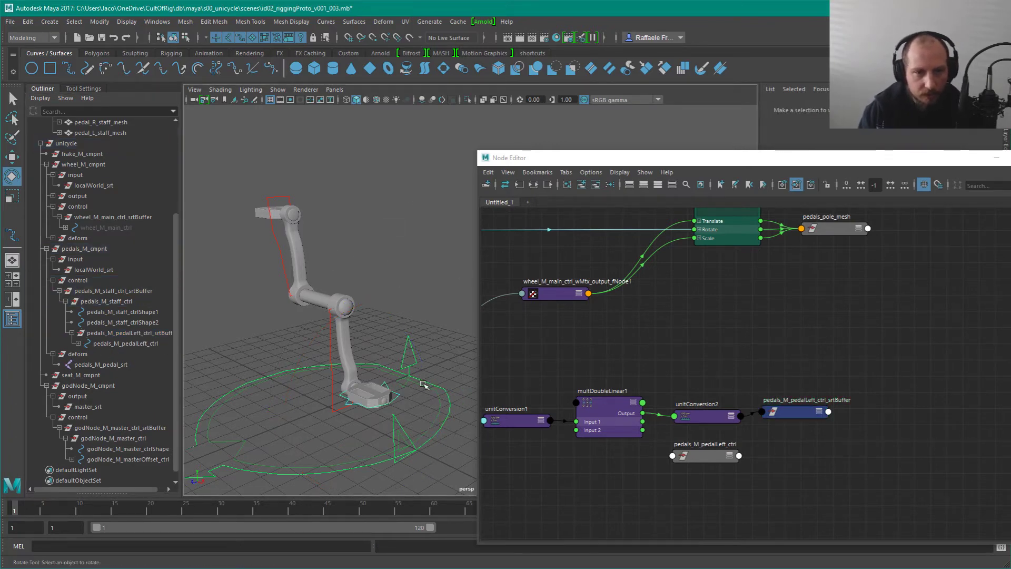
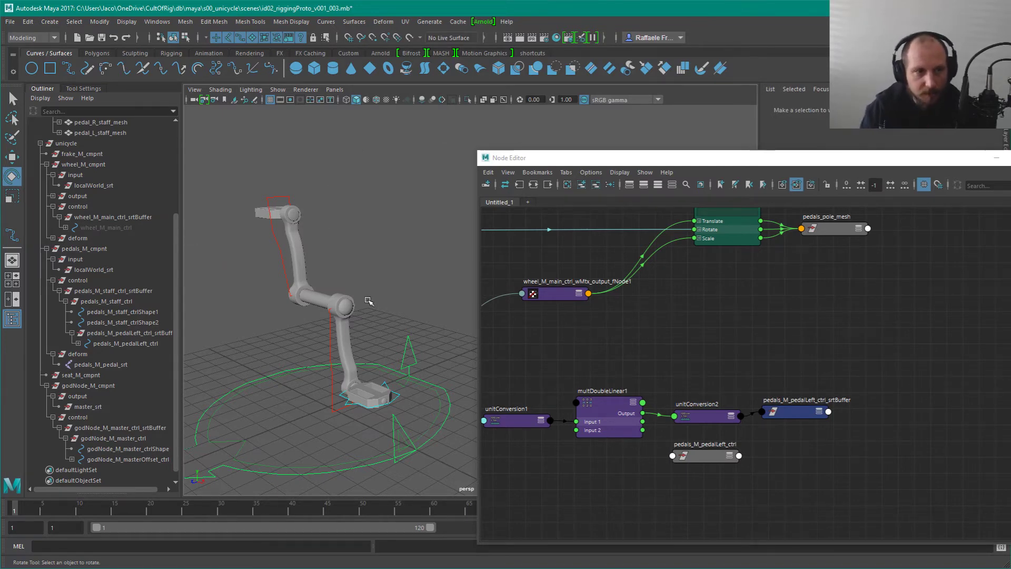
# Step: Move the pedals_M_pedalLeft_ctrl node directly below the pedals_M_pedalLeft_ctrl_srtBuffer node in the graph
pyautogui.scroll(4, 151, 232)
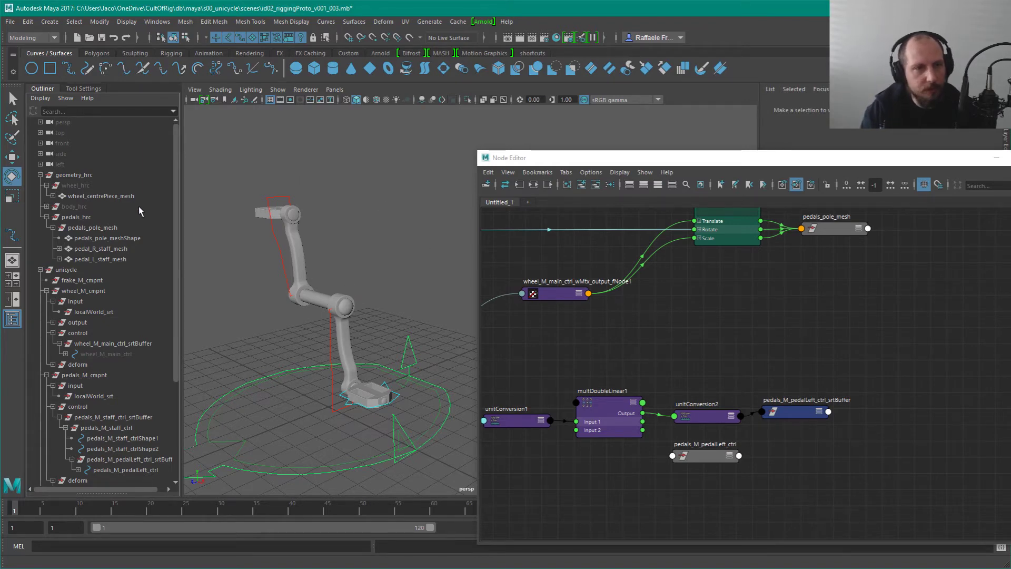
pyautogui.click(706, 456)
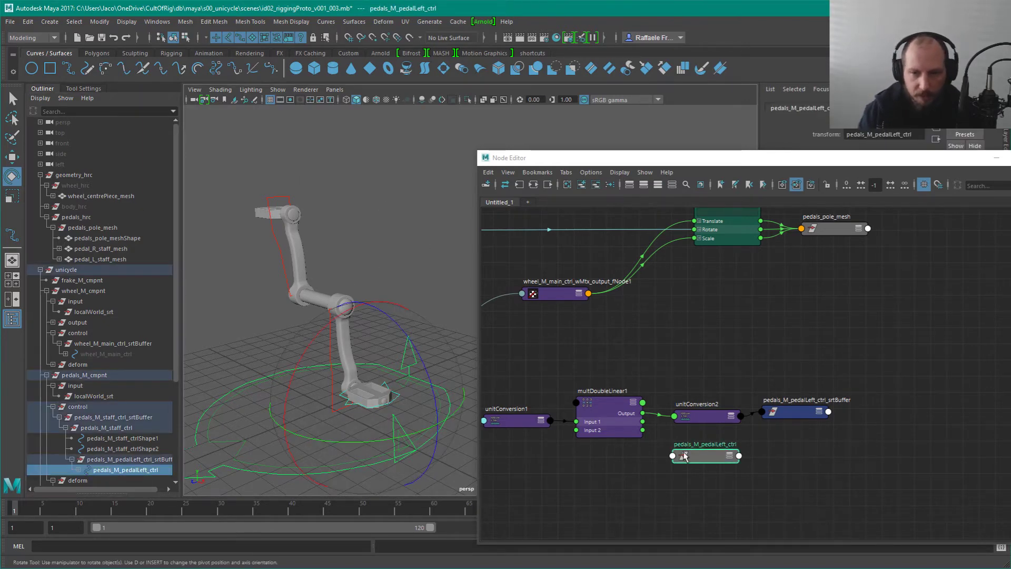
pyautogui.moveTo(708, 461); pyautogui.dragTo(816, 457)
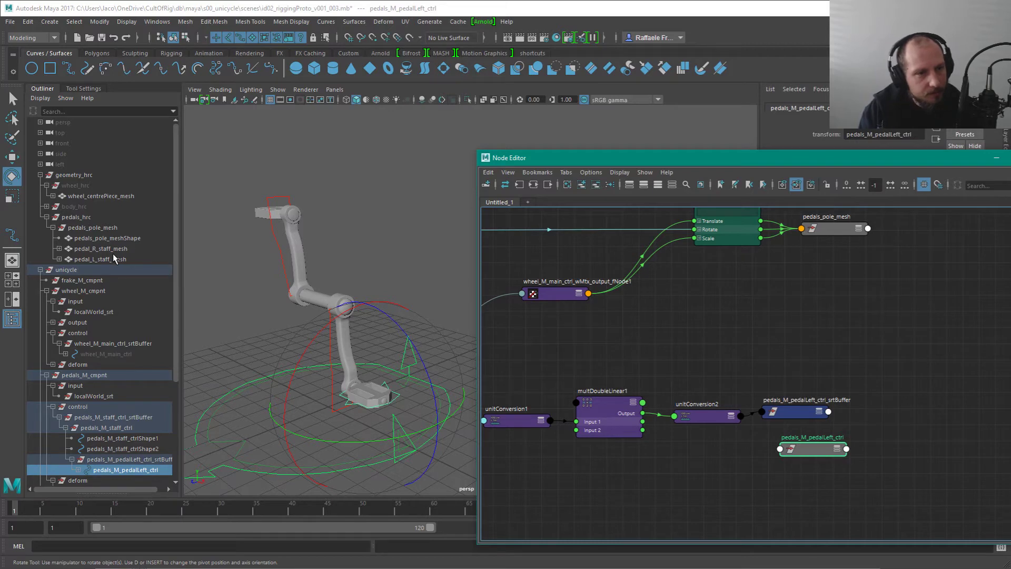
# Step: Expand the pedals_pole_mesh hierarchy down to pedal_L_footRest_mesh, select that mesh, and hide shape nodes in the Outliner
pyautogui.click(105, 249)
pyautogui.click(59, 260)
pyautogui.click(59, 249)
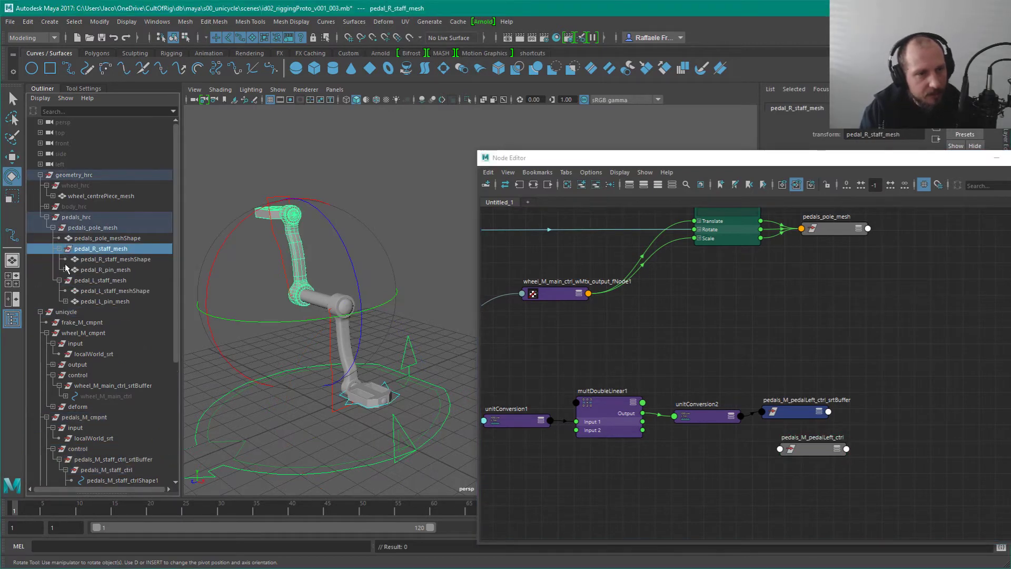
pyautogui.click(99, 281)
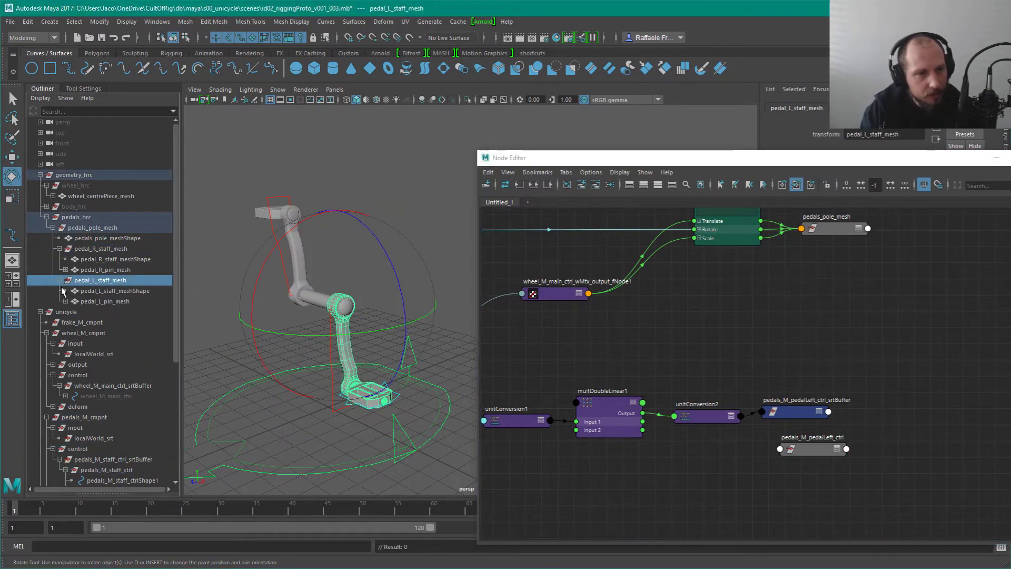
pyautogui.click(66, 301)
pyautogui.click(124, 303)
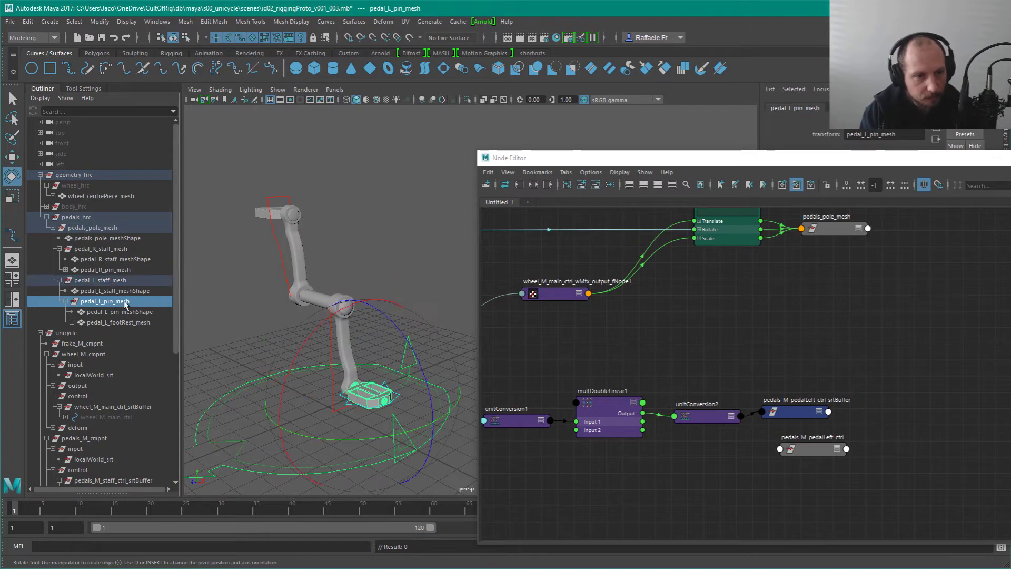
pyautogui.click(115, 313)
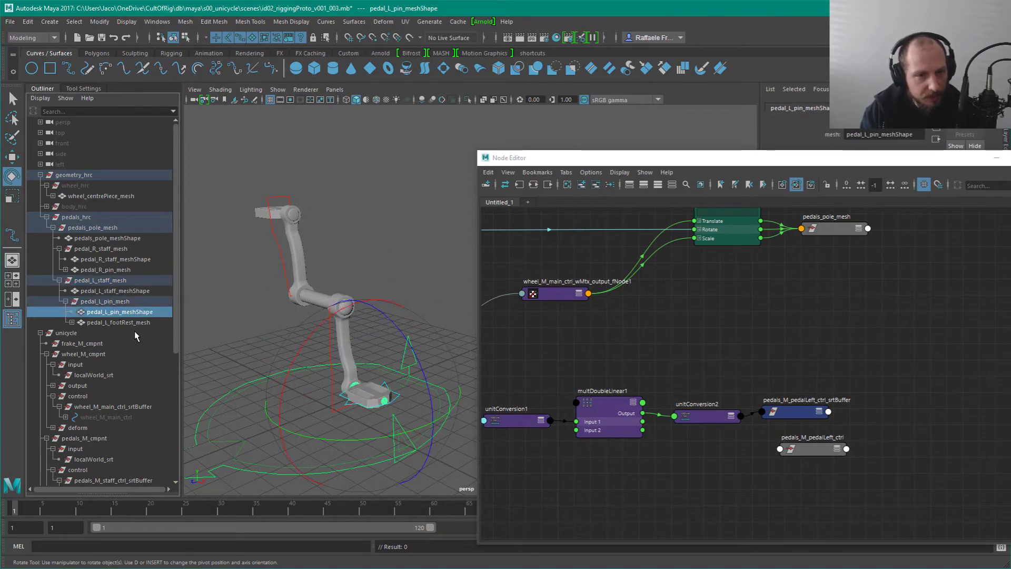
pyautogui.click(116, 322)
pyautogui.click(72, 322)
pyautogui.click(40, 98)
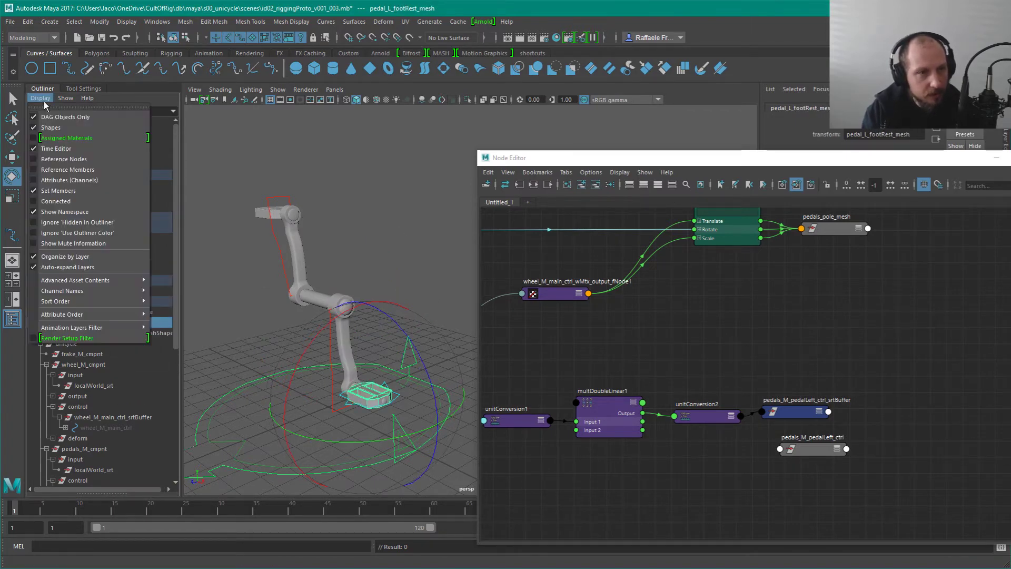
pyautogui.click(48, 128)
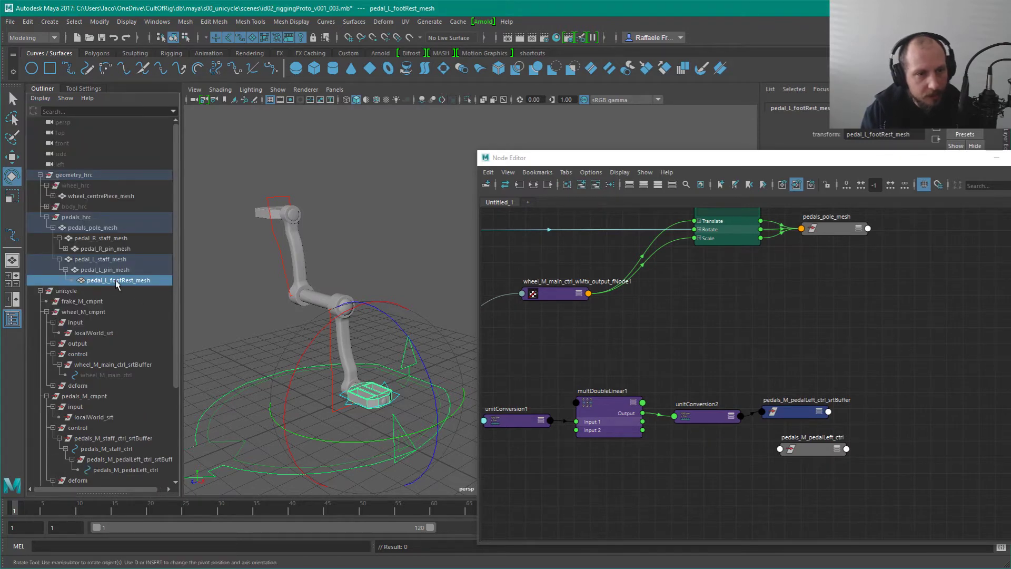
# Step: Add pedal_L_footRest_mesh to the node graph beside pedals_M_pedalLeft_ctrl and remove its shape node from the graph
pyautogui.moveTo(121, 281); pyautogui.dragTo(864, 443, button='middle')
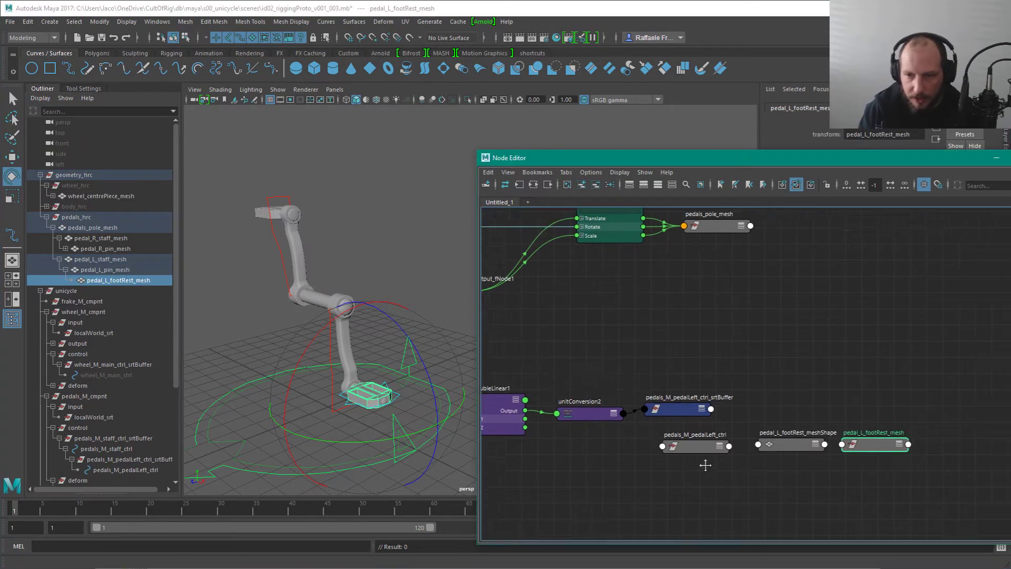
pyautogui.moveTo(725, 404); pyautogui.dragTo(725, 409)
pyautogui.press('-')
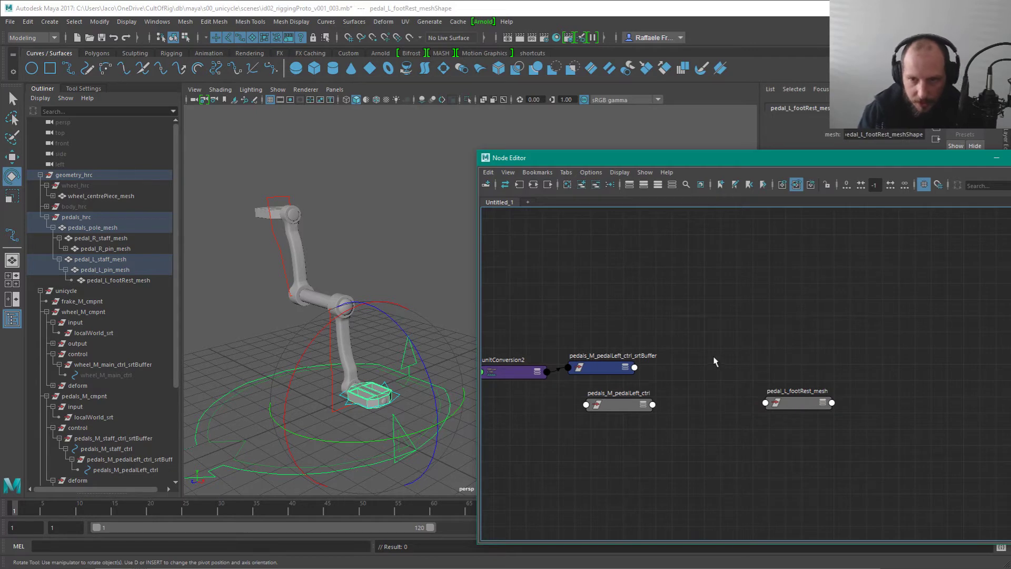
pyautogui.moveTo(796, 403); pyautogui.dragTo(729, 402)
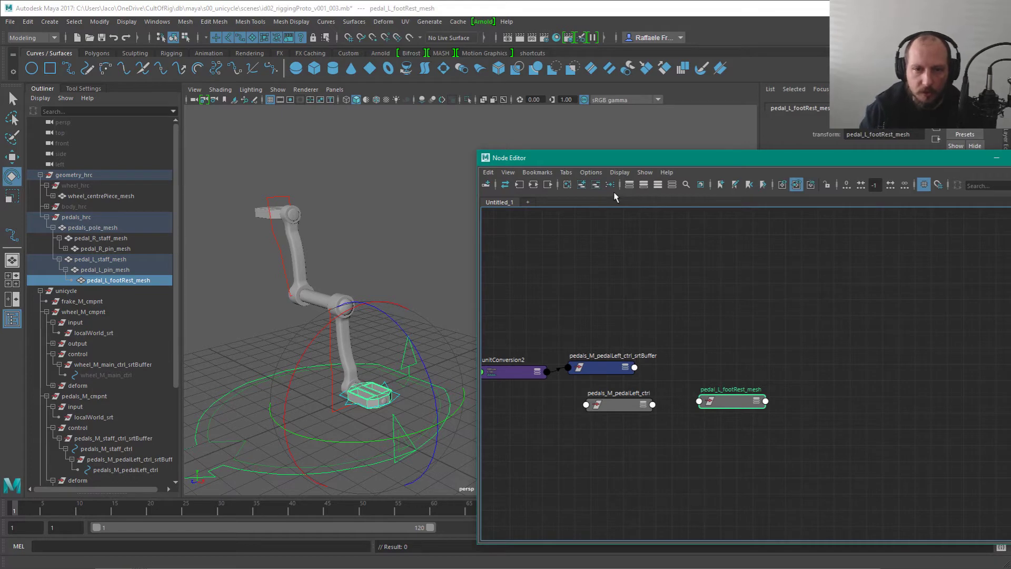
# Step: Show the full attribute lists on the pedal_L_footRest_mesh and pedals_M_pedalLeft_ctrl nodes
pyautogui.scroll(3, 659, 316)
pyautogui.press('3')
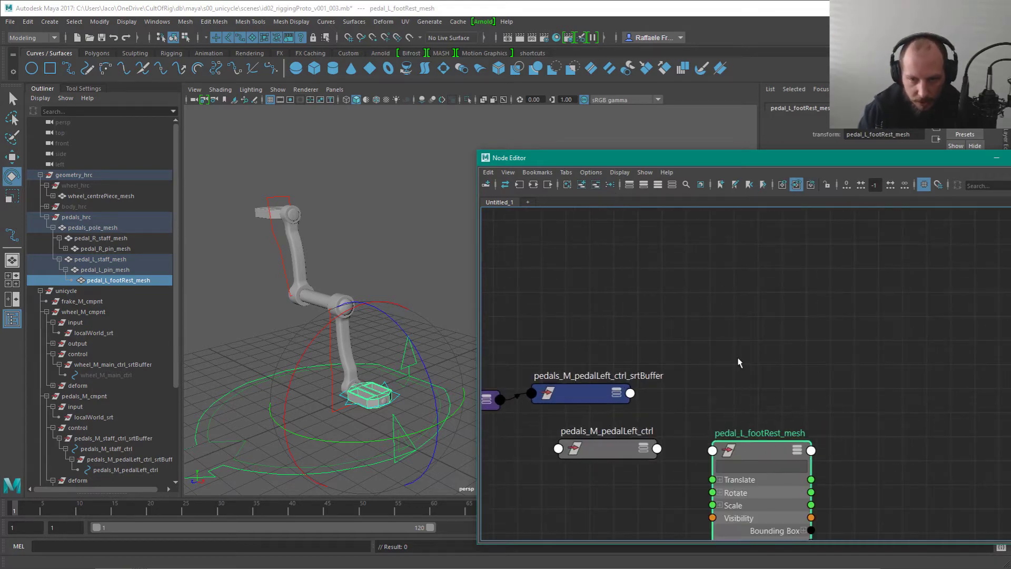
pyautogui.click(629, 371)
pyautogui.press('3')
pyautogui.keyDown('alt'); pyautogui.moveTo(724, 355); pyautogui.dragTo(721, 301, button='middle'); pyautogui.keyUp('alt')
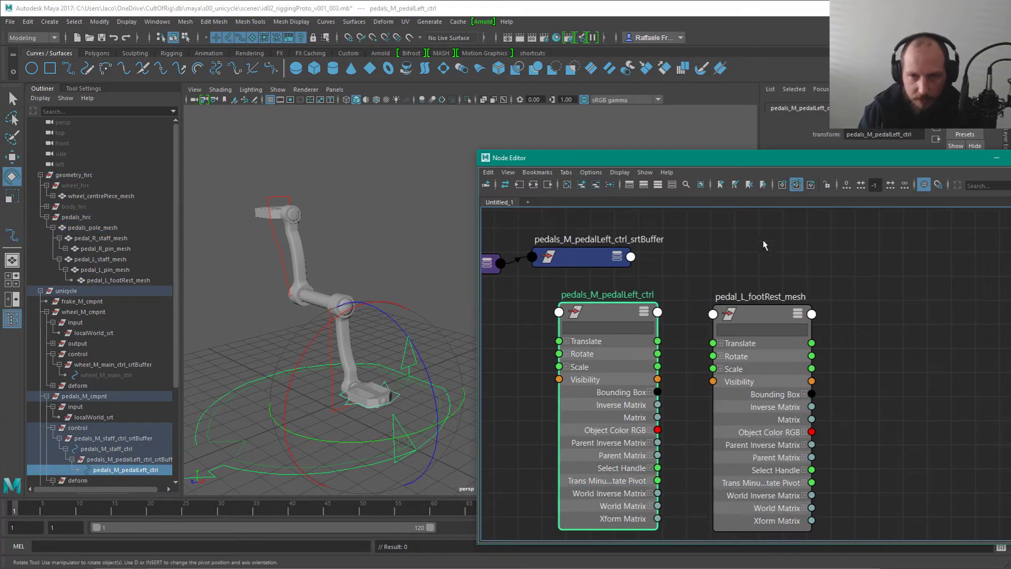
# Step: Uncover the Attribute Editor and examine the transform values of pedal_L_footRest_mesh
pyautogui.click(763, 314)
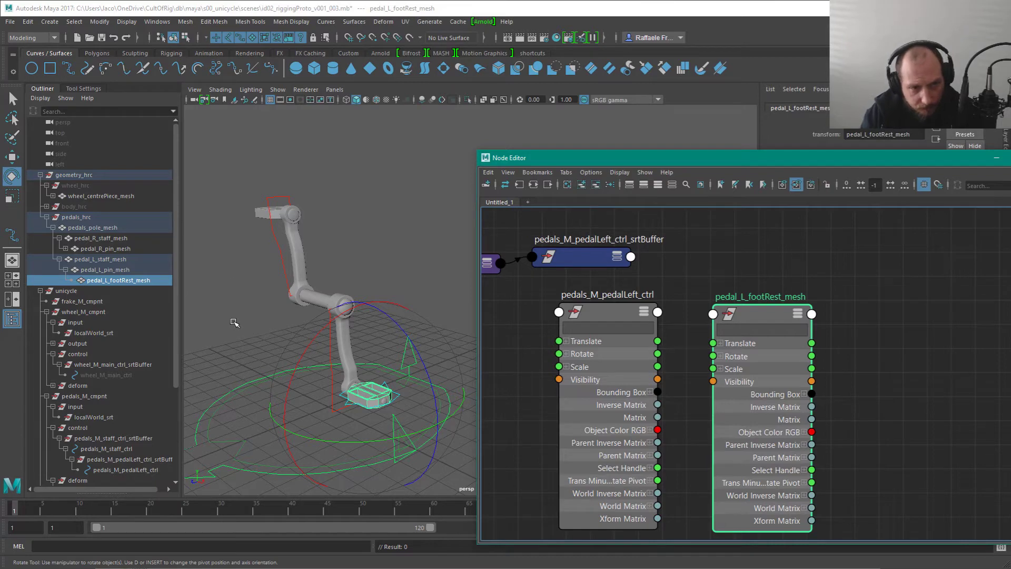
pyautogui.moveTo(773, 167); pyautogui.dragTo(667, 307)
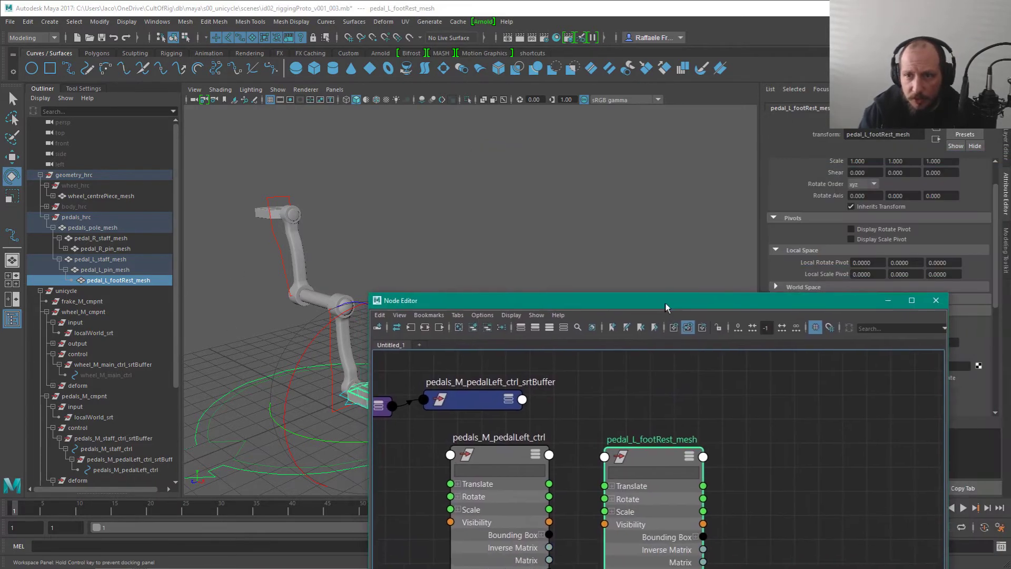
pyautogui.scroll(2, 917, 222)
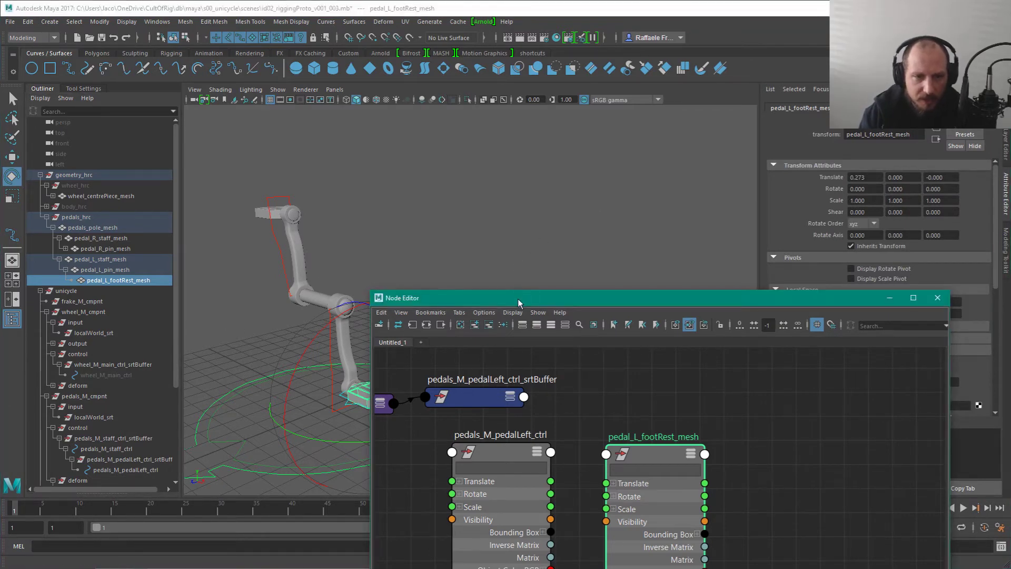
pyautogui.moveTo(519, 302); pyautogui.dragTo(602, 217)
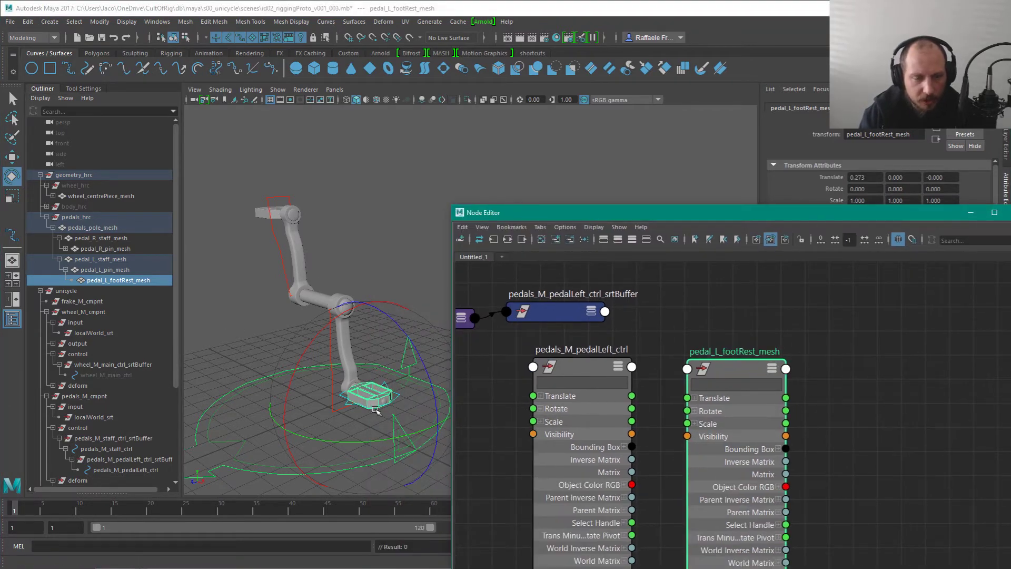
# Step: Compare the transform values of pedals_M_pedalLeft_ctrl with those of pedal_L_footRest_mesh
pyautogui.click(399, 389)
pyautogui.click(385, 257)
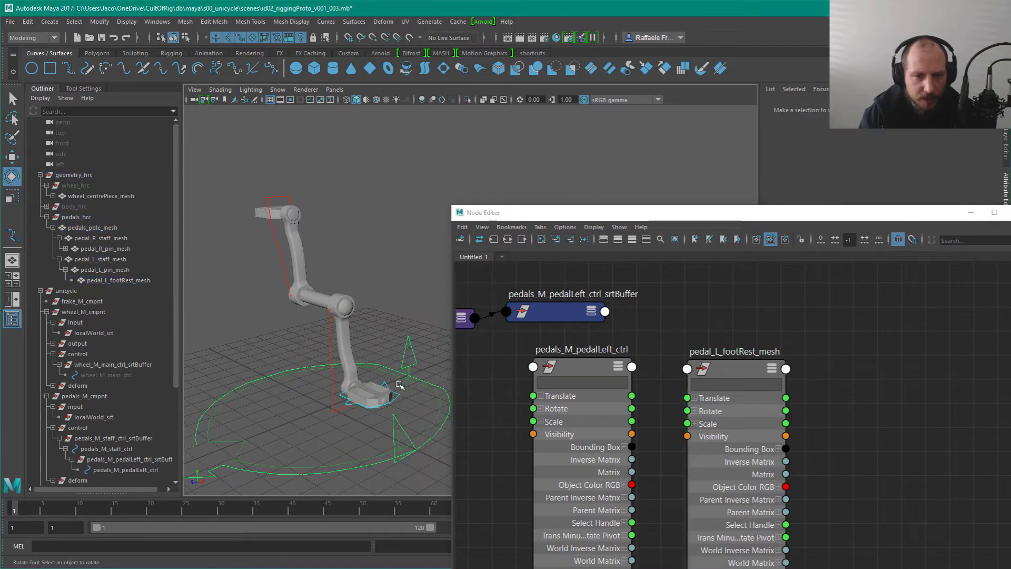
pyautogui.click(398, 391)
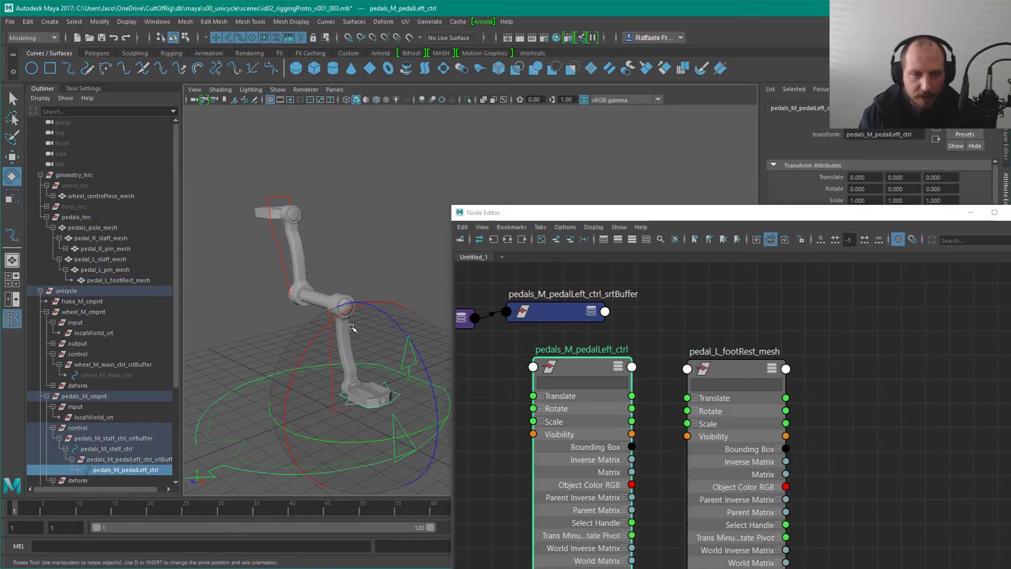
pyautogui.click(388, 228)
pyautogui.click(398, 395)
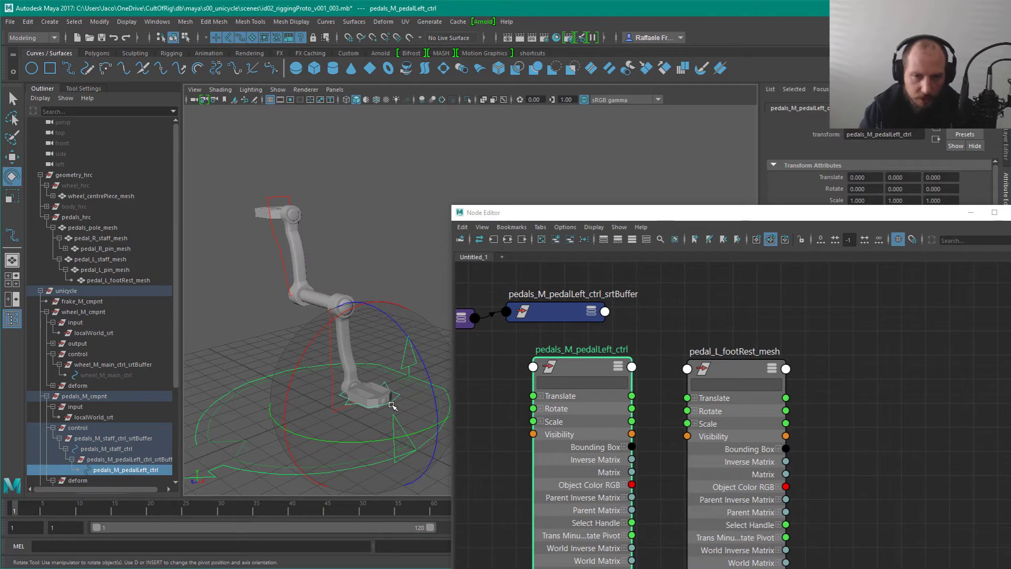
pyautogui.click(714, 364)
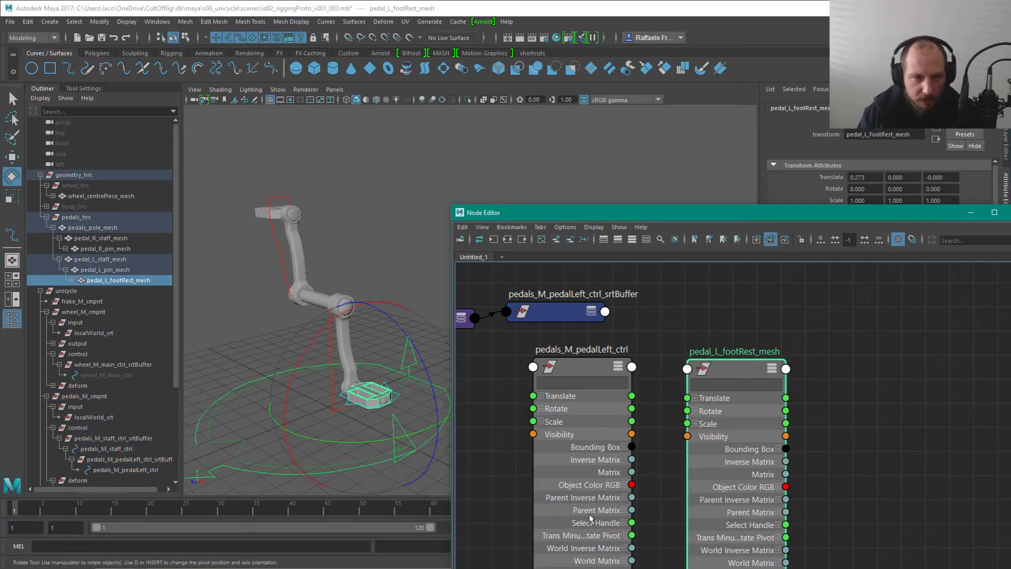
# Step: Move the pedal_L_footRest_mesh node farther away from the pedals_M_pedalLeft_ctrl node and check both objects' transforms again
pyautogui.moveTo(747, 367); pyautogui.dragTo(869, 367)
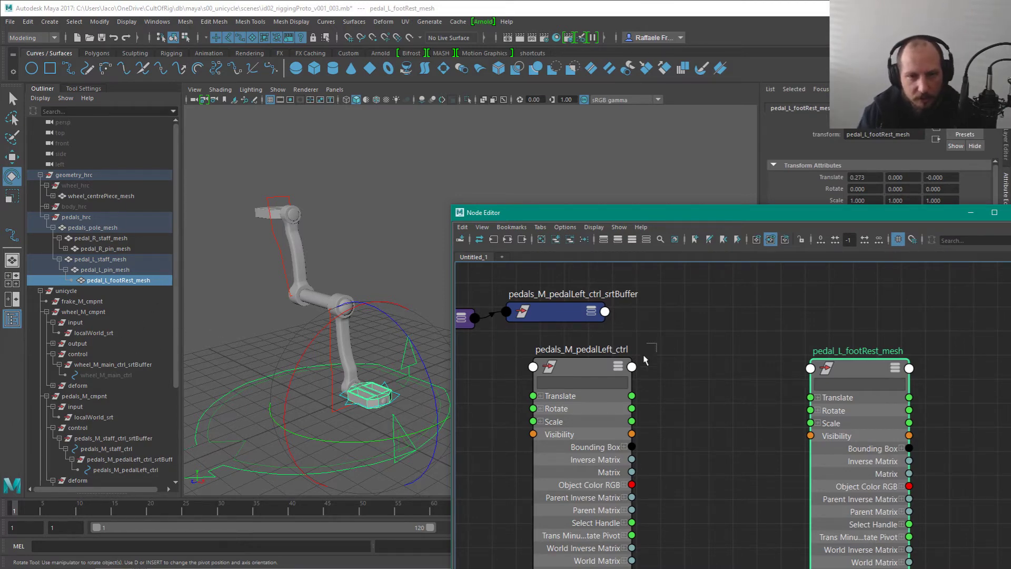
pyautogui.click(562, 497)
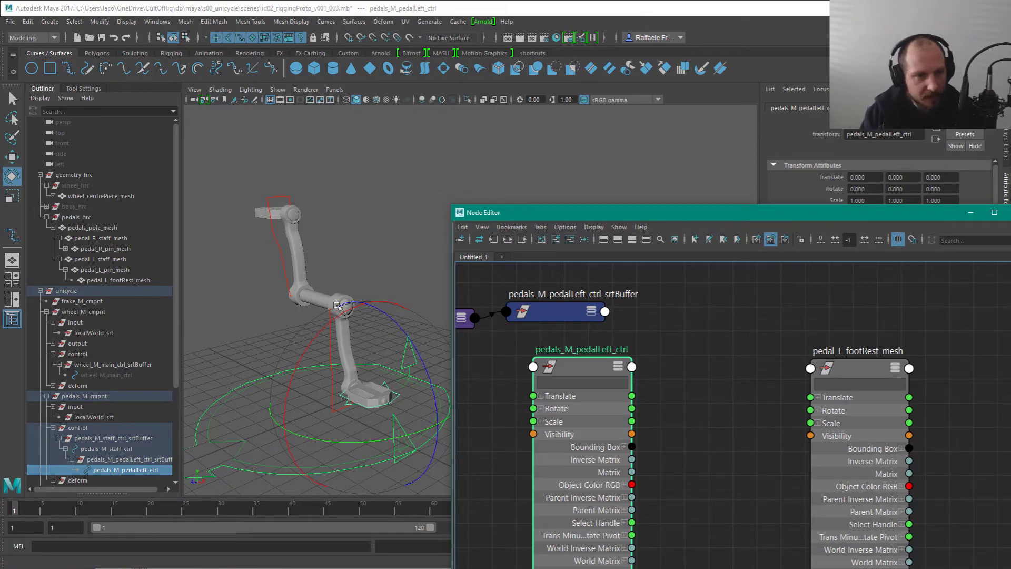
pyautogui.keyDown('alt'); pyautogui.moveTo(368, 306); pyautogui.dragTo(308, 362); pyautogui.keyUp('alt')
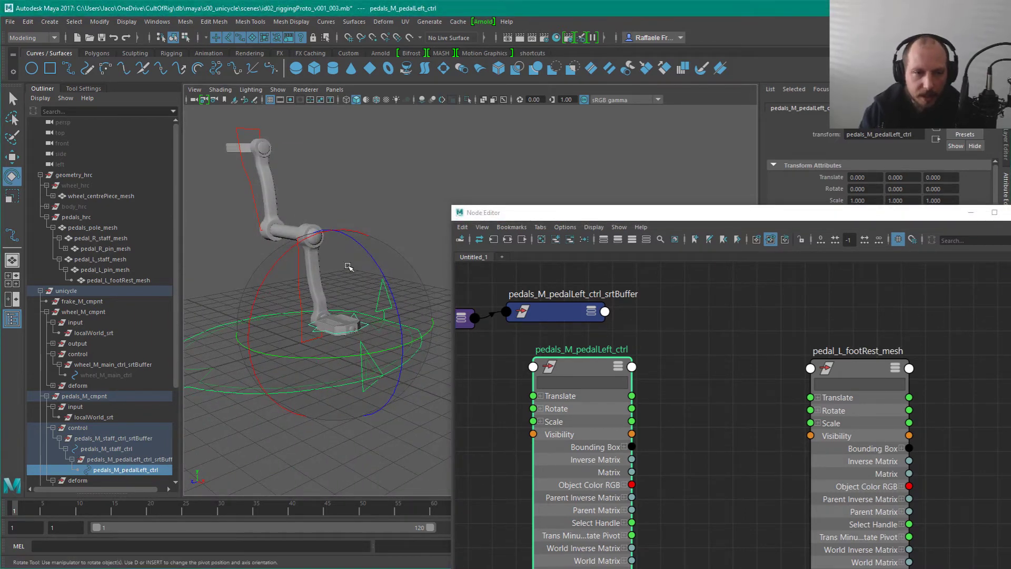
pyautogui.click(585, 418)
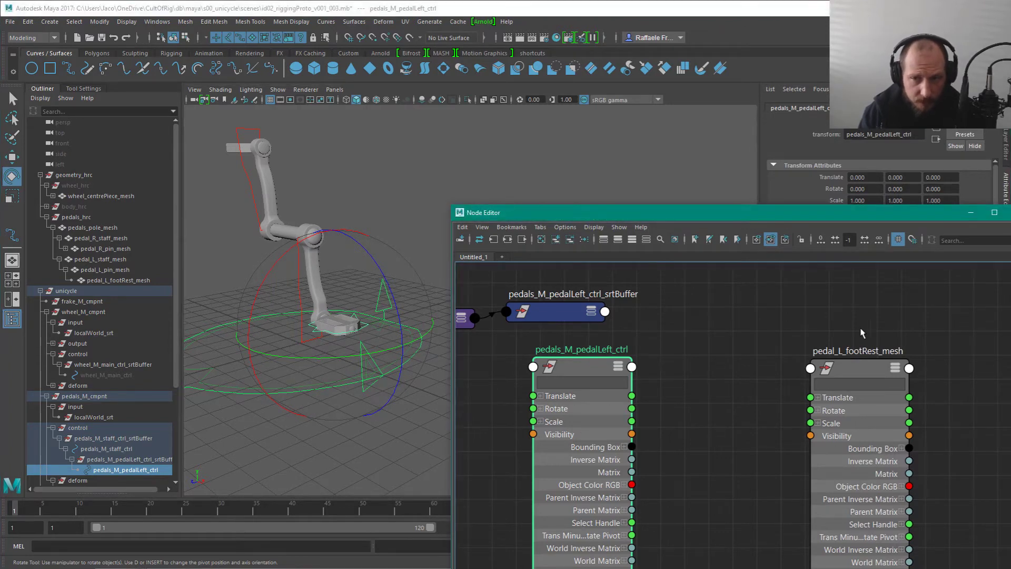
pyautogui.click(864, 364)
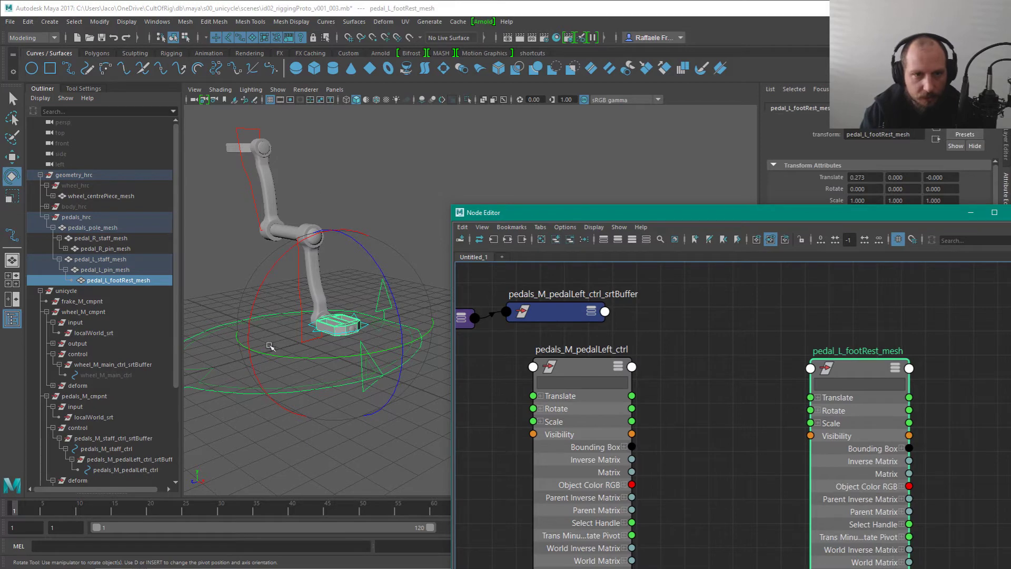
pyautogui.click(616, 380)
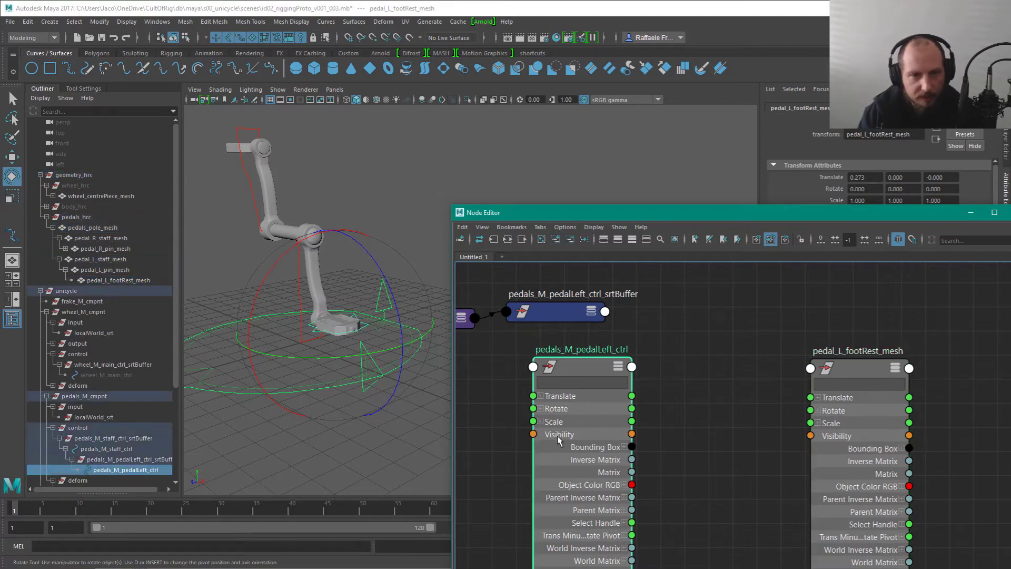
# Step: Expand Rotate on both nodes and try connecting pedals_M_pedalLeft_ctrl's Rotate X directly to pedal_L_footRest_mesh's Rotate X
pyautogui.click(542, 410)
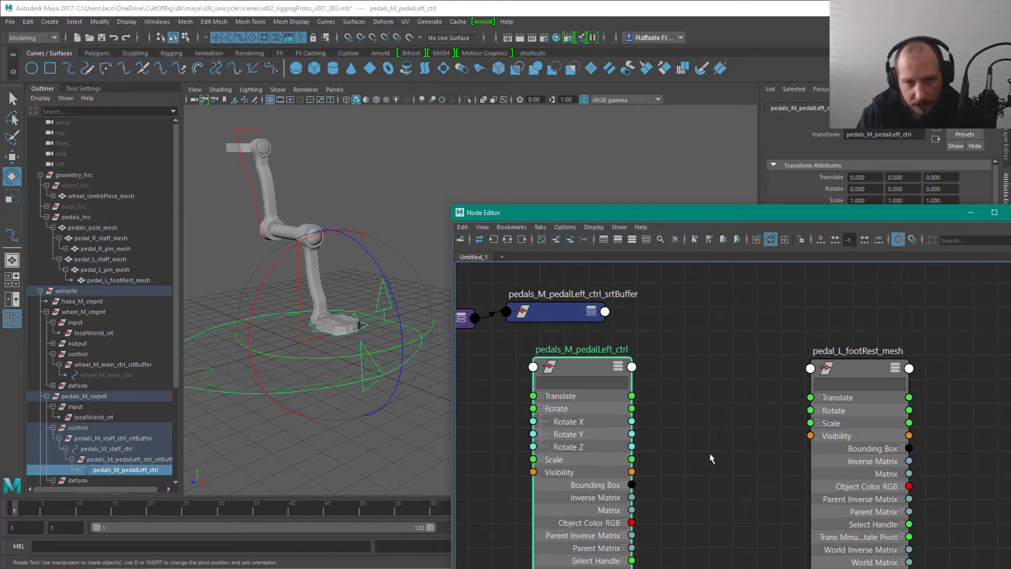
pyautogui.click(638, 439)
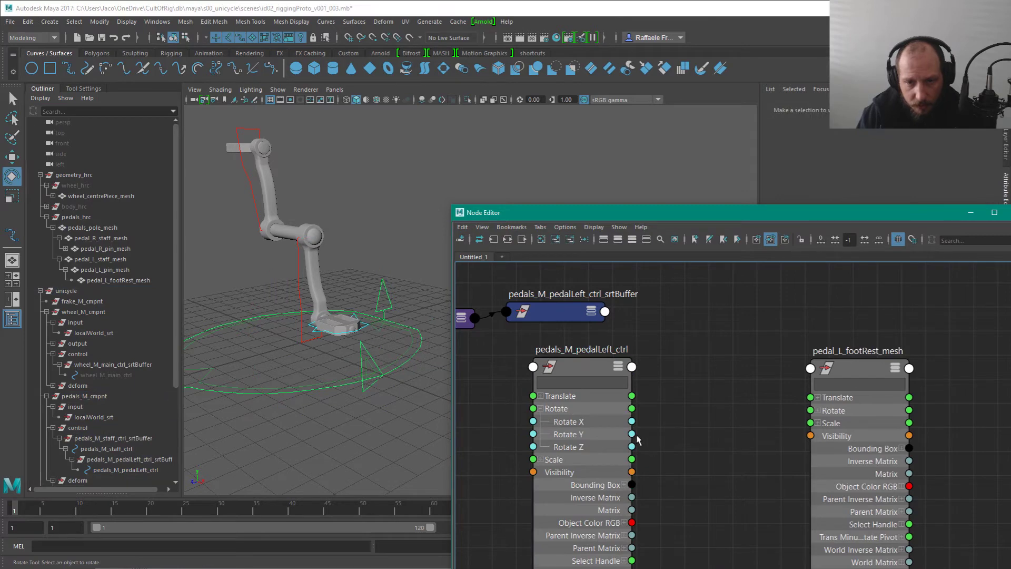
pyautogui.click(817, 412)
pyautogui.moveTo(632, 422); pyautogui.dragTo(811, 423)
# Step: Rotate pedals_M_staff_ctrl in the viewport to test how the left foot rest behaves with the direct connection
pyautogui.keyDown('alt'); pyautogui.moveTo(388, 268); pyautogui.dragTo(399, 302, button='middle'); pyautogui.keyUp('alt')
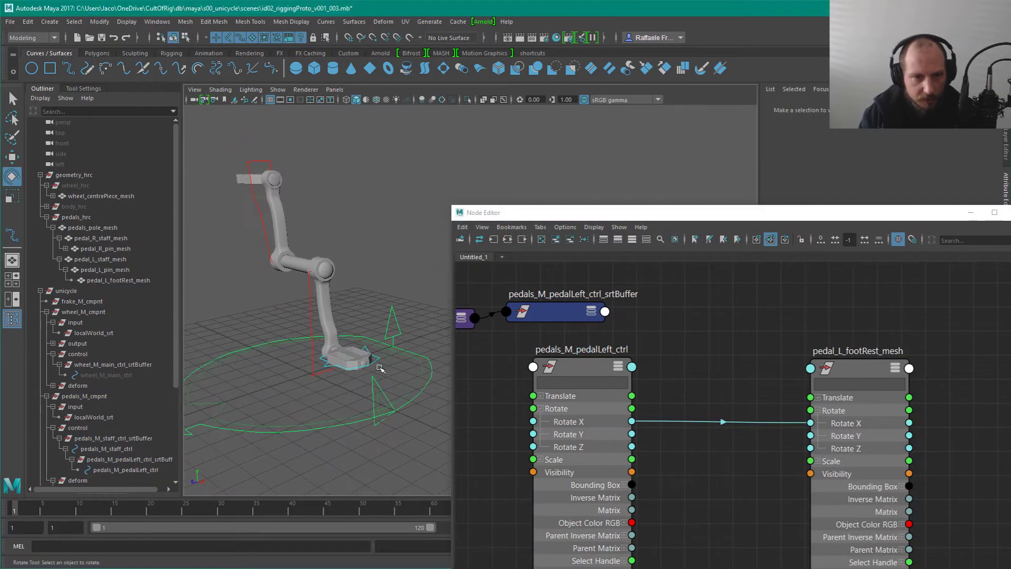
pyautogui.click(307, 319)
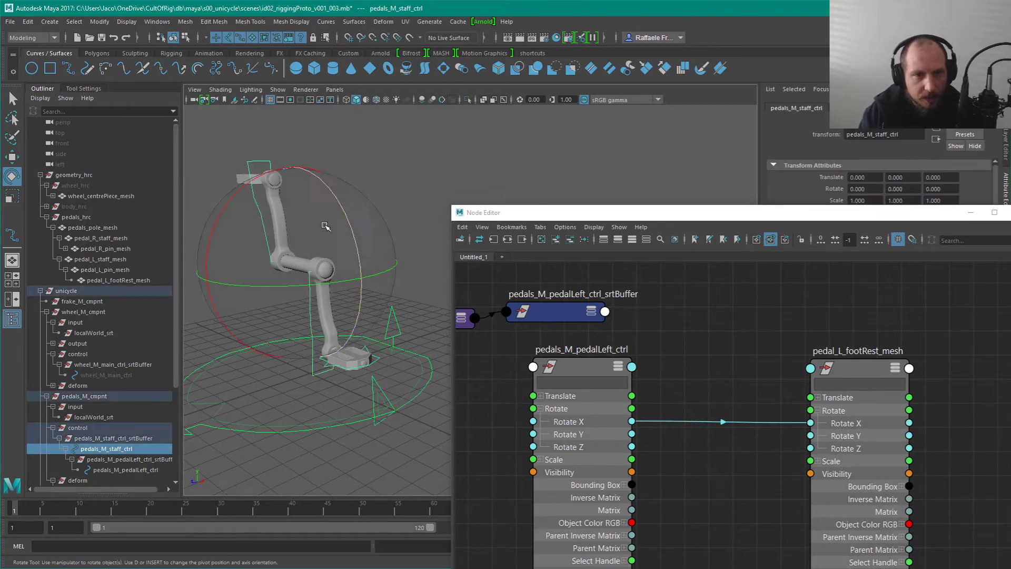
pyautogui.moveTo(339, 219); pyautogui.dragTo(255, 291)
# Step: Undo the test rotation and delete the Rotate X connection between pedals_M_pedalLeft_ctrl and pedal_L_footRest_mesh
pyautogui.hotkey('ctrl', 'z')
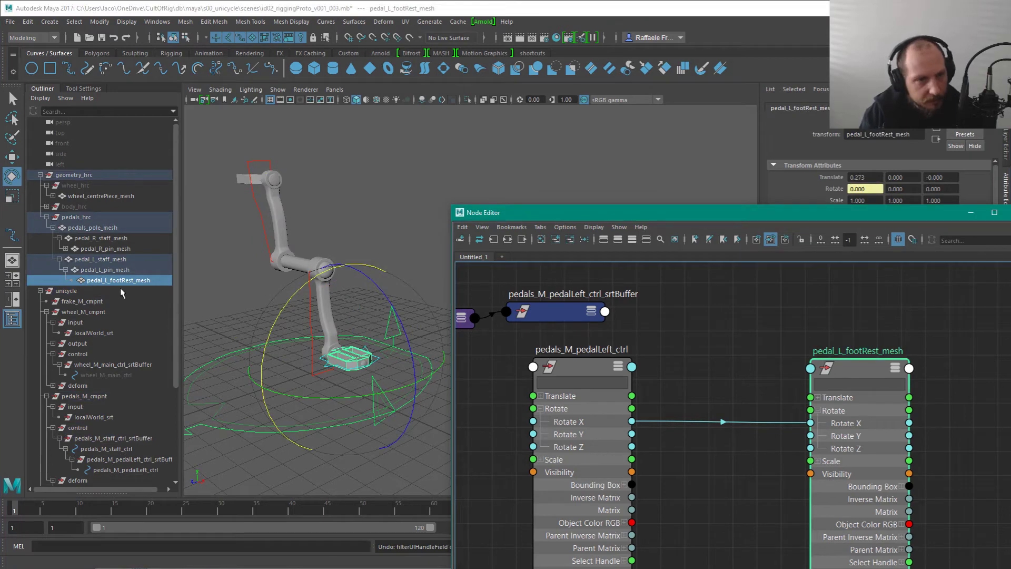
pyautogui.moveTo(830, 217); pyautogui.dragTo(803, 236)
pyautogui.press('Delete')
# Step: Check the transforms of pedals_M_pedalLeft_ctrl and its srtBuffer, and duplicate the multDoubleLinear1 node
pyautogui.click(595, 402)
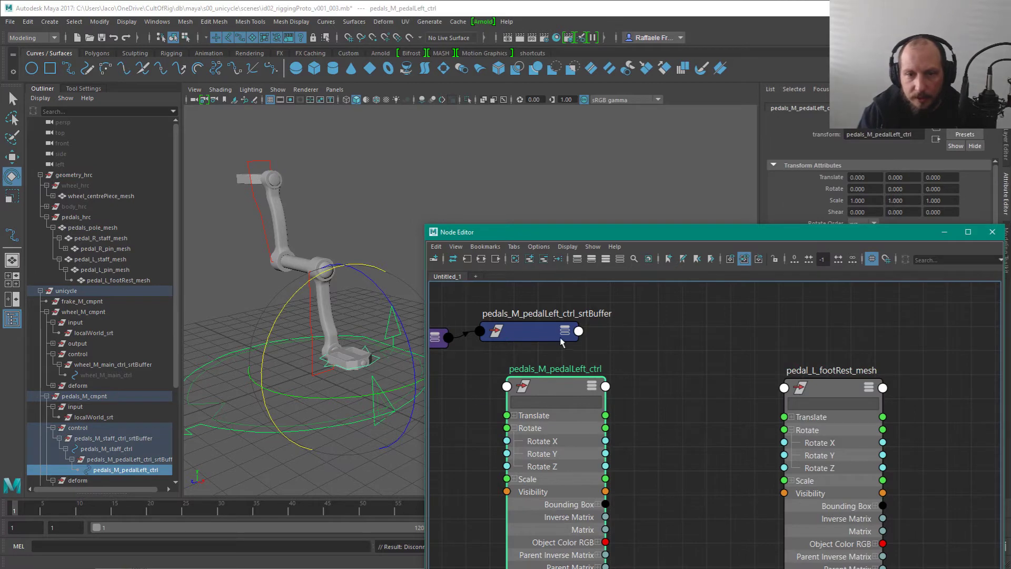
pyautogui.click(562, 337)
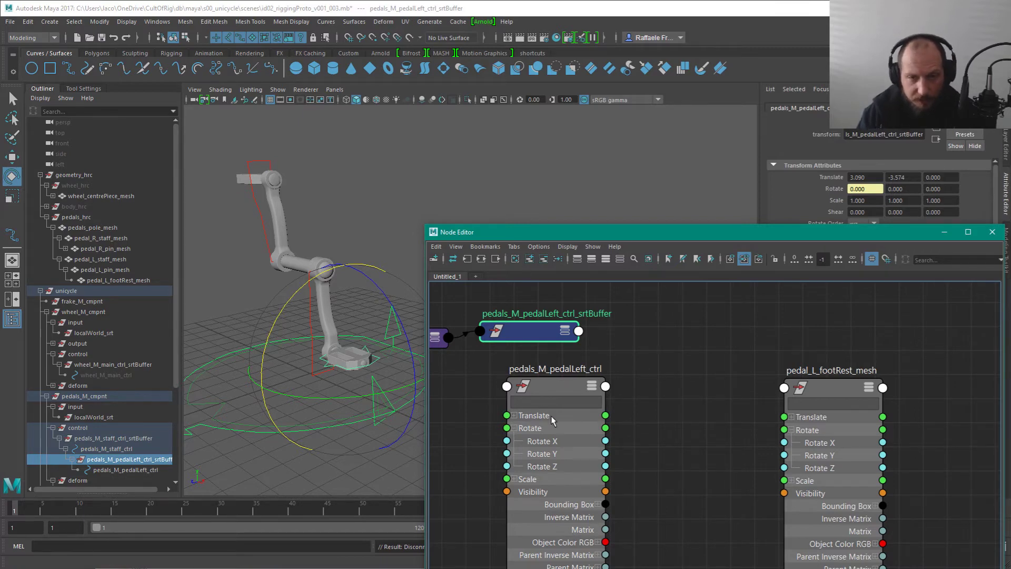
pyautogui.keyDown('alt'); pyautogui.moveTo(672, 445); pyautogui.dragTo(736, 416, button='middle'); pyautogui.keyUp('alt')
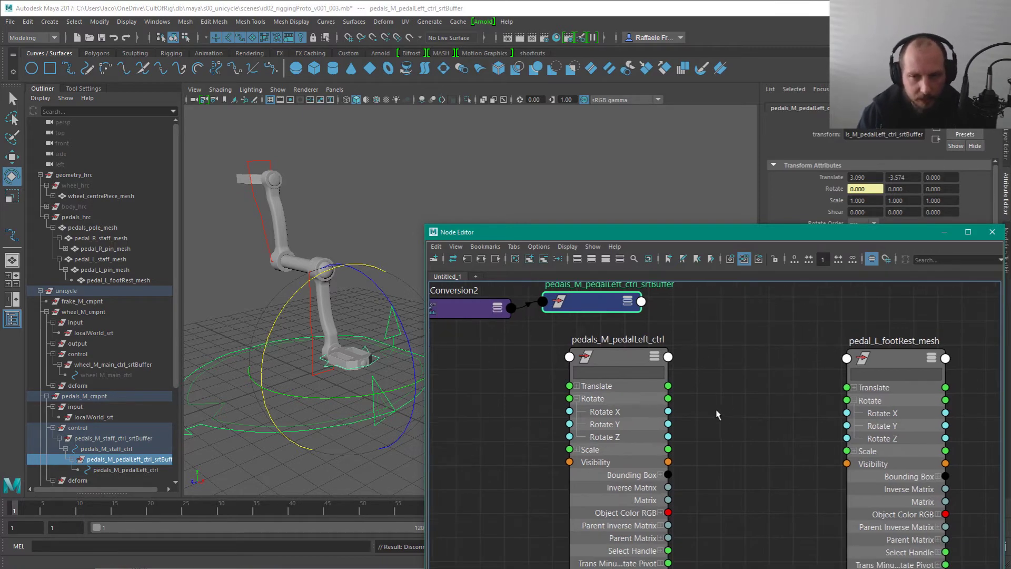
pyautogui.keyDown('alt'); pyautogui.moveTo(671, 445); pyautogui.dragTo(735, 482, button='middle'); pyautogui.keyUp('alt')
pyautogui.keyDown('alt'); pyautogui.moveTo(732, 470); pyautogui.dragTo(553, 448, button='right'); pyautogui.keyUp('alt')
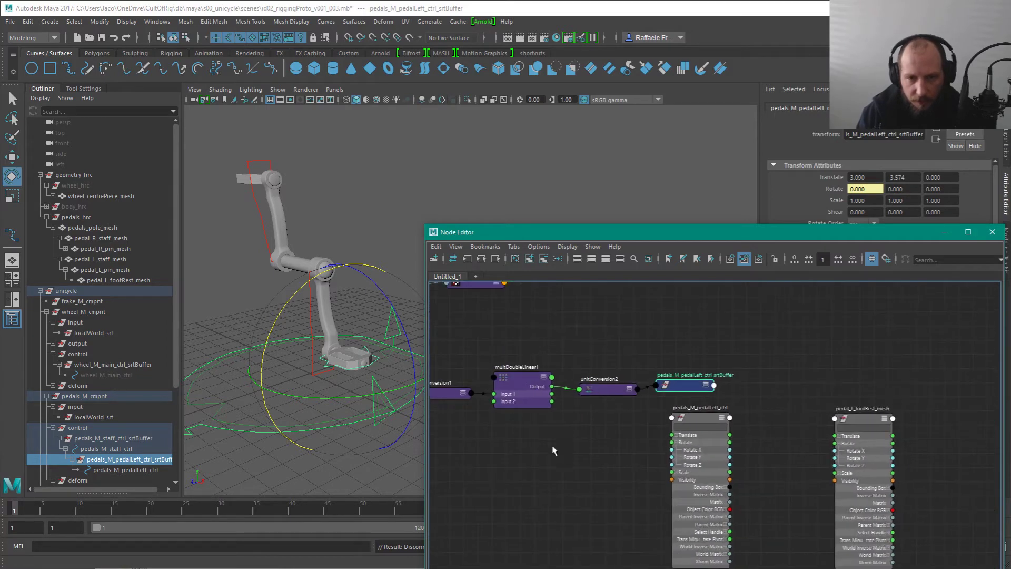
pyautogui.moveTo(599, 346); pyautogui.dragTo(598, 412)
pyautogui.moveTo(556, 299); pyautogui.dragTo(530, 481)
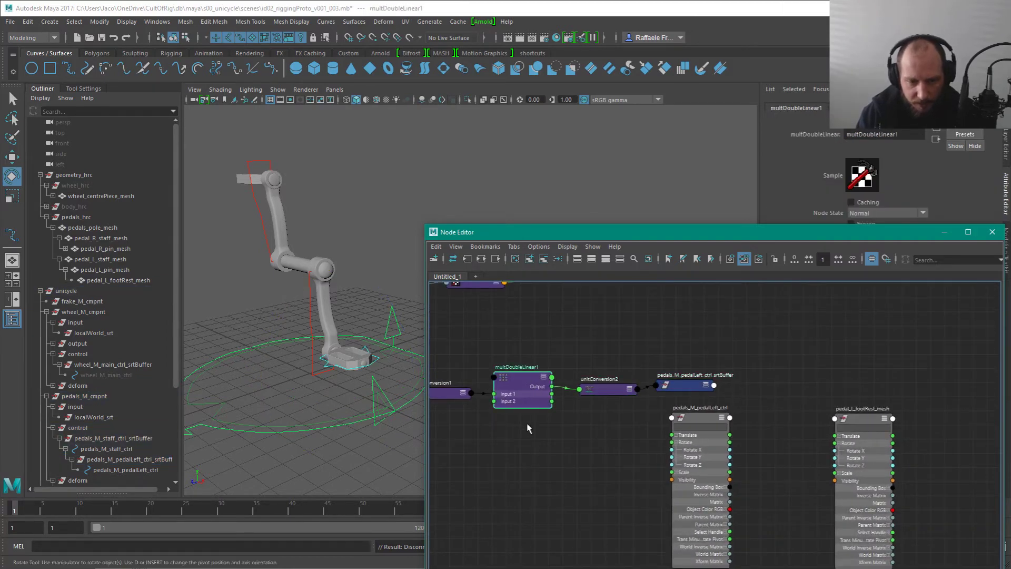
pyautogui.hotkey('ctrl', 'd')
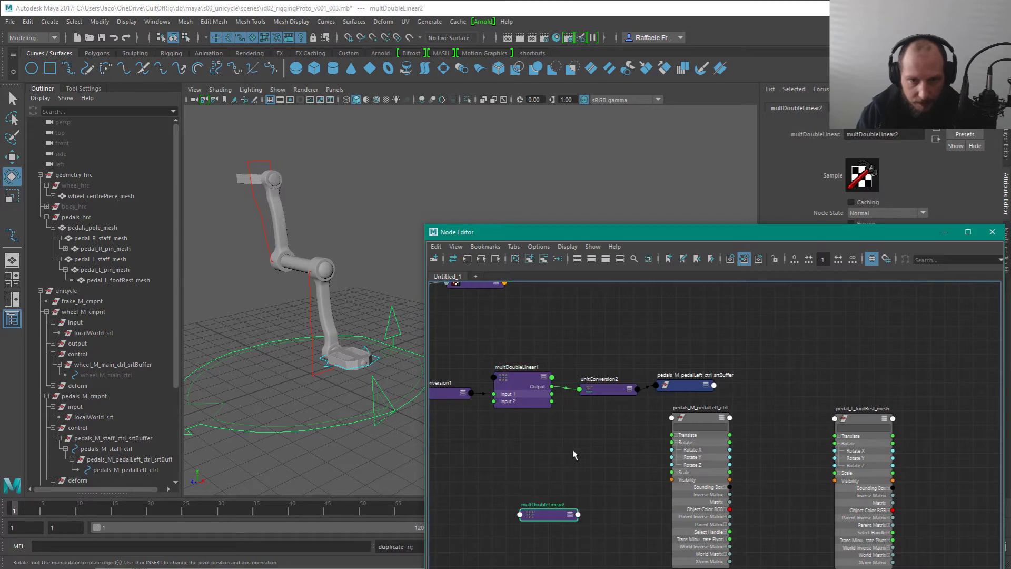
# Step: Place the duplicated multDoubleLinear2 node between pedals_M_pedalLeft_ctrl and pedal_L_footRest_mesh, and show its input and output attributes
pyautogui.moveTo(566, 512); pyautogui.dragTo(773, 354)
pyautogui.keyDown('alt'); pyautogui.moveTo(774, 316); pyautogui.dragTo(844, 374, button='right'); pyautogui.keyUp('alt')
pyautogui.press('3')
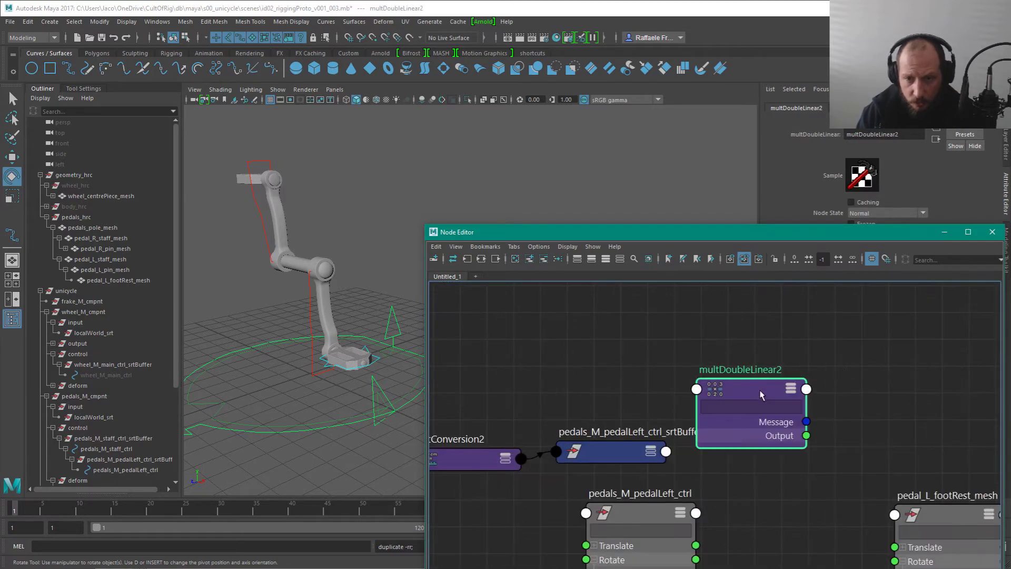
pyautogui.press('4')
pyautogui.keyDown('alt'); pyautogui.moveTo(812, 404); pyautogui.dragTo(721, 355, button='middle'); pyautogui.keyUp('alt')
pyautogui.moveTo(665, 340); pyautogui.dragTo(713, 374)
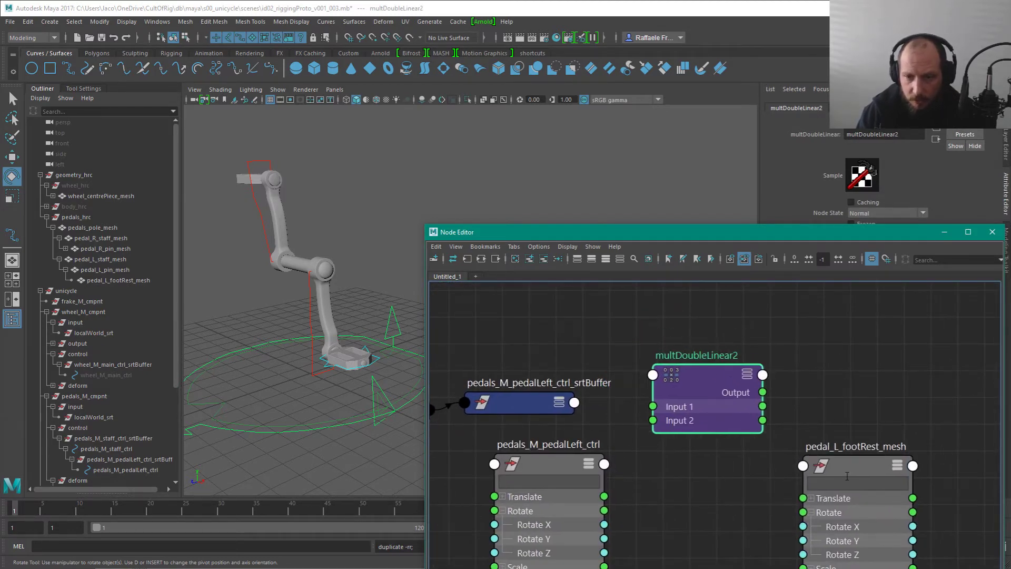
# Step: Expand pedals_M_pedalLeft_ctrl_srtBuffer fully and connect its Rotate X to an input of multDoubleLinear2
pyautogui.moveTo(559, 466); pyautogui.dragTo(539, 467)
pyautogui.click(571, 402)
pyautogui.click(533, 401)
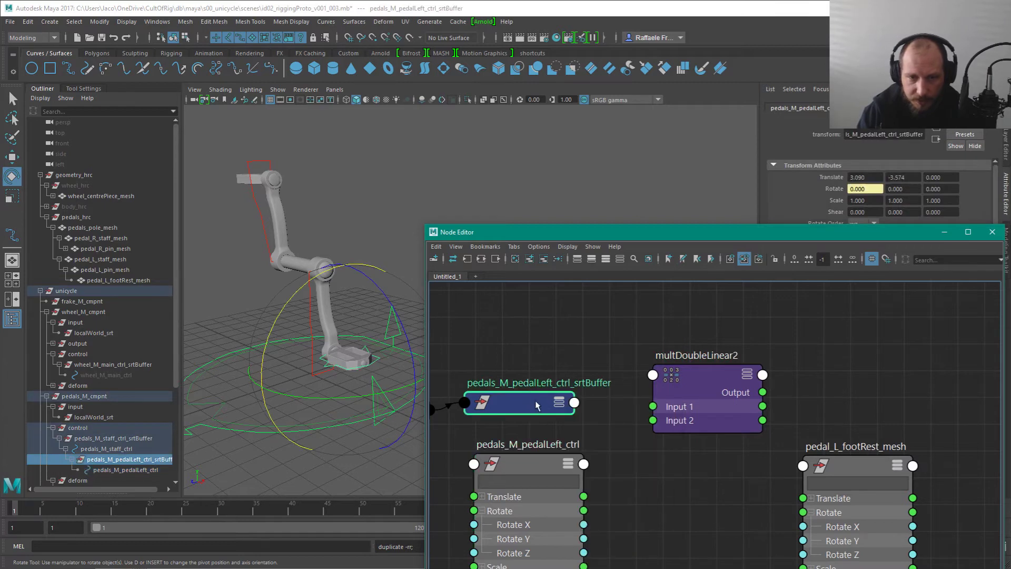
pyautogui.press('3')
pyautogui.moveTo(527, 399); pyautogui.dragTo(505, 293)
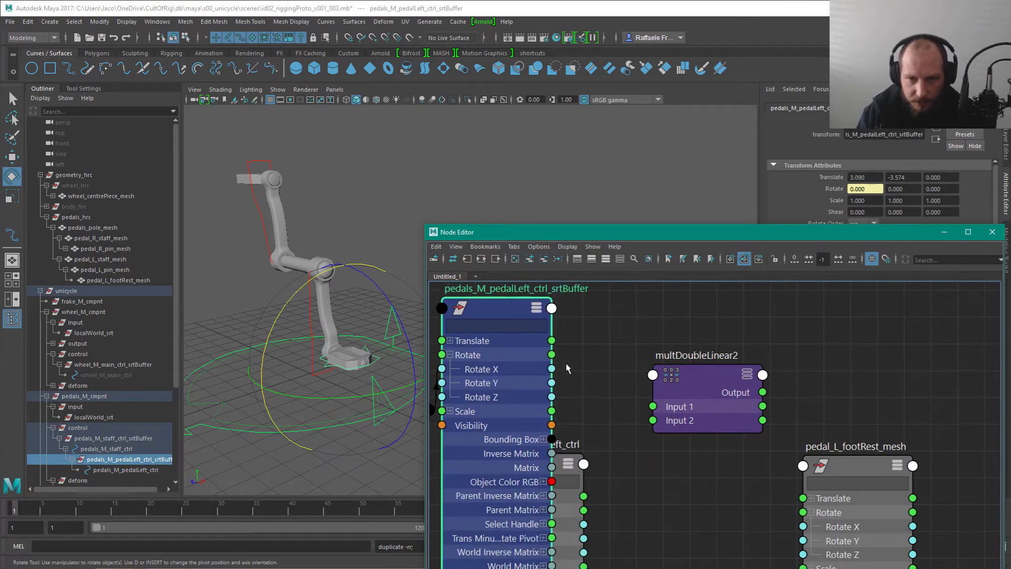
pyautogui.moveTo(551, 368); pyautogui.dragTo(653, 407)
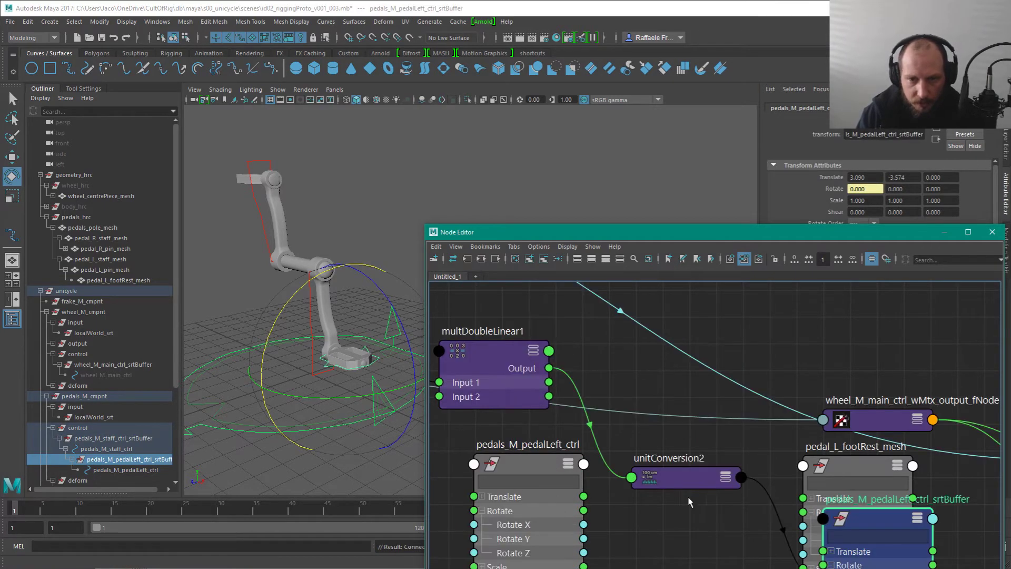
# Step: Position unitConversion3 between the pedals_M_pedalLeft_ctrl_srtBuffer and multDoubleLinear2 nodes in the graph
pyautogui.keyDown('alt'); pyautogui.moveTo(864, 332); pyautogui.dragTo(859, 327, button='middle'); pyautogui.keyUp('alt')
pyautogui.keyDown('alt'); pyautogui.moveTo(859, 327); pyautogui.dragTo(847, 408, button='right'); pyautogui.keyUp('alt')
pyautogui.keyDown('alt'); pyautogui.moveTo(847, 408); pyautogui.dragTo(634, 431, button='middle'); pyautogui.keyUp('alt')
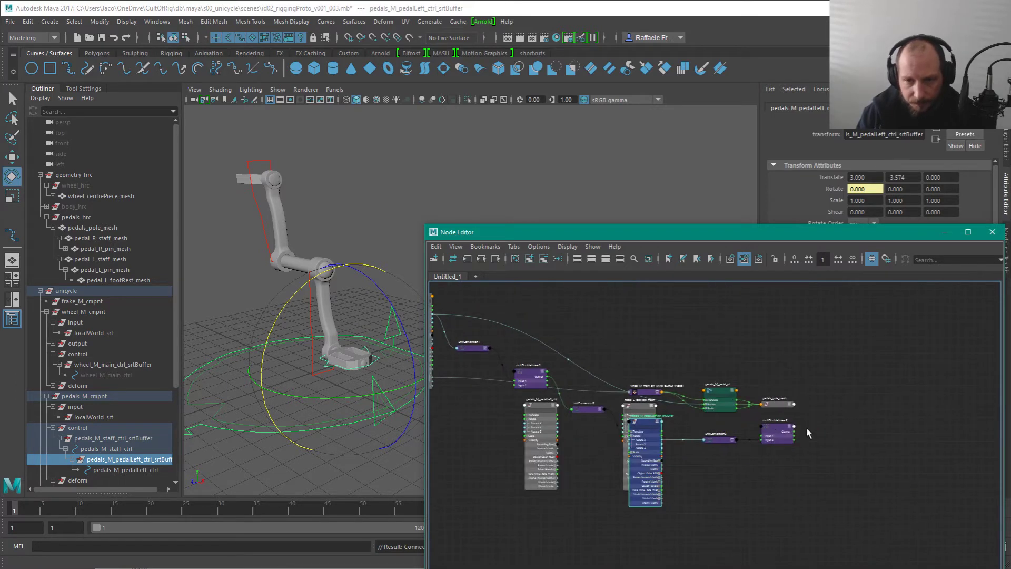
pyautogui.scroll(3, 780, 453)
pyautogui.moveTo(567, 397); pyautogui.dragTo(622, 393)
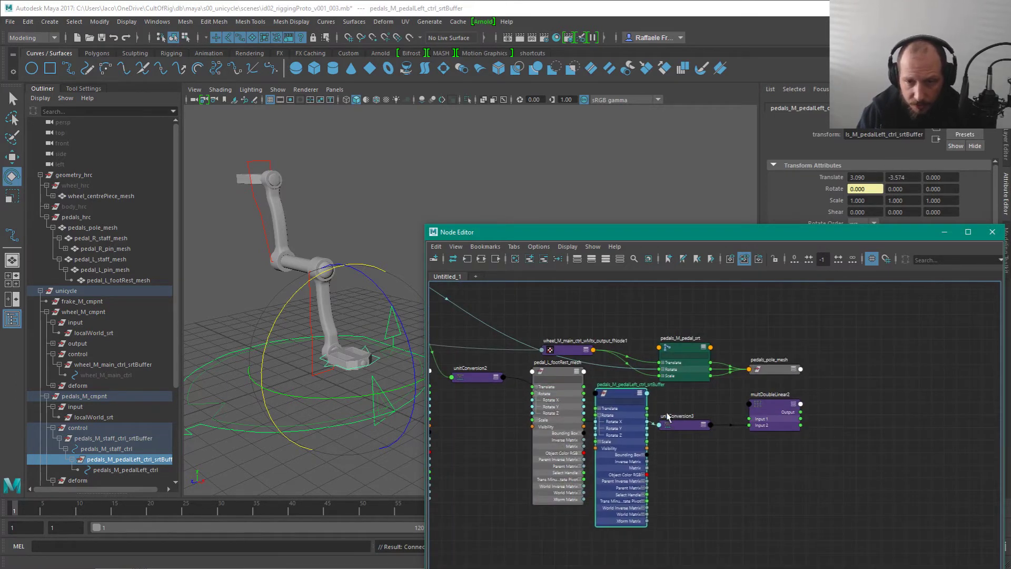
pyautogui.moveTo(684, 429); pyautogui.dragTo(701, 425)
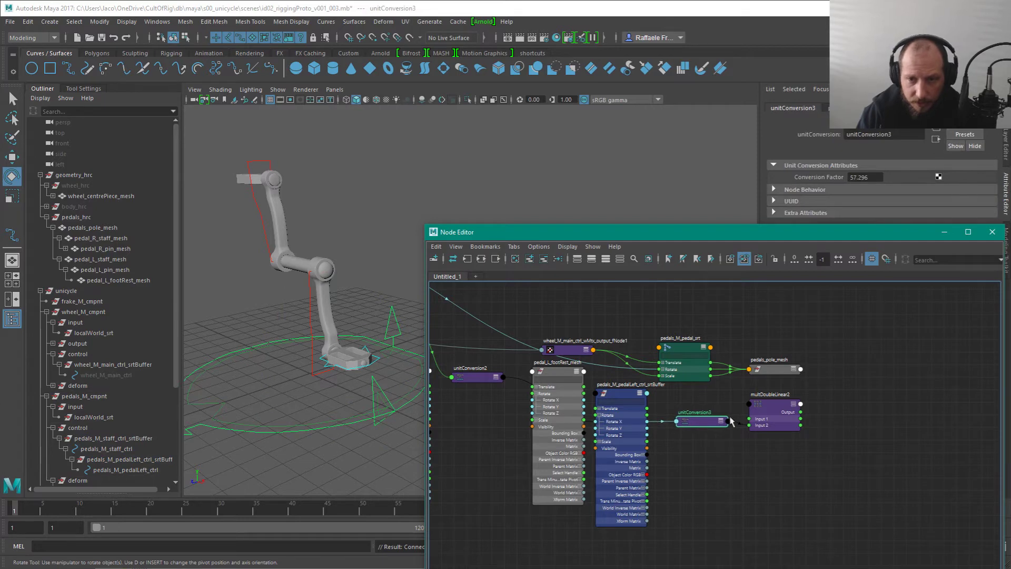
# Step: Separate the pedals_M_pedal_srt group from the buffer chain and move pedal_L_footRest_mesh to the far side of multDoubleLinear2
pyautogui.moveTo(580, 303); pyautogui.dragTo(788, 372)
pyautogui.moveTo(763, 371); pyautogui.dragTo(759, 347)
pyautogui.click(705, 373)
pyautogui.moveTo(553, 348); pyautogui.dragTo(845, 403)
pyautogui.keyDown('alt'); pyautogui.moveTo(870, 402); pyautogui.dragTo(742, 377, button='middle'); pyautogui.keyUp('alt')
pyautogui.moveTo(738, 377); pyautogui.dragTo(823, 372)
pyautogui.scroll(2, 739, 396)
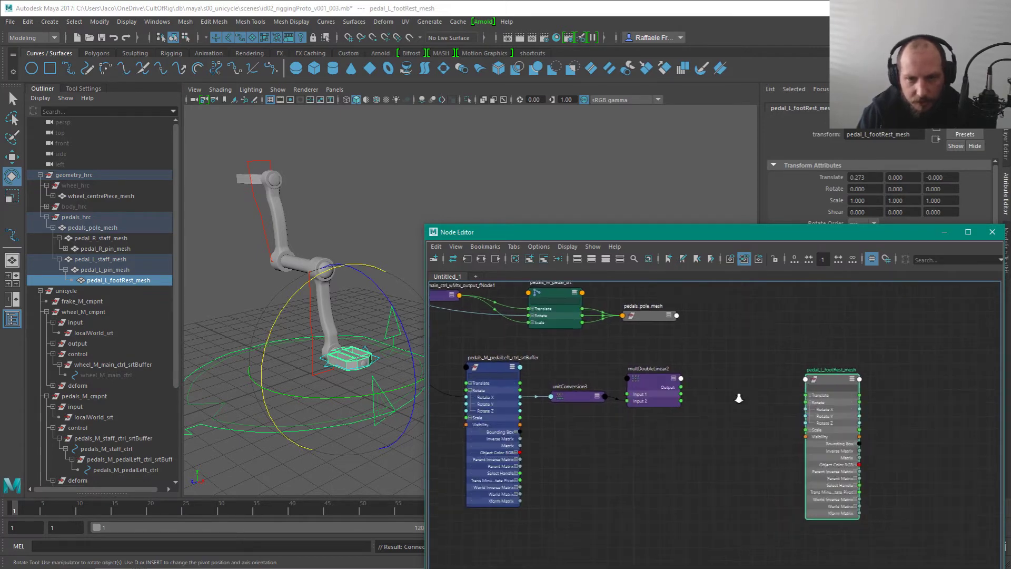
pyautogui.keyDown('alt'); pyautogui.moveTo(587, 461); pyautogui.dragTo(666, 514, button='middle'); pyautogui.keyUp('alt')
pyautogui.moveTo(547, 389); pyautogui.dragTo(587, 454)
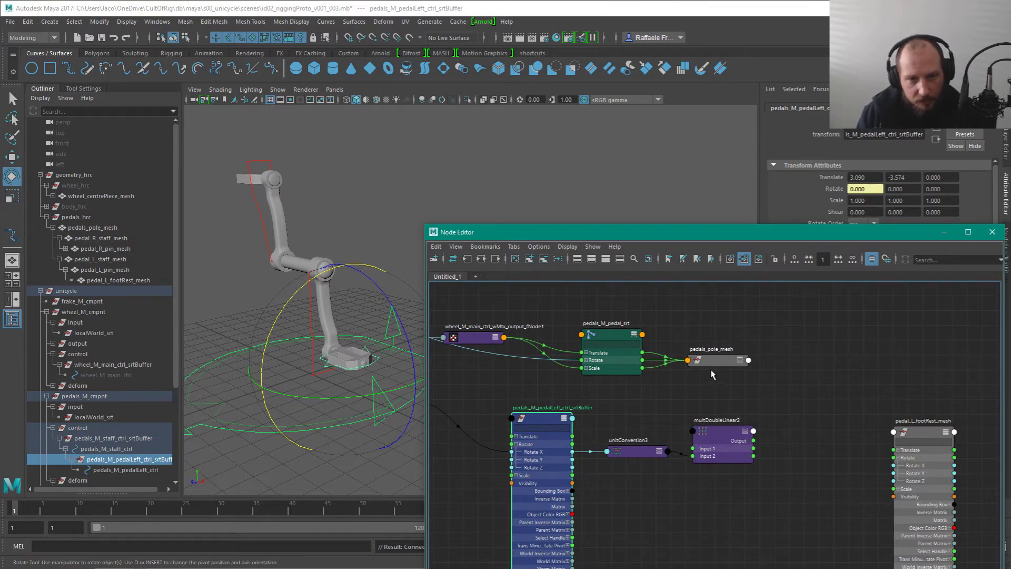
# Step: Connect multDoubleLinear2's Output to pedal_L_footRest_mesh's Rotate X, and move wheel_M_main_ctrl_wMtx_output_fNode1 clear of the new chain
pyautogui.click(390, 318)
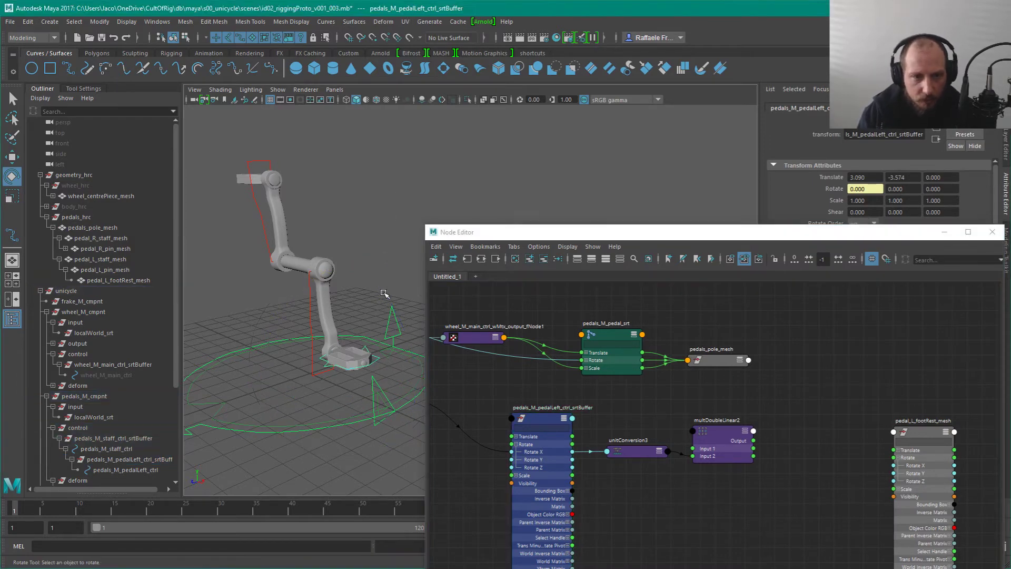
pyautogui.moveTo(292, 302)
pyautogui.mouseDown()
pyautogui.moveTo(301, 287)
pyautogui.moveTo(292, 301)
pyautogui.mouseUp()
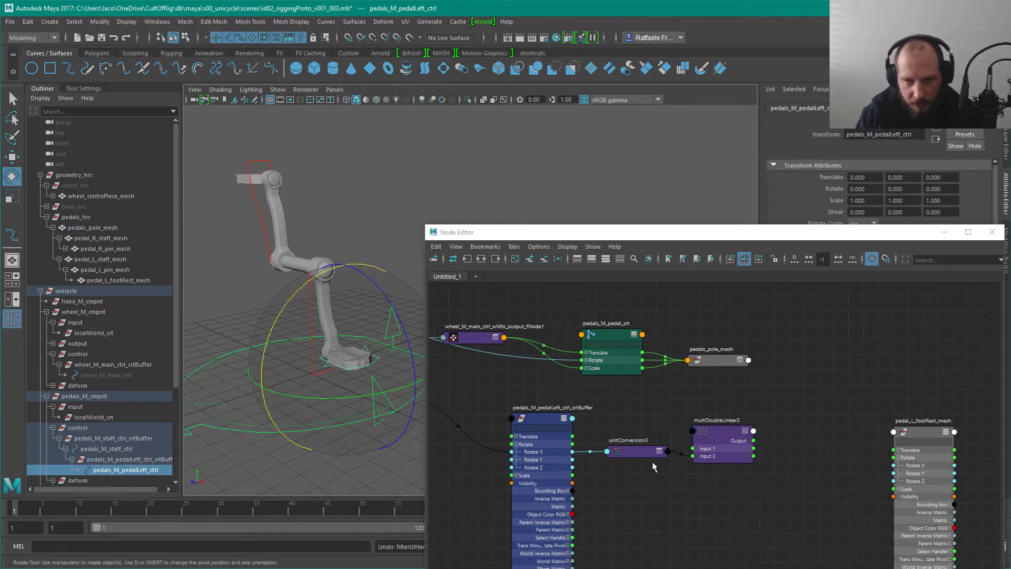
pyautogui.click(729, 527)
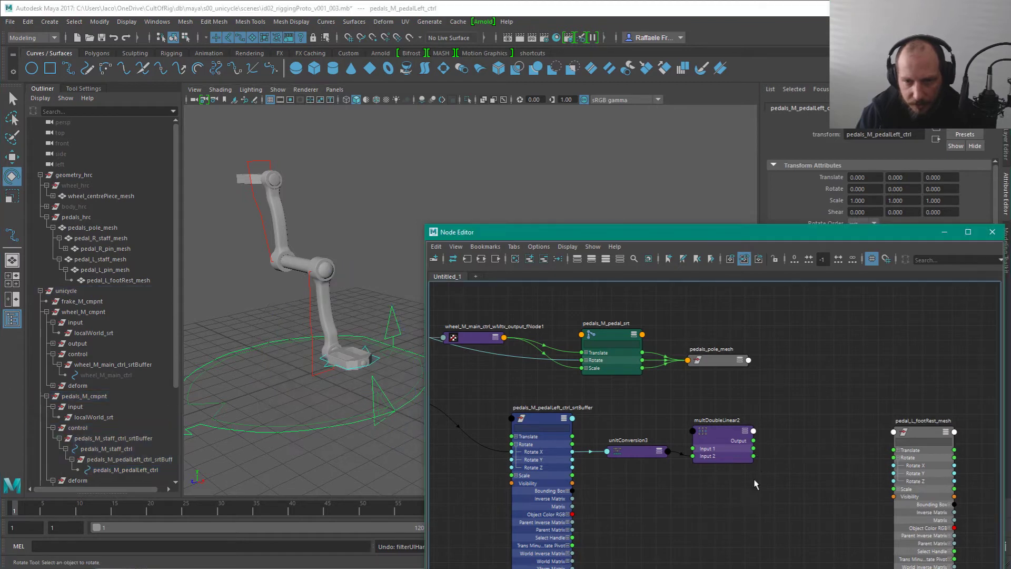
pyautogui.moveTo(754, 440); pyautogui.dragTo(894, 466)
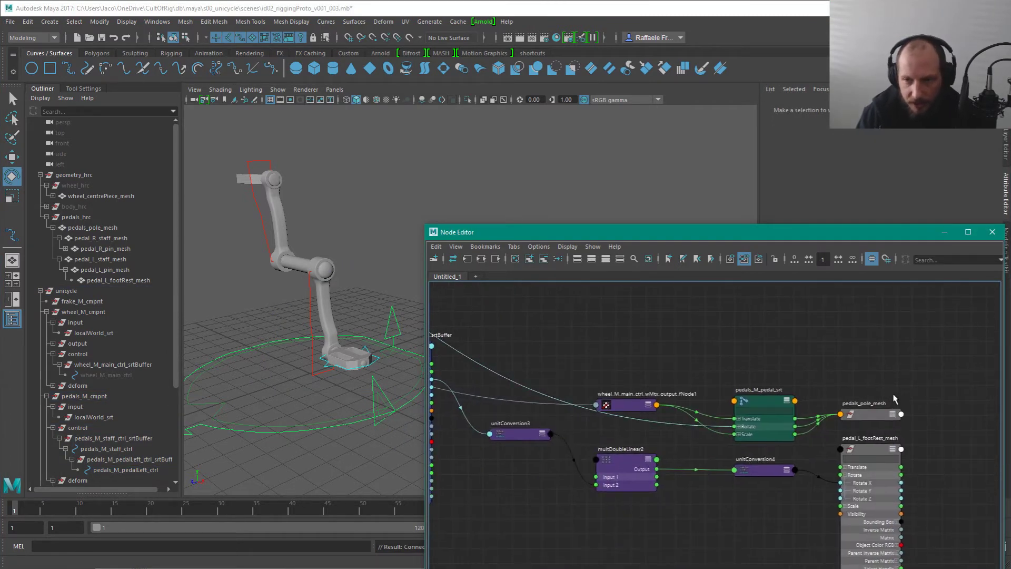
pyautogui.moveTo(627, 405); pyautogui.dragTo(603, 349)
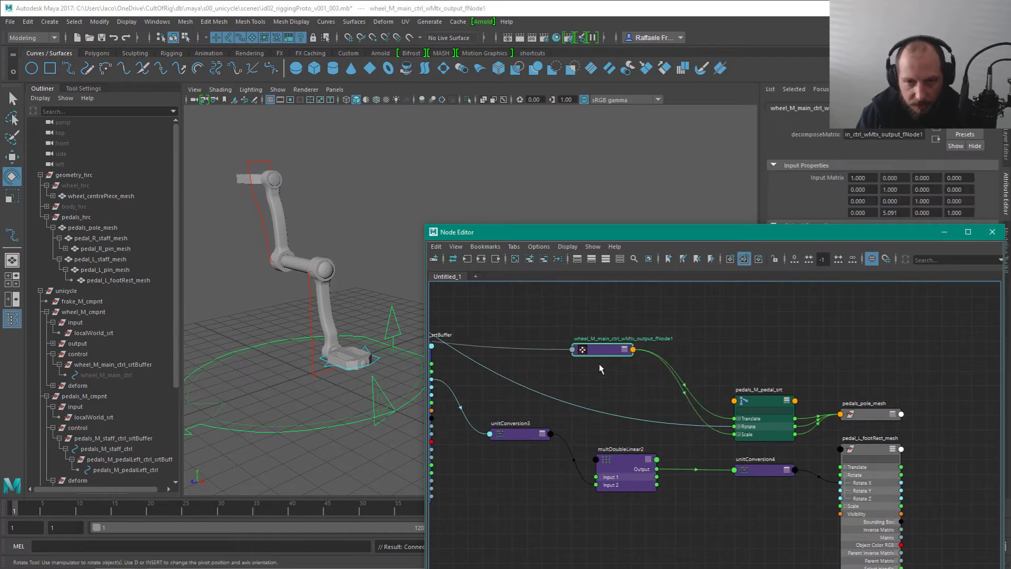
# Step: Move the pedals_M_pedalLeft_ctrl node to the end of the graph, beyond pedal_L_footRest_mesh
pyautogui.keyDown('alt'); pyautogui.moveTo(640, 383); pyautogui.dragTo(805, 446, button='middle'); pyautogui.keyUp('alt')
pyautogui.keyDown('alt'); pyautogui.moveTo(775, 358); pyautogui.dragTo(629, 376, button='right'); pyautogui.keyUp('alt')
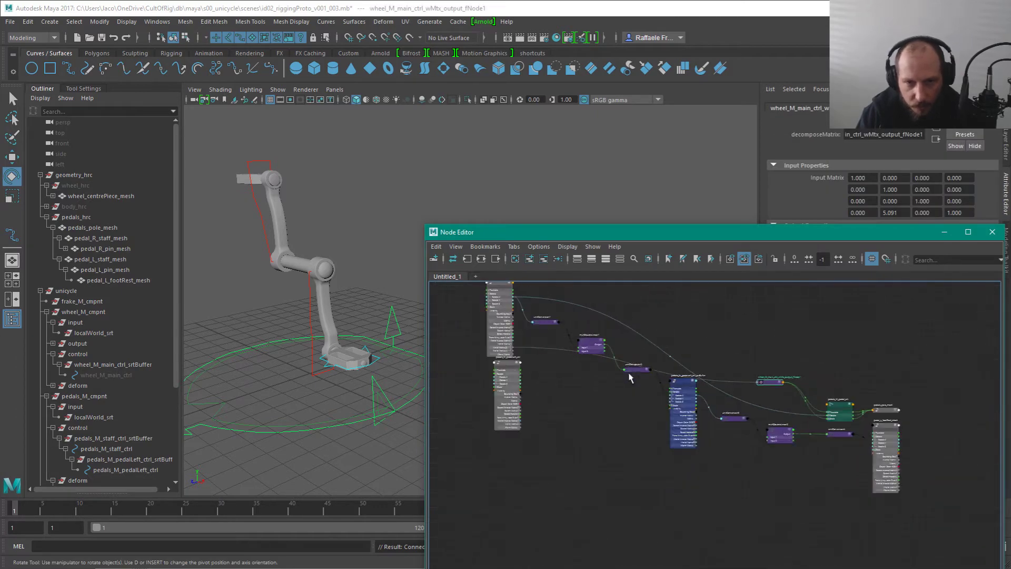
pyautogui.keyDown('alt'); pyautogui.moveTo(675, 361); pyautogui.dragTo(716, 409, button='middle'); pyautogui.keyUp('alt')
pyautogui.moveTo(553, 414); pyautogui.dragTo(966, 488)
pyautogui.keyDown('alt'); pyautogui.moveTo(892, 478); pyautogui.dragTo(655, 419, button='middle'); pyautogui.keyUp('alt')
pyautogui.scroll(4, 752, 411)
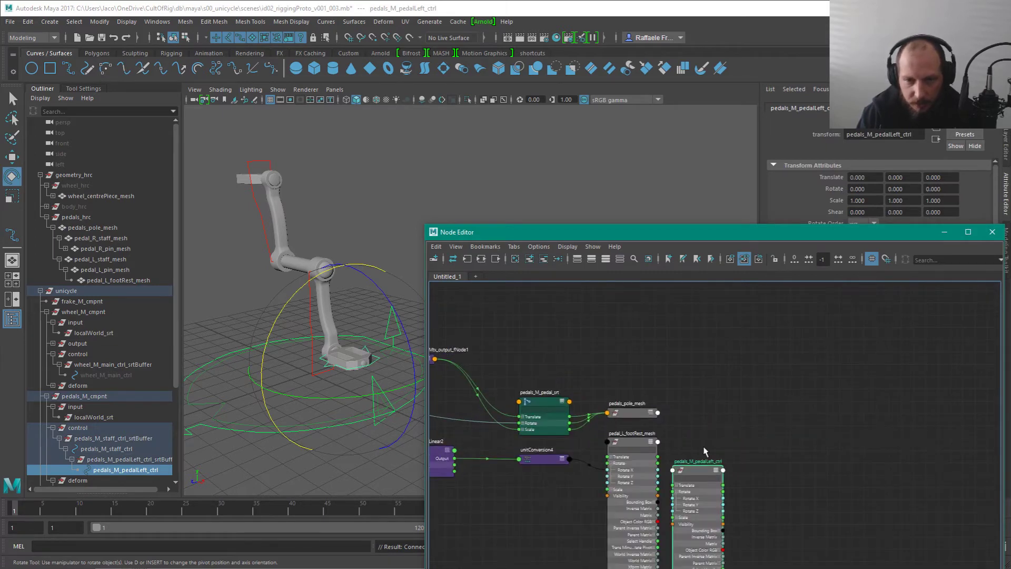
pyautogui.moveTo(695, 478); pyautogui.dragTo(730, 480)
pyautogui.keyDown('alt'); pyautogui.moveTo(753, 391); pyautogui.dragTo(874, 381, button='middle'); pyautogui.keyUp('alt')
pyautogui.keyDown('alt'); pyautogui.moveTo(561, 306); pyautogui.dragTo(448, 238, button='middle'); pyautogui.keyUp('alt')
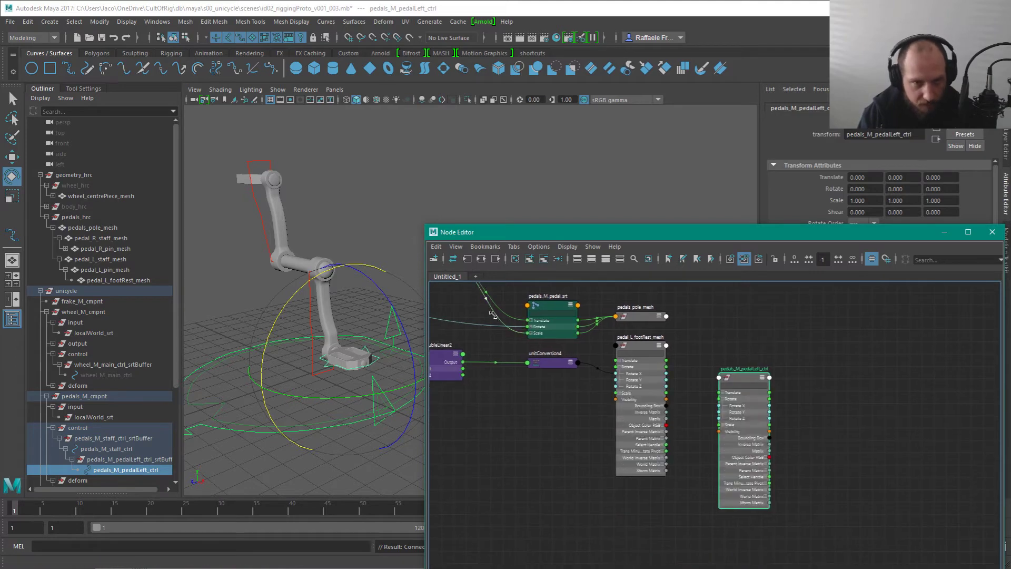
# Step: Enlarge the Node Editor window and adjust its position over the viewport
pyautogui.moveTo(426, 227); pyautogui.dragTo(325, 114)
pyautogui.keyDown('super'); pyautogui.moveTo(717, 435); pyautogui.dragTo(702, 391); pyautogui.keyUp('super')
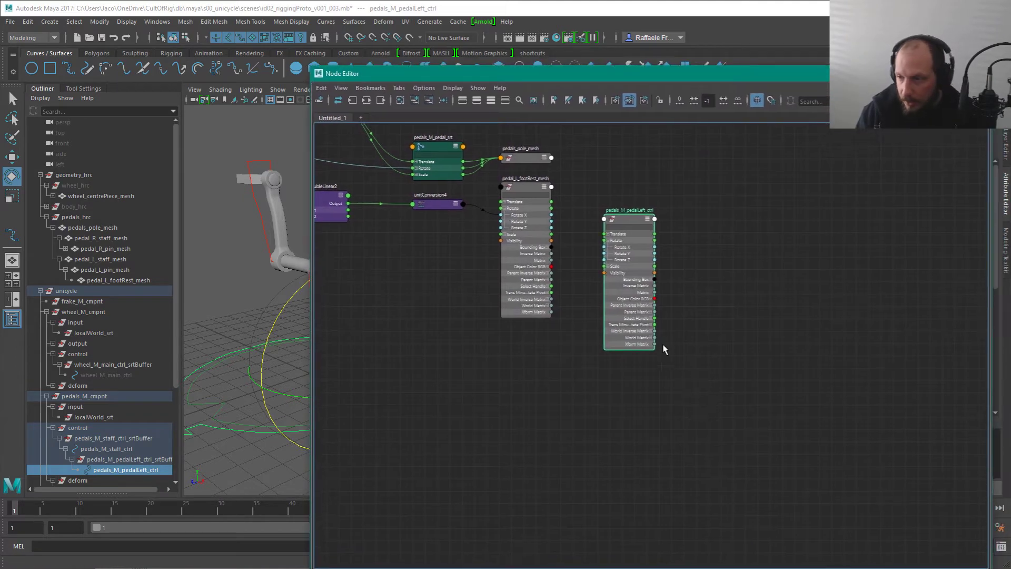
pyautogui.keyDown('super'); pyautogui.moveTo(495, 197); pyautogui.dragTo(519, 242, button='right'); pyautogui.keyUp('super')
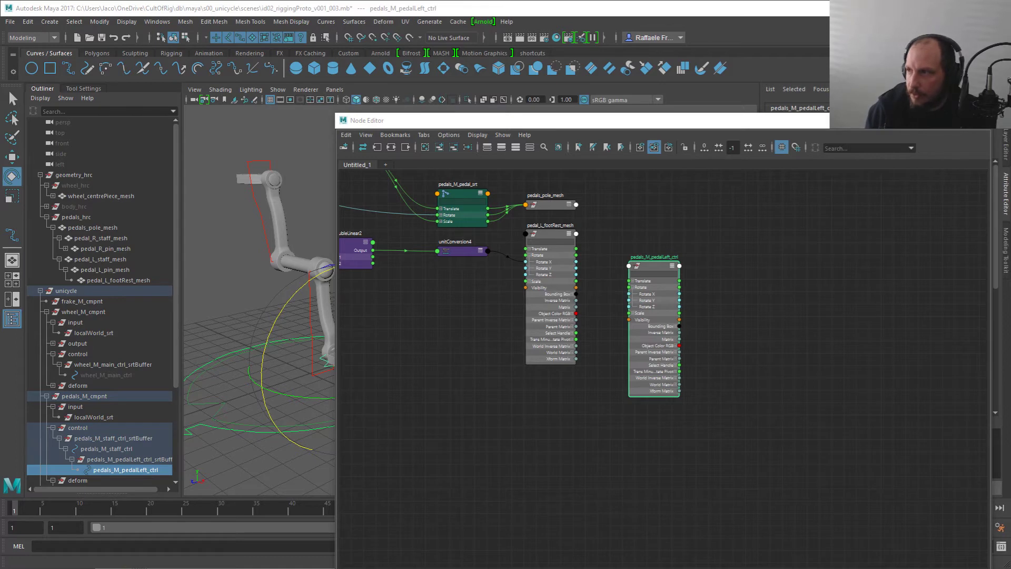
# Step: Switch to the browser, maximize it and read the angularNodes GitHub page down to its list of plugin nodes
pyautogui.press('super')
pyautogui.press('super')
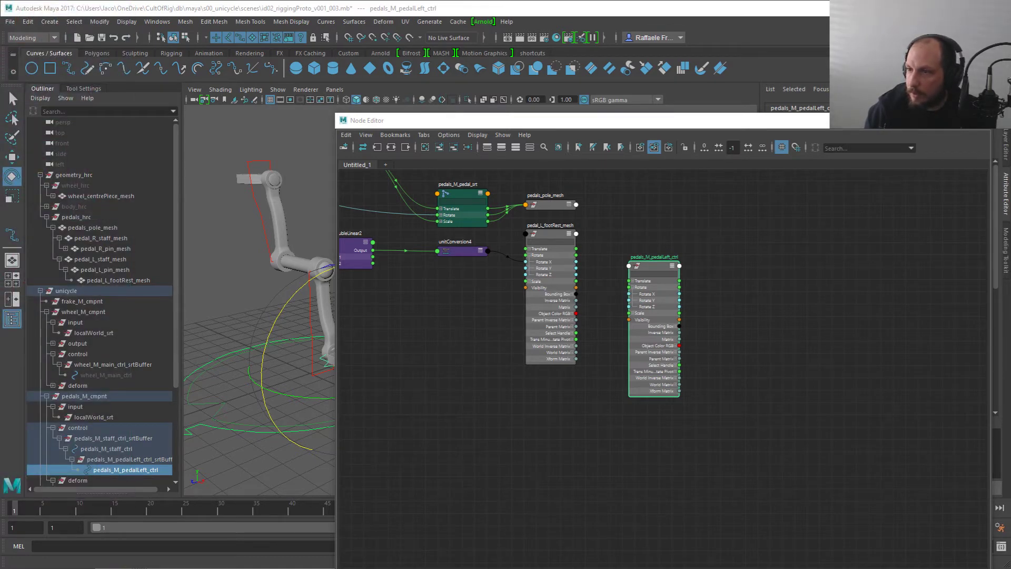
pyautogui.hotkey('alt', 'Tab')
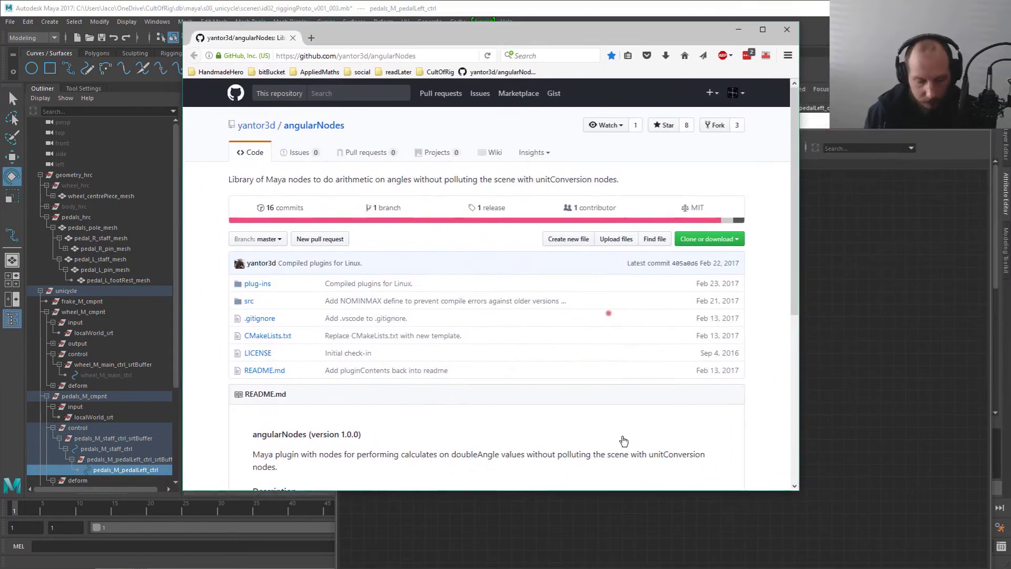
pyautogui.press('super+Up')
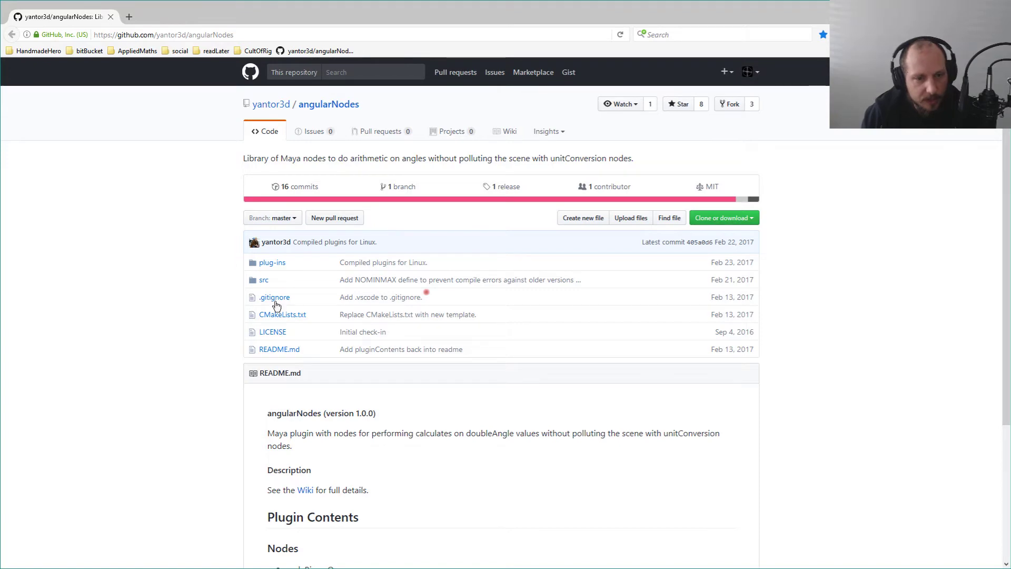
pyautogui.scroll(-3, 311, 305)
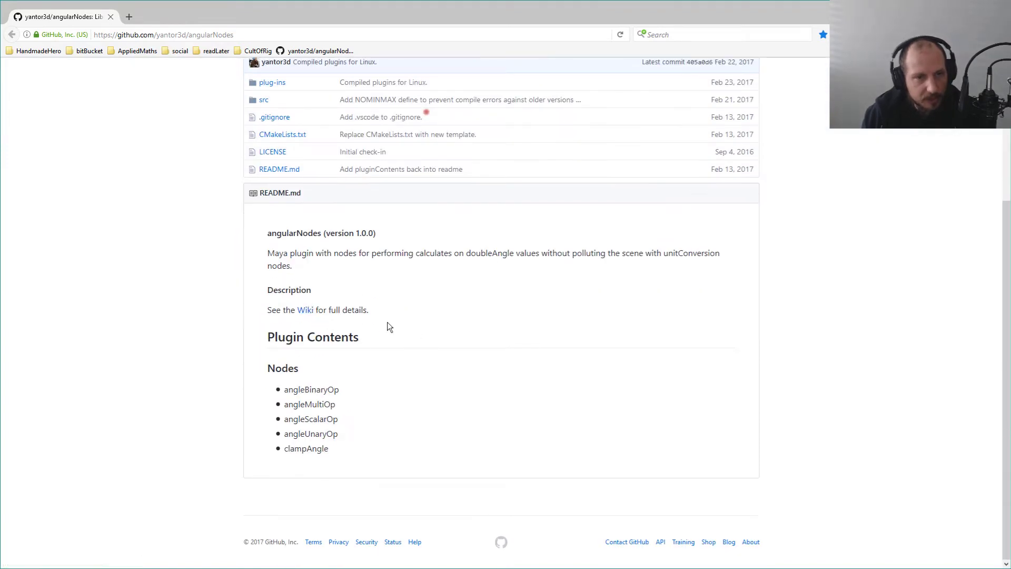
pyautogui.scroll(3, 390, 324)
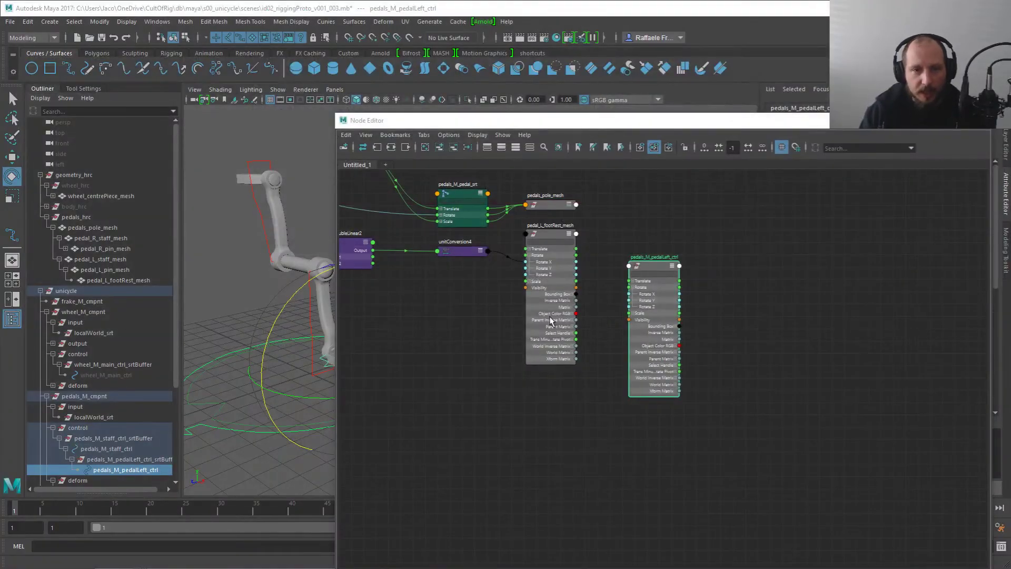
# Step: Return to Maya, inspect multDoubleLinear2 with unitConversion3 and unitConversion4, and select the pedals_M_pedalLeft_ctrl node
pyautogui.keyDown('alt'); pyautogui.moveTo(454, 266); pyautogui.dragTo(673, 327, button='middle'); pyautogui.keyUp('alt')
pyautogui.click(590, 356)
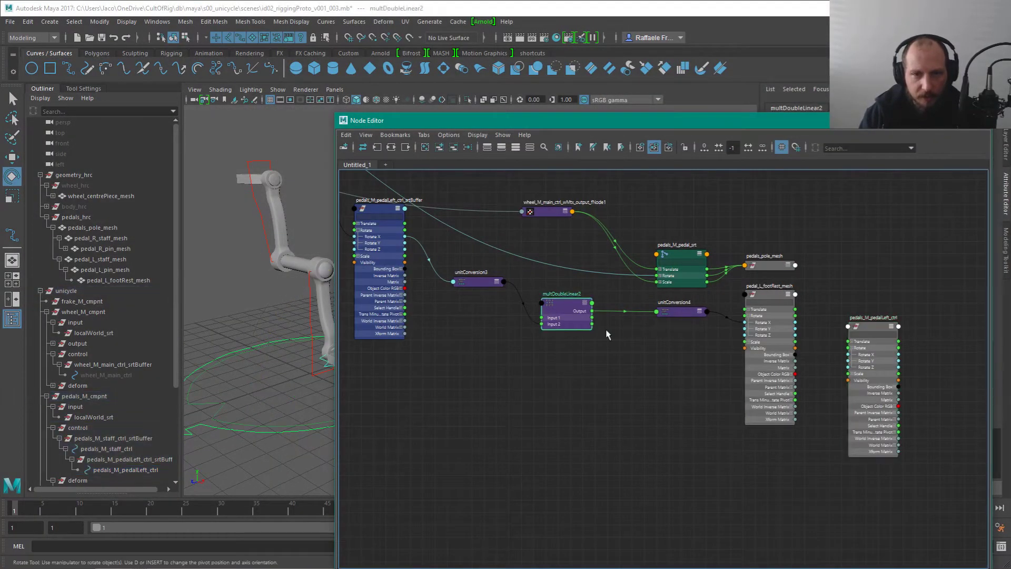
pyautogui.click(680, 311)
pyautogui.keyDown('shift'); pyautogui.click(477, 282); pyautogui.keyUp('shift')
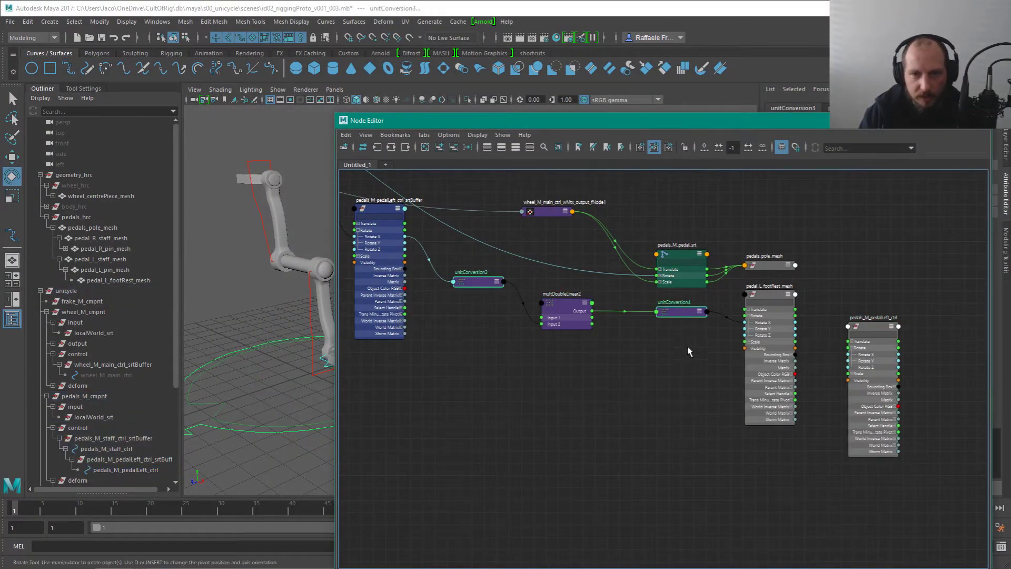
pyautogui.click(563, 310)
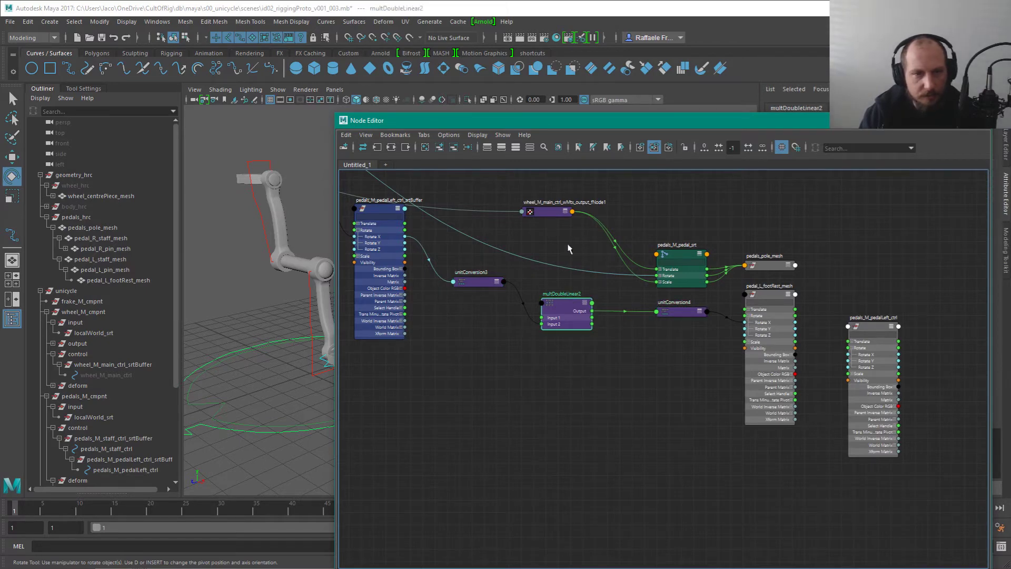
pyautogui.moveTo(854, 309); pyautogui.dragTo(871, 476)
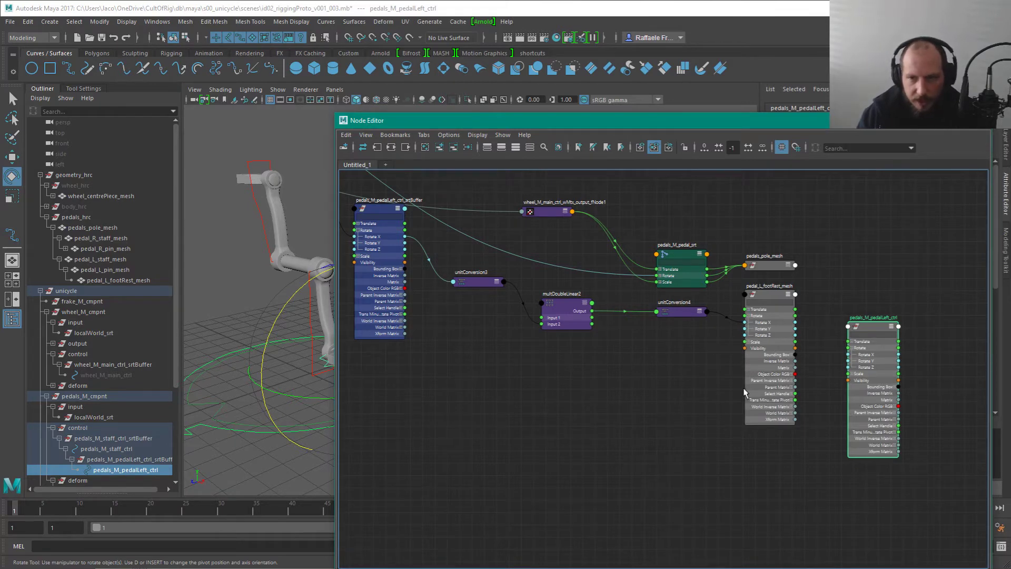
# Step: Move the pedals_M_pedalLeft_ctrl node below unitConversion3, ahead of multDoubleLinear2, and collapse it to hide its attributes
pyautogui.moveTo(625, 406); pyautogui.dragTo(628, 441, button='middle')
pyautogui.scroll(2, 734, 362)
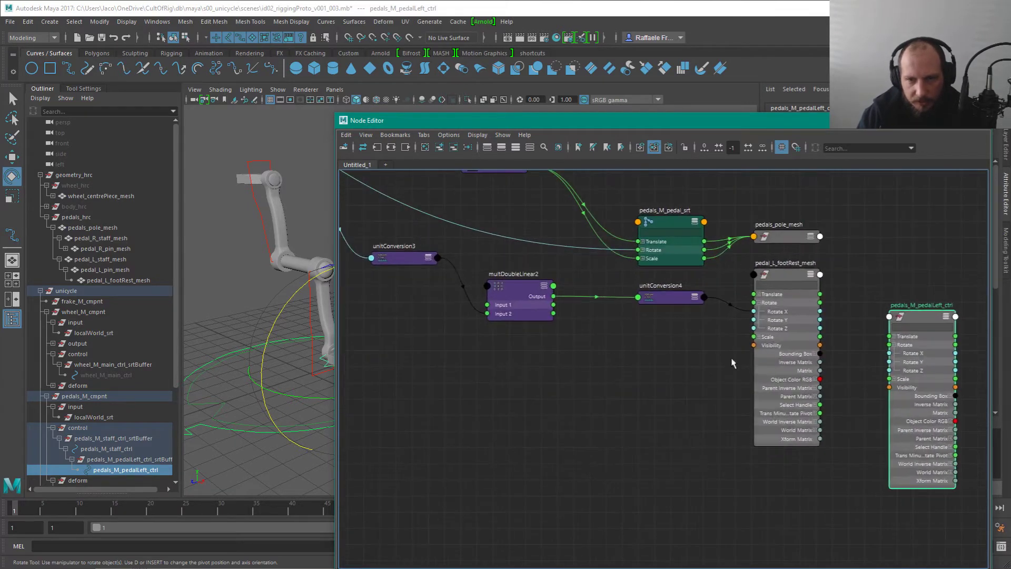
pyautogui.moveTo(734, 361); pyautogui.dragTo(672, 313, button='middle')
pyautogui.click(671, 313)
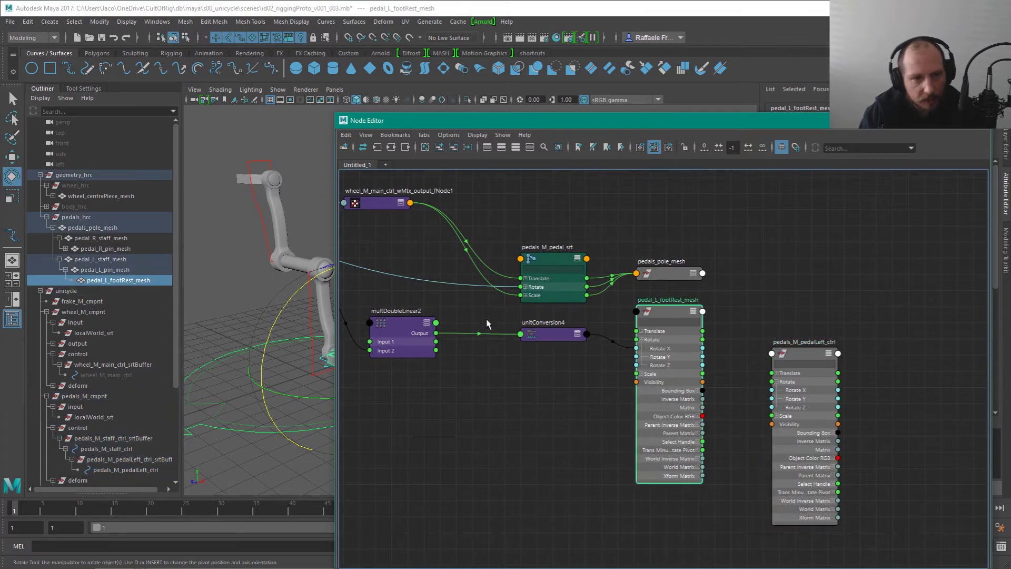
pyautogui.click(806, 368)
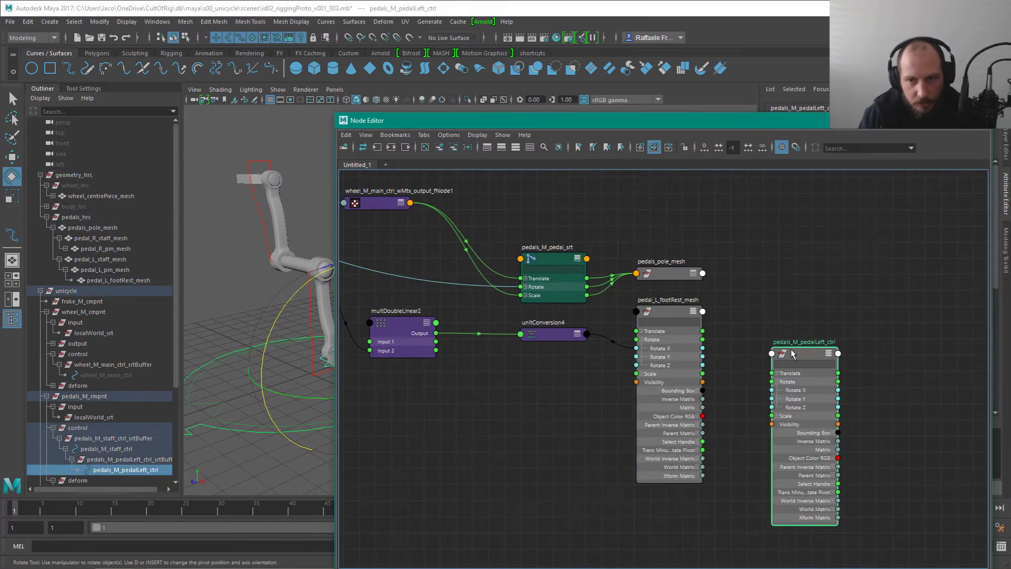
pyautogui.moveTo(793, 354); pyautogui.dragTo(424, 413)
pyautogui.moveTo(424, 413); pyautogui.dragTo(671, 352, button='middle')
pyautogui.moveTo(671, 352); pyautogui.dragTo(570, 325)
pyautogui.press('1')
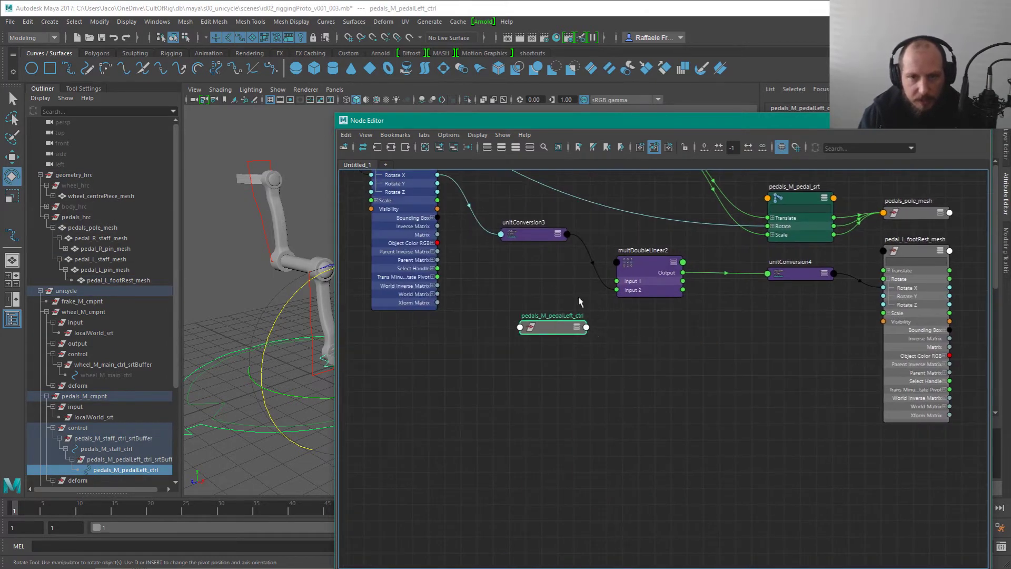
# Step: Minimize the Node Editor, try rotating pedals_M_staff_ctrl 20 degrees about X, undo the rotation and clear the selection
pyautogui.moveTo(337, 113); pyautogui.dragTo(410, 157)
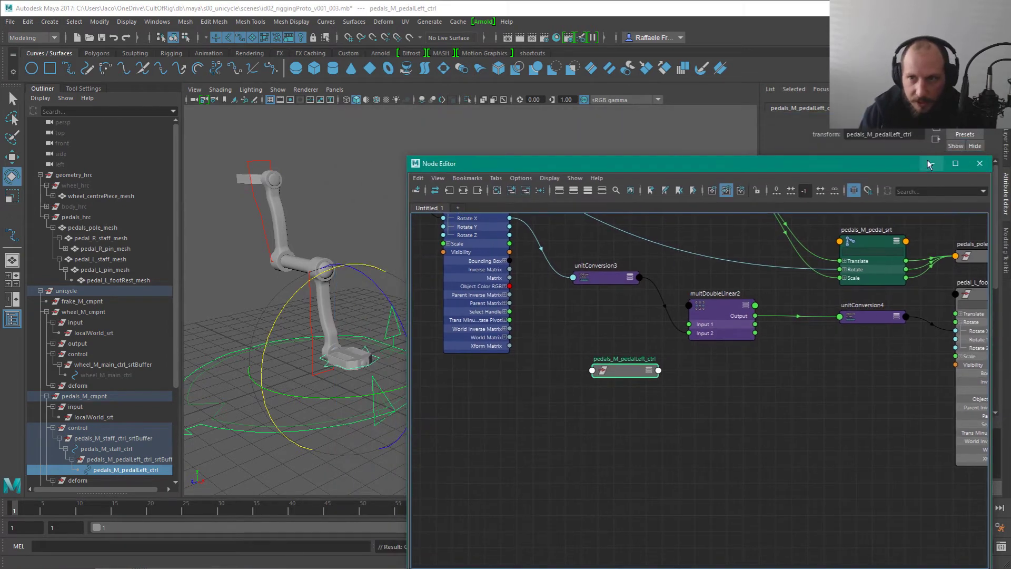
pyautogui.click(931, 163)
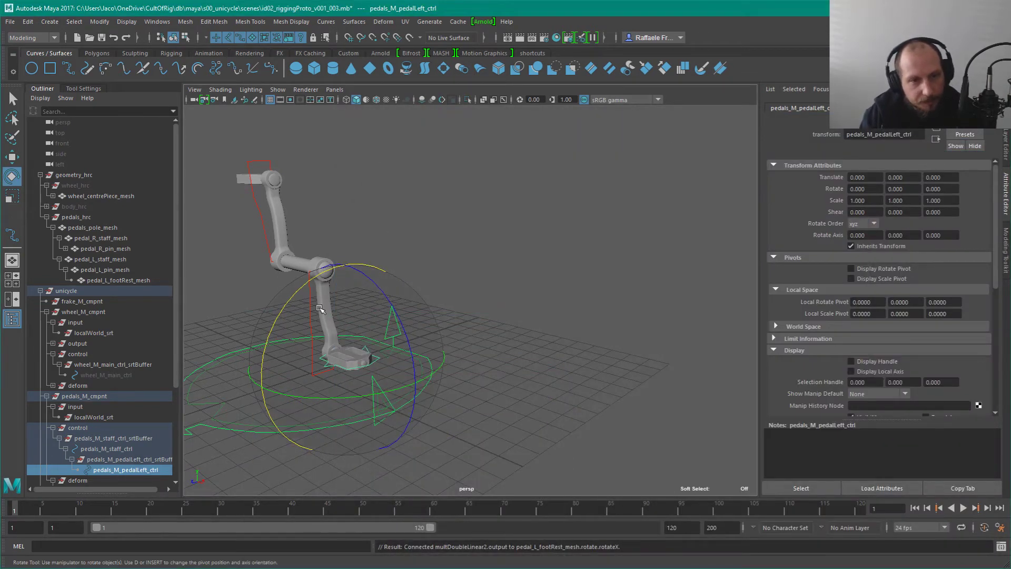
pyautogui.click(438, 199)
pyautogui.click(320, 353)
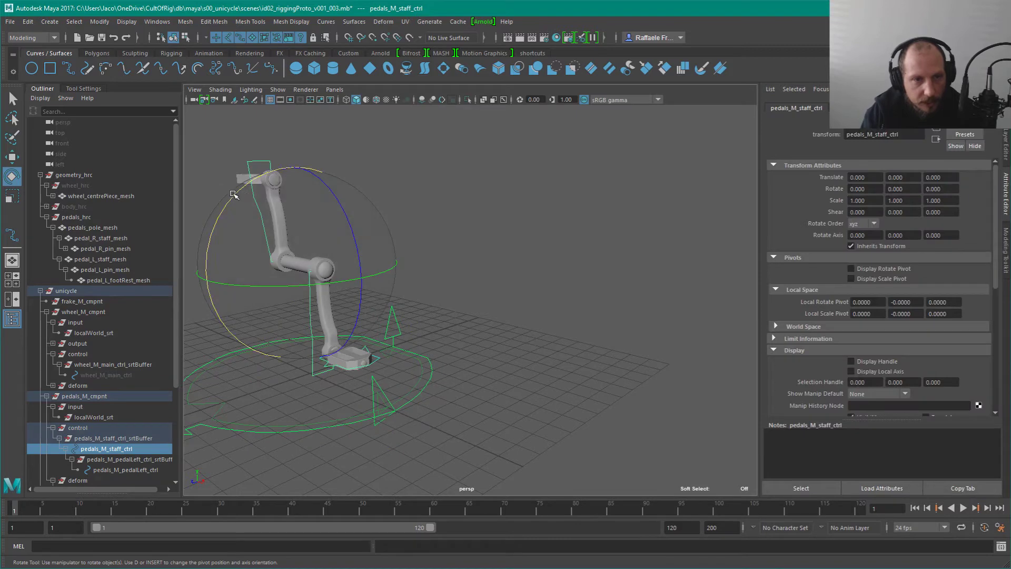
pyautogui.moveTo(233, 196)
pyautogui.mouseDown()
pyautogui.moveTo(274, 149)
pyautogui.moveTo(233, 196)
pyautogui.mouseUp()
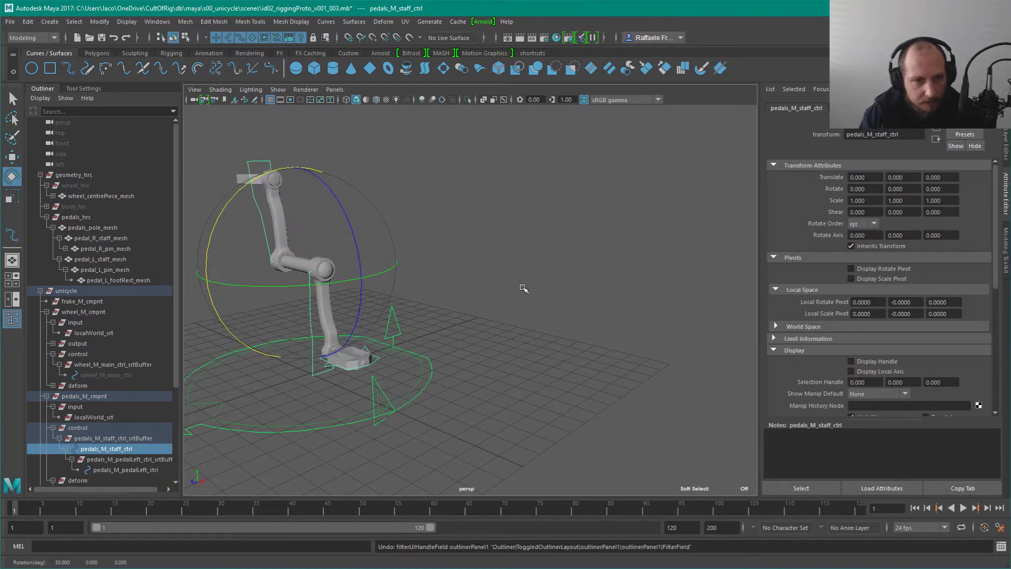
pyautogui.click(523, 288)
# Step: Inspect the attributes of pedals_M_pedalLeft_ctrl_srtBuffer and pedal_L_footRest_mesh, moving the Node Editor clear of the rotation values
pyautogui.click(349, 363)
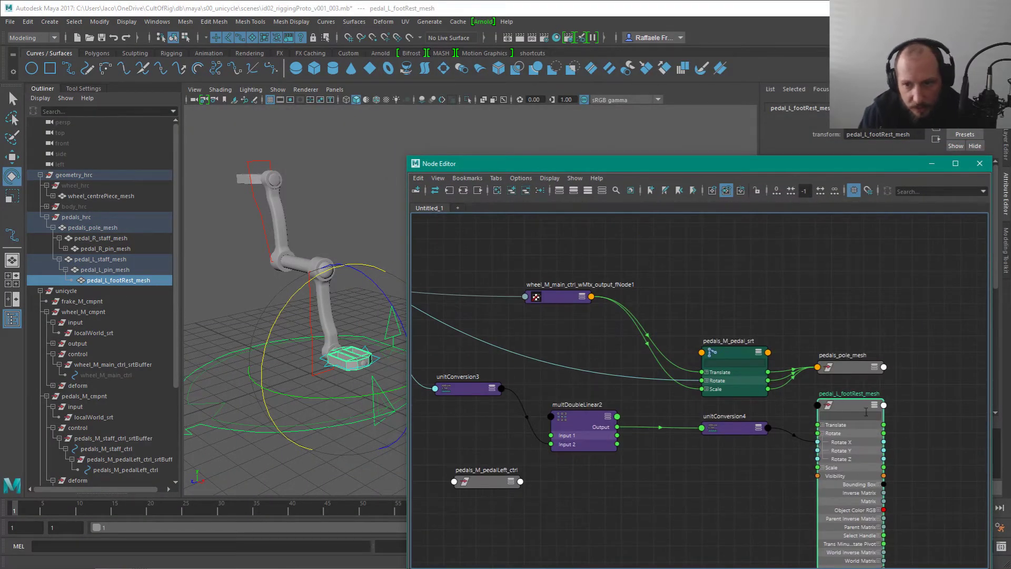
pyautogui.moveTo(992, 157); pyautogui.dragTo(980, 224)
pyautogui.keyDown('alt'); pyautogui.moveTo(639, 481); pyautogui.dragTo(834, 439, button='middle'); pyautogui.keyUp('alt')
pyautogui.click(553, 451)
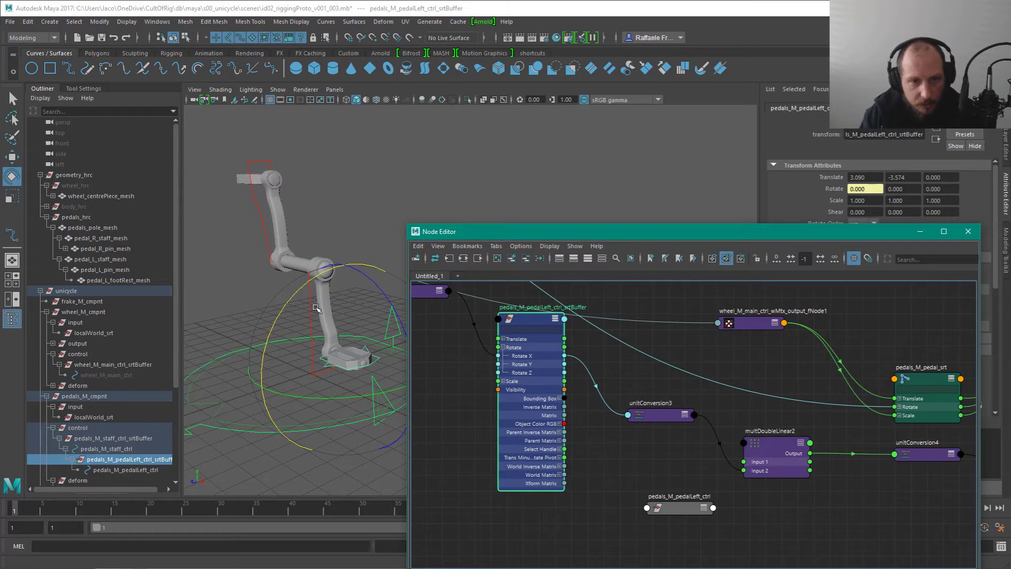
pyautogui.keyDown('alt'); pyautogui.moveTo(818, 376); pyautogui.dragTo(696, 387, button='middle'); pyautogui.keyUp('alt')
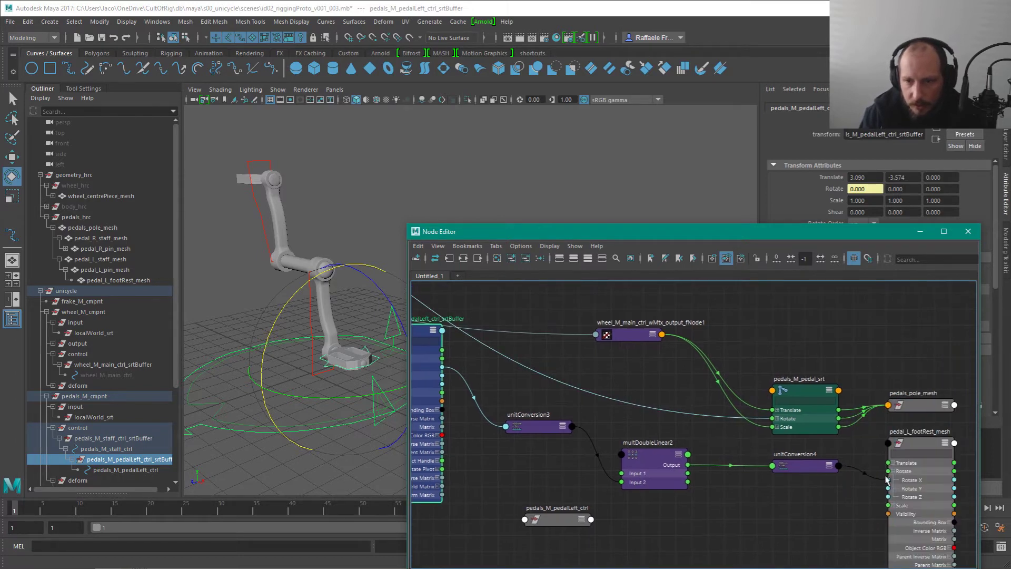
pyautogui.keyDown('alt'); pyautogui.moveTo(887, 480); pyautogui.dragTo(736, 482, button='middle'); pyautogui.keyUp('alt')
pyautogui.click(770, 452)
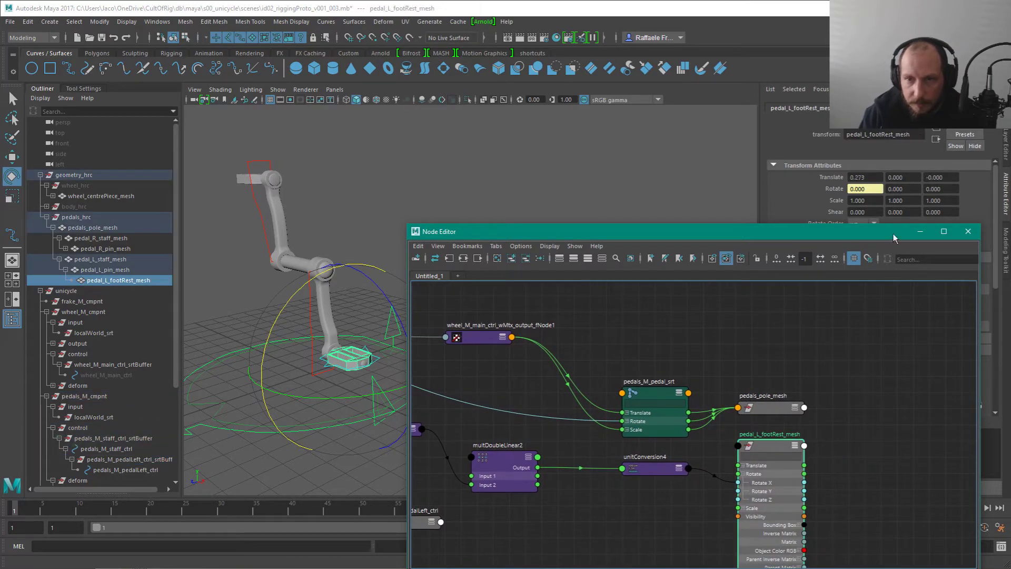
# Step: Rotate pedals_M_staff_ctrl to -70 in X and select pedal_L_footRest_mesh to check its rotation
pyautogui.click(359, 254)
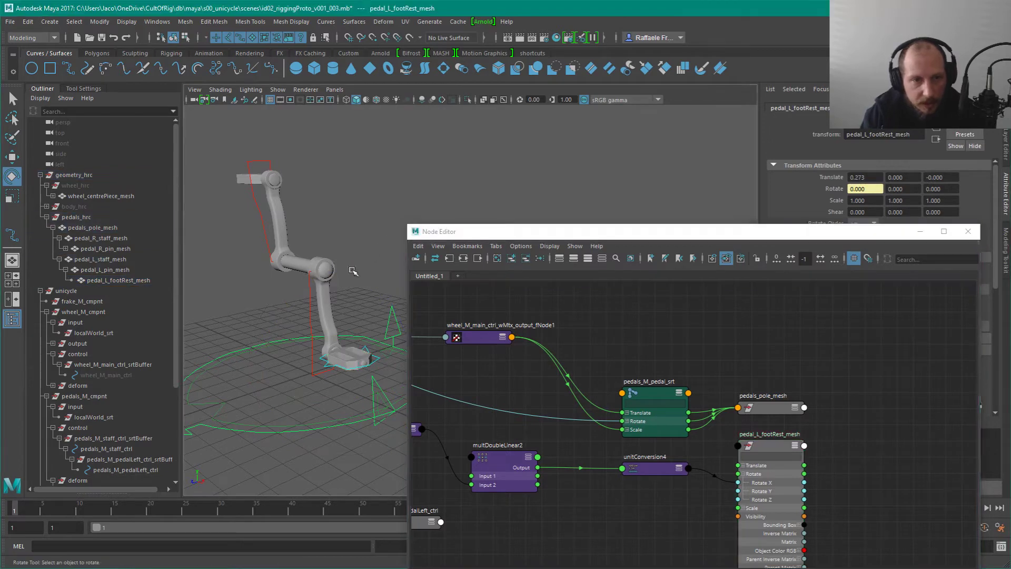
pyautogui.click(312, 349)
pyautogui.moveTo(228, 203); pyautogui.dragTo(257, 154)
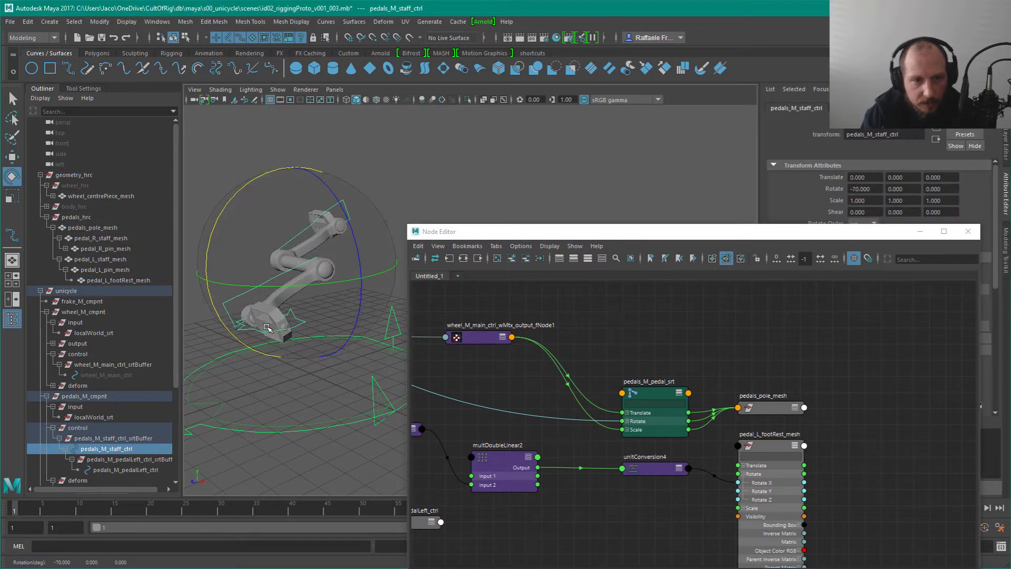
pyautogui.moveTo(829, 456); pyautogui.dragTo(774, 455)
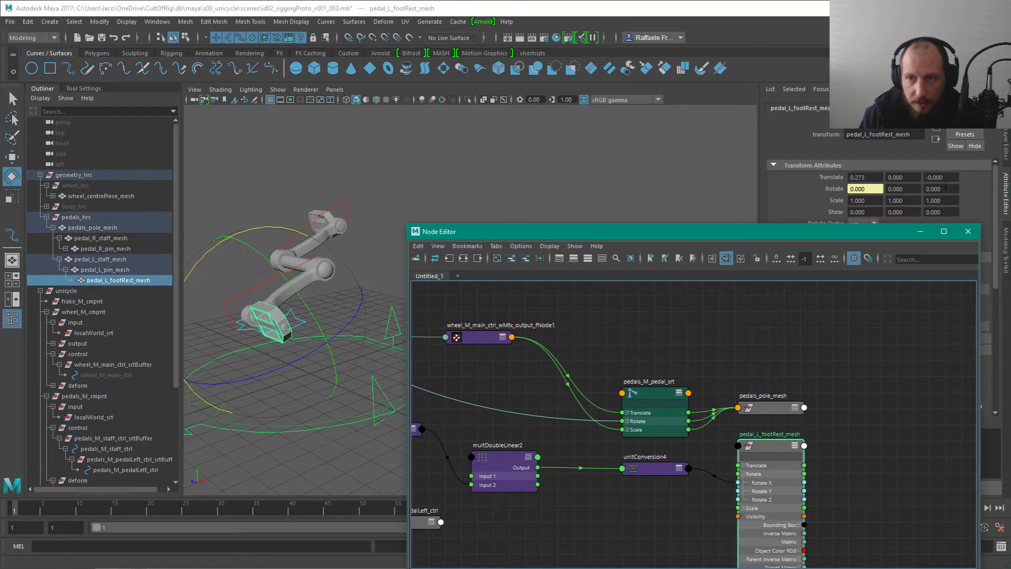
# Step: Set Input 1 of multDoubleLinear2 to 1, moving the Node Editor lower to expose its attributes
pyautogui.moveTo(636, 503); pyautogui.dragTo(751, 461, button='middle')
pyautogui.click(663, 441)
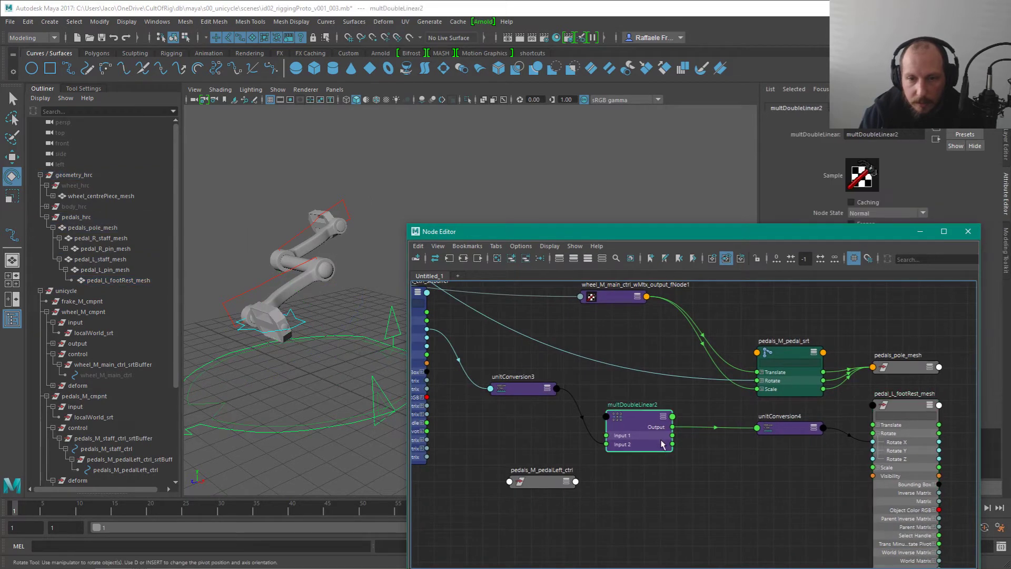
pyautogui.moveTo(870, 232); pyautogui.dragTo(842, 406)
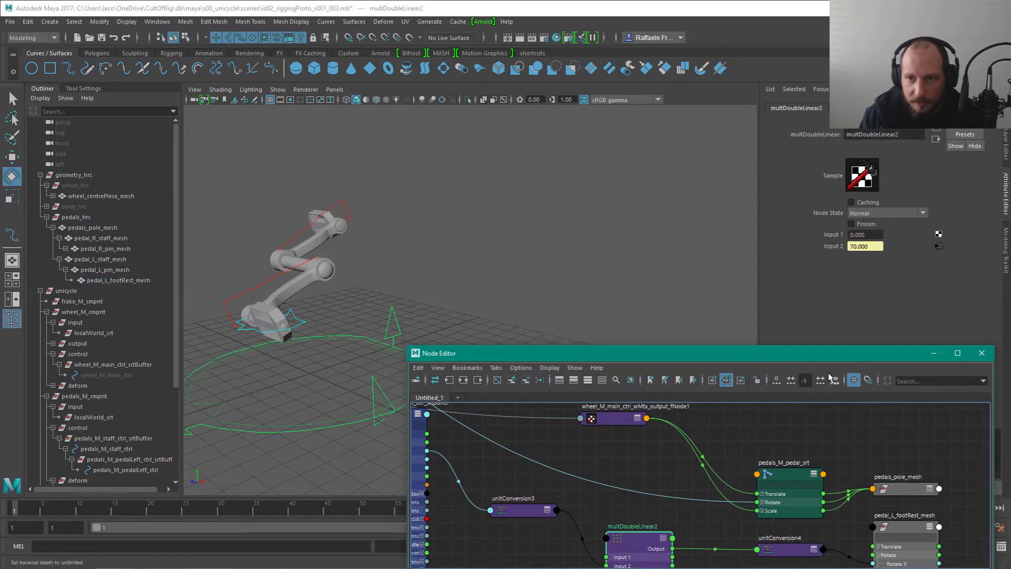
pyautogui.moveTo(738, 451); pyautogui.dragTo(749, 393, button='middle')
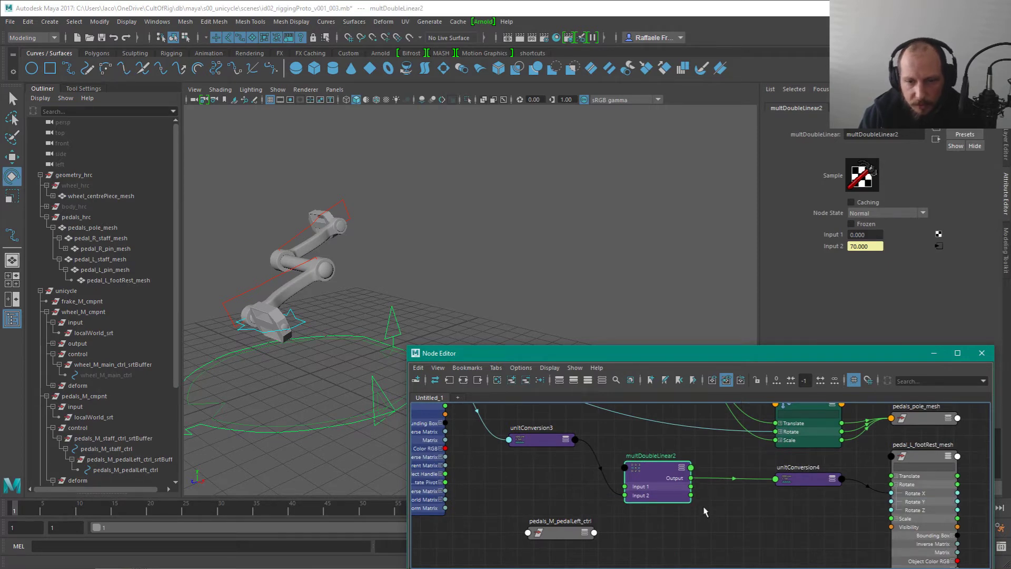
pyautogui.click(840, 300)
pyautogui.doubleClick(864, 235)
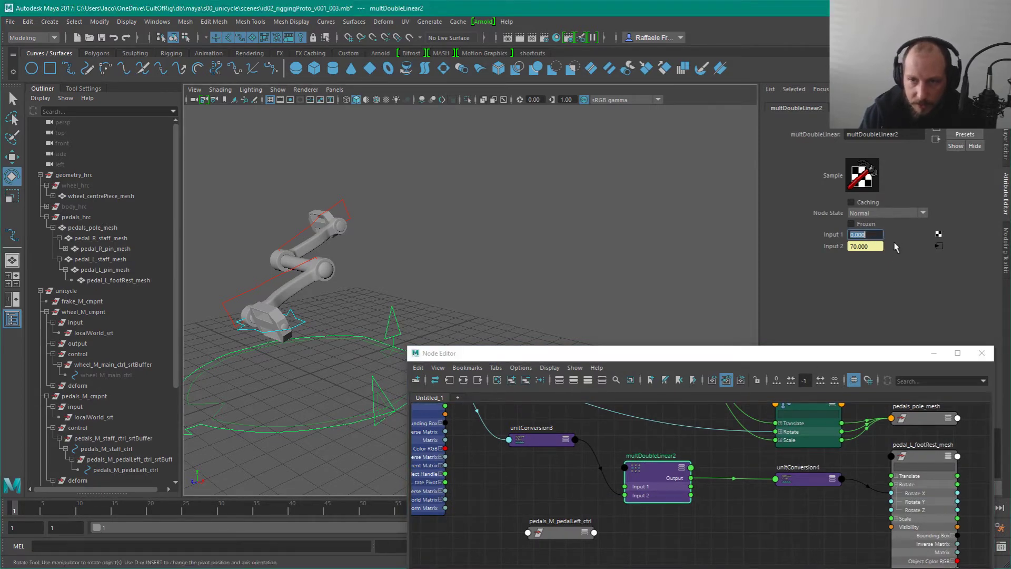
pyautogui.write('1')
pyautogui.press('Return')
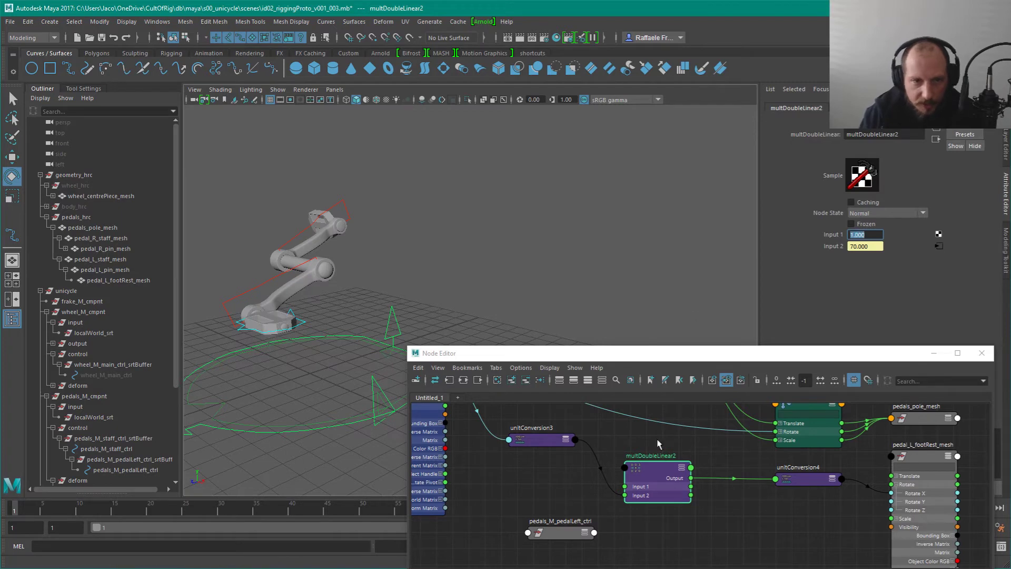
# Step: Rotate pedals_M_staff_ctrl to -40 in X to test the foot rest's counter-rotation
pyautogui.click(716, 499)
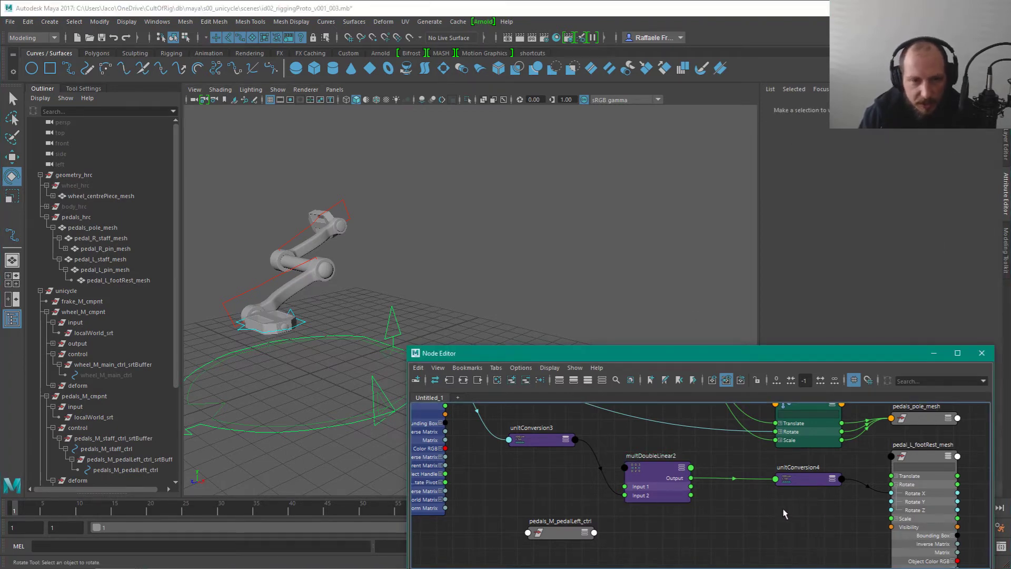
pyautogui.scroll(-4, 783, 513)
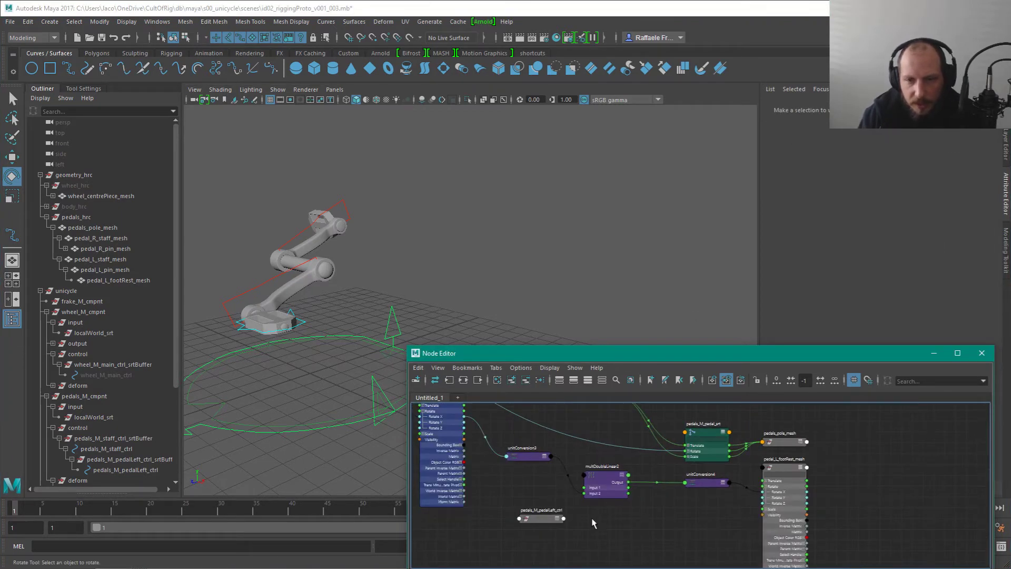
pyautogui.scroll(2, 829, 486)
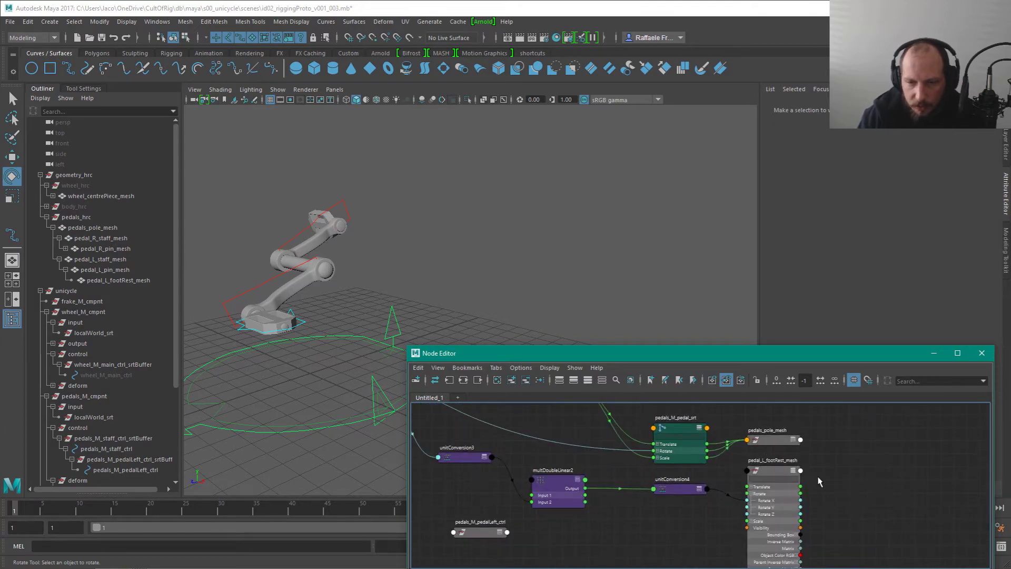
pyautogui.click(771, 473)
pyautogui.click(409, 206)
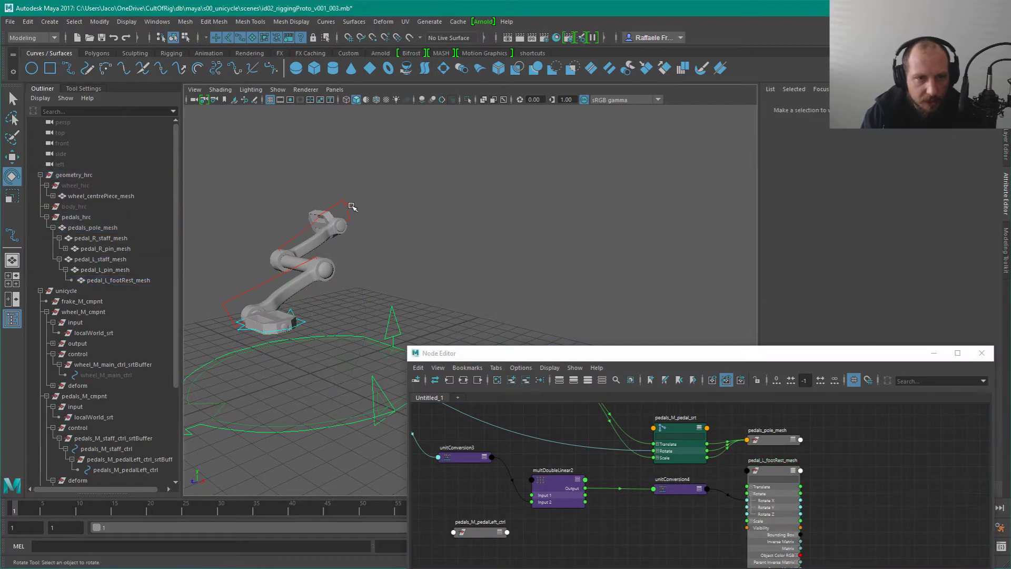
pyautogui.click(242, 279)
pyautogui.moveTo(241, 202); pyautogui.dragTo(218, 219)
# Step: Nudge the pedals_M_pedalLeft_ctrl node aside, create an addDoubleLinear node and place it just above multDoubleLinear2
pyautogui.keyDown('alt'); pyautogui.moveTo(569, 537); pyautogui.dragTo(678, 514, button='middle'); pyautogui.keyUp('alt')
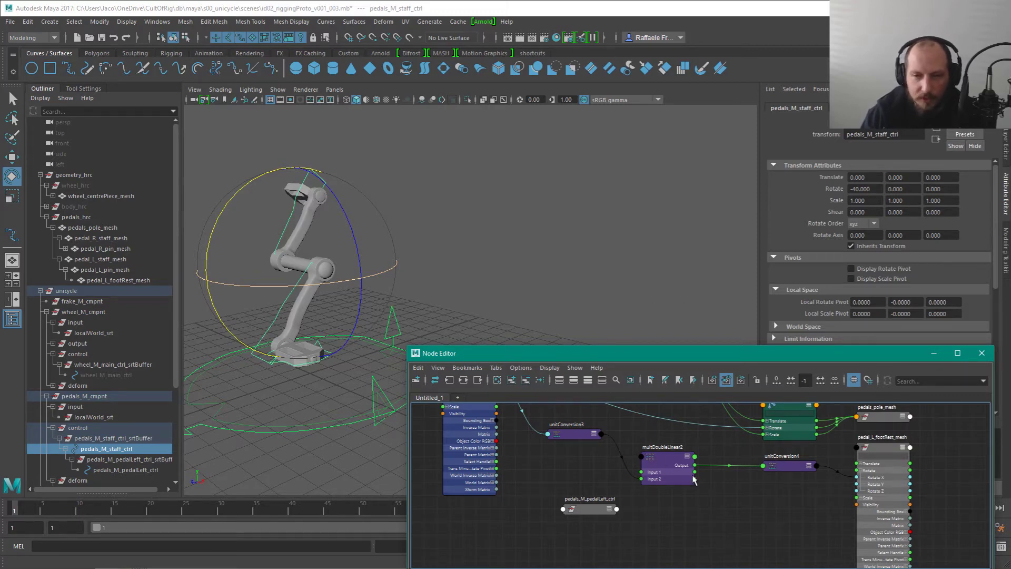
pyautogui.moveTo(609, 510); pyautogui.dragTo(593, 512)
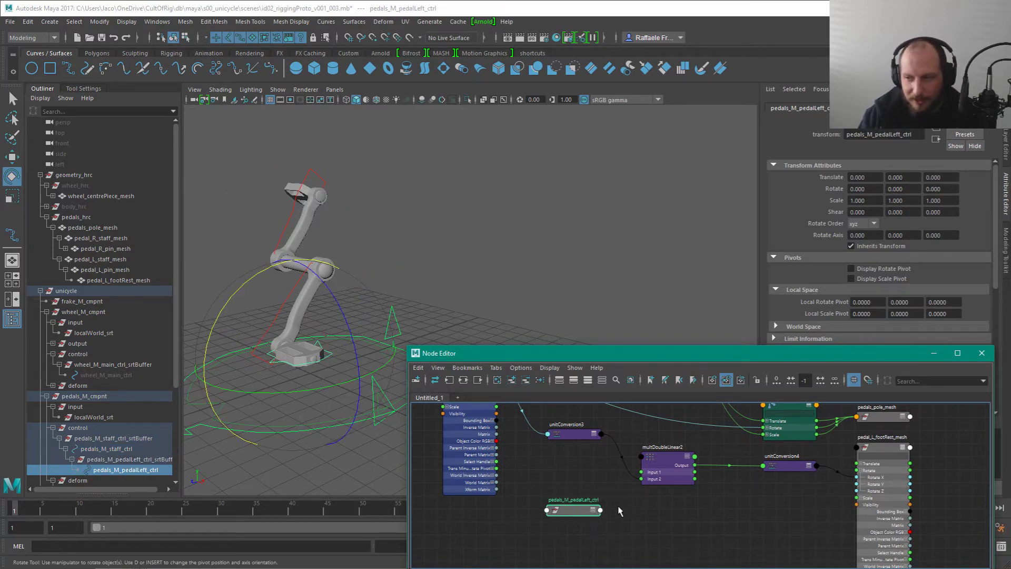
pyautogui.keyDown('alt'); pyautogui.moveTo(681, 501); pyautogui.dragTo(673, 531, button='middle'); pyautogui.keyUp('alt')
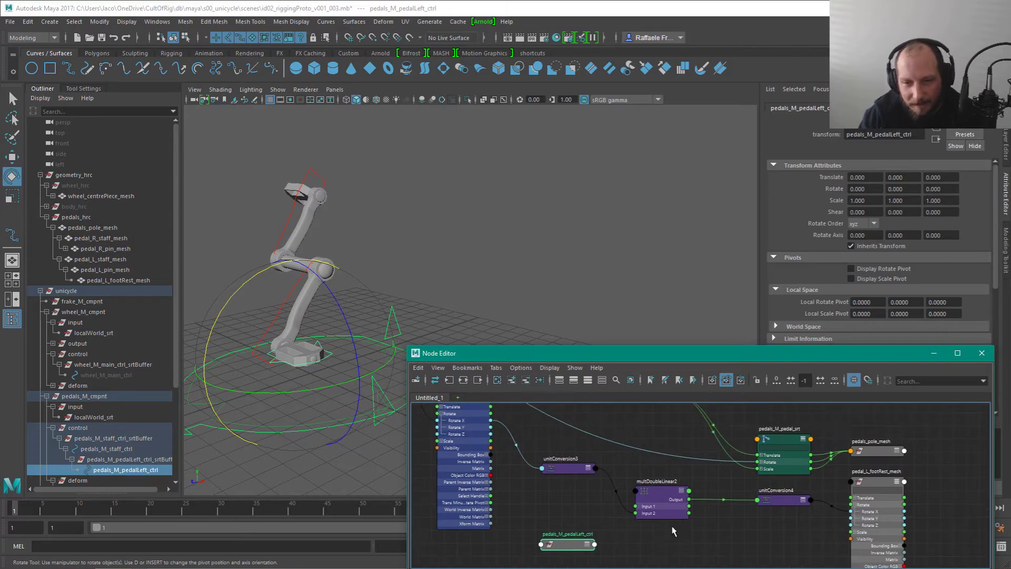
pyautogui.keyDown('alt'); pyautogui.moveTo(699, 535); pyautogui.dragTo(685, 525, button='right'); pyautogui.keyUp('alt')
pyautogui.click(696, 535)
pyautogui.press('Tab')
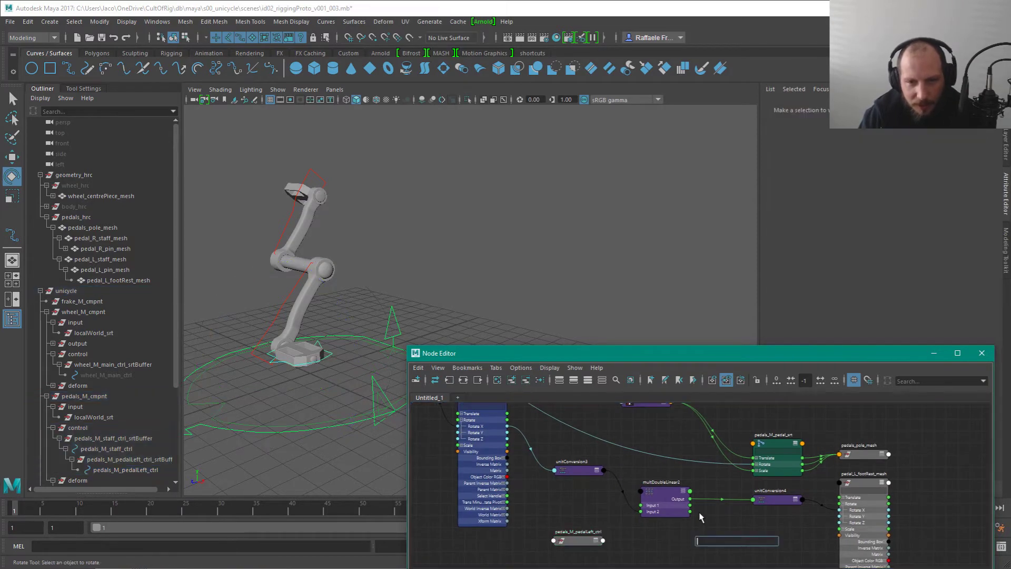
pyautogui.write('add')
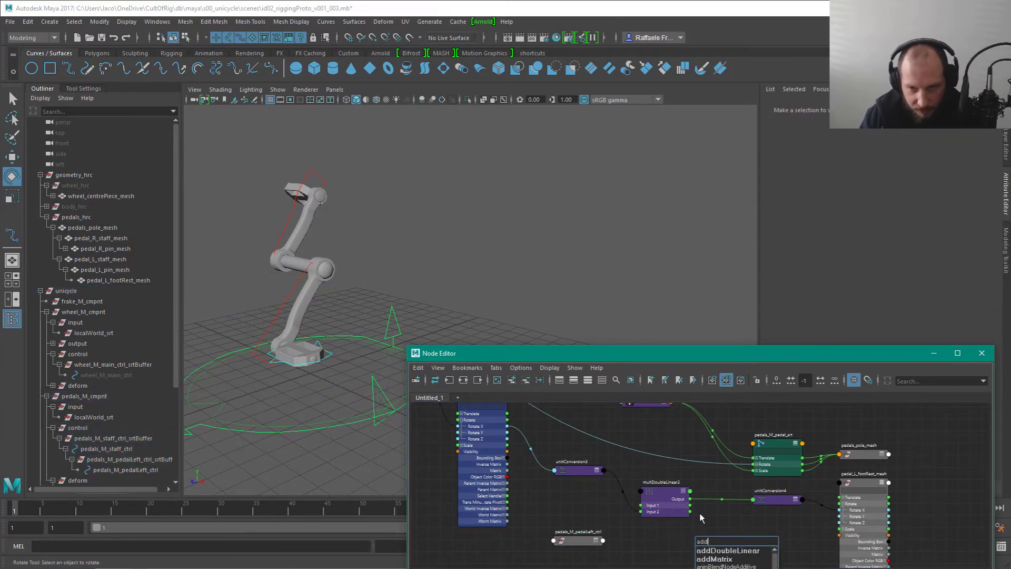
pyautogui.press('Return')
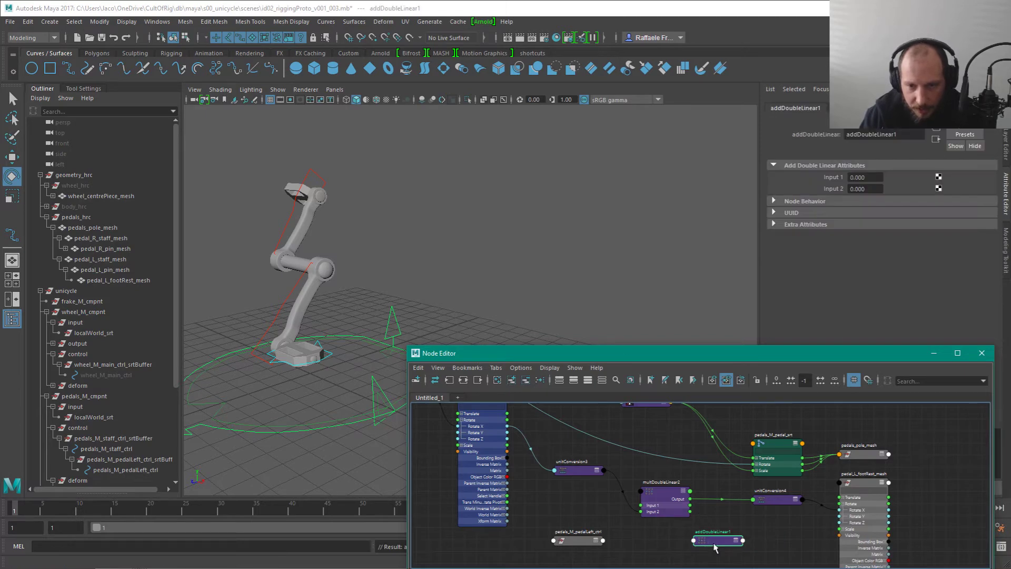
pyautogui.moveTo(715, 548); pyautogui.dragTo(666, 466)
# Step: Route unitConversion3's output through Input 1 of the addDoubleLinear node into unitConversion4, and delete multDoubleLinear2
pyautogui.click(591, 477)
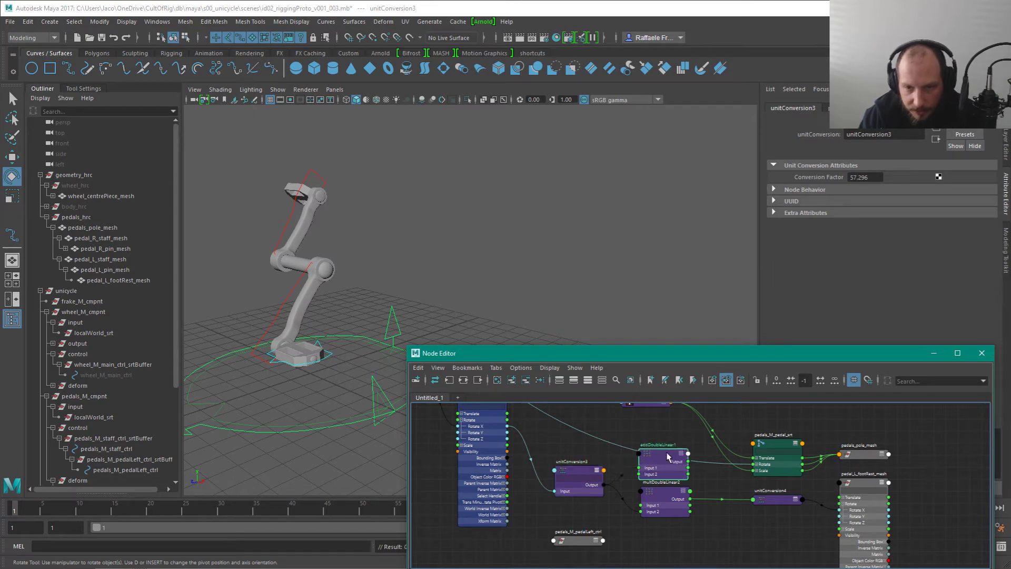
pyautogui.click(763, 501)
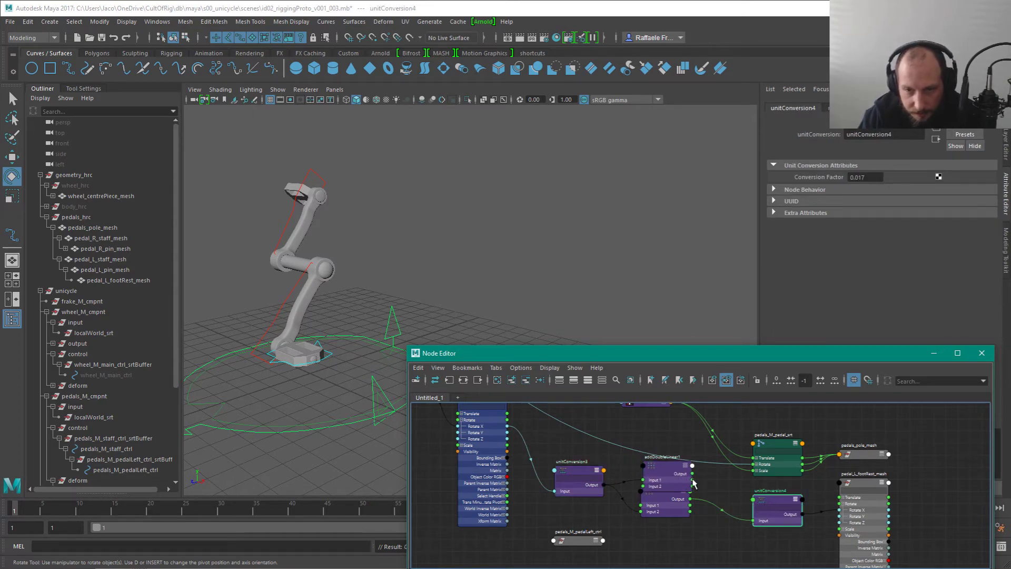
pyautogui.moveTo(692, 473); pyautogui.dragTo(756, 521)
pyautogui.moveTo(666, 504); pyautogui.dragTo(677, 536)
pyautogui.press('Delete')
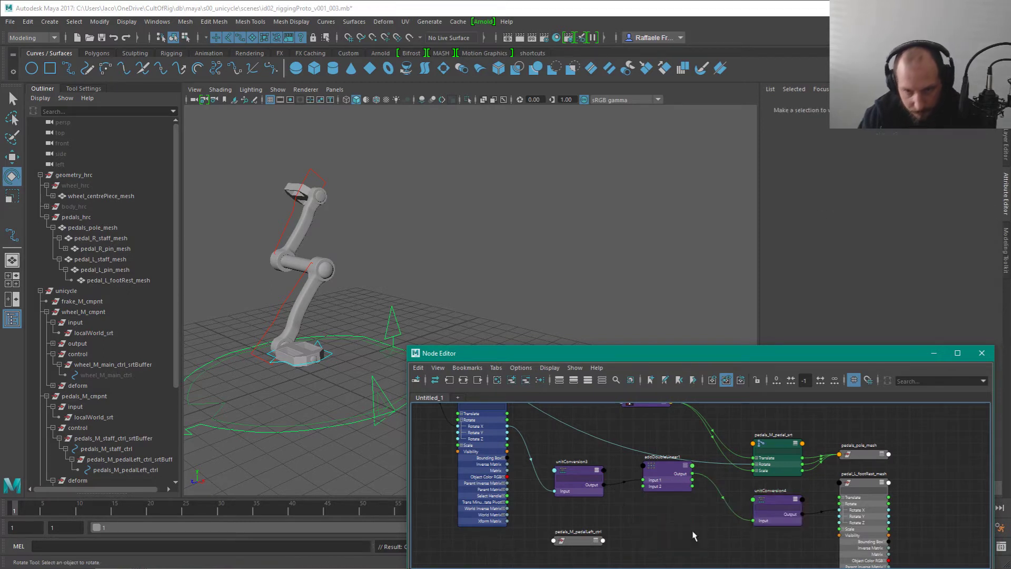
# Step: Try rotating pedals_M_pedalLeft_ctrl by -30 degrees about X and undo the rotation
pyautogui.click(587, 542)
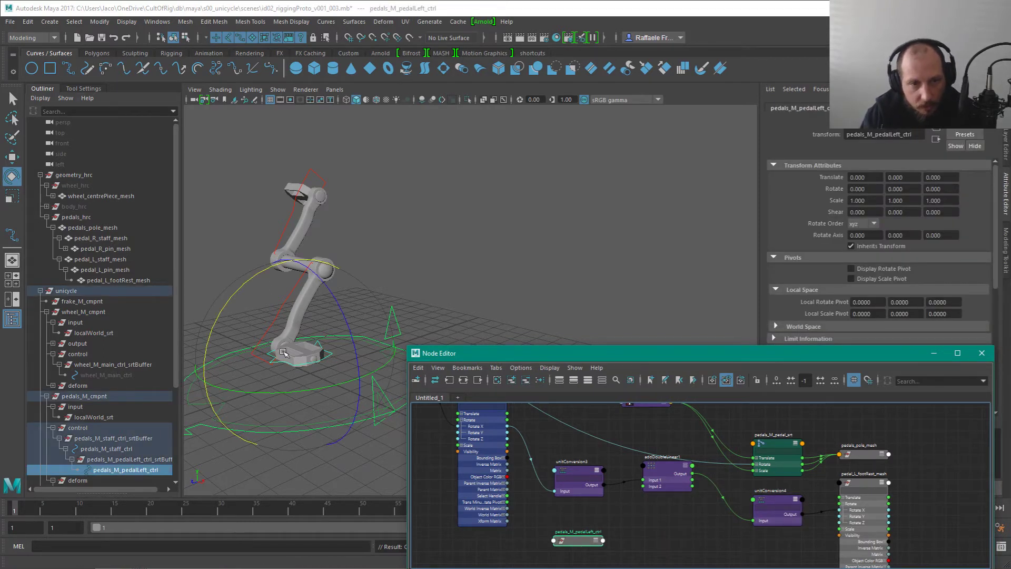
pyautogui.moveTo(232, 296); pyautogui.dragTo(256, 272)
pyautogui.hotkey('ctrl', 'z')
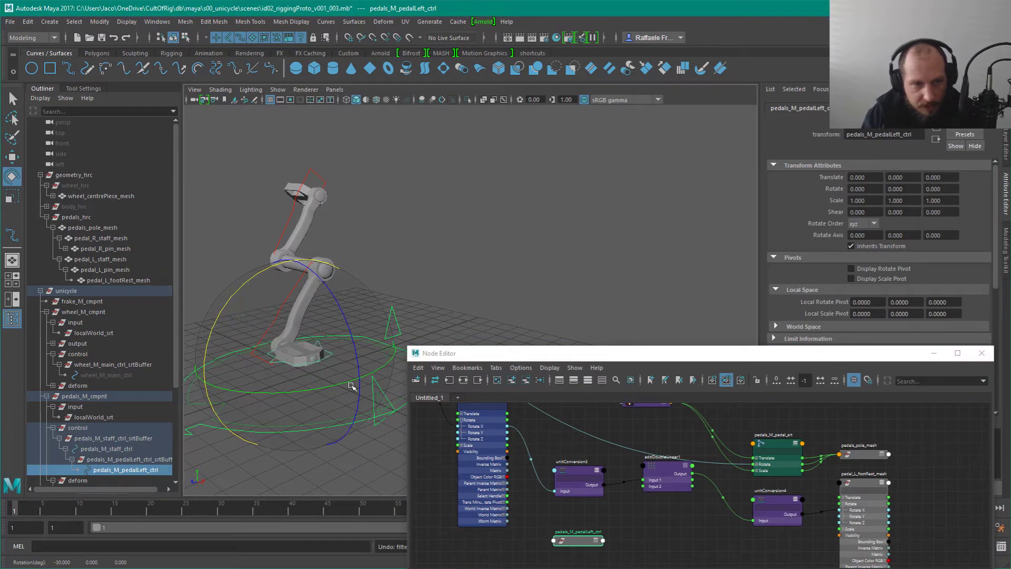
# Step: Expand the pedals_M_pedalLeft_ctrl node and connect its Rotate X to Input 2 of the addDoubleLinear node
pyautogui.click(596, 540)
pyautogui.click(596, 540)
pyautogui.scroll(3, 632, 548)
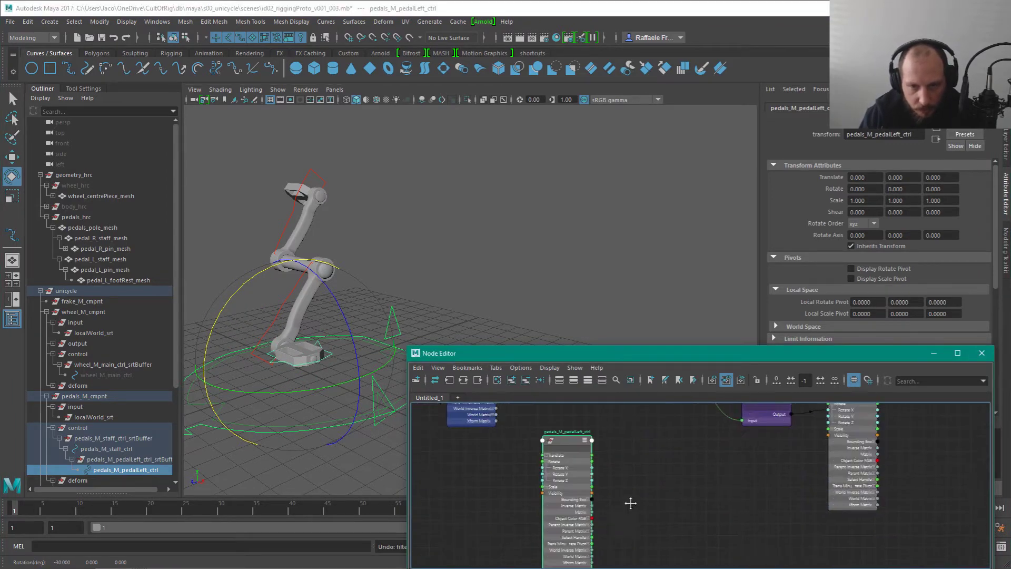
pyautogui.moveTo(578, 546); pyautogui.dragTo(575, 502)
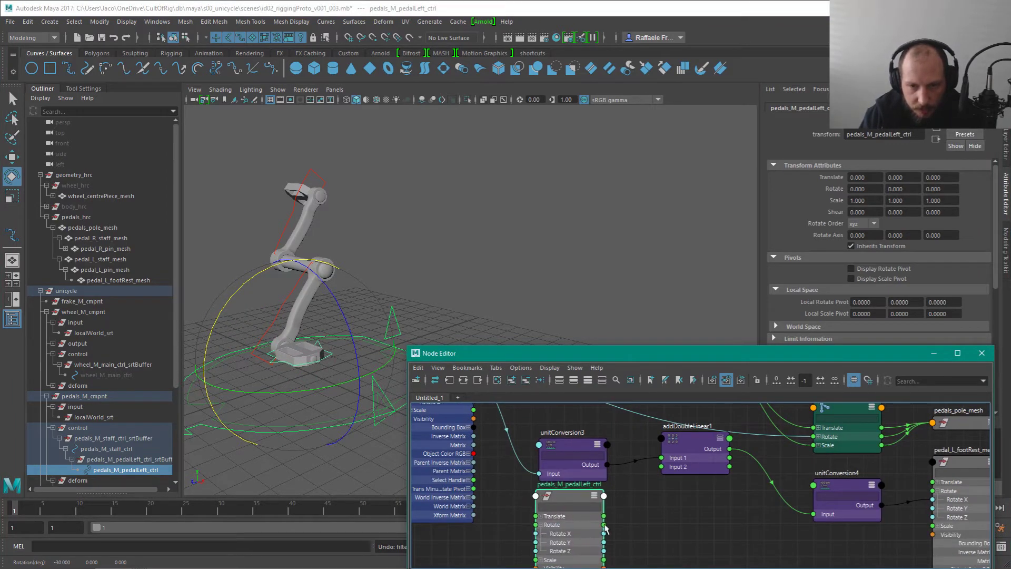
pyautogui.moveTo(604, 534); pyautogui.dragTo(662, 467)
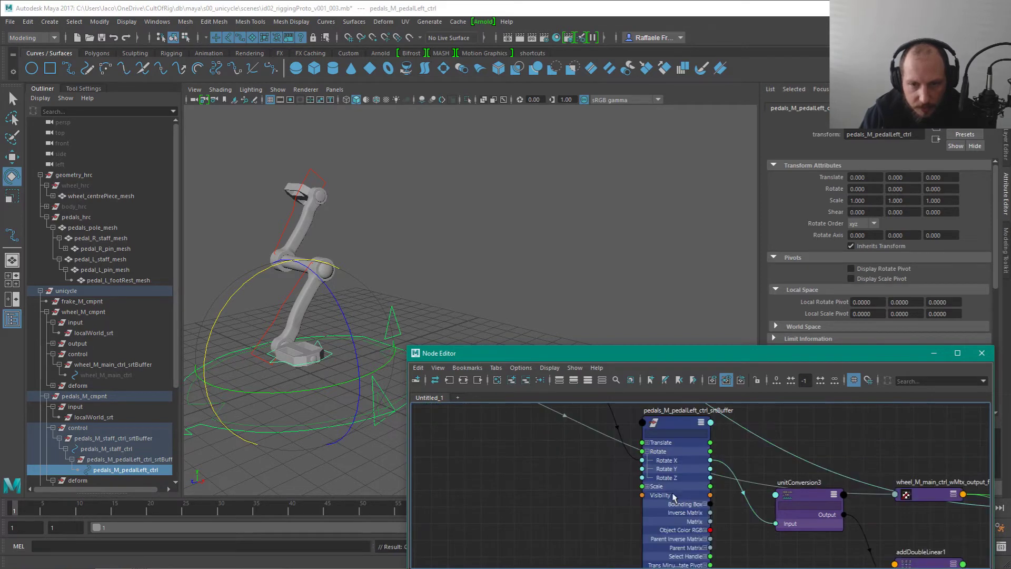
pyautogui.keyDown('alt'); pyautogui.moveTo(813, 499); pyautogui.dragTo(656, 487, button='middle'); pyautogui.keyUp('alt')
pyautogui.scroll(-4, 656, 487)
pyautogui.keyDown('alt'); pyautogui.moveTo(583, 524); pyautogui.dragTo(659, 505, button='middle'); pyautogui.keyUp('alt')
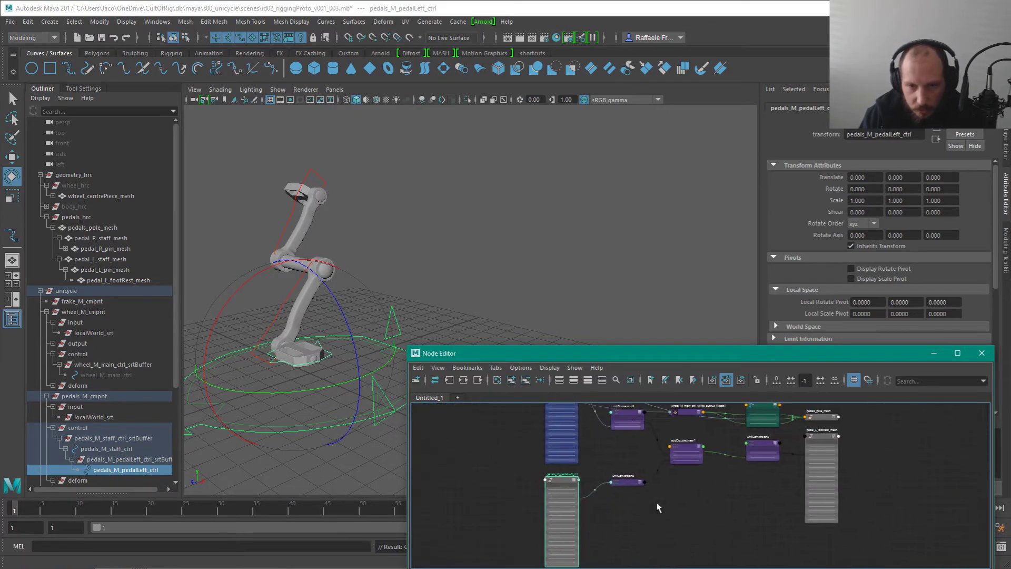
# Step: Try rotating pedals_M_pedalLeft_ctrl about X to test the foot rest and undo each rotation
pyautogui.click(503, 477)
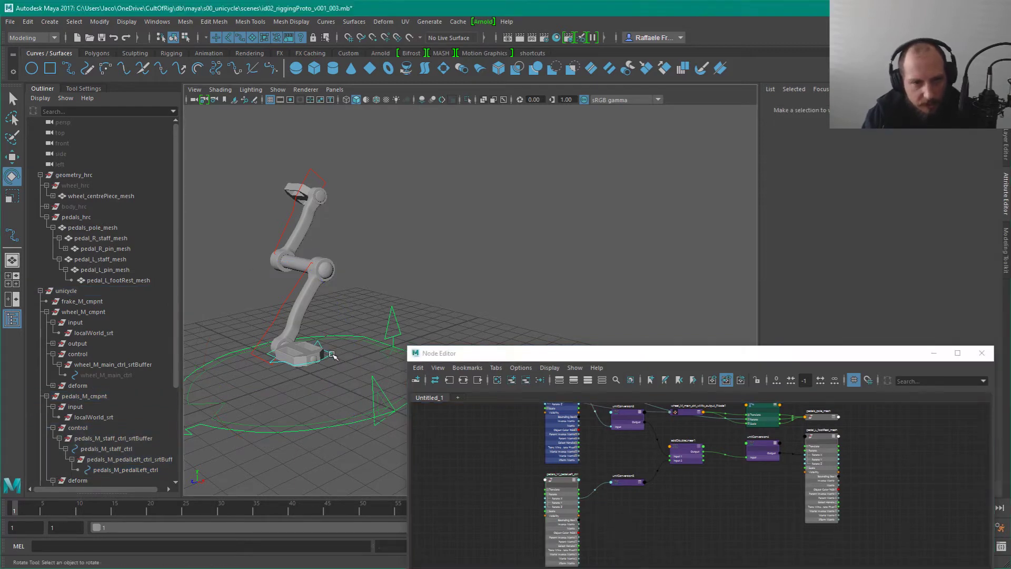
pyautogui.click(158, 469)
pyautogui.moveTo(243, 280)
pyautogui.mouseDown()
pyautogui.moveTo(209, 352)
pyautogui.moveTo(237, 286)
pyautogui.mouseUp()
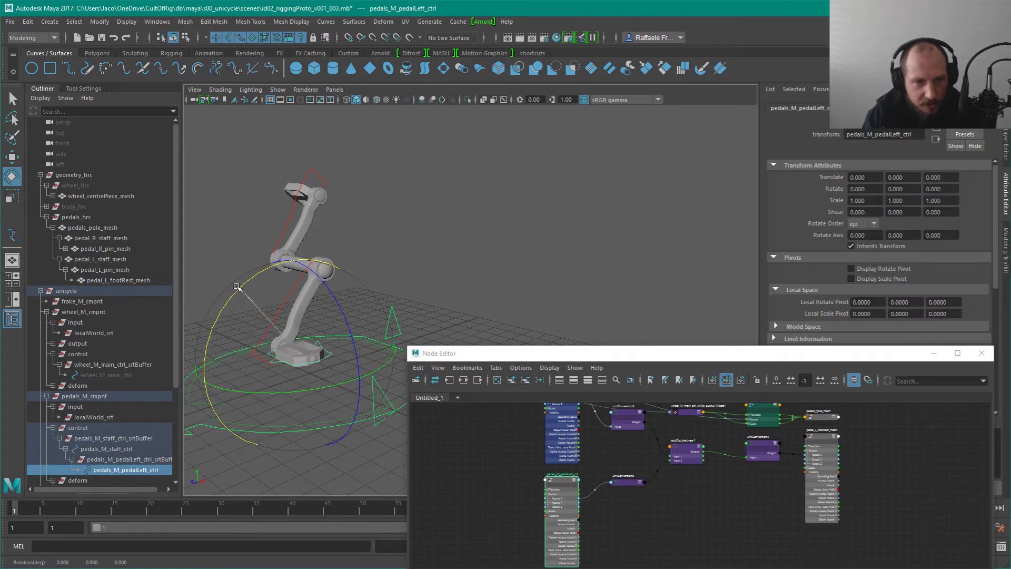
pyautogui.hotkey('ctrl', 'z')
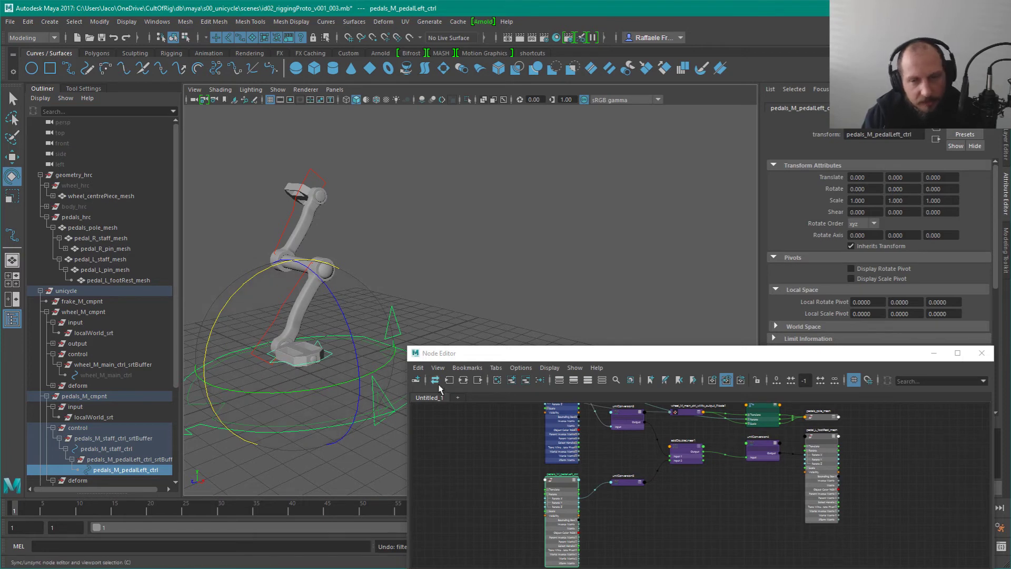
pyautogui.moveTo(235, 291)
pyautogui.mouseDown()
pyautogui.moveTo(275, 258)
pyautogui.moveTo(235, 280)
pyautogui.mouseUp()
pyautogui.hotkey('ctrl', 'z')
pyautogui.moveTo(457, 199); pyautogui.dragTo(466, 245)
# Step: Try rotating pedals_M_staff_ctrl about X, undo the rotation, and reset its X rotation to 0
pyautogui.click(282, 304)
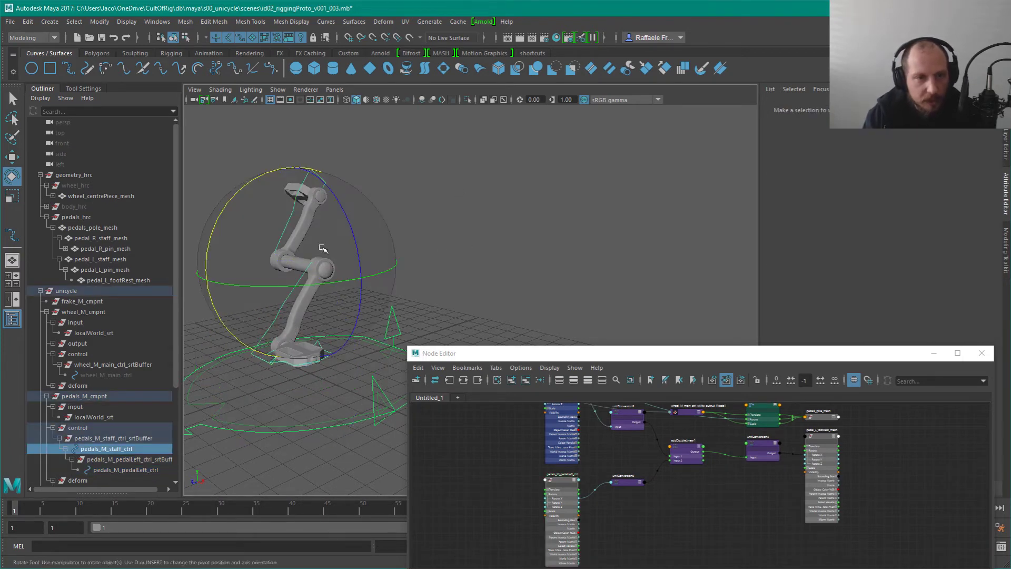
pyautogui.moveTo(226, 206); pyautogui.dragTo(390, 269)
pyautogui.hotkey('ctrl', 'z')
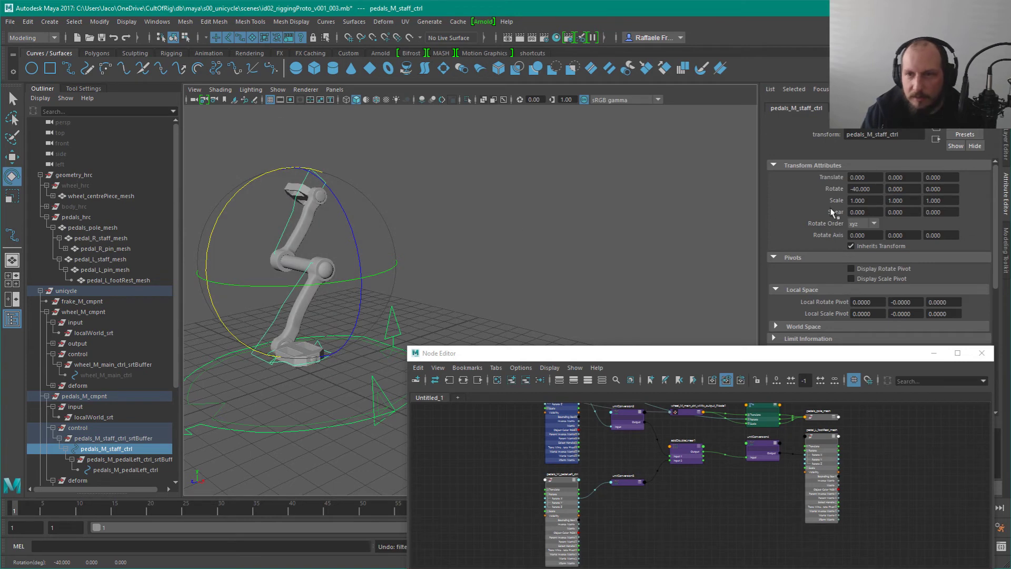
pyautogui.click(867, 188)
pyautogui.write('0')
pyautogui.press('Return')
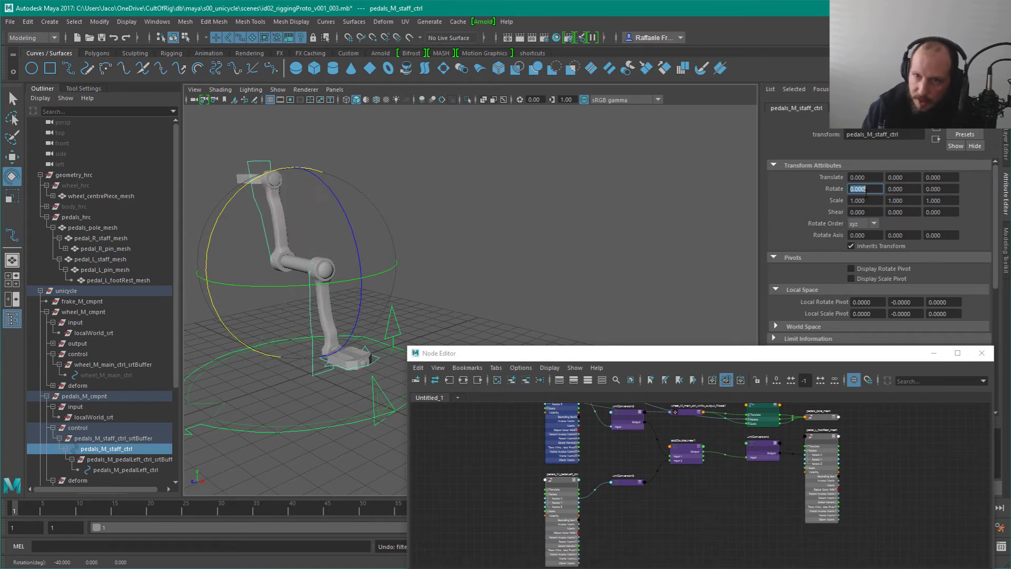
# Step: Collapse the three unit conversions around addDoubleLinear1 and the pedals_M_pedalLeft_ctrl node, packing the conversions and addDoubleLinear1 closer together
pyautogui.click(653, 500)
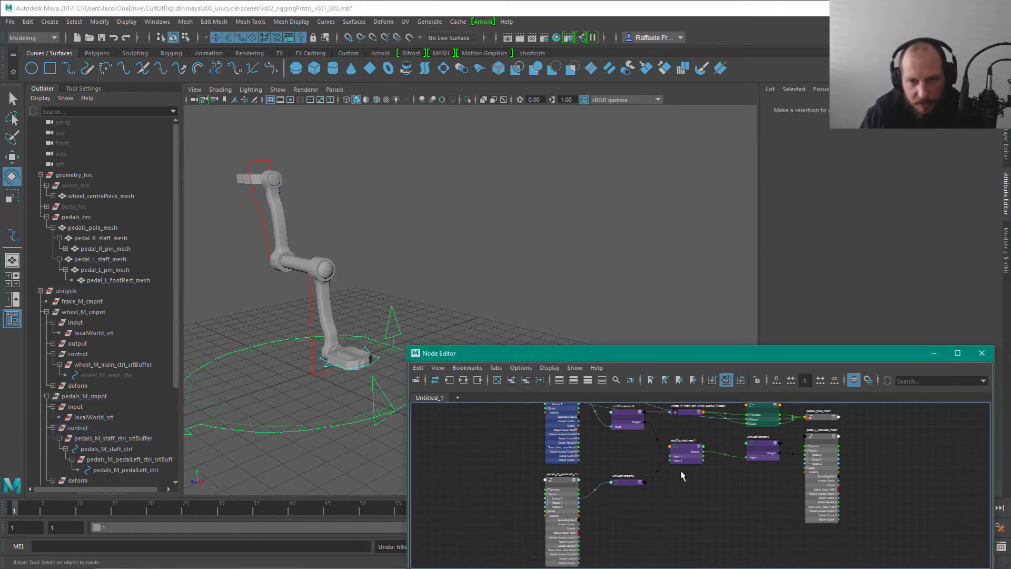
pyautogui.moveTo(630, 419); pyautogui.dragTo(630, 463)
pyautogui.press('1')
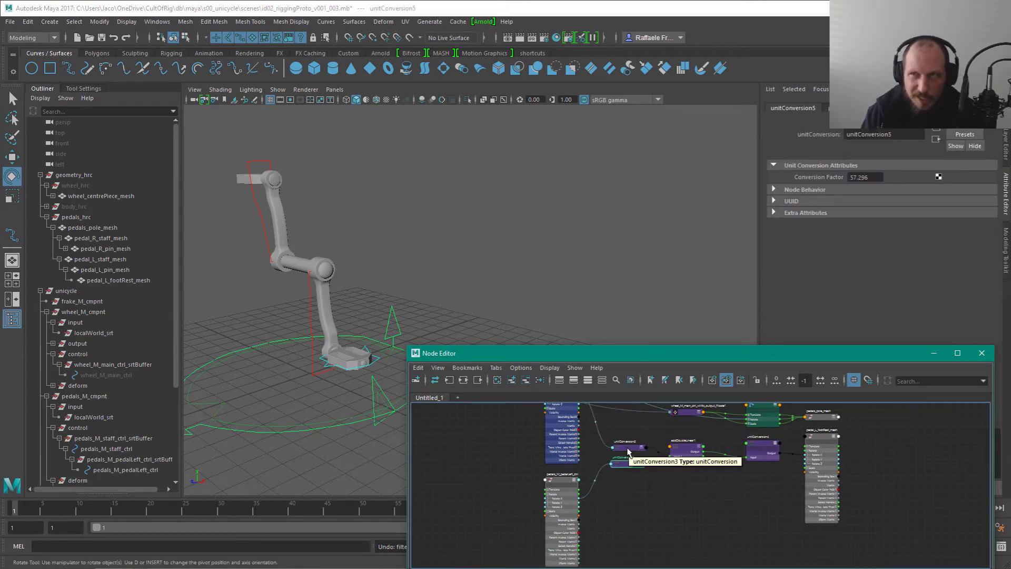
pyautogui.click(758, 443)
pyautogui.press('1')
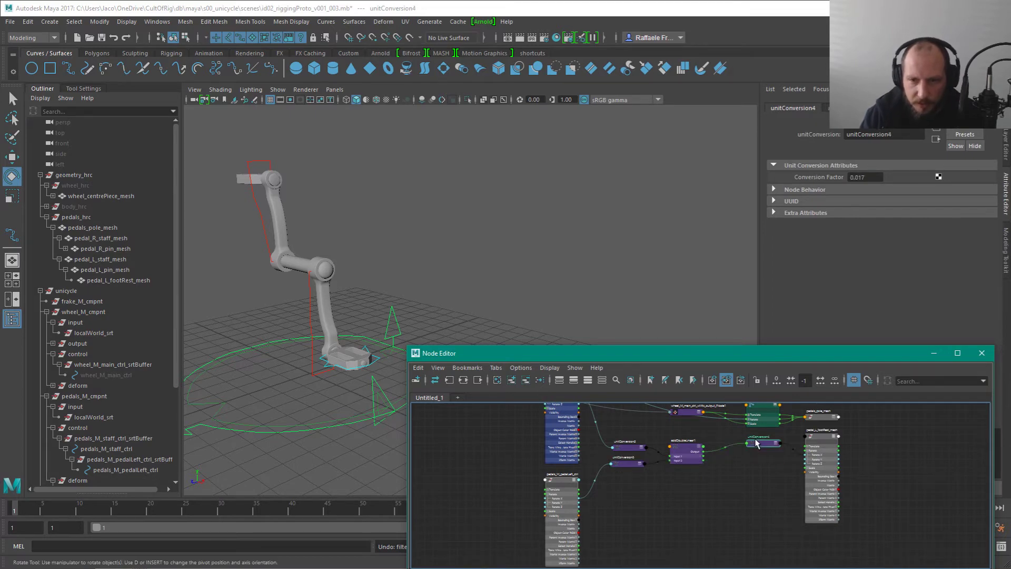
pyautogui.moveTo(758, 443); pyautogui.dragTo(679, 447)
pyautogui.click(561, 477)
pyautogui.press('1')
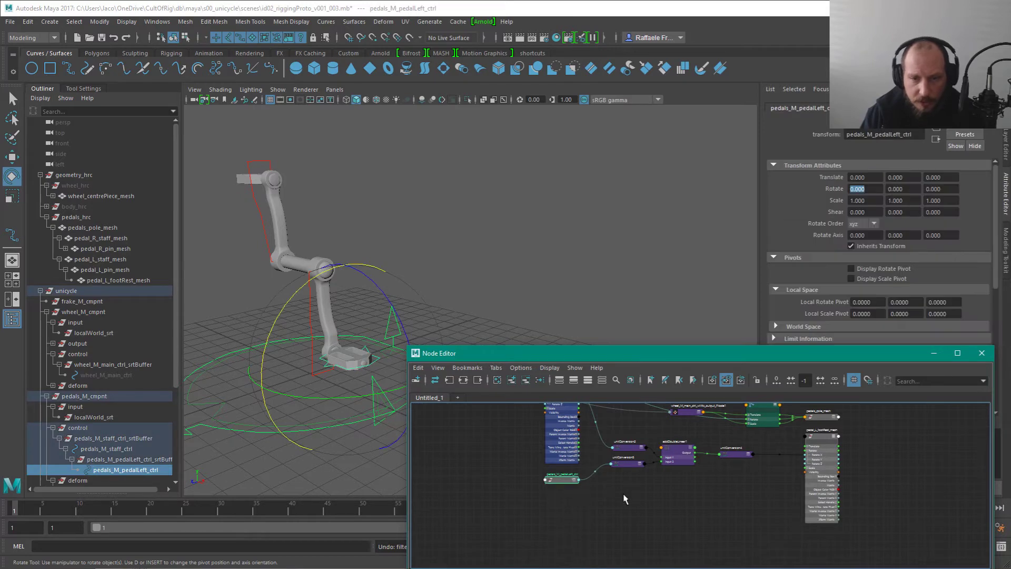
# Step: Line up the multDoubleLinear node and its two unit conversions in a row between pedals_M_staff_ctrl and pedals_M_pedalLeft_ctrl_srtBuffer
pyautogui.keyDown('alt'); pyautogui.moveTo(578, 462); pyautogui.dragTo(670, 452, button='middle'); pyautogui.keyUp('alt')
pyautogui.scroll(-2, 553, 492)
pyautogui.keyDown('alt'); pyautogui.moveTo(567, 465); pyautogui.dragTo(590, 470, button='middle'); pyautogui.keyUp('alt')
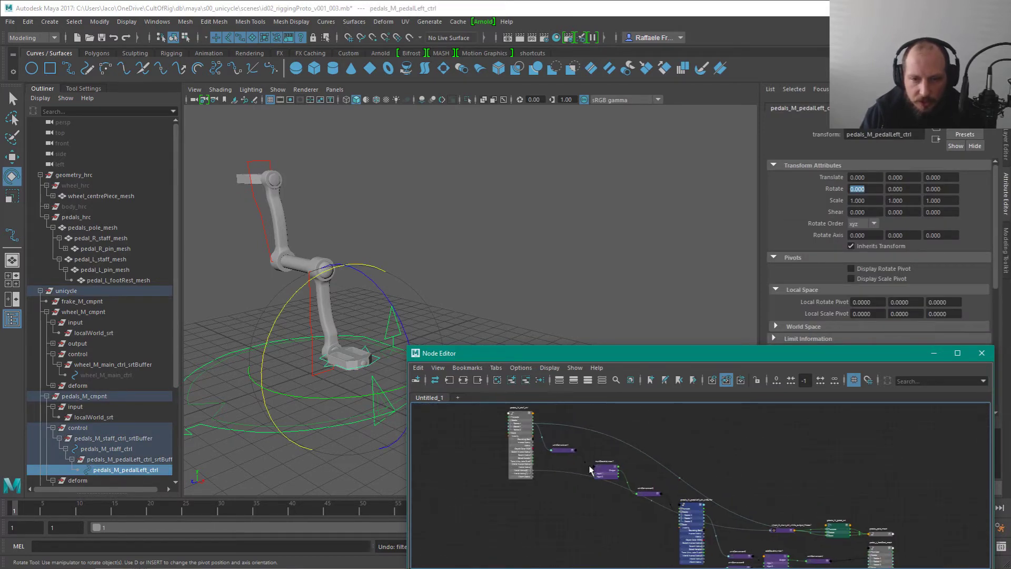
pyautogui.moveTo(562, 452); pyautogui.dragTo(571, 477)
pyautogui.moveTo(644, 497); pyautogui.dragTo(640, 475)
pyautogui.moveTo(565, 446); pyautogui.dragTo(646, 532)
pyautogui.click(523, 419)
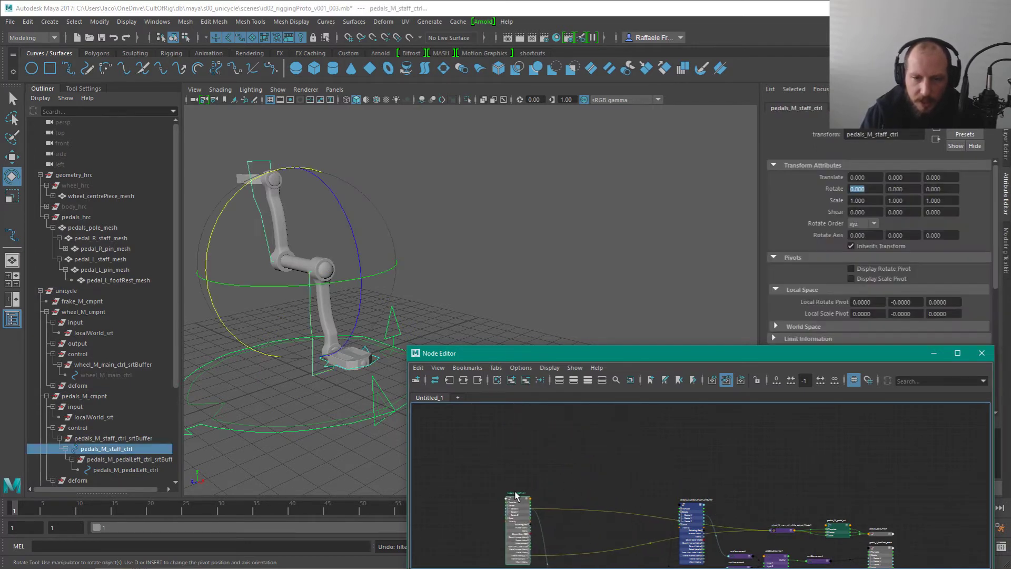
pyautogui.keyDown('alt'); pyautogui.moveTo(604, 555); pyautogui.dragTo(584, 472, button='middle'); pyautogui.keyUp('alt')
pyautogui.scroll(3, 601, 470)
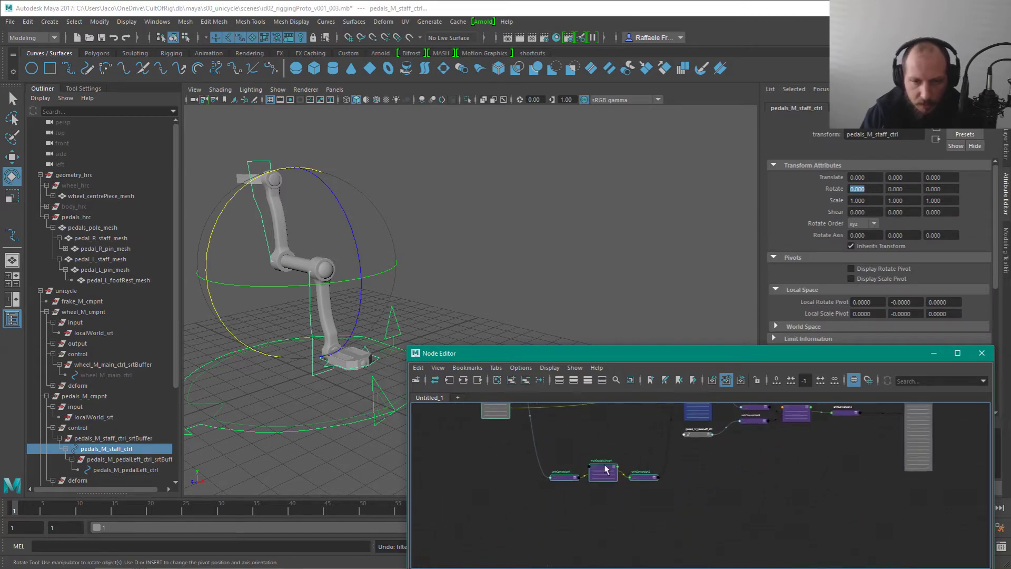
pyautogui.moveTo(559, 449); pyautogui.dragTo(653, 498)
pyautogui.keyDown('alt'); pyautogui.moveTo(636, 469); pyautogui.dragTo(634, 547, button='middle'); pyautogui.keyUp('alt')
pyautogui.moveTo(633, 547); pyautogui.dragTo(609, 414)
# Step: Collapse the pedals_M_staff_ctrl and pedals_M_pedalLeft_ctrl_srtBuffer nodes and move them closer to the multDoubleLinear chain
pyautogui.click(518, 449)
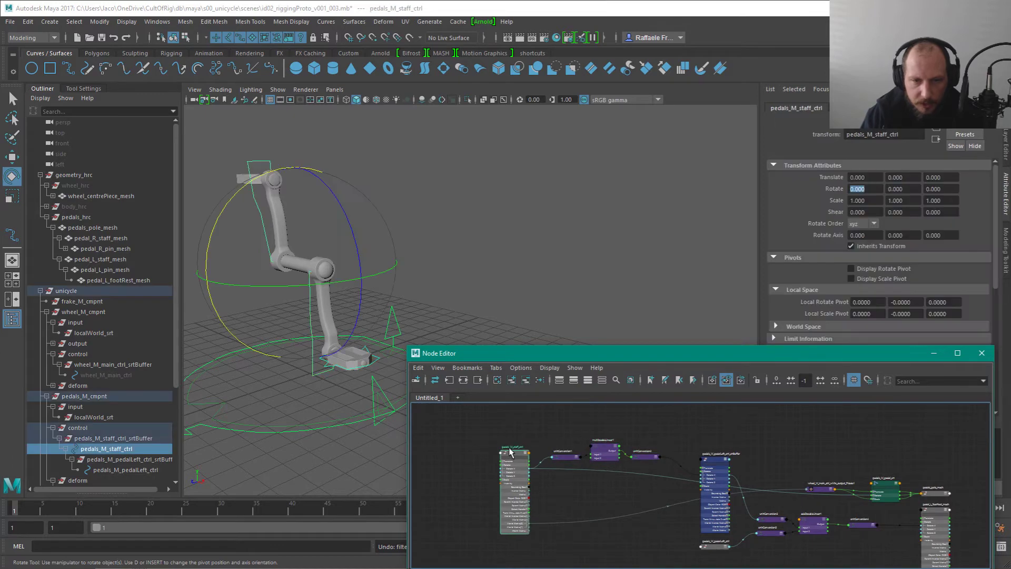
pyautogui.moveTo(511, 462); pyautogui.dragTo(530, 475)
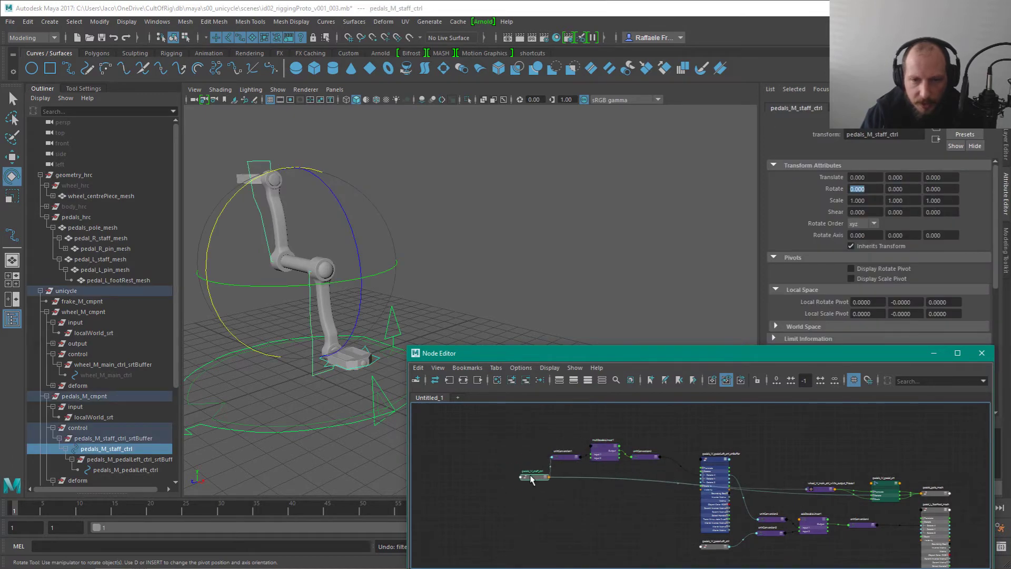
pyautogui.click(713, 459)
pyautogui.press('1')
pyautogui.moveTo(713, 459); pyautogui.dragTo(683, 465)
# Step: Move pedals_M_pedalLeft_ctrl and the addDoubleLinear chain beside the pedalLeft buffer, and place wheel_M_main_ctrl_wMtx_output_fNode lower in the graph
pyautogui.moveTo(799, 461); pyautogui.dragTo(715, 418, button='middle')
pyautogui.moveTo(605, 467); pyautogui.dragTo(787, 518)
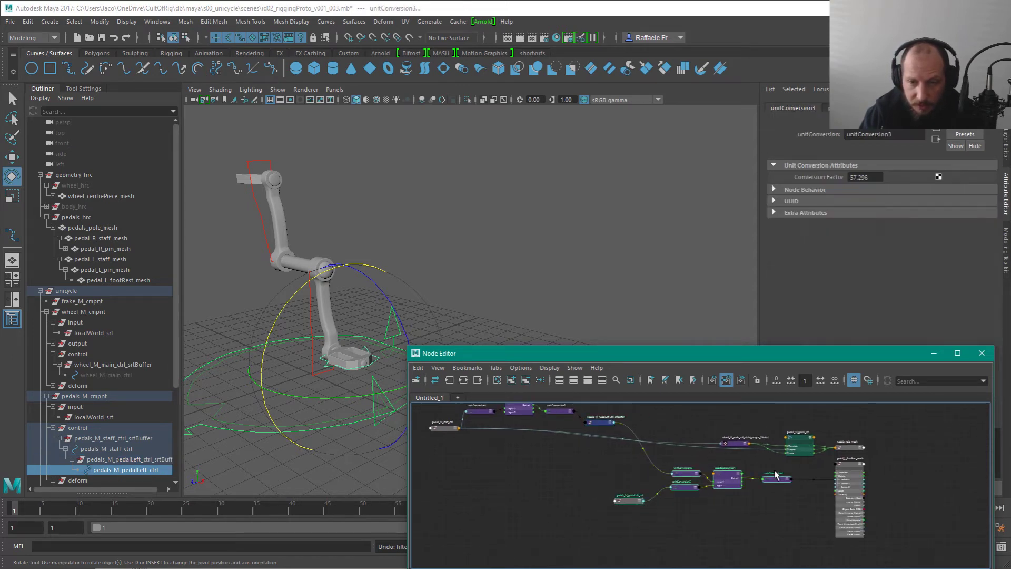
pyautogui.moveTo(773, 479); pyautogui.dragTo(731, 435)
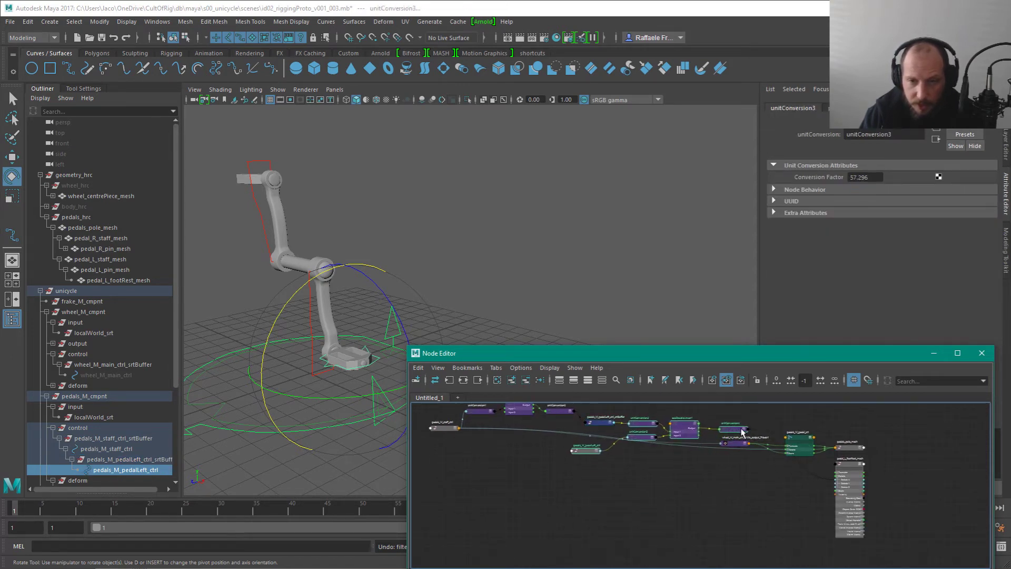
pyautogui.moveTo(731, 435); pyautogui.dragTo(692, 493, button='middle')
pyautogui.moveTo(692, 494); pyautogui.dragTo(703, 530)
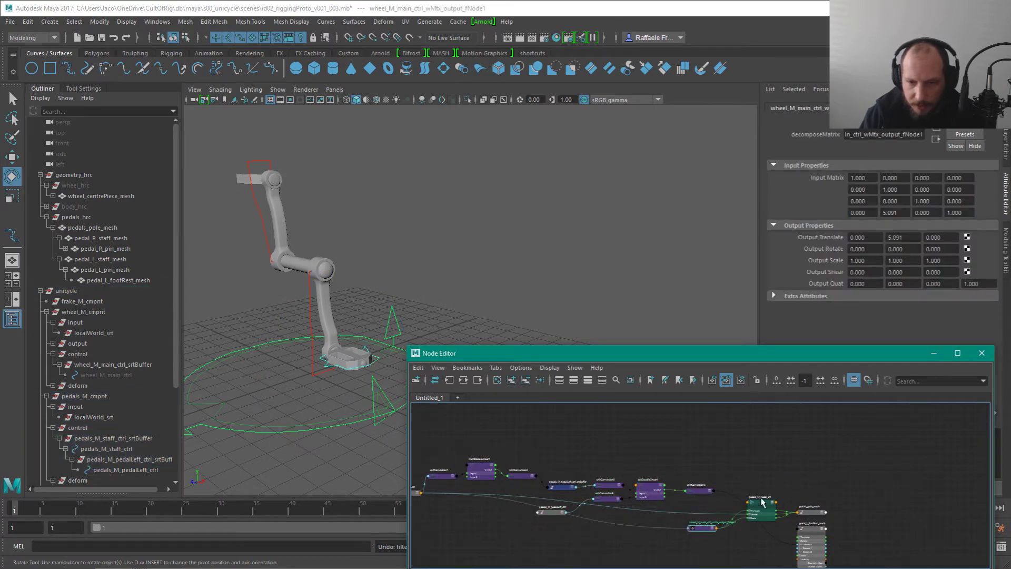
pyautogui.moveTo(785, 477); pyautogui.dragTo(726, 423, button='middle')
pyautogui.click(783, 461)
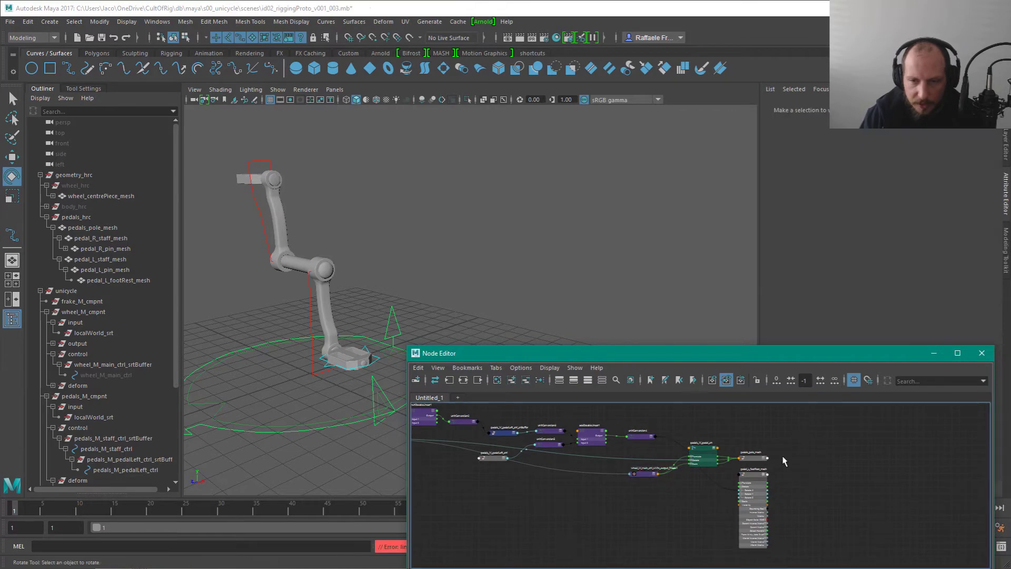
# Step: Collapse the pedal_L_footRest_mesh node and place it just below pedals_pole_mesh
pyautogui.click(750, 474)
pyautogui.press('1')
pyautogui.moveTo(751, 474); pyautogui.dragTo(764, 471)
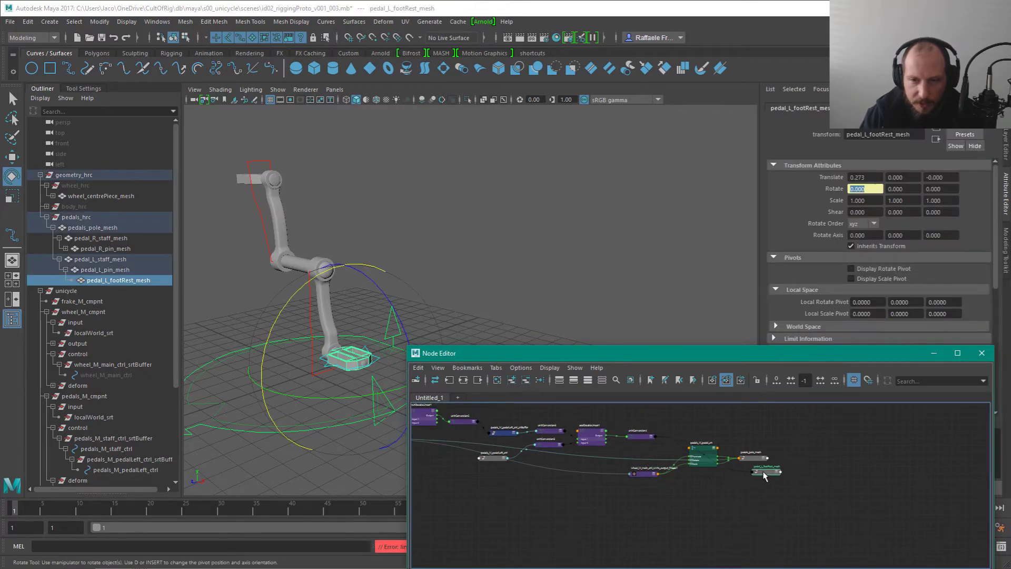
# Step: Enlarge the Node Editor and fine-tune the placement of wheel_M_main_ctrl_wMtx_output_fNode and pedal_L_footRest_mesh around pedals_M_pedal_srt
pyautogui.moveTo(409, 347); pyautogui.dragTo(379, 201)
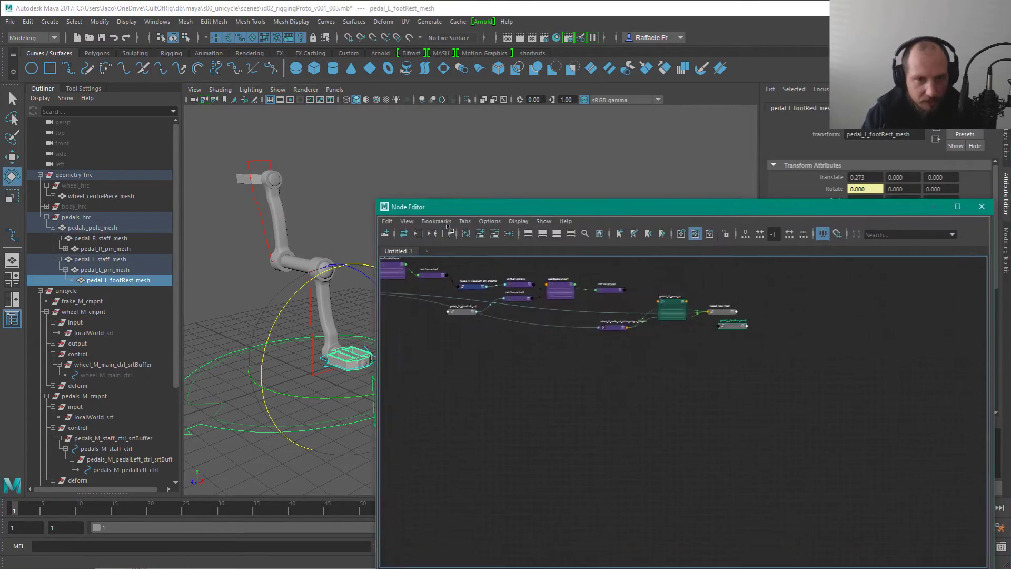
pyautogui.keyDown('alt'); pyautogui.moveTo(631, 375); pyautogui.dragTo(730, 475, button='middle'); pyautogui.keyUp('alt')
pyautogui.keyDown('alt'); pyautogui.moveTo(730, 475); pyautogui.dragTo(804, 447, button='right'); pyautogui.keyUp('alt')
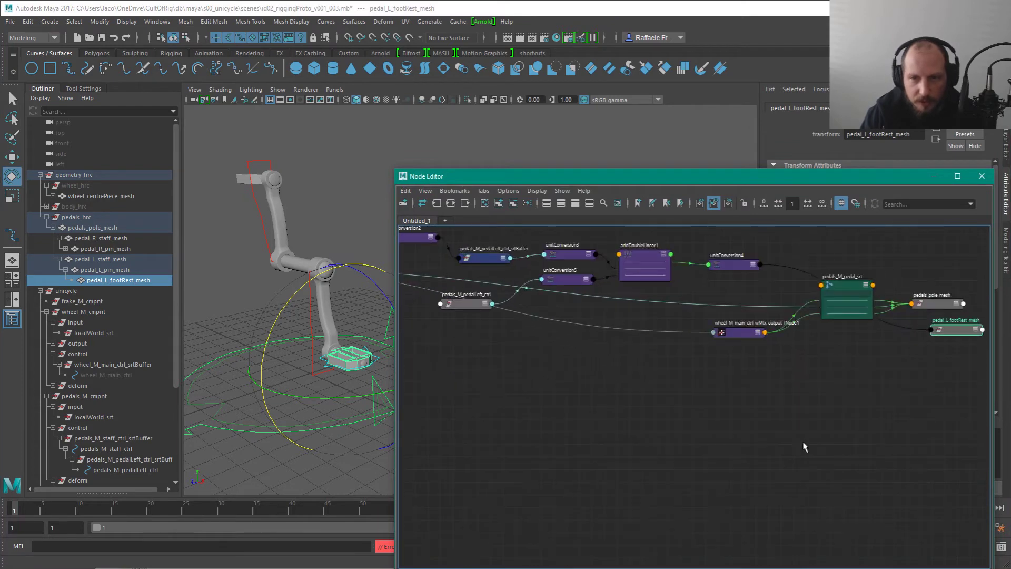
pyautogui.keyDown('alt'); pyautogui.moveTo(804, 447); pyautogui.dragTo(709, 555, button='middle'); pyautogui.keyUp('alt')
pyautogui.moveTo(653, 440); pyautogui.dragTo(631, 438)
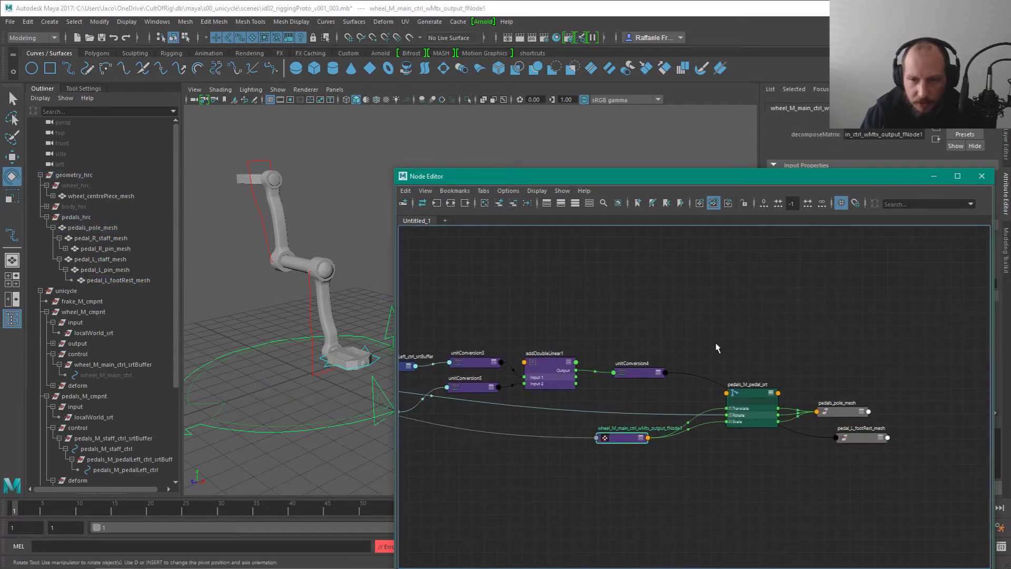
pyautogui.moveTo(858, 434); pyautogui.dragTo(884, 439)
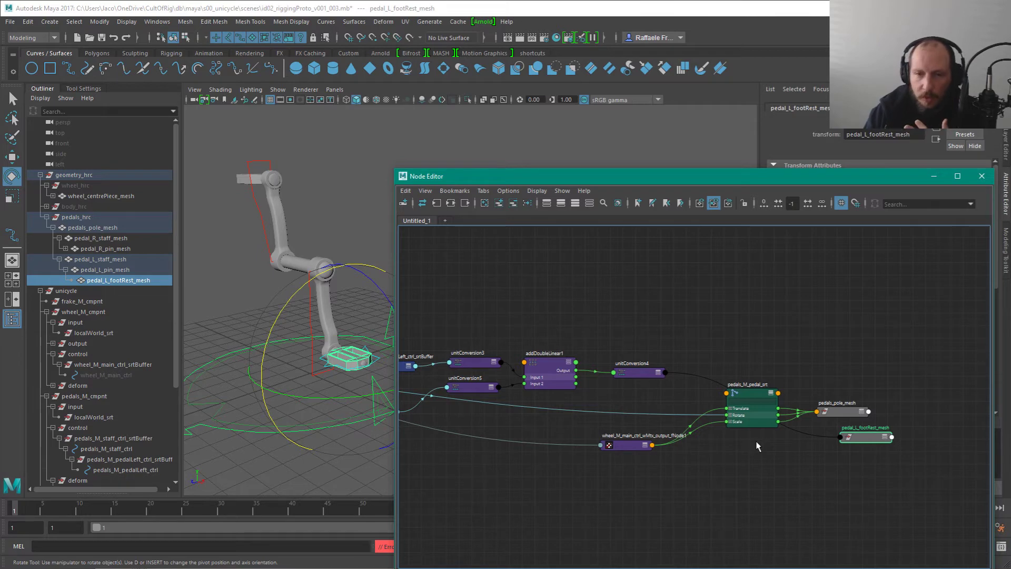
pyautogui.moveTo(627, 435); pyautogui.dragTo(656, 431)
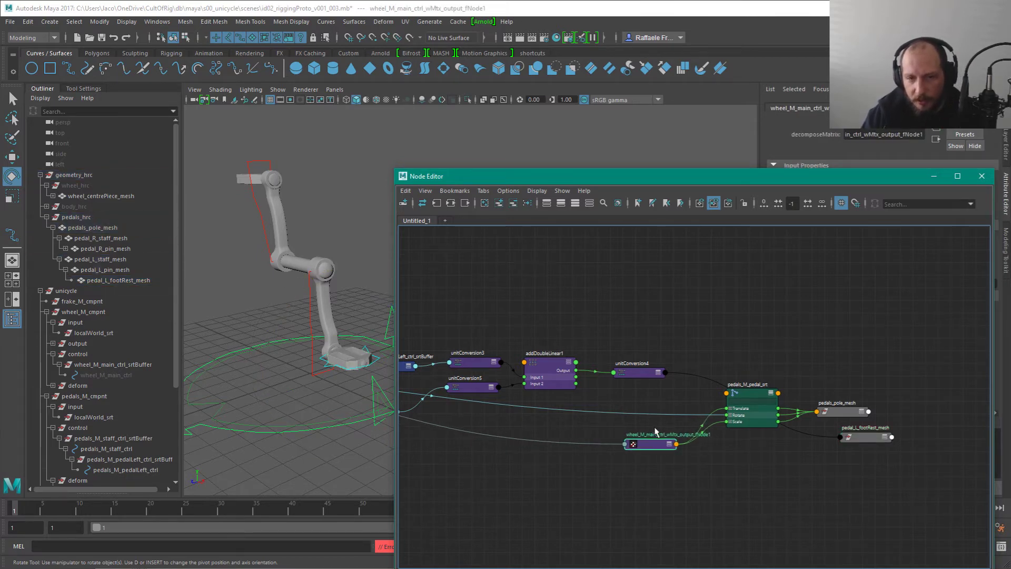
pyautogui.moveTo(600, 317); pyautogui.dragTo(558, 442)
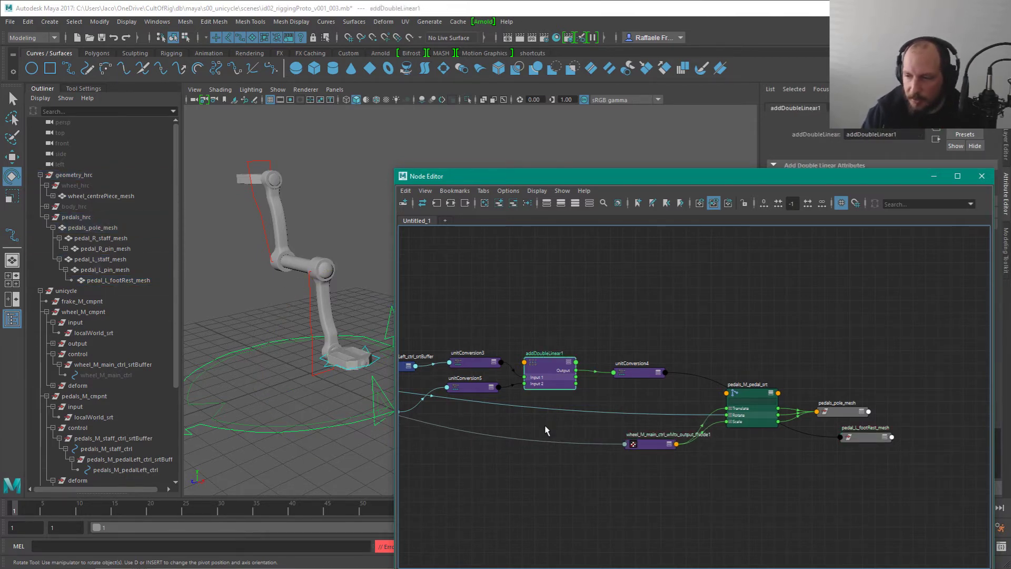
pyautogui.keyDown('alt'); pyautogui.moveTo(619, 358); pyautogui.dragTo(702, 349, button='middle'); pyautogui.keyUp('alt')
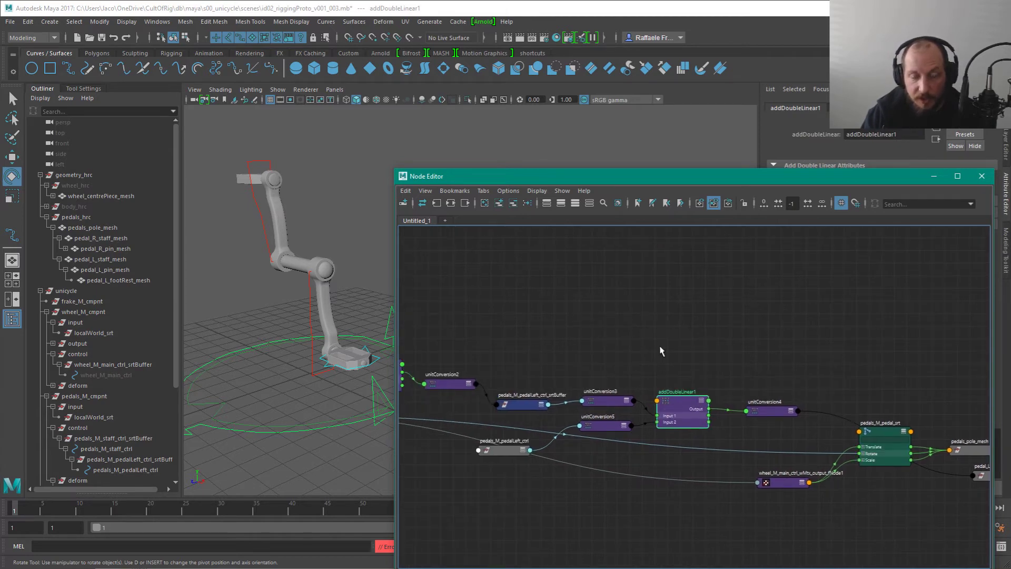
pyautogui.moveTo(658, 319); pyautogui.dragTo(662, 324)
# Step: Move the Node Editor clear of the pedal assembly and orbit around it to examine the pedals_M_staff_ctrl rotation handles
pyautogui.click(309, 321)
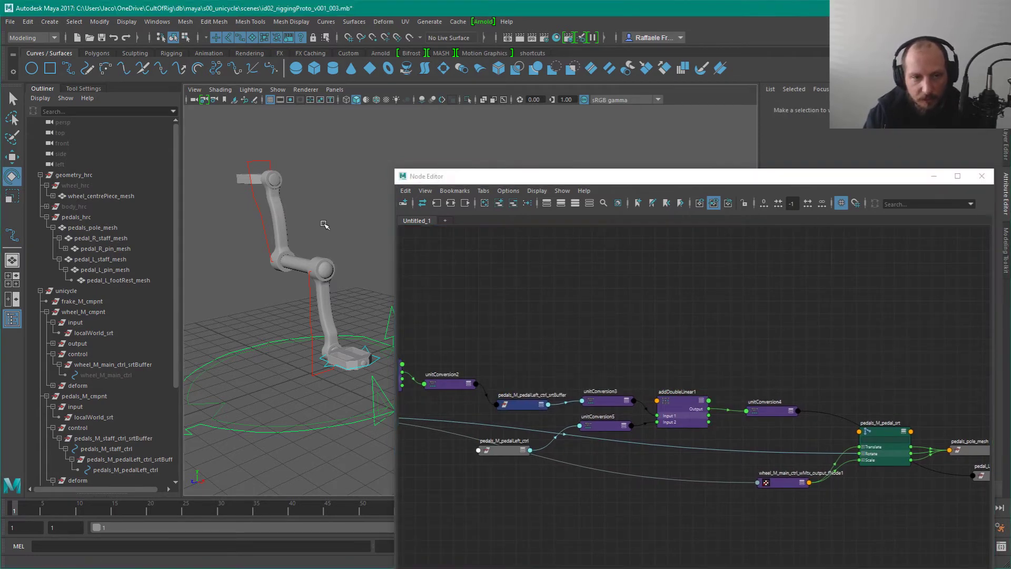
pyautogui.keyDown('alt'); pyautogui.moveTo(325, 224); pyautogui.dragTo(369, 243, button='middle'); pyautogui.keyUp('alt')
pyautogui.moveTo(444, 176); pyautogui.dragTo(547, 156)
pyautogui.click(355, 323)
pyautogui.keyDown('alt'); pyautogui.moveTo(455, 273); pyautogui.dragTo(391, 254); pyautogui.keyUp('alt')
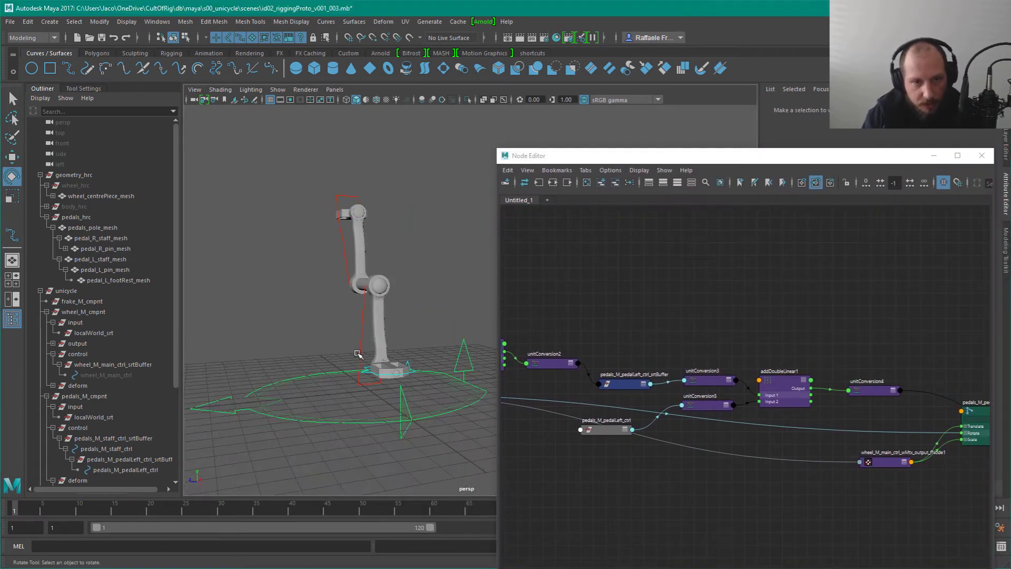
pyautogui.moveTo(356, 352); pyautogui.dragTo(370, 340)
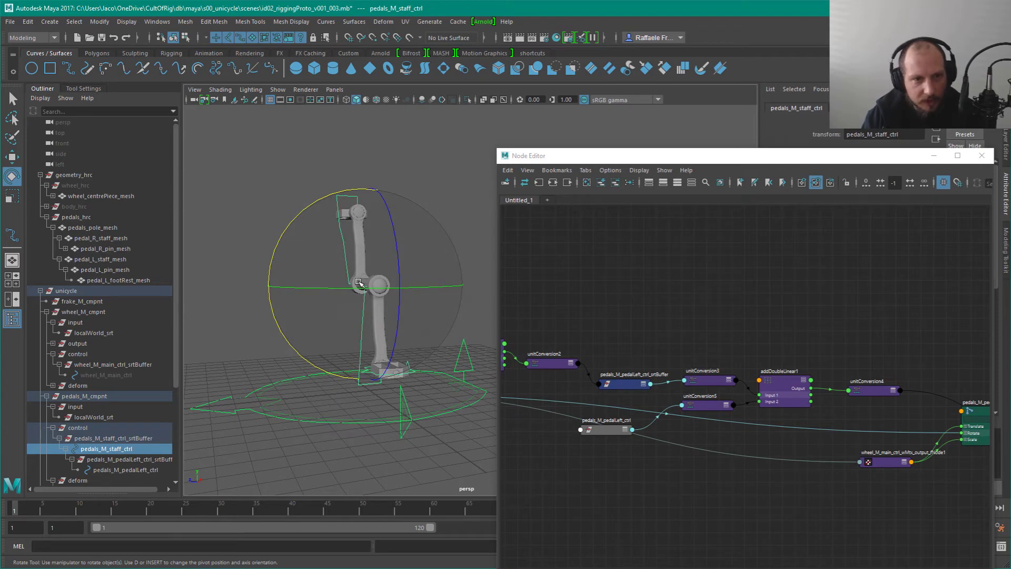
pyautogui.keyDown('alt'); pyautogui.moveTo(359, 283); pyautogui.dragTo(273, 232); pyautogui.keyUp('alt')
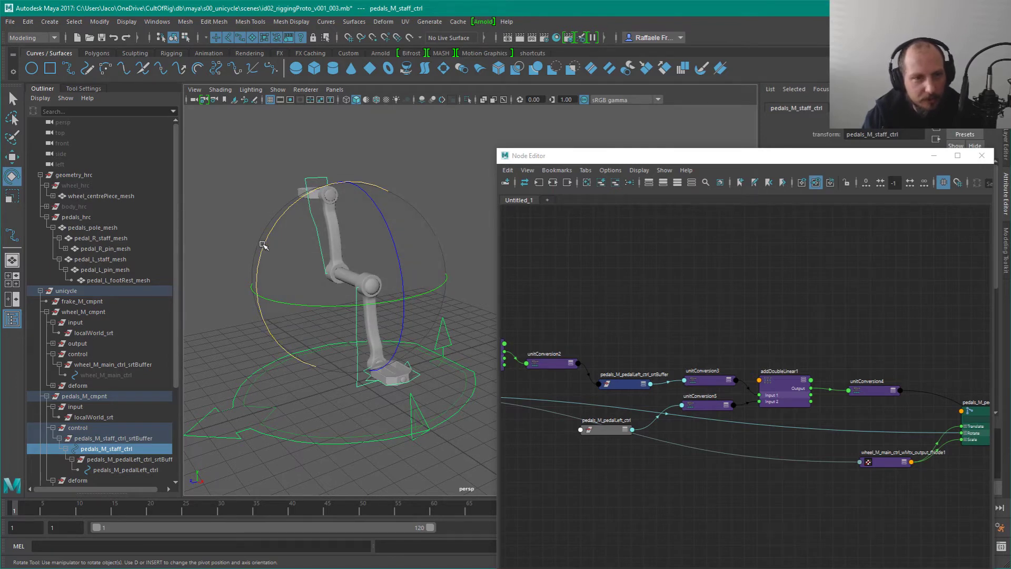
pyautogui.click(424, 258)
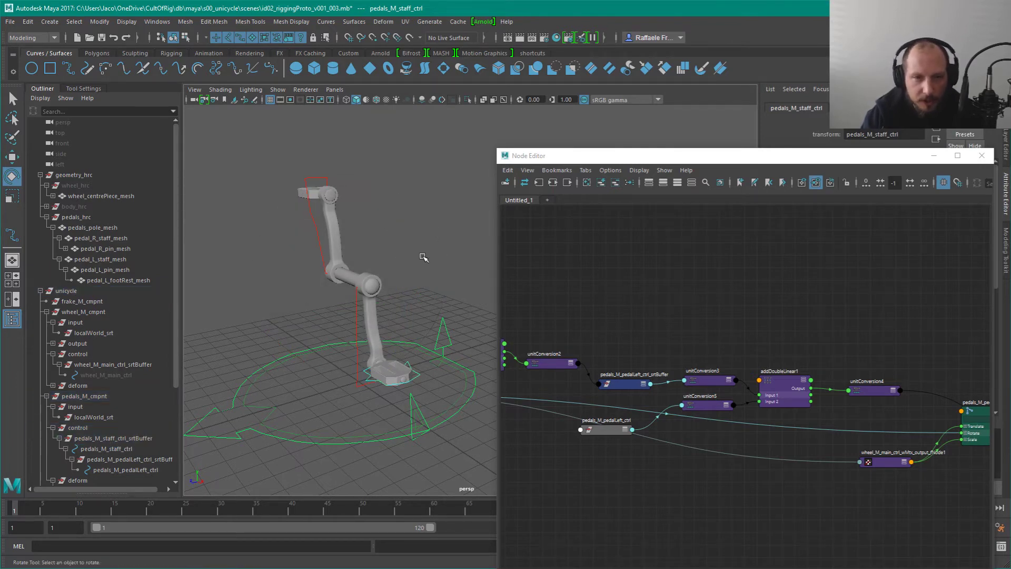
# Step: Select pedals_M_staff_ctrl, bring its node into view in the graph, and lower the Node Editor to uncover its transform attributes
pyautogui.click(358, 326)
pyautogui.keyDown('alt'); pyautogui.moveTo(617, 327); pyautogui.dragTo(994, 328, button='middle'); pyautogui.keyUp('alt')
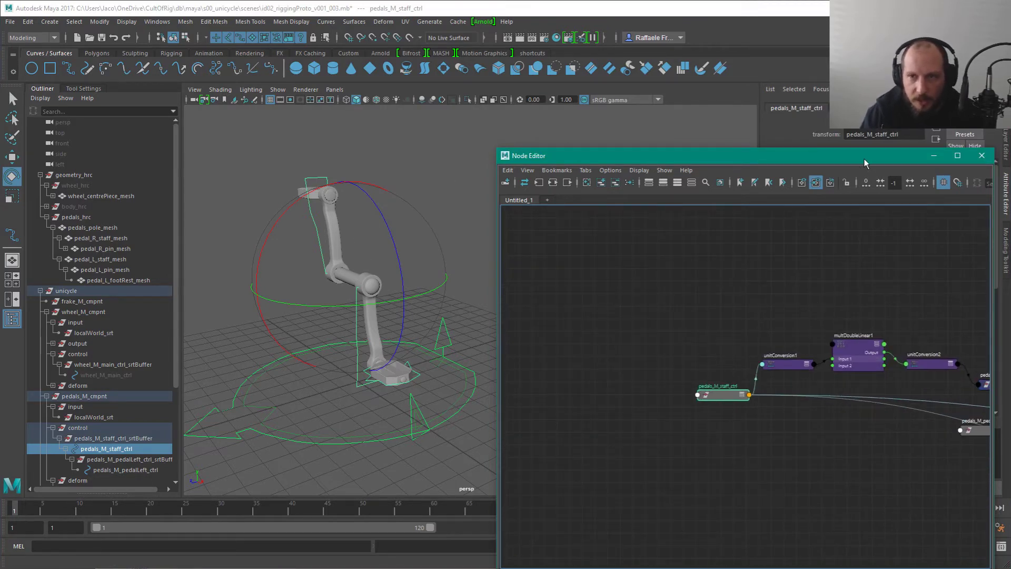
pyautogui.moveTo(864, 165); pyautogui.dragTo(845, 240)
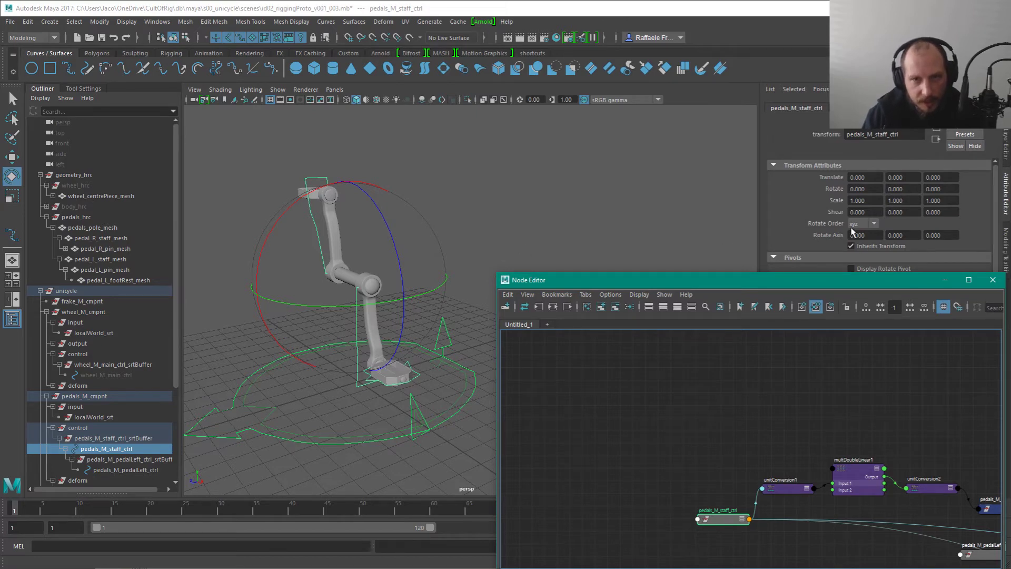
# Step: Test-rotate pedals_M_staff_ctrl, including to 10, 0, -100, and undo each test rotation
pyautogui.click(478, 140)
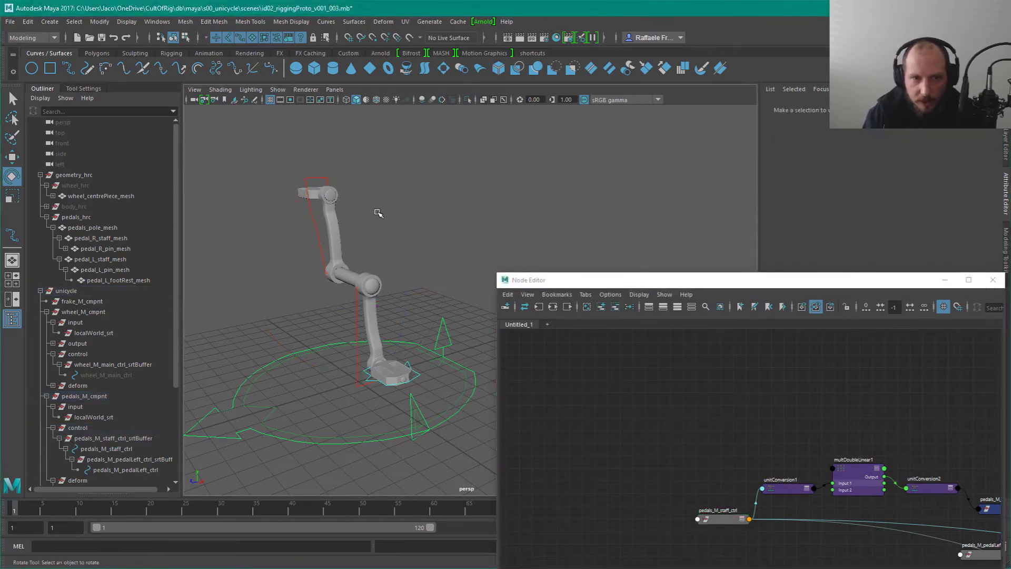
pyautogui.click(319, 247)
pyautogui.moveTo(274, 221); pyautogui.dragTo(442, 207)
pyautogui.hotkey('ctrl', 'z')
pyautogui.keyDown('alt'); pyautogui.moveTo(688, 488); pyautogui.dragTo(602, 423, button='middle'); pyautogui.keyUp('alt')
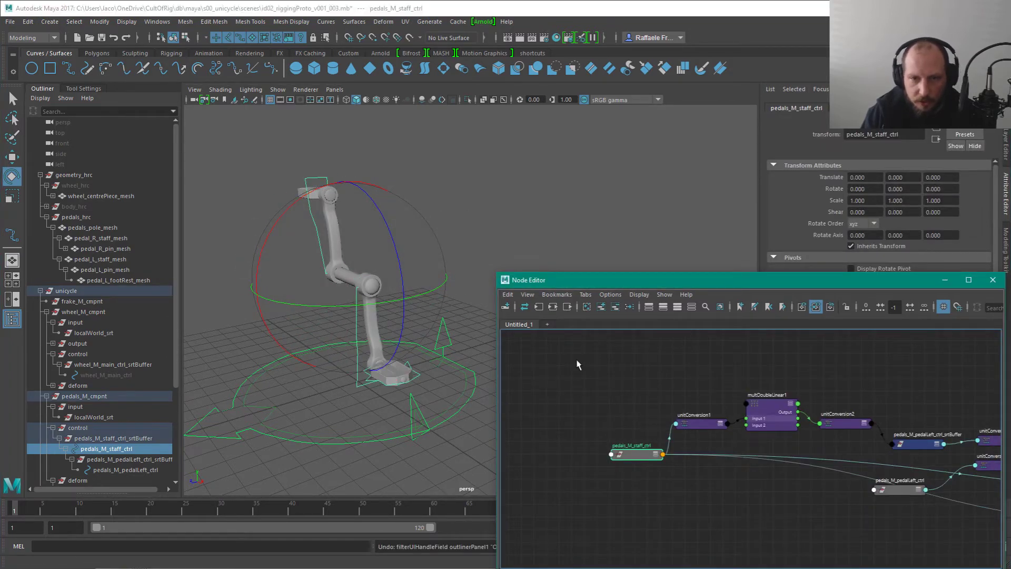
pyautogui.moveTo(373, 199); pyautogui.dragTo(390, 288)
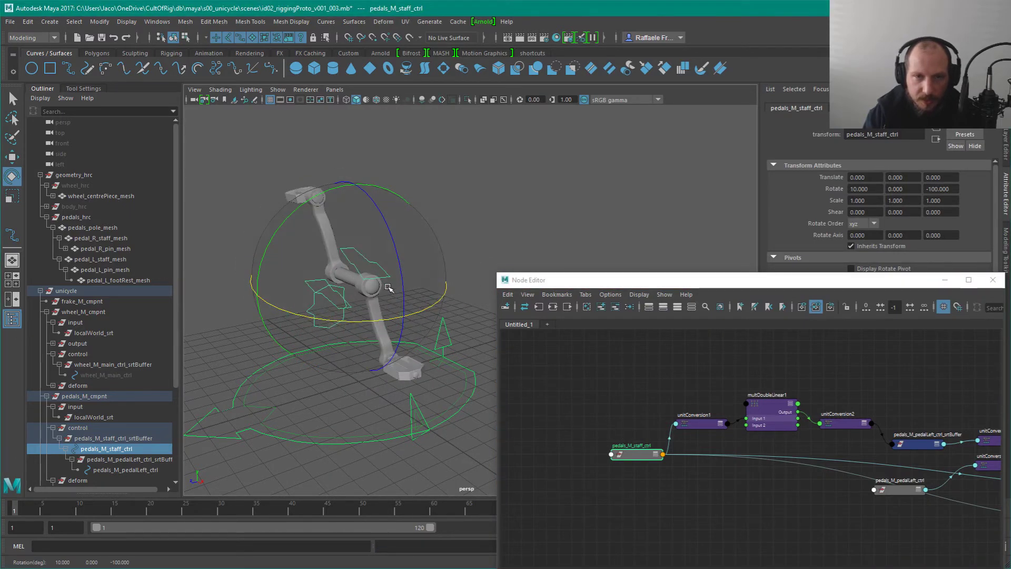
pyautogui.hotkey('ctrl', 'z')
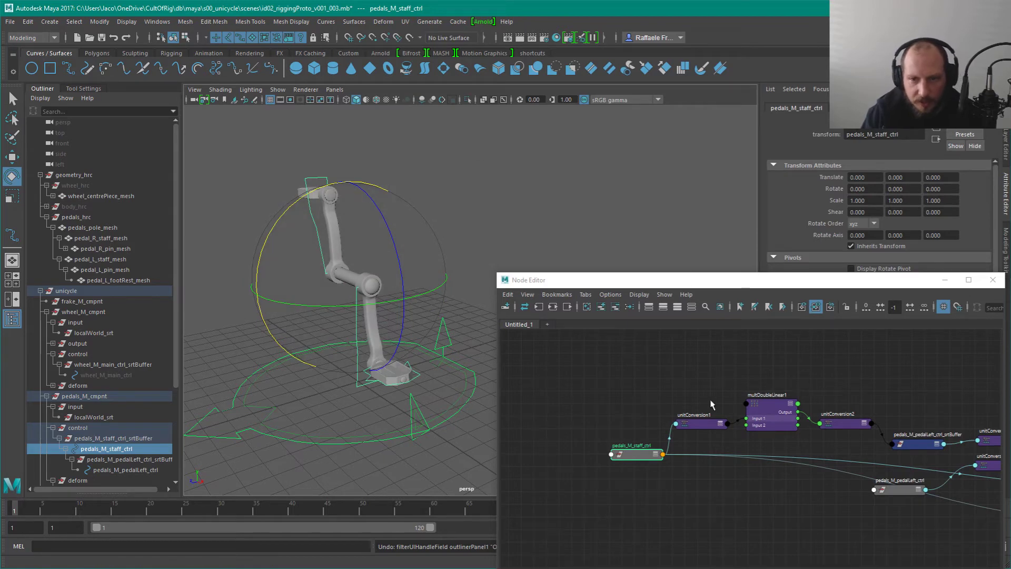
# Step: Expand the pedals_M_staff_ctrl node to examine its Rotate X connection into unitConversion1, and collapse it again
pyautogui.click(700, 423)
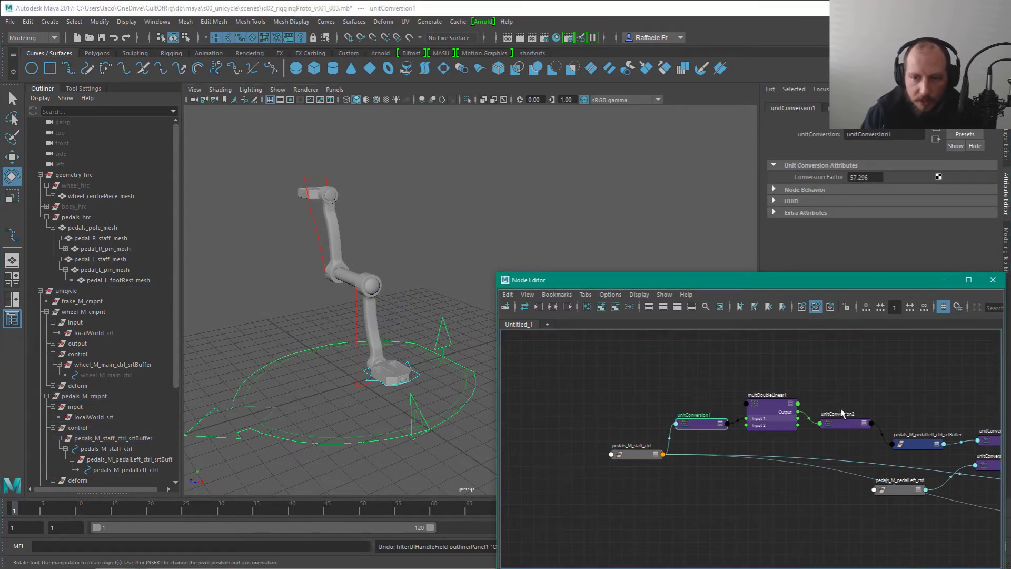
pyautogui.click(640, 454)
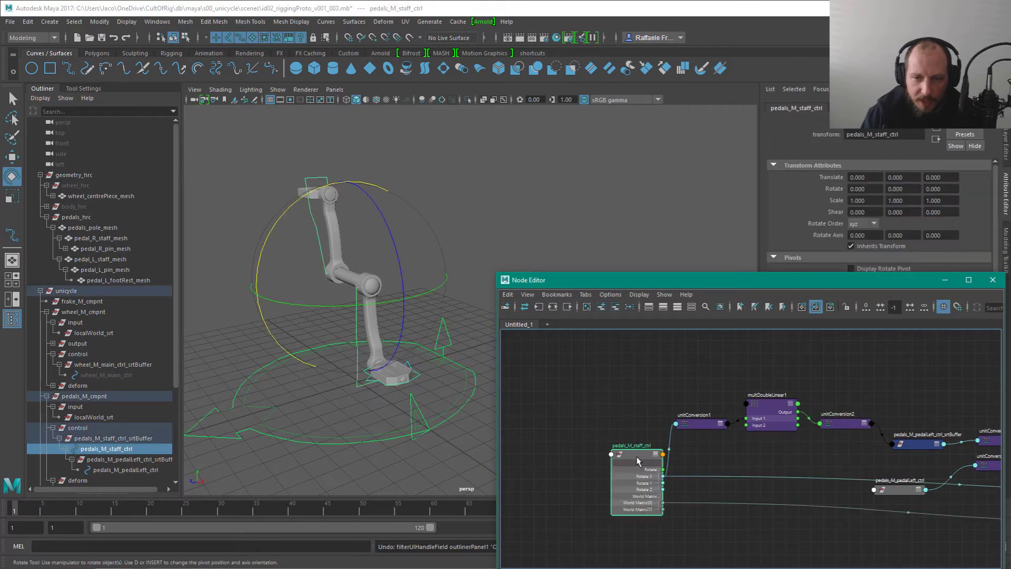
pyautogui.scroll(3, 693, 482)
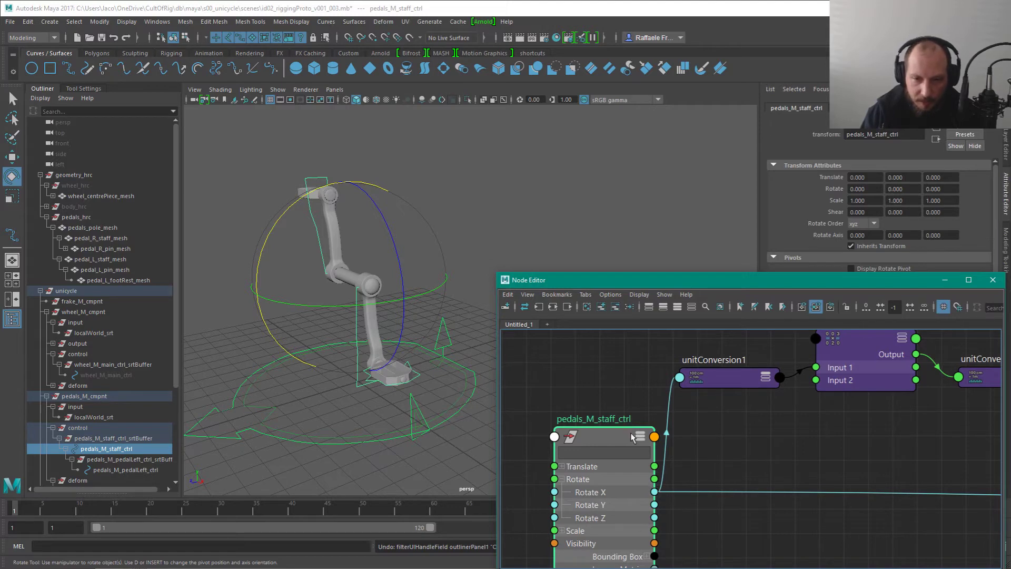
pyautogui.press('1')
pyautogui.keyDown('alt'); pyautogui.moveTo(831, 425); pyautogui.dragTo(727, 459, button='middle'); pyautogui.keyUp('alt')
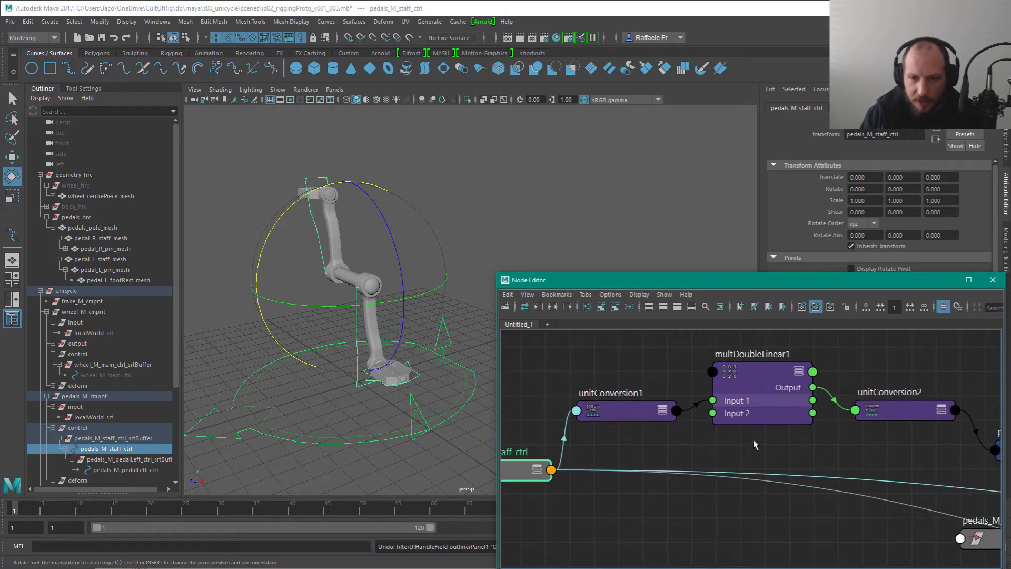
# Step: Inspect the input attributes of multDoubleLinear1 and the conversion factors of unitConversion1 and unitConversion2
pyautogui.click(758, 390)
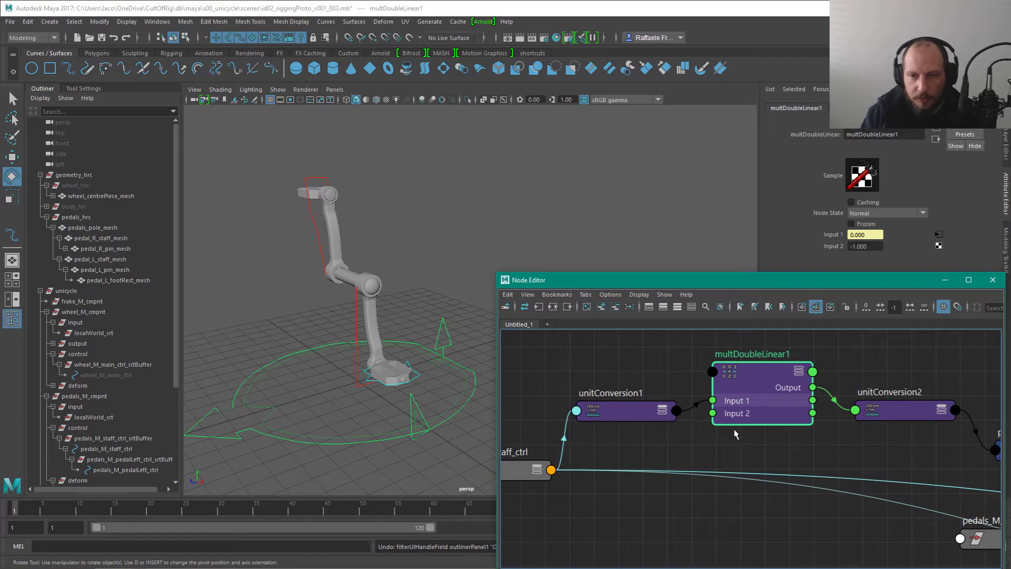
pyautogui.click(648, 393)
pyautogui.keyDown('shift'); pyautogui.click(896, 410); pyautogui.keyUp('shift')
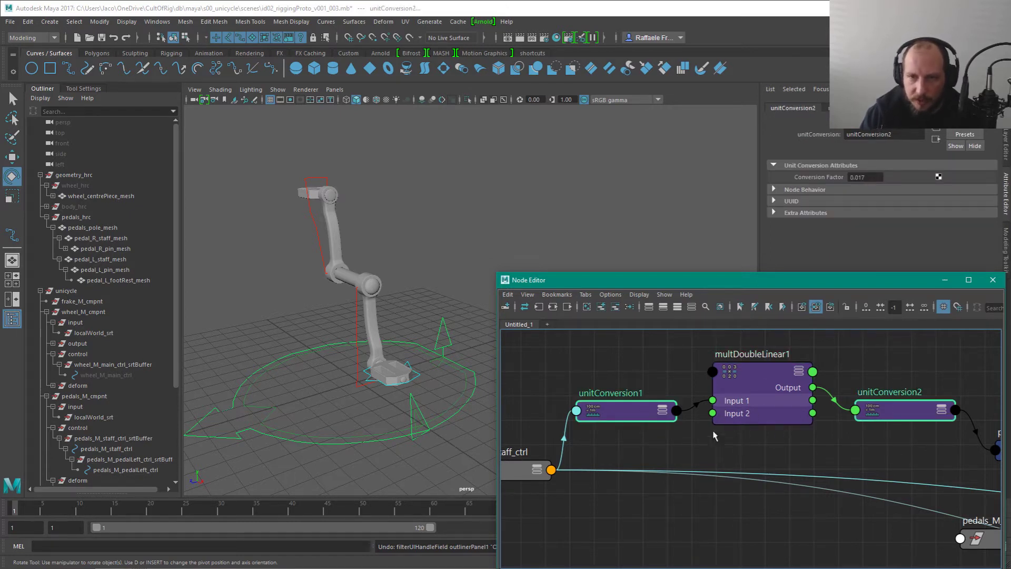
pyautogui.click(626, 411)
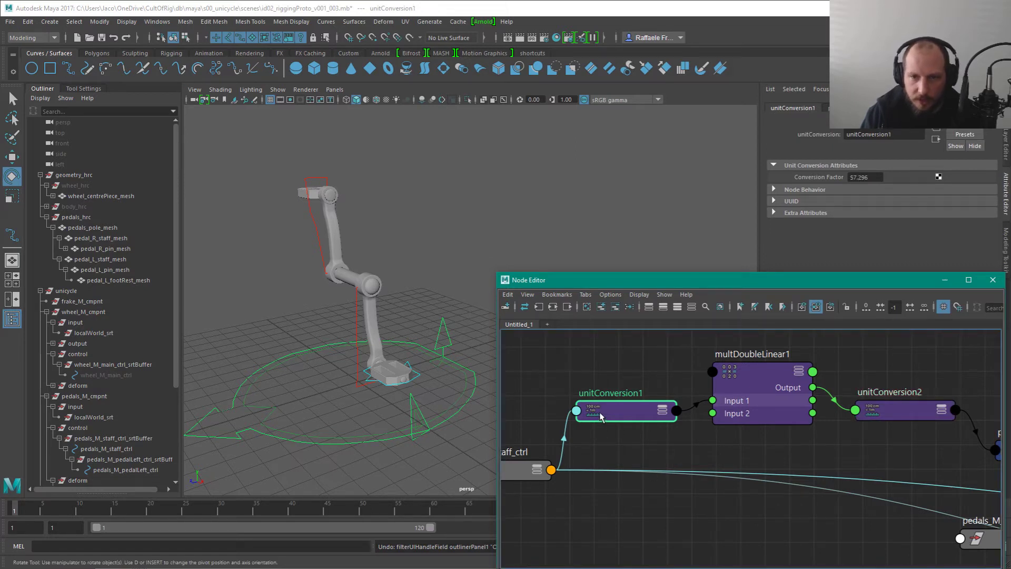
# Step: Inspect the chain from multDoubleLinear1 through unitConversion2 to the pedals_M_pedalLeft_ctrl_srtBuffer node
pyautogui.click(891, 409)
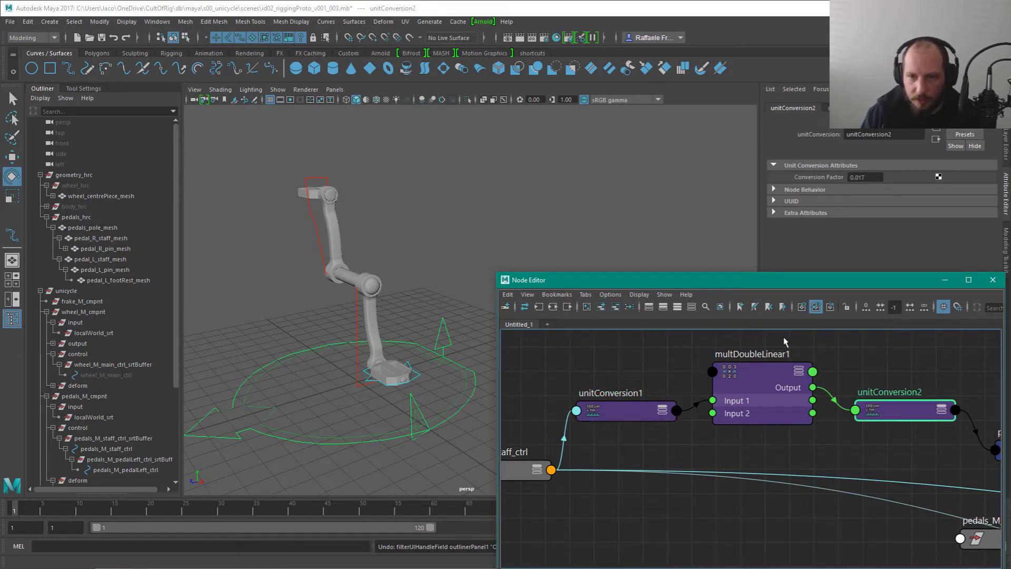
pyautogui.click(758, 380)
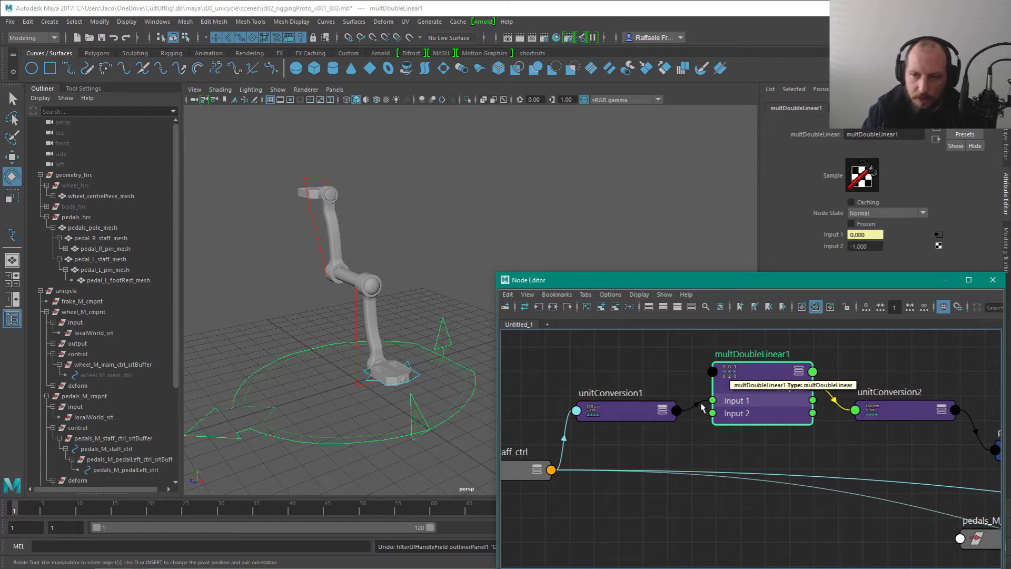
pyautogui.keyDown('alt'); pyautogui.moveTo(945, 399); pyautogui.dragTo(714, 454, button='middle'); pyautogui.keyUp('alt')
pyautogui.click(694, 466)
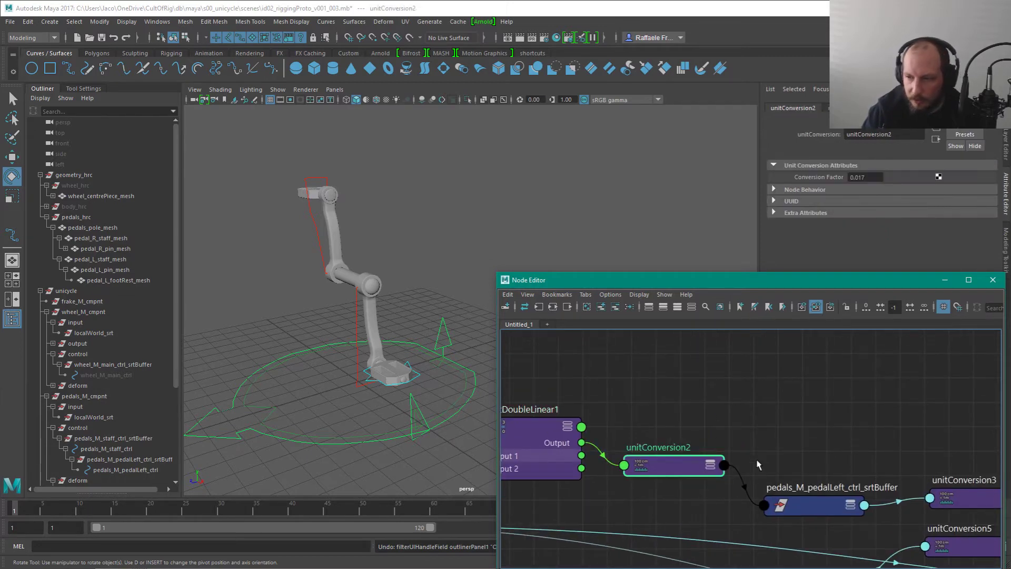
pyautogui.keyDown('alt'); pyautogui.moveTo(804, 473); pyautogui.dragTo(709, 348, button='middle'); pyautogui.keyUp('alt')
pyautogui.click(723, 386)
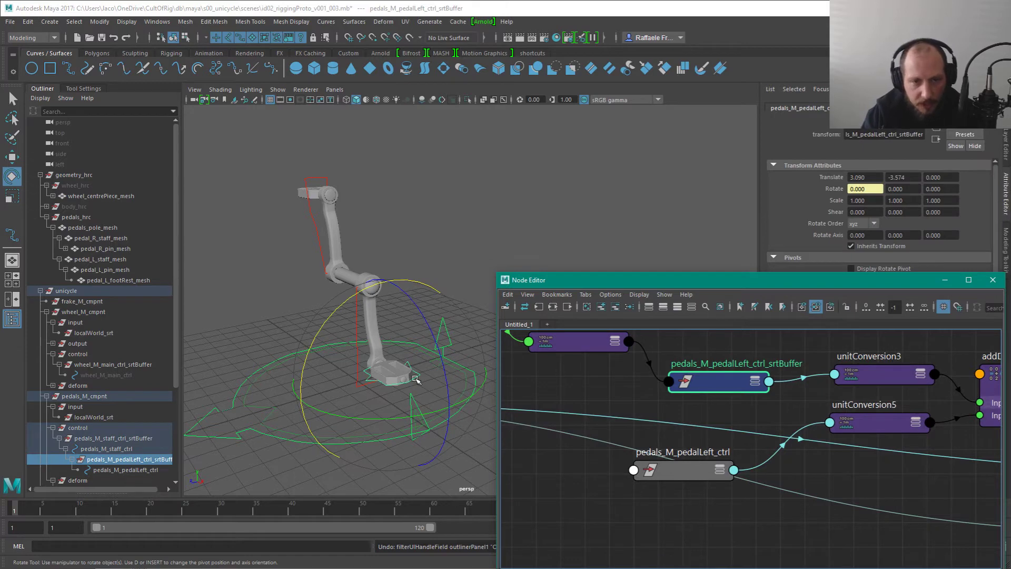
# Step: Select the left pedal control and align its pedals_M_pedalLeft_ctrl node directly below pedals_M_pedalLeft_ctrl_srtBuffer in the node graph
pyautogui.keyDown('alt'); pyautogui.moveTo(426, 264); pyautogui.dragTo(430, 348); pyautogui.keyUp('alt')
pyautogui.click(506, 198)
pyautogui.click(443, 331)
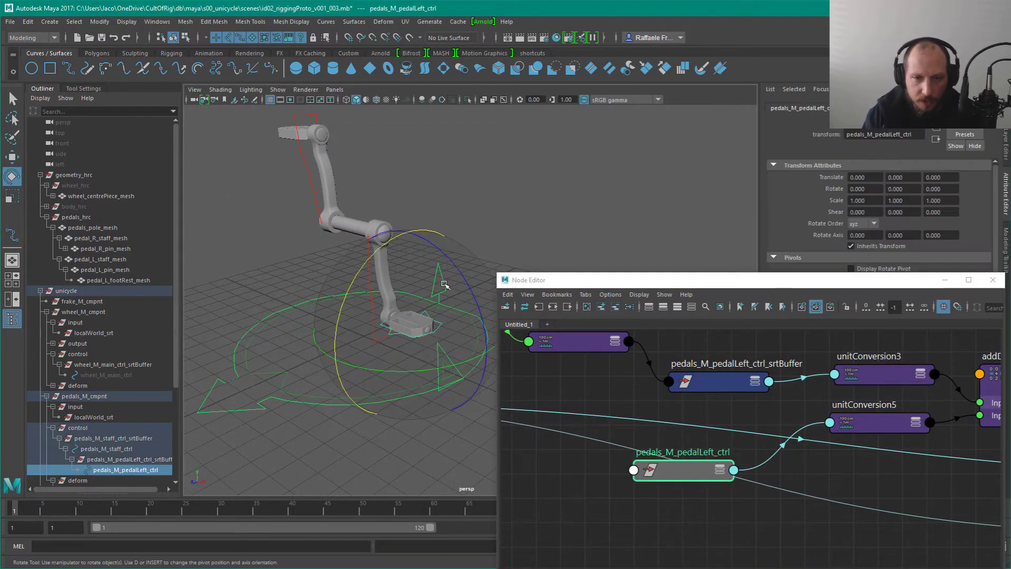
pyautogui.moveTo(702, 461); pyautogui.dragTo(733, 420)
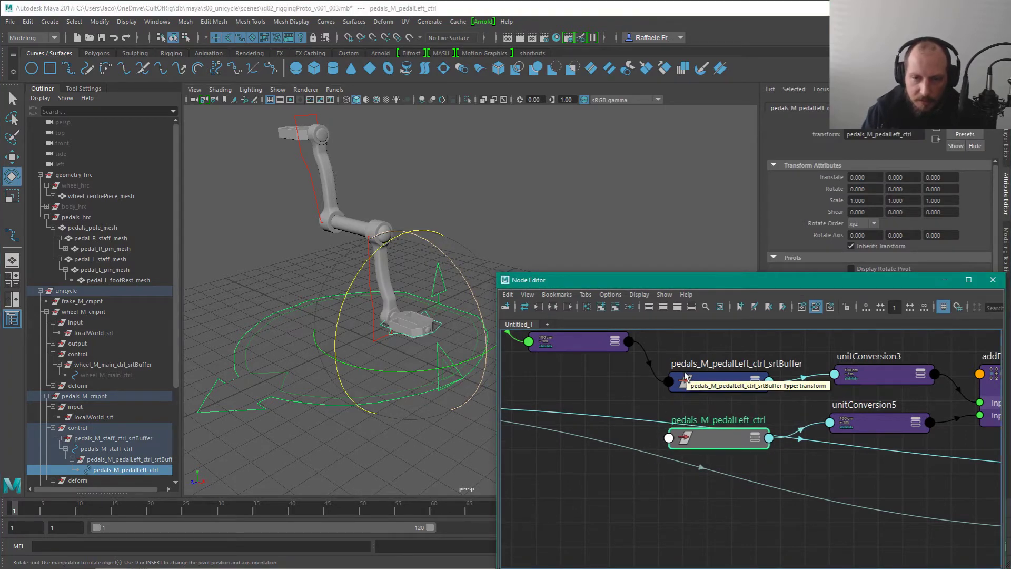
# Step: Try moving pedals_M_pedalLeft_ctrl_srtBuffer with the Move tool, and undo it
pyautogui.click(127, 460)
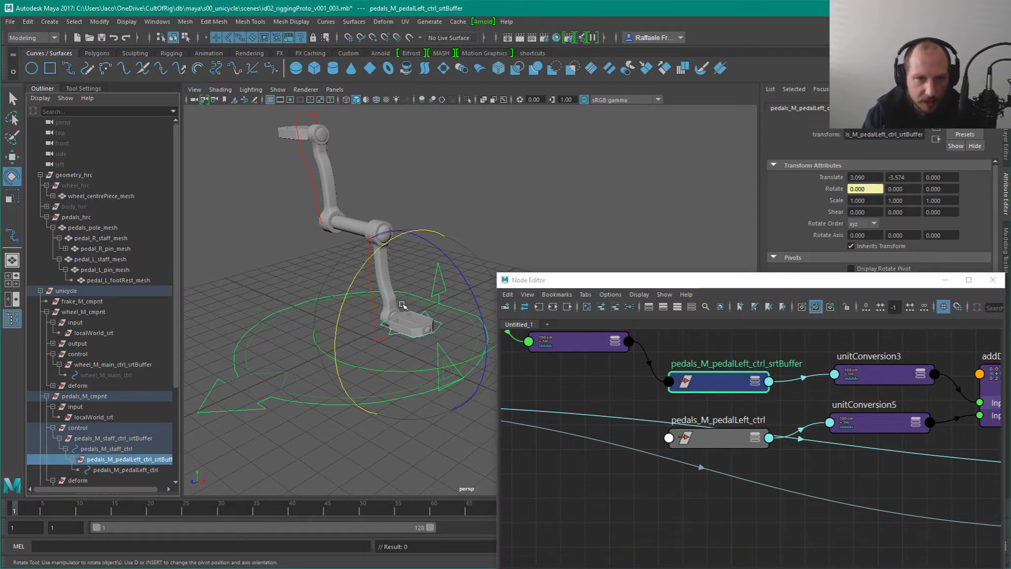
pyautogui.press('w')
pyautogui.moveTo(403, 305); pyautogui.dragTo(446, 273)
pyautogui.hotkey('ctrl', 'z')
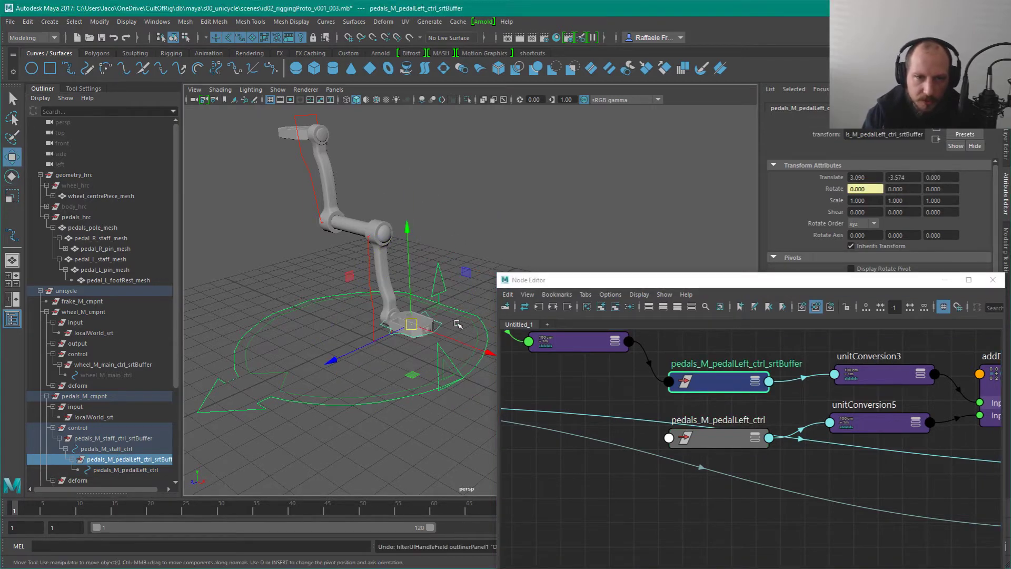
# Step: Examine how pedals_M_pedalLeft_ctrl_srtBuffer and pedals_M_pedalLeft_ctrl feed addDoubleLinear1 through unitConversion3 and unitConversion5
pyautogui.click(656, 514)
pyautogui.keyDown('alt'); pyautogui.moveTo(761, 476); pyautogui.dragTo(594, 514, button='middle'); pyautogui.keyUp('alt')
pyautogui.click(569, 414)
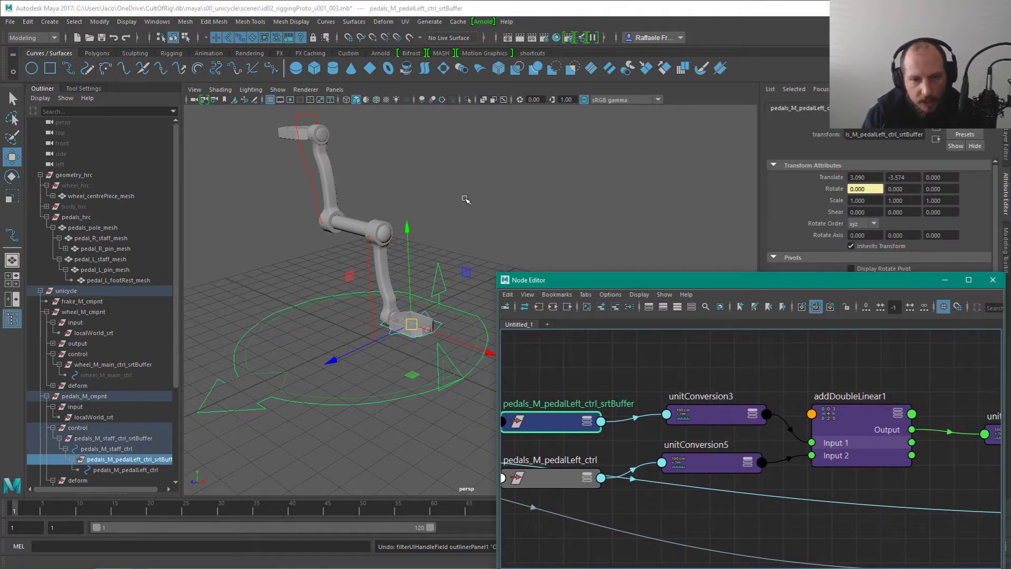
pyautogui.keyDown('alt'); pyautogui.moveTo(538, 379); pyautogui.dragTo(632, 395, button='middle'); pyautogui.keyUp('alt')
pyautogui.click(453, 243)
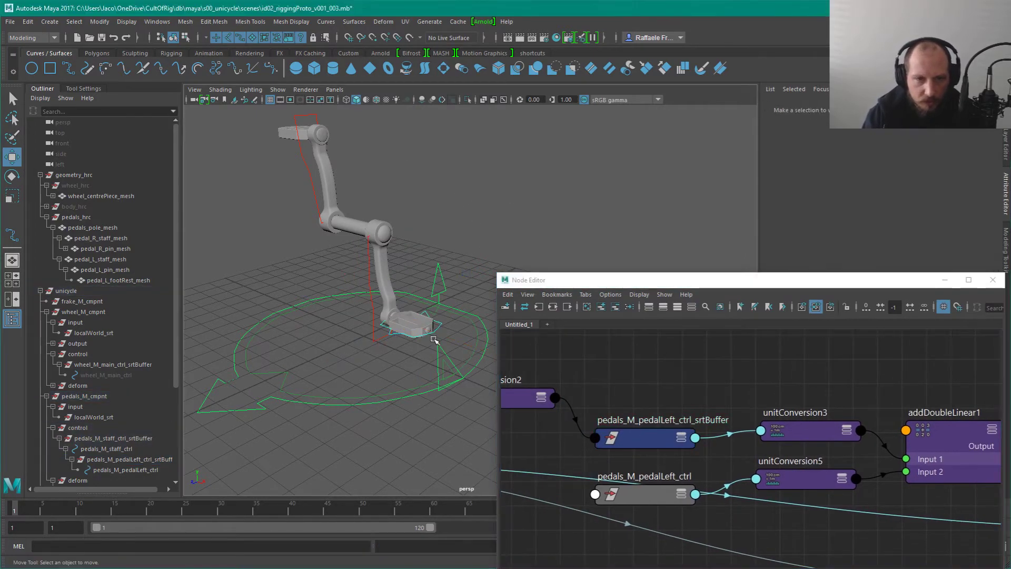
pyautogui.click(433, 337)
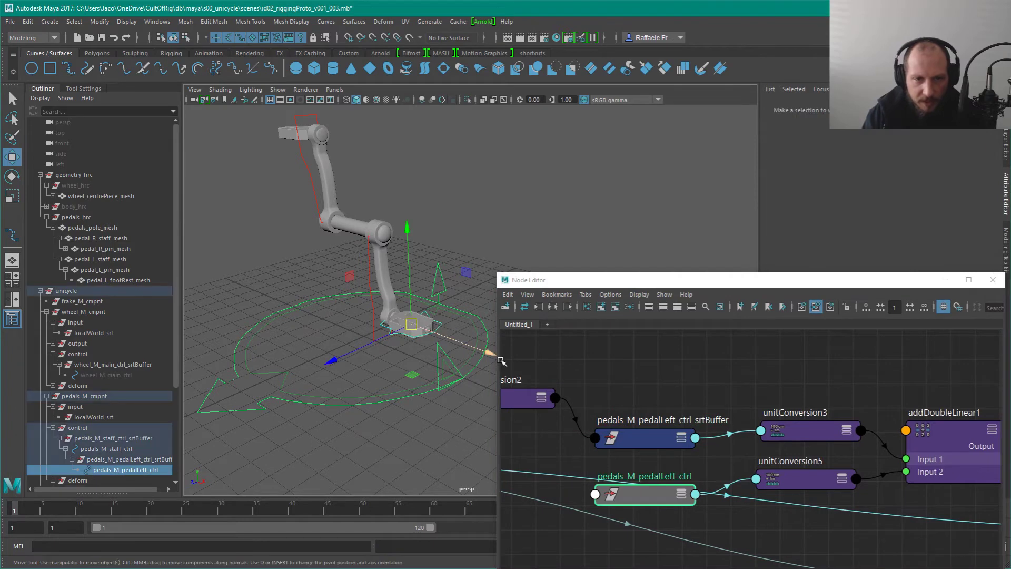
pyautogui.click(373, 308)
# Step: Inspect the inputs of the multDoubleLinear1 node upstream of unitConversion2
pyautogui.moveTo(603, 389)
pyautogui.keyDown('alt'); pyautogui.mouseDown(button='middle')
pyautogui.moveTo(750, 420)
pyautogui.moveTo(723, 394)
pyautogui.mouseUp(button='middle'); pyautogui.keyUp('alt')
pyautogui.click(678, 393)
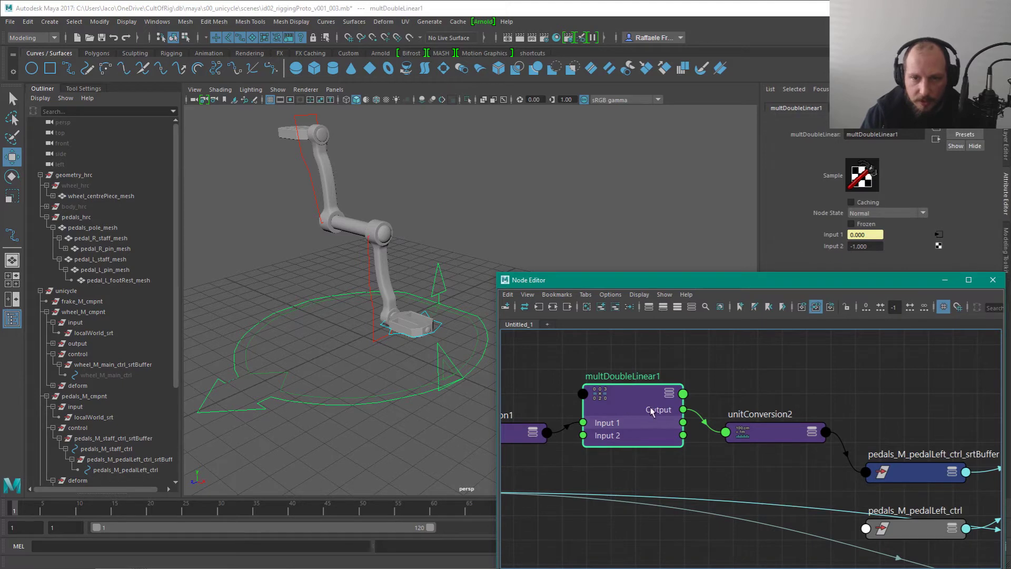
pyautogui.moveTo(622, 405); pyautogui.dragTo(634, 386)
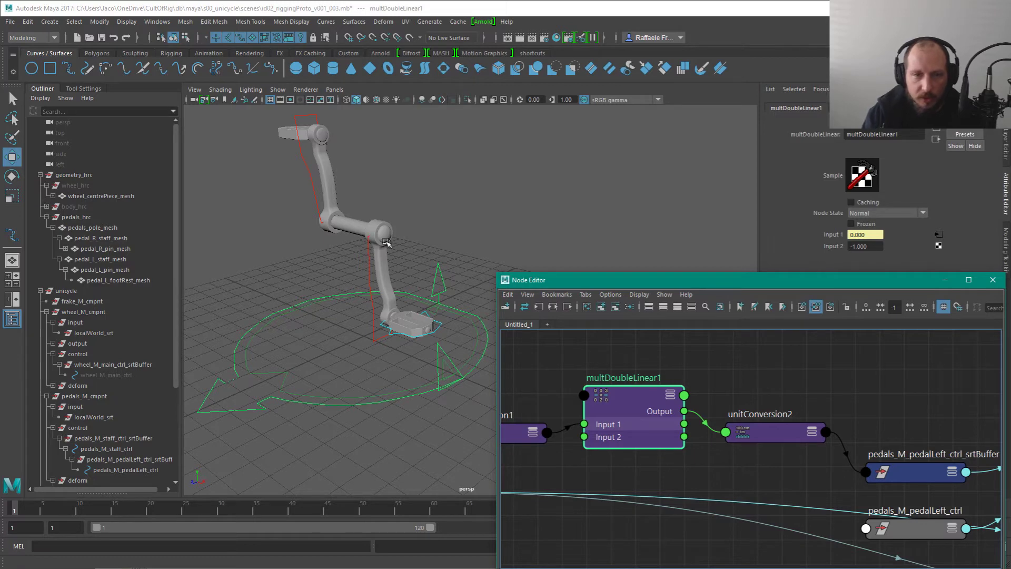
# Step: Try rotating pedals_M_staff_ctrl to -40 degrees on X to test the pedal's counter-rotation, and undo it
pyautogui.click(371, 277)
pyautogui.keyDown('alt'); pyautogui.moveTo(431, 263); pyautogui.dragTo(328, 284); pyautogui.keyUp('alt')
pyautogui.click(343, 172)
pyautogui.press('e')
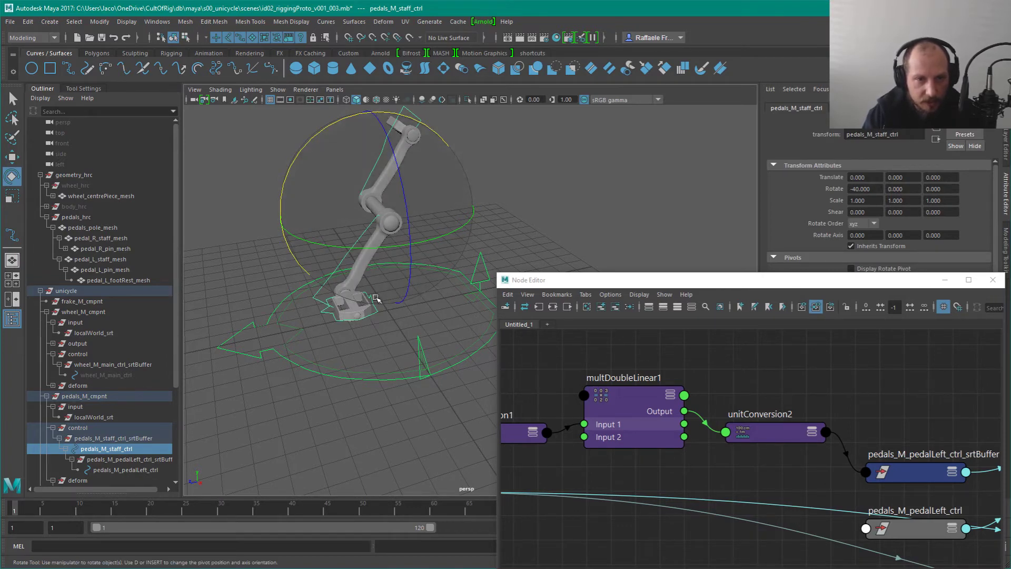
pyautogui.hotkey('ctrl', 'z')
# Step: Examine the control hierarchy and rotation pivots from pedals_M_staff_ctrl down to pedals_M_pedalLeft_ctrl
pyautogui.press('Down')
pyautogui.press('Down')
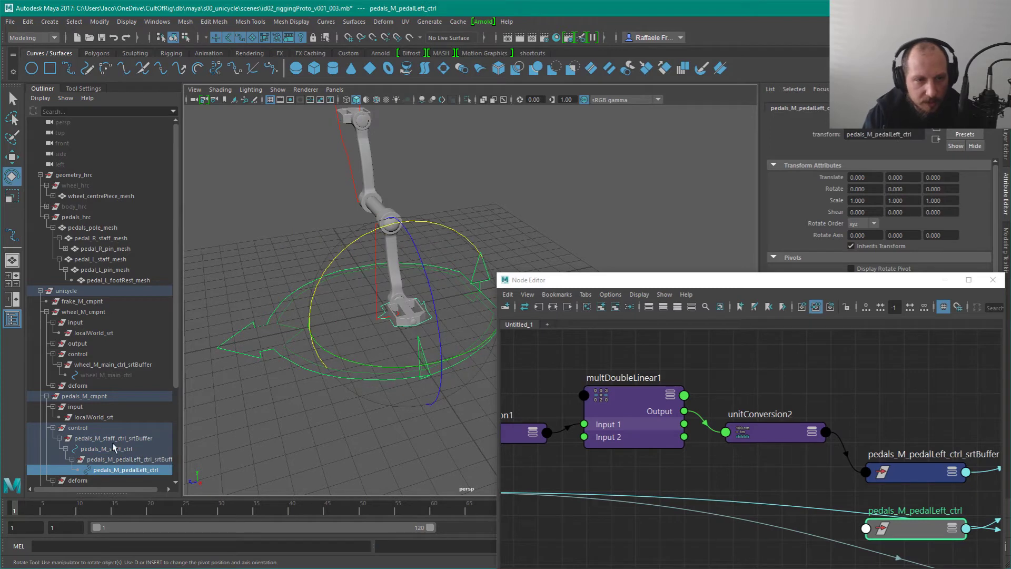
pyautogui.click(438, 190)
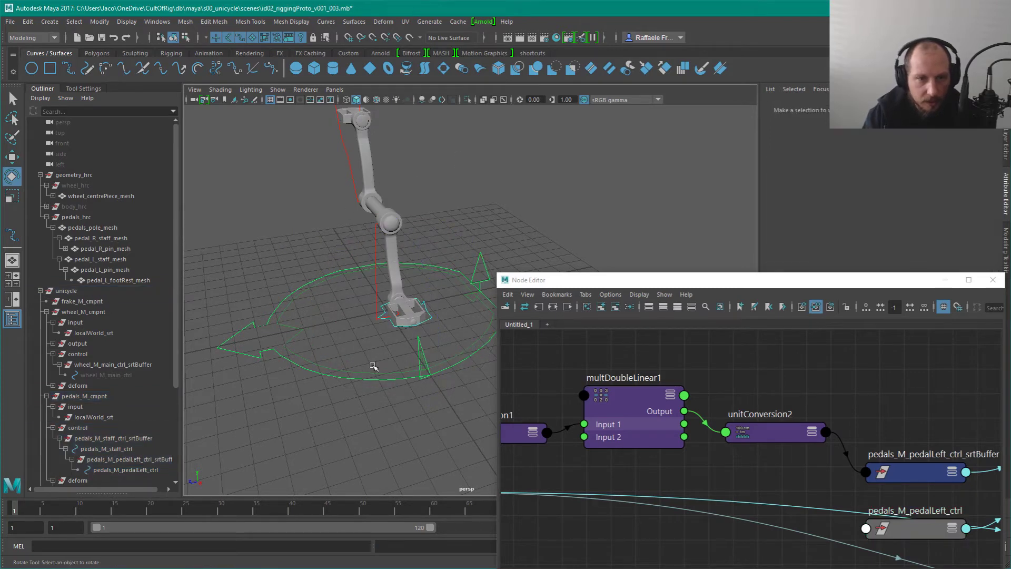
pyautogui.click(120, 470)
pyautogui.keyDown('alt'); pyautogui.moveTo(424, 343); pyautogui.dragTo(432, 216); pyautogui.keyUp('alt')
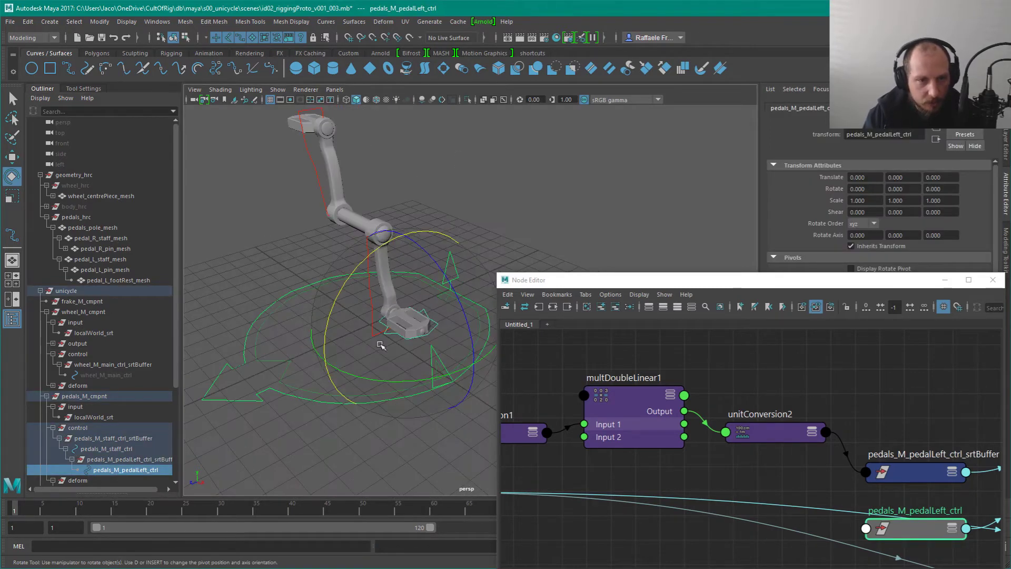
pyautogui.click(432, 212)
pyautogui.click(121, 449)
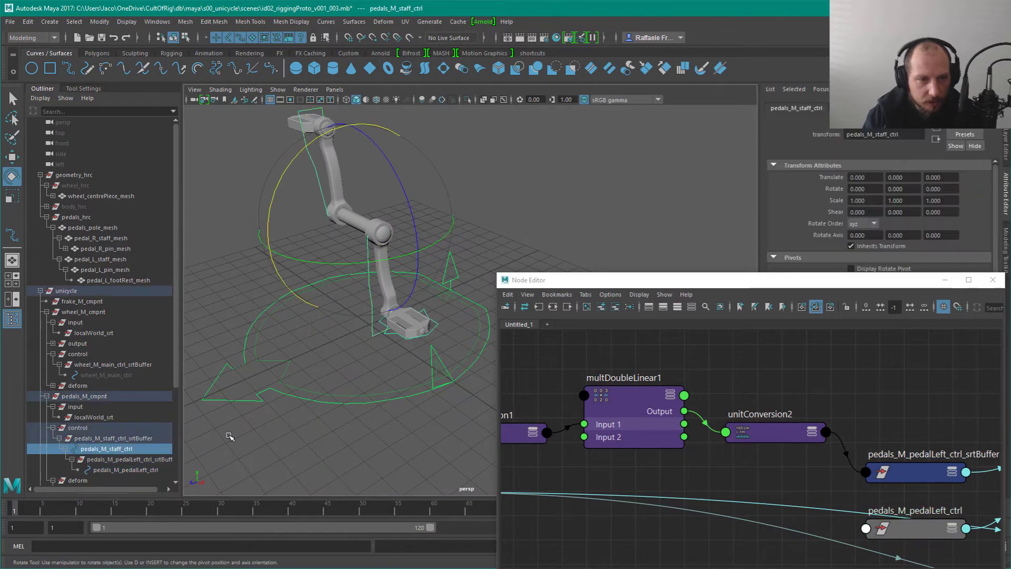
pyautogui.click(131, 459)
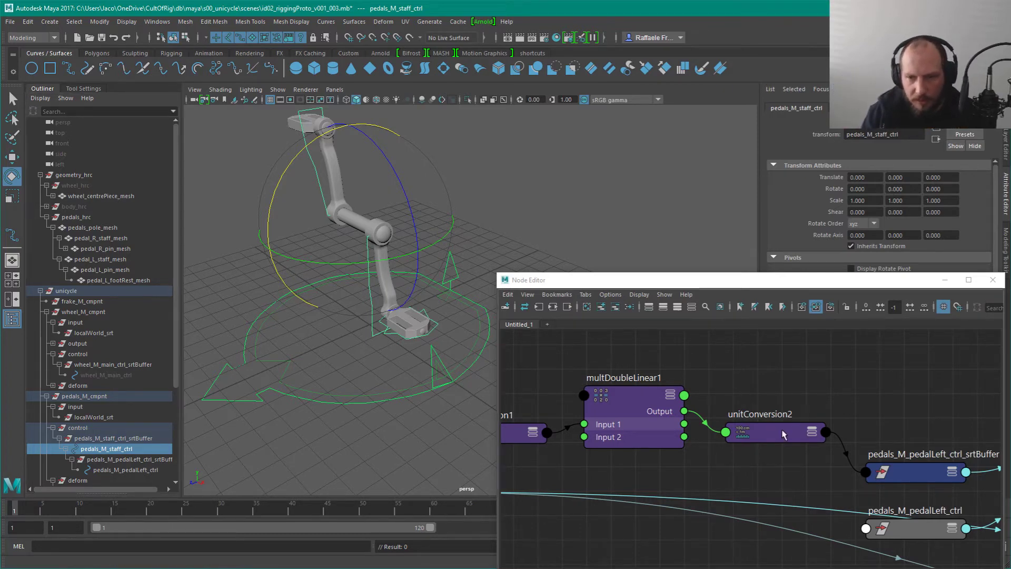
# Step: Inspect the addDoubleLinear1 node that combines the rotations before unitConversion4
pyautogui.keyDown('alt'); pyautogui.moveTo(794, 418); pyautogui.dragTo(538, 389, button='middle'); pyautogui.keyUp('alt')
pyautogui.scroll(-3, 758, 411)
pyautogui.keyDown('alt'); pyautogui.moveTo(790, 402); pyautogui.dragTo(625, 403, button='middle'); pyautogui.keyUp('alt')
pyautogui.click(727, 409)
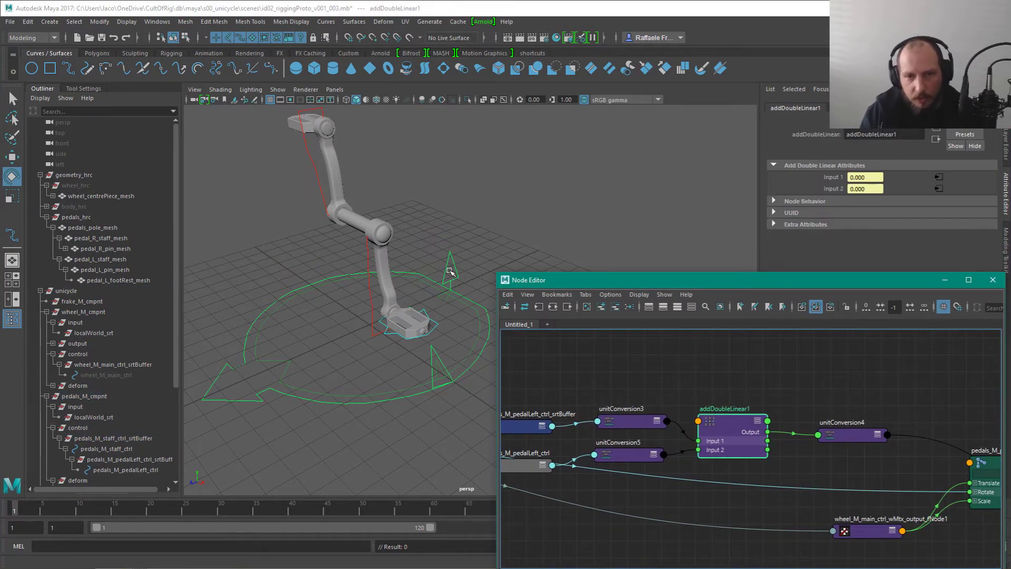
# Step: Rotate pedals_M_staff_ctrl by about 80 degrees around X so the crank arms swing away from vertical, and clear the selection
pyautogui.click(415, 327)
pyautogui.keyDown('alt'); pyautogui.moveTo(416, 327); pyautogui.dragTo(402, 298); pyautogui.keyUp('alt')
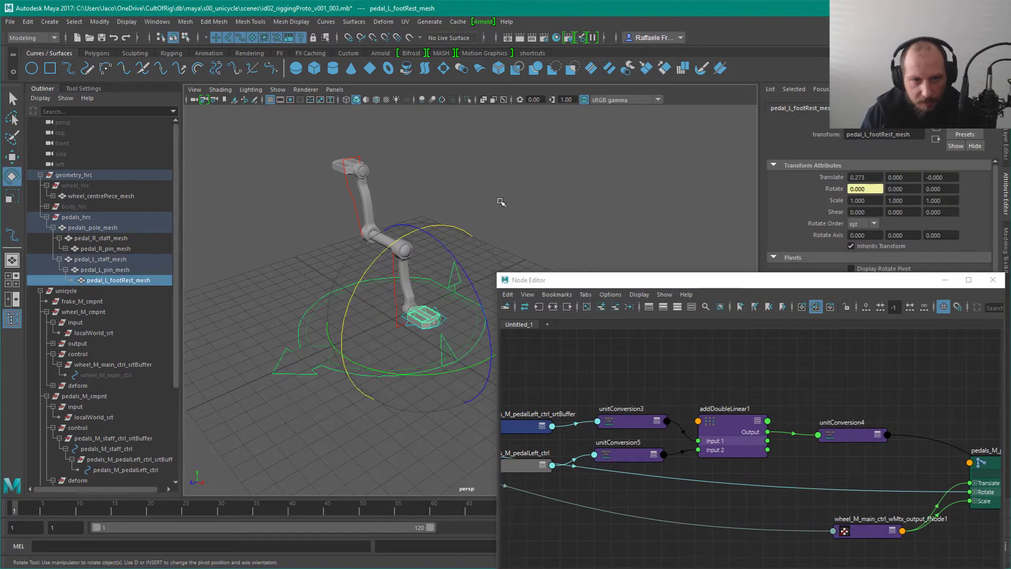
pyautogui.click(500, 202)
pyautogui.keyDown('alt'); pyautogui.moveTo(520, 265); pyautogui.dragTo(518, 352, button='right'); pyautogui.keyUp('alt')
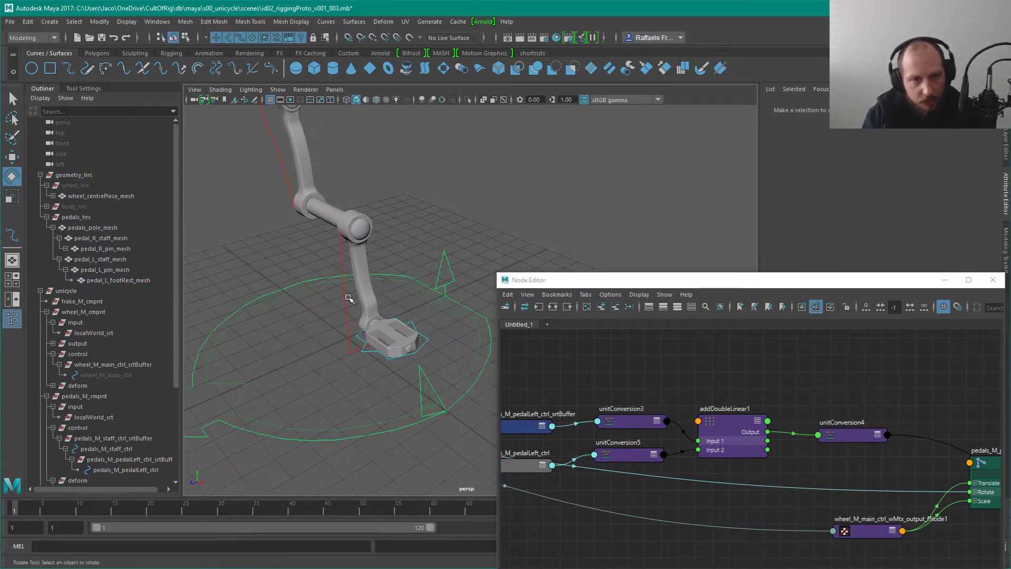
pyautogui.click(346, 316)
pyautogui.moveTo(241, 190); pyautogui.dragTo(307, 365)
pyautogui.click(323, 324)
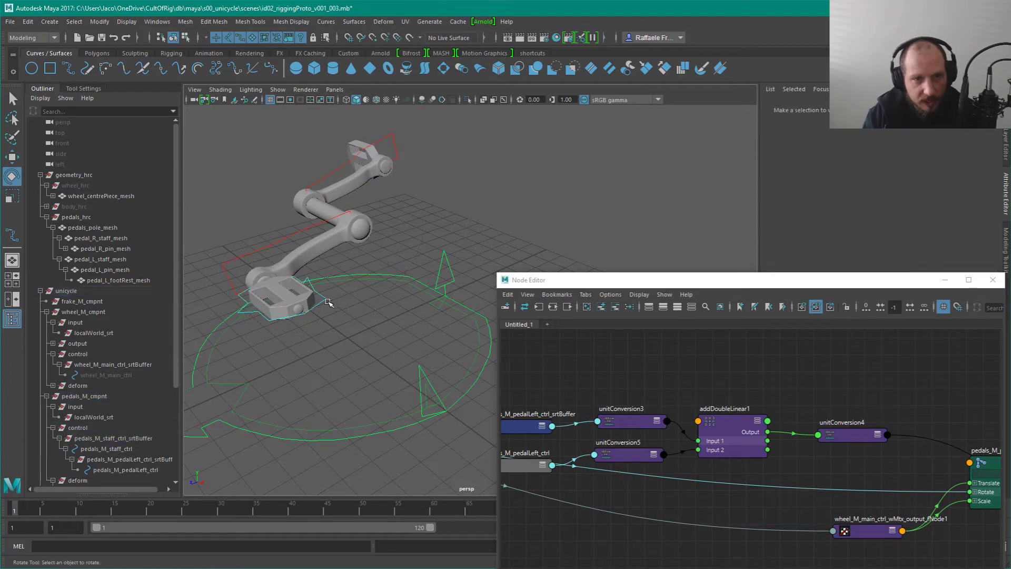
# Step: Frame pedals_M_pedalLeft_ctrl and try moving it with the Move tool, and undo the move
pyautogui.click(327, 299)
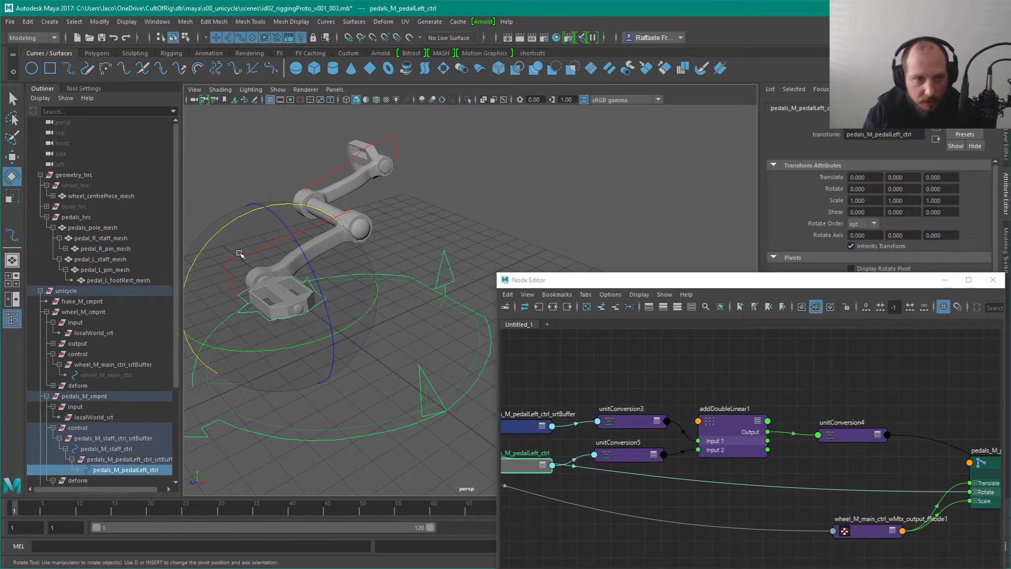
pyautogui.press('f')
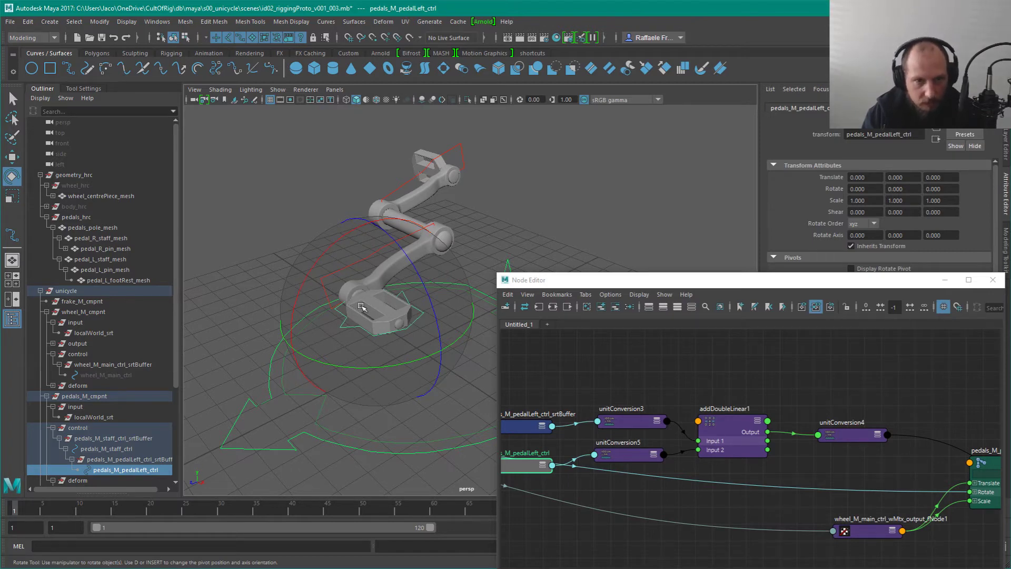
pyautogui.press('w')
pyautogui.moveTo(378, 315); pyautogui.dragTo(380, 307)
pyautogui.hotkey('ctrl', 'z')
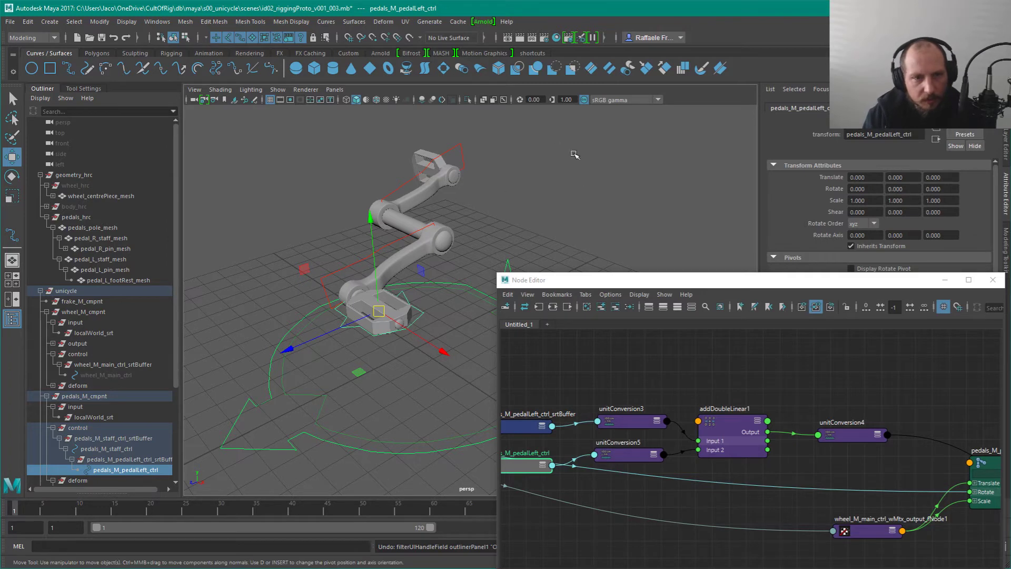
# Step: Try rotating pedals_M_pedalLeft_ctrl to -30 degrees on X, and undo it
pyautogui.press('e')
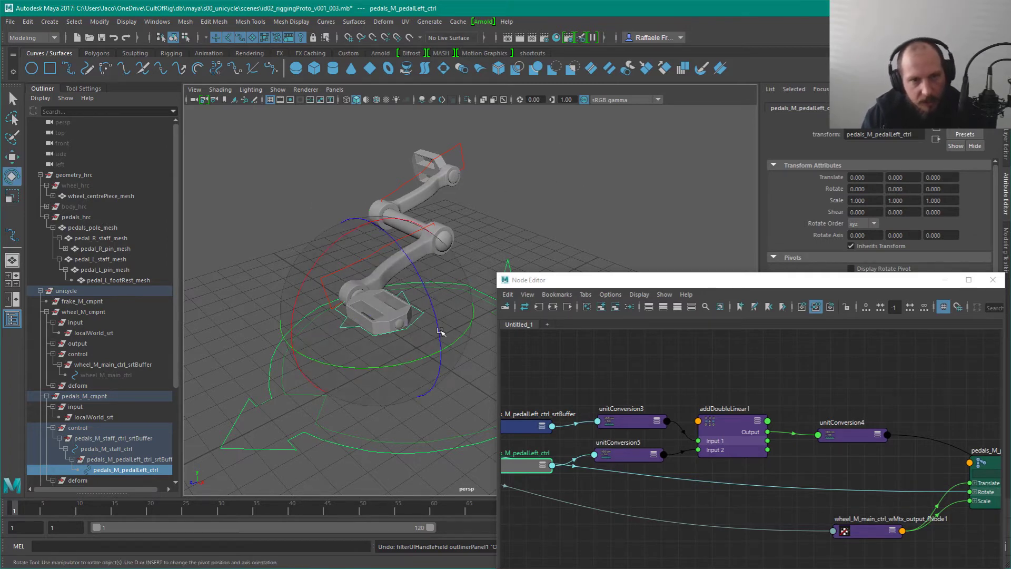
pyautogui.moveTo(315, 269); pyautogui.dragTo(354, 229)
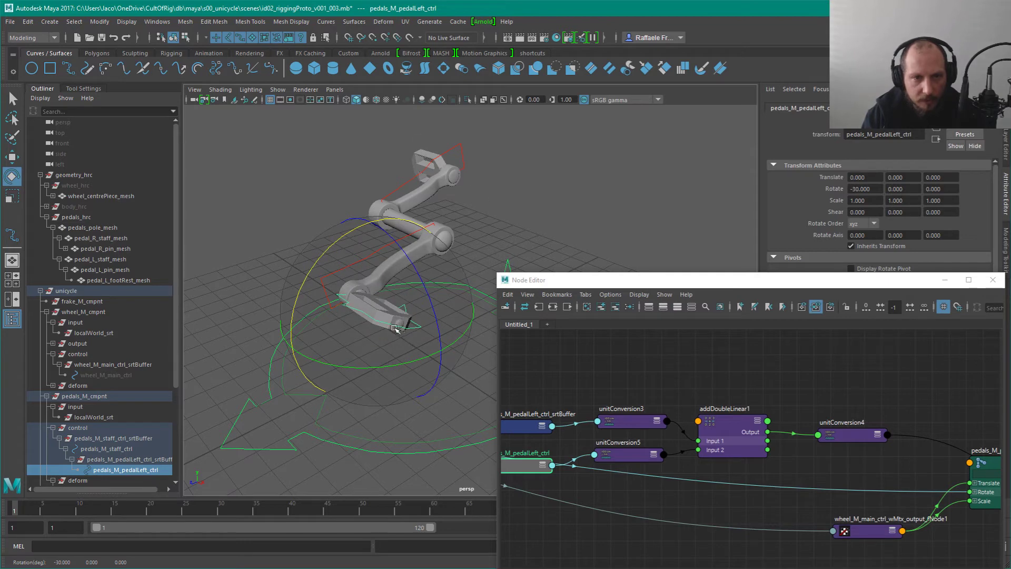
pyautogui.hotkey('ctrl', 'z')
pyautogui.hotkey('ctrl', 'z')
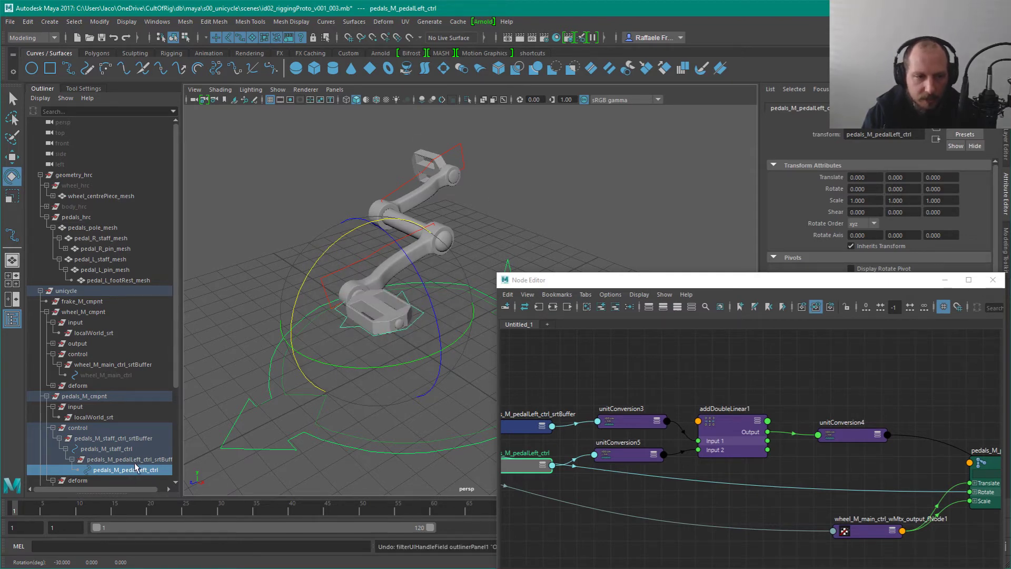
# Step: Compare the rotation values and axes of pedals_M_pedalLeft_ctrl_srtBuffer with those of pedals_M_pedalLeft_ctrl
pyautogui.press('Up')
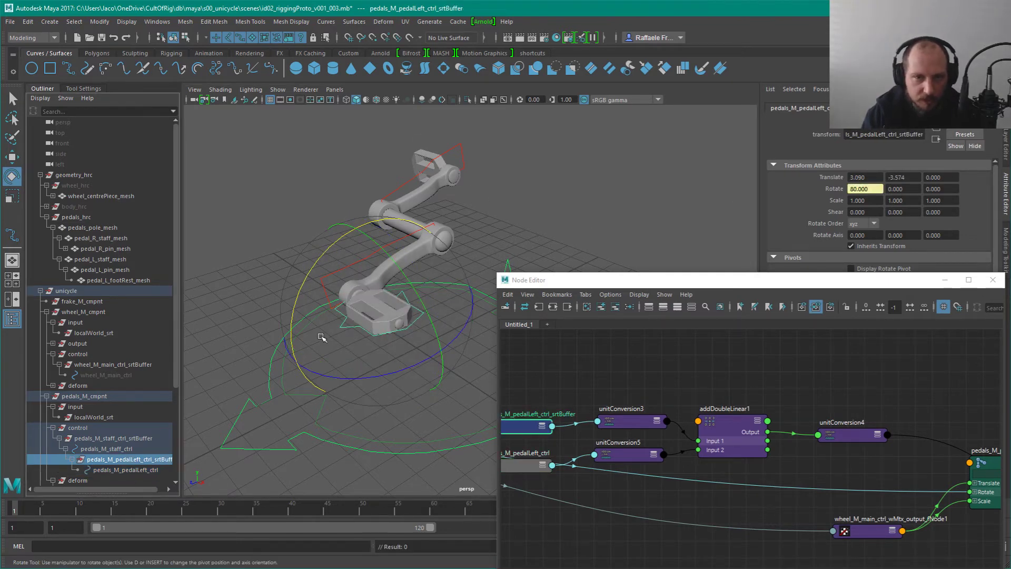
pyautogui.click(136, 471)
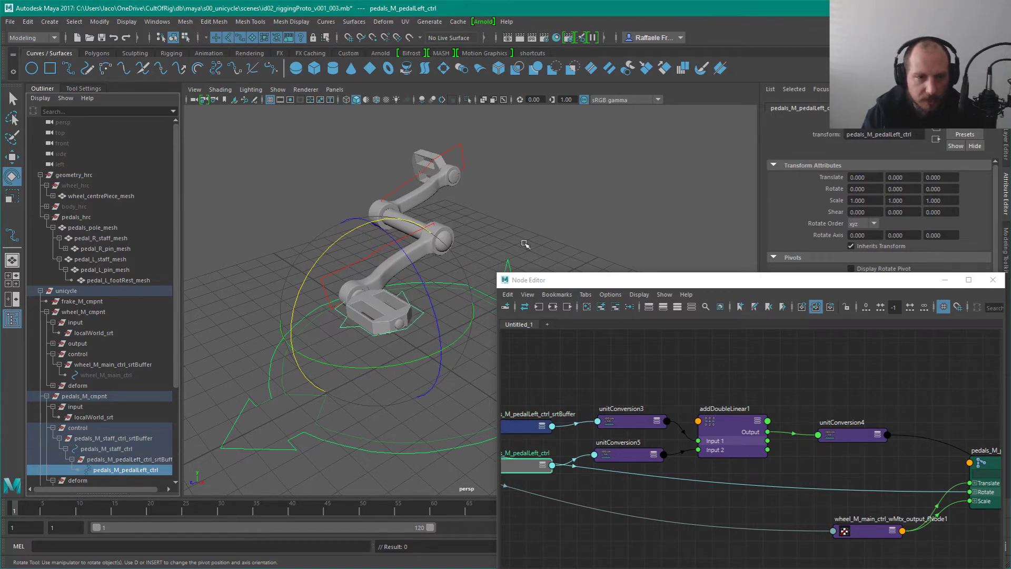
pyautogui.click(351, 329)
pyautogui.click(358, 321)
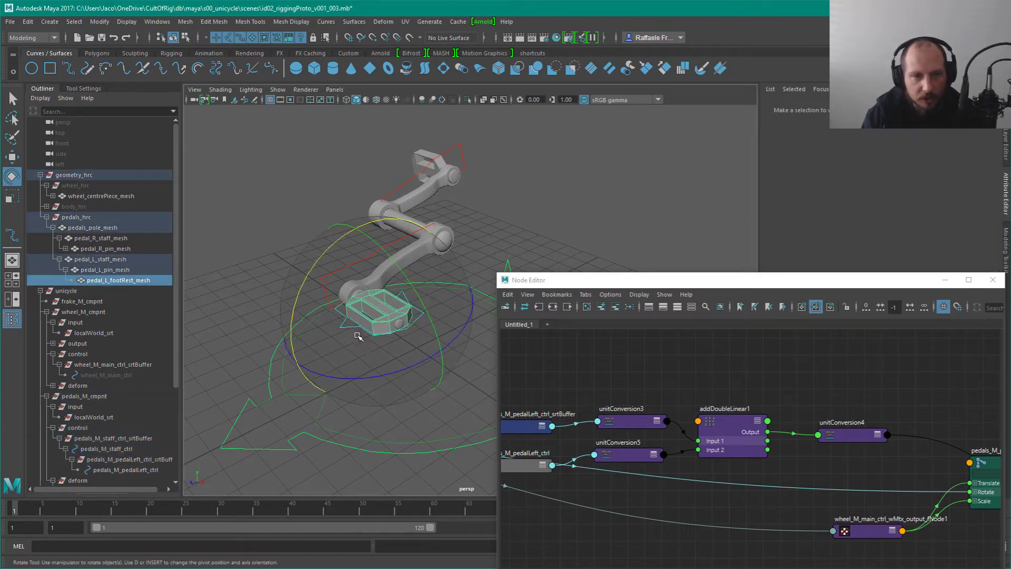
# Step: Try rotating pedals_M_pedalLeft_ctrl to -70 degrees on X, and undo it
pyautogui.click(359, 322)
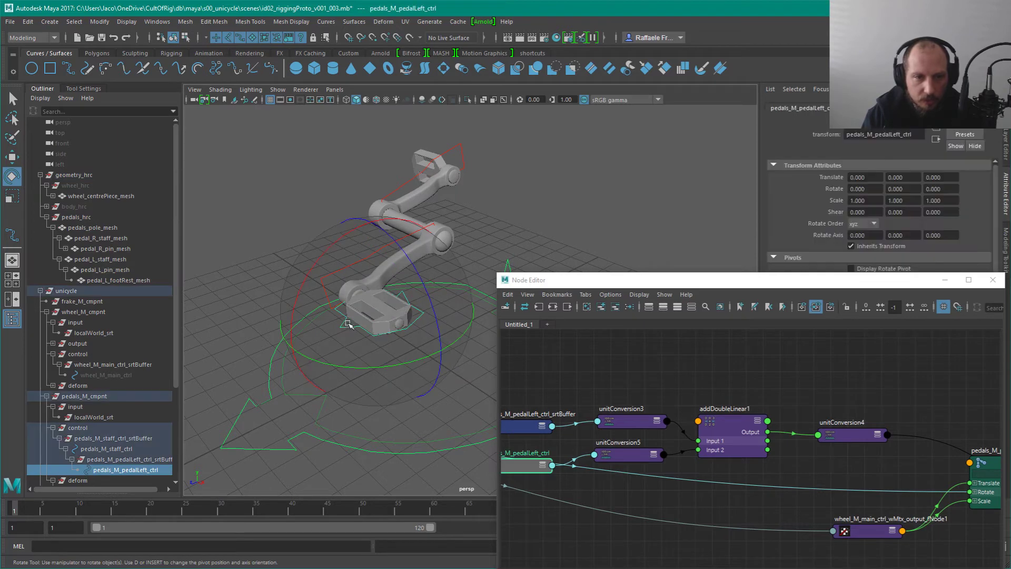
pyautogui.moveTo(324, 298); pyautogui.dragTo(426, 339)
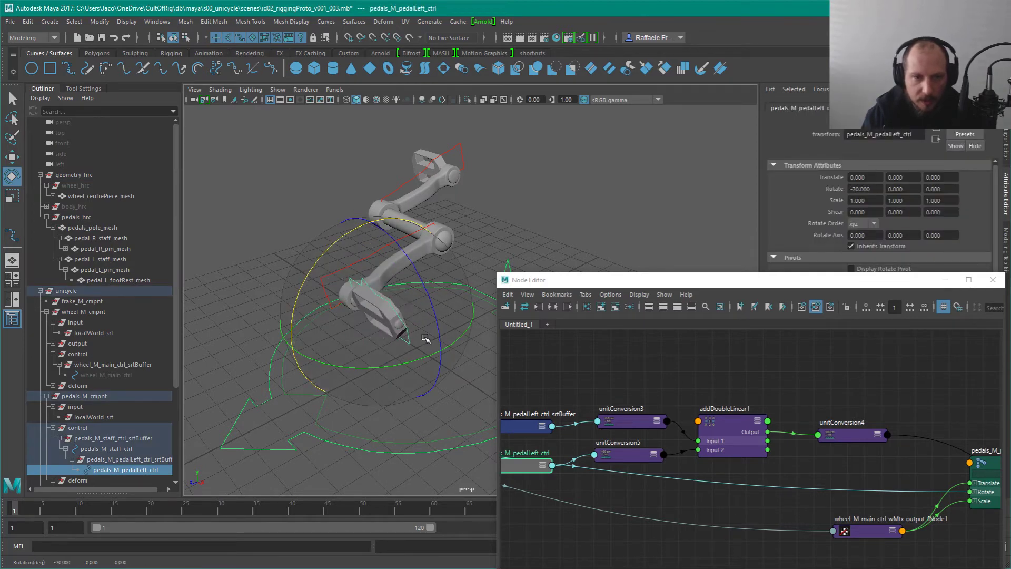
pyautogui.hotkey('ctrl', 'z')
# Step: Inspect the Input 1 and Input 2 values of the addDoubleLinear1 node feeding unitConversion4
pyautogui.moveTo(822, 450); pyautogui.dragTo(586, 420, button='middle')
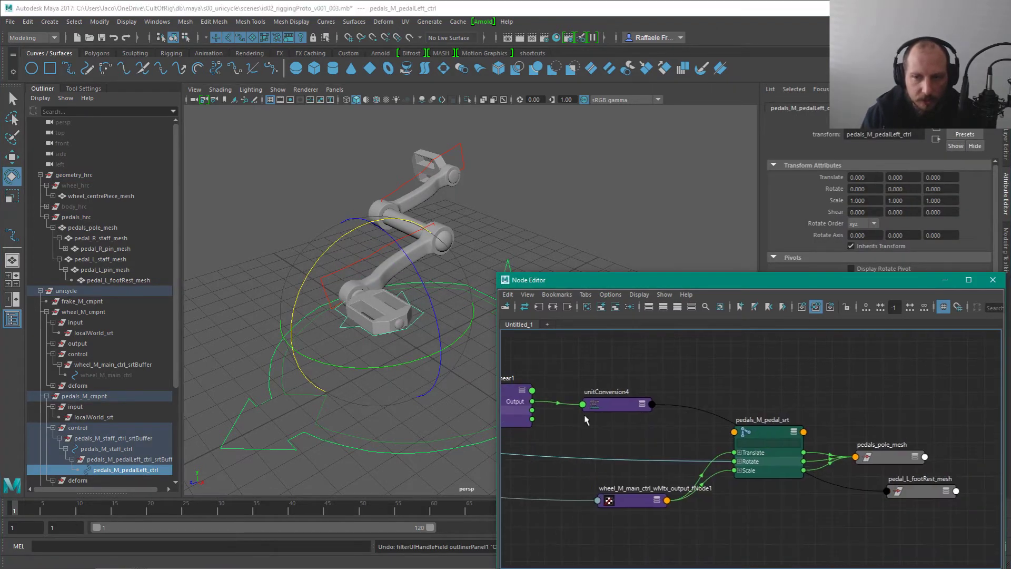
pyautogui.keyDown('alt'); pyautogui.moveTo(697, 429); pyautogui.dragTo(857, 413, button='middle'); pyautogui.keyUp('alt')
pyautogui.moveTo(719, 334); pyautogui.dragTo(623, 459)
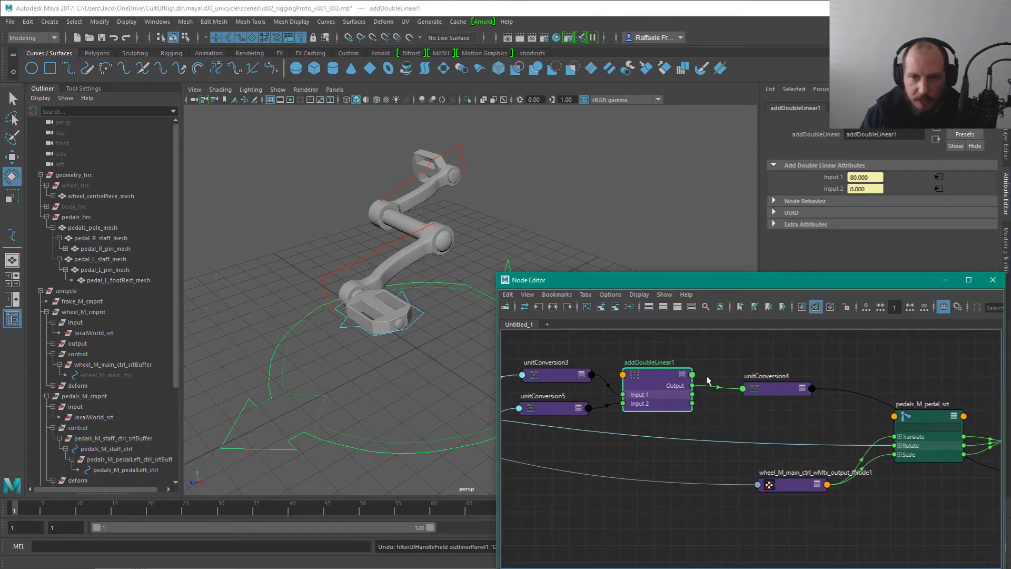
pyautogui.press('Tab')
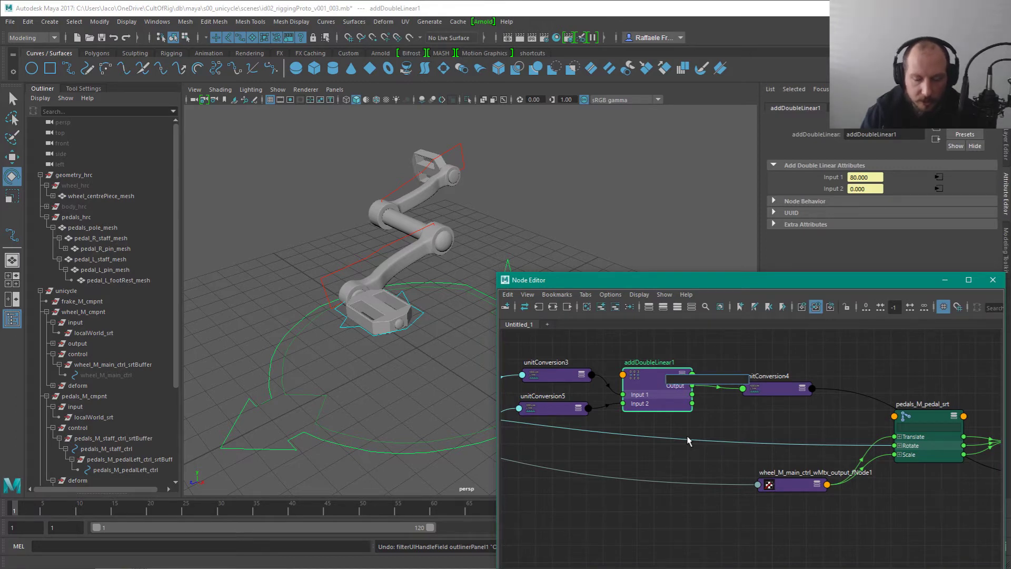
pyautogui.write('add')
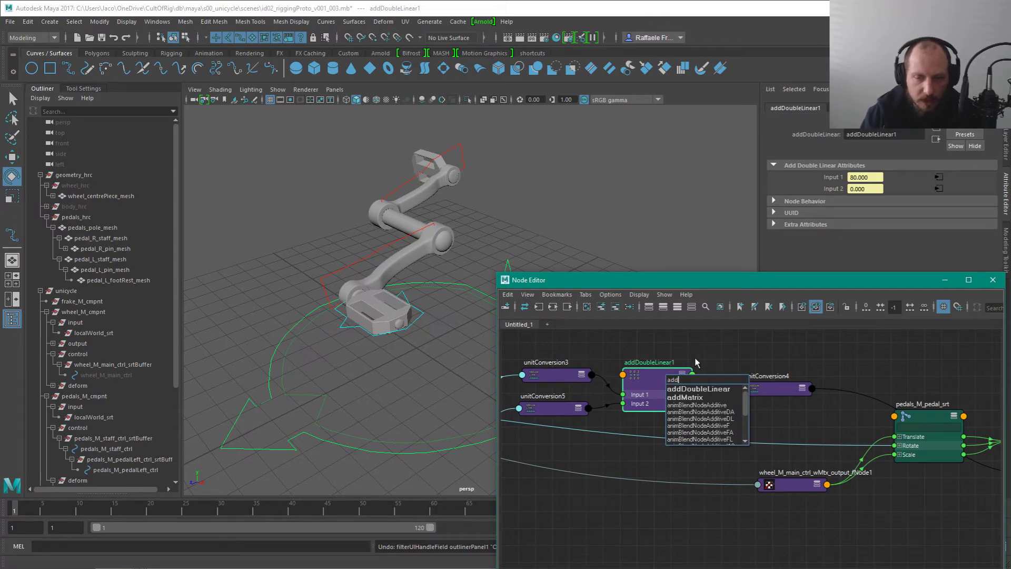
pyautogui.hotkey('ctrl', 'a')
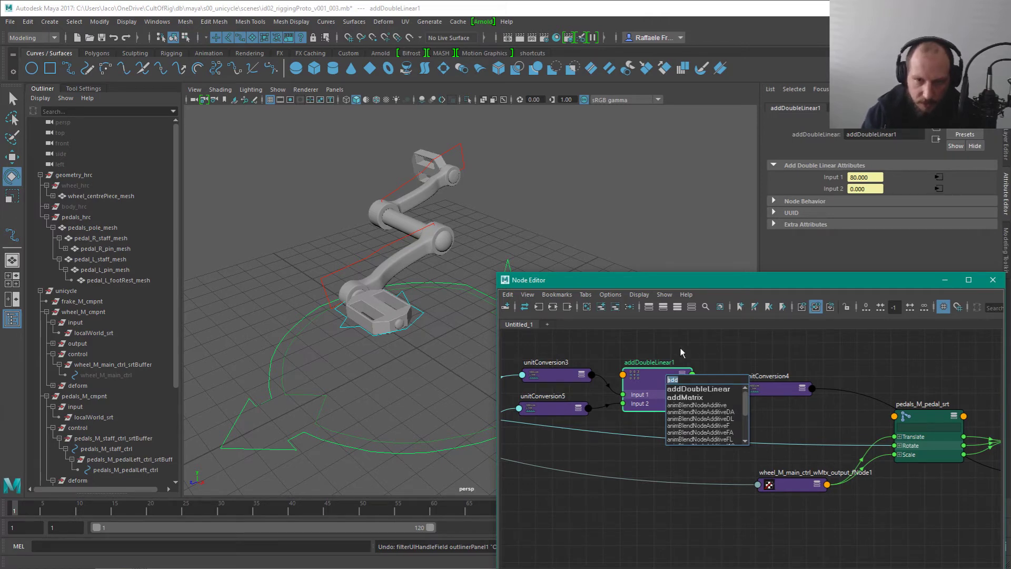
pyautogui.press('BackSpace')
pyautogui.click(863, 368)
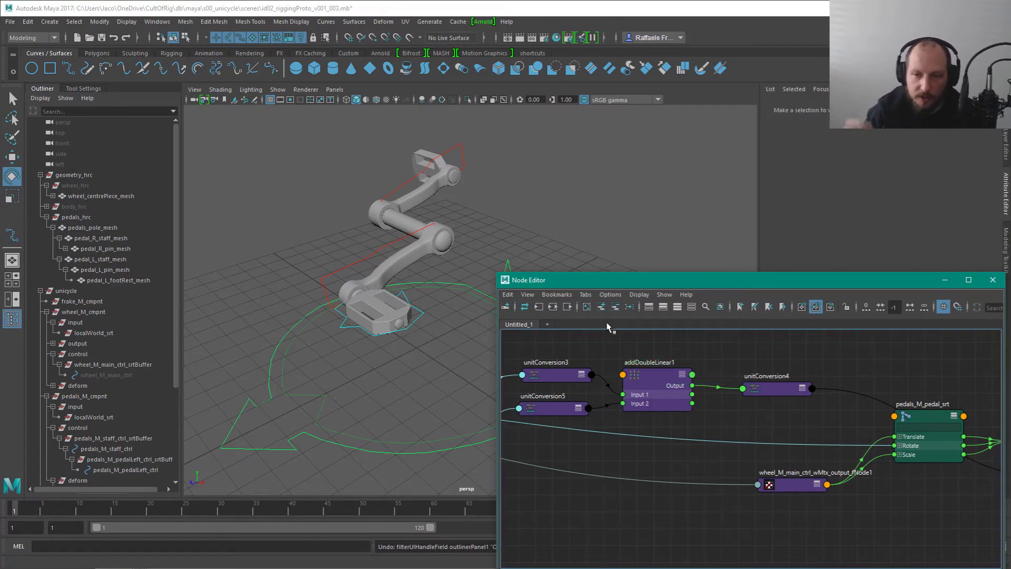
# Step: Reposition wheel_M_main_ctrl_wMtx_output_fNode1 and pedals_M_pedal_srt in the node graph so pedals_M_pedal_srt sits closer to unitConversion4
pyautogui.moveTo(794, 486)
pyautogui.mouseDown()
pyautogui.moveTo(765, 486)
pyautogui.moveTo(775, 486)
pyautogui.mouseUp()
pyautogui.keyDown('alt'); pyautogui.moveTo(805, 450); pyautogui.dragTo(624, 483, button='middle'); pyautogui.keyUp('alt')
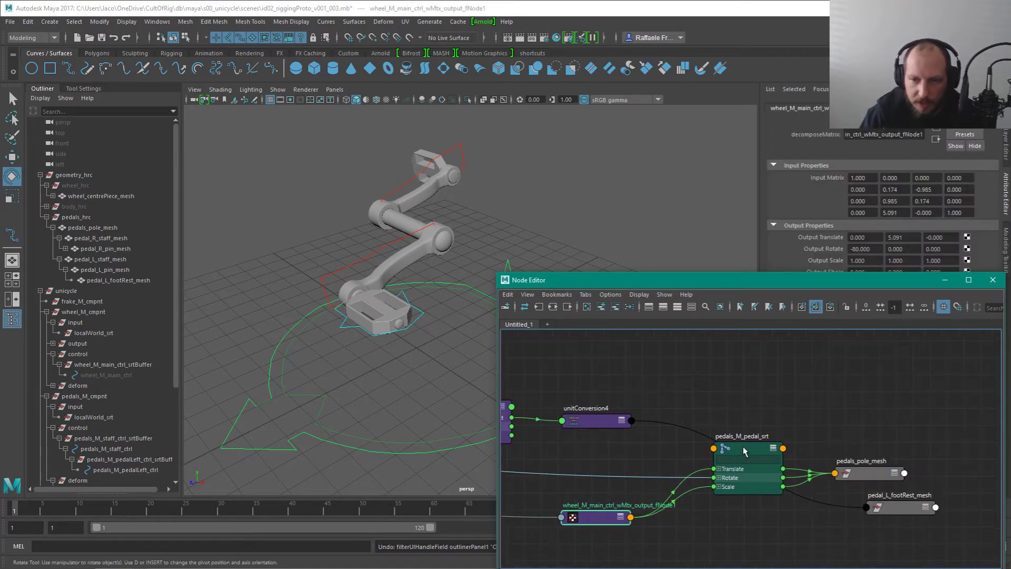
pyautogui.moveTo(744, 451); pyautogui.dragTo(726, 452)
pyautogui.click(726, 391)
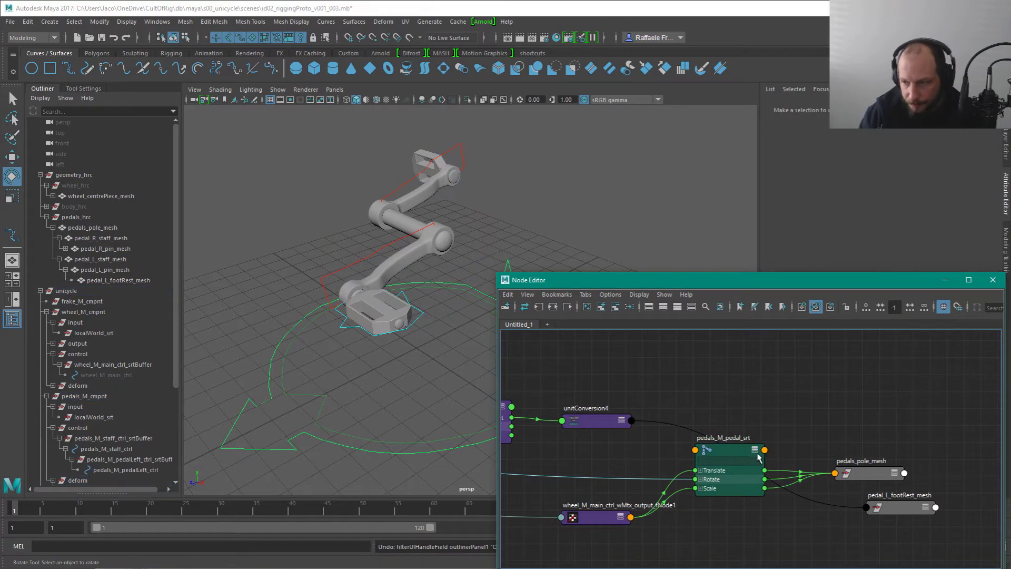
pyautogui.click(744, 463)
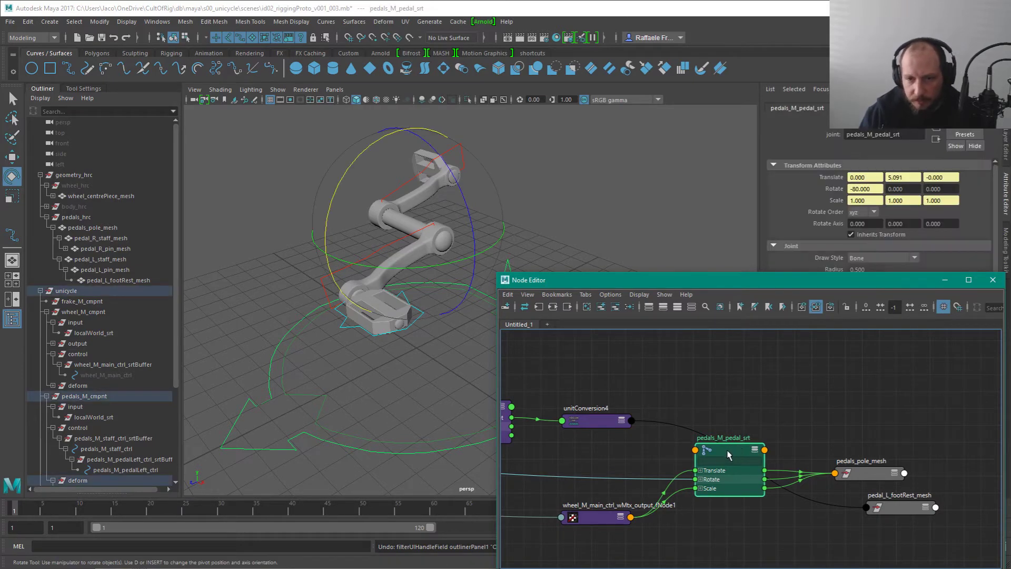
pyautogui.moveTo(740, 459); pyautogui.dragTo(748, 440)
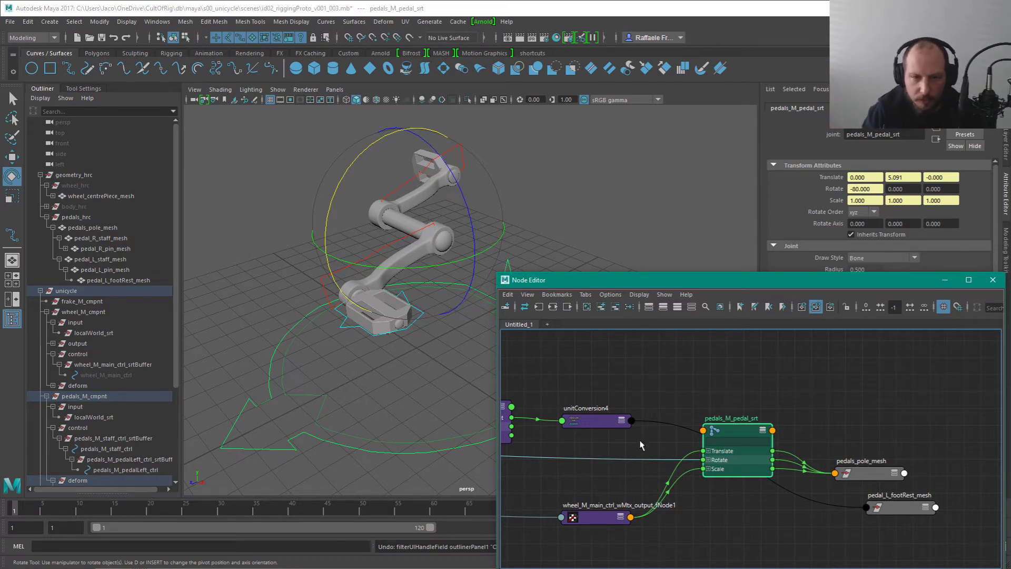
# Step: Review the output, wheel_M_main_ctrl and deform nodes of wheel_M_cmpnt, expanding its deform group to show wheel_M_wheel_srt
pyautogui.scroll(-4, 141, 338)
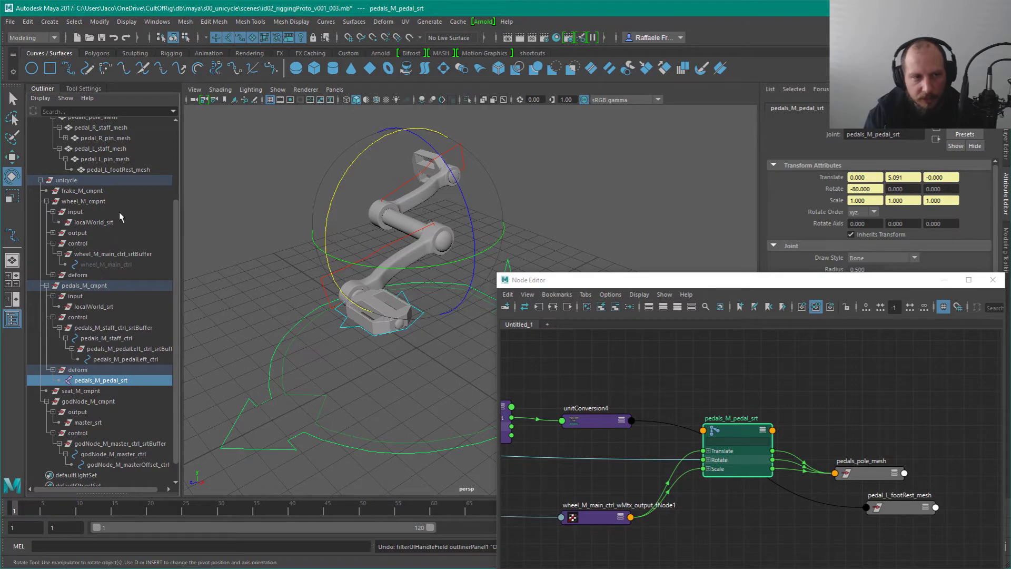
pyautogui.moveTo(117, 192); pyautogui.dragTo(119, 202)
pyautogui.click(80, 234)
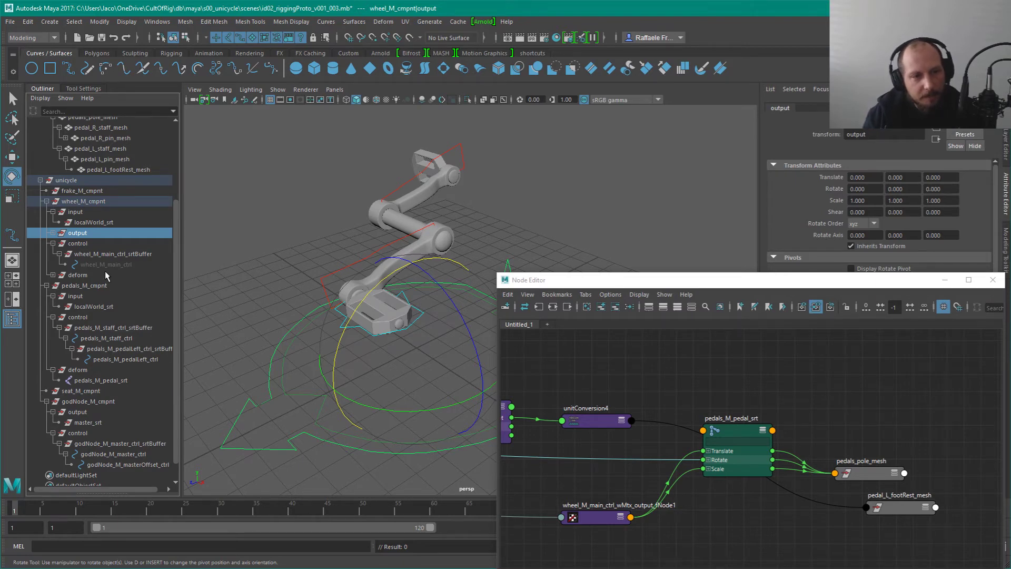
pyautogui.click(52, 275)
pyautogui.click(52, 275)
pyautogui.click(51, 267)
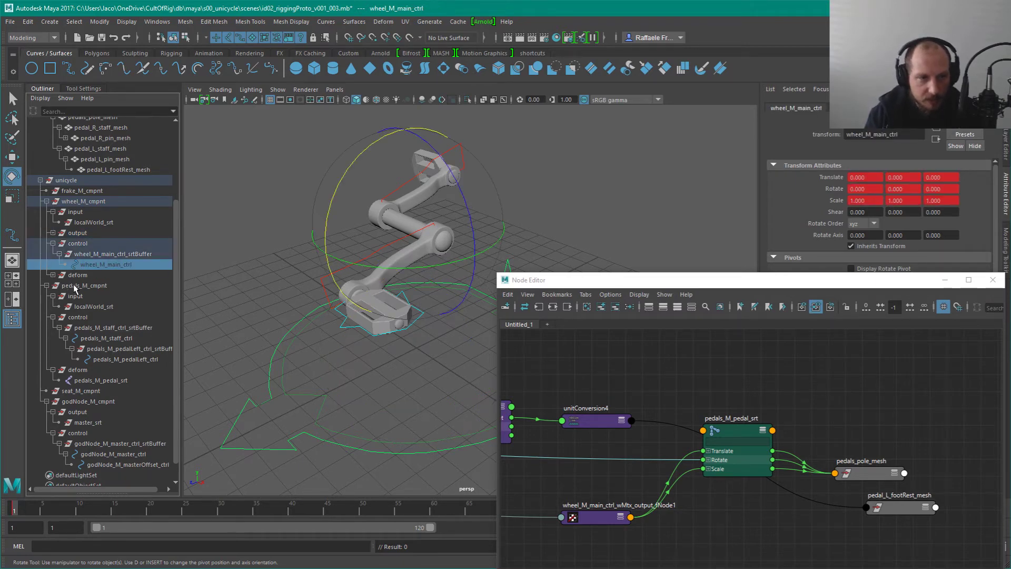
pyautogui.click(53, 275)
pyautogui.click(79, 275)
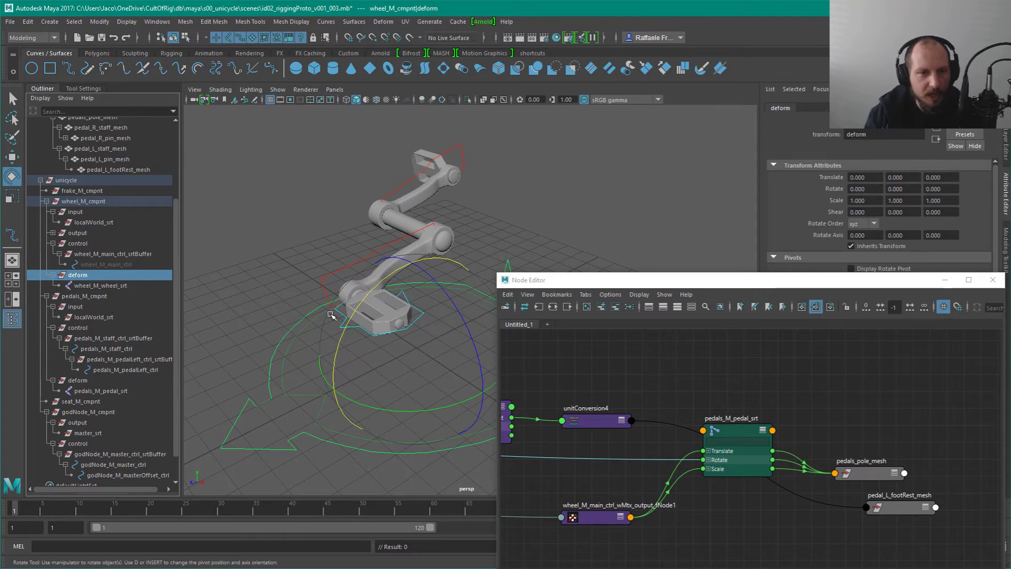
pyautogui.keyDown('alt'); pyautogui.moveTo(437, 320); pyautogui.dragTo(458, 221); pyautogui.keyUp('alt')
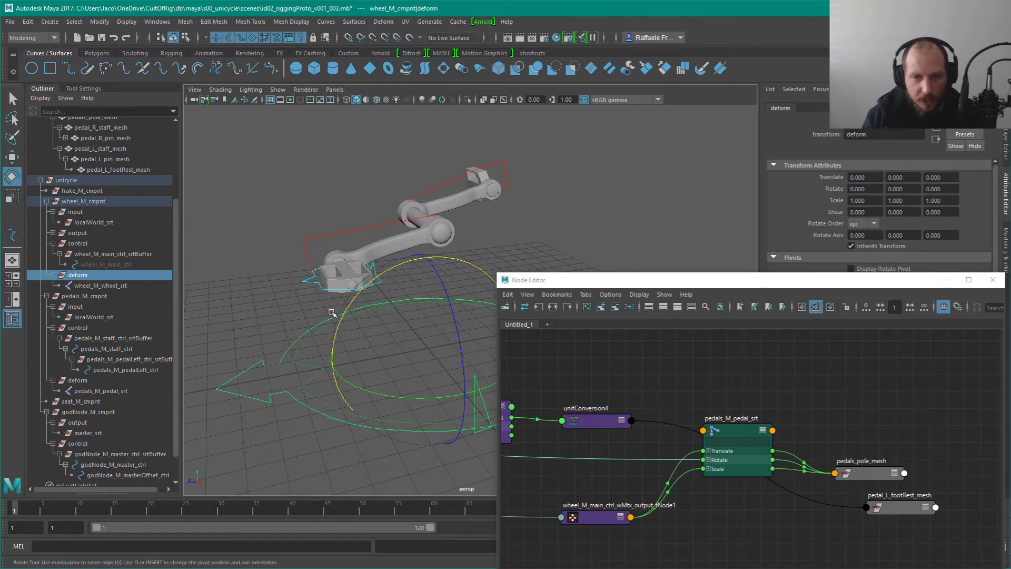
# Step: Inspect the pedals_M_pedal_srt joint and its place in the deform group of pedals_M_cmpnt
pyautogui.click(740, 437)
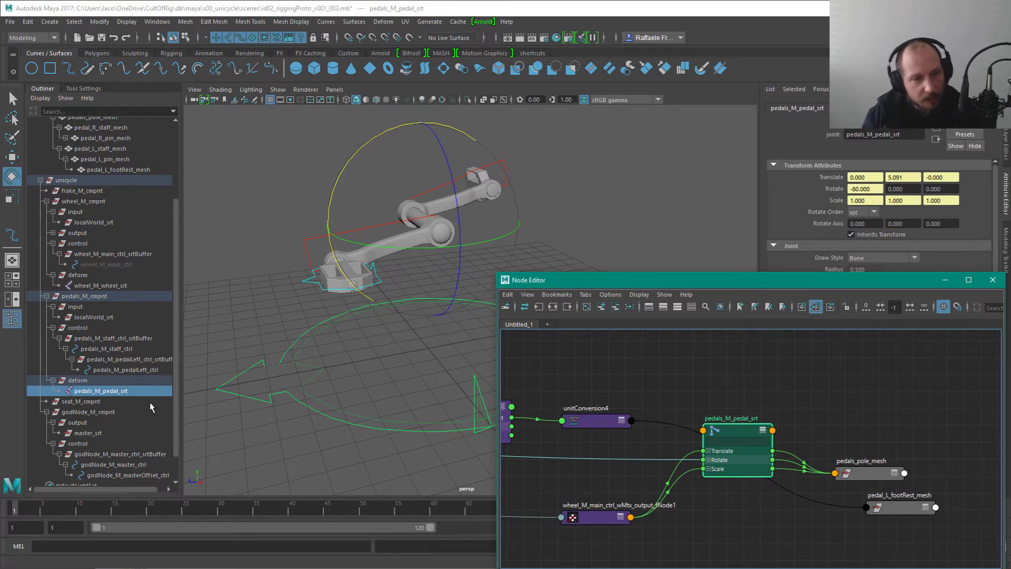
pyautogui.click(88, 381)
pyautogui.click(110, 393)
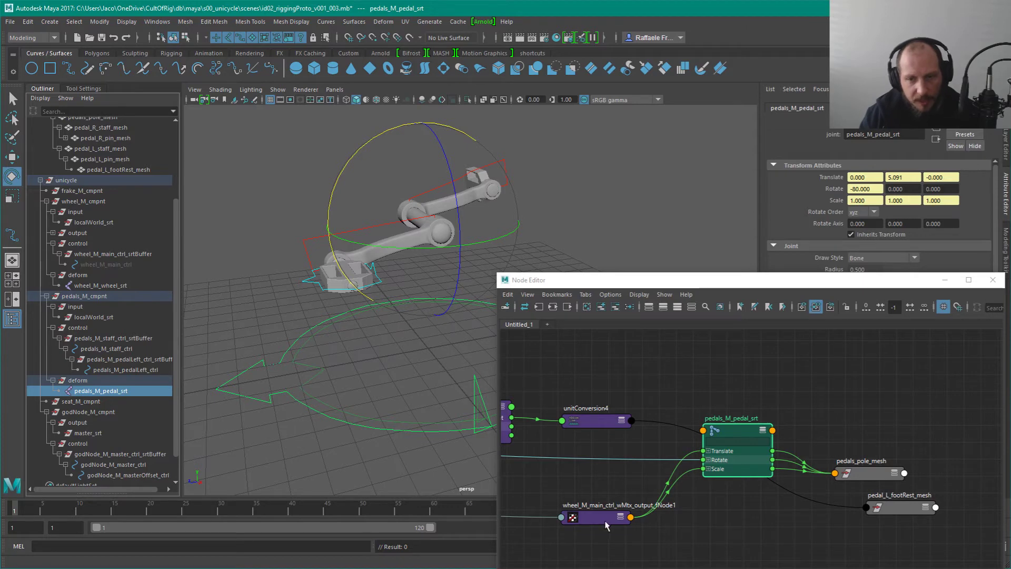
pyautogui.keyDown('alt'); pyautogui.moveTo(427, 270); pyautogui.dragTo(492, 237); pyautogui.keyUp('alt')
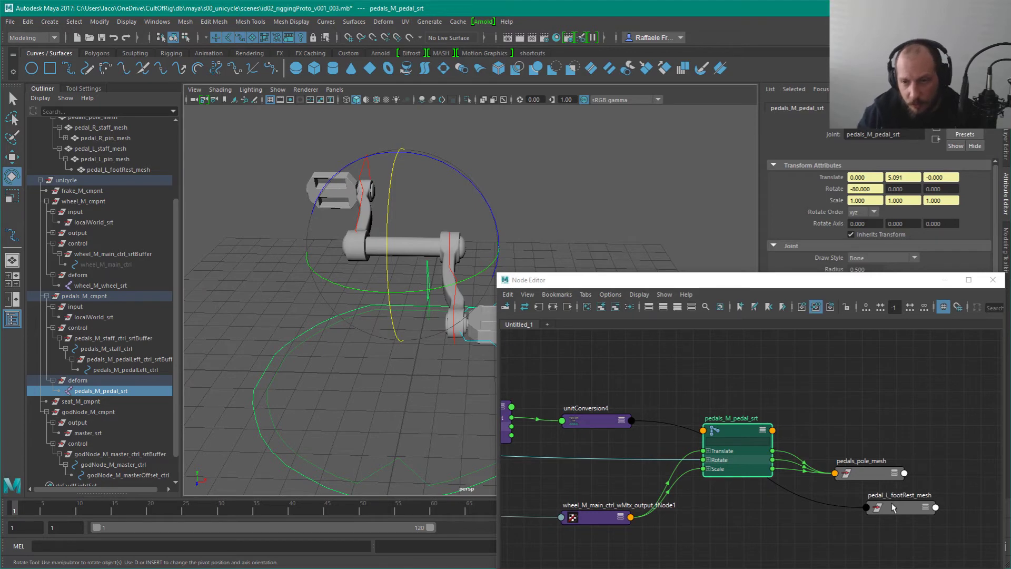
# Step: Move the pedals_pole_mesh node away from pedal_L_footRest_mesh in the node graph, check its meshes in the viewport, and clear the selection
pyautogui.moveTo(868, 479); pyautogui.dragTo(882, 455)
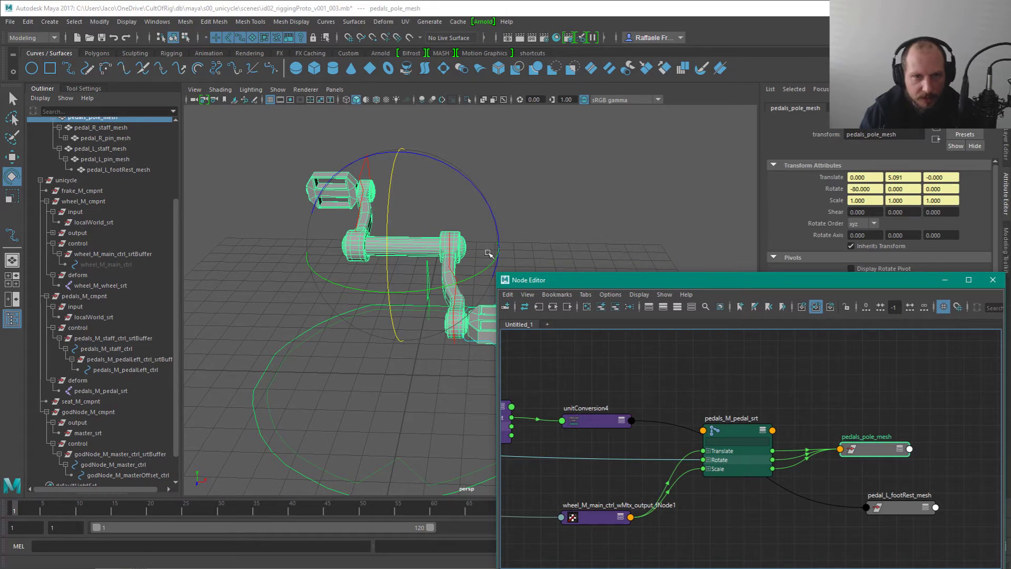
pyautogui.keyDown('alt'); pyautogui.moveTo(607, 205); pyautogui.dragTo(549, 207); pyautogui.keyUp('alt')
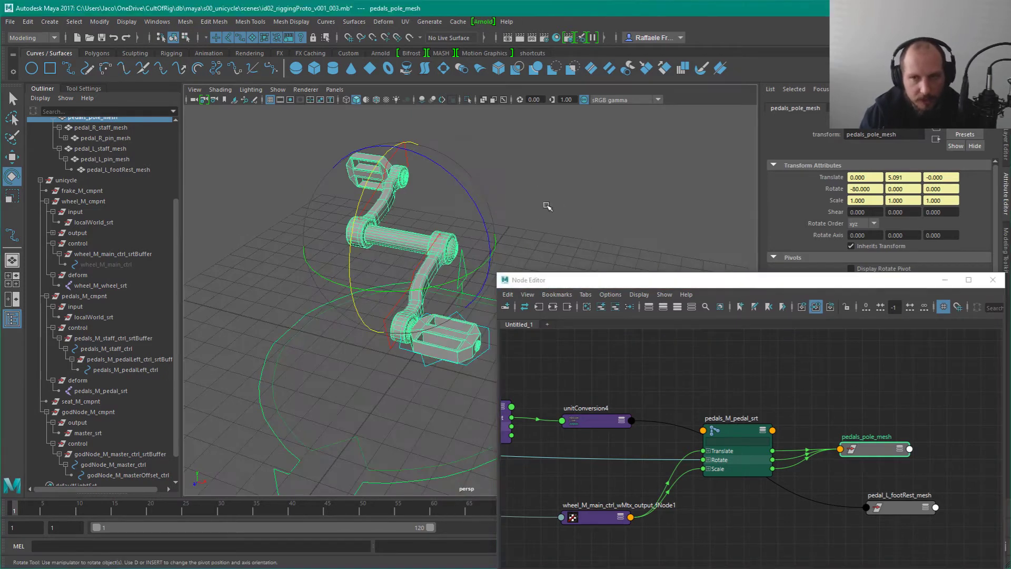
pyautogui.click(585, 172)
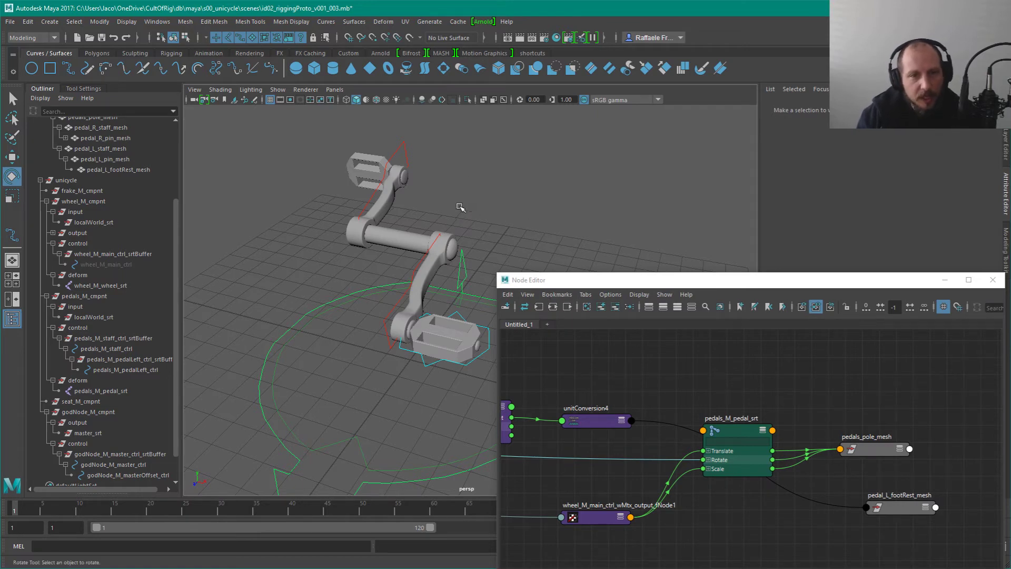
# Step: Rotate pedals_M_staff_ctrl to -90 degrees on X and examine the pedal's orientation from the side
pyautogui.keyDown('alt'); pyautogui.moveTo(505, 215); pyautogui.dragTo(452, 190); pyautogui.keyUp('alt')
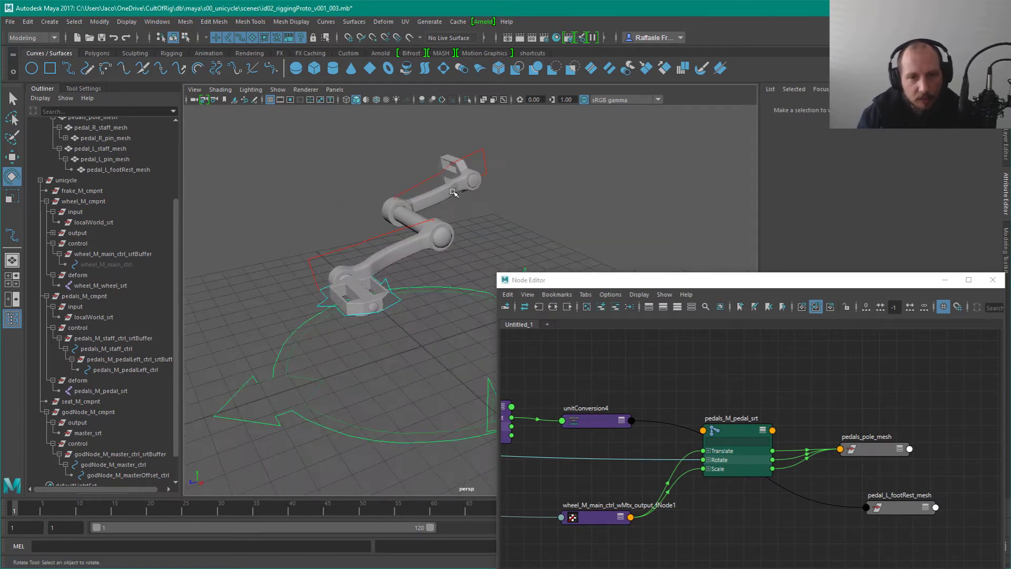
pyautogui.click(382, 236)
pyautogui.moveTo(354, 152)
pyautogui.mouseDown()
pyautogui.moveTo(322, 142)
pyautogui.moveTo(351, 155)
pyautogui.mouseUp()
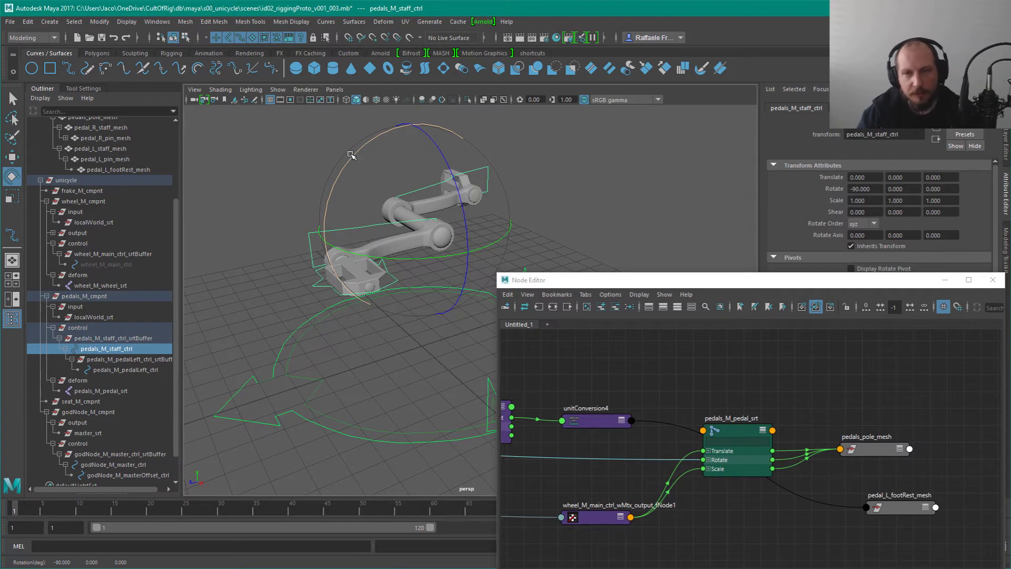
pyautogui.keyDown('alt'); pyautogui.moveTo(351, 155); pyautogui.dragTo(544, 185); pyautogui.keyUp('alt')
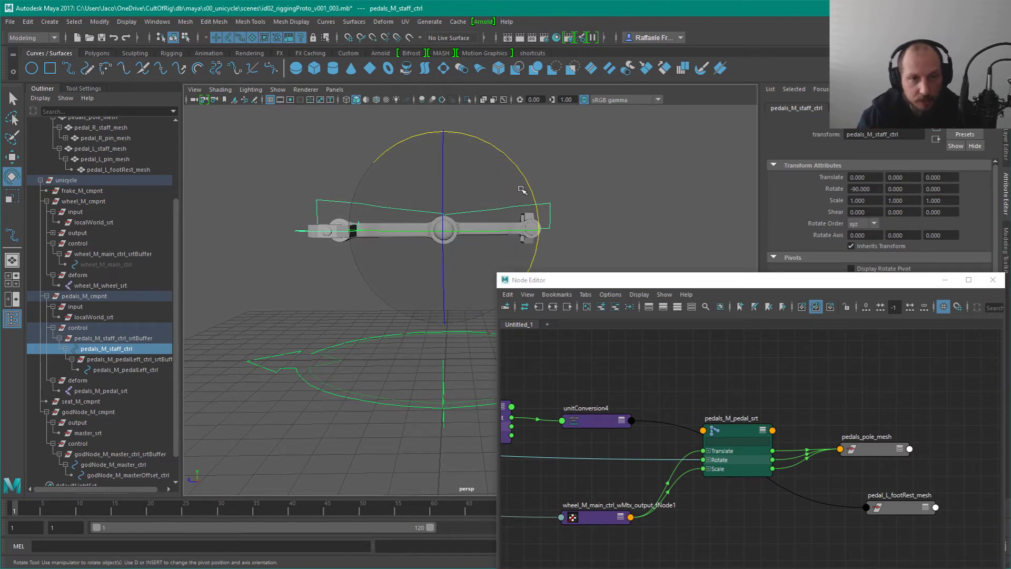
pyautogui.keyDown('alt'); pyautogui.moveTo(521, 190); pyautogui.dragTo(434, 233); pyautogui.keyUp('alt')
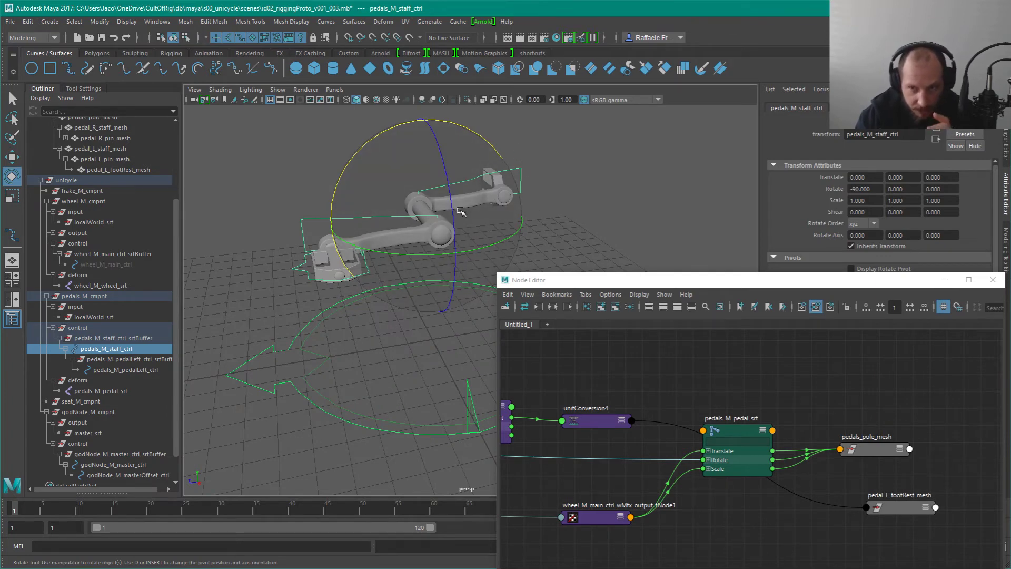
# Step: Rotate pedals_M_staff_ctrl to -50 degrees on X
pyautogui.moveTo(466, 131); pyautogui.dragTo(434, 121)
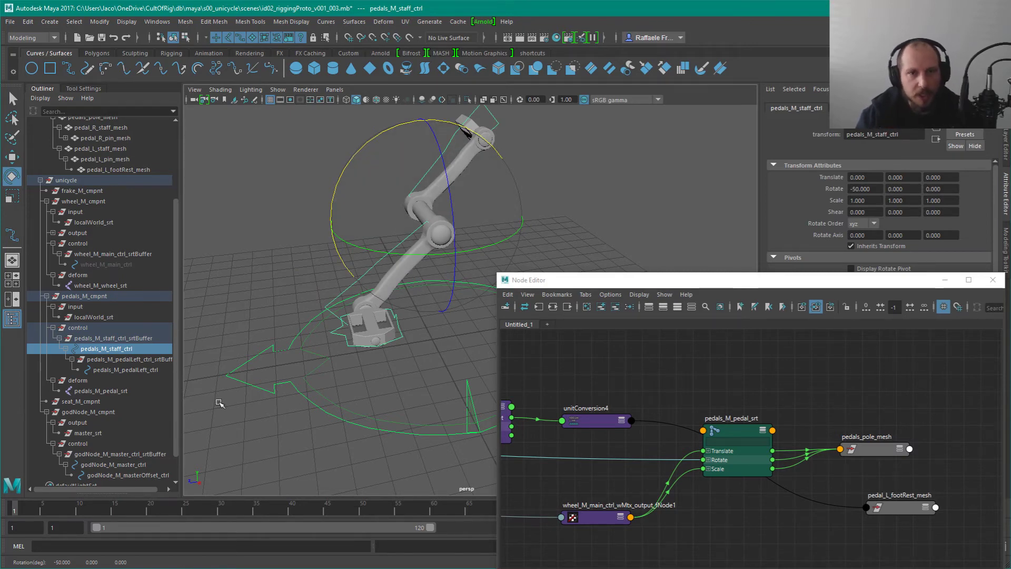
pyautogui.keyDown('alt'); pyautogui.moveTo(436, 266); pyautogui.dragTo(503, 230); pyautogui.keyUp('alt')
pyautogui.keyDown('alt'); pyautogui.moveTo(503, 229); pyautogui.dragTo(510, 273, button='middle'); pyautogui.keyUp('alt')
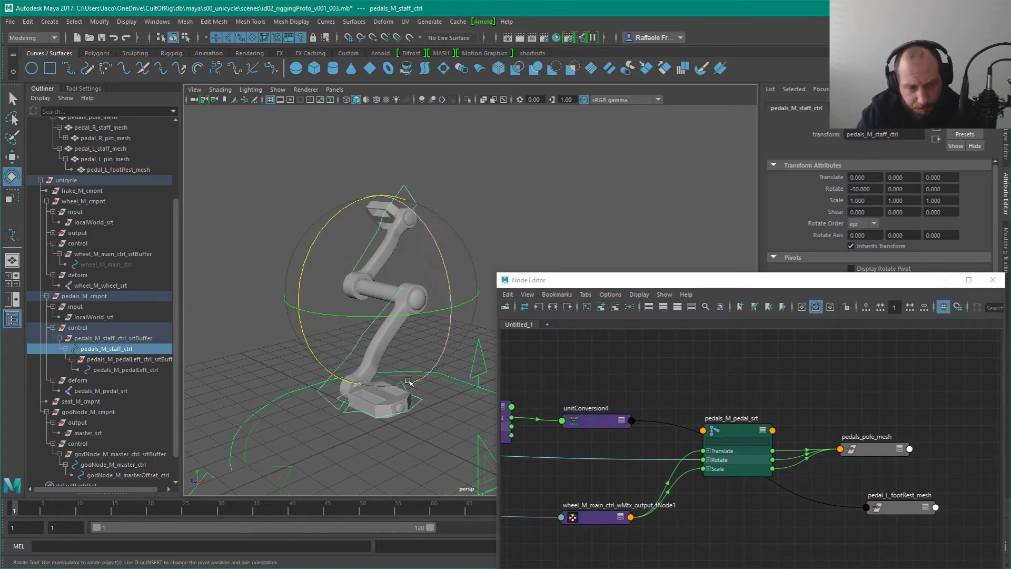
# Step: Try rotating pedals_M_pedalLeft_ctrl on X with the staff control turned, and undo it
pyautogui.click(443, 413)
pyautogui.click(418, 397)
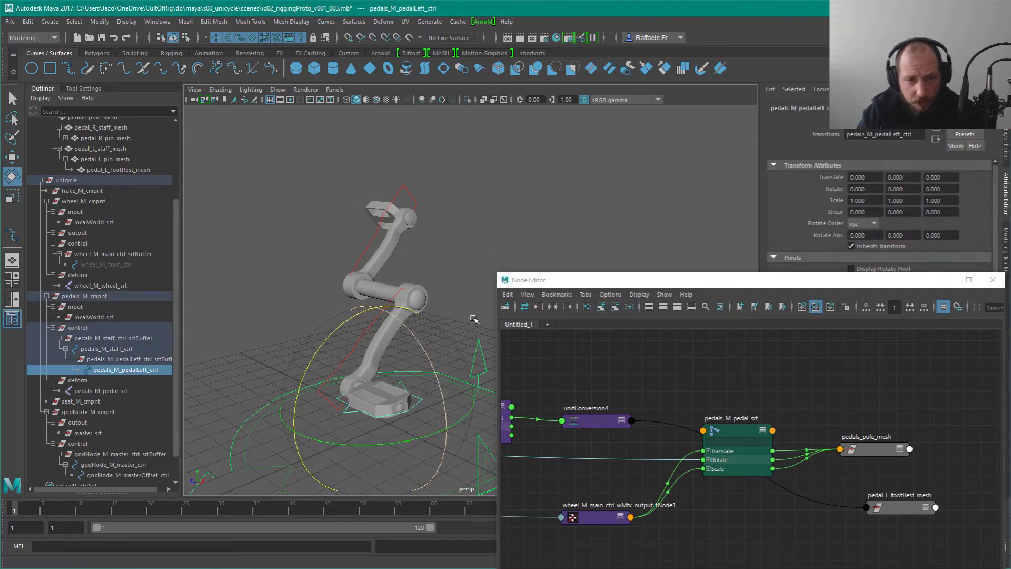
pyautogui.moveTo(324, 345)
pyautogui.mouseDown()
pyautogui.moveTo(343, 327)
pyautogui.moveTo(320, 335)
pyautogui.mouseUp()
pyautogui.hotkey('ctrl', 'z')
# Step: Inspect the driven X rotation of pedals_M_pedalLeft_ctrl_srtBuffer against the pedal, and clear the selection
pyautogui.keyDown('alt'); pyautogui.moveTo(477, 219); pyautogui.dragTo(513, 209); pyautogui.keyUp('alt')
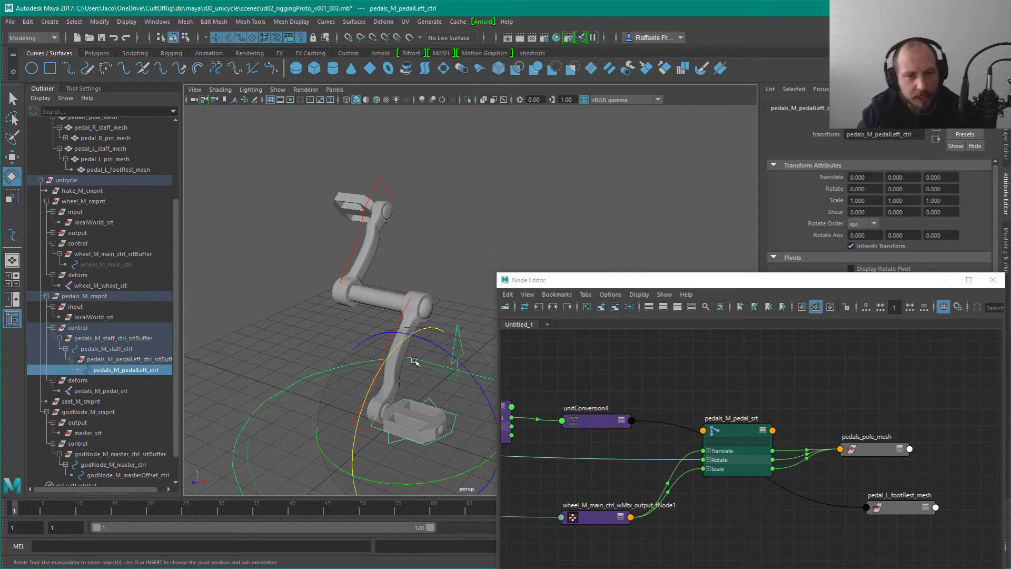
pyautogui.keyDown('alt'); pyautogui.moveTo(457, 239); pyautogui.dragTo(426, 296, button='right'); pyautogui.keyUp('alt')
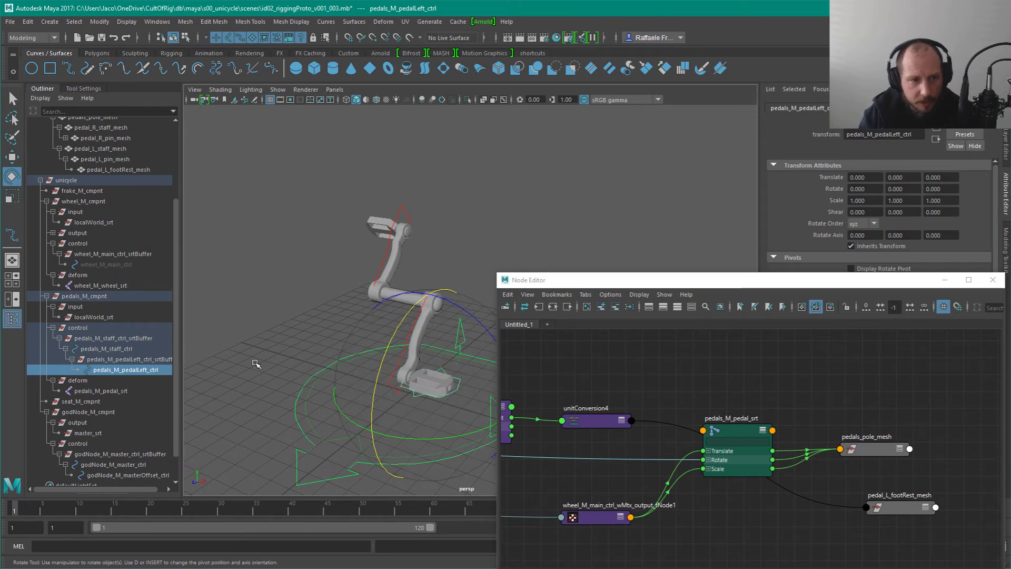
pyautogui.click(129, 359)
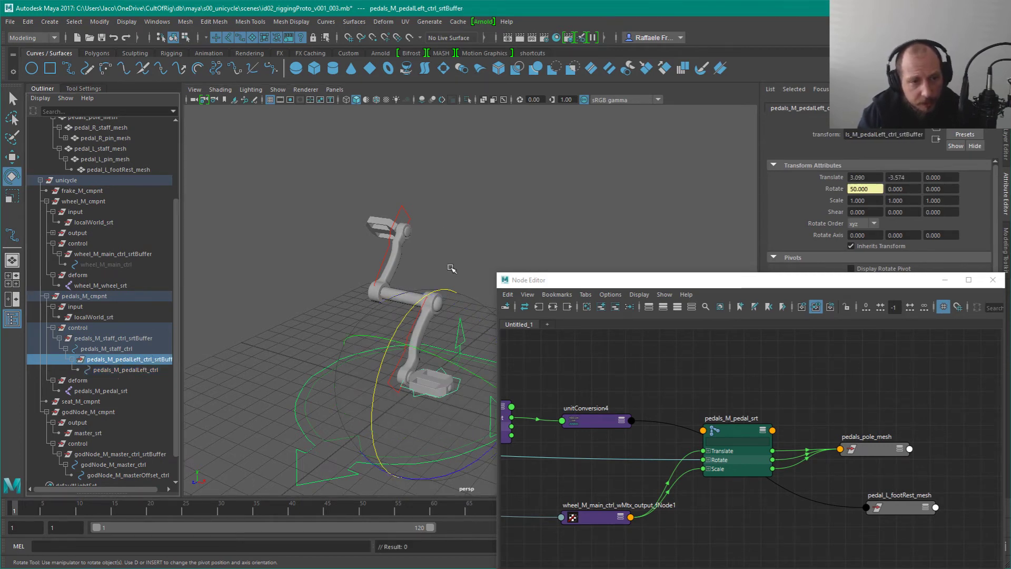
pyautogui.keyDown('alt'); pyautogui.moveTo(448, 239); pyautogui.dragTo(391, 290); pyautogui.keyUp('alt')
pyautogui.click(412, 311)
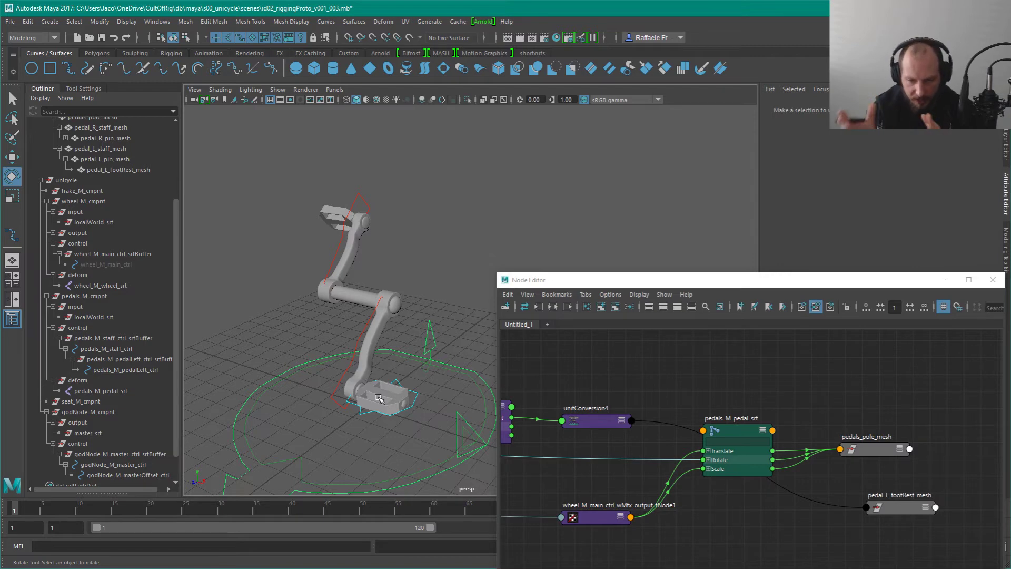
# Step: Select pedals_M_staff_ctrl in the viewport
pyautogui.click(359, 195)
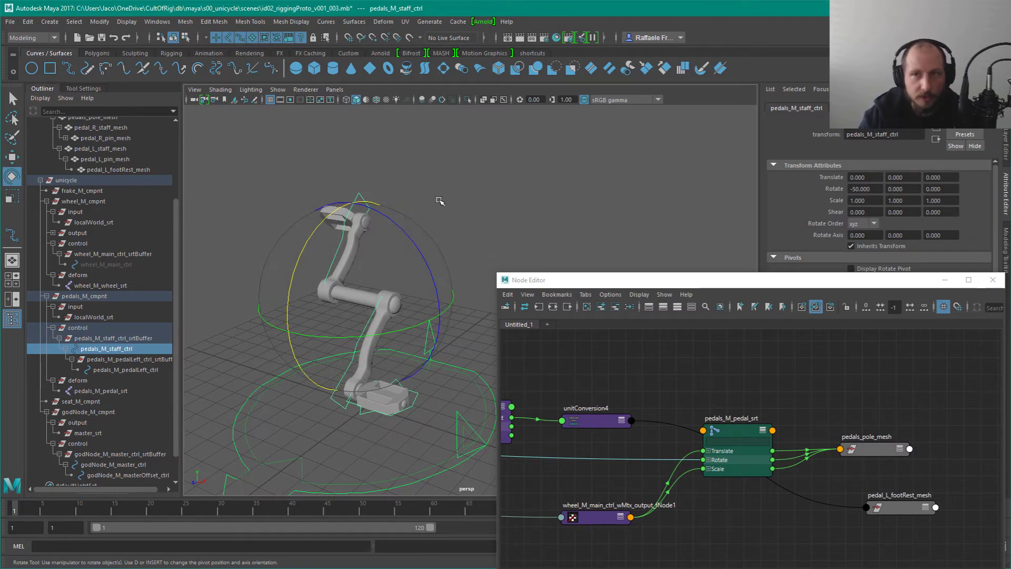
pyautogui.click(435, 246)
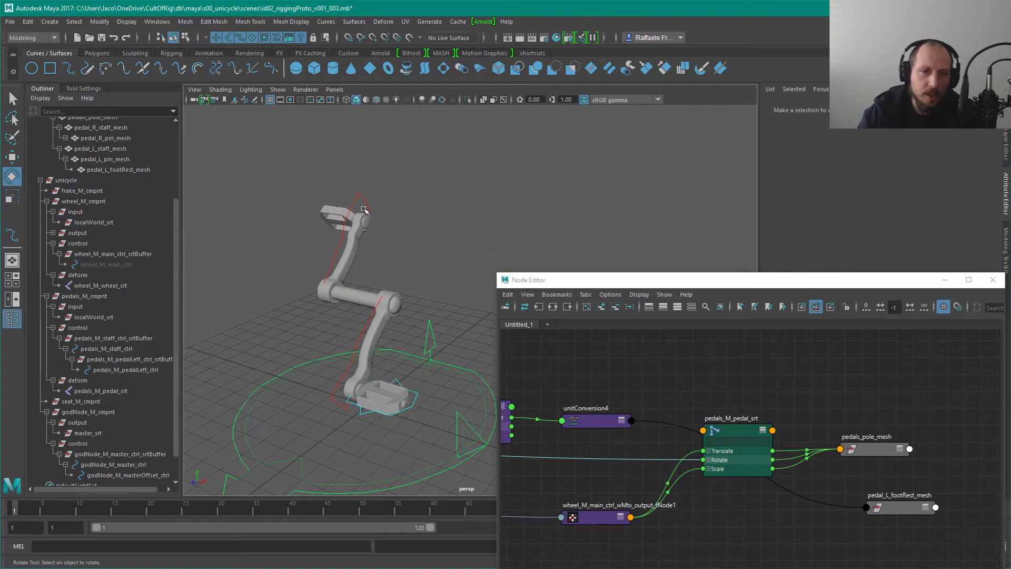
pyautogui.click(350, 186)
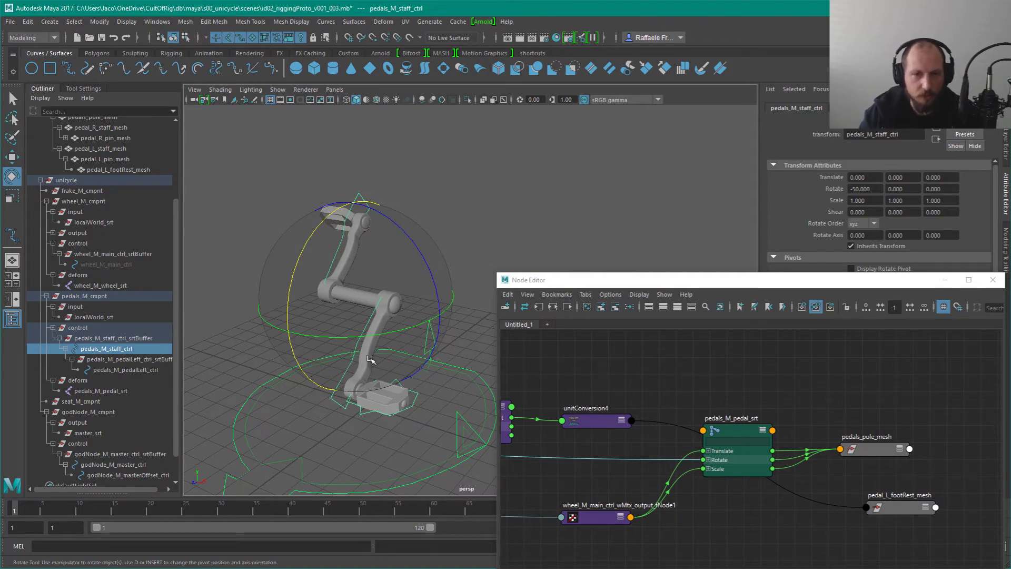
# Step: Inspect pedals_M_pedalLeft_ctrl and the driven X rotation of its parent srtBuffer alongside the addDoubleLinear network
pyautogui.click(477, 205)
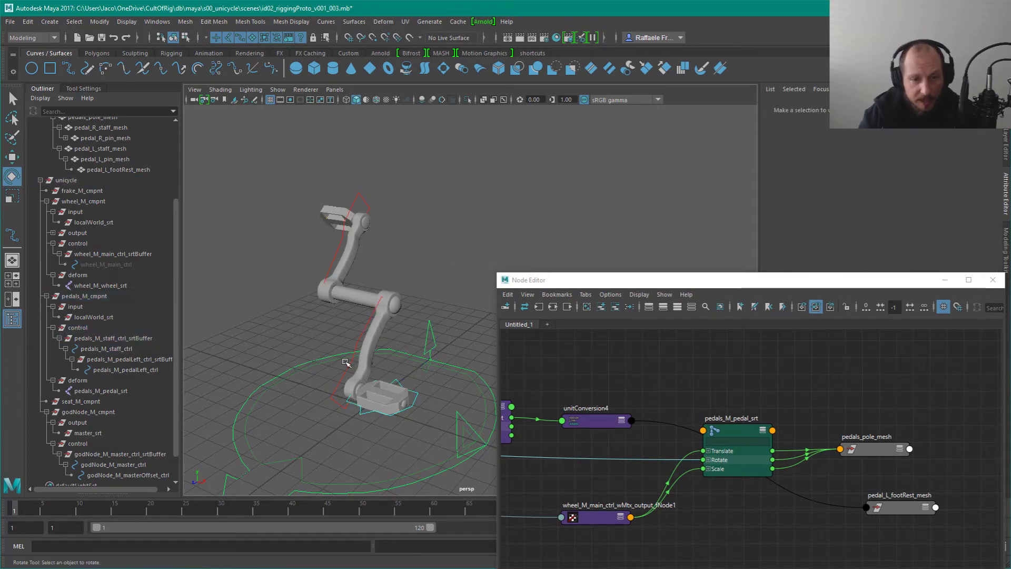
pyautogui.click(415, 393)
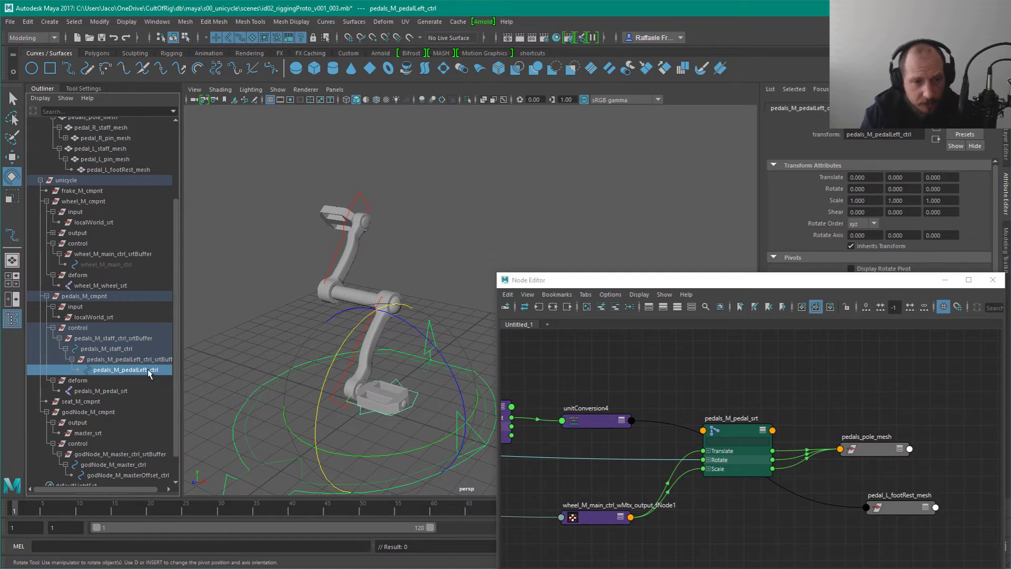
pyautogui.press('Up')
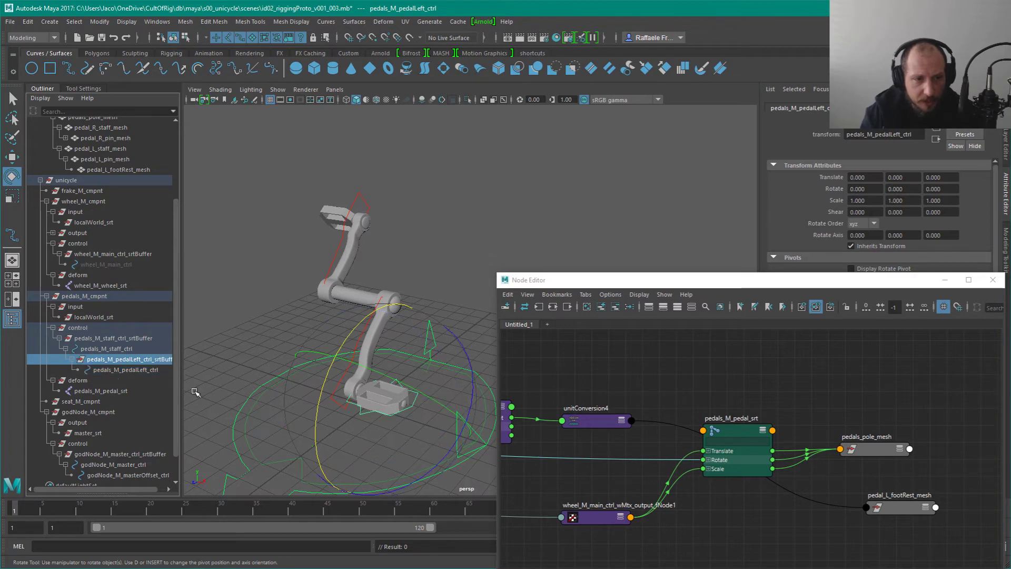
pyautogui.moveTo(624, 381); pyautogui.dragTo(780, 394, button='middle')
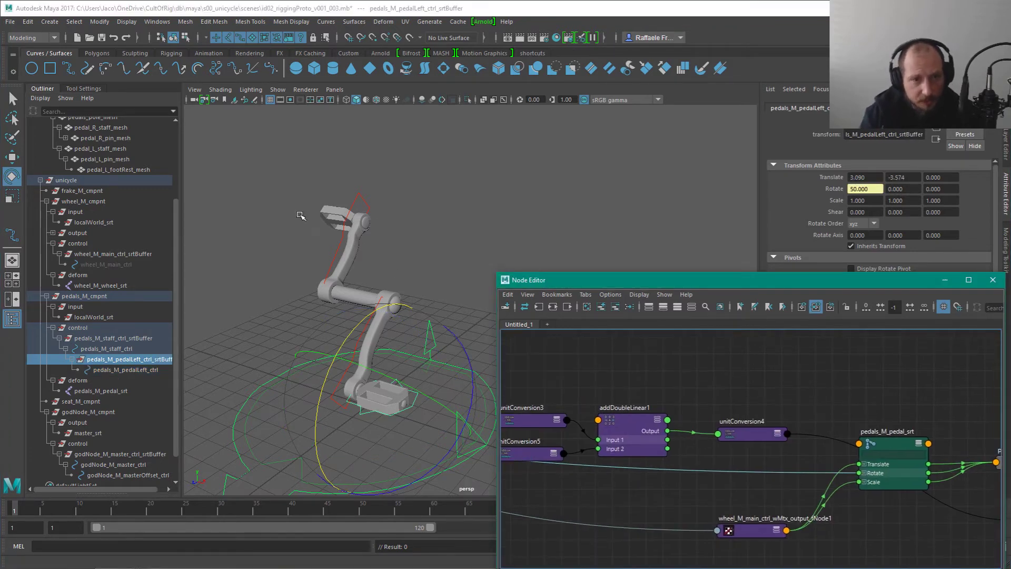
# Step: Reset the X rotation of pedals_M_staff_ctrl to 0 and clear the selection
pyautogui.click(361, 195)
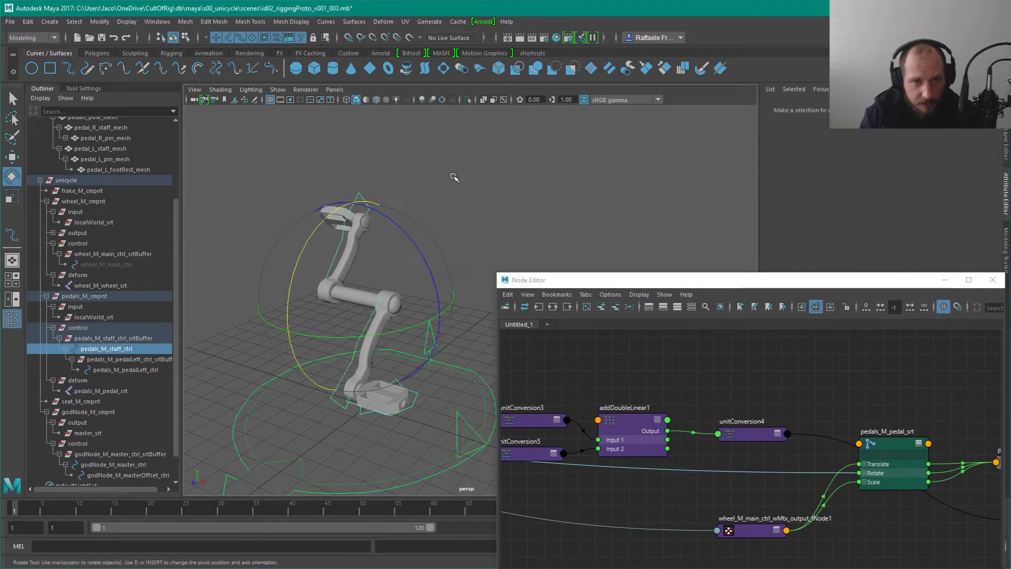
pyautogui.click(878, 190)
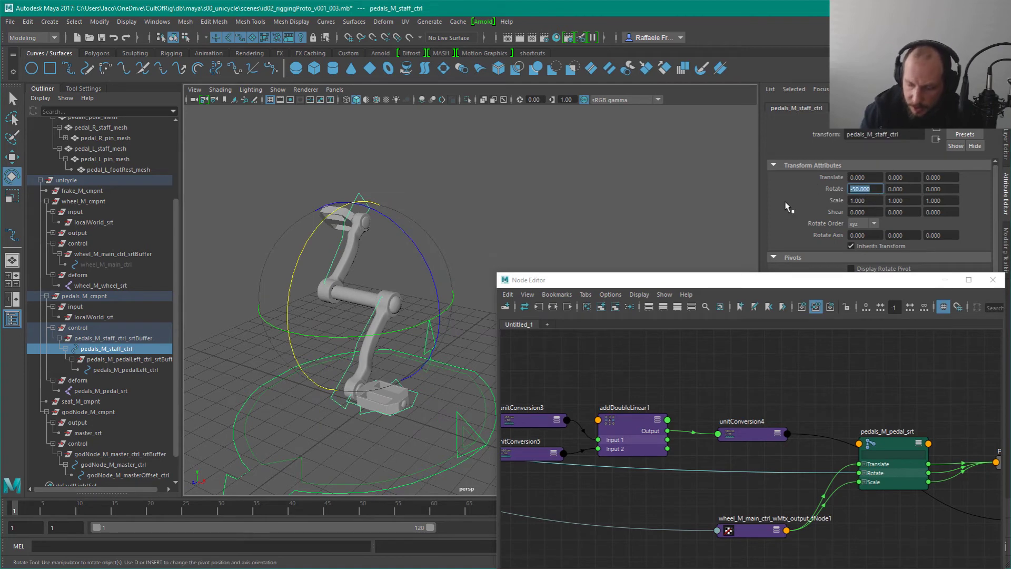
pyautogui.write('0')
pyautogui.press('Return')
pyautogui.click(561, 244)
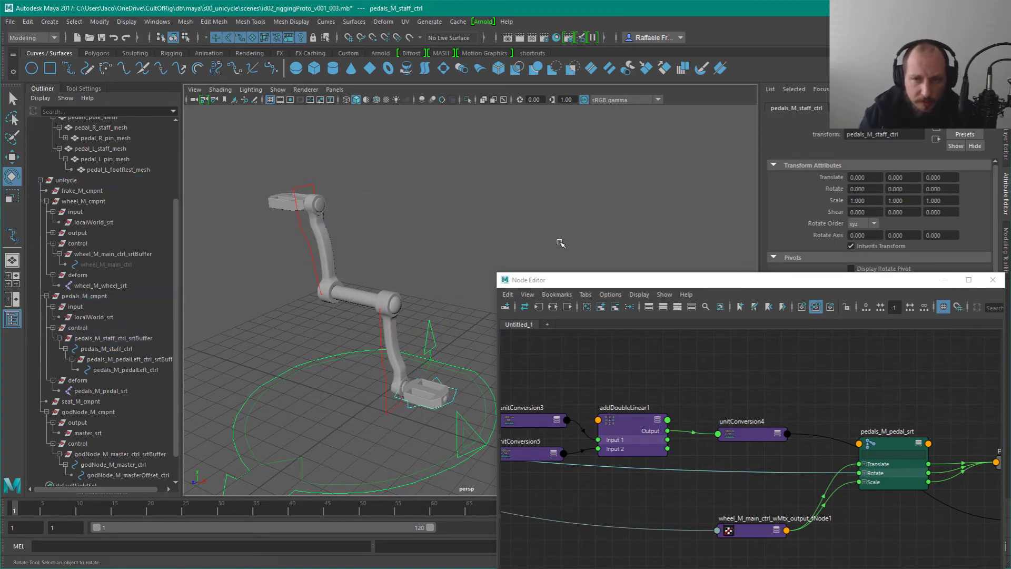
# Step: Examine pedals_M_staff_ctrl and godNode_M_masterOffset_ctrl in the viewport by selecting each in turn, and clear the selection
pyautogui.click(298, 189)
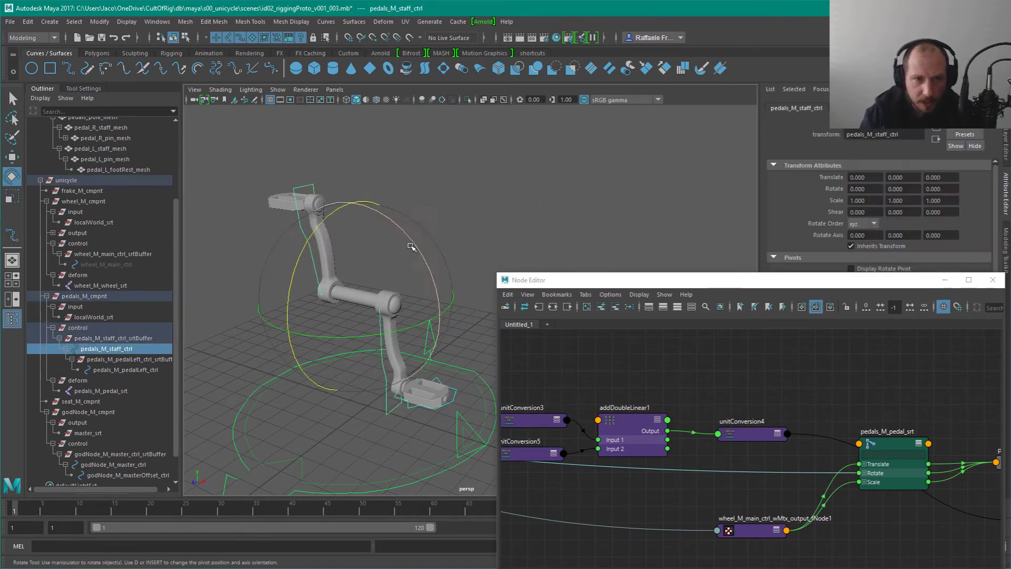
pyautogui.press('f')
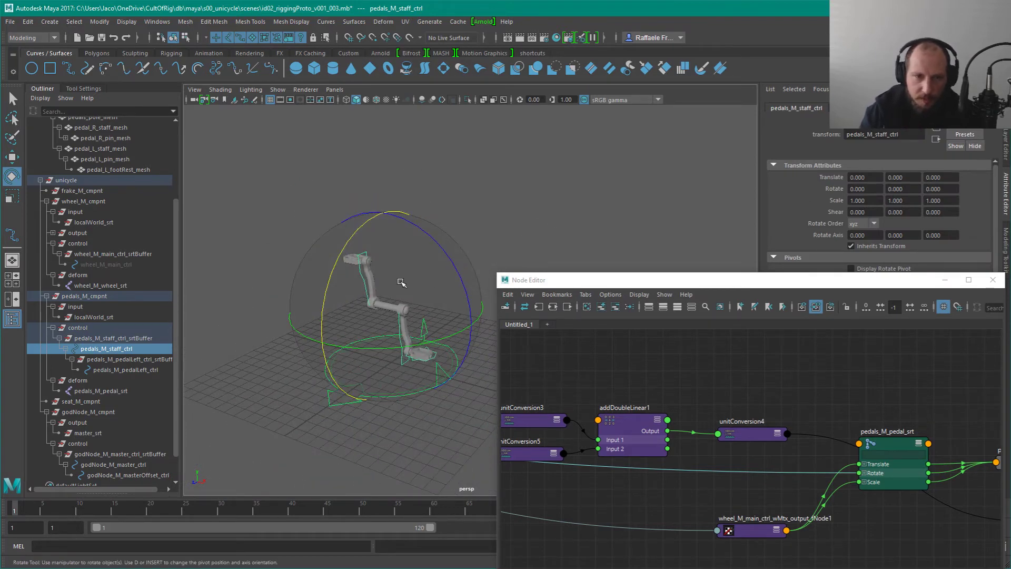
pyautogui.click(499, 217)
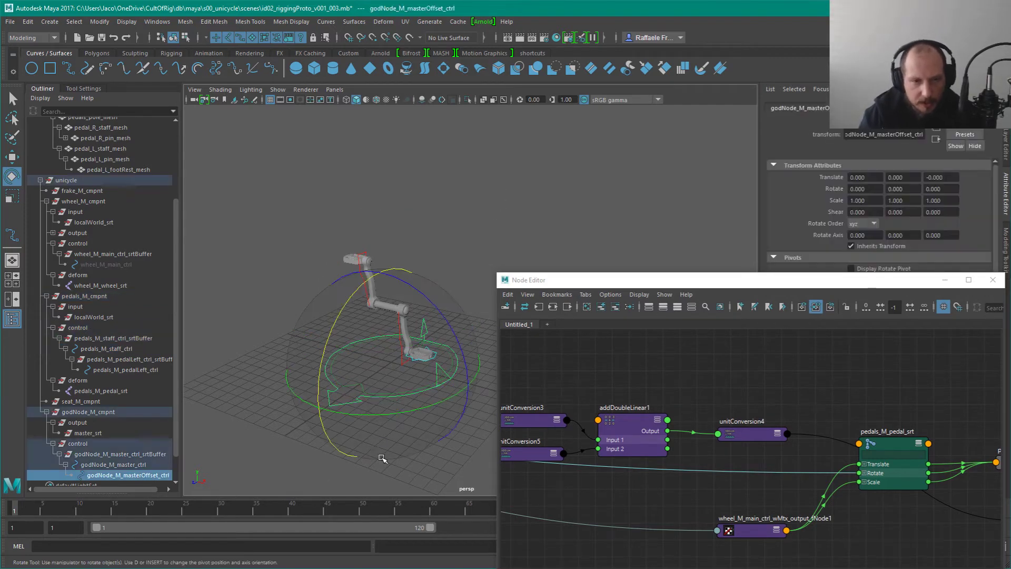
pyautogui.click(350, 408)
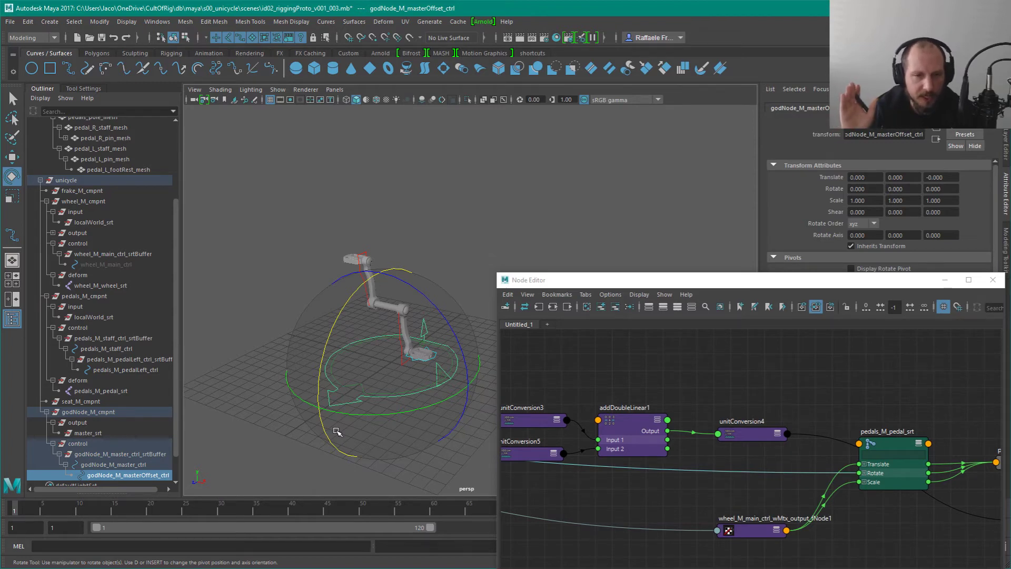
pyautogui.click(414, 228)
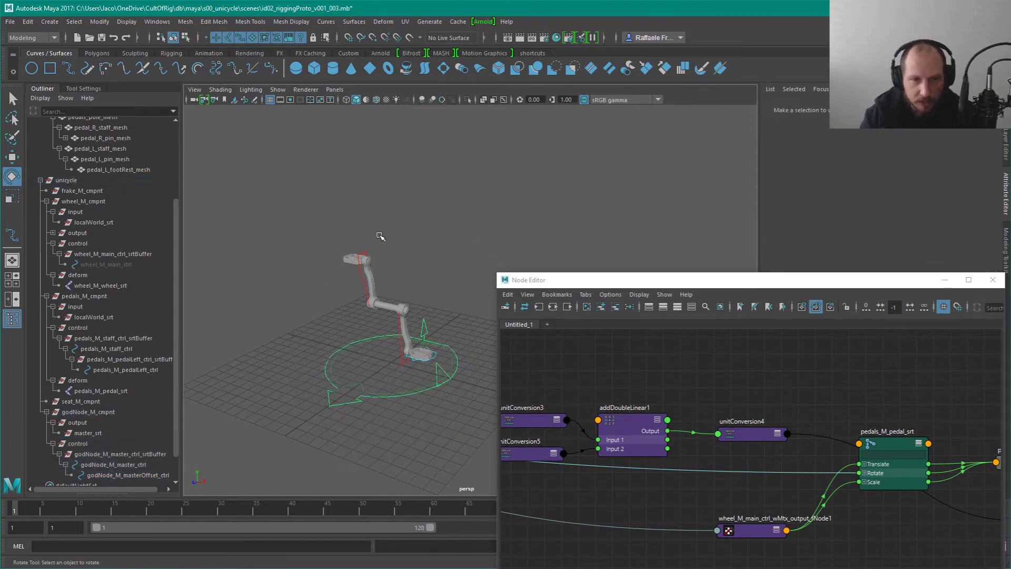
pyautogui.click(371, 256)
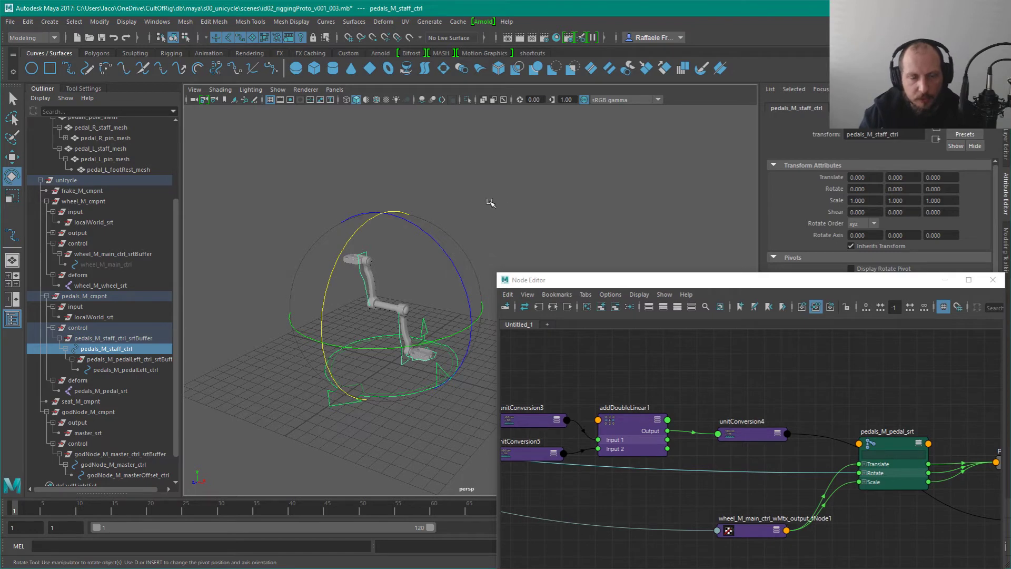
pyautogui.click(491, 168)
# Step: Check the transform values of pedals_M_pedalLeft_ctrl_srtBuffer with the staff control at rest, and deselect it
pyautogui.click(137, 361)
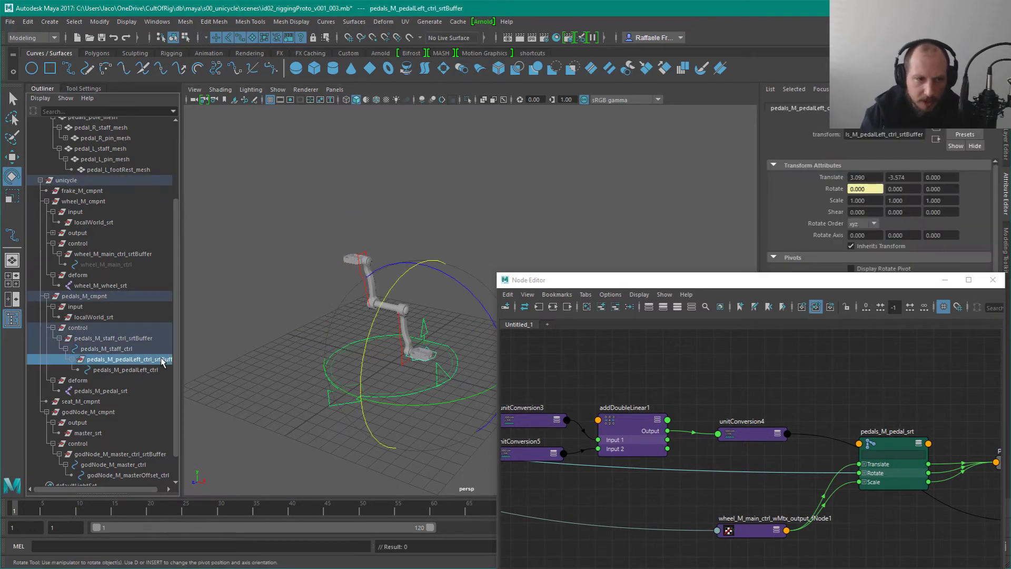
pyautogui.scroll(3, 460, 305)
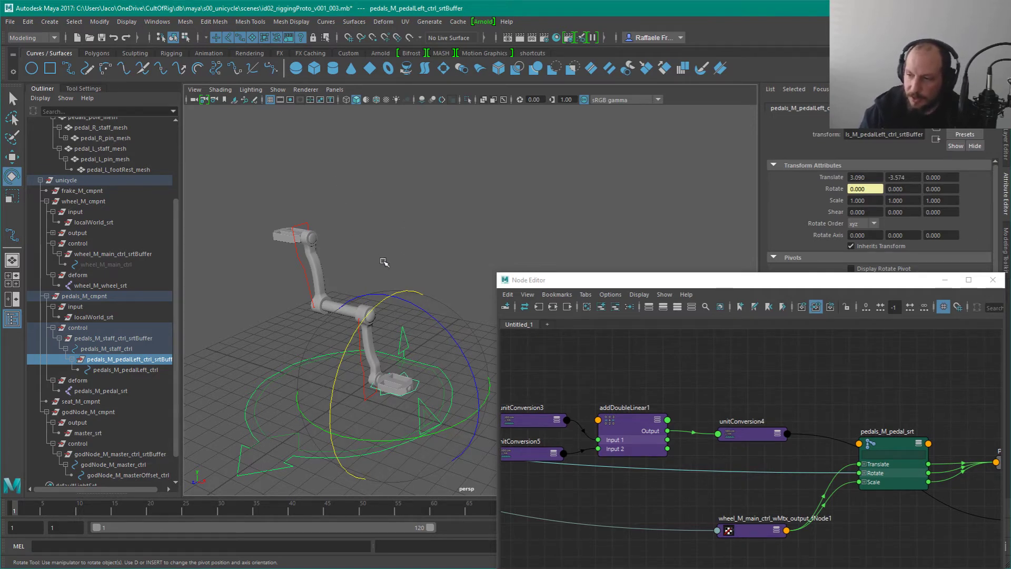
pyautogui.click(463, 220)
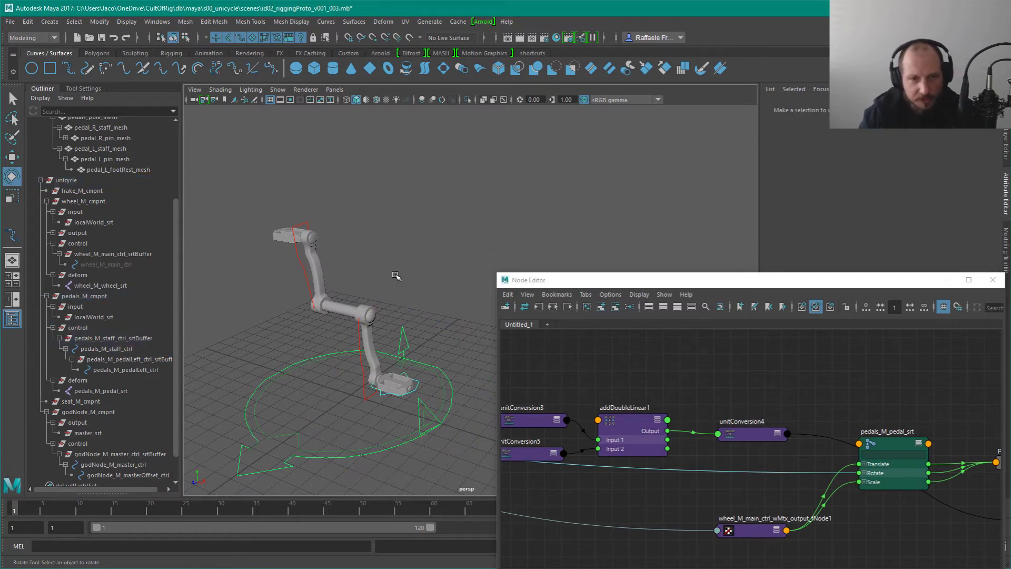
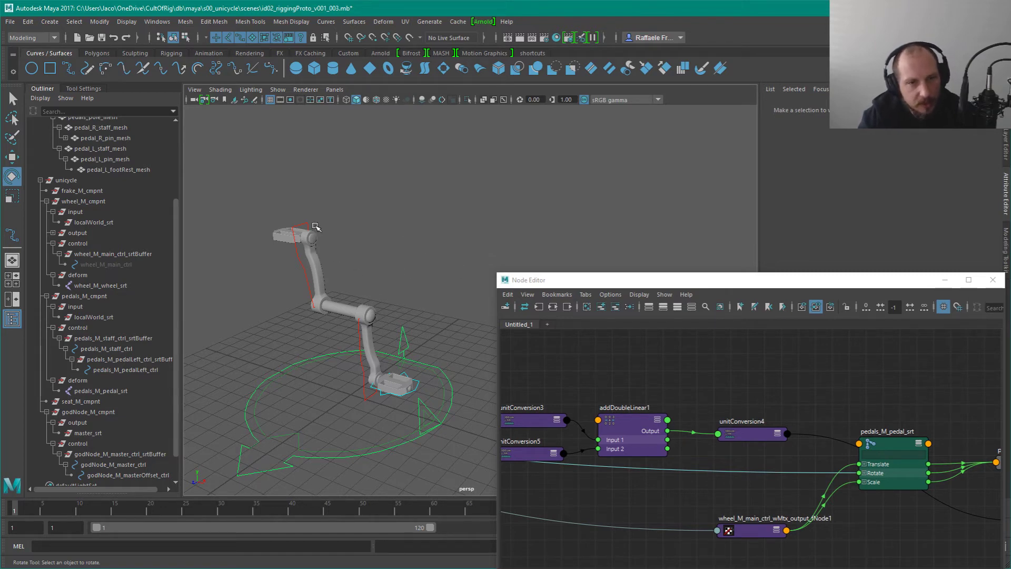
# Step: Examine the right pedal side of the rig and the node network around pedals_M_pedalLeft_ctrl_srtBuffer
pyautogui.click(300, 242)
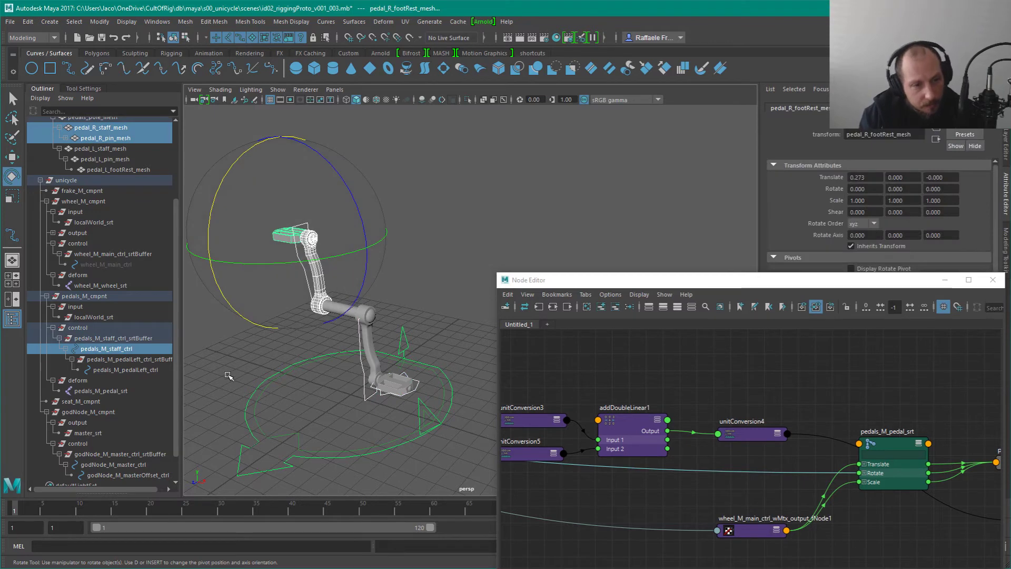
pyautogui.click(127, 359)
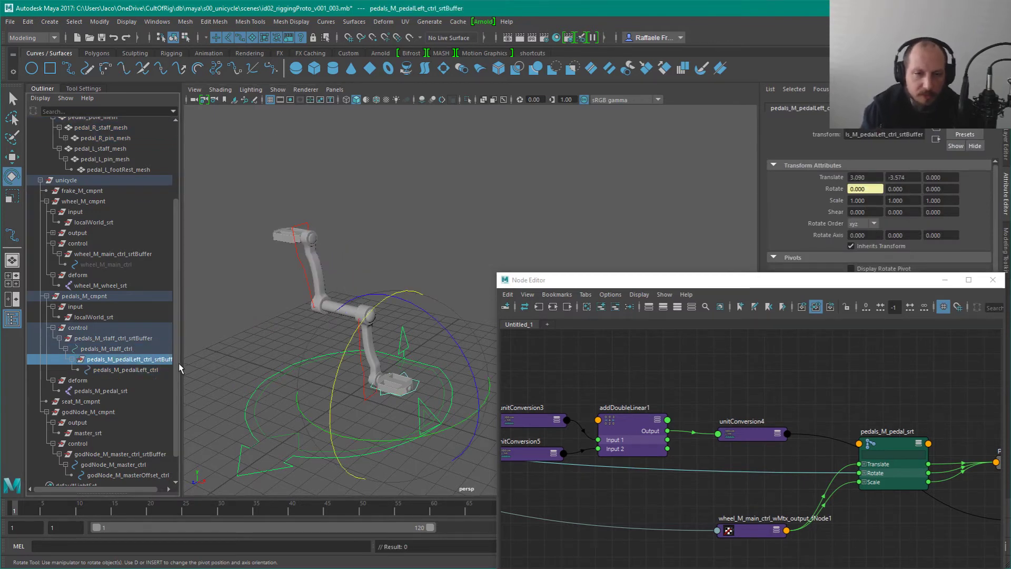
pyautogui.keyDown('alt'); pyautogui.moveTo(870, 449); pyautogui.dragTo(697, 442, button='middle'); pyautogui.keyUp('alt')
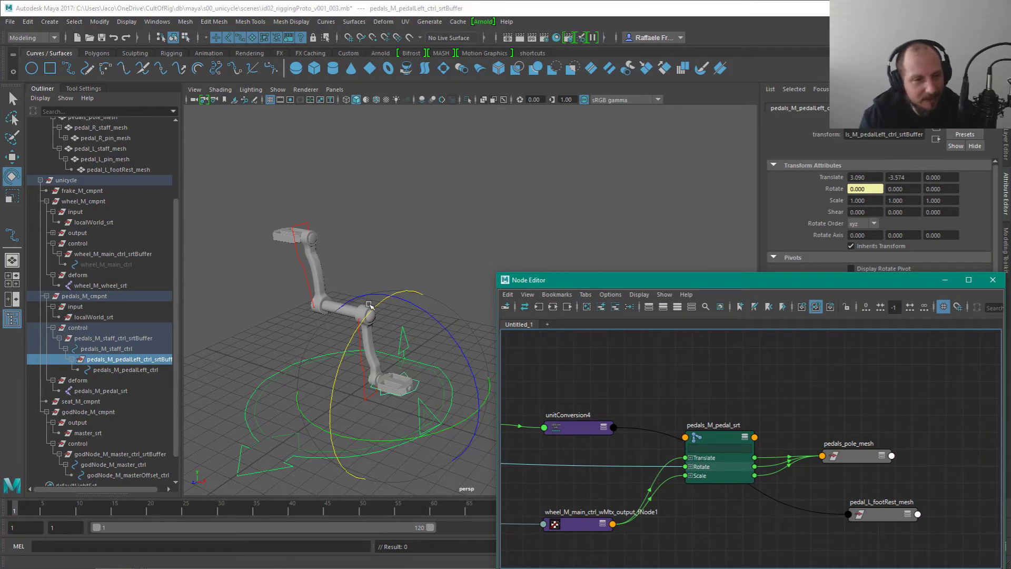
pyautogui.scroll(-3, 764, 453)
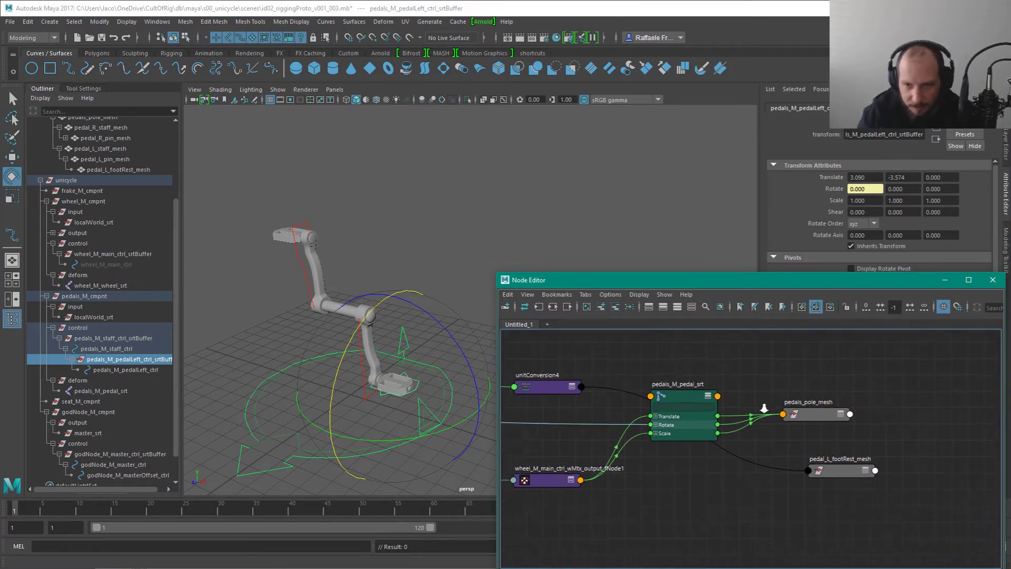
pyautogui.keyDown('alt'); pyautogui.moveTo(601, 429); pyautogui.dragTo(793, 440, button='middle'); pyautogui.keyUp('alt')
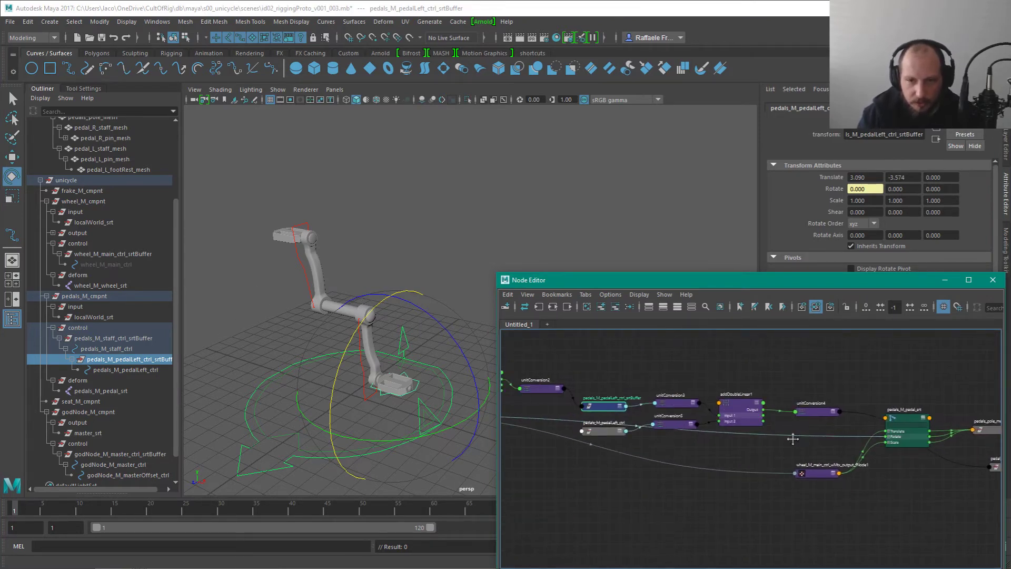
pyautogui.scroll(-2, 790, 441)
pyautogui.keyDown('alt'); pyautogui.moveTo(654, 375); pyautogui.dragTo(763, 381, button='middle'); pyautogui.keyUp('alt')
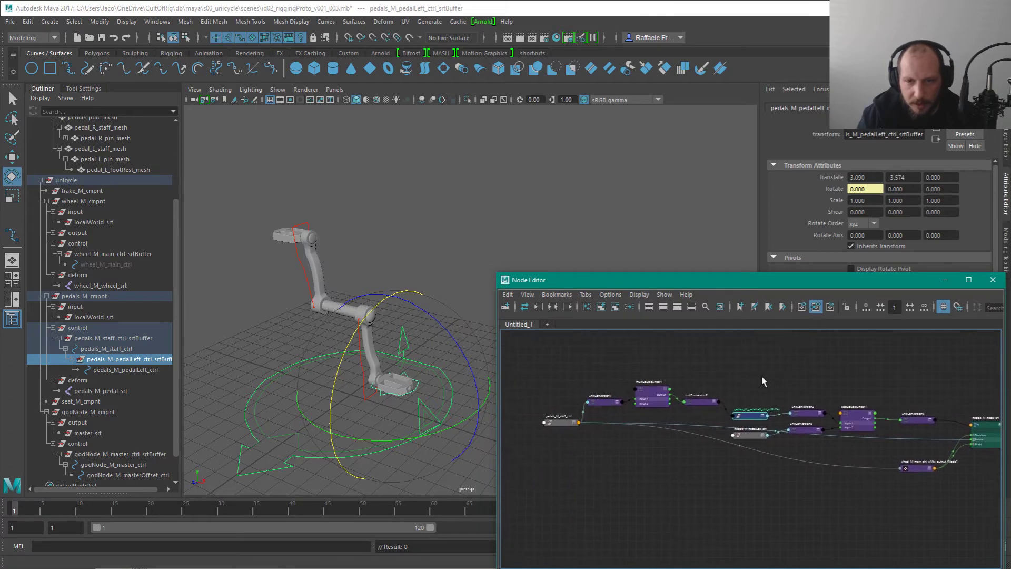
# Step: Duplicate pedals_M_pedalLeft_ctrl_srtBuffer together with its child control
pyautogui.click(751, 435)
pyautogui.click(754, 416)
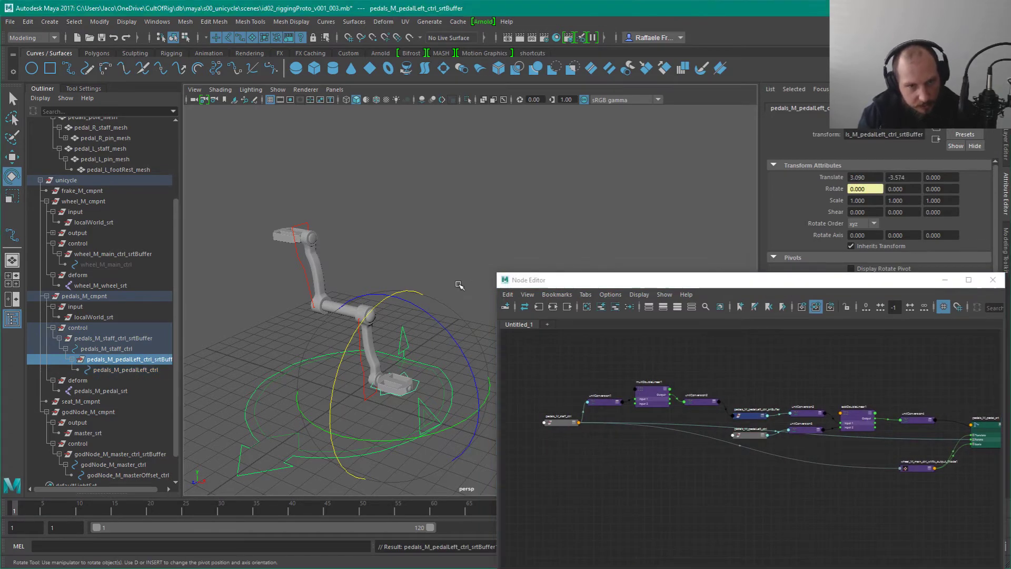
pyautogui.hotkey('ctrl', 'd')
# Step: Rename the duplicated buffer as pedals_M_pedalRight_ctrl_srtBuffer
pyautogui.click(72, 380)
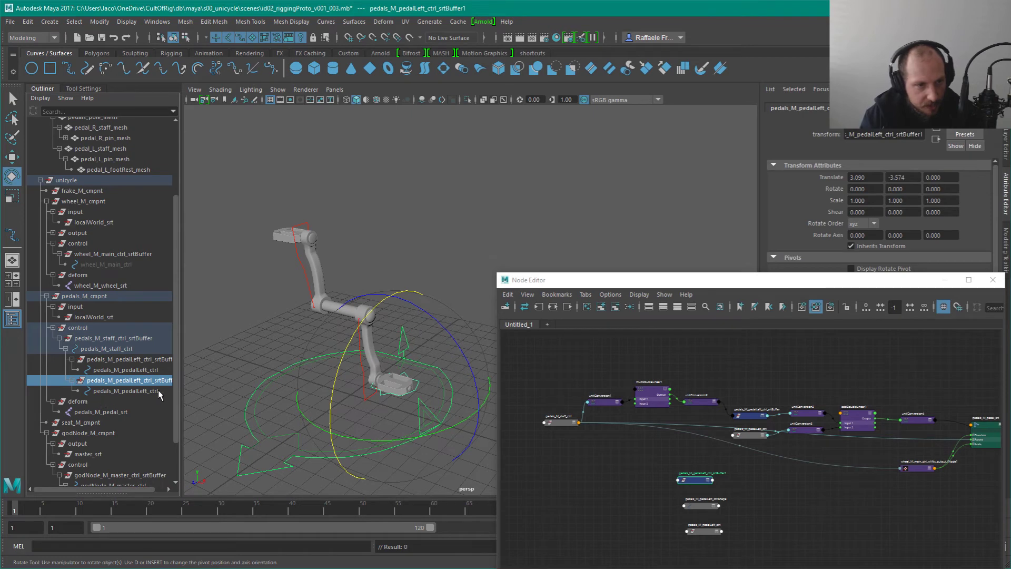
pyautogui.press('F2')
pyautogui.press('Home')
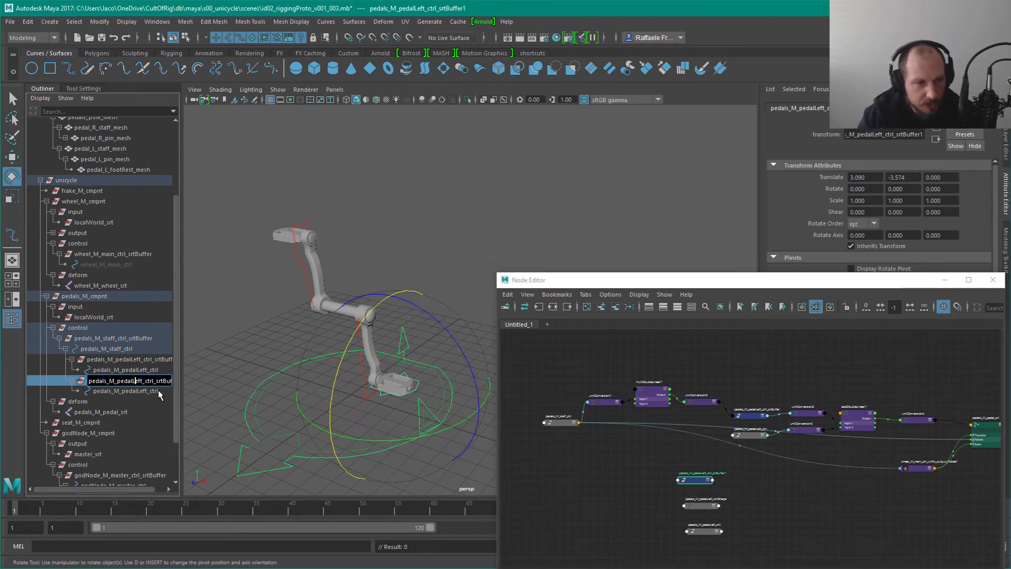
pyautogui.press('Delete')
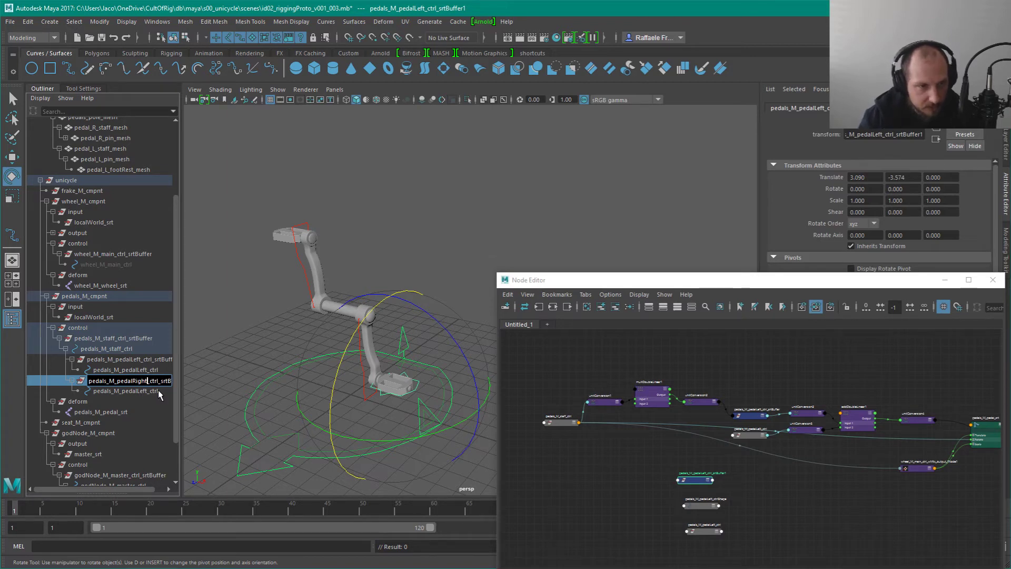
pyautogui.write('Right')
pyautogui.press('Return')
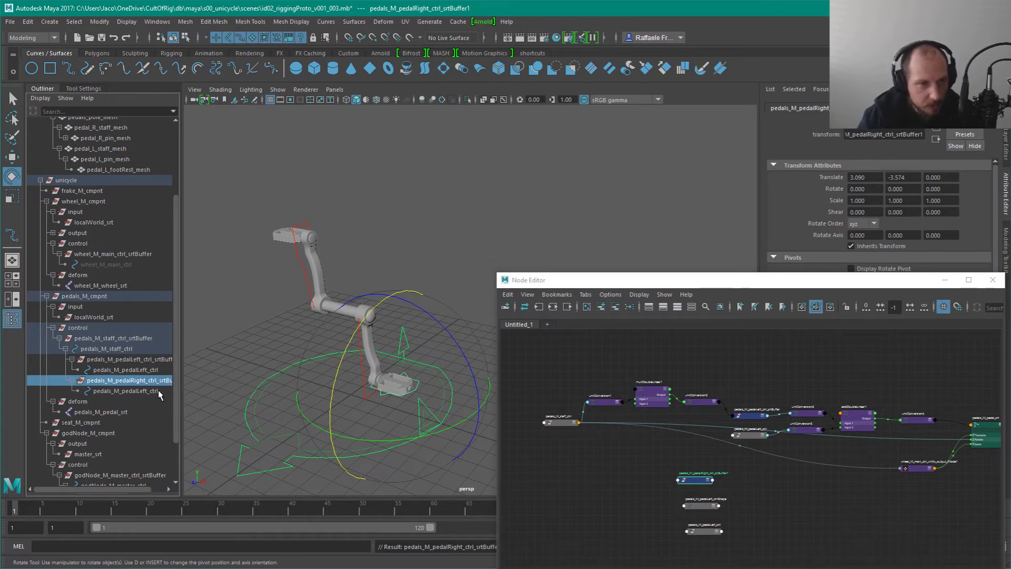
# Step: Rename the control under the duplicated buffer as pedals_M_pedalRight_ctrl
pyautogui.doubleClick(158, 390)
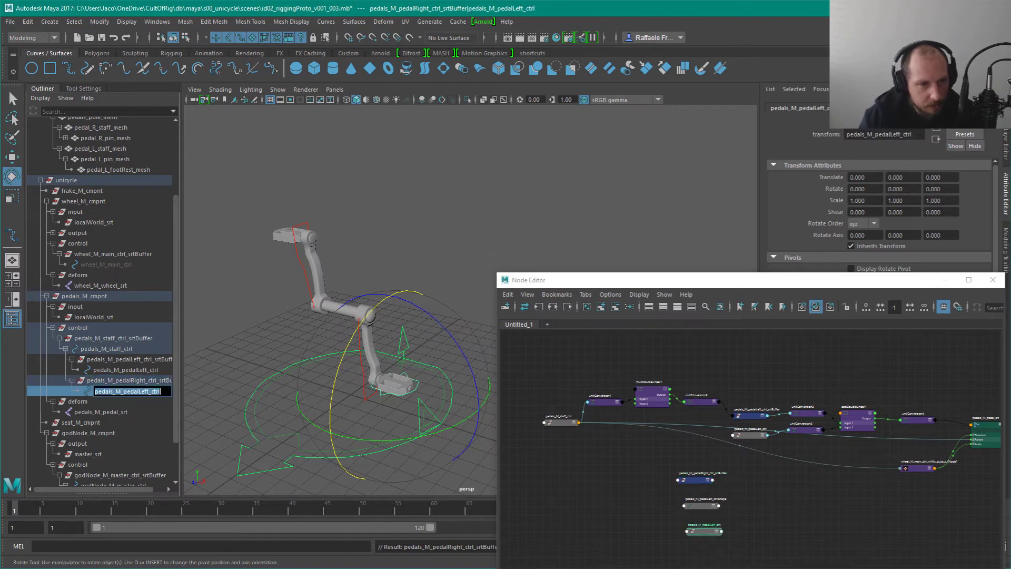
pyautogui.click(159, 391)
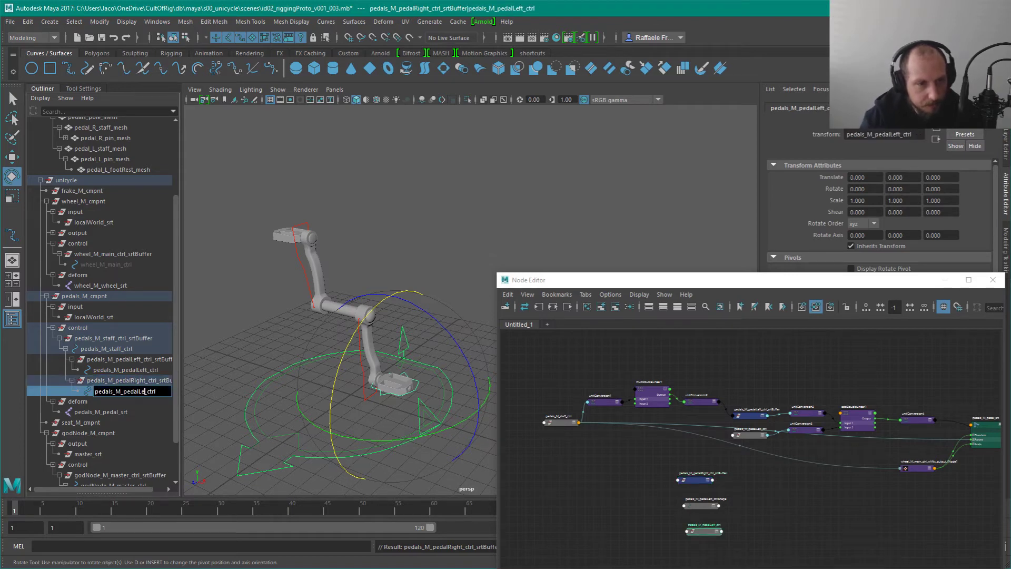
pyautogui.press('BackSpace')
pyautogui.press('BackSpace')
pyautogui.write('Right')
pyautogui.press('Return')
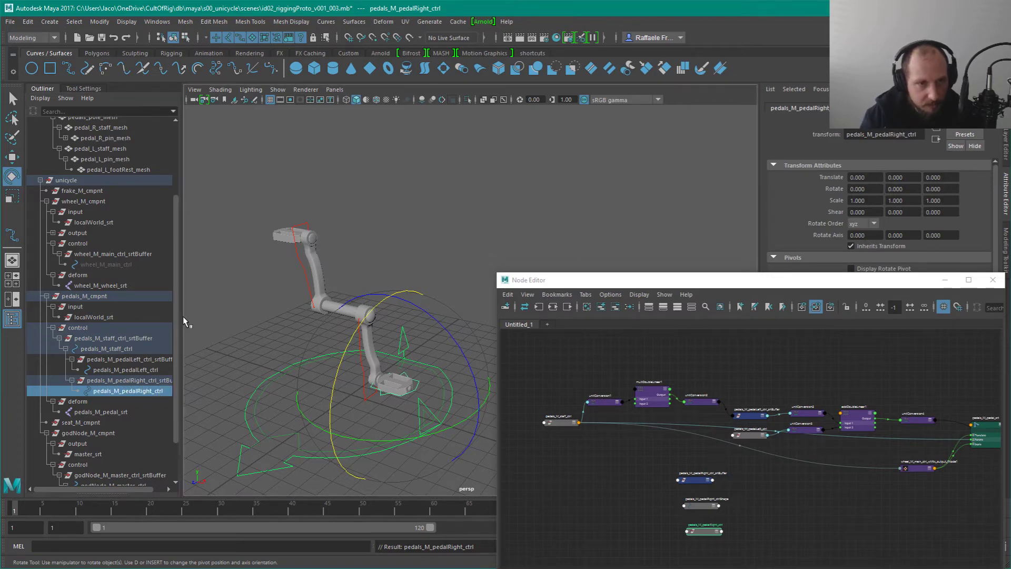
# Step: Mirror pedals_M_pedalRight_ctrl_srtBuffer to the opposite pedal by setting its Translate X to -3.090 and Translate Y to 3.574
pyautogui.moveTo(182, 319); pyautogui.dragTo(203, 319)
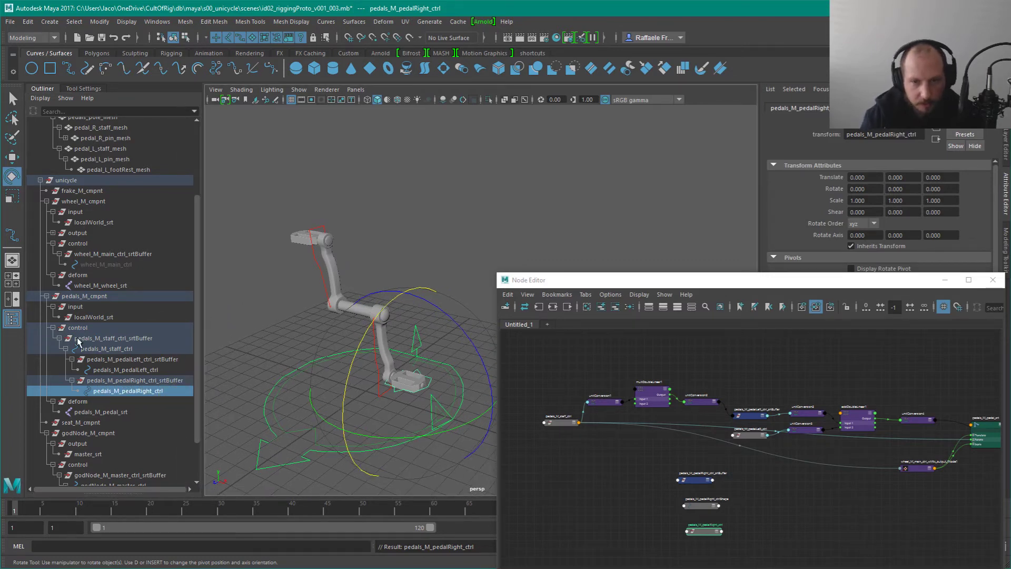
pyautogui.click(118, 378)
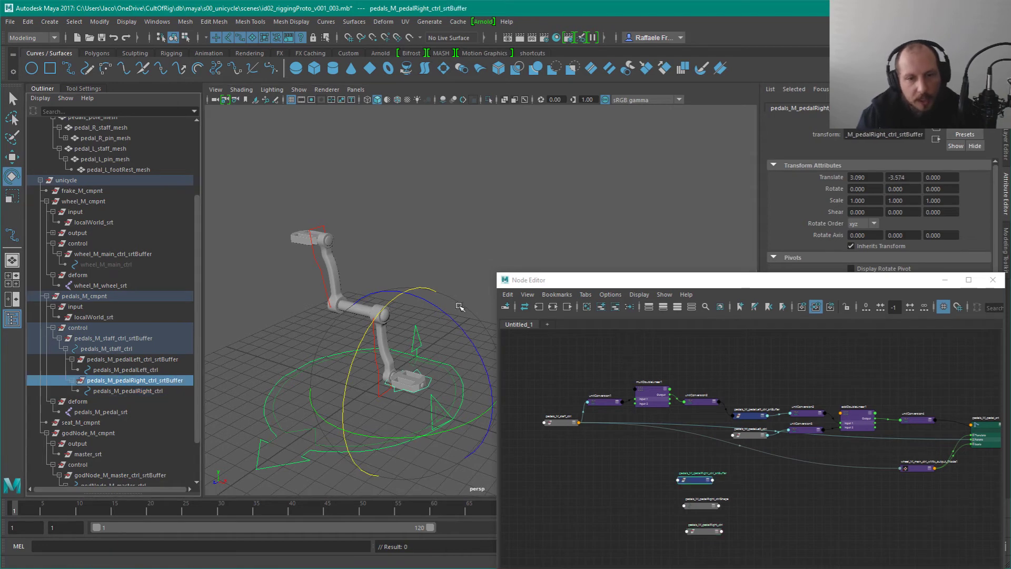
pyautogui.keyDown('alt'); pyautogui.moveTo(447, 228); pyautogui.dragTo(477, 216); pyautogui.keyUp('alt')
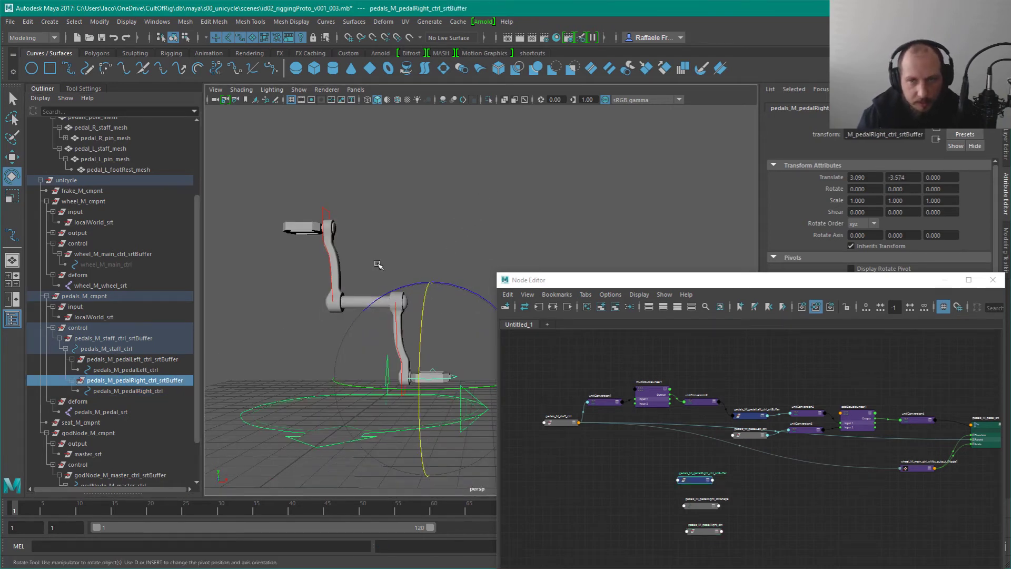
pyautogui.click(873, 178)
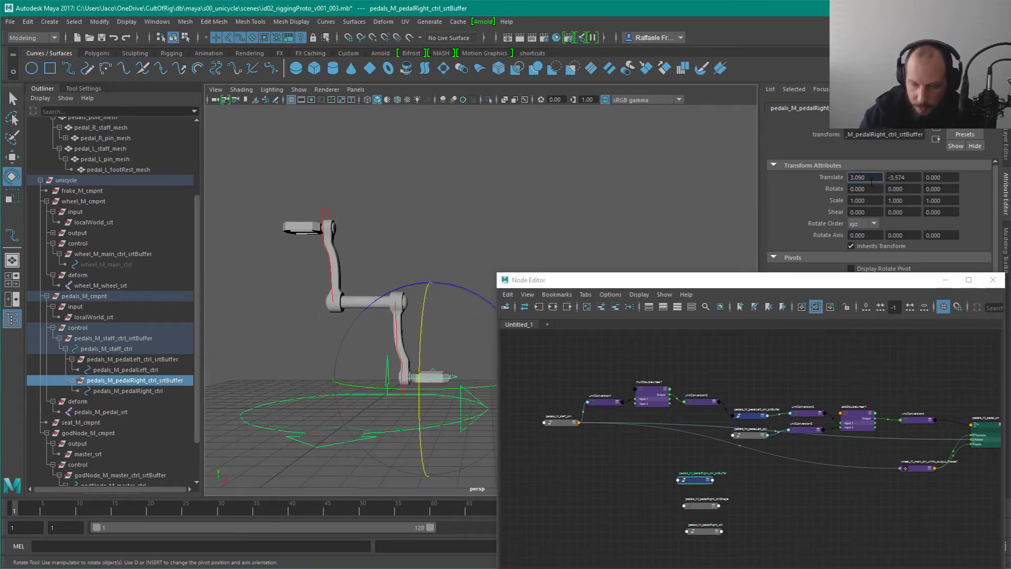
pyautogui.press('Home')
pyautogui.write('-')
pyautogui.press('Tab')
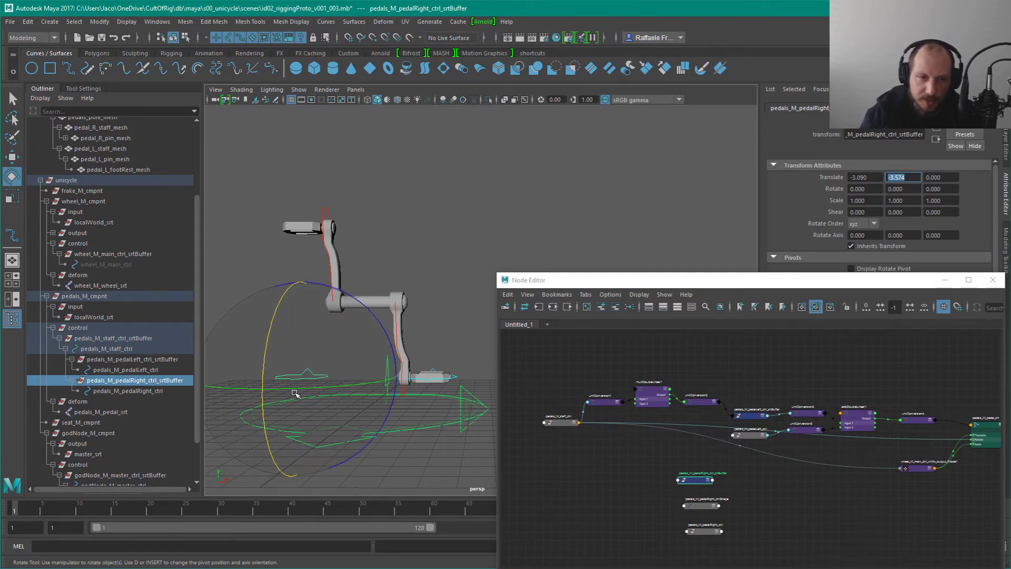
pyautogui.click(906, 181)
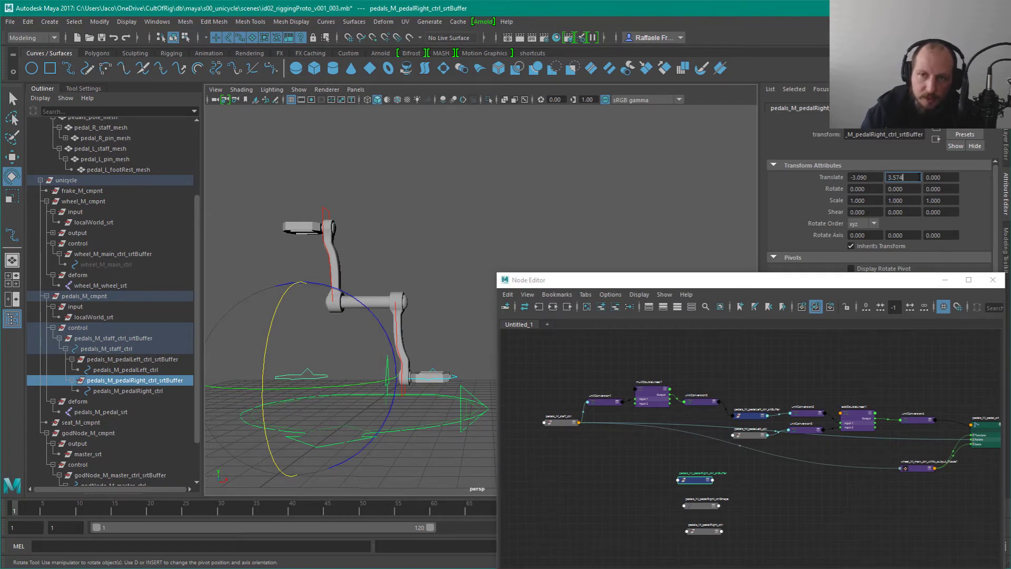
pyautogui.click(418, 360)
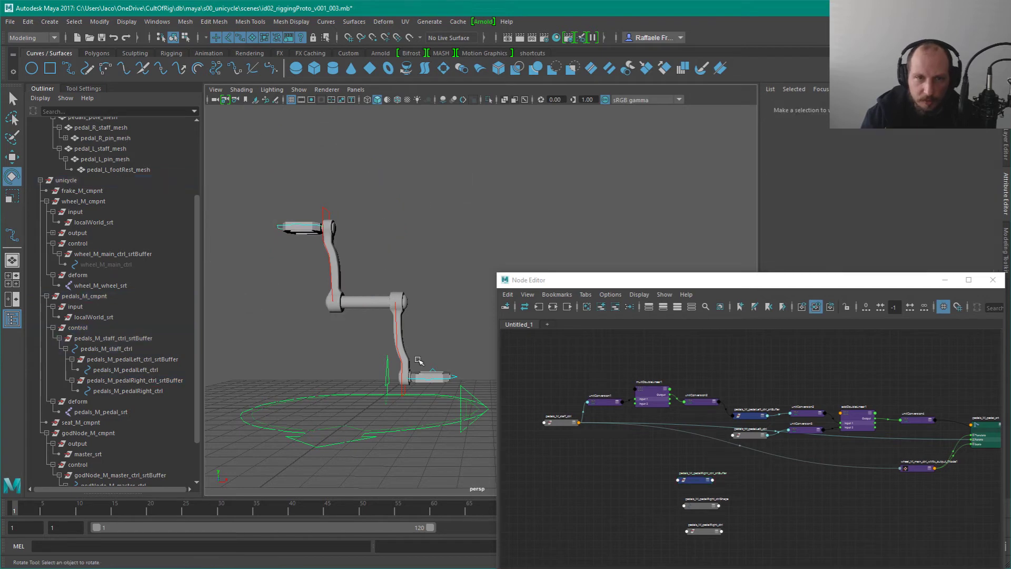
# Step: Inspect the placement of both pedal controls on the crank from several angles
pyautogui.keyDown('alt'); pyautogui.moveTo(419, 361); pyautogui.dragTo(395, 284); pyautogui.keyUp('alt')
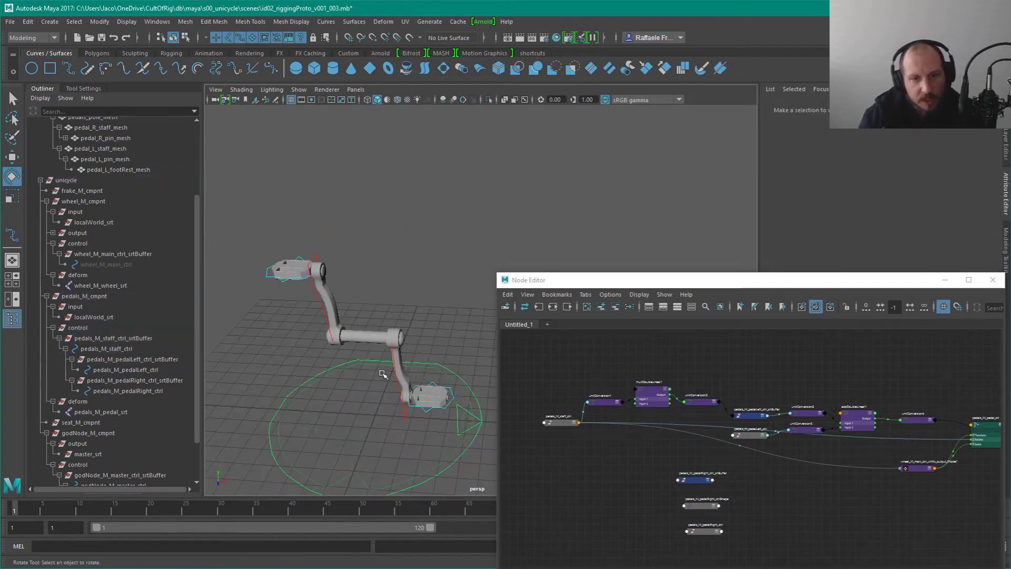
pyautogui.click(370, 488)
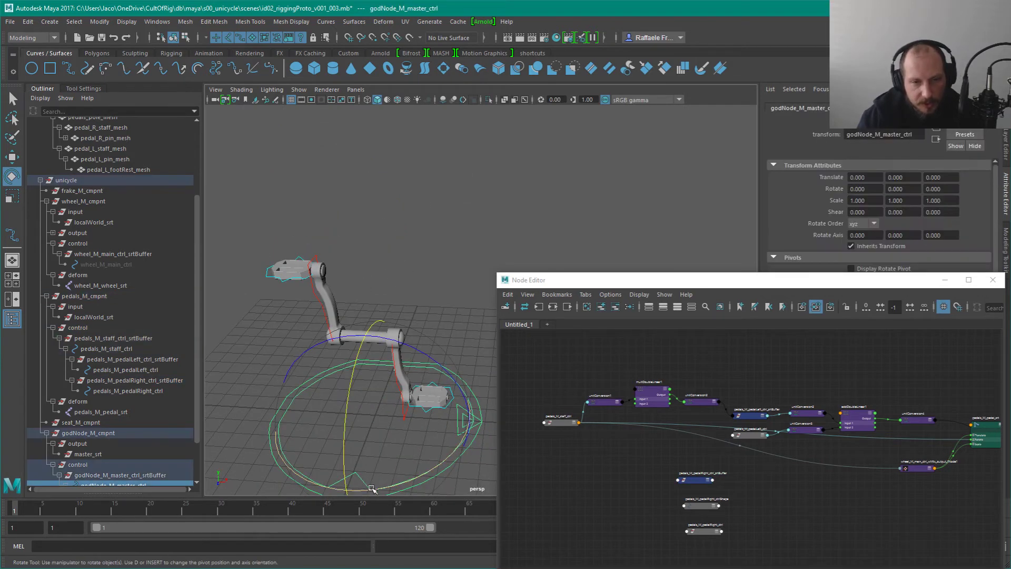
pyautogui.keyDown('alt'); pyautogui.moveTo(371, 489); pyautogui.dragTo(434, 199); pyautogui.keyUp('alt')
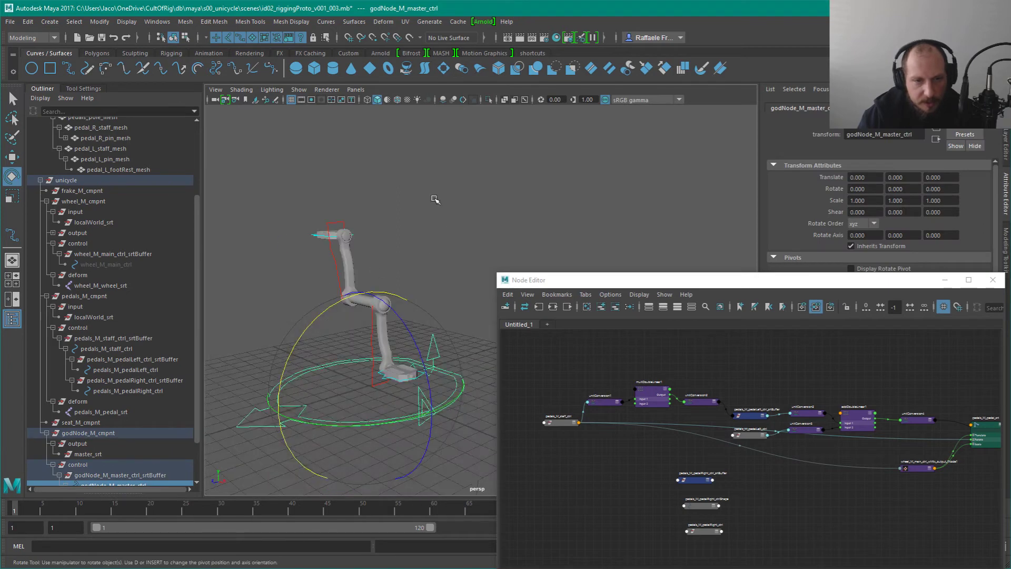
pyautogui.click(434, 200)
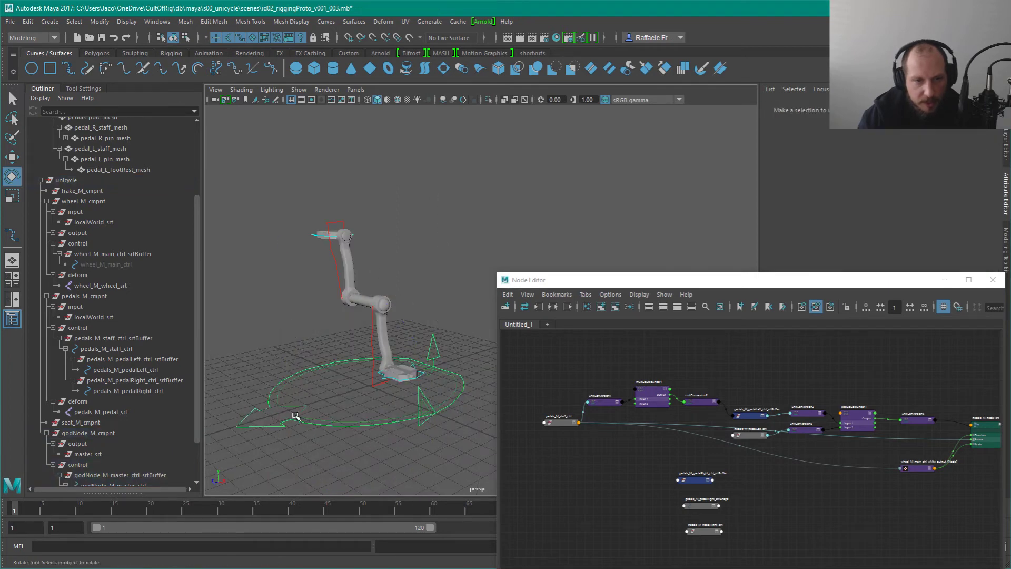
pyautogui.click(469, 247)
pyautogui.keyDown('alt'); pyautogui.moveTo(340, 213); pyautogui.dragTo(384, 230); pyautogui.keyUp('alt')
pyautogui.keyDown('alt'); pyautogui.moveTo(361, 250); pyautogui.dragTo(401, 258, button='middle'); pyautogui.keyUp('alt')
pyautogui.keyDown('alt'); pyautogui.moveTo(402, 259); pyautogui.dragTo(399, 276); pyautogui.keyUp('alt')
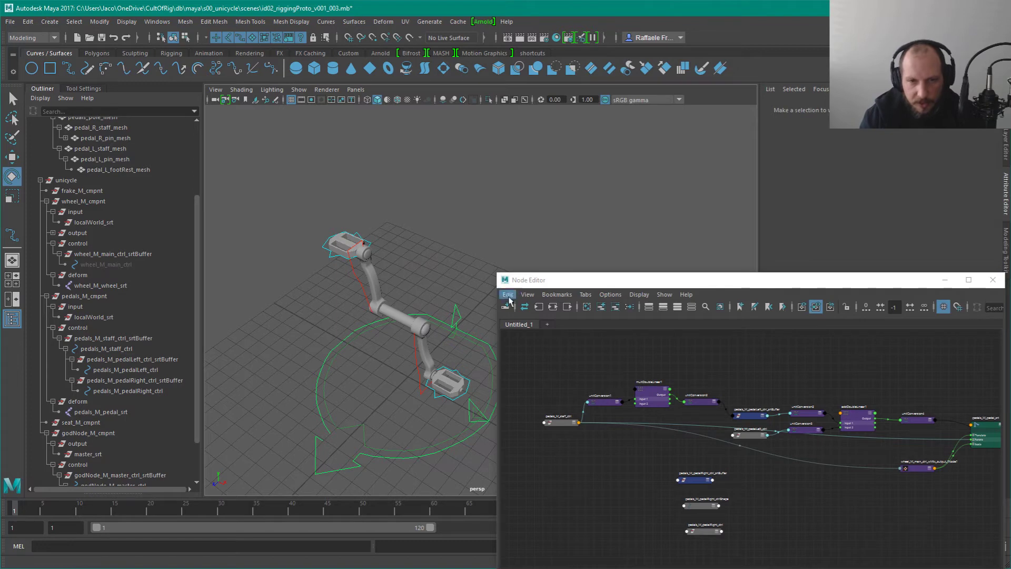
pyautogui.keyDown('alt'); pyautogui.moveTo(408, 221); pyautogui.dragTo(432, 234, button='right'); pyautogui.keyUp('alt')
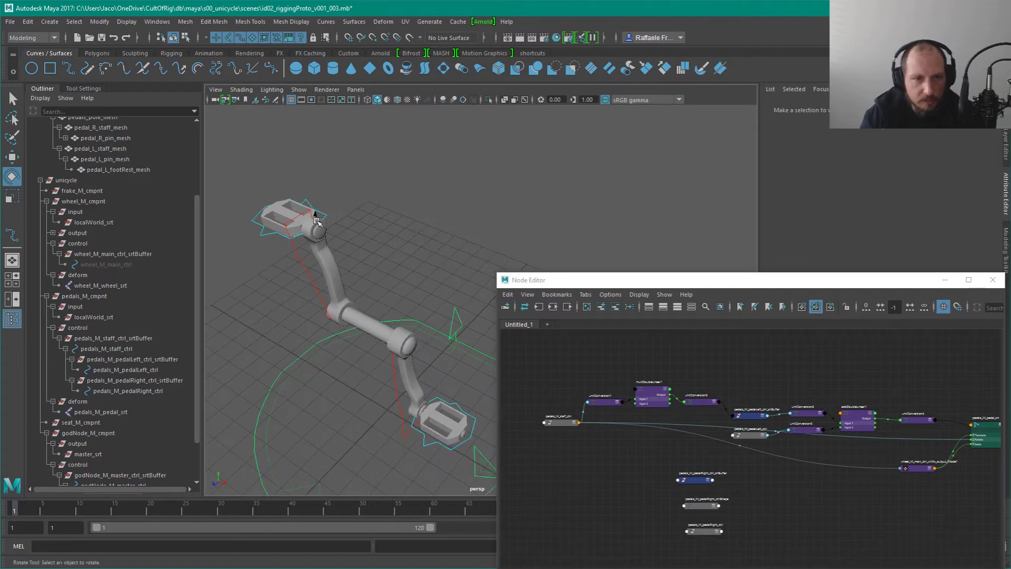
# Step: Select pedals_M_pedalRight_ctrl and examine up close how its curve fits around the right foot rest
pyautogui.click(332, 218)
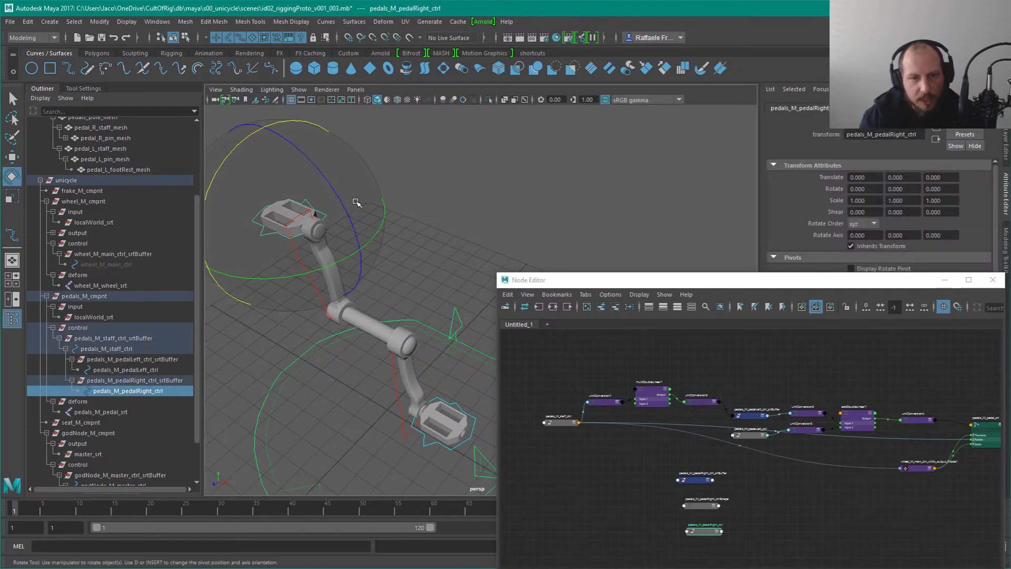
pyautogui.press('q')
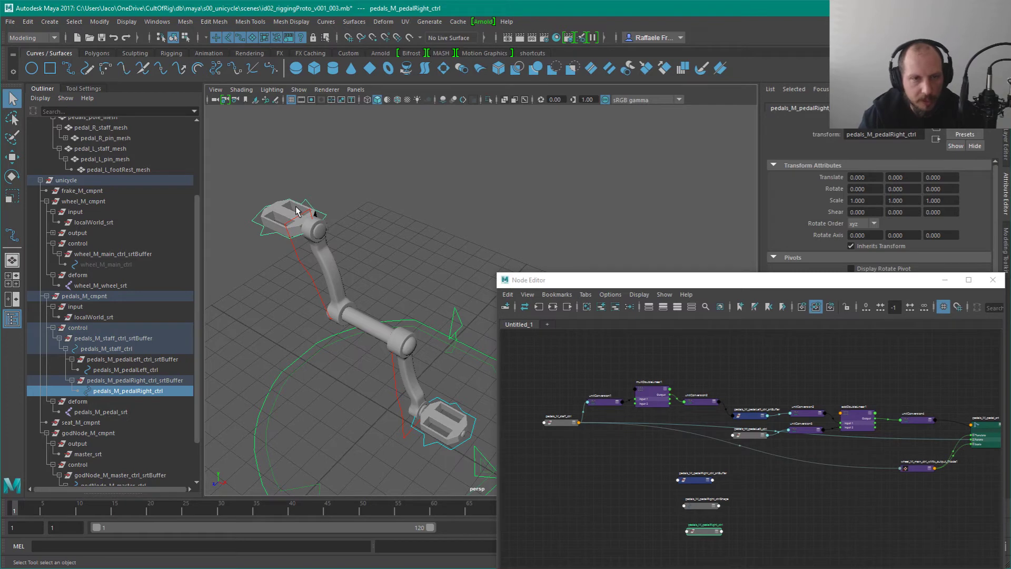
pyautogui.keyDown('alt'); pyautogui.moveTo(402, 320); pyautogui.dragTo(345, 217); pyautogui.keyUp('alt')
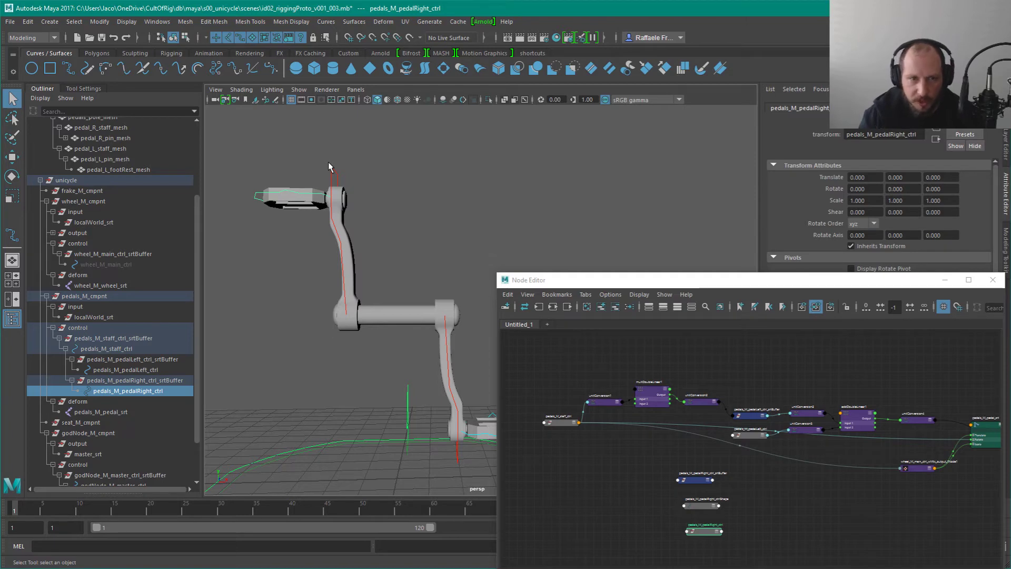
pyautogui.keyDown('alt'); pyautogui.moveTo(328, 163); pyautogui.dragTo(408, 264); pyautogui.keyUp('alt')
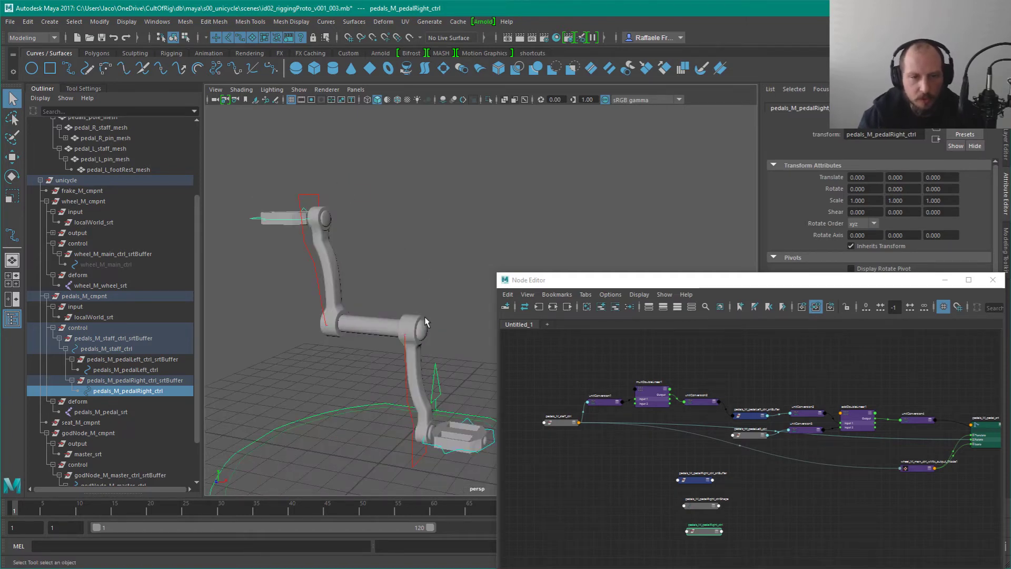
pyautogui.keyDown('alt'); pyautogui.moveTo(454, 317); pyautogui.dragTo(419, 305); pyautogui.keyUp('alt')
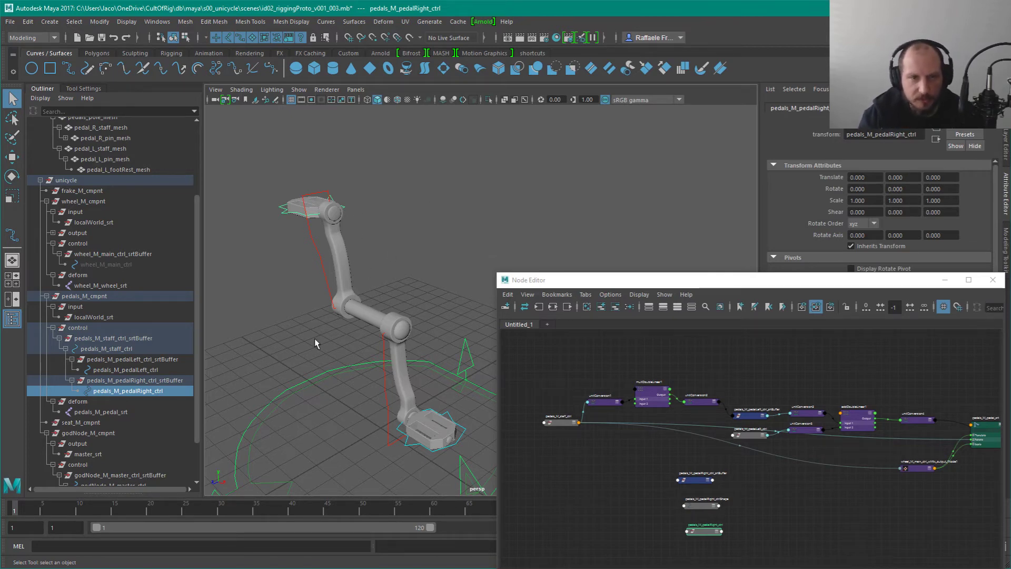
pyautogui.keyDown('alt'); pyautogui.moveTo(315, 339); pyautogui.dragTo(463, 249); pyautogui.keyUp('alt')
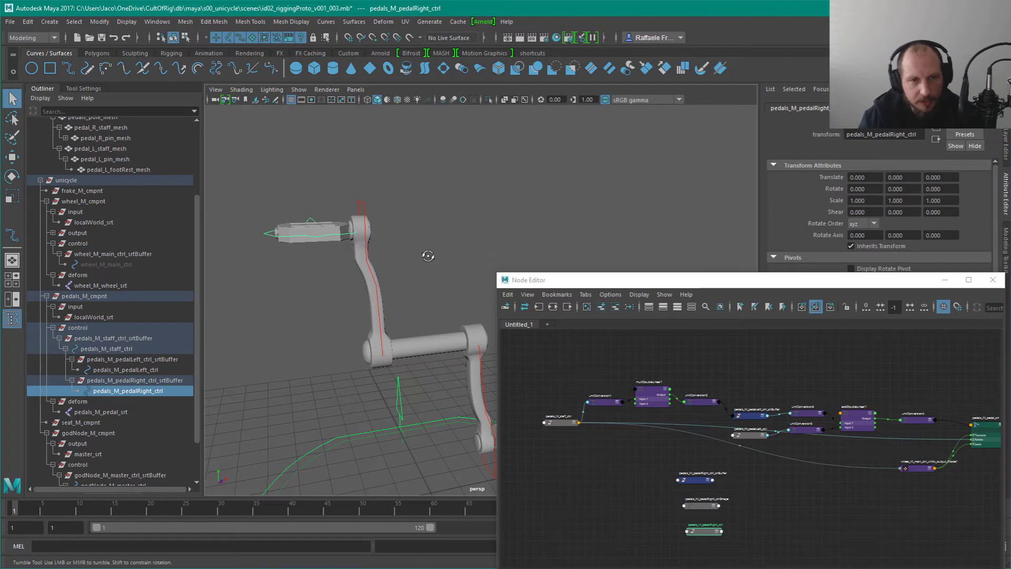
pyautogui.keyDown('alt'); pyautogui.moveTo(429, 253); pyautogui.dragTo(486, 198); pyautogui.keyUp('alt')
pyautogui.keyDown('alt'); pyautogui.moveTo(486, 198); pyautogui.dragTo(499, 231, button='right'); pyautogui.keyUp('alt')
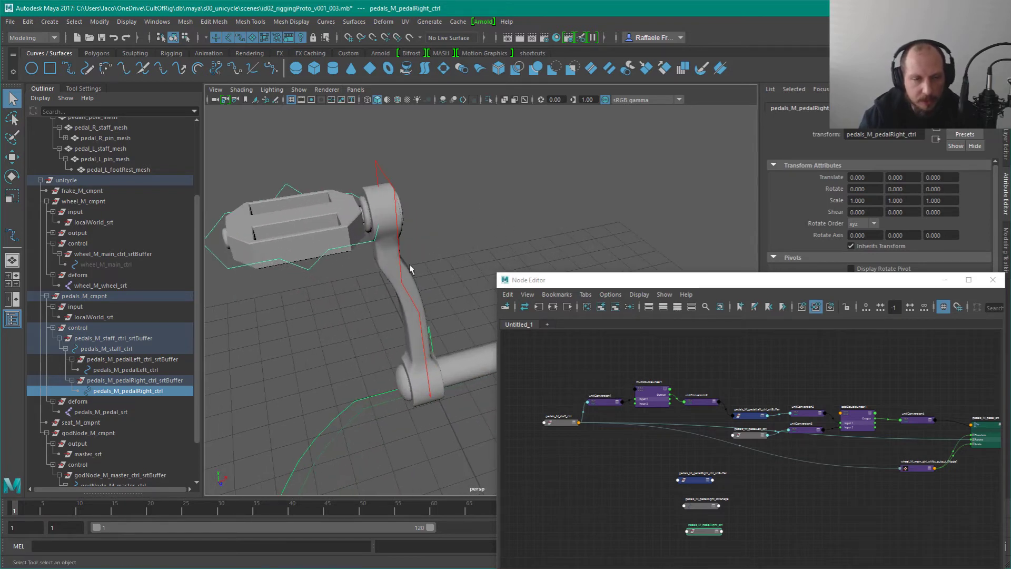
pyautogui.keyDown('alt'); pyautogui.moveTo(410, 265); pyautogui.dragTo(477, 258); pyautogui.keyUp('alt')
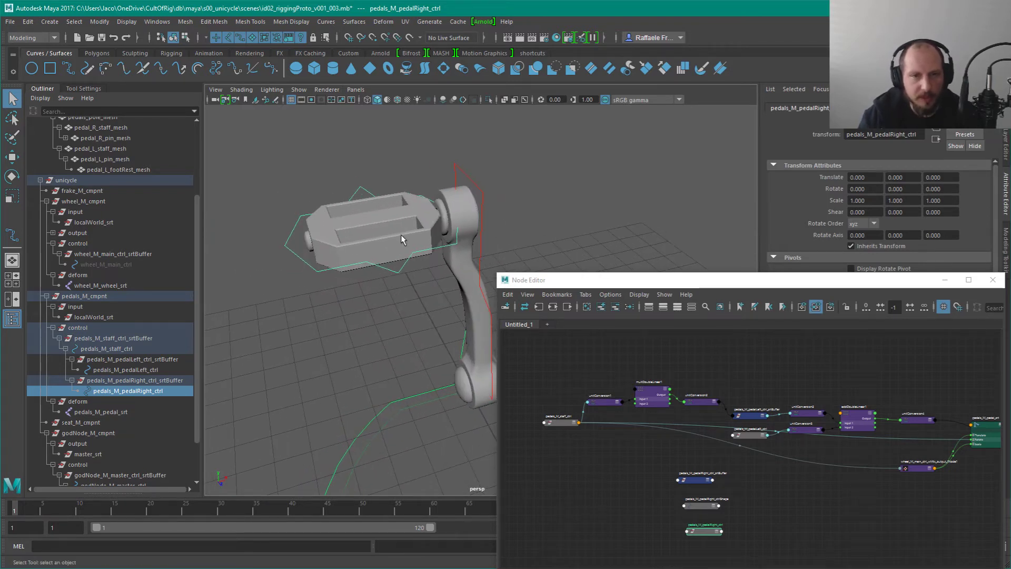
pyautogui.click(397, 265)
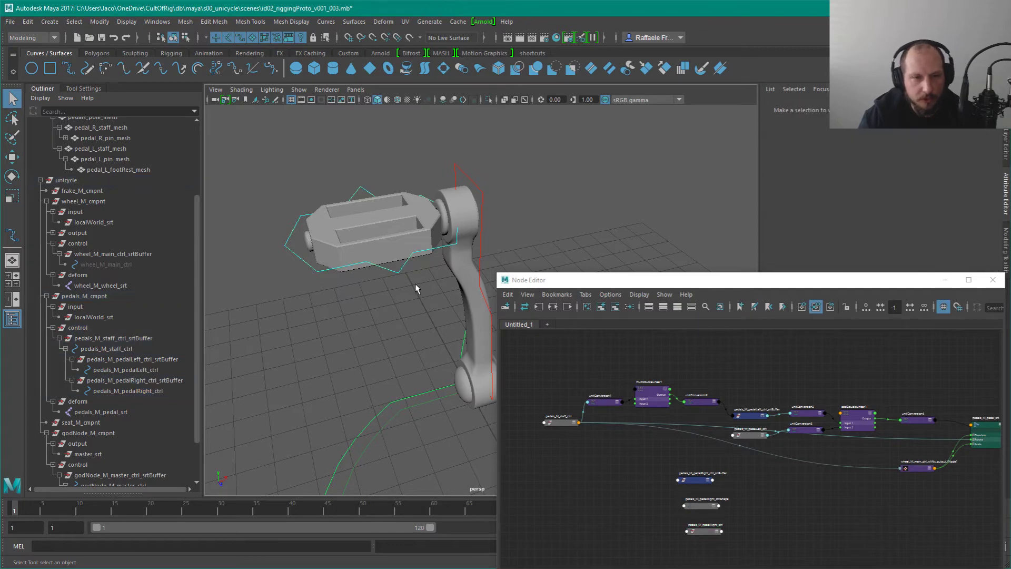
pyautogui.click(399, 275)
# Step: Remove the pedals_M_pedalRight_ctrlShape node from the node graph and place the pedals_M_pedalRight_ctrl node just below its buffer node
pyautogui.click(138, 381)
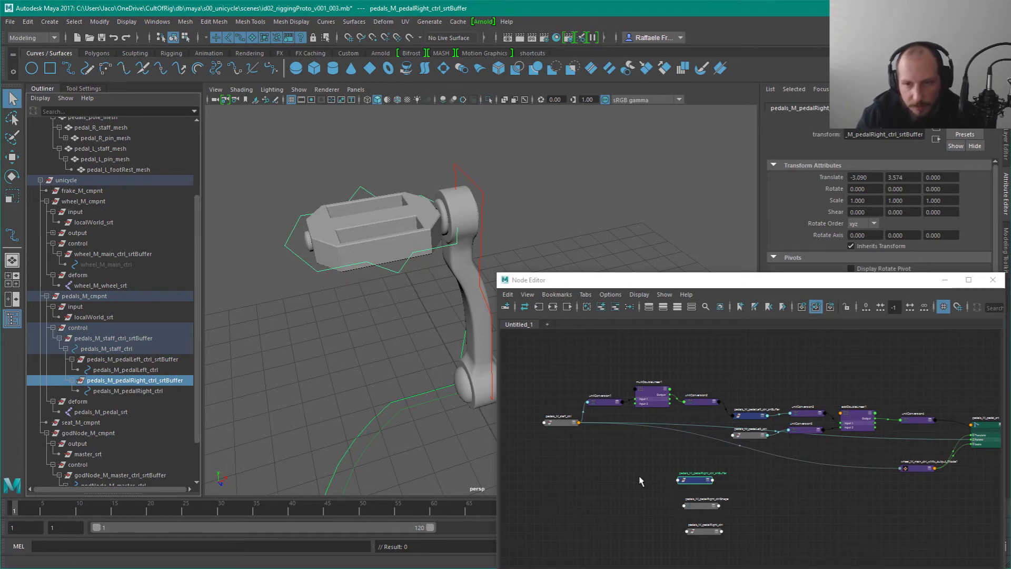
pyautogui.click(703, 505)
pyautogui.moveTo(770, 515); pyautogui.dragTo(718, 463, button='middle')
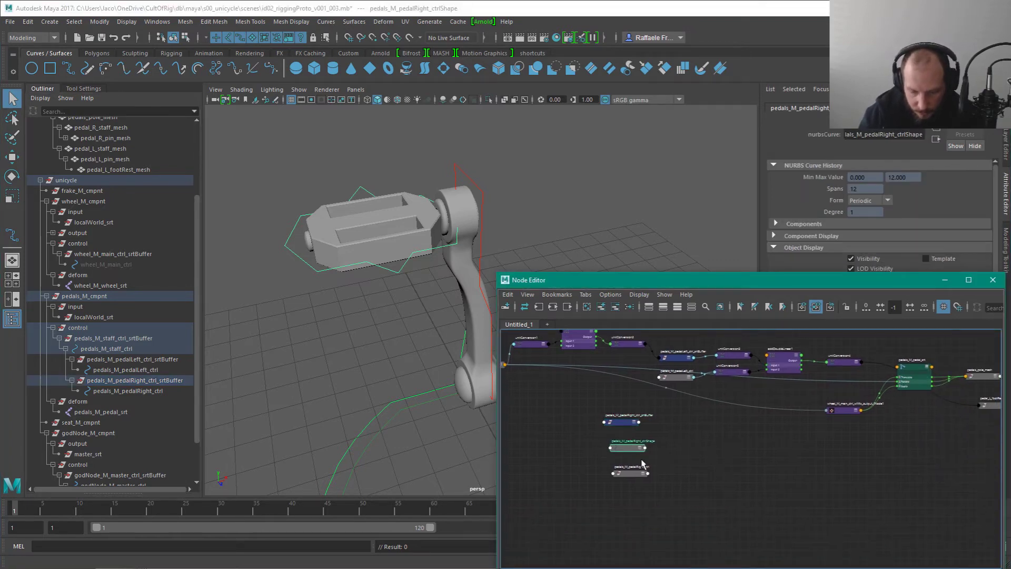
pyautogui.hotkey('alt', 'Delete')
pyautogui.moveTo(627, 476); pyautogui.dragTo(633, 442)
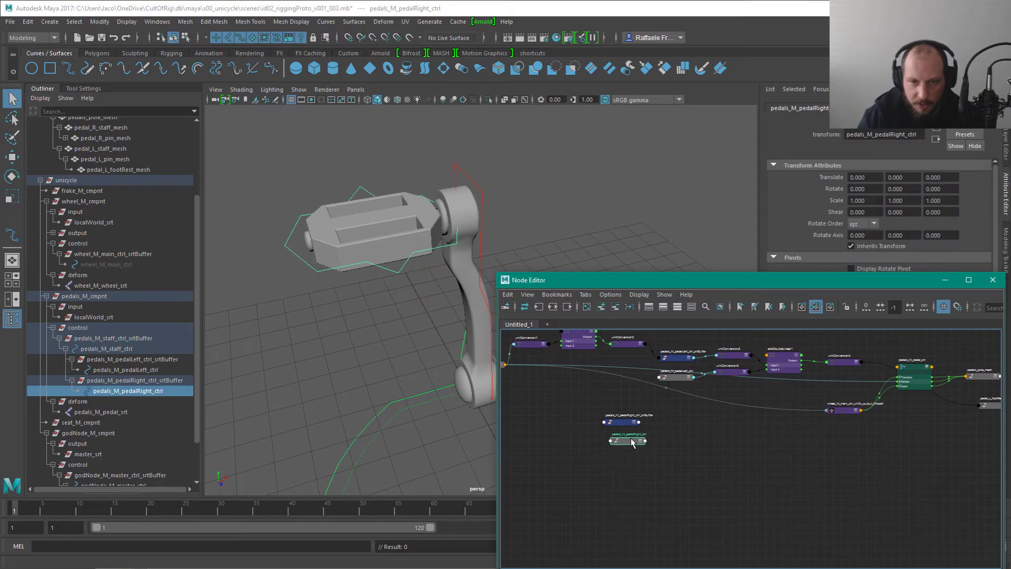
# Step: Move the right pedal buffer and control nodes together to just below the pedal_L_footRest_mesh node in the graph
pyautogui.keyDown('shift'); pyautogui.click(622, 422); pyautogui.keyUp('shift')
pyautogui.moveTo(655, 436); pyautogui.dragTo(560, 474, button='middle')
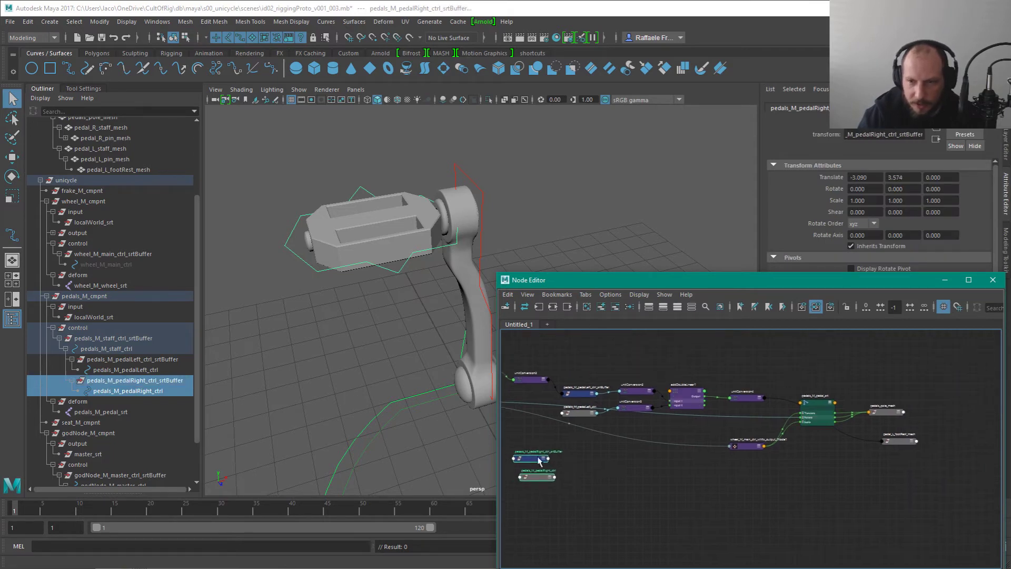
pyautogui.moveTo(527, 461); pyautogui.dragTo(887, 459)
pyautogui.keyDown('alt'); pyautogui.moveTo(809, 413); pyautogui.dragTo(709, 397, button='middle'); pyautogui.keyUp('alt')
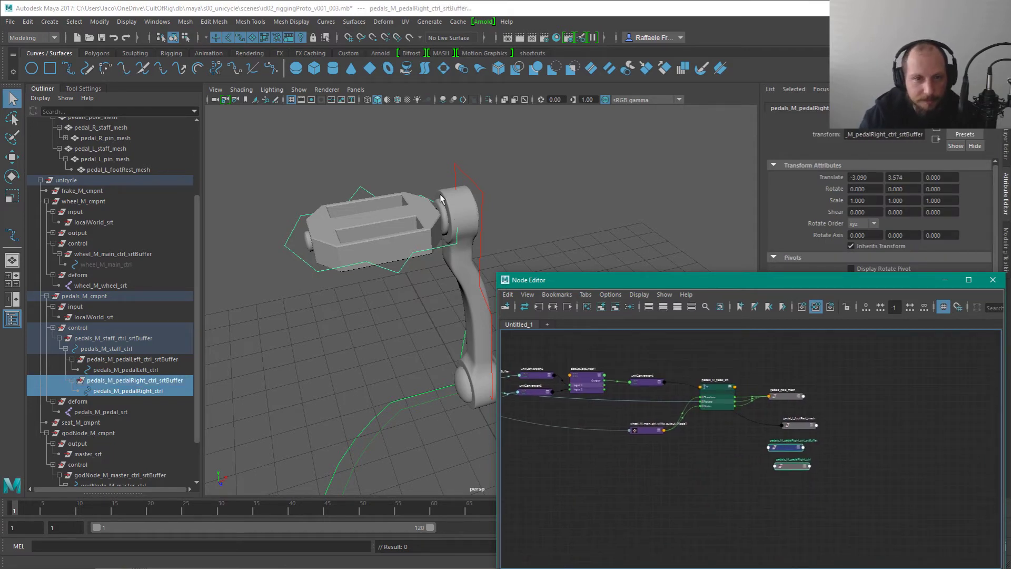
# Step: Test-rotate pedals_M_staff_ctrl about X by -60 degrees and undo the rotation
pyautogui.keyDown('alt'); pyautogui.moveTo(657, 237); pyautogui.dragTo(456, 191, button='middle'); pyautogui.keyUp('alt')
pyautogui.keyDown('alt'); pyautogui.moveTo(606, 218); pyautogui.dragTo(528, 193, button='right'); pyautogui.keyUp('alt')
pyautogui.keyDown('alt'); pyautogui.moveTo(528, 193); pyautogui.dragTo(508, 198); pyautogui.keyUp('alt')
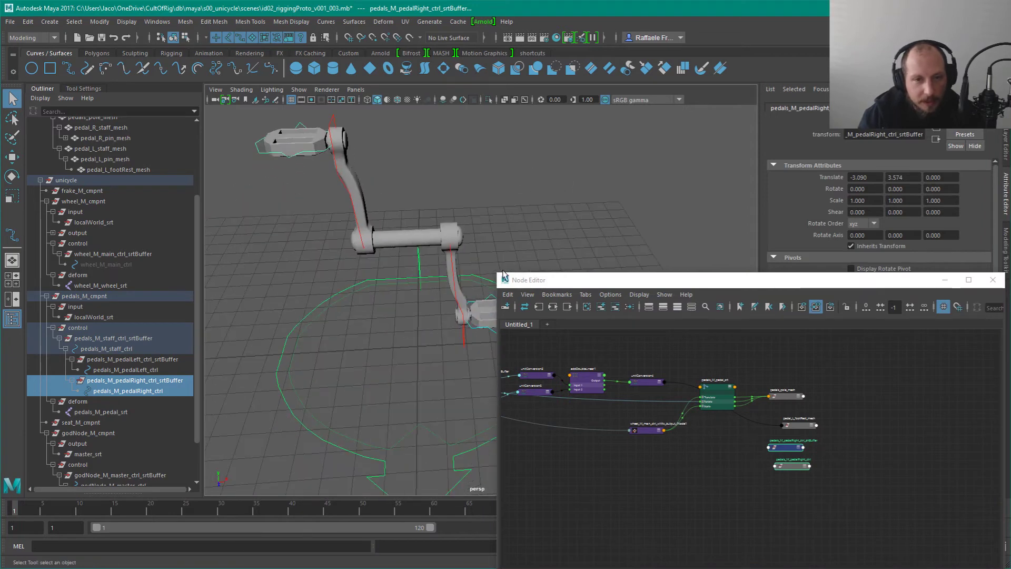
pyautogui.keyDown('alt'); pyautogui.moveTo(458, 266); pyautogui.dragTo(369, 229); pyautogui.keyUp('alt')
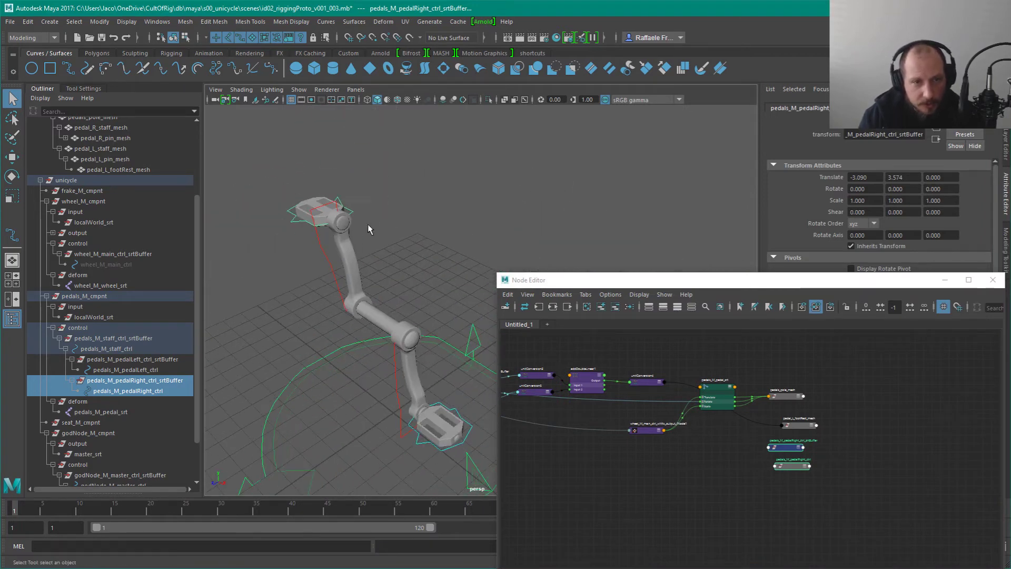
pyautogui.click(397, 385)
pyautogui.press('e')
pyautogui.moveTo(314, 291); pyautogui.dragTo(340, 250)
pyautogui.hotkey('ctrl', 'z')
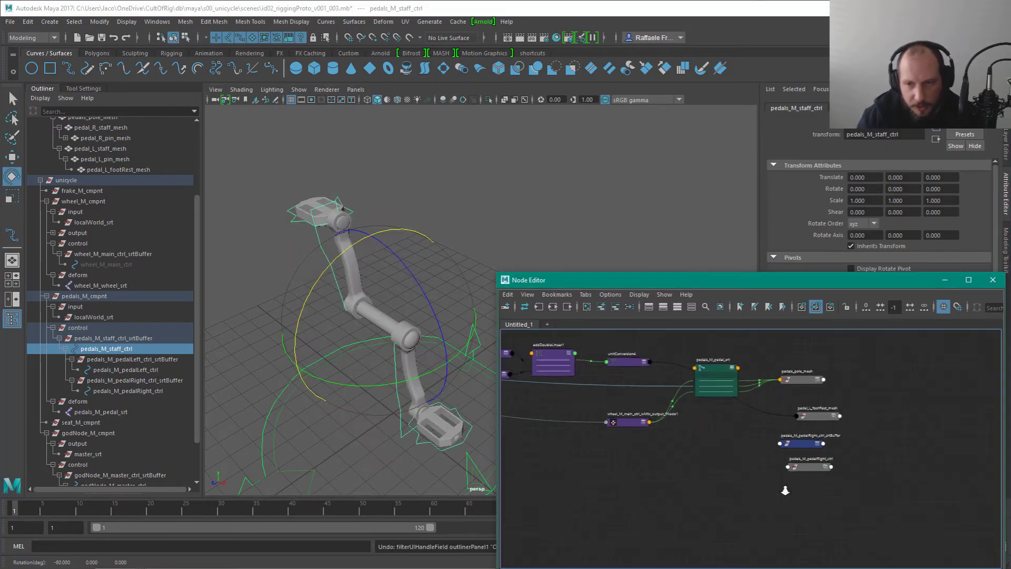
# Step: Trace the left pedal's node chain from pedals_pole_mesh and pedal_L_footRest_mesh back through unitConversion4 and addDoubleLinear1 to pedals_M_staff_ctrl
pyautogui.scroll(3, 766, 445)
pyautogui.click(780, 390)
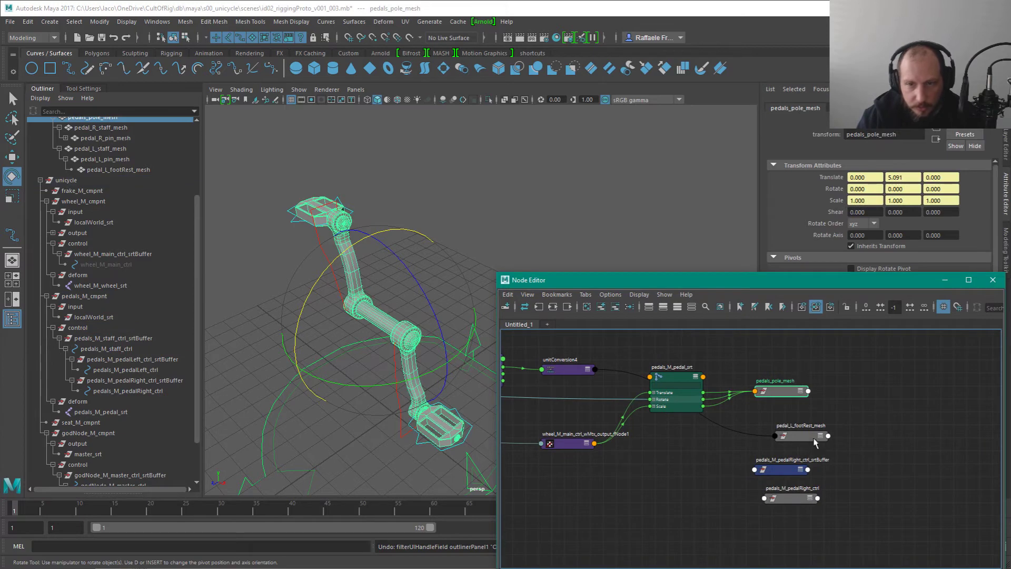
pyautogui.click(679, 376)
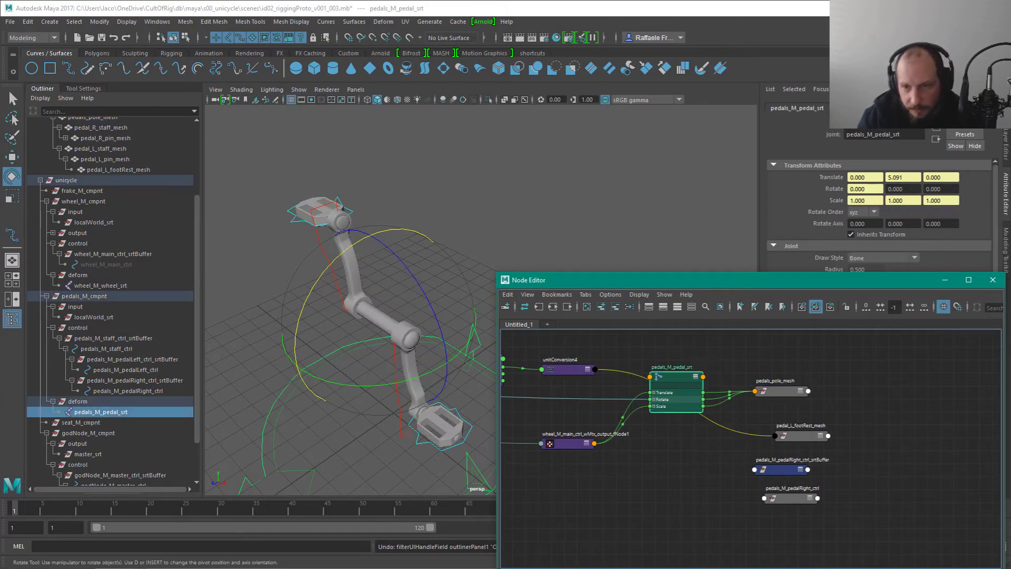
pyautogui.moveTo(813, 438)
pyautogui.mouseDown()
pyautogui.moveTo(856, 431)
pyautogui.moveTo(801, 363)
pyautogui.moveTo(823, 425)
pyautogui.moveTo(815, 430)
pyautogui.mouseUp()
pyautogui.keyDown('alt'); pyautogui.moveTo(805, 411); pyautogui.dragTo(799, 459, button='middle'); pyautogui.keyUp('alt')
pyautogui.scroll(-1, 799, 458)
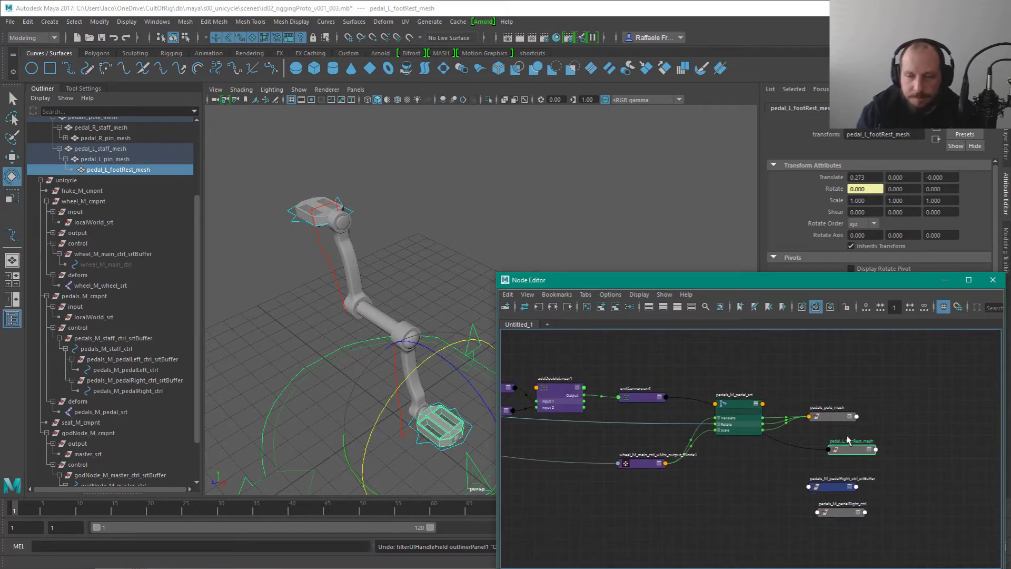
pyautogui.click(639, 397)
pyautogui.keyDown('alt'); pyautogui.moveTo(582, 387); pyautogui.dragTo(706, 367, button='middle'); pyautogui.keyUp('alt')
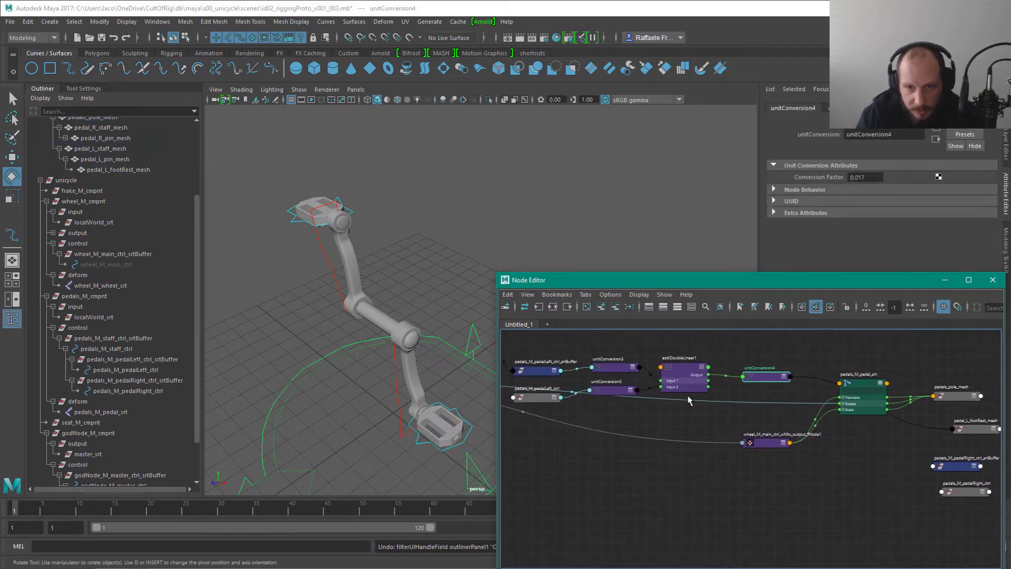
pyautogui.keyDown('alt'); pyautogui.moveTo(689, 400); pyautogui.dragTo(862, 436, button='middle'); pyautogui.keyUp('alt')
pyautogui.keyDown('alt'); pyautogui.moveTo(527, 473); pyautogui.dragTo(609, 481, button='middle'); pyautogui.keyUp('alt')
pyautogui.click(527, 395)
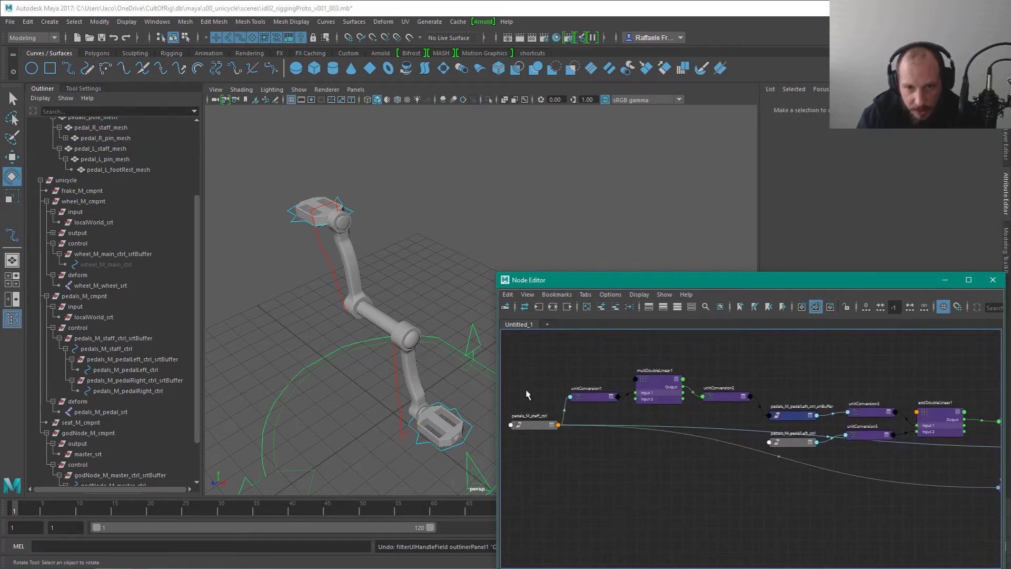
# Step: Move the right pedal buffer and control nodes together to just below the left pedal's buffer and control nodes in the graph
pyautogui.click(531, 425)
pyautogui.click(662, 384)
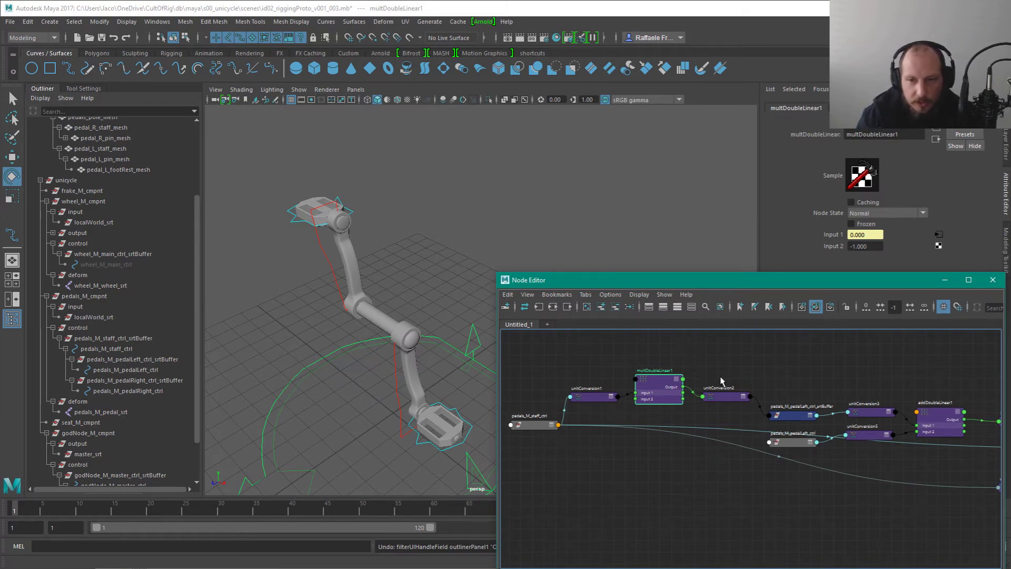
pyautogui.click(732, 397)
pyautogui.keyDown('alt'); pyautogui.moveTo(776, 429); pyautogui.dragTo(662, 411, button='middle'); pyautogui.keyUp('alt')
pyautogui.keyDown('alt'); pyautogui.moveTo(838, 471); pyautogui.dragTo(575, 431, button='middle'); pyautogui.keyUp('alt')
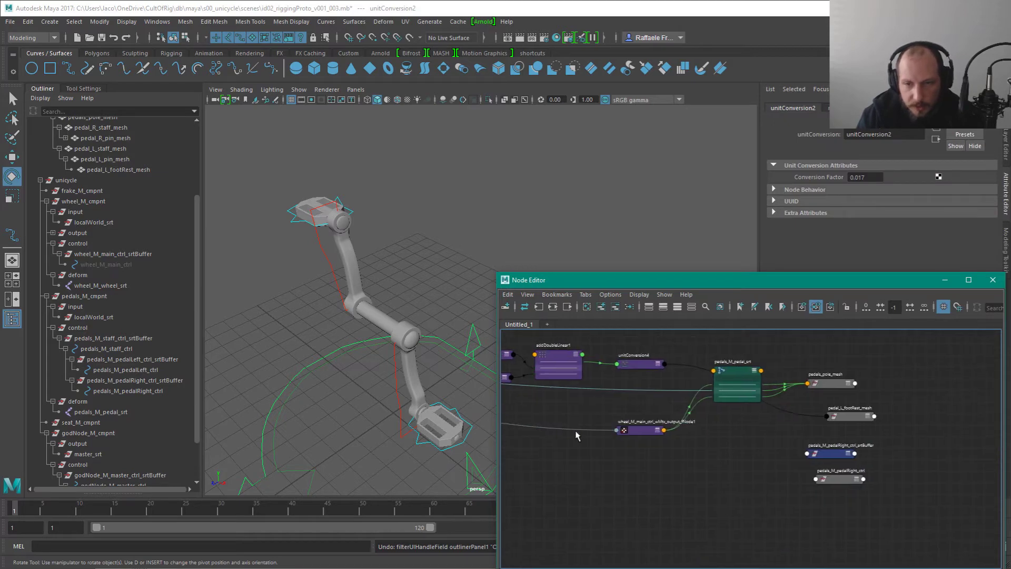
pyautogui.keyDown('alt'); pyautogui.moveTo(841, 498); pyautogui.dragTo(774, 479, button='right'); pyautogui.keyUp('alt')
pyautogui.moveTo(771, 447); pyautogui.dragTo(502, 451)
pyautogui.keyDown('alt'); pyautogui.moveTo(506, 340); pyautogui.dragTo(670, 353, button='middle'); pyautogui.keyUp('alt')
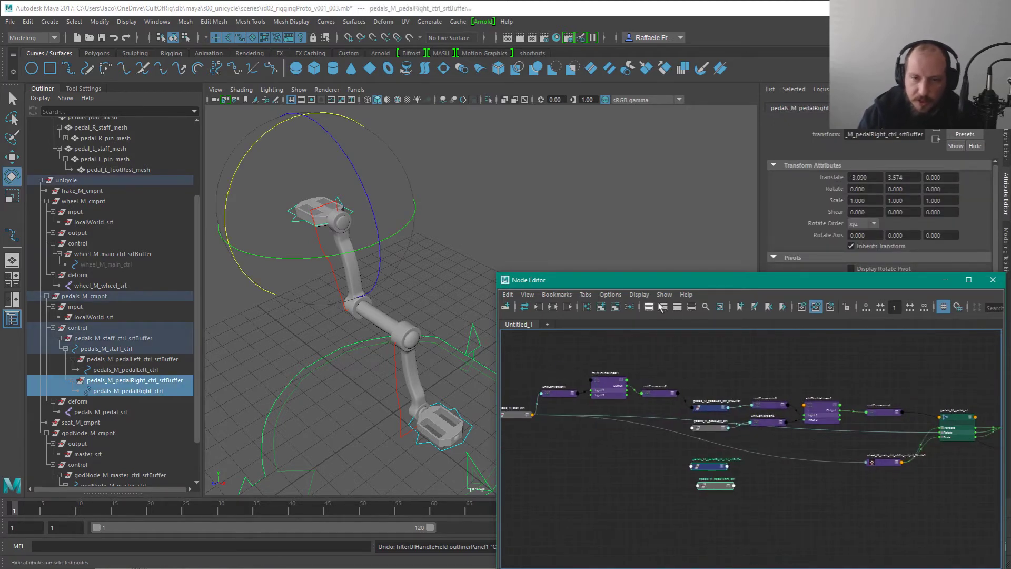
# Step: Show the full attribute list of pedals_M_pedalRight_ctrl_srtBuffer and place the pedals_M_pedalRight_ctrl node beside it
pyautogui.moveTo(685, 279); pyautogui.dragTo(685, 190)
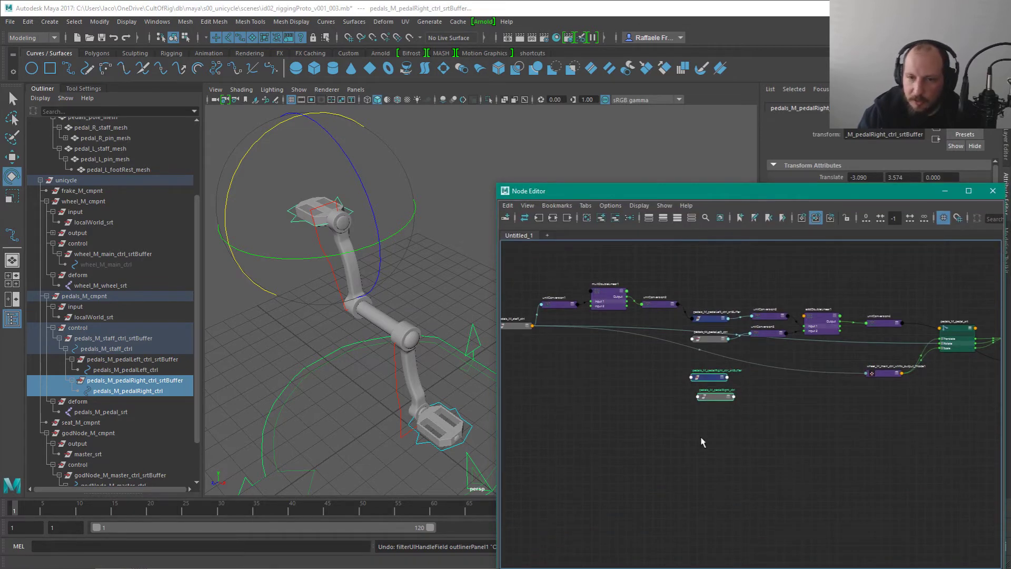
pyautogui.keyDown('alt'); pyautogui.moveTo(702, 441); pyautogui.dragTo(733, 375, button='right'); pyautogui.keyUp('alt')
pyautogui.keyDown('alt'); pyautogui.moveTo(732, 375); pyautogui.dragTo(747, 476, button='middle'); pyautogui.keyUp('alt')
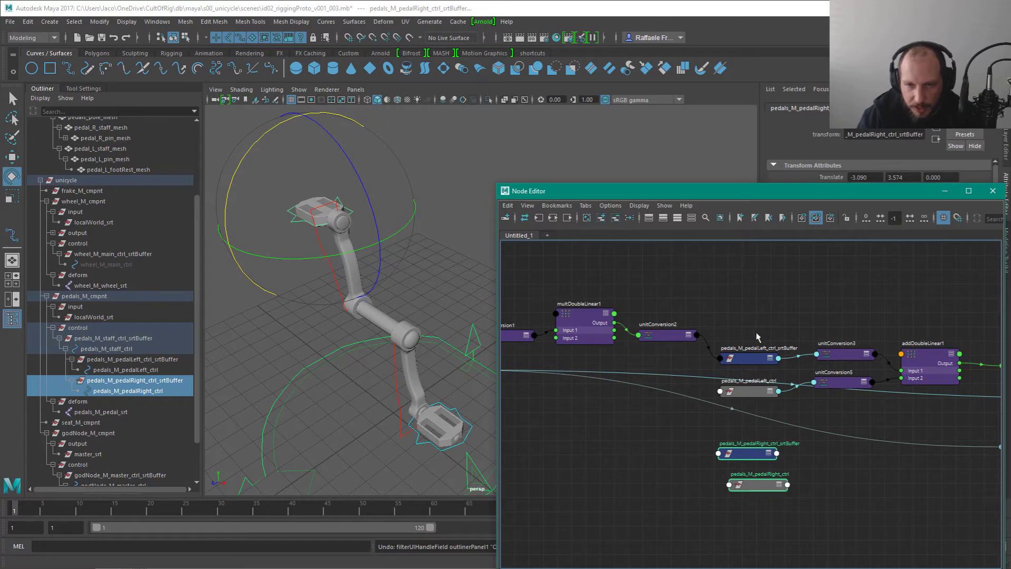
pyautogui.click(740, 460)
pyautogui.press('3')
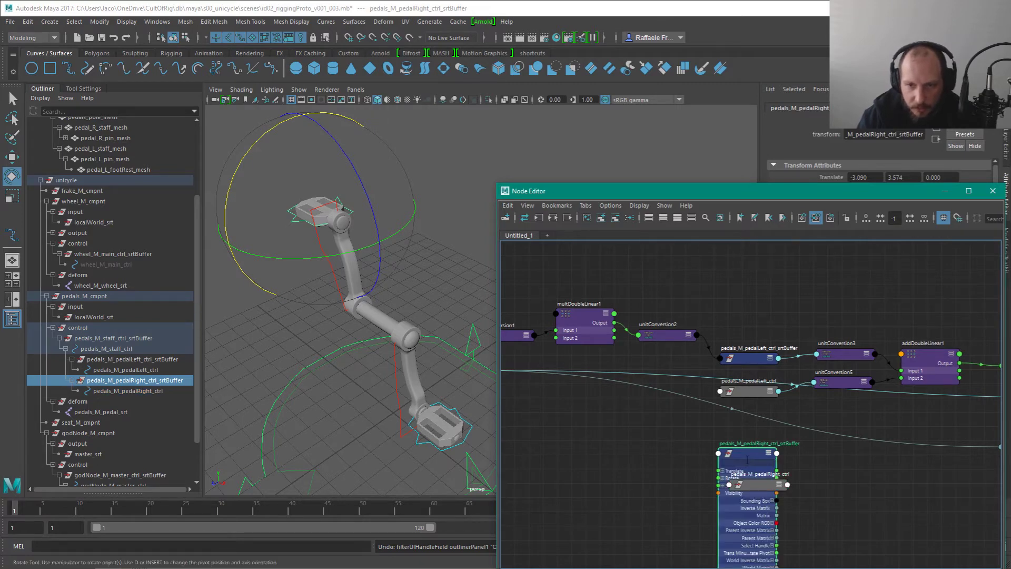
pyautogui.click(757, 489)
pyautogui.moveTo(778, 495); pyautogui.dragTo(829, 484)
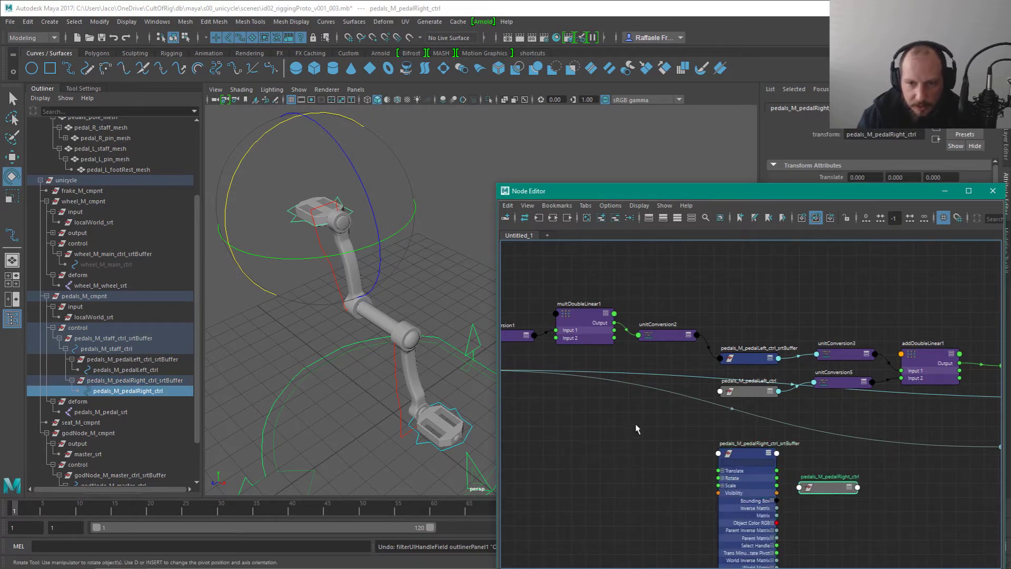
# Step: Move the multDoubleLinear1 and unitConversion2 nodes down so they sit in line between the left and right pedal buffer nodes
pyautogui.scroll(2, 637, 426)
pyautogui.moveTo(595, 300); pyautogui.dragTo(596, 428)
pyautogui.moveTo(654, 467); pyautogui.dragTo(648, 392, button='middle')
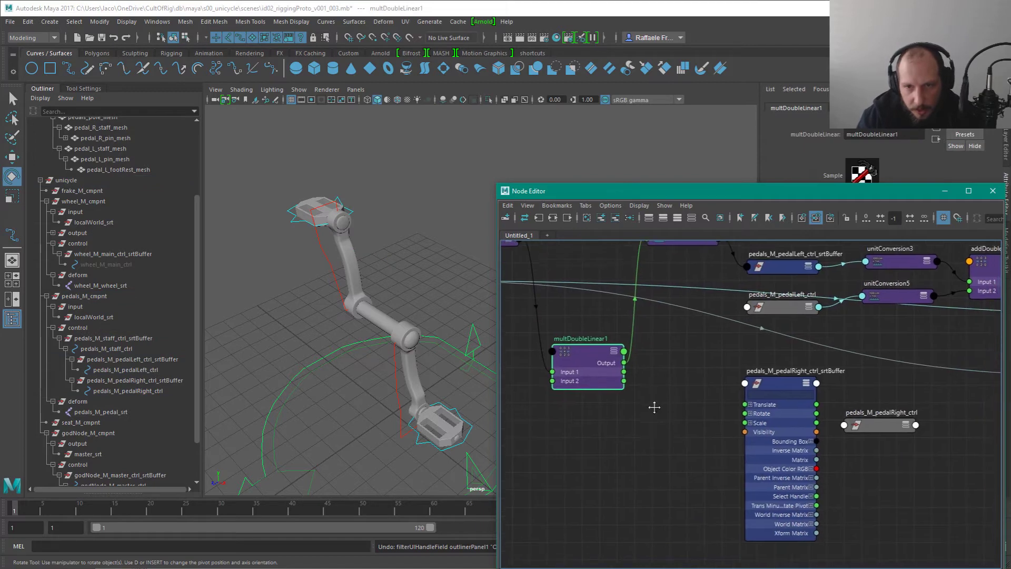
pyautogui.moveTo(663, 250); pyautogui.dragTo(663, 375)
pyautogui.moveTo(584, 358); pyautogui.dragTo(568, 324)
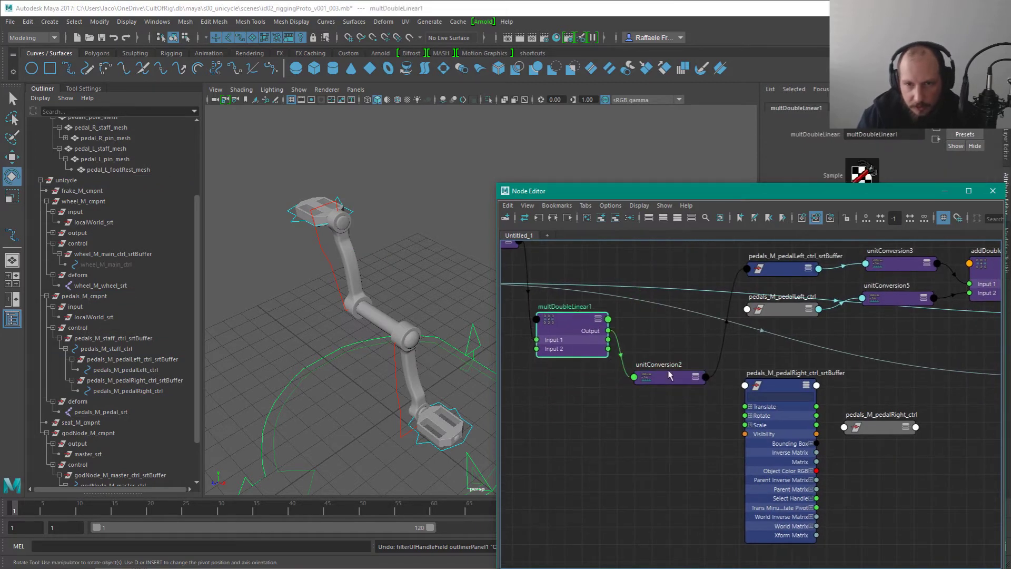
pyautogui.moveTo(663, 372); pyautogui.dragTo(663, 333)
pyautogui.moveTo(663, 332); pyautogui.dragTo(720, 364, button='middle')
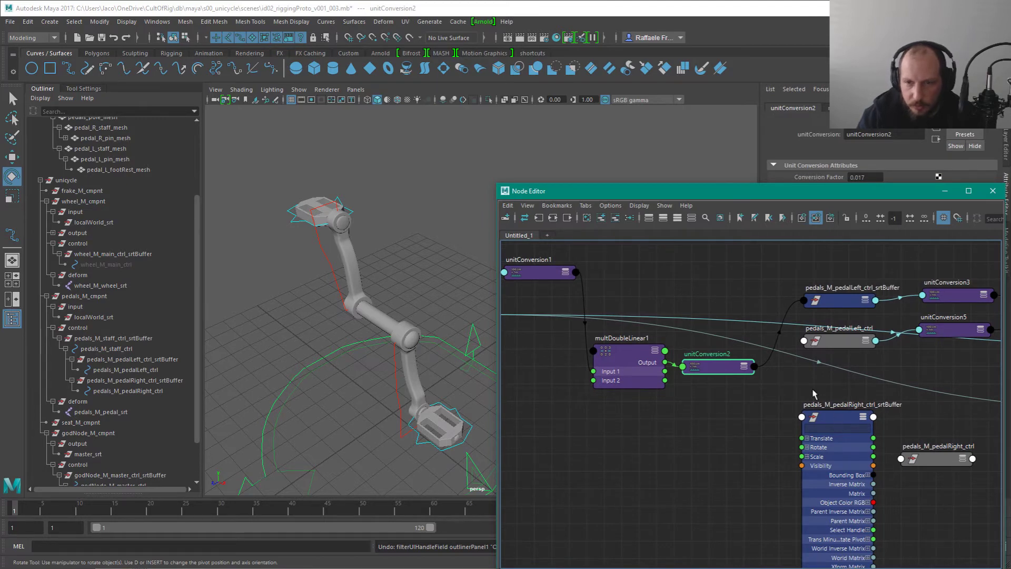
pyautogui.moveTo(814, 394); pyautogui.dragTo(737, 395, button='middle')
# Step: Connect the Output of unitConversion2 to Rotate X of pedals_M_pedalRight_ctrl_srtBuffer
pyautogui.click(731, 448)
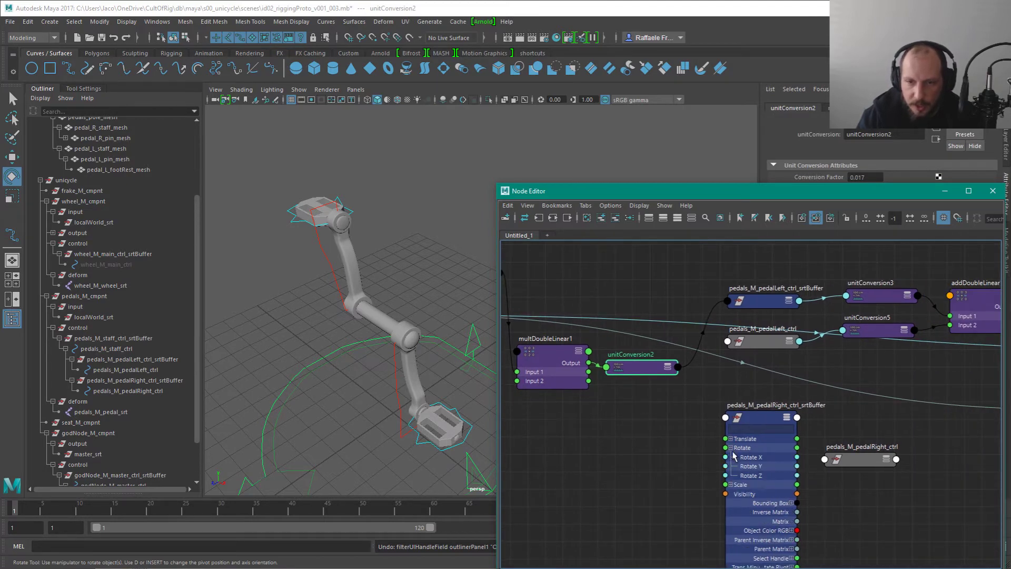
pyautogui.click(668, 367)
pyautogui.moveTo(687, 404); pyautogui.dragTo(728, 457)
# Step: Select the pedals_M_pedalRight_ctrl_srtBuffer node and shrink and lower the Node Editor window to uncover its transform attributes
pyautogui.click(764, 417)
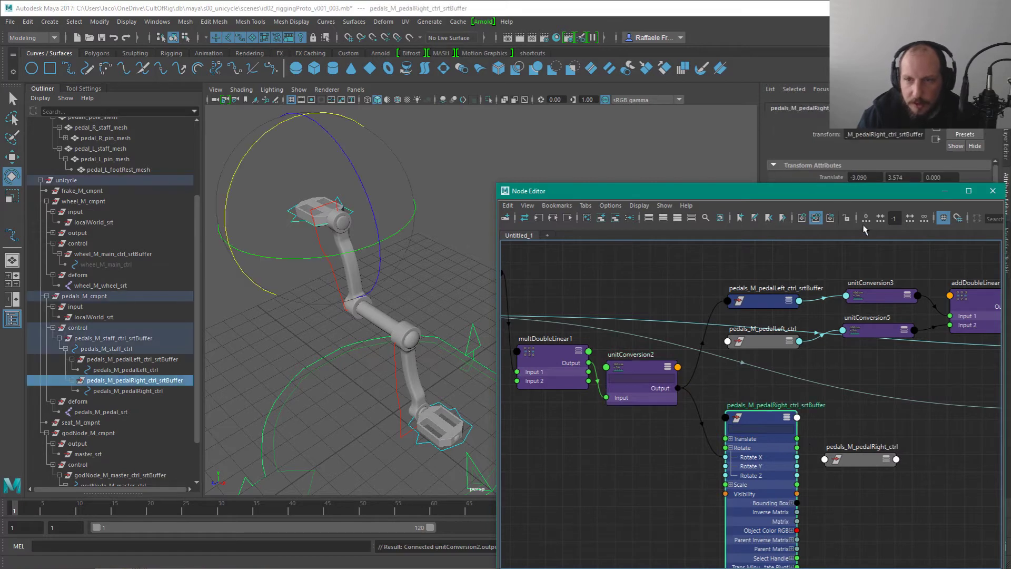
pyautogui.moveTo(1004, 184); pyautogui.dragTo(870, 274)
pyautogui.moveTo(951, 242); pyautogui.dragTo(926, 284)
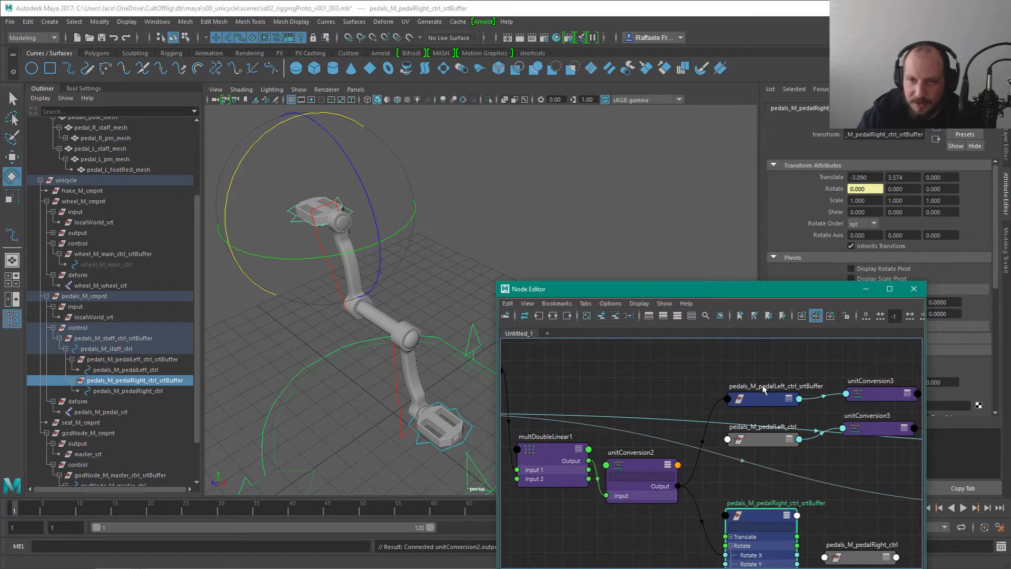
# Step: Show the full attribute lists of both the pedals_M_pedalRight_ctrl node and its buffer node
pyautogui.keyDown('alt'); pyautogui.moveTo(860, 559); pyautogui.dragTo(792, 440, button='middle'); pyautogui.keyUp('alt')
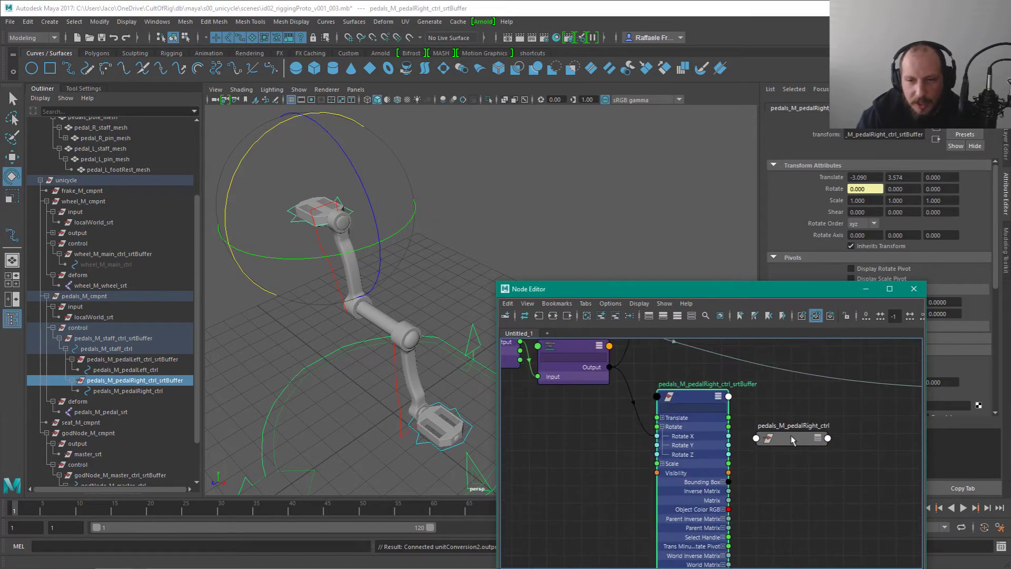
pyautogui.press('1')
pyautogui.click(786, 437)
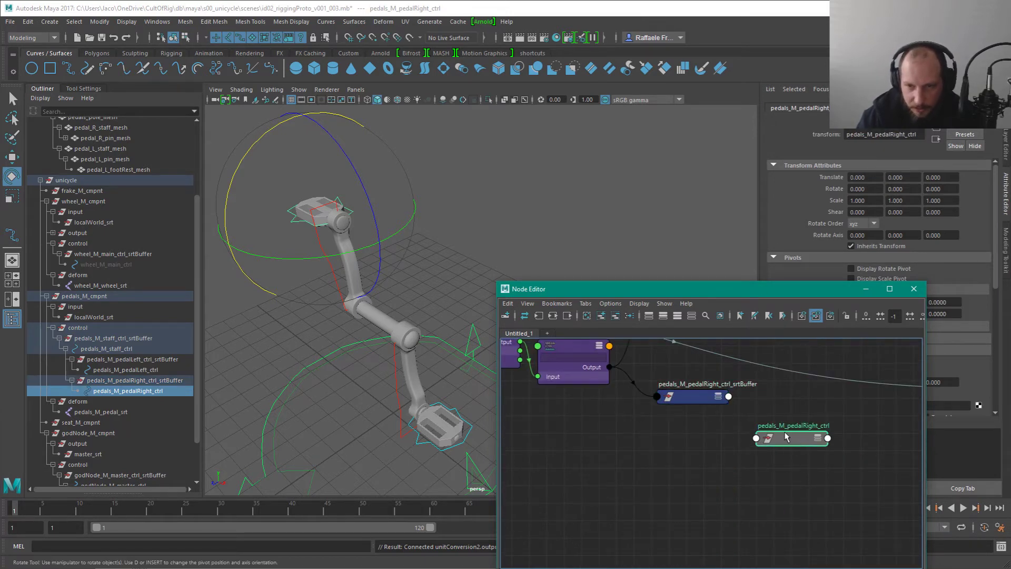
pyautogui.scroll(2, 692, 468)
pyautogui.press('3')
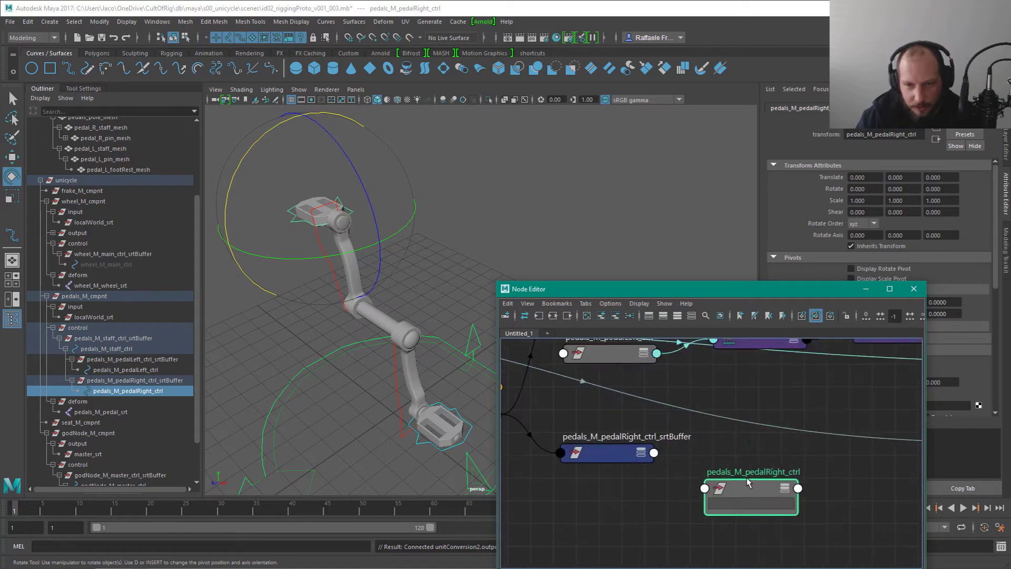
pyautogui.click(633, 467)
pyautogui.press('3')
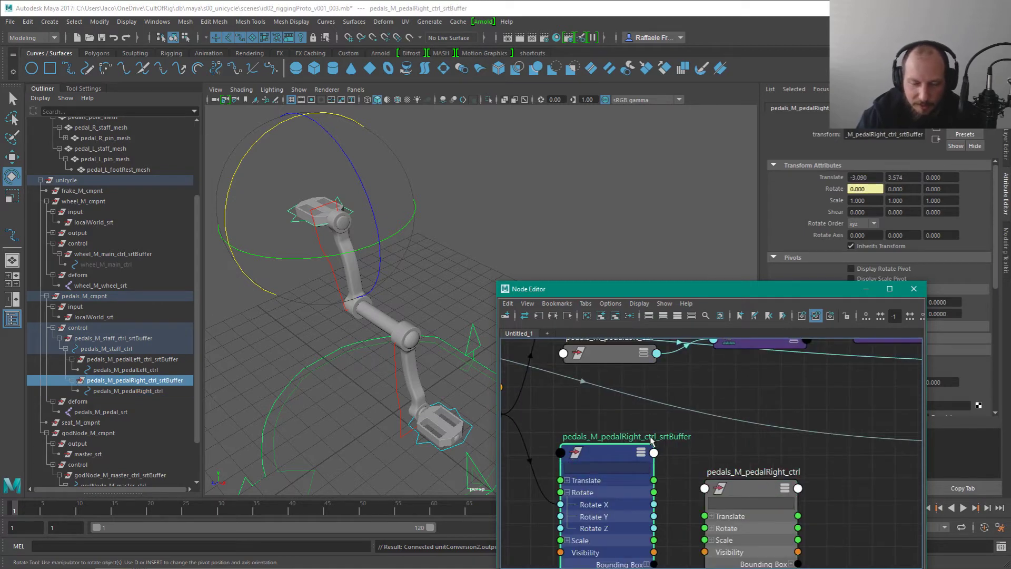
# Step: Expand the Rotate channels of pedals_M_pedalRight_ctrl and move its node closer to the buffer node
pyautogui.moveTo(698, 484); pyautogui.dragTo(683, 398, button='middle')
pyautogui.click(697, 443)
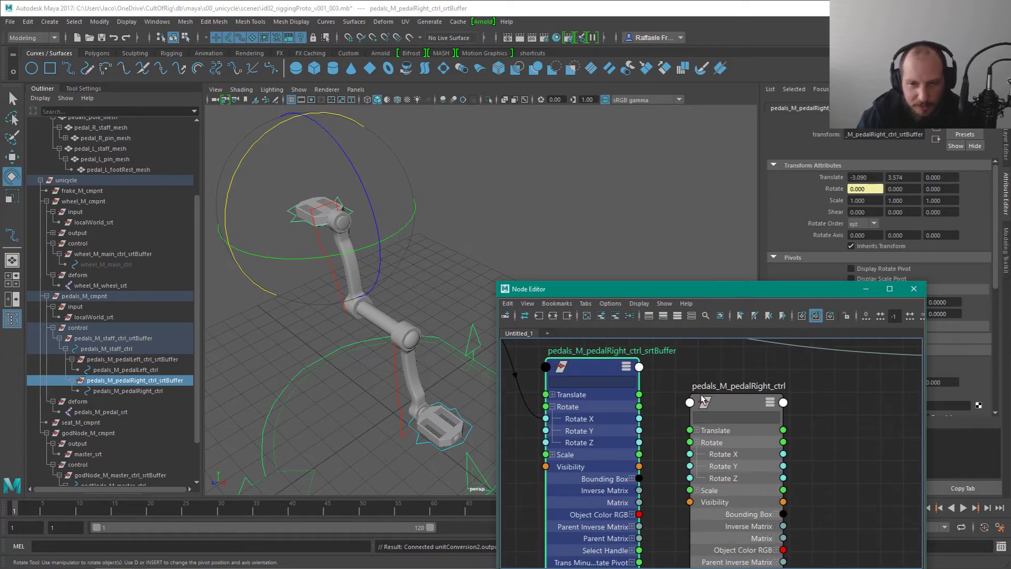
pyautogui.moveTo(702, 401); pyautogui.dragTo(688, 387)
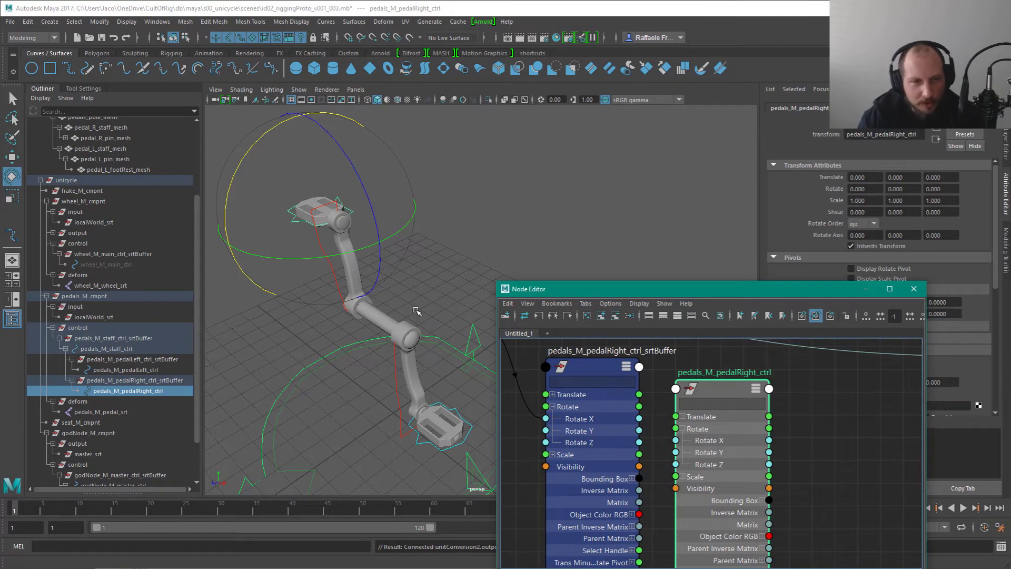
# Step: Check the right buffer's Rotate X connection by test-rotating pedals_M_staff_ctrl about X, and undo the rotation
pyautogui.click(153, 382)
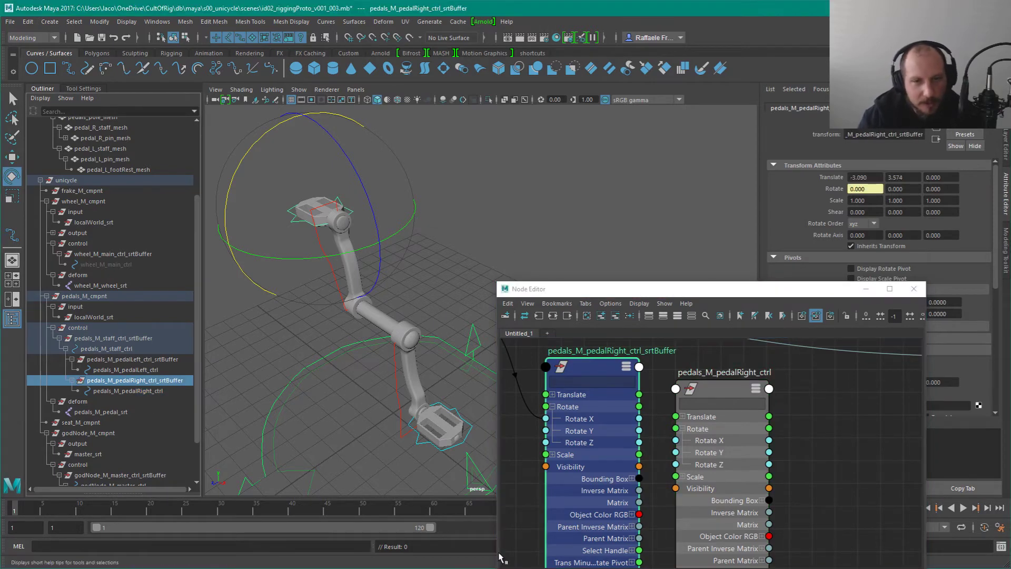
pyautogui.keyDown('alt'); pyautogui.moveTo(757, 435); pyautogui.dragTo(794, 490, button='middle'); pyautogui.keyUp('alt')
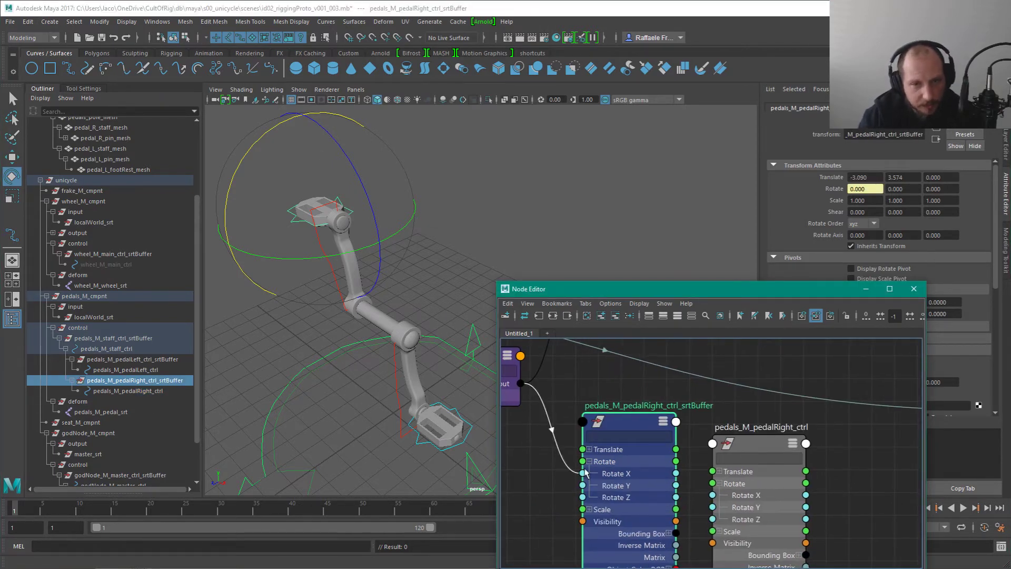
pyautogui.click(406, 378)
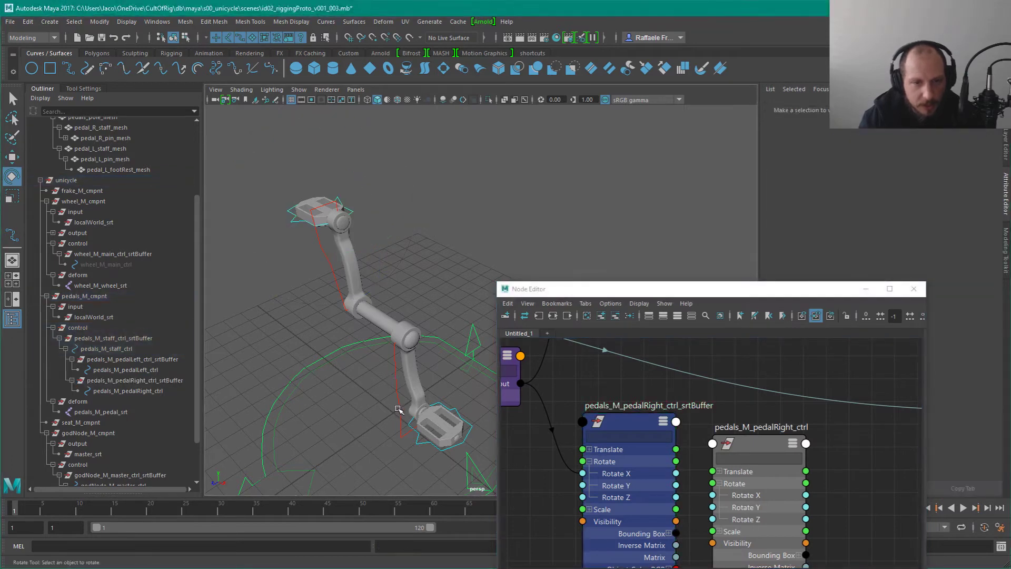
pyautogui.click(401, 393)
pyautogui.moveTo(312, 300); pyautogui.dragTo(353, 258)
pyautogui.hotkey('ctrl', 'z')
# Step: Collapse the attribute list of the pedals_M_pedalRight_ctrl_srtBuffer node and select the pedals_M_pedalRight_ctrl node
pyautogui.scroll(-5, 767, 483)
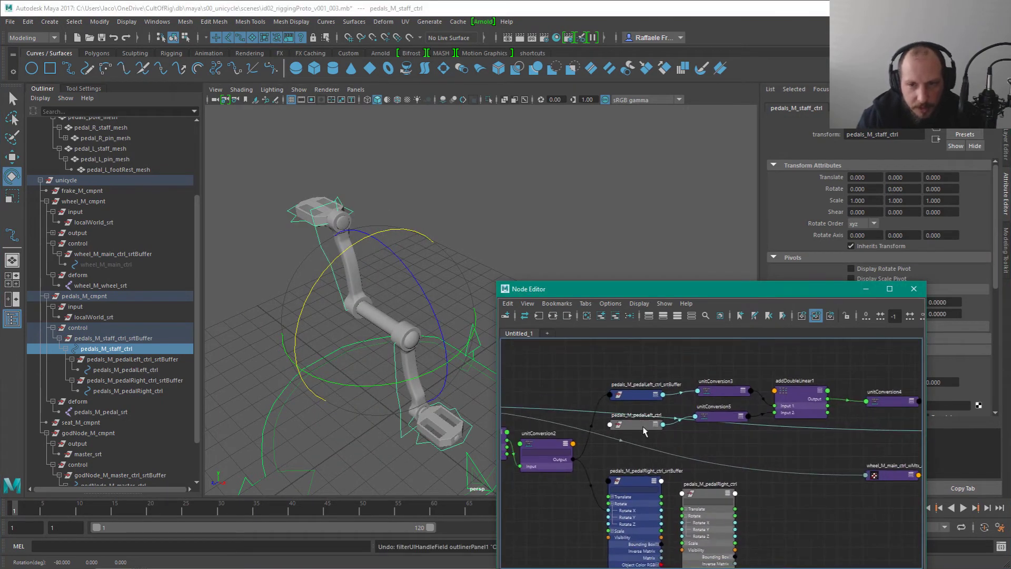
pyautogui.click(644, 431)
pyautogui.keyDown('alt'); pyautogui.moveTo(758, 559); pyautogui.dragTo(695, 468, button='middle'); pyautogui.keyUp('alt')
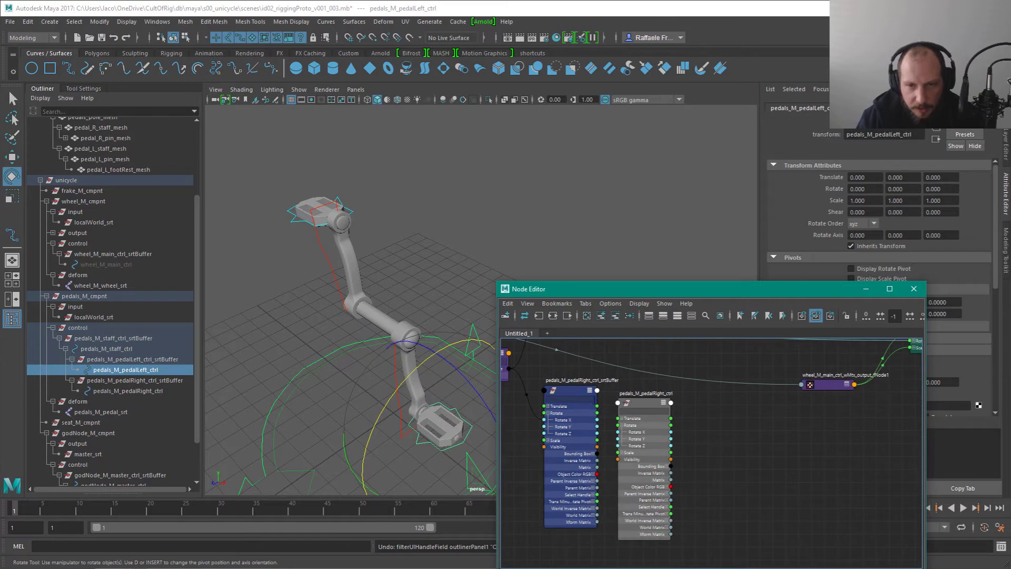
pyautogui.click(591, 390)
pyautogui.keyDown('alt'); pyautogui.moveTo(686, 405); pyautogui.dragTo(665, 477, button='middle'); pyautogui.keyUp('alt')
pyautogui.click(635, 474)
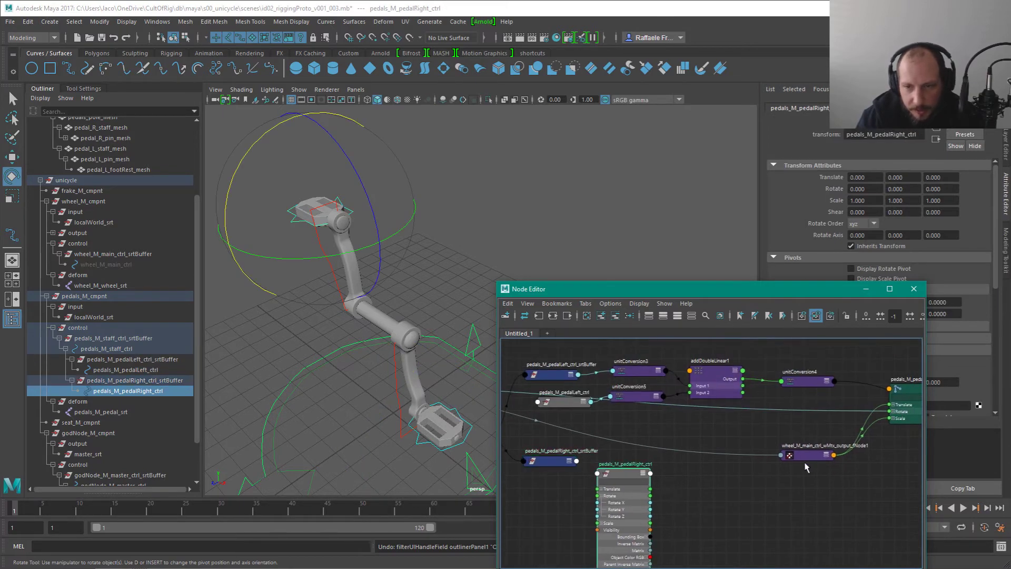
# Step: Remove the wheel_M_main_ctrl_wMtx_output_fNode1 node from the node graph
pyautogui.moveTo(807, 456); pyautogui.dragTo(769, 434)
pyautogui.keyDown('alt'); pyautogui.moveTo(777, 497); pyautogui.dragTo(869, 474, button='right'); pyautogui.keyUp('alt')
pyautogui.keyDown('alt'); pyautogui.moveTo(869, 474); pyautogui.dragTo(697, 509, button='middle'); pyautogui.keyUp('alt')
pyautogui.click(656, 543)
pyautogui.moveTo(622, 501); pyautogui.dragTo(623, 497)
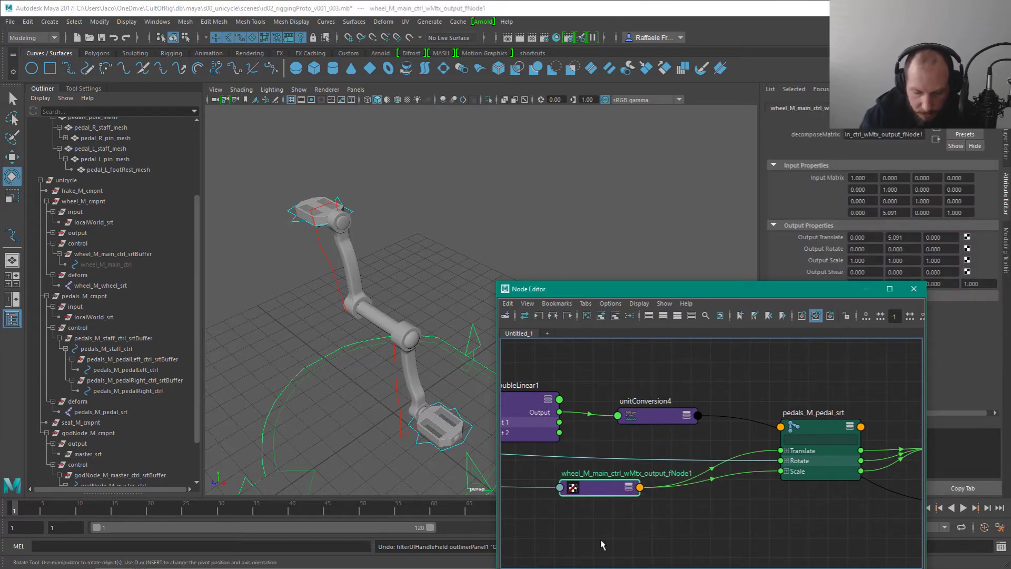
pyautogui.press('Delete')
# Step: Collapse the attributes of the pedals_M_pedal_srt node and place it just below unitConversion4
pyautogui.moveTo(823, 434); pyautogui.dragTo(727, 471)
pyautogui.keyDown('alt'); pyautogui.moveTo(776, 461); pyautogui.dragTo(640, 454, button='middle'); pyautogui.keyUp('alt')
pyautogui.keyDown('alt'); pyautogui.moveTo(640, 453); pyautogui.dragTo(700, 531, button='right'); pyautogui.keyUp('alt')
pyautogui.press('1')
pyautogui.moveTo(599, 453); pyautogui.dragTo(653, 374)
pyautogui.keyDown('alt'); pyautogui.moveTo(649, 444); pyautogui.dragTo(797, 462, button='middle'); pyautogui.keyUp('alt')
pyautogui.moveTo(780, 402); pyautogui.dragTo(701, 472)
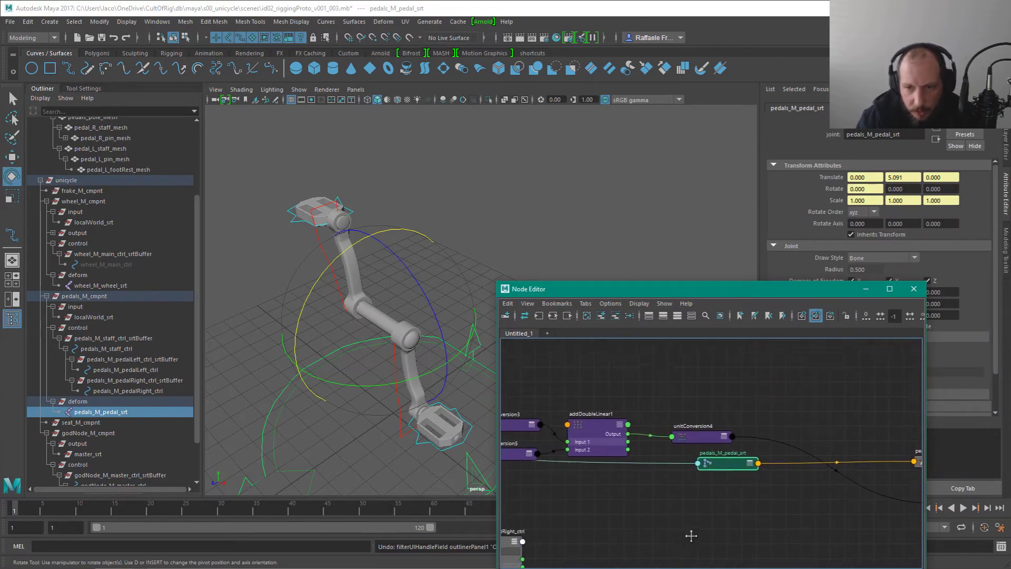
pyautogui.keyDown('alt'); pyautogui.moveTo(691, 535); pyautogui.dragTo(747, 486, button='middle'); pyautogui.keyUp('alt')
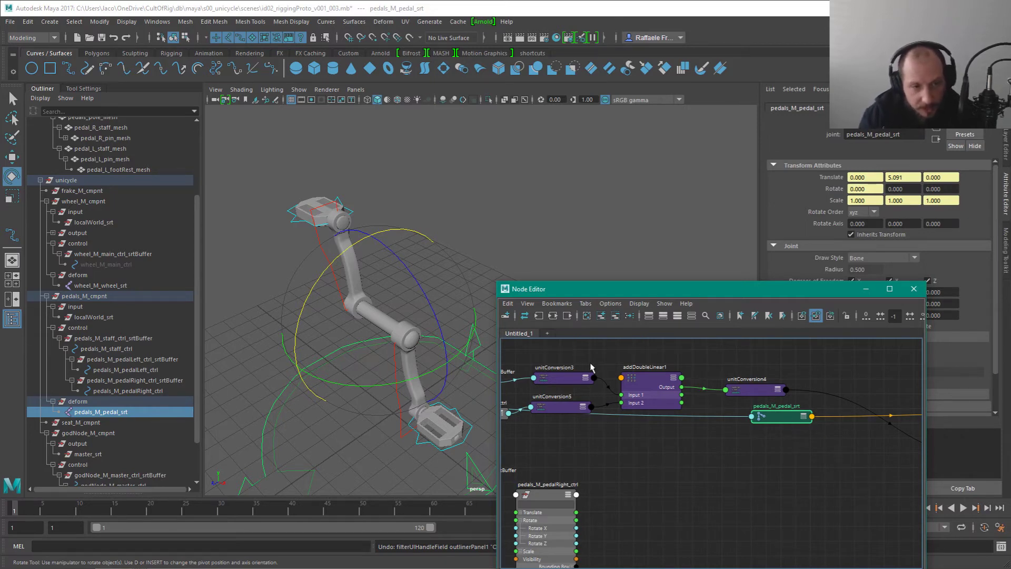
pyautogui.moveTo(771, 419); pyautogui.dragTo(774, 441)
# Step: Move the pedal_L_footRest_mesh node up beside unitConversion4, clear of the connection to pedals_pole_mesh
pyautogui.keyDown('alt'); pyautogui.moveTo(619, 453); pyautogui.dragTo(523, 480, button='middle'); pyautogui.keyUp('alt')
pyautogui.click(701, 419)
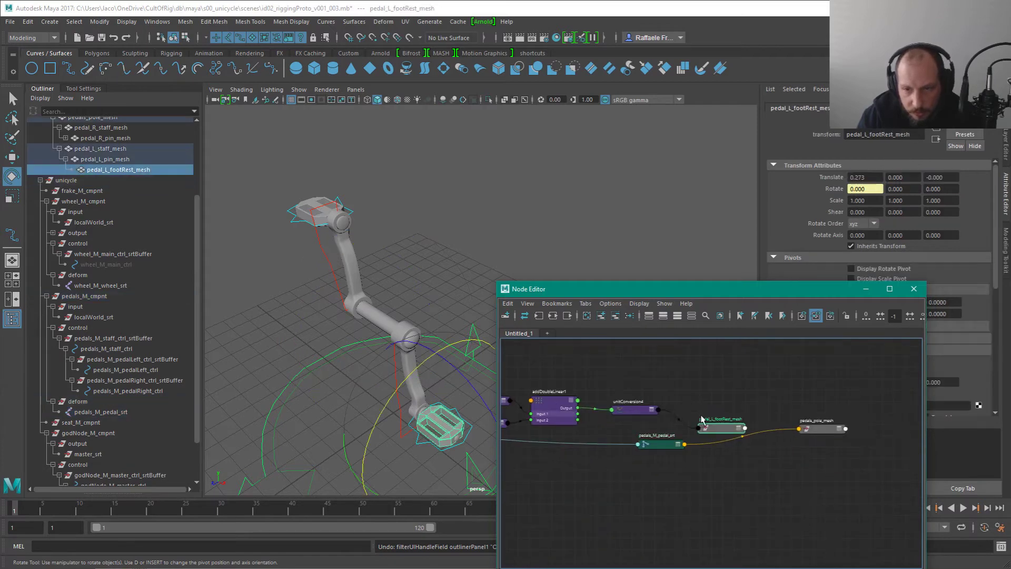
pyautogui.moveTo(701, 418); pyautogui.dragTo(693, 395)
# Step: Examine the node chain that drives pedals_pole_mesh from pedals_M_staff_ctrl through pedals_M_pedal_srt
pyautogui.click(670, 445)
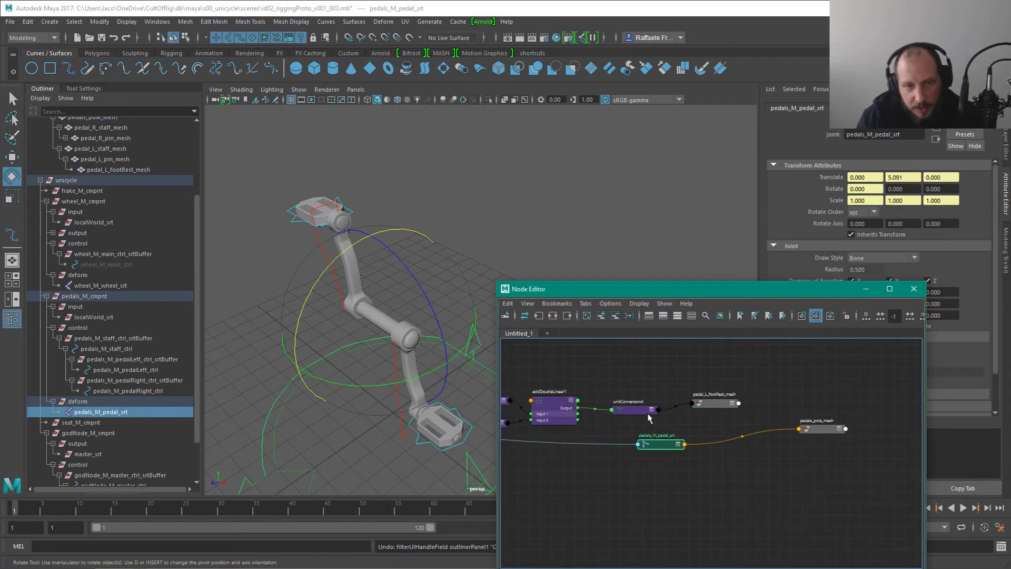
pyautogui.click(118, 410)
pyautogui.keyDown('alt'); pyautogui.moveTo(691, 444); pyautogui.dragTo(909, 474, button='middle'); pyautogui.keyUp('alt')
pyautogui.keyDown('alt'); pyautogui.moveTo(601, 410); pyautogui.dragTo(828, 423, button='middle'); pyautogui.keyUp('alt')
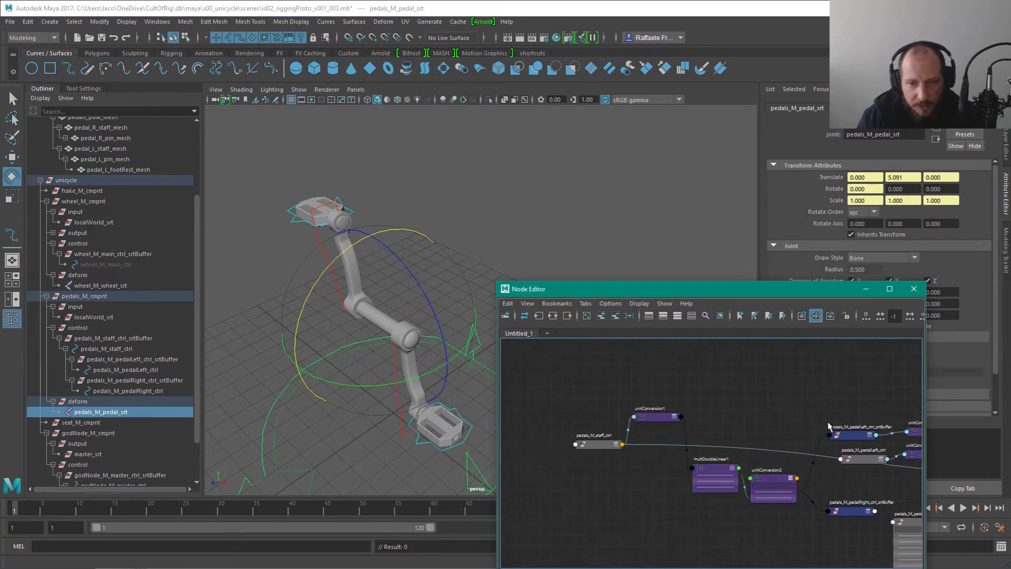
pyautogui.click(603, 444)
pyautogui.keyDown('alt'); pyautogui.moveTo(895, 489); pyautogui.dragTo(496, 482, button='middle'); pyautogui.keyUp('alt')
pyautogui.click(714, 465)
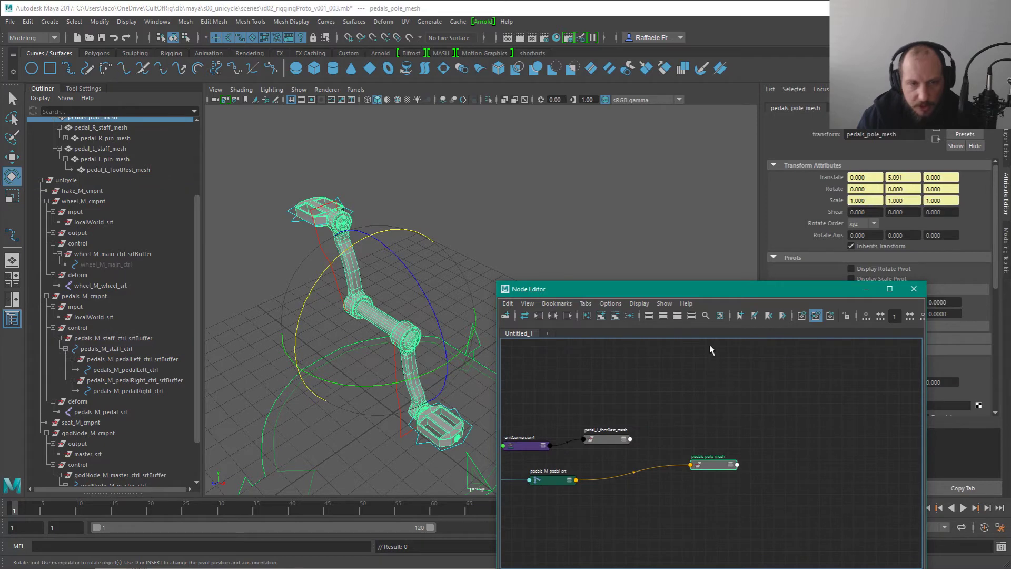
# Step: Test-rotate pedals_M_pedalLeft_ctrl about X and undo the rotation
pyautogui.click(442, 449)
pyautogui.moveTo(401, 382); pyautogui.dragTo(469, 318)
pyautogui.hotkey('ctrl', 'z')
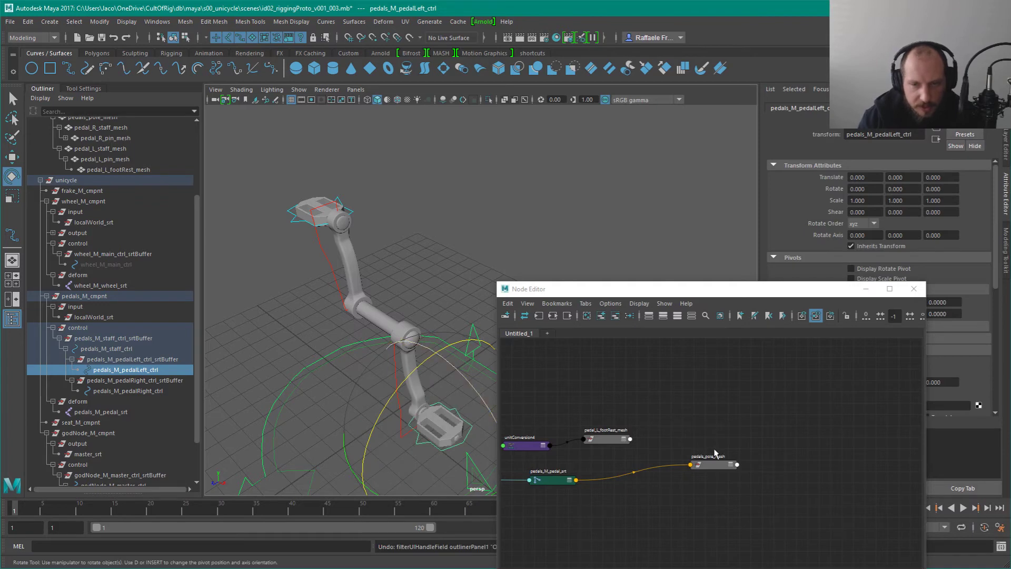
# Step: Rotate pedals_M_staff_ctrl about X to -10 degrees to test how the pedals follow
pyautogui.keyDown('alt'); pyautogui.moveTo(720, 430); pyautogui.dragTo(833, 361, button='middle'); pyautogui.keyUp('alt')
pyautogui.click(411, 379)
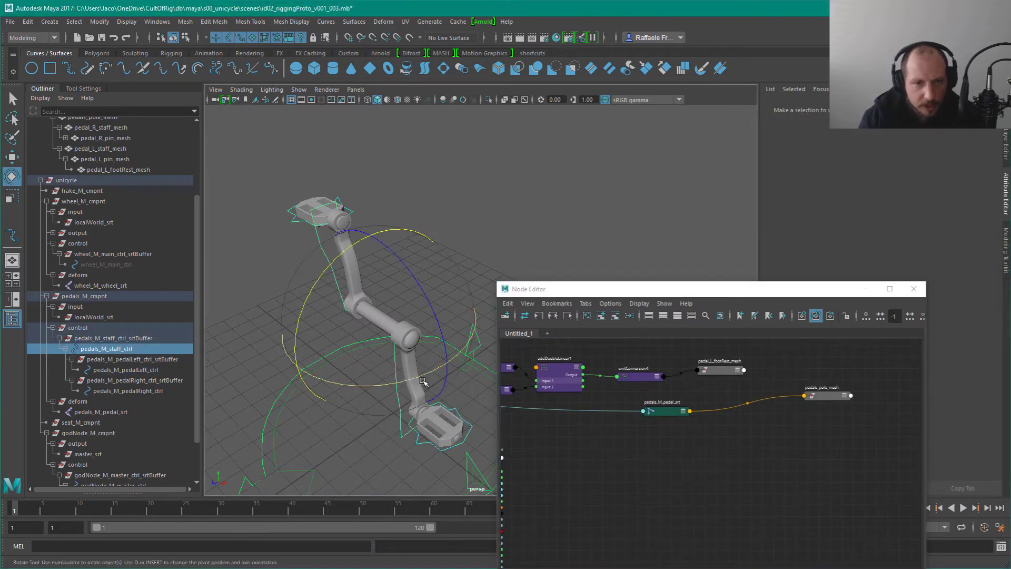
pyautogui.moveTo(332, 276)
pyautogui.mouseDown()
pyautogui.moveTo(359, 231)
pyautogui.moveTo(323, 275)
pyautogui.moveTo(334, 260)
pyautogui.mouseUp()
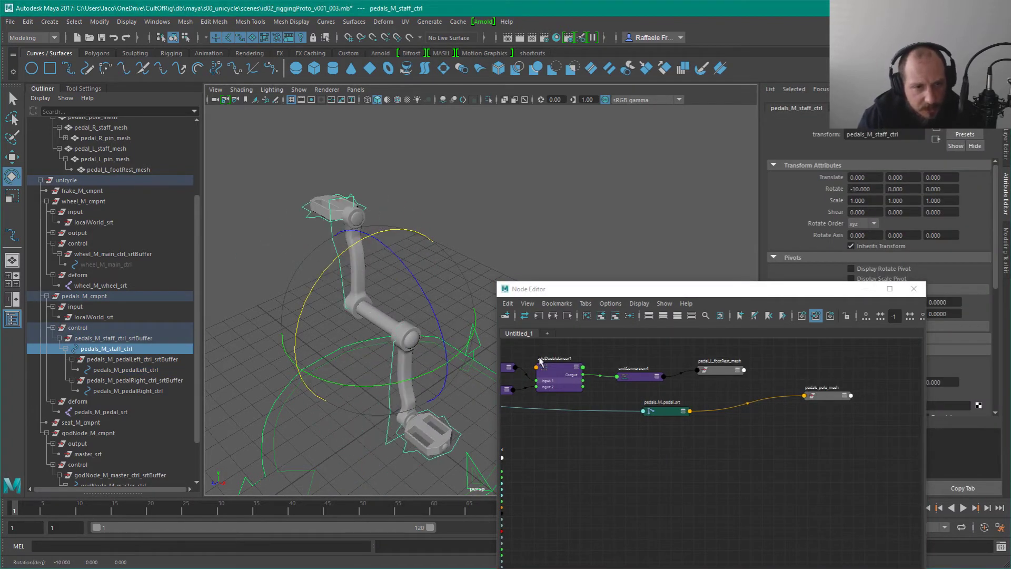
# Step: Undo the test rotation of pedals_M_staff_ctrl
pyautogui.hotkey('ctrl', 'z')
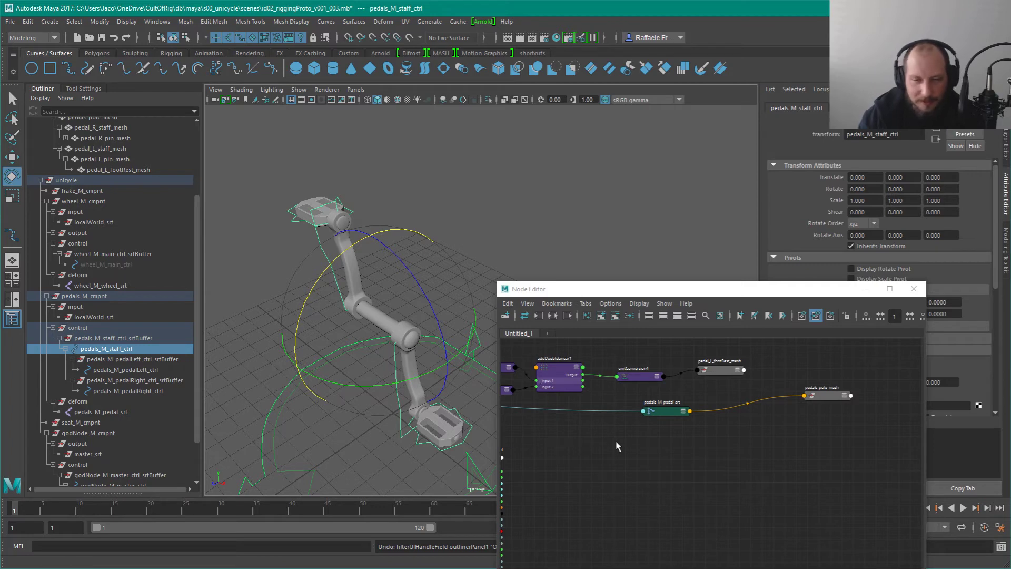
# Step: Shift the pedals_M_pedalRight_ctrl_srtBuffer node slightly up in the node graph, above the pedals_M_pedalRight_ctrl node
pyautogui.keyDown('alt'); pyautogui.moveTo(616, 443); pyautogui.dragTo(915, 498, button='middle'); pyautogui.keyUp('alt')
pyautogui.scroll(2, 743, 512)
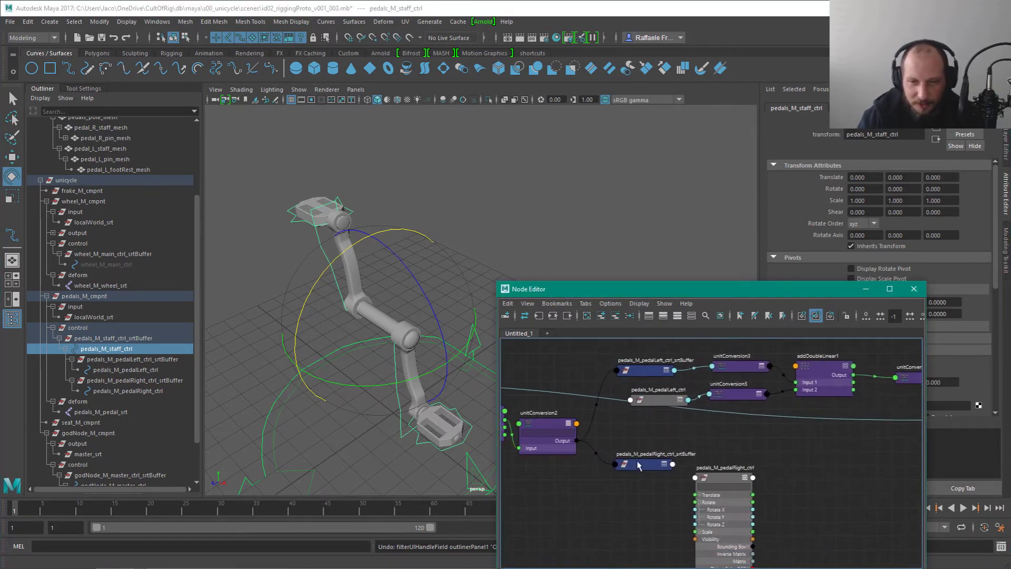
pyautogui.keyDown('alt'); pyautogui.moveTo(560, 416); pyautogui.dragTo(625, 467, button='middle'); pyautogui.keyUp('alt')
pyautogui.keyDown('alt'); pyautogui.moveTo(782, 527); pyautogui.dragTo(643, 501, button='middle'); pyautogui.keyUp('alt')
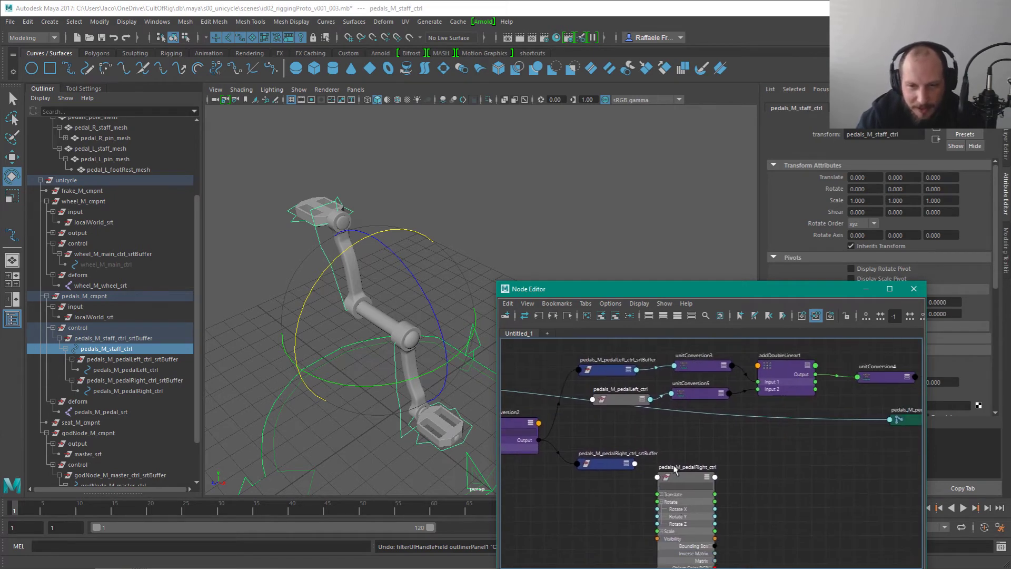
pyautogui.click(689, 478)
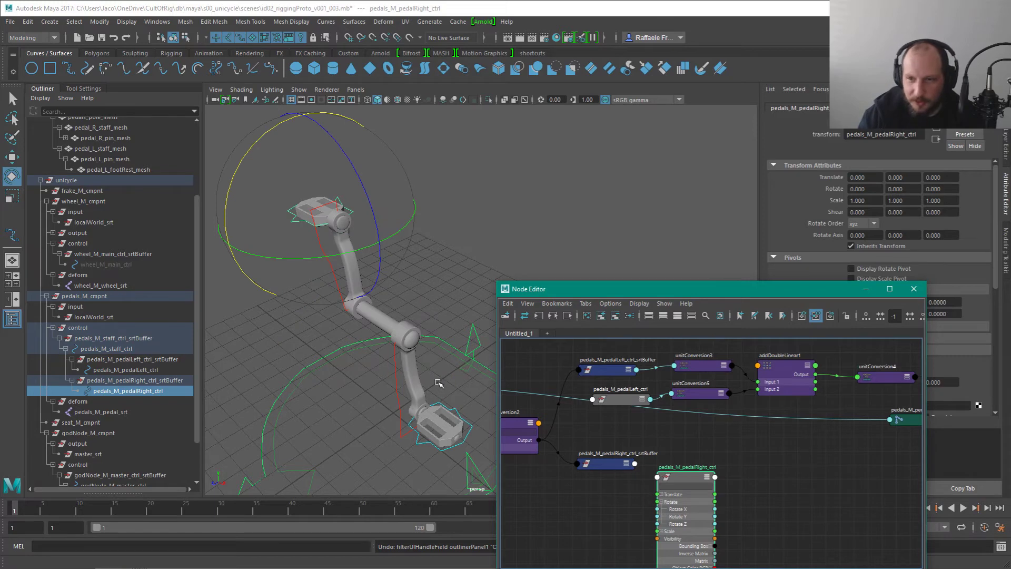
pyautogui.moveTo(626, 470); pyautogui.dragTo(632, 456)
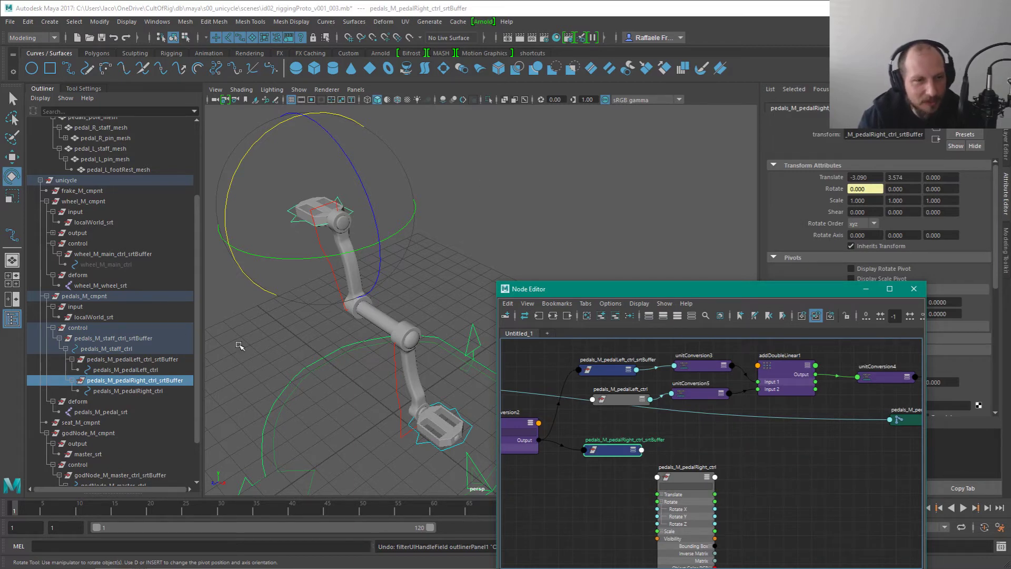
# Step: Inspect the wheel_M_wheel_srt joint, the pedals component's localWorld_srt input and the pedals_M_pedal_srt joint
pyautogui.click(90, 286)
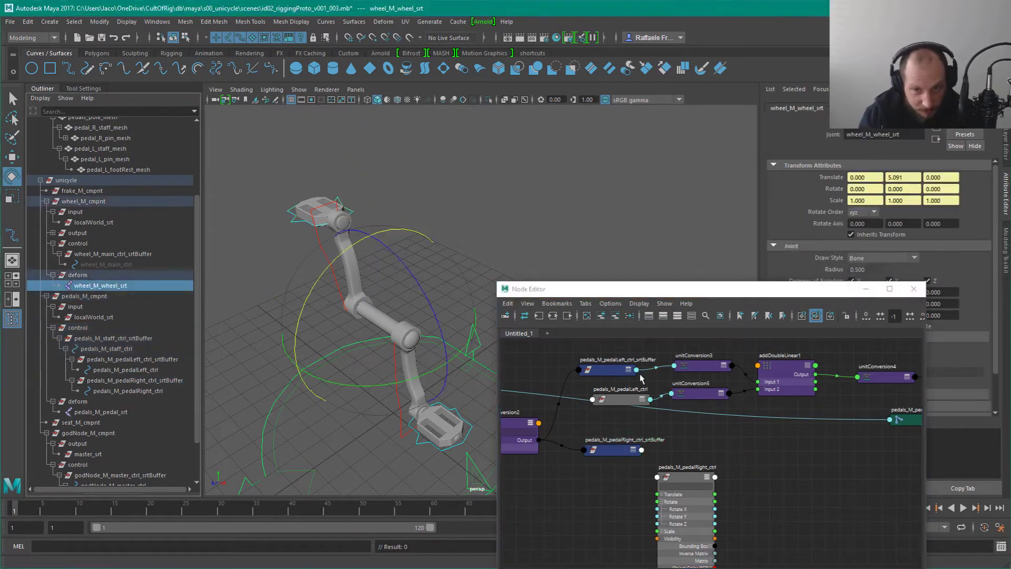
pyautogui.keyDown('alt'); pyautogui.moveTo(450, 389); pyautogui.dragTo(401, 339); pyautogui.keyUp('alt')
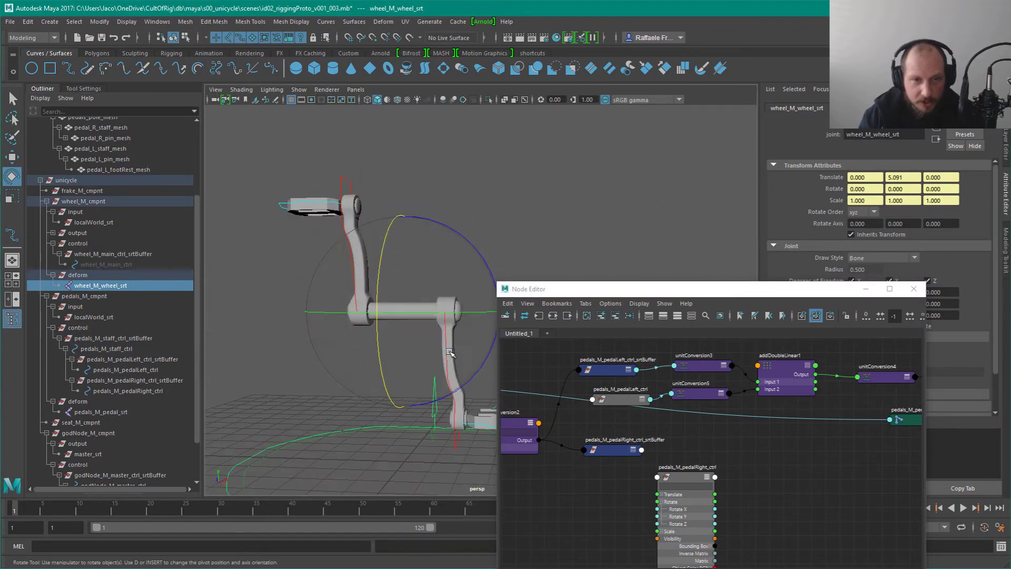
pyautogui.click(915, 419)
pyautogui.keyDown('alt'); pyautogui.moveTo(915, 420); pyautogui.dragTo(717, 424, button='middle'); pyautogui.keyUp('alt')
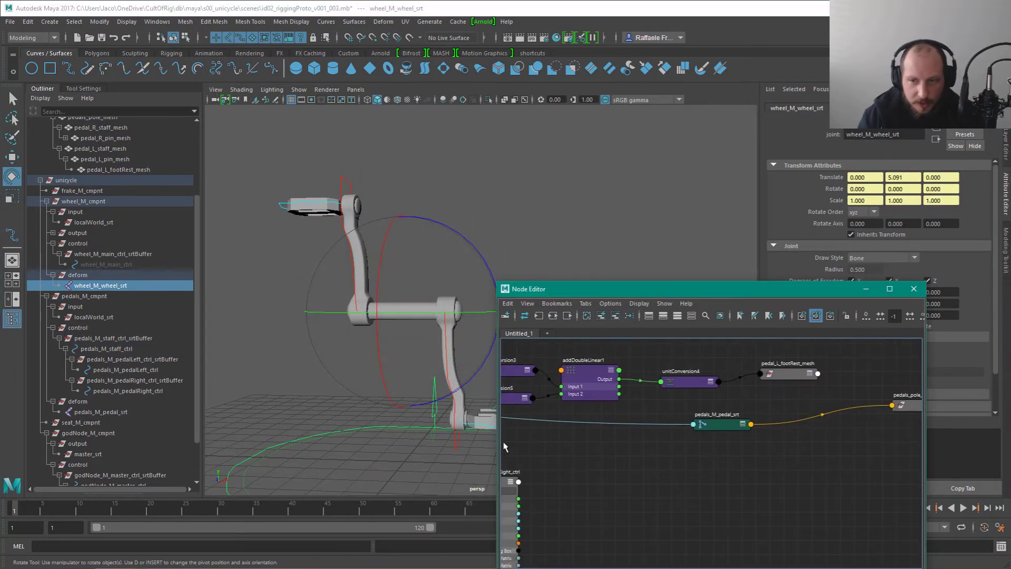
pyautogui.click(91, 318)
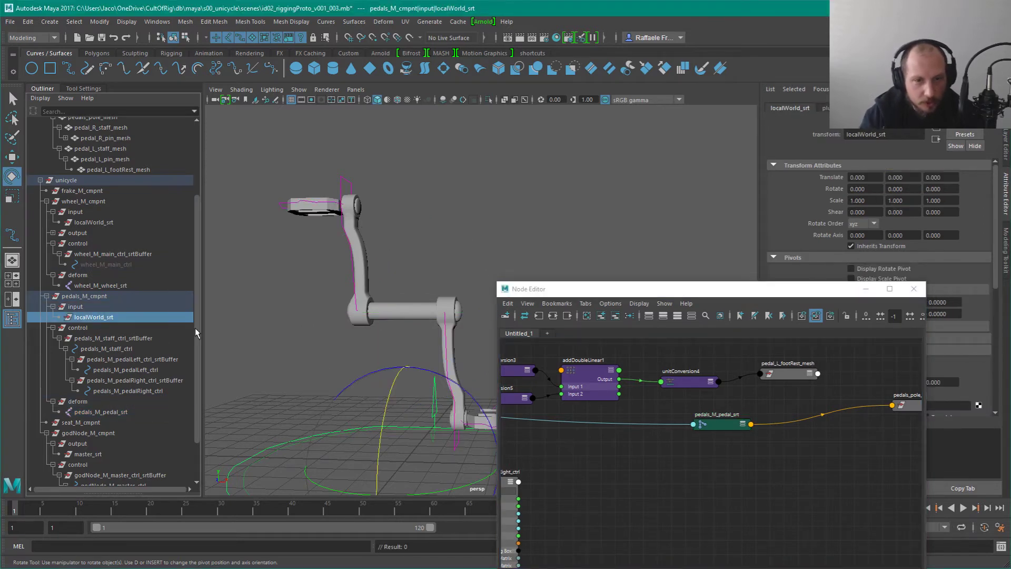
pyautogui.click(95, 414)
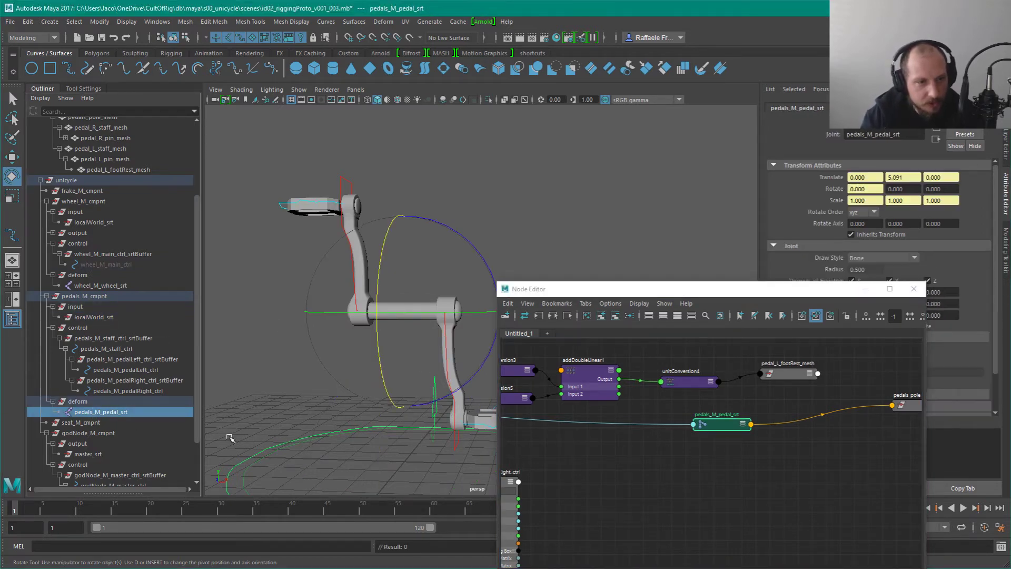
pyautogui.press('f')
pyautogui.keyDown('alt'); pyautogui.moveTo(806, 463); pyautogui.dragTo(656, 483, button='middle'); pyautogui.keyUp('alt')
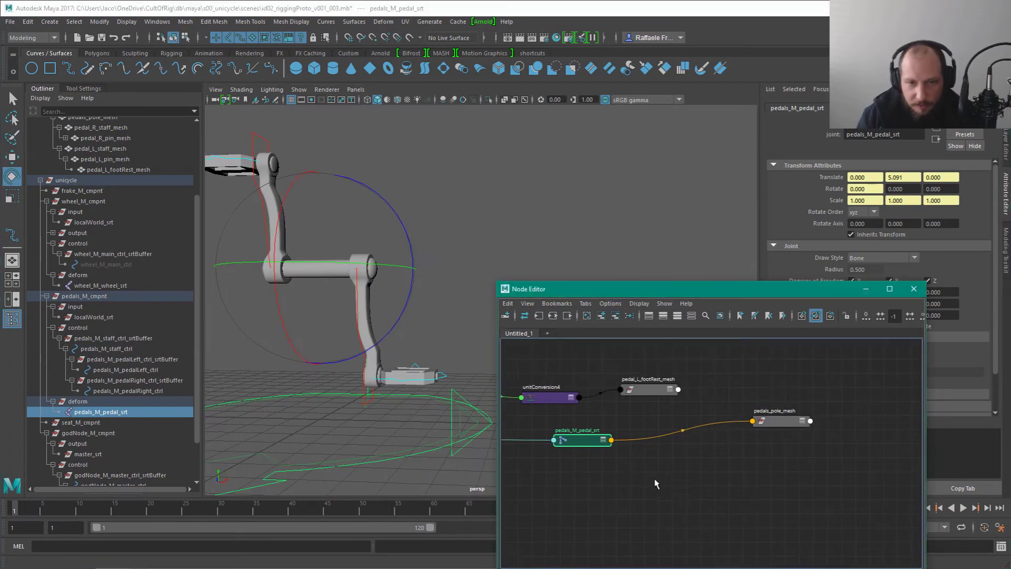
# Step: Select the mesh driven by pedals_M_pedal_srt and move the pedals_pole_mesh node closer, slightly below the joint's node
pyautogui.hotkey('shift', 'Right')
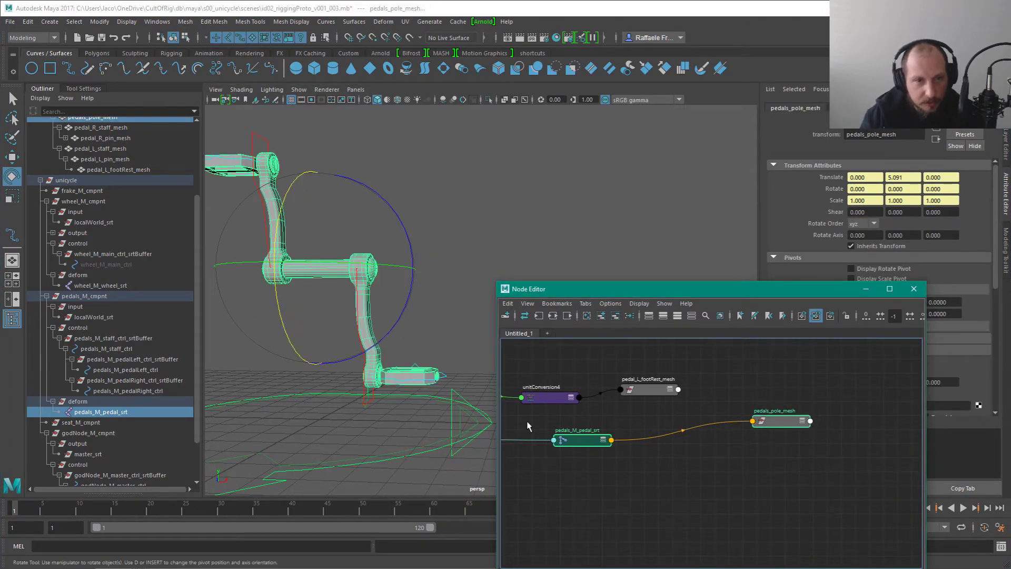
pyautogui.click(781, 421)
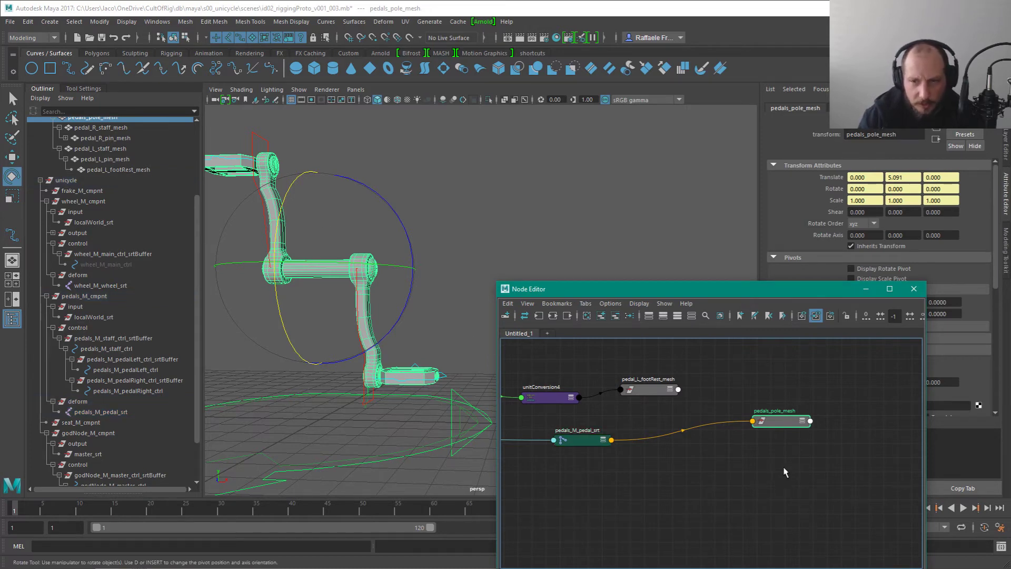
pyautogui.moveTo(770, 422); pyautogui.dragTo(716, 455)
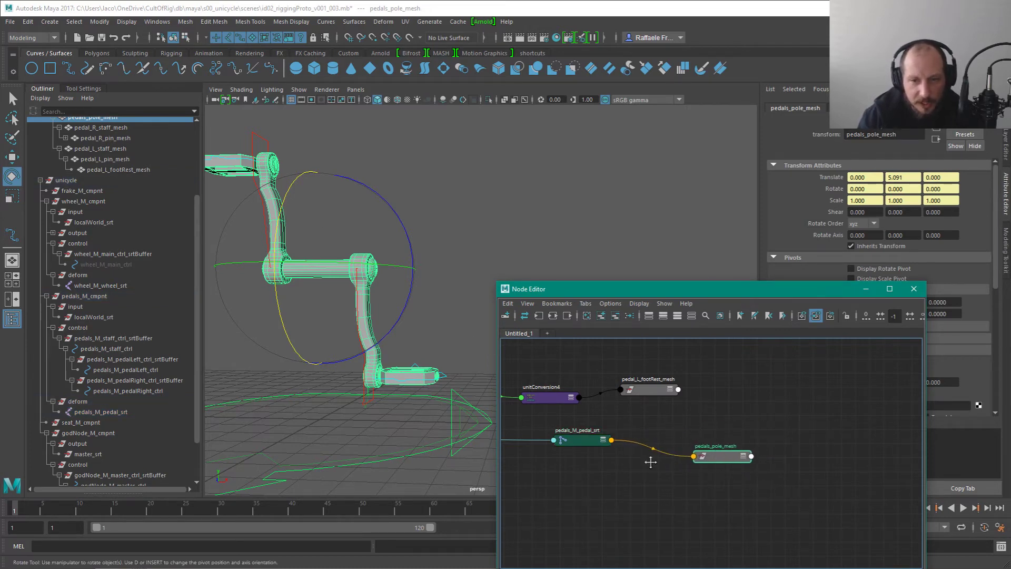
# Step: Examine the left pedal's node chain from addDoubleLinear1 through unitConversion4 to pedal_L_footRest_mesh, along with its control
pyautogui.keyDown('alt'); pyautogui.moveTo(651, 461); pyautogui.dragTo(732, 467, button='middle'); pyautogui.keyUp('alt')
pyautogui.moveTo(727, 496)
pyautogui.keyDown('alt'); pyautogui.mouseDown(button='right')
pyautogui.moveTo(747, 453)
pyautogui.moveTo(738, 491)
pyautogui.mouseUp(button='right'); pyautogui.keyUp('alt')
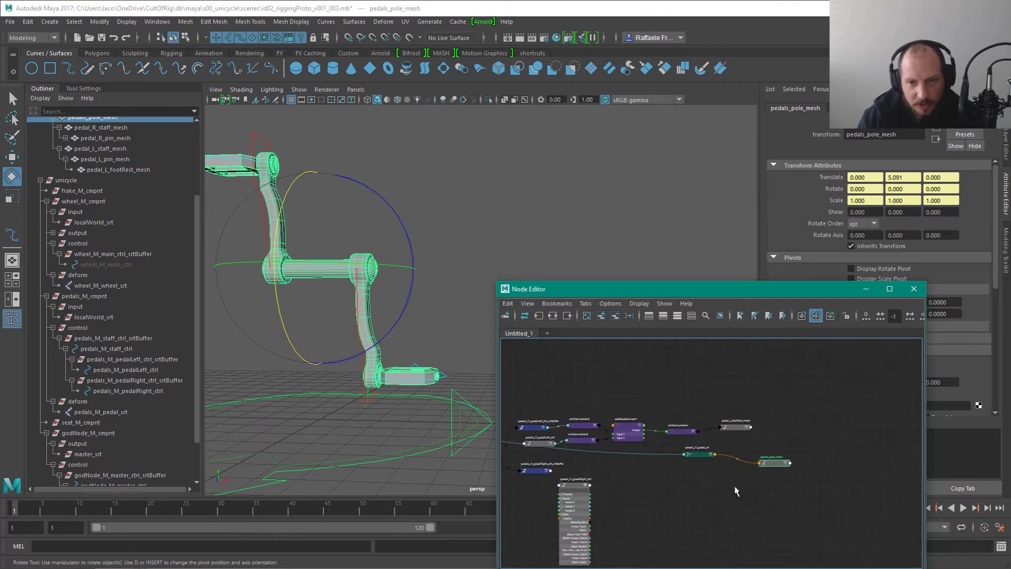
pyautogui.keyDown('alt'); pyautogui.moveTo(637, 458); pyautogui.dragTo(740, 499, button='right'); pyautogui.keyUp('alt')
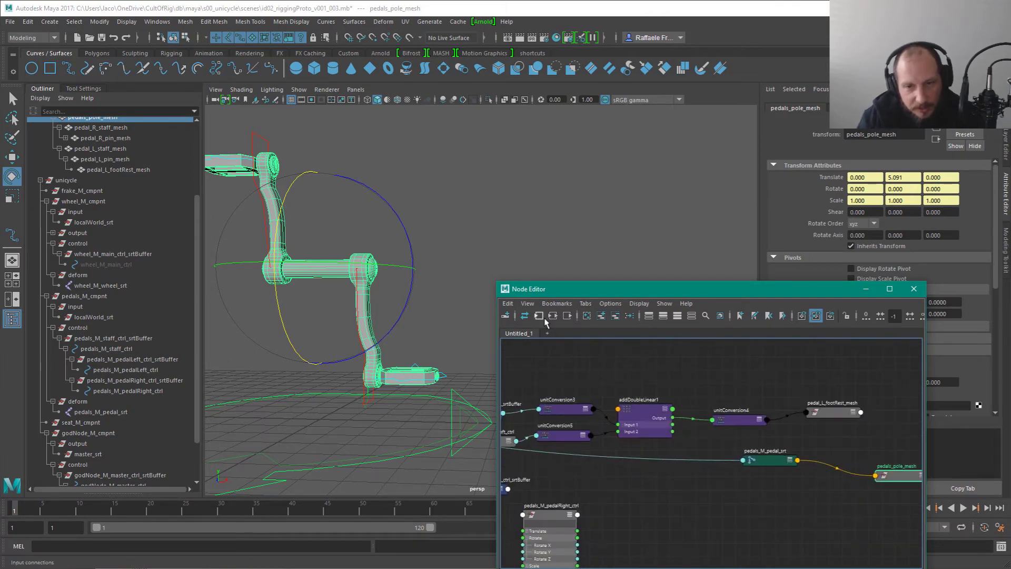
pyautogui.keyDown('alt'); pyautogui.moveTo(650, 476); pyautogui.dragTo(536, 516, button='middle'); pyautogui.keyUp('alt')
pyautogui.moveTo(657, 427); pyautogui.dragTo(634, 469)
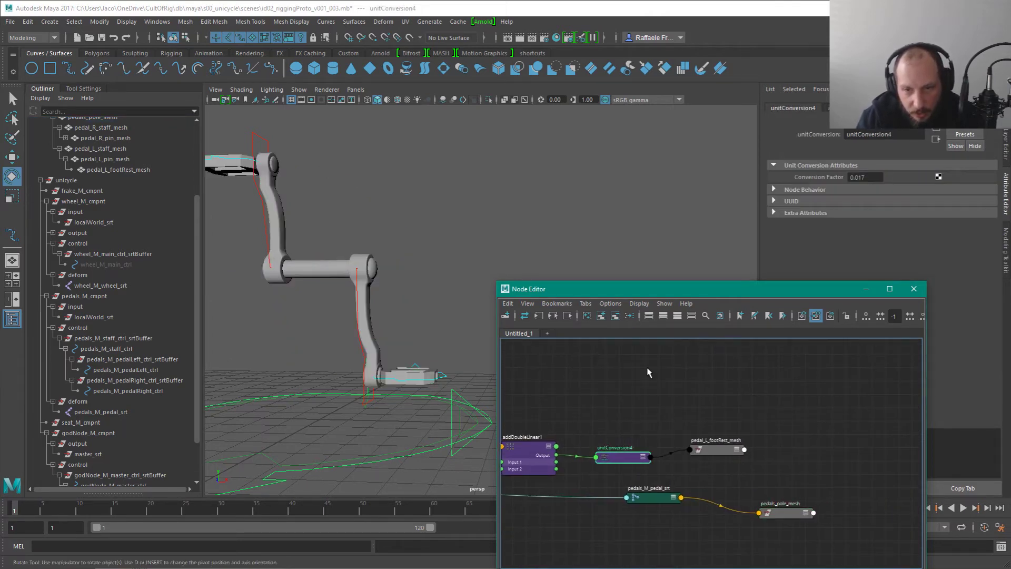
pyautogui.keyDown('alt'); pyautogui.moveTo(648, 370); pyautogui.dragTo(741, 420, button='right'); pyautogui.keyUp('alt')
pyautogui.moveTo(777, 431); pyautogui.dragTo(749, 504)
pyautogui.keyDown('alt'); pyautogui.moveTo(696, 393); pyautogui.dragTo(849, 398, button='middle'); pyautogui.keyUp('alt')
pyautogui.click(622, 493)
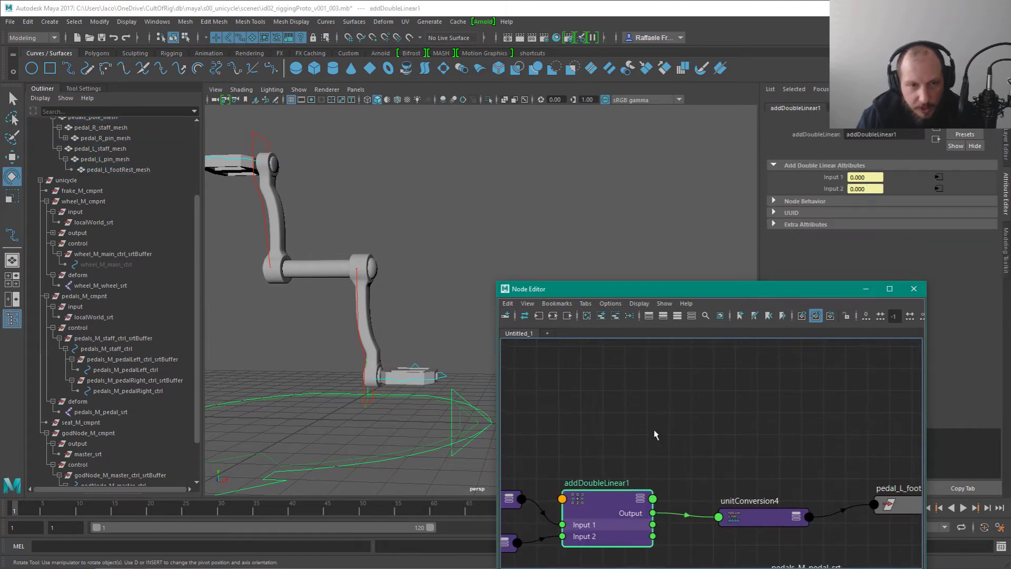
pyautogui.click(446, 385)
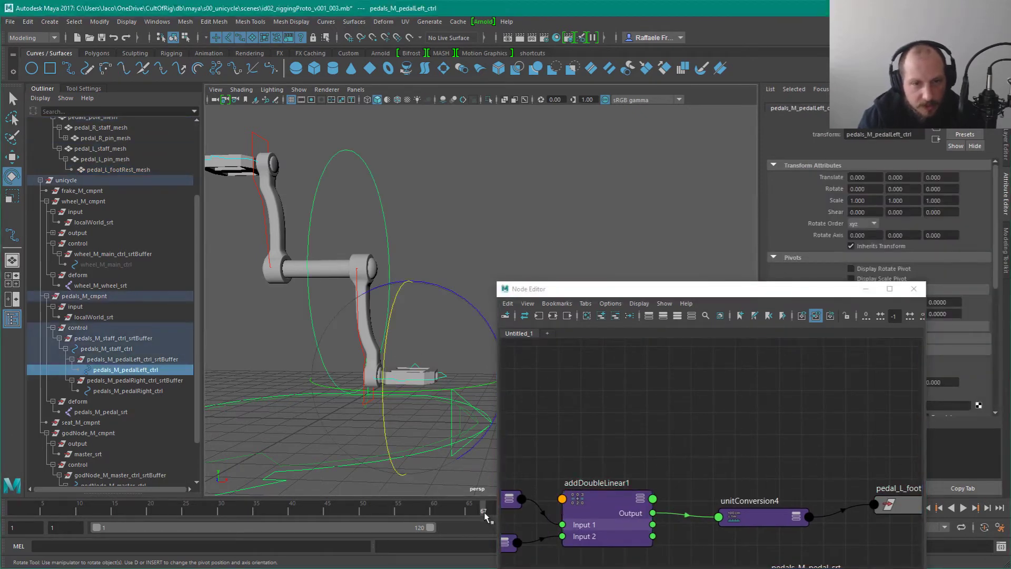
pyautogui.keyDown('alt'); pyautogui.moveTo(765, 434); pyautogui.dragTo(593, 404, button='middle'); pyautogui.keyUp('alt')
pyautogui.click(748, 477)
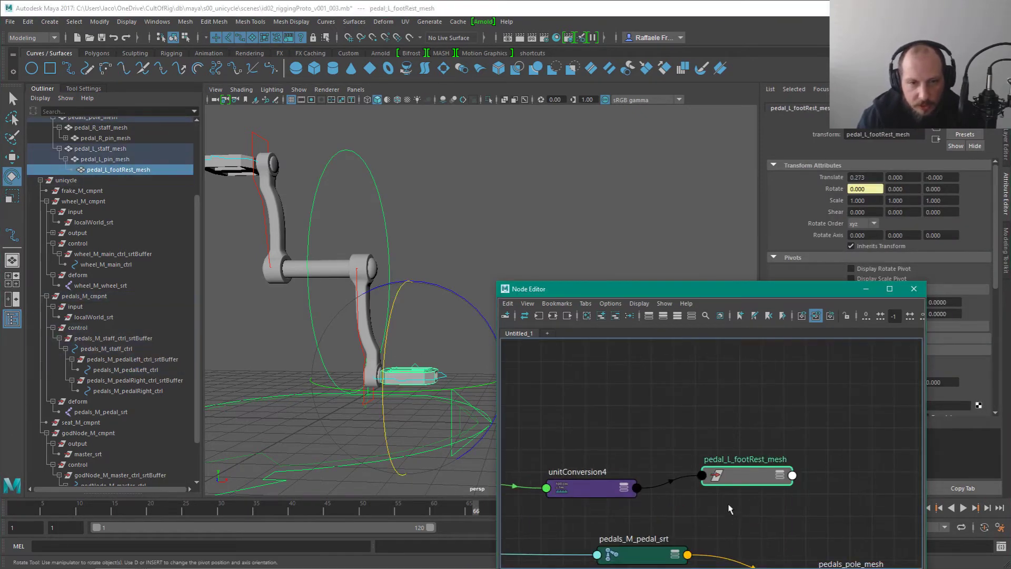
pyautogui.scroll(-5, 843, 415)
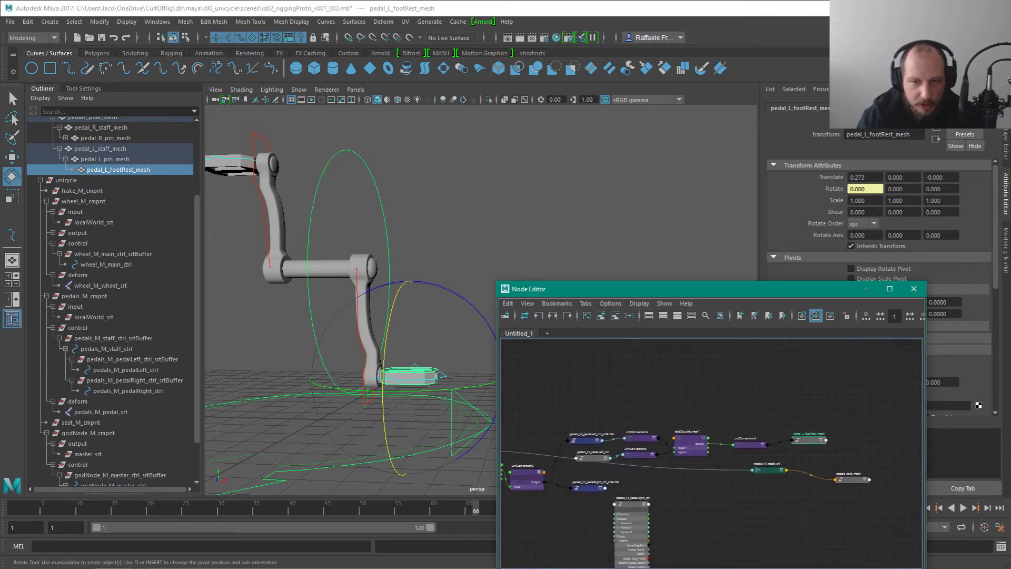
# Step: Compare the wheel_M_wheel_srt and pedals_M_pedal_srt deform joints and their transform attributes
pyautogui.click(471, 226)
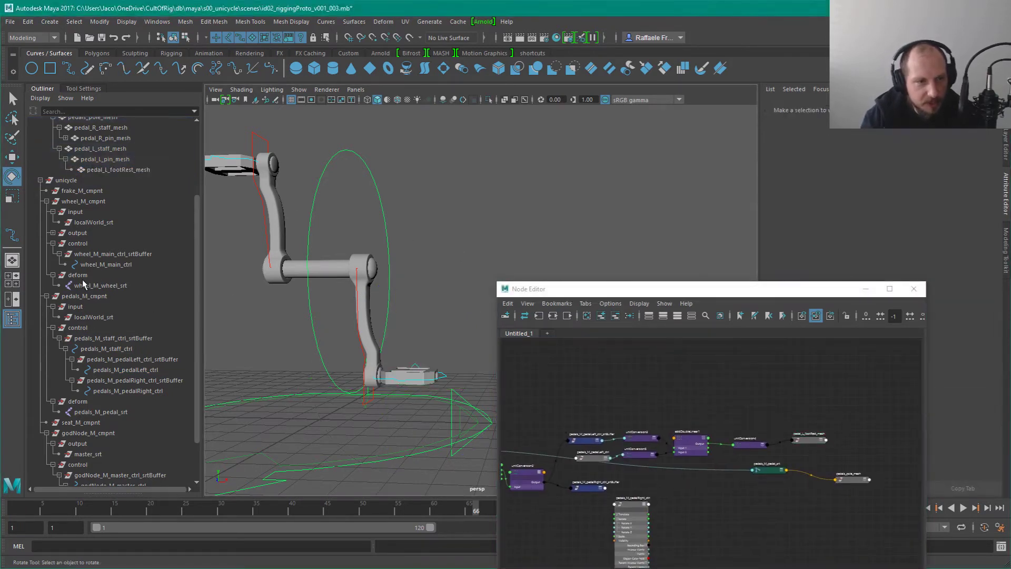
pyautogui.click(82, 282)
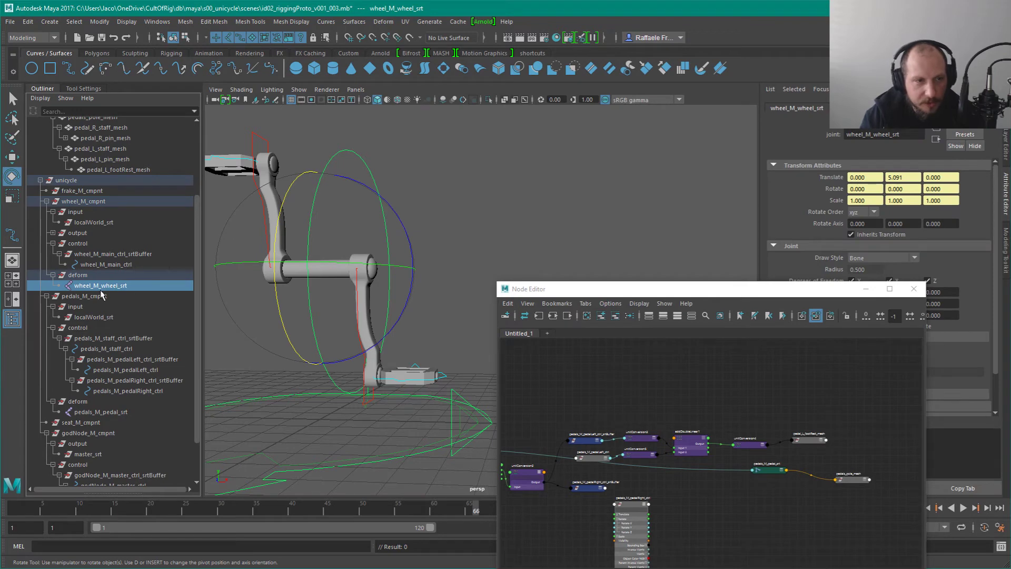
pyautogui.click(772, 472)
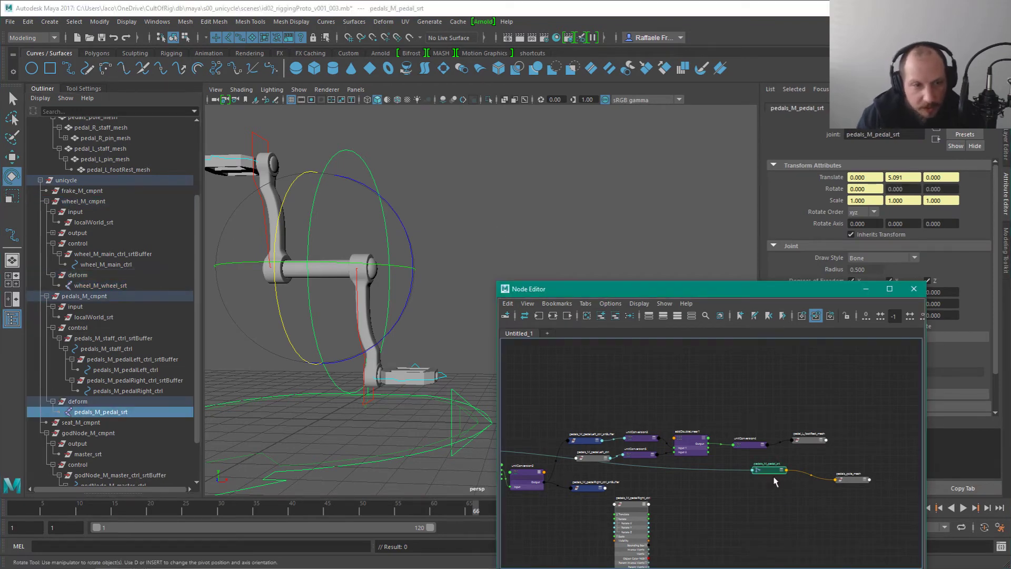
pyautogui.click(120, 414)
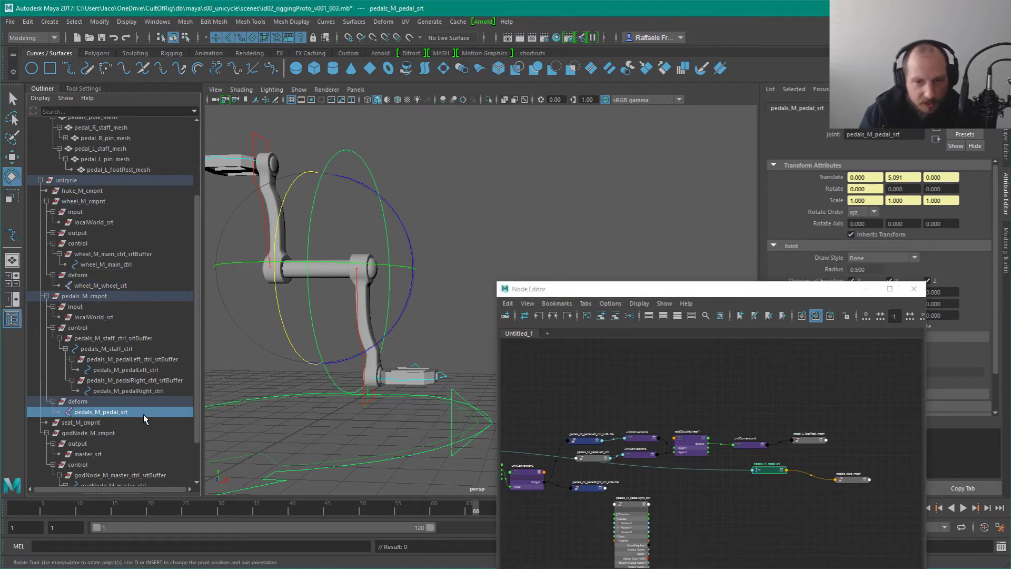
pyautogui.click(766, 476)
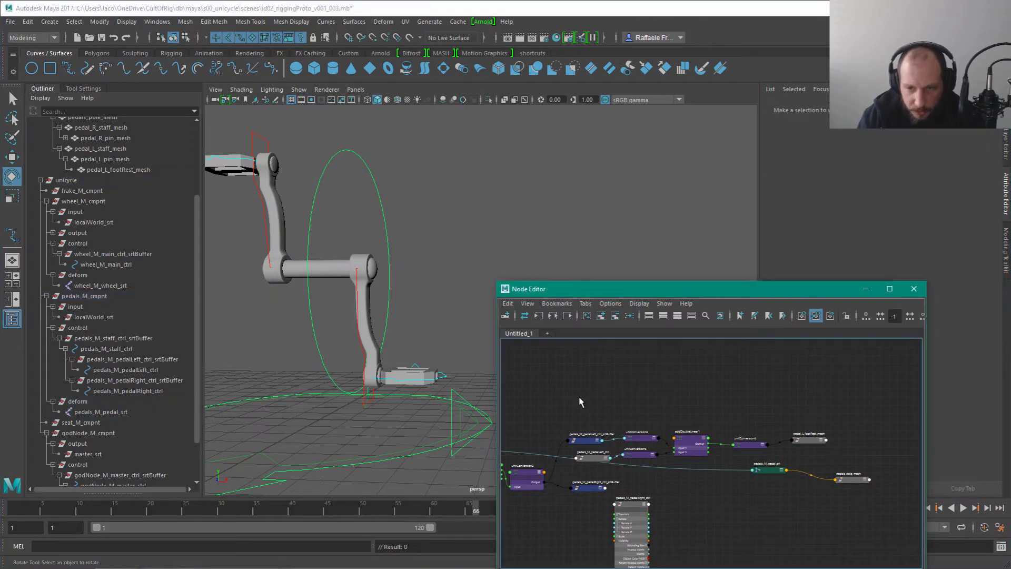
# Step: Trace the node graph from pedals_M_staff_ctrl through the counter-rotation and pedal nodes to pedals_M_pedal_srt
pyautogui.scroll(5, 678, 422)
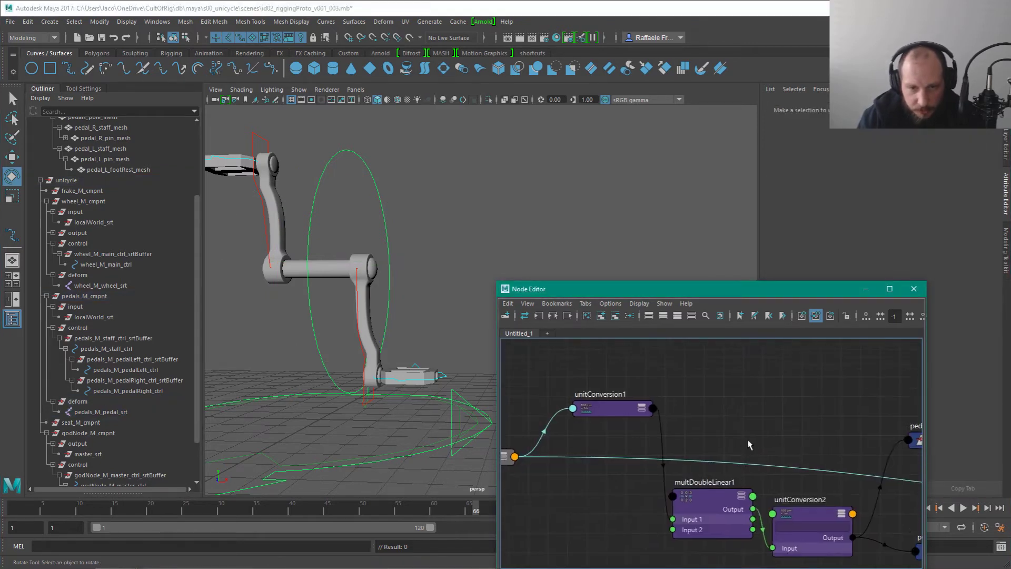
pyautogui.keyDown('alt'); pyautogui.moveTo(662, 453); pyautogui.dragTo(831, 448, button='middle'); pyautogui.keyUp('alt')
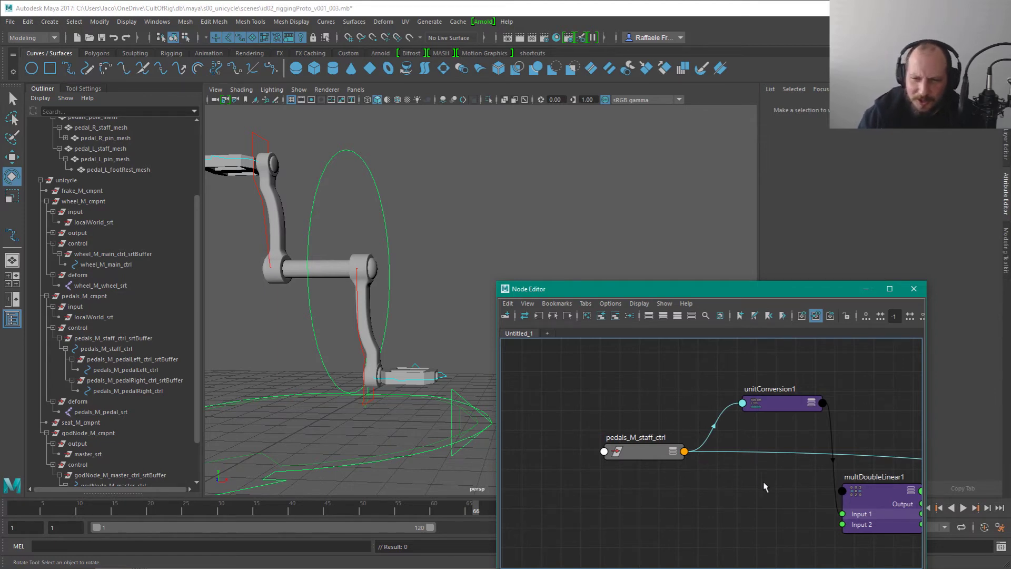
pyautogui.keyDown('alt'); pyautogui.moveTo(766, 487); pyautogui.dragTo(588, 481, button='middle'); pyautogui.keyUp('alt')
pyautogui.keyDown('alt'); pyautogui.moveTo(754, 528); pyautogui.dragTo(584, 514, button='middle'); pyautogui.keyUp('alt')
pyautogui.keyDown('alt'); pyautogui.moveTo(793, 519); pyautogui.dragTo(600, 491, button='middle'); pyautogui.keyUp('alt')
pyautogui.moveTo(746, 511)
pyautogui.keyDown('alt'); pyautogui.mouseDown(button='middle')
pyautogui.moveTo(610, 494)
pyautogui.moveTo(462, 498)
pyautogui.moveTo(595, 532)
pyautogui.mouseUp(button='middle'); pyautogui.keyUp('alt')
pyautogui.moveTo(775, 539)
pyautogui.keyDown('alt'); pyautogui.mouseDown(button='middle')
pyautogui.moveTo(659, 501)
pyautogui.moveTo(756, 490)
pyautogui.mouseUp(button='middle'); pyautogui.keyUp('alt')
pyautogui.scroll(2, 699, 471)
pyautogui.keyDown('alt'); pyautogui.moveTo(571, 359); pyautogui.dragTo(645, 372, button='middle'); pyautogui.keyUp('alt')
# Step: Rename the pedals_M_pedal_srt joint under the pedals component's deform group to pedals_M_pole_srt
pyautogui.click(643, 409)
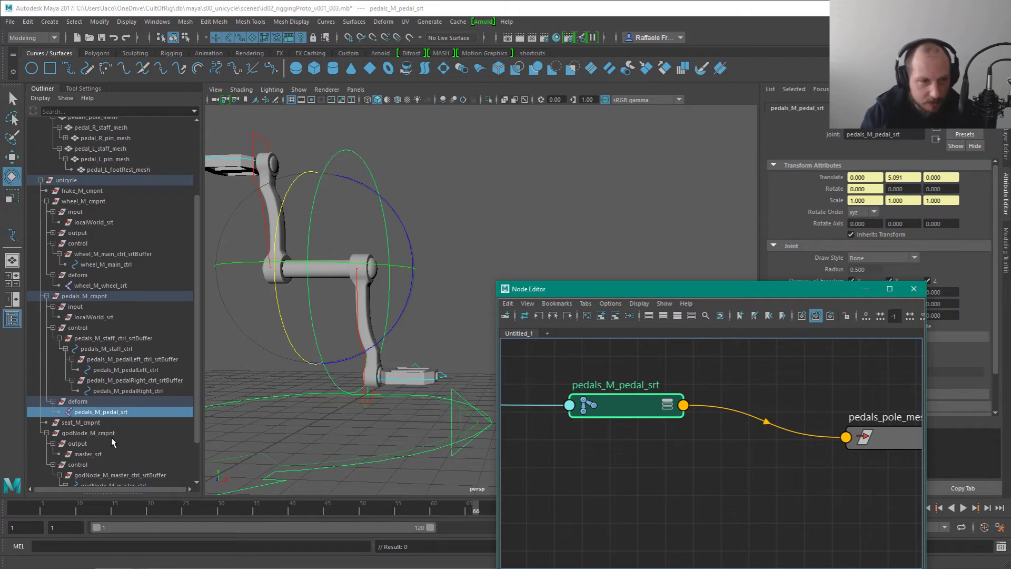
pyautogui.click(127, 409)
pyautogui.doubleClick(127, 409)
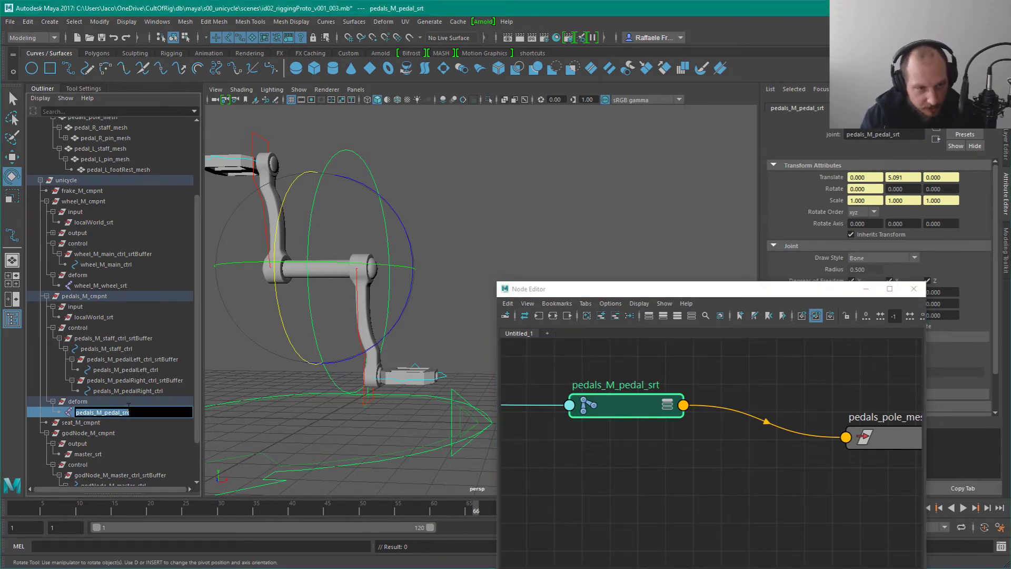
pyautogui.press('Left')
pyautogui.press('BackSpace')
pyautogui.press('BackSpace')
pyautogui.press('BackSpace')
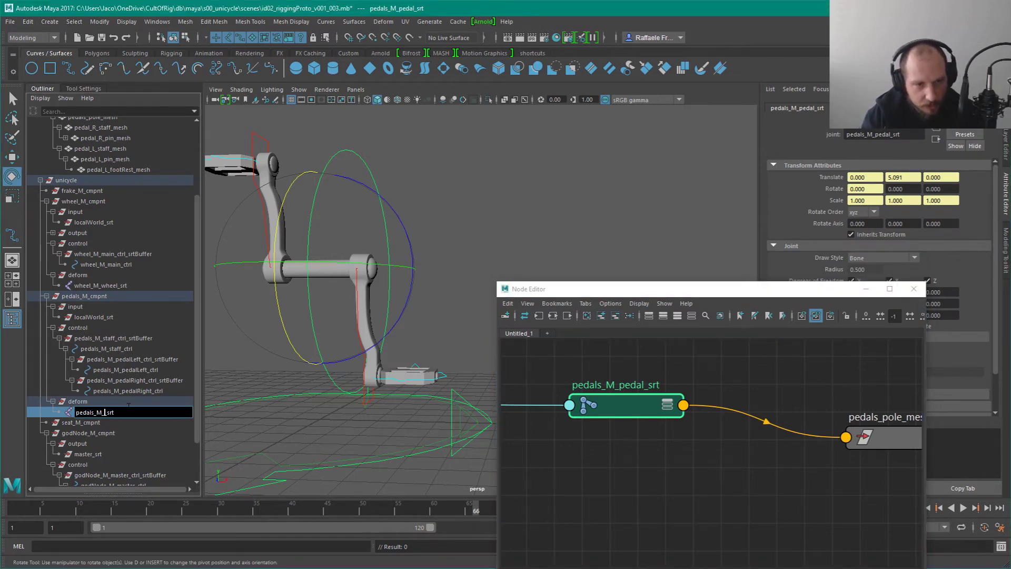
pyautogui.write('pole_')
pyautogui.press('Return')
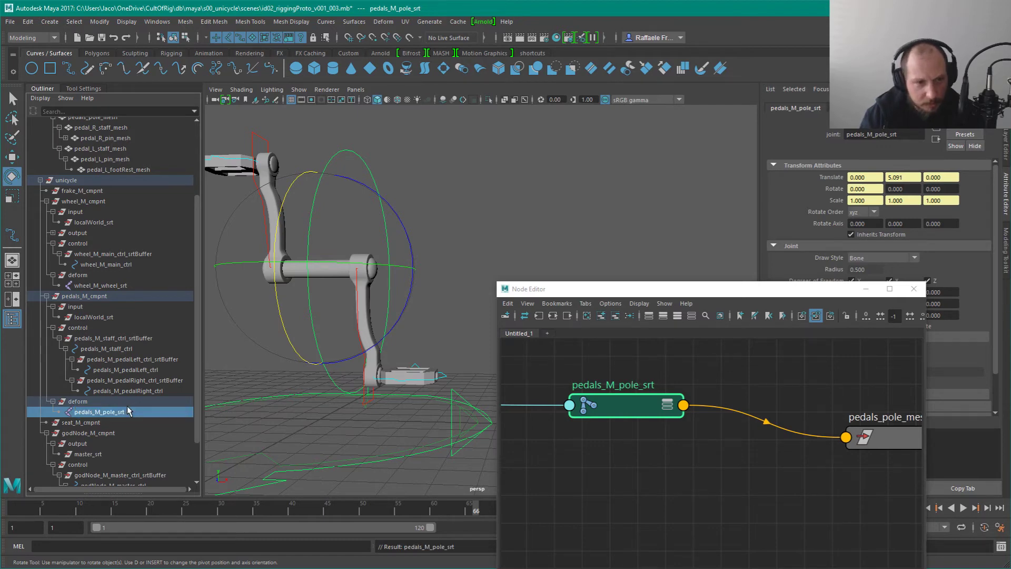
# Step: Duplicate the pedals_M_pole_srt joint twice and place the second copy's node directly below the original in the node graph
pyautogui.click(658, 439)
pyautogui.click(608, 413)
pyautogui.hotkey('ctrl', 'd')
pyautogui.hotkey('ctrl', 'd')
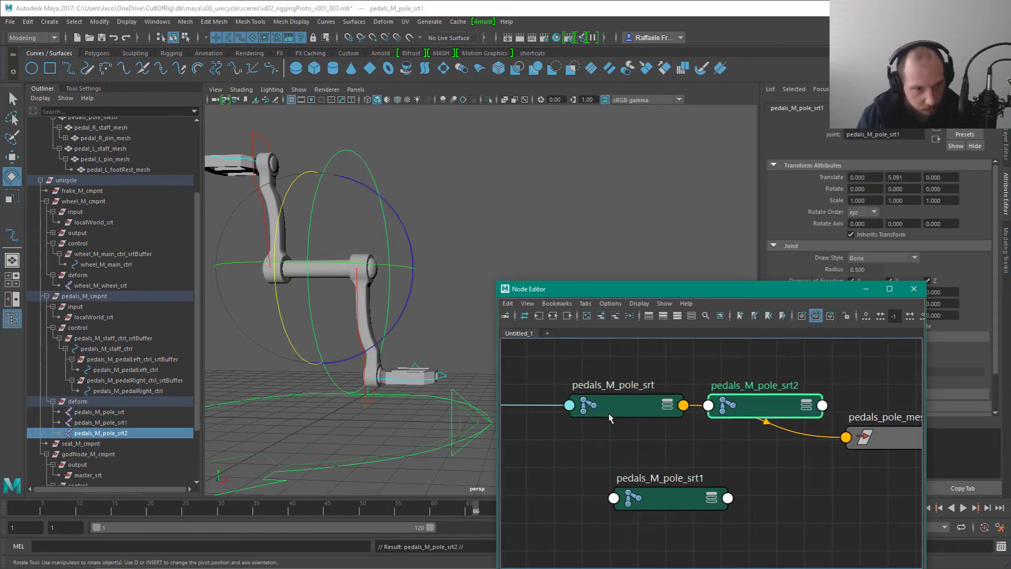
pyautogui.click(125, 423)
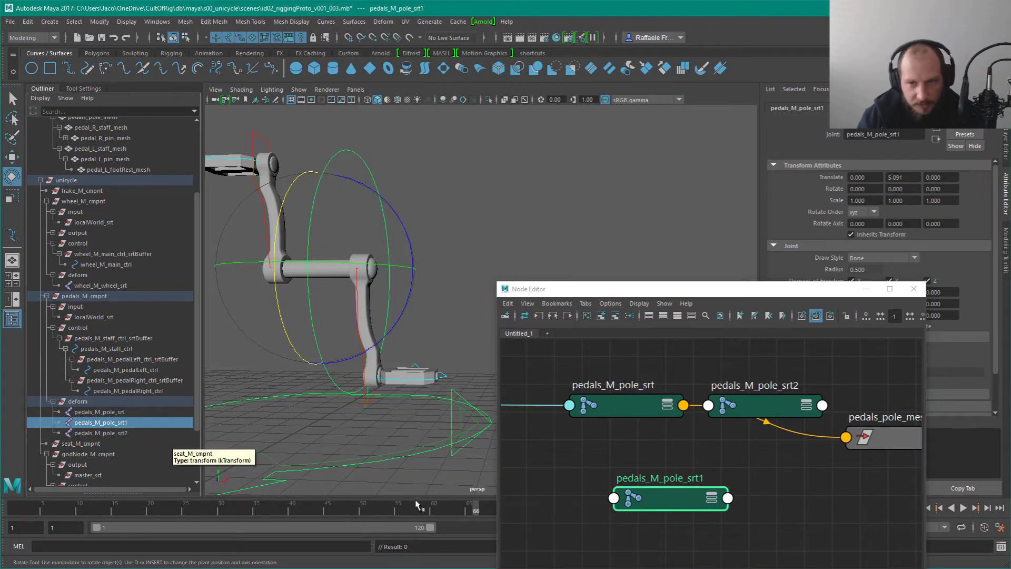
pyautogui.moveTo(752, 416); pyautogui.dragTo(610, 462)
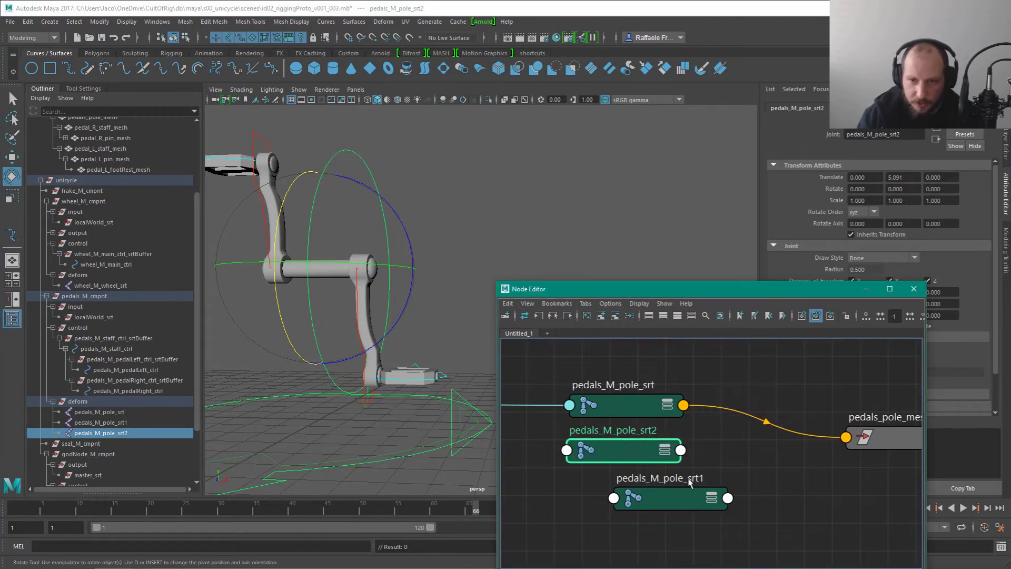
# Step: Line up the pedals_M_pole_srt1 node below pedals_M_pole_srt2 and check the three joints under the pedals component's deform group
pyautogui.moveTo(691, 497); pyautogui.dragTo(631, 497)
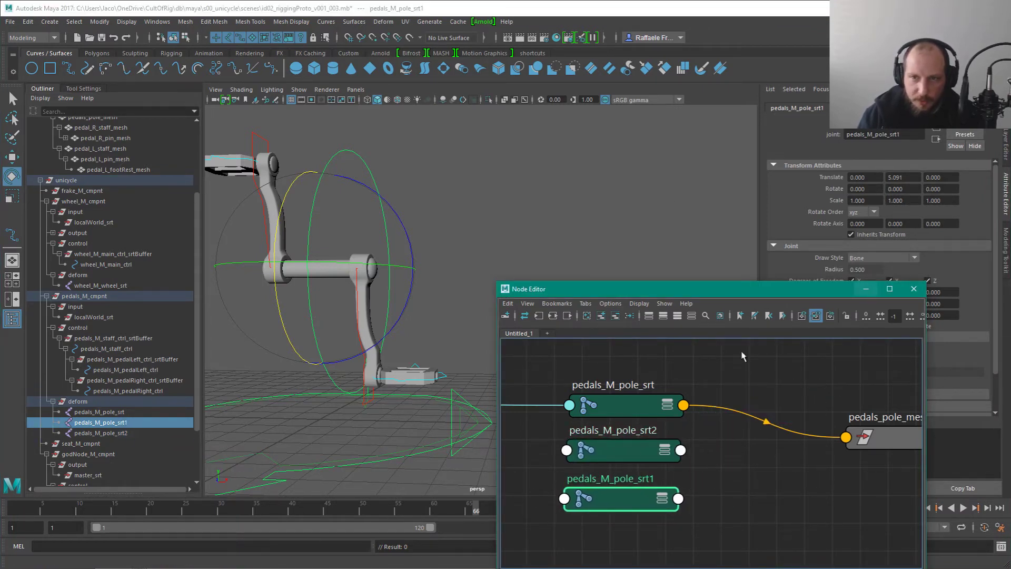
pyautogui.click(144, 421)
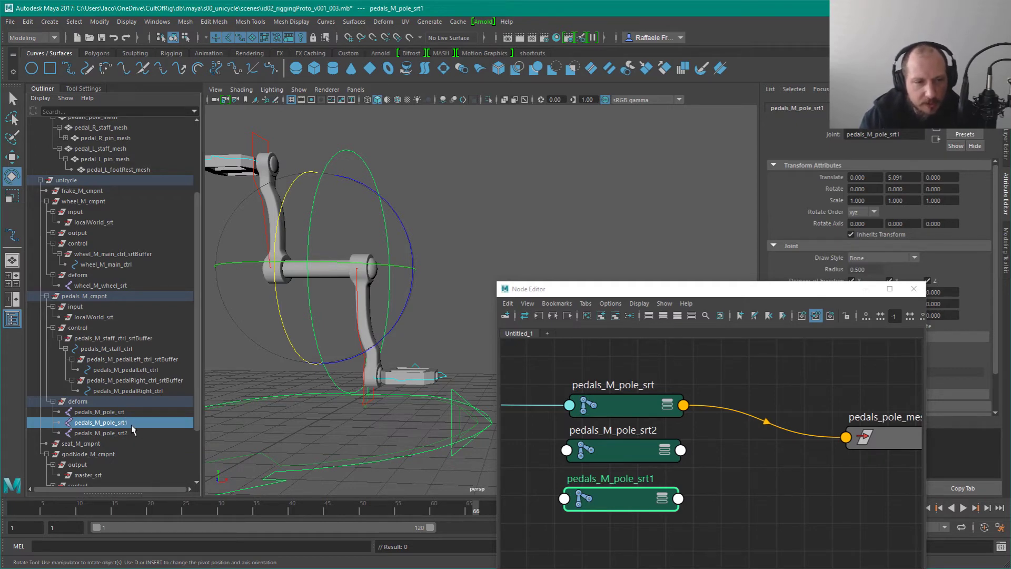
pyautogui.click(112, 413)
pyautogui.click(123, 423)
pyautogui.click(121, 433)
pyautogui.click(120, 423)
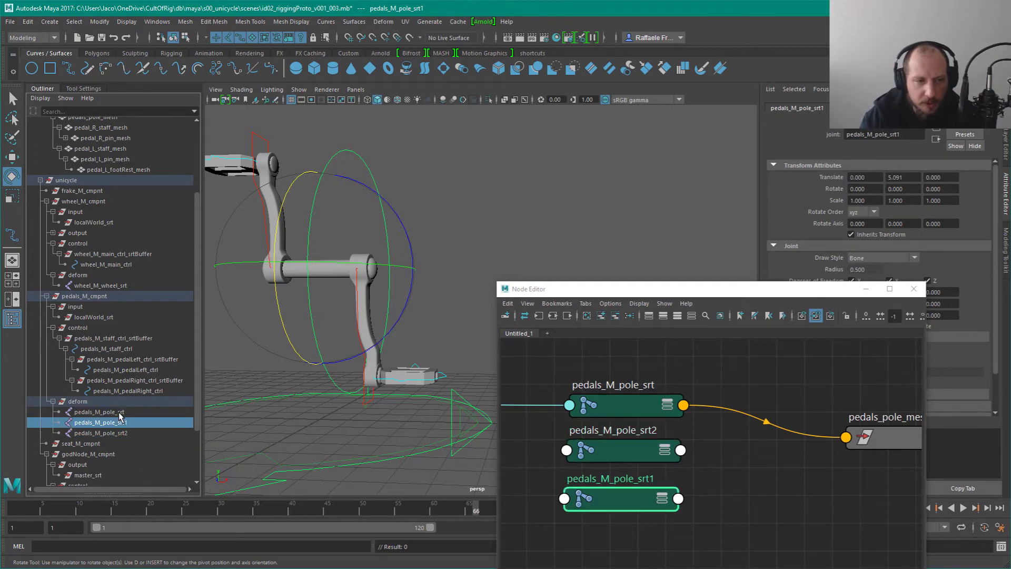
pyautogui.click(117, 412)
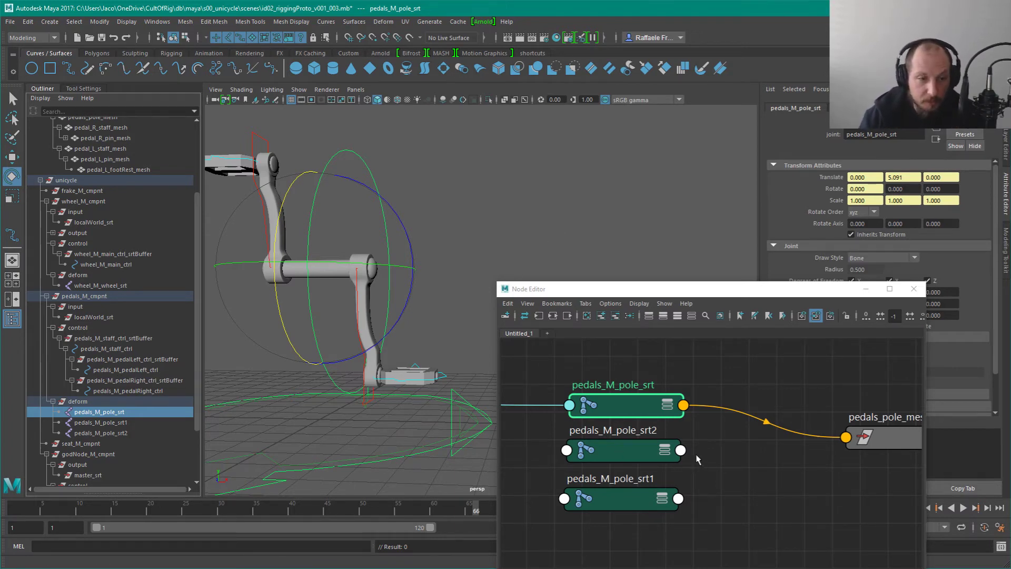
# Step: Rename the pedals_M_pole_srt1 joint in the deform group to pedals_M_pedalLeft_srt
pyautogui.click(125, 423)
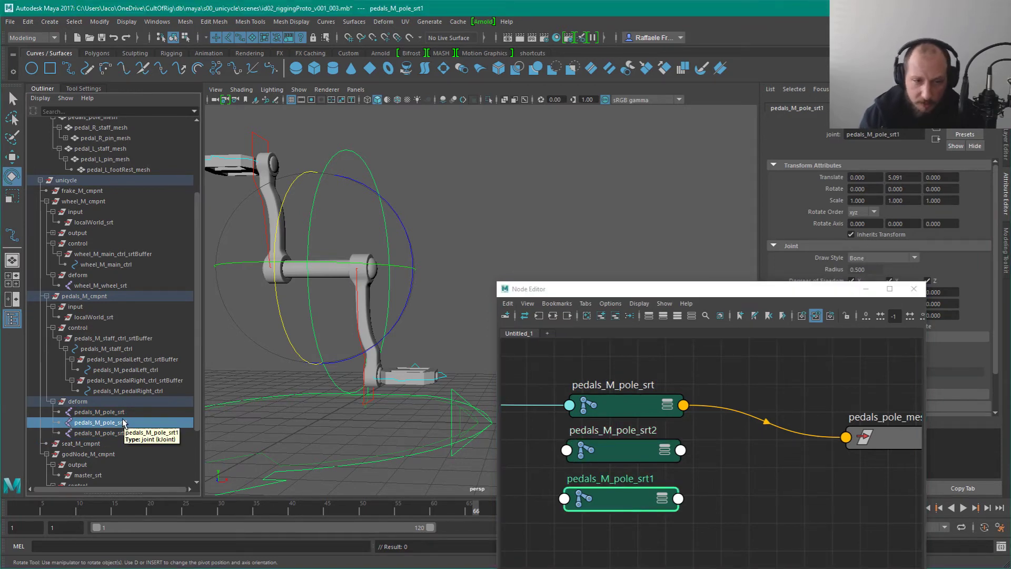
pyautogui.doubleClick(124, 423)
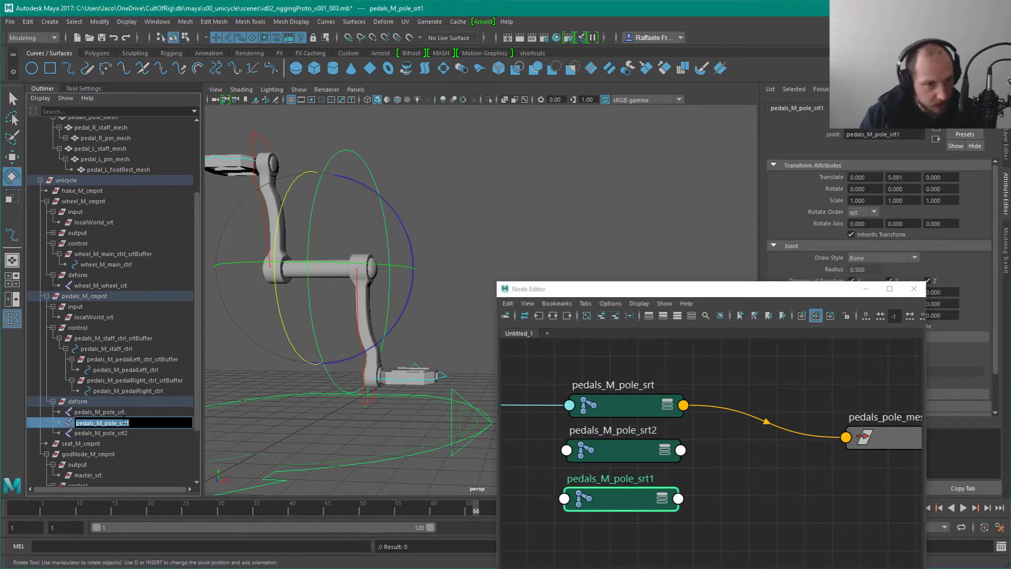
pyautogui.click(124, 423)
pyautogui.press('BackSpace')
pyautogui.press('BackSpace')
pyautogui.press('BackSpace')
pyautogui.press('BackSpace')
pyautogui.press('BackSpace')
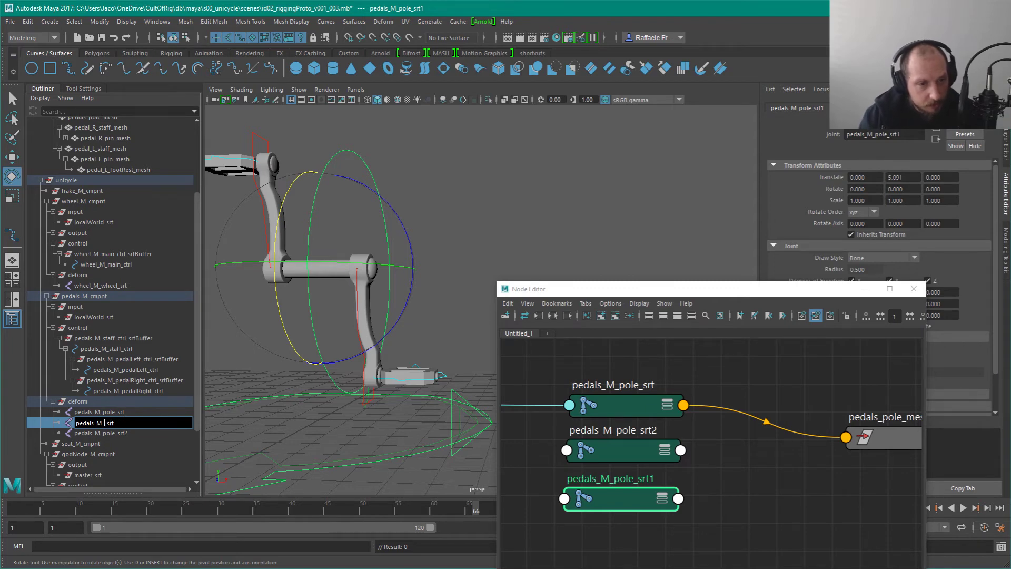
pyautogui.write('pedalLeft')
pyautogui.press('Return')
# Step: Rename the pedals_M_pole_srt2 joint to pedals_M_pedalRight_srt, reusing the left pedal joint's name as the base
pyautogui.doubleClick(124, 422)
pyautogui.hotkey('ctrl', 'c')
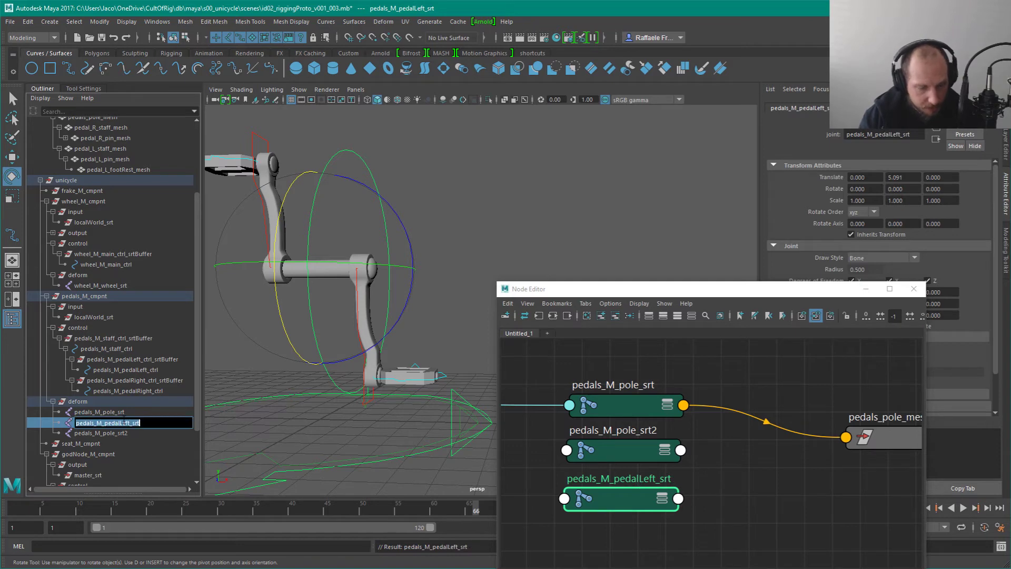
pyautogui.press('Escape')
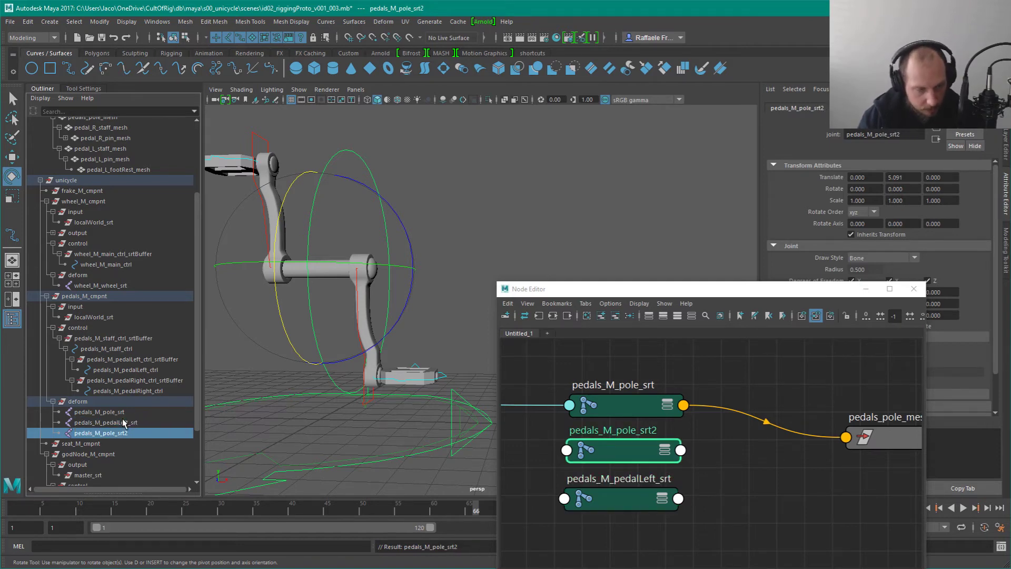
pyautogui.press('Return')
pyautogui.hotkey('ctrl', 'v')
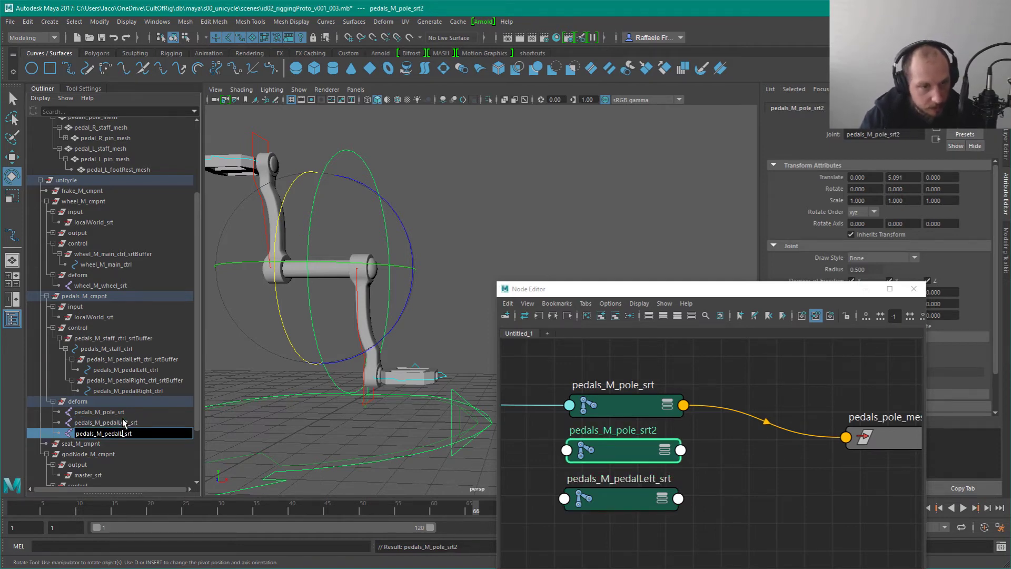
pyautogui.press('BackSpace')
pyautogui.press('Return')
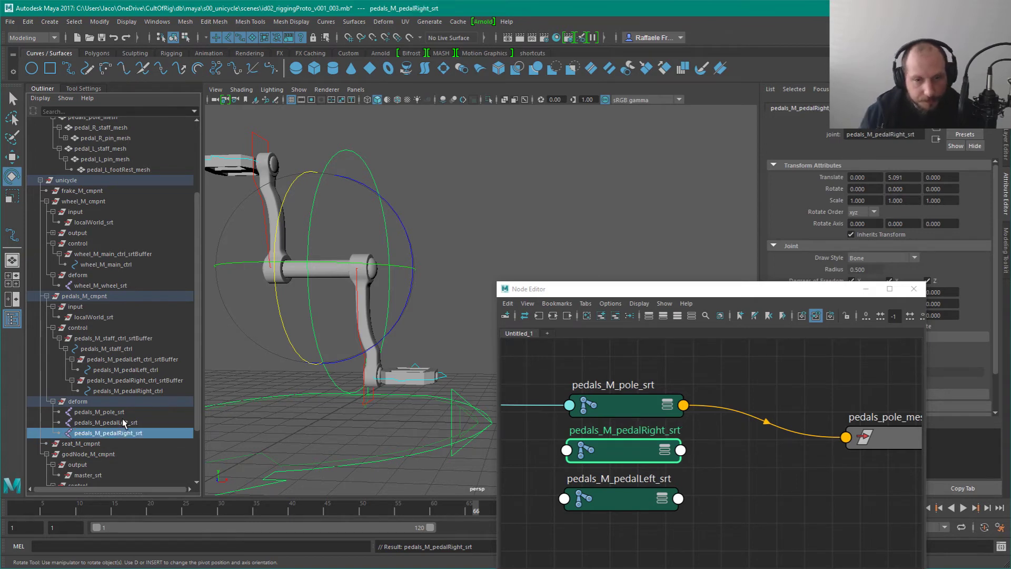
# Step: Spread out the two pedal joint nodes and place pedals_M_pedalRight_srt above unitConversion4 in the node graph
pyautogui.click(686, 516)
pyautogui.moveTo(622, 499); pyautogui.dragTo(661, 513)
pyautogui.moveTo(613, 448); pyautogui.dragTo(641, 460)
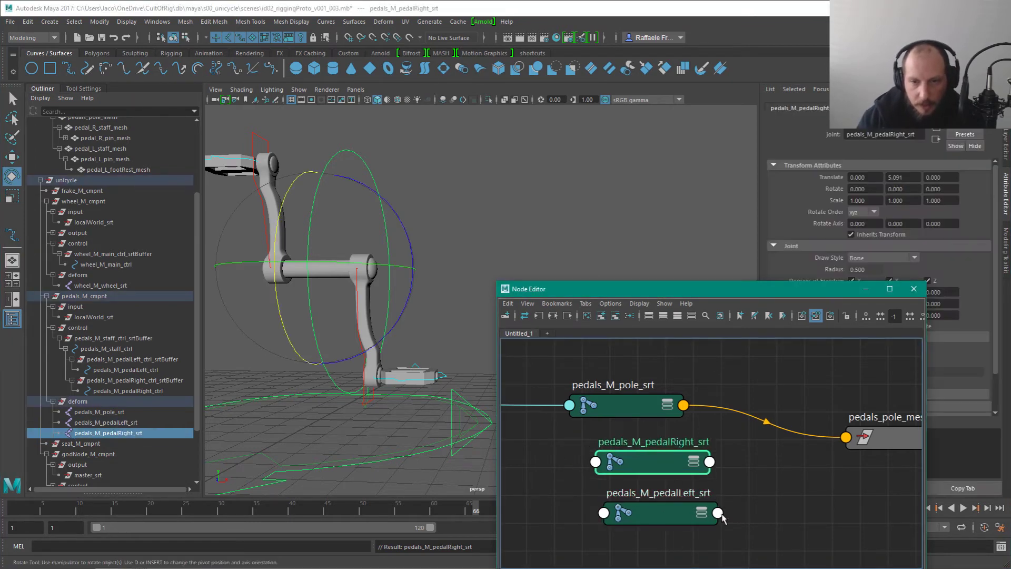
pyautogui.scroll(-5, 723, 519)
pyautogui.scroll(2, 714, 476)
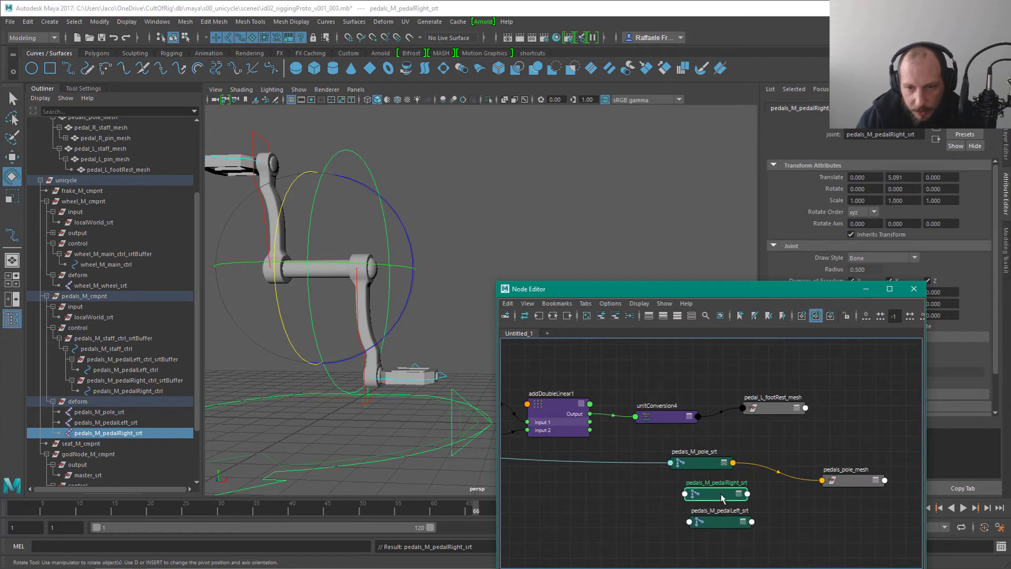
pyautogui.moveTo(722, 498); pyautogui.dragTo(671, 389)
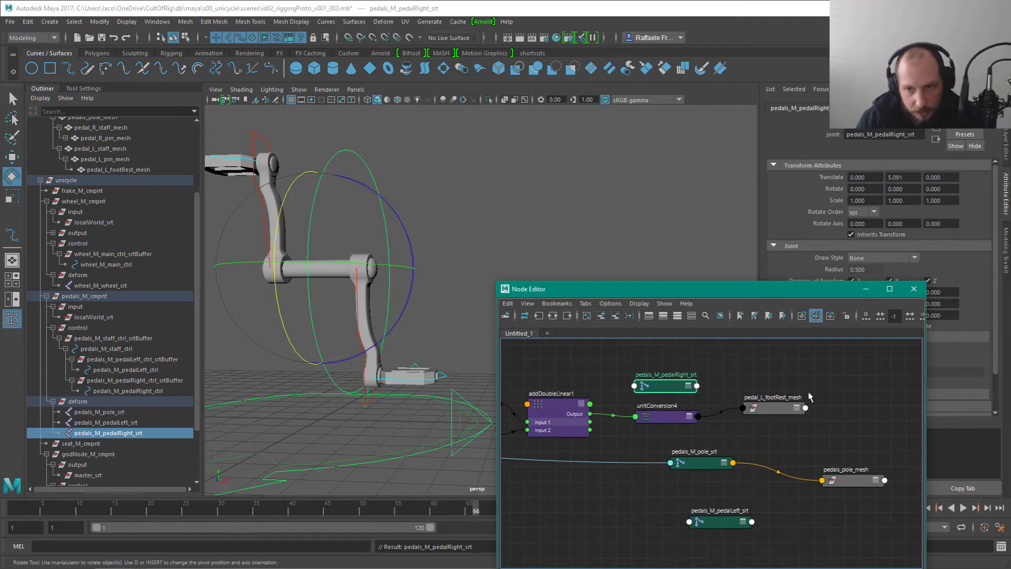
# Step: Check the pedal_L_footRest_mesh node's attributes, then move it farther from unitConversion4 to make room for a joint node in between
pyautogui.click(797, 408)
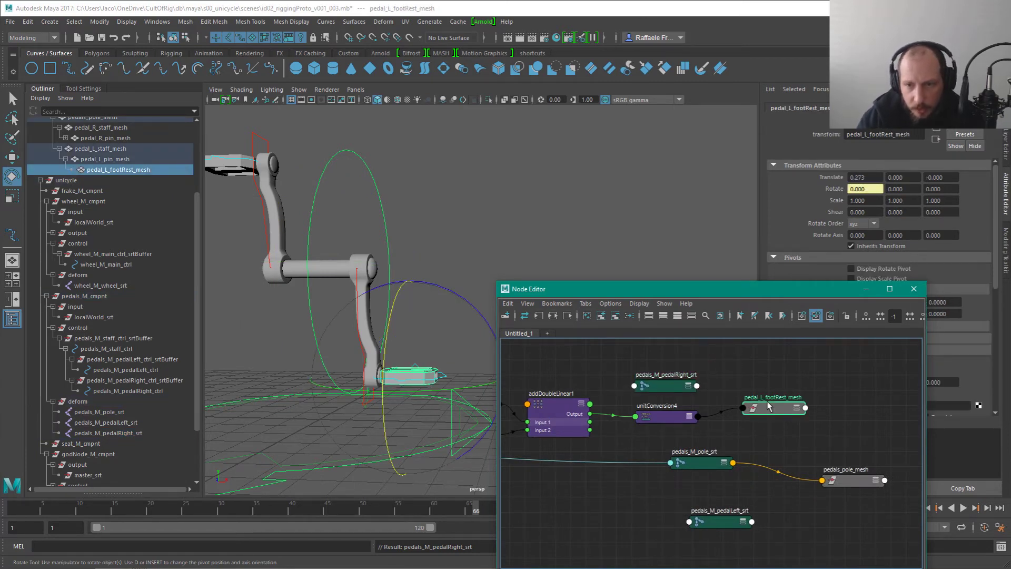
pyautogui.press('3')
pyautogui.moveTo(764, 437); pyautogui.dragTo(778, 407)
pyautogui.press('1')
pyautogui.keyDown('alt'); pyautogui.moveTo(746, 371); pyautogui.dragTo(818, 392, button='middle'); pyautogui.keyUp('alt')
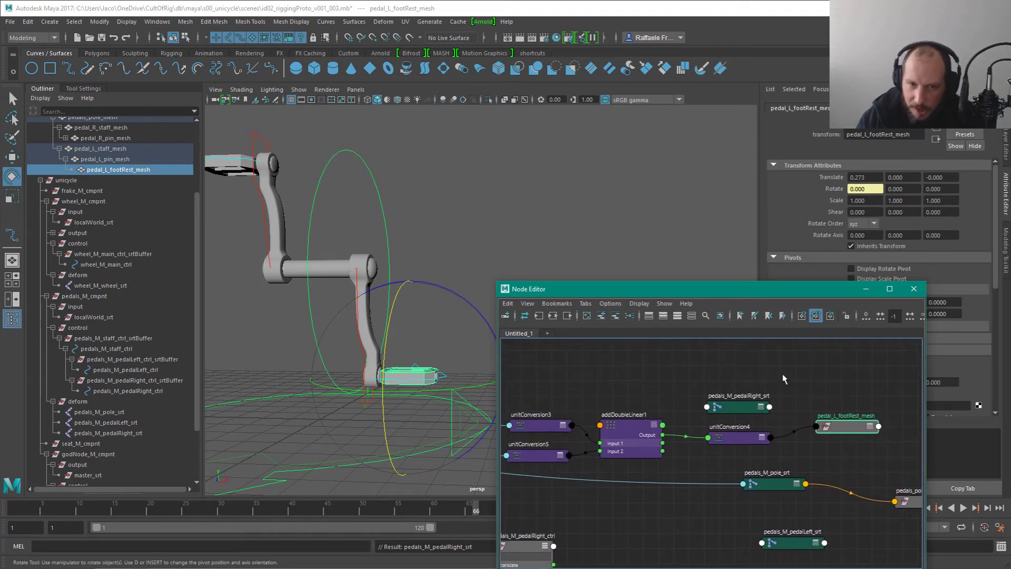
pyautogui.click(767, 377)
pyautogui.scroll(2, 682, 369)
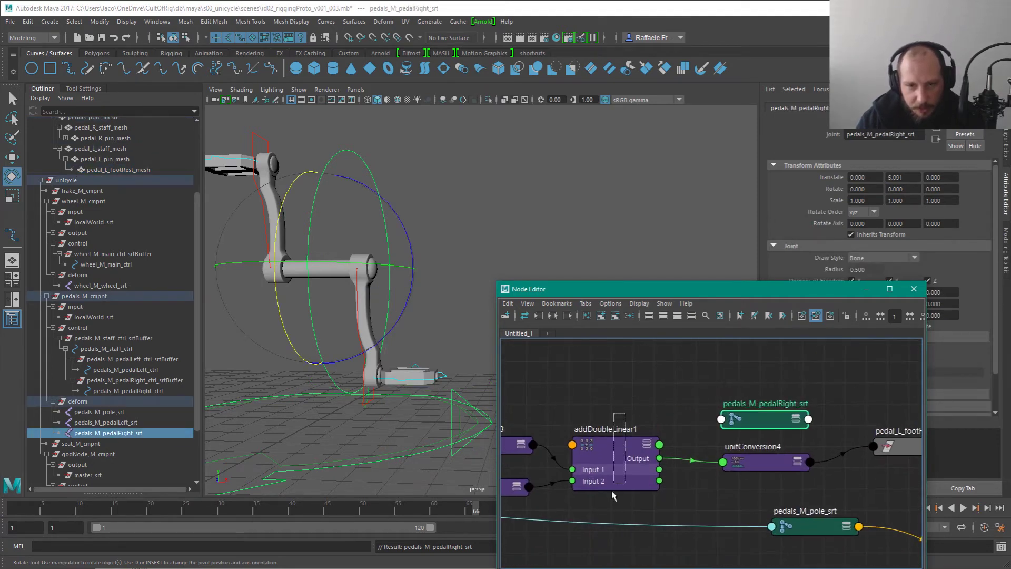
pyautogui.moveTo(614, 414); pyautogui.dragTo(712, 449)
pyautogui.click(758, 416)
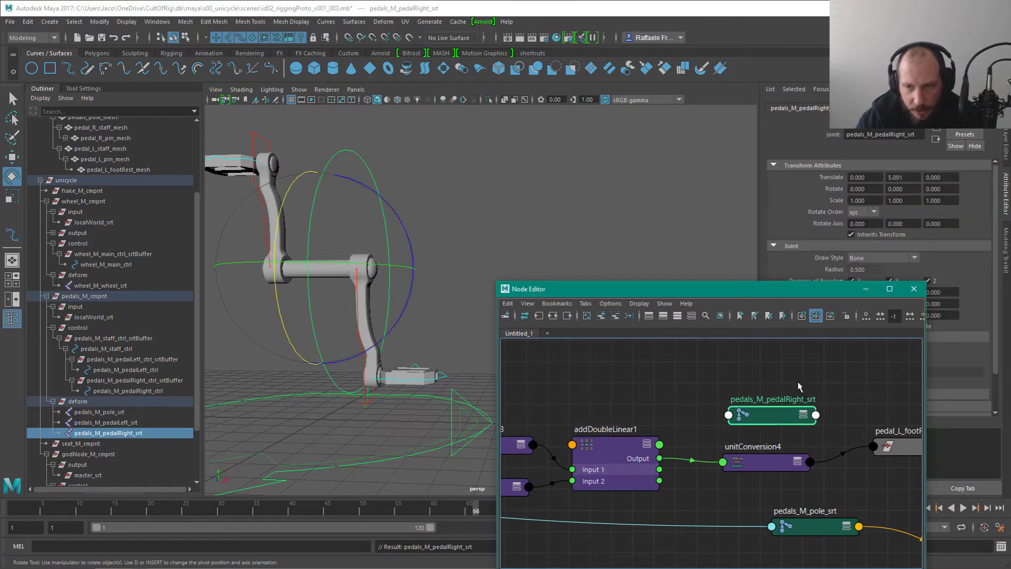
pyautogui.keyDown('alt'); pyautogui.moveTo(820, 387); pyautogui.dragTo(613, 360, button='middle'); pyautogui.keyUp('alt')
pyautogui.click(731, 424)
pyautogui.moveTo(731, 426); pyautogui.dragTo(869, 415)
pyautogui.moveTo(564, 389); pyautogui.dragTo(698, 382)
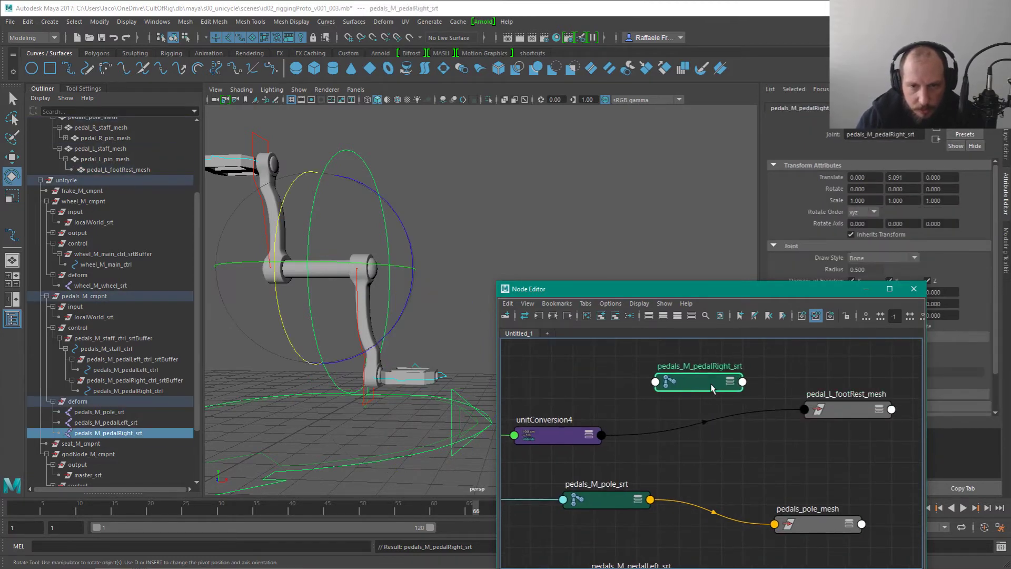
# Step: Swap the pedal joint nodes, placing pedals_M_pedalLeft_srt between unitConversion4 and pedal_L_footRest_mesh and pedals_M_pedalRight_srt below pedals_M_pole_srt
pyautogui.moveTo(599, 420)
pyautogui.keyDown('alt'); pyautogui.mouseDown(button='middle')
pyautogui.moveTo(729, 420)
pyautogui.moveTo(779, 385)
pyautogui.moveTo(582, 416)
pyautogui.mouseUp(button='middle'); pyautogui.keyUp('alt')
pyautogui.click(685, 416)
pyautogui.scroll(2, 685, 417)
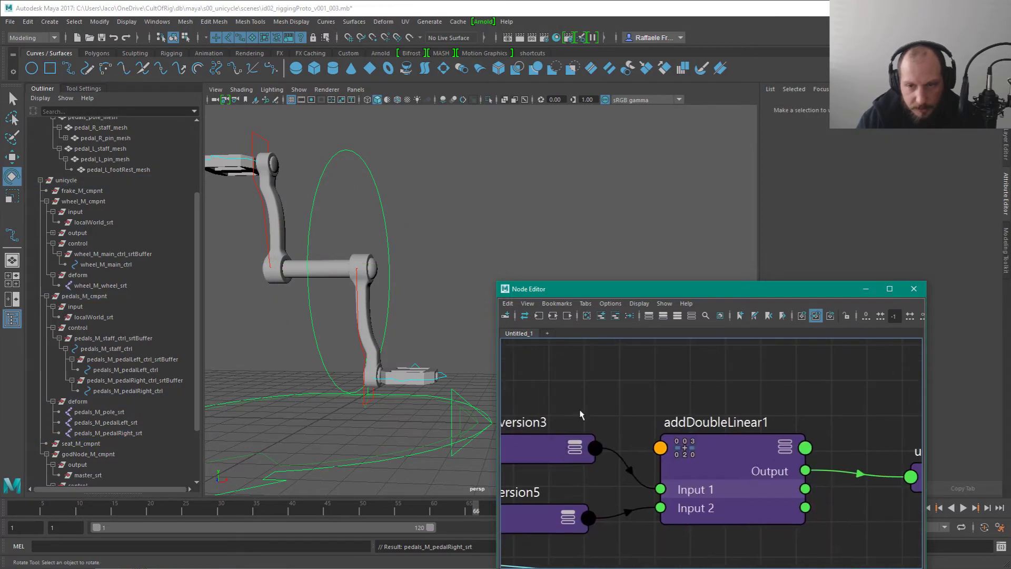
pyautogui.scroll(-3, 558, 408)
pyautogui.moveTo(666, 506)
pyautogui.mouseDown()
pyautogui.moveTo(692, 404)
pyautogui.moveTo(760, 469)
pyautogui.moveTo(681, 518)
pyautogui.mouseUp()
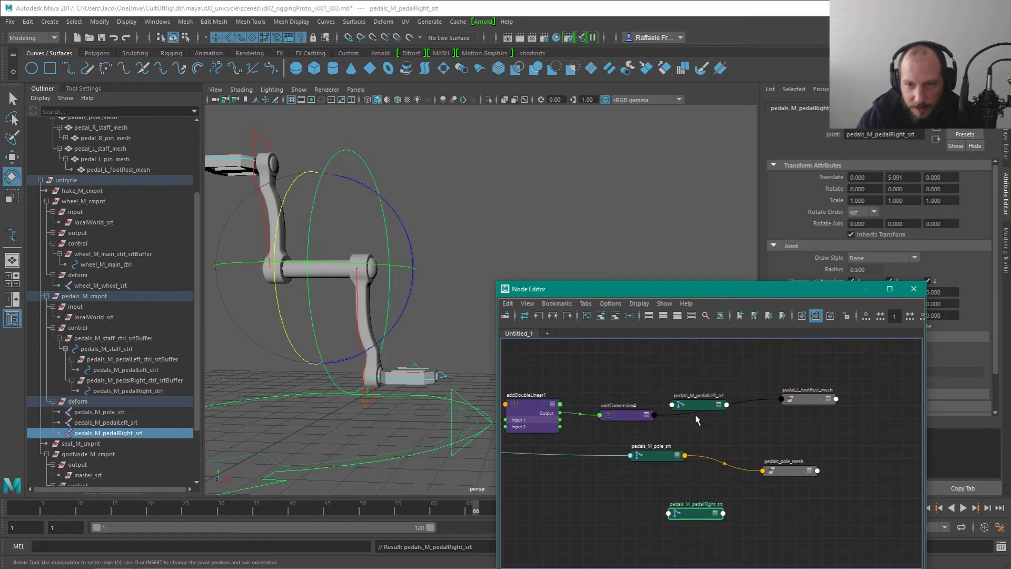
pyautogui.moveTo(695, 405); pyautogui.dragTo(707, 391)
# Step: Expand the unitConversion4 and pedals_M_pedalLeft_srt nodes to show their attributes, including the joint's individual rotate channels
pyautogui.keyDown('alt'); pyautogui.moveTo(594, 341); pyautogui.dragTo(705, 386, button='right'); pyautogui.keyUp('alt')
pyautogui.click(635, 444)
pyautogui.press('3')
pyautogui.moveTo(636, 447); pyautogui.dragTo(630, 404)
pyautogui.moveTo(757, 413); pyautogui.dragTo(747, 401)
pyautogui.press('3')
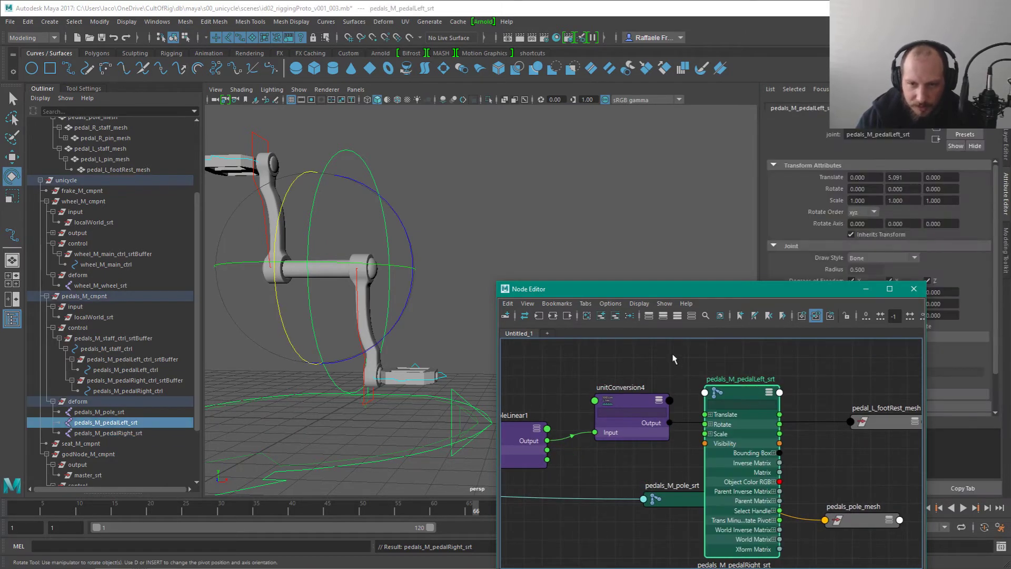
pyautogui.keyDown('alt'); pyautogui.moveTo(674, 359); pyautogui.dragTo(745, 459, button='right'); pyautogui.keyUp('alt')
pyautogui.click(722, 444)
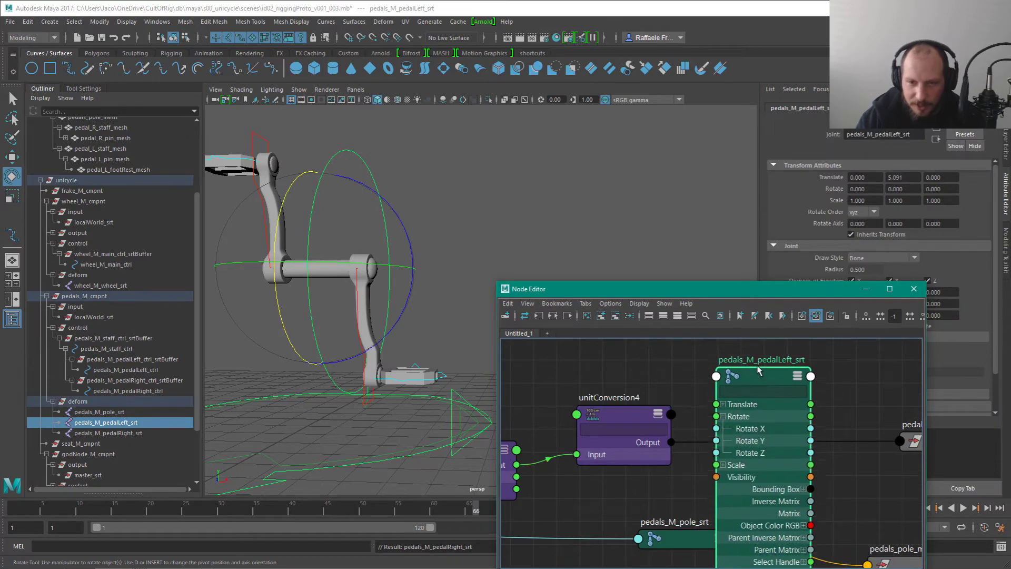
pyautogui.moveTo(749, 411); pyautogui.dragTo(752, 371)
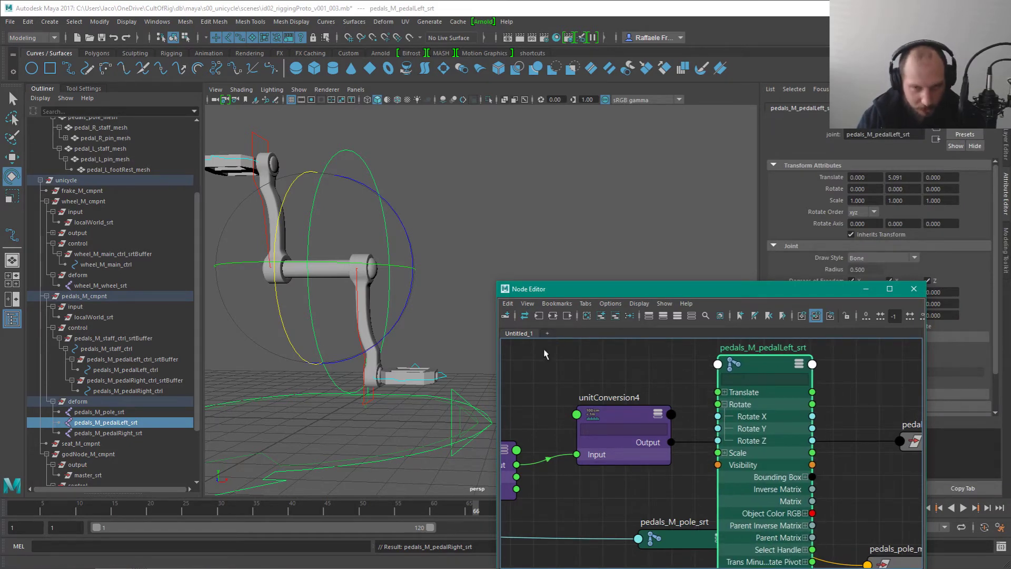
# Step: Enlarge the Node Editor window and frame unitConversion4 together with the expanded pedals_M_pedalLeft_srt node
pyautogui.keyDown('super'); pyautogui.moveTo(544, 351); pyautogui.dragTo(491, 271, button='right'); pyautogui.keyUp('super')
pyautogui.keyDown('alt'); pyautogui.moveTo(844, 278); pyautogui.dragTo(884, 251, button='middle'); pyautogui.keyUp('alt')
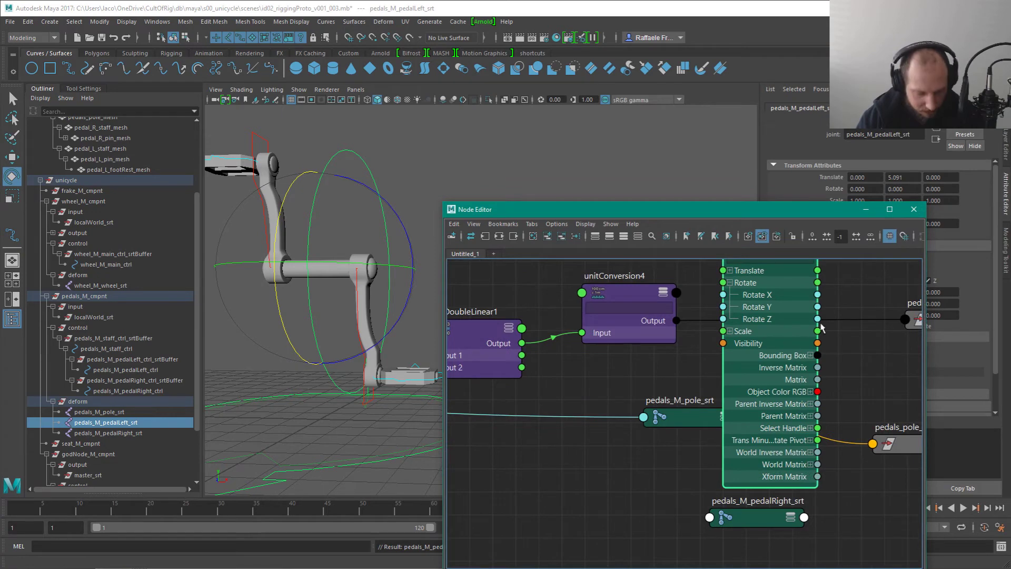
pyautogui.keyDown('alt'); pyautogui.moveTo(822, 323); pyautogui.dragTo(782, 378, button='middle'); pyautogui.keyUp('alt')
pyautogui.keyDown('super'); pyautogui.moveTo(847, 312); pyautogui.dragTo(922, 243, button='right'); pyautogui.keyUp('super')
pyautogui.keyDown('alt'); pyautogui.moveTo(636, 237); pyautogui.dragTo(695, 311, button='right'); pyautogui.keyUp('alt')
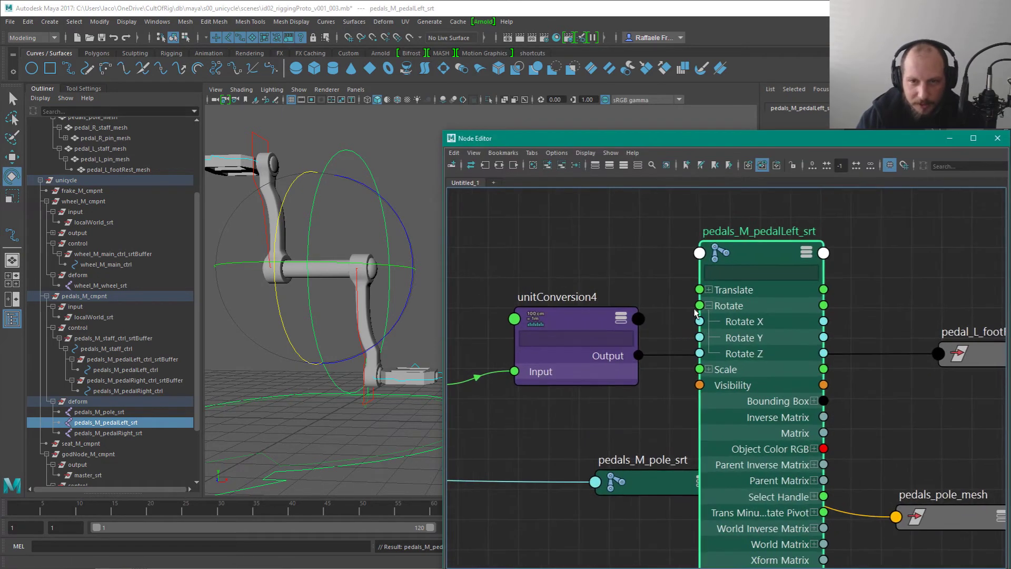
# Step: Connect unitConversion4's Output to pedals_M_pedalLeft_srt's Rotate X and that to pedal_L_footRest_mesh's Rotate X, then collapse the joint and mesh nodes
pyautogui.moveTo(638, 356); pyautogui.dragTo(700, 322)
pyautogui.click(962, 355)
pyautogui.press('3')
pyautogui.moveTo(967, 362); pyautogui.dragTo(897, 315)
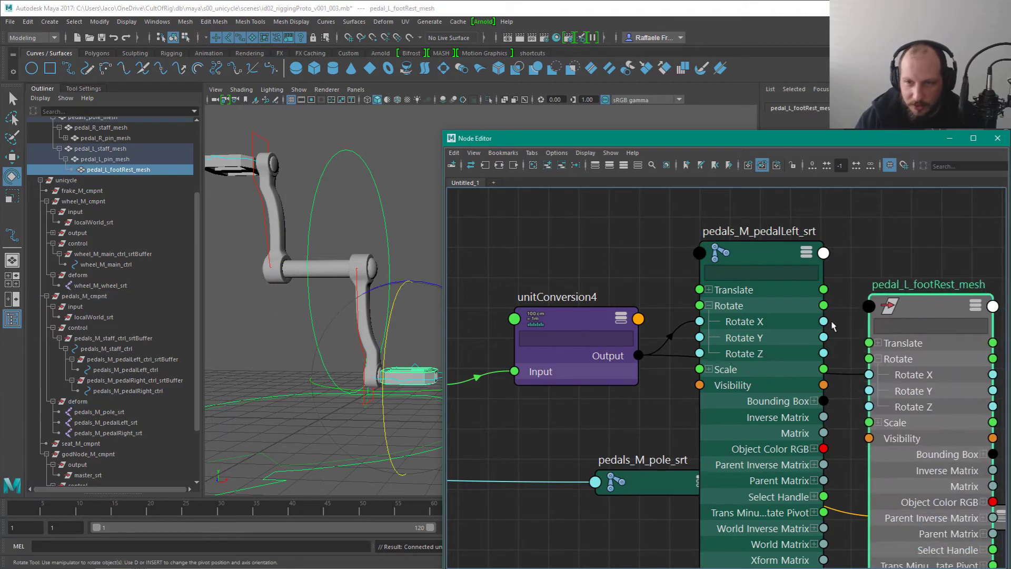
pyautogui.moveTo(824, 322); pyautogui.dragTo(870, 374)
pyautogui.keyDown('shift'); pyautogui.click(761, 253); pyautogui.keyUp('shift')
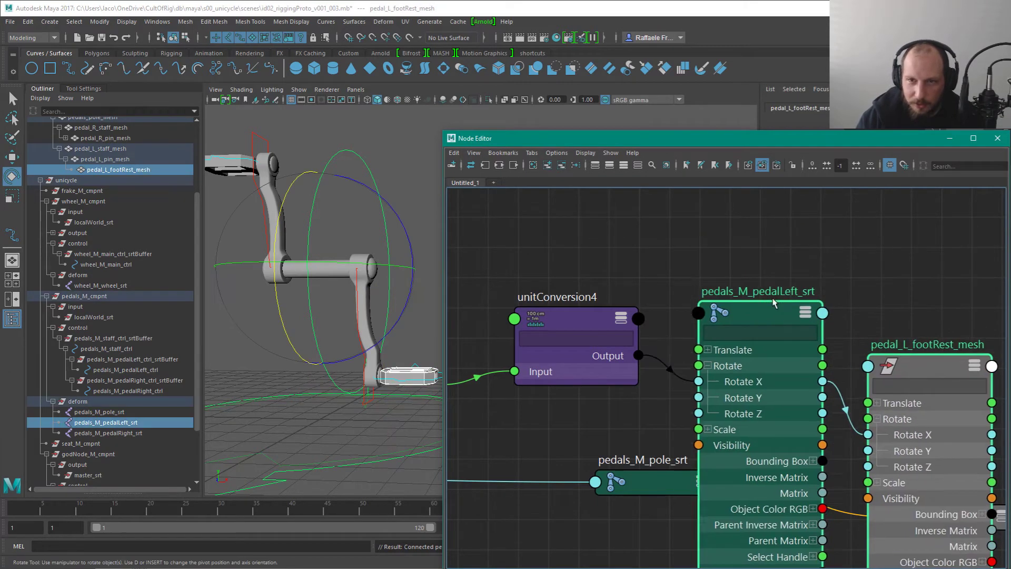
pyautogui.press('1')
pyautogui.click(743, 318)
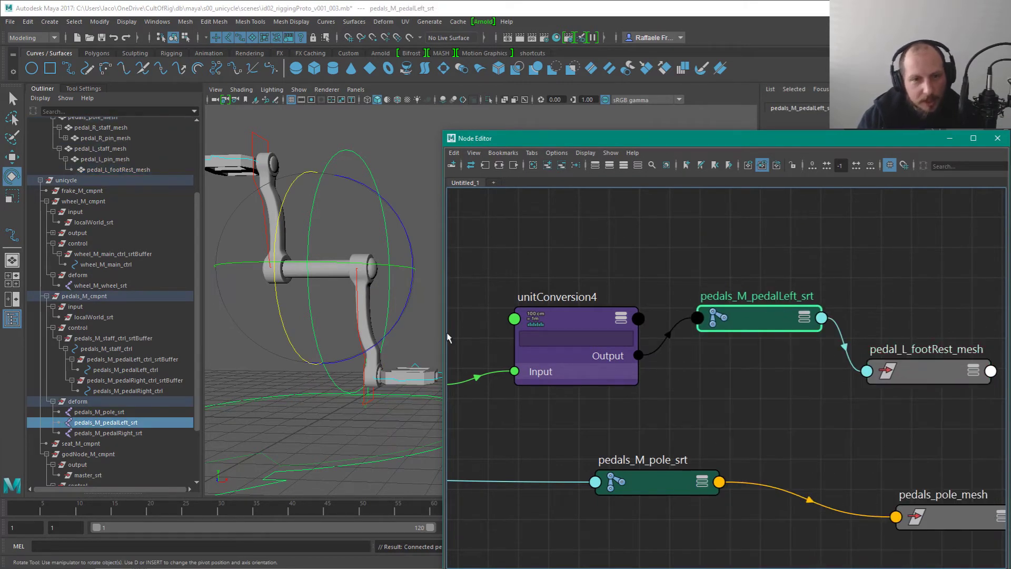
# Step: Test the left pedal connection by rotating pedals_M_staff_ctrl in the viewport, then undo the rotation
pyautogui.keyDown('alt'); pyautogui.moveTo(407, 337); pyautogui.dragTo(368, 352); pyautogui.keyUp('alt')
pyautogui.keyDown('alt'); pyautogui.moveTo(368, 352); pyautogui.dragTo(316, 354, button='right'); pyautogui.keyUp('alt')
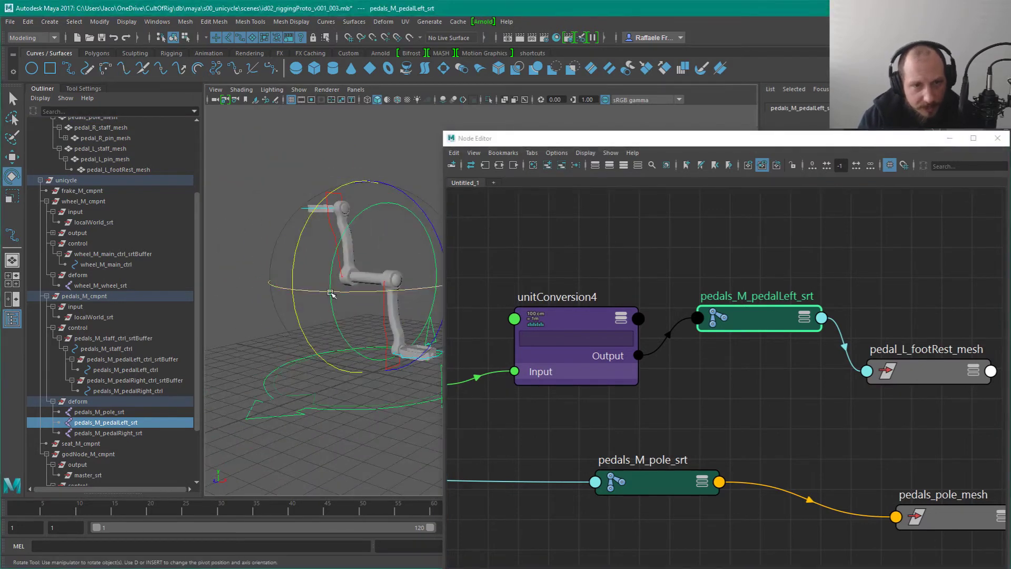
pyautogui.click(386, 251)
pyautogui.click(387, 311)
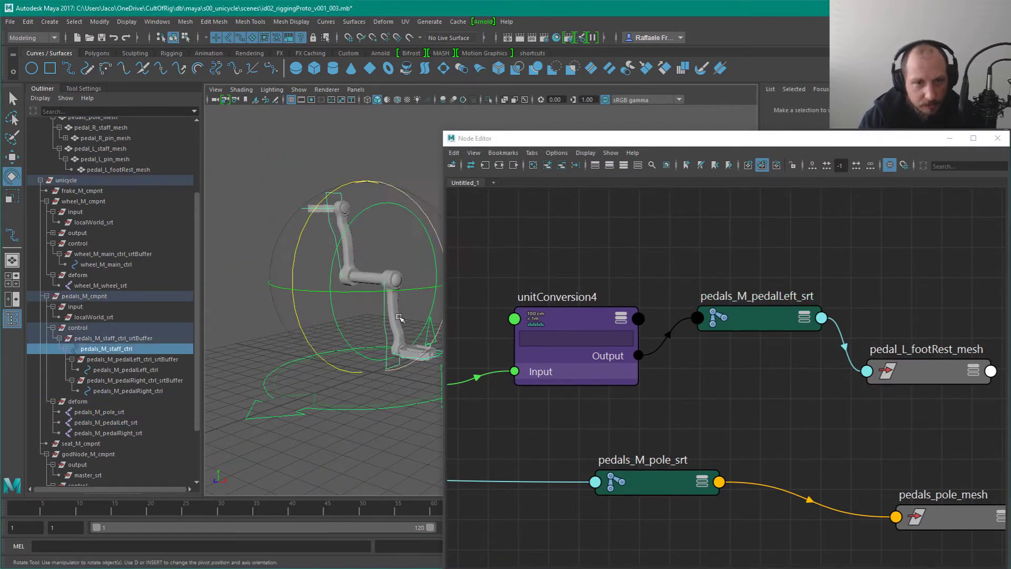
pyautogui.moveTo(300, 246); pyautogui.dragTo(353, 257)
# Step: Tidy the joint nodes by placing pedals_M_pedalRight_srt directly beneath pedals_M_pole_srt
pyautogui.keyDown('alt'); pyautogui.moveTo(756, 467); pyautogui.dragTo(757, 350, button='middle'); pyautogui.keyUp('alt')
pyautogui.click(601, 373)
pyautogui.moveTo(601, 373); pyautogui.dragTo(571, 353)
pyautogui.scroll(-2, 783, 462)
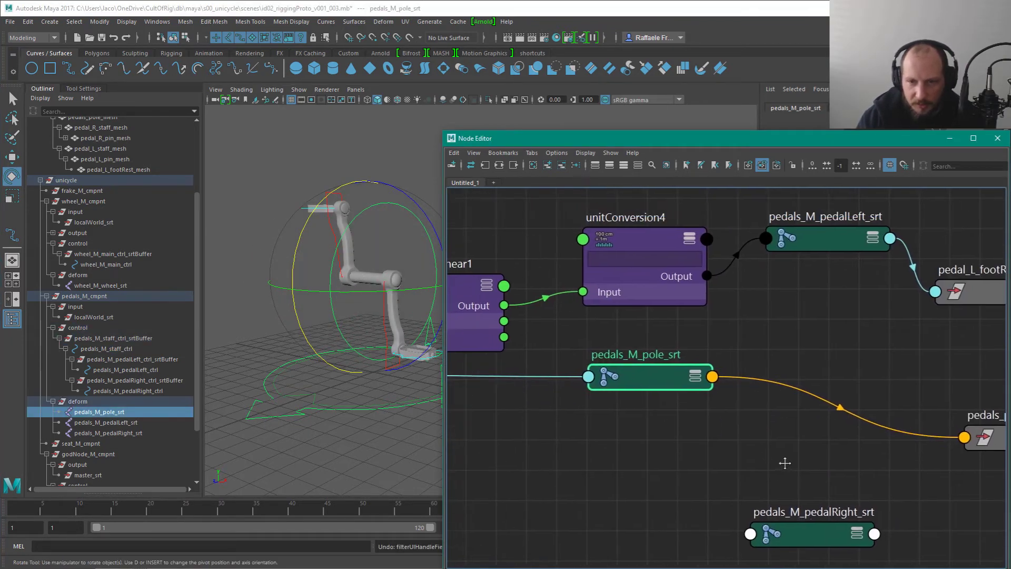
pyautogui.scroll(-3, 819, 476)
pyautogui.moveTo(825, 503); pyautogui.dragTo(717, 489)
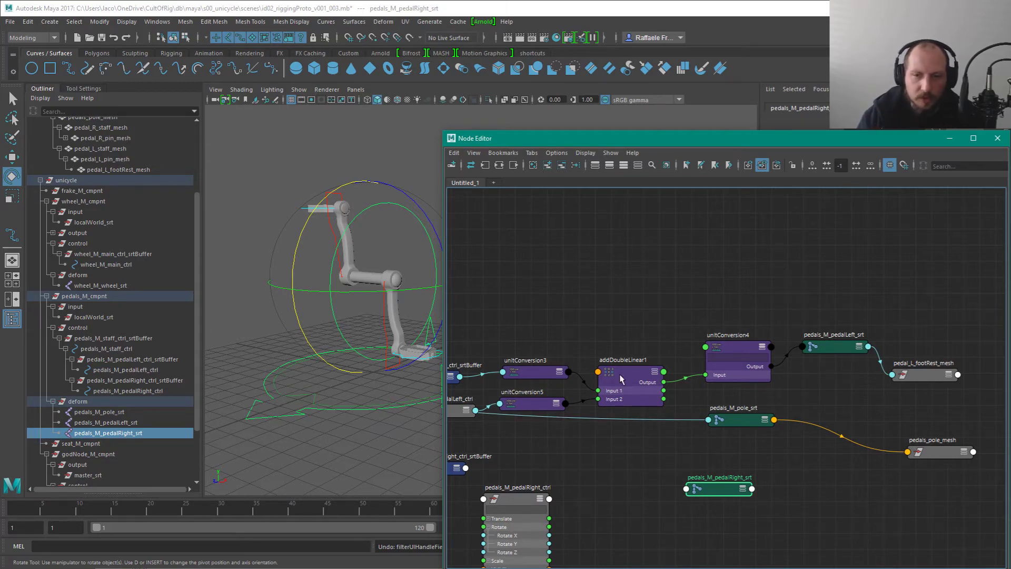
# Step: Collapse the pedals_M_pedalRight_ctrl node and place it directly below pedals_M_pedalRight_ctrl_srtBuffer
pyautogui.moveTo(685, 457); pyautogui.dragTo(660, 322, button='middle')
pyautogui.moveTo(548, 369); pyautogui.dragTo(629, 365, button='middle')
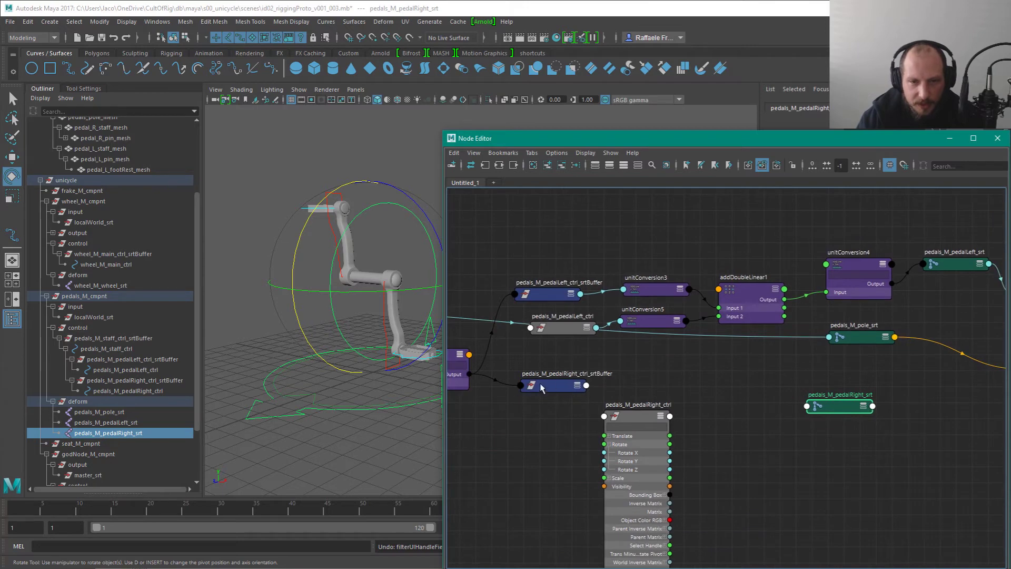
pyautogui.moveTo(540, 384); pyautogui.dragTo(547, 385)
pyautogui.click(646, 416)
pyautogui.press('1')
pyautogui.moveTo(646, 416); pyautogui.dragTo(589, 417)
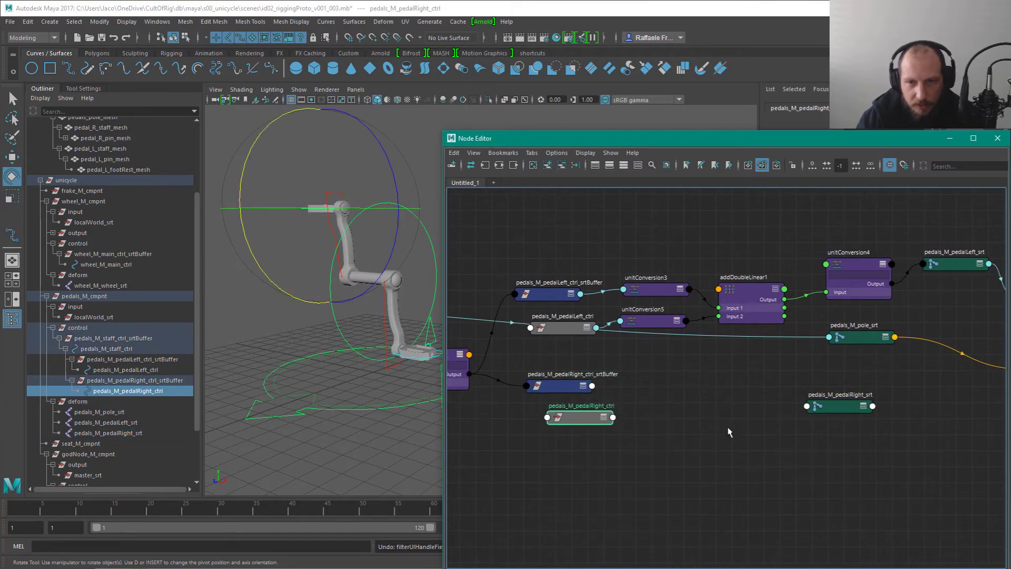
# Step: Bring the pedals_M_pedalRight_srt joint node over beside pedals_M_pedalRight_ctrl
pyautogui.scroll(3, 730, 432)
pyautogui.moveTo(896, 403); pyautogui.dragTo(702, 425)
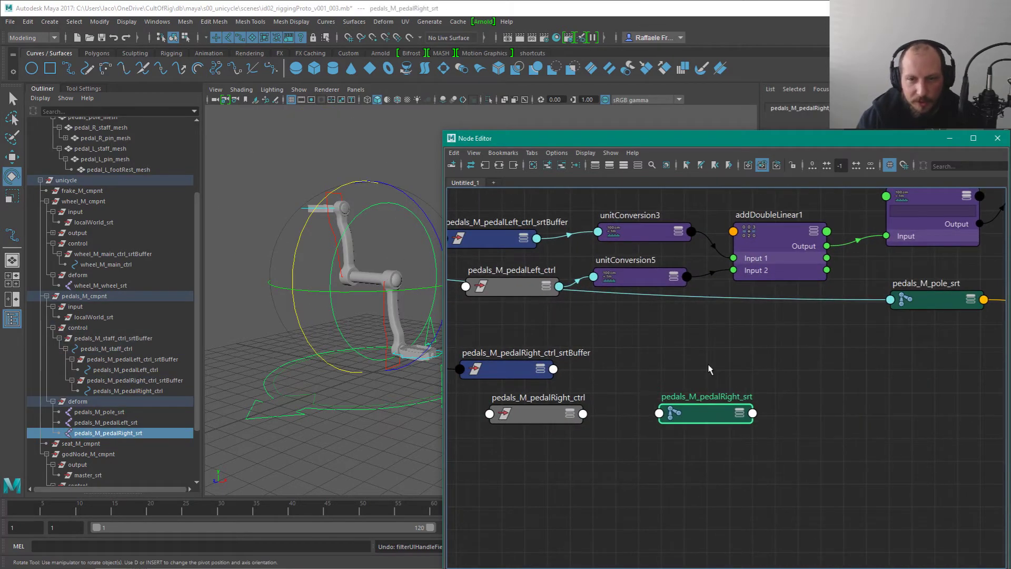
pyautogui.moveTo(709, 370); pyautogui.dragTo(566, 412, button='middle')
pyautogui.keyDown('alt'); pyautogui.moveTo(691, 465); pyautogui.dragTo(851, 475, button='middle'); pyautogui.keyUp('alt')
pyautogui.scroll(-3, 785, 414)
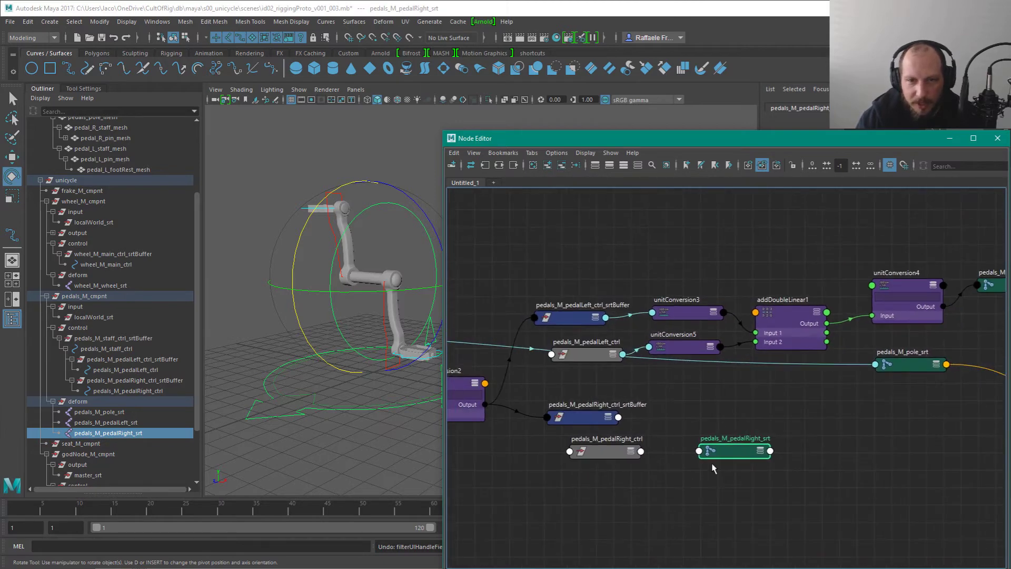
pyautogui.moveTo(718, 454); pyautogui.dragTo(767, 452)
# Step: Duplicate addDoubleLinear1 and place the expanded copy beside pedals_M_pedalRight_ctrl_srtBuffer, moving pedals_M_pedalRight_srt out of its way
pyautogui.click(800, 351)
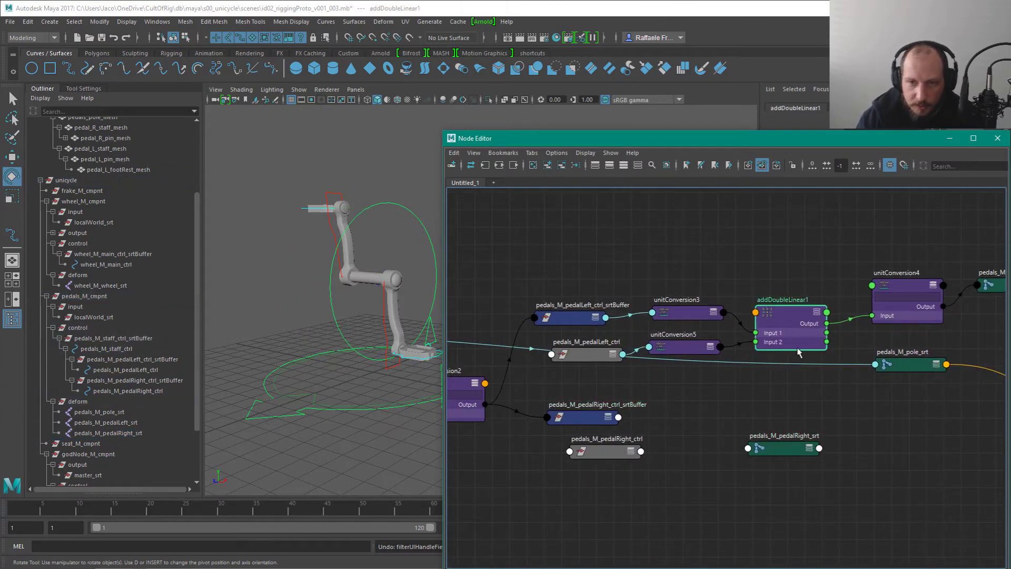
pyautogui.hotkey('ctrl', 'd')
pyautogui.press('2')
pyautogui.moveTo(724, 515); pyautogui.dragTo(720, 414)
pyautogui.moveTo(794, 447); pyautogui.dragTo(883, 461)
pyautogui.click(711, 424)
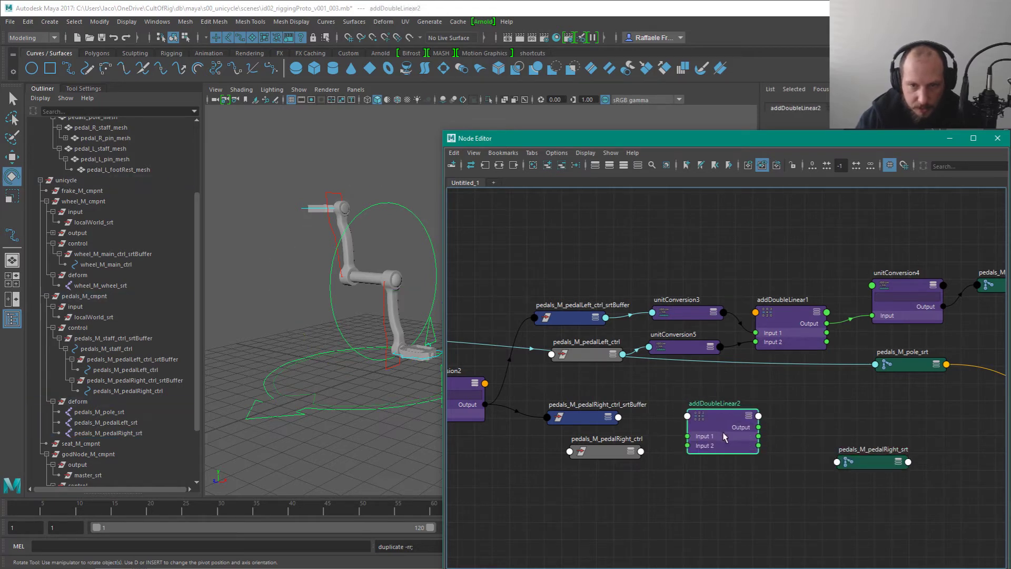
# Step: Connect the Rotate X of pedals_M_pedalRight_ctrl_srtBuffer to Input 1 of addDoubleLinear2
pyautogui.click(611, 419)
pyautogui.press('3')
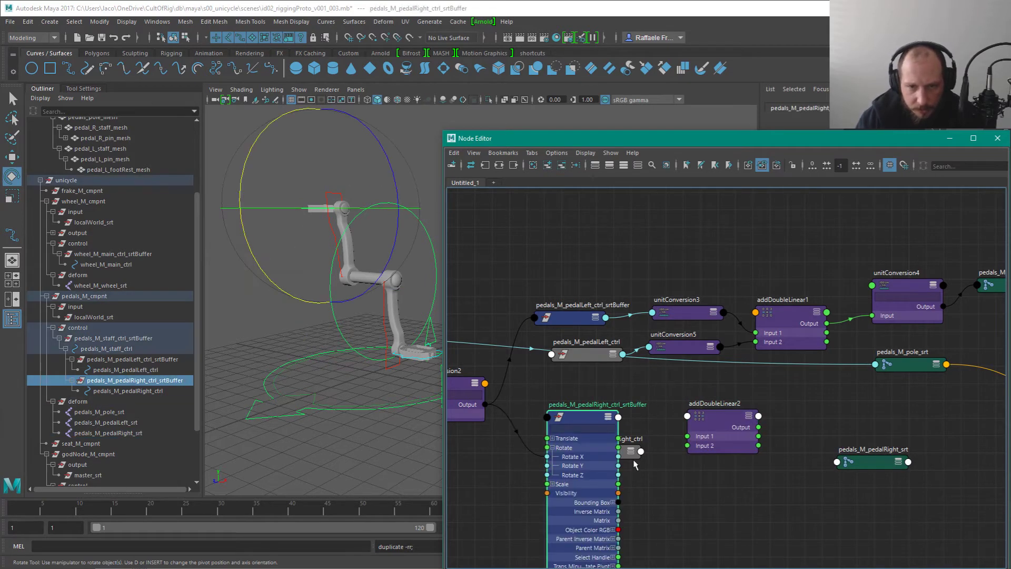
pyautogui.moveTo(619, 457); pyautogui.dragTo(688, 436)
pyautogui.click(614, 421)
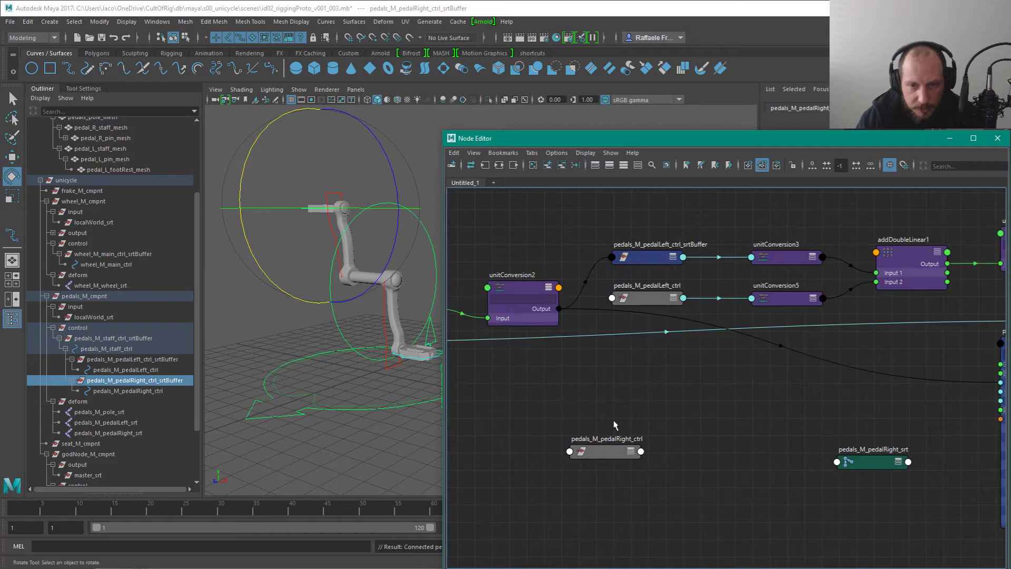
pyautogui.scroll(-5, 680, 420)
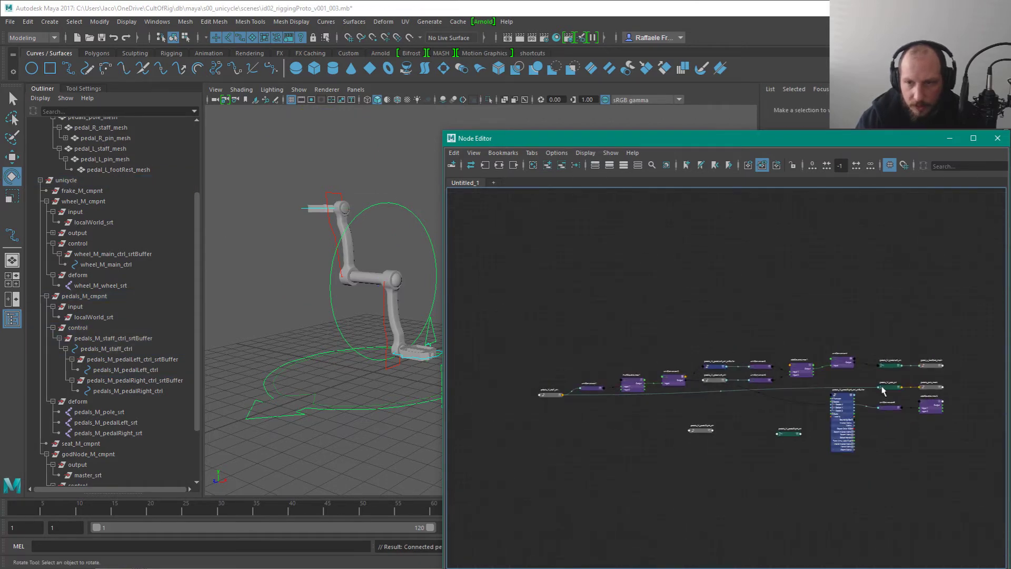
pyautogui.keyDown('alt'); pyautogui.moveTo(928, 352); pyautogui.dragTo(788, 324, button='middle'); pyautogui.keyUp('alt')
pyautogui.hotkey('ctrl', 'z')
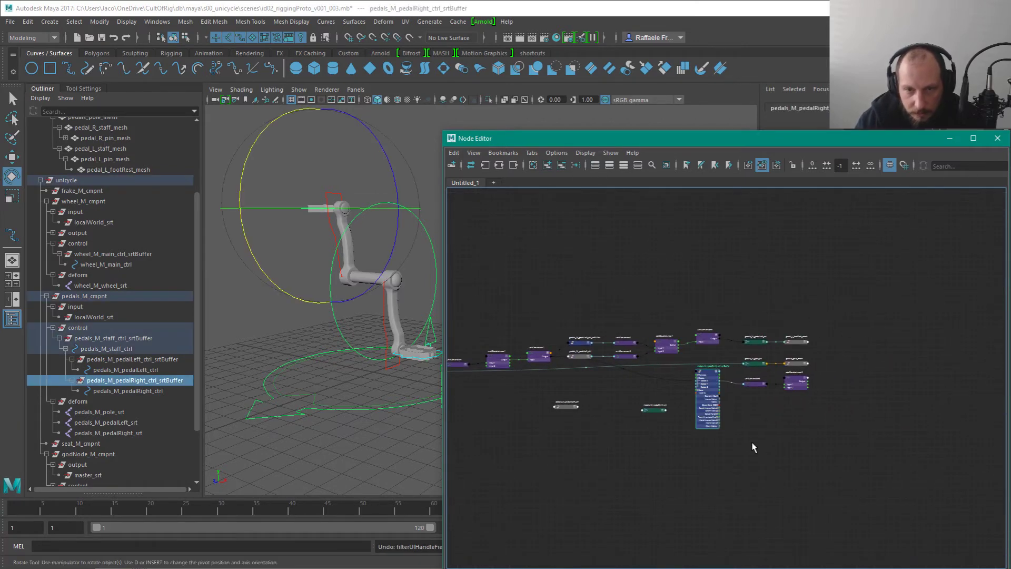
pyautogui.scroll(3, 786, 428)
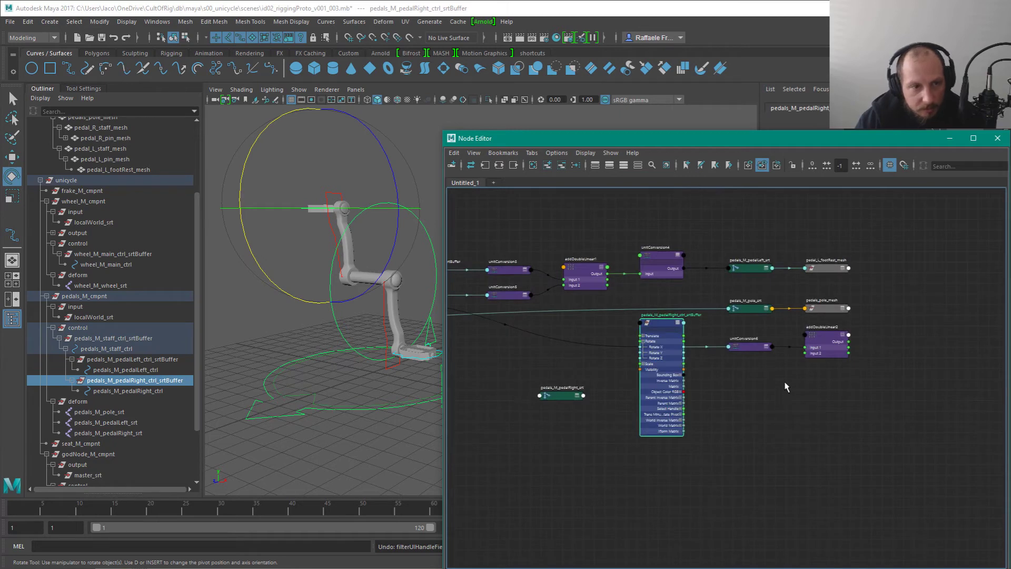
pyautogui.scroll(2, 759, 394)
pyautogui.keyDown('alt'); pyautogui.moveTo(759, 395); pyautogui.dragTo(762, 492, button='middle'); pyautogui.keyUp('alt')
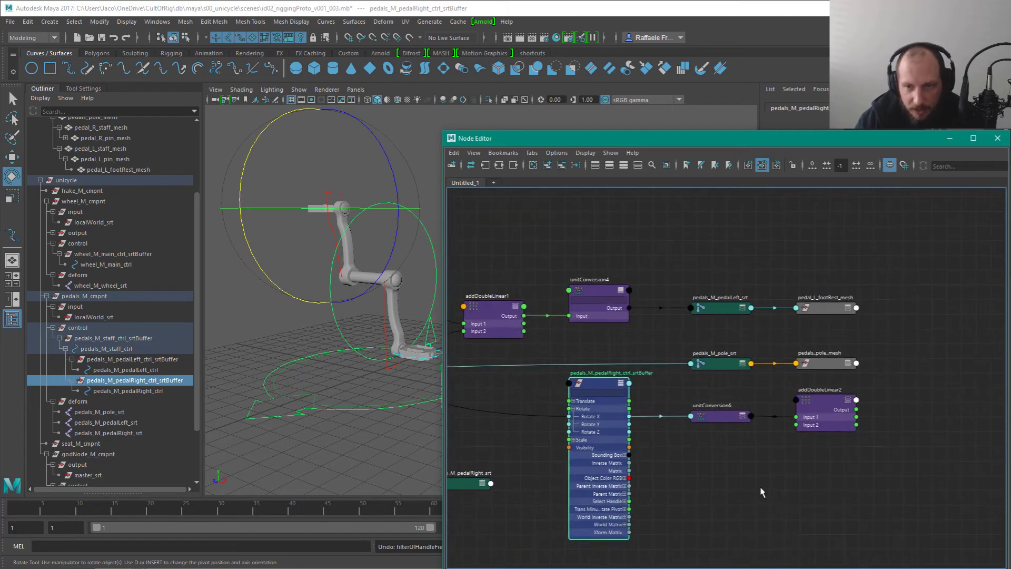
# Step: Move the right pedal buffer, unitConversion6 and addDoubleLinear2 beneath the left pedal nodes, and collapse pedals_M_pedalRight_ctrl_srtBuffer
pyautogui.moveTo(727, 389); pyautogui.dragTo(833, 403)
pyautogui.keyDown('alt'); pyautogui.moveTo(865, 487); pyautogui.dragTo(823, 456, button='right'); pyautogui.keyUp('alt')
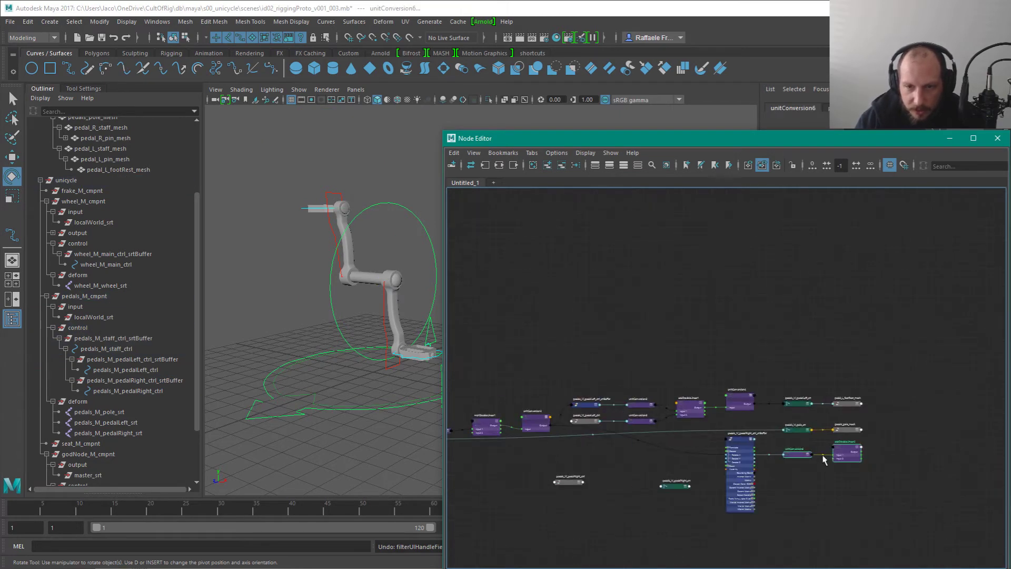
pyautogui.moveTo(864, 474); pyautogui.dragTo(593, 437)
pyautogui.scroll(2, 622, 457)
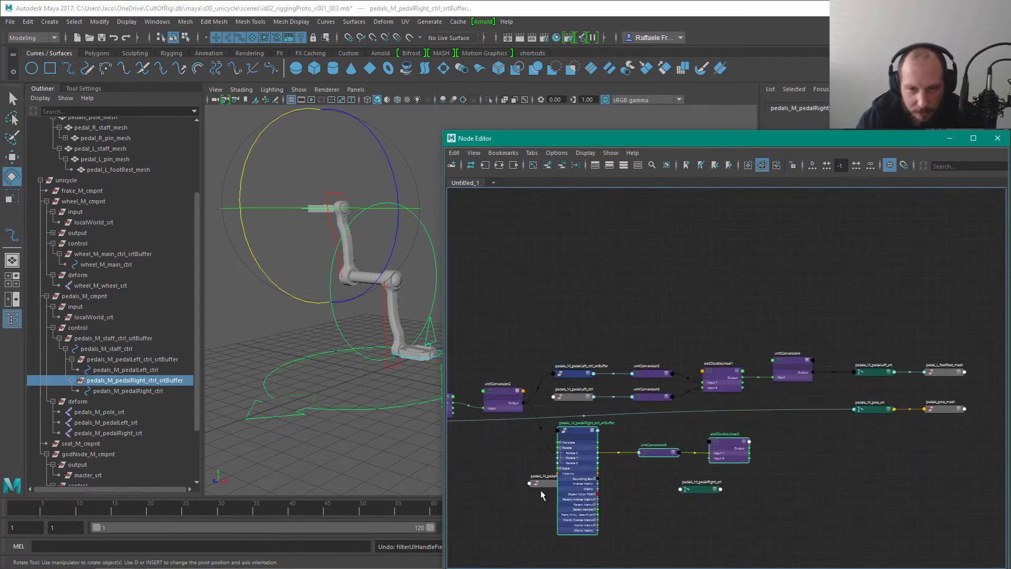
pyautogui.moveTo(551, 485); pyautogui.dragTo(567, 459)
pyautogui.click(567, 476)
pyautogui.press('1')
pyautogui.scroll(2, 576, 460)
pyautogui.click(666, 409)
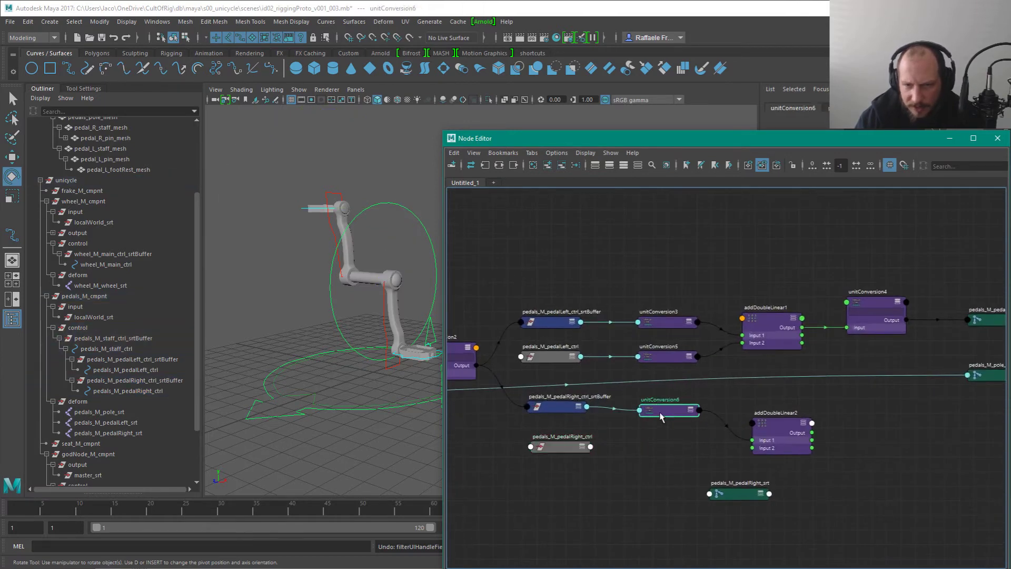
# Step: Connect the Rotate X of pedals_M_pedalRight_ctrl to Input 2 of addDoubleLinear2
pyautogui.click(580, 449)
pyautogui.press('3')
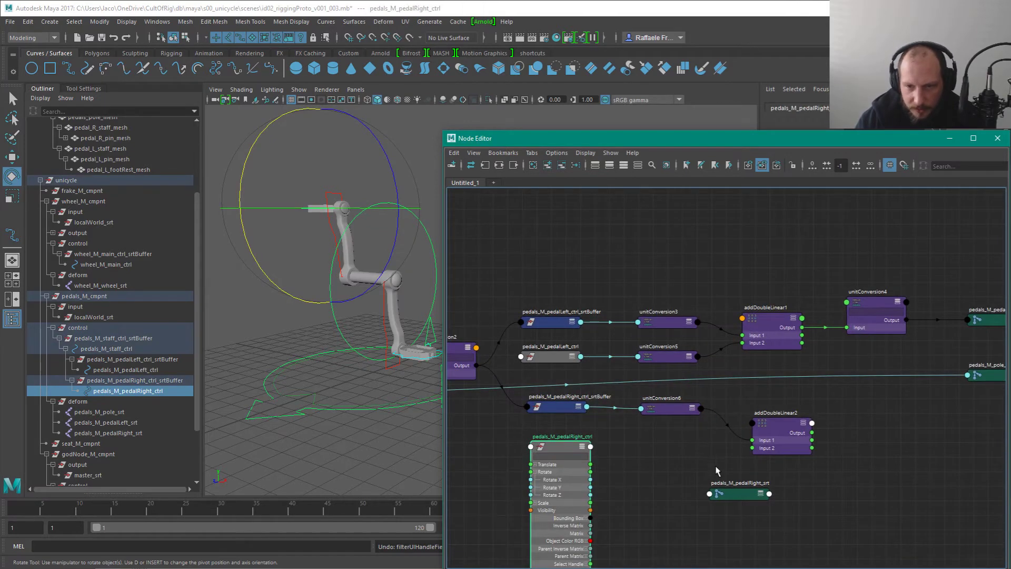
pyautogui.moveTo(735, 501); pyautogui.dragTo(884, 462)
pyautogui.scroll(2, 632, 474)
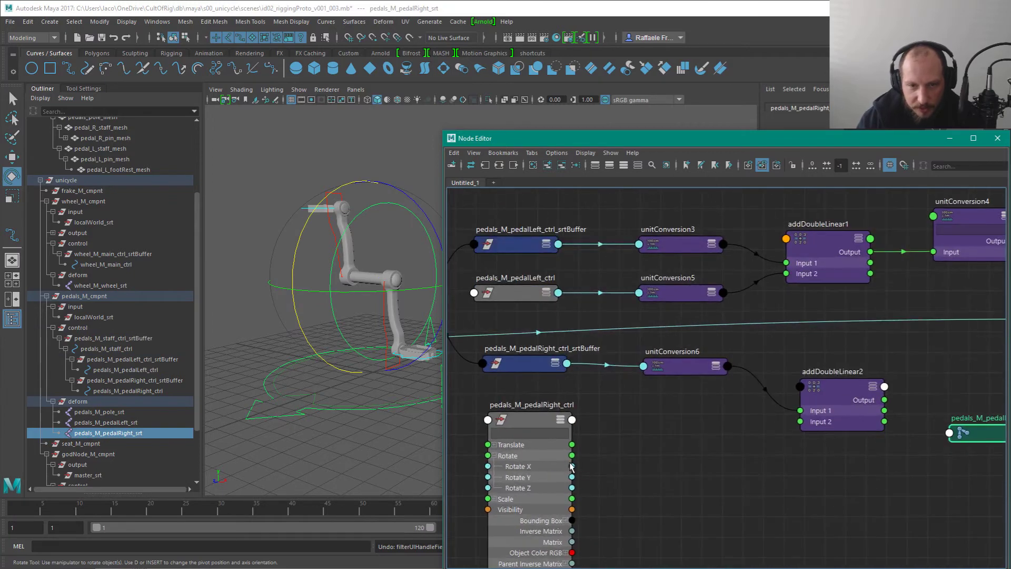
pyautogui.moveTo(570, 465); pyautogui.dragTo(800, 421)
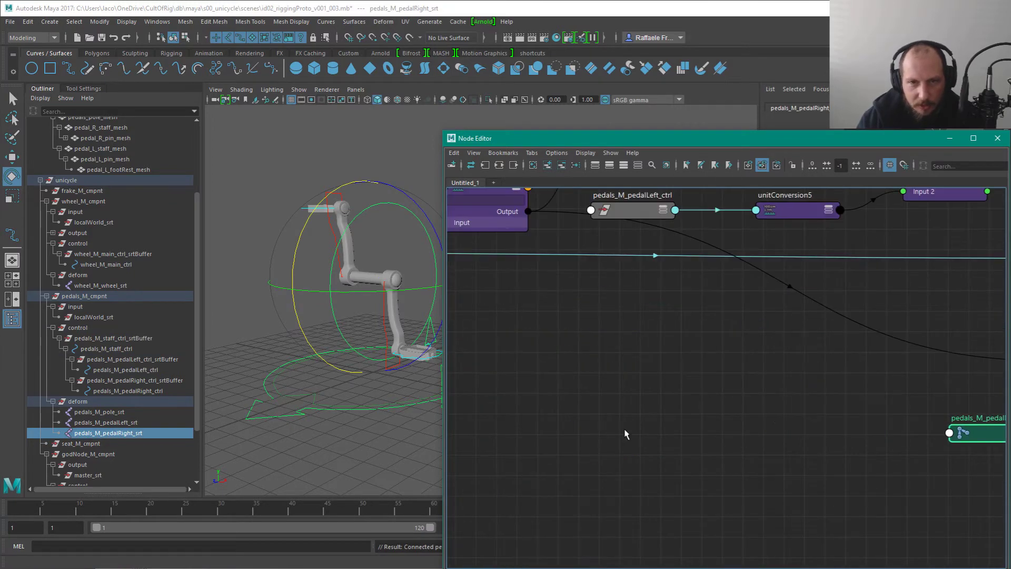
pyautogui.scroll(-4, 626, 433)
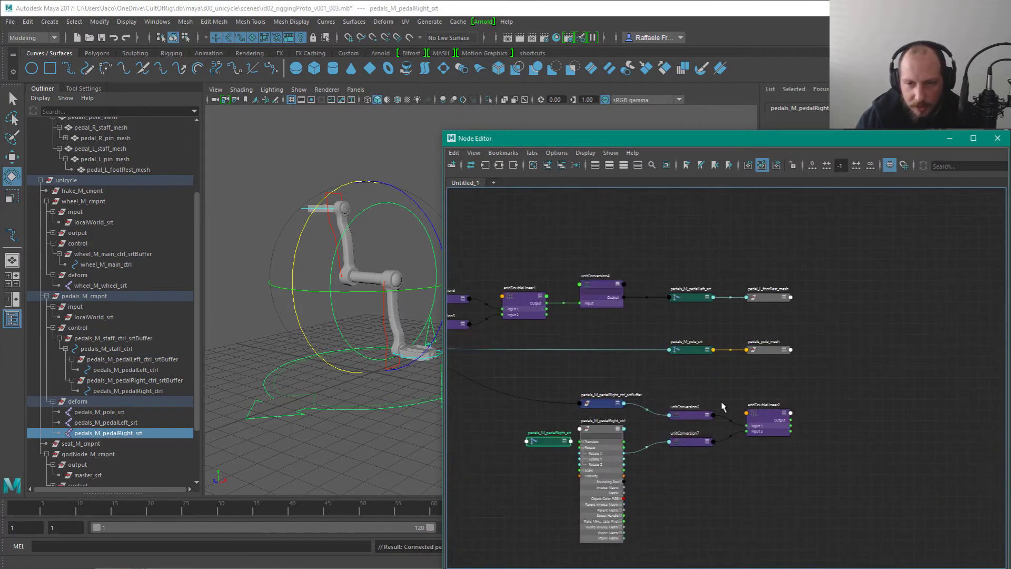
# Step: Regroup the right pedal buffer, control, conversion and add nodes beneath the left pedal chain, and collapse pedals_M_pedalRight_ctrl
pyautogui.moveTo(551, 443); pyautogui.dragTo(873, 414)
pyautogui.moveTo(593, 382); pyautogui.dragTo(789, 482)
pyautogui.moveTo(775, 409); pyautogui.dragTo(522, 415)
pyautogui.keyDown('alt'); pyautogui.moveTo(618, 428); pyautogui.dragTo(905, 437, button='middle'); pyautogui.keyUp('alt')
pyautogui.moveTo(633, 416); pyautogui.dragTo(640, 381)
pyautogui.click(657, 467)
pyautogui.press('1')
pyautogui.keyDown('alt'); pyautogui.moveTo(950, 445); pyautogui.dragTo(743, 519, button='middle'); pyautogui.keyUp('alt')
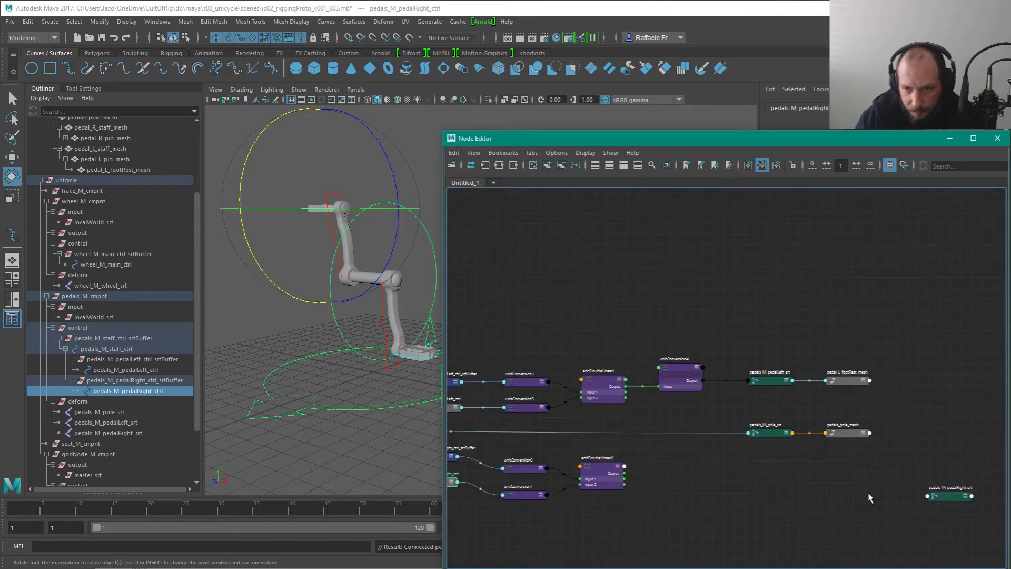
# Step: Place the pedals_M_pedalRight_srt joint node directly beside addDoubleLinear2
pyautogui.click(930, 498)
pyautogui.moveTo(926, 494); pyautogui.dragTo(653, 468)
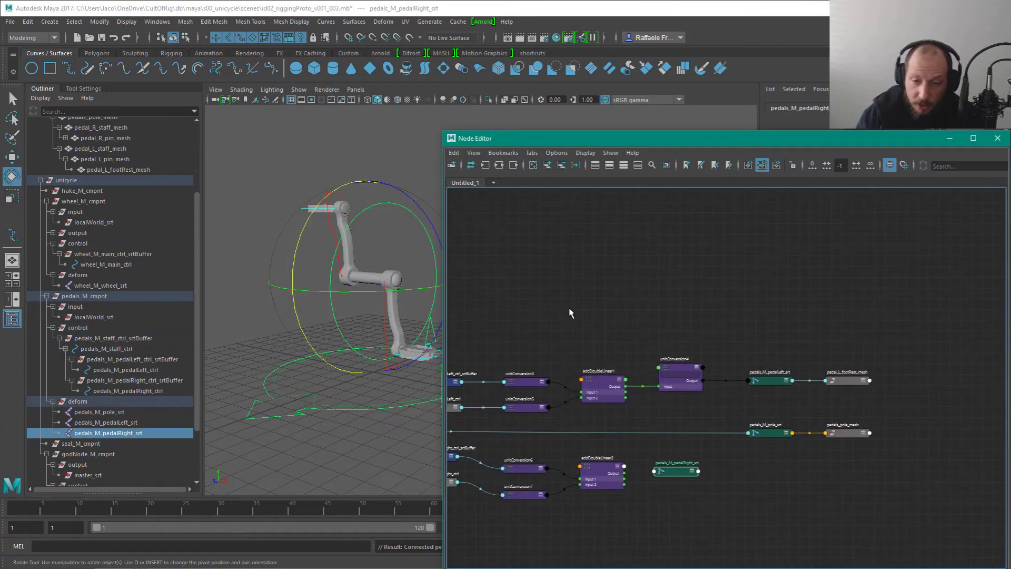
pyautogui.keyDown('alt'); pyautogui.moveTo(571, 473); pyautogui.dragTo(786, 271, button='middle'); pyautogui.keyUp('alt')
pyautogui.scroll(-3, 603, 248)
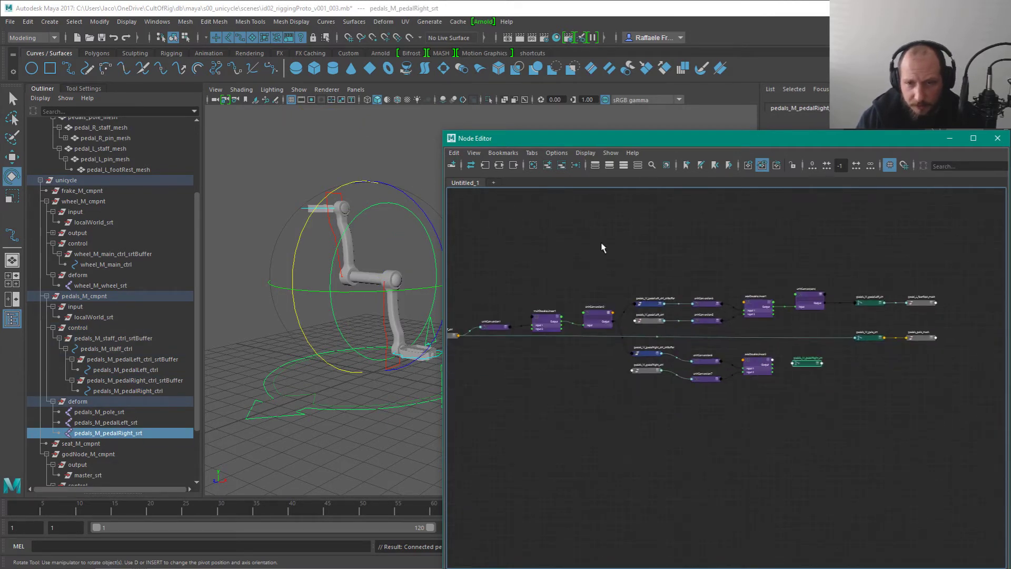
pyautogui.scroll(6, 708, 394)
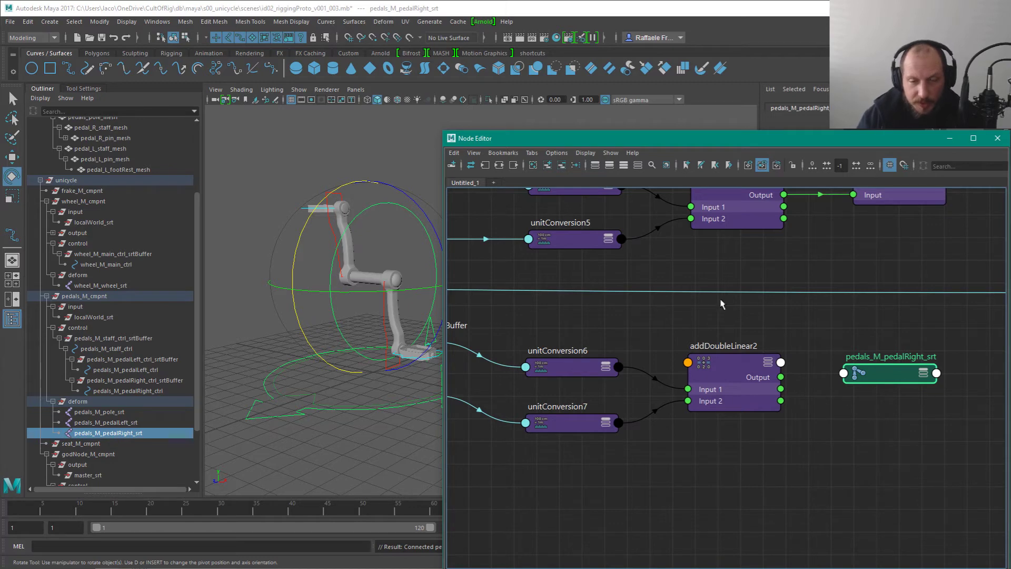
pyautogui.keyDown('alt'); pyautogui.moveTo(748, 437); pyautogui.dragTo(862, 371, button='right'); pyautogui.keyUp('alt')
pyautogui.keyDown('alt'); pyautogui.moveTo(863, 372); pyautogui.dragTo(666, 476, button='middle'); pyautogui.keyUp('alt')
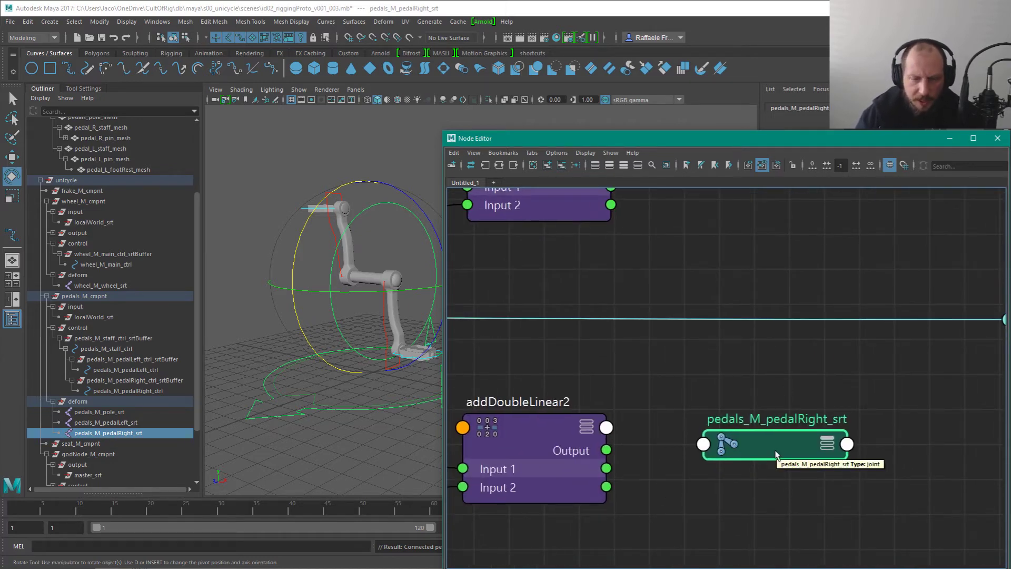
# Step: Move pedals_M_pedalRight_srt beneath pedals_M_pole_srt and collapse it
pyautogui.press('3')
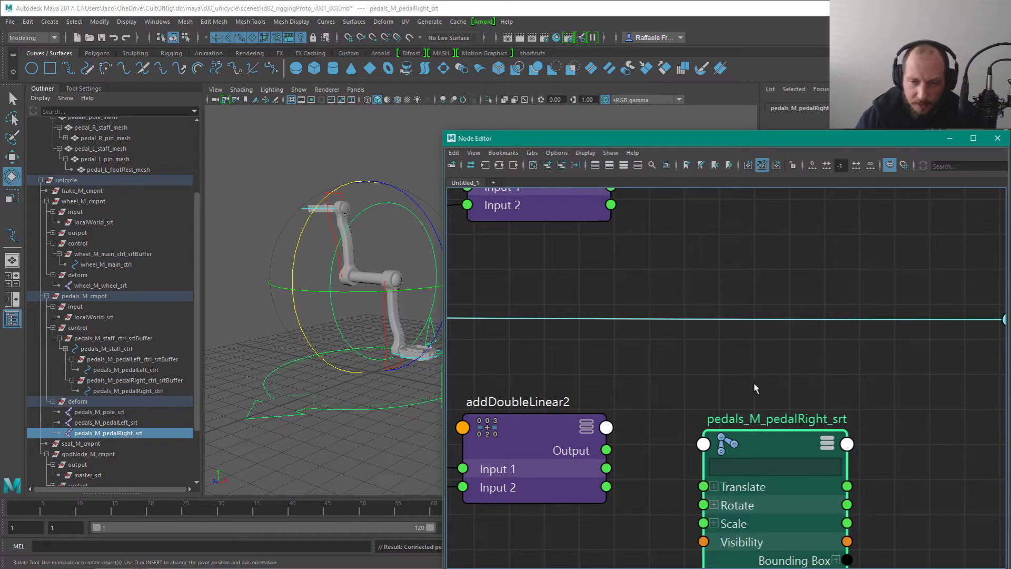
pyautogui.scroll(-3, 657, 478)
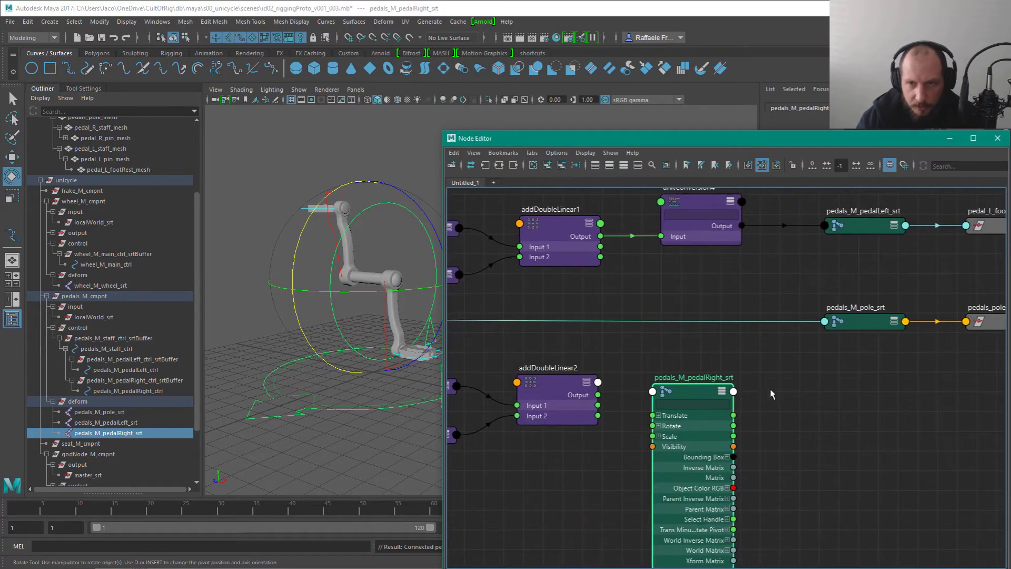
pyautogui.moveTo(615, 390); pyautogui.dragTo(767, 389, button='middle')
pyautogui.moveTo(849, 378); pyautogui.dragTo(711, 463, button='middle')
pyautogui.moveTo(715, 449); pyautogui.dragTo(878, 444)
pyautogui.keyDown('alt'); pyautogui.moveTo(790, 453); pyautogui.dragTo(672, 411, button='middle'); pyautogui.keyUp('alt')
pyautogui.press('2')
pyautogui.press('1')
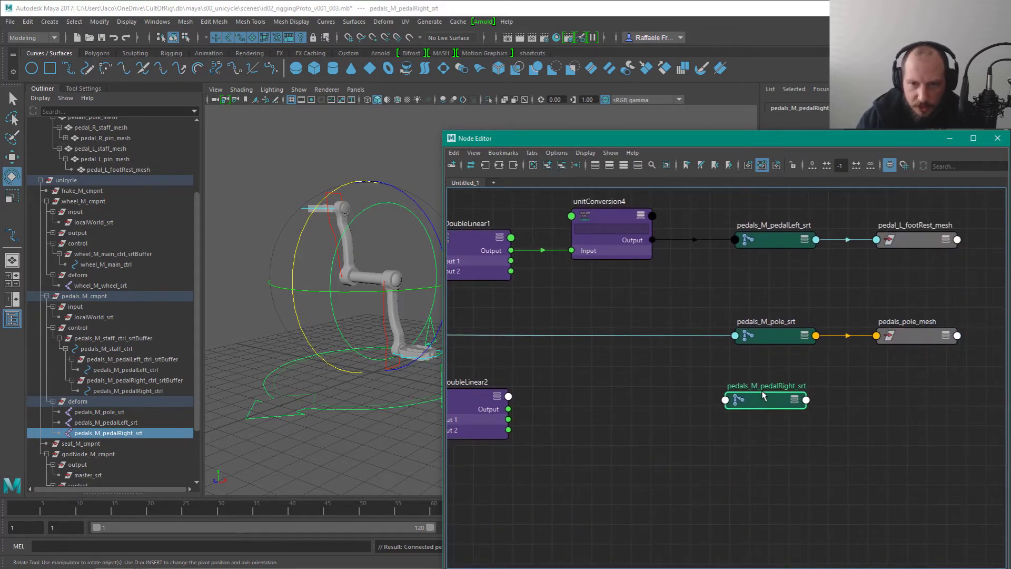
# Step: Expand pedals_M_pedalRight_srt and its Rotate attribute to expose the individual rotation channels
pyautogui.press('3')
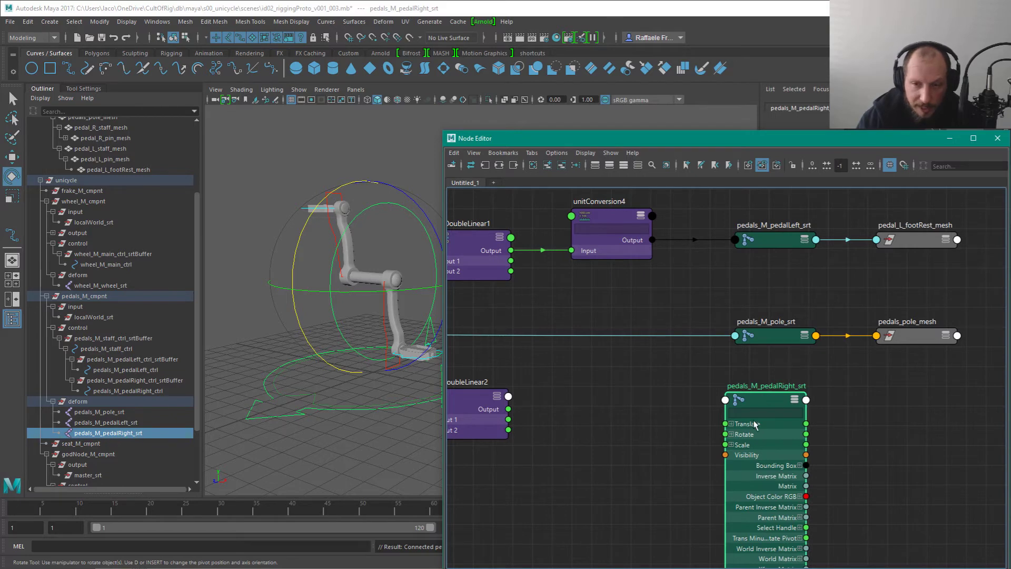
pyautogui.click(731, 435)
pyautogui.keyDown('alt'); pyautogui.moveTo(616, 412); pyautogui.dragTo(665, 438, button='middle'); pyautogui.keyUp('alt')
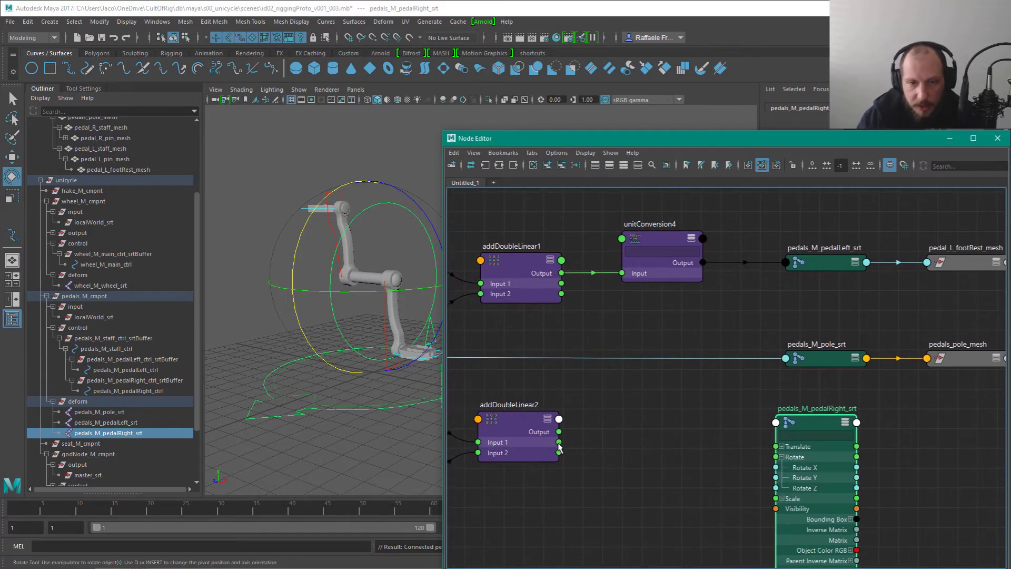
pyautogui.moveTo(559, 449); pyautogui.dragTo(779, 467)
pyautogui.moveTo(778, 467); pyautogui.dragTo(777, 467)
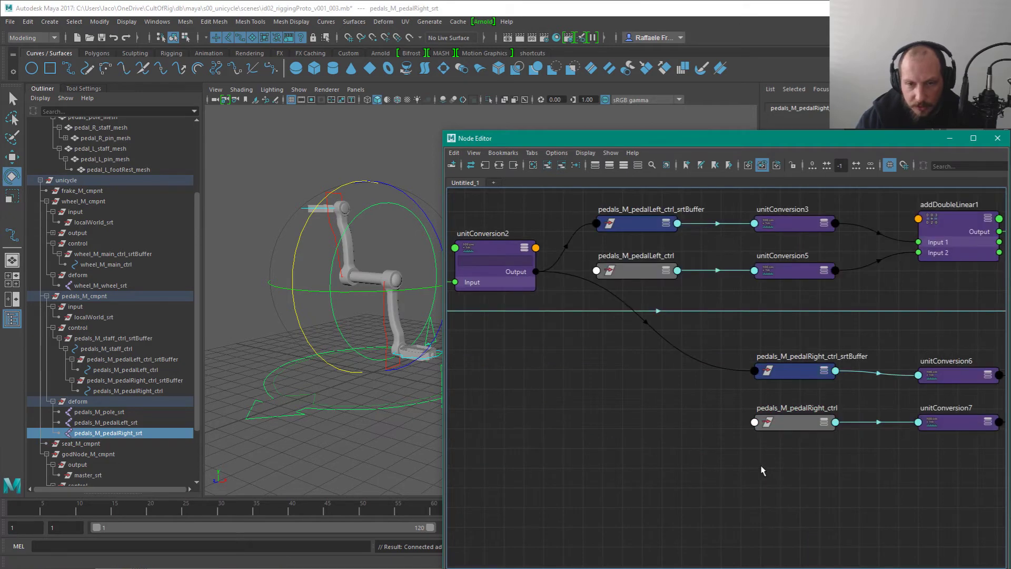
pyautogui.hotkey('ctrl', 'z')
# Step: Connect the Output of addDoubleLinear2 to the Rotate X of pedals_M_pedalRight_srt
pyautogui.keyDown('alt'); pyautogui.moveTo(859, 428); pyautogui.dragTo(558, 448, button='middle'); pyautogui.keyUp('alt')
pyautogui.scroll(-2, 677, 476)
pyautogui.keyDown('alt'); pyautogui.moveTo(843, 399); pyautogui.dragTo(690, 434, button='middle'); pyautogui.keyUp('alt')
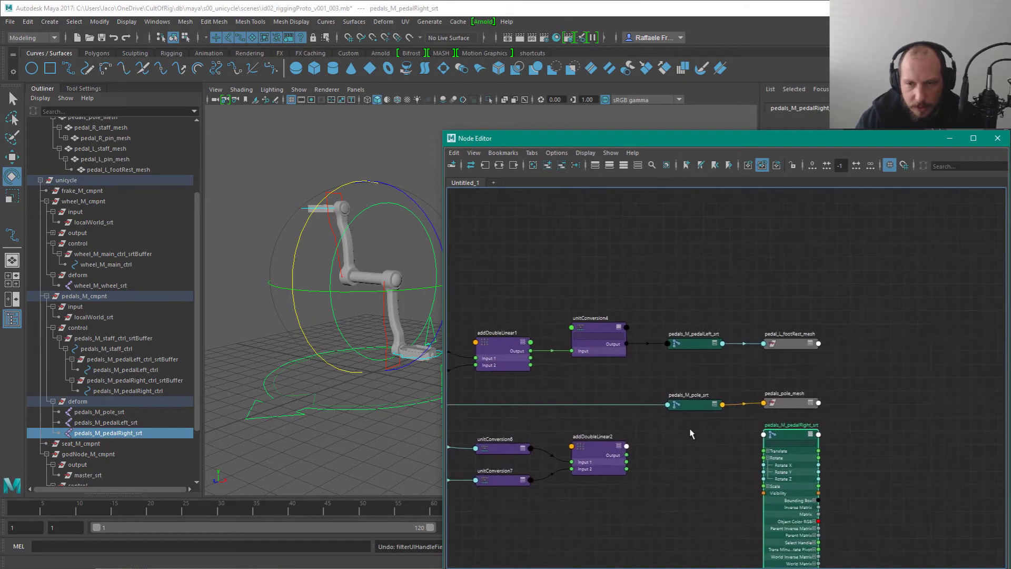
pyautogui.moveTo(627, 455); pyautogui.dragTo(777, 466)
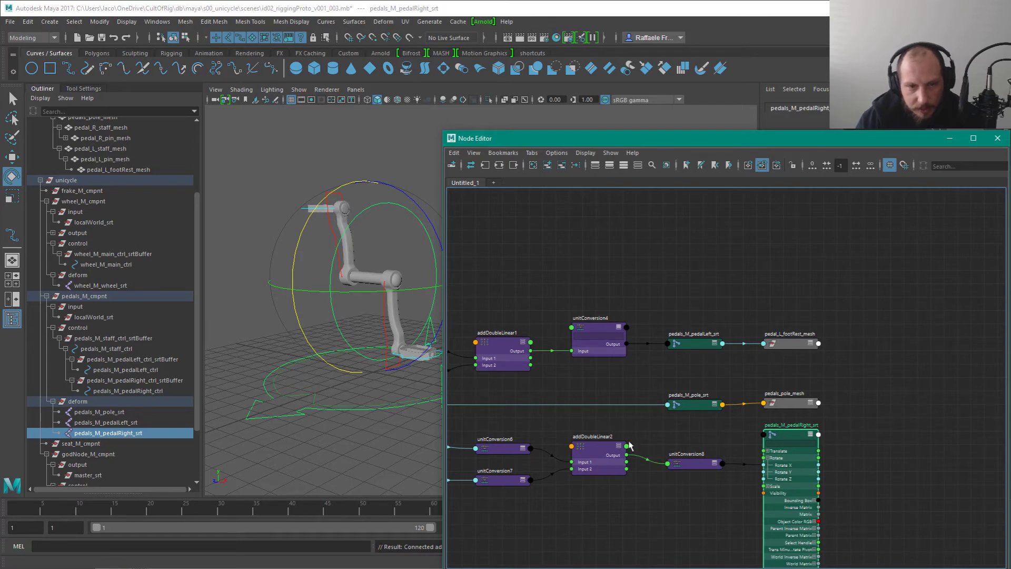
# Step: Tidy the right pedal chain by realigning its nodes and placing the collapsed pedals_M_pedalRight_srt beneath pedals_M_pole_srt
pyautogui.scroll(-2, 630, 446)
pyautogui.keyDown('alt'); pyautogui.moveTo(631, 446); pyautogui.dragTo(826, 379, button='middle'); pyautogui.keyUp('alt')
pyautogui.moveTo(599, 385); pyautogui.dragTo(936, 448)
pyautogui.moveTo(917, 403); pyautogui.dragTo(848, 393)
pyautogui.keyDown('alt'); pyautogui.moveTo(876, 435); pyautogui.dragTo(664, 457, button='middle'); pyautogui.keyUp('alt')
pyautogui.click(712, 534)
pyautogui.moveTo(774, 400); pyautogui.dragTo(677, 435)
pyautogui.scroll(3, 763, 411)
pyautogui.click(700, 403)
pyautogui.click(860, 378)
# Step: Expand pedal_R_pin_mesh in the scene hierarchy and add its child pedal_R_footRest_mesh to the node graph near pedals_M_pedalRight_srt
pyautogui.moveTo(871, 257); pyautogui.dragTo(792, 319)
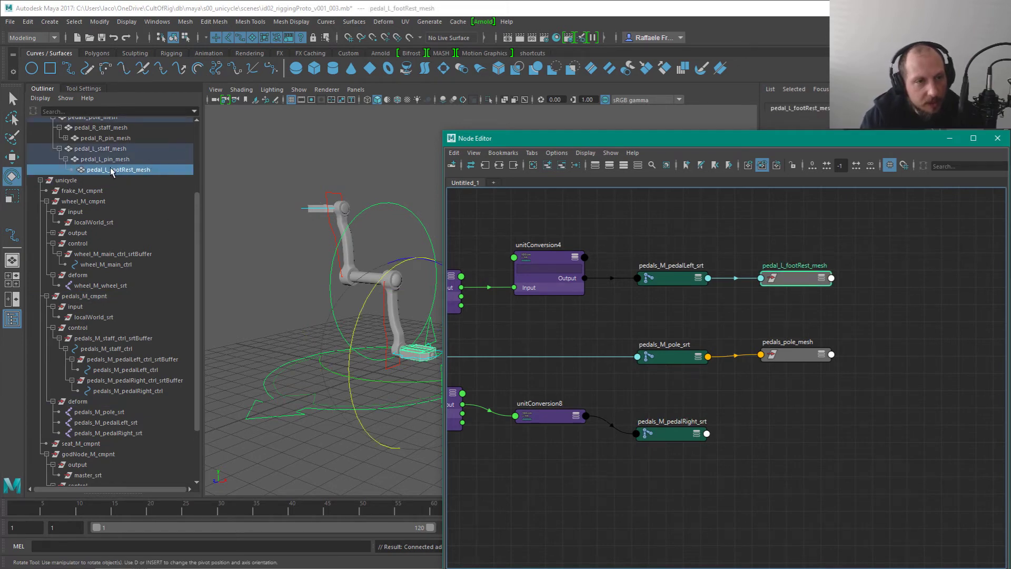
pyautogui.scroll(4, 142, 274)
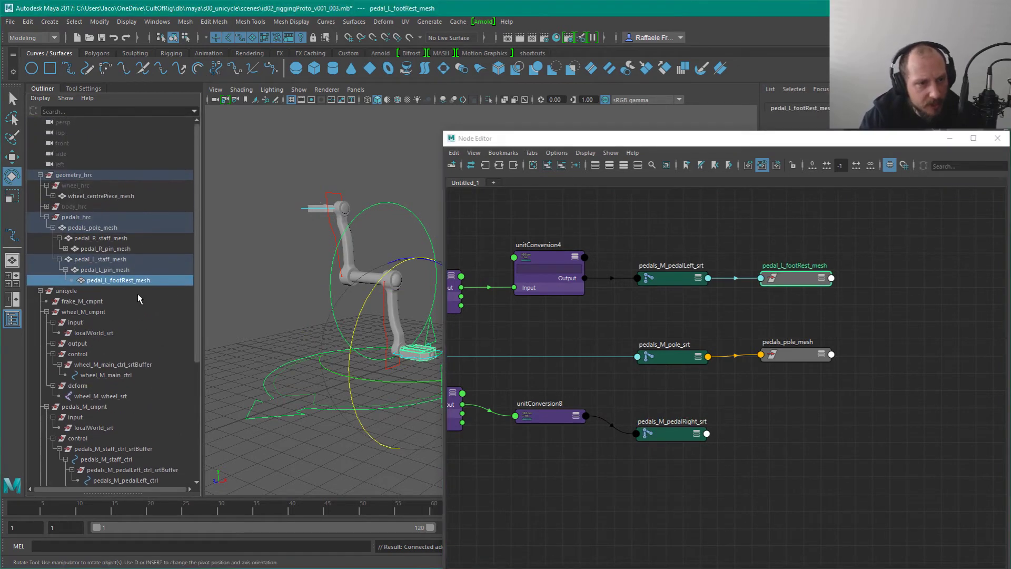
pyautogui.click(65, 249)
pyautogui.click(122, 258)
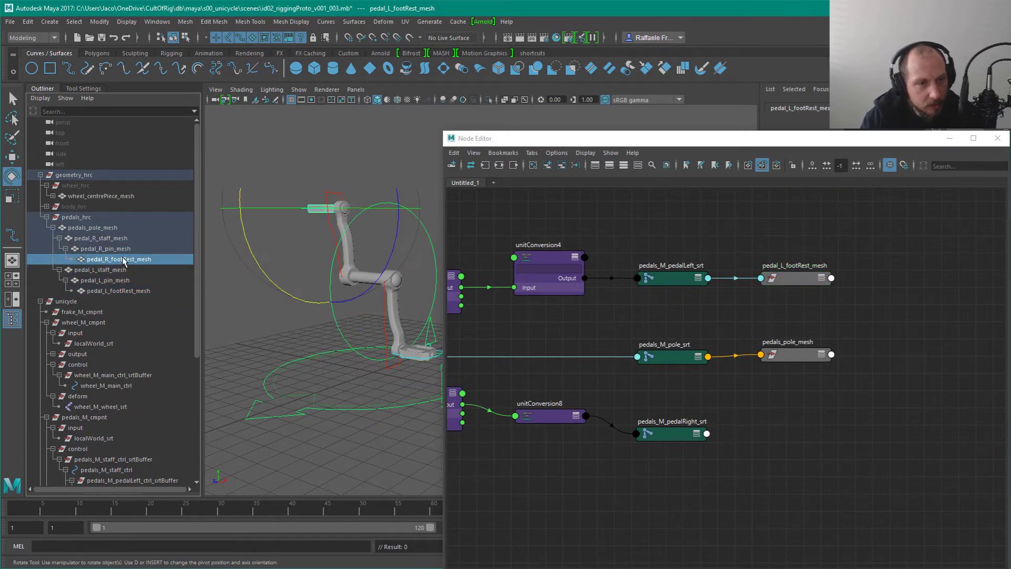
pyautogui.moveTo(136, 258)
pyautogui.mouseDown()
pyautogui.moveTo(380, 292)
pyautogui.moveTo(434, 377)
pyautogui.moveTo(139, 258)
pyautogui.mouseUp()
pyautogui.moveTo(135, 261); pyautogui.dragTo(788, 439, button='middle')
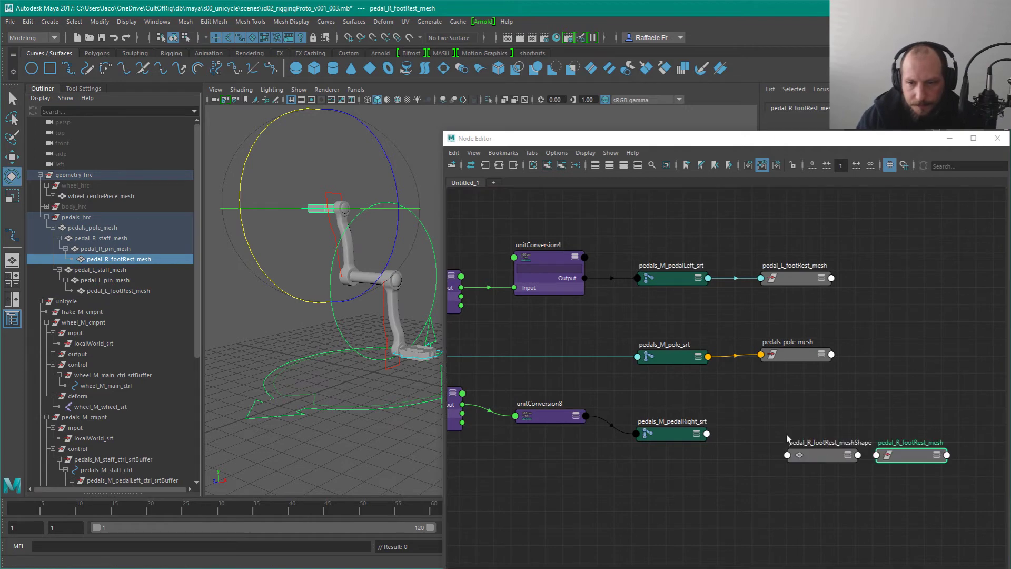
# Step: Set the node graph to display no shapes and place pedal_R_footRest_mesh beside pedals_M_pedalRight_srt, beneath pedals_pole_mesh
pyautogui.click(909, 505)
pyautogui.click(820, 457)
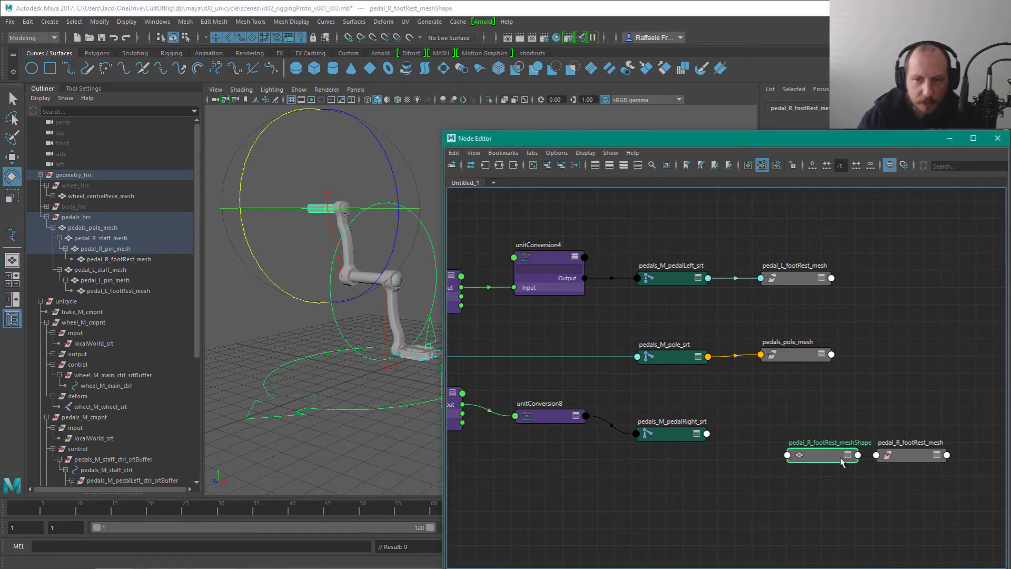
pyautogui.click(557, 152)
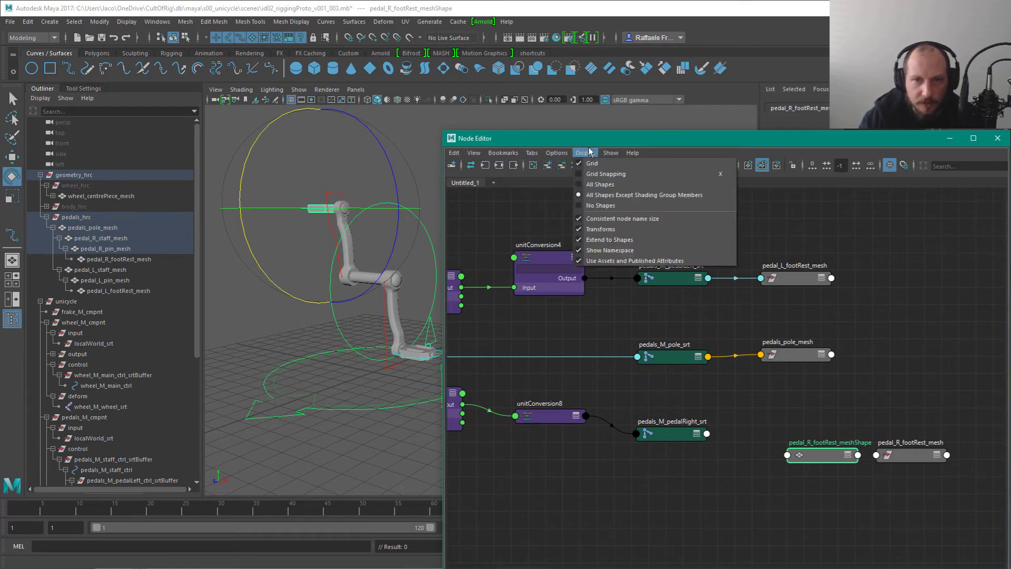
pyautogui.click(600, 206)
pyautogui.moveTo(903, 456); pyautogui.dragTo(788, 442)
pyautogui.scroll(4, 771, 513)
# Step: Expand pedals_M_pedalRight_srt and pedal_R_footRest_mesh to show all their attributes, and shift the mesh node slightly towards the joint
pyautogui.click(674, 434)
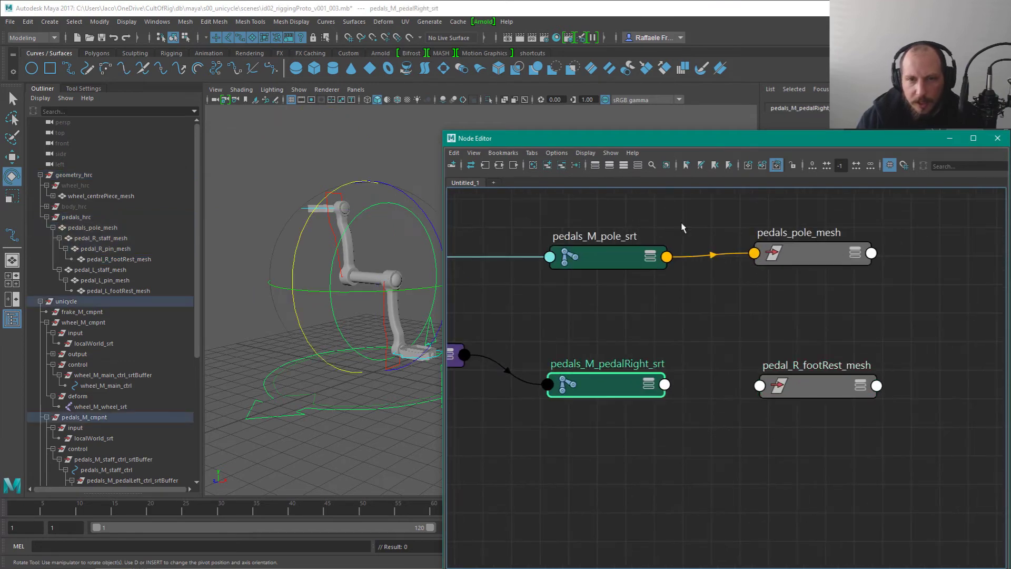
pyautogui.click(591, 154)
pyautogui.click(768, 476)
pyautogui.click(818, 389)
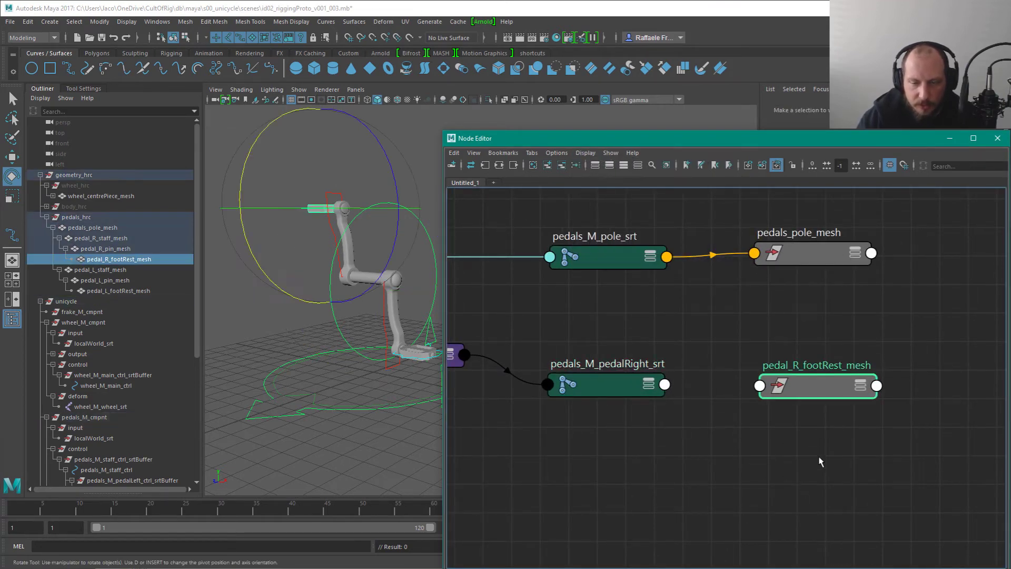
pyautogui.press('3')
pyautogui.press('3')
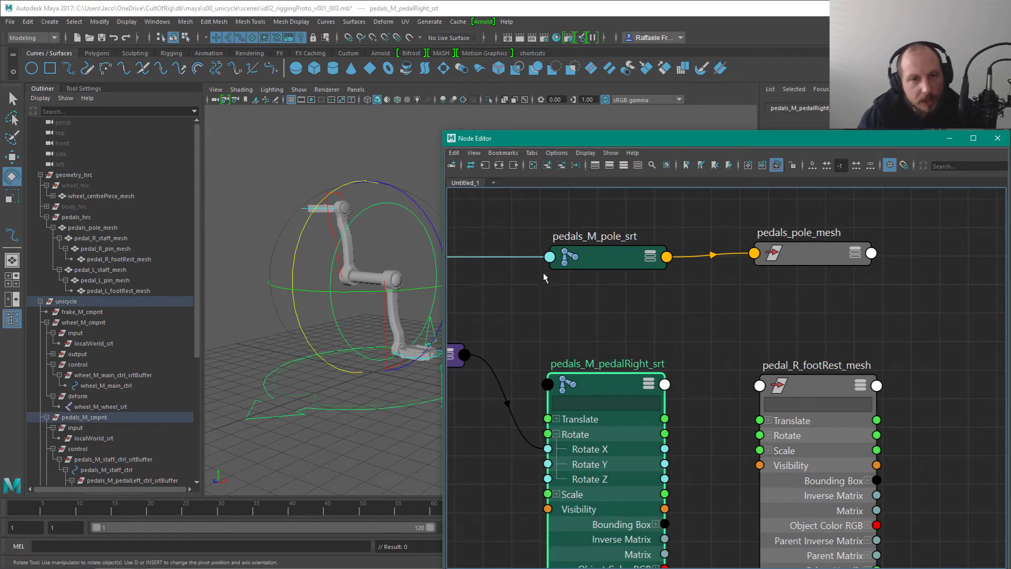
pyautogui.click(814, 387)
pyautogui.moveTo(773, 424); pyautogui.dragTo(755, 415)
pyautogui.scroll(2, 724, 322)
pyautogui.scroll(-3, 719, 316)
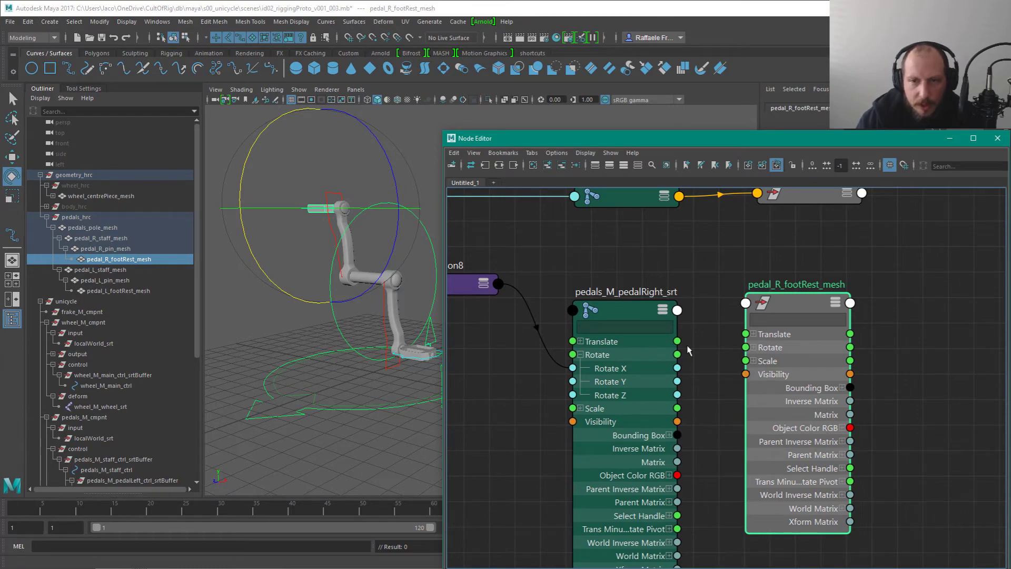
pyautogui.keyDown('alt'); pyautogui.moveTo(773, 230); pyautogui.dragTo(773, 273, button='middle'); pyautogui.keyUp('alt')
# Step: Show the connected attributes of pedals_M_pole_srt and pedals_pole_mesh to examine how that pair is wired
pyautogui.click(648, 246)
pyautogui.press('2')
pyautogui.click(805, 238)
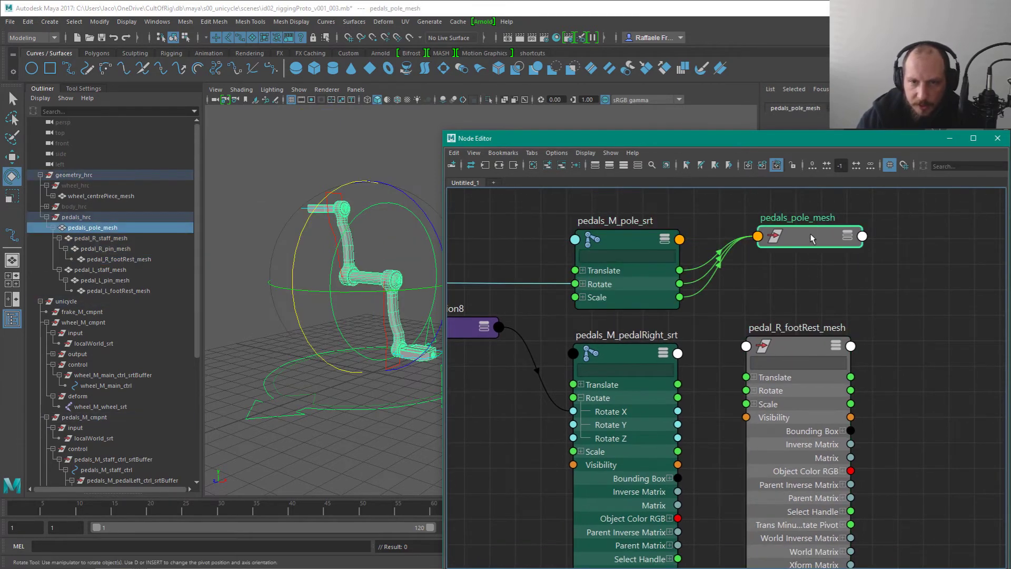
pyautogui.press('2')
pyautogui.click(707, 373)
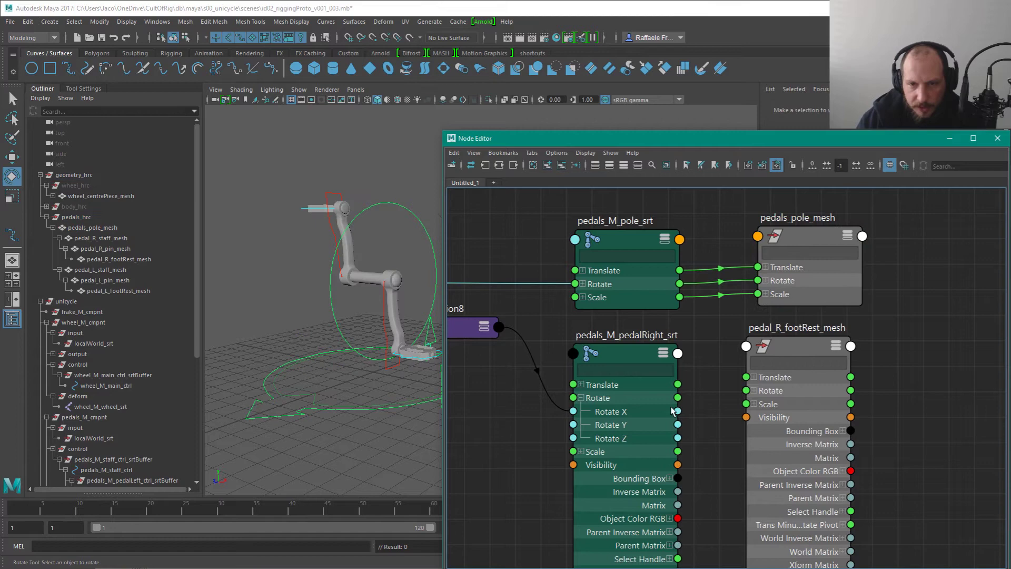
# Step: Connect the Translate, Rotate and Scale of pedals_M_pedalRight_srt to the matching attributes of pedal_R_footRest_mesh
pyautogui.click(582, 399)
pyautogui.moveTo(678, 384)
pyautogui.mouseDown()
pyautogui.moveTo(747, 377)
pyautogui.moveTo(747, 390)
pyautogui.mouseUp()
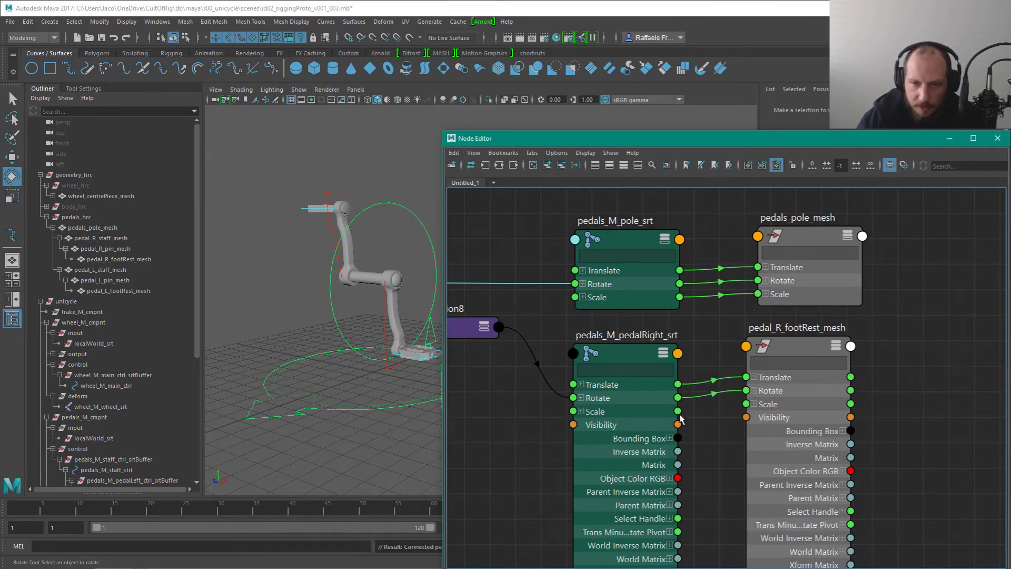
pyautogui.moveTo(678, 411); pyautogui.dragTo(746, 404)
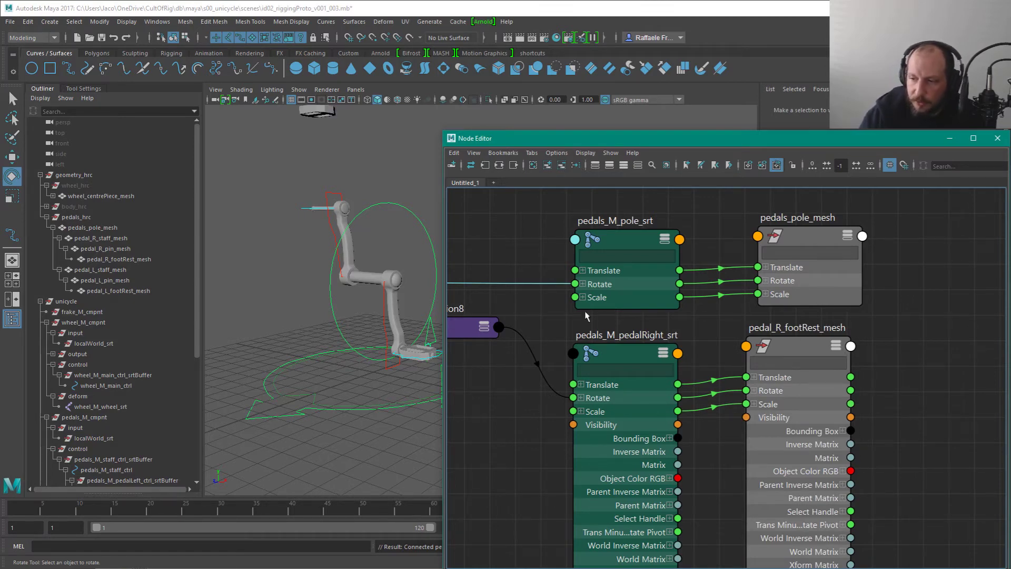
# Step: Collapse the pole and right pedal joints and their connected meshes to compact nodes
pyautogui.click(822, 353)
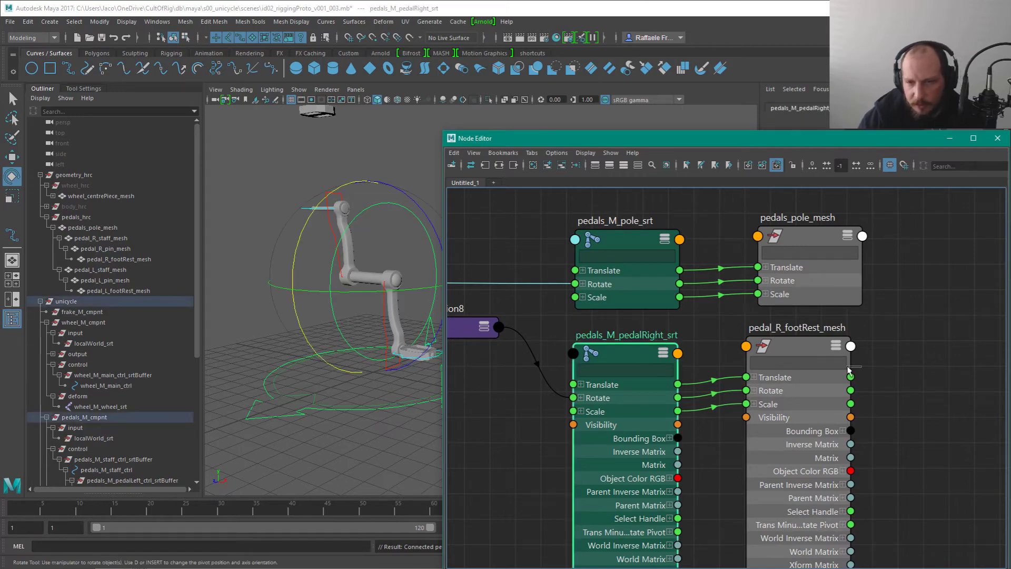
pyautogui.click(864, 395)
pyautogui.press('1')
pyautogui.scroll(-6, 818, 298)
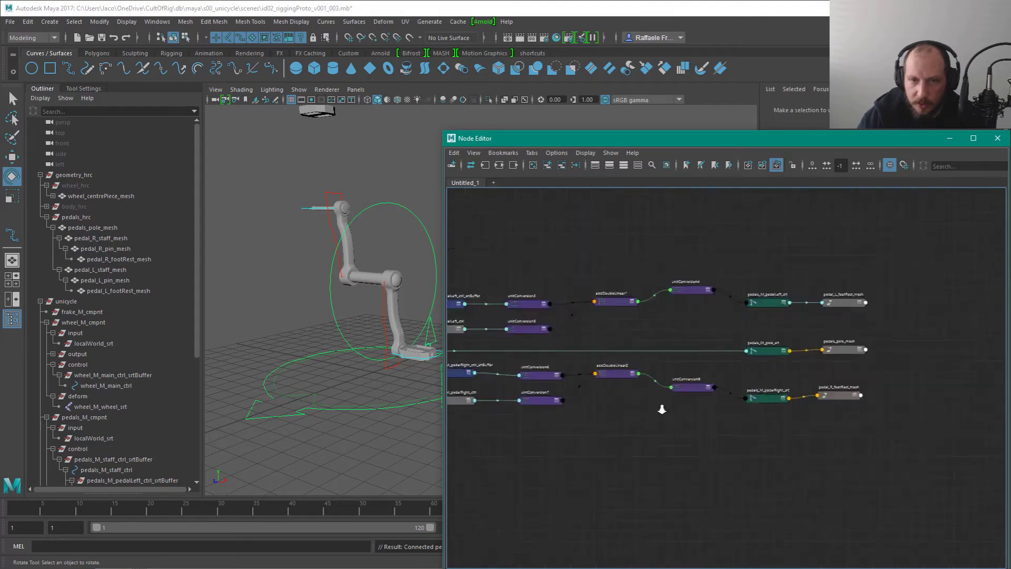
pyautogui.click(844, 395)
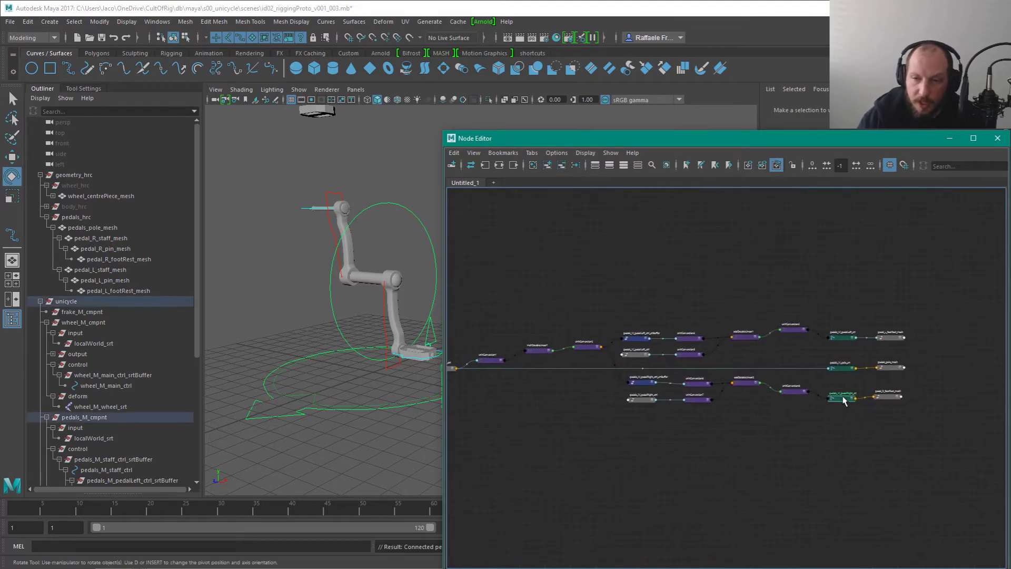
# Step: Select the whole pedal network, pin all of its nodes in the graph, and clear the selection
pyautogui.keyDown('alt'); pyautogui.moveTo(611, 286); pyautogui.dragTo(703, 274, button='middle'); pyautogui.keyUp('alt')
pyautogui.keyDown('alt'); pyautogui.moveTo(703, 273); pyautogui.dragTo(575, 240, button='right'); pyautogui.keyUp('alt')
pyautogui.moveTo(554, 237); pyautogui.dragTo(930, 387)
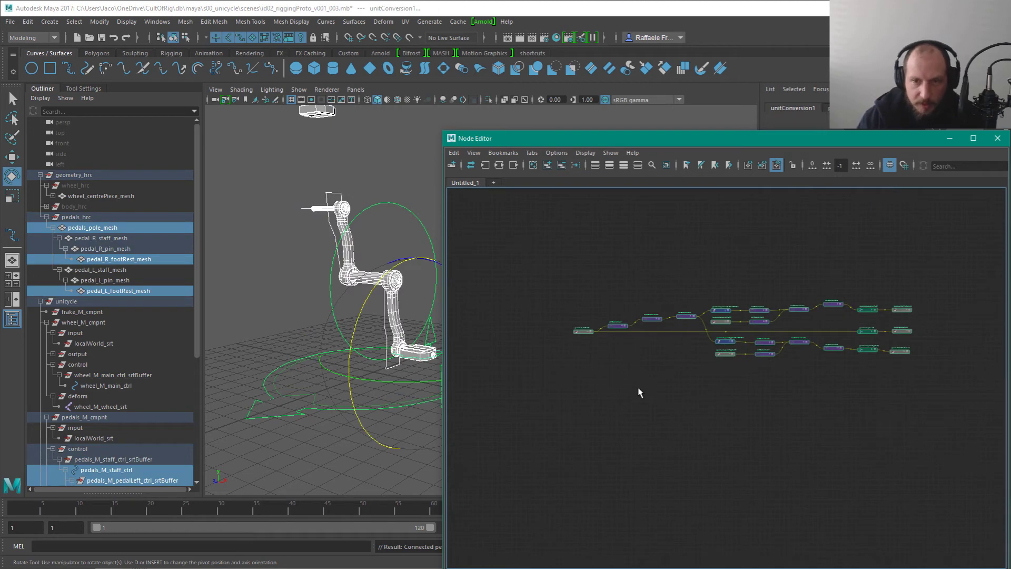
pyautogui.keyDown('alt'); pyautogui.moveTo(640, 393); pyautogui.dragTo(745, 354, button='right'); pyautogui.keyUp('alt')
pyautogui.keyDown('alt'); pyautogui.moveTo(745, 355); pyautogui.dragTo(586, 224, button='middle'); pyautogui.keyUp('alt')
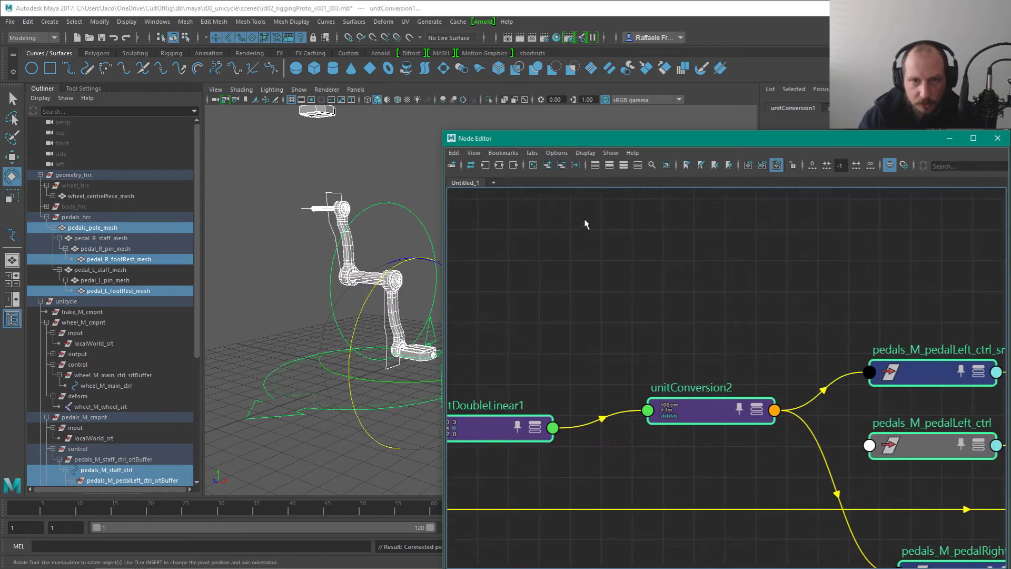
pyautogui.keyDown('alt'); pyautogui.moveTo(797, 325); pyautogui.dragTo(828, 302, button='right'); pyautogui.keyUp('alt')
pyautogui.keyDown('alt'); pyautogui.moveTo(828, 301); pyautogui.dragTo(832, 192, button='middle'); pyautogui.keyUp('alt')
pyautogui.keyDown('alt'); pyautogui.moveTo(832, 193); pyautogui.dragTo(757, 315, button='right'); pyautogui.keyUp('alt')
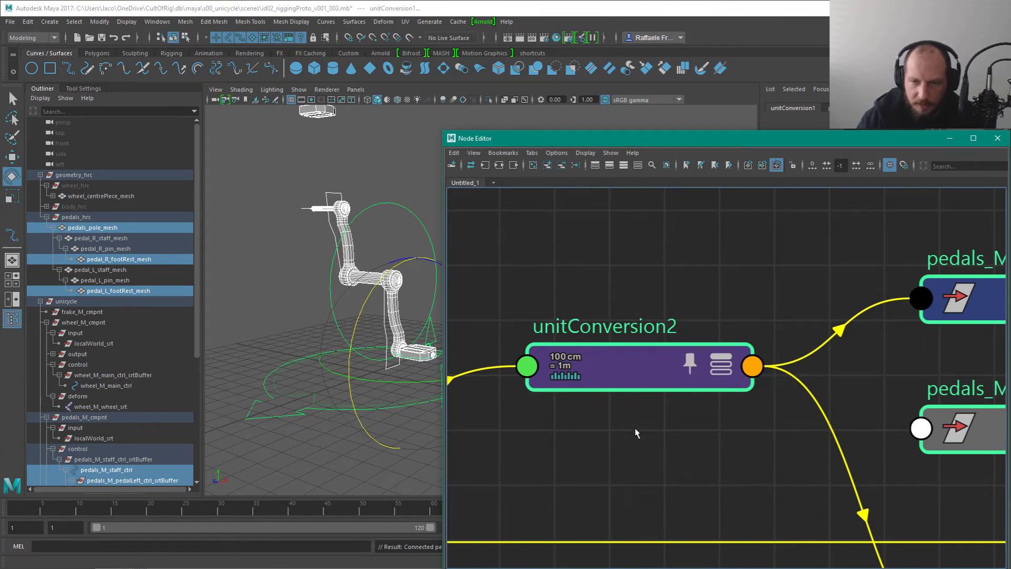
pyautogui.scroll(-6, 578, 428)
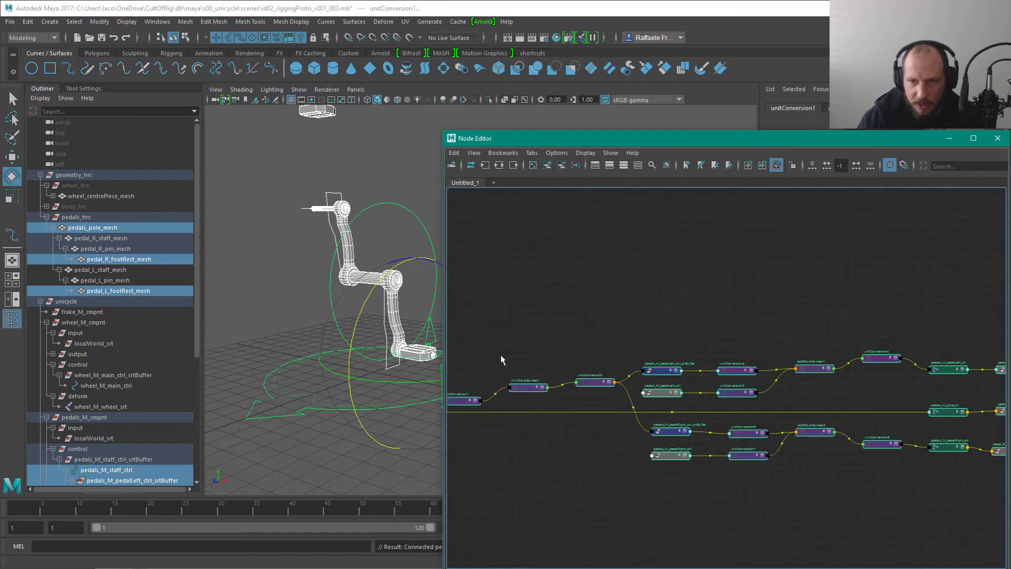
pyautogui.moveTo(663, 256); pyautogui.dragTo(686, 326)
pyautogui.keyDown('alt'); pyautogui.moveTo(866, 511); pyautogui.dragTo(717, 497, button='middle'); pyautogui.keyUp('alt')
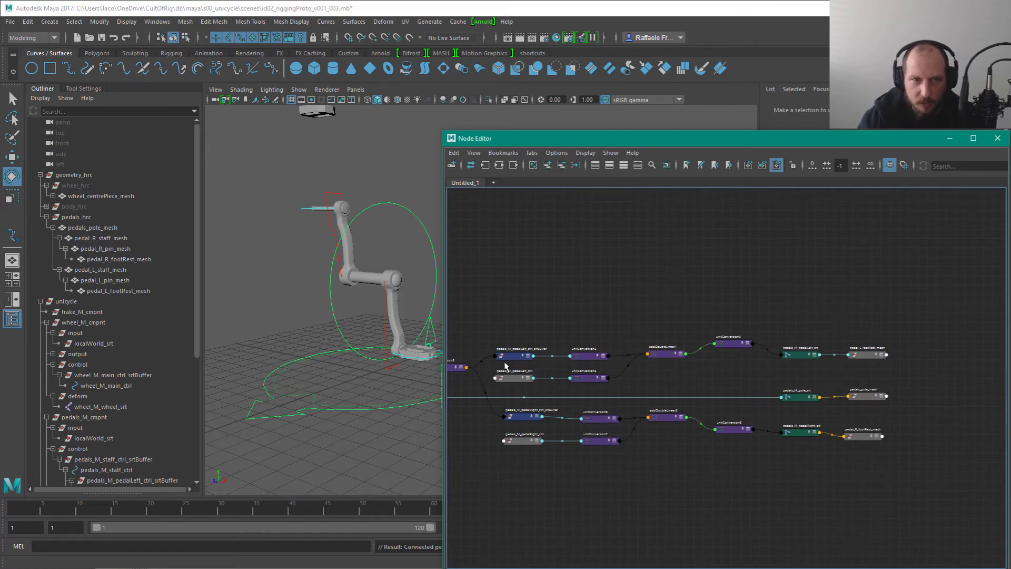
# Step: Examine pedal_R_footRest_mesh, its parent pin mesh, both pedal deform joints and pedal_L_footRest_mesh to compare the two sides' wiring and placement
pyautogui.click(867, 436)
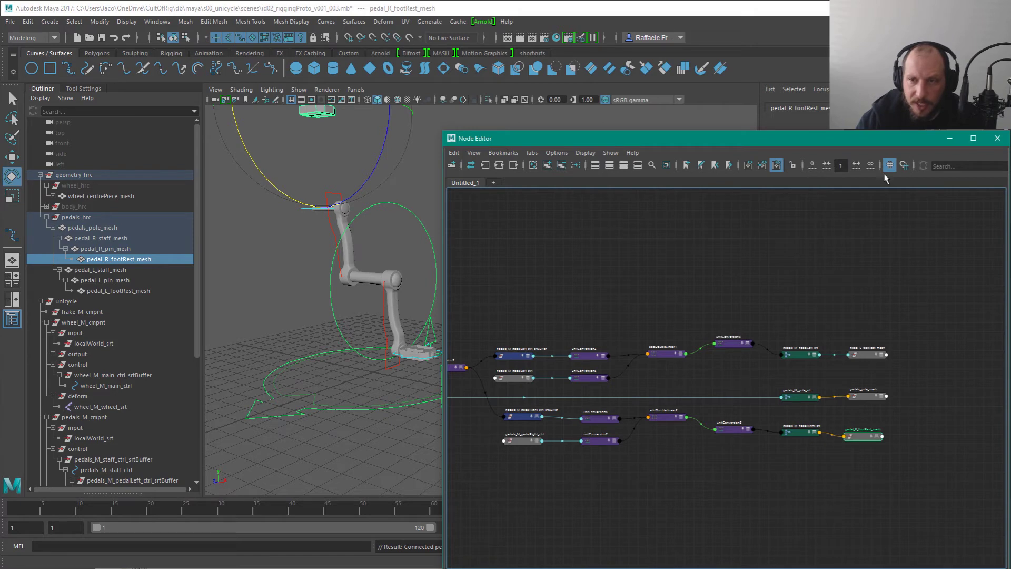
pyautogui.click(111, 248)
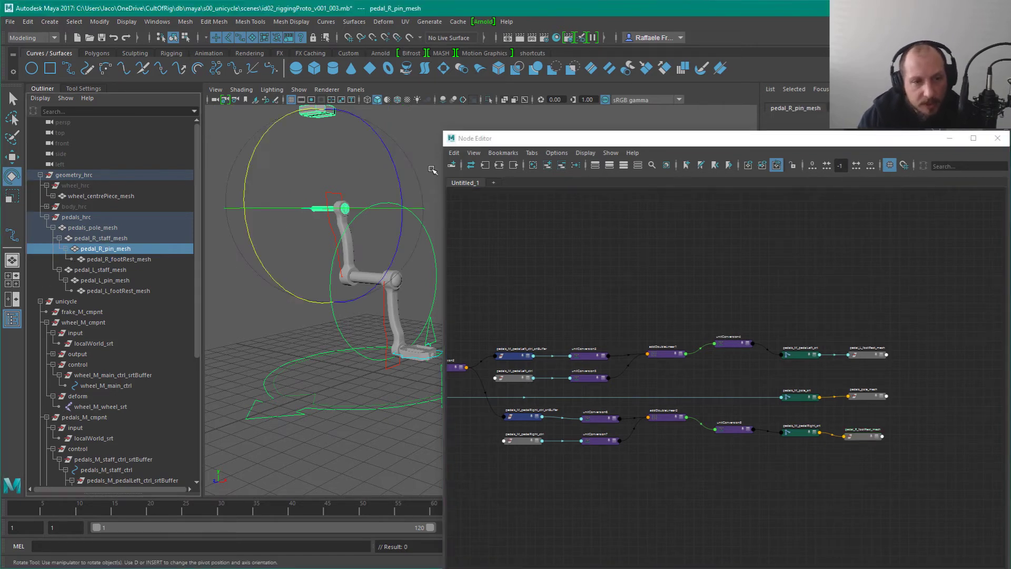
pyautogui.keyDown('alt'); pyautogui.moveTo(791, 474); pyautogui.dragTo(864, 516, button='right'); pyautogui.keyUp('alt')
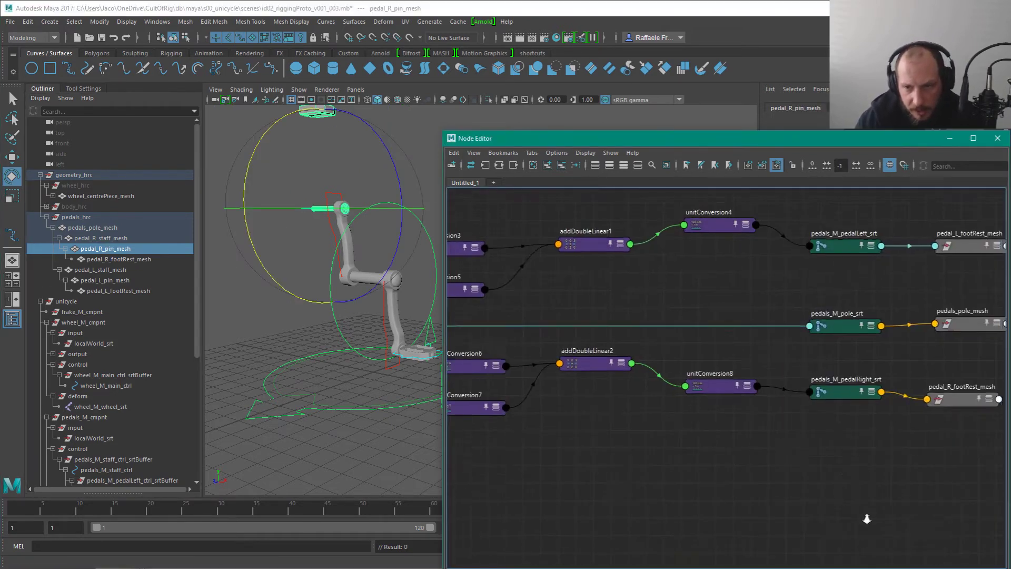
pyautogui.keyDown('alt'); pyautogui.moveTo(896, 459); pyautogui.dragTo(711, 483, button='middle'); pyautogui.keyUp('alt')
pyautogui.click(658, 267)
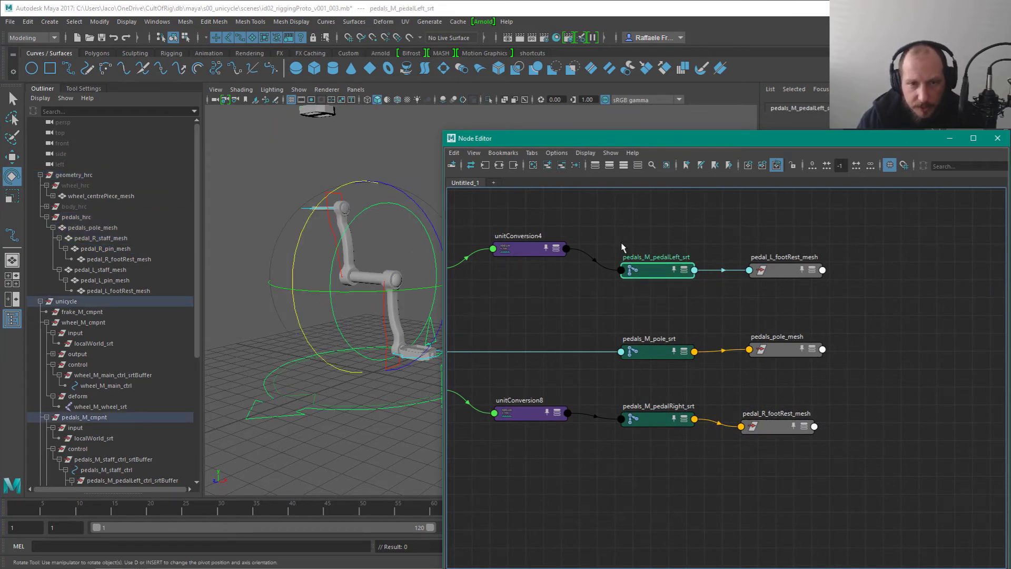
pyautogui.click(653, 421)
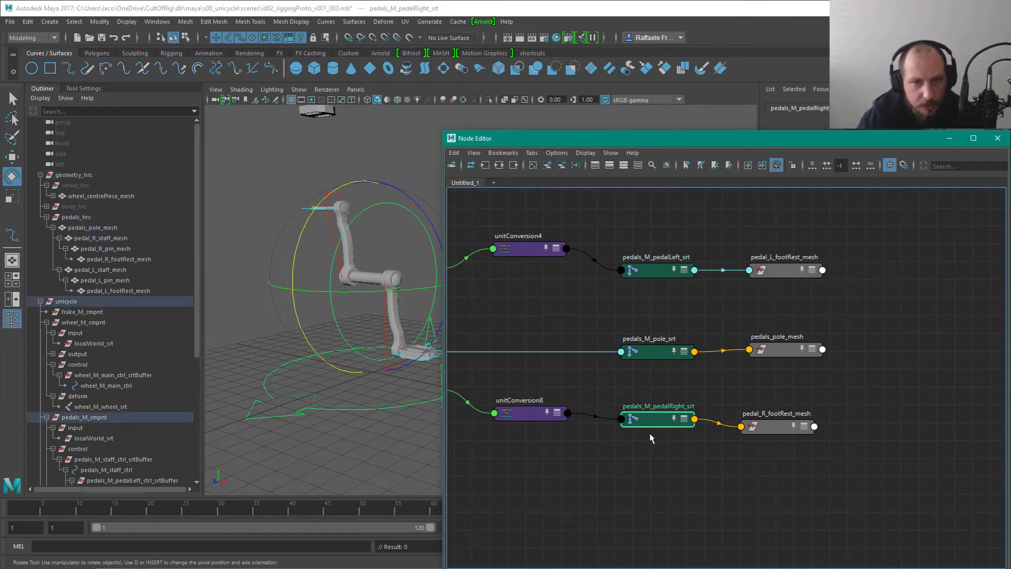
pyautogui.click(785, 270)
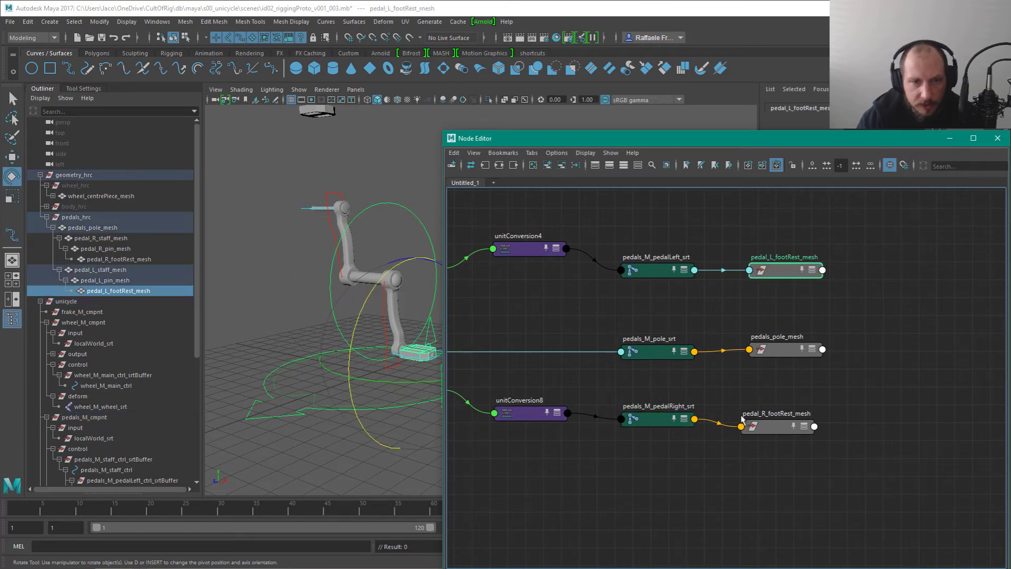
pyautogui.keyDown('alt'); pyautogui.moveTo(434, 285); pyautogui.dragTo(390, 272, button='middle'); pyautogui.keyUp('alt')
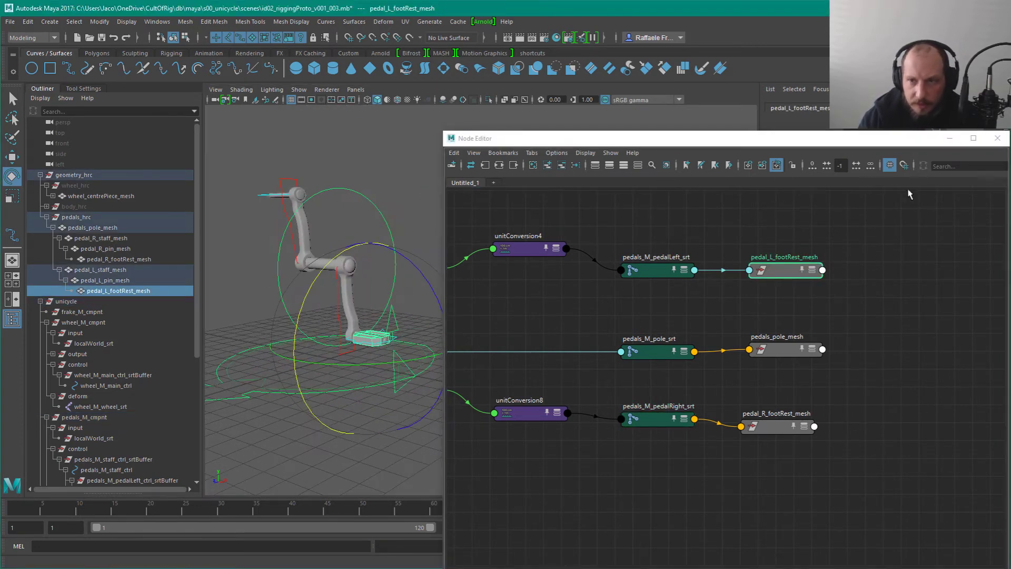
# Step: Uncover the transform attributes, try setting the Translate X of pedal_L_footRest_mesh to 0, and undo the change
pyautogui.keyDown('super'); pyautogui.moveTo(933, 193); pyautogui.dragTo(847, 411, button='right'); pyautogui.keyUp('super')
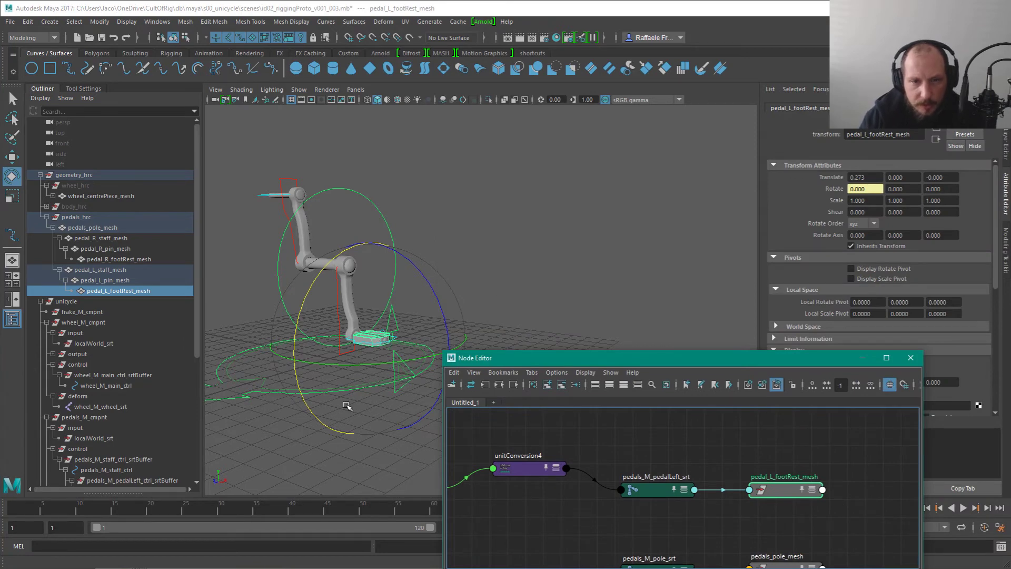
pyautogui.moveTo(850, 178); pyautogui.dragTo(885, 178)
pyautogui.write('0')
pyautogui.press('Return')
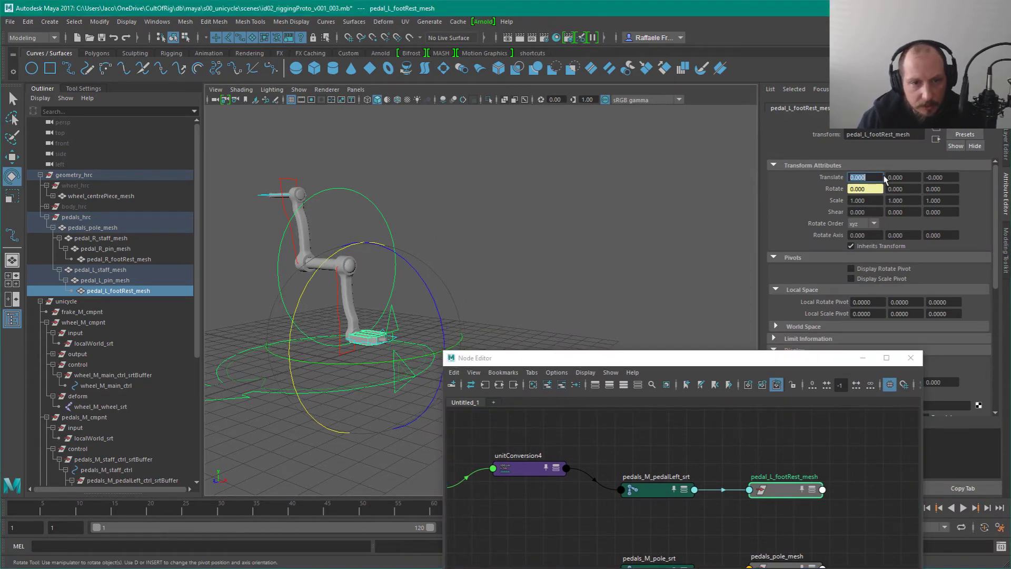
pyautogui.hotkey('ctrl', 'z')
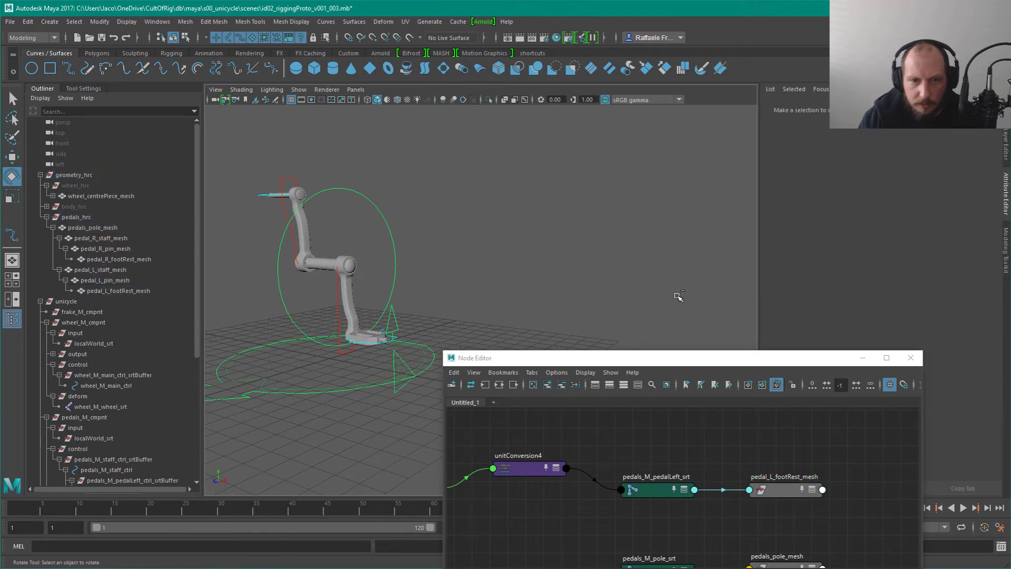
# Step: Inspect the transform and pivot values of pedal_R_footRest_mesh and its parent pedal_R_pin_mesh
pyautogui.keyDown('alt'); pyautogui.moveTo(435, 242); pyautogui.dragTo(474, 215); pyautogui.keyUp('alt')
pyautogui.click(373, 135)
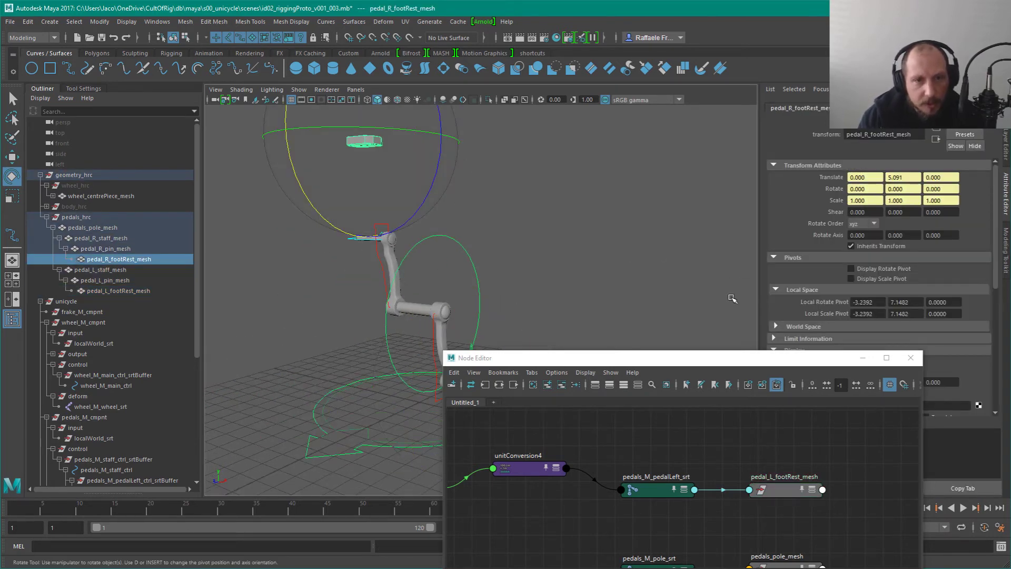
pyautogui.keyDown('alt'); pyautogui.moveTo(757, 537); pyautogui.dragTo(739, 444, button='middle'); pyautogui.keyUp('alt')
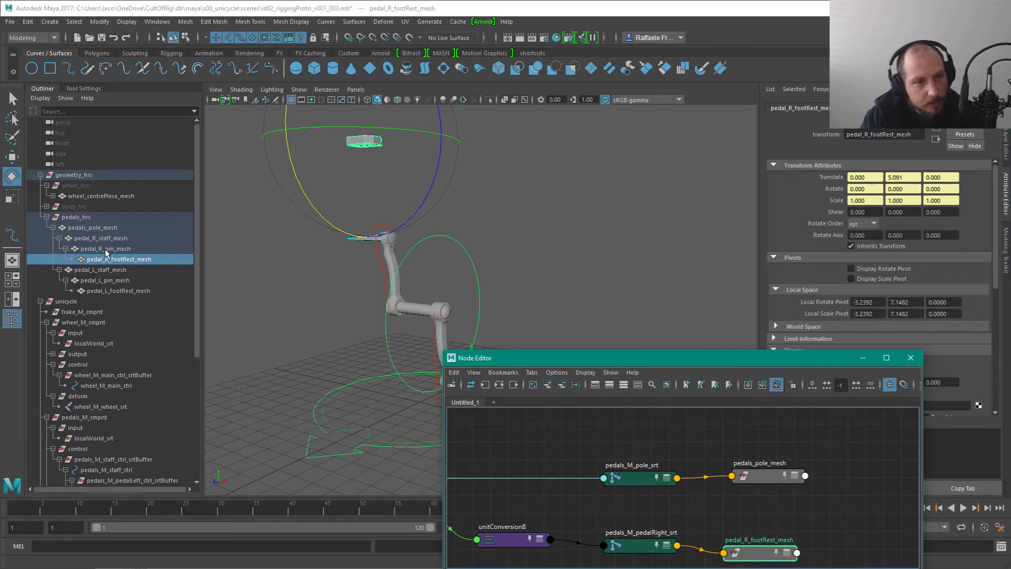
pyautogui.hotkey('ctrl', 'z')
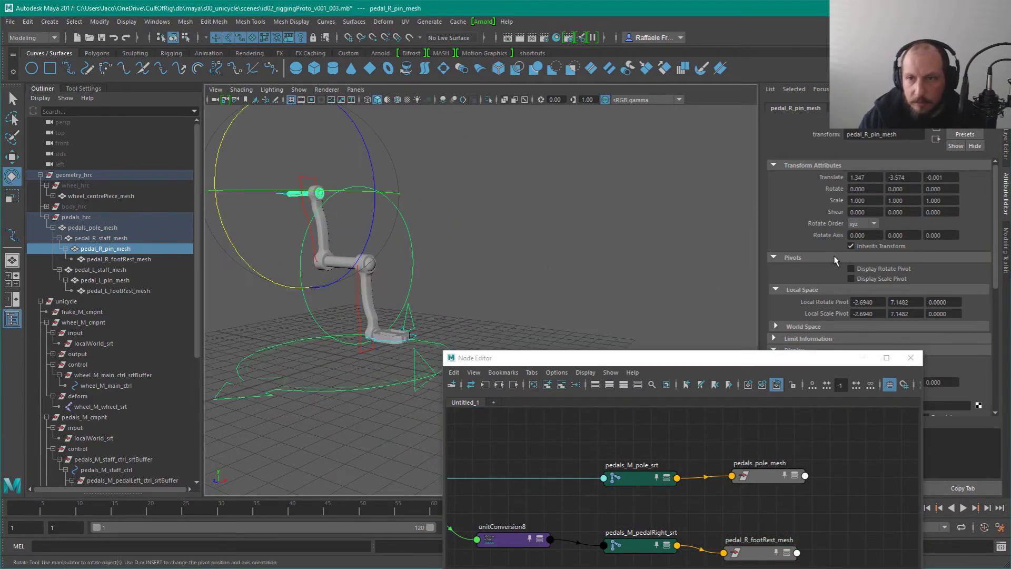
# Step: Compare the transform and pivot values of pedal_L_pin_mesh and pedal_R_pin_mesh, and inspect the pedals_M_pedalRight_srt joint feeding the right footrest
pyautogui.keyDown('alt'); pyautogui.moveTo(577, 264); pyautogui.dragTo(457, 263); pyautogui.keyUp('alt')
pyautogui.click(124, 281)
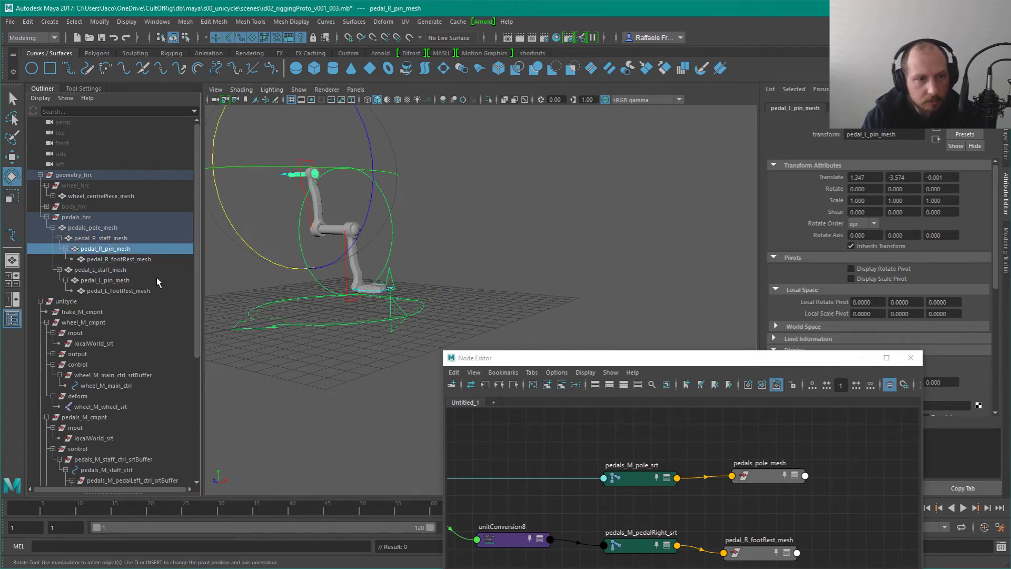
pyautogui.click(108, 249)
pyautogui.keyDown('alt'); pyautogui.moveTo(697, 561); pyautogui.dragTo(751, 460, button='middle'); pyautogui.keyUp('alt')
pyautogui.keyDown('alt'); pyautogui.moveTo(514, 450); pyautogui.dragTo(634, 516, button='middle'); pyautogui.keyUp('alt')
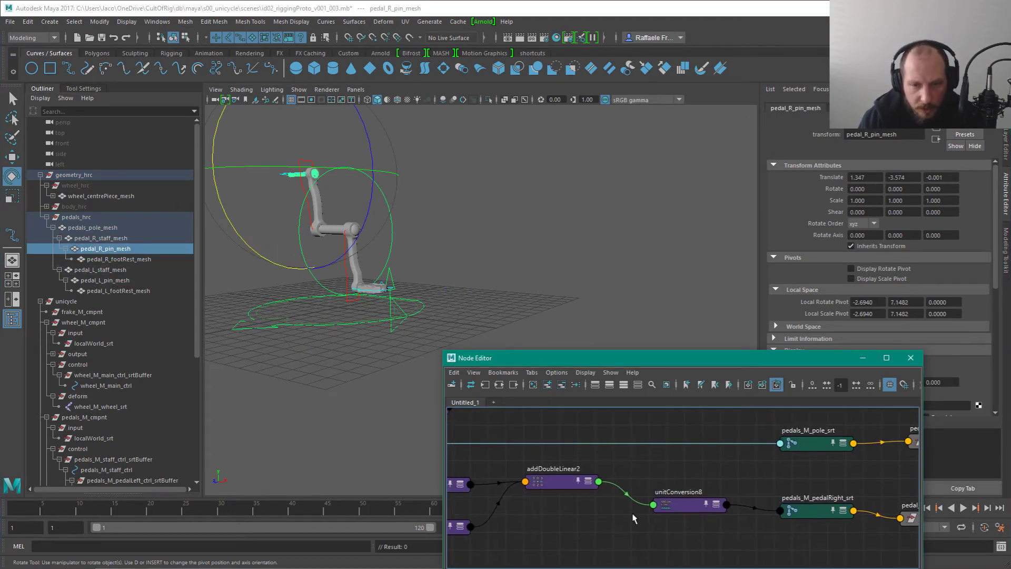
pyautogui.keyDown('alt'); pyautogui.moveTo(634, 516); pyautogui.dragTo(543, 402, button='right'); pyautogui.keyUp('alt')
pyautogui.keyDown('alt'); pyautogui.moveTo(743, 501); pyautogui.dragTo(569, 458, button='middle'); pyautogui.keyUp('alt')
pyautogui.click(604, 466)
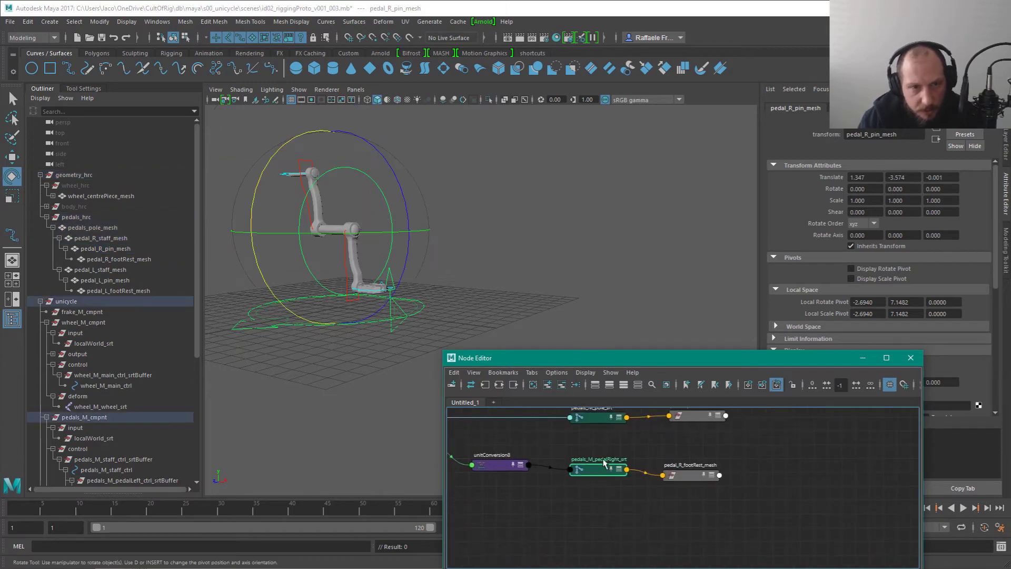
pyautogui.keyDown('alt'); pyautogui.moveTo(422, 277); pyautogui.dragTo(522, 231); pyautogui.keyUp('alt')
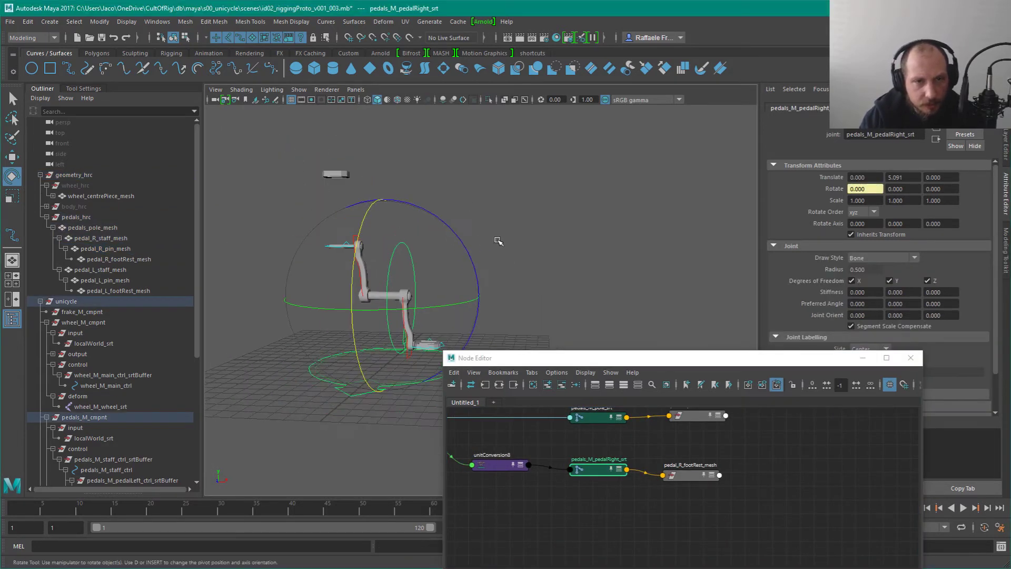
# Step: Inspect the transforms of pedal_R_footRest_mesh, pedals_M_pole_srt and pedals_pole_mesh, and check which attributes of the pole mesh are driven
pyautogui.click(706, 476)
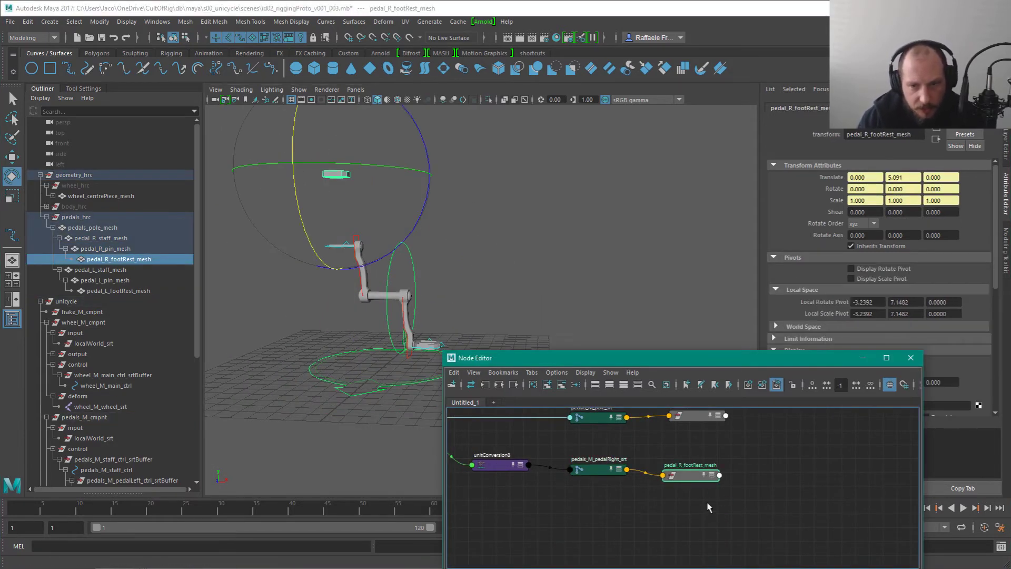
pyautogui.click(599, 418)
pyautogui.keyDown('alt'); pyautogui.moveTo(701, 436); pyautogui.dragTo(733, 489, button='right'); pyautogui.keyUp('alt')
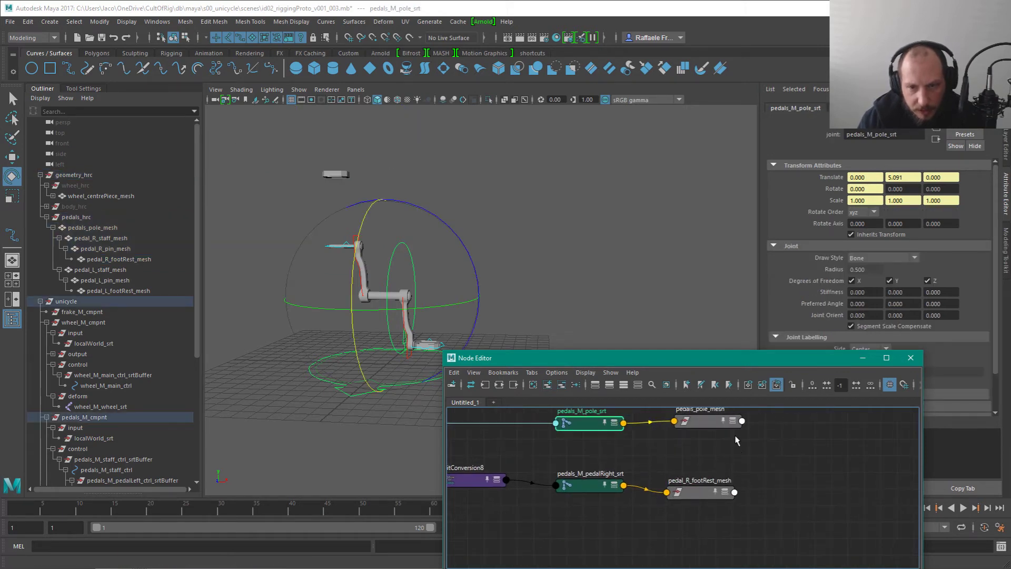
pyautogui.keyDown('alt'); pyautogui.moveTo(735, 435); pyautogui.dragTo(751, 473, button='middle'); pyautogui.keyUp('alt')
pyautogui.click(721, 454)
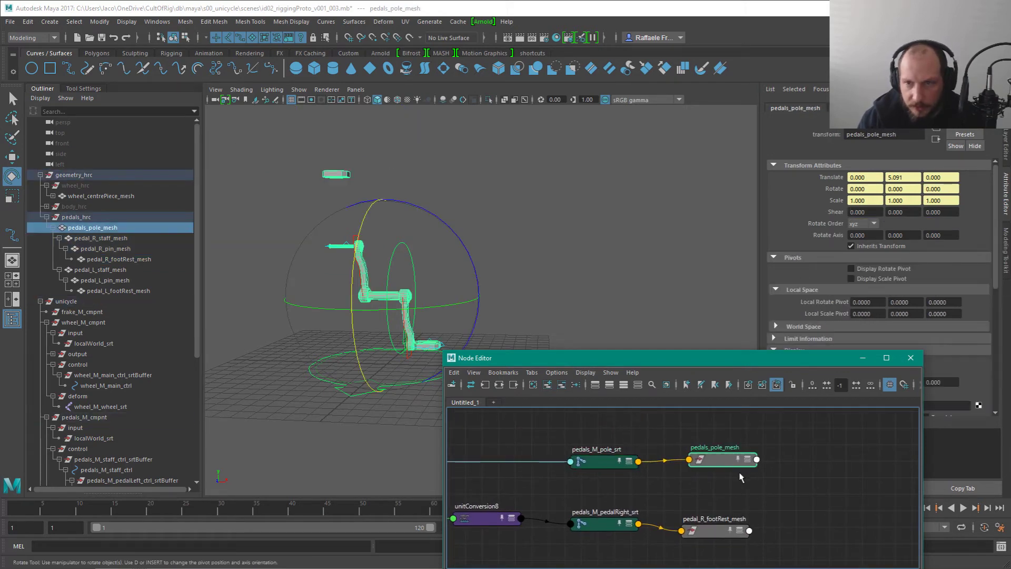
pyautogui.moveTo(781, 479); pyautogui.dragTo(752, 467)
pyautogui.press('3')
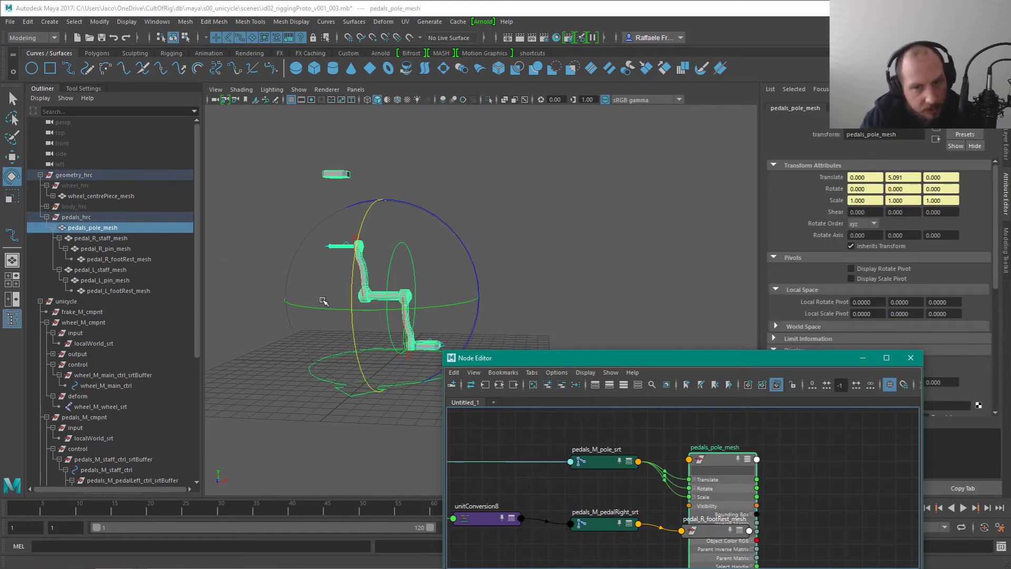
pyautogui.press('1')
pyautogui.scroll(-1, 844, 487)
pyautogui.keyDown('alt'); pyautogui.moveTo(776, 448); pyautogui.dragTo(786, 485, button='middle'); pyautogui.keyUp('alt')
# Step: Compare the transform values of pedal_L_footRest_mesh and its parent pedal_L_pin_mesh with those of pedal_R_pin_mesh
pyautogui.click(730, 441)
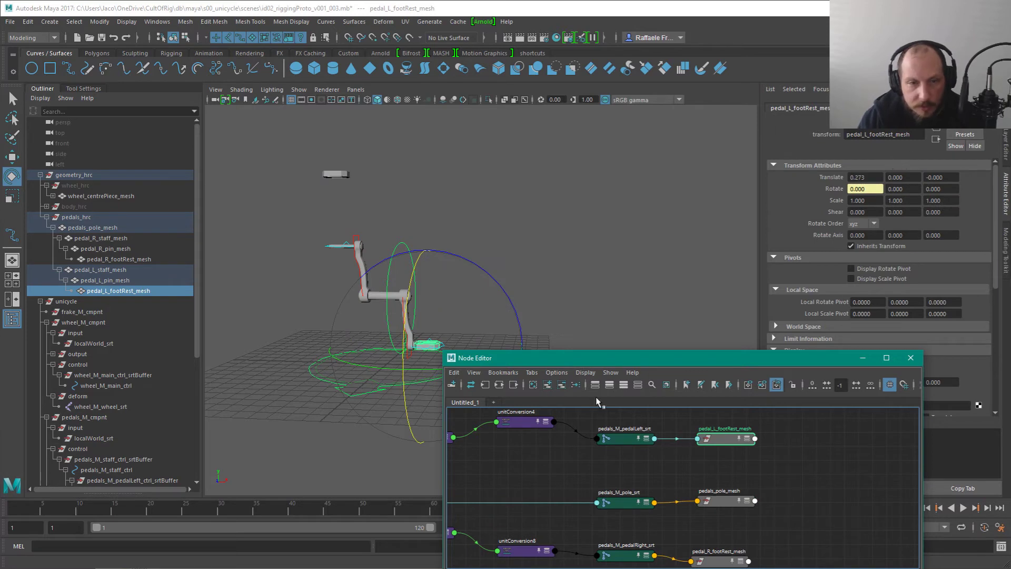
pyautogui.click(120, 281)
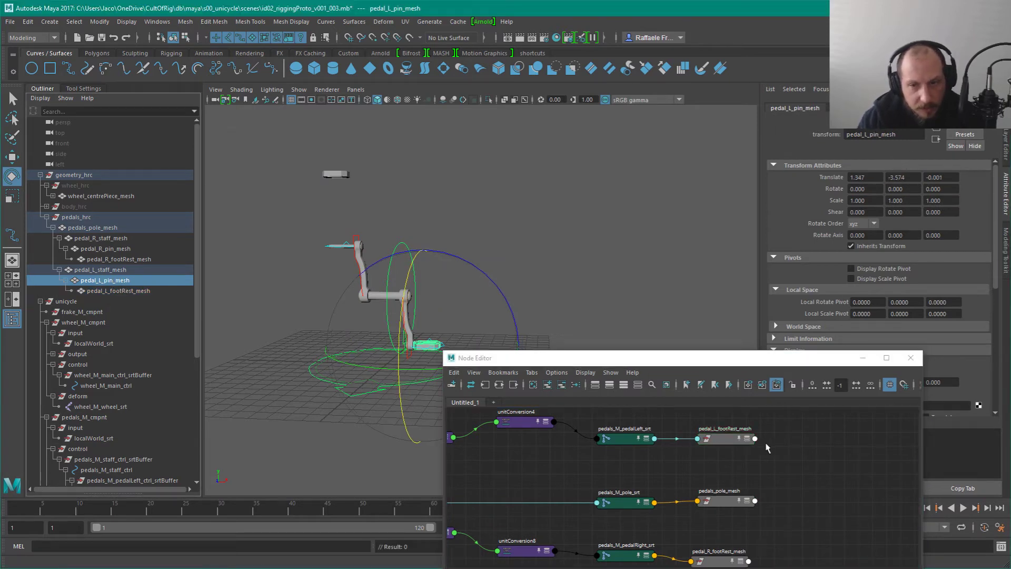
pyautogui.click(727, 438)
pyautogui.click(112, 250)
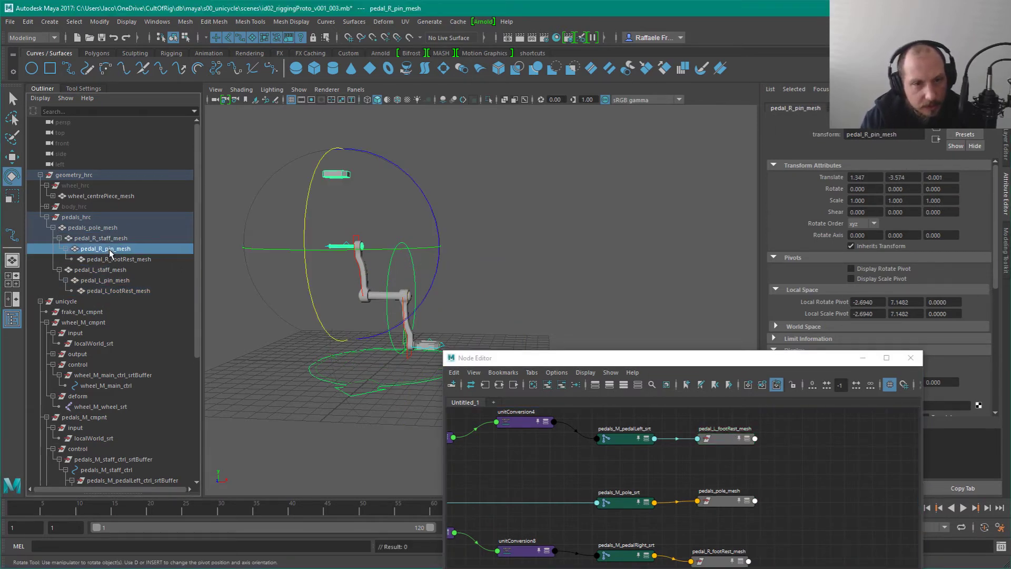
# Step: Expand pedal_R_footRest_mesh in the graph and disconnect its Translate input from pedals_M_pedalRight_srt, keeping the Rotate and Scale connections
pyautogui.click(112, 259)
pyautogui.press('f')
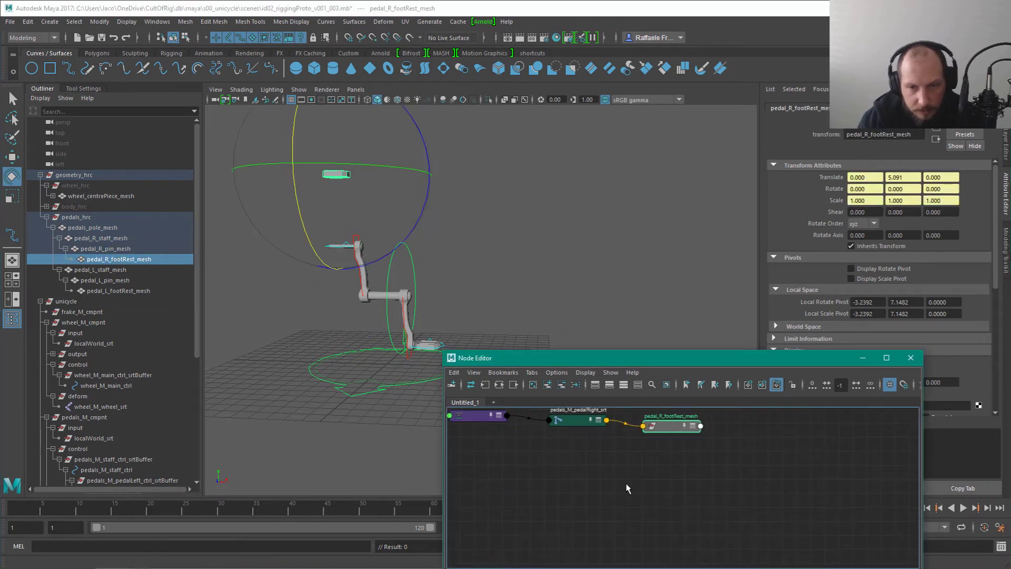
pyautogui.press('3')
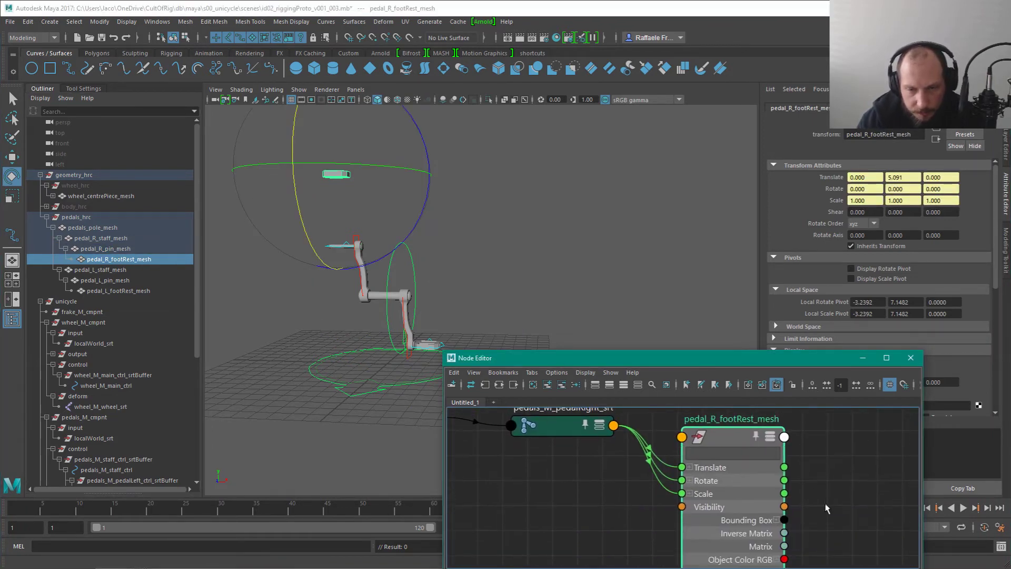
pyautogui.press('f')
pyautogui.keyDown('alt'); pyautogui.moveTo(647, 484); pyautogui.dragTo(706, 474, button='right'); pyautogui.keyUp('alt')
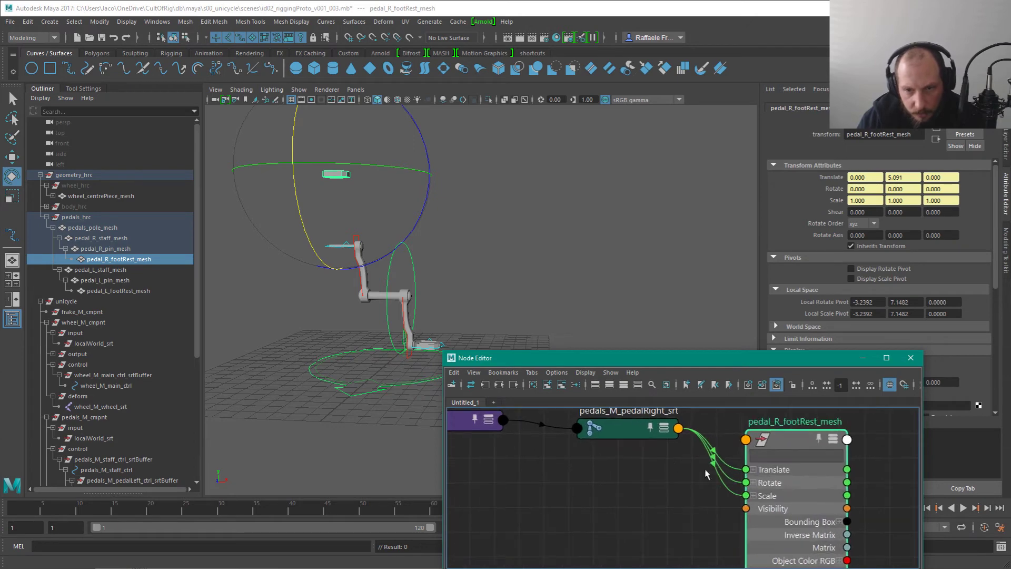
pyautogui.keyDown('alt'); pyautogui.moveTo(507, 458); pyautogui.dragTo(673, 522, button='middle'); pyautogui.keyUp('alt')
pyautogui.keyDown('alt'); pyautogui.moveTo(673, 522); pyautogui.dragTo(605, 524, button='right'); pyautogui.keyUp('alt')
pyautogui.keyDown('alt'); pyautogui.moveTo(709, 563); pyautogui.dragTo(720, 528, button='middle'); pyautogui.keyUp('alt')
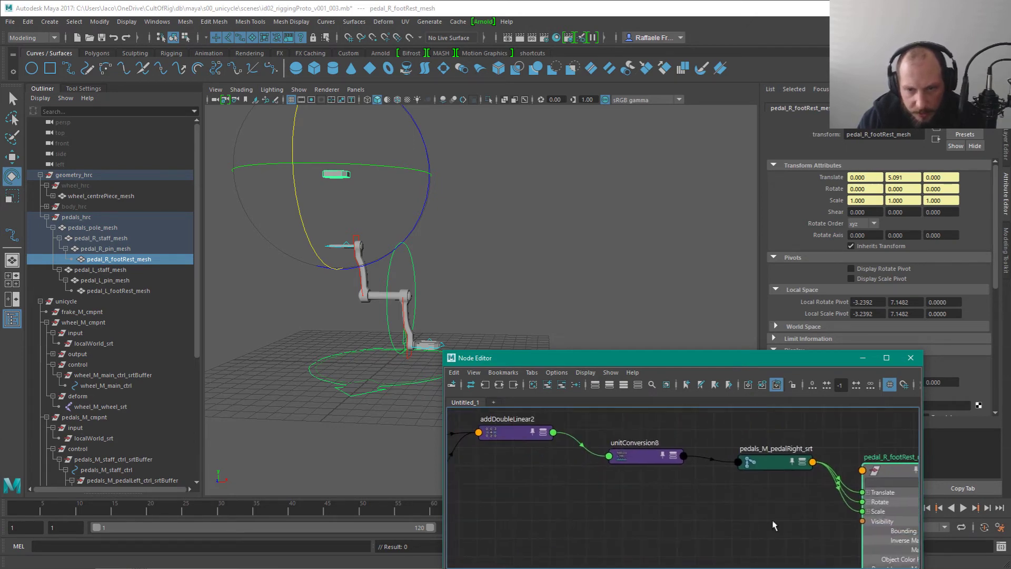
pyautogui.keyDown('alt'); pyautogui.moveTo(818, 537); pyautogui.dragTo(667, 523, button='middle'); pyautogui.keyUp('alt')
pyautogui.keyDown('alt'); pyautogui.moveTo(663, 523); pyautogui.dragTo(713, 536, button='right'); pyautogui.keyUp('alt')
pyautogui.click(732, 457)
pyautogui.press('Delete')
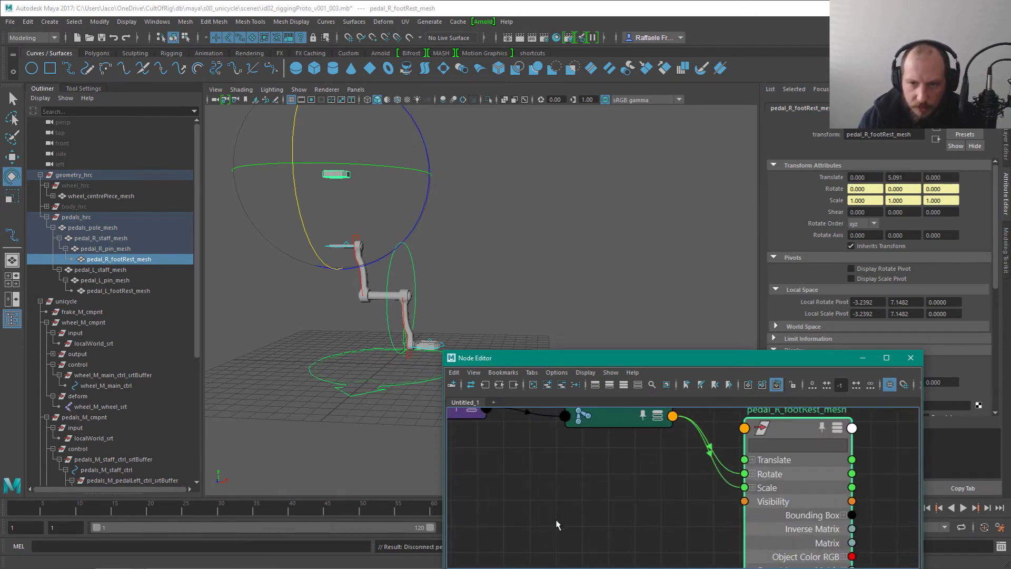
# Step: Move the pedals_M_pedalRight_srt node slightly lower in the graph and set the Translate Y of pedal_R_footRest_mesh to 0
pyautogui.moveTo(663, 426); pyautogui.dragTo(648, 452)
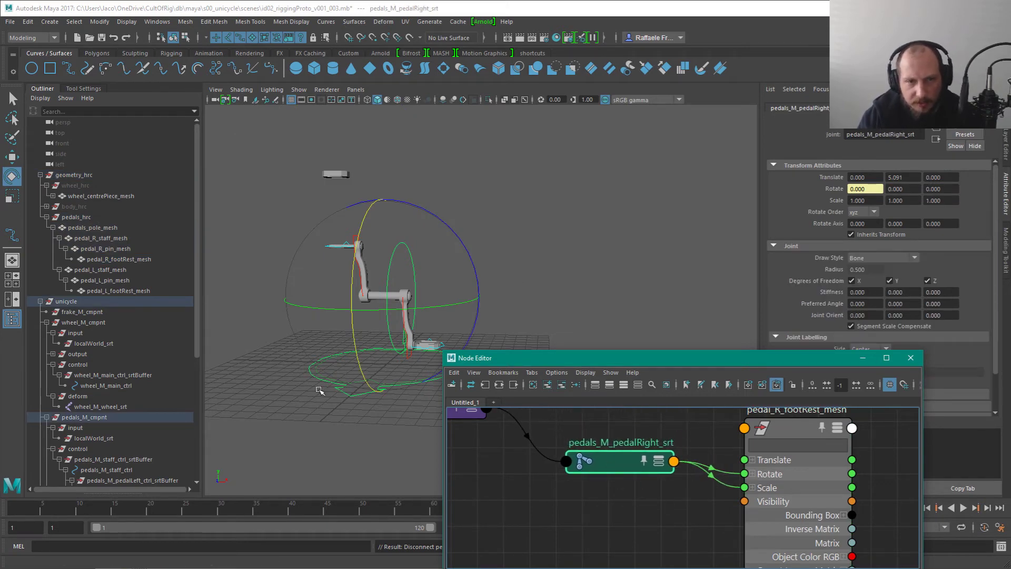
pyautogui.click(801, 446)
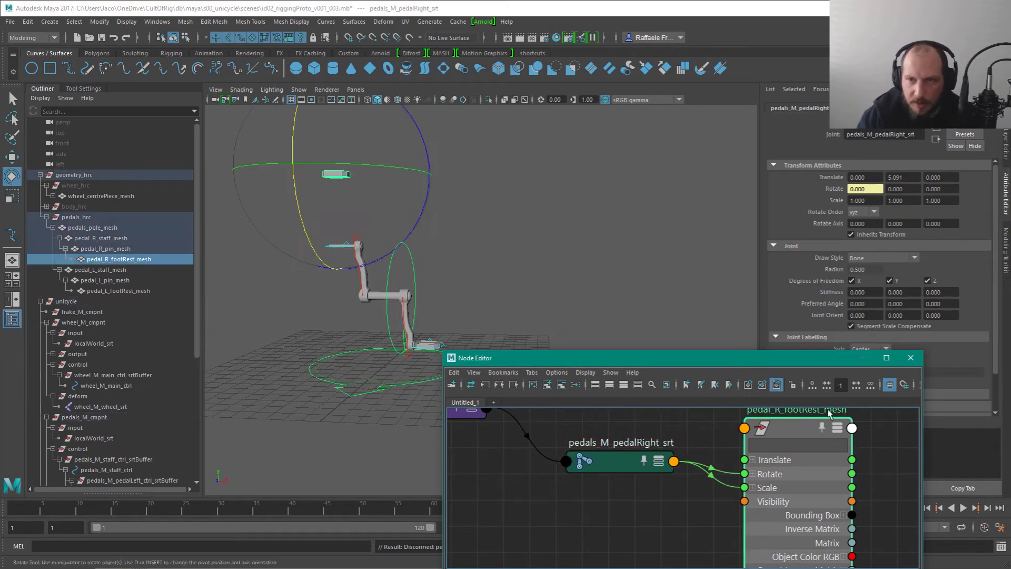
pyautogui.click(909, 176)
pyautogui.doubleClick(901, 177)
pyautogui.write('0')
pyautogui.press('Return')
pyautogui.keyDown('alt'); pyautogui.moveTo(431, 174); pyautogui.dragTo(458, 287); pyautogui.keyUp('alt')
pyautogui.keyDown('alt'); pyautogui.moveTo(458, 287); pyautogui.dragTo(510, 291, button='right'); pyautogui.keyUp('alt')
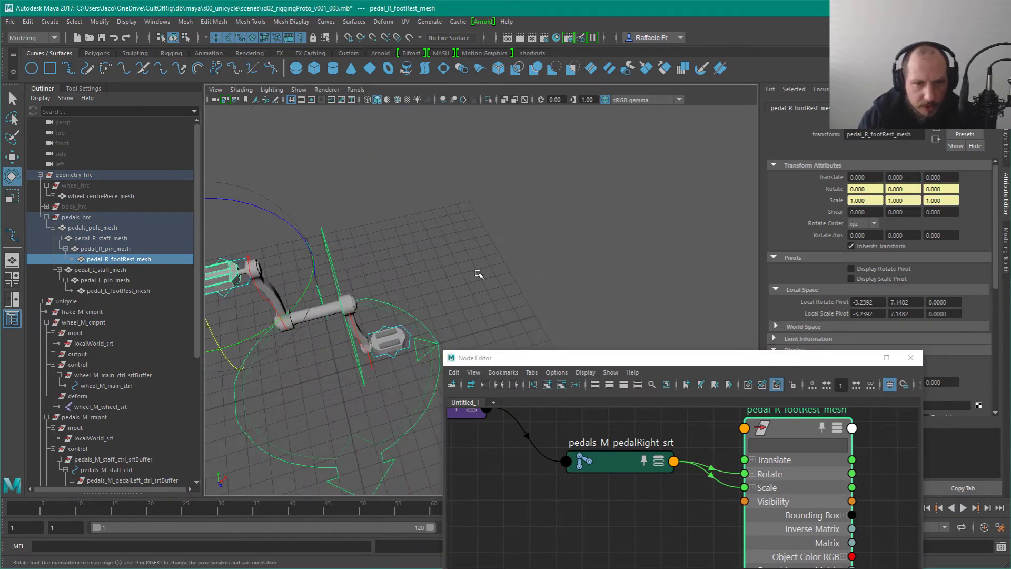
# Step: Copy the Translate X from pedal_L_footRest_mesh to pedal_R_footRest_mesh, try -0.273, restore 0.273, and clear the selection
pyautogui.keyDown('alt'); pyautogui.moveTo(467, 212); pyautogui.dragTo(571, 222, button='middle'); pyautogui.keyUp('alt')
pyautogui.keyDown('alt'); pyautogui.moveTo(569, 268); pyautogui.dragTo(501, 209, button='middle'); pyautogui.keyUp('alt')
pyautogui.click(438, 296)
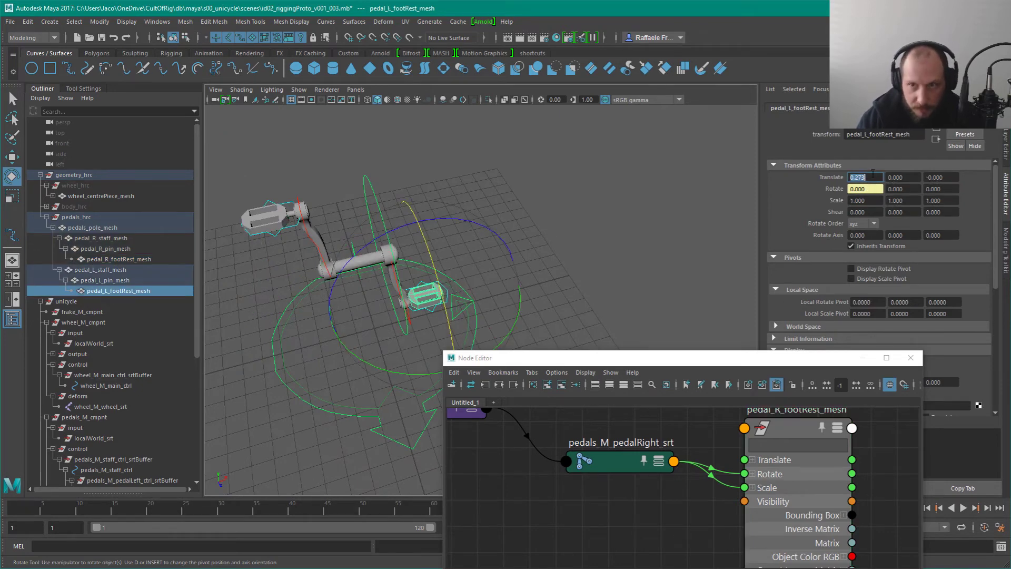
pyautogui.click(271, 219)
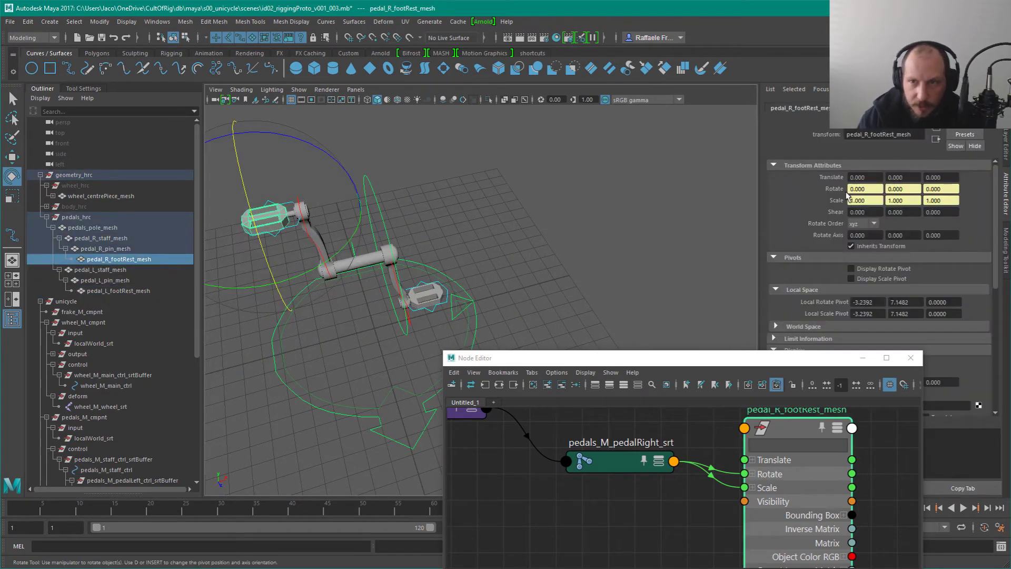
pyautogui.click(864, 177)
pyautogui.write('0.273')
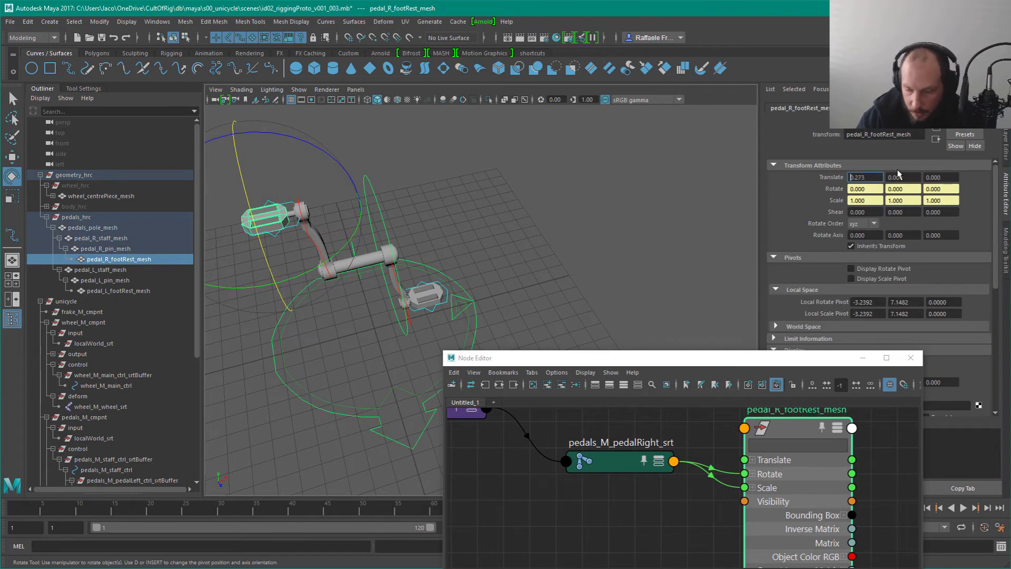
pyautogui.write('-')
pyautogui.press('Return')
pyautogui.click(876, 175)
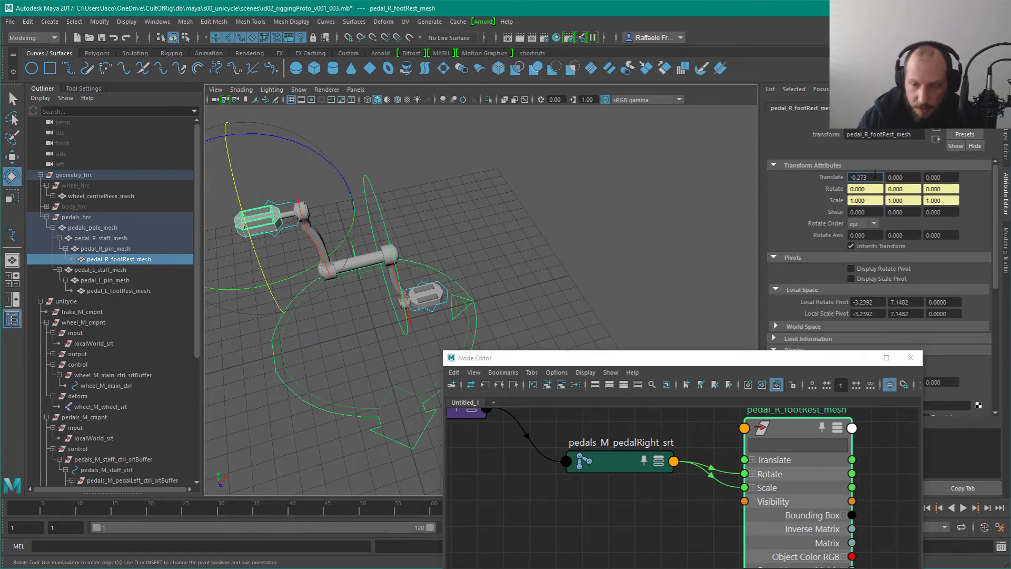
pyautogui.press('Return')
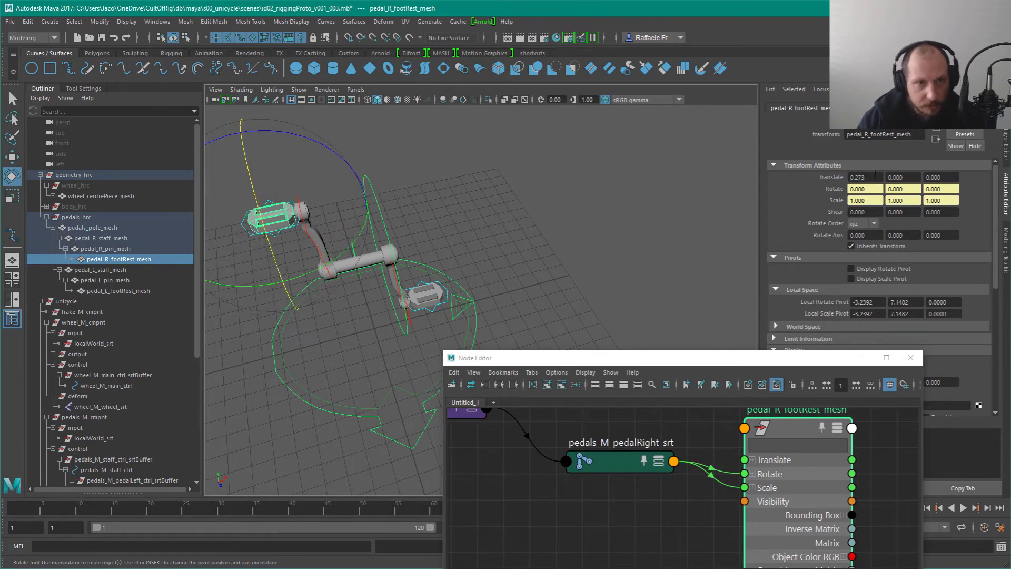
pyautogui.click(556, 343)
pyautogui.keyDown('alt'); pyautogui.moveTo(561, 346); pyautogui.dragTo(514, 274); pyautogui.keyUp('alt')
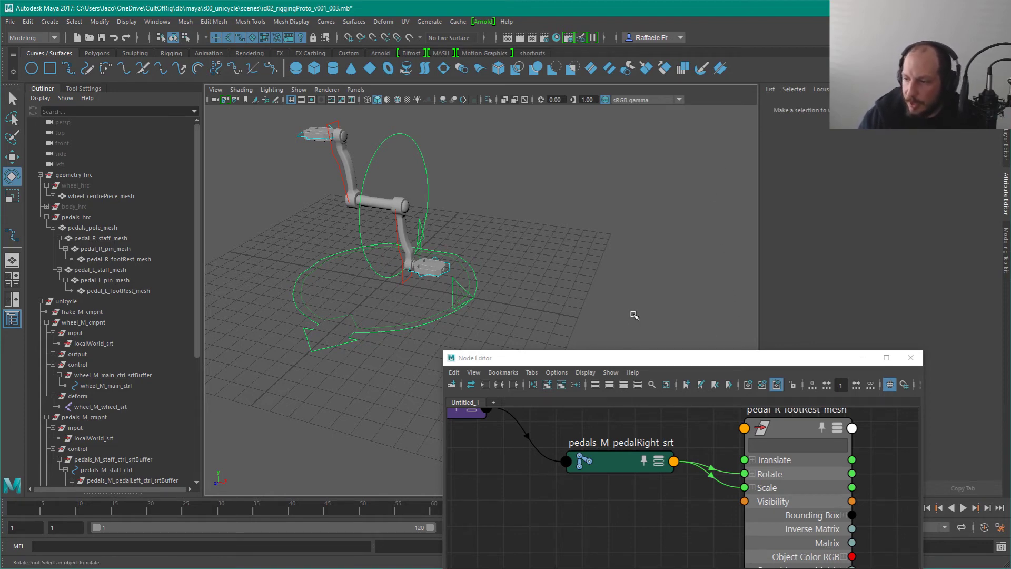
# Step: Enlarge the Node Editor window to show the pedal network and nudge the unitConversion6 node slightly upward
pyautogui.moveTo(586, 468); pyautogui.dragTo(632, 497, button='middle')
pyautogui.scroll(-3, 632, 497)
pyautogui.moveTo(445, 351); pyautogui.dragTo(446, 144)
pyautogui.keyDown('alt'); pyautogui.moveTo(657, 251); pyautogui.dragTo(666, 420, button='middle'); pyautogui.keyUp('alt')
pyautogui.scroll(-3, 619, 391)
pyautogui.keyDown('alt'); pyautogui.moveTo(604, 370); pyautogui.dragTo(667, 419, button='middle'); pyautogui.keyUp('alt')
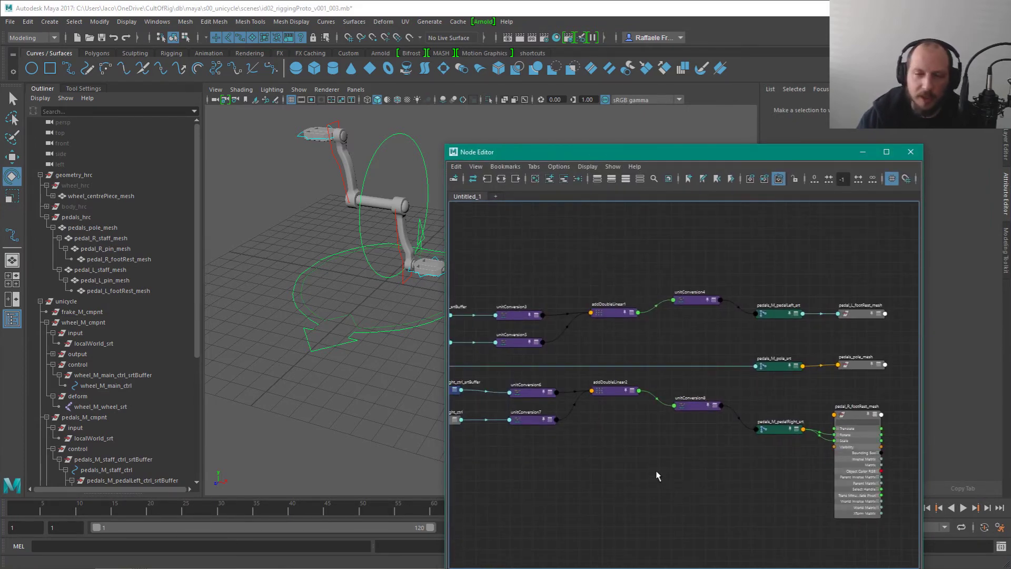
pyautogui.click(531, 394)
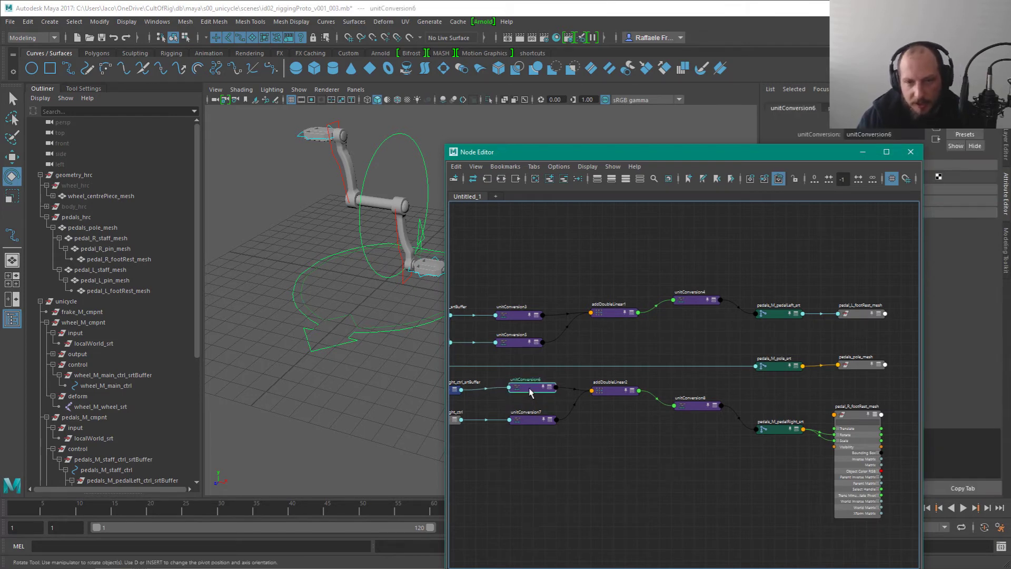
pyautogui.scroll(-3, 665, 473)
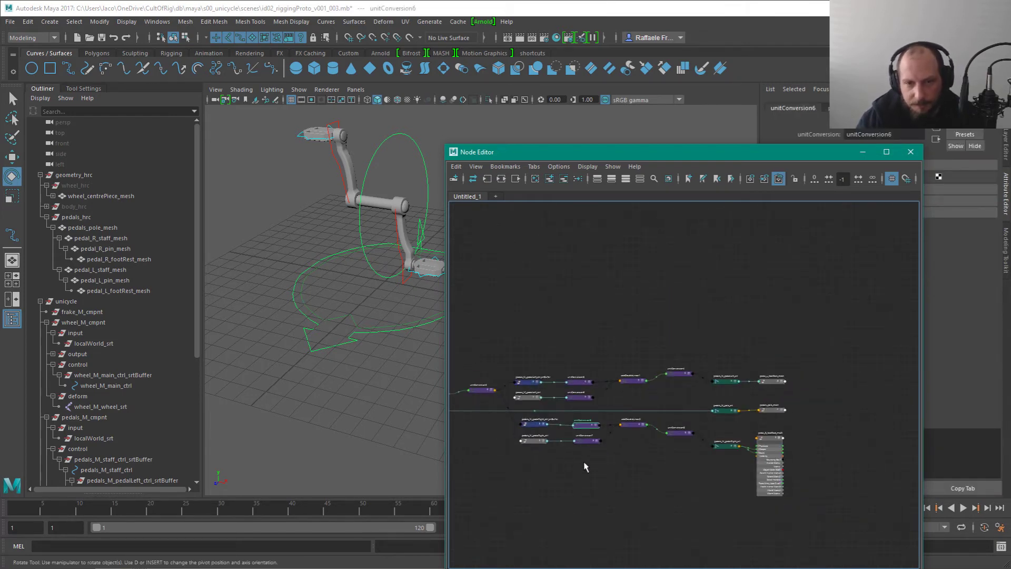
# Step: Check the additive graphing option, add godNode_M_masterOffset_ctrl to the graph, remove it again, and clear the selection
pyautogui.click(533, 167)
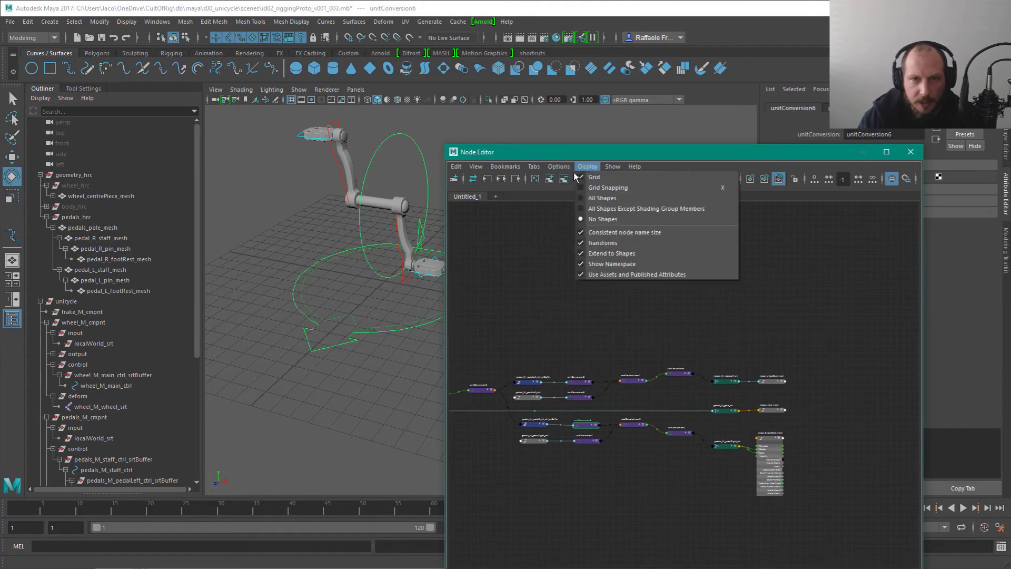
pyautogui.moveTo(559, 166)
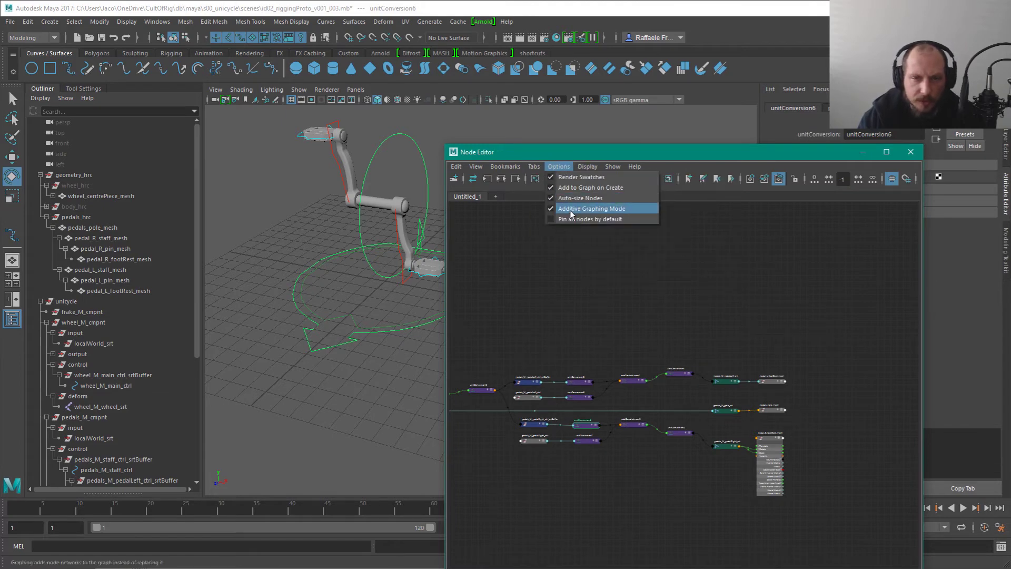
pyautogui.click(382, 345)
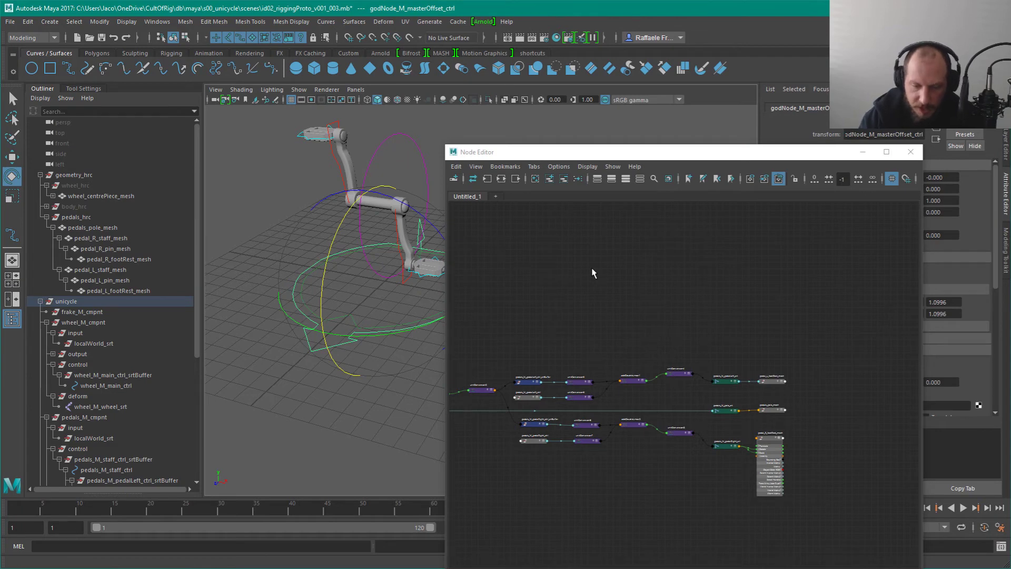
pyautogui.press('a')
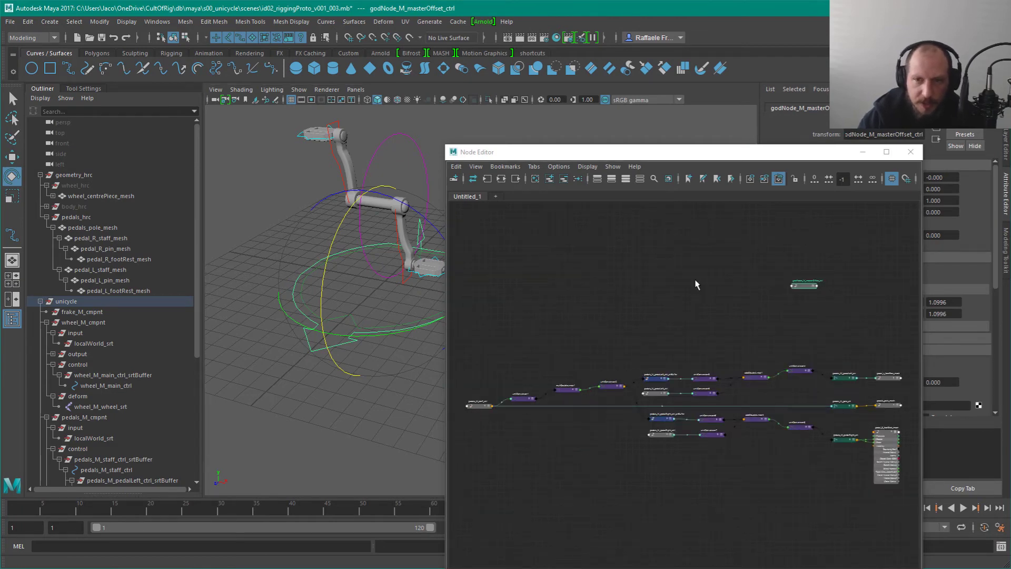
pyautogui.click(820, 303)
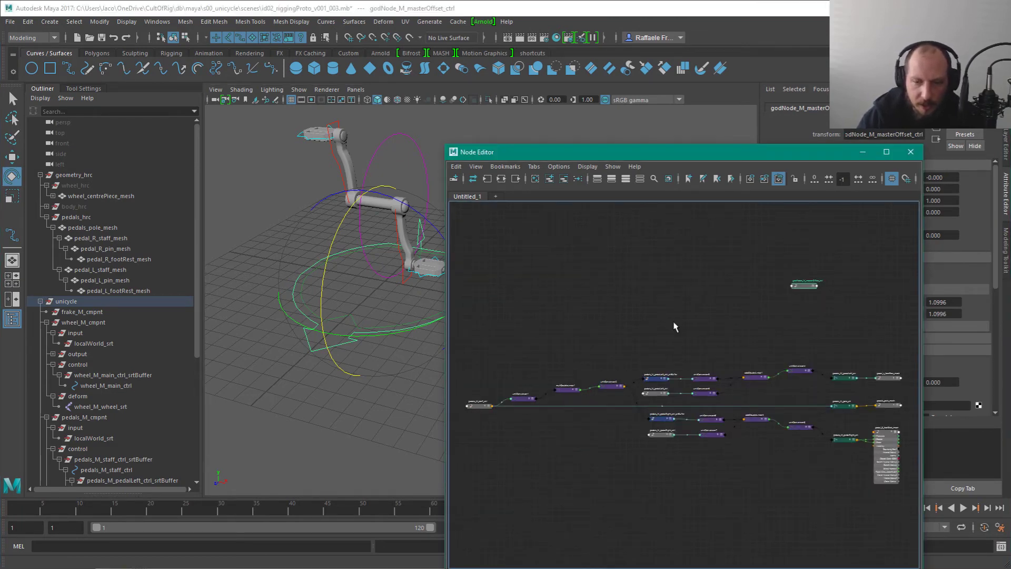
pyautogui.press('-')
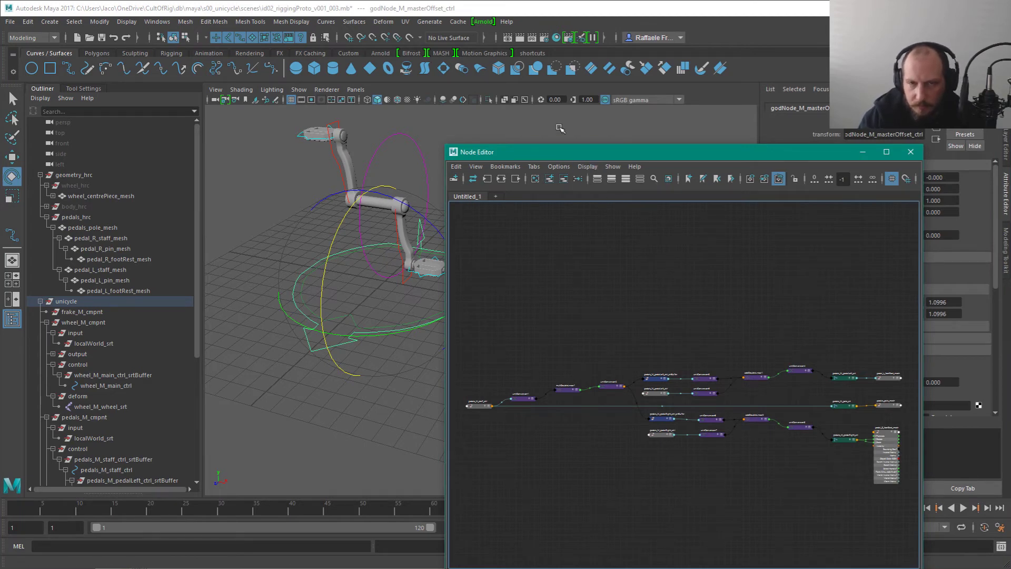
pyautogui.click(609, 342)
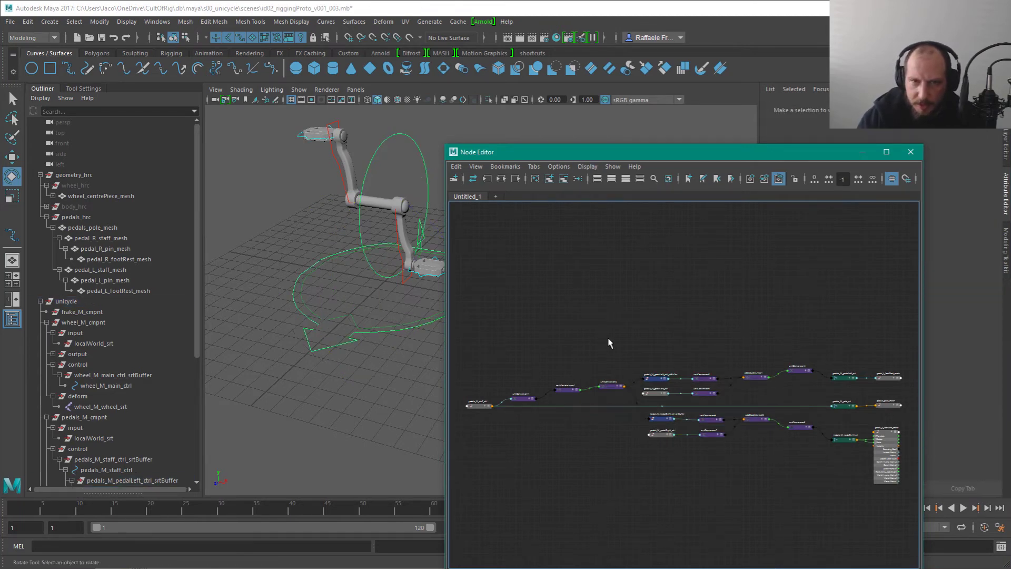
# Step: Open a second Node Editor tab, turn off Additive Graphing Mode, and check that option on the first tab
pyautogui.click(495, 195)
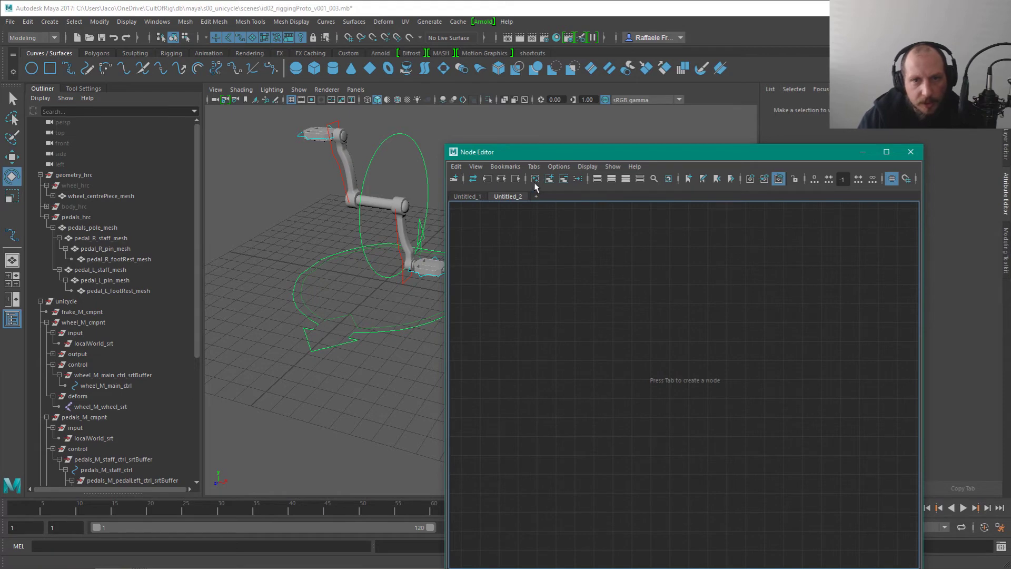
pyautogui.click(559, 166)
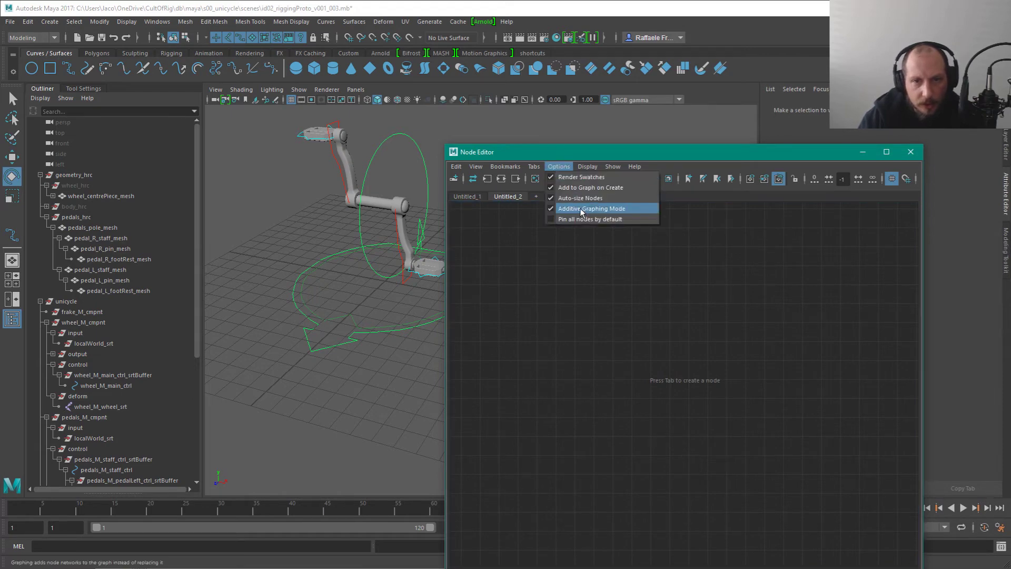
pyautogui.click(627, 207)
pyautogui.click(482, 196)
pyautogui.click(561, 167)
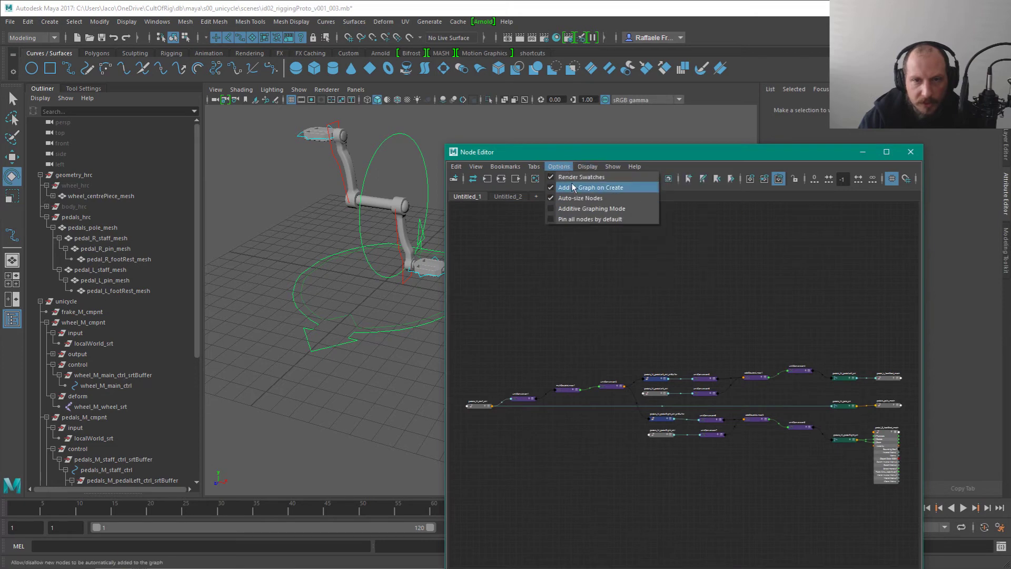
pyautogui.click(507, 196)
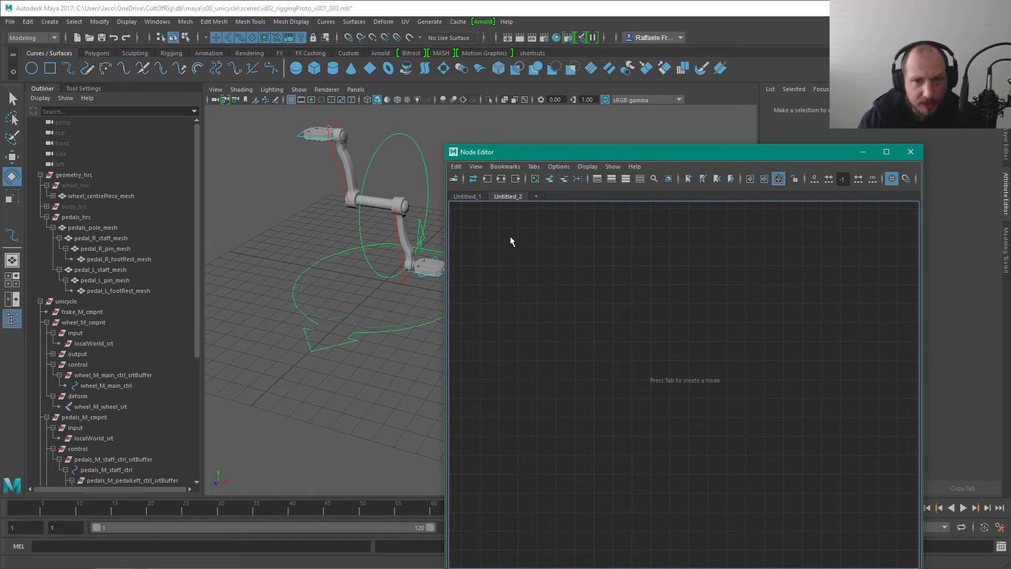
# Step: Shrink the Node Editor window, graph the input and output connections of wheel_M_main_ctrl, and clear the graph with nothing selected
pyautogui.moveTo(446, 146); pyautogui.dragTo(493, 157)
pyautogui.click(411, 144)
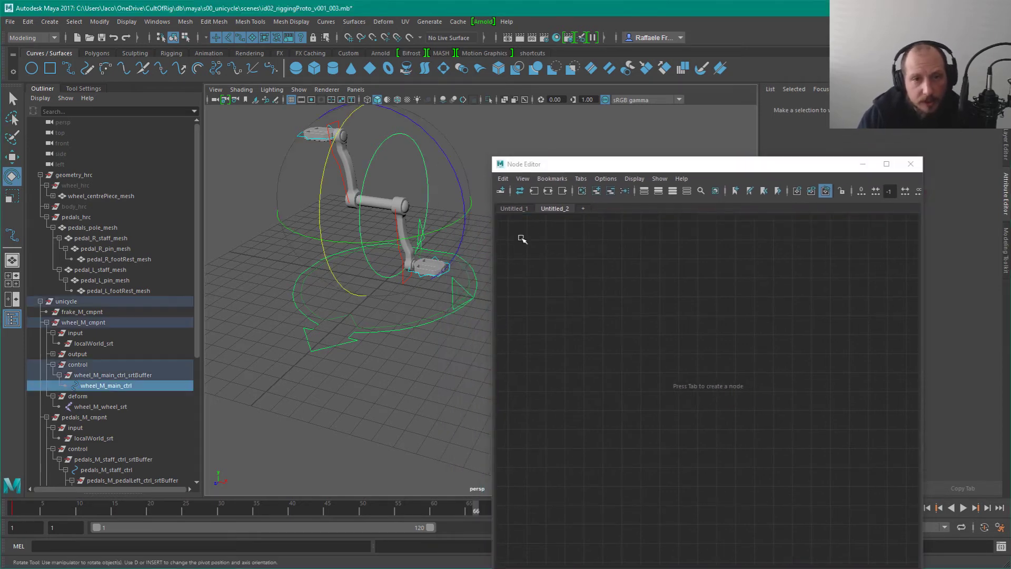
pyautogui.click(548, 191)
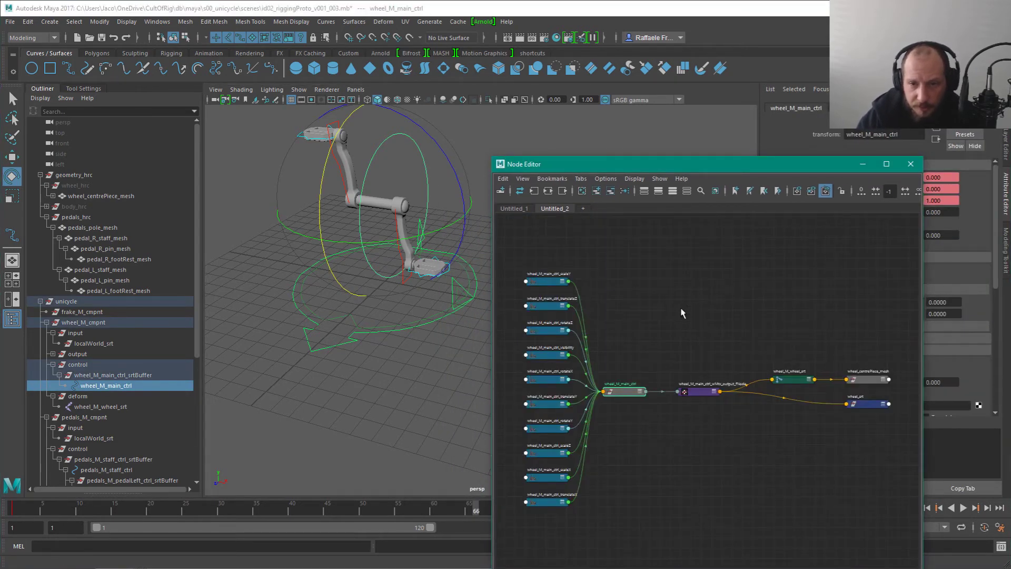
pyautogui.click(350, 339)
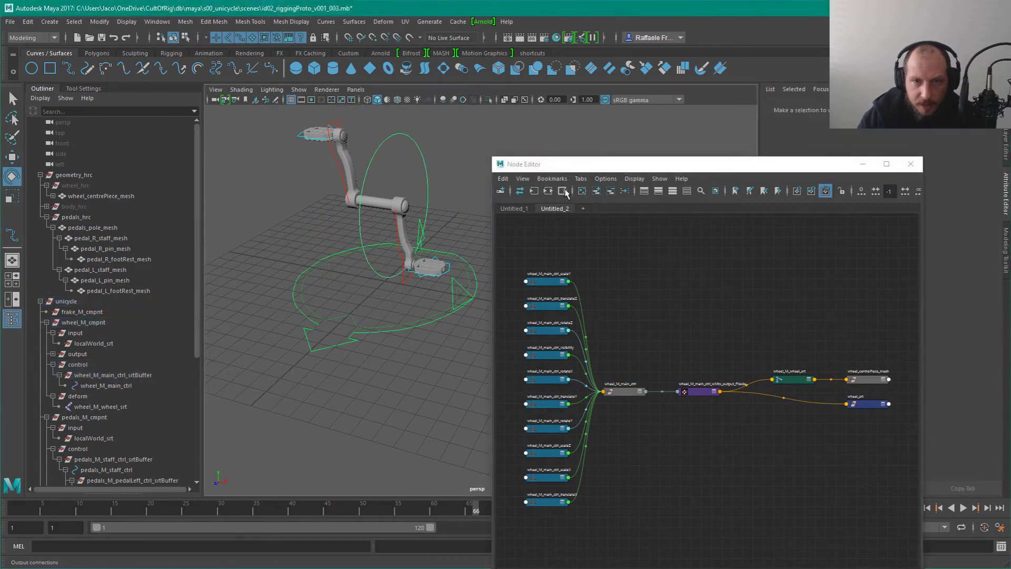
pyautogui.click(546, 190)
# Step: Graph godNode_M_masterOffset_ctrl's connections, turn on Additive Graphing Mode, and add the connections of pedals_M_staff_ctrl to the graph
pyautogui.click(463, 287)
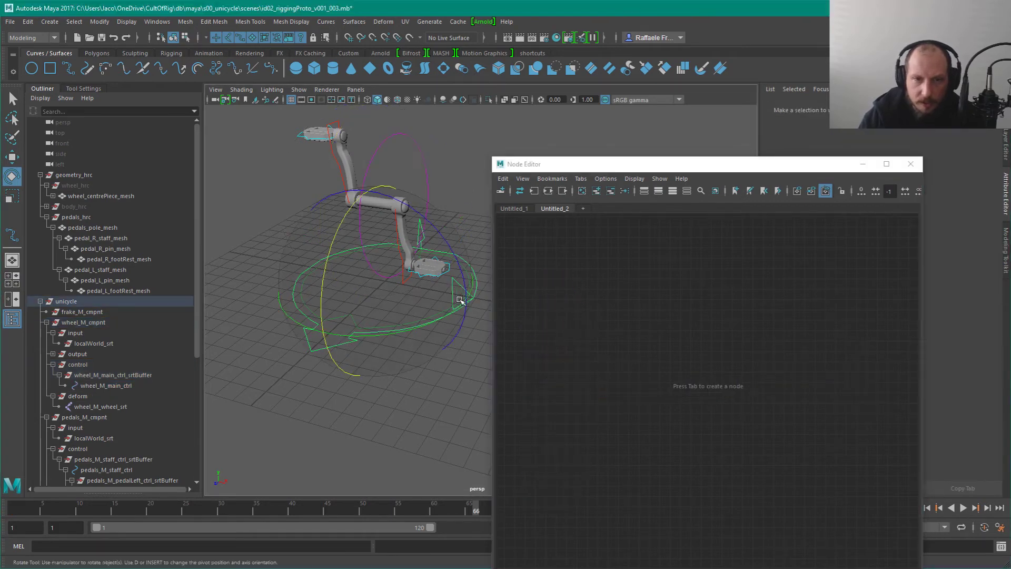
pyautogui.click(548, 191)
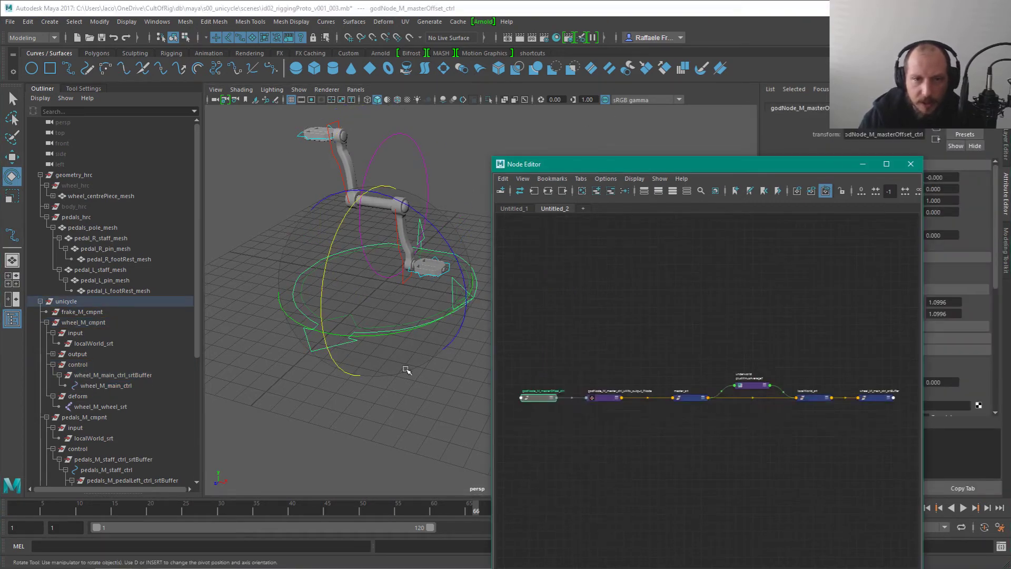
pyautogui.click(607, 179)
pyautogui.click(627, 220)
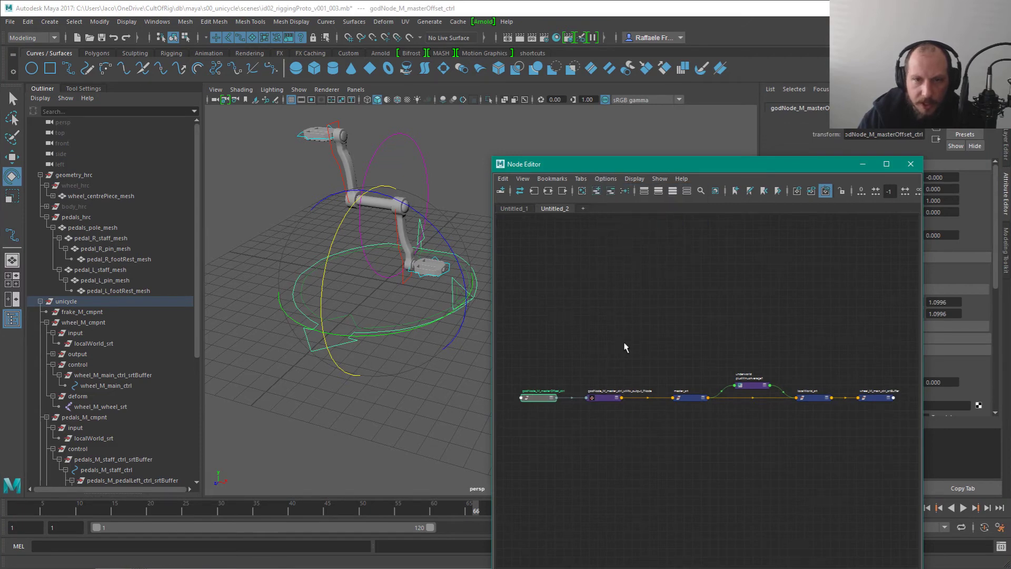
pyautogui.click(625, 345)
pyautogui.click(387, 390)
pyautogui.click(331, 345)
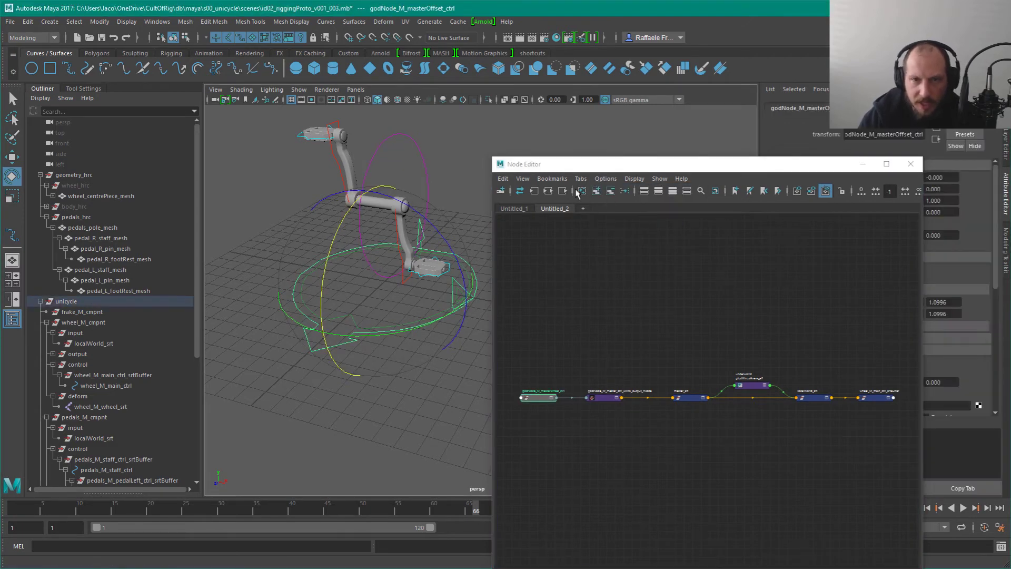
pyautogui.click(429, 197)
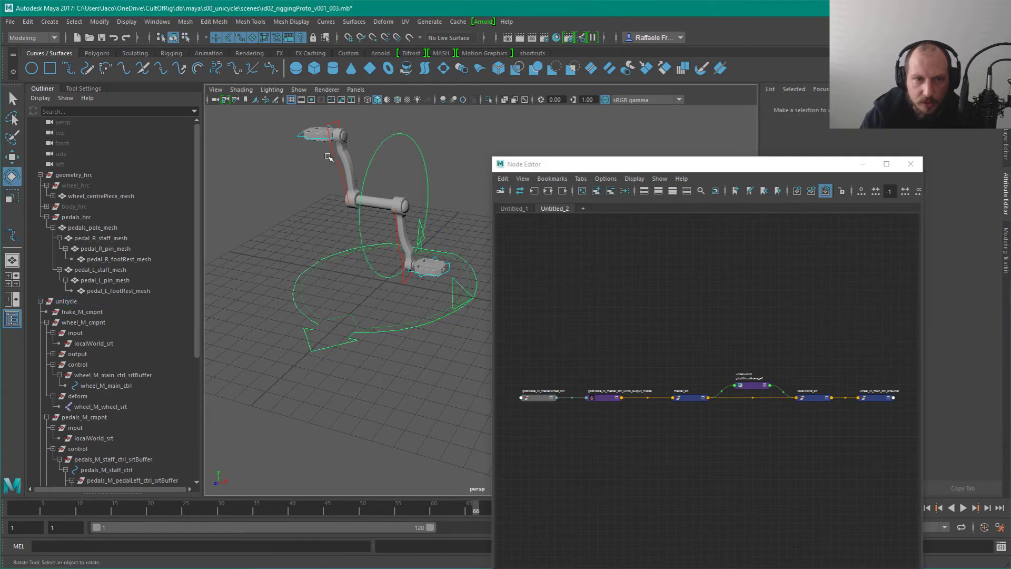
pyautogui.click(550, 192)
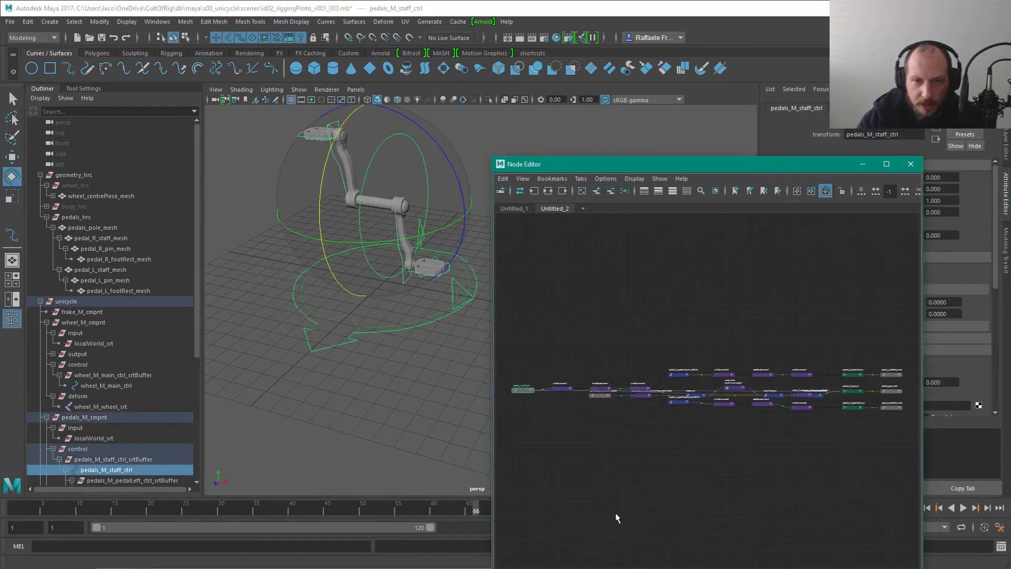
# Step: Turn off Additive Graphing Mode, regraph godNode_M_masterOffset_ctrl, and replace it with the connections of pedals_M_staff_ctrl
pyautogui.click(335, 342)
pyautogui.click(606, 178)
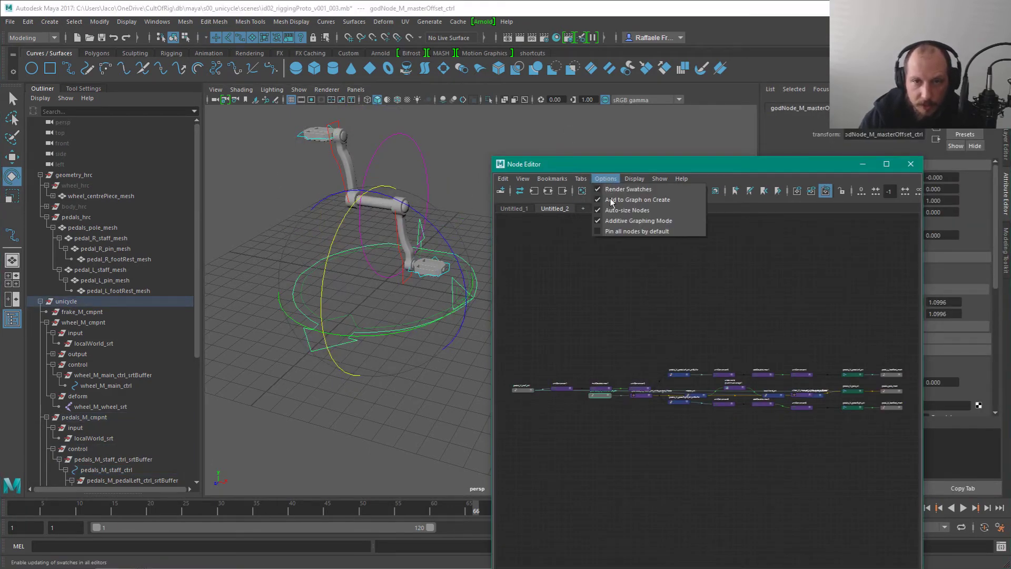
pyautogui.click(621, 222)
pyautogui.click(548, 192)
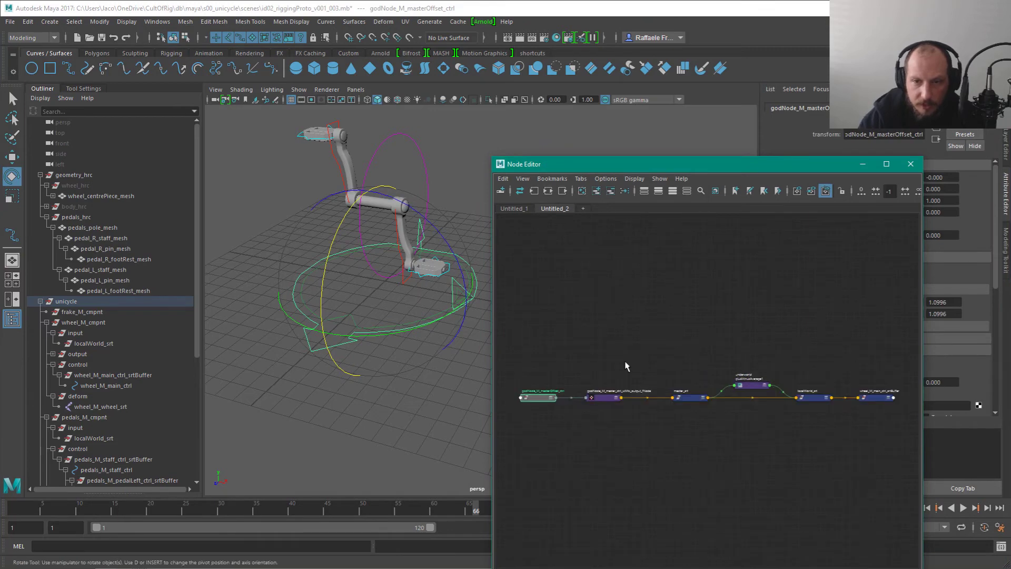
pyautogui.click(420, 153)
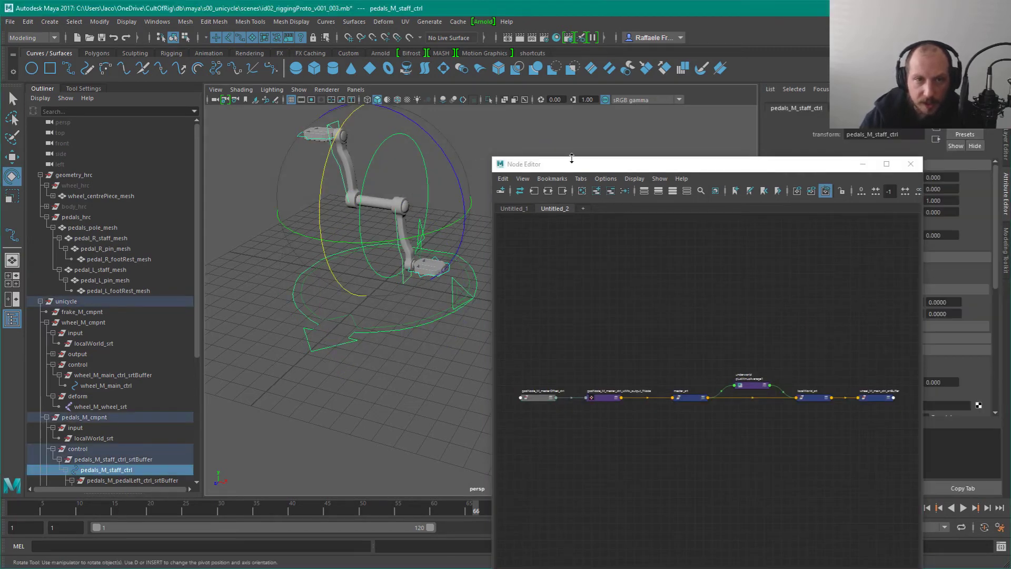
pyautogui.click(548, 191)
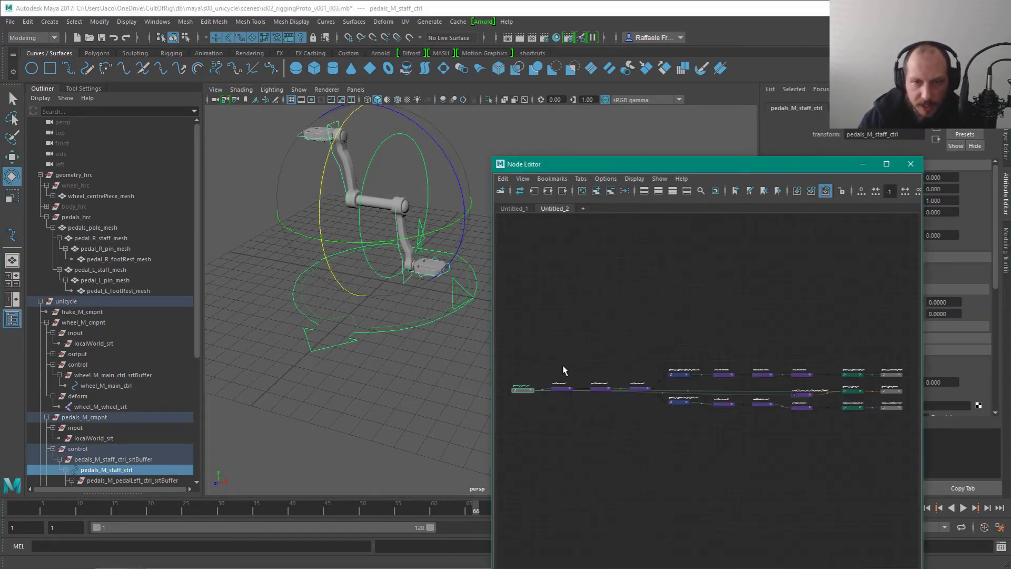
# Step: Pin all nodes of the graphed pedal network and graph godNode_M_masterOffset_ctrl's connections alongside them
pyautogui.moveTo(512, 334); pyautogui.dragTo(955, 499)
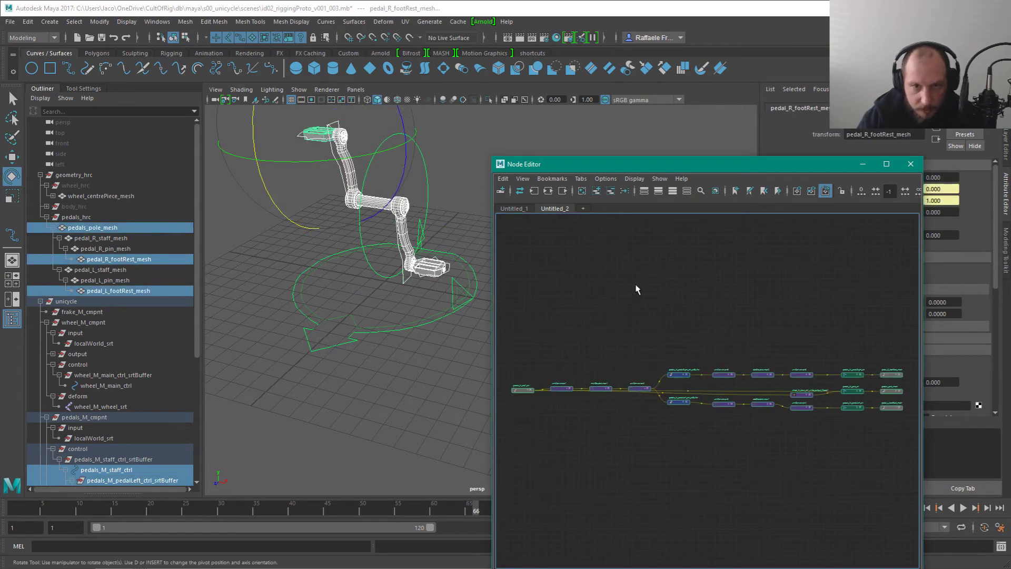
pyautogui.click(460, 269)
pyautogui.click(464, 294)
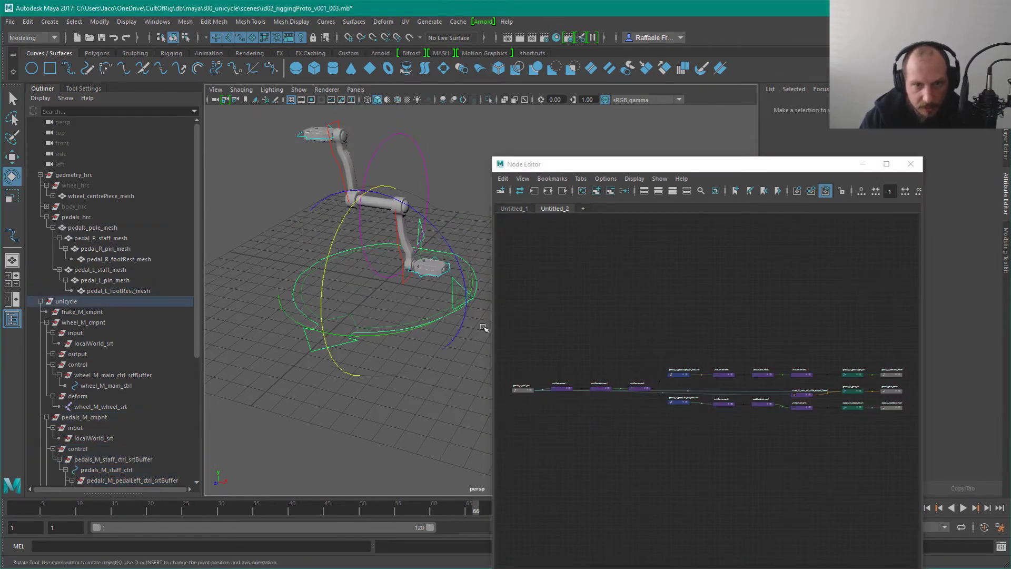
pyautogui.click(548, 192)
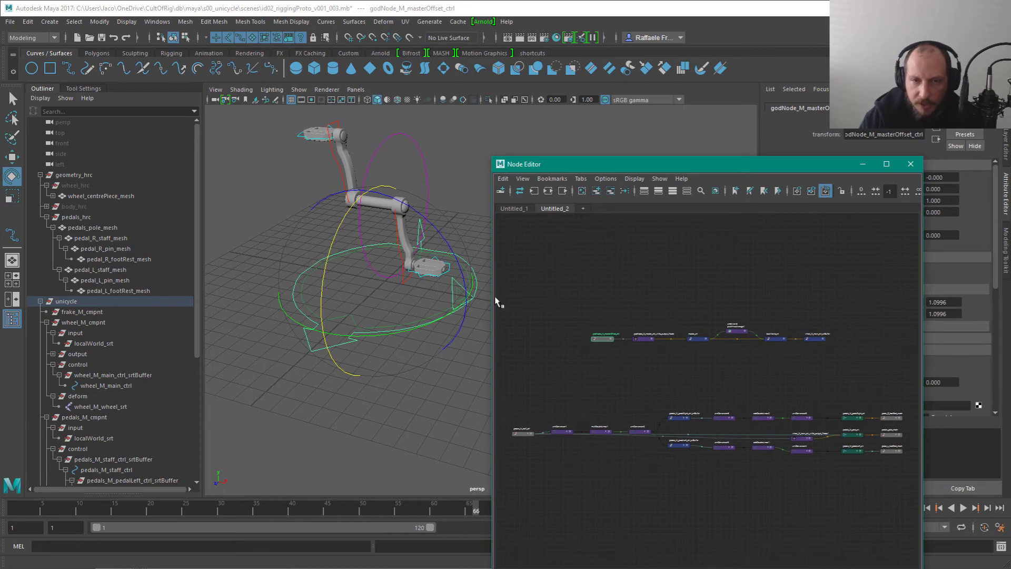
# Step: Check the graphing options, turn Additive Graphing Mode back on, and close the second tab to return to the pedal network
pyautogui.click(659, 179)
pyautogui.moveTo(605, 179)
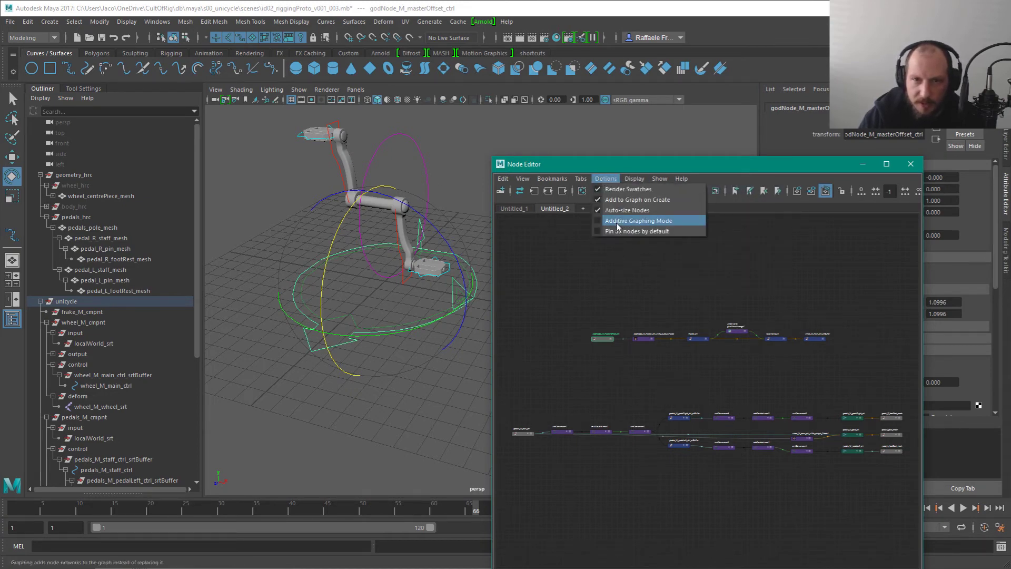
pyautogui.click(615, 296)
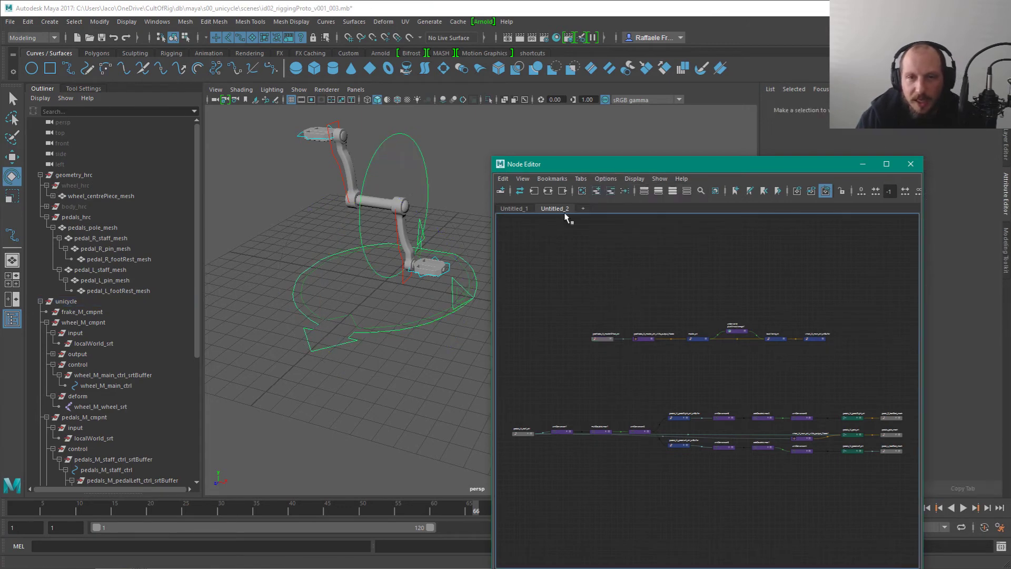
pyautogui.click(605, 179)
pyautogui.click(611, 221)
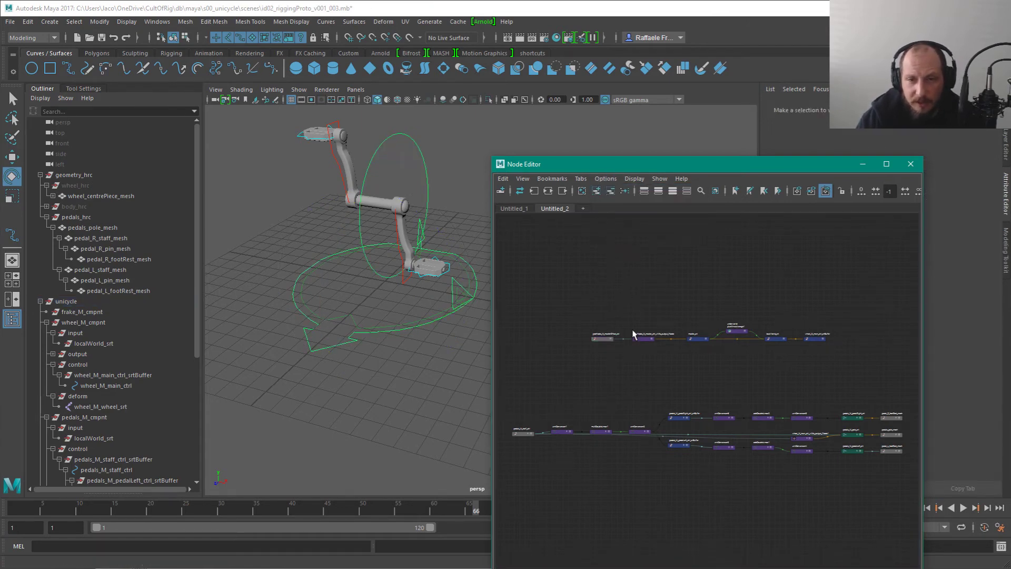
pyautogui.middleClick(560, 212)
pyautogui.click(544, 210)
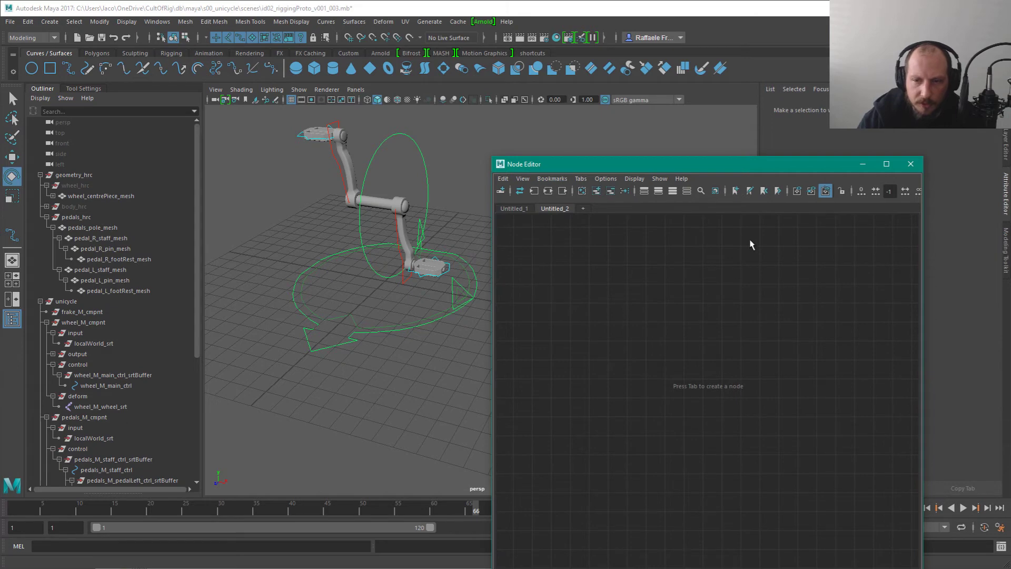
pyautogui.click(563, 209)
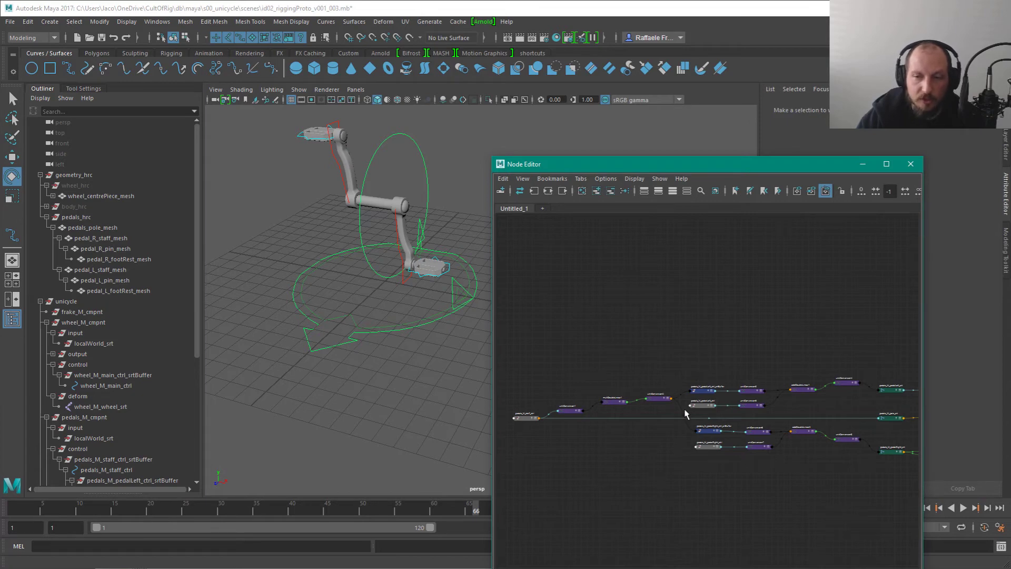
# Step: Inspect the output end of the pedal network, opening an extra empty tab and closing it again
pyautogui.keyDown('alt'); pyautogui.moveTo(796, 361); pyautogui.dragTo(725, 286, button='middle'); pyautogui.keyUp('alt')
pyautogui.keyDown('alt'); pyautogui.moveTo(725, 286); pyautogui.dragTo(766, 323, button='right'); pyautogui.keyUp('alt')
pyautogui.keyDown('alt'); pyautogui.moveTo(765, 323); pyautogui.dragTo(649, 313, button='middle'); pyautogui.keyUp('alt')
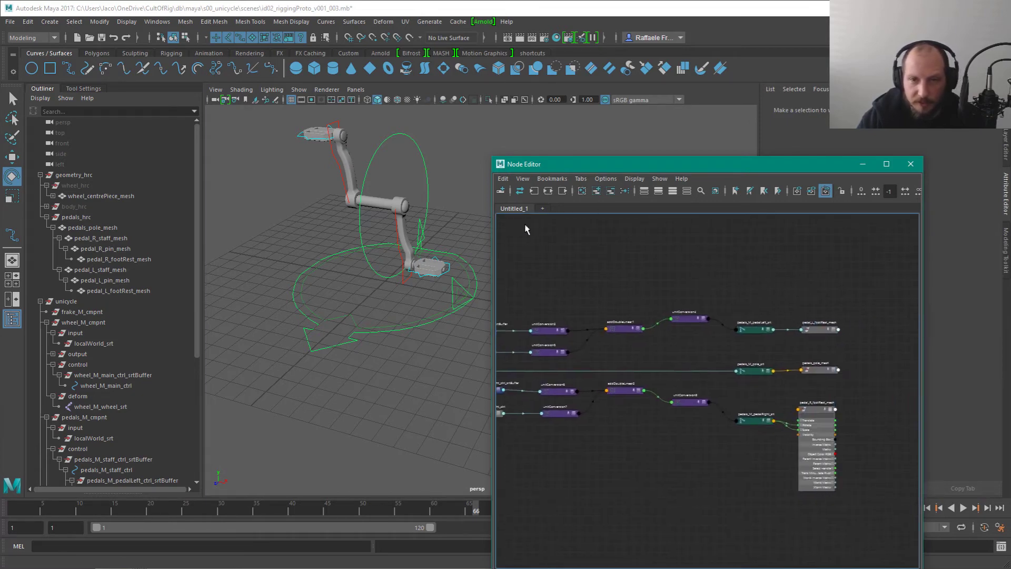
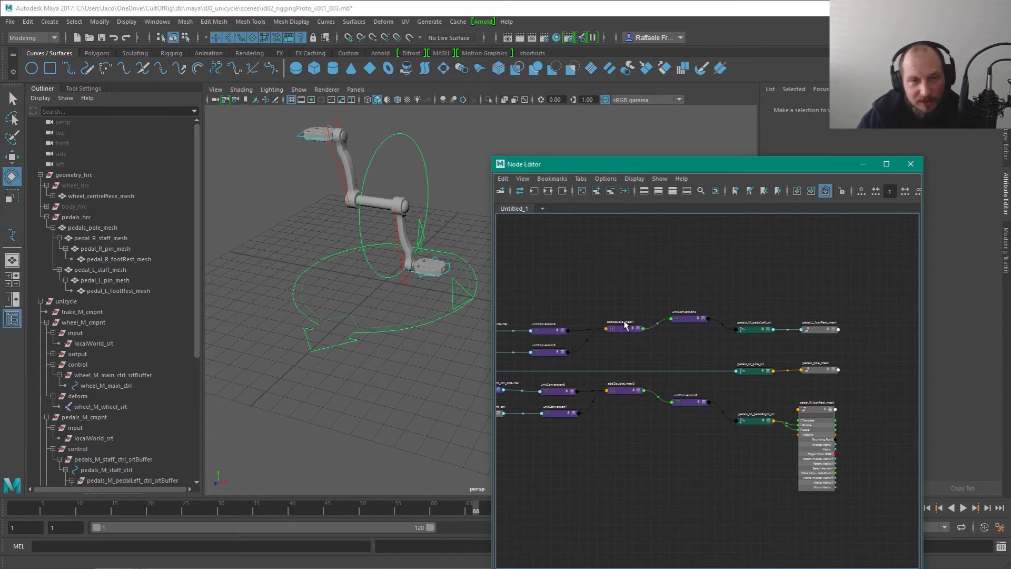
pyautogui.click(543, 208)
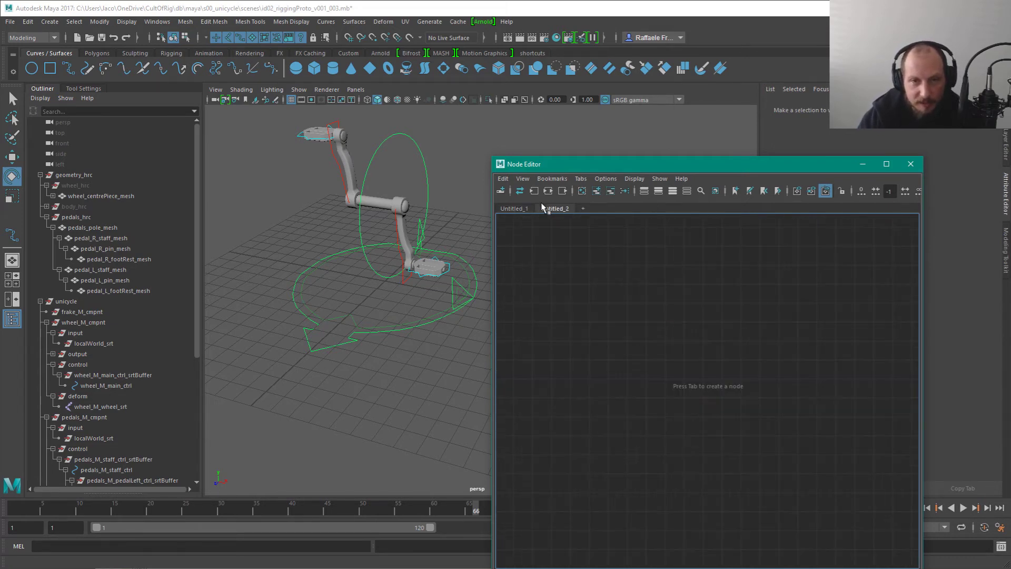
pyautogui.middleClick(557, 209)
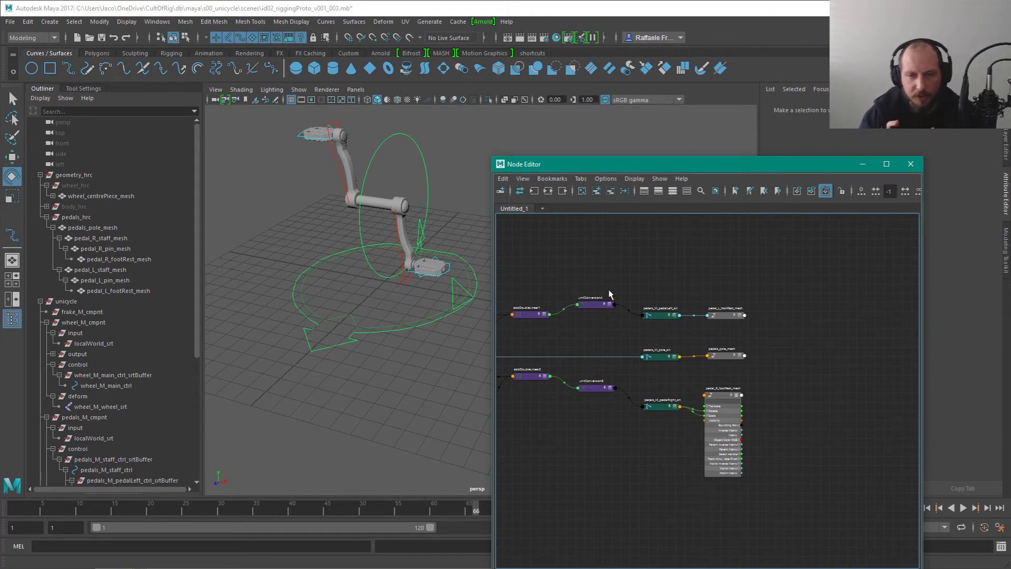
pyautogui.scroll(3, 653, 298)
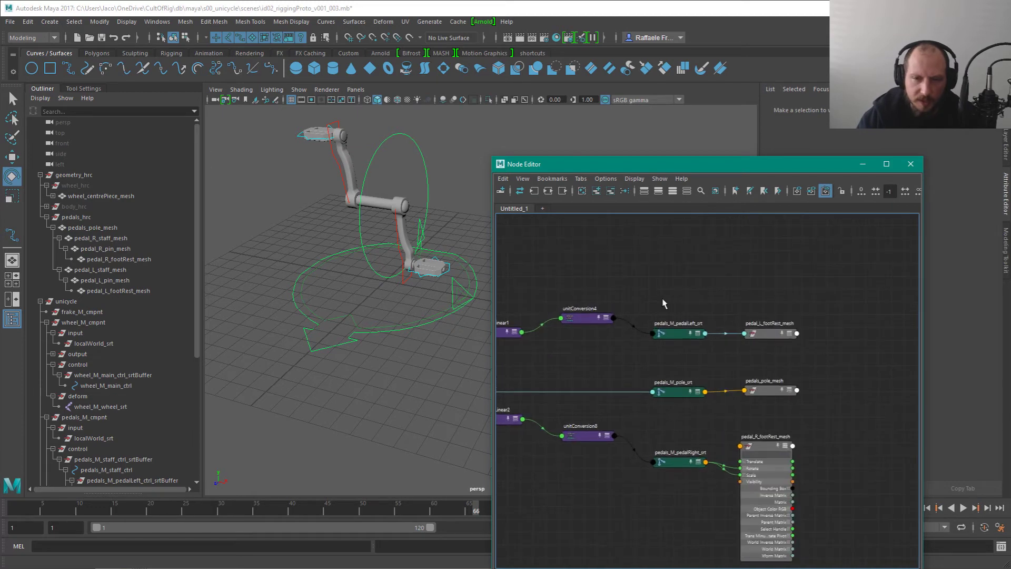
# Step: Select pedal_R_footRest_mesh, then resize and reposition the Node Editor window to reveal the mesh's transform attributes beside its network
pyautogui.click(743, 395)
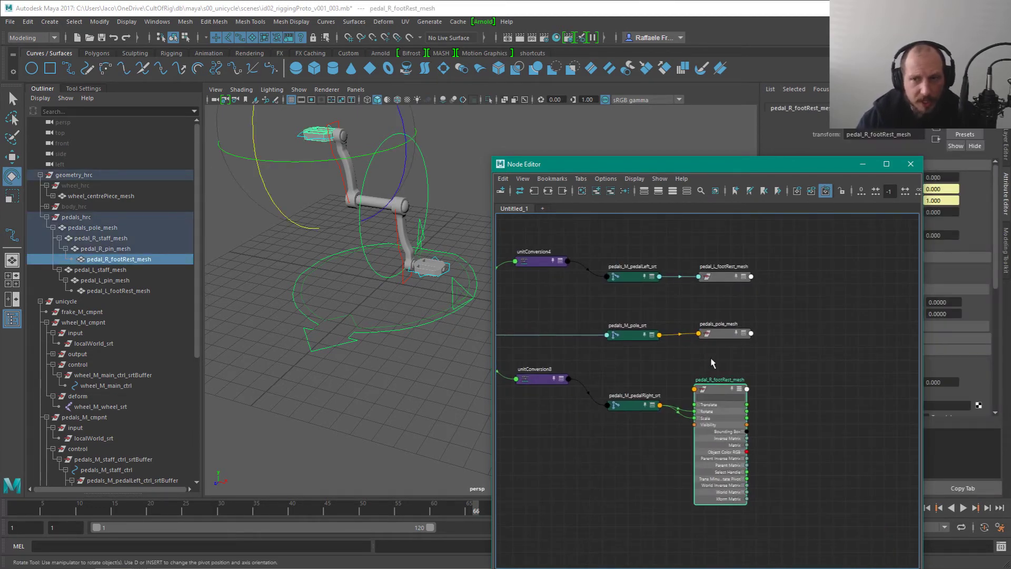
pyautogui.keyDown('super'); pyautogui.moveTo(804, 343); pyautogui.dragTo(867, 344, button='right'); pyautogui.keyUp('super')
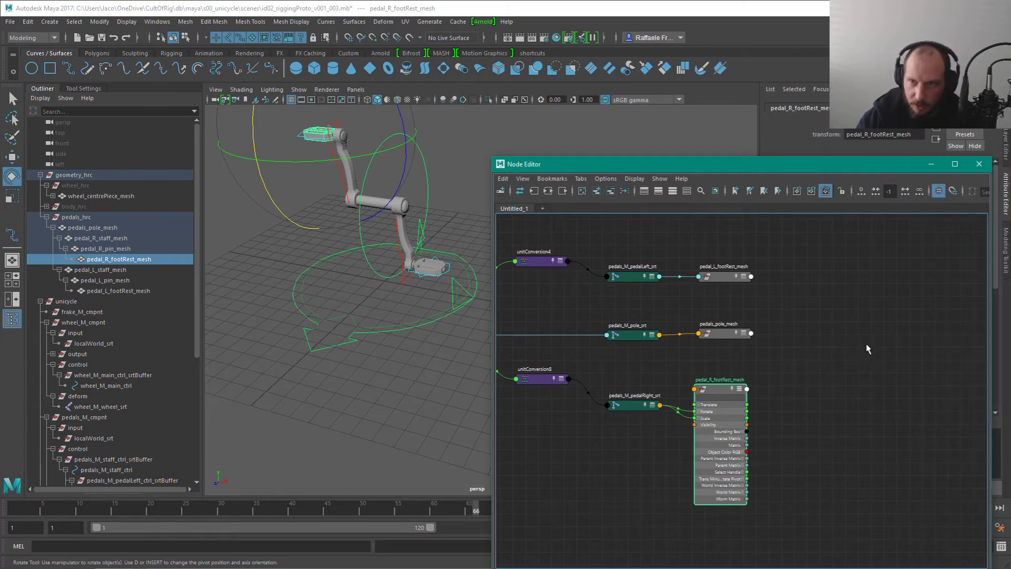
pyautogui.keyDown('super'); pyautogui.moveTo(634, 358); pyautogui.dragTo(492, 469, button='right'); pyautogui.keyUp('super')
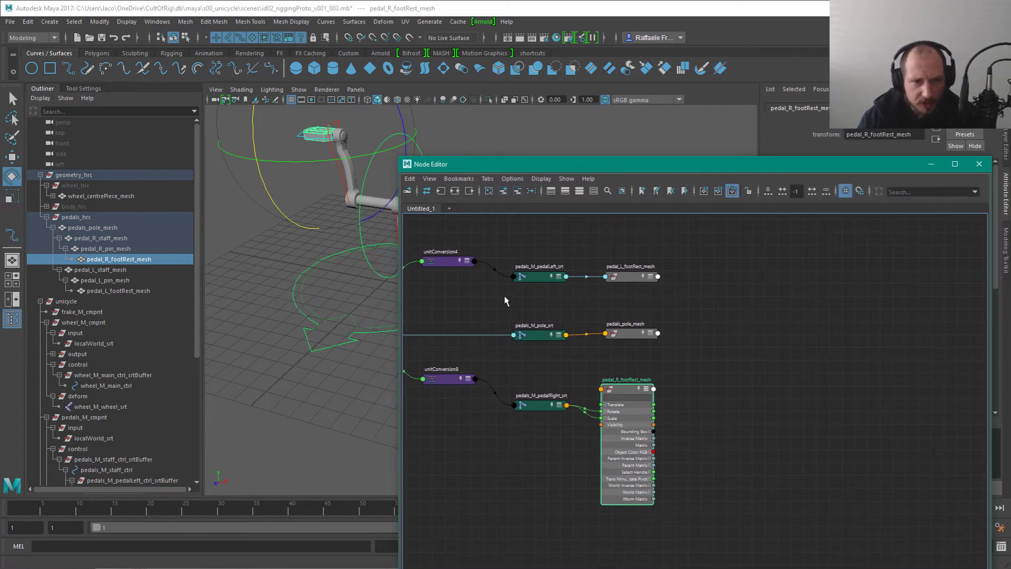
pyautogui.keyDown('super'); pyautogui.moveTo(732, 332); pyautogui.dragTo(772, 333); pyautogui.keyUp('super')
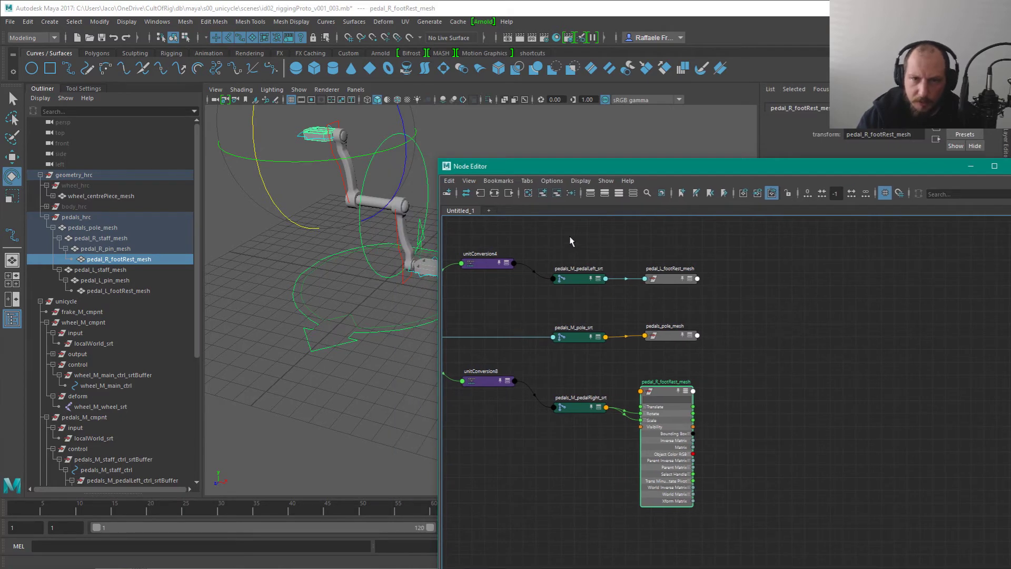
pyautogui.keyDown('super'); pyautogui.moveTo(571, 237); pyautogui.dragTo(610, 274, button='right'); pyautogui.keyUp('super')
pyautogui.keyDown('alt'); pyautogui.moveTo(572, 489); pyautogui.dragTo(679, 465, button='middle'); pyautogui.keyUp('alt')
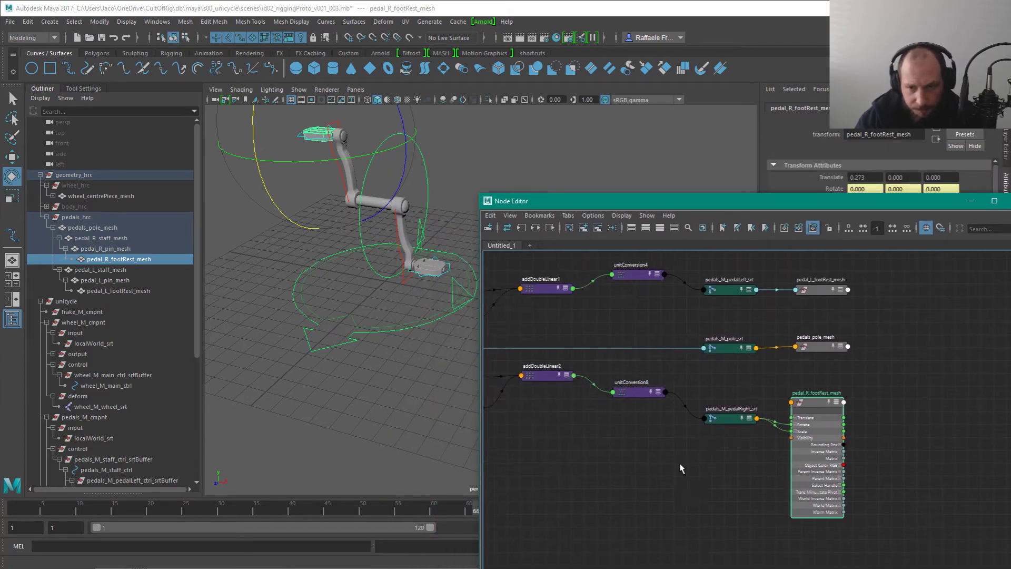
# Step: Collapse the pedal_R_footRest_mesh node to its simple display and reposition it together with pedals_M_pedalRight_srt in the network
pyautogui.keyDown('alt'); pyautogui.moveTo(679, 466); pyautogui.dragTo(719, 439, button='right'); pyautogui.keyUp('alt')
pyautogui.moveTo(869, 380); pyautogui.dragTo(856, 405)
pyautogui.press('1')
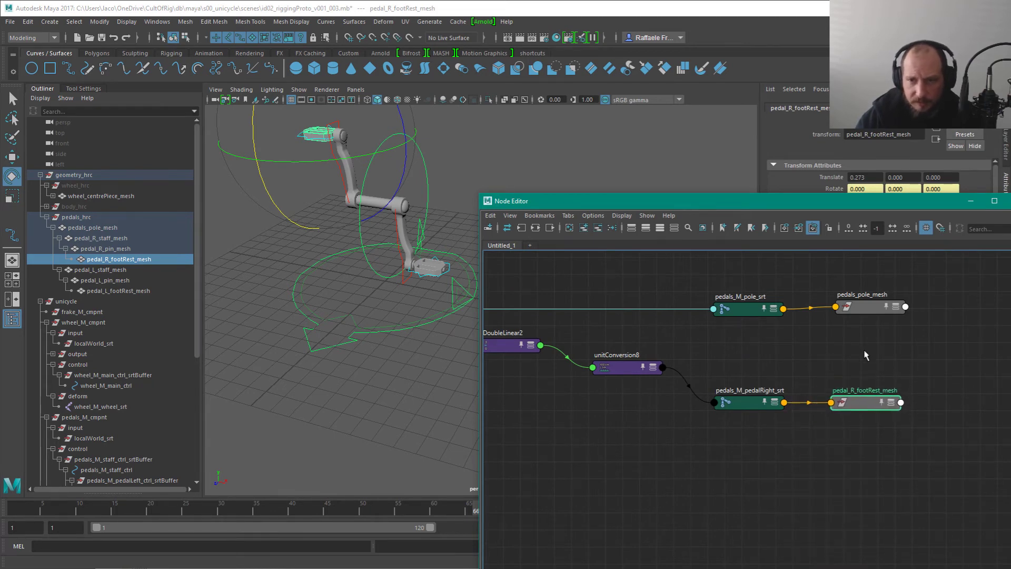
pyautogui.moveTo(751, 355); pyautogui.dragTo(873, 424)
pyautogui.moveTo(861, 407); pyautogui.dragTo(852, 377)
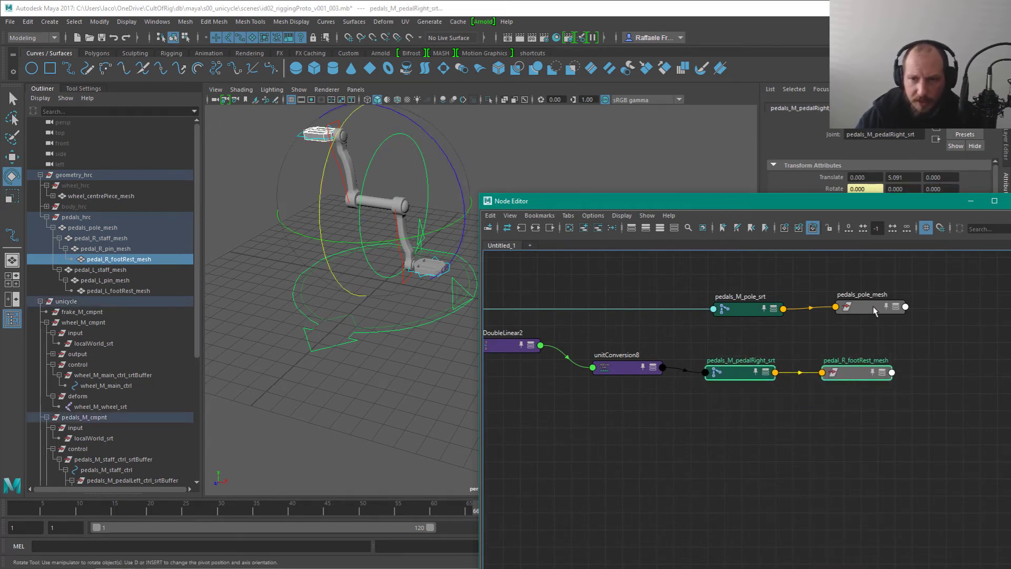
# Step: Tidy the network by repositioning the pedals_M_pole_srt and pedals_pole_mesh pair and aligning pedal_L_footRest_mesh, then clear the selection
pyautogui.keyDown('alt'); pyautogui.moveTo(876, 321); pyautogui.dragTo(762, 456, button='middle'); pyautogui.keyUp('alt')
pyautogui.moveTo(635, 420); pyautogui.dragTo(732, 447)
pyautogui.moveTo(641, 444); pyautogui.dragTo(635, 429)
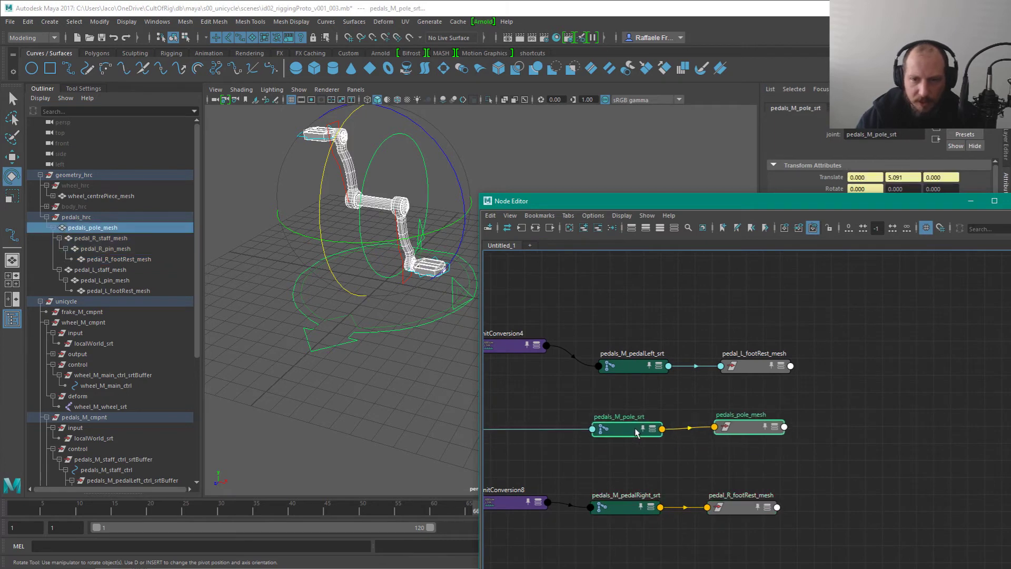
pyautogui.moveTo(748, 370)
pyautogui.mouseDown()
pyautogui.moveTo(750, 423)
pyautogui.moveTo(731, 373)
pyautogui.mouseUp()
pyautogui.moveTo(751, 427); pyautogui.dragTo(752, 432)
pyautogui.click(445, 417)
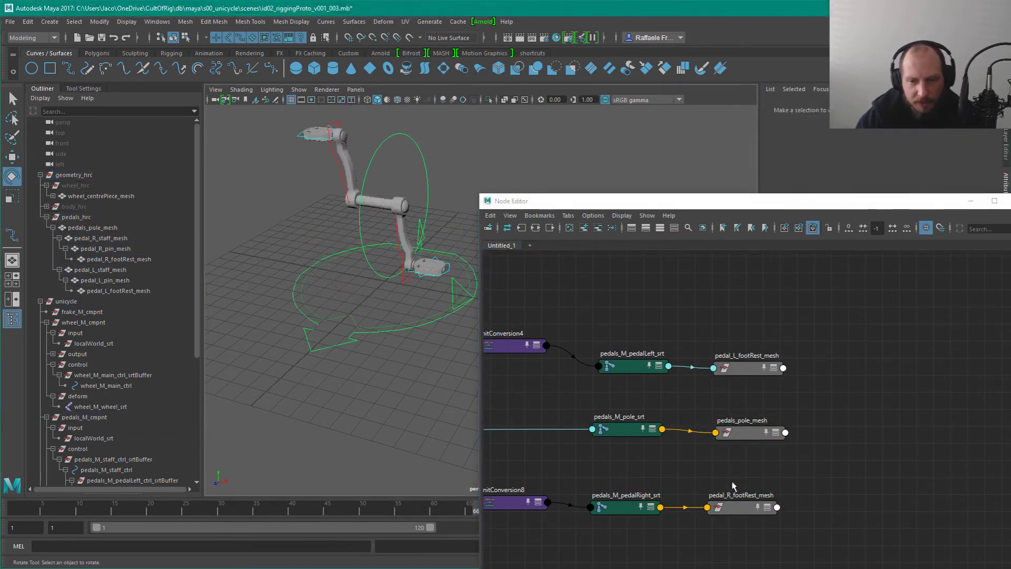
# Step: Rotate pedals_M_staff_ctrl back and forth in the viewport to test the counter-rotating pedals, also selecting pedals_M_pedalRight_ctrl
pyautogui.click(400, 238)
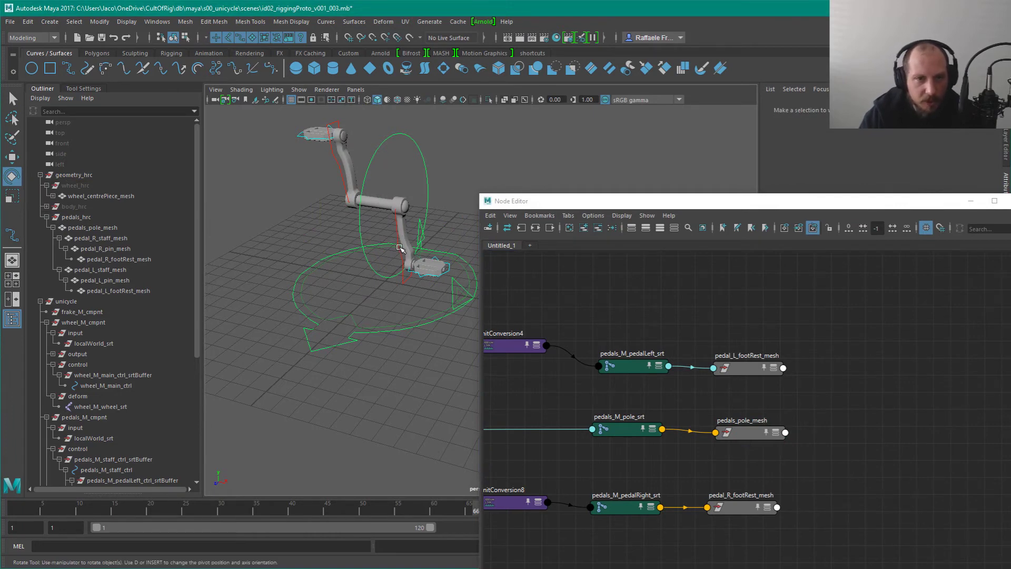
pyautogui.click(384, 206)
pyautogui.click(337, 165)
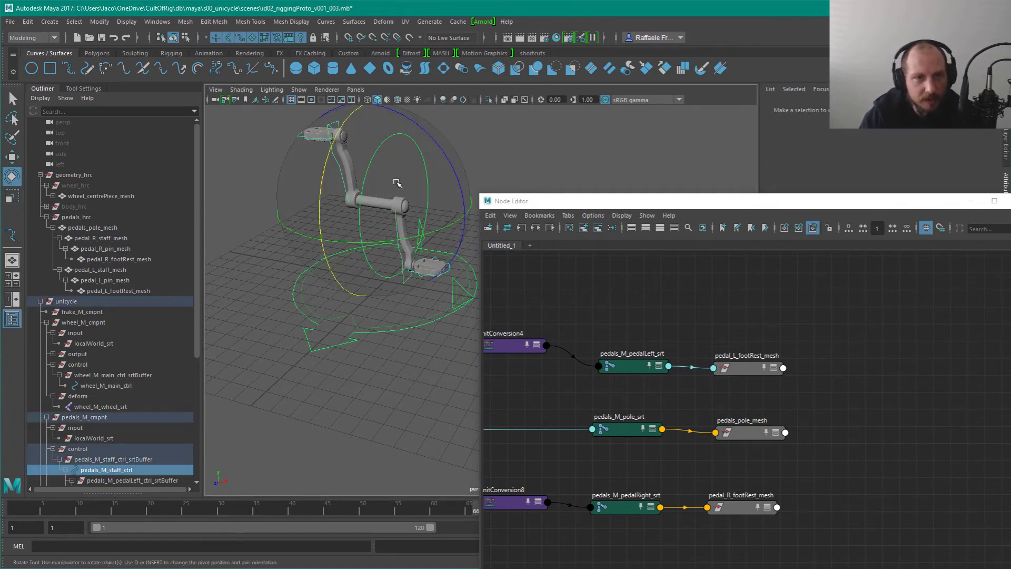
pyautogui.moveTo(335, 152); pyautogui.dragTo(382, 129)
pyautogui.click(498, 135)
pyautogui.click(337, 144)
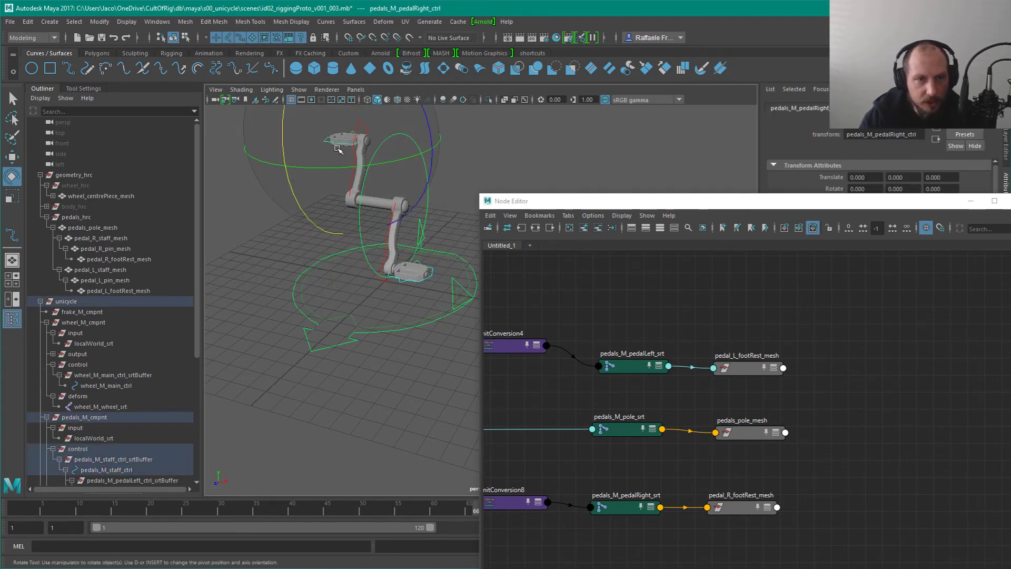
pyautogui.click(385, 247)
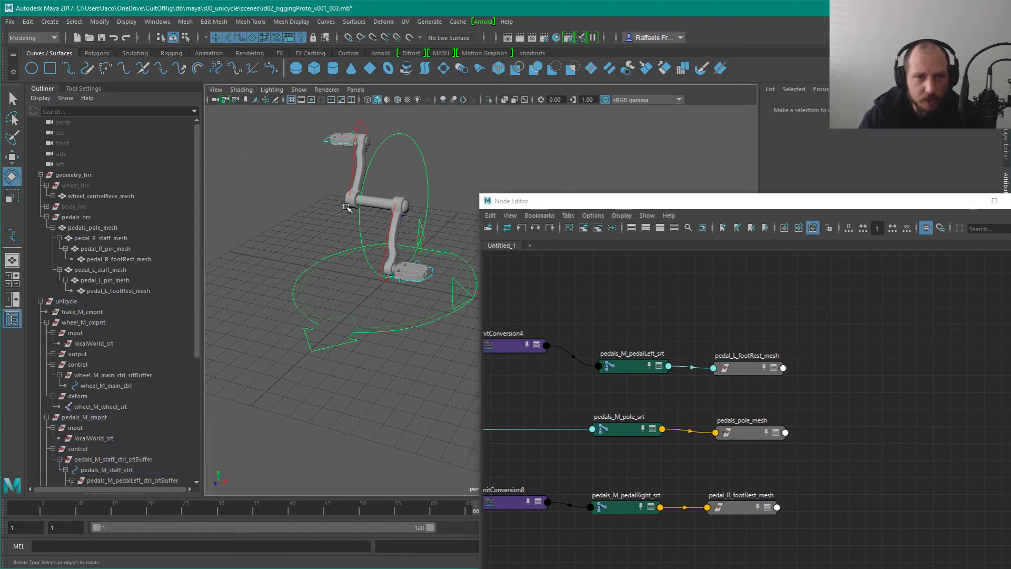
pyautogui.click(384, 239)
pyautogui.moveTo(322, 263); pyautogui.dragTo(316, 233)
pyautogui.click(682, 343)
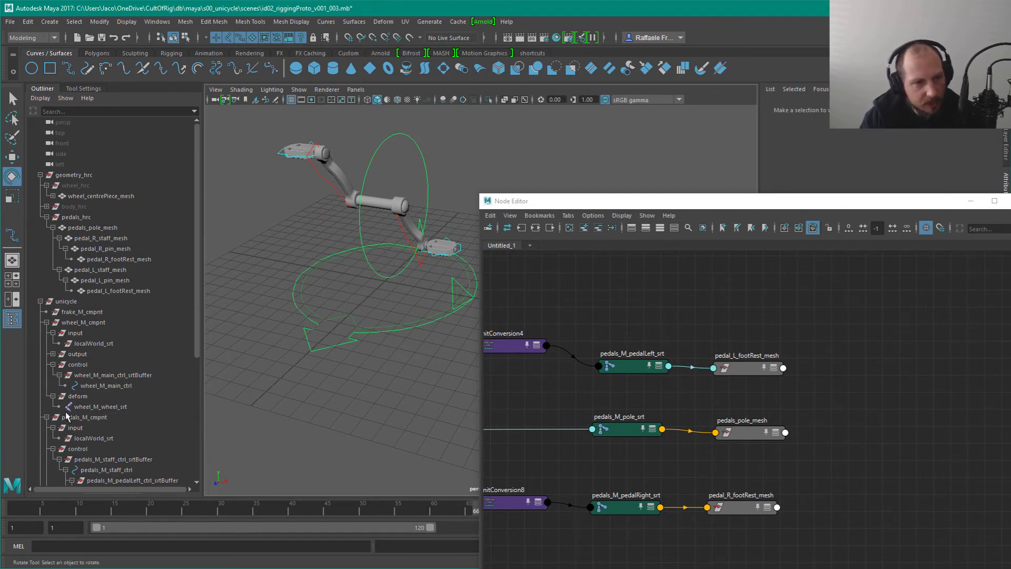
# Step: Collapse the input, output, control and deform groups under wheel_M_cmpnt in the scene hierarchy
pyautogui.click(60, 375)
pyautogui.click(53, 365)
pyautogui.click(53, 375)
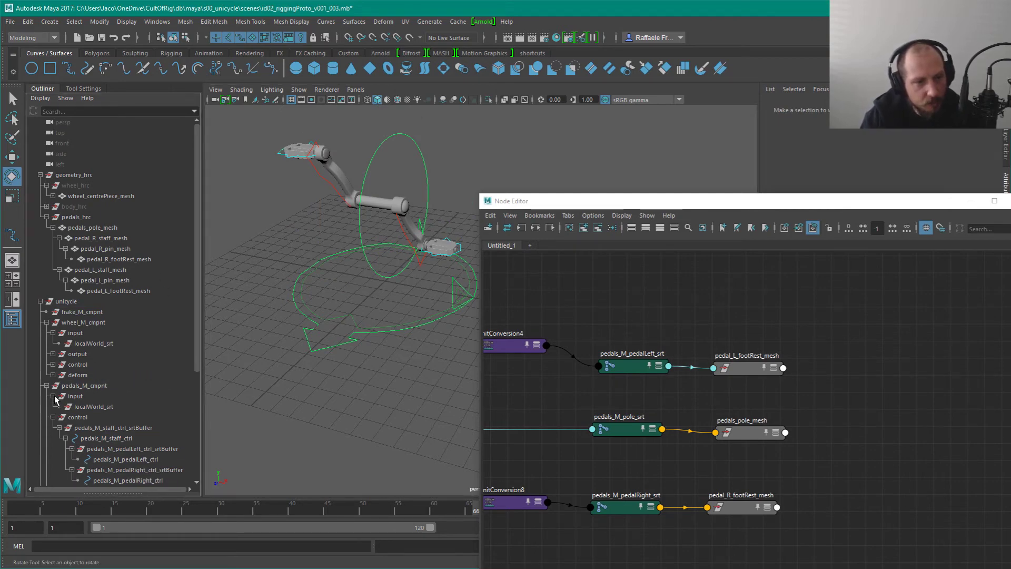
pyautogui.click(52, 333)
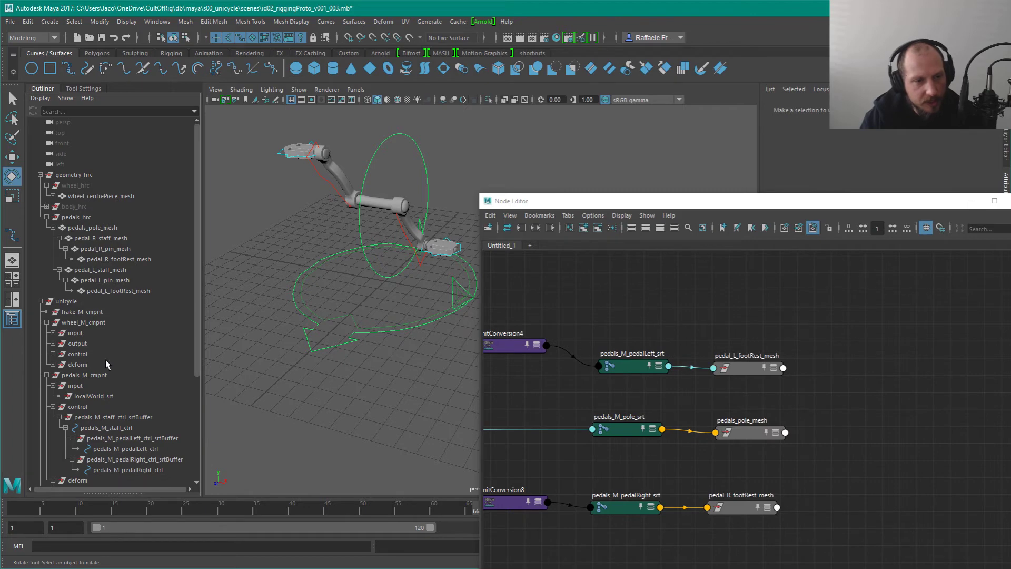
# Step: Unhide the wheel_hrc geometry group so the wheel is displayed with the pedals
pyautogui.click(83, 198)
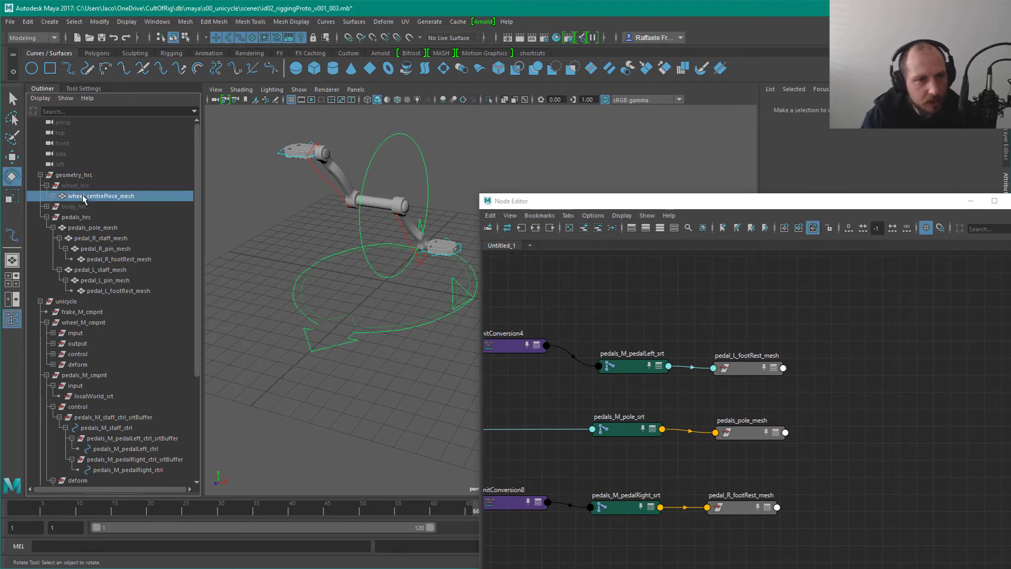
pyautogui.click(79, 186)
pyautogui.press('h')
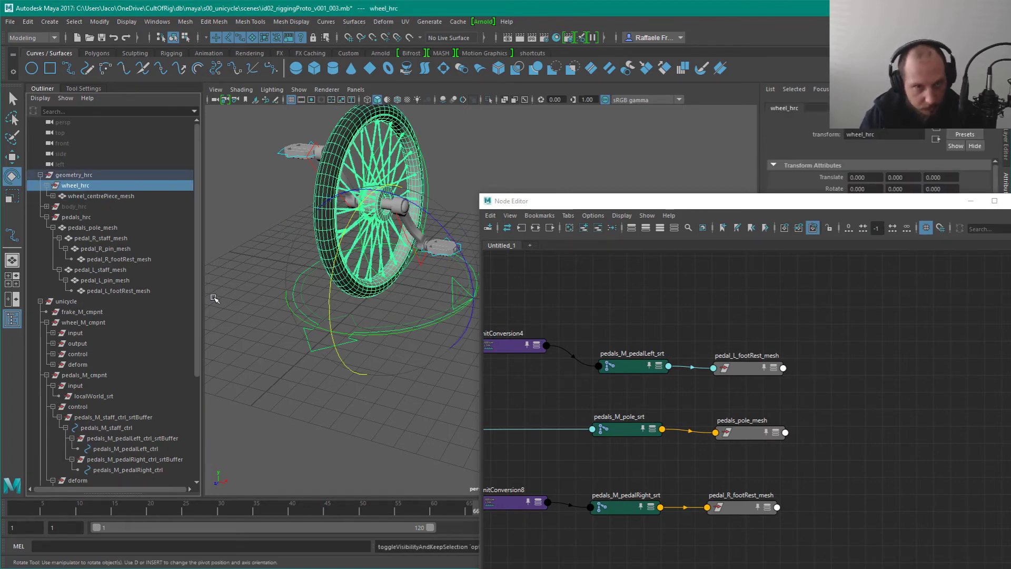
# Step: Inspect the wheel_hrc, body_hrc and pedals_hrc groups under geometry_hrc around the unicycle wheel
pyautogui.keyDown('alt'); pyautogui.moveTo(215, 298); pyautogui.dragTo(375, 313); pyautogui.keyUp('alt')
pyautogui.click(422, 122)
pyautogui.keyDown('alt'); pyautogui.moveTo(460, 185); pyautogui.dragTo(467, 232); pyautogui.keyUp('alt')
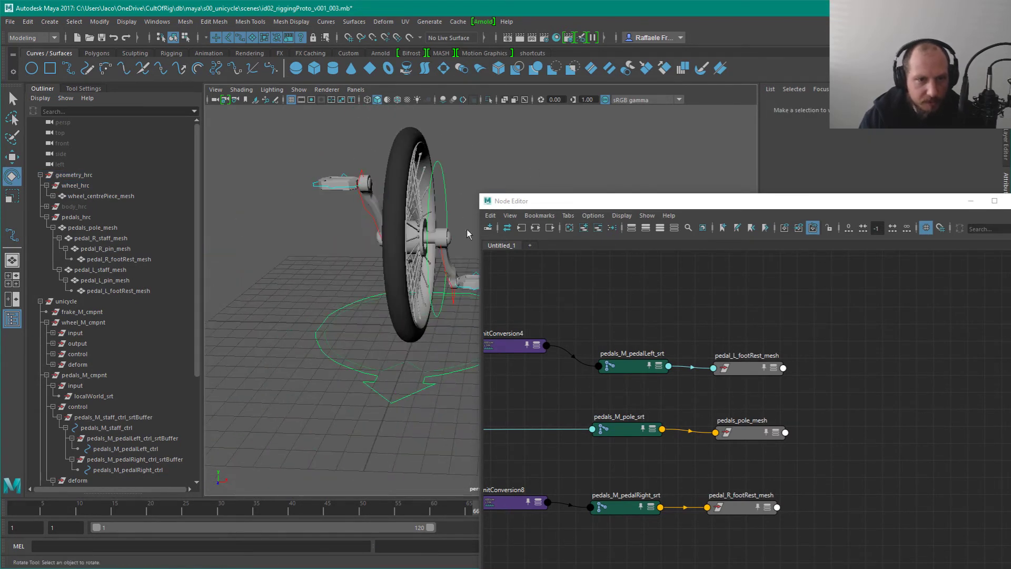
pyautogui.click(82, 218)
pyautogui.click(79, 207)
pyautogui.click(83, 186)
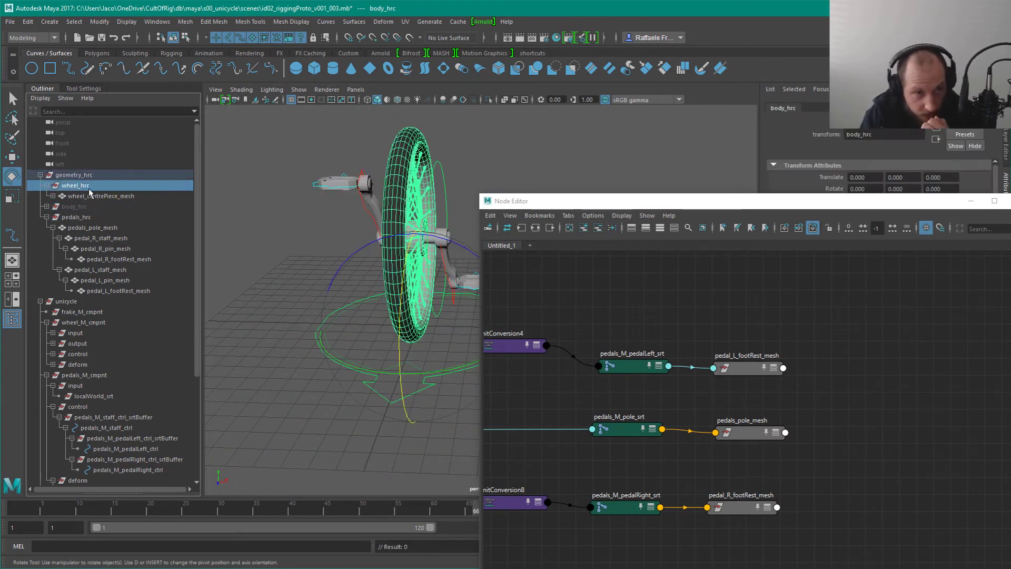
# Step: Move the Node Editor clear of the transform attributes, expand wheel_centrePiece_mesh under wheel_hrc and select that mesh
pyautogui.moveTo(1010, 193); pyautogui.dragTo(954, 275)
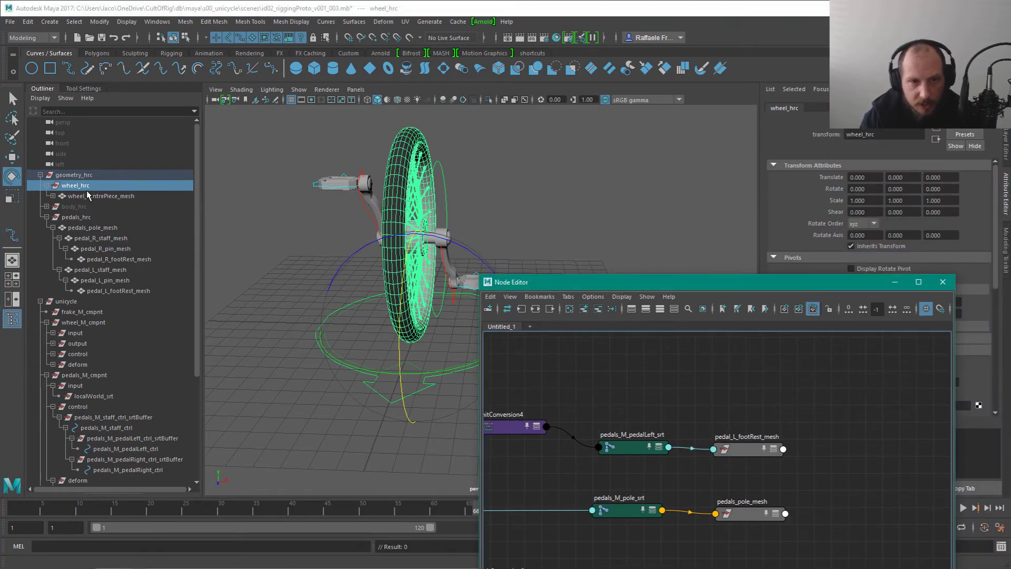
pyautogui.click(53, 196)
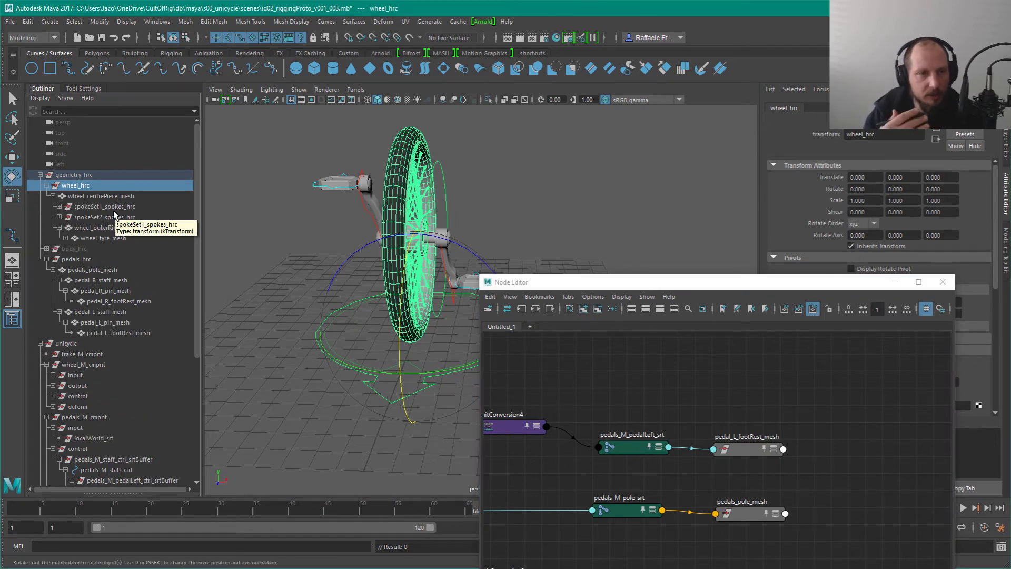
pyautogui.click(119, 196)
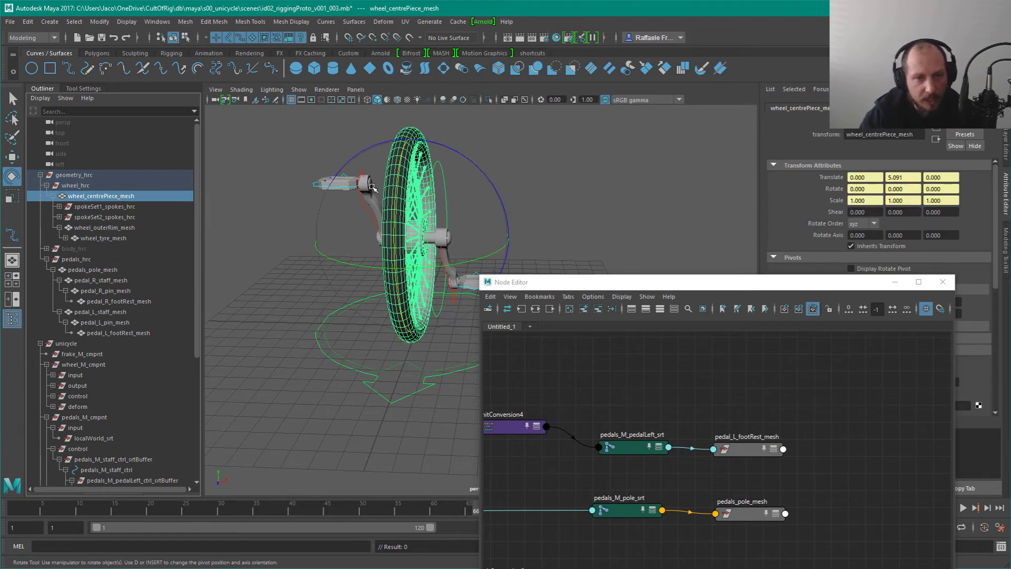
# Step: Add wheel_centrePiece_mesh together with its upstream connections to the existing node graph
pyautogui.scroll(-4, 628, 365)
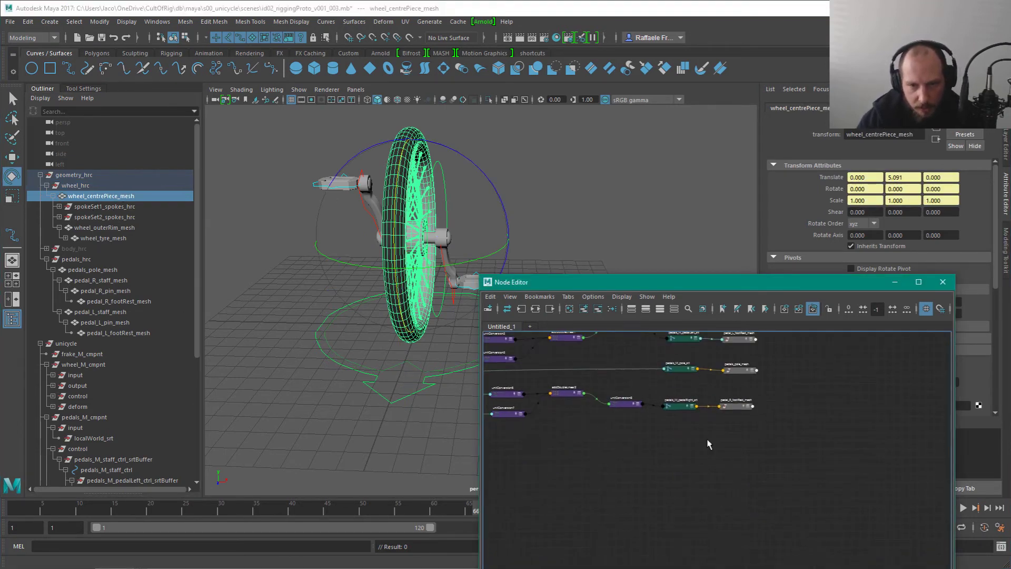
pyautogui.click(595, 299)
pyautogui.click(709, 458)
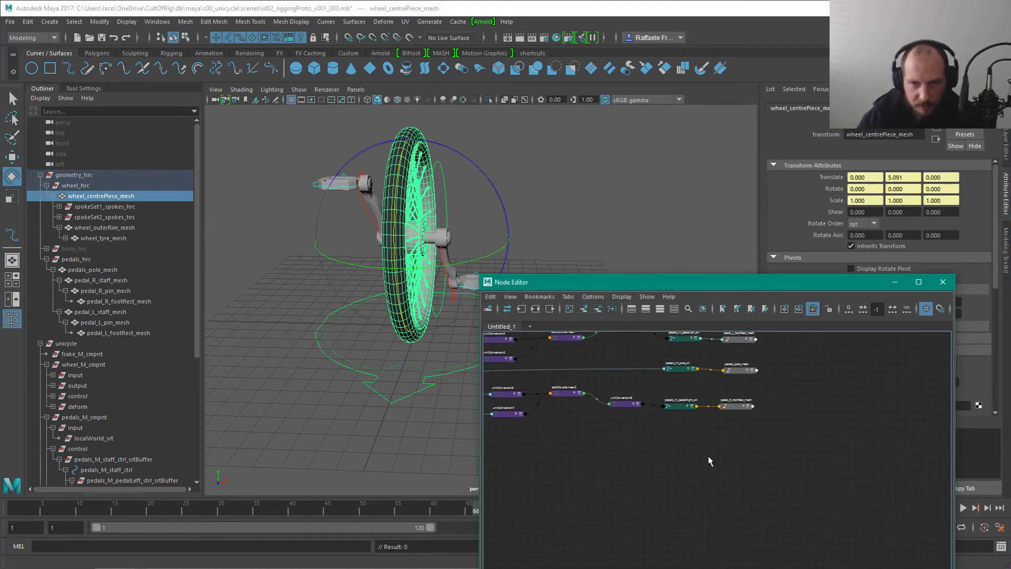
pyautogui.click(89, 197)
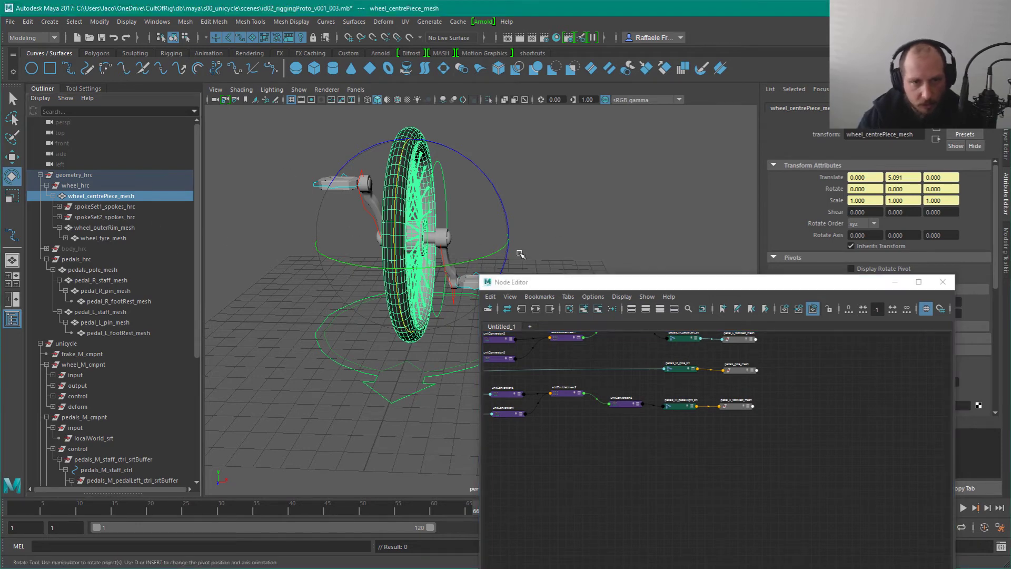
pyautogui.click(523, 317)
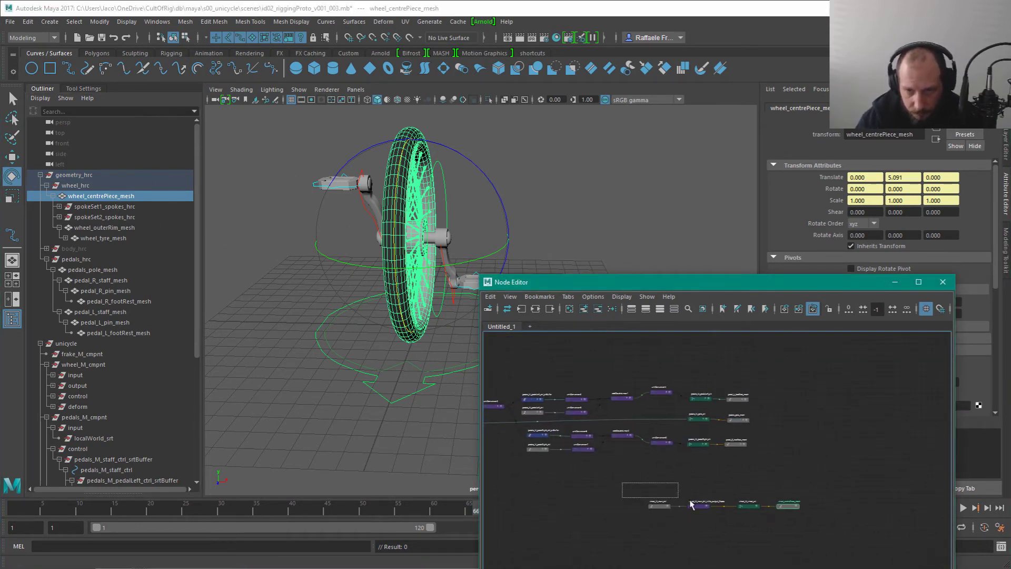
# Step: Place the wheel node chain in the empty area beyond the pedal mesh nodes in the graph
pyautogui.click(793, 505)
pyautogui.moveTo(794, 503); pyautogui.dragTo(914, 384)
pyautogui.keyDown('alt'); pyautogui.moveTo(903, 437); pyautogui.dragTo(766, 500, button='middle'); pyautogui.keyUp('alt')
pyautogui.scroll(3, 765, 500)
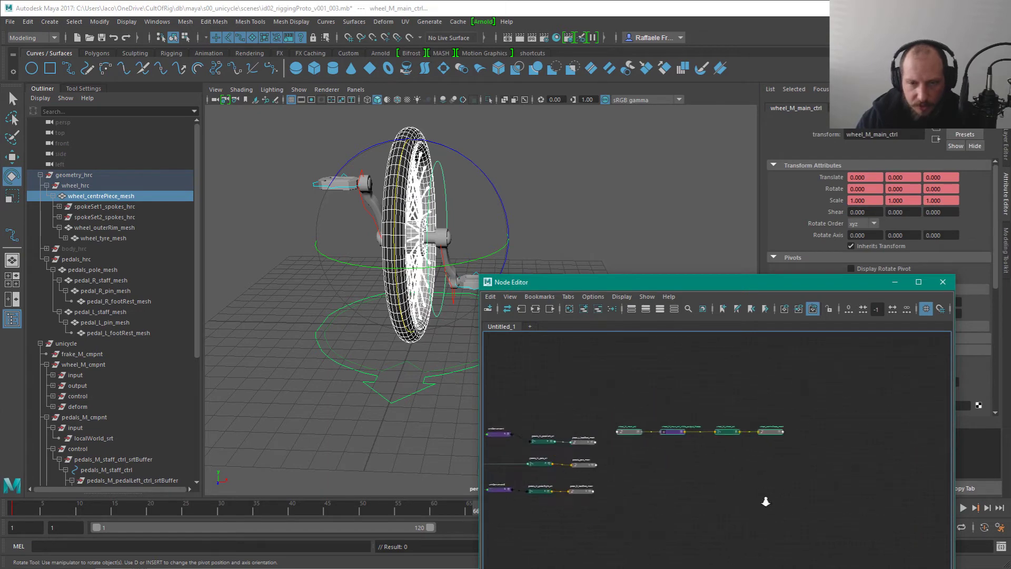
pyautogui.moveTo(786, 415); pyautogui.dragTo(814, 451)
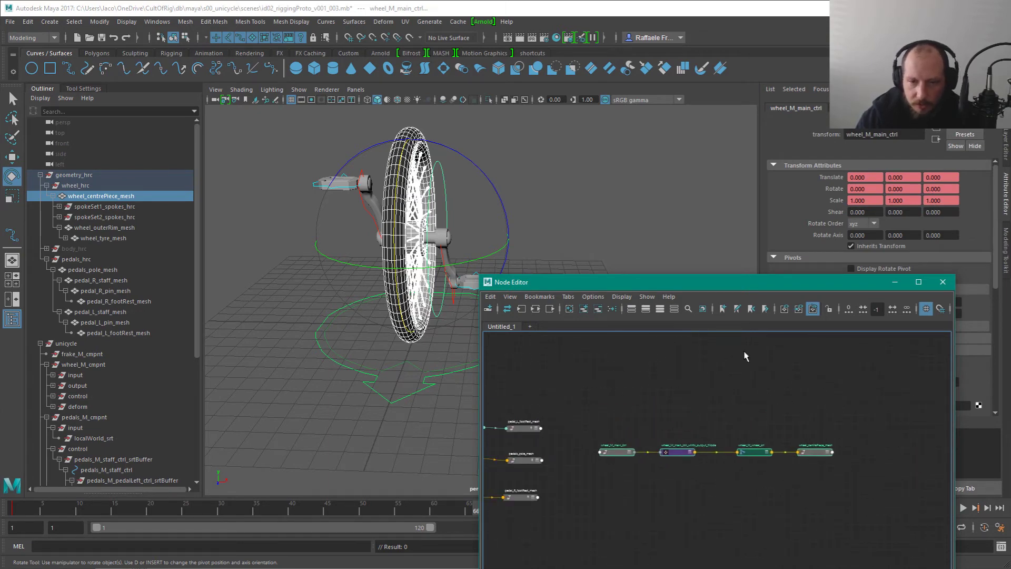
# Step: Inspect the connection from wheel_M_wheel_srt to wheel_centrePiece_mesh in the node graph
pyautogui.keyDown('alt'); pyautogui.moveTo(745, 355); pyautogui.dragTo(836, 454, button='right'); pyautogui.keyUp('alt')
pyautogui.keyDown('alt'); pyautogui.moveTo(837, 455); pyautogui.dragTo(831, 407, button='middle'); pyautogui.keyUp('alt')
pyautogui.click(787, 388)
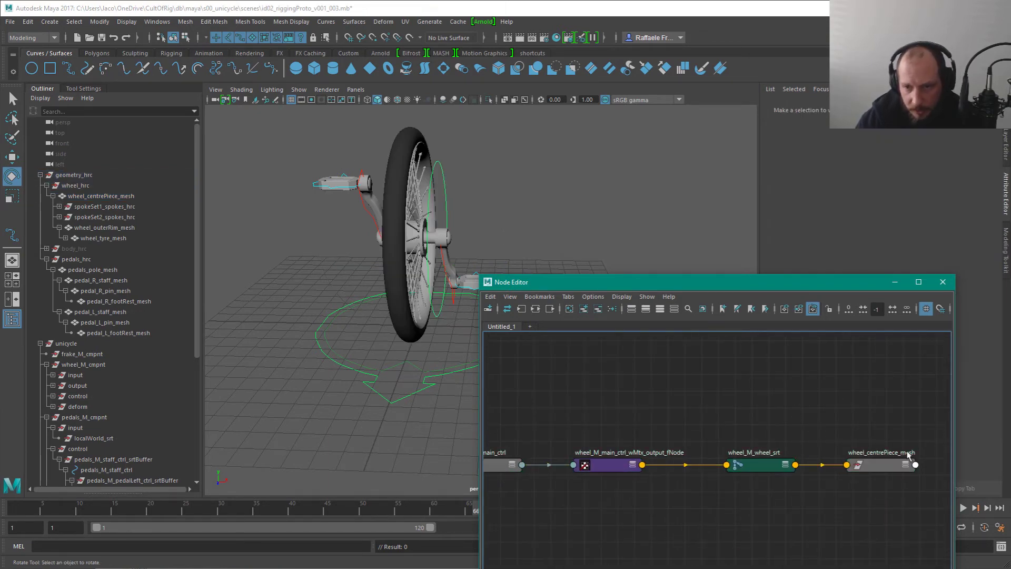
pyautogui.click(890, 463)
pyautogui.click(756, 465)
# Step: Shift wheel_M_main_ctrl and its wMtx output node slightly above the rest of the wheel chain, leaving wheel_M_main_ctrl selected
pyautogui.keyDown('alt'); pyautogui.moveTo(671, 424); pyautogui.dragTo(726, 461, button='middle'); pyautogui.keyUp('alt')
pyautogui.moveTo(553, 445); pyautogui.dragTo(709, 482)
pyautogui.moveTo(816, 440); pyautogui.dragTo(825, 532)
pyautogui.moveTo(711, 438); pyautogui.dragTo(721, 532)
pyautogui.moveTo(590, 422); pyautogui.dragTo(598, 532)
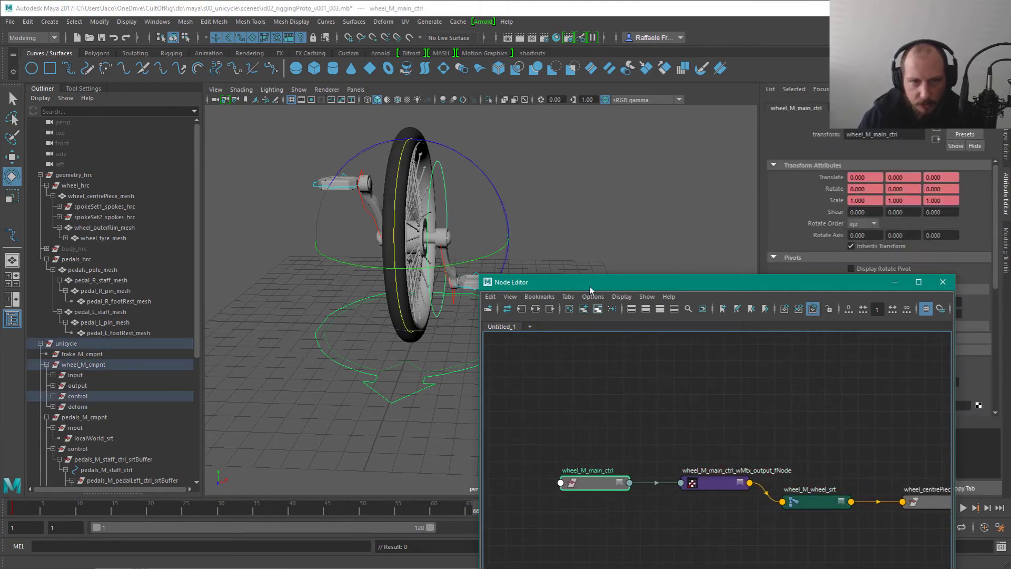
# Step: Test wheel_M_main_ctrl by rotating it -30 degrees about X, and undo the rotation
pyautogui.keyDown('alt'); pyautogui.moveTo(573, 223); pyautogui.dragTo(384, 143); pyautogui.keyUp('alt')
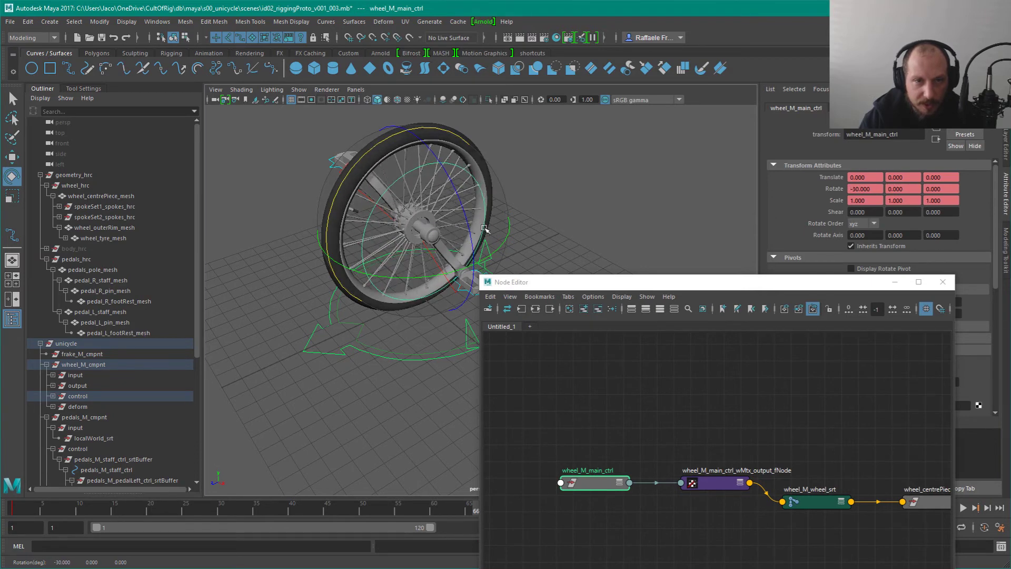
pyautogui.hotkey('ctrl', 'z')
pyautogui.hotkey('ctrl', 'z')
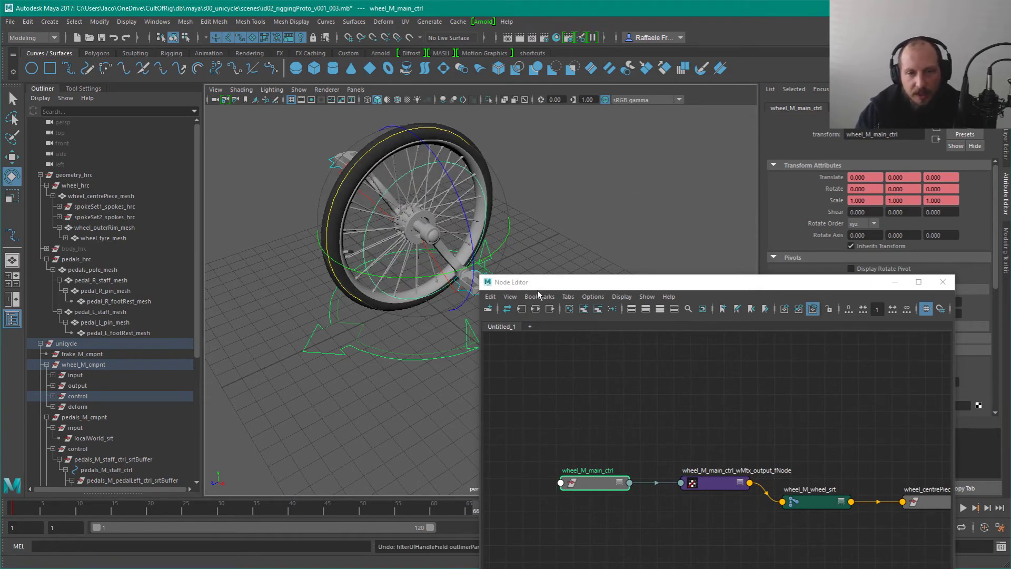
# Step: Shrink the Node Editor window to uncover the wheel and frame the whole wheel node chain
pyautogui.keyDown('super'); pyautogui.moveTo(526, 333); pyautogui.dragTo(615, 307, button='right'); pyautogui.keyUp('super')
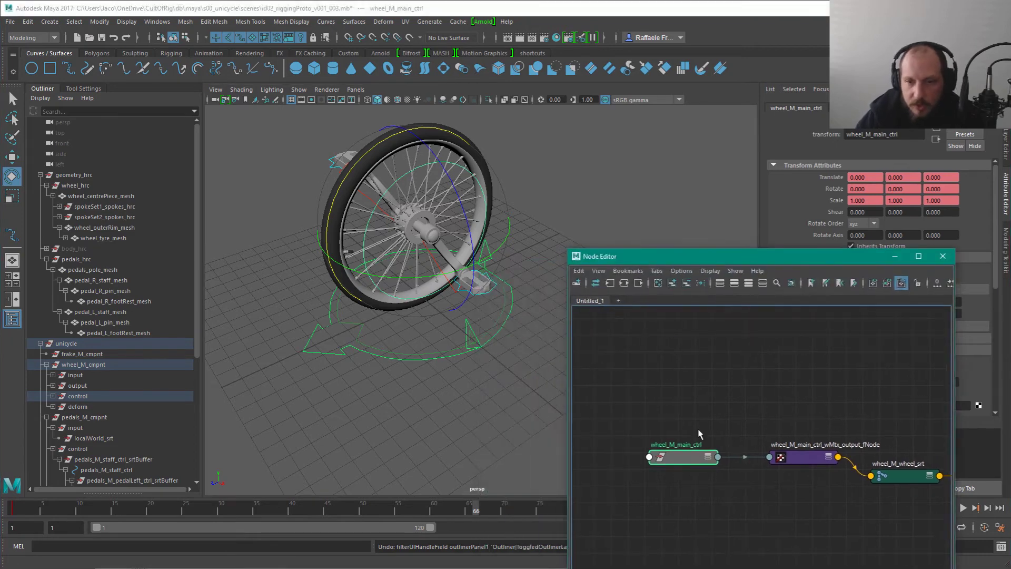
pyautogui.keyDown('alt'); pyautogui.moveTo(645, 379); pyautogui.dragTo(704, 386, button='right'); pyautogui.keyUp('alt')
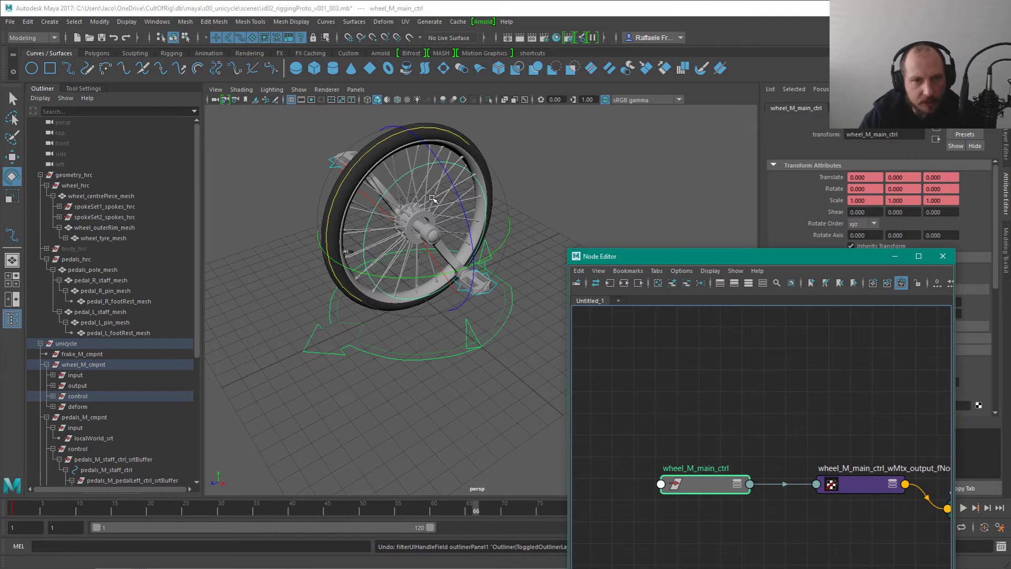
pyautogui.scroll(-2, 744, 438)
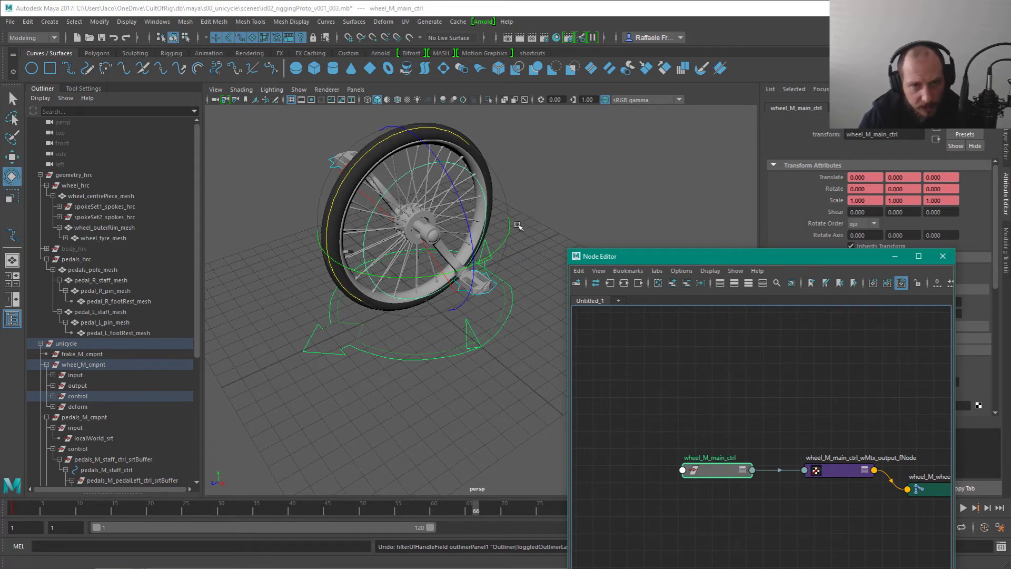
pyautogui.keyDown('alt'); pyautogui.moveTo(517, 225); pyautogui.dragTo(514, 249); pyautogui.keyUp('alt')
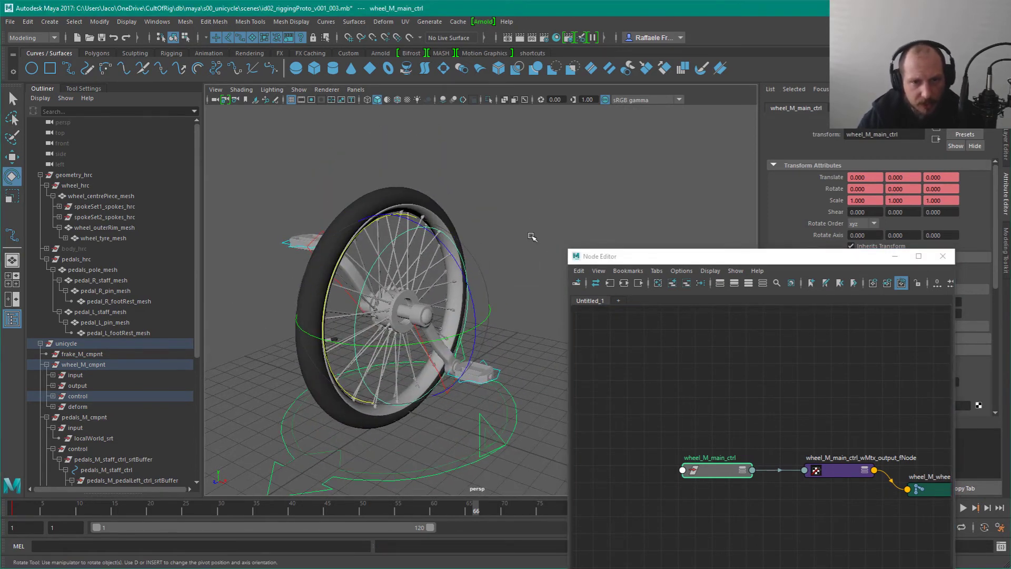
pyautogui.scroll(-4, 795, 416)
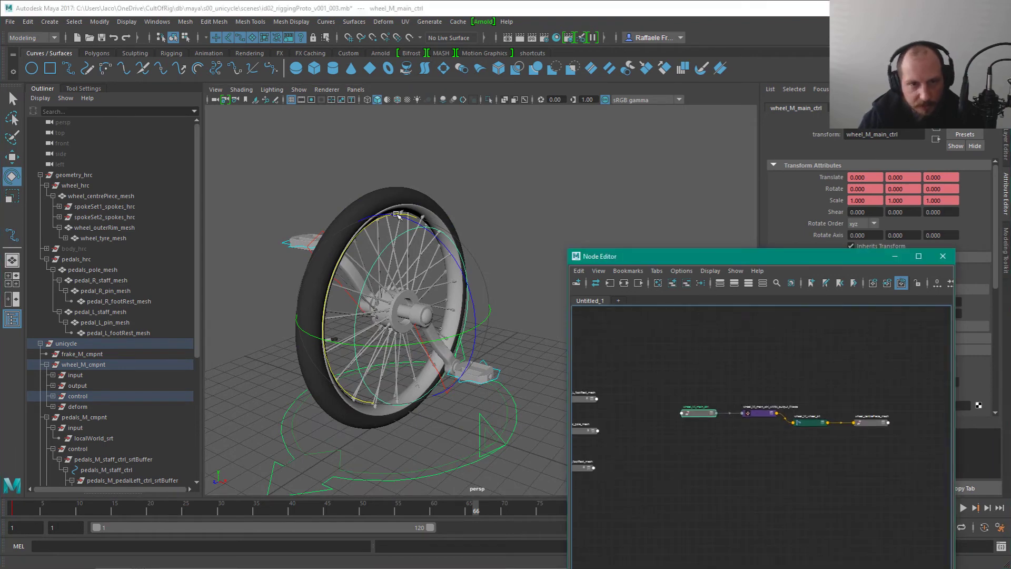
# Step: Select wheel_M_main_ctrl and reveal it in the Outliner under the wheel component's control group
pyautogui.click(542, 232)
pyautogui.click(404, 231)
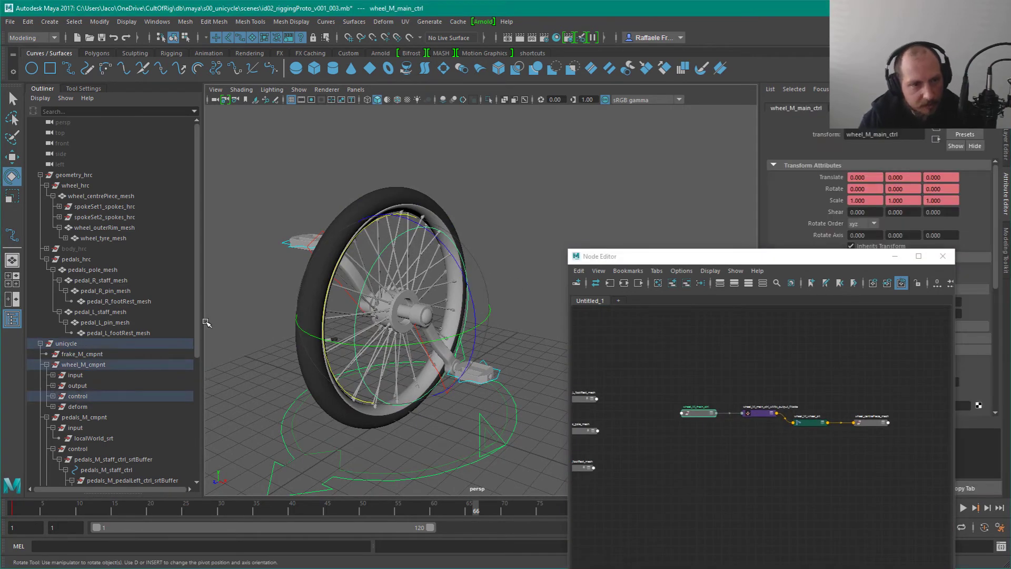
pyautogui.click(698, 413)
pyautogui.scroll(3, 698, 469)
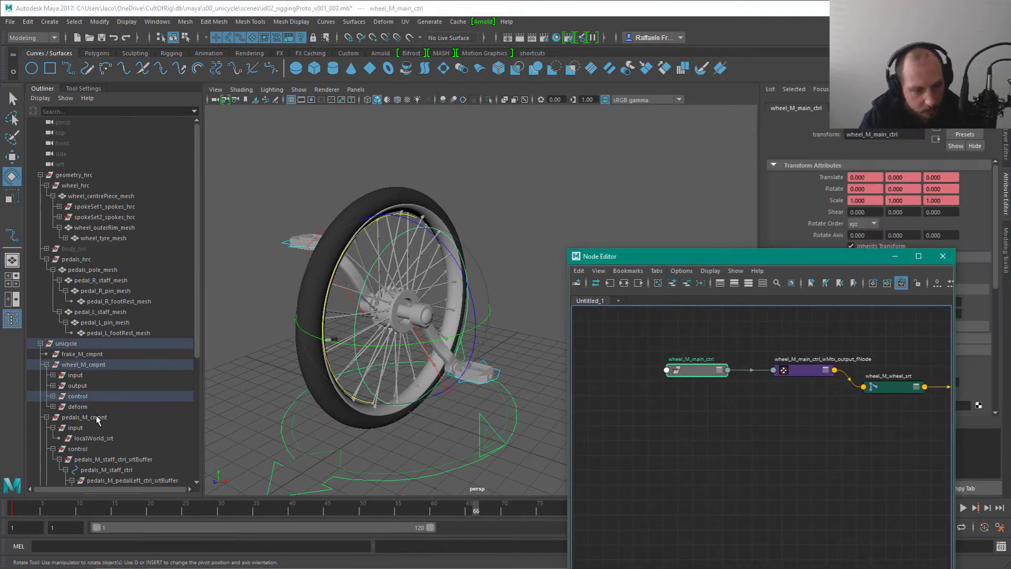
pyautogui.keyDown('shift'); pyautogui.click(52, 396); pyautogui.keyUp('shift')
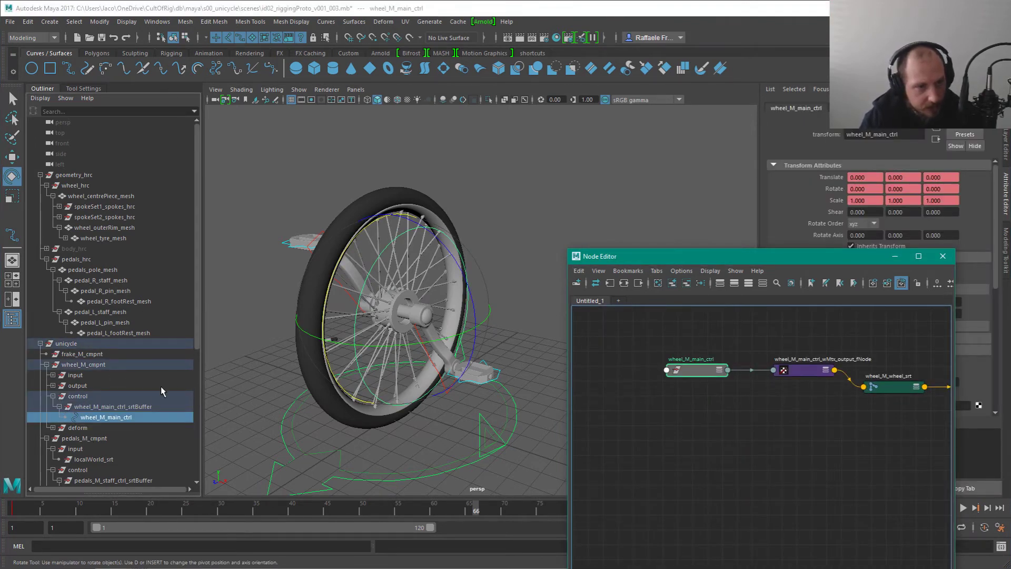
# Step: Graph the wheel component's input localWorld_srt and wheel_M_main_ctrl_srtBuffer with their connections
pyautogui.scroll(-3, 162, 388)
pyautogui.click(53, 292)
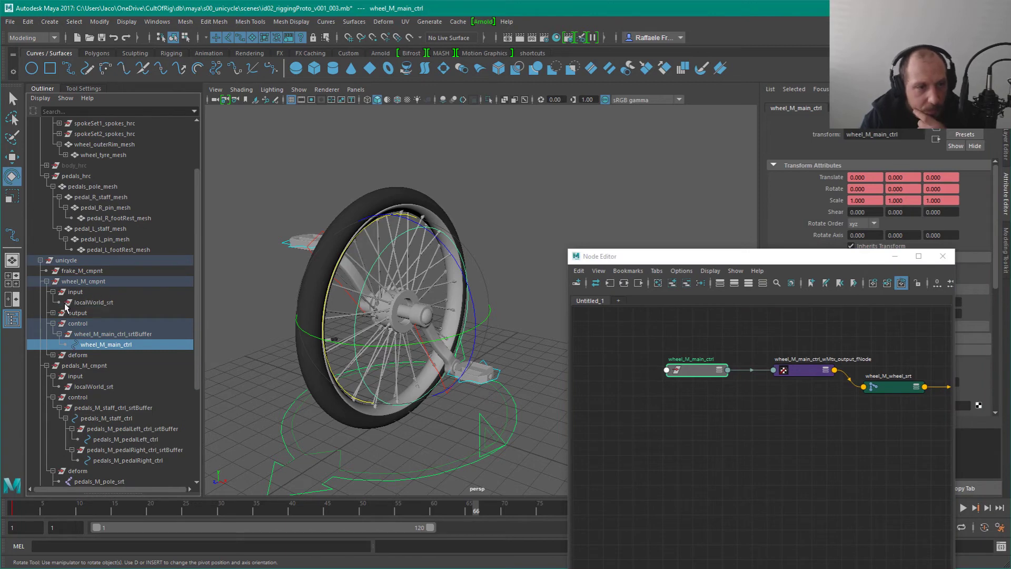
pyautogui.click(83, 304)
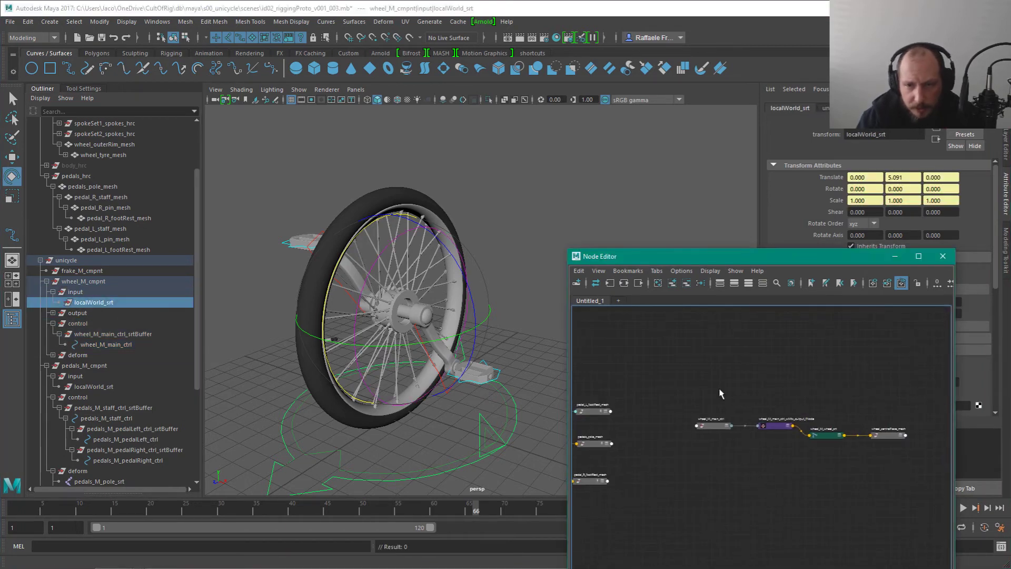
pyautogui.keyDown('ctrl'); pyautogui.click(126, 335); pyautogui.keyUp('ctrl')
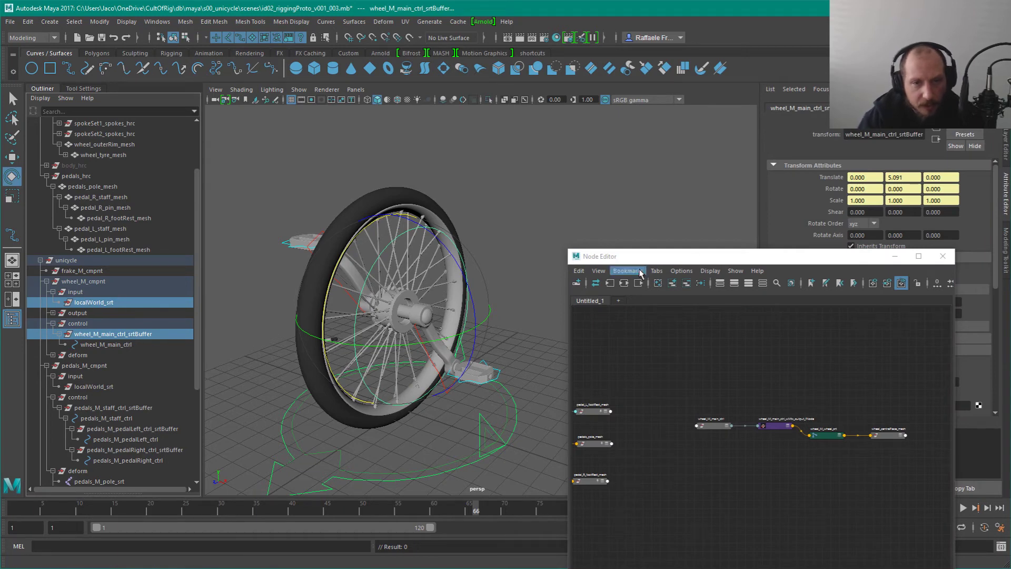
pyautogui.click(623, 285)
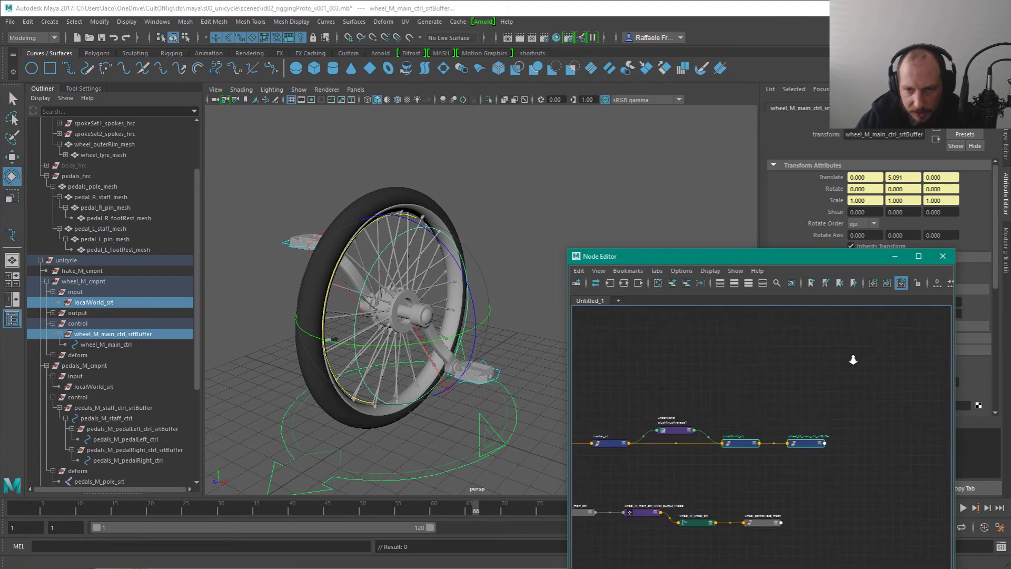
# Step: Examine the chain from godNode_M_masterOffset_ctrl through master_srt and localWorld_srt to wheel_M_main_ctrl_srtBuffer
pyautogui.keyDown('alt'); pyautogui.moveTo(842, 366); pyautogui.dragTo(830, 354, button='middle'); pyautogui.keyUp('alt')
pyautogui.click(809, 455)
pyautogui.click(680, 457)
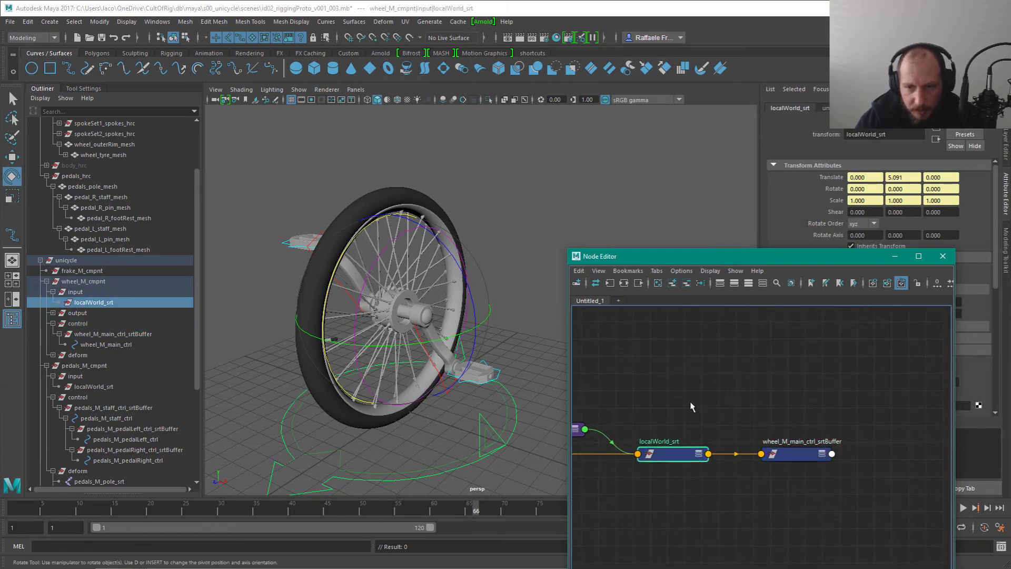
pyautogui.keyDown('alt'); pyautogui.moveTo(642, 444); pyautogui.dragTo(764, 433, button='middle'); pyautogui.keyUp('alt')
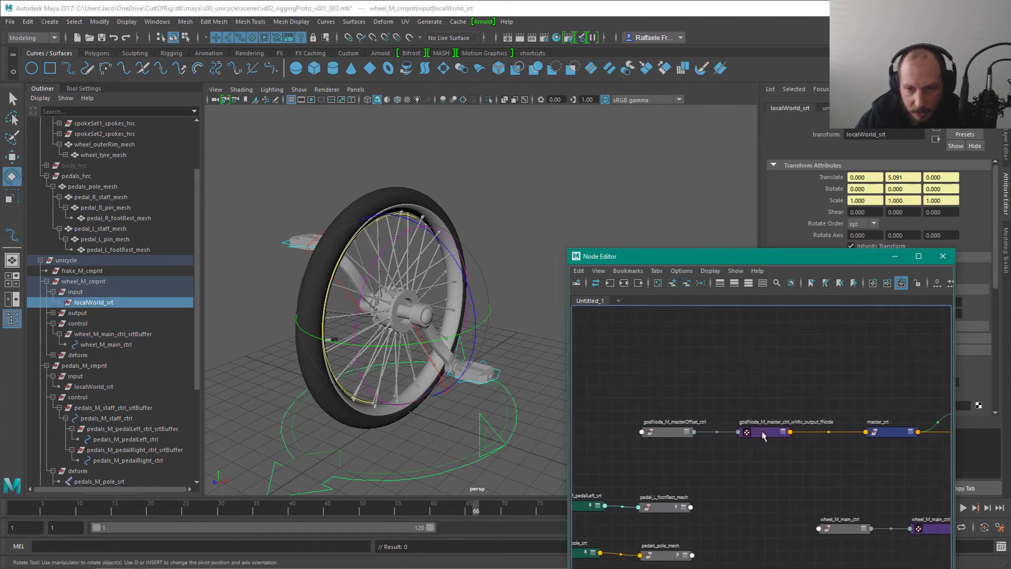
pyautogui.click(763, 434)
pyautogui.click(647, 531)
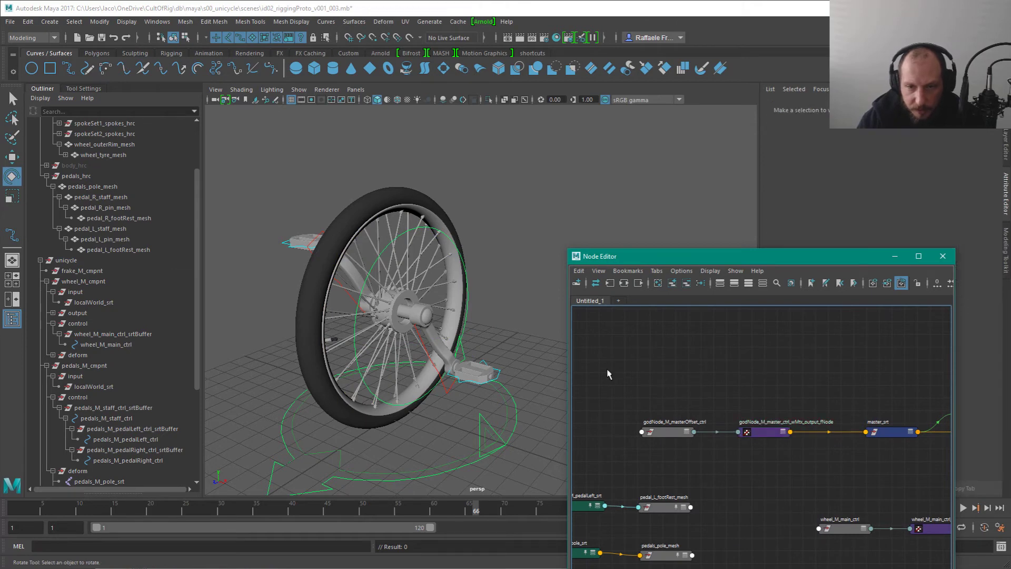
pyautogui.click(665, 432)
pyautogui.click(540, 441)
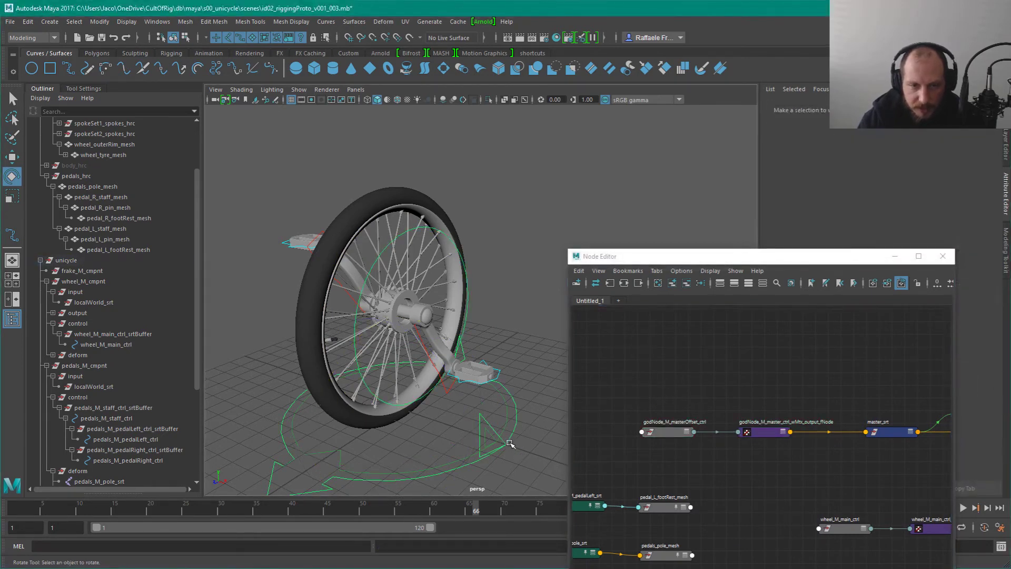
# Step: Test godNode_M_masterOffset_ctrl by moving it freely in the viewport, and undo the move
pyautogui.click(510, 444)
pyautogui.press('w')
pyautogui.moveTo(391, 409); pyautogui.dragTo(382, 343)
pyautogui.hotkey('ctrl', 'z')
# Step: Trace the graph from the wheel_M_main_ctrl chain back to godNode_M_masterOffset_ctrl and inspect the master control's wMtx output node
pyautogui.keyDown('alt'); pyautogui.moveTo(753, 382); pyautogui.dragTo(641, 368, button='middle'); pyautogui.keyUp('alt')
pyautogui.keyDown('alt'); pyautogui.moveTo(738, 353); pyautogui.dragTo(685, 365, button='right'); pyautogui.keyUp('alt')
pyautogui.keyDown('alt'); pyautogui.moveTo(811, 394); pyautogui.dragTo(645, 383, button='middle'); pyautogui.keyUp('alt')
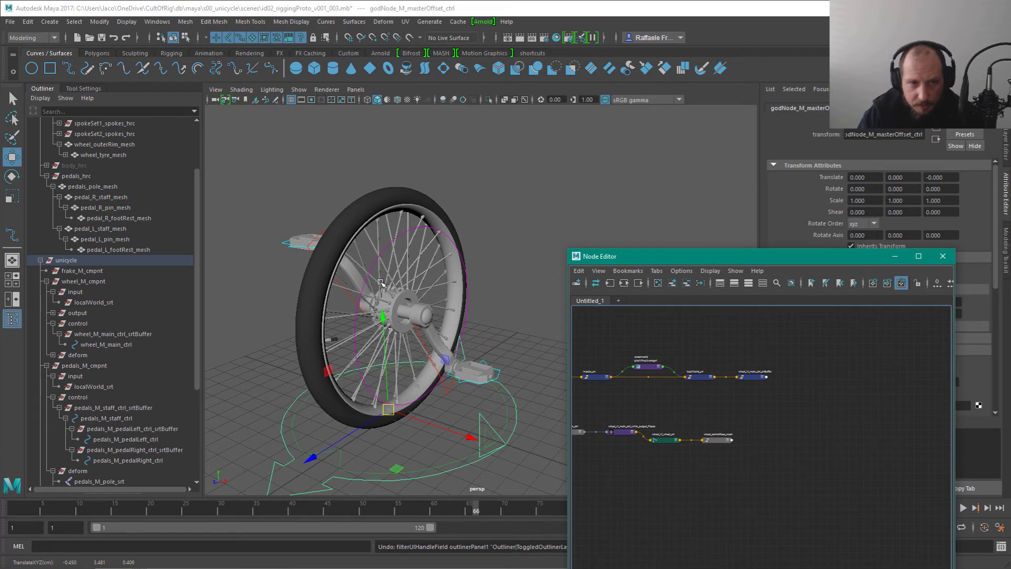
pyautogui.press('f')
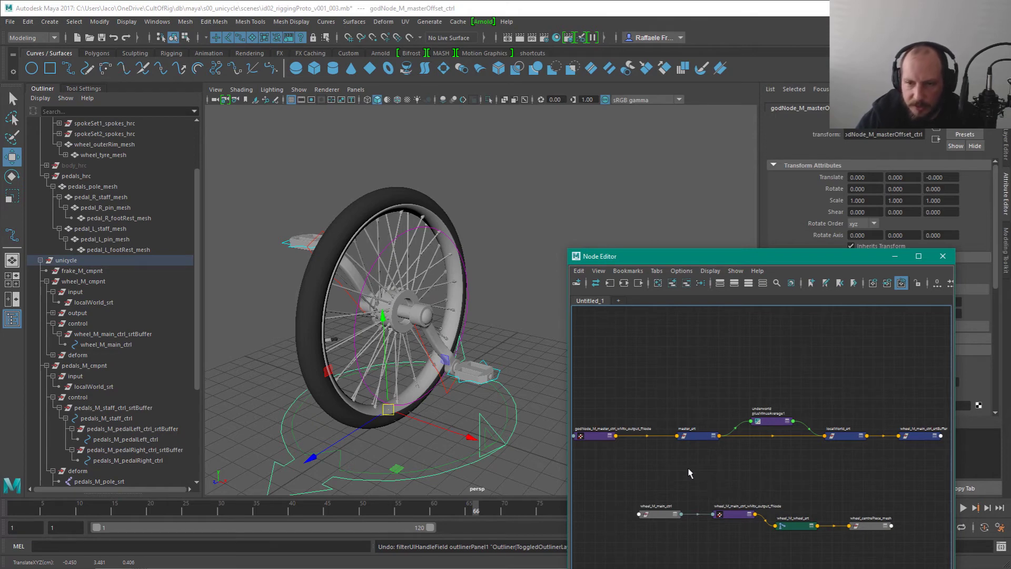
pyautogui.keyDown('alt'); pyautogui.moveTo(774, 484); pyautogui.dragTo(851, 470, button='middle'); pyautogui.keyUp('alt')
pyautogui.scroll(4, 702, 448)
pyautogui.keyDown('alt'); pyautogui.moveTo(652, 355); pyautogui.dragTo(828, 367, button='middle'); pyautogui.keyUp('alt')
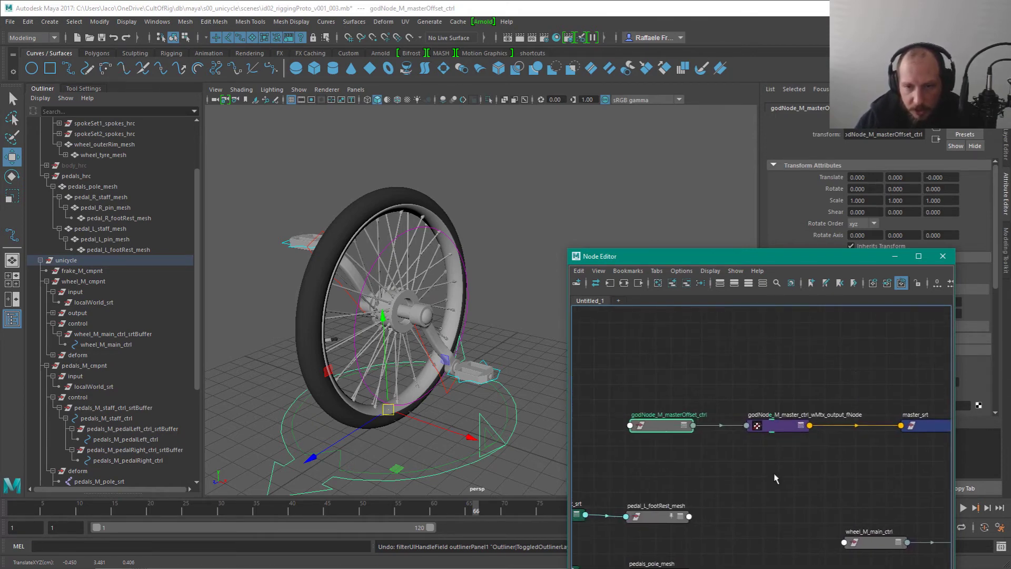
pyautogui.click(778, 426)
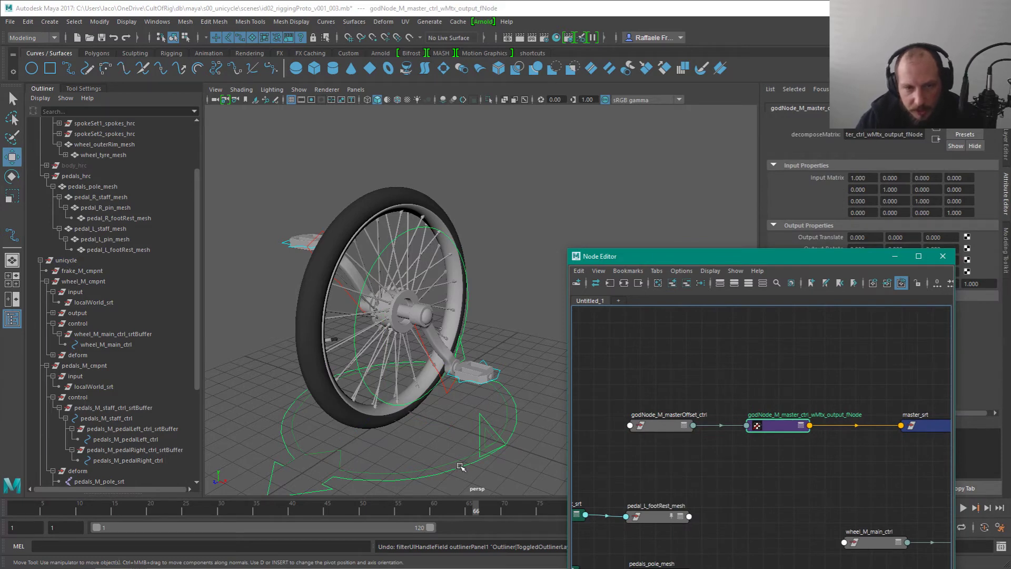
# Step: Try cutting the connections from godNode_M_master_ctrl_wMtx_output_fNode to master_srt, and undo the cut
pyautogui.keyDown('alt'); pyautogui.moveTo(840, 485); pyautogui.dragTo(773, 488, button='middle'); pyautogui.keyUp('alt')
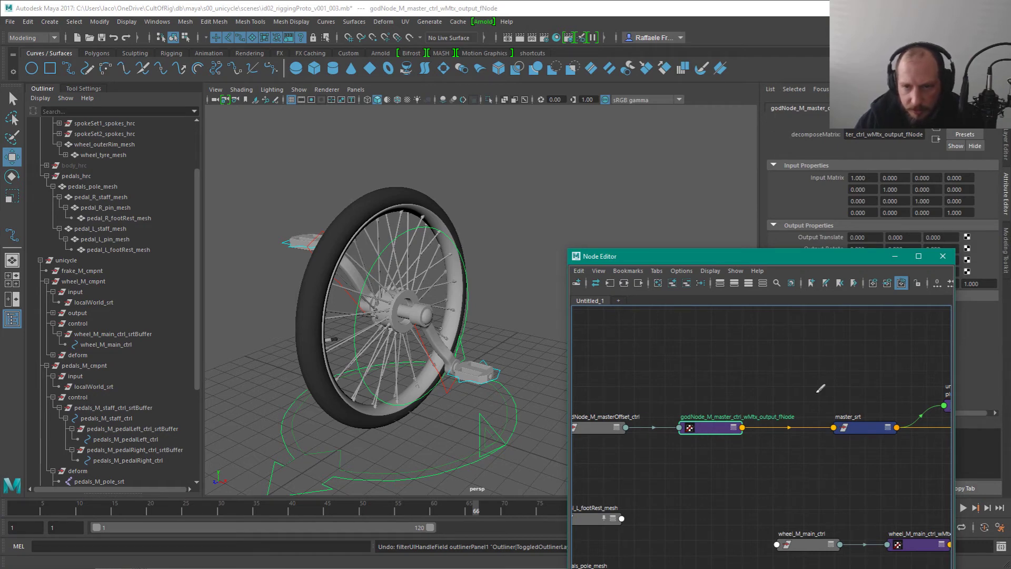
pyautogui.keyDown('ctrl'); pyautogui.keyDown('alt'); pyautogui.keyDown('shift'); pyautogui.moveTo(820, 389); pyautogui.dragTo(790, 474); pyautogui.keyUp('shift'); pyautogui.keyUp('alt'); pyautogui.keyUp('ctrl')
pyautogui.keyDown('alt'); pyautogui.moveTo(827, 437); pyautogui.dragTo(678, 441, button='middle'); pyautogui.keyUp('alt')
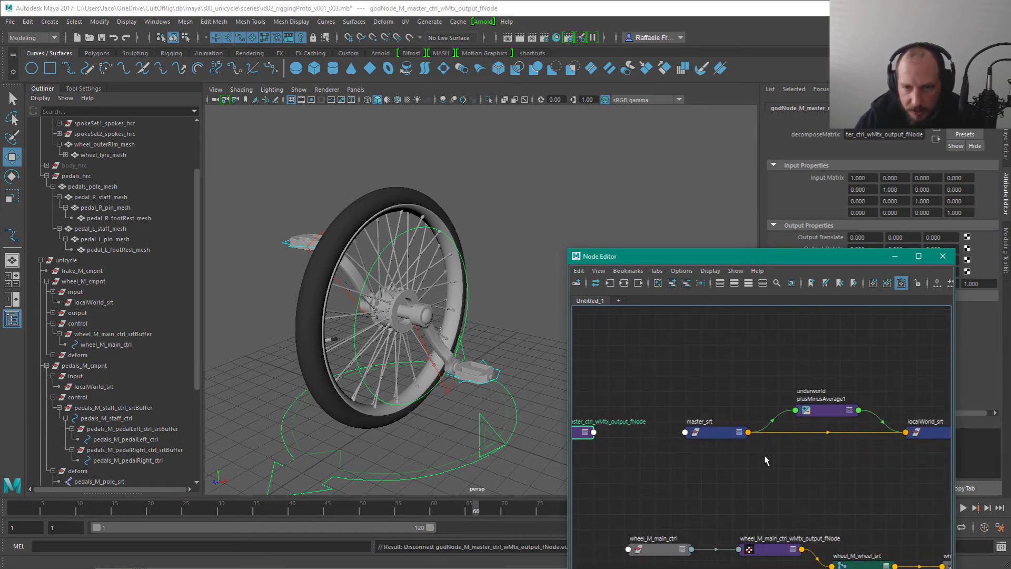
pyautogui.scroll(-2, 724, 443)
pyautogui.scroll(3, 678, 443)
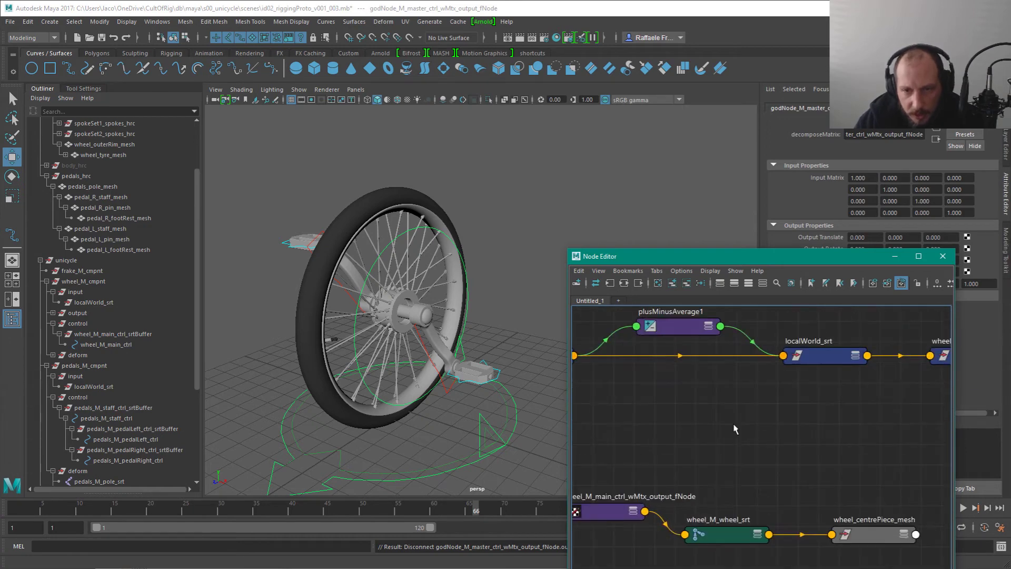
pyautogui.hotkey('ctrl', 'z')
pyautogui.hotkey('ctrl', 'z')
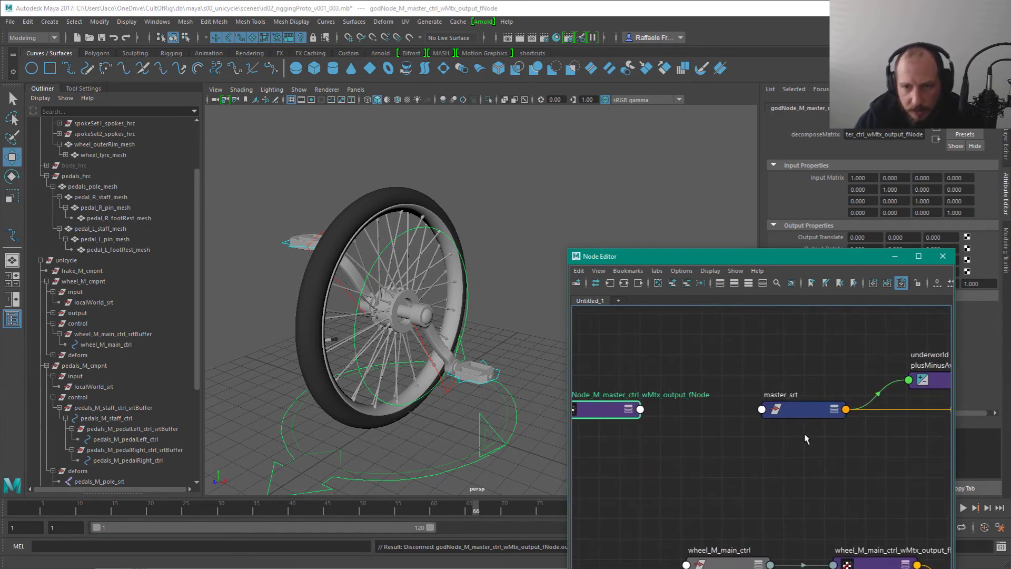
# Step: Inspect the wheel component's localWorld_srt and the god node's master_srt, locating each one in the rig hierarchy
pyautogui.keyDown('alt'); pyautogui.moveTo(833, 449); pyautogui.dragTo(704, 473, button='middle'); pyautogui.keyUp('alt')
pyautogui.keyDown('alt'); pyautogui.moveTo(886, 443); pyautogui.dragTo(769, 435, button='middle'); pyautogui.keyUp('alt')
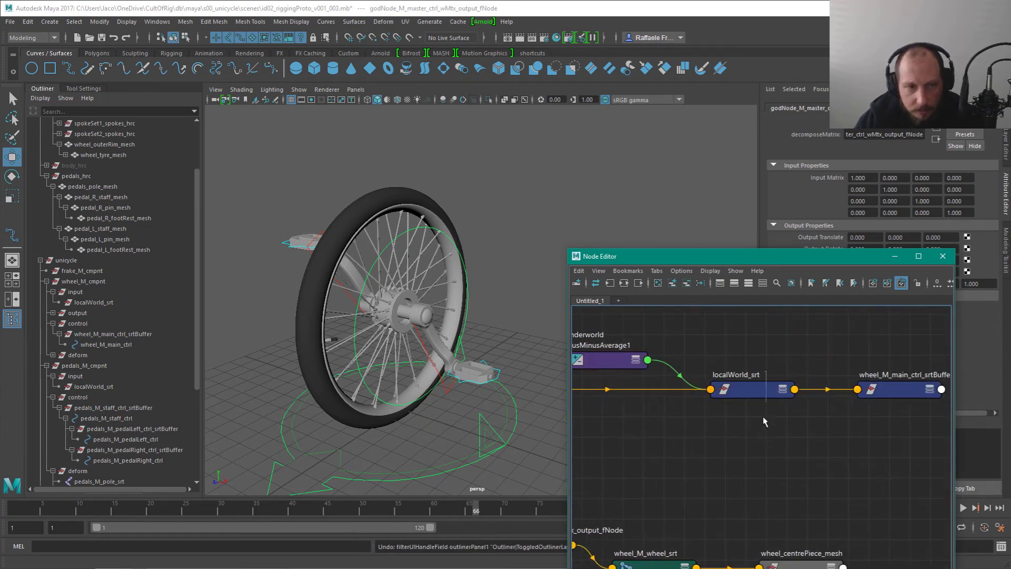
pyautogui.click(754, 390)
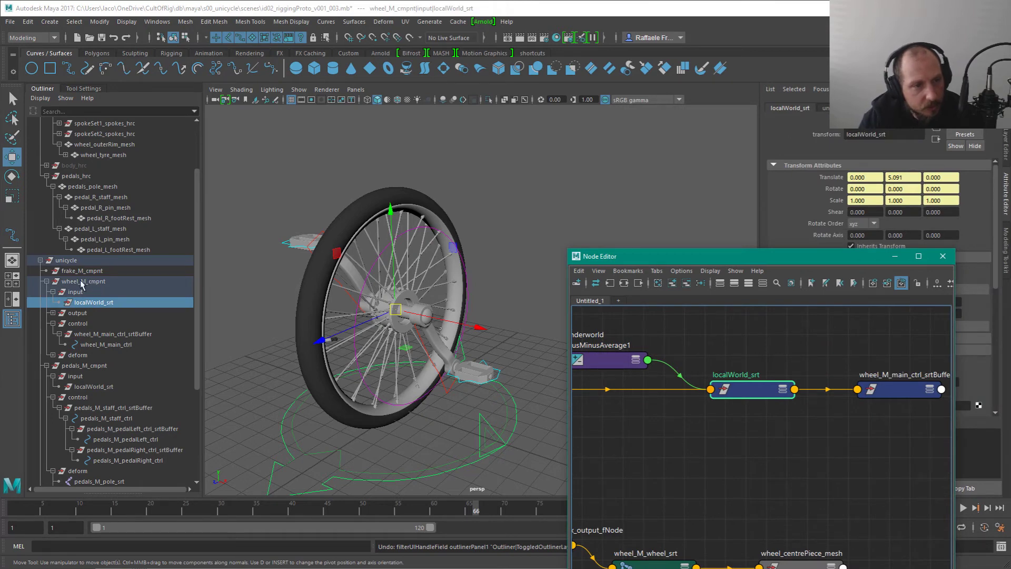
pyautogui.keyDown('alt'); pyautogui.moveTo(748, 372); pyautogui.dragTo(952, 397, button='middle'); pyautogui.keyUp('alt')
pyautogui.click(670, 419)
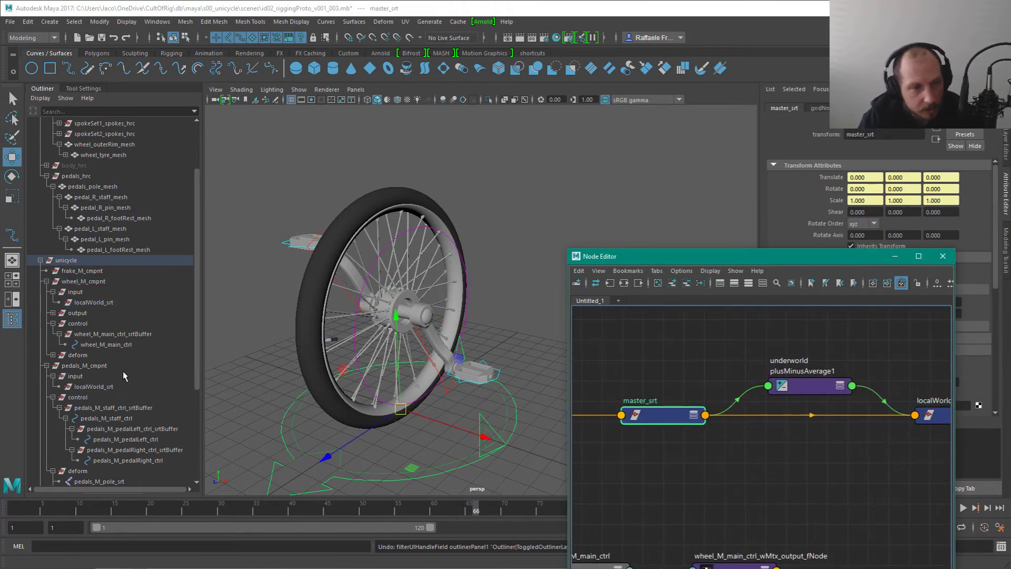
pyautogui.scroll(-4, 115, 311)
pyautogui.keyDown('alt'); pyautogui.moveTo(814, 471); pyautogui.dragTo(687, 482, button='middle'); pyautogui.keyUp('alt')
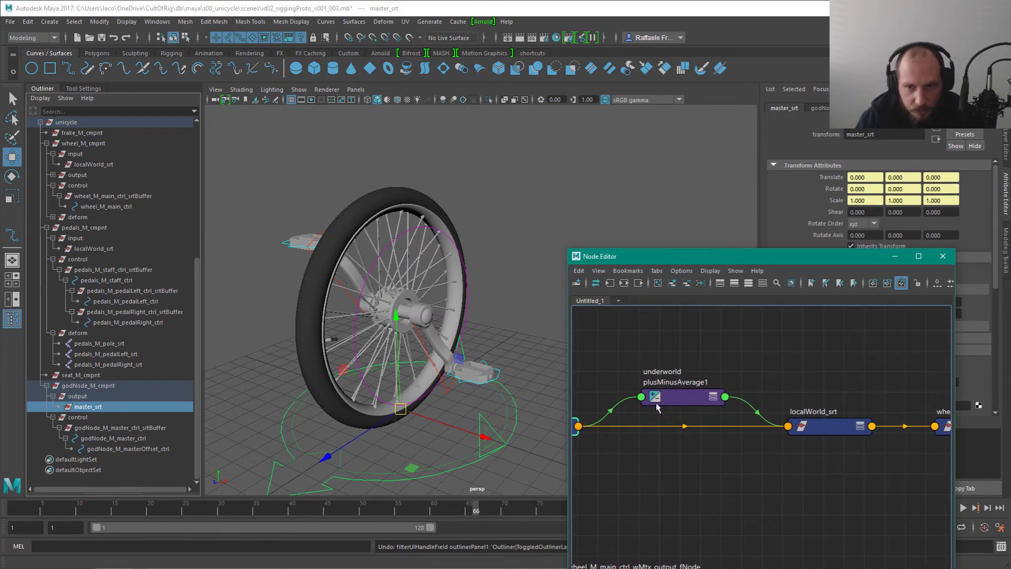
# Step: Cut the connections from master_srt and plusMinusAverage1 into localWorld_srt, and select localWorld_srt together with wheel_M_main_ctrl_srtBuffer
pyautogui.keyDown('ctrl'); pyautogui.keyDown('alt'); pyautogui.keyDown('shift'); pyautogui.moveTo(758, 384); pyautogui.dragTo(739, 519); pyautogui.keyUp('shift'); pyautogui.keyUp('alt'); pyautogui.keyUp('ctrl')
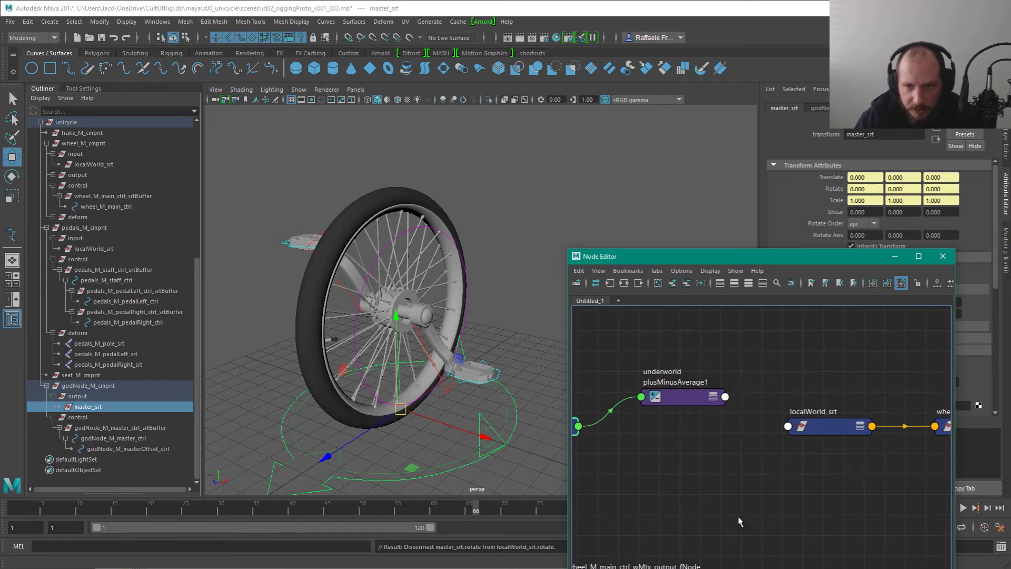
pyautogui.click(810, 344)
pyautogui.keyDown('alt'); pyautogui.moveTo(779, 471); pyautogui.dragTo(573, 453, button='middle'); pyautogui.keyUp('alt')
pyautogui.moveTo(635, 364); pyautogui.dragTo(734, 424)
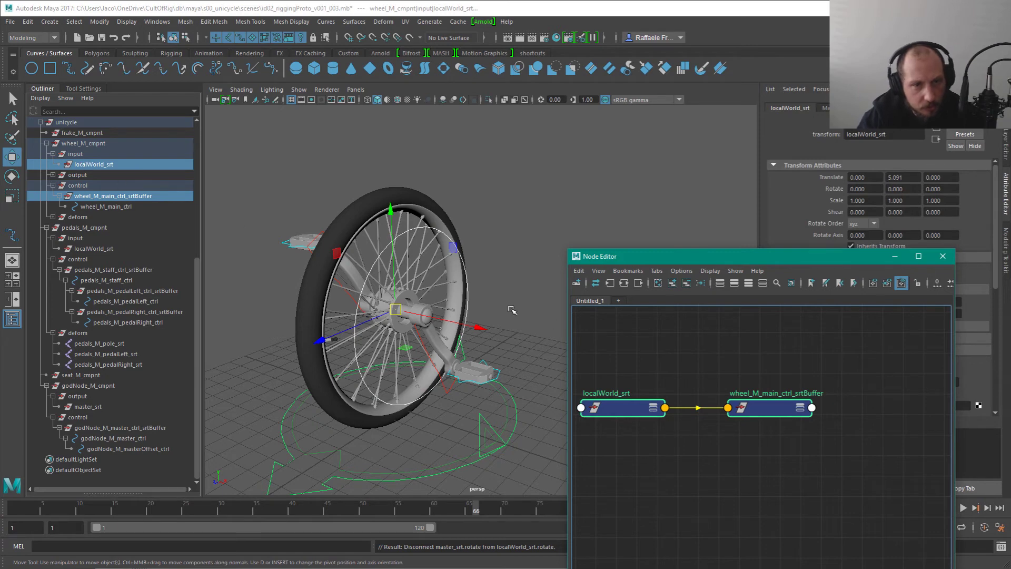
# Step: Test the disconnected localWorld_srt by moving it freely in the viewport, and undo the move
pyautogui.moveTo(622, 409); pyautogui.dragTo(629, 452)
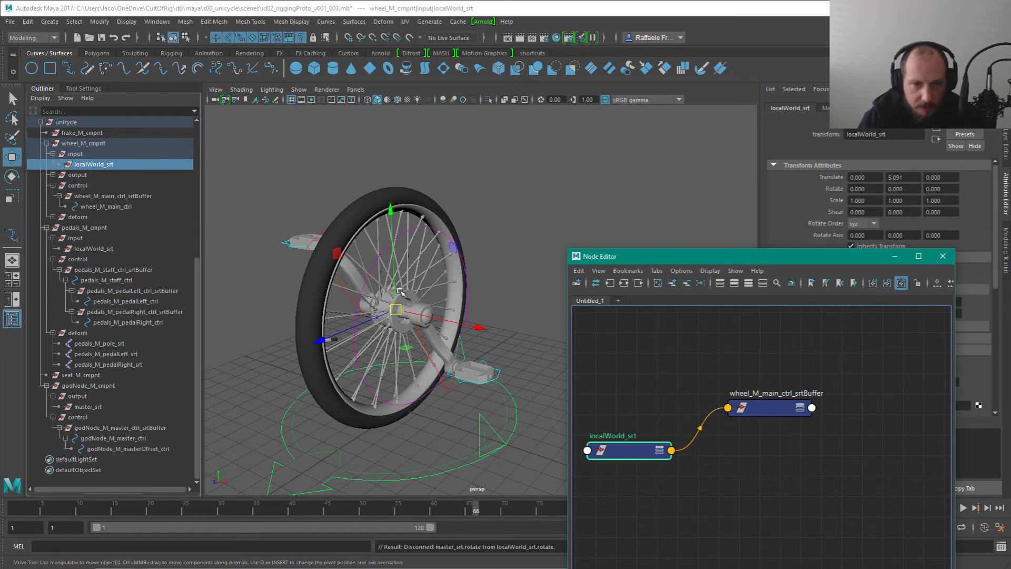
pyautogui.moveTo(394, 313); pyautogui.dragTo(409, 289)
pyautogui.hotkey('ctrl', 'z')
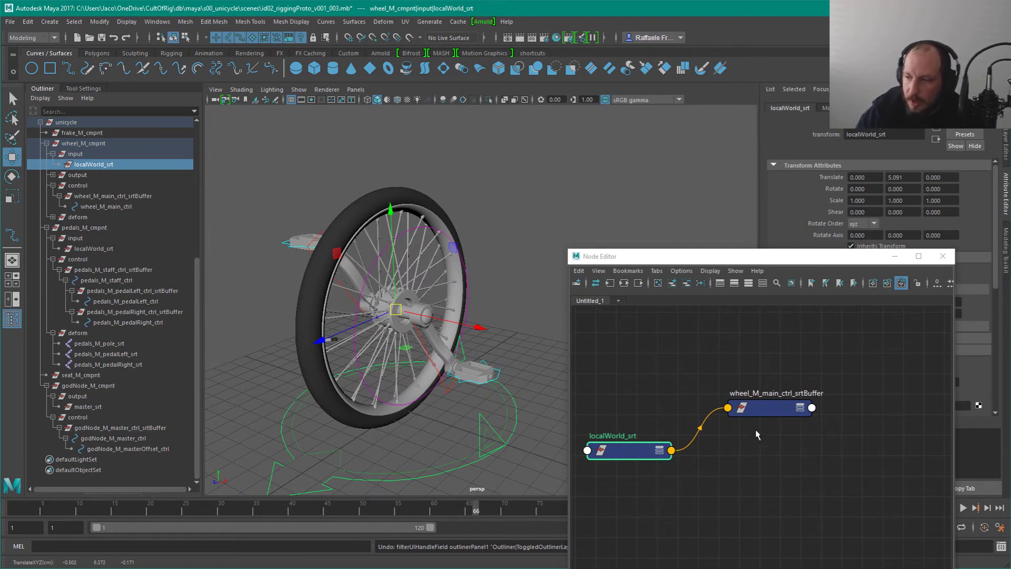
# Step: Move the localWorld_srt and wheel_M_main_ctrl_srtBuffer nodes away from the master_srt chain, just above the wheel_M_wheel_srt chain
pyautogui.keyDown('alt'); pyautogui.moveTo(719, 449); pyautogui.dragTo(729, 423, button='right'); pyautogui.keyUp('alt')
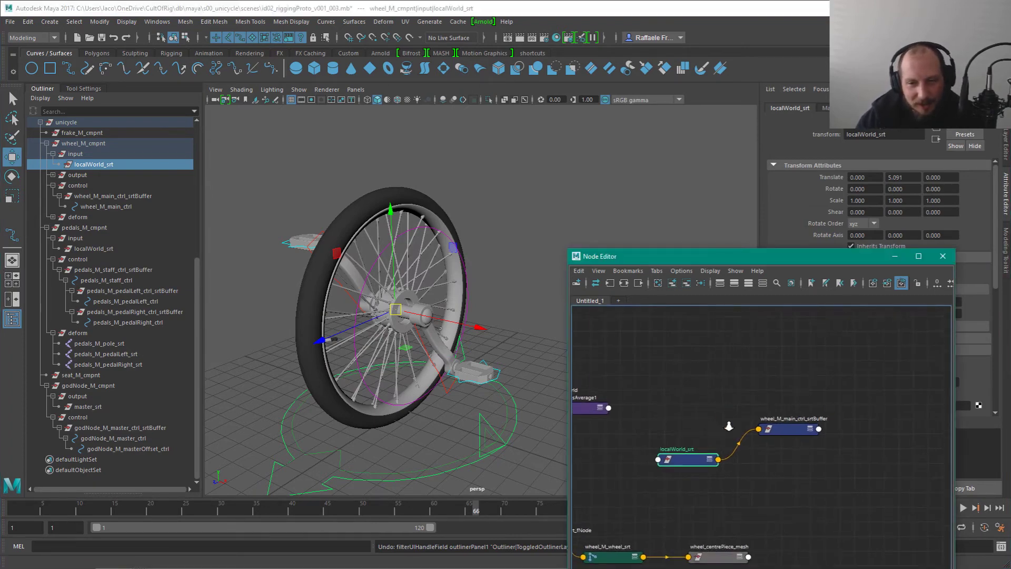
pyautogui.keyDown('alt'); pyautogui.moveTo(742, 538); pyautogui.dragTo(739, 434, button='middle'); pyautogui.keyUp('alt')
pyautogui.keyDown('alt'); pyautogui.moveTo(665, 399); pyautogui.dragTo(870, 423, button='middle'); pyautogui.keyUp('alt')
pyautogui.keyDown('alt'); pyautogui.moveTo(843, 423); pyautogui.dragTo(810, 410, button='right'); pyautogui.keyUp('alt')
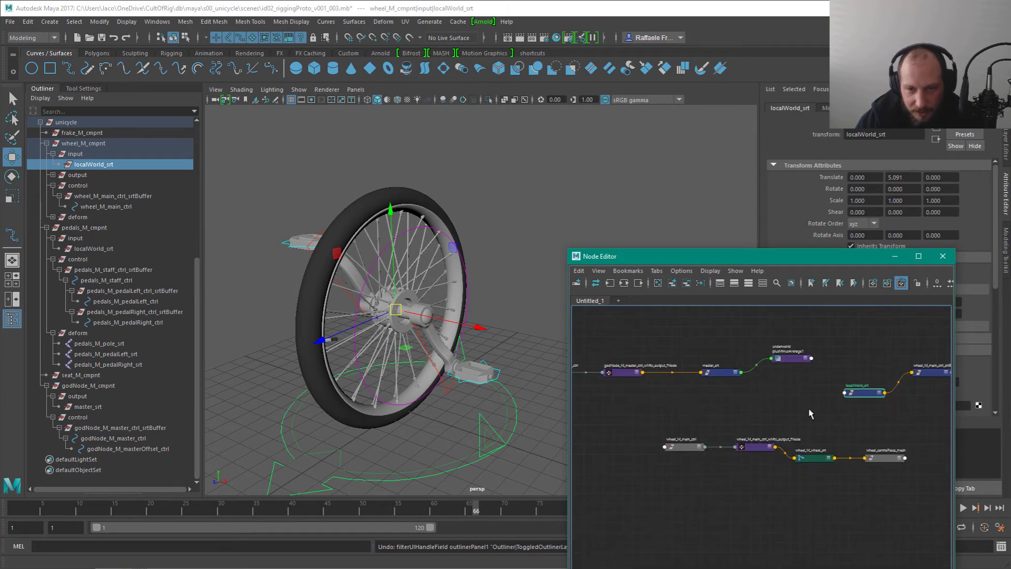
pyautogui.keyDown('alt'); pyautogui.moveTo(846, 375); pyautogui.dragTo(659, 416, button='middle'); pyautogui.keyUp('alt')
pyautogui.moveTo(675, 387); pyautogui.dragTo(760, 451)
pyautogui.moveTo(681, 431); pyautogui.dragTo(615, 455)
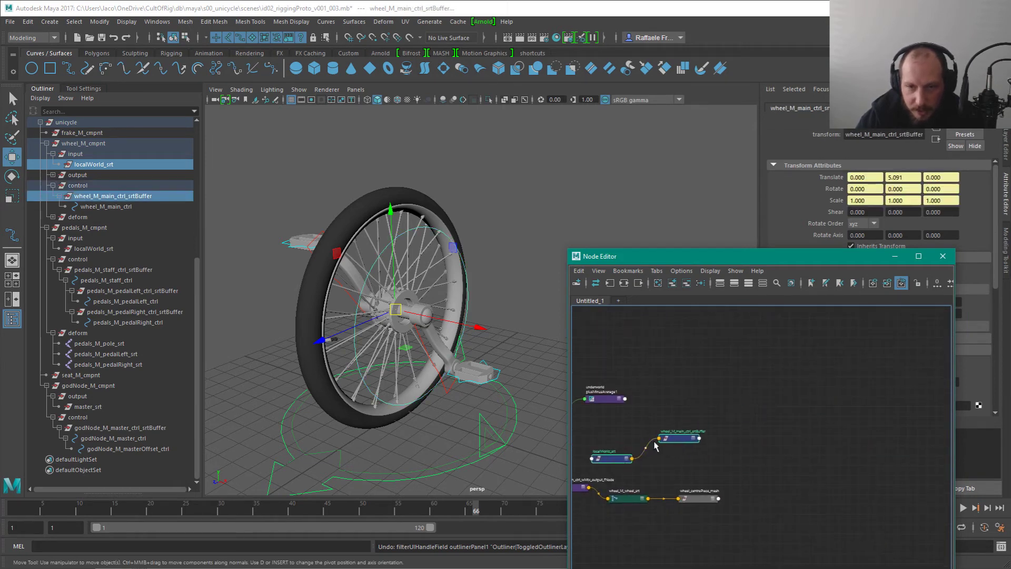
# Step: Reposition localWorld_srt and wheel_M_main_ctrl_srtBuffer below the pedal chains and enlarge the Node Editor window
pyautogui.keyDown('alt'); pyautogui.moveTo(654, 445); pyautogui.dragTo(905, 372, button='middle'); pyautogui.keyUp('alt')
pyautogui.moveTo(860, 389); pyautogui.dragTo(633, 540)
pyautogui.keyDown('alt'); pyautogui.moveTo(746, 474); pyautogui.dragTo(806, 438, button='middle'); pyautogui.keyUp('alt')
pyautogui.keyDown('alt'); pyautogui.moveTo(806, 438); pyautogui.dragTo(804, 450, button='right'); pyautogui.keyUp('alt')
pyautogui.moveTo(569, 249); pyautogui.dragTo(378, 129)
pyautogui.keyDown('alt'); pyautogui.moveTo(533, 325); pyautogui.dragTo(780, 393, button='middle'); pyautogui.keyUp('alt')
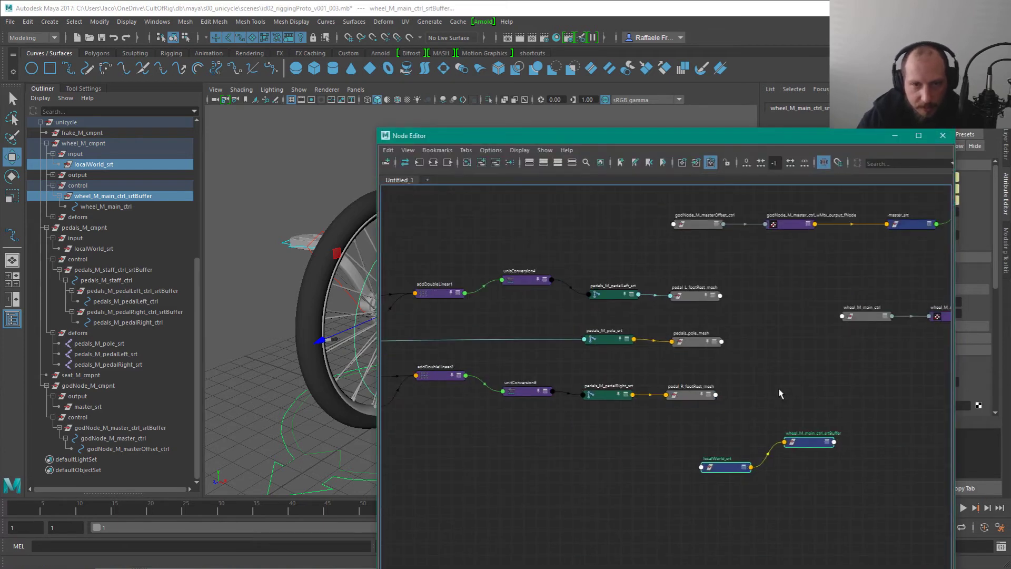
# Step: Examine pedals_M_pole_srt, pedals_pole_mesh and the surrounding pedal chains across the whole node graph
pyautogui.keyDown('alt'); pyautogui.moveTo(758, 414); pyautogui.dragTo(778, 430, button='right'); pyautogui.keyUp('alt')
pyautogui.moveTo(549, 299); pyautogui.dragTo(553, 305)
pyautogui.moveTo(673, 313); pyautogui.dragTo(645, 313)
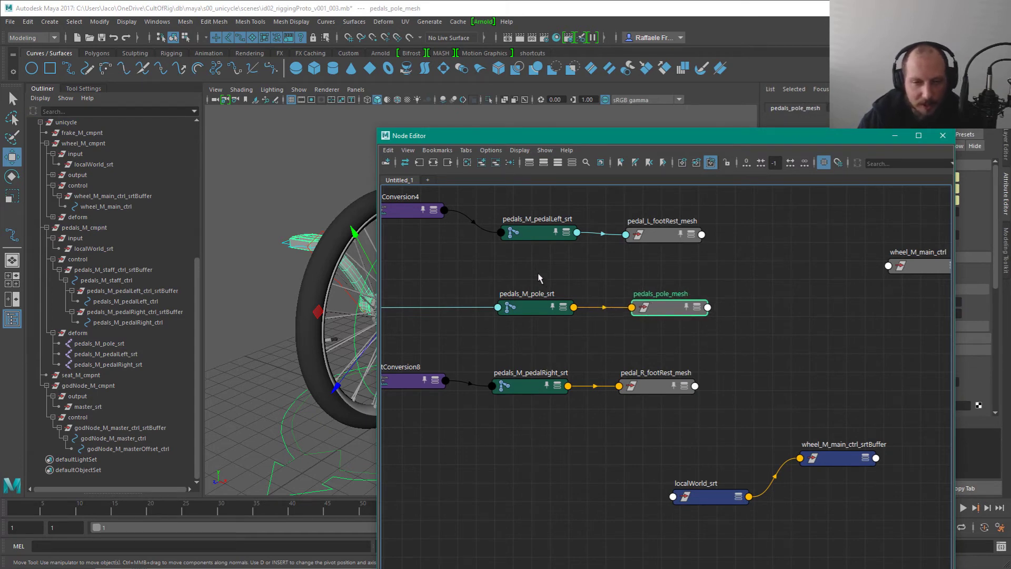
pyautogui.click(532, 304)
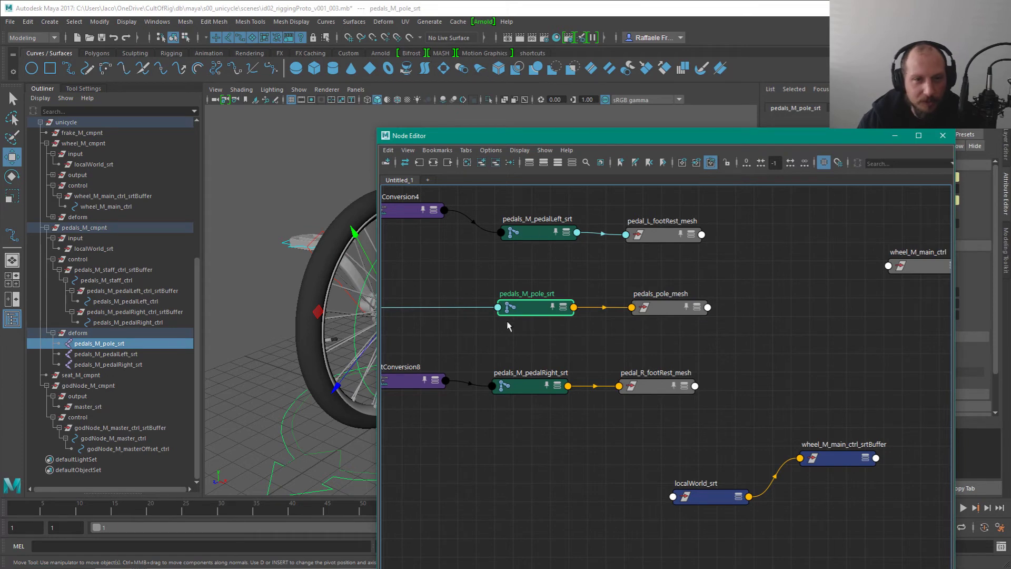
pyautogui.keyDown('alt'); pyautogui.moveTo(564, 361); pyautogui.dragTo(686, 410, button='middle'); pyautogui.keyUp('alt')
pyautogui.keyDown('alt'); pyautogui.moveTo(686, 410); pyautogui.dragTo(651, 443, button='right'); pyautogui.keyUp('alt')
pyautogui.keyDown('alt'); pyautogui.moveTo(778, 336); pyautogui.dragTo(788, 357, button='middle'); pyautogui.keyUp('alt')
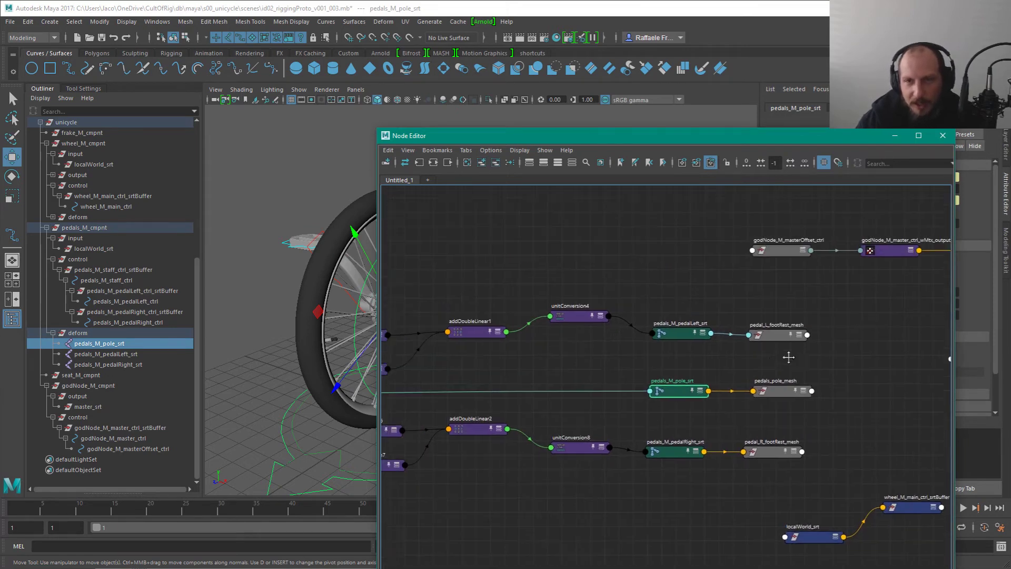
pyautogui.keyDown('alt'); pyautogui.moveTo(788, 357); pyautogui.dragTo(671, 345, button='right'); pyautogui.keyUp('alt')
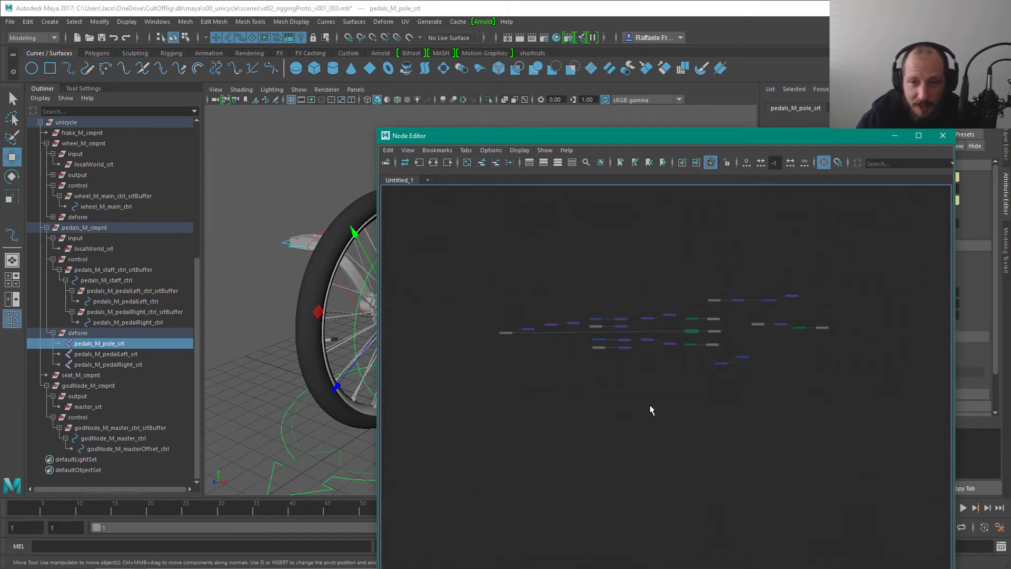
pyautogui.keyDown('alt'); pyautogui.moveTo(633, 418); pyautogui.dragTo(750, 462, button='right'); pyautogui.keyUp('alt')
pyautogui.keyDown('alt'); pyautogui.moveTo(708, 317); pyautogui.dragTo(588, 476, button='middle'); pyautogui.keyUp('alt')
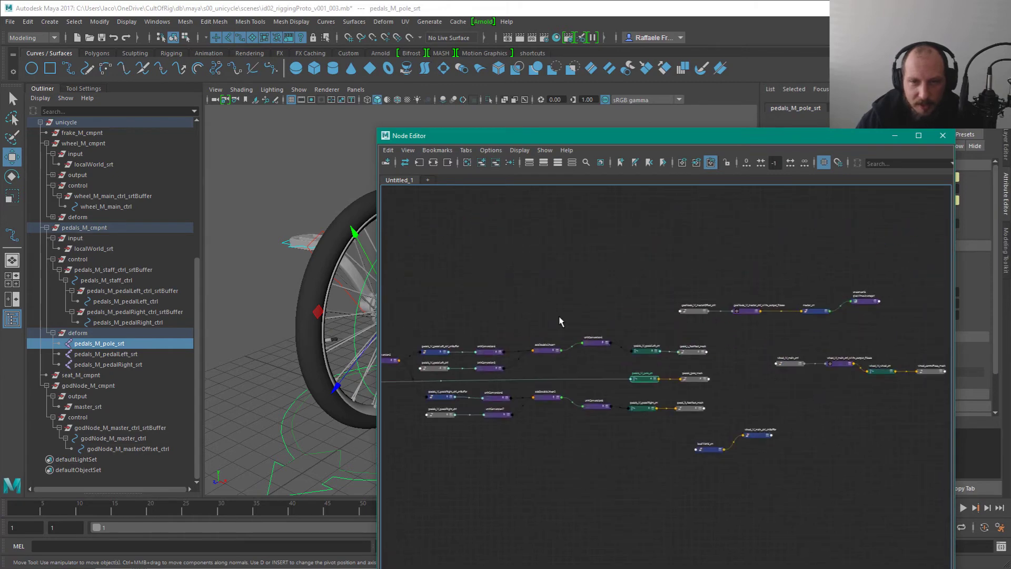
pyautogui.keyDown('alt'); pyautogui.moveTo(641, 411); pyautogui.dragTo(689, 390, button='right'); pyautogui.keyUp('alt')
pyautogui.keyDown('alt'); pyautogui.moveTo(689, 391); pyautogui.dragTo(600, 499, button='middle'); pyautogui.keyUp('alt')
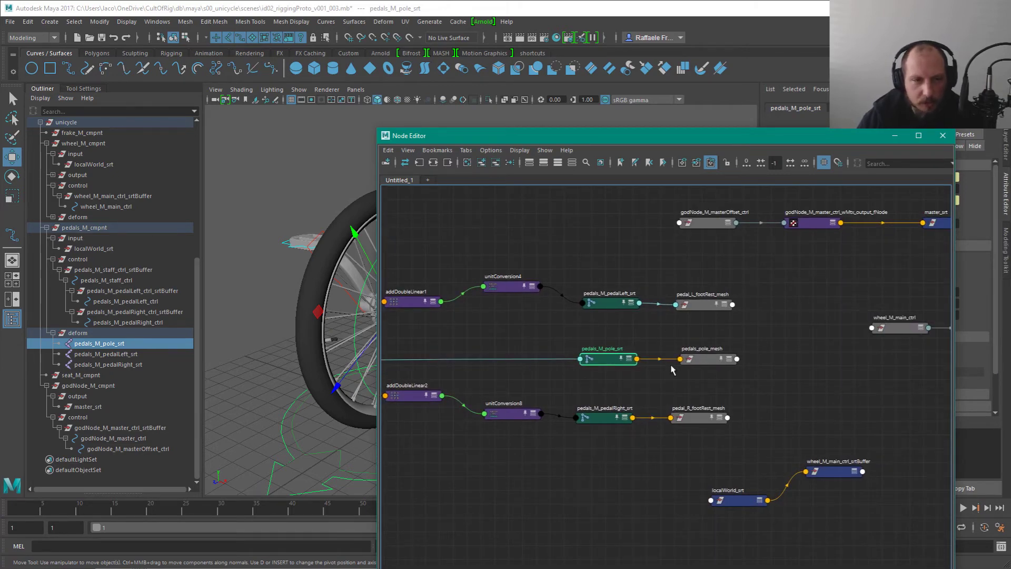
# Step: Move localWorld_srt and wheel_M_main_ctrl_srtBuffer up between the pedal meshes and the wheel_M_main_ctrl chain
pyautogui.moveTo(726, 456); pyautogui.dragTo(822, 482)
pyautogui.keyDown('alt'); pyautogui.moveTo(820, 453); pyautogui.dragTo(730, 441, button='middle'); pyautogui.keyUp('alt')
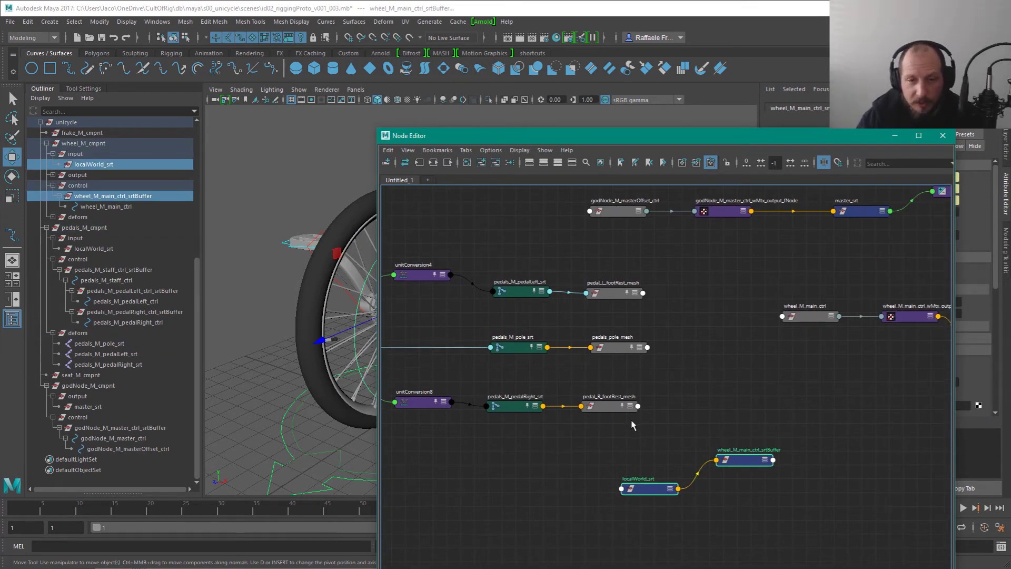
pyautogui.moveTo(733, 462); pyautogui.dragTo(785, 359)
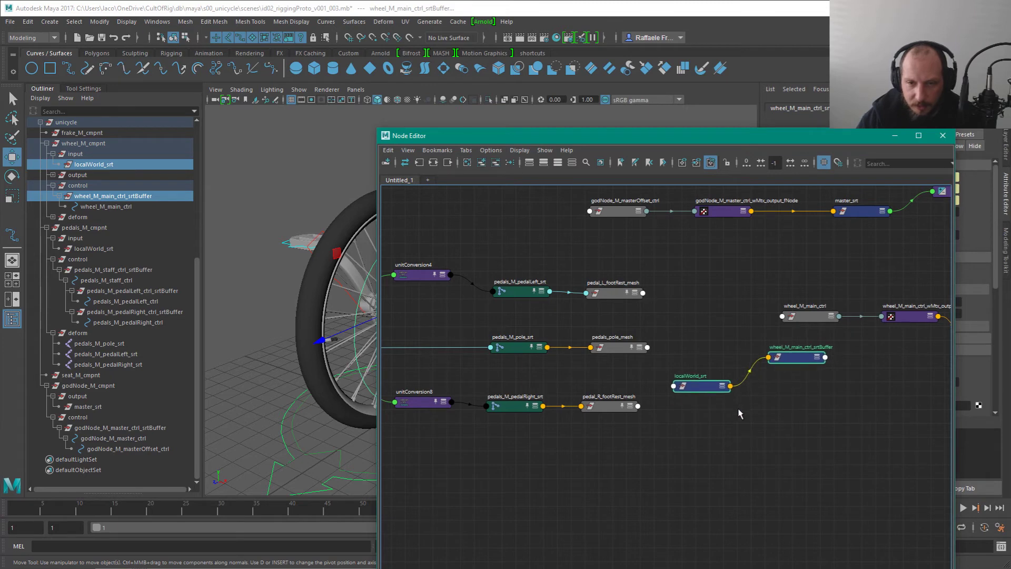
pyautogui.click(786, 416)
pyautogui.keyDown('alt'); pyautogui.moveTo(674, 431); pyautogui.dragTo(761, 420, button='right'); pyautogui.keyUp('alt')
pyautogui.keyDown('alt'); pyautogui.moveTo(760, 420); pyautogui.dragTo(770, 469, button='middle'); pyautogui.keyUp('alt')
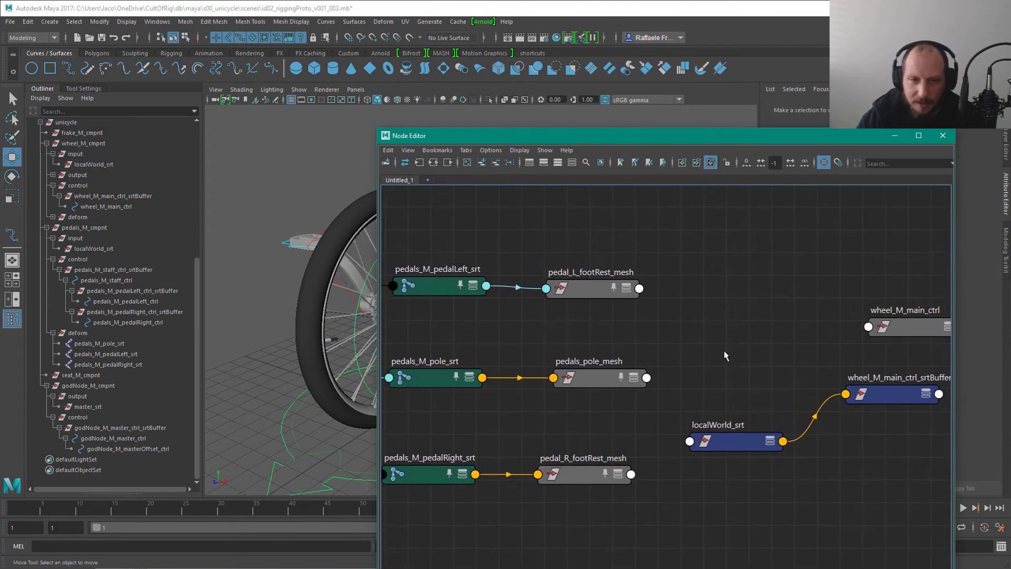
# Step: Place localWorld_srt and wheel_M_main_ctrl_srtBuffer beneath the right pedal chain, near addDoubleLinear2 and unitConversion8
pyautogui.scroll(-4, 755, 377)
pyautogui.moveTo(739, 356); pyautogui.dragTo(585, 463)
pyautogui.keyDown('alt'); pyautogui.moveTo(651, 462); pyautogui.dragTo(851, 461, button='middle'); pyautogui.keyUp('alt')
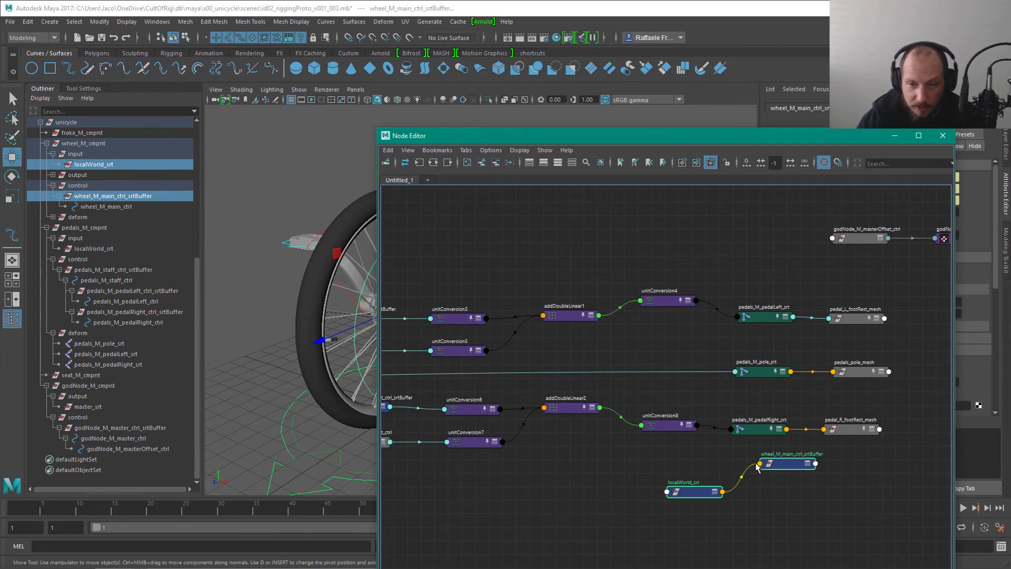
pyautogui.moveTo(785, 470); pyautogui.dragTo(664, 540)
pyautogui.click(692, 470)
pyautogui.keyDown('alt'); pyautogui.moveTo(654, 494); pyautogui.dragTo(754, 419, button='middle'); pyautogui.keyUp('alt')
pyautogui.moveTo(676, 412); pyautogui.dragTo(759, 474)
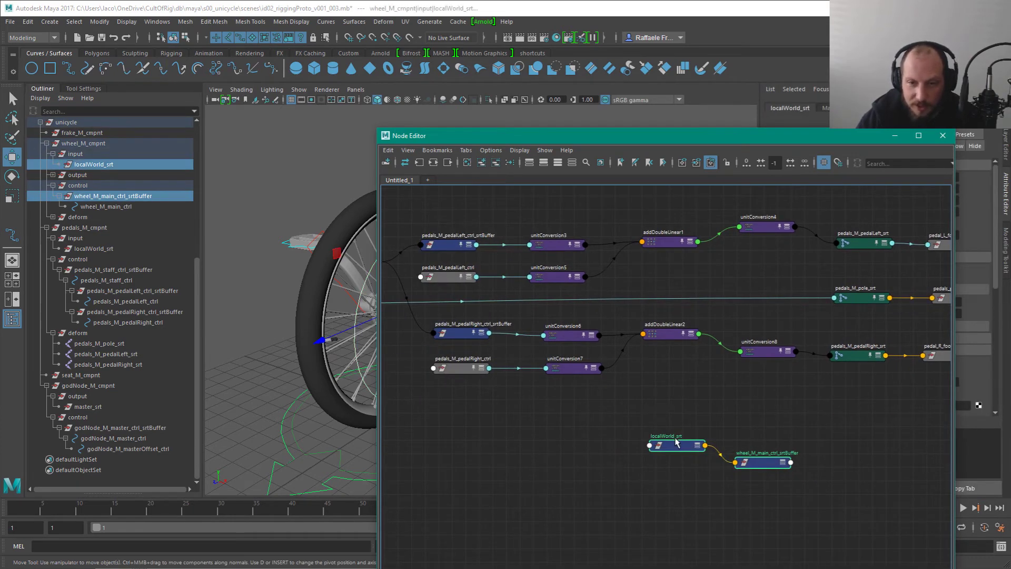
pyautogui.moveTo(680, 445); pyautogui.dragTo(655, 404)
# Step: Compare pedals_M_pedalRight_ctrl_srtBuffer and pedals_M_pedalRight_ctrl with the localWorld_srt and wheel_M_main_ctrl_srtBuffer pair
pyautogui.keyDown('alt'); pyautogui.moveTo(469, 386); pyautogui.dragTo(648, 457, button='middle'); pyautogui.keyUp('alt')
pyautogui.scroll(-2, 732, 497)
pyautogui.keyDown('alt'); pyautogui.moveTo(730, 494); pyautogui.dragTo(647, 503, button='middle'); pyautogui.keyUp('alt')
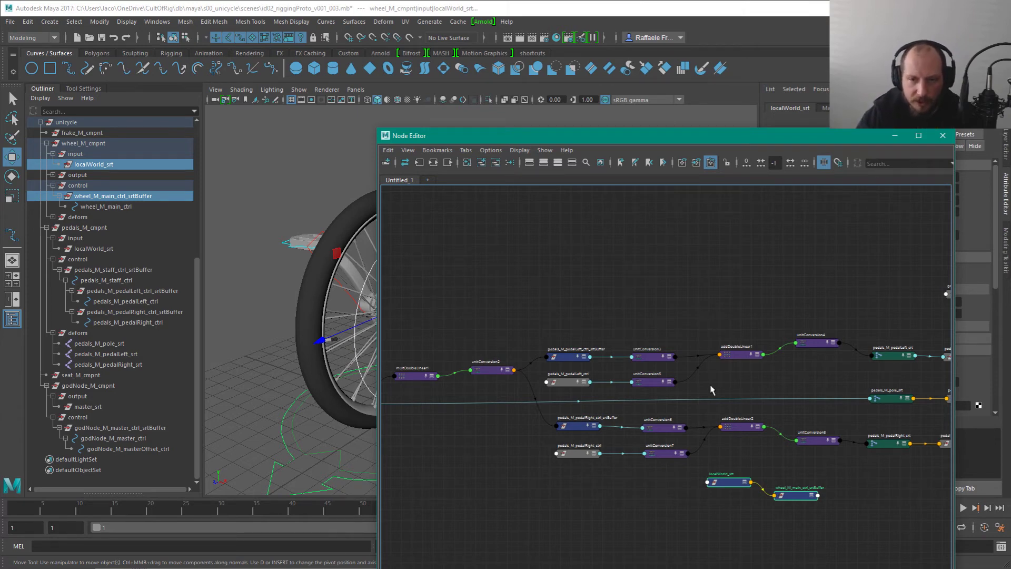
pyautogui.click(579, 428)
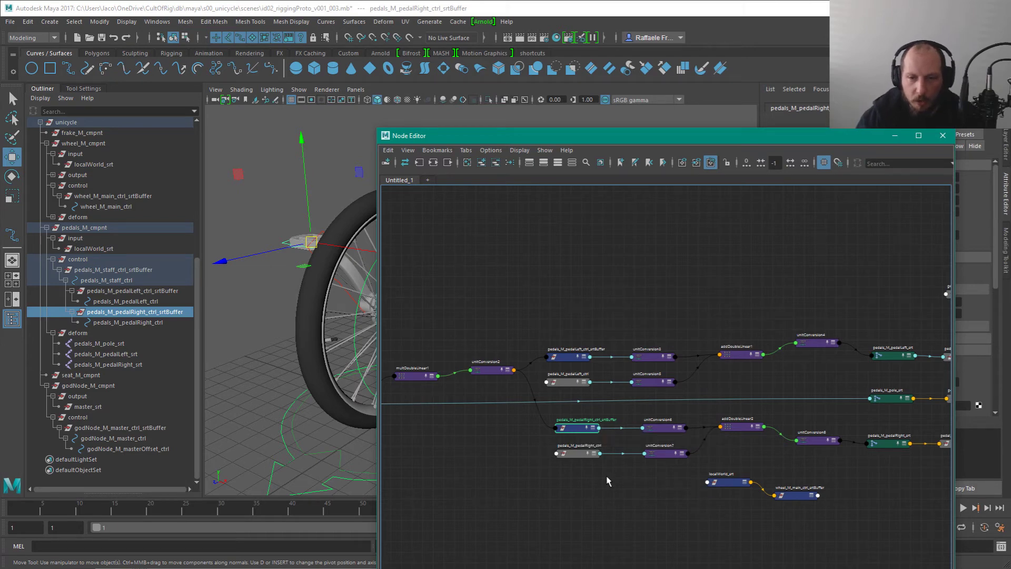
pyautogui.click(580, 454)
pyautogui.moveTo(655, 475); pyautogui.dragTo(785, 509)
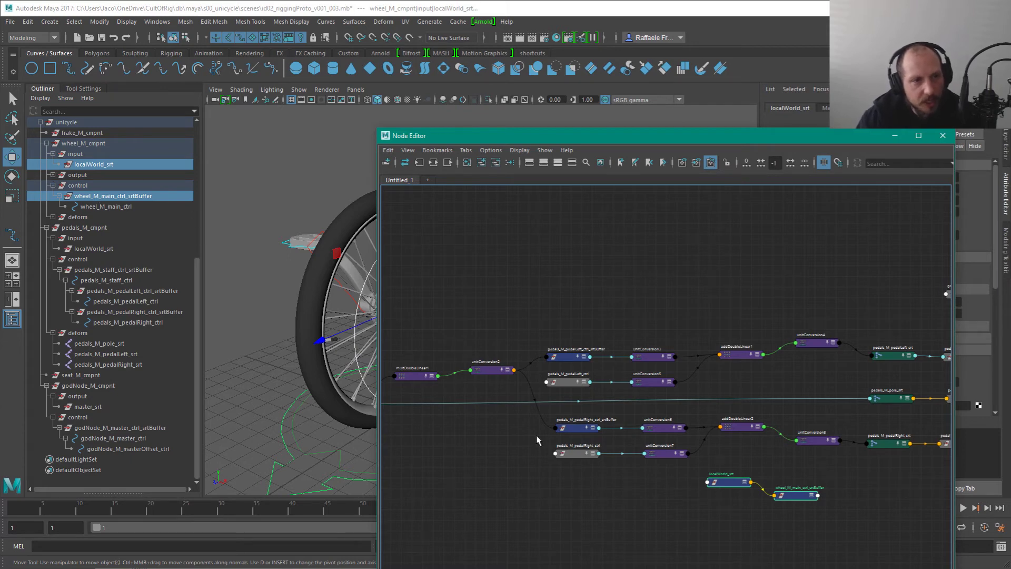
# Step: Expand the wheel component's output group and examine the link between localWorld_srt and wheel_M_main_ctrl_srtBuffer
pyautogui.click(53, 175)
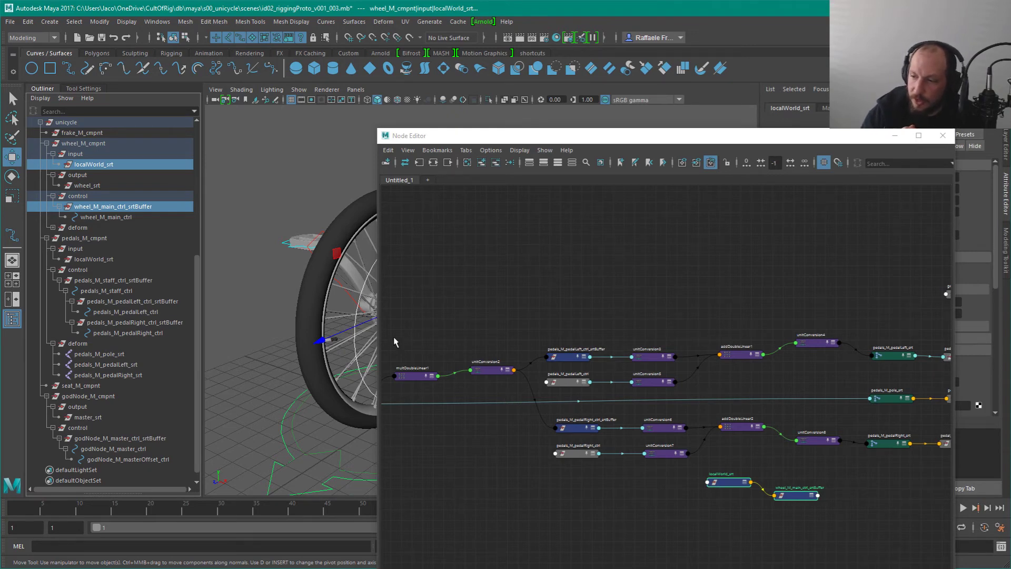
pyautogui.keyDown('alt'); pyautogui.moveTo(662, 429); pyautogui.dragTo(549, 386, button='middle'); pyautogui.keyUp('alt')
pyautogui.keyDown('alt'); pyautogui.moveTo(604, 492); pyautogui.dragTo(694, 519, button='right'); pyautogui.keyUp('alt')
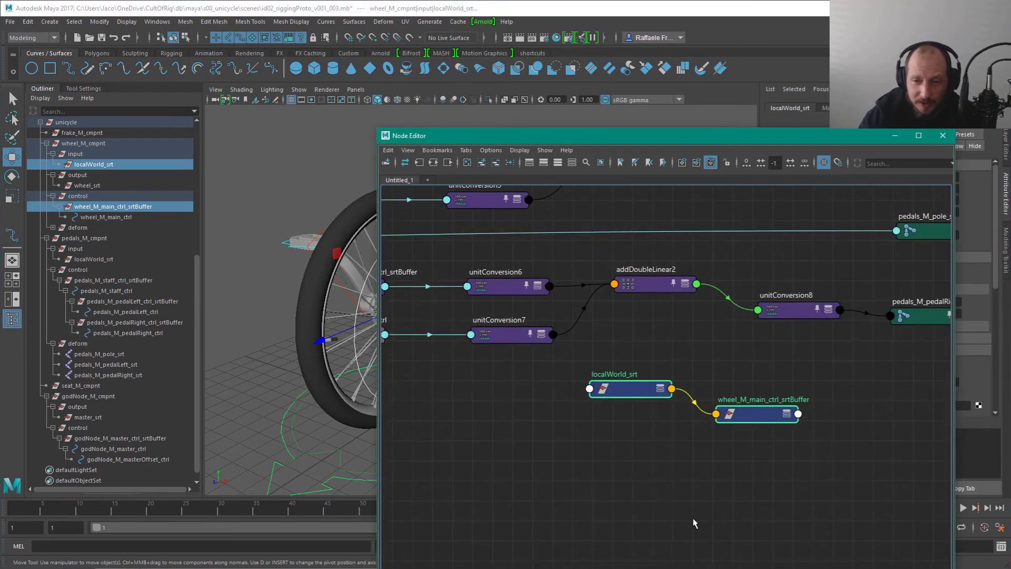
pyautogui.press('Delete')
pyautogui.keyDown('alt'); pyautogui.moveTo(666, 481); pyautogui.dragTo(662, 495, button='middle'); pyautogui.keyUp('alt')
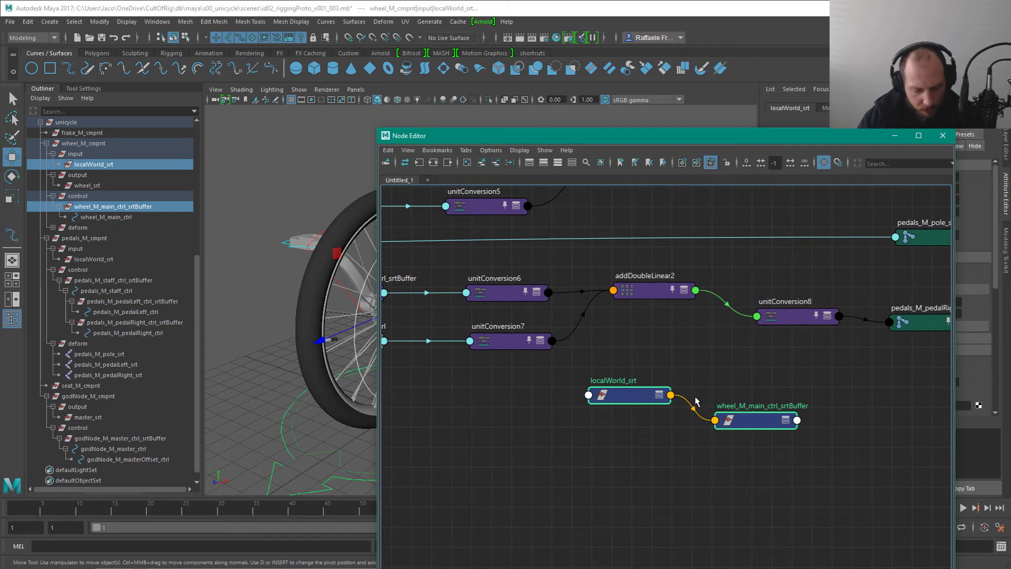
pyautogui.keyDown('alt'); pyautogui.moveTo(723, 382); pyautogui.dragTo(698, 469, button='middle'); pyautogui.keyUp('alt')
pyautogui.keyDown('alt'); pyautogui.moveTo(672, 374); pyautogui.dragTo(691, 404, button='middle'); pyautogui.keyUp('alt')
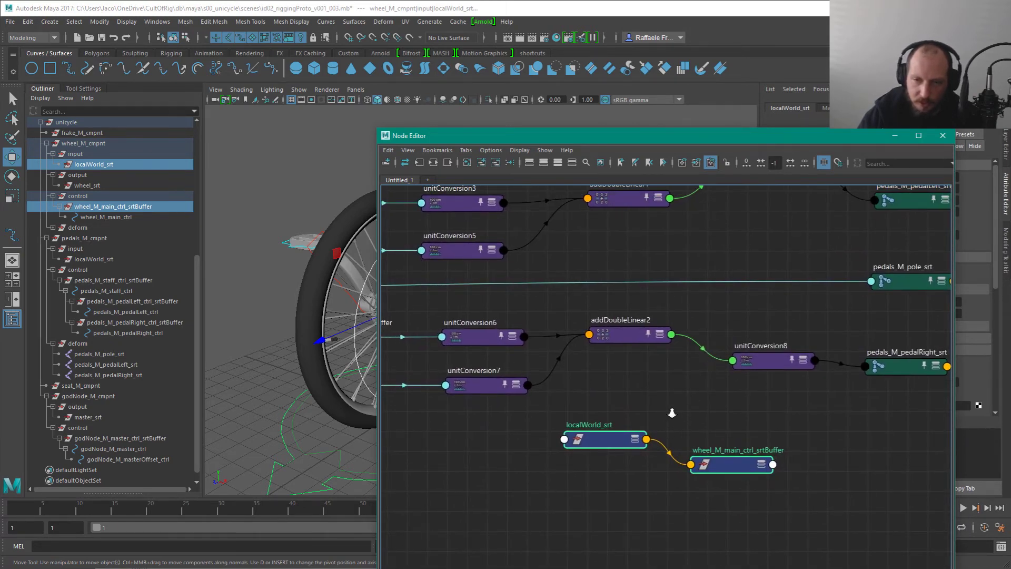
pyautogui.scroll(2, 673, 414)
pyautogui.keyDown('alt'); pyautogui.moveTo(693, 400); pyautogui.dragTo(662, 425, button='middle'); pyautogui.keyUp('alt')
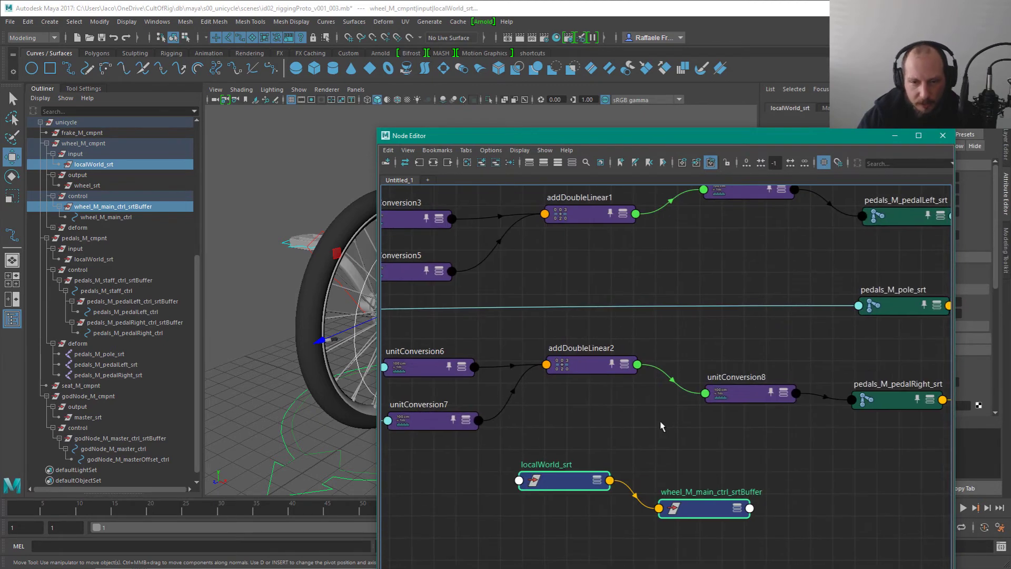
# Step: Try deleting the connection from localWorld_srt to wheel_M_main_ctrl_srtBuffer and undo each deletion
pyautogui.press('Delete')
pyautogui.keyDown('alt'); pyautogui.moveTo(611, 534); pyautogui.dragTo(627, 526, button='middle'); pyautogui.keyUp('alt')
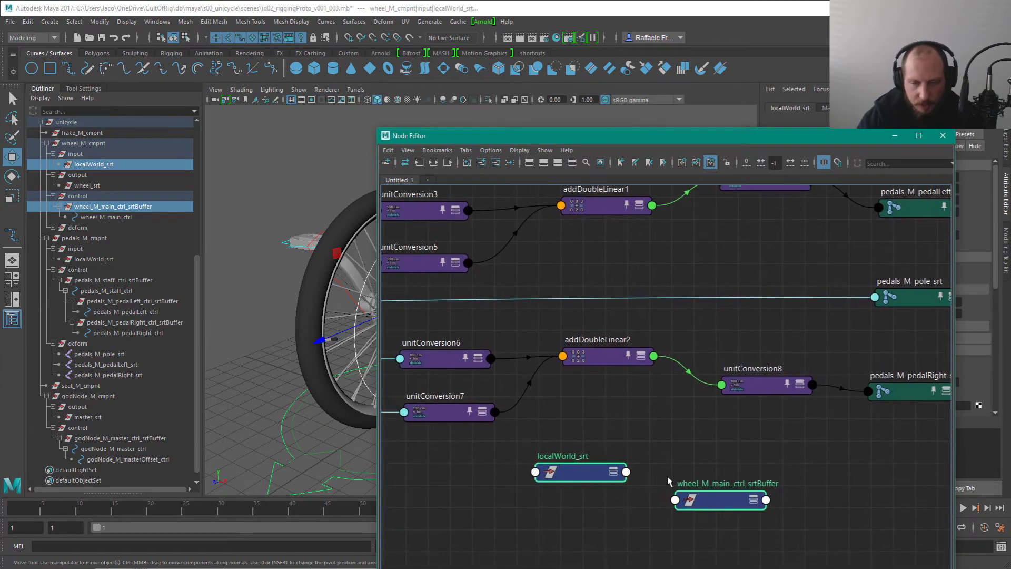
pyautogui.hotkey('ctrl', 'z')
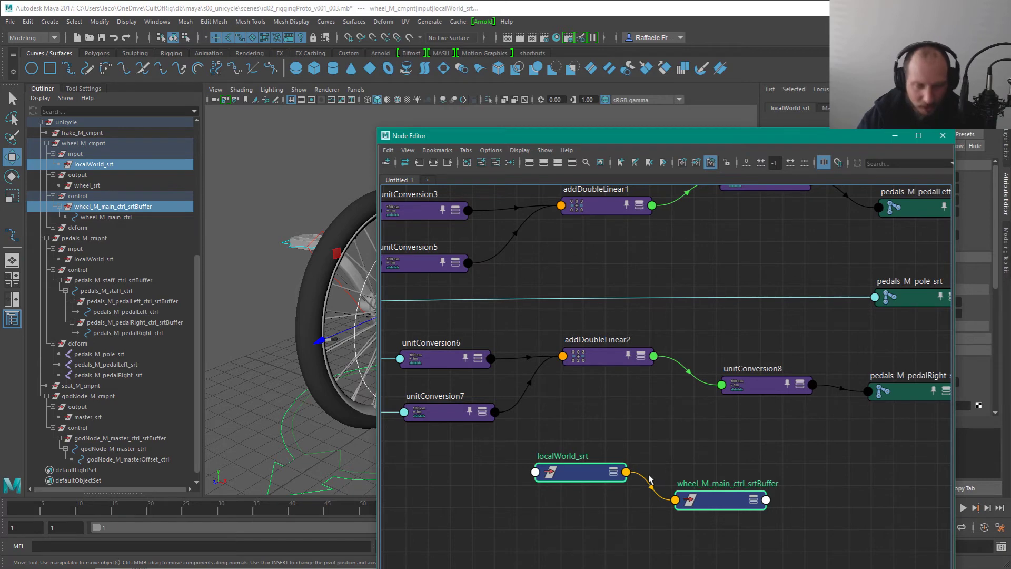
pyautogui.keyDown('alt'); pyautogui.moveTo(649, 478); pyautogui.dragTo(627, 505, button='middle'); pyautogui.keyUp('alt')
pyautogui.press('Delete')
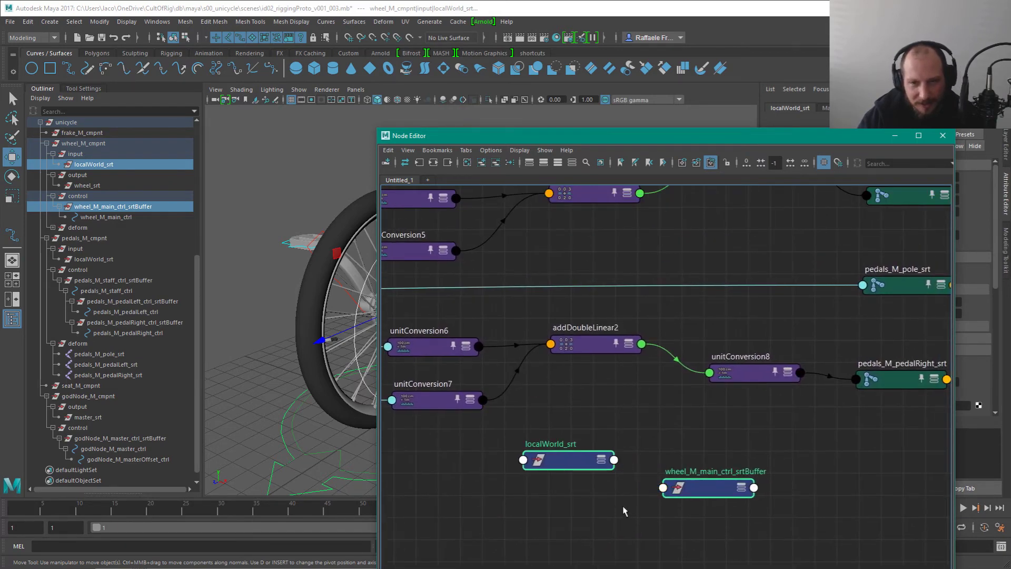
pyautogui.hotkey('ctrl', 'z')
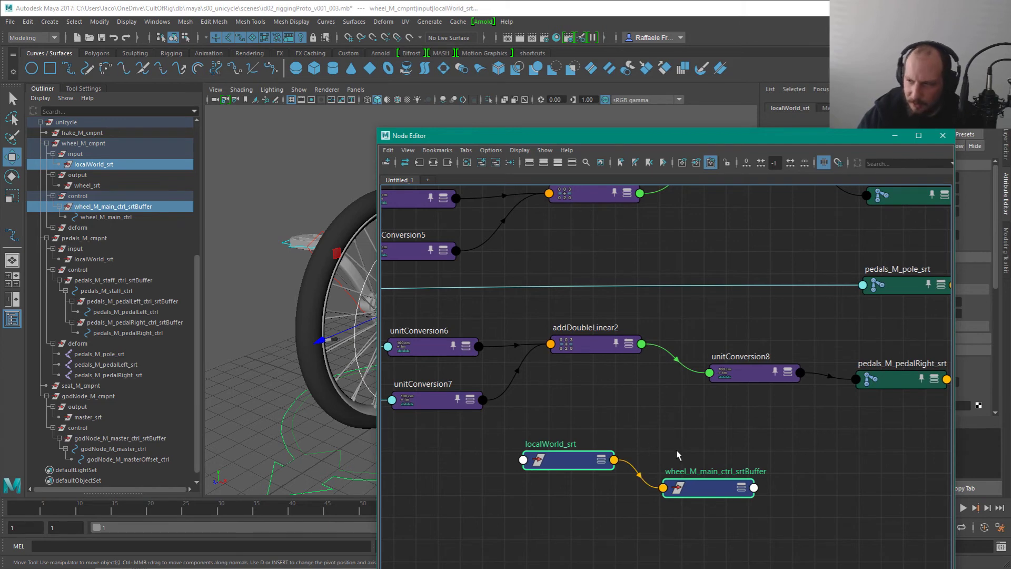
# Step: Try detaching the localWorld_srt connection from the input of wheel_M_main_ctrl_srtBuffer and undo each detachment
pyautogui.keyDown('alt'); pyautogui.moveTo(653, 473); pyautogui.dragTo(648, 400, button='middle'); pyautogui.keyUp('alt')
pyautogui.moveTo(656, 440); pyautogui.dragTo(606, 476)
pyautogui.hotkey('ctrl', 'z')
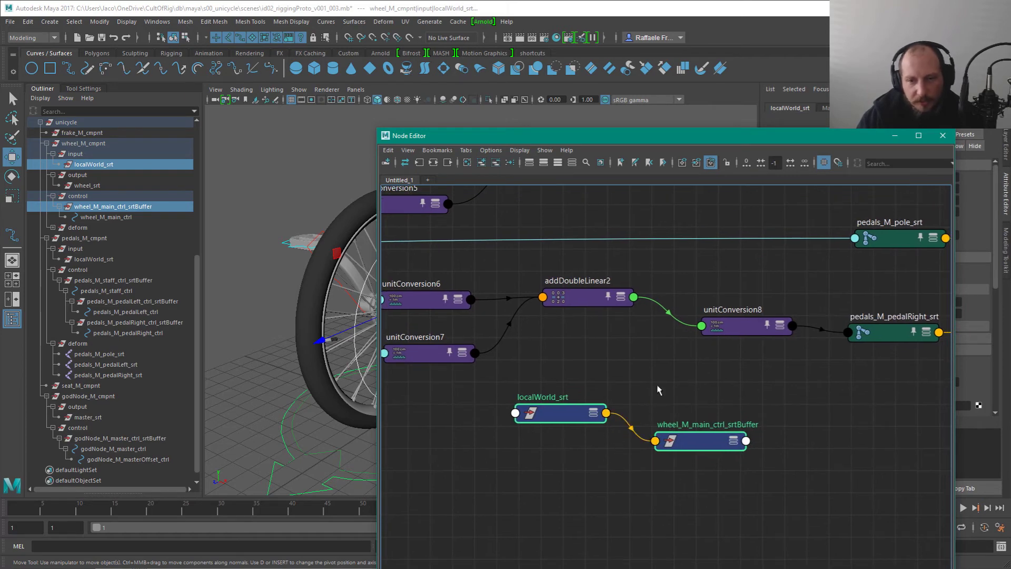
pyautogui.moveTo(655, 440); pyautogui.dragTo(609, 495)
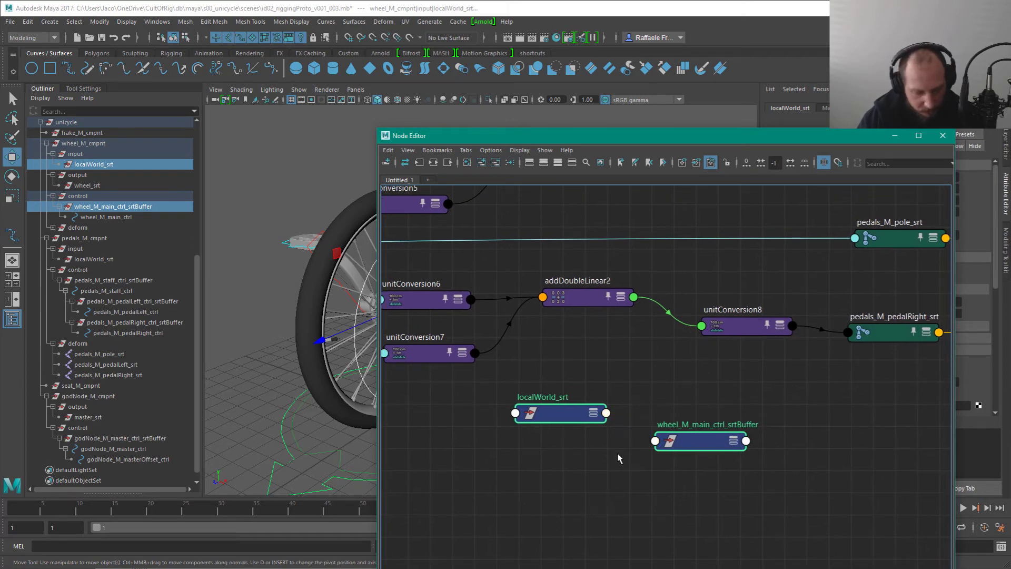
pyautogui.hotkey('ctrl', 'z')
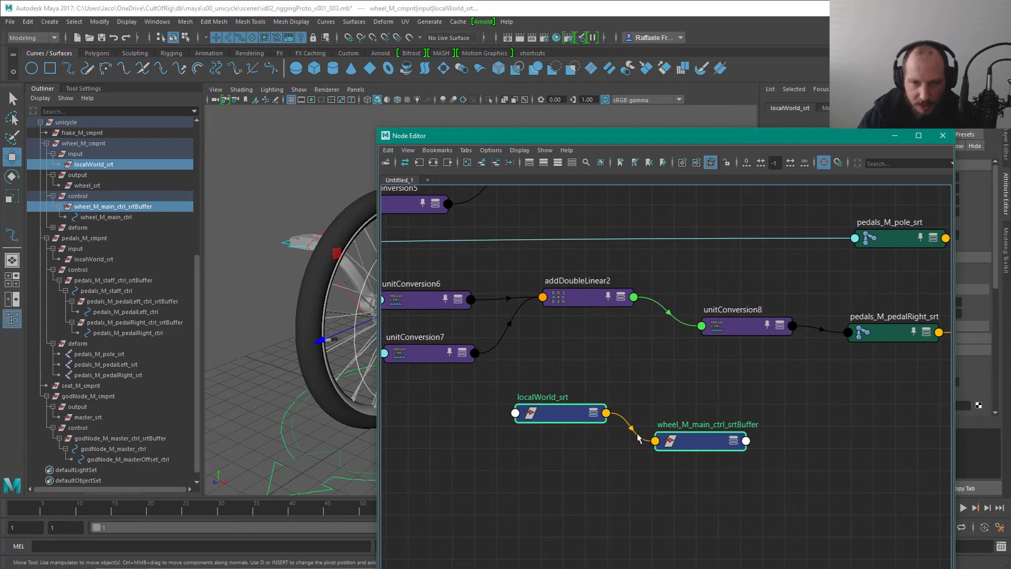
# Step: Examine the localWorld_srt and wheel_M_main_ctrl_srtBuffer pair up close and in the context of the whole pedal node graph
pyautogui.hotkey('ctrl', '2')
pyautogui.moveTo(629, 372)
pyautogui.mouseDown()
pyautogui.moveTo(741, 392)
pyautogui.moveTo(757, 391)
pyautogui.moveTo(756, 382)
pyautogui.mouseUp()
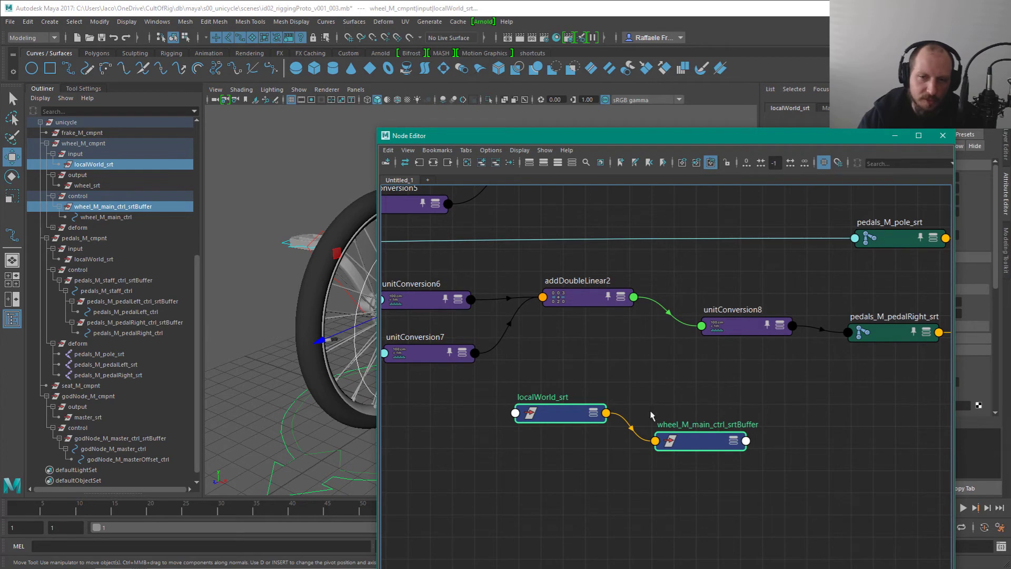
pyautogui.press('a')
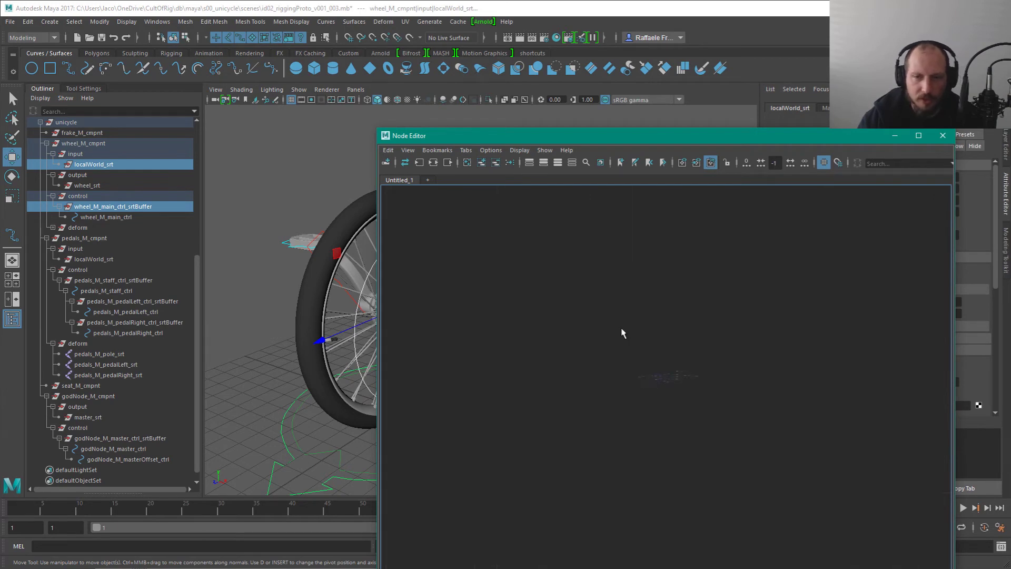
pyautogui.press('a')
pyautogui.keyDown('alt'); pyautogui.moveTo(636, 442); pyautogui.dragTo(682, 536, button='right'); pyautogui.keyUp('alt')
pyautogui.keyDown('alt'); pyautogui.moveTo(684, 453); pyautogui.dragTo(653, 535, button='middle'); pyautogui.keyUp('alt')
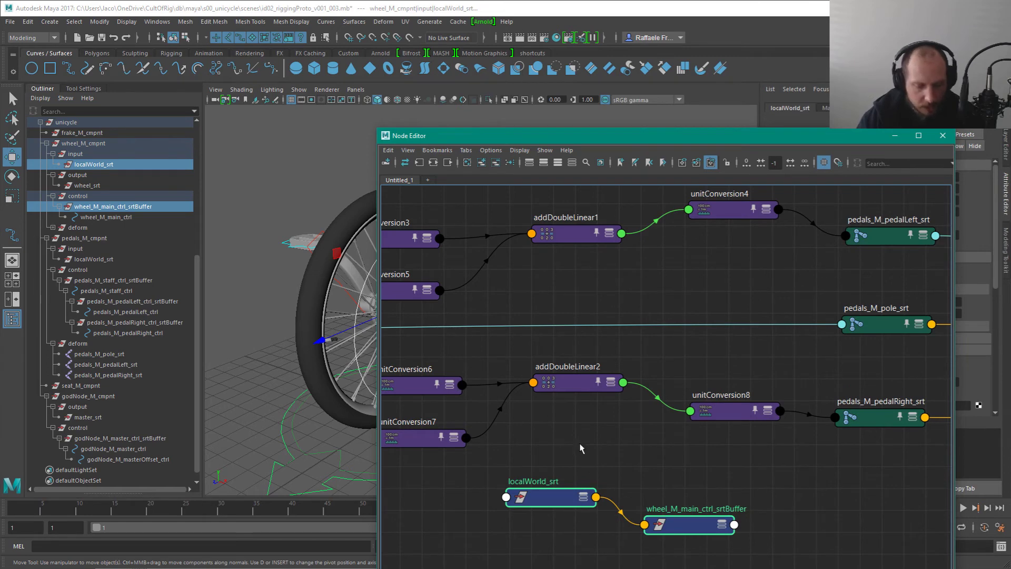
pyautogui.click(475, 445)
pyautogui.moveTo(711, 449); pyautogui.dragTo(732, 473)
pyautogui.keyDown('ctrl'); pyautogui.keyDown('alt'); pyautogui.moveTo(502, 470); pyautogui.dragTo(809, 544); pyautogui.keyUp('alt'); pyautogui.keyUp('ctrl')
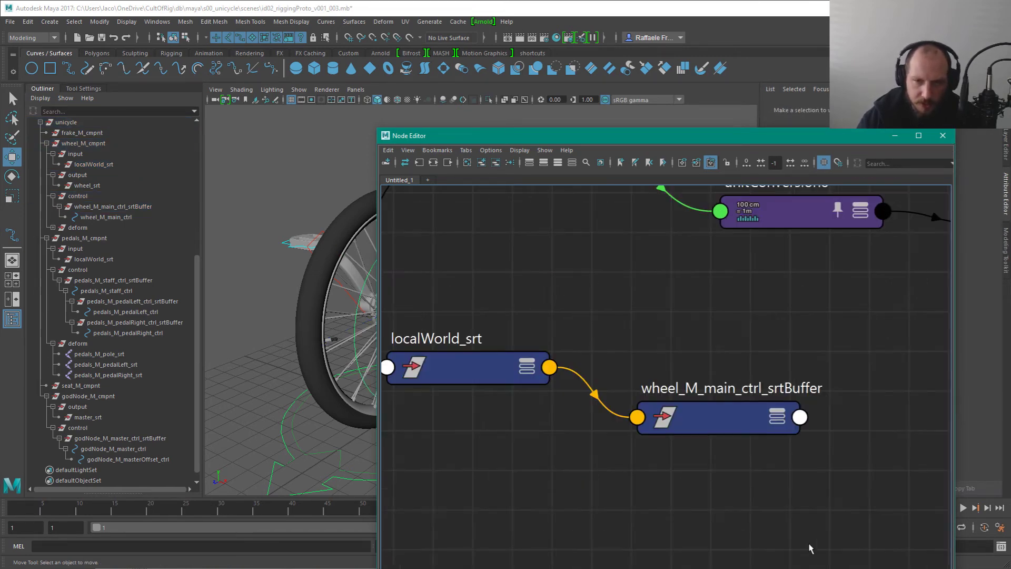
pyautogui.keyDown('alt'); pyautogui.moveTo(729, 467); pyautogui.dragTo(515, 470, button='right'); pyautogui.keyUp('alt')
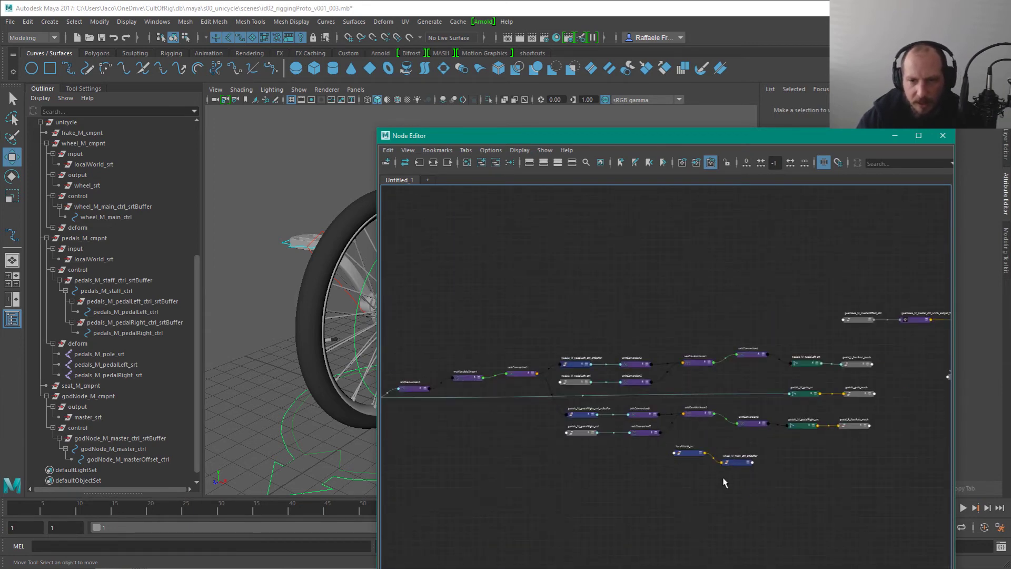
pyautogui.keyDown('alt'); pyautogui.moveTo(687, 487); pyautogui.dragTo(907, 519, button='right'); pyautogui.keyUp('alt')
pyautogui.keyDown('alt'); pyautogui.moveTo(806, 451); pyautogui.dragTo(621, 520, button='middle'); pyautogui.keyUp('alt')
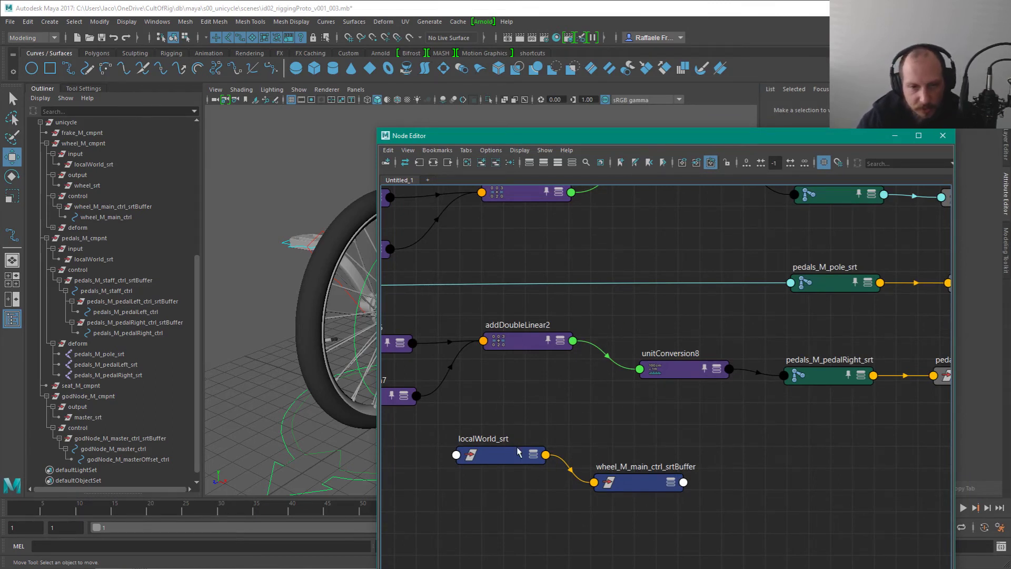
# Step: Rearrange localWorld_srt and wheel_M_main_ctrl_srtBuffer beneath addDoubleLinear2 and unitConversion8
pyautogui.moveTo(501, 467)
pyautogui.mouseDown()
pyautogui.moveTo(519, 407)
pyautogui.moveTo(481, 485)
pyautogui.moveTo(495, 460)
pyautogui.mouseUp()
pyautogui.keyDown('alt'); pyautogui.moveTo(554, 425); pyautogui.dragTo(670, 422, button='middle'); pyautogui.keyUp('alt')
pyautogui.click(621, 417)
pyautogui.keyDown('alt'); pyautogui.moveTo(623, 408); pyautogui.dragTo(679, 426, button='right'); pyautogui.keyUp('alt')
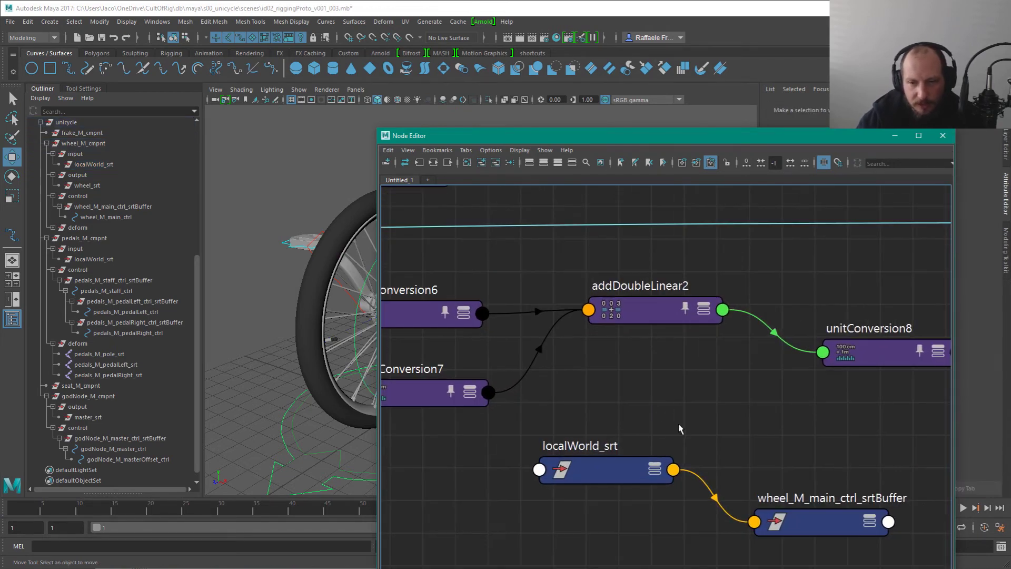
pyautogui.moveTo(603, 473); pyautogui.dragTo(643, 441)
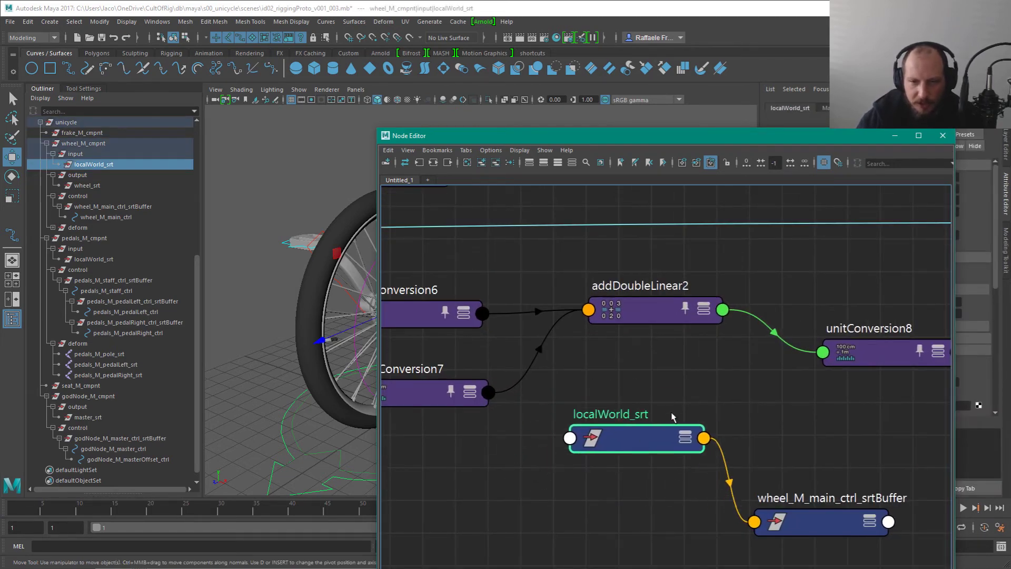
pyautogui.keyDown('alt'); pyautogui.moveTo(672, 417); pyautogui.dragTo(596, 414, button='middle'); pyautogui.keyUp('alt')
pyautogui.moveTo(741, 519); pyautogui.dragTo(801, 443)
pyautogui.click(787, 417)
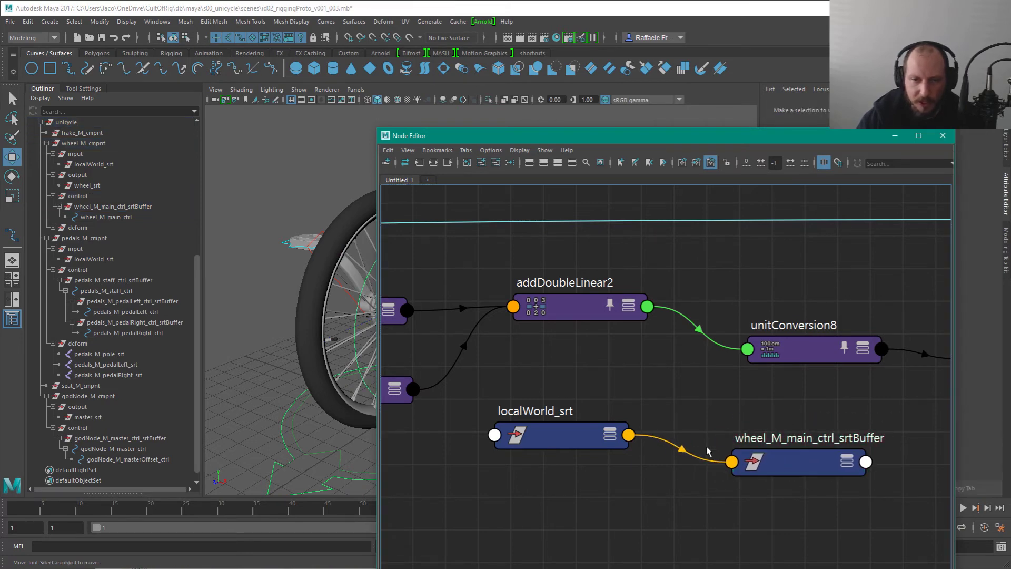
pyautogui.moveTo(708, 452); pyautogui.dragTo(601, 447, button='middle')
pyautogui.moveTo(635, 499); pyautogui.dragTo(639, 533)
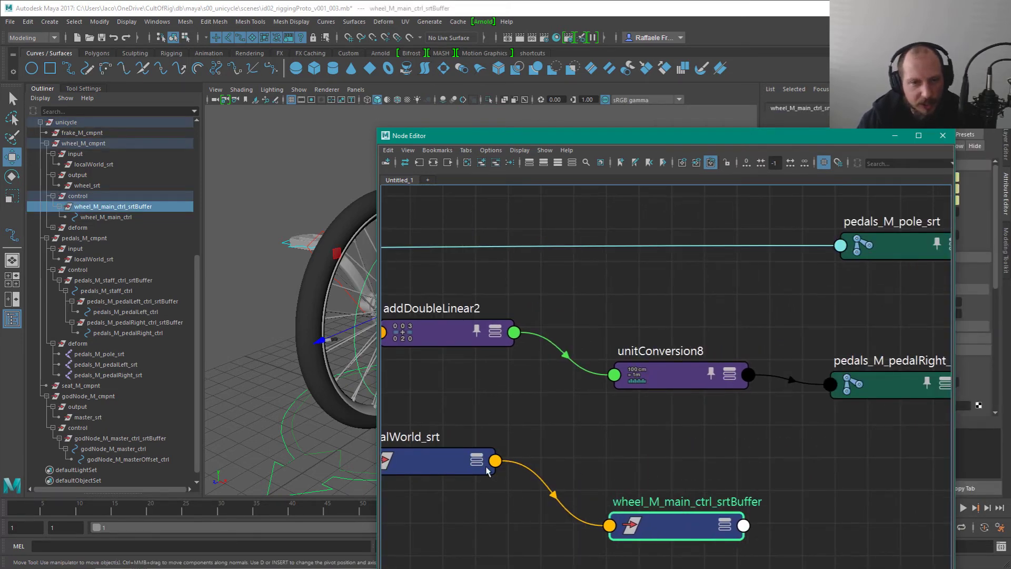
pyautogui.moveTo(488, 471); pyautogui.dragTo(491, 477)
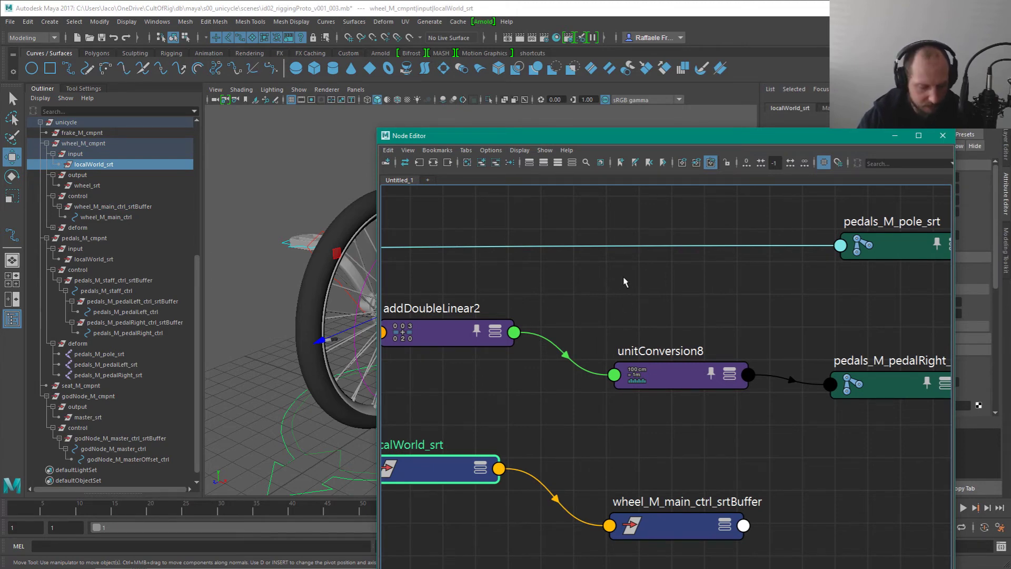
# Step: Narrow the Node Editor window and orbit the viewport to show the wheel and pedal from another side
pyautogui.keyDown('alt'); pyautogui.moveTo(614, 298); pyautogui.dragTo(649, 275); pyautogui.keyUp('alt')
pyautogui.keyDown('super'); pyautogui.moveTo(429, 172); pyautogui.dragTo(435, 199, button='right'); pyautogui.keyUp('super')
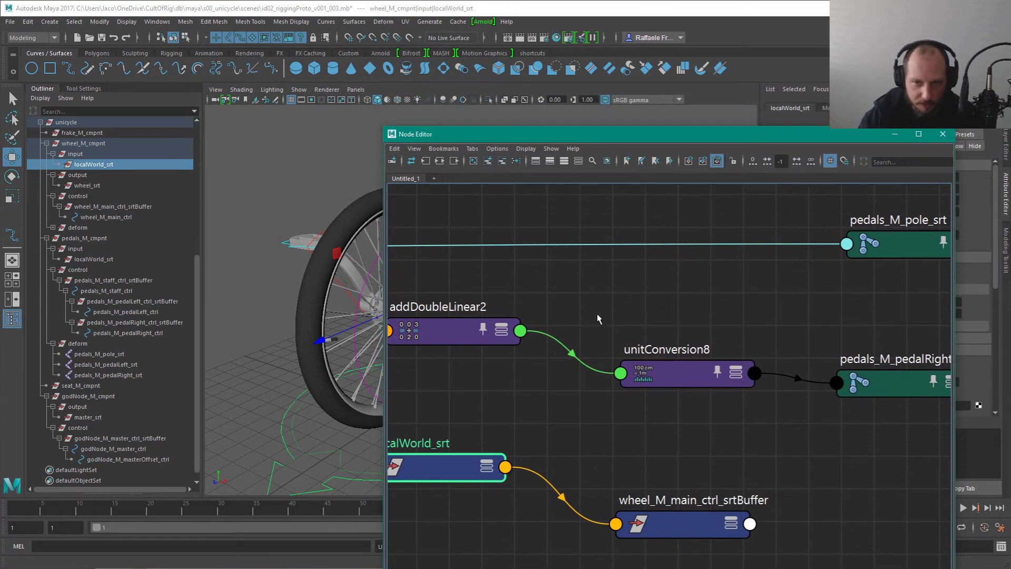
pyautogui.keyDown('alt'); pyautogui.moveTo(637, 413); pyautogui.dragTo(713, 413, button='middle'); pyautogui.keyUp('alt')
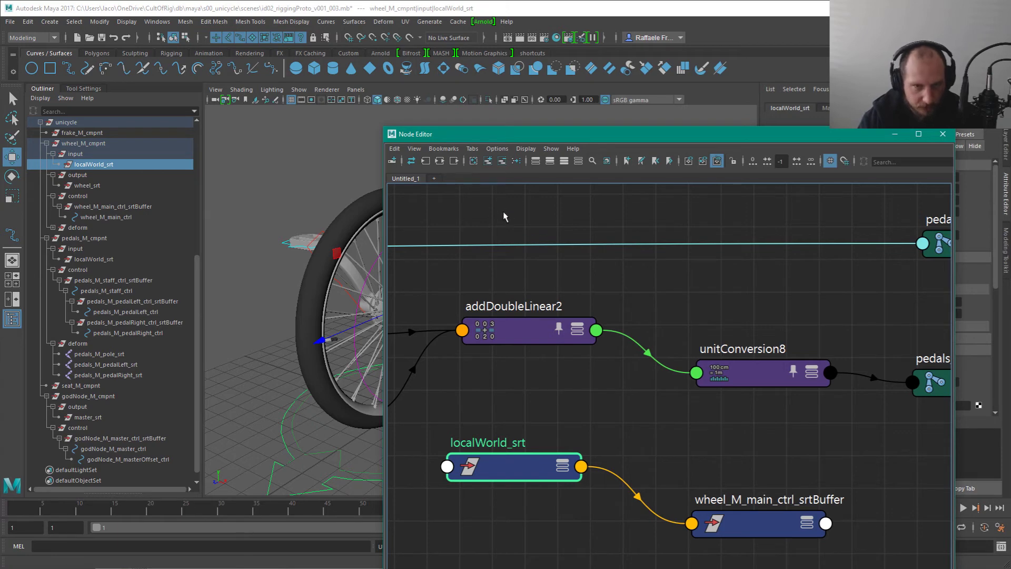
pyautogui.keyDown('super'); pyautogui.moveTo(504, 212); pyautogui.dragTo(536, 213, button='right'); pyautogui.keyUp('super')
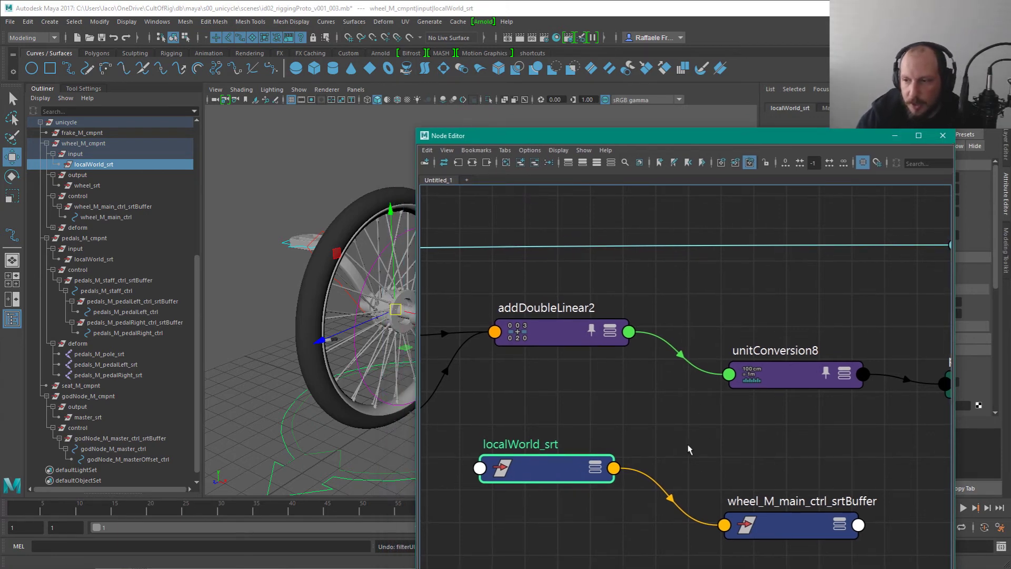
pyautogui.keyDown('alt'); pyautogui.moveTo(376, 348); pyautogui.dragTo(369, 337); pyautogui.keyUp('alt')
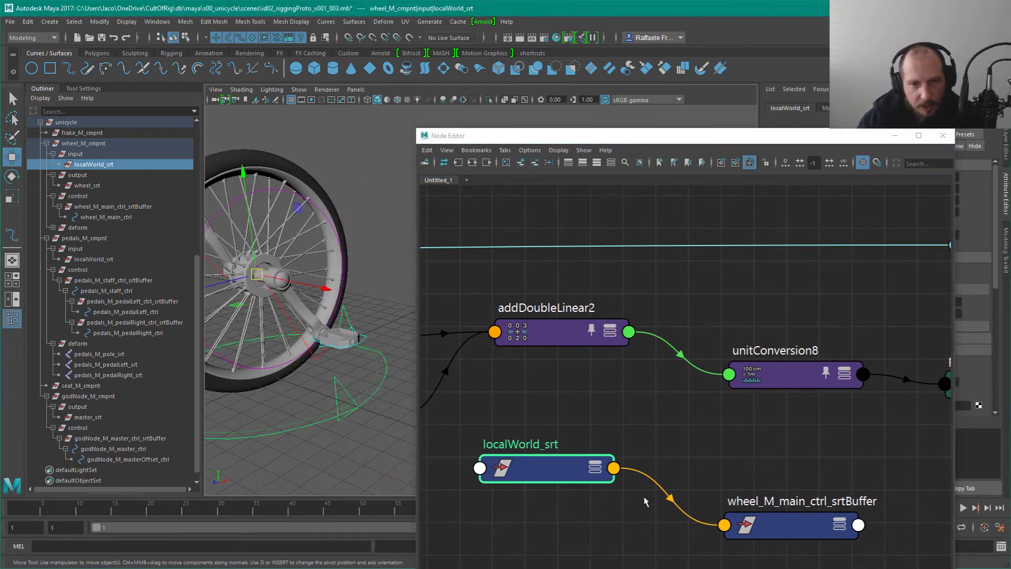
pyautogui.click(554, 419)
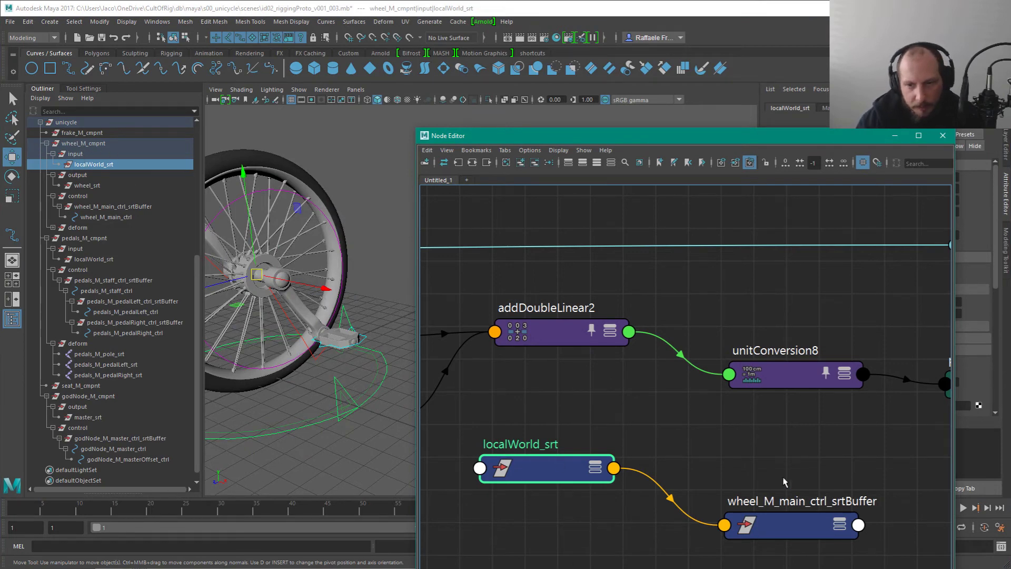
# Step: Move localWorld_srt and wheel_M_main_ctrl_srtBuffer together along the graph, placing them under unitConversion8 and pedals_M_pedalRight_srt
pyautogui.scroll(-5, 783, 482)
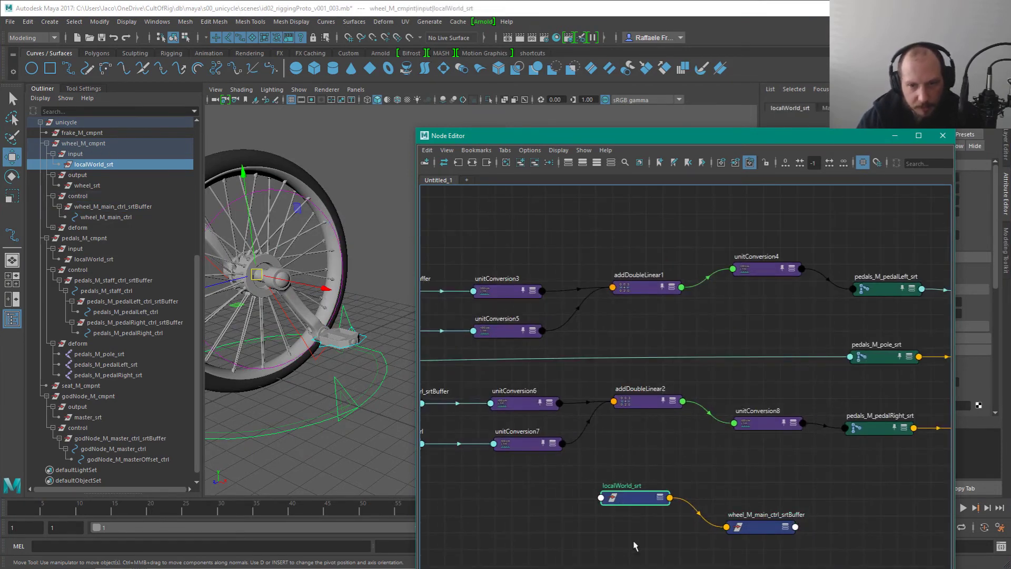
pyautogui.moveTo(601, 442); pyautogui.dragTo(748, 555)
pyautogui.moveTo(607, 493); pyautogui.dragTo(758, 485)
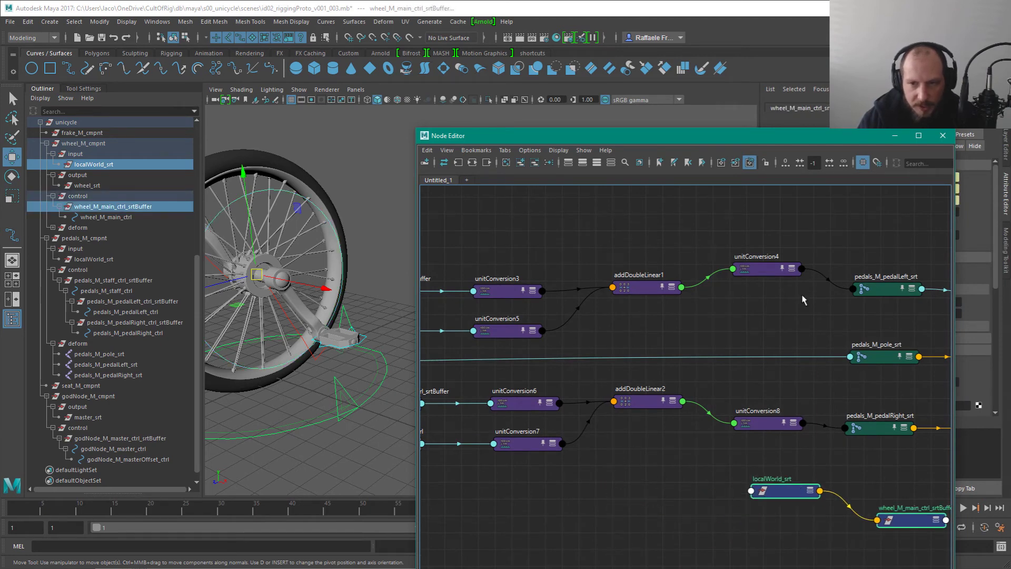
pyautogui.keyDown('alt'); pyautogui.moveTo(913, 369); pyautogui.dragTo(677, 386, button='middle'); pyautogui.keyUp('alt')
# Step: Collapse the control group of pedals_M_cmpnt and select that component's input group
pyautogui.click(656, 360)
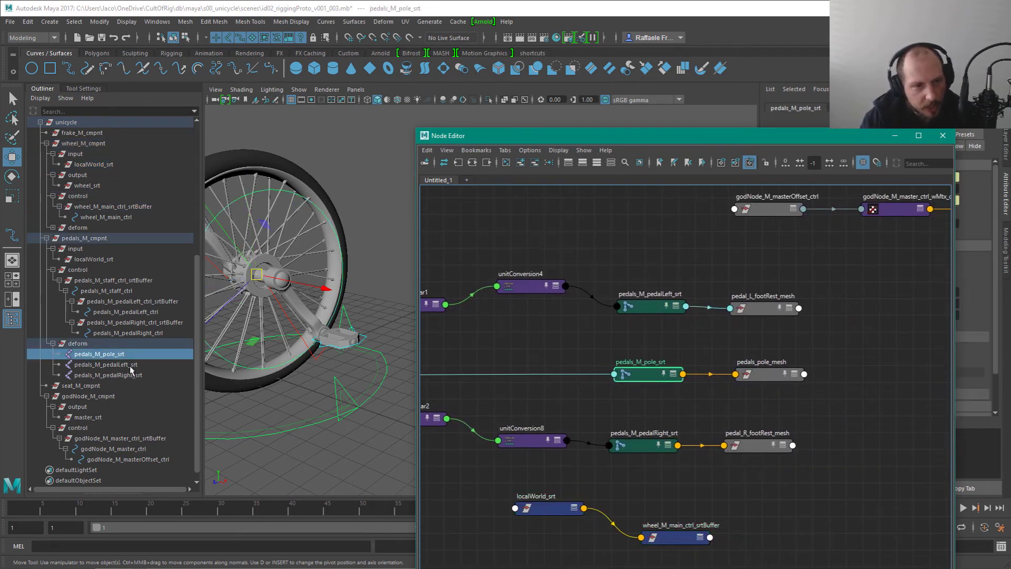
pyautogui.click(53, 272)
pyautogui.click(79, 301)
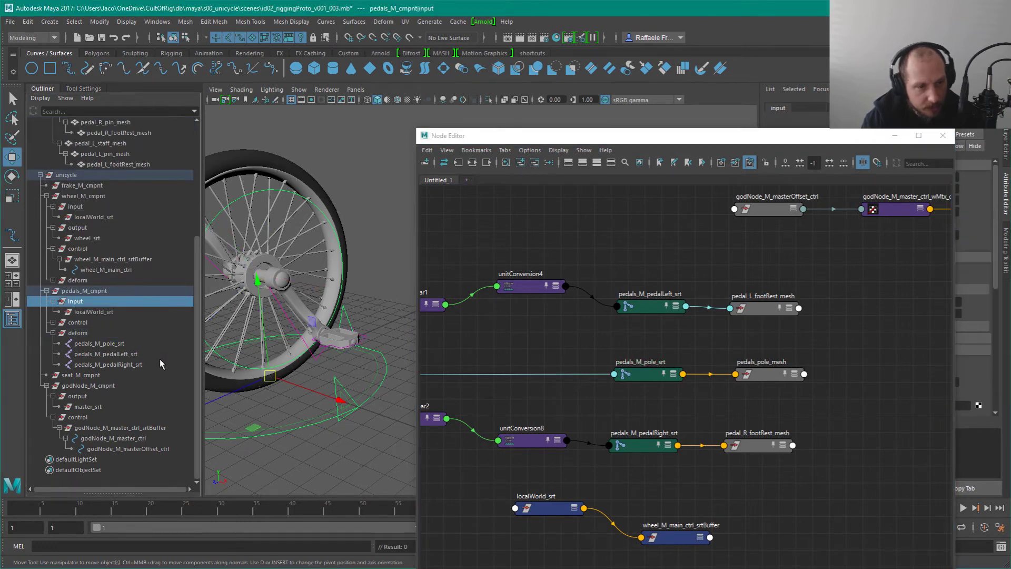
pyautogui.hotkey('ctrl', 'g')
pyautogui.click(52, 365)
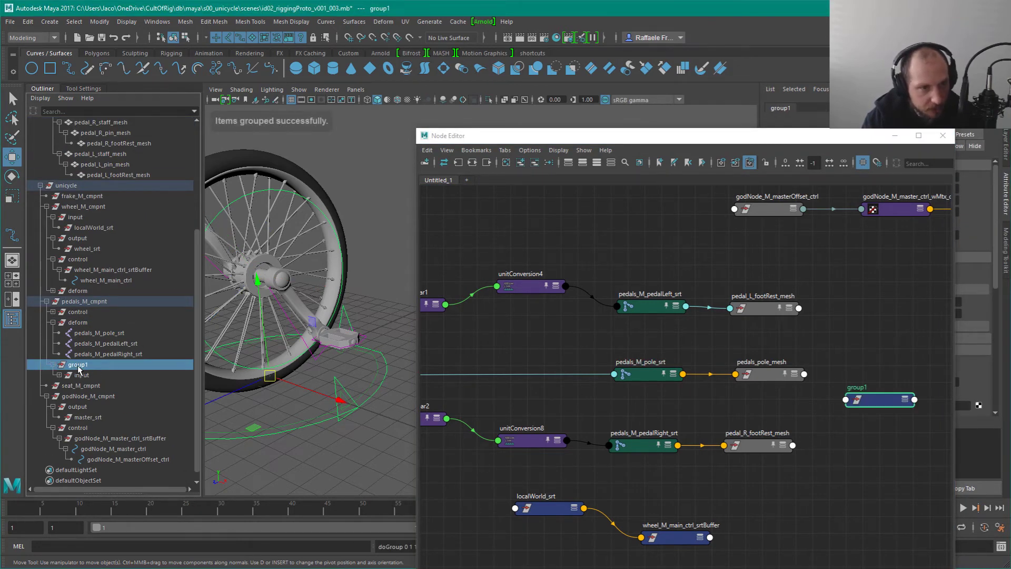
pyautogui.hotkey('ctrl', 'z')
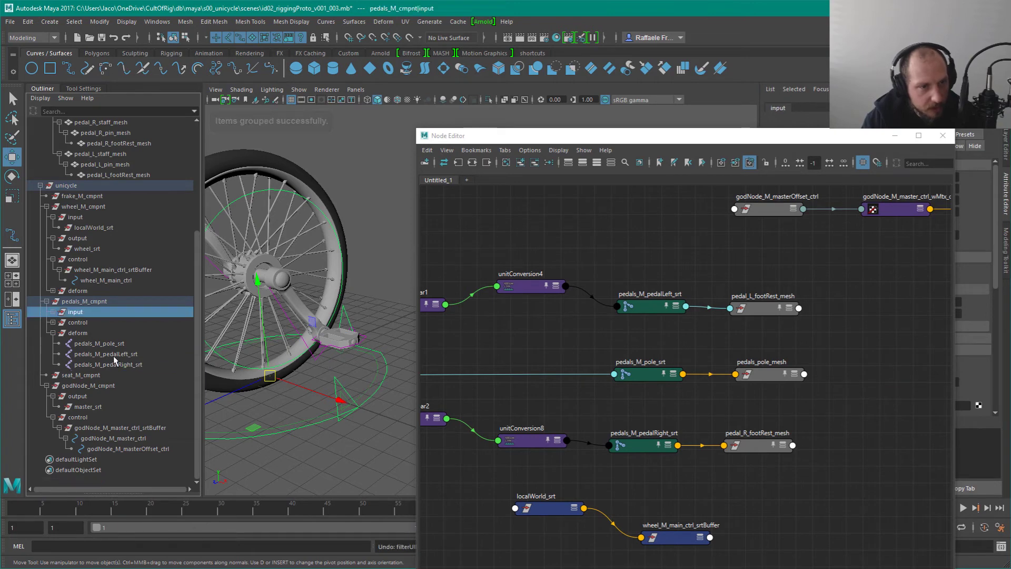
# Step: Duplicate the input group of pedals_M_cmpnt and rename the copy as output
pyautogui.hotkey('ctrl', 'd')
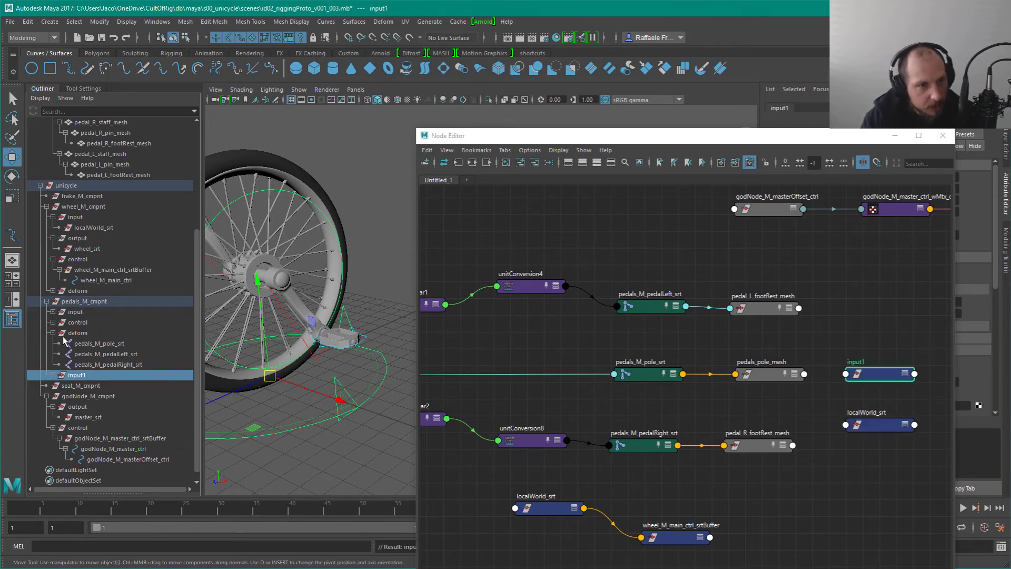
pyautogui.click(53, 375)
pyautogui.doubleClick(98, 375)
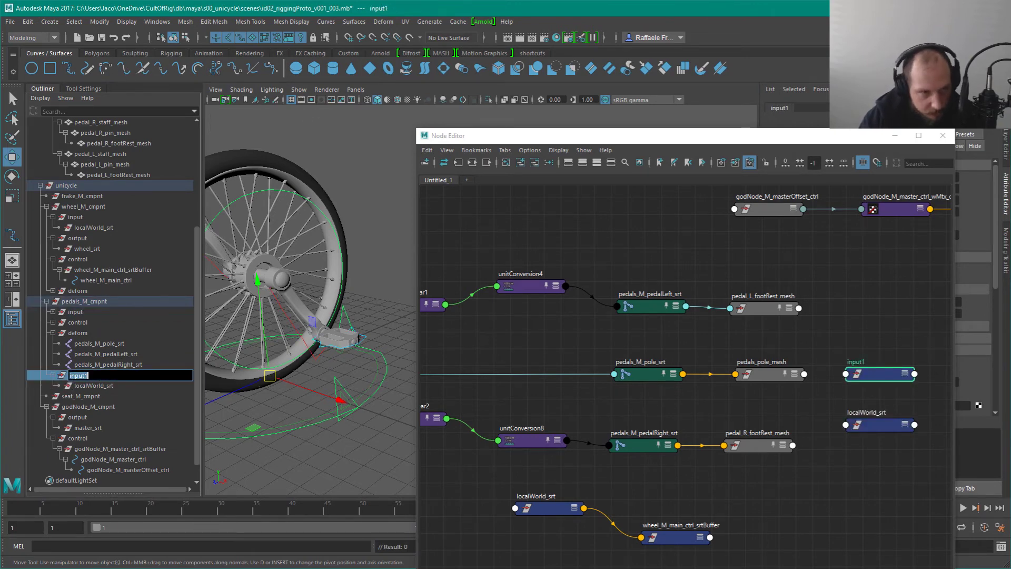
pyautogui.write('output')
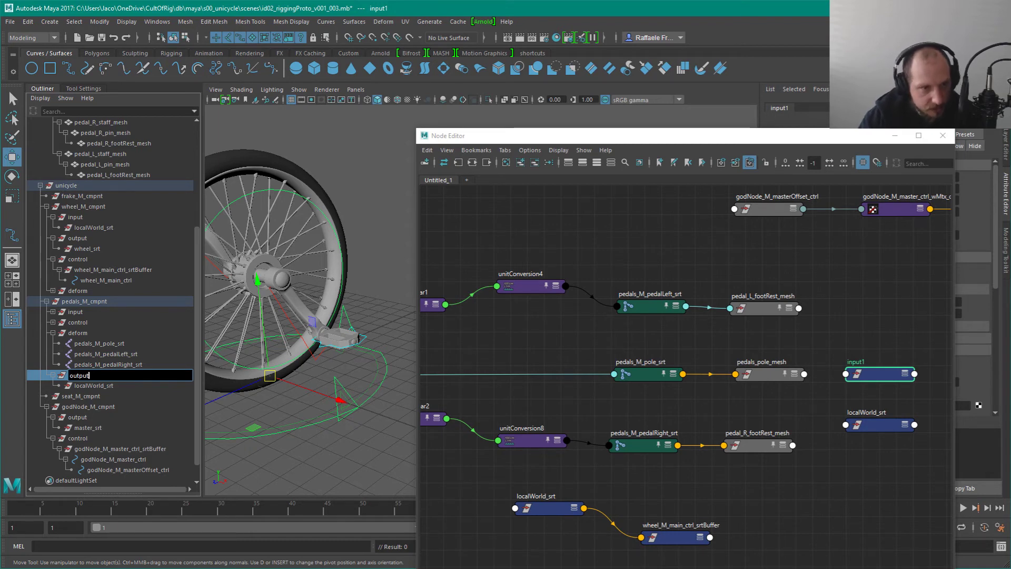
pyautogui.press('Return')
# Step: Rename the localWorld_srt node inside the output group of pedals_M_cmpnt as staves_srt
pyautogui.press('Down')
pyautogui.press('Return')
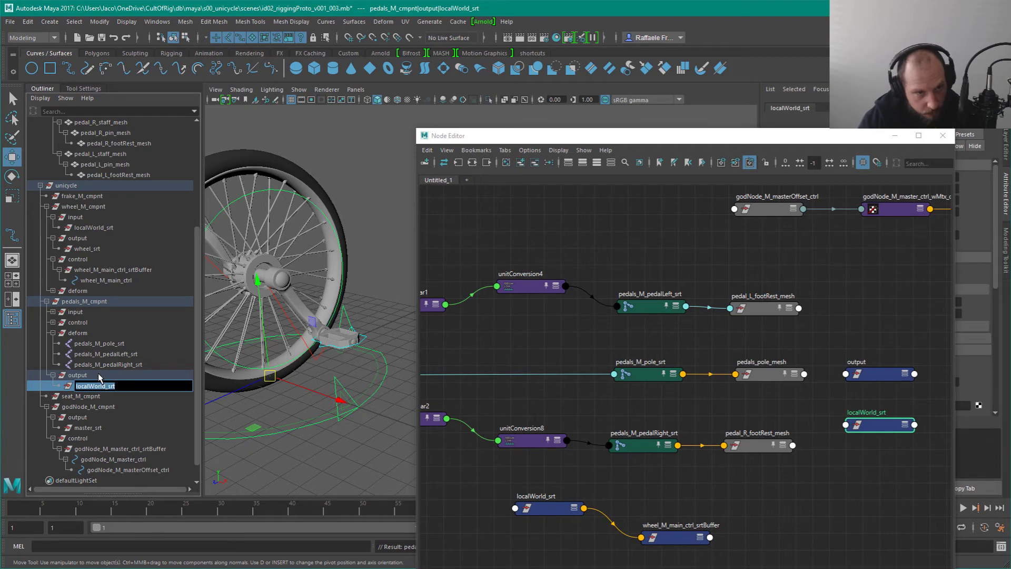
pyautogui.write('stav')
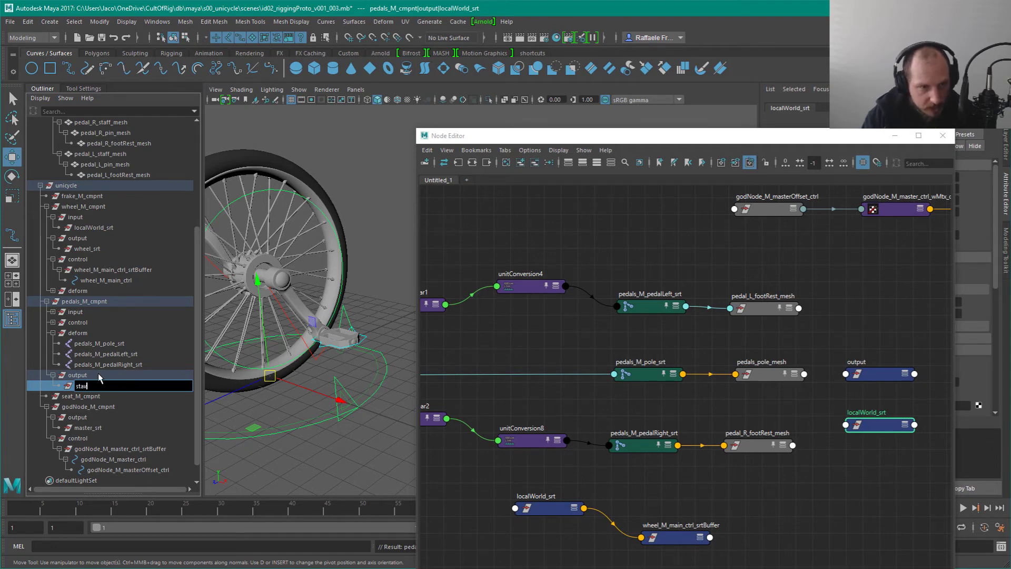
pyautogui.press('BackSpace')
pyautogui.press('BackSpace')
pyautogui.press('BackSpace')
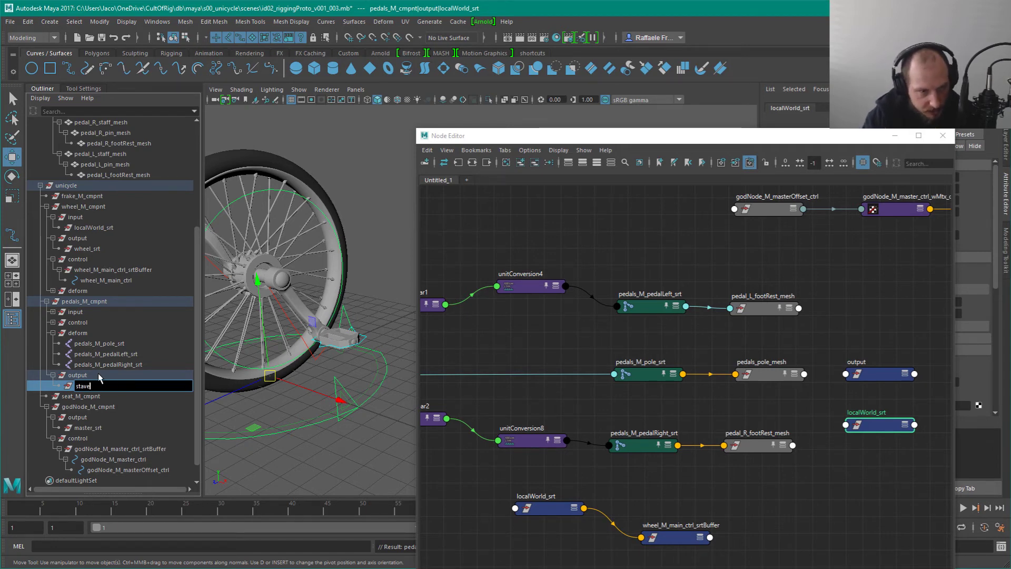
pyautogui.write('taves_srt')
pyautogui.press('Return')
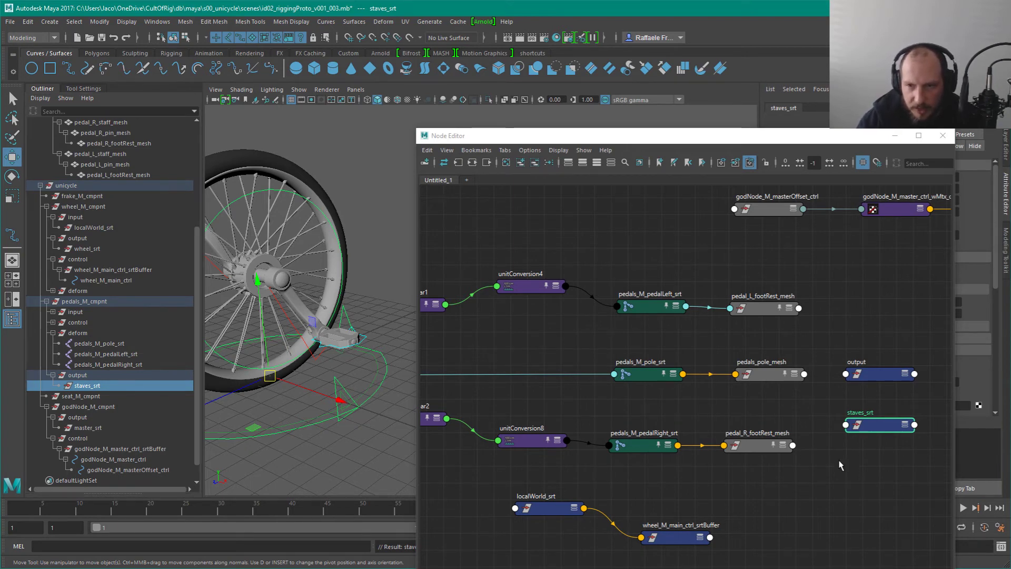
# Step: Remove the output group node from the graph and select staves_srt
pyautogui.keyDown('alt'); pyautogui.moveTo(838, 462); pyautogui.dragTo(715, 431, button='middle'); pyautogui.keyUp('alt')
pyautogui.click(770, 348)
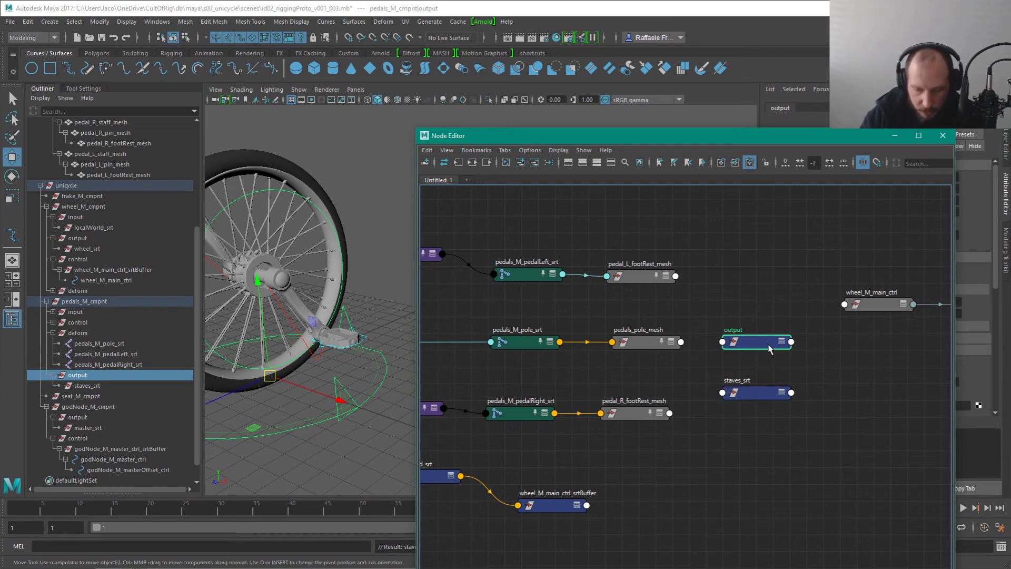
pyautogui.click(758, 392)
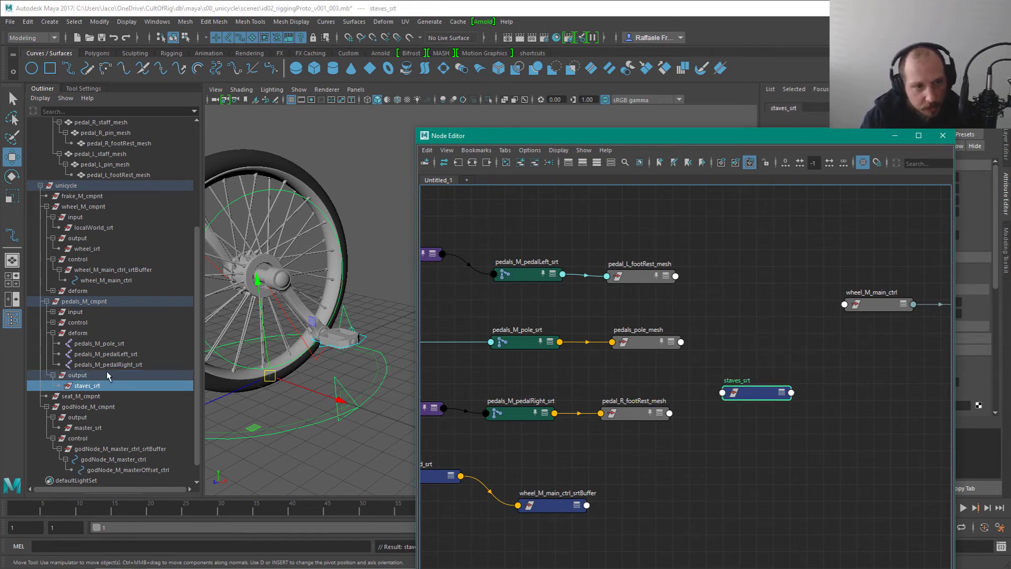
# Step: Examine pedals_M_pole_srt and pedals_M_staff_ctrl on the wheel from several viewing angles
pyautogui.click(92, 343)
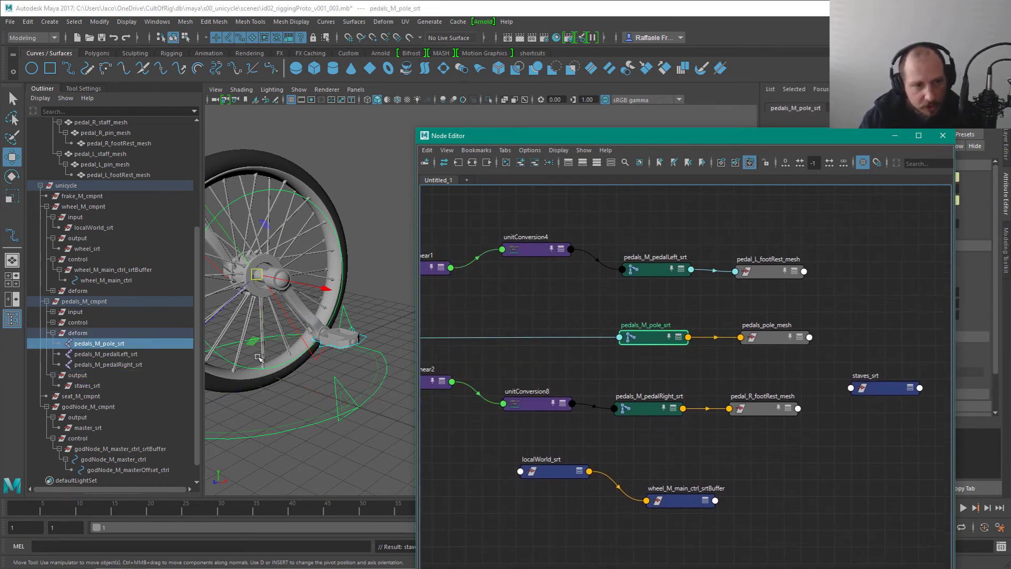
pyautogui.keyDown('alt'); pyautogui.moveTo(350, 307); pyautogui.dragTo(301, 279); pyautogui.keyUp('alt')
pyautogui.click(364, 353)
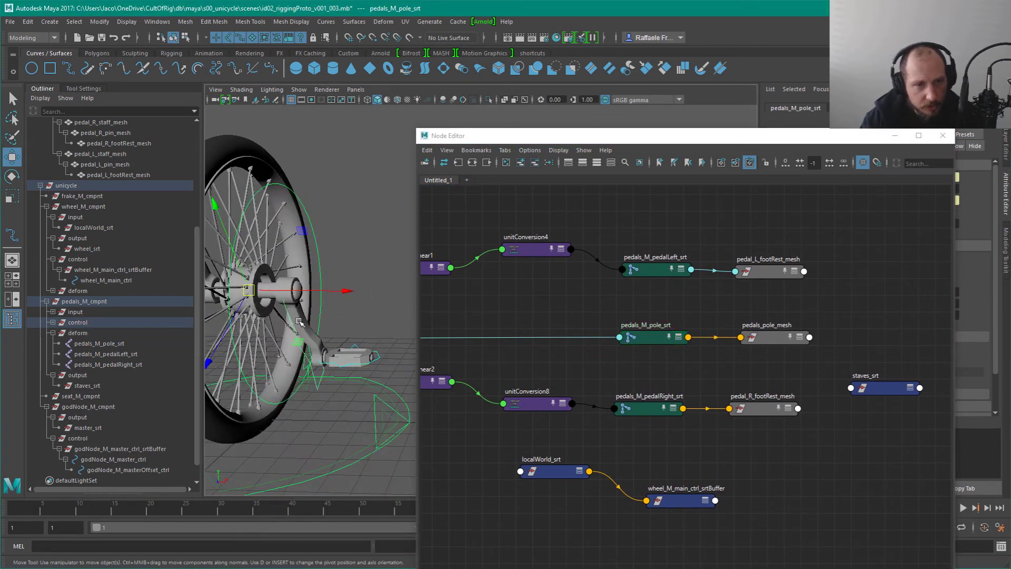
pyautogui.keyDown('alt'); pyautogui.moveTo(341, 356); pyautogui.dragTo(358, 324); pyautogui.keyUp('alt')
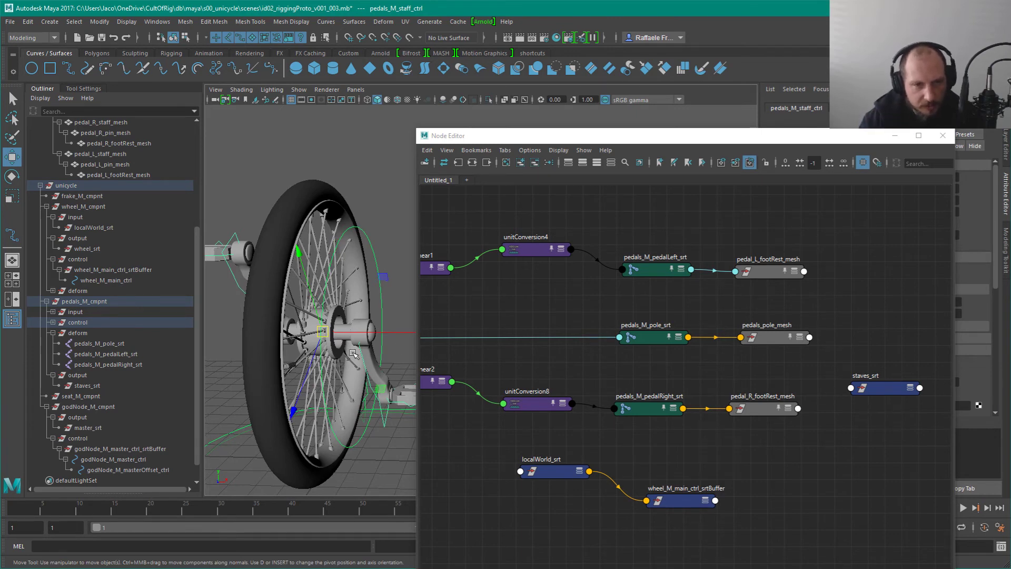
pyautogui.keyDown('alt'); pyautogui.moveTo(380, 364); pyautogui.dragTo(335, 378); pyautogui.keyUp('alt')
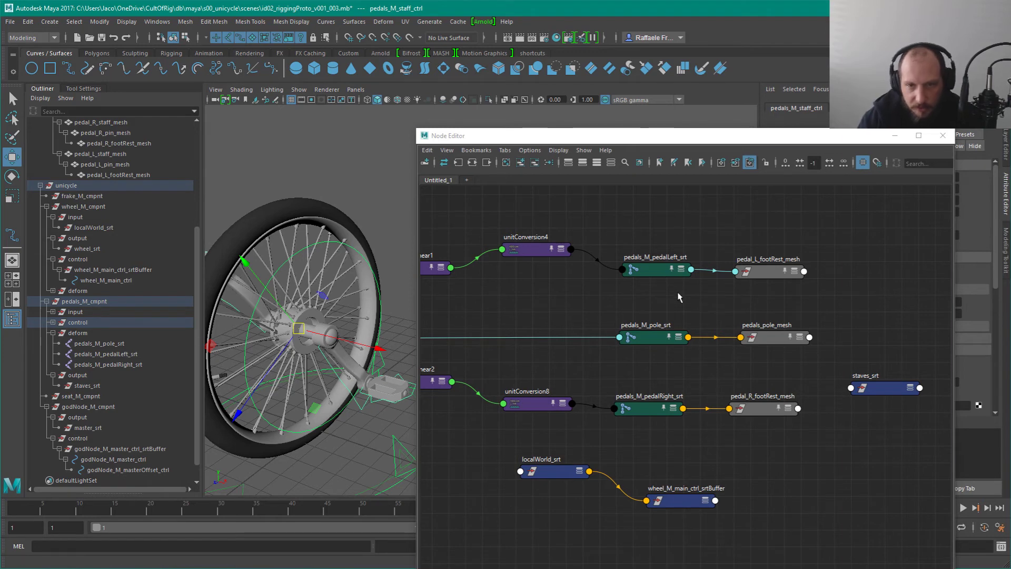
# Step: Move staves_srt below pedals_M_pedalRight_ctrl in the graph and bring localWorld_srt with wheel_M_main_ctrl_srtBuffer beside it
pyautogui.click(653, 336)
pyautogui.moveTo(864, 388); pyautogui.dragTo(579, 485)
pyautogui.scroll(-3, 801, 382)
pyautogui.keyDown('alt'); pyautogui.moveTo(566, 485); pyautogui.dragTo(612, 440, button='middle'); pyautogui.keyUp('alt')
pyautogui.moveTo(706, 393); pyautogui.dragTo(843, 442)
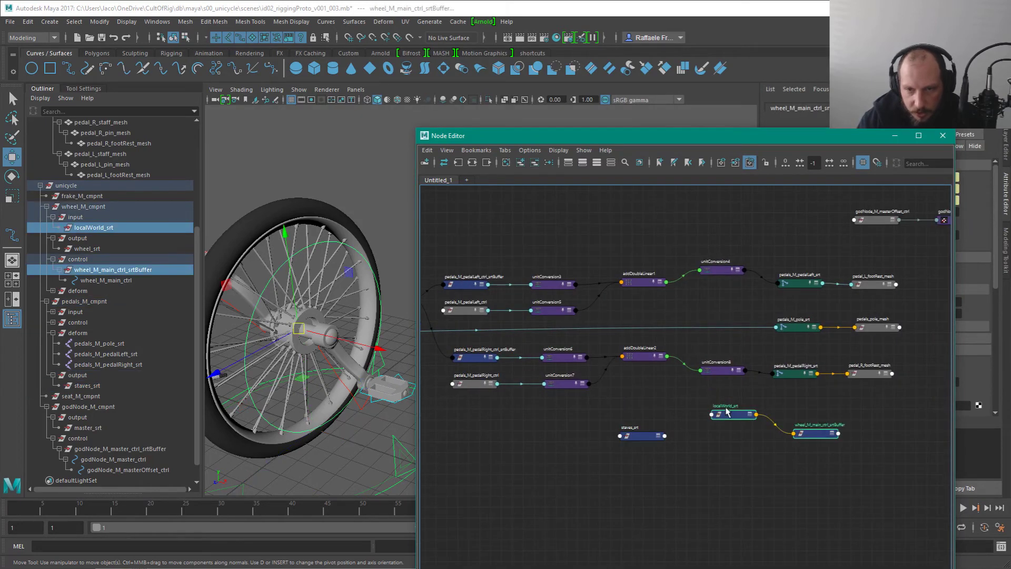
pyautogui.moveTo(643, 447); pyautogui.dragTo(494, 436)
pyautogui.moveTo(706, 387); pyautogui.dragTo(843, 443)
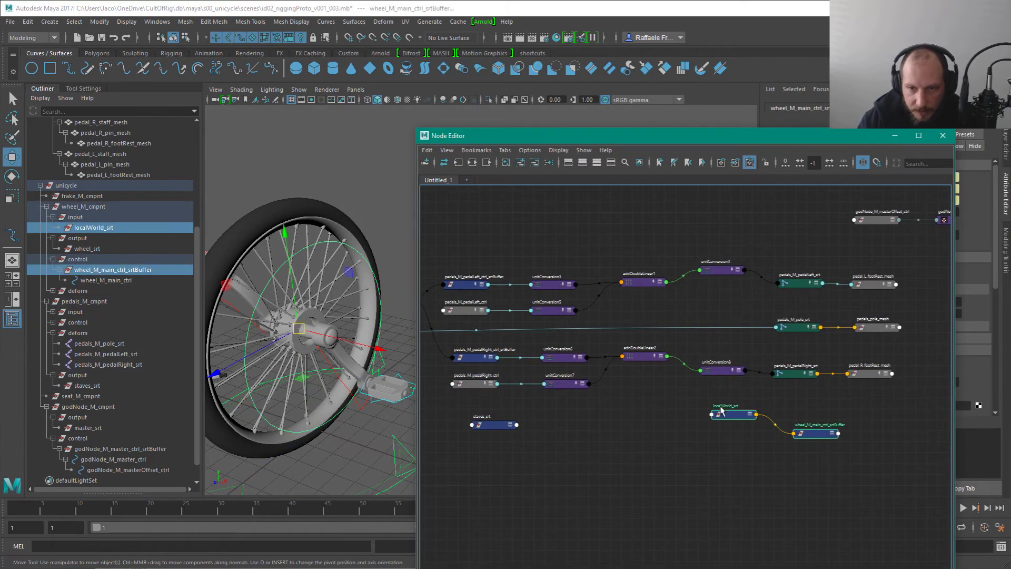
pyautogui.moveTo(715, 424); pyautogui.dragTo(554, 444)
# Step: Move staves_srt, localWorld_srt and wheel_M_main_ctrl_srtBuffer together along the graph to below unitConversion1 and multDoubleLinear1
pyautogui.keyDown('alt'); pyautogui.moveTo(554, 442); pyautogui.dragTo(692, 447, button='middle'); pyautogui.keyUp('alt')
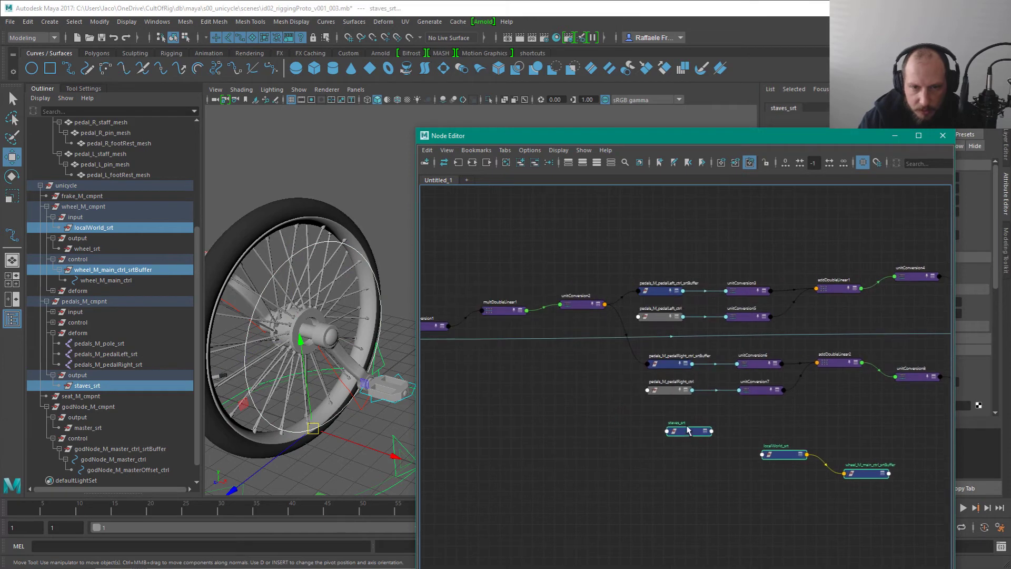
pyautogui.moveTo(687, 427); pyautogui.dragTo(461, 349)
pyautogui.keyDown('alt'); pyautogui.moveTo(546, 400); pyautogui.dragTo(671, 398, button='middle'); pyautogui.keyUp('alt')
pyautogui.moveTo(641, 375); pyautogui.dragTo(603, 395)
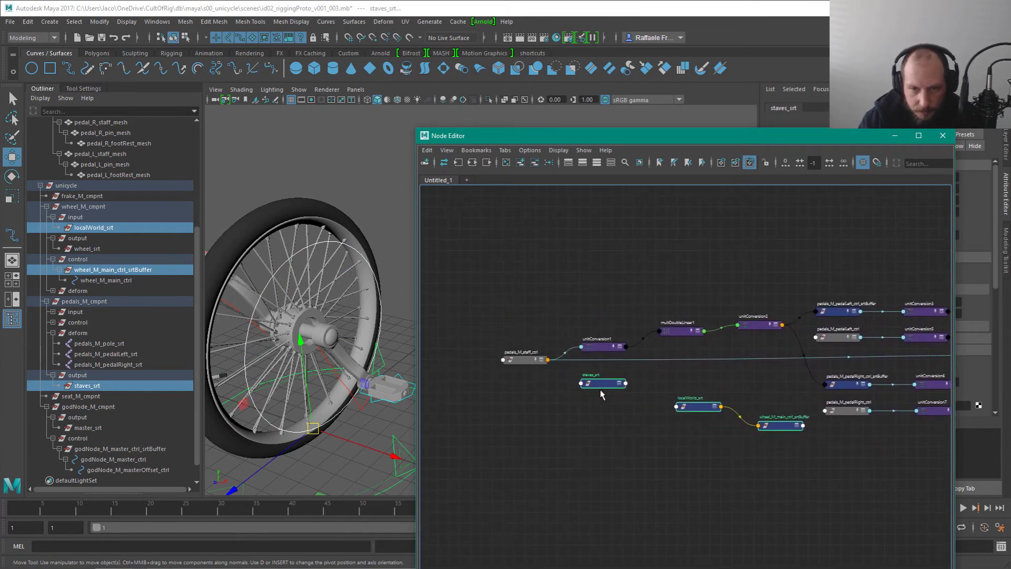
# Step: Pin the nodes around pedals_M_staff_ctrl in the graph and shift staves_srt slightly closer to localWorld_srt
pyautogui.moveTo(469, 249); pyautogui.dragTo(835, 449)
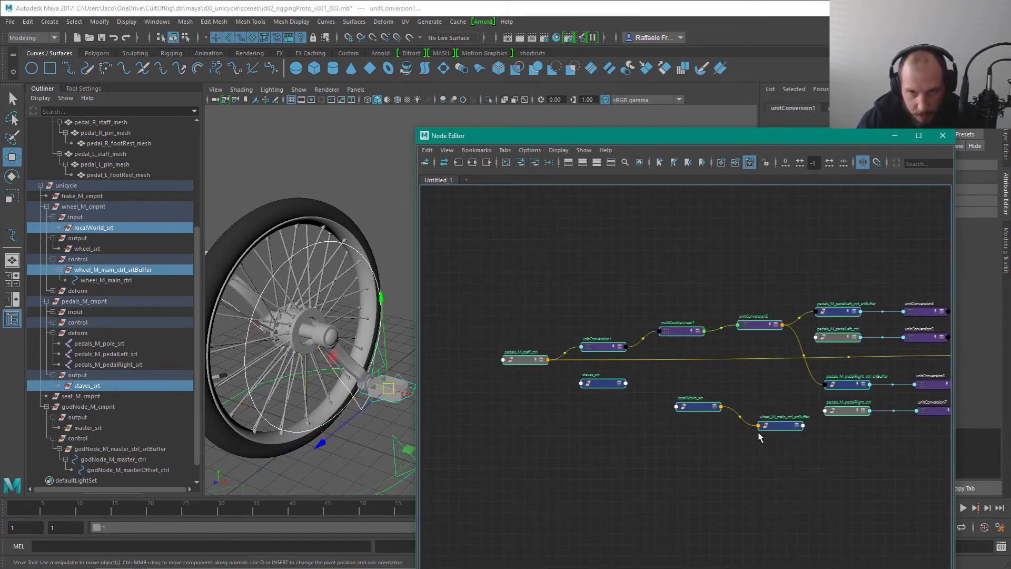
pyautogui.click(744, 471)
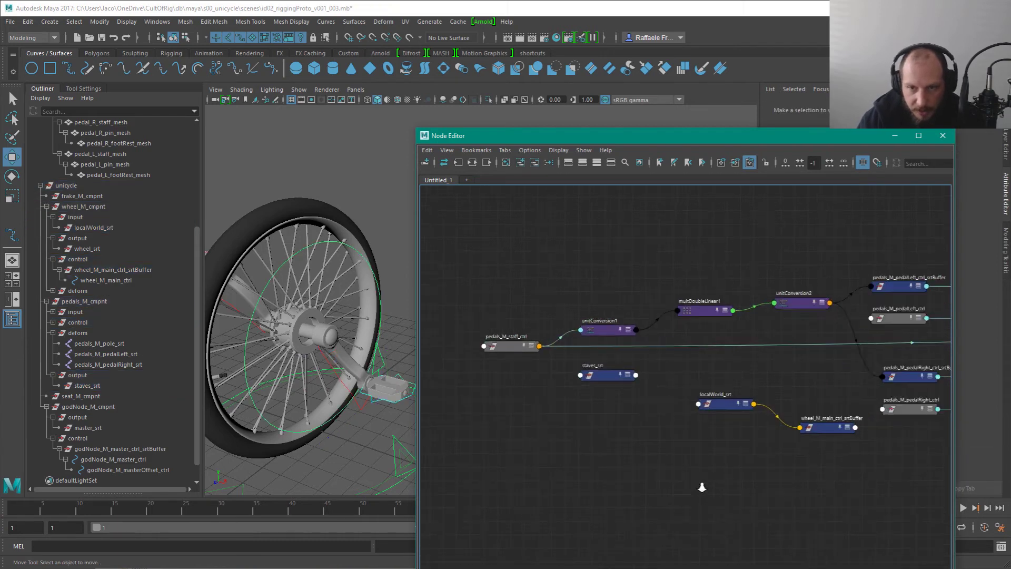
pyautogui.scroll(3, 685, 437)
pyautogui.click(501, 323)
pyautogui.keyDown('alt'); pyautogui.moveTo(687, 410); pyautogui.dragTo(604, 435, button='middle'); pyautogui.keyUp('alt')
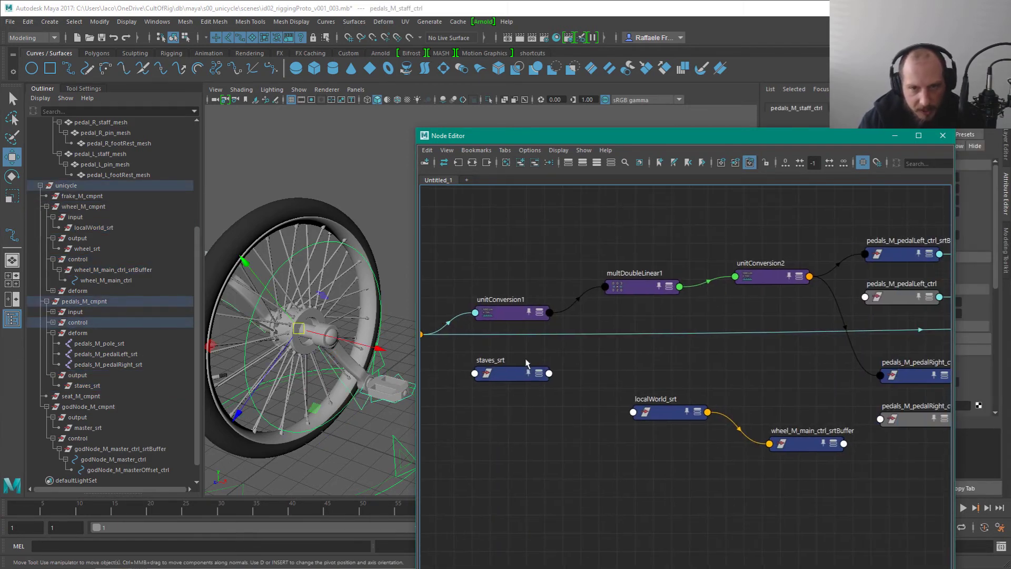
pyautogui.moveTo(526, 375); pyautogui.dragTo(548, 374)
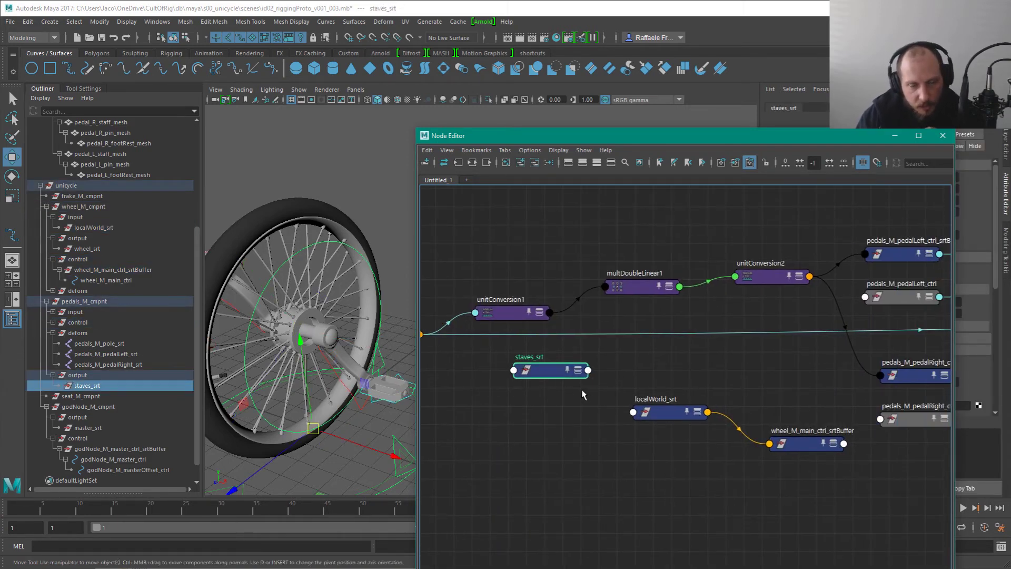
# Step: Try rotating pedals_M_staff_ctrl in the viewport, undo the rotation and clear the selection
pyautogui.click(364, 413)
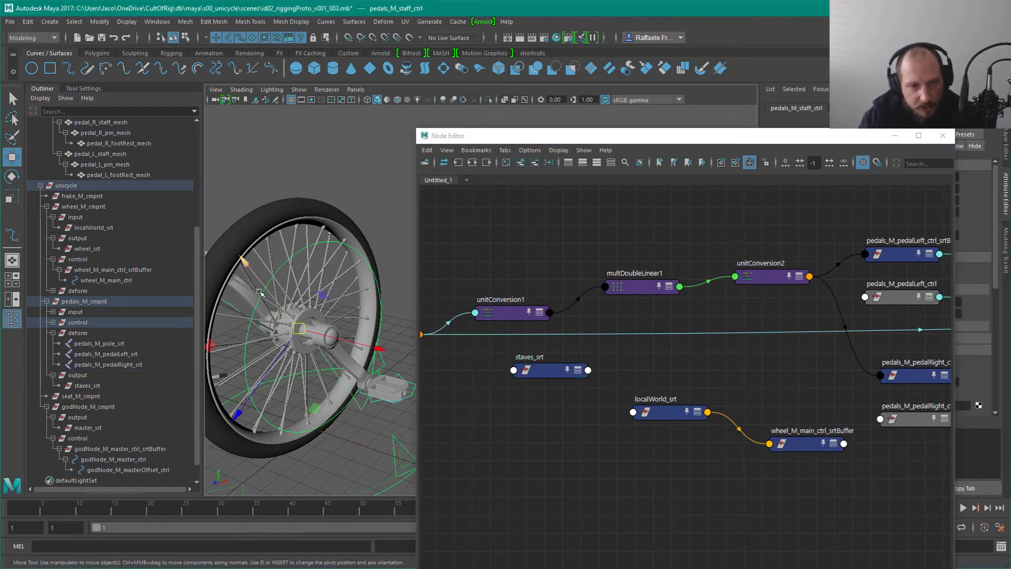
pyautogui.keyDown('alt'); pyautogui.moveTo(515, 345); pyautogui.dragTo(614, 378, button='middle'); pyautogui.keyUp('alt')
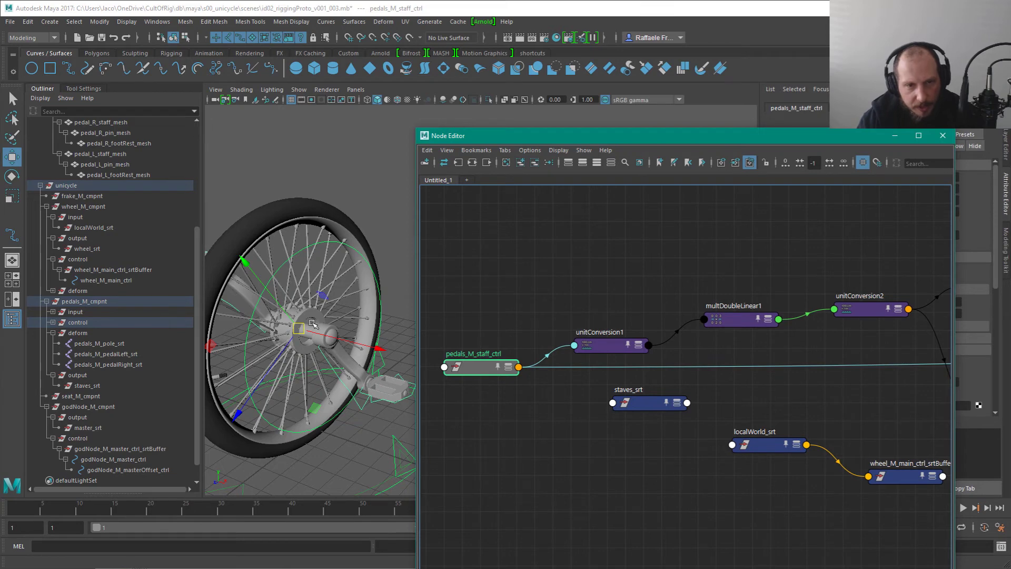
pyautogui.click(353, 403)
pyautogui.press('e')
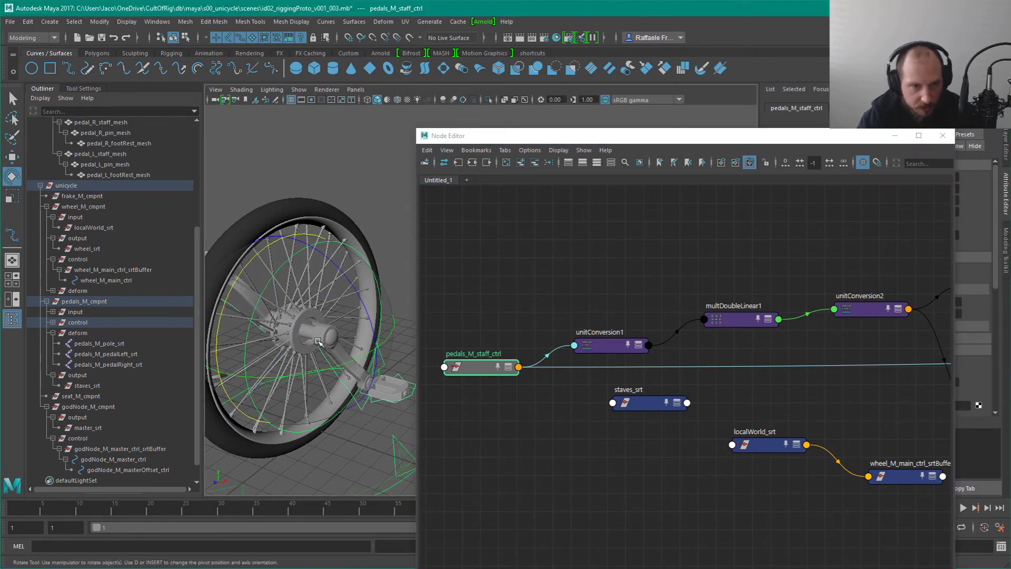
pyautogui.moveTo(355, 368); pyautogui.dragTo(371, 372)
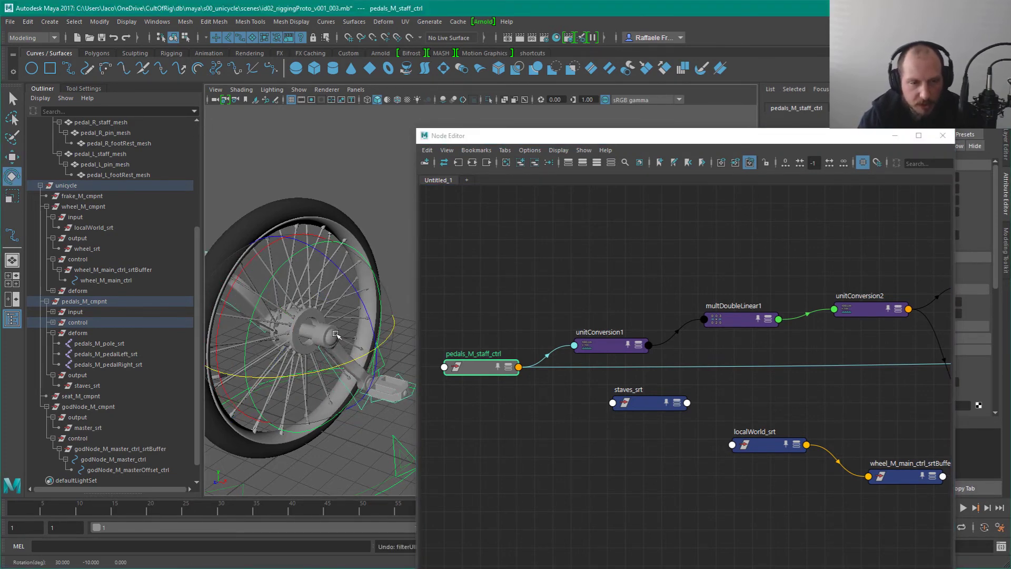
pyautogui.click(296, 323)
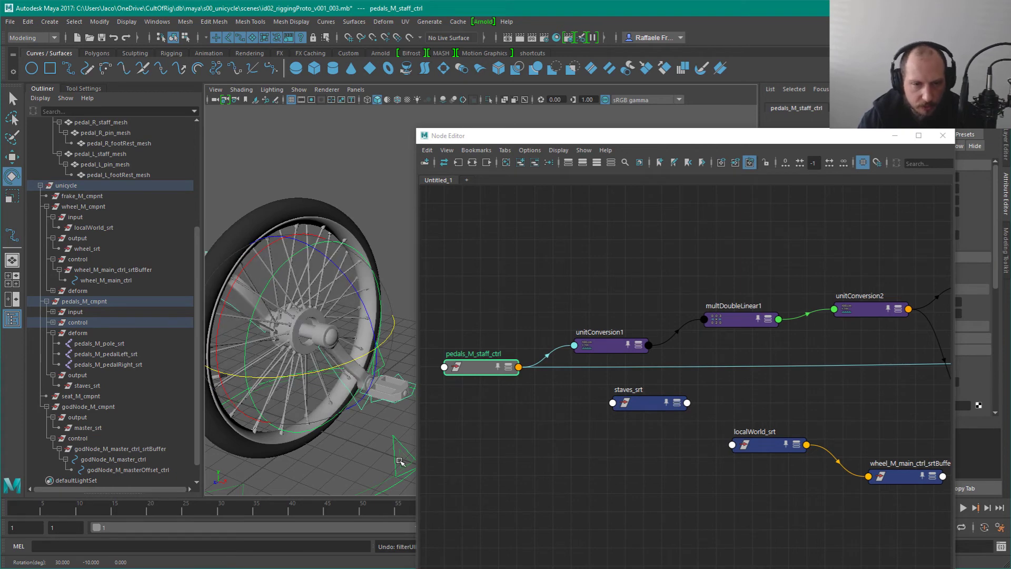
pyautogui.click(296, 326)
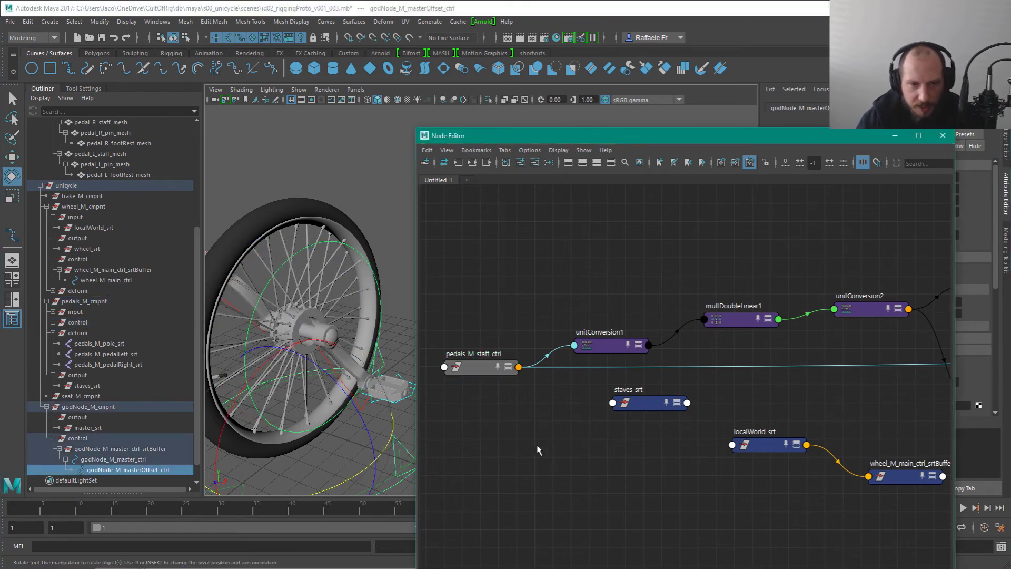
pyautogui.click(376, 286)
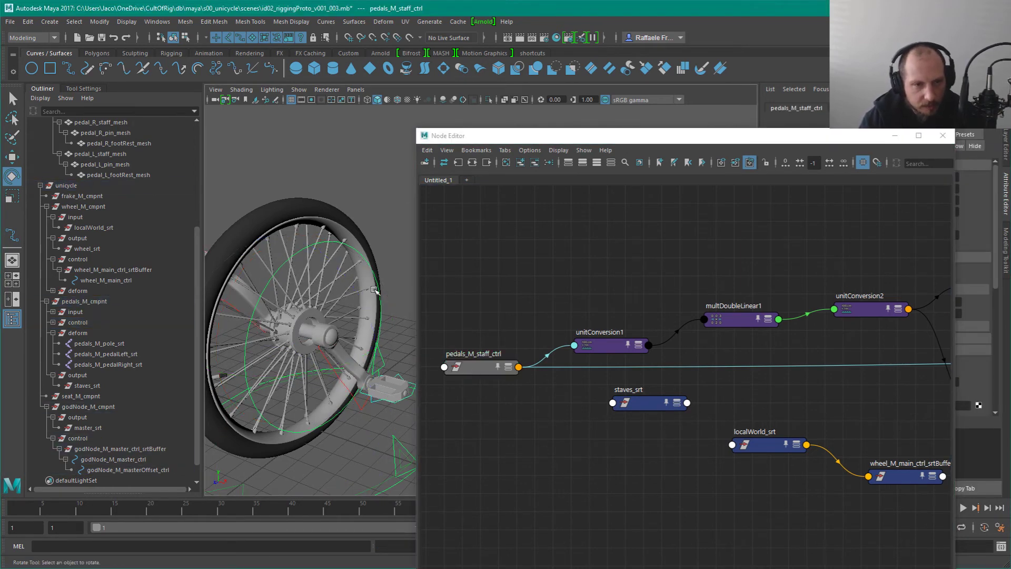
# Step: Expand the control group of pedals_M_cmpnt and select pedals_M_staff_ctrl in its hierarchy
pyautogui.click(363, 408)
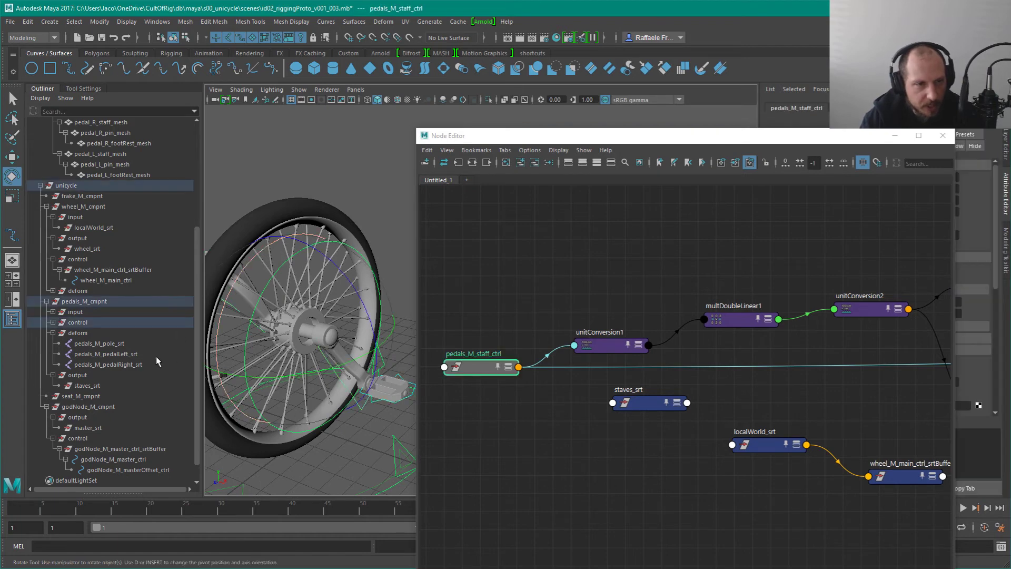
pyautogui.click(53, 322)
pyautogui.click(106, 333)
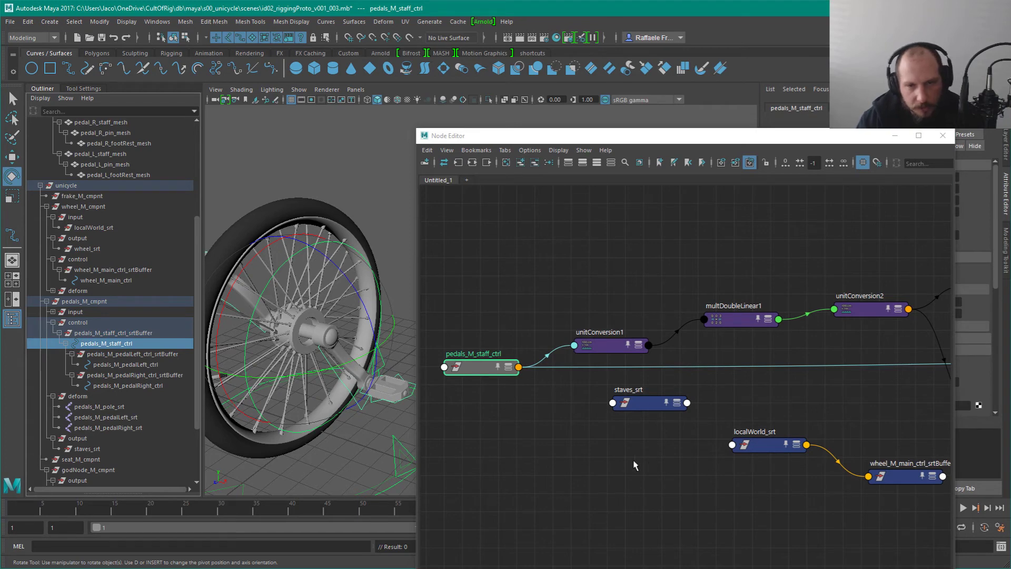
# Step: Add a decomposeMatrix node to the graph and place it between pedals_M_staff_ctrl and staves_srt
pyautogui.scroll(-3, 650, 464)
pyautogui.press('Tab')
pyautogui.write('decomposeMatrix')
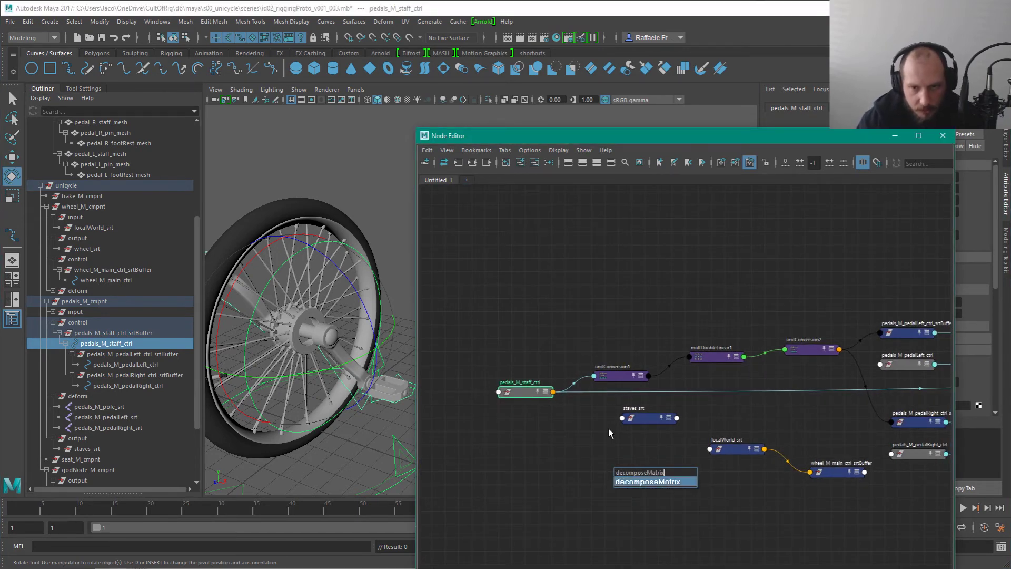
pyautogui.press('Return')
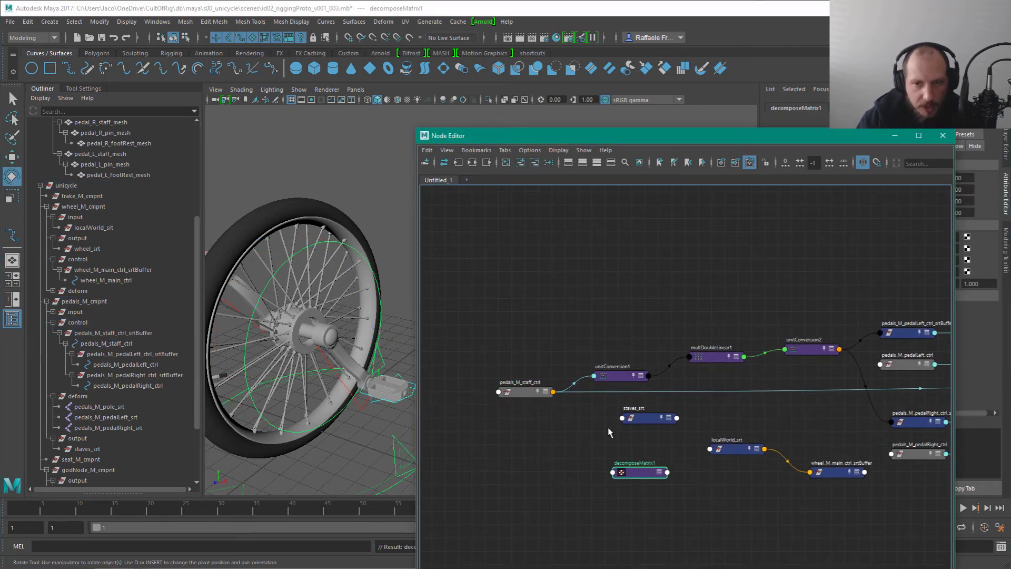
pyautogui.moveTo(598, 453); pyautogui.dragTo(580, 420)
pyautogui.scroll(3, 571, 464)
# Step: Make the Node Editor window taller and move pedals_M_staff_ctrl further away from the decomposeMatrix node
pyautogui.click(84, 449)
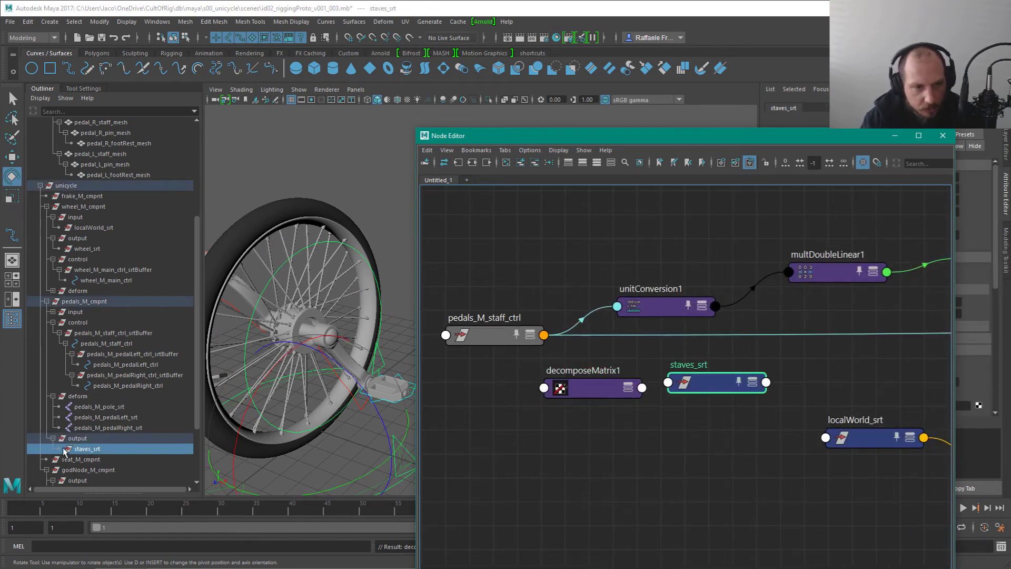
pyautogui.click(77, 438)
pyautogui.keyDown('super'); pyautogui.moveTo(853, 176); pyautogui.dragTo(833, 165, button='right'); pyautogui.keyUp('super')
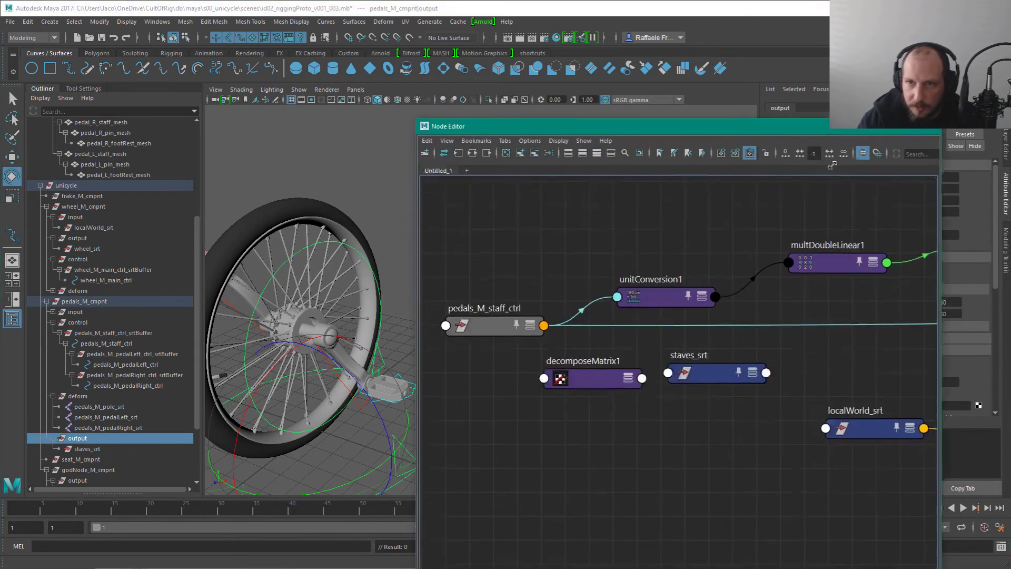
pyautogui.moveTo(490, 311); pyautogui.dragTo(455, 315)
# Step: Connect World Matrix[0] of pedals_M_staff_ctrl to the Input Matrix of the decomposeMatrix node and collapse the control's attributes
pyautogui.click(628, 364)
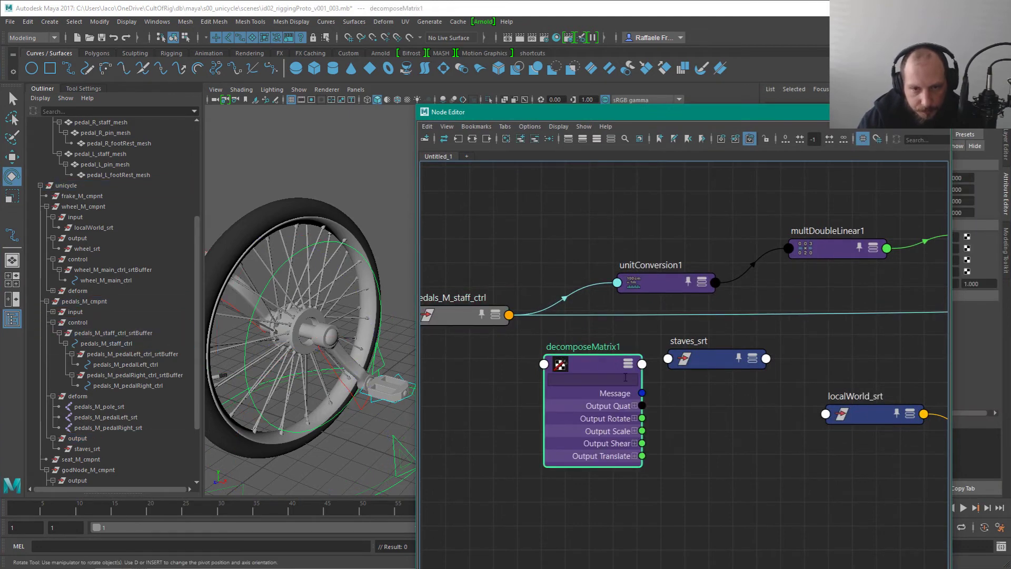
pyautogui.click(476, 320)
pyautogui.press('3')
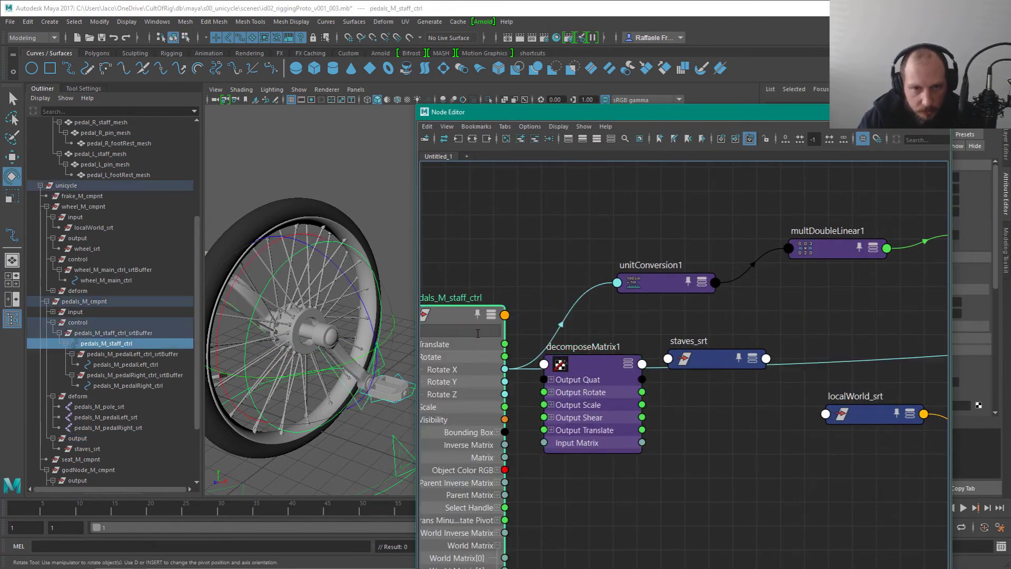
pyautogui.keyDown('alt'); pyautogui.moveTo(523, 451); pyautogui.dragTo(625, 353, button='middle'); pyautogui.keyUp('alt')
pyautogui.moveTo(607, 461); pyautogui.dragTo(654, 346)
pyautogui.press('1')
# Step: Show the attributes of the decomposeMatrix node and staves_srt, and place staves_srt beside the decomposeMatrix outputs
pyautogui.click(713, 303)
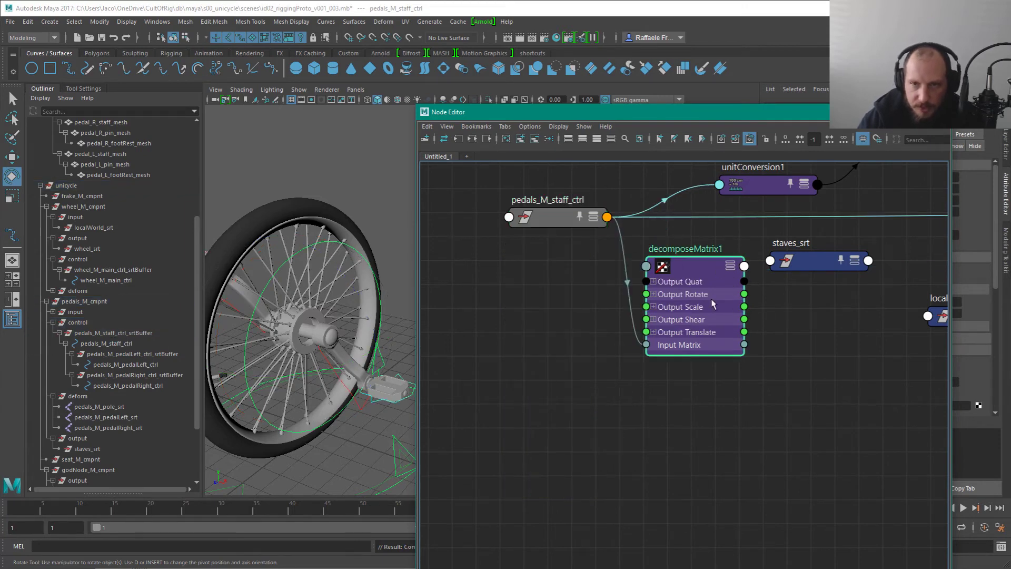
pyautogui.press('3')
pyautogui.click(816, 268)
pyautogui.press('4')
pyautogui.keyDown('alt'); pyautogui.moveTo(774, 355); pyautogui.dragTo(677, 432, button='middle'); pyautogui.keyUp('alt')
pyautogui.moveTo(707, 344); pyautogui.dragTo(710, 399)
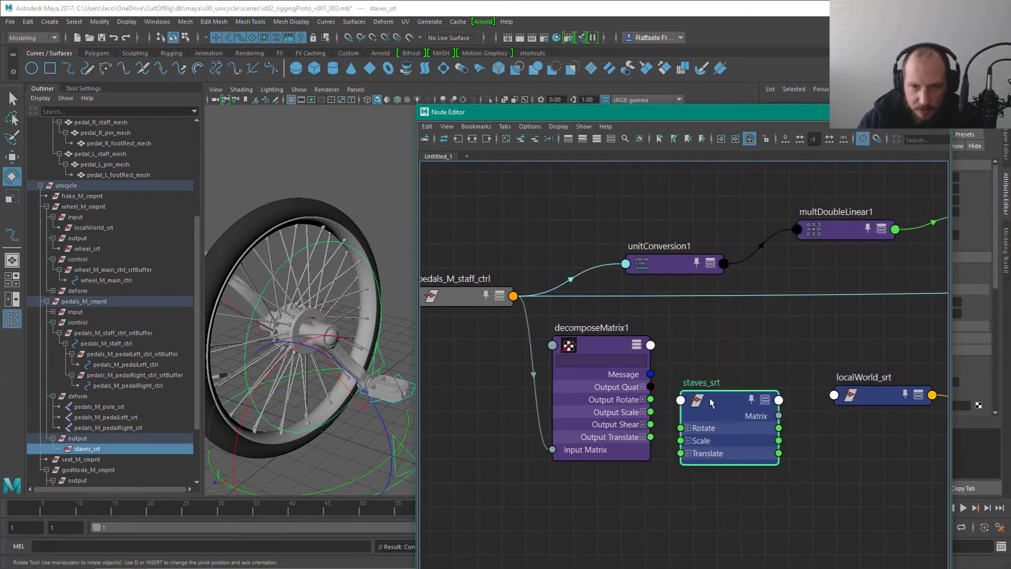
# Step: Connect Output Rotate, Output Scale and Output Translate of decomposeMatrix1 to Rotate, Scale and Translate of staves_srt, and align staves_srt with those outputs
pyautogui.keyDown('alt'); pyautogui.moveTo(665, 509); pyautogui.dragTo(724, 480, button='right'); pyautogui.keyUp('alt')
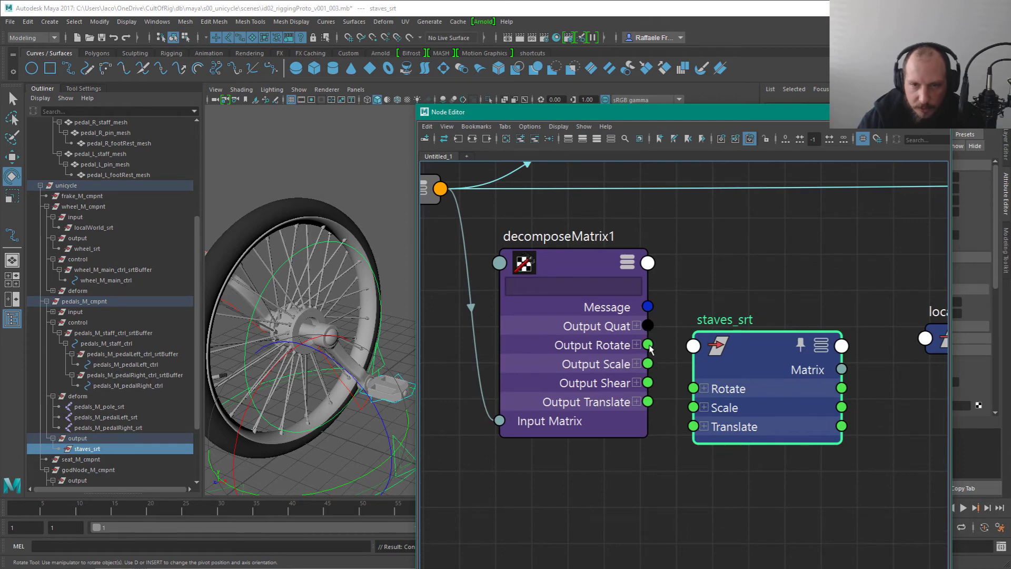
pyautogui.moveTo(648, 345); pyautogui.dragTo(694, 388)
pyautogui.moveTo(648, 364); pyautogui.dragTo(693, 427)
pyautogui.keyDown('alt'); pyautogui.moveTo(751, 361); pyautogui.dragTo(592, 386, button='middle'); pyautogui.keyUp('alt')
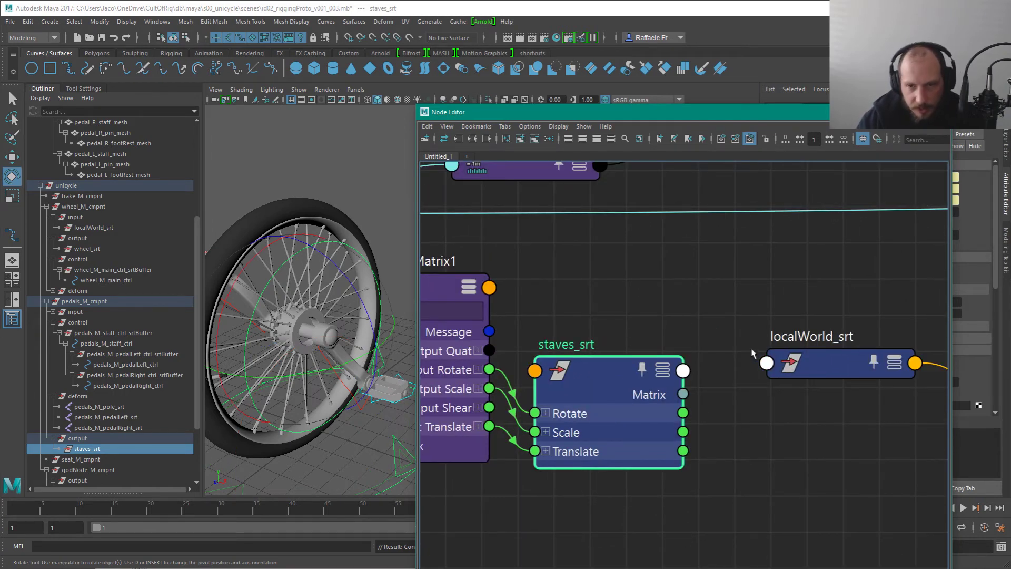
pyautogui.moveTo(624, 369); pyautogui.dragTo(631, 326)
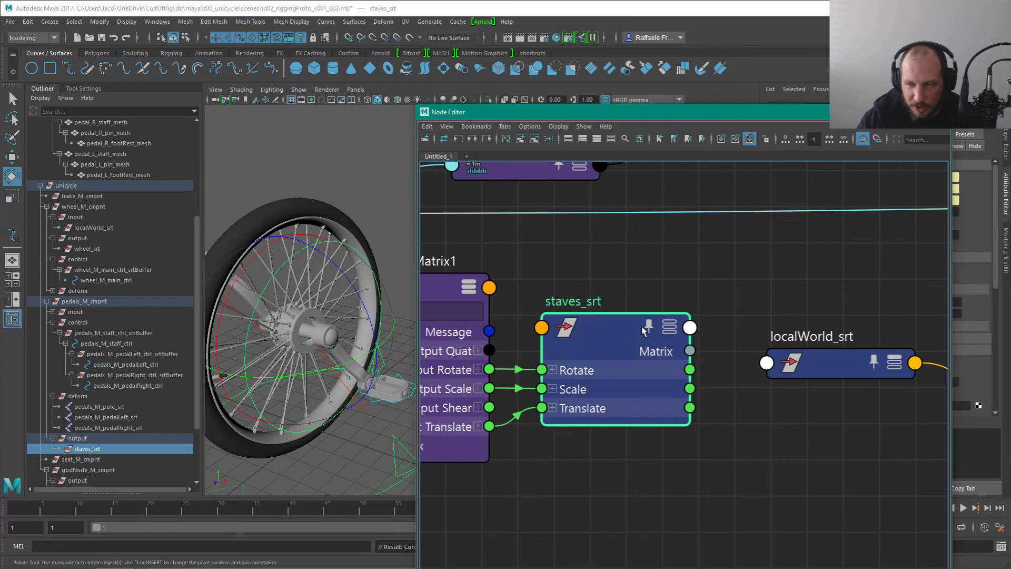
# Step: Show all attributes of the wheel's localWorld_srt node and raise the node beside staves_srt
pyautogui.keyDown('alt'); pyautogui.moveTo(763, 335); pyautogui.dragTo(652, 383, button='middle'); pyautogui.keyUp('alt')
pyautogui.click(699, 423)
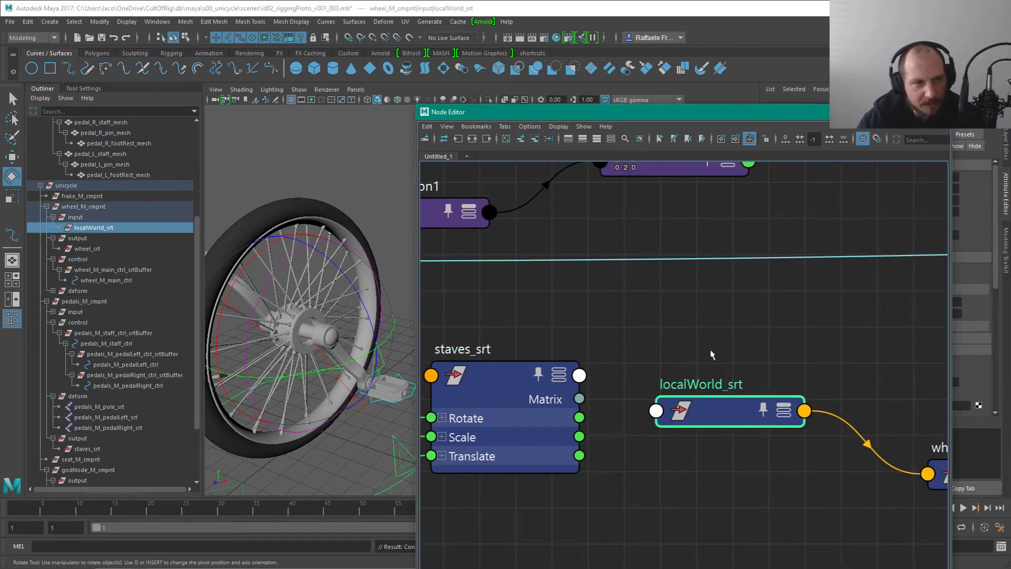
pyautogui.press('3')
pyautogui.keyDown('alt'); pyautogui.moveTo(689, 353); pyautogui.dragTo(665, 322, button='middle'); pyautogui.keyUp('alt')
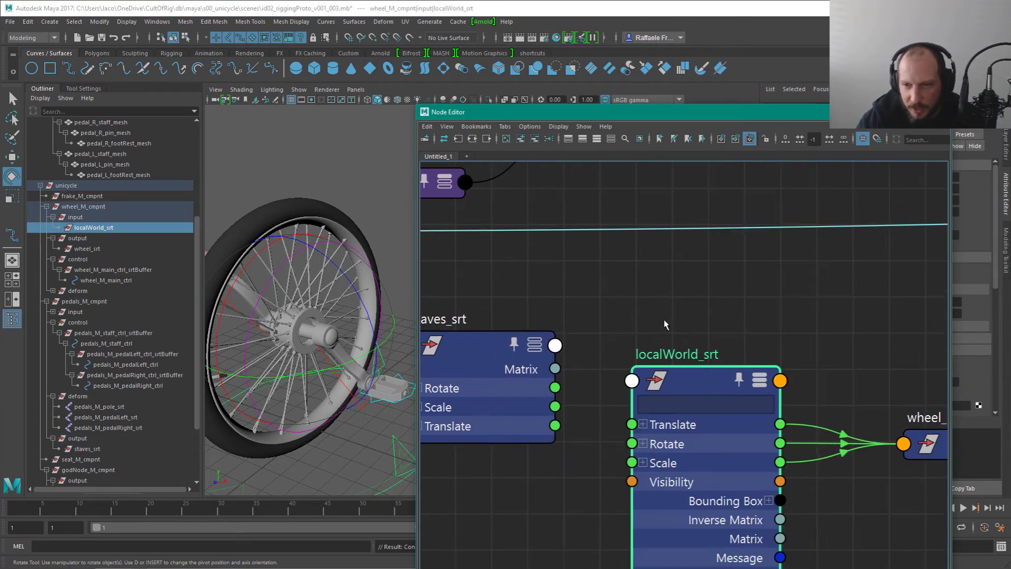
pyautogui.keyDown('alt'); pyautogui.moveTo(814, 337); pyautogui.dragTo(721, 328, button='right'); pyautogui.keyUp('alt')
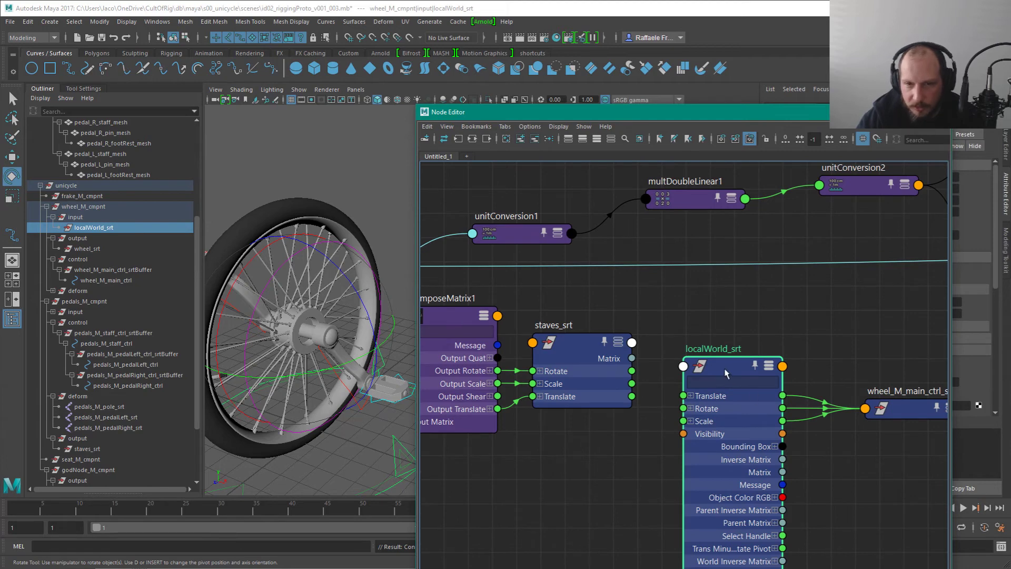
pyautogui.moveTo(725, 373); pyautogui.dragTo(730, 325)
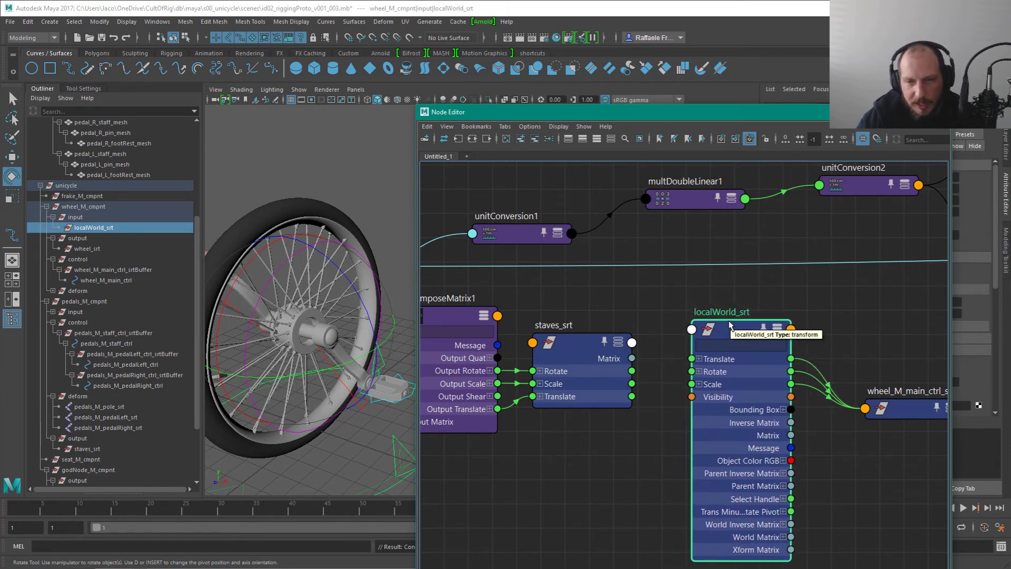
pyautogui.keyDown('alt'); pyautogui.moveTo(723, 374); pyautogui.dragTo(654, 367, button='middle'); pyautogui.keyUp('alt')
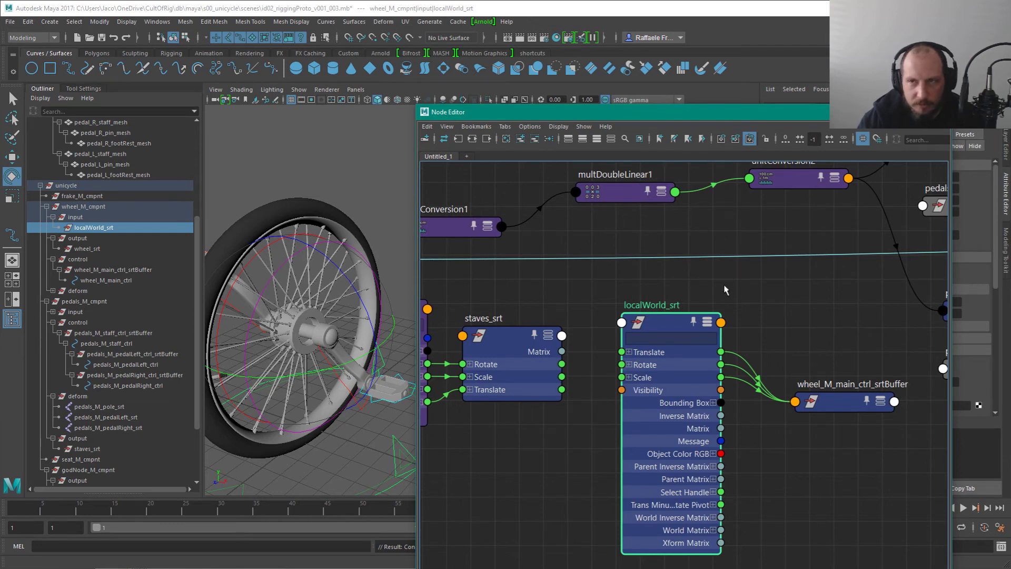
# Step: Connect Translate, Rotate and Scale of staves_srt to the matching inputs of localWorld_srt
pyautogui.click(515, 339)
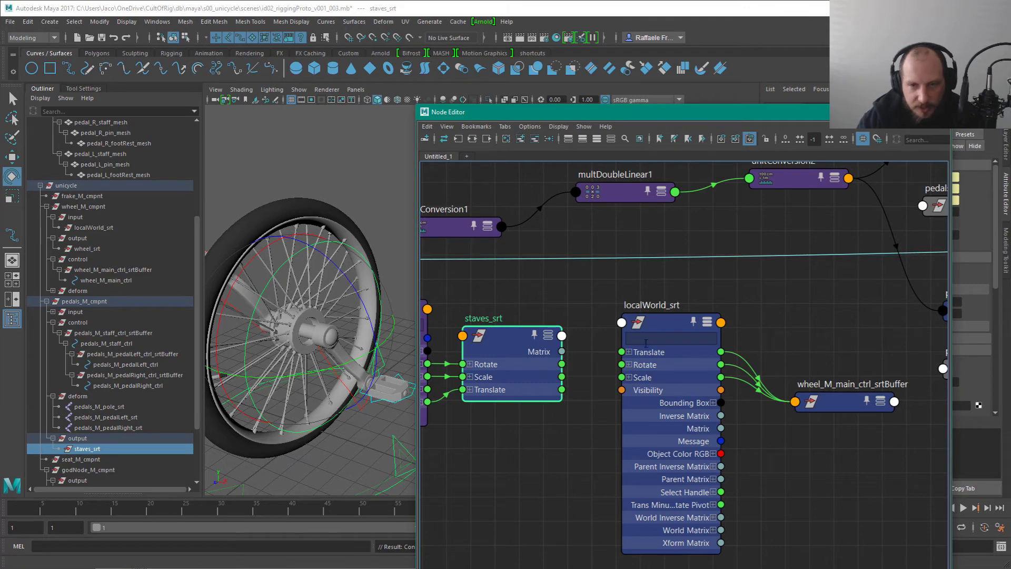
pyautogui.click(668, 319)
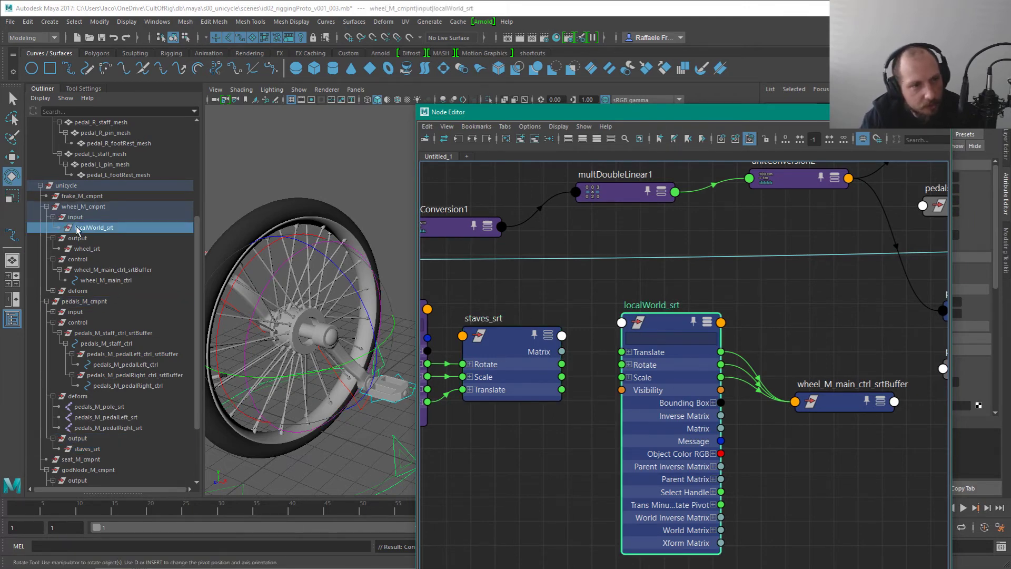
pyautogui.moveTo(562, 364); pyautogui.dragTo(623, 351)
pyautogui.hotkey('ctrl', 'z')
pyautogui.keyDown('alt'); pyautogui.moveTo(581, 356); pyautogui.dragTo(657, 383, button='middle'); pyautogui.keyUp('alt')
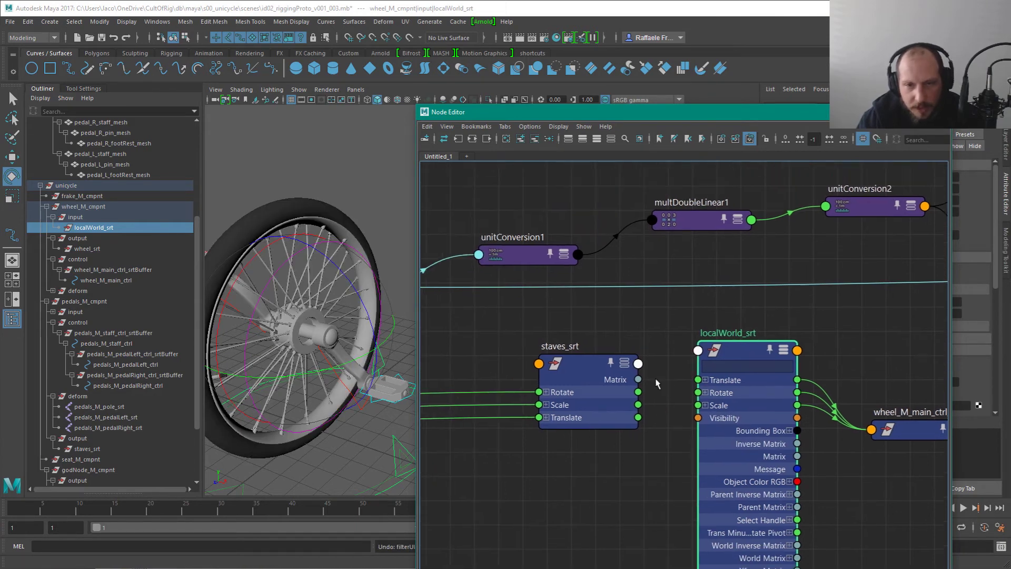
pyautogui.moveTo(638, 392); pyautogui.dragTo(698, 405)
pyautogui.moveTo(638, 417); pyautogui.dragTo(698, 380)
pyautogui.keyDown('alt'); pyautogui.moveTo(767, 403); pyautogui.dragTo(635, 371, button='middle'); pyautogui.keyUp('alt')
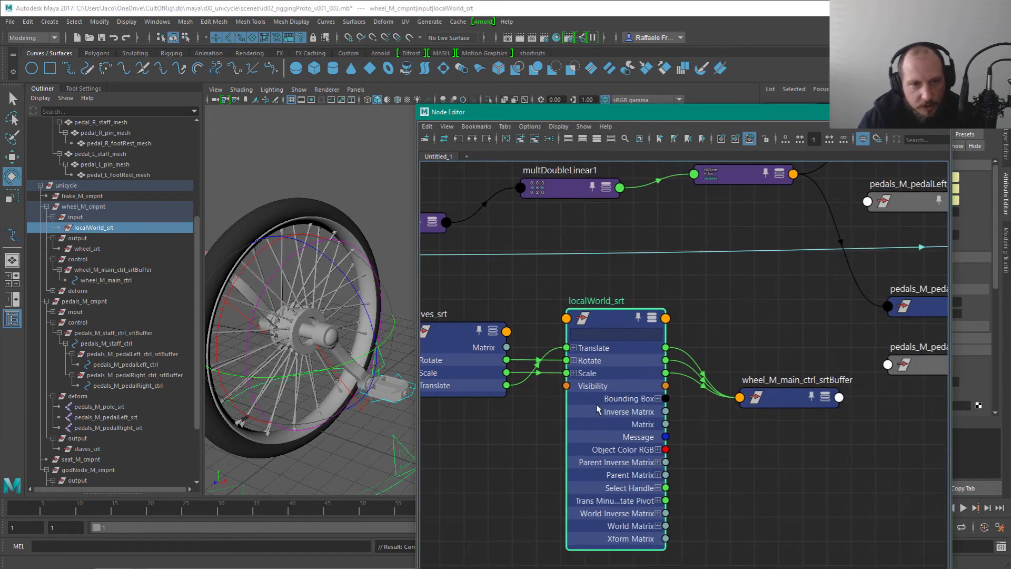
# Step: Limit staves_srt to its connected attributes and line the node up with the localWorld_srt inputs
pyautogui.keyDown('alt'); pyautogui.moveTo(340, 445); pyautogui.dragTo(380, 345); pyautogui.keyUp('alt')
pyautogui.click(496, 336)
pyautogui.keyDown('alt'); pyautogui.moveTo(495, 336); pyautogui.dragTo(657, 349, button='middle'); pyautogui.keyUp('alt')
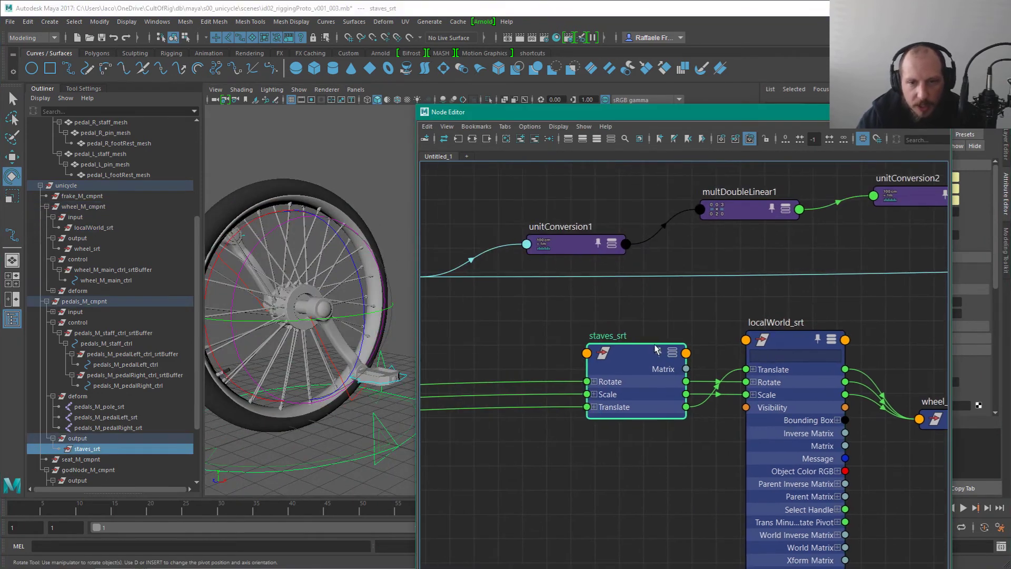
pyautogui.moveTo(635, 345); pyautogui.dragTo(633, 326)
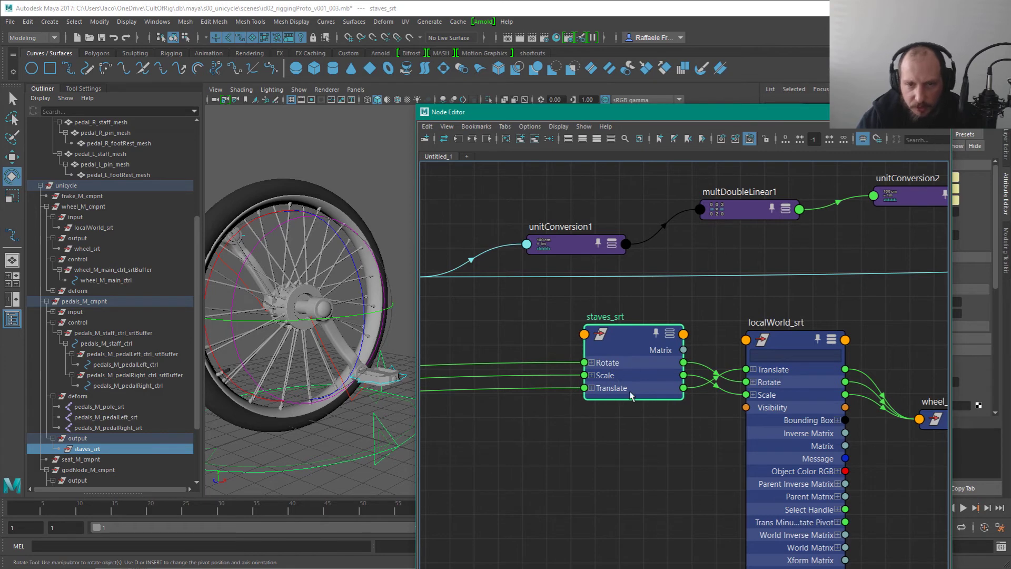
pyautogui.moveTo(635, 332); pyautogui.dragTo(652, 345)
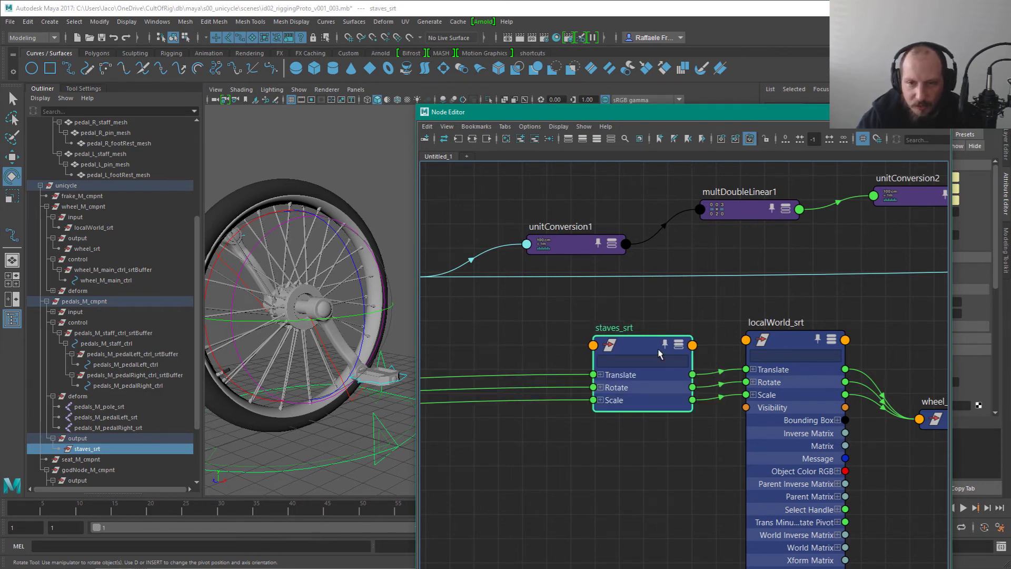
pyautogui.press('3')
pyautogui.press('2')
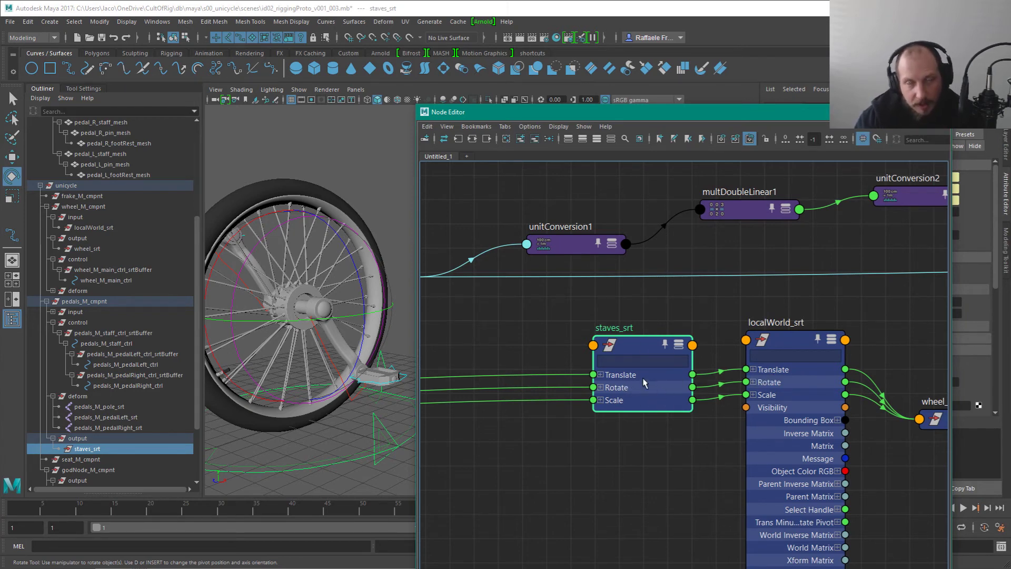
# Step: Bring the distant decomposeMatrix1 node back between pedals_M_staff_ctrl and staves_srt
pyautogui.keyDown('alt'); pyautogui.moveTo(752, 469); pyautogui.dragTo(625, 492, button='middle'); pyautogui.keyUp('alt')
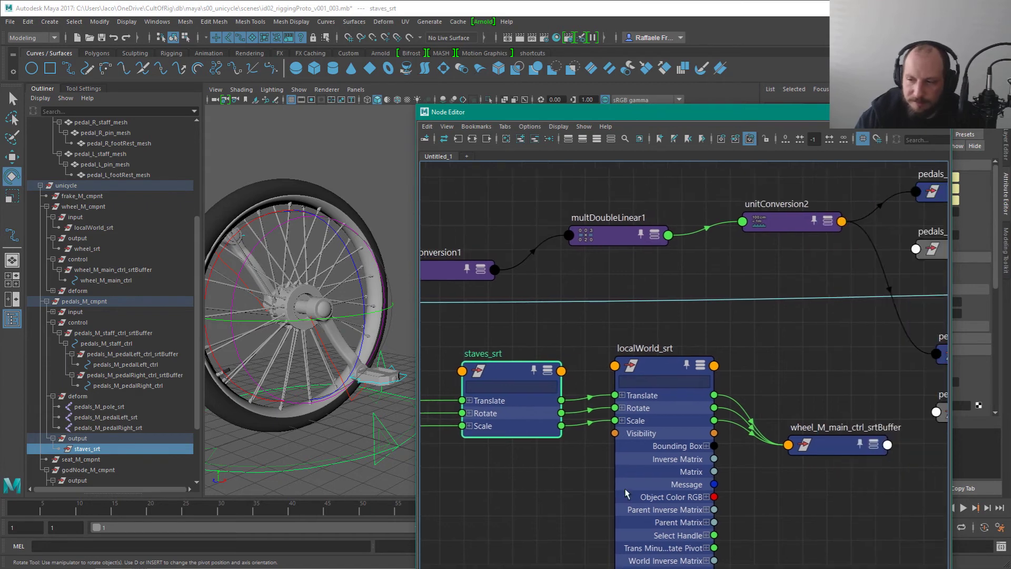
pyautogui.keyDown('alt'); pyautogui.moveTo(625, 492); pyautogui.dragTo(574, 495, button='right'); pyautogui.keyUp('alt')
pyautogui.keyDown('alt'); pyautogui.moveTo(768, 538); pyautogui.dragTo(654, 493, button='middle'); pyautogui.keyUp('alt')
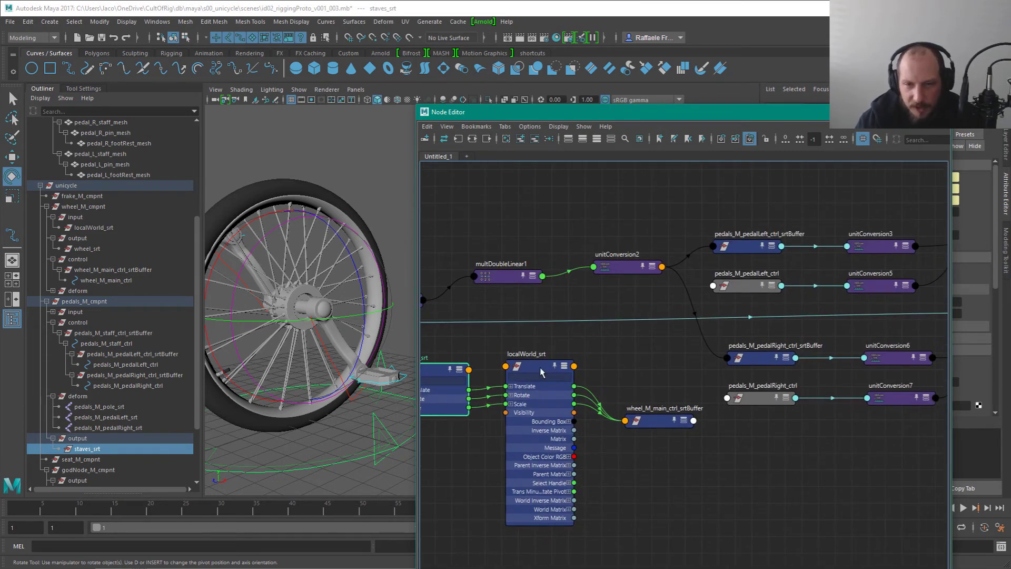
pyautogui.keyDown('alt'); pyautogui.moveTo(445, 488); pyautogui.dragTo(869, 501, button='middle'); pyautogui.keyUp('alt')
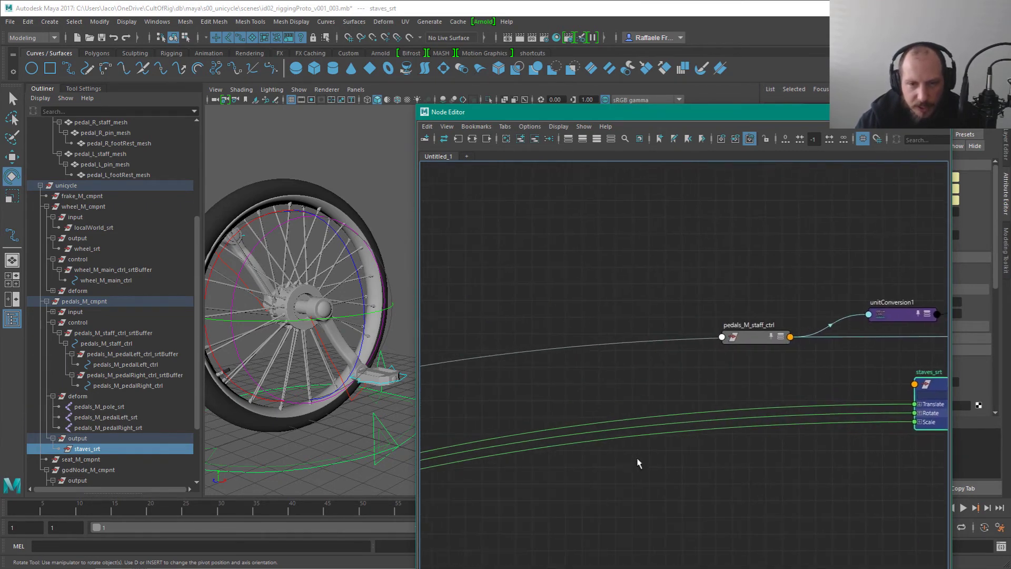
pyautogui.keyDown('alt'); pyautogui.moveTo(614, 456); pyautogui.dragTo(785, 448, button='middle'); pyautogui.keyUp('alt')
pyautogui.keyDown('alt'); pyautogui.moveTo(707, 504); pyautogui.dragTo(542, 463, button='right'); pyautogui.keyUp('alt')
pyautogui.keyDown('alt'); pyautogui.moveTo(543, 463); pyautogui.dragTo(702, 431, button='middle'); pyautogui.keyUp('alt')
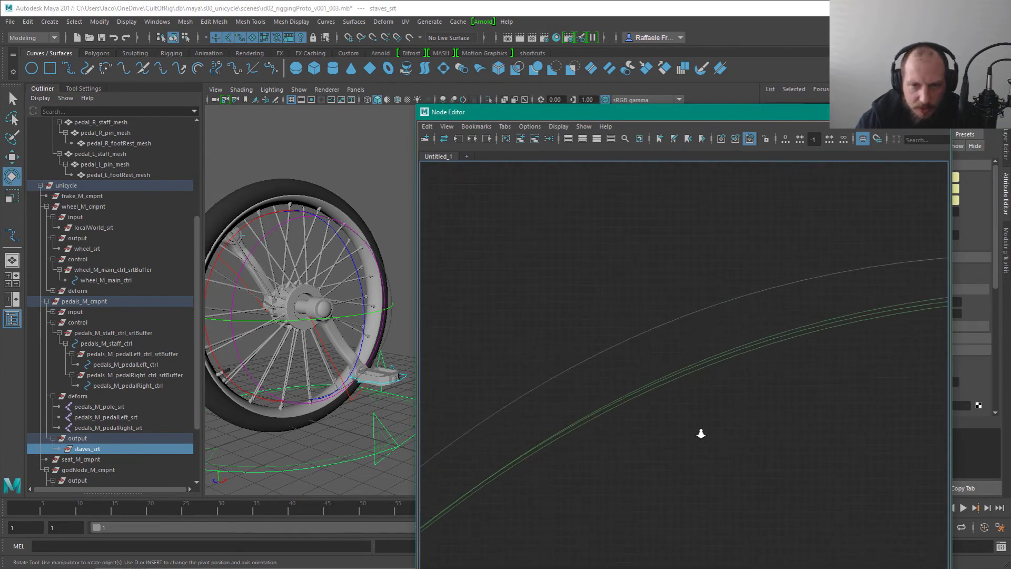
pyautogui.keyDown('alt'); pyautogui.moveTo(702, 431); pyautogui.dragTo(653, 466, button='right'); pyautogui.keyUp('alt')
pyautogui.keyDown('alt'); pyautogui.moveTo(653, 467); pyautogui.dragTo(662, 374, button='middle'); pyautogui.keyUp('alt')
pyautogui.moveTo(501, 394); pyautogui.dragTo(775, 327)
pyautogui.keyDown('alt'); pyautogui.moveTo(682, 398); pyautogui.dragTo(714, 385, button='right'); pyautogui.keyUp('alt')
pyautogui.keyDown('alt'); pyautogui.moveTo(715, 386); pyautogui.dragTo(470, 551, button='middle'); pyautogui.keyUp('alt')
pyautogui.keyDown('alt'); pyautogui.moveTo(729, 454); pyautogui.dragTo(700, 366, button='right'); pyautogui.keyUp('alt')
pyautogui.moveTo(566, 348); pyautogui.dragTo(714, 340)
pyautogui.keyDown('alt'); pyautogui.moveTo(677, 425); pyautogui.dragTo(811, 532, button='right'); pyautogui.keyUp('alt')
pyautogui.keyDown('alt'); pyautogui.moveTo(684, 316); pyautogui.dragTo(577, 468, button='middle'); pyautogui.keyUp('alt')
pyautogui.keyDown('alt'); pyautogui.moveTo(577, 469); pyautogui.dragTo(685, 492, button='right'); pyautogui.keyUp('alt')
pyautogui.moveTo(689, 356); pyautogui.dragTo(681, 382)
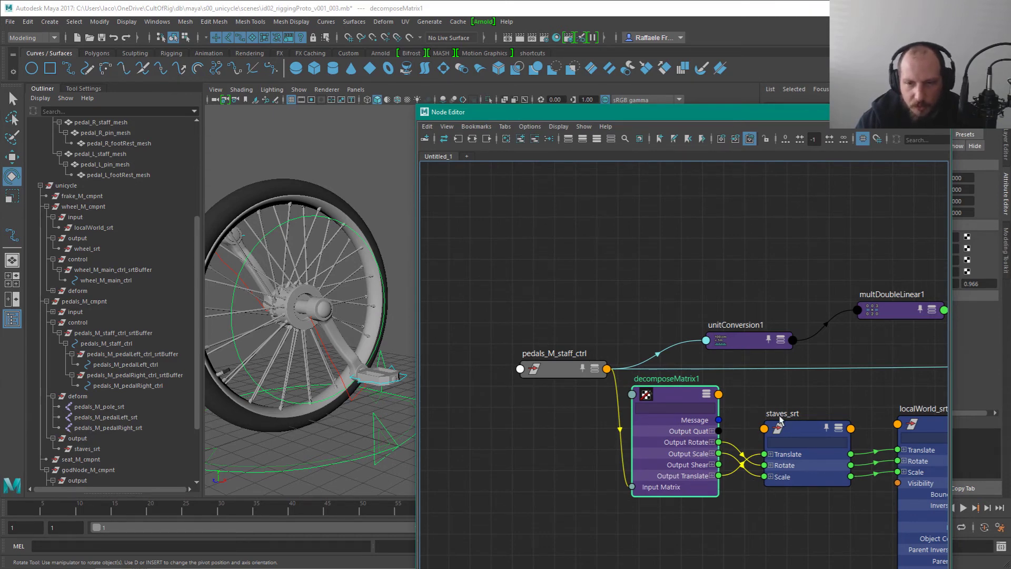
# Step: Collapse decomposeMatrix1 beneath pedals_M_staff_ctrl and limit localWorld_srt to its connected attributes
pyautogui.moveTo(747, 392); pyautogui.dragTo(684, 441)
pyautogui.press('1')
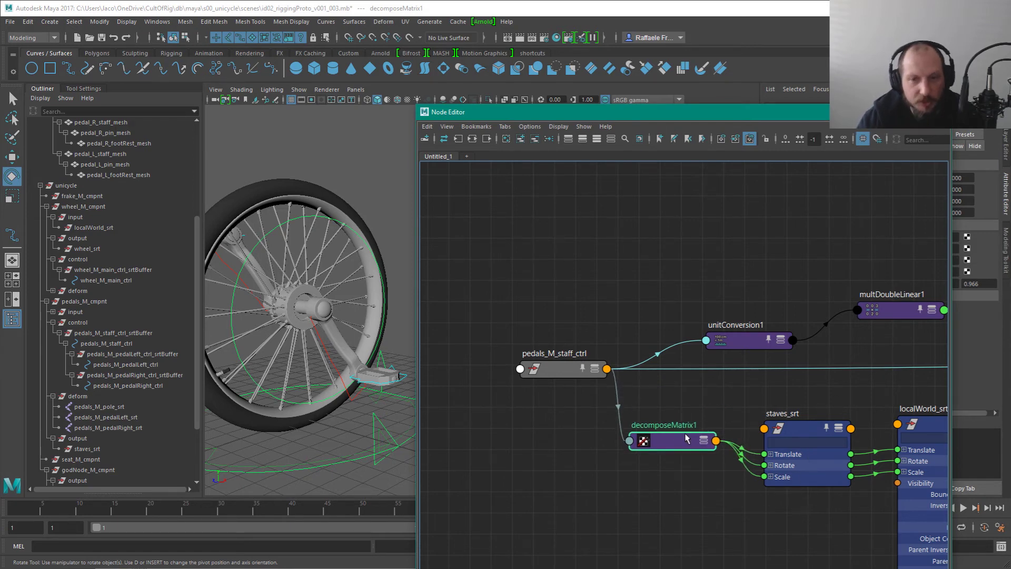
pyautogui.keyDown('alt'); pyautogui.moveTo(798, 472); pyautogui.dragTo(569, 449, button='middle'); pyautogui.keyUp('alt')
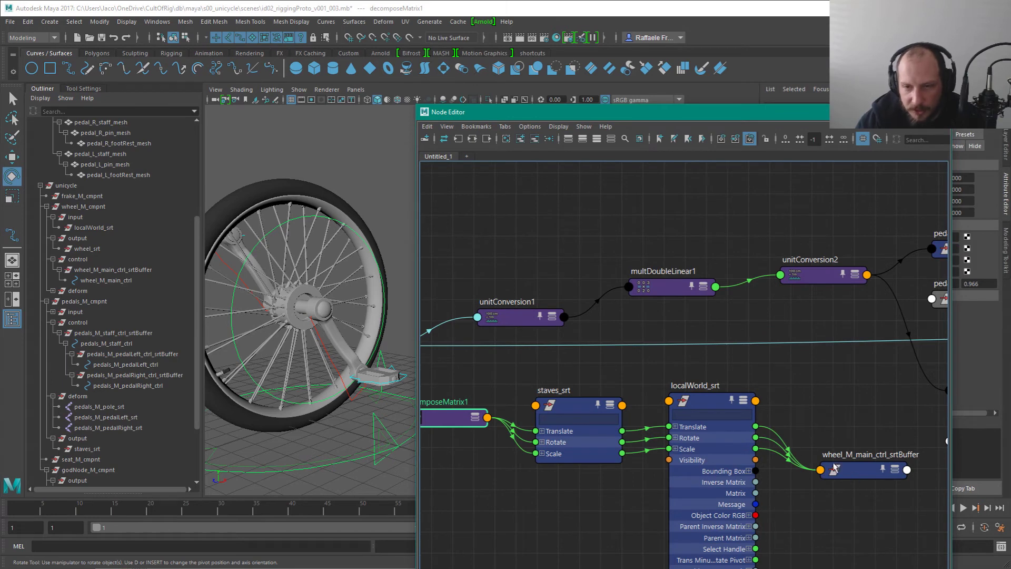
pyautogui.click(712, 382)
pyautogui.press('2')
pyautogui.scroll(-2, 808, 524)
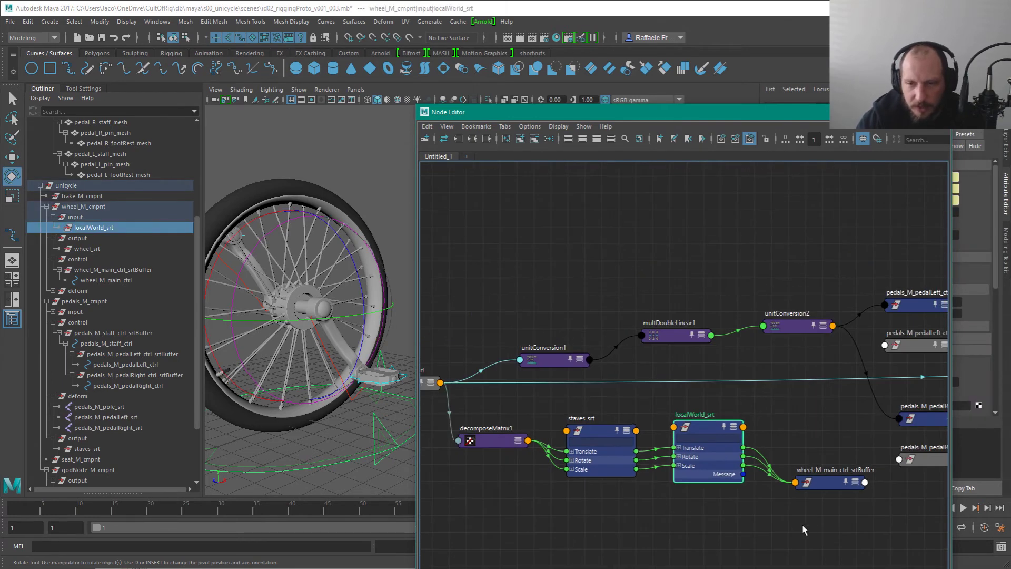
pyautogui.keyDown('alt'); pyautogui.moveTo(825, 515); pyautogui.dragTo(756, 504, button='middle'); pyautogui.keyUp('alt')
pyautogui.click(685, 477)
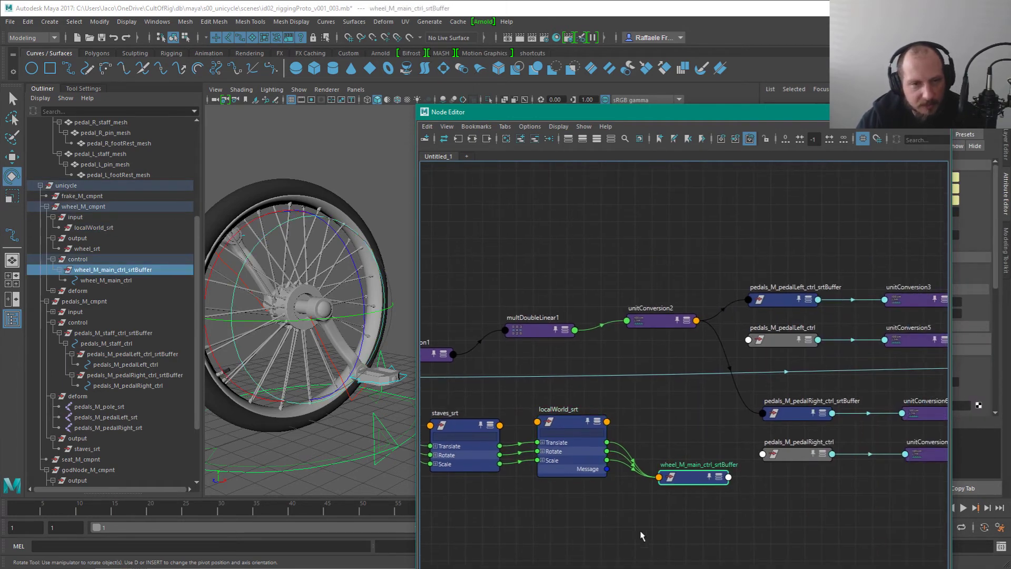
# Step: Narrow the Node Editor window to uncover the whole wheel and pedals in the viewport
pyautogui.click(348, 217)
pyautogui.keyDown('alt'); pyautogui.moveTo(348, 217); pyautogui.dragTo(369, 350); pyautogui.keyUp('alt')
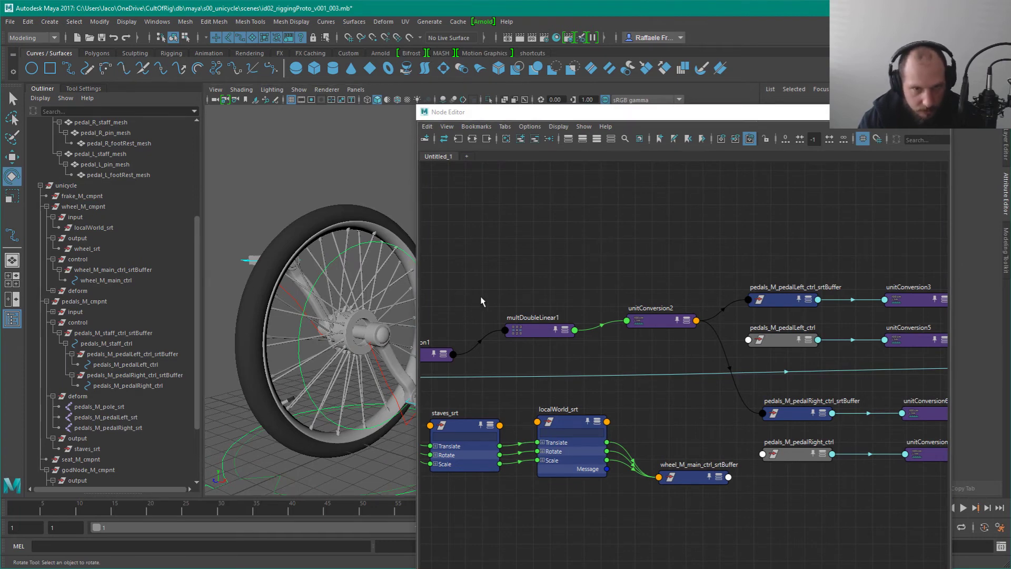
pyautogui.moveTo(417, 297); pyautogui.dragTo(480, 298)
pyautogui.keyDown('alt'); pyautogui.moveTo(676, 266); pyautogui.dragTo(815, 256, button='middle'); pyautogui.keyUp('alt')
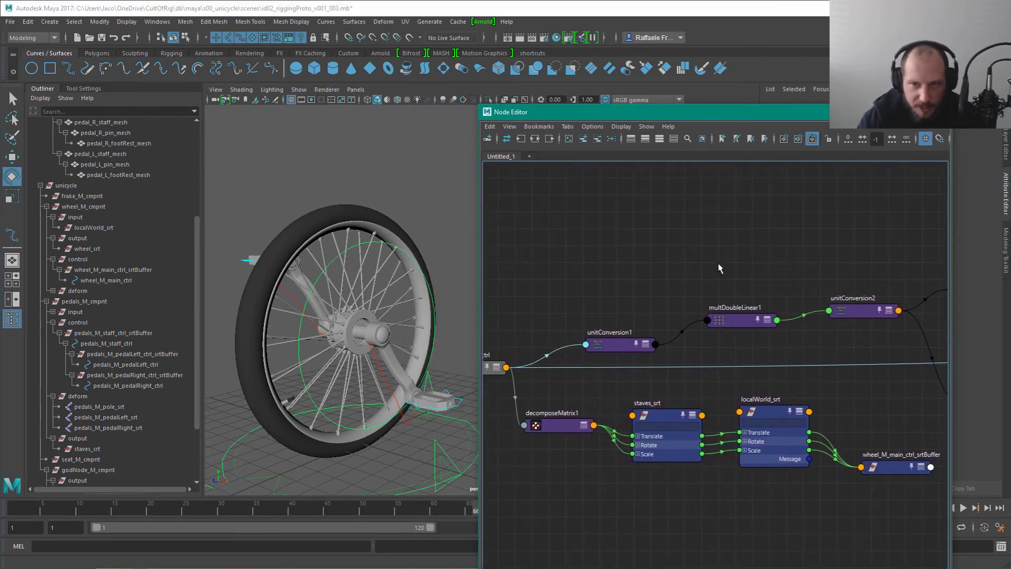
# Step: Test-rotate pedals_M_staff_ctrl in the viewport to check the wheel connection, and undo the rotation
pyautogui.click(390, 388)
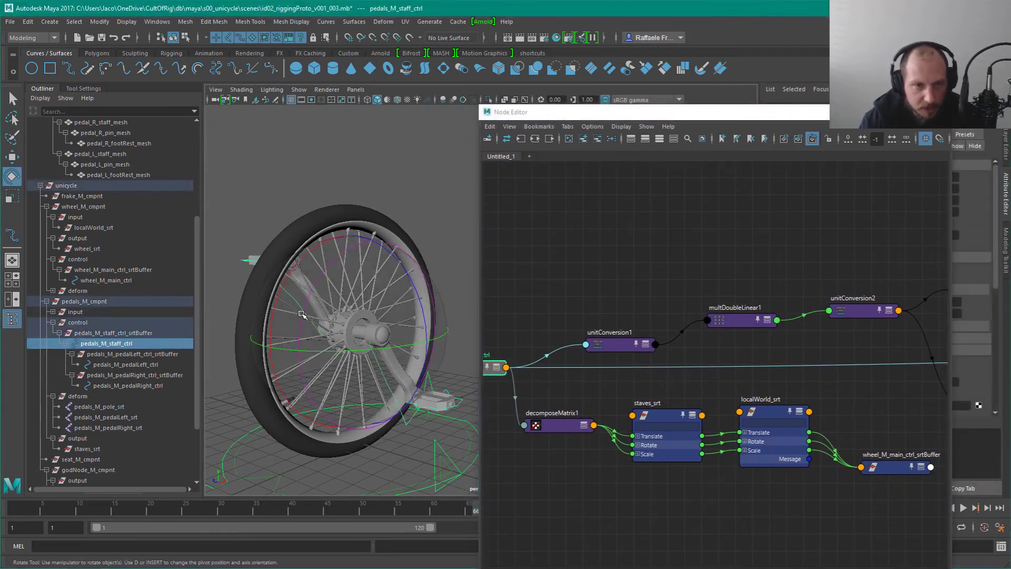
pyautogui.moveTo(285, 291); pyautogui.dragTo(352, 370)
pyautogui.hotkey('ctrl', 'z')
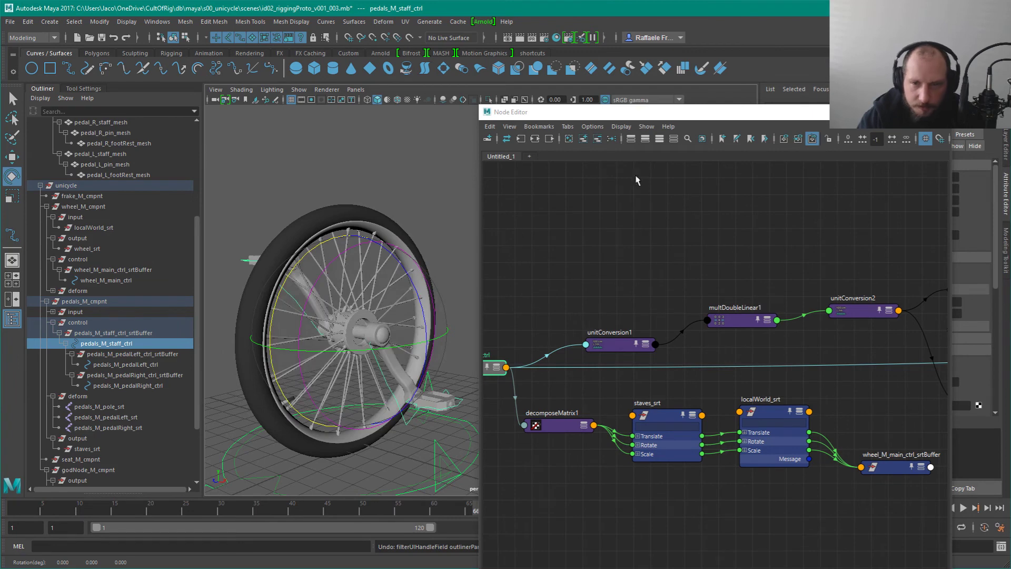
# Step: Shrink the Node Editor and place it beside the wheel, with the staves_srt to localWorld_srt chain in view
pyautogui.click(701, 504)
pyautogui.scroll(-3, 702, 505)
pyautogui.scroll(-1, 702, 505)
pyautogui.keyDown('alt'); pyautogui.moveTo(608, 478); pyautogui.dragTo(795, 486, button='middle'); pyautogui.keyUp('alt')
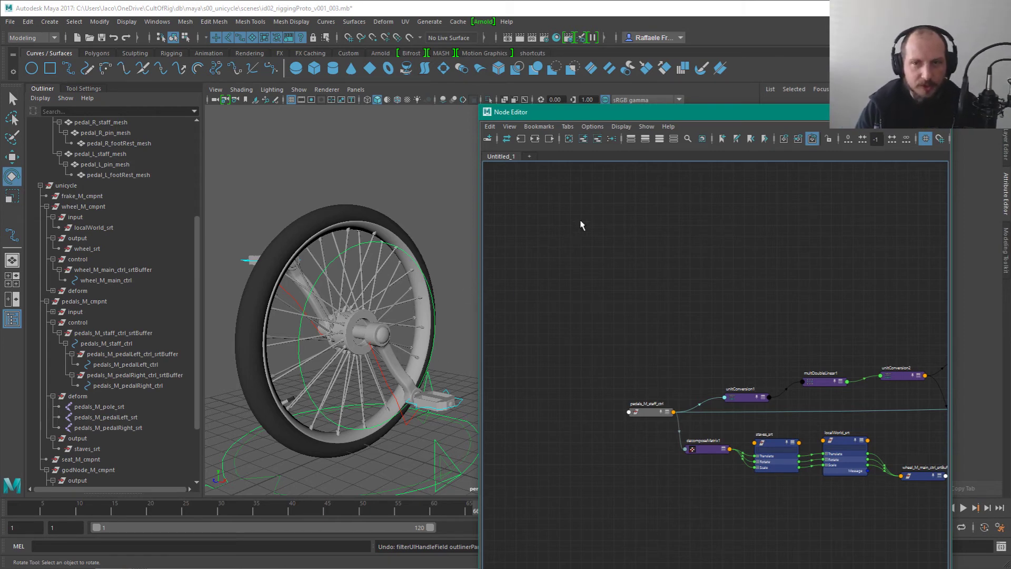
pyautogui.moveTo(567, 111); pyautogui.dragTo(573, 228)
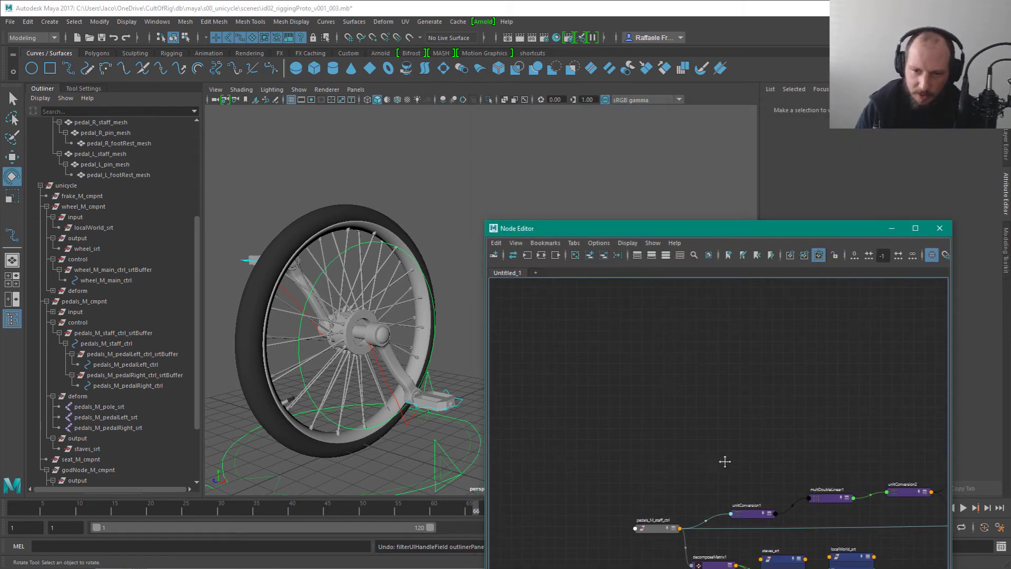
pyautogui.scroll(2, 779, 362)
pyautogui.keyDown('alt'); pyautogui.moveTo(779, 362); pyautogui.dragTo(764, 388, button='middle'); pyautogui.keyUp('alt')
pyautogui.scroll(1, 684, 360)
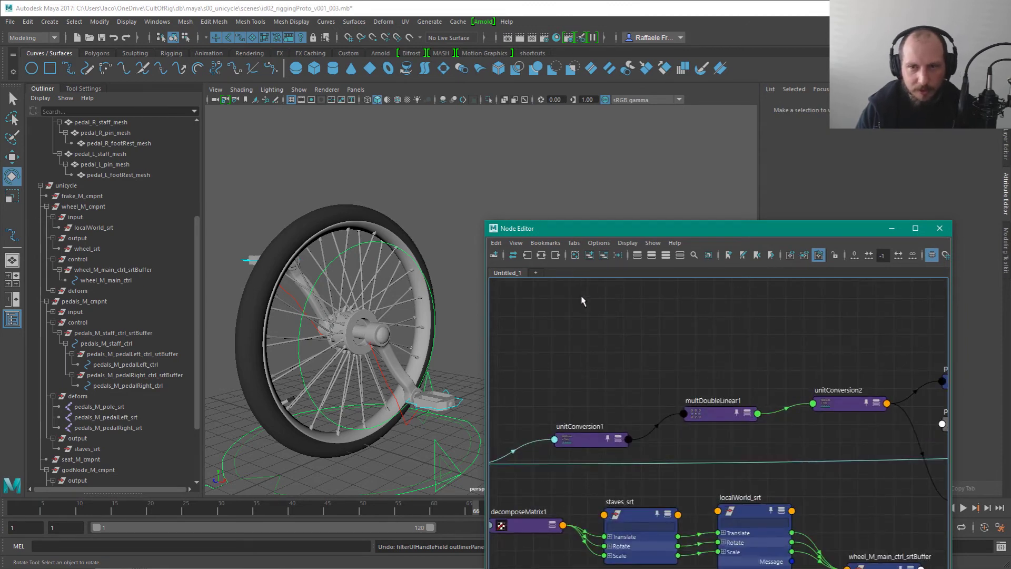
pyautogui.moveTo(680, 228); pyautogui.dragTo(707, 163)
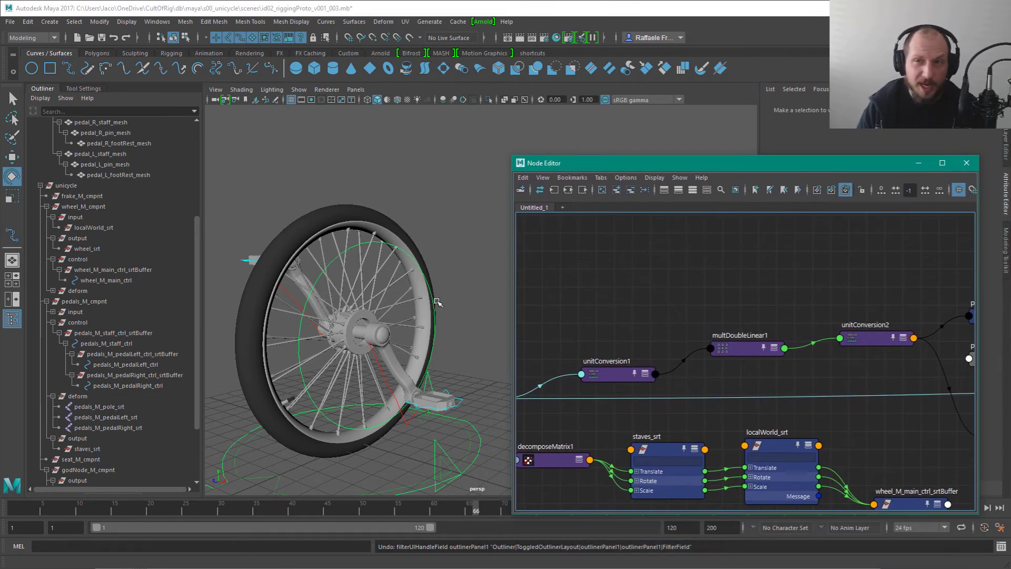
# Step: Examine the wheel and the god node's ground controls from several angles, with the Node Editor shifted clear of them
pyautogui.click(443, 226)
pyautogui.keyDown('alt'); pyautogui.moveTo(443, 492); pyautogui.dragTo(433, 361, button='middle'); pyautogui.keyUp('alt')
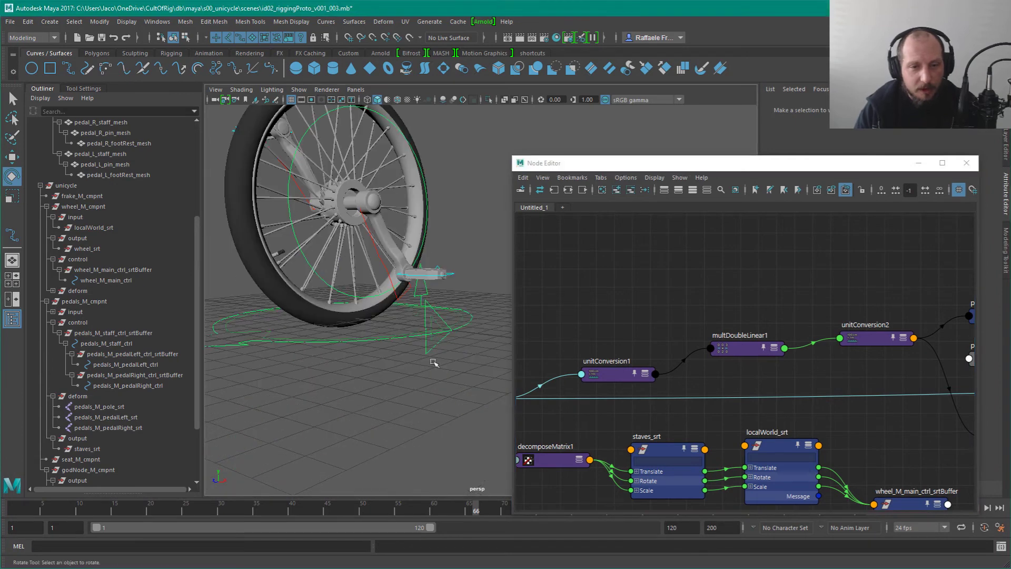
pyautogui.keyDown('alt'); pyautogui.moveTo(367, 319); pyautogui.dragTo(248, 418); pyautogui.keyUp('alt')
pyautogui.click(282, 406)
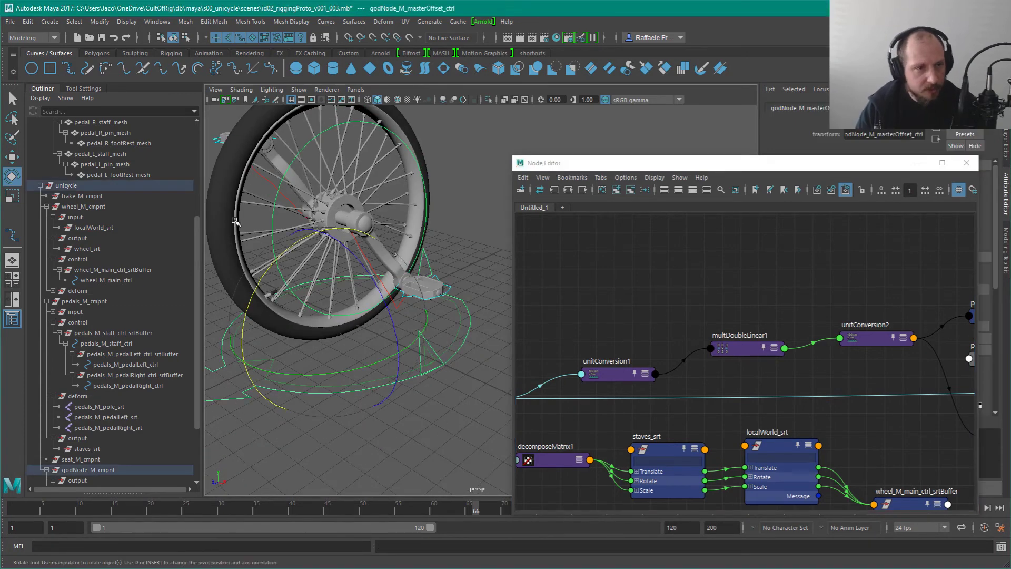
pyautogui.press('f')
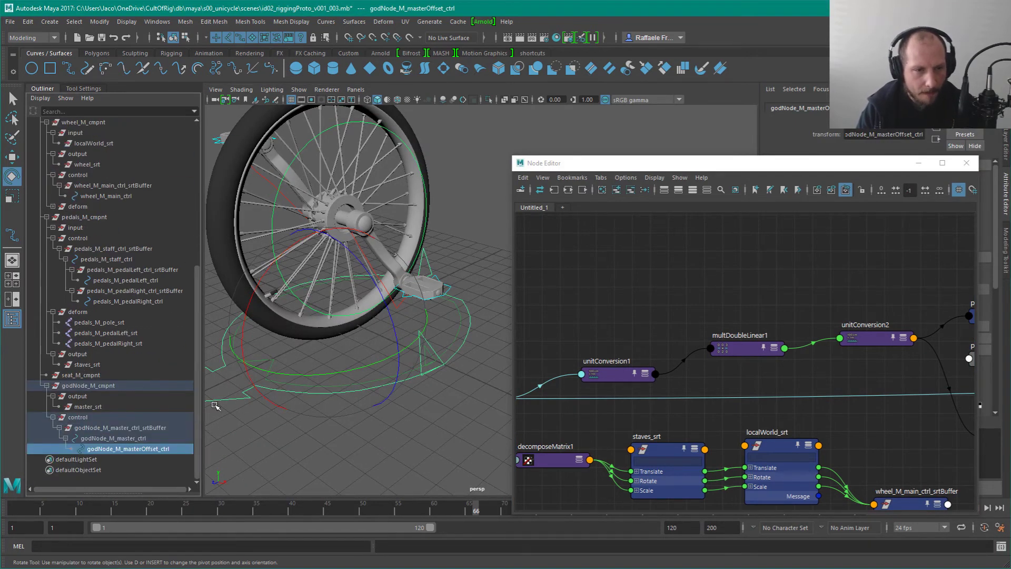
pyautogui.click(481, 313)
pyautogui.keyDown('alt'); pyautogui.moveTo(395, 364); pyautogui.dragTo(456, 315); pyautogui.keyUp('alt')
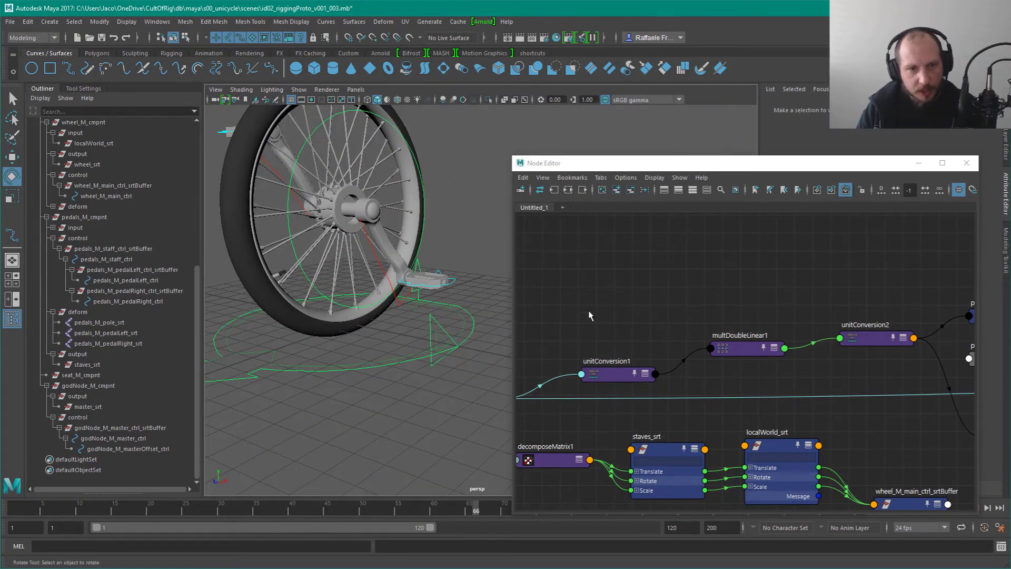
pyautogui.moveTo(572, 163); pyautogui.dragTo(594, 173)
pyautogui.keyDown('alt'); pyautogui.moveTo(389, 290); pyautogui.dragTo(409, 332); pyautogui.keyUp('alt')
pyautogui.keyDown('alt'); pyautogui.moveTo(408, 232); pyautogui.dragTo(438, 318, button='middle'); pyautogui.keyUp('alt')
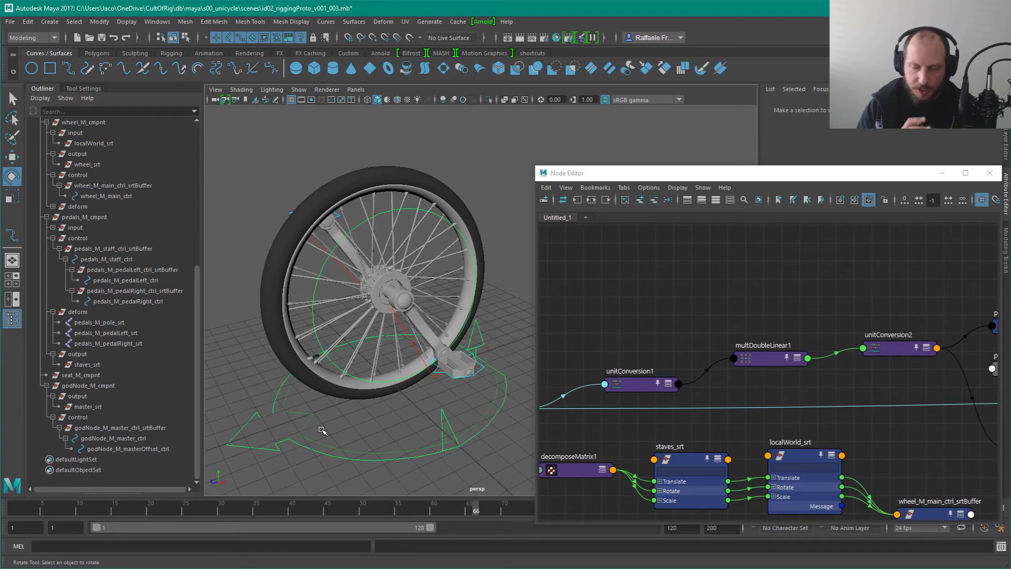
# Step: Compare the outer godNode_M_masterOffset_ctrl and inner godNode_M_master_ctrl beneath the wheel by selecting each one
pyautogui.click(280, 459)
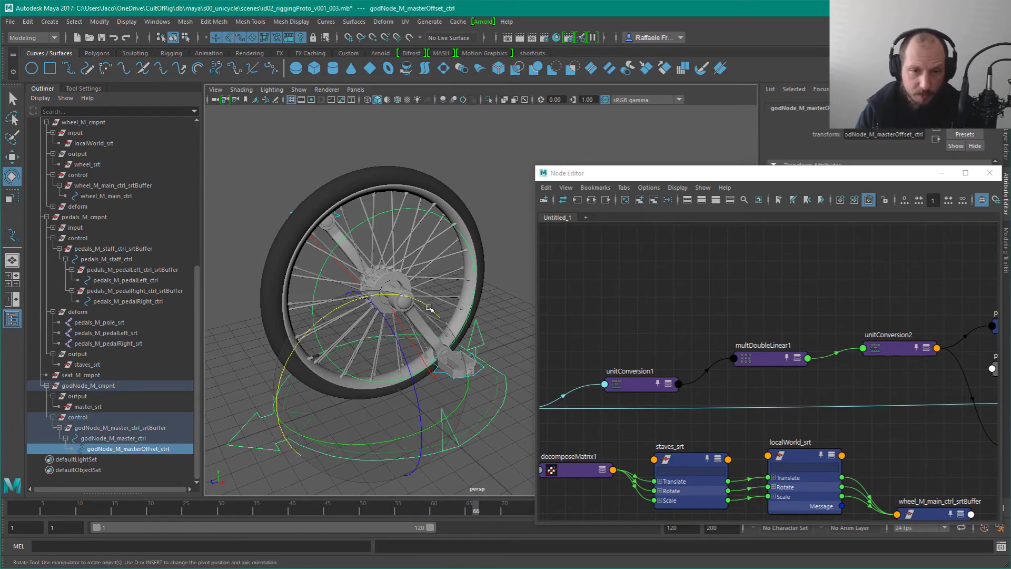
pyautogui.keyDown('alt'); pyautogui.moveTo(431, 309); pyautogui.dragTo(481, 343); pyautogui.keyUp('alt')
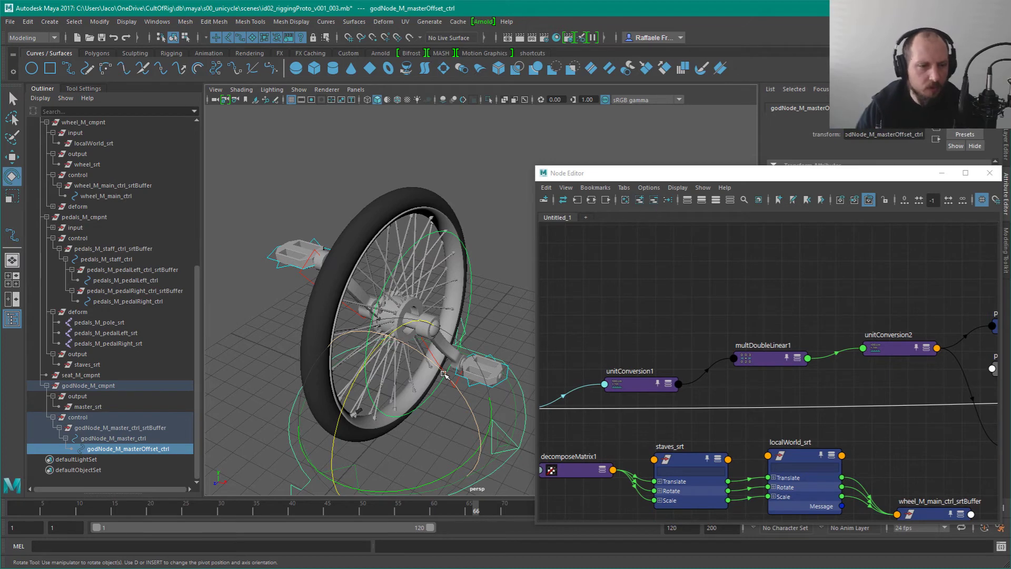
pyautogui.keyDown('alt'); pyautogui.moveTo(435, 347); pyautogui.dragTo(391, 252, button='middle'); pyautogui.keyUp('alt')
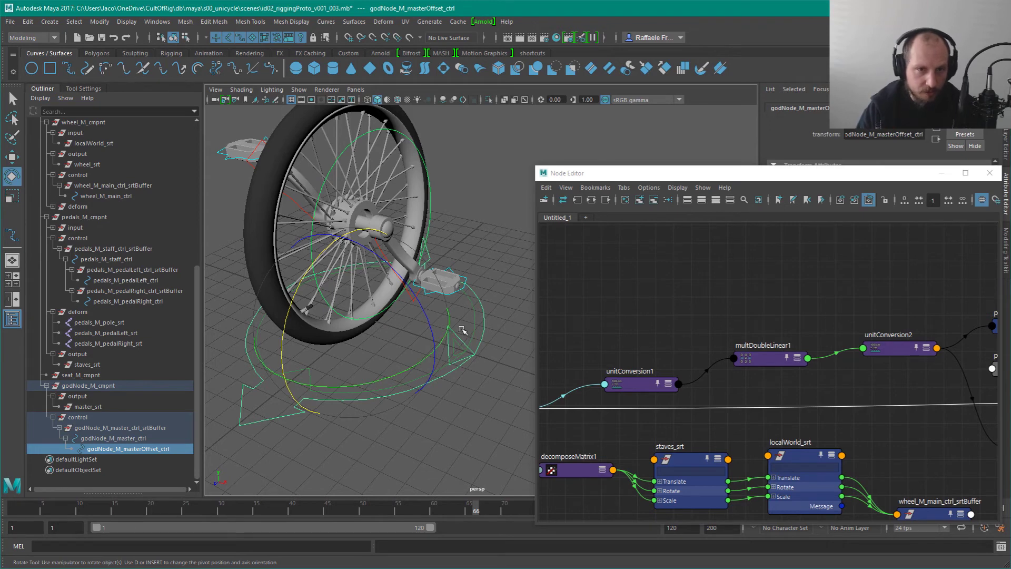
pyautogui.click(452, 435)
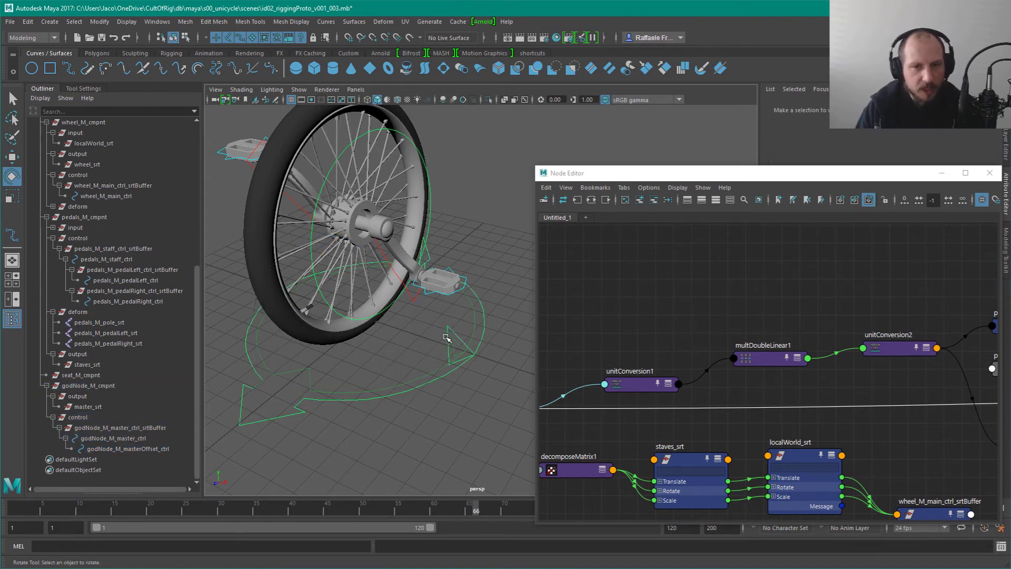
pyautogui.click(300, 374)
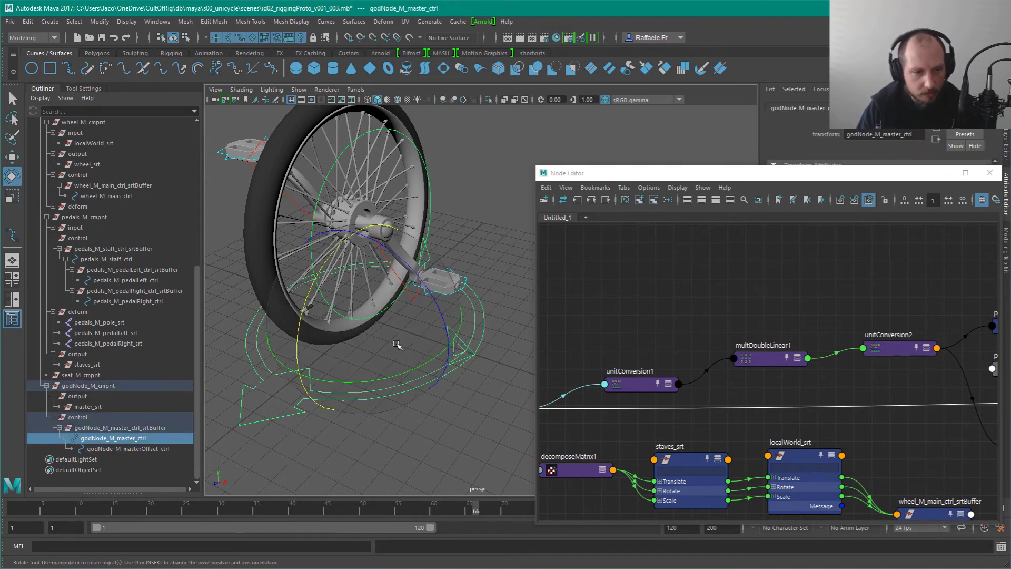
pyautogui.click(445, 436)
# Step: Test-rotate godNode_M_masterOffset_ctrl beneath the wheel and undo the rotation
pyautogui.click(311, 375)
pyautogui.press('Down')
pyautogui.keyDown('alt'); pyautogui.moveTo(316, 440); pyautogui.dragTo(287, 462); pyautogui.keyUp('alt')
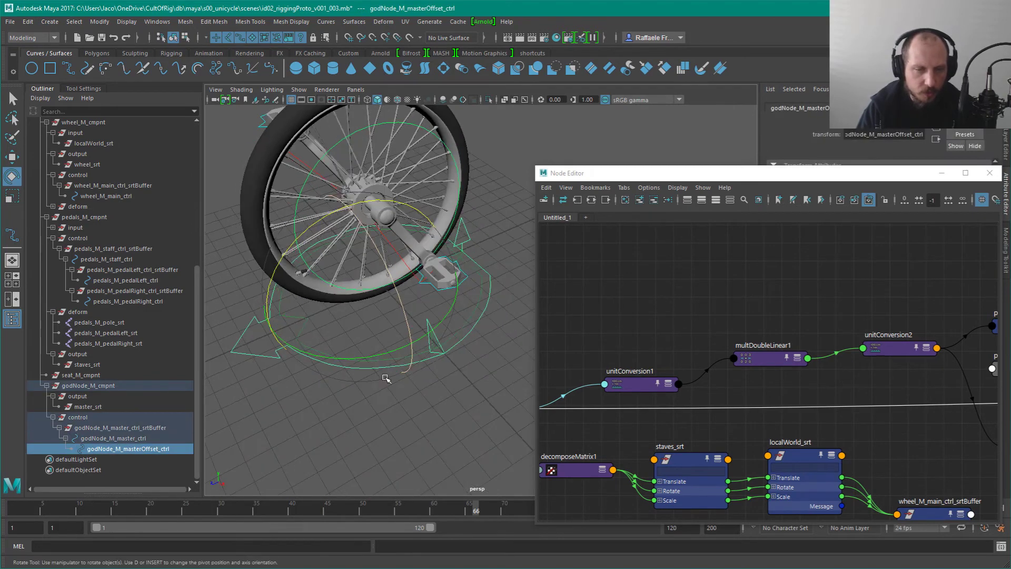
pyautogui.moveTo(334, 358)
pyautogui.mouseDown()
pyautogui.moveTo(359, 351)
pyautogui.moveTo(339, 362)
pyautogui.mouseUp()
pyautogui.hotkey('ctrl', 'z')
pyautogui.hotkey('ctrl', 'z')
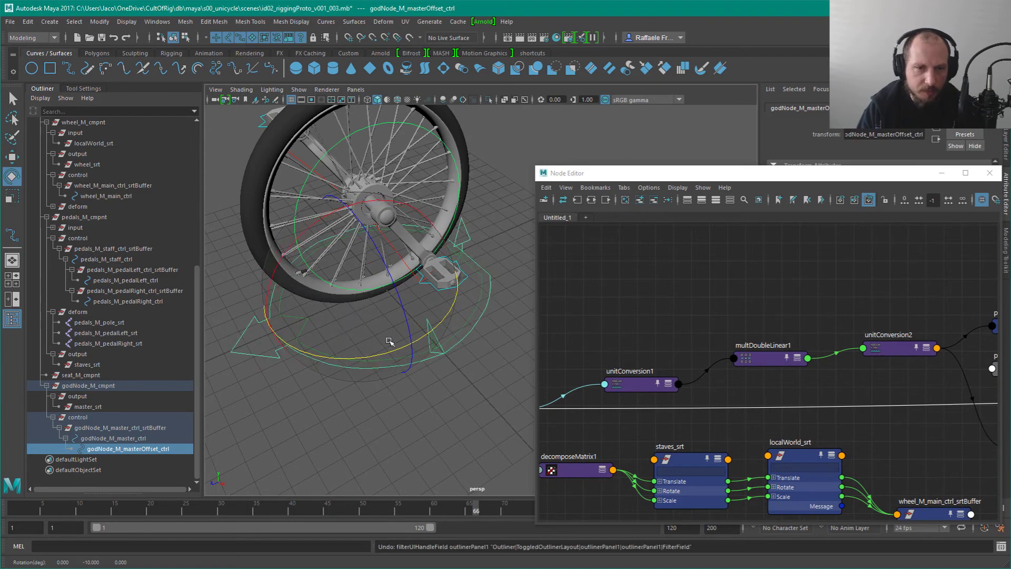
# Step: Test godNode_M_master_ctrl by rotating it 10 degrees in X and translating it to about -13.084, 2.840, 13.495, with the Node Editor moved aside
pyautogui.click(381, 427)
pyautogui.click(153, 439)
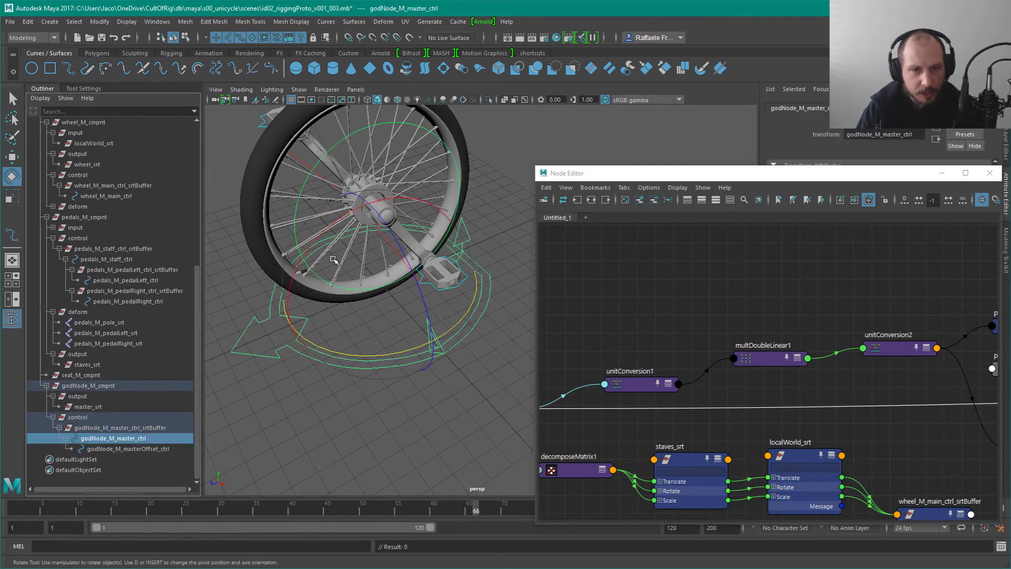
pyautogui.scroll(3, 303, 221)
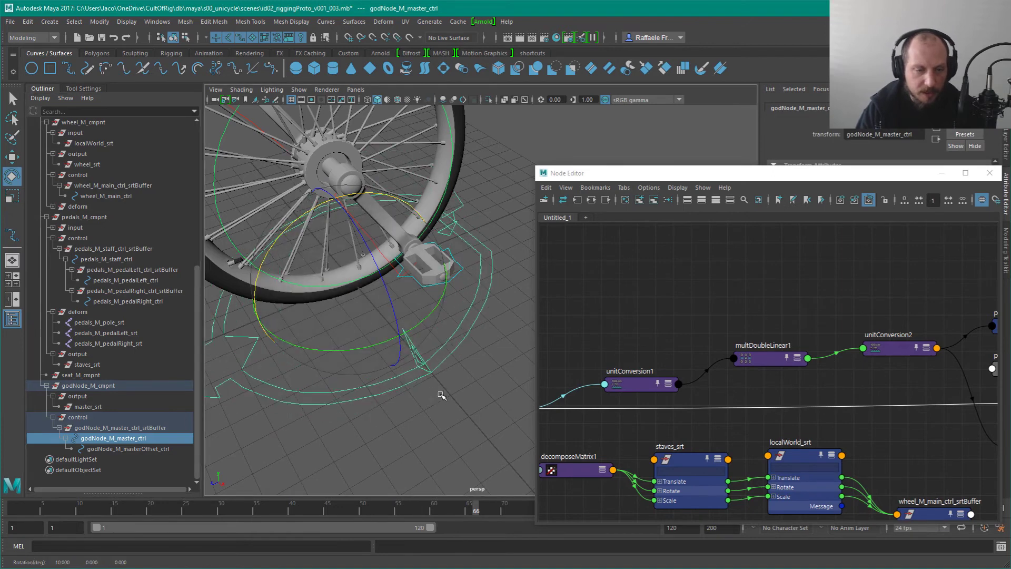
pyautogui.scroll(-3, 427, 389)
pyautogui.moveTo(431, 290); pyautogui.dragTo(250, 252)
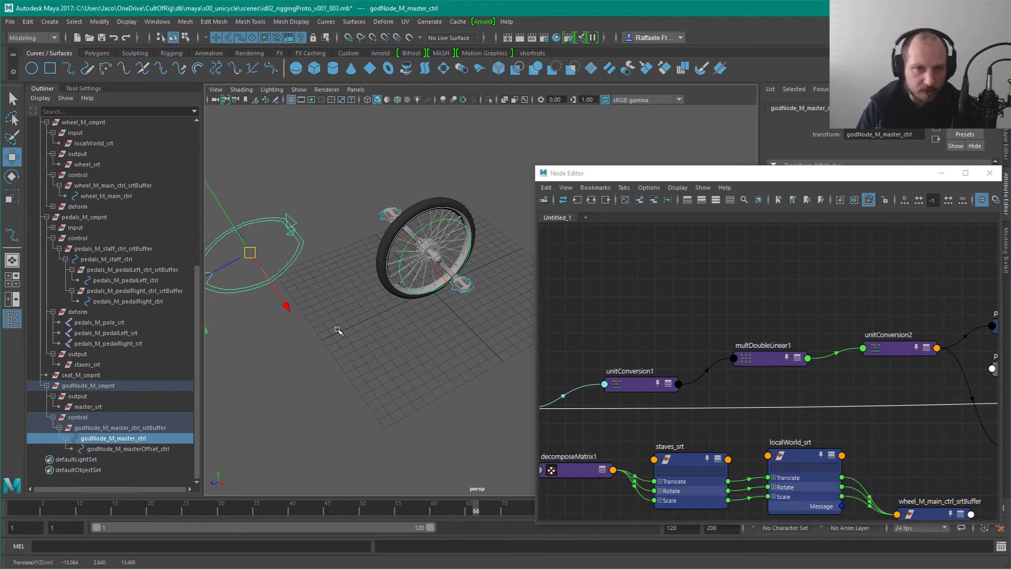
pyautogui.keyDown('alt'); pyautogui.moveTo(364, 308); pyautogui.dragTo(457, 328, button='middle'); pyautogui.keyUp('alt')
pyautogui.click(651, 252)
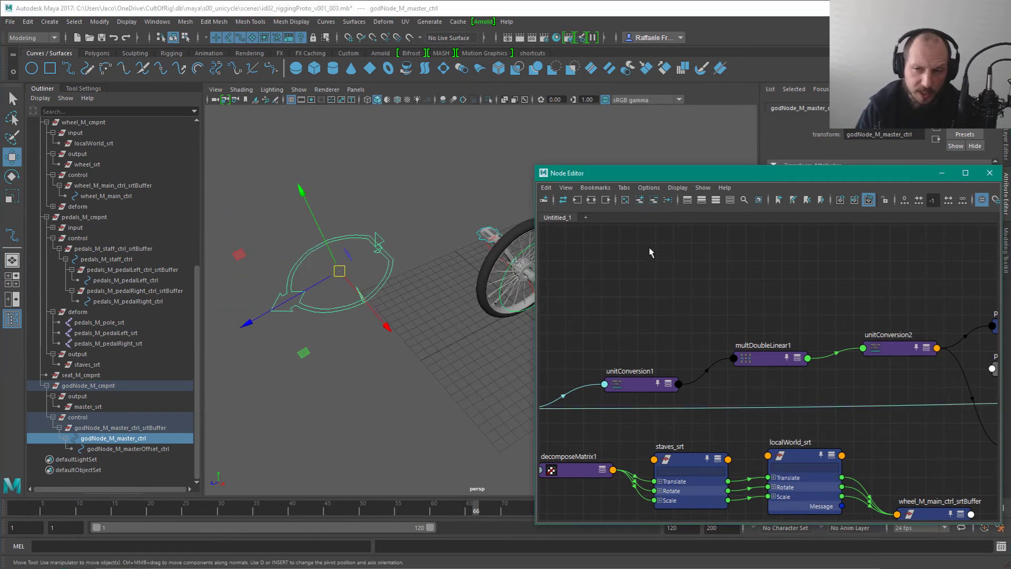
pyautogui.moveTo(789, 178); pyautogui.dragTo(841, 237)
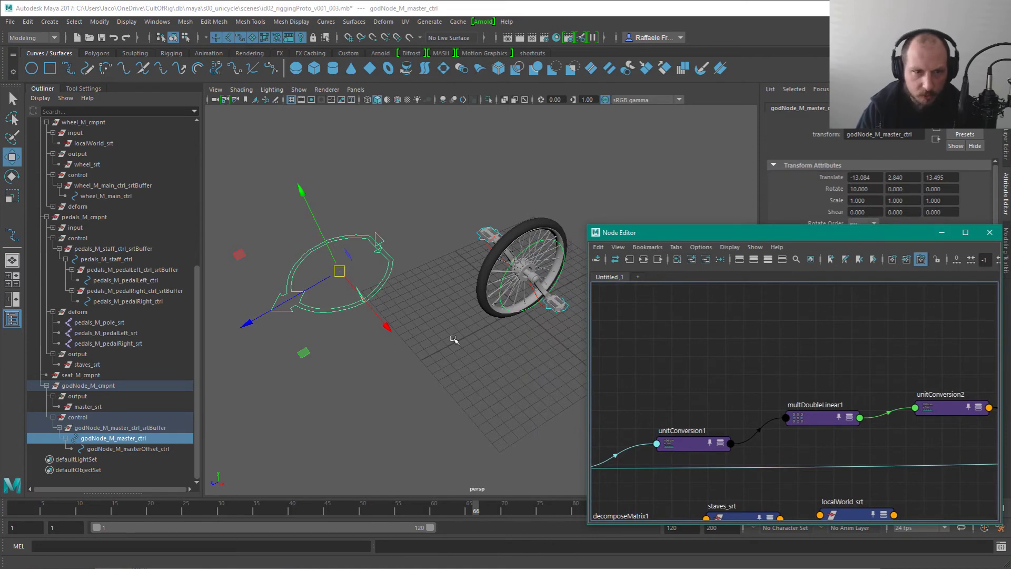
# Step: Undo the test rotation and translation of godNode_M_master_ctrl
pyautogui.hotkey('ctrl', 'z')
pyautogui.hotkey('ctrl', 'z')
pyautogui.hotkey('ctrl', 'z')
pyautogui.hotkey('ctrl', 'z')
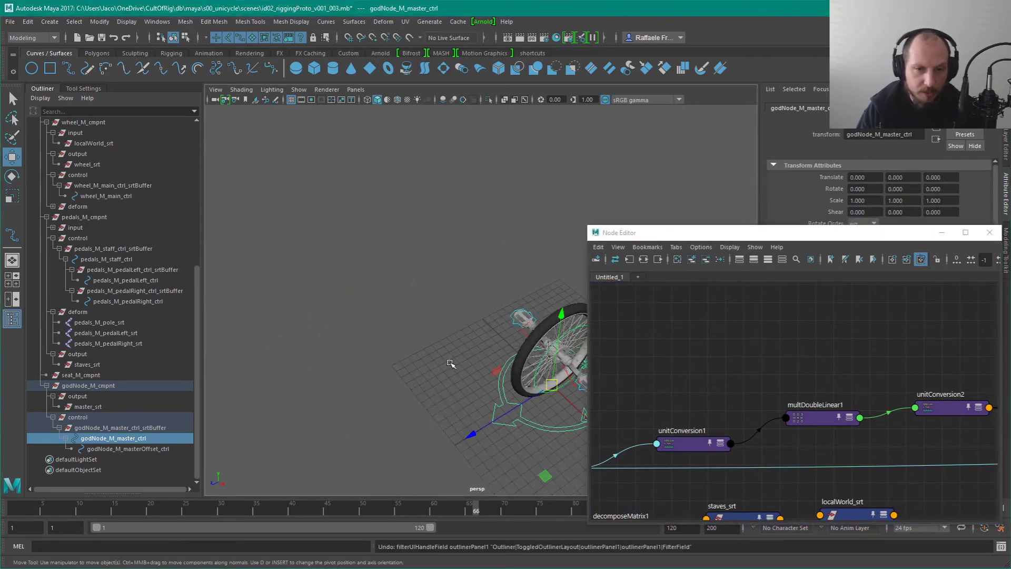
pyautogui.hotkey('ctrl', 'z')
pyautogui.hotkey('ctrl', 'z')
pyautogui.hotkey('ctrl', 'z')
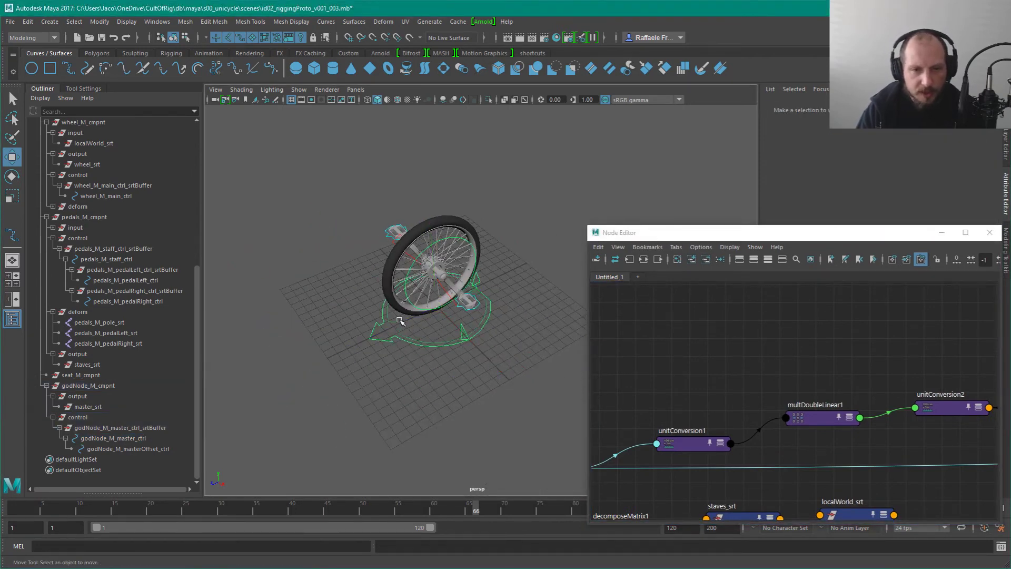
pyautogui.hotkey('ctrl', 'z')
pyautogui.hotkey('ctrl', 'z')
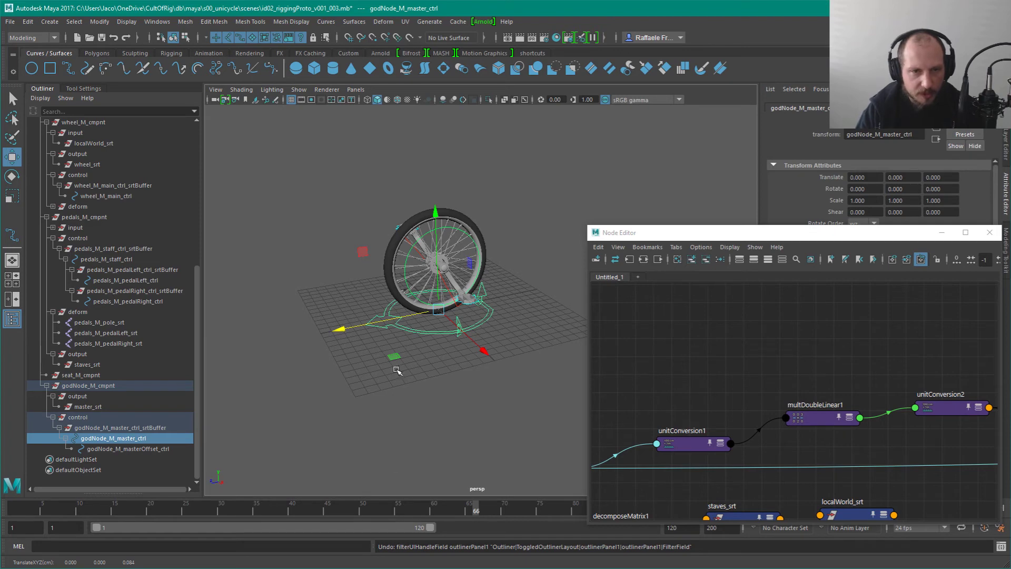
# Step: Move godNode_M_master_ctrl away from the wheel to about -8.772, 8.859, 8.696
pyautogui.moveTo(439, 309); pyautogui.dragTo(326, 218)
pyautogui.keyDown('alt'); pyautogui.moveTo(415, 240); pyautogui.dragTo(466, 307, button='middle'); pyautogui.keyUp('alt')
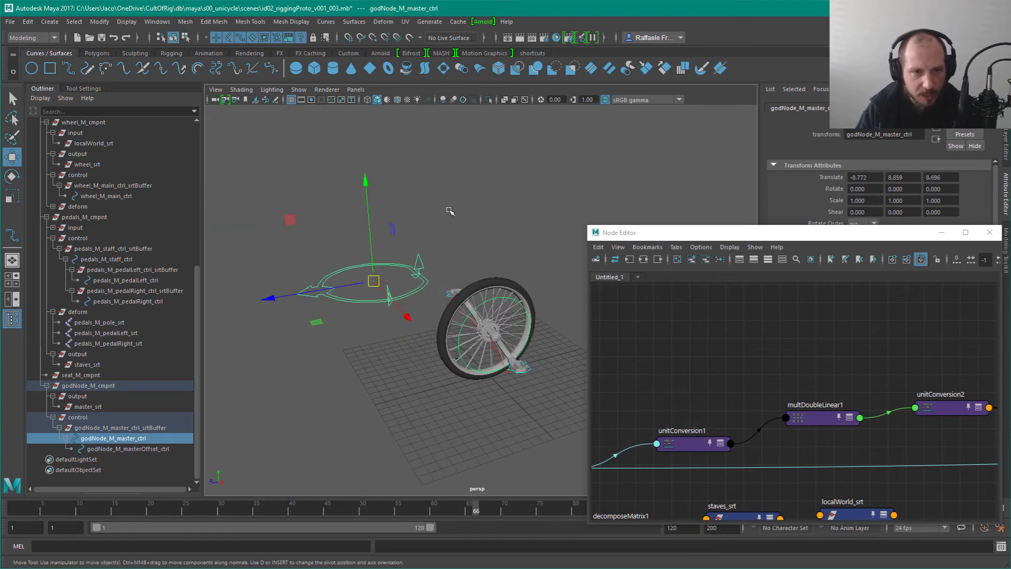
pyautogui.click(449, 211)
pyautogui.click(406, 272)
pyautogui.scroll(-2, 416, 279)
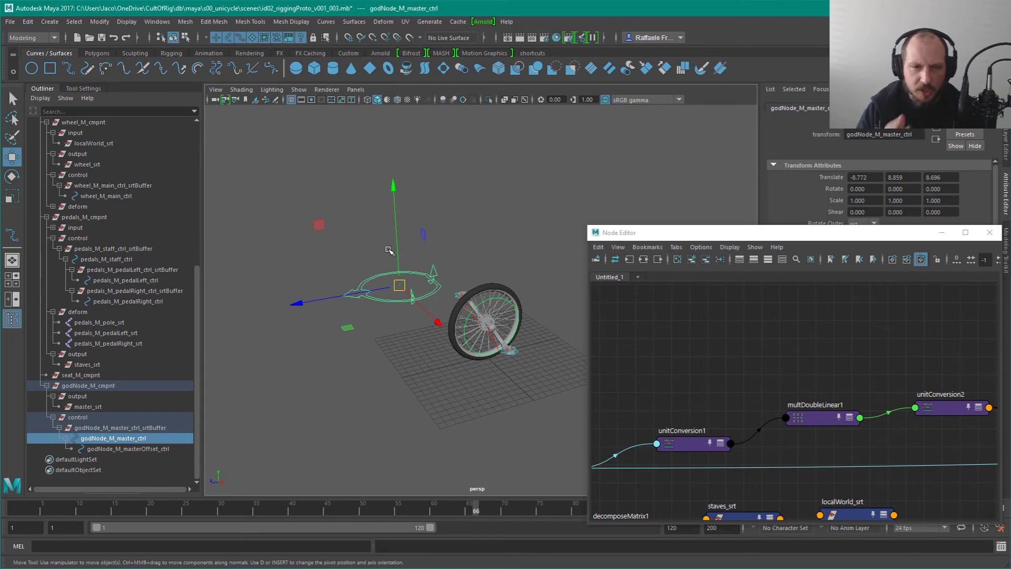
pyautogui.scroll(2, 392, 361)
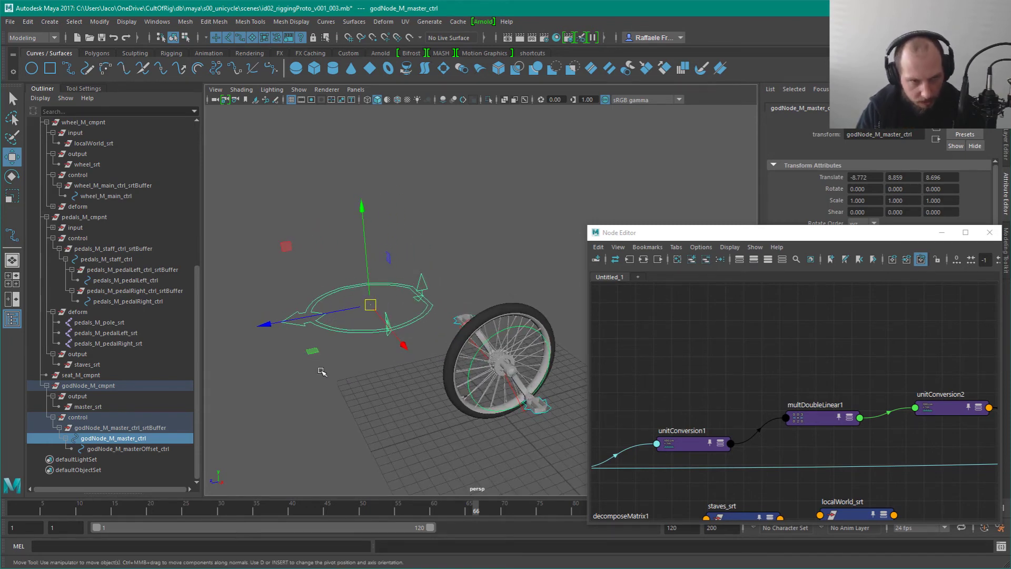
# Step: Test-rotate godNode_M_masterOffset_ctrl to -40 degrees in X, undo the rotation and clear the selection
pyautogui.press('Down')
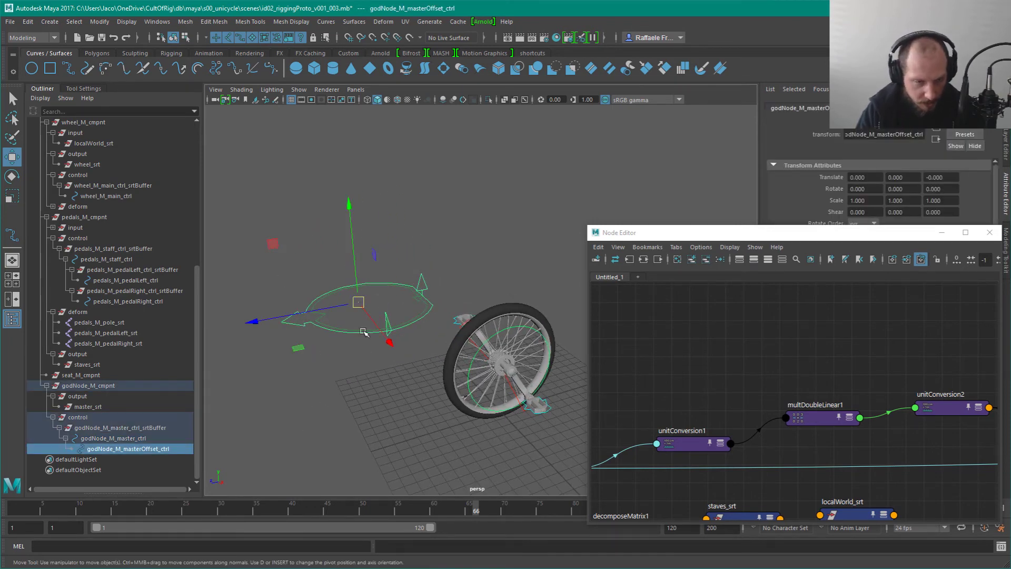
pyautogui.press('e')
pyautogui.moveTo(270, 256); pyautogui.dragTo(326, 252)
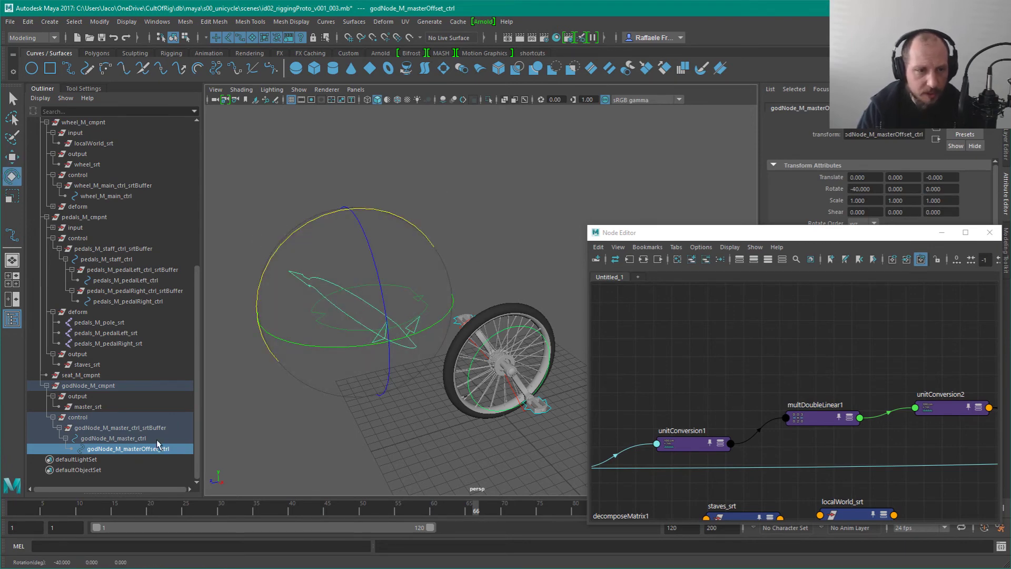
pyautogui.hotkey('ctrl', 'z')
pyautogui.click(235, 447)
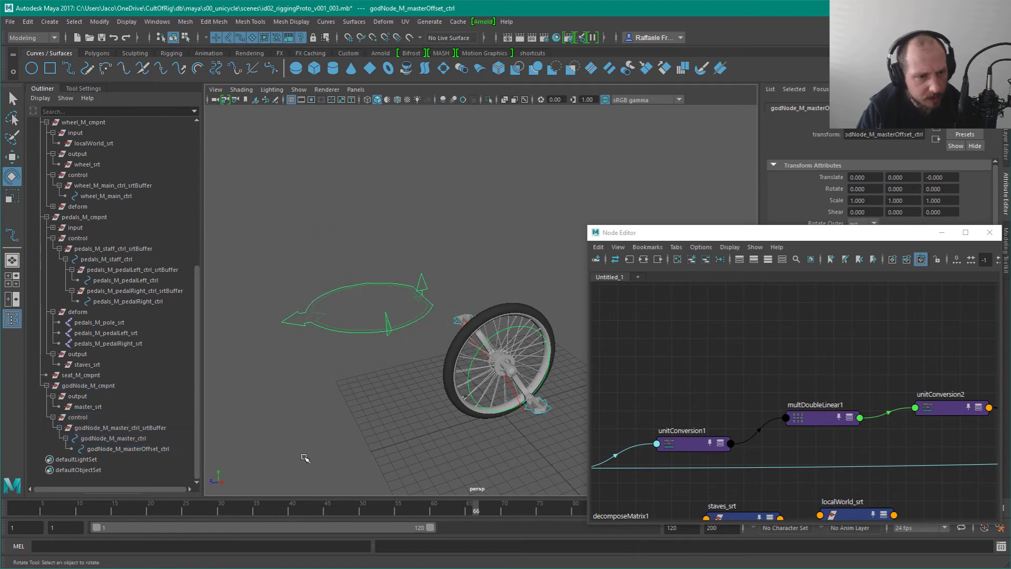
# Step: Examine how godNode_M_masterOffset_ctrl is nested under godNode_M_master_ctrl by alternating between them in the Outliner
pyautogui.click(153, 438)
pyautogui.click(151, 451)
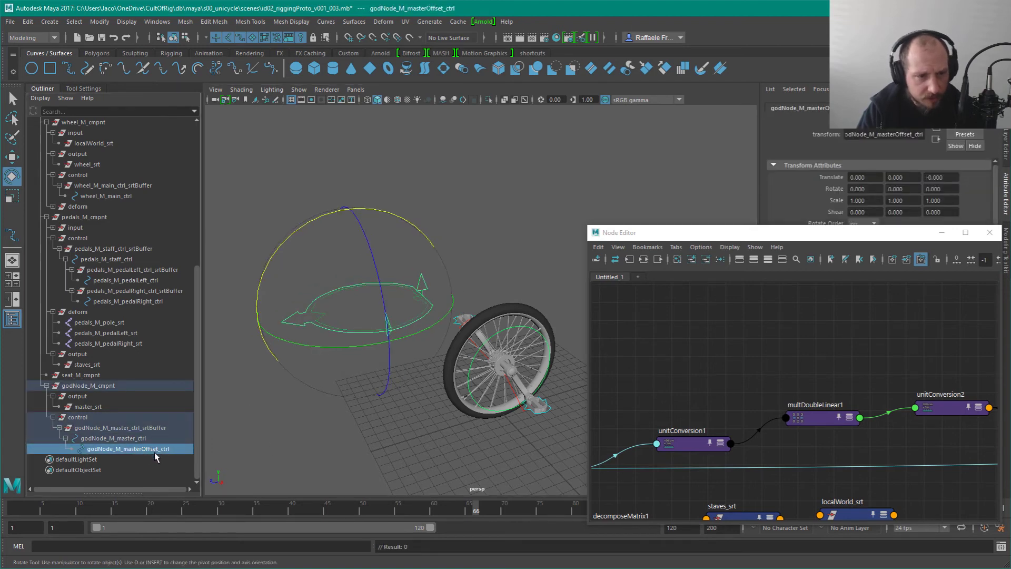
pyautogui.click(139, 439)
pyautogui.click(156, 452)
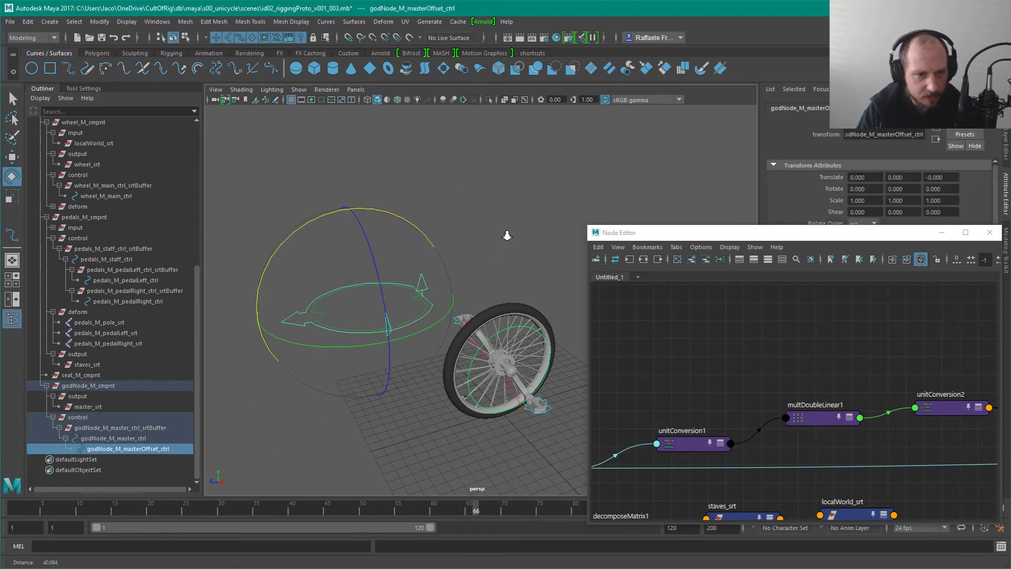
pyautogui.scroll(2, 506, 233)
pyautogui.click(158, 461)
pyautogui.click(149, 451)
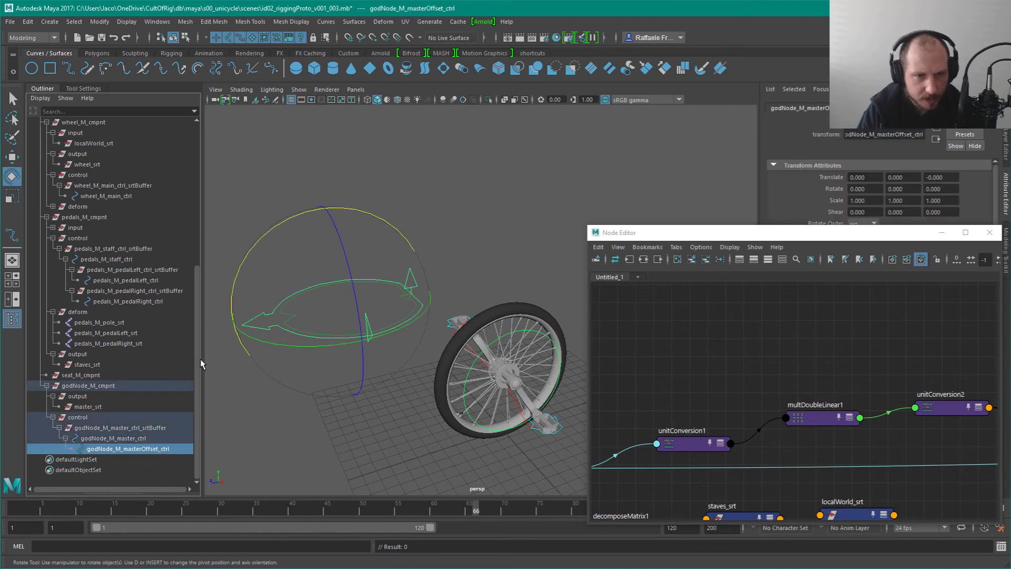
# Step: Locate godNode_M_masterOffset_ctrl in the node graph and delete its connection to the godNode_M_master_ctrl_wMtx_output_fNode node
pyautogui.click(145, 439)
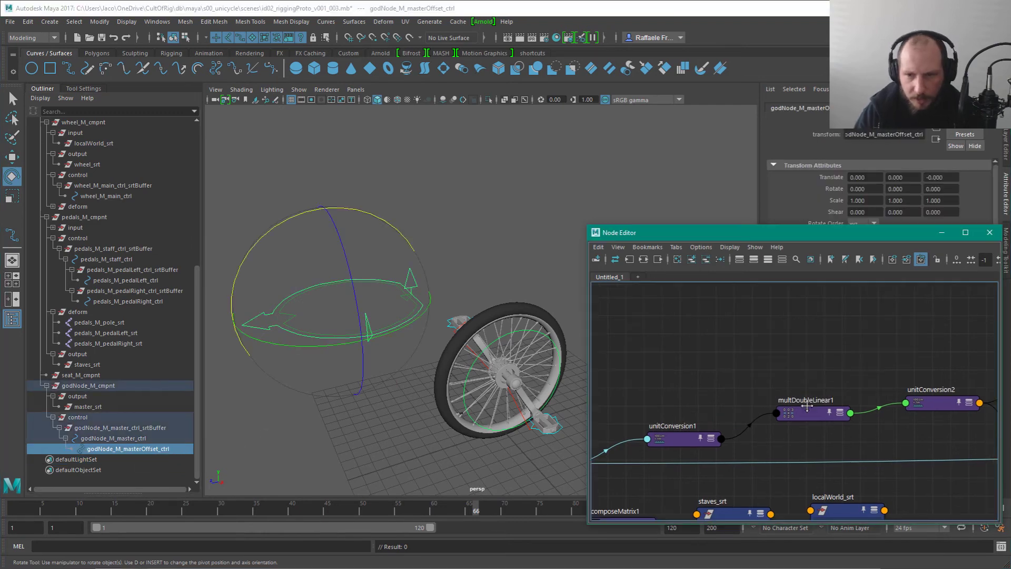
pyautogui.keyDown('shift'); pyautogui.click(150, 449); pyautogui.keyUp('shift')
pyautogui.click(737, 391)
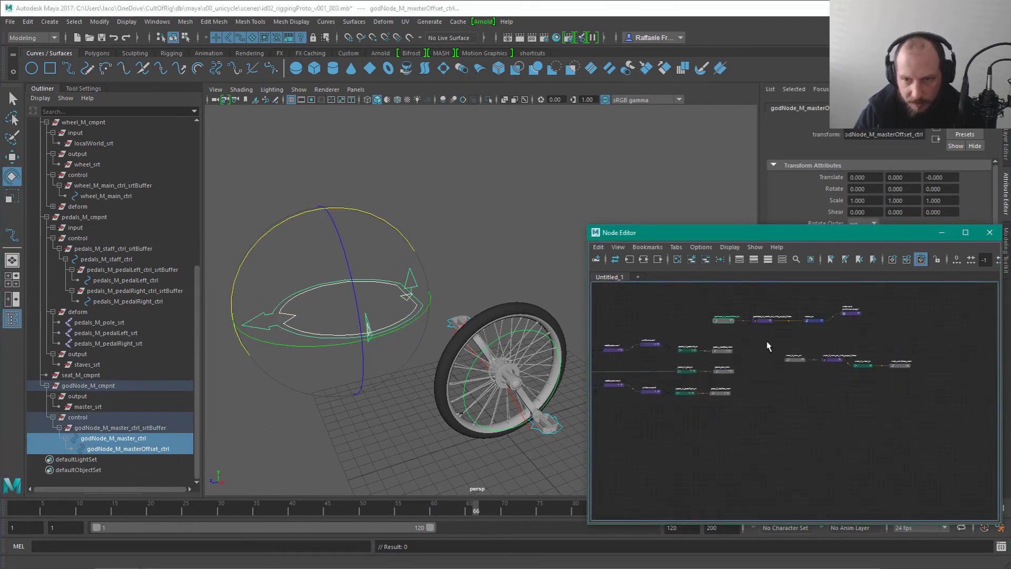
pyautogui.press('f')
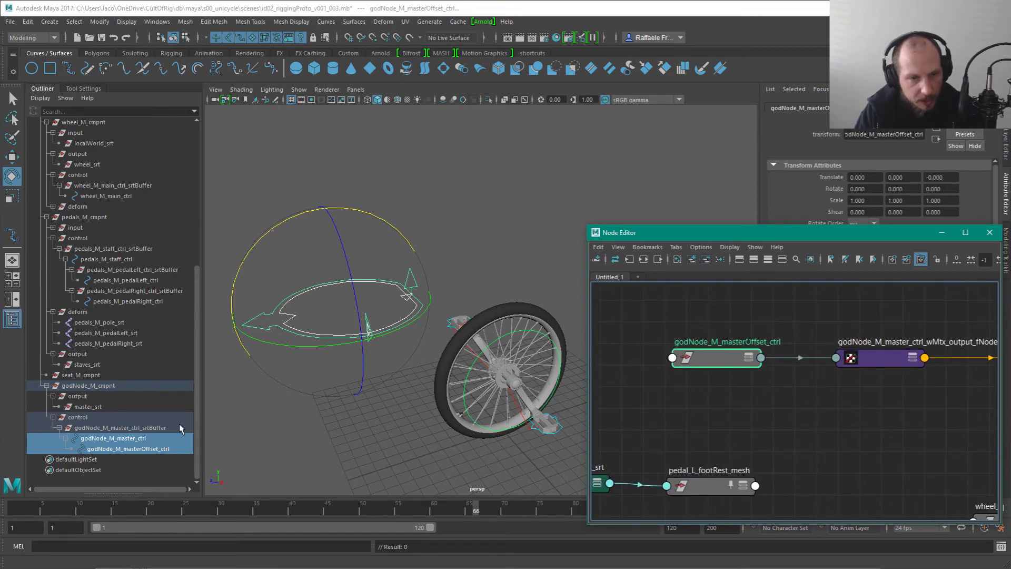
pyautogui.click(761, 430)
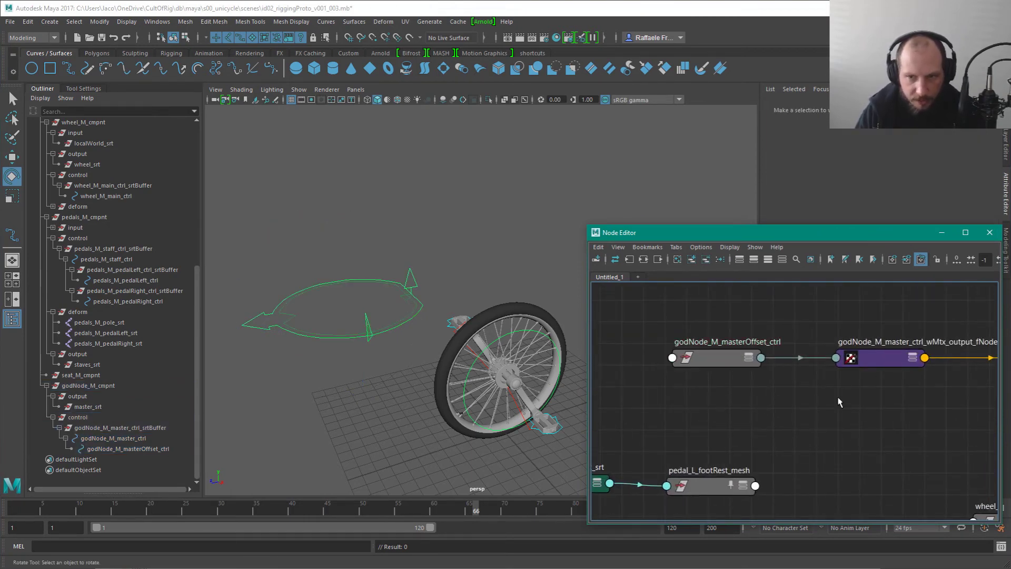
pyautogui.click(809, 358)
pyautogui.press('Delete')
# Step: Parent godNode_M_masterOffset_ctrl directly under godNode_M_master_ctrl_srtBuffer
pyautogui.click(150, 449)
pyautogui.keyDown('shift'); pyautogui.click(165, 431); pyautogui.keyUp('shift')
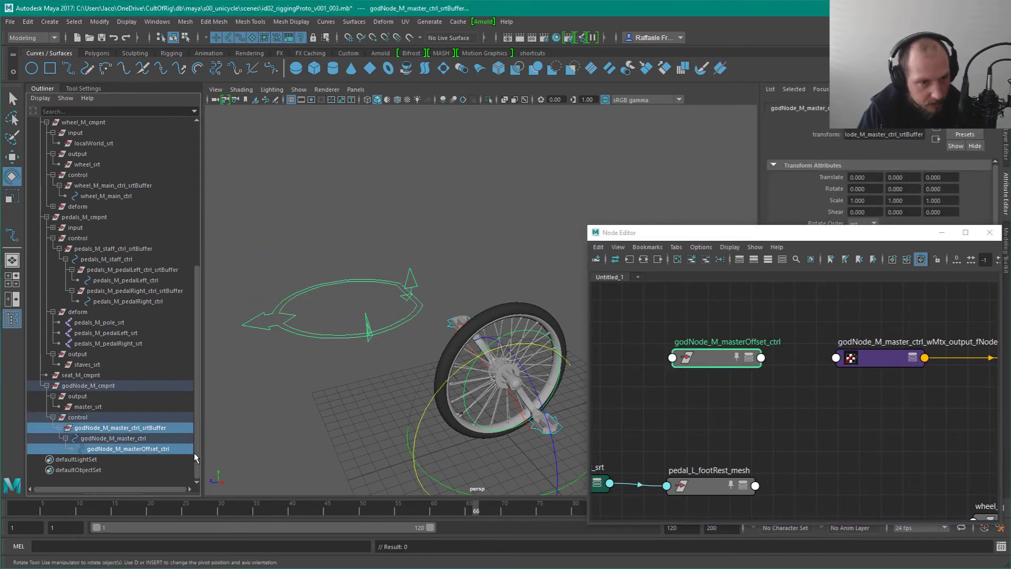
pyautogui.press('p')
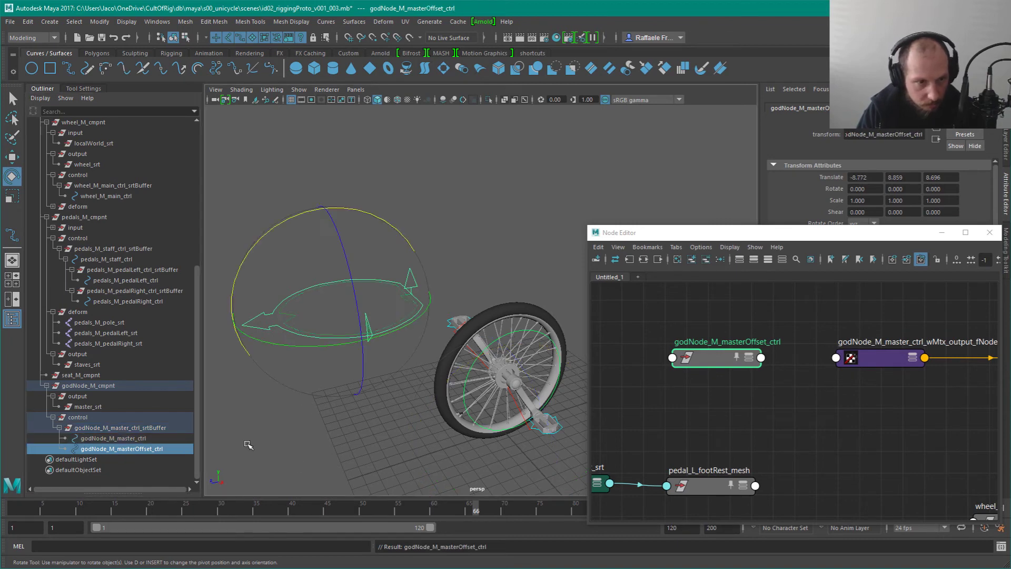
# Step: Parent godNode_M_masterOffset_ctrl under godNode_M_master_ctrl
pyautogui.click(135, 438)
pyautogui.keyDown('shift'); pyautogui.click(141, 449); pyautogui.keyUp('shift')
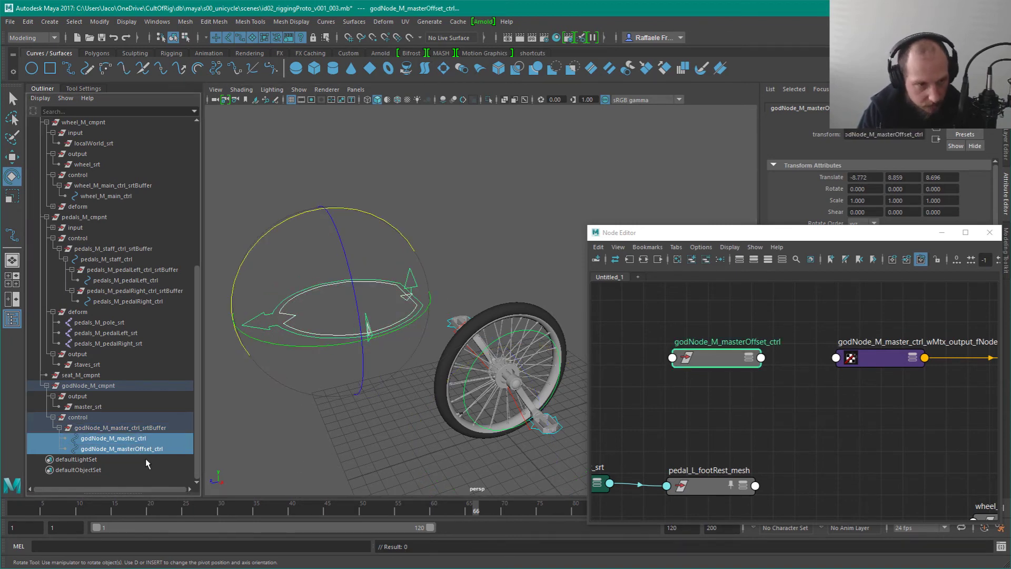
pyautogui.click(126, 439)
pyautogui.click(139, 449)
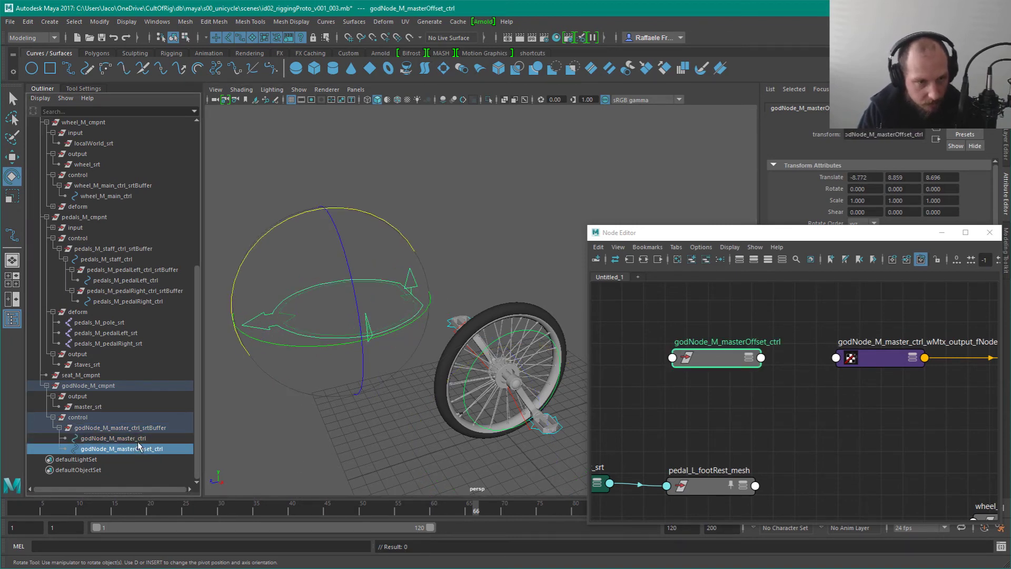
pyautogui.keyDown('shift'); pyautogui.click(134, 439); pyautogui.keyUp('shift')
pyautogui.press('p')
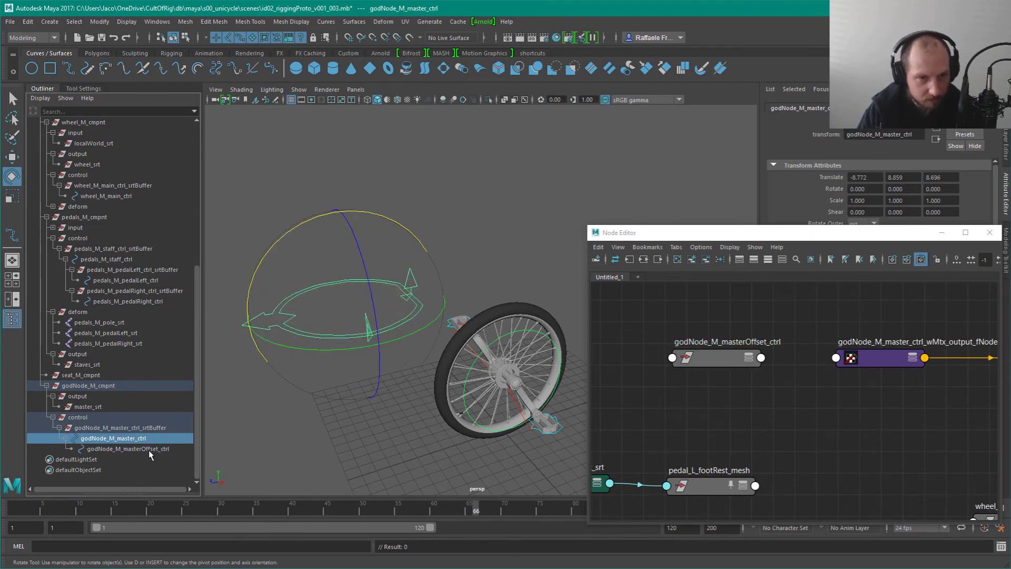
# Step: Rename godNode_M_master_ctrl as godNode_M_masterOffset_ctrl in the Outliner
pyautogui.press('F2')
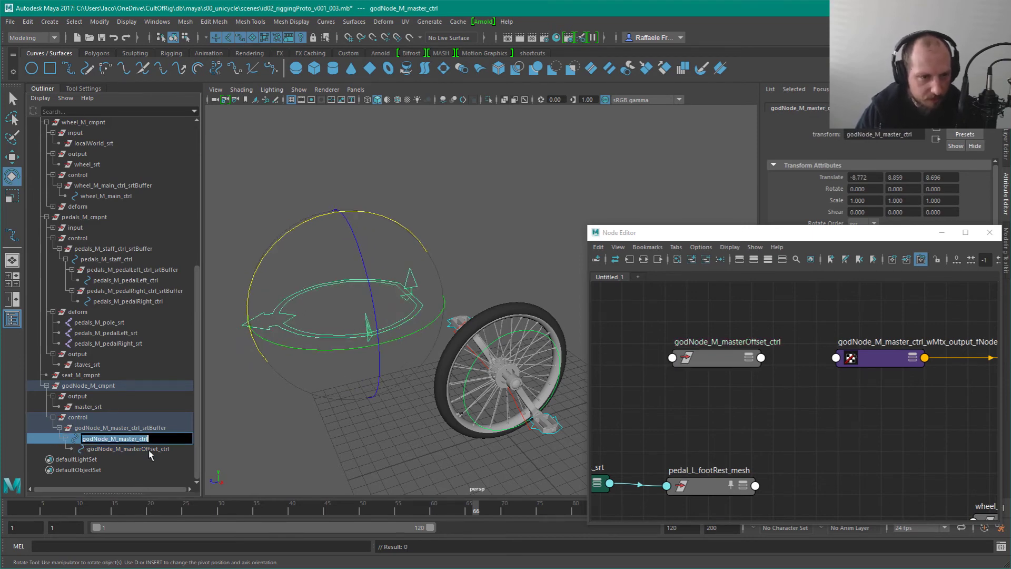
pyautogui.press('Left')
pyautogui.press('Left')
pyautogui.press('Left')
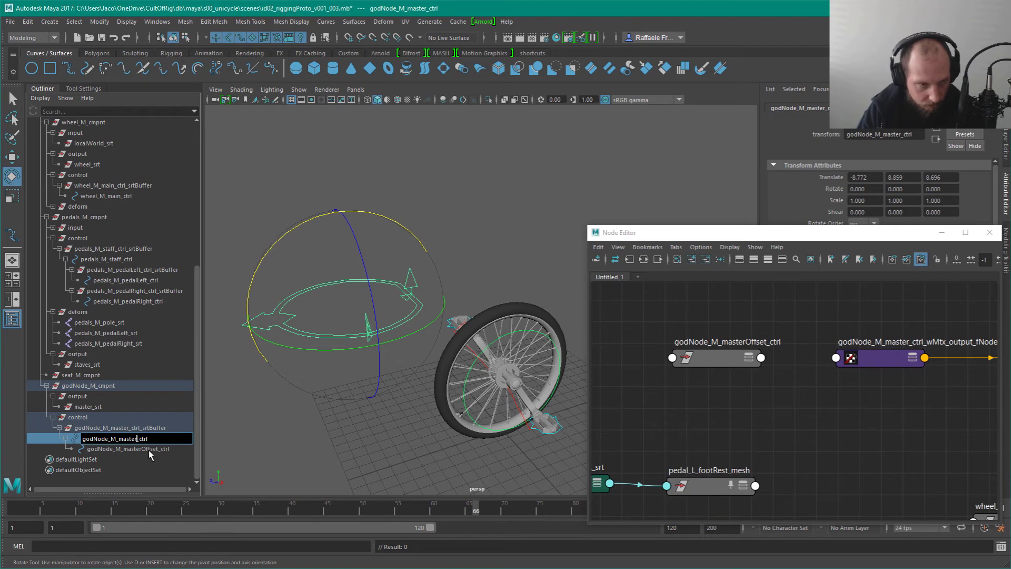
pyautogui.write('Offset')
pyautogui.press('Return')
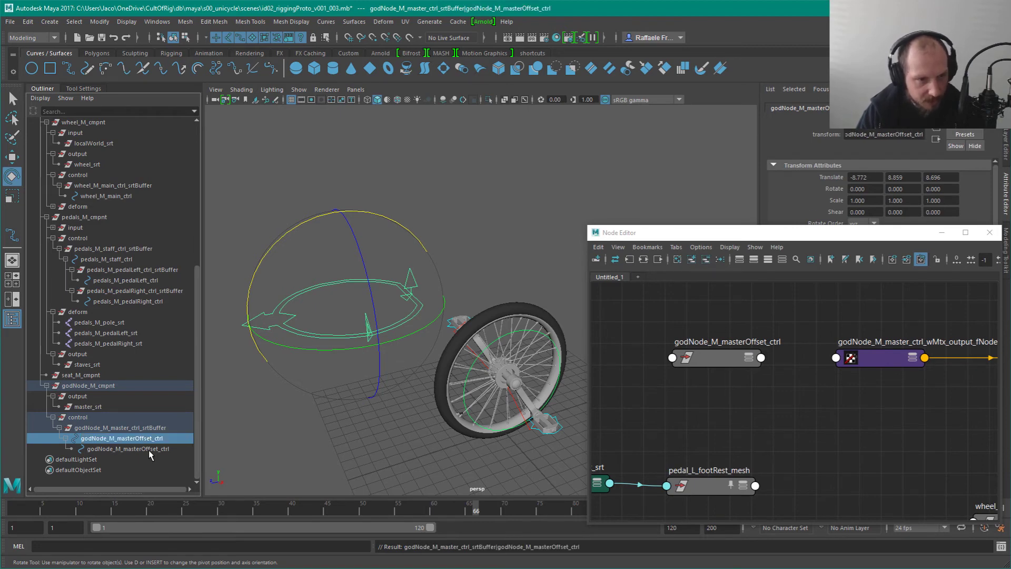
# Step: Save the scene as a new version named id02_riggingProto_v001_004.mb
pyautogui.press('q')
pyautogui.hotkey('ctrl', 'shift', 's')
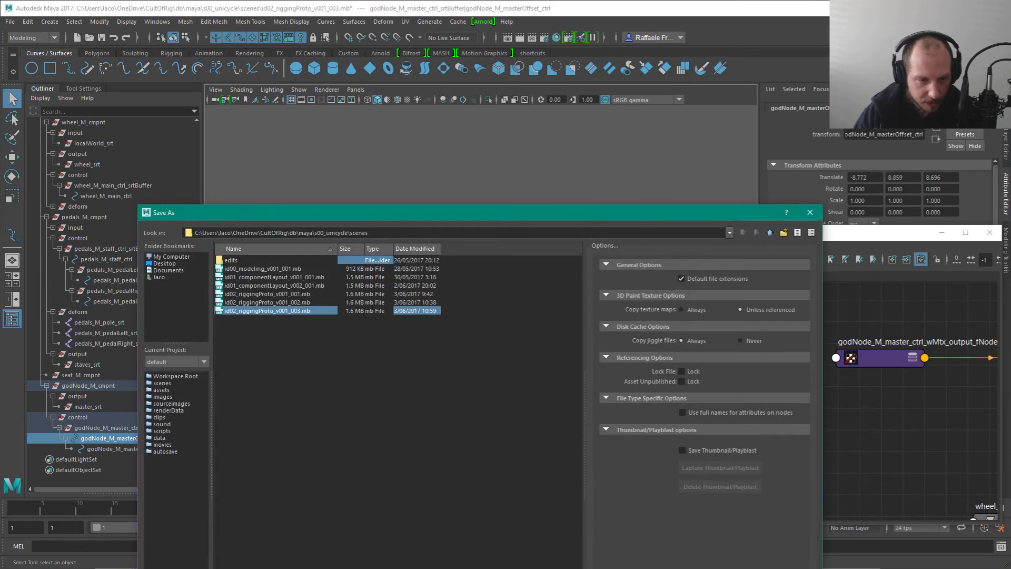
pyautogui.press('Return')
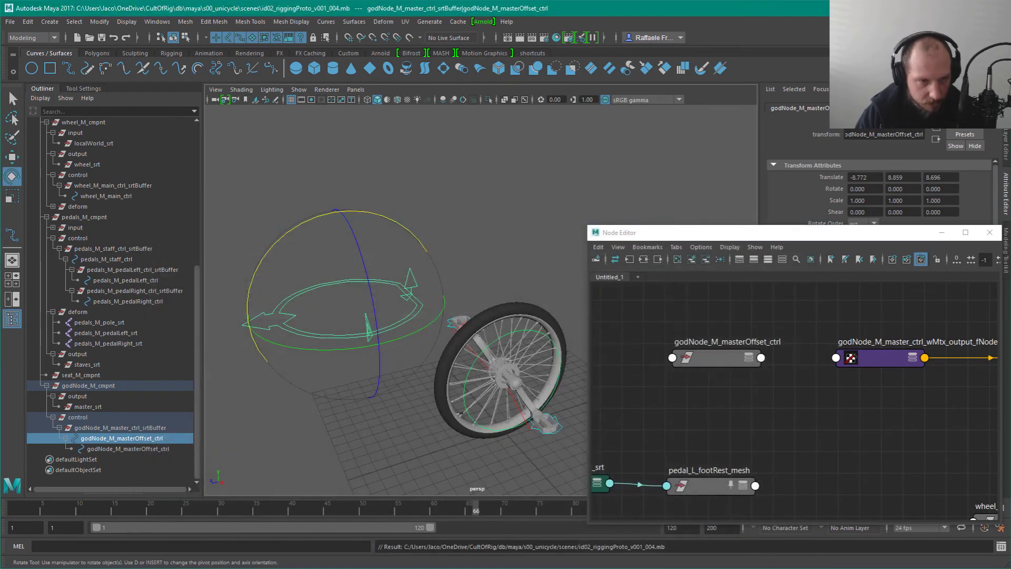
# Step: Compare the two nested controls named godNode_M_masterOffset_ctrl and undo the renaming of the parent one
pyautogui.click(166, 448)
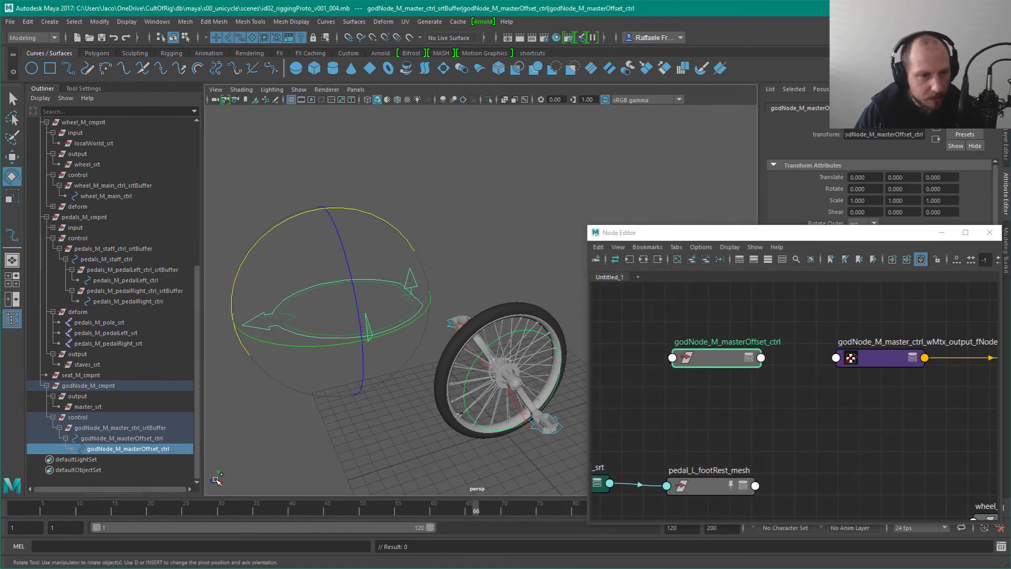
pyautogui.click(156, 438)
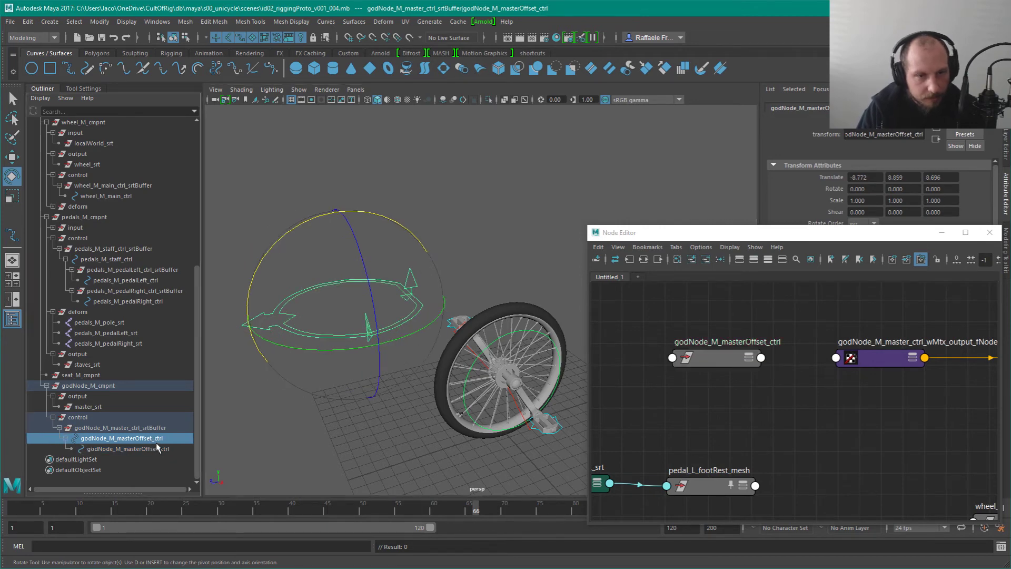
pyautogui.click(139, 448)
pyautogui.keyDown('alt'); pyautogui.moveTo(354, 288); pyautogui.dragTo(390, 335); pyautogui.keyUp('alt')
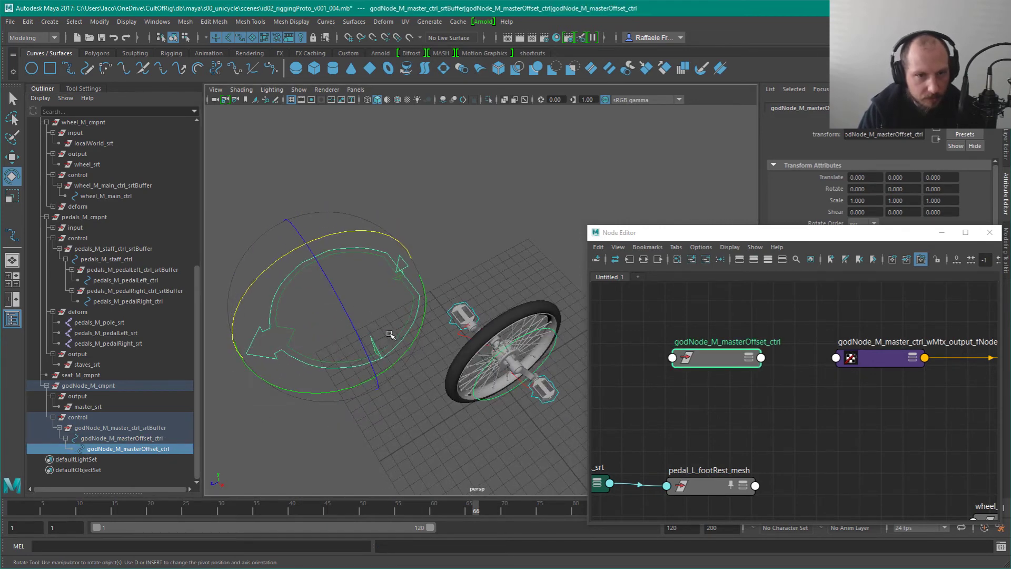
pyautogui.hotkey('ctrl', 'z')
pyautogui.hotkey('ctrl', 'z')
pyautogui.hotkey('ctrl', 'z')
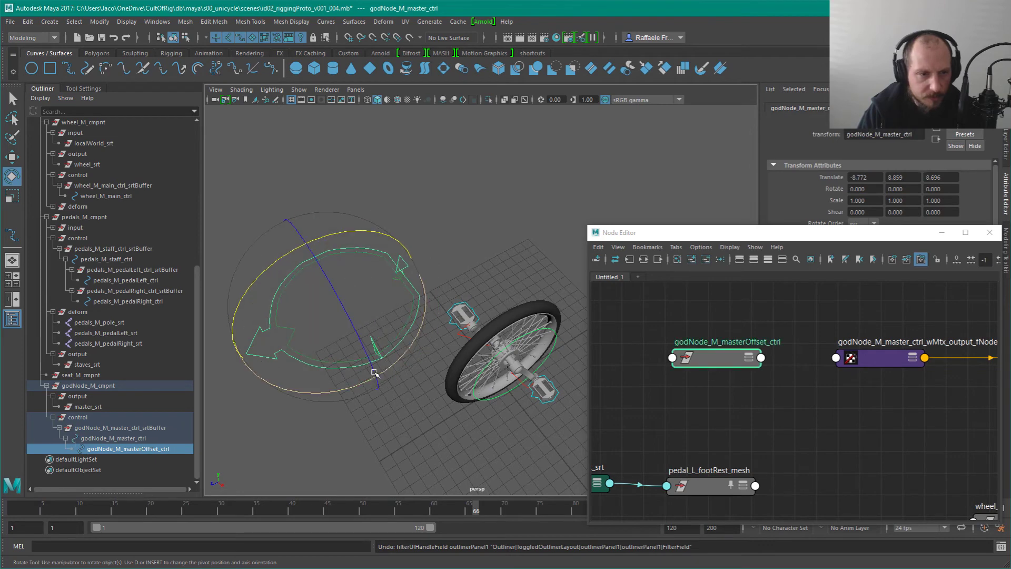
# Step: Undo the reparenting of godNode_M_masterOffset_ctrl and the deletion of its connection to the godNode_M_master_ctrl_wMtx_output_fNode node
pyautogui.click(135, 441)
pyautogui.click(138, 449)
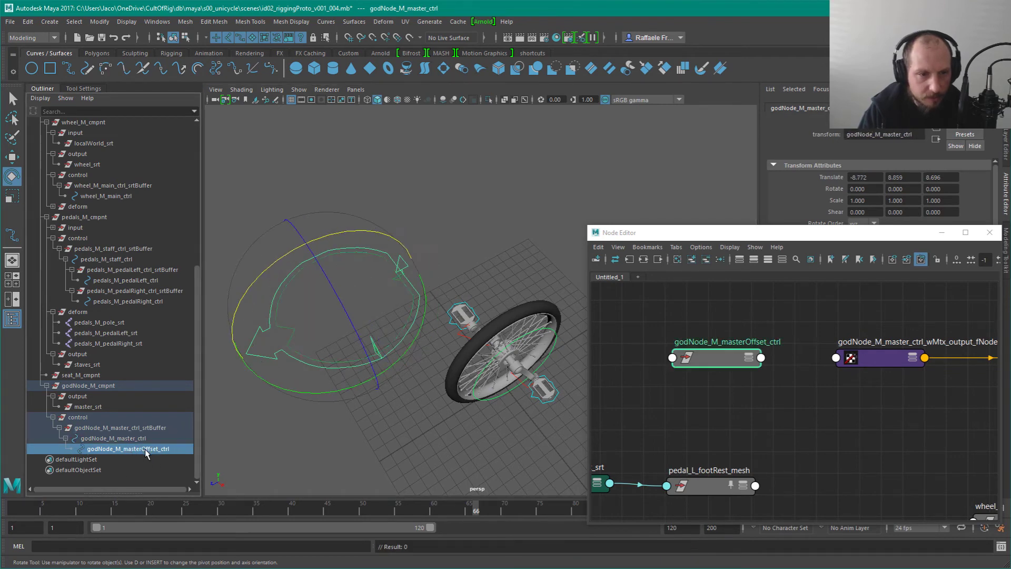
pyautogui.keyDown('alt'); pyautogui.moveTo(400, 227); pyautogui.dragTo(453, 199); pyautogui.keyUp('alt')
pyautogui.click(453, 198)
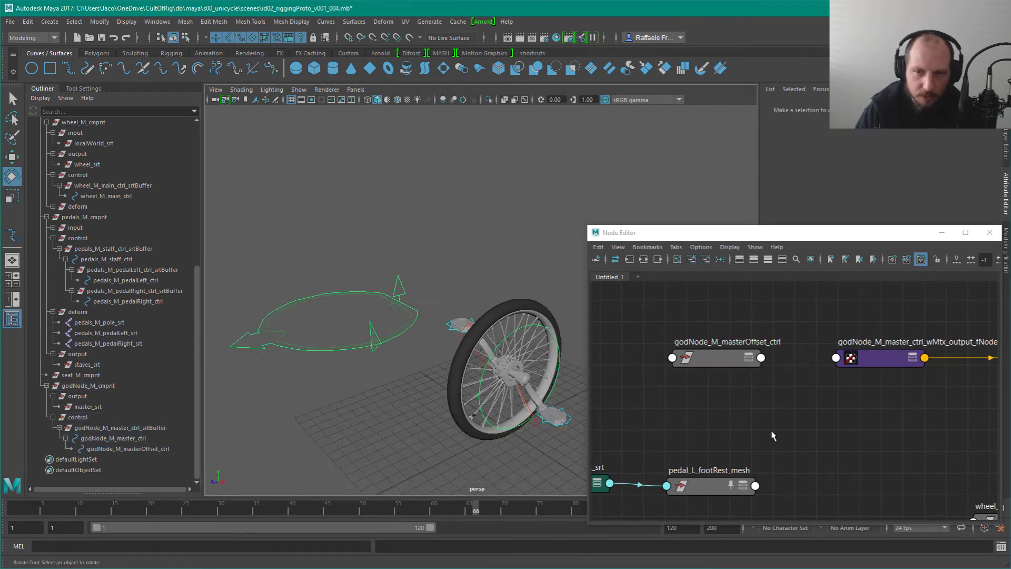
pyautogui.hotkey('ctrl', 'z')
pyautogui.hotkey('ctrl', 'z')
pyautogui.hotkey('ctrl', 'z')
pyautogui.hotkey('ctrl', 'z')
pyautogui.hotkey('ctrl', 'z')
pyautogui.hotkey('ctrl', 'z')
pyautogui.hotkey('ctrl', 'z')
pyautogui.hotkey('ctrl', 'z')
pyautogui.hotkey('ctrl', 'z')
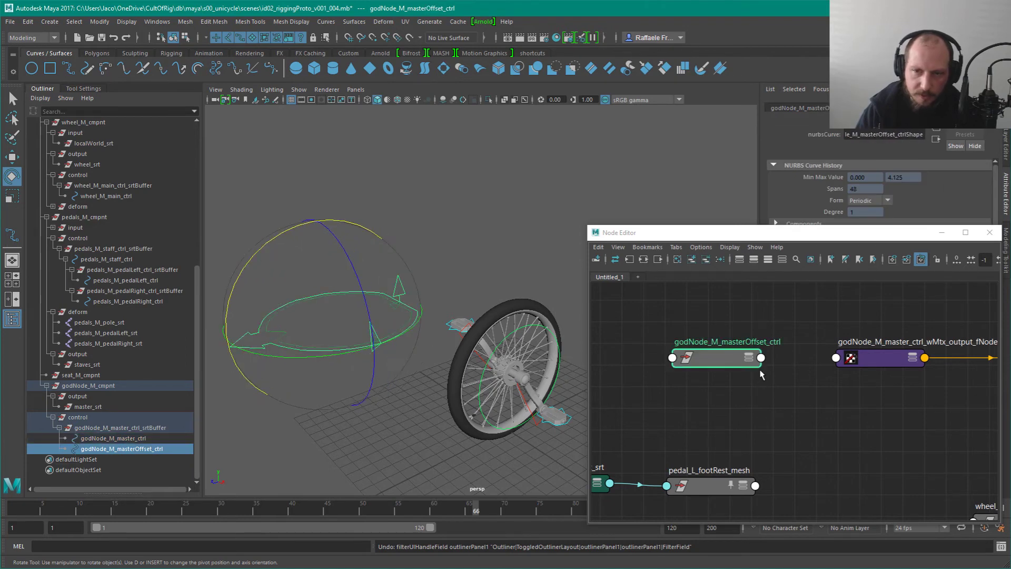
# Step: Test-rotate godNode_M_master_ctrl to -50 degrees in X
pyautogui.click(400, 242)
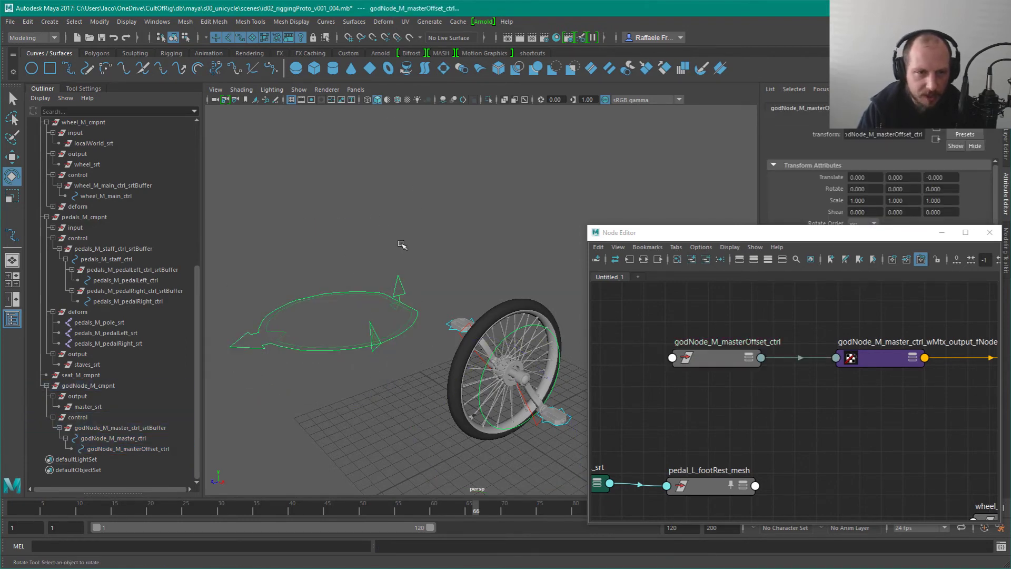
pyautogui.keyDown('alt'); pyautogui.moveTo(286, 331); pyautogui.dragTo(289, 330); pyautogui.keyUp('alt')
pyautogui.click(284, 331)
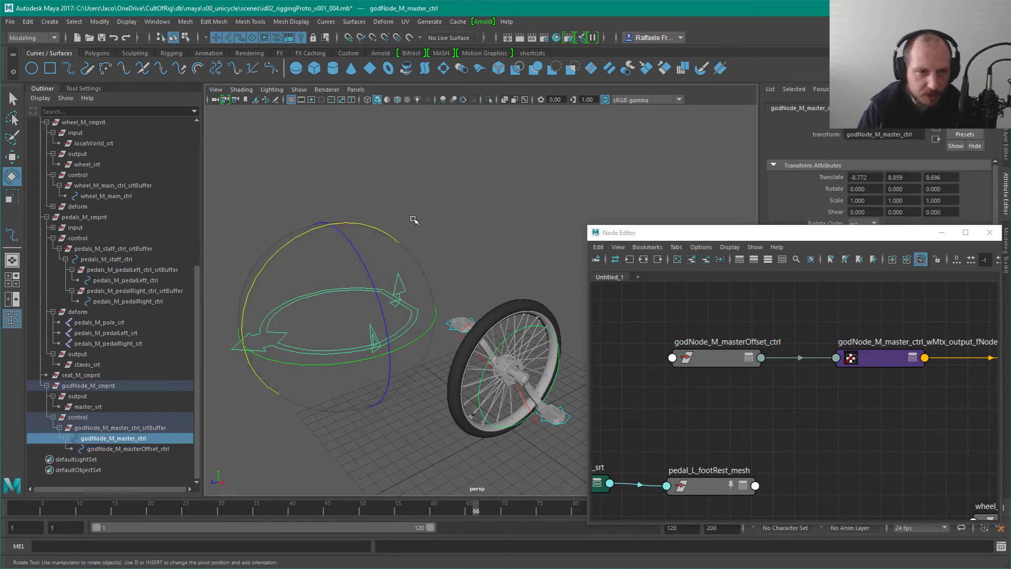
pyautogui.keyDown('alt'); pyautogui.moveTo(414, 219); pyautogui.dragTo(337, 287); pyautogui.keyUp('alt')
pyautogui.click(328, 292)
pyautogui.click(411, 289)
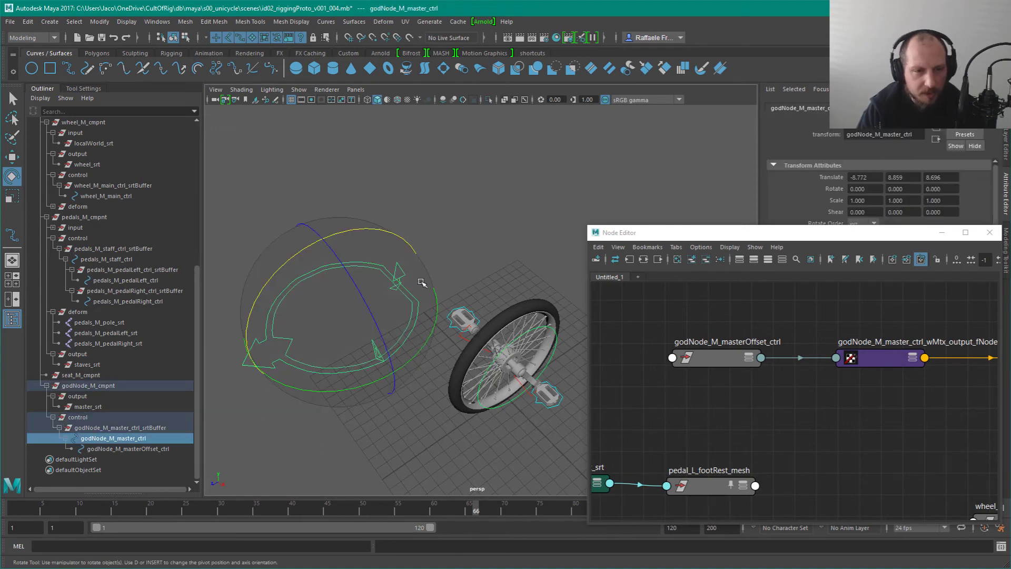
pyautogui.scroll(3, 419, 281)
pyautogui.keyDown('alt'); pyautogui.moveTo(358, 266); pyautogui.dragTo(476, 238, button='middle'); pyautogui.keyUp('alt')
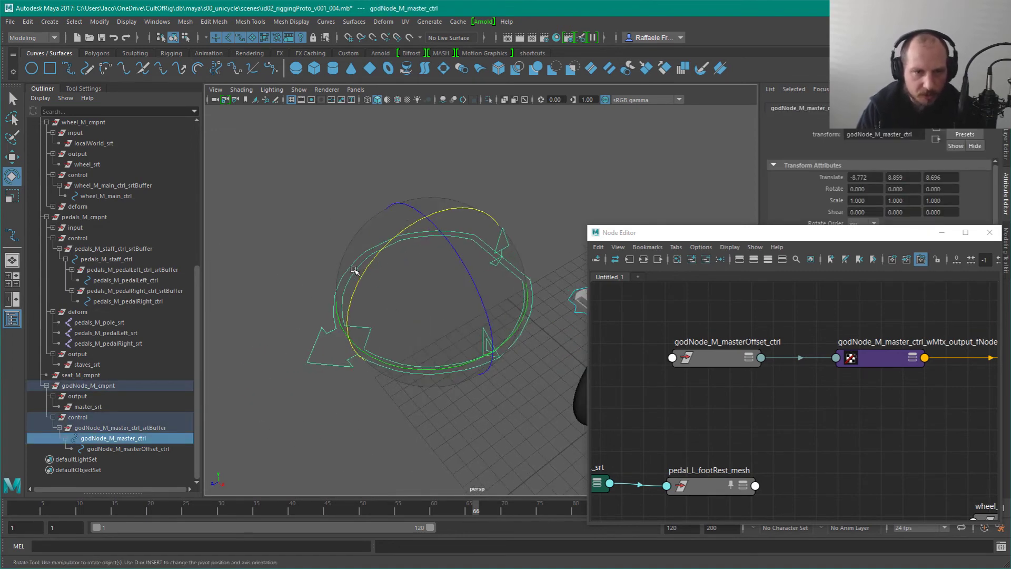
pyautogui.moveTo(355, 269); pyautogui.dragTo(410, 312)
# Step: Test-move the tilted godNode_M_master_ctrl along its own Z axis to Translate -8.772, 13.865, 12.896 and clear the selection
pyautogui.press('w')
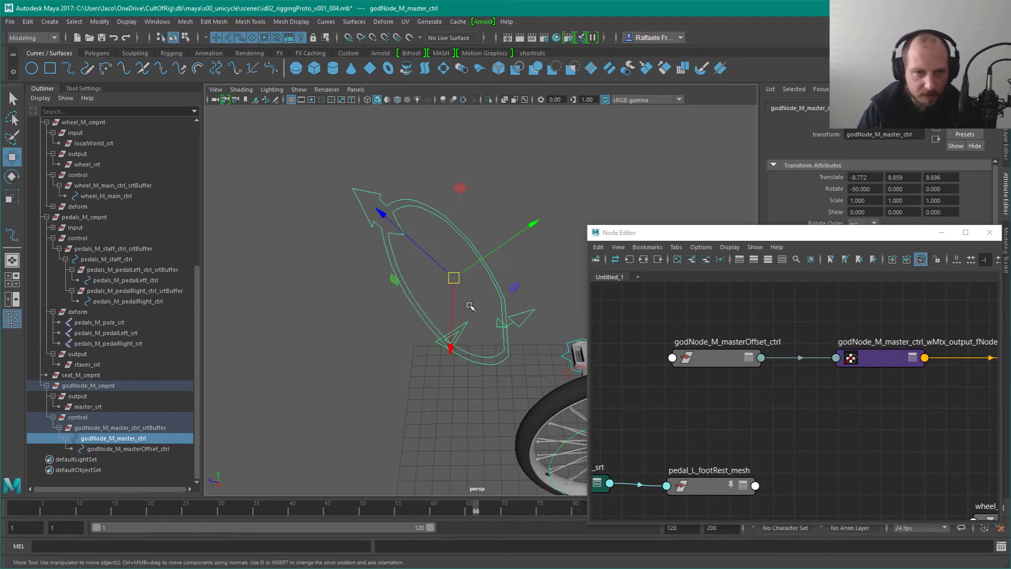
pyautogui.moveTo(442, 273); pyautogui.dragTo(379, 211)
pyautogui.keyDown('alt'); pyautogui.moveTo(439, 221); pyautogui.dragTo(451, 280); pyautogui.keyUp('alt')
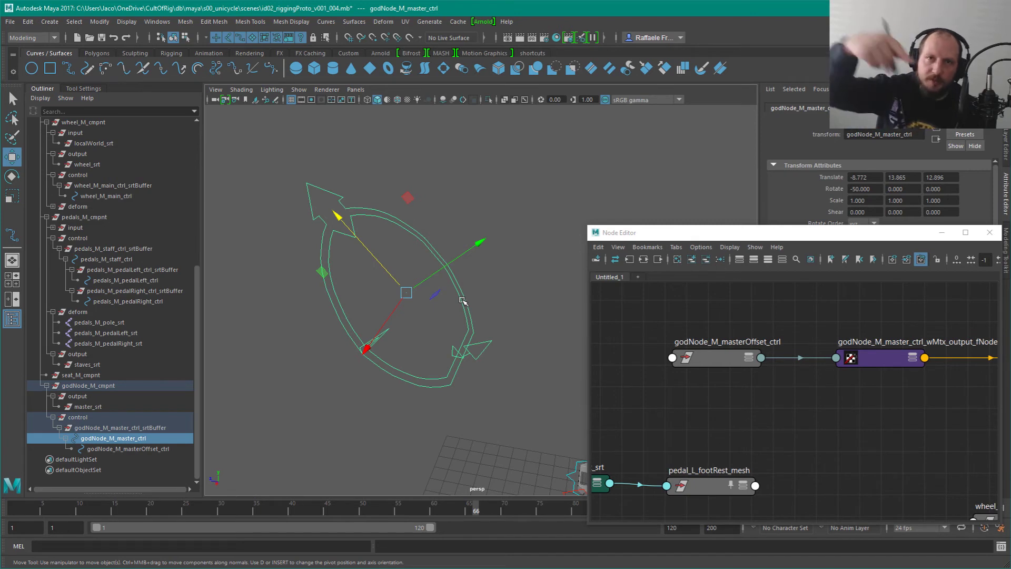
pyautogui.click(444, 215)
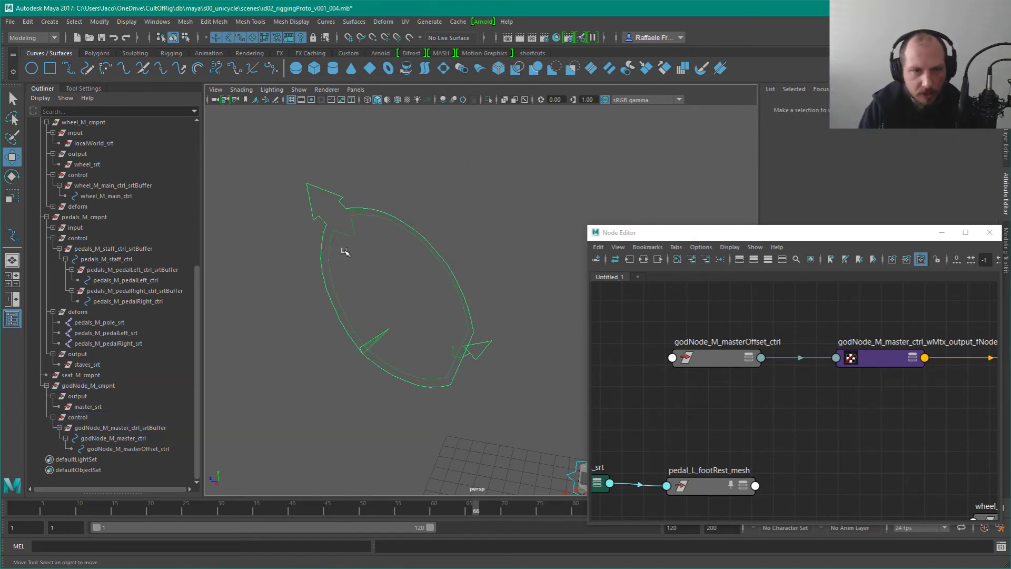
# Step: Counter-rotate godNode_M_masterOffset_ctrl to 50 degrees in X so its ring lies level inside the tilted master control
pyautogui.hotkey('ctrl', 'z')
pyautogui.press('e')
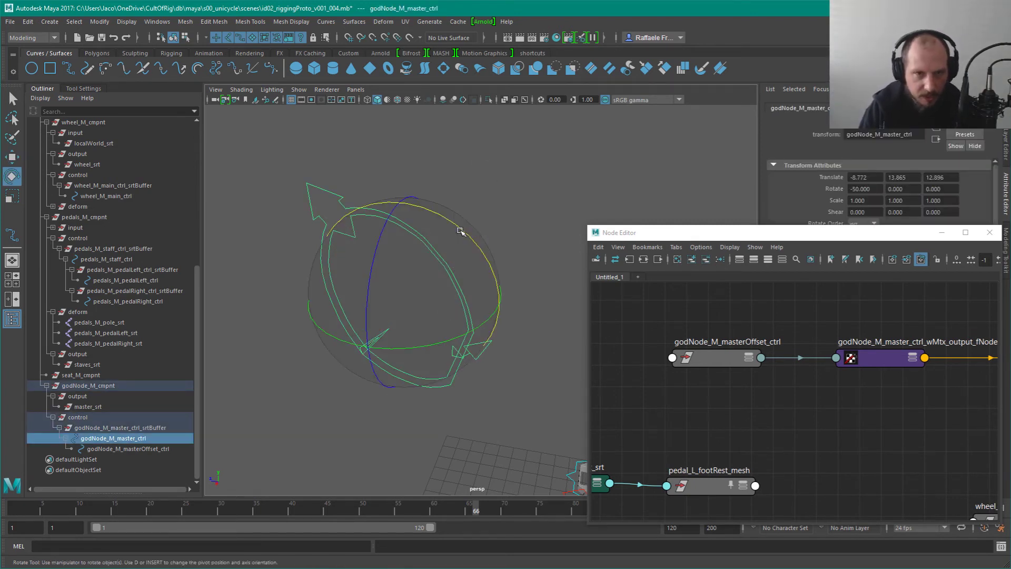
pyautogui.moveTo(460, 231); pyautogui.dragTo(499, 280)
pyautogui.click(326, 190)
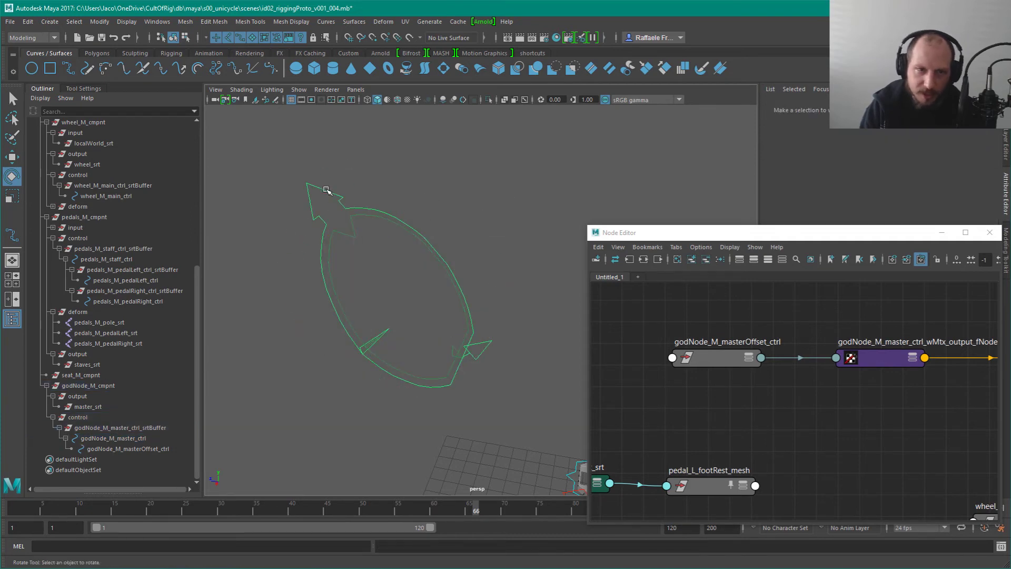
pyautogui.click(327, 190)
pyautogui.moveTo(463, 242); pyautogui.dragTo(403, 185)
pyautogui.keyDown('alt'); pyautogui.moveTo(451, 282); pyautogui.dragTo(501, 269); pyautogui.keyUp('alt')
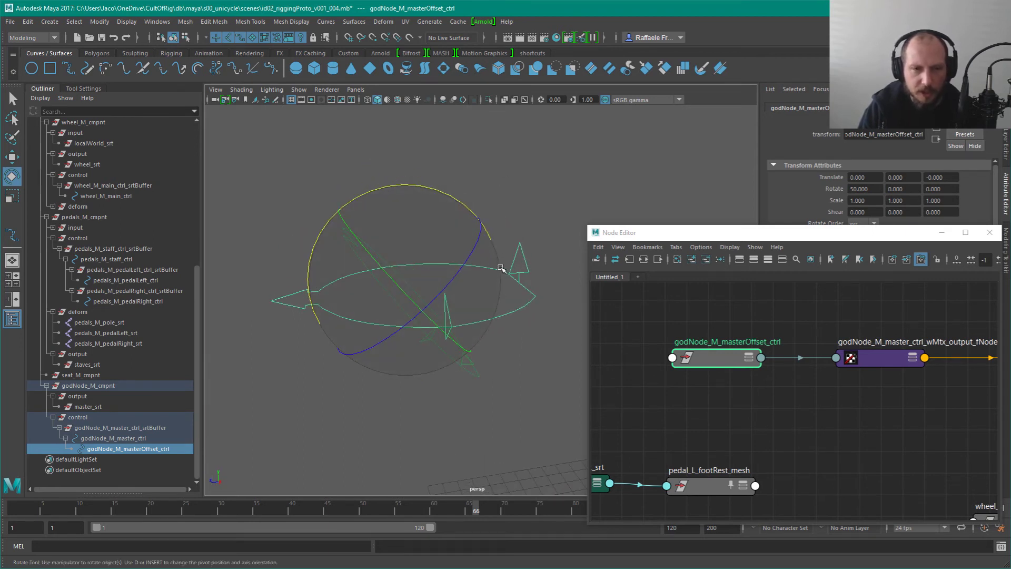
# Step: Test-move godNode_M_masterOffset_ctrl and godNode_M_master_ctrl freely and compare their axes by alternating the selection between them
pyautogui.press('w')
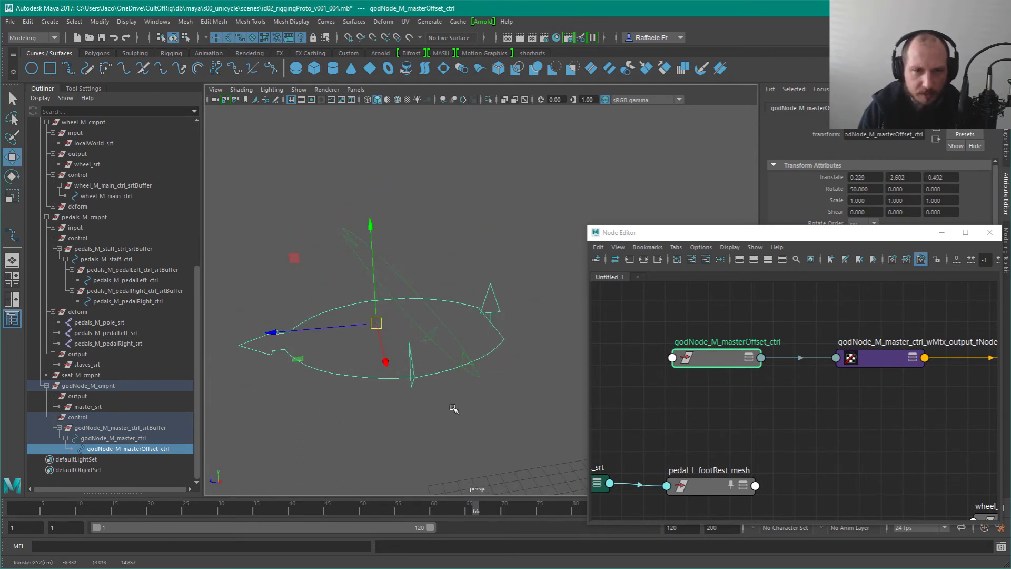
pyautogui.moveTo(474, 168); pyautogui.dragTo(486, 188)
pyautogui.click(369, 256)
pyautogui.scroll(-3, 414, 250)
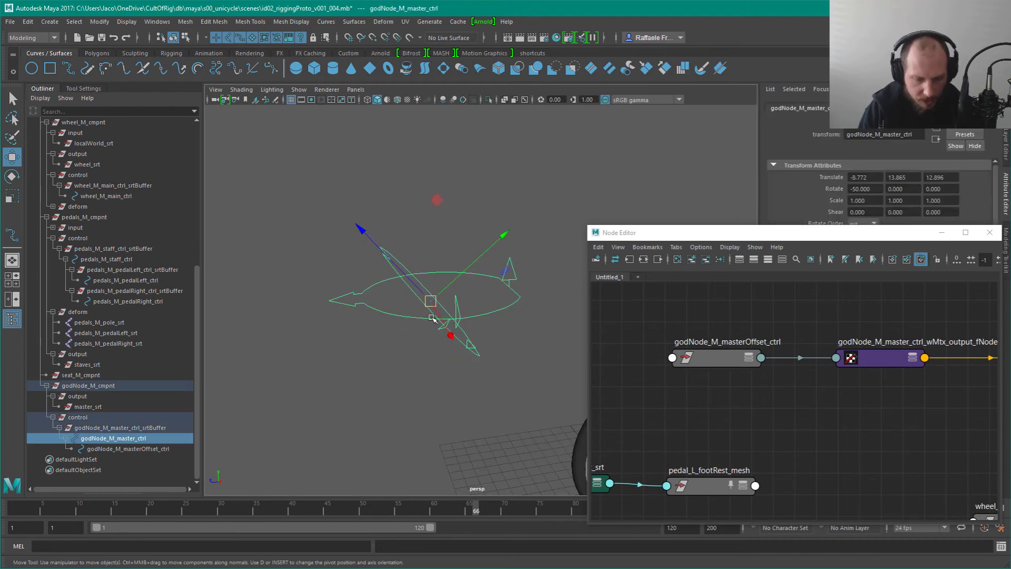
pyautogui.moveTo(434, 303); pyautogui.dragTo(368, 326)
pyautogui.keyDown('alt'); pyautogui.moveTo(367, 326); pyautogui.dragTo(452, 429, button='right'); pyautogui.keyUp('alt')
pyautogui.press('Down')
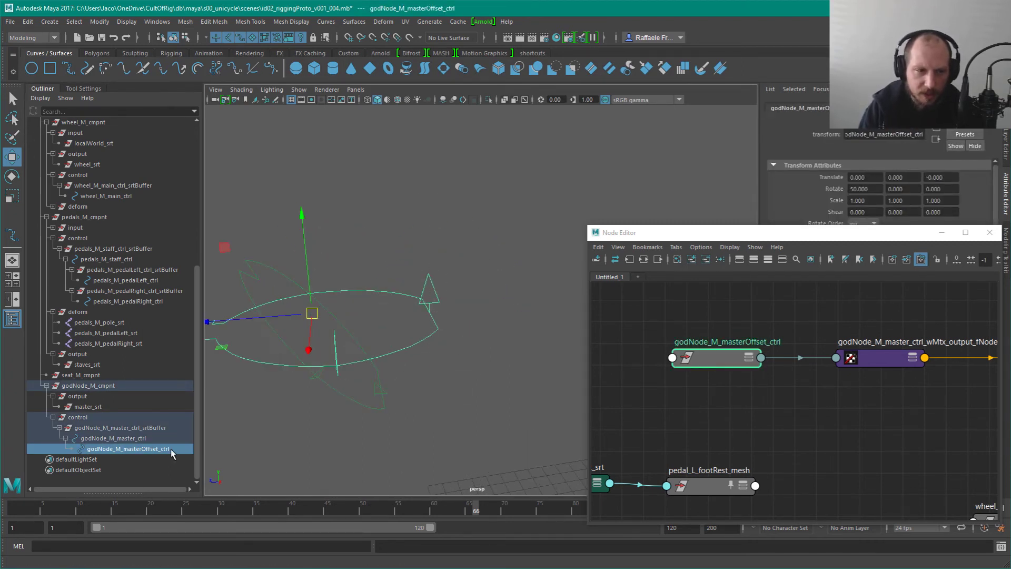
pyautogui.click(136, 440)
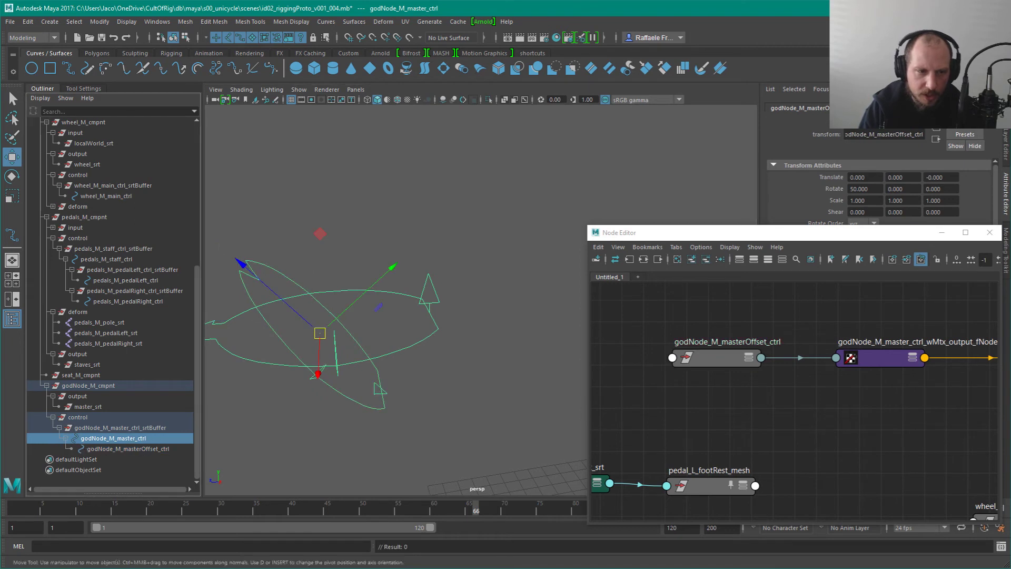
pyautogui.click(153, 450)
# Step: Undo all test rotations and moves of godNode_M_master_ctrl and godNode_M_masterOffset_ctrl
pyautogui.hotkey('ctrl', 'z')
pyautogui.hotkey('ctrl', 'z')
pyautogui.hotkey('ctrl', 'z')
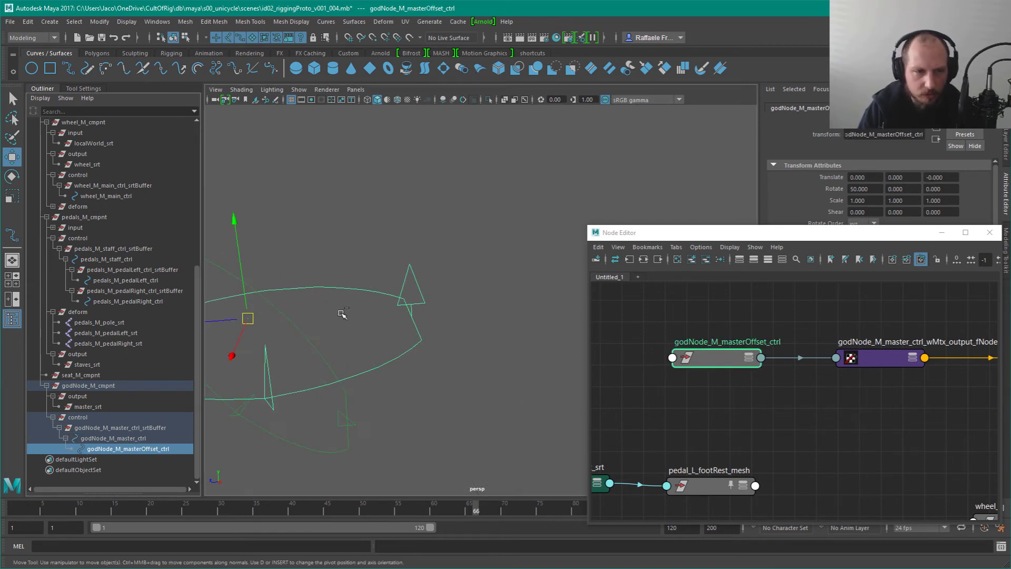
pyautogui.hotkey('ctrl', 'z')
pyautogui.hotkey('ctrl', 'z')
pyautogui.hotkey('ctrl', 'z')
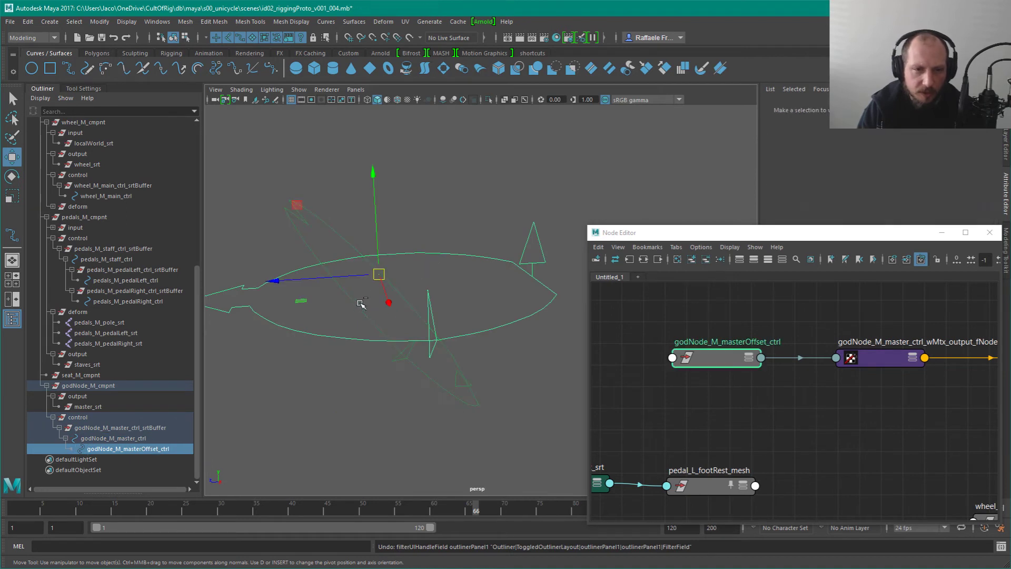
pyautogui.hotkey('ctrl', 'z')
pyautogui.hotkey('ctrl', 'z')
pyautogui.hotkey('ctrl', 'z')
pyautogui.hotkey('ctrl', 'z')
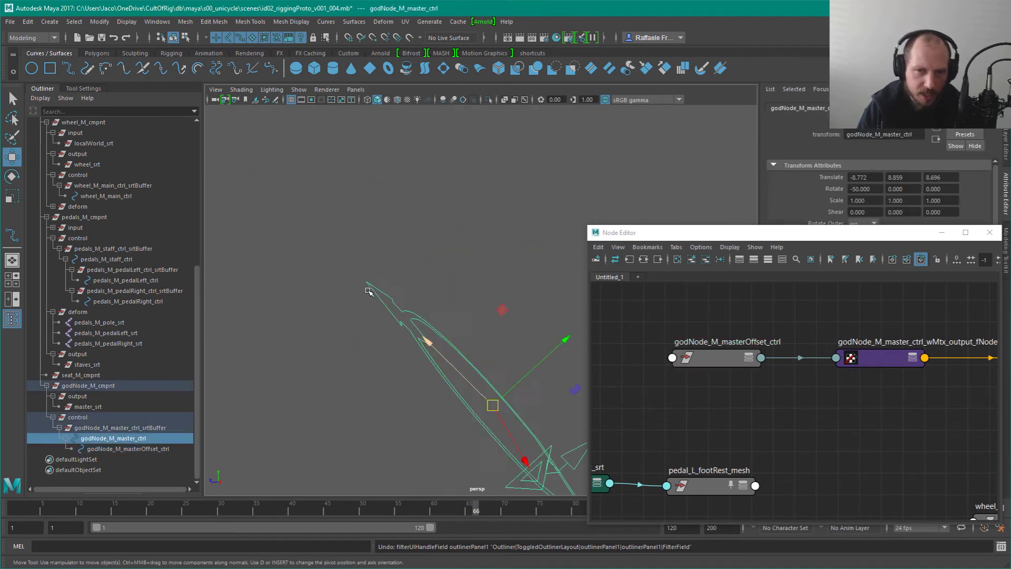
pyautogui.hotkey('ctrl', 'z')
pyautogui.hotkey('ctrl', 'z')
pyautogui.hotkey('ctrl', 'z')
pyautogui.hotkey('ctrl', 'z')
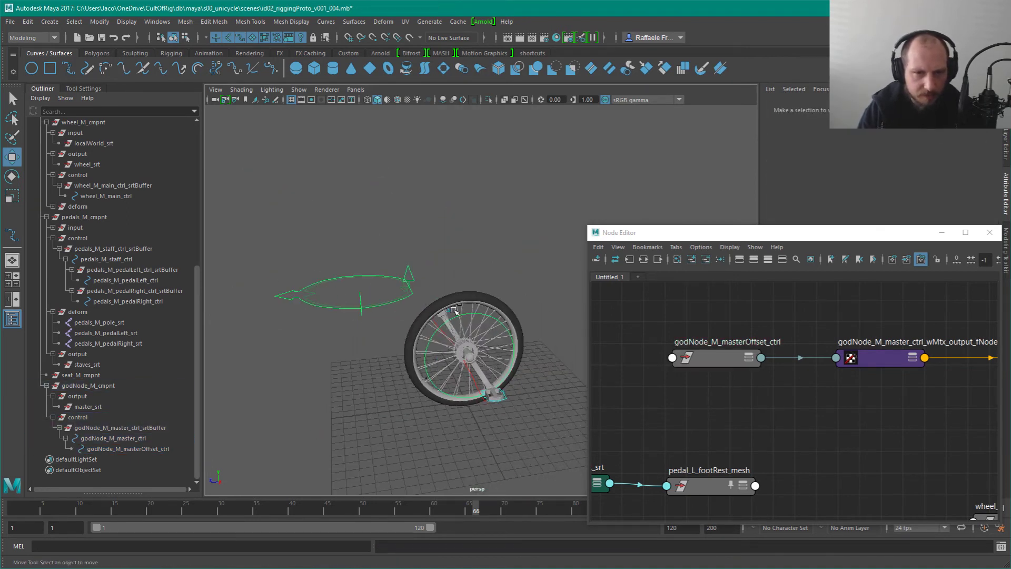
pyautogui.hotkey('ctrl', 'z')
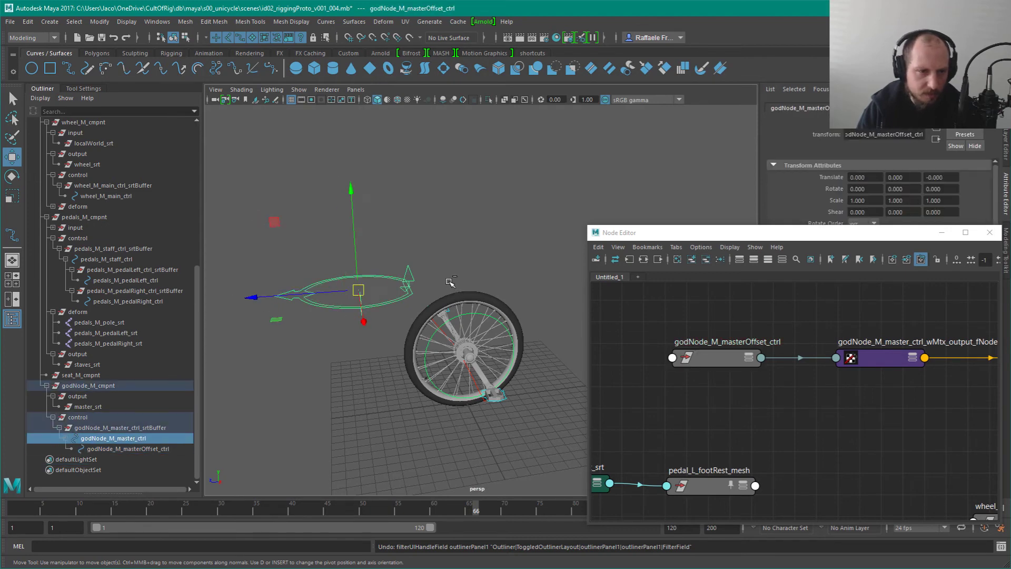
# Step: Reset godNode_M_master_ctrl's translation to 0 so it returns to the origin, and clear the selection
pyautogui.click(147, 428)
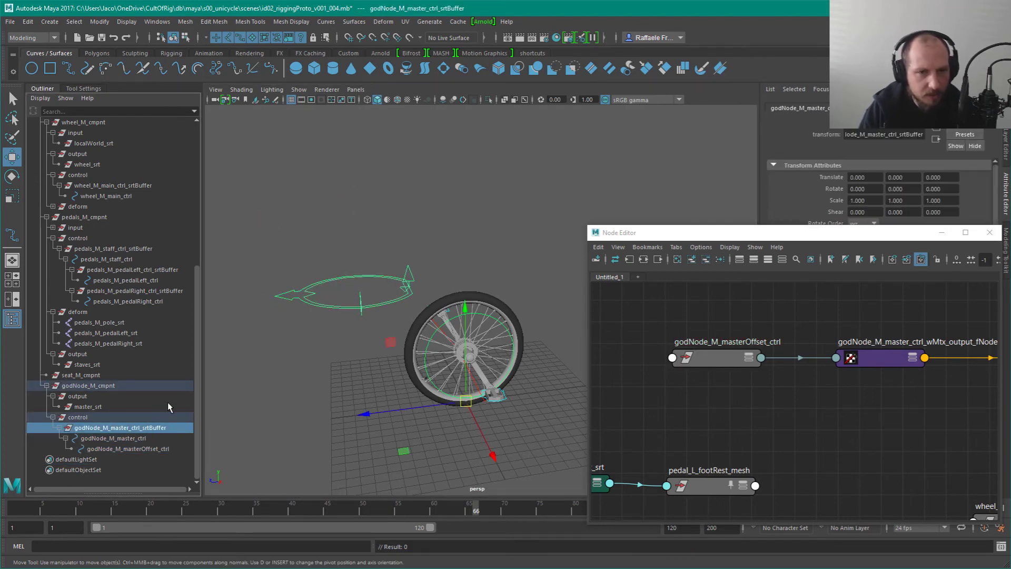
pyautogui.click(136, 439)
pyautogui.hotkey('ctrl', 'a')
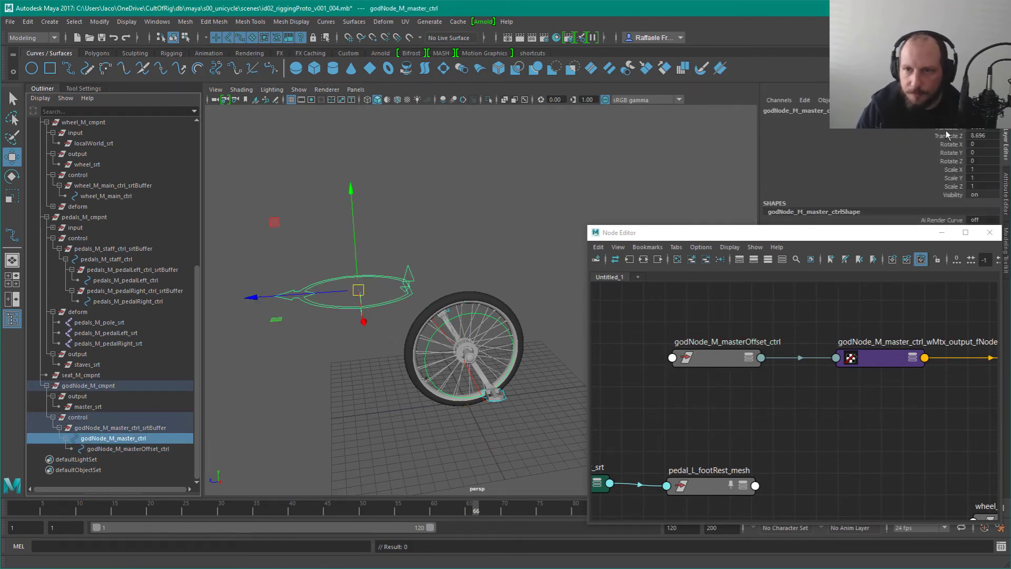
pyautogui.click(986, 135)
pyautogui.write('0')
pyautogui.press('Tab')
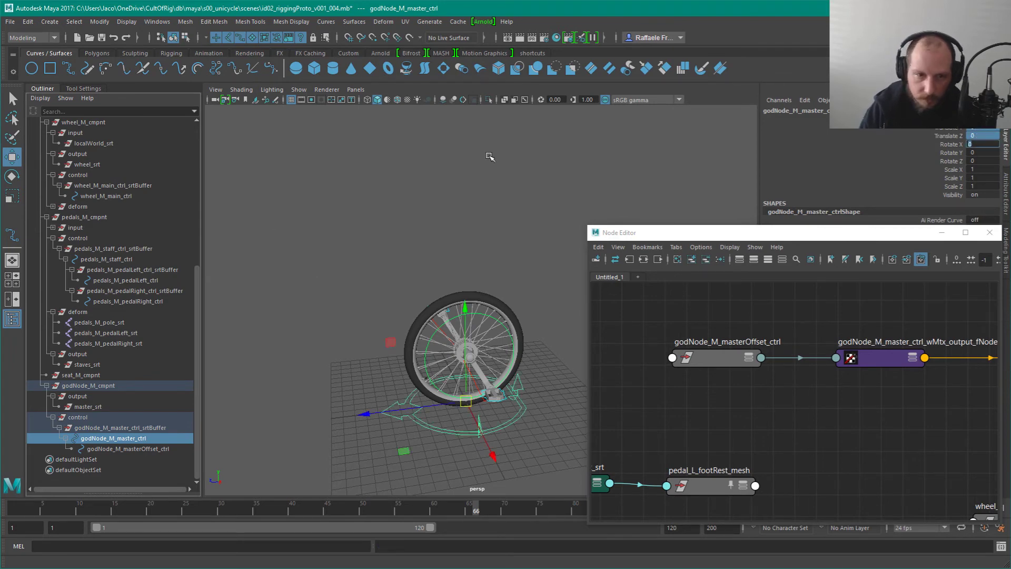
pyautogui.click(516, 260)
pyautogui.hotkey('ctrl', 'a')
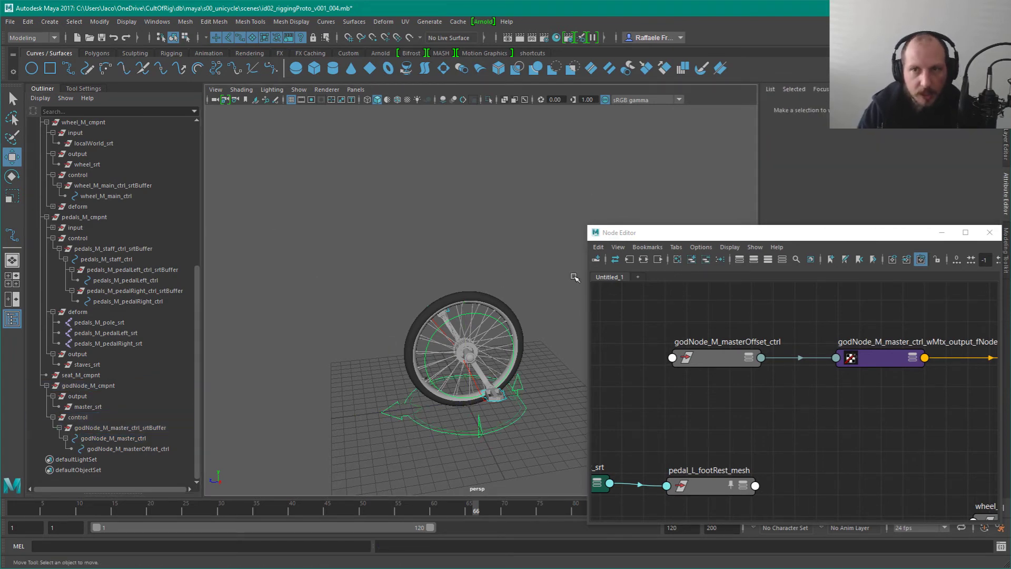
# Step: Examine the node graph connection from the god node's master_srt output to underworld plusMinusAverage1
pyautogui.click(132, 438)
pyautogui.keyDown('alt'); pyautogui.moveTo(967, 436); pyautogui.dragTo(715, 418, button='middle'); pyautogui.keyUp('alt')
pyautogui.scroll(-2, 715, 418)
pyautogui.keyDown('alt'); pyautogui.moveTo(778, 386); pyautogui.dragTo(693, 416, button='middle'); pyautogui.keyUp('alt')
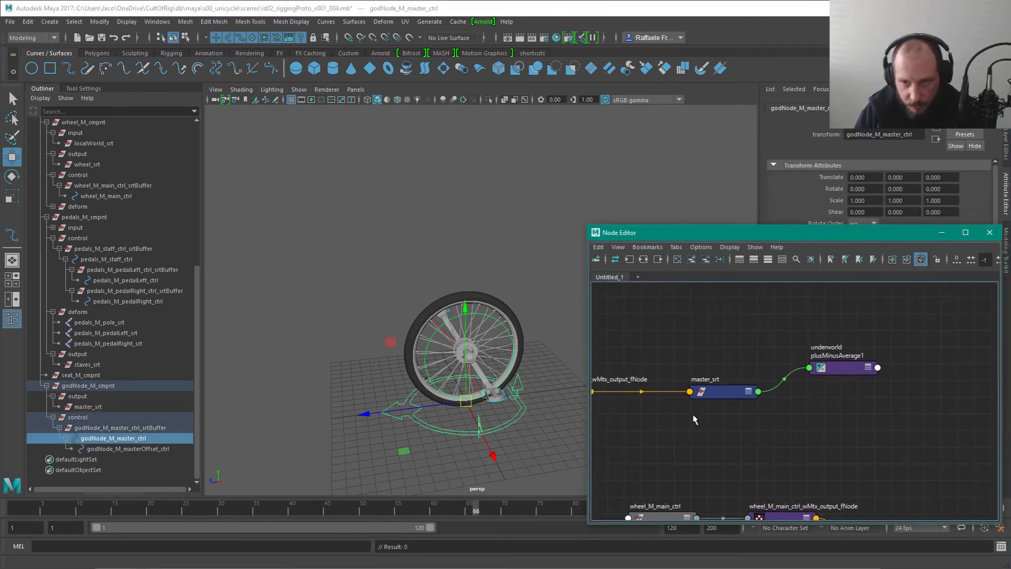
pyautogui.moveTo(729, 326); pyautogui.dragTo(710, 463)
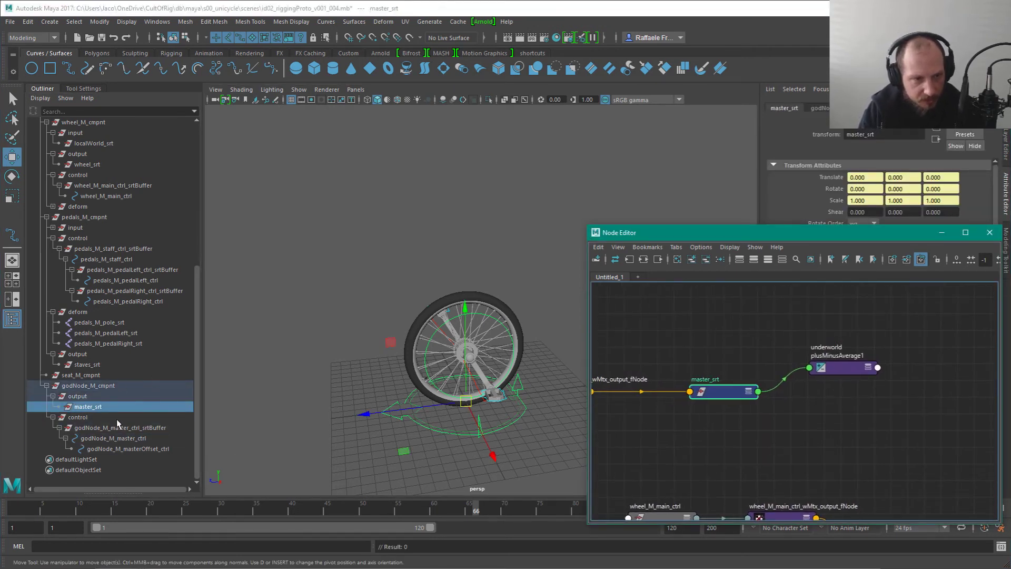
pyautogui.click(840, 367)
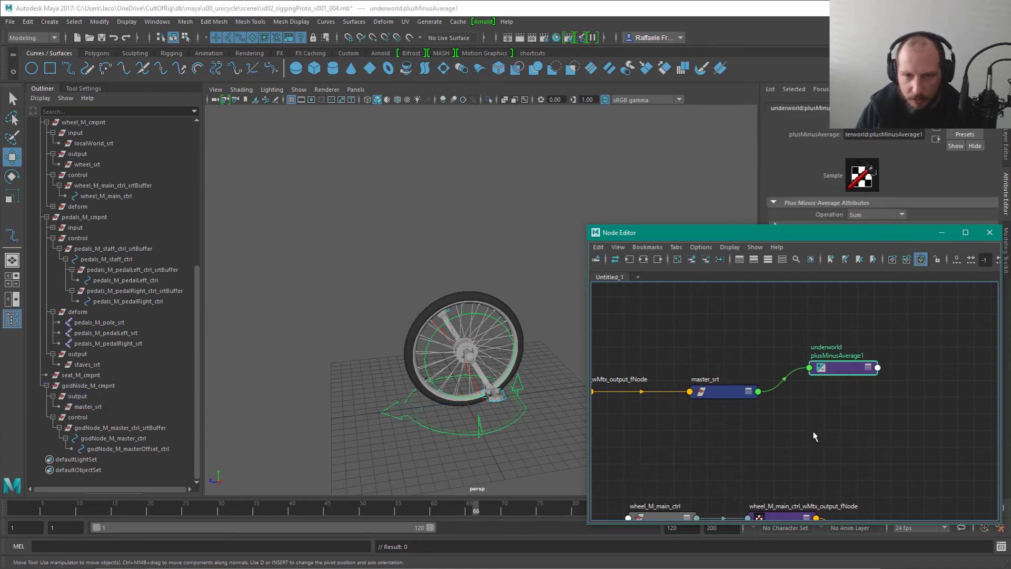
# Step: Set pedals_M_staff_ctrl's Rotate X to 0 and clear the selection
pyautogui.keyDown('alt'); pyautogui.moveTo(515, 260); pyautogui.dragTo(443, 326); pyautogui.keyUp('alt')
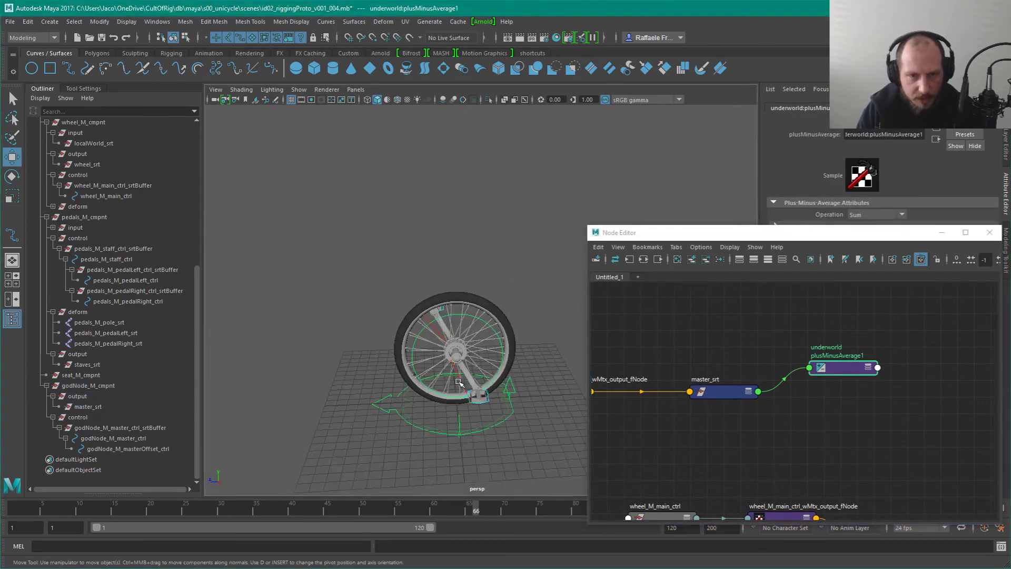
pyautogui.click(437, 332)
pyautogui.press('e')
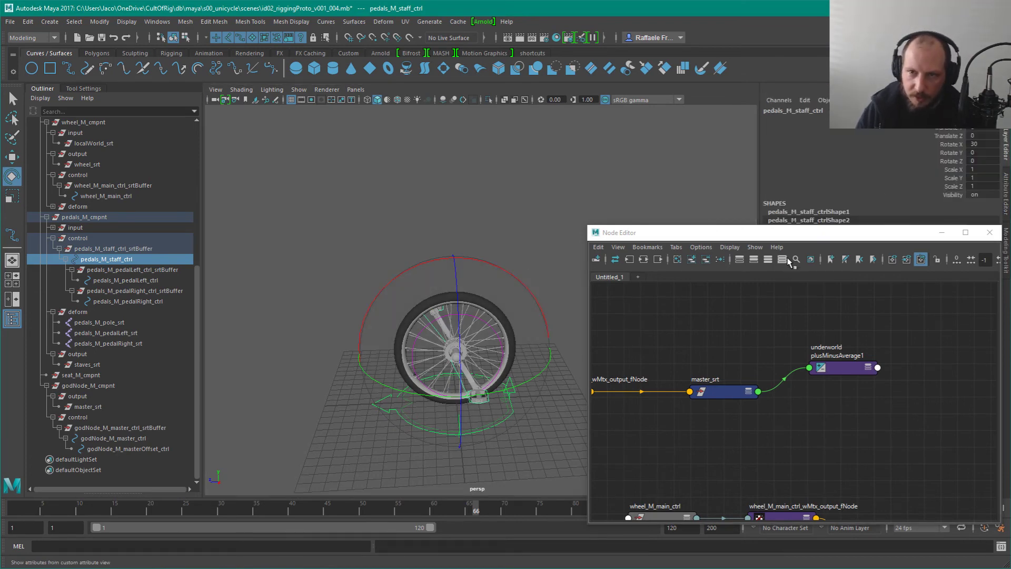
pyautogui.doubleClick(858, 189)
pyautogui.write('0')
pyautogui.press('Return')
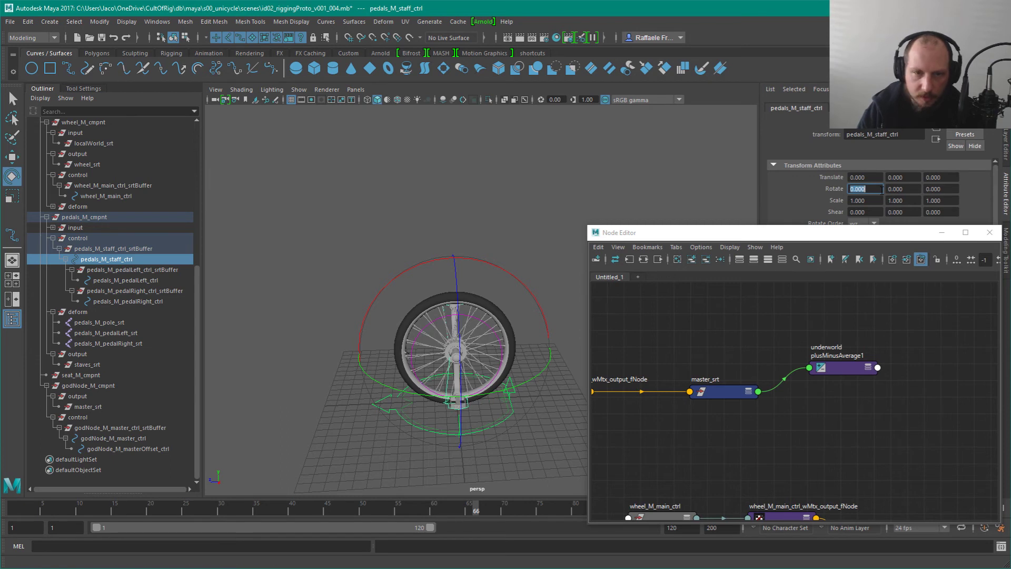
pyautogui.click(548, 278)
# Step: Compare the god node's ring controls by alternating the selection between godNode_M_master_ctrl and godNode_M_masterOffset_ctrl
pyautogui.click(864, 368)
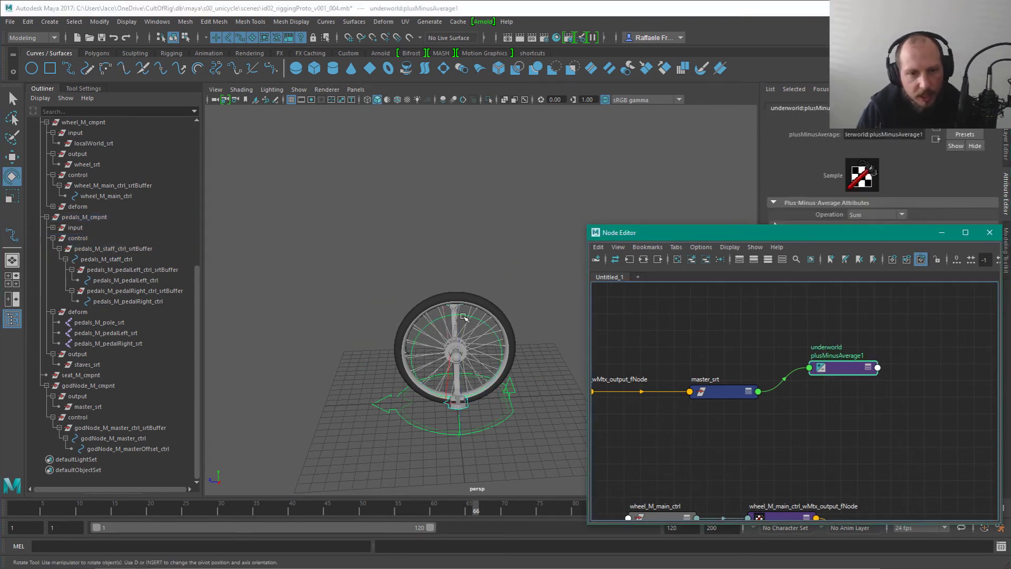
pyautogui.click(389, 410)
pyautogui.click(391, 413)
pyautogui.click(416, 406)
pyautogui.click(457, 433)
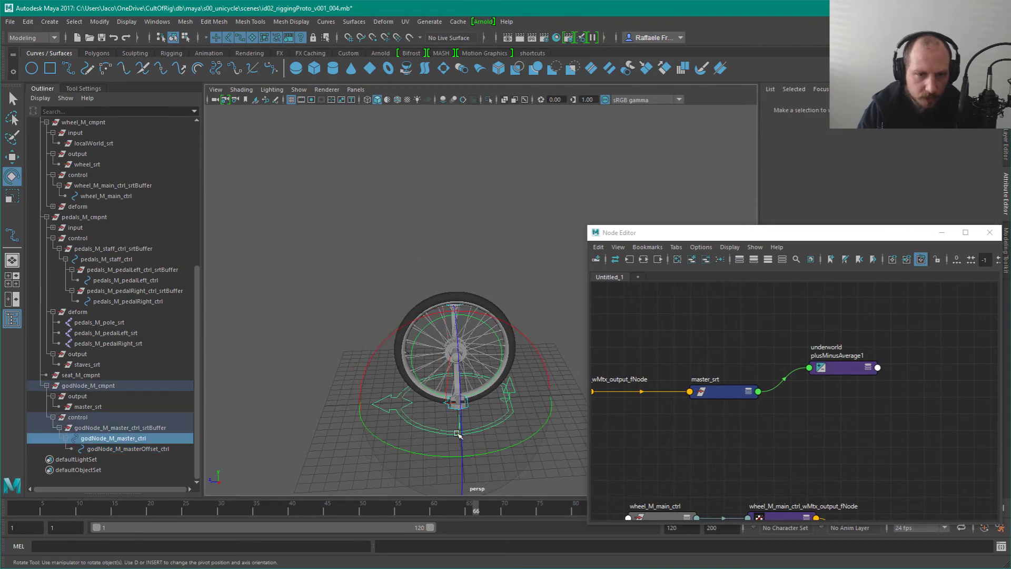
pyautogui.click(141, 449)
pyautogui.press('Up')
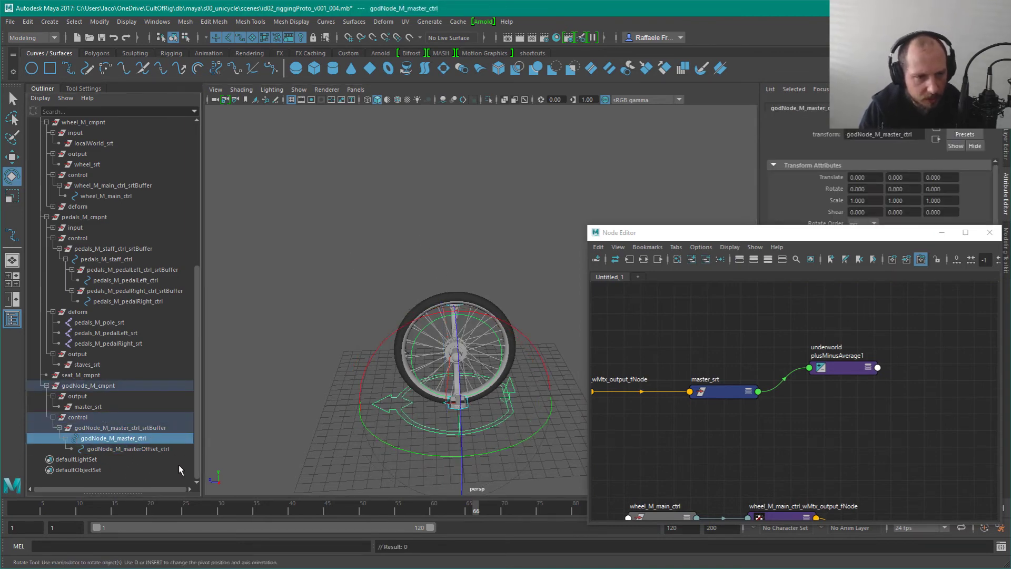
# Step: Hide godNode_M_masterOffset_ctrl, show it again, and reselect its parent godNode_M_master_ctrl
pyautogui.click(154, 450)
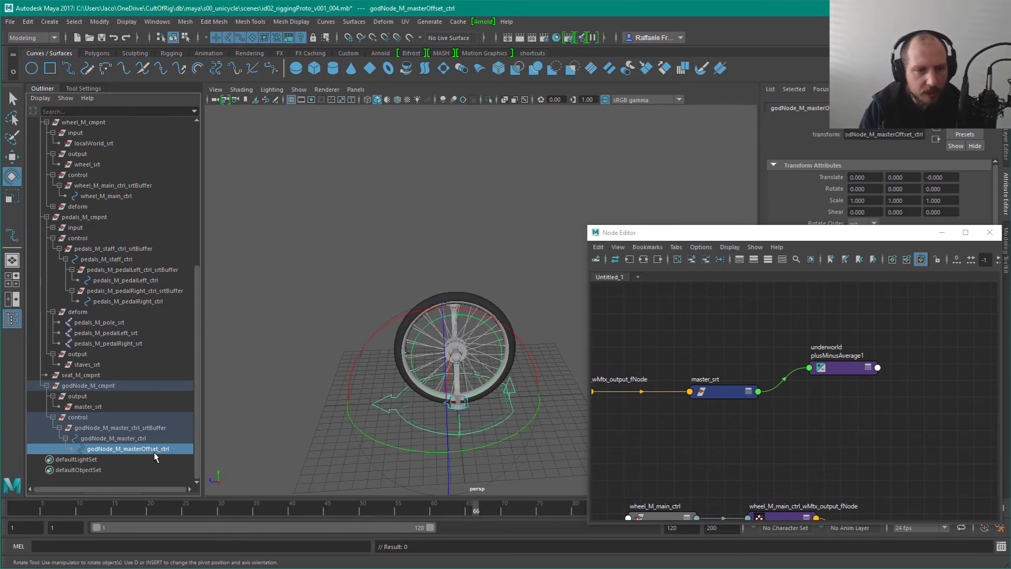
pyautogui.hotkey('ctrl', 'h')
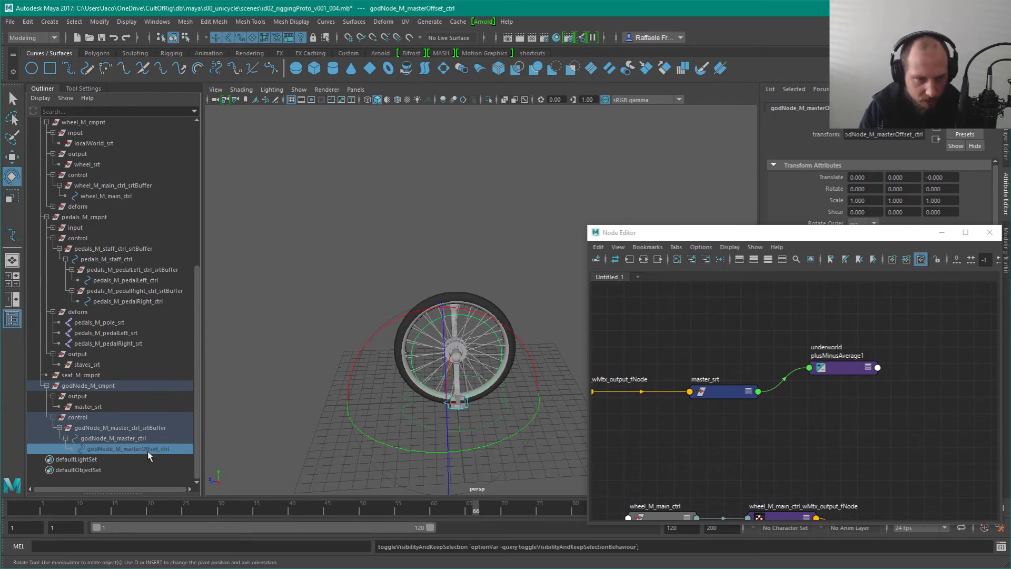
pyautogui.hotkey('ctrl', 'h')
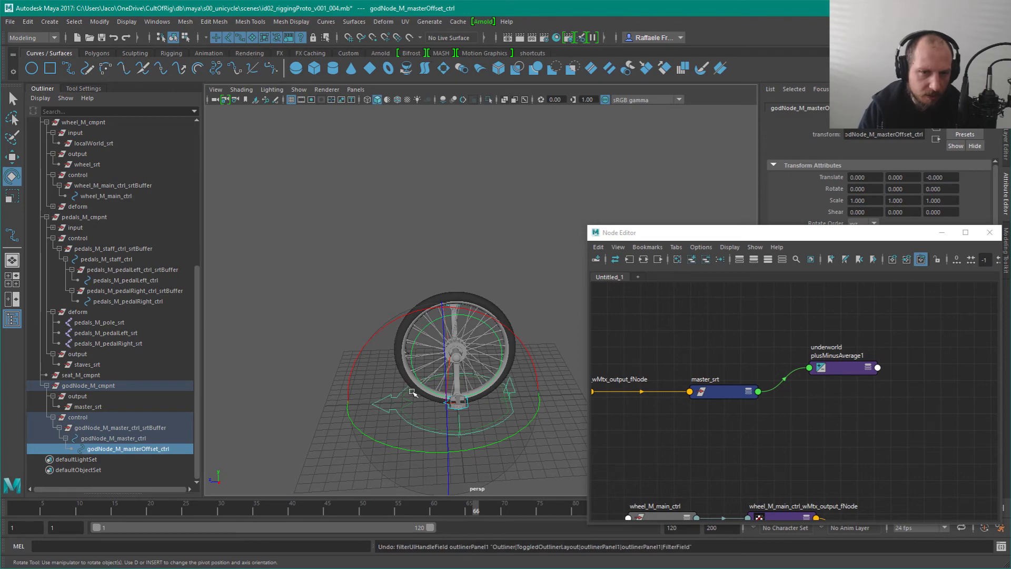
pyautogui.press('Up')
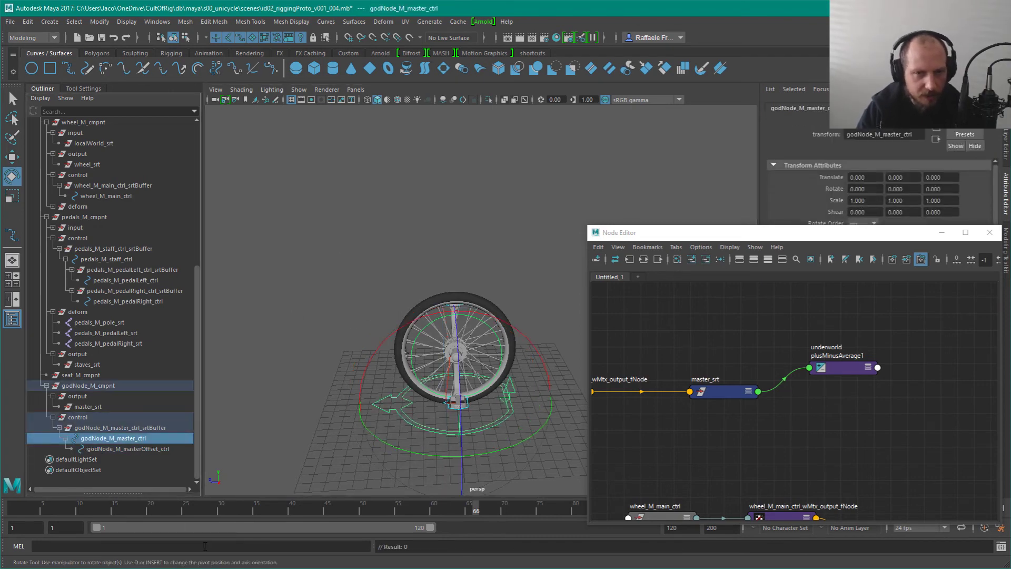
# Step: Trace the god node's graph from godNode_M_masterOffset_ctrl through the matrix output node and master_srt to plusMinusAverage1
pyautogui.click(87, 406)
pyautogui.scroll(-3, 619, 430)
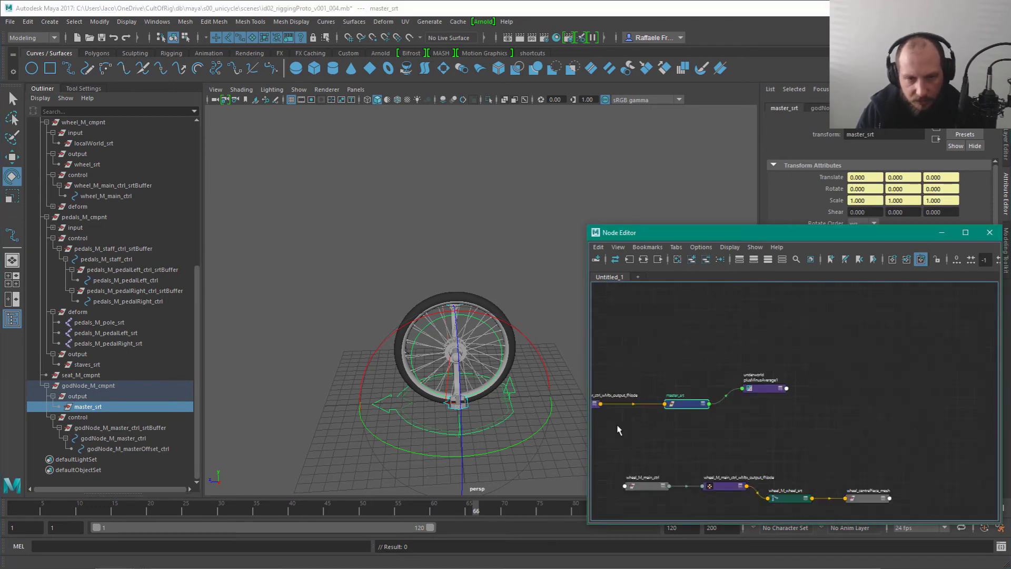
pyautogui.scroll(-3, 619, 430)
pyautogui.press('w')
pyautogui.scroll(-5, 496, 364)
pyautogui.keyDown('alt'); pyautogui.moveTo(651, 370); pyautogui.dragTo(848, 332, button='middle'); pyautogui.keyUp('alt')
pyautogui.scroll(3, 659, 377)
pyautogui.scroll(2, 739, 358)
pyautogui.keyDown('alt'); pyautogui.moveTo(739, 358); pyautogui.dragTo(850, 411, button='middle'); pyautogui.keyUp('alt')
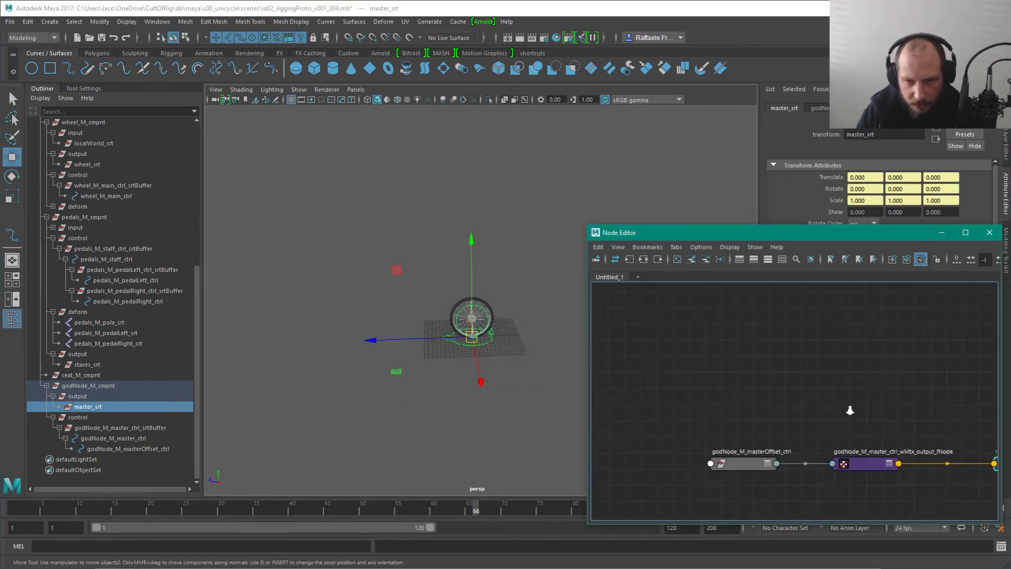
pyautogui.keyDown('alt'); pyautogui.moveTo(850, 411); pyautogui.dragTo(866, 417, button='right'); pyautogui.keyUp('alt')
pyautogui.keyDown('alt'); pyautogui.moveTo(980, 387); pyautogui.dragTo(672, 420, button='middle'); pyautogui.keyUp('alt')
pyautogui.keyDown('alt'); pyautogui.moveTo(814, 417); pyautogui.dragTo(704, 350, button='middle'); pyautogui.keyUp('alt')
pyautogui.moveTo(800, 338); pyautogui.dragTo(715, 504)
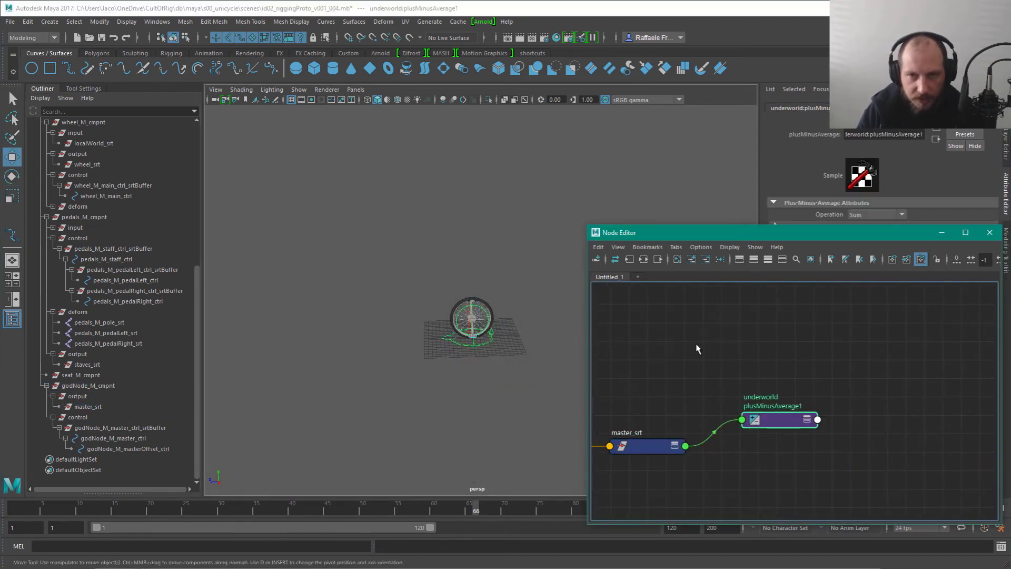
# Step: Resize the Node Editor window and frame the underworld plusMinusAverage1 node in it
pyautogui.keyDown('super'); pyautogui.moveTo(894, 311); pyautogui.dragTo(847, 452, button='right'); pyautogui.keyUp('super')
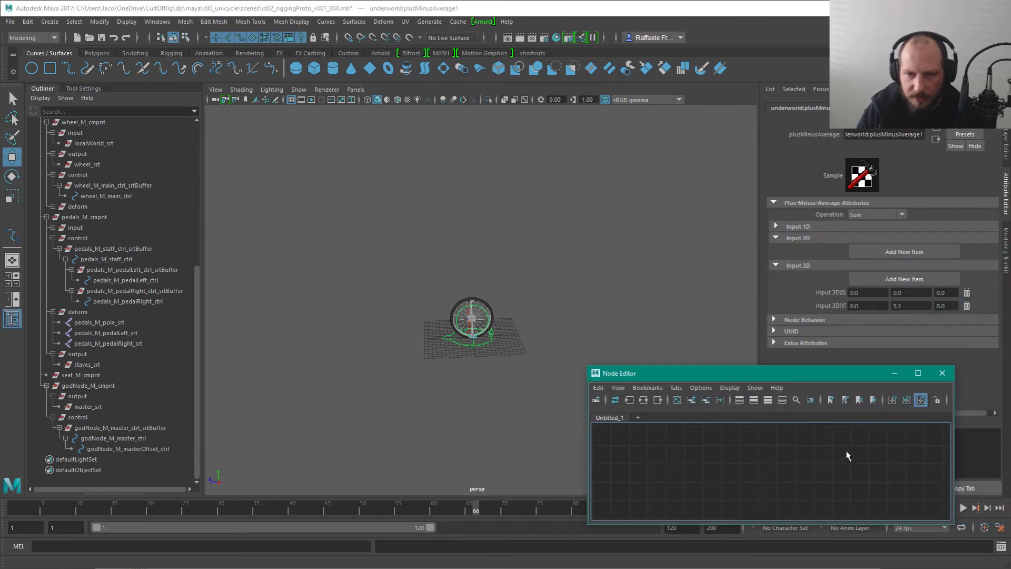
pyautogui.press('a')
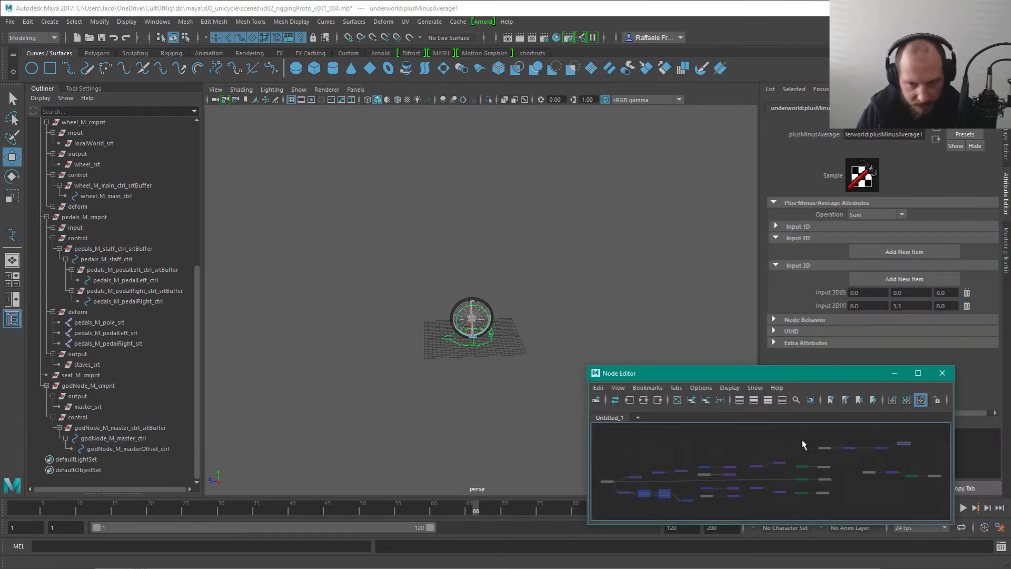
pyautogui.press('f')
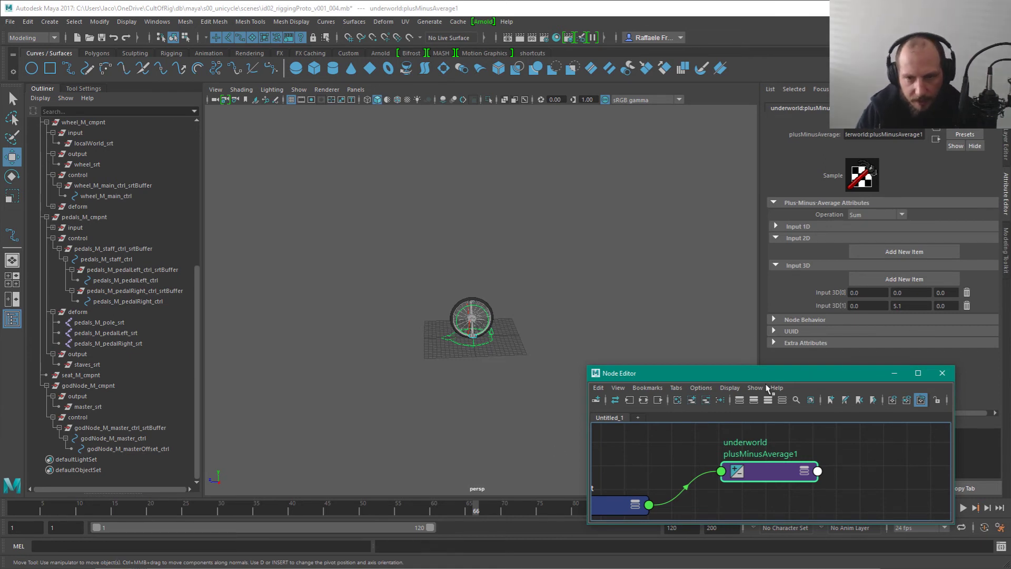
pyautogui.moveTo(774, 373); pyautogui.dragTo(775, 277)
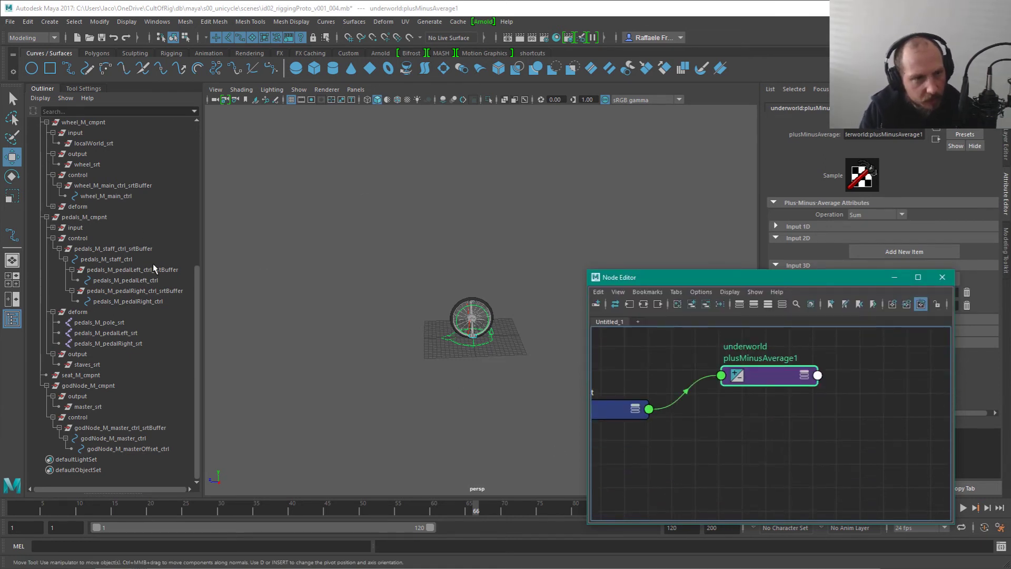
# Step: Test-move localWorld_srt in the input group of pedals_M_cmpnt away from the origin and undo the move
pyautogui.scroll(3, 132, 269)
pyautogui.click(96, 309)
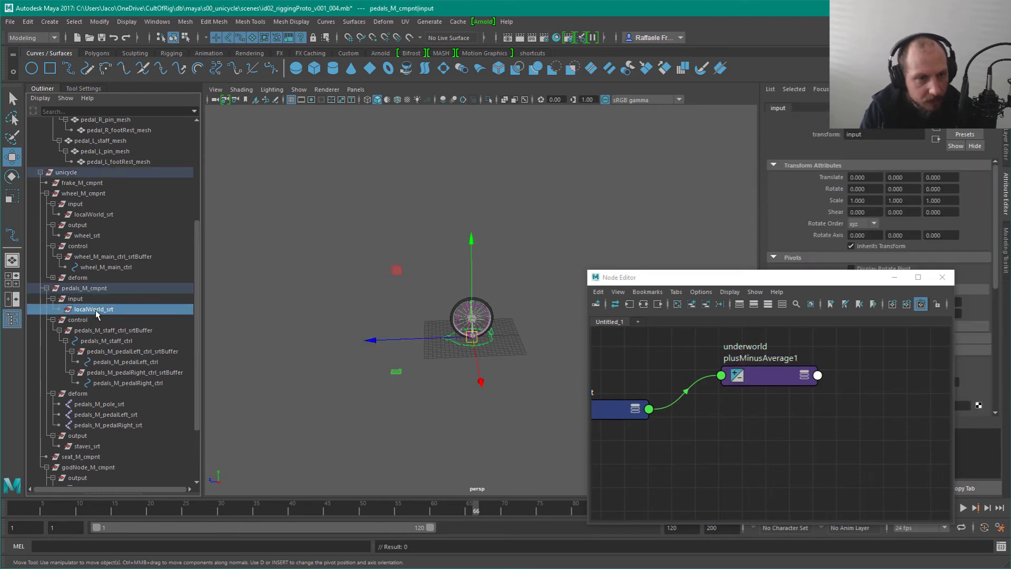
pyautogui.moveTo(472, 338)
pyautogui.mouseDown()
pyautogui.moveTo(446, 331)
pyautogui.moveTo(479, 316)
pyautogui.moveTo(460, 330)
pyautogui.mouseUp()
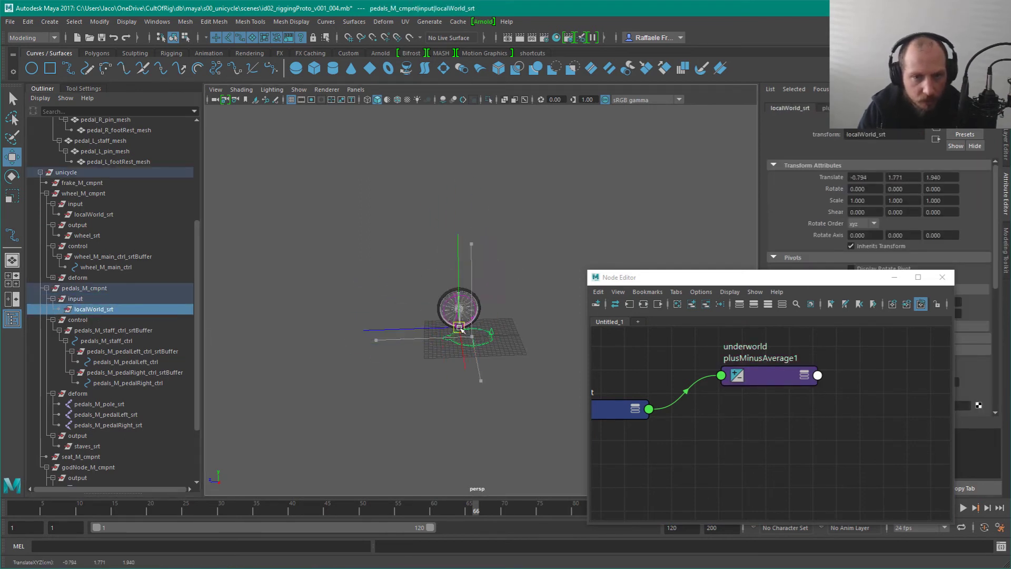
pyautogui.hotkey('ctrl', 'z')
pyautogui.keyDown('alt'); pyautogui.moveTo(526, 297); pyautogui.dragTo(576, 416, button='right'); pyautogui.keyUp('alt')
pyautogui.keyDown('alt'); pyautogui.moveTo(495, 414); pyautogui.dragTo(546, 393); pyautogui.keyUp('alt')
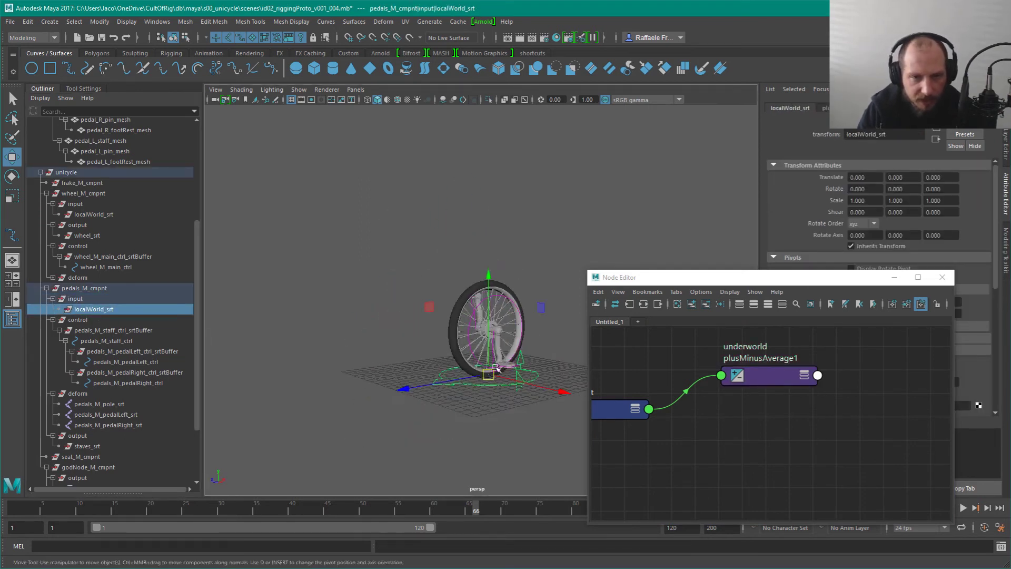
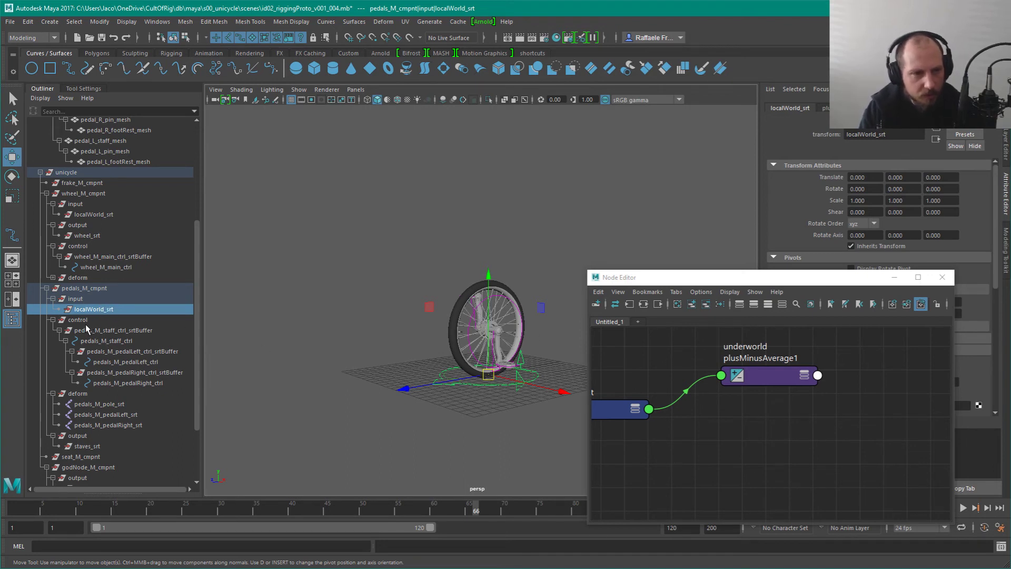
# Step: Add pedals_M_cmpnt's localWorld_srt and its connected nodes to the node graph and place the chain just before decomposeMatrix1
pyautogui.click(798, 408)
pyautogui.scroll(-5, 798, 408)
pyautogui.keyDown('alt'); pyautogui.moveTo(646, 400); pyautogui.dragTo(885, 458, button='middle'); pyautogui.keyUp('alt')
pyautogui.keyDown('alt'); pyautogui.moveTo(606, 457); pyautogui.dragTo(756, 393, button='middle'); pyautogui.keyUp('alt')
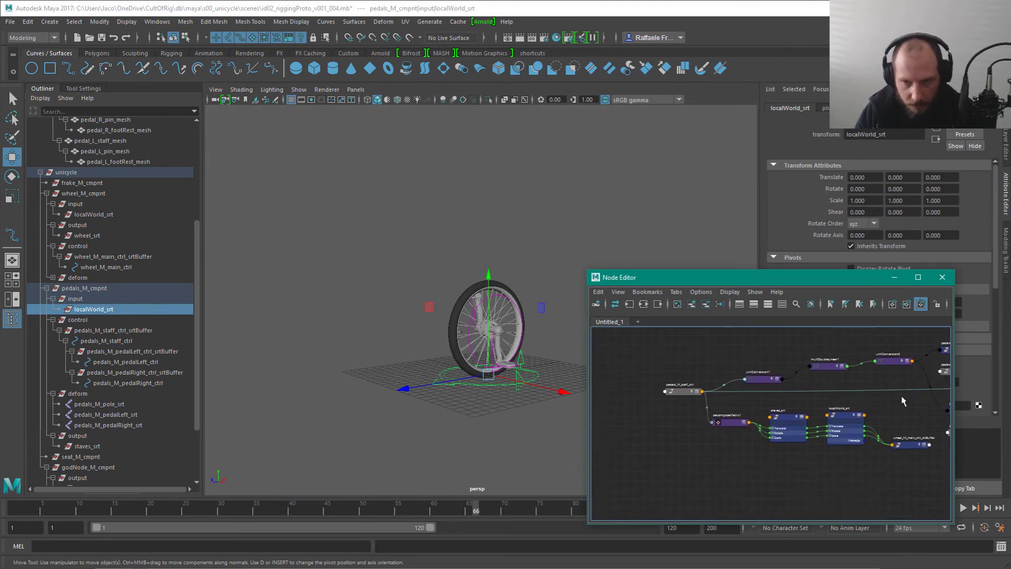
pyautogui.click(643, 304)
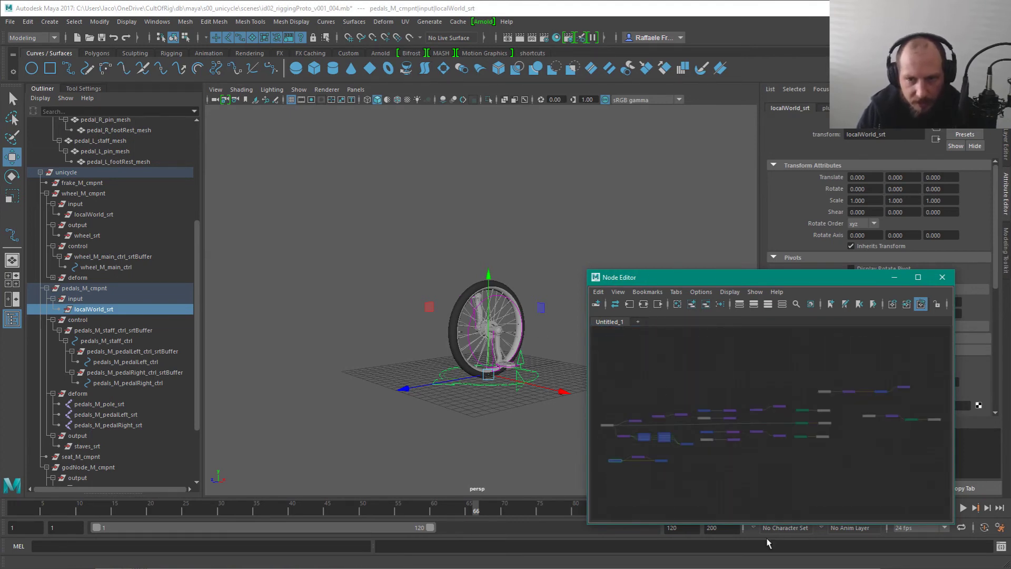
pyautogui.scroll(6, 684, 426)
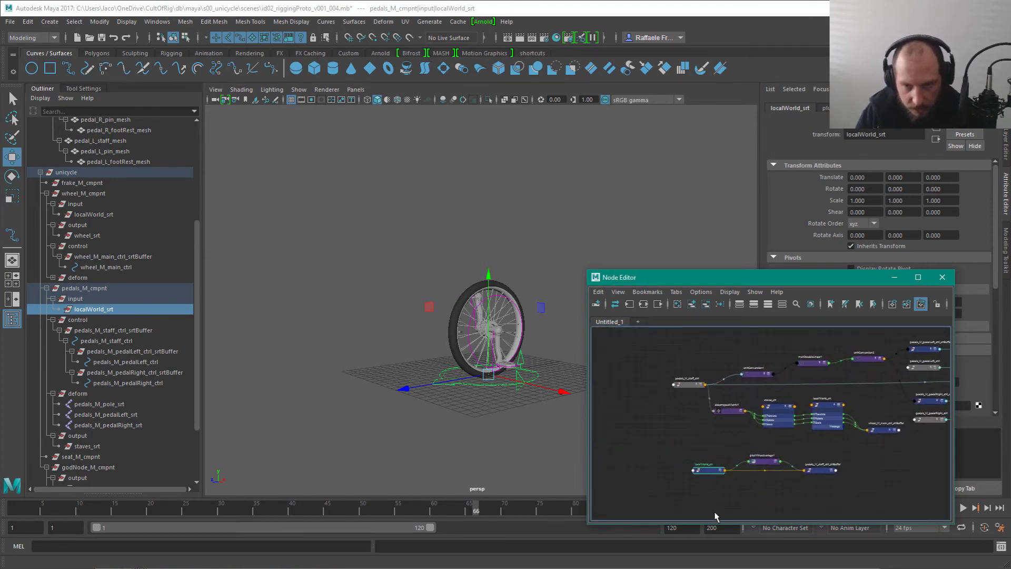
pyautogui.moveTo(638, 423); pyautogui.dragTo(663, 340)
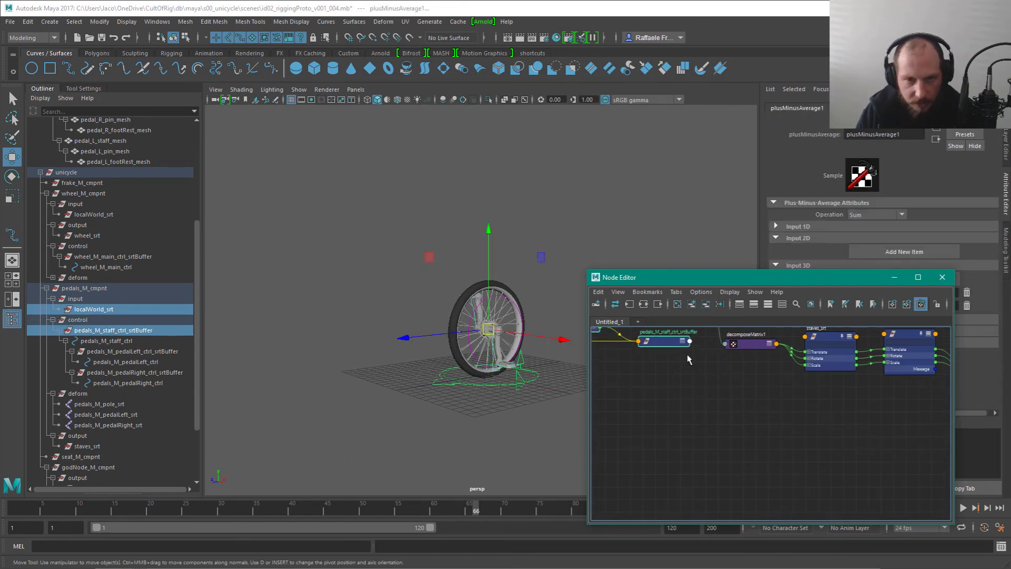
pyautogui.keyDown('alt'); pyautogui.moveTo(661, 345); pyautogui.dragTo(798, 448, button='middle'); pyautogui.keyUp('alt')
# Step: Examine the localWorld_srt, plusMinusAverage1 and pedals_M_staff_ctrl_srtBuffer chain by selecting its end nodes individually and all three nodes together
pyautogui.click(802, 445)
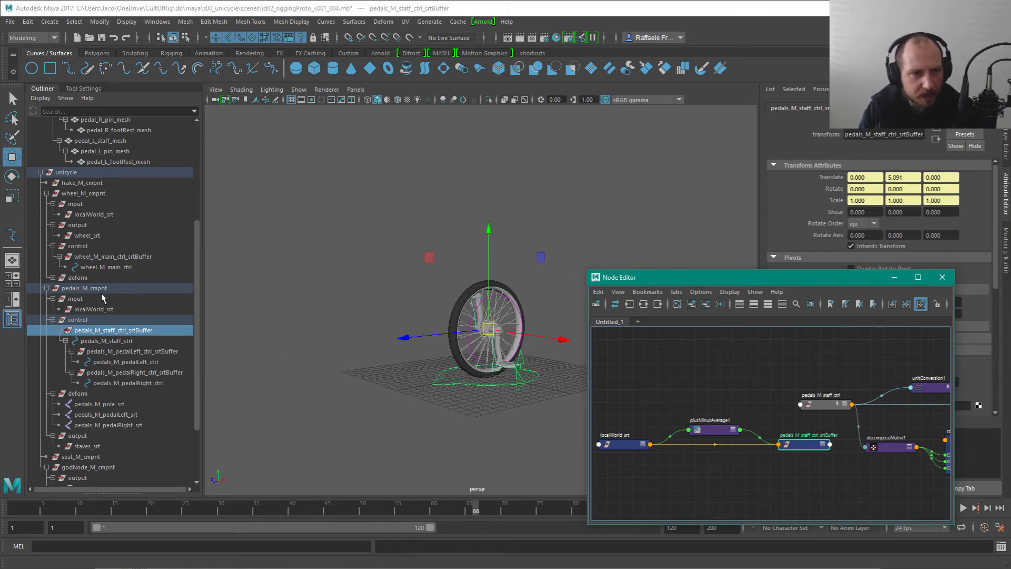
pyautogui.click(105, 309)
pyautogui.click(647, 446)
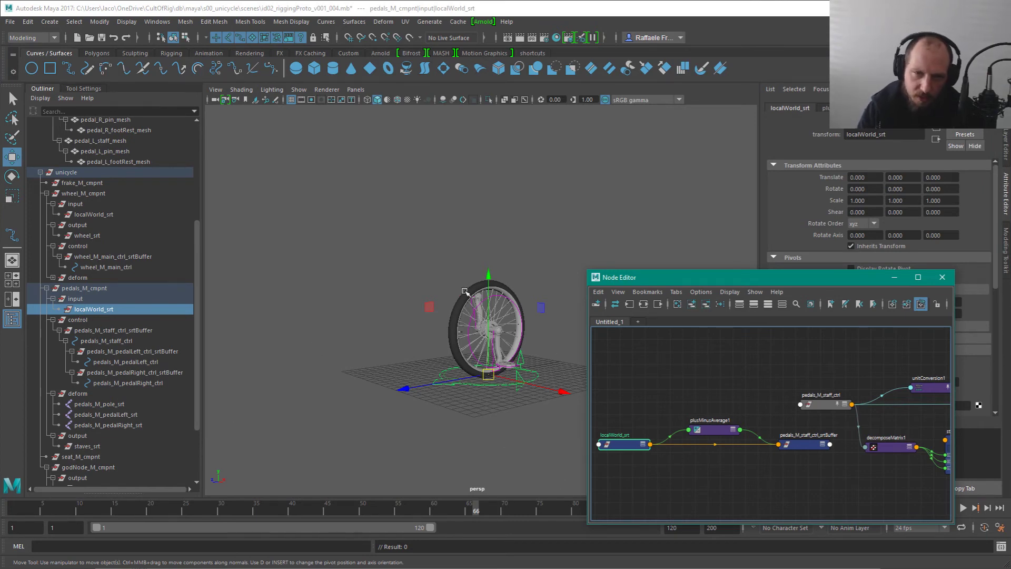
pyautogui.moveTo(810, 479); pyautogui.dragTo(605, 420)
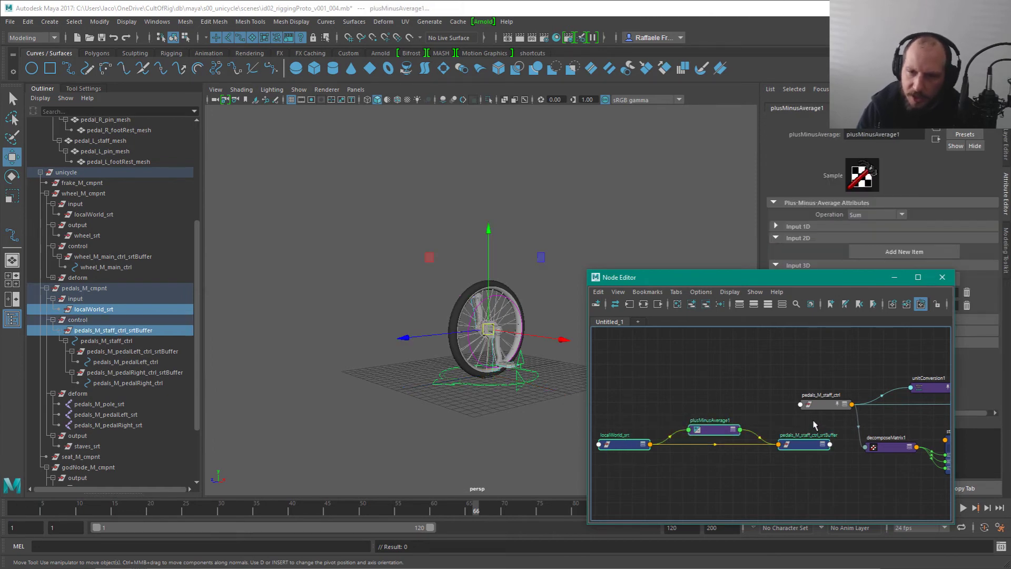
# Step: Move the localWorld_srt, plusMinusAverage1 and pedals_M_staff_ctrl_srtBuffer chain across the node graph to just after master_srt
pyautogui.keyDown('alt'); pyautogui.moveTo(777, 462); pyautogui.dragTo(697, 458, button='right'); pyautogui.keyUp('alt')
pyautogui.keyDown('alt'); pyautogui.moveTo(817, 345); pyautogui.dragTo(735, 423, button='middle'); pyautogui.keyUp('alt')
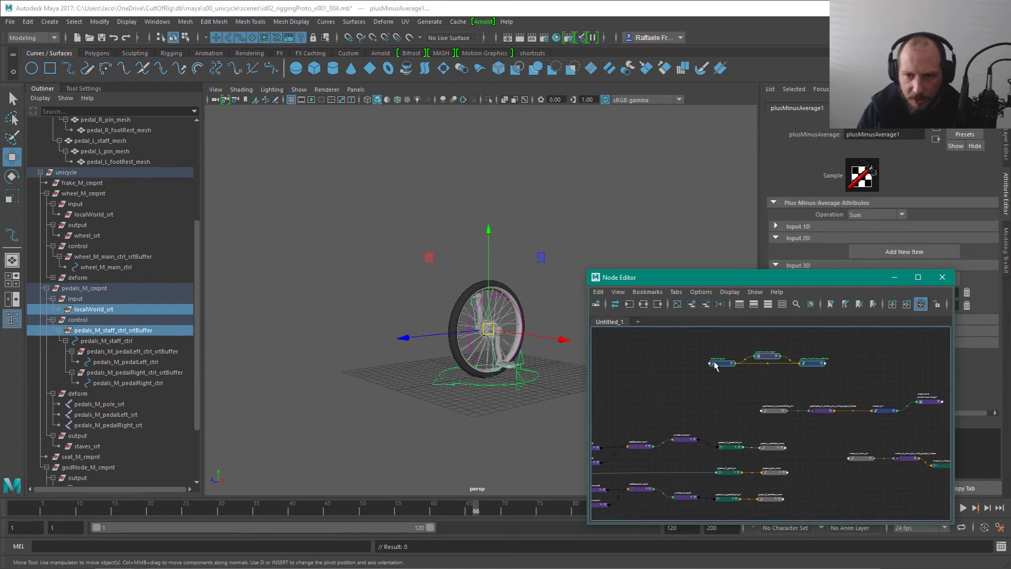
pyautogui.moveTo(714, 365); pyautogui.dragTo(889, 375)
pyautogui.keyDown('alt'); pyautogui.moveTo(794, 414); pyautogui.dragTo(651, 412, button='middle'); pyautogui.keyUp('alt')
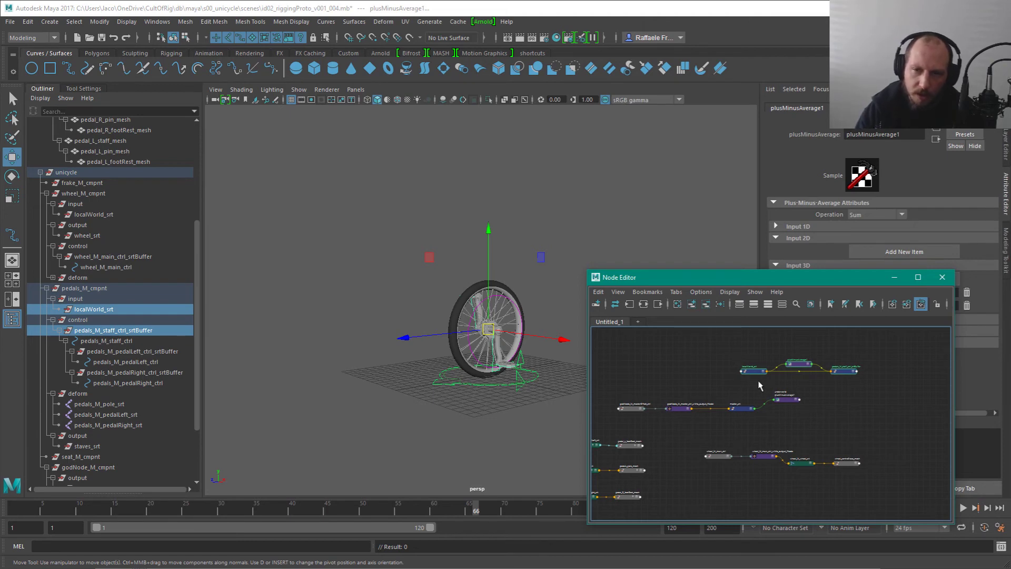
pyautogui.keyDown('alt'); pyautogui.moveTo(753, 375); pyautogui.dragTo(803, 375, button='middle'); pyautogui.keyUp('alt')
pyautogui.moveTo(803, 375); pyautogui.dragTo(865, 412)
pyautogui.keyDown('alt'); pyautogui.moveTo(838, 424); pyautogui.dragTo(705, 427, button='middle'); pyautogui.keyUp('alt')
pyautogui.keyDown('alt'); pyautogui.moveTo(705, 428); pyautogui.dragTo(834, 496, button='right'); pyautogui.keyUp('alt')
pyautogui.keyDown('alt'); pyautogui.moveTo(716, 407); pyautogui.dragTo(750, 409, button='middle'); pyautogui.keyUp('alt')
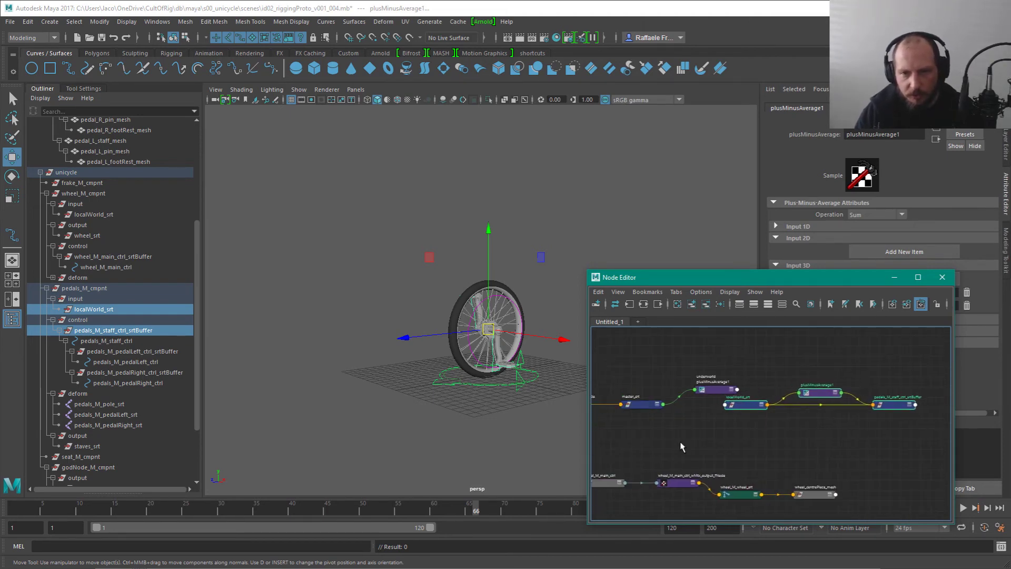
pyautogui.keyDown('alt'); pyautogui.moveTo(718, 410); pyautogui.dragTo(819, 513, button='right'); pyautogui.keyUp('alt')
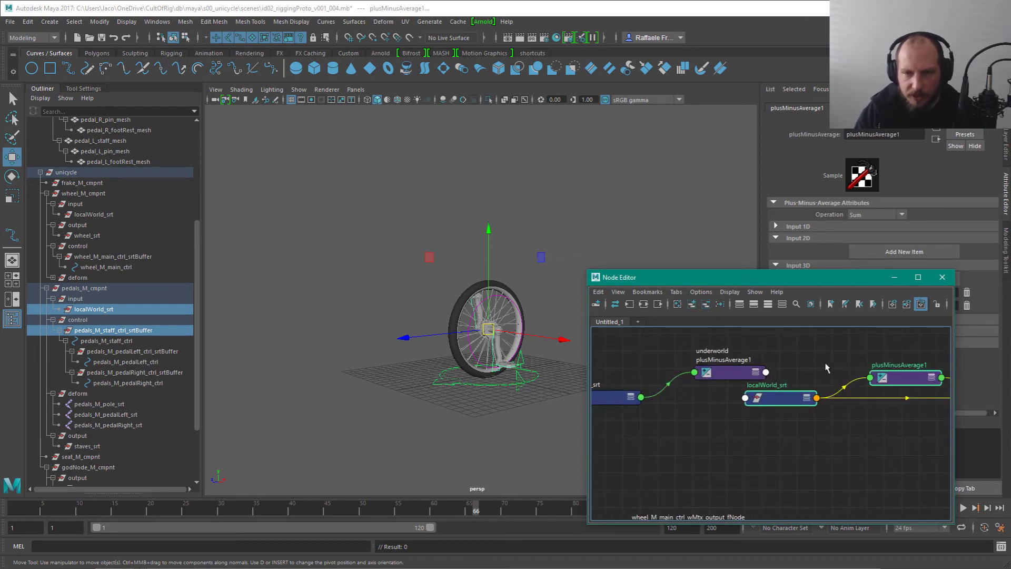
# Step: Connect master_srt's Translate, Rotate and Scale outputs to the matching inputs of pedals_M_cmpnt's localWorld_srt
pyautogui.moveTo(718, 368); pyautogui.dragTo(706, 347)
pyautogui.keyDown('alt'); pyautogui.moveTo(704, 390); pyautogui.dragTo(757, 414, button='middle'); pyautogui.keyUp('alt')
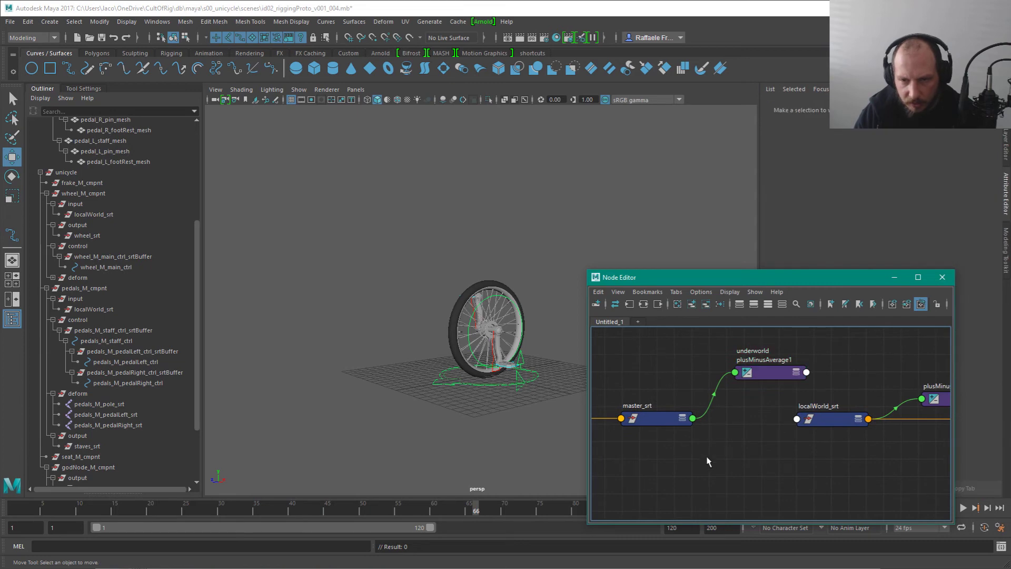
pyautogui.click(665, 420)
pyautogui.keyDown('shift'); pyautogui.click(820, 420); pyautogui.keyUp('shift')
pyautogui.press('2')
pyautogui.press('3')
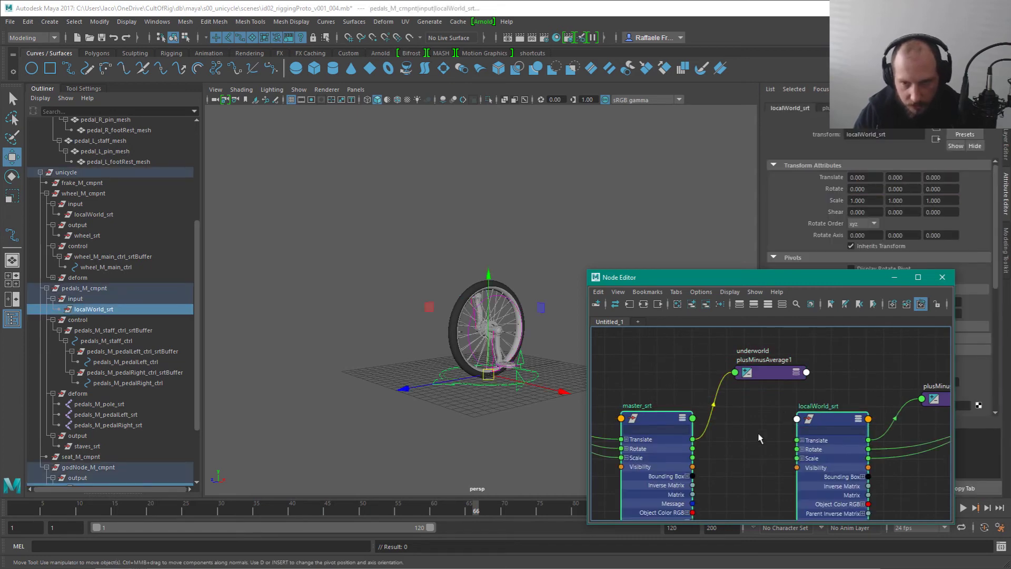
pyautogui.scroll(3, 730, 412)
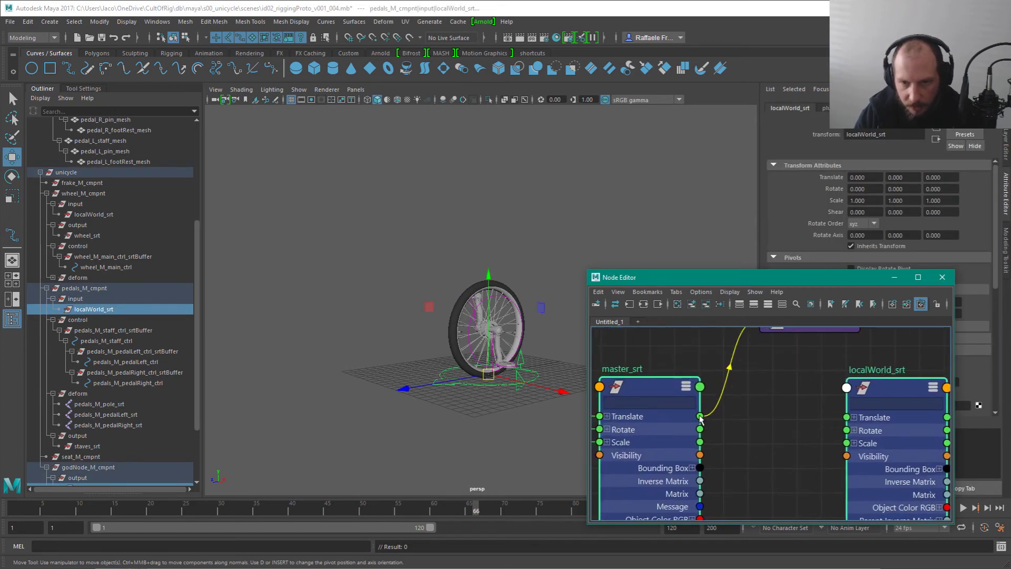
pyautogui.moveTo(700, 418); pyautogui.dragTo(846, 417)
pyautogui.moveTo(731, 428); pyautogui.dragTo(846, 430)
pyautogui.moveTo(700, 442); pyautogui.dragTo(849, 442)
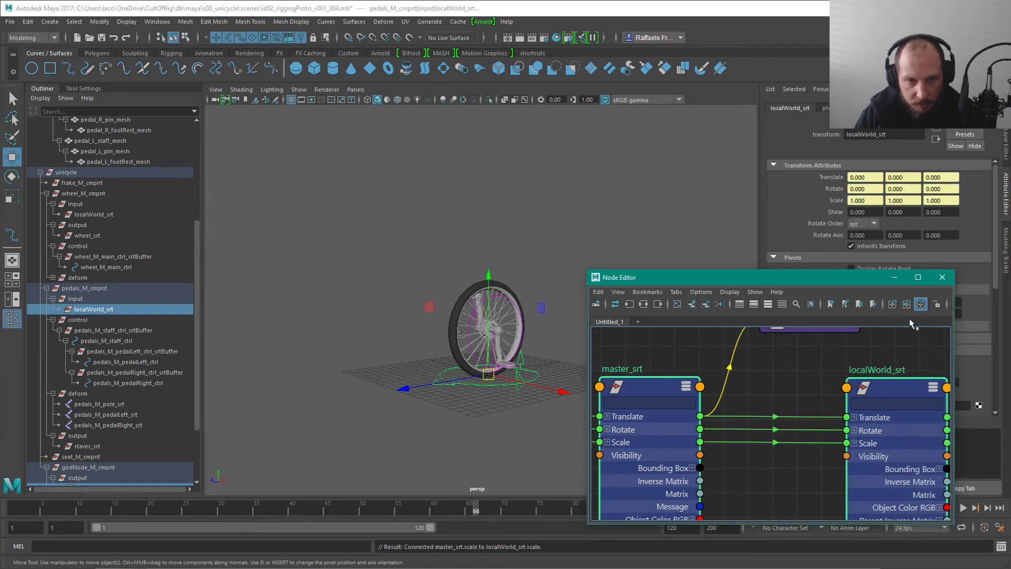
# Step: Delete the underworld plusMinusAverage1 node connected to master_srt
pyautogui.keyDown('alt'); pyautogui.moveTo(836, 347); pyautogui.dragTo(780, 468, button='middle'); pyautogui.keyUp('alt')
pyautogui.moveTo(832, 414); pyautogui.dragTo(736, 487)
pyautogui.press('Delete')
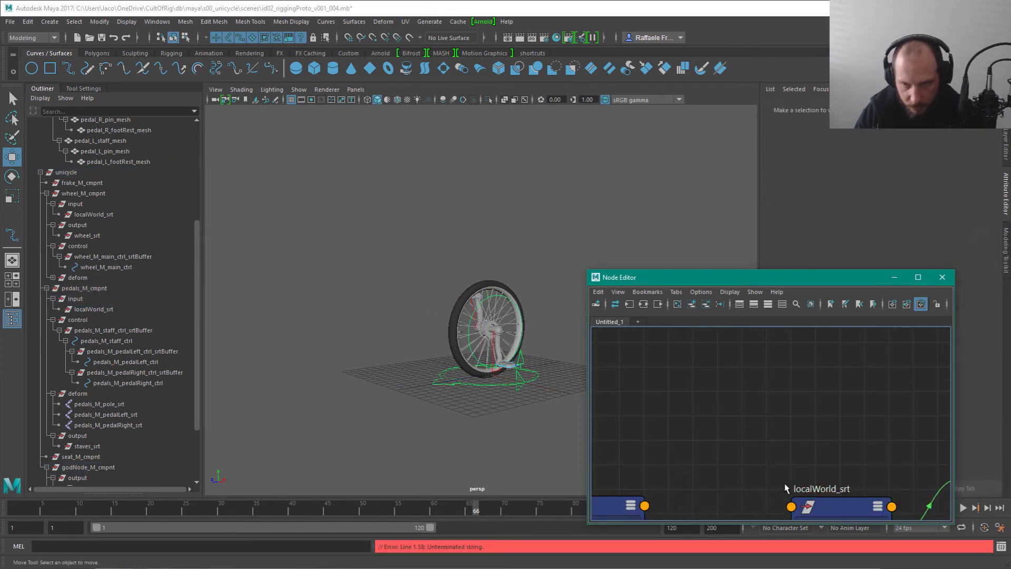
pyautogui.keyDown('alt'); pyautogui.moveTo(808, 406); pyautogui.dragTo(622, 349, button='right'); pyautogui.keyUp('alt')
pyautogui.keyDown('alt'); pyautogui.moveTo(836, 476); pyautogui.dragTo(763, 421, button='middle'); pyautogui.keyUp('alt')
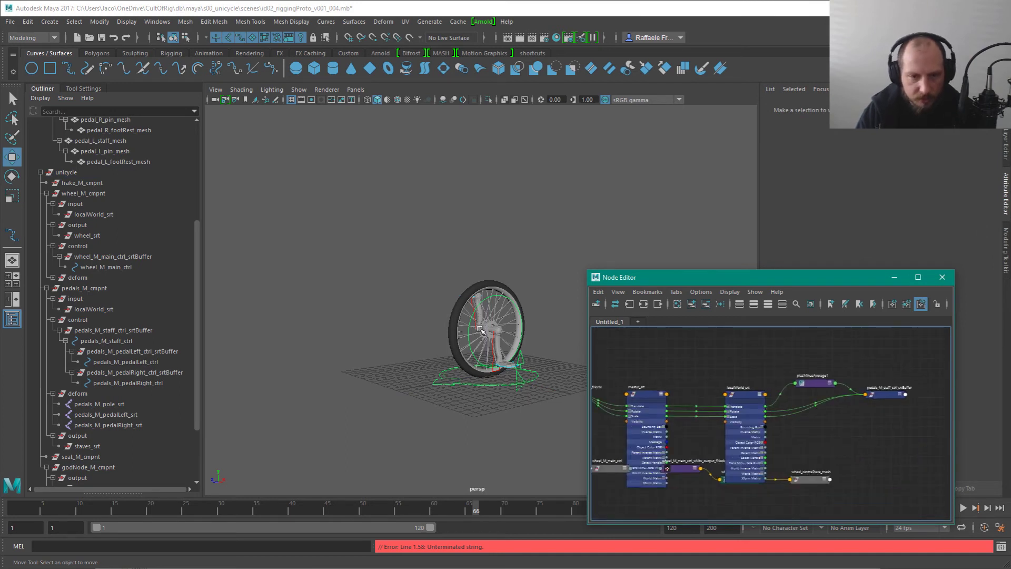
# Step: Check the scene's namespaces in the Namespace Editor and close it
pyautogui.click(289, 153)
pyautogui.click(160, 21)
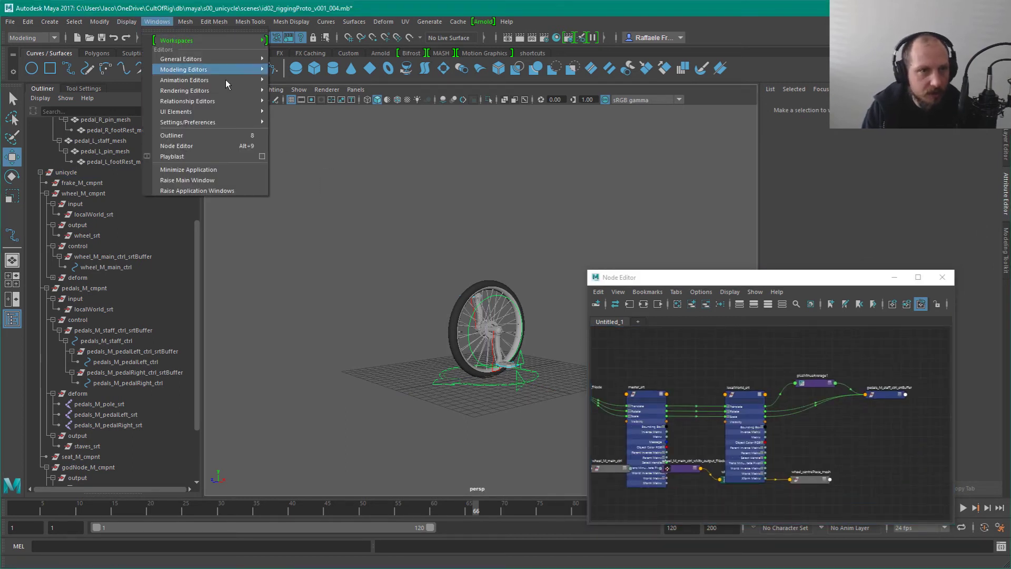
pyautogui.moveTo(191, 60)
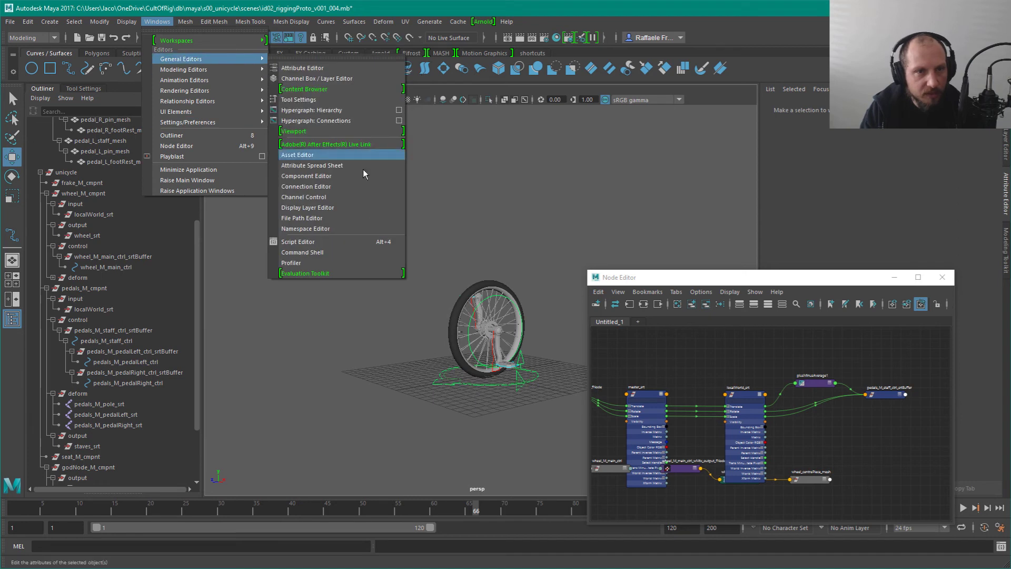
pyautogui.click(316, 230)
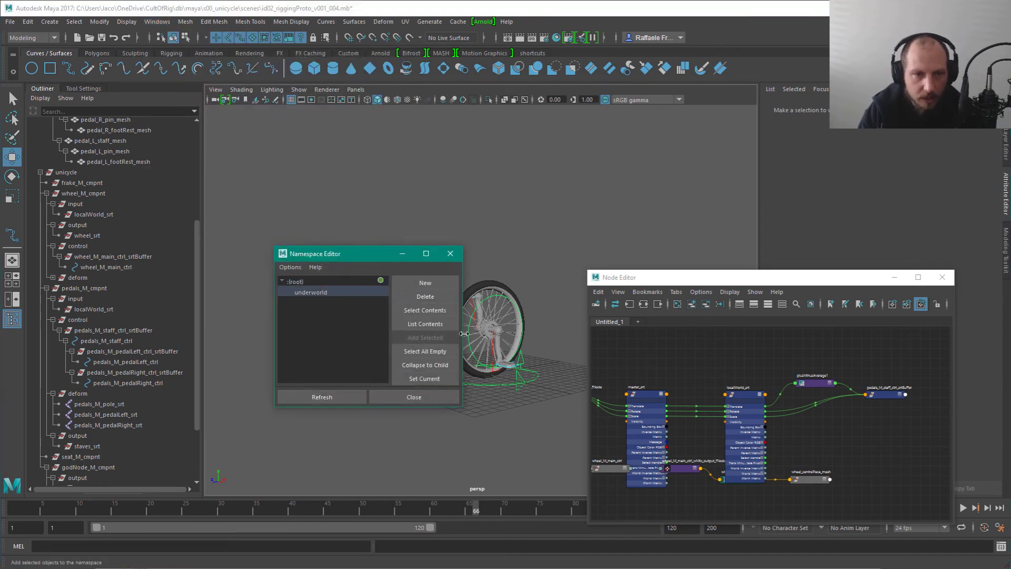
pyautogui.click(414, 396)
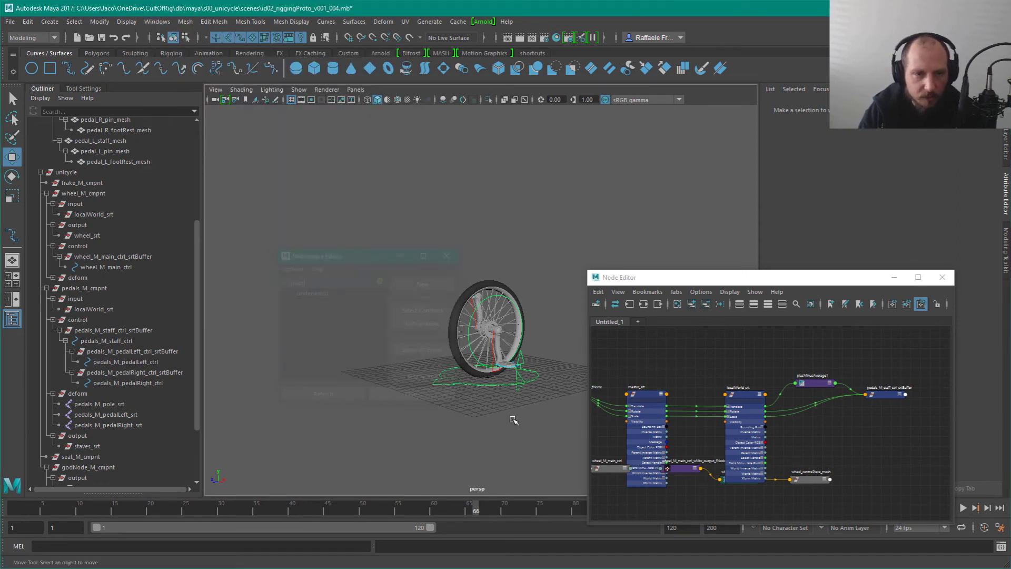
# Step: Test-move godNode_M_master_ctrl away from the origin and undo the move
pyautogui.scroll(-2, 519, 409)
pyautogui.hotkey('ctrl', 's')
pyautogui.scroll(2, 563, 299)
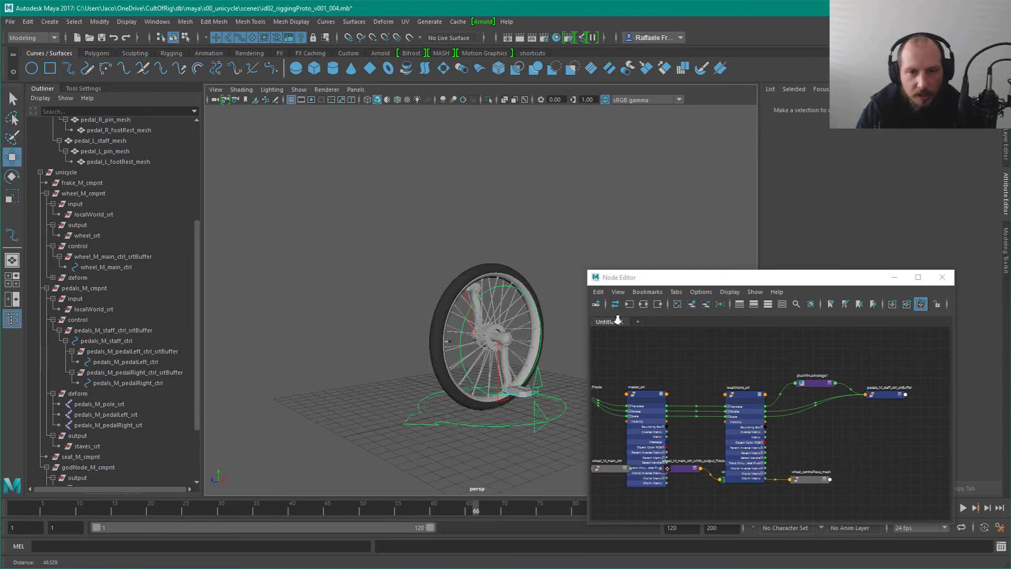
pyautogui.click(484, 416)
pyautogui.scroll(-5, 482, 411)
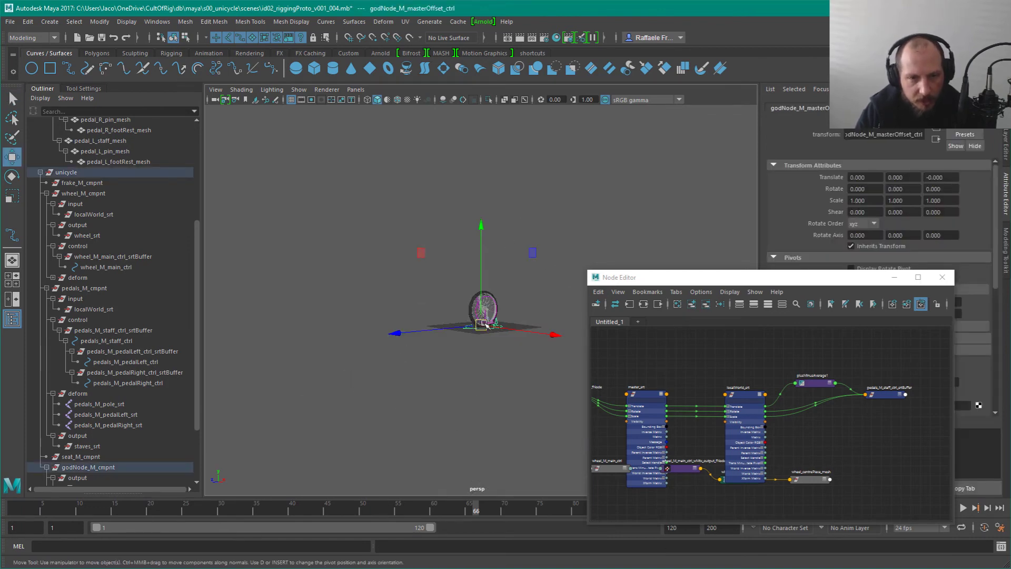
pyautogui.keyDown('alt'); pyautogui.moveTo(481, 377); pyautogui.dragTo(434, 396); pyautogui.keyUp('alt')
pyautogui.scroll(5, 455, 410)
pyautogui.click(516, 332)
pyautogui.click(497, 426)
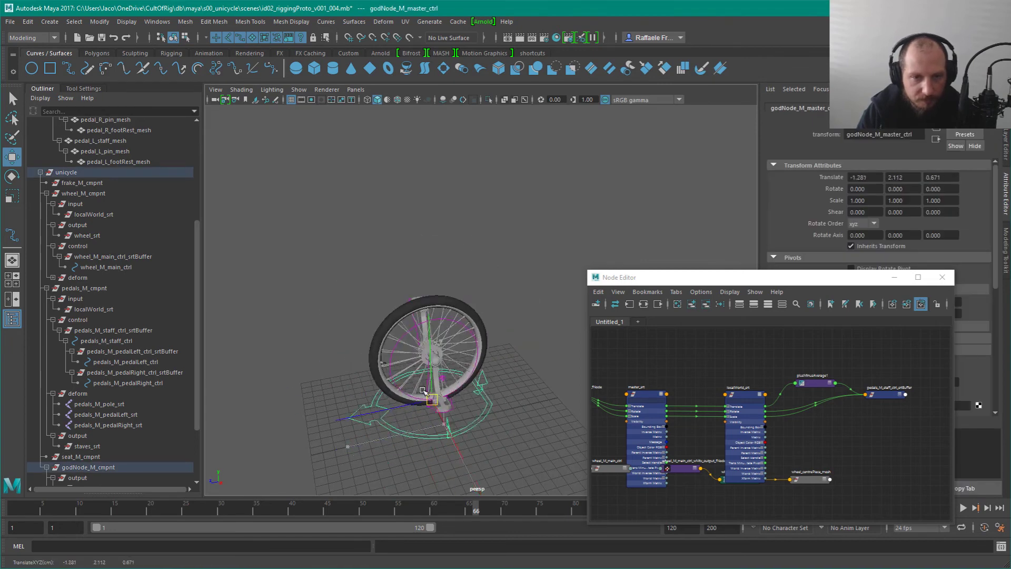
pyautogui.hotkey('ctrl', 'z')
# Step: Test-rotate pedals_M_staff_ctrl, undo the rotation and clear the selection
pyautogui.keyDown('alt'); pyautogui.moveTo(472, 246); pyautogui.dragTo(511, 230); pyautogui.keyUp('alt')
pyautogui.click(525, 269)
pyautogui.click(442, 351)
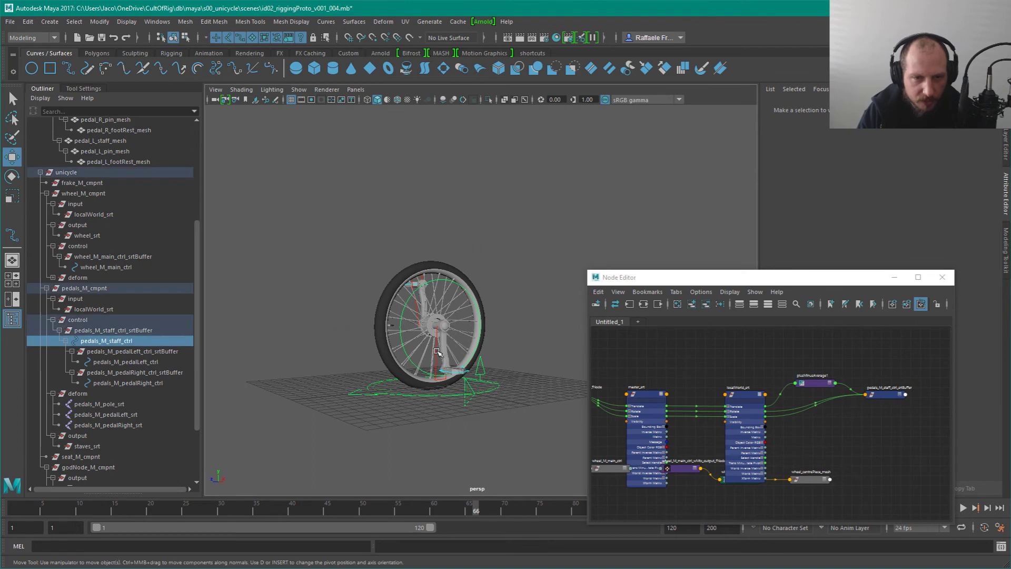
pyautogui.press('e')
pyautogui.moveTo(376, 266); pyautogui.dragTo(406, 253)
pyautogui.hotkey('ctrl', 'z')
pyautogui.click(558, 300)
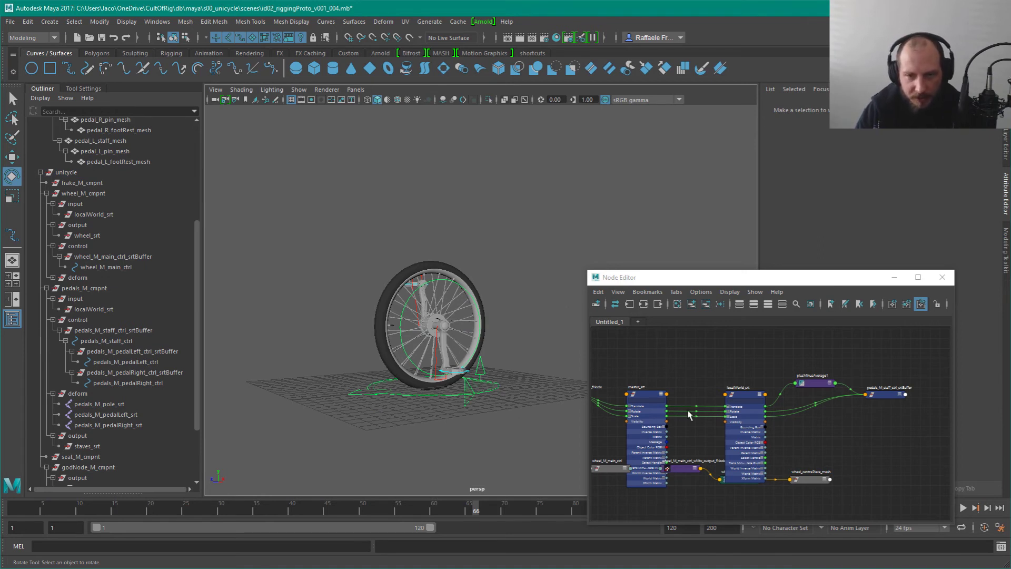
# Step: Collapse the master_srt and localWorld_srt nodes to their compact display without attributes
pyautogui.click(659, 396)
pyautogui.press('1')
pyautogui.click(745, 419)
pyautogui.press('1')
pyautogui.keyDown('alt'); pyautogui.moveTo(710, 392); pyautogui.dragTo(726, 394, button='middle'); pyautogui.keyUp('alt')
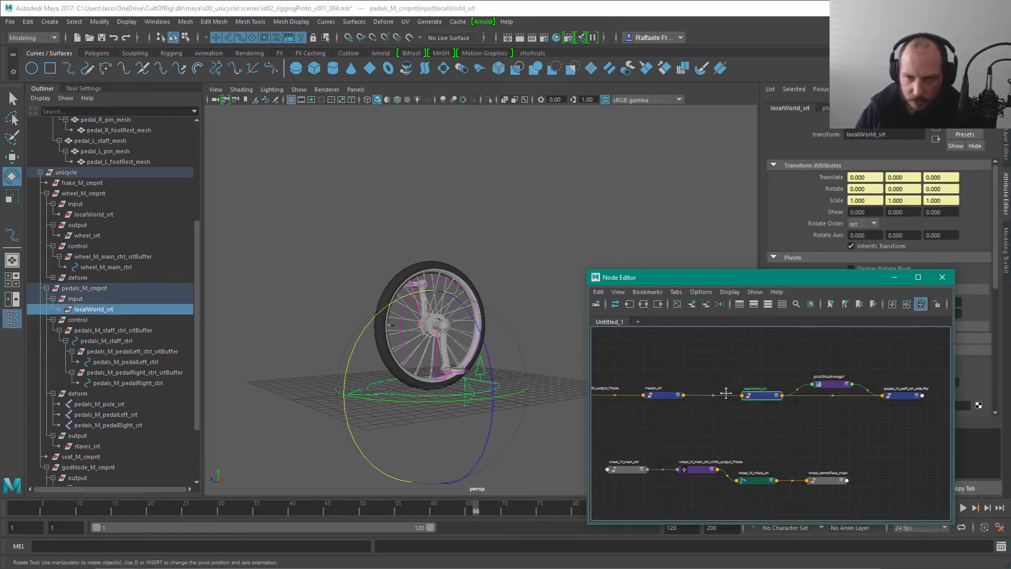
# Step: Enlarge the Node Editor window and frame the god node chain together with the pedals and wheel chains
pyautogui.scroll(-3, 725, 393)
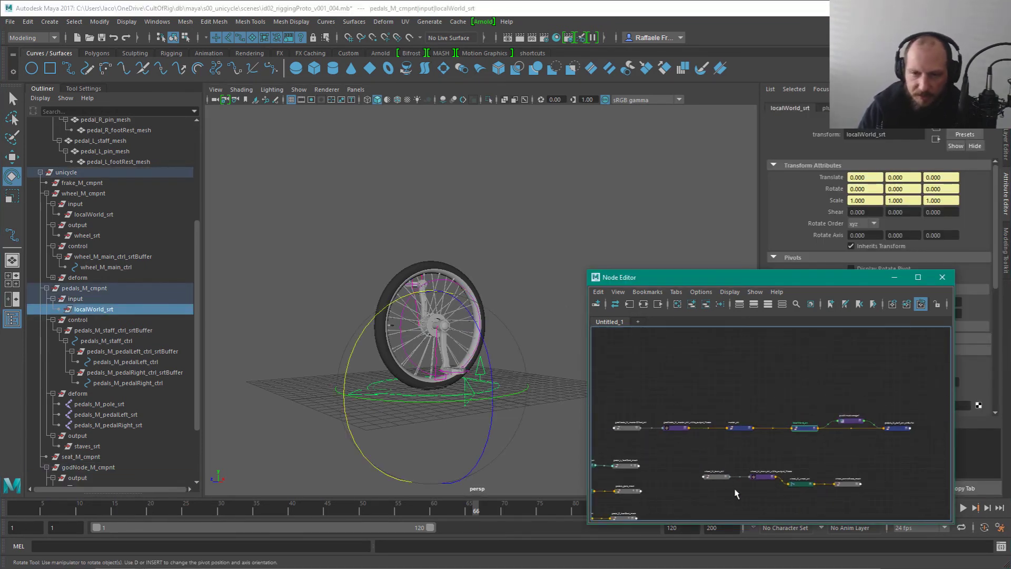
pyautogui.keyDown('alt'); pyautogui.moveTo(717, 443); pyautogui.dragTo(840, 323, button='middle'); pyautogui.keyUp('alt')
pyautogui.keyDown('alt'); pyautogui.moveTo(827, 432); pyautogui.dragTo(697, 387, button='right'); pyautogui.keyUp('alt')
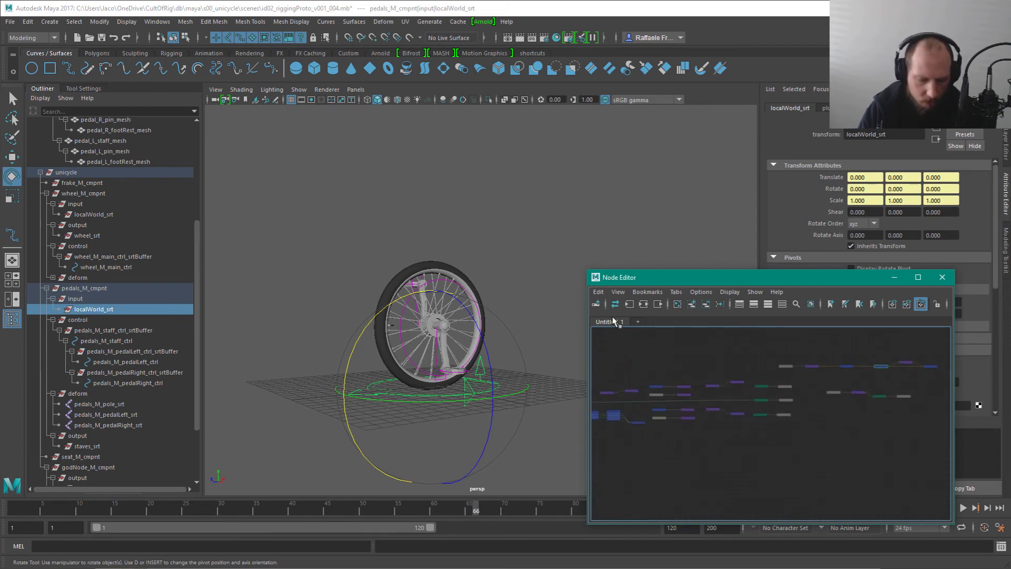
pyautogui.press('super')
pyautogui.press('super')
pyautogui.moveTo(588, 270); pyautogui.dragTo(520, 183)
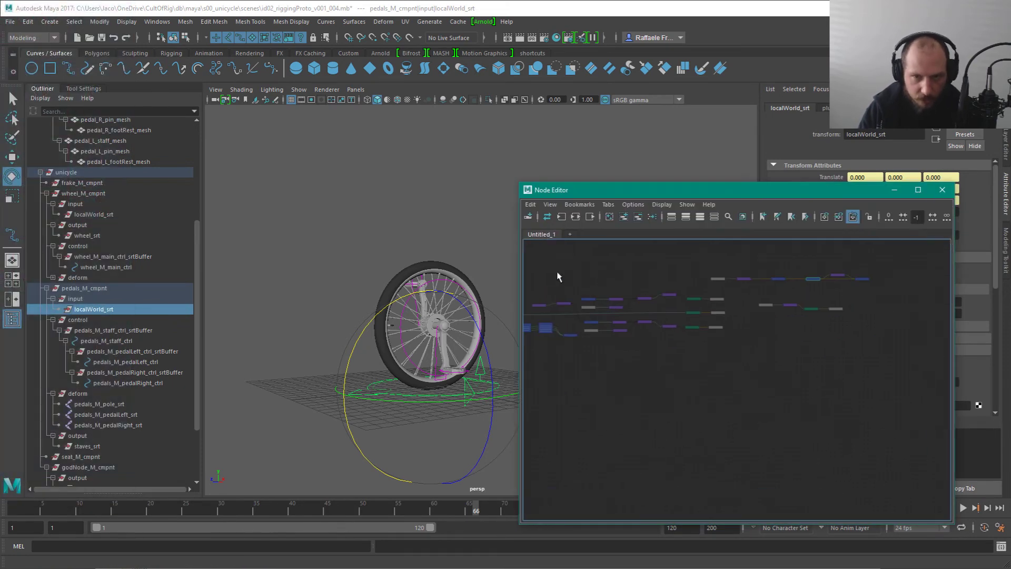
pyautogui.keyDown('alt'); pyautogui.moveTo(720, 409); pyautogui.dragTo(770, 343, button='right'); pyautogui.keyUp('alt')
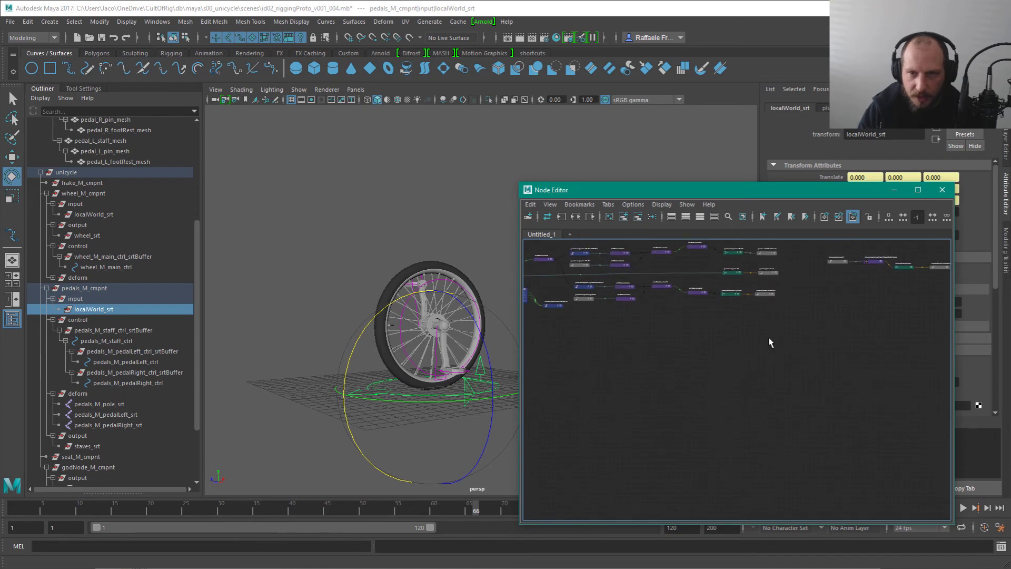
pyautogui.keyDown('alt'); pyautogui.moveTo(770, 343); pyautogui.dragTo(709, 444, button='middle'); pyautogui.keyUp('alt')
pyautogui.keyDown('alt'); pyautogui.moveTo(709, 444); pyautogui.dragTo(755, 423, button='right'); pyautogui.keyUp('alt')
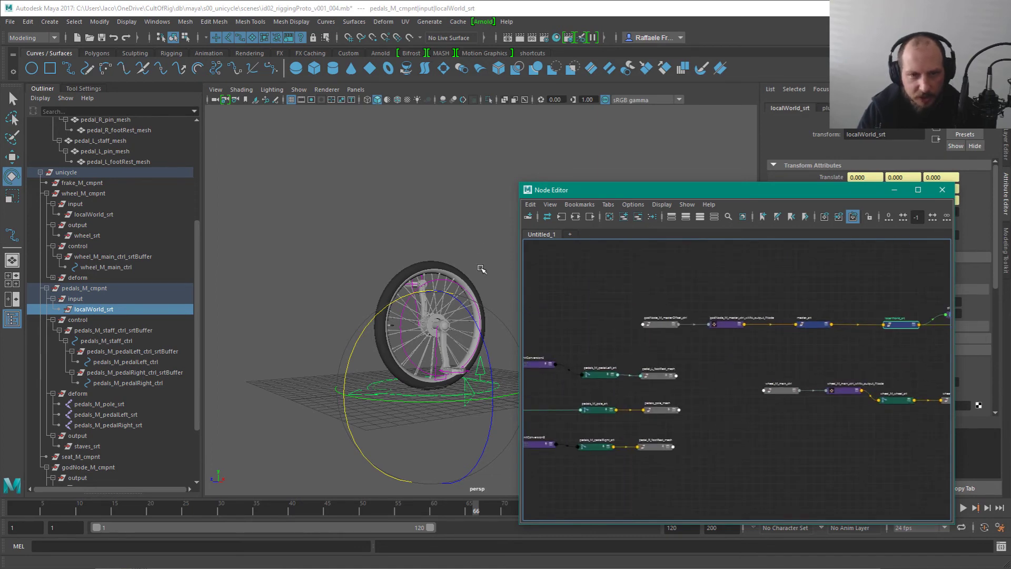
# Step: View the wheel and pedals close up in the viewport and deselect localWorld_srt
pyautogui.keyDown('alt'); pyautogui.moveTo(481, 271); pyautogui.dragTo(465, 222); pyautogui.keyUp('alt')
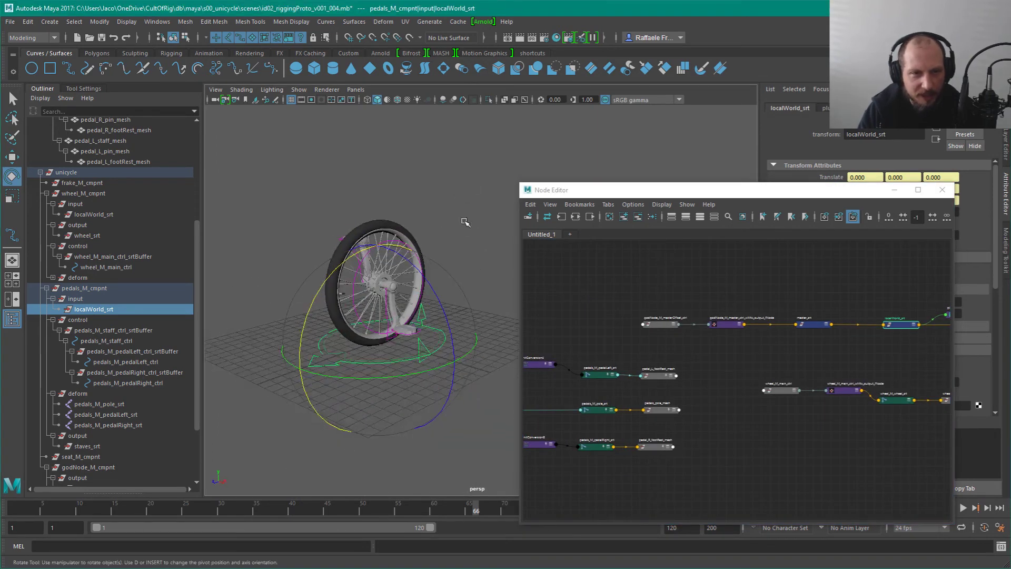
pyautogui.keyDown('alt'); pyautogui.moveTo(465, 221); pyautogui.dragTo(469, 239, button='right'); pyautogui.keyUp('alt')
pyautogui.keyDown('alt'); pyautogui.moveTo(470, 239); pyautogui.dragTo(559, 261, button='middle'); pyautogui.keyUp('alt')
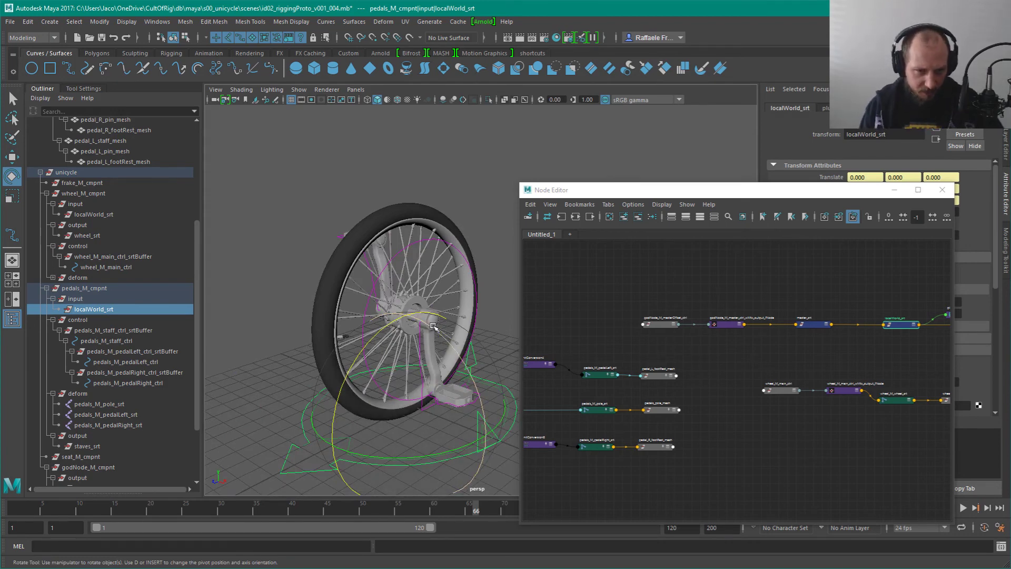
pyautogui.click(485, 269)
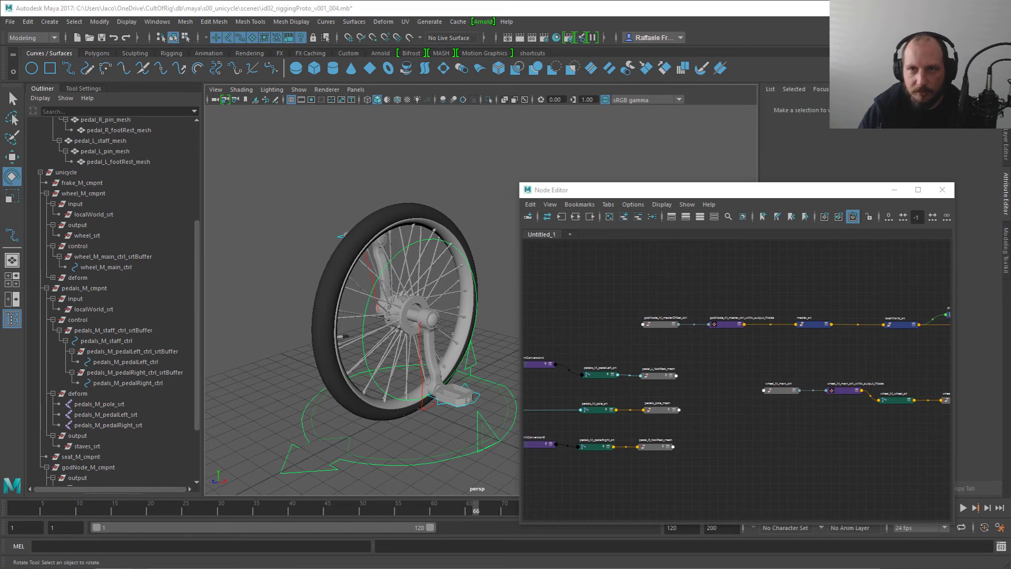
pyautogui.click(828, 5)
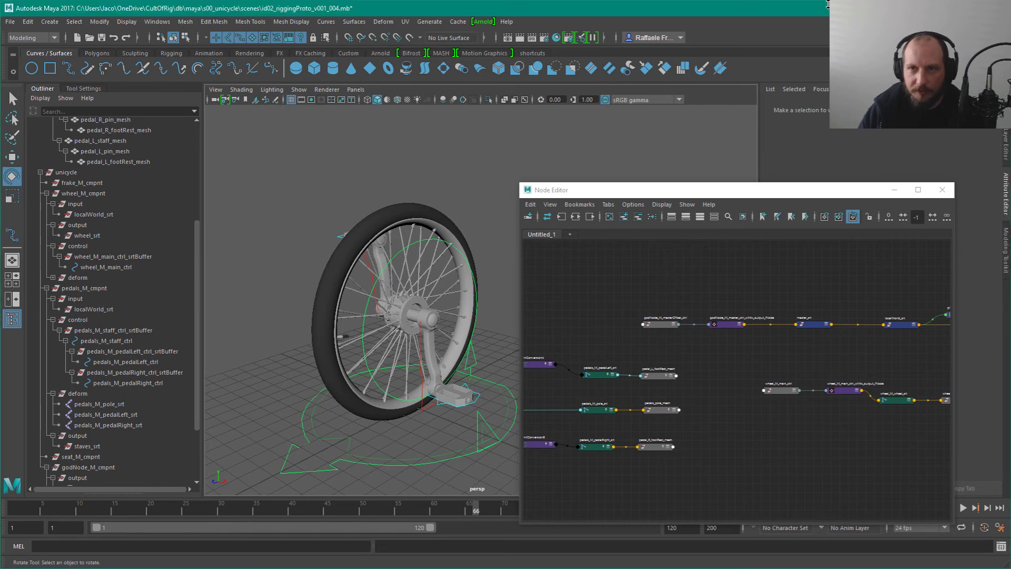
pyautogui.click(820, 413)
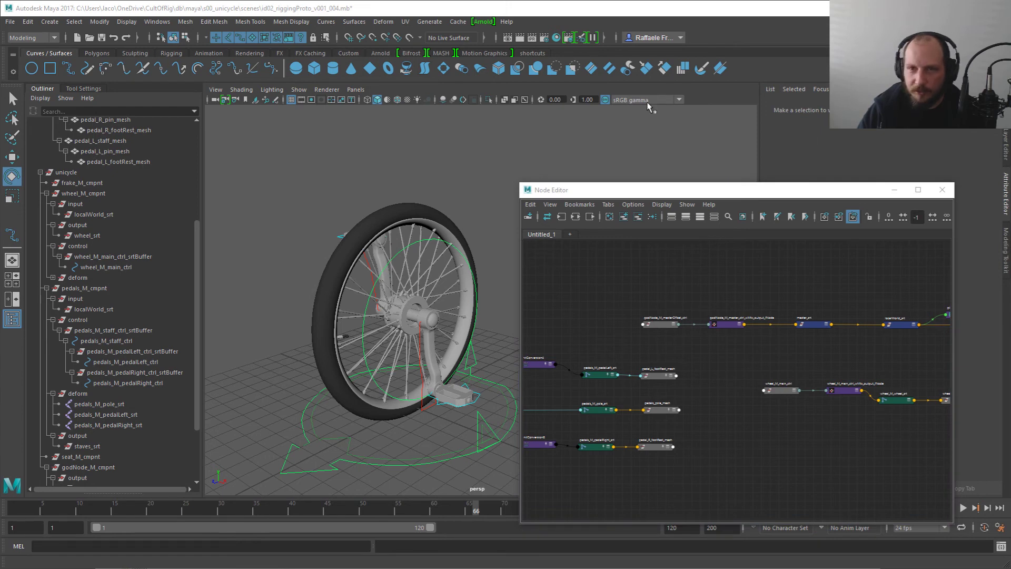
pyautogui.click(618, 15)
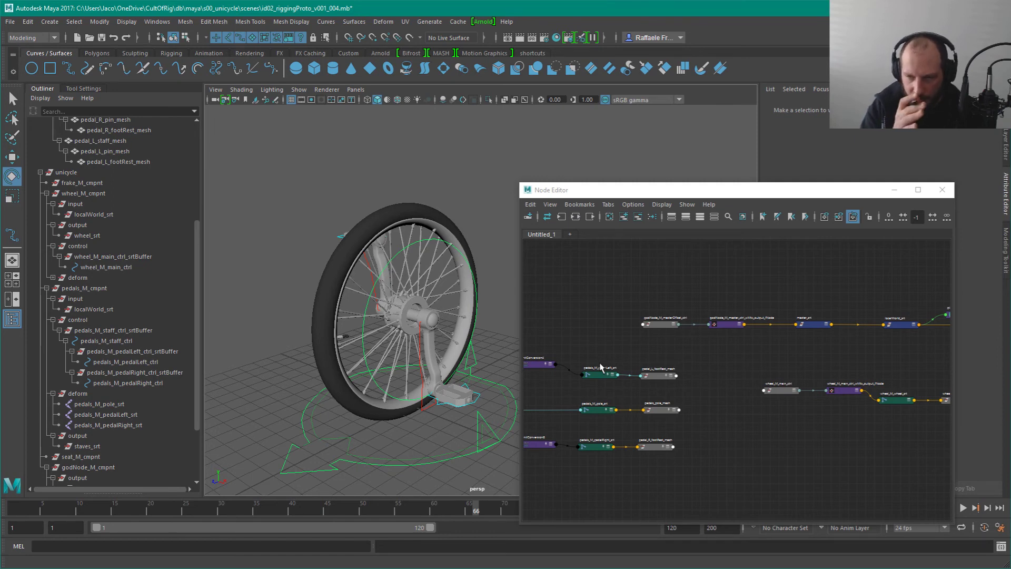
# Step: Inspect pedal_L_footRest_mesh and wheel_M_main_ctrl in the rig and node graph by selecting each one individually
pyautogui.click(663, 375)
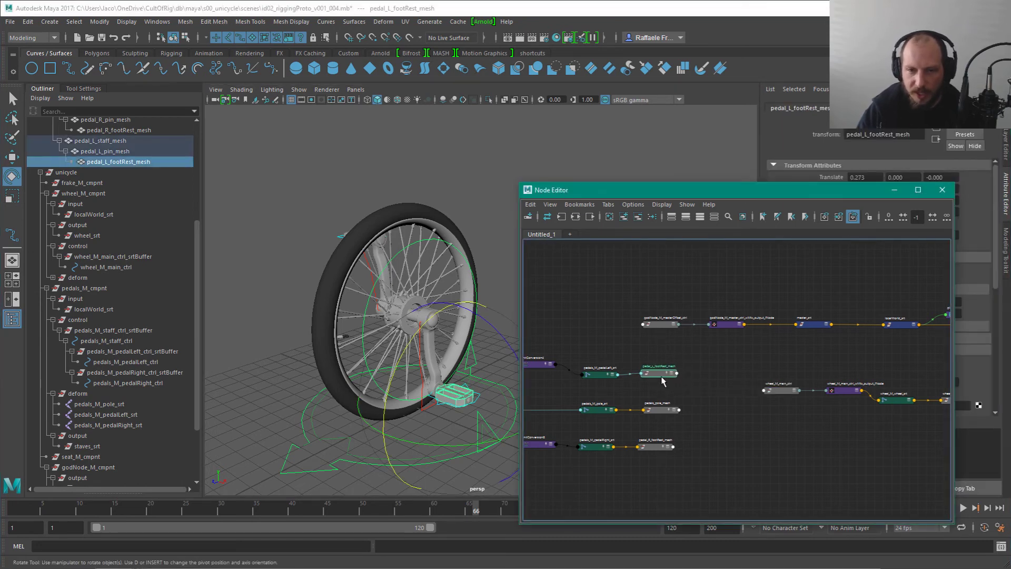
pyautogui.moveTo(662, 378); pyautogui.dragTo(662, 379)
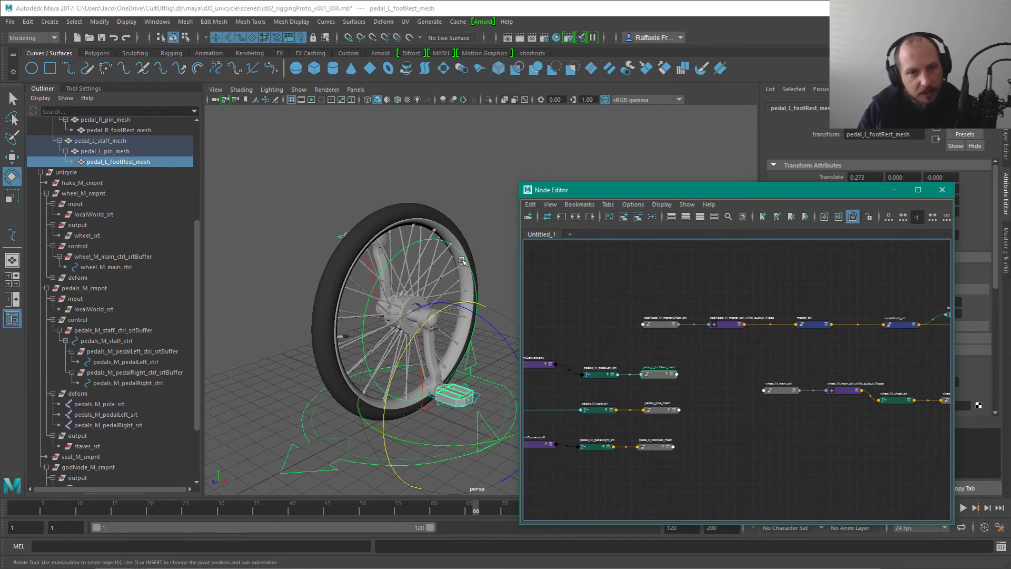
pyautogui.click(488, 206)
pyautogui.keyDown('alt'); pyautogui.moveTo(477, 297); pyautogui.dragTo(442, 354); pyautogui.keyUp('alt')
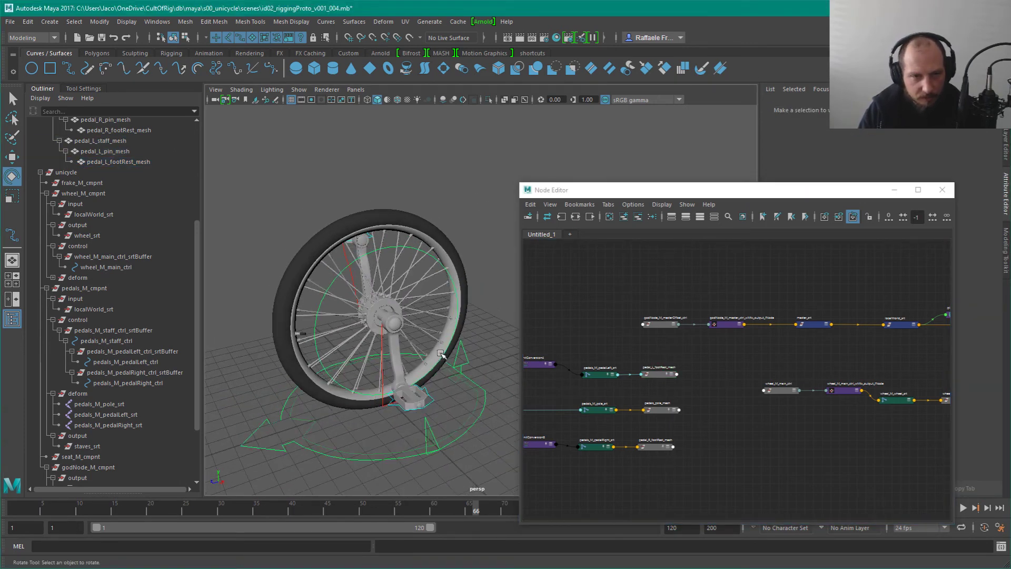
pyautogui.click(457, 296)
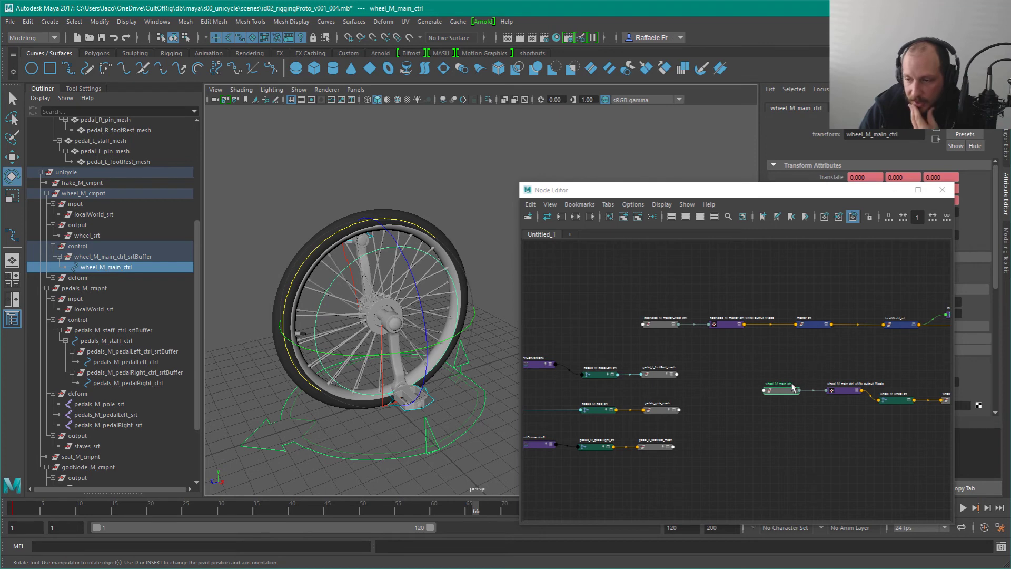
# Step: Examine the node network from the wheel and god node chains back through the pedal chains to multDoubleLinear1 and decomposeMatrix1
pyautogui.keyDown('alt'); pyautogui.moveTo(790, 413); pyautogui.dragTo(701, 403, button='middle'); pyautogui.keyUp('alt')
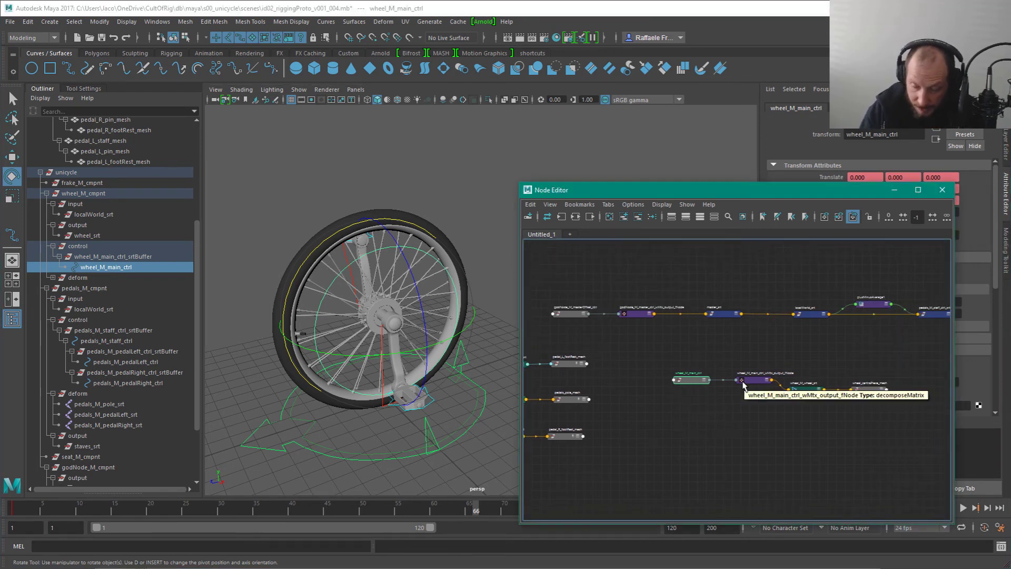
pyautogui.click(680, 401)
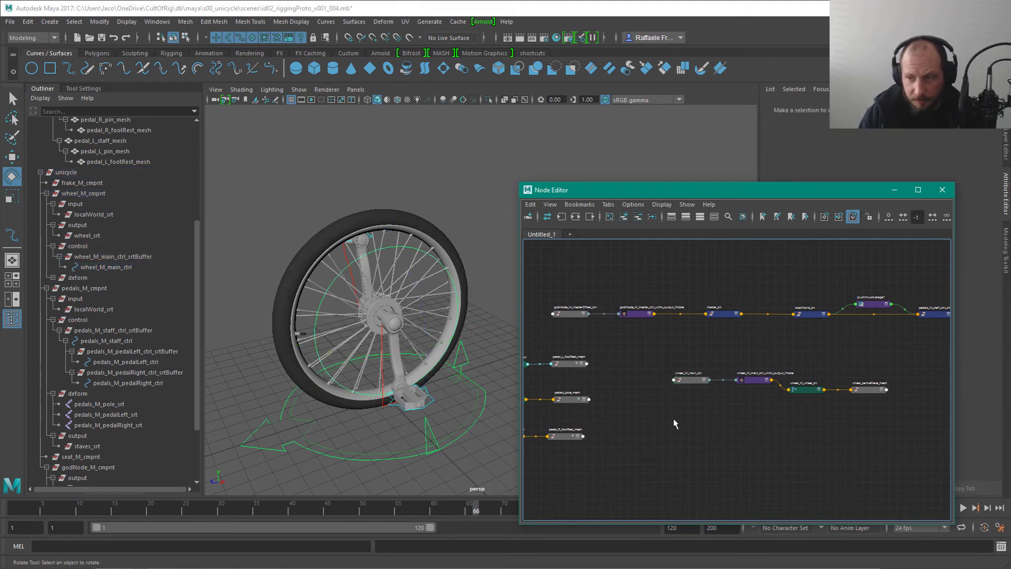
pyautogui.scroll(2, 675, 424)
pyautogui.scroll(2, 669, 424)
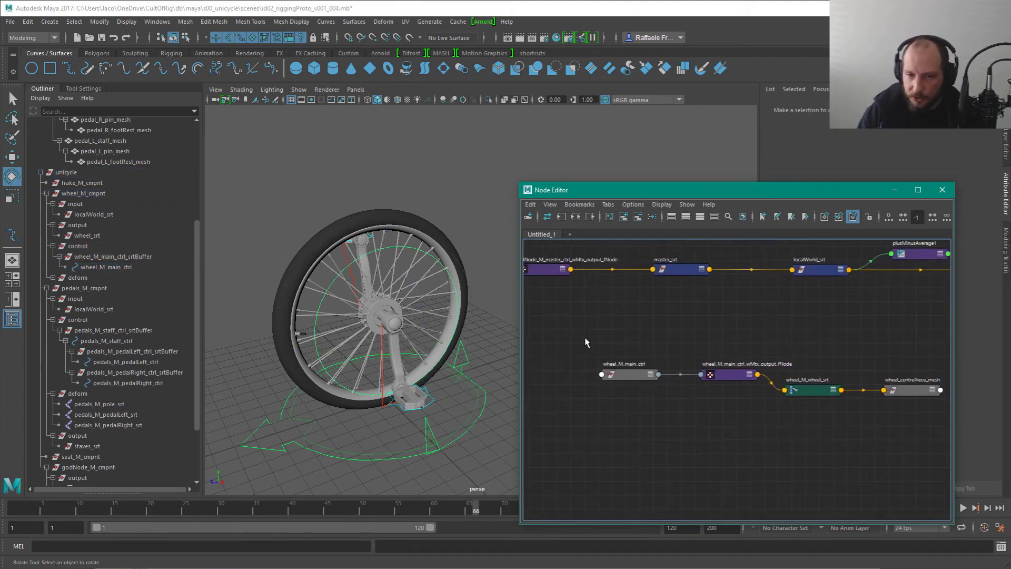
pyautogui.keyDown('alt'); pyautogui.moveTo(593, 296); pyautogui.dragTo(745, 387, button='middle'); pyautogui.keyUp('alt')
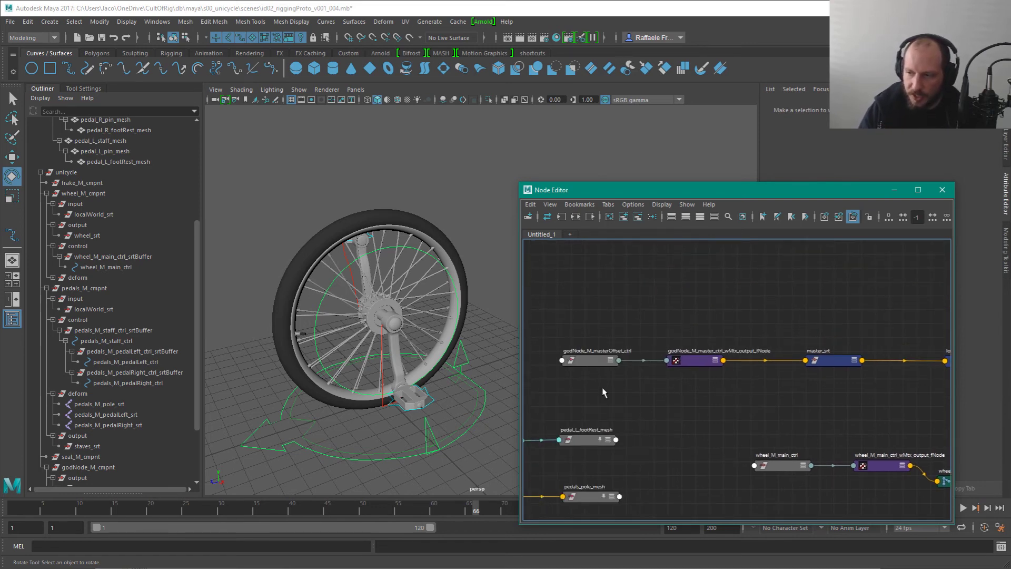
pyautogui.keyDown('alt'); pyautogui.moveTo(611, 417); pyautogui.dragTo(844, 409, button='middle'); pyautogui.keyUp('alt')
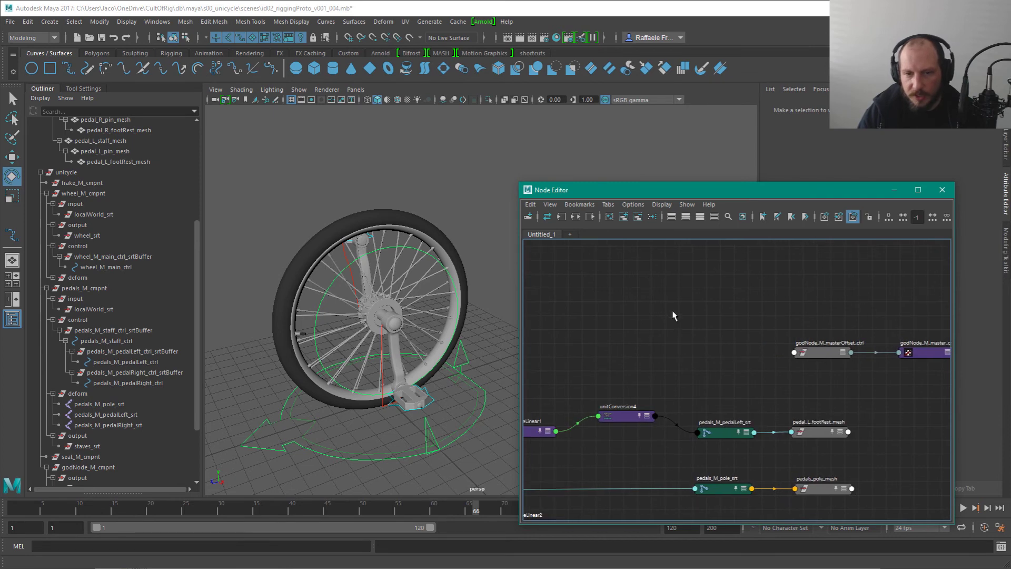
pyautogui.keyDown('alt'); pyautogui.moveTo(591, 364); pyautogui.dragTo(745, 316, button='middle'); pyautogui.keyUp('alt')
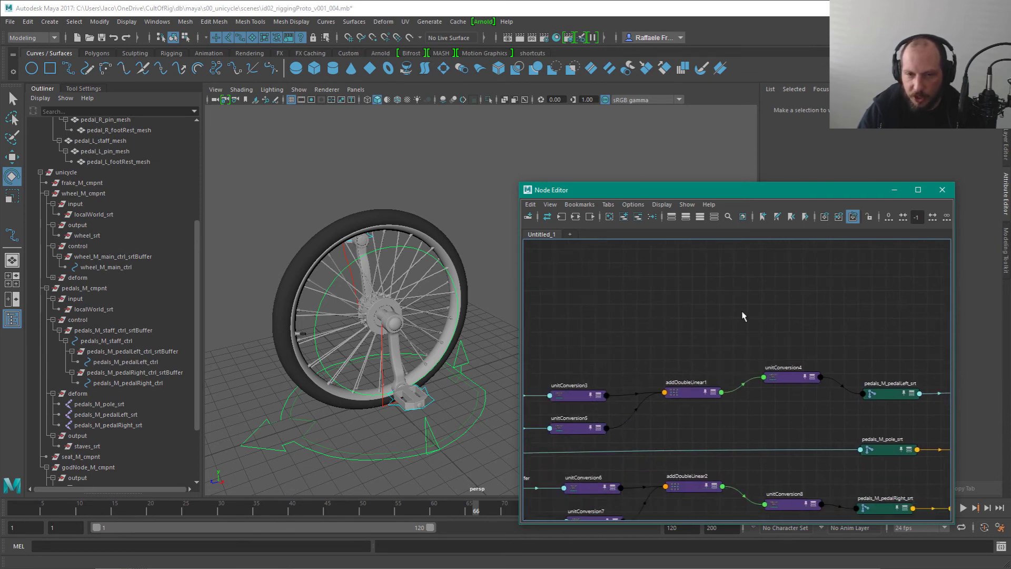
pyautogui.moveTo(675, 334); pyautogui.dragTo(765, 396)
pyautogui.click(708, 329)
pyautogui.keyDown('alt'); pyautogui.moveTo(709, 330); pyautogui.dragTo(787, 306, button='middle'); pyautogui.keyUp('alt')
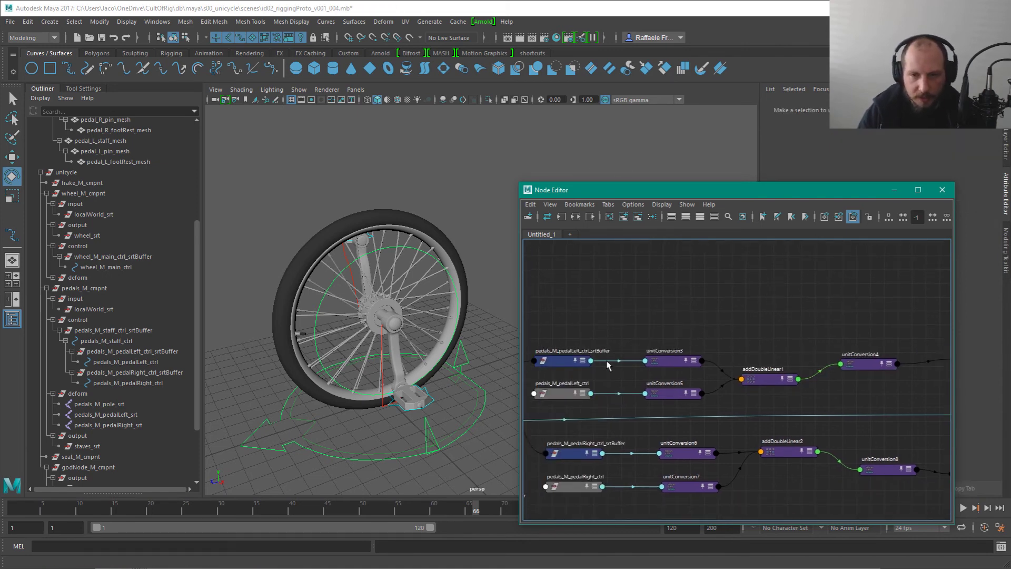
pyautogui.keyDown('alt'); pyautogui.moveTo(600, 342); pyautogui.dragTo(684, 335, button='middle'); pyautogui.keyUp('alt')
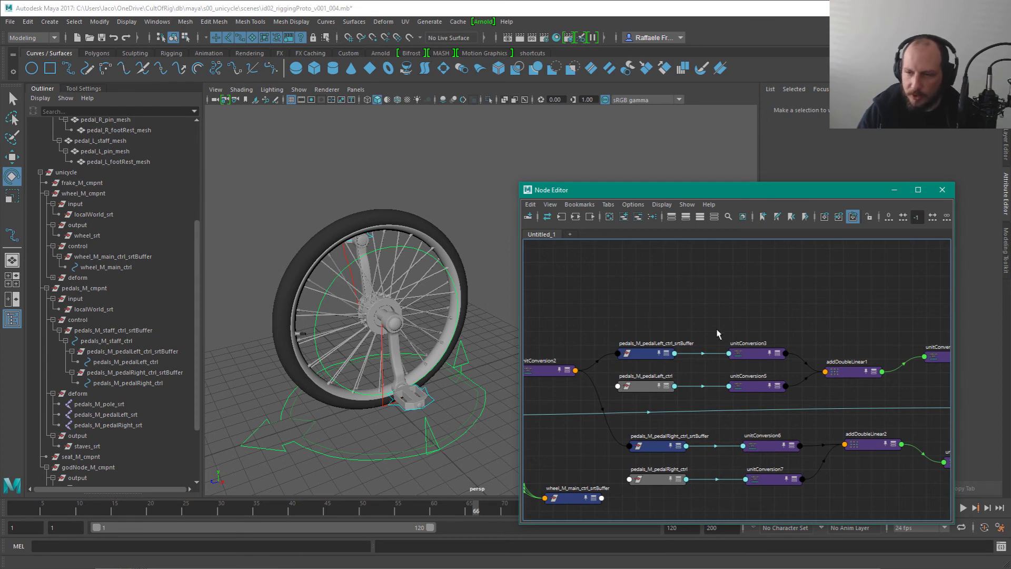
pyautogui.keyDown('alt'); pyautogui.moveTo(662, 320); pyautogui.dragTo(711, 316, button='middle'); pyautogui.keyUp('alt')
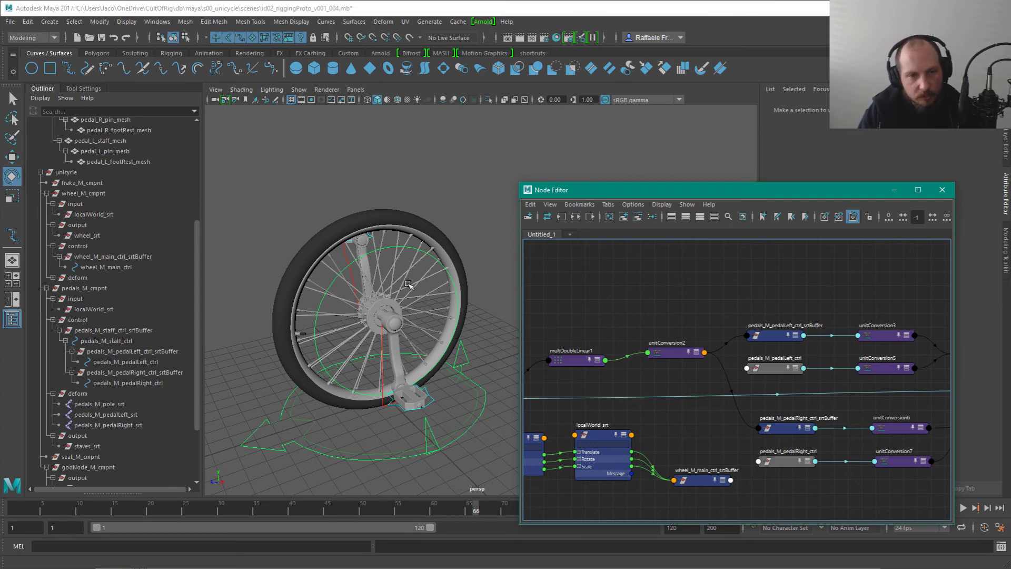
pyautogui.moveTo(580, 303); pyautogui.dragTo(732, 317, button='middle')
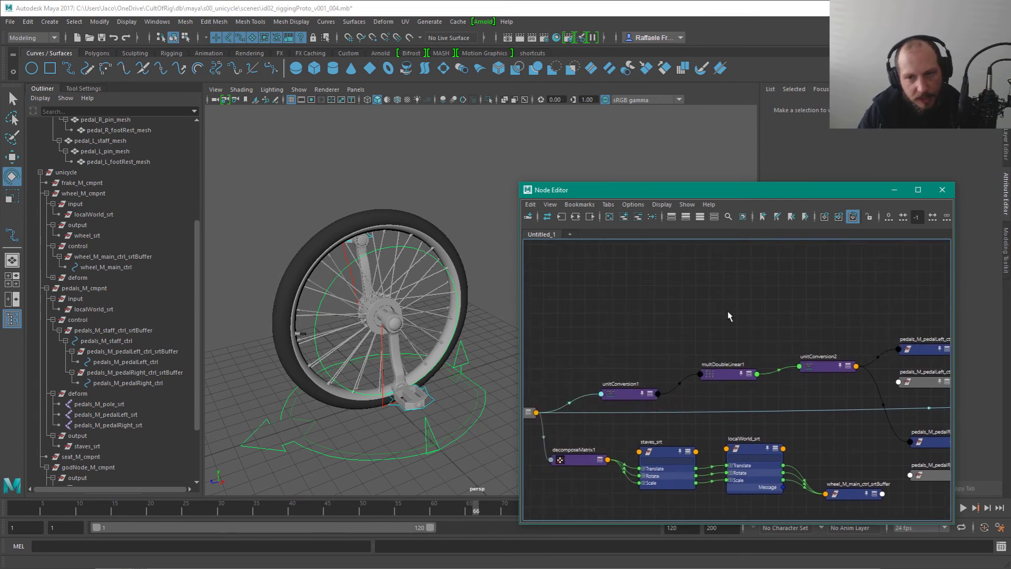
# Step: Select wheel_M_main_ctrl, then pedals_M_pedalLeft_ctrl, and trace the left pedal's network upstream to multDoubleLinear1
pyautogui.click(429, 244)
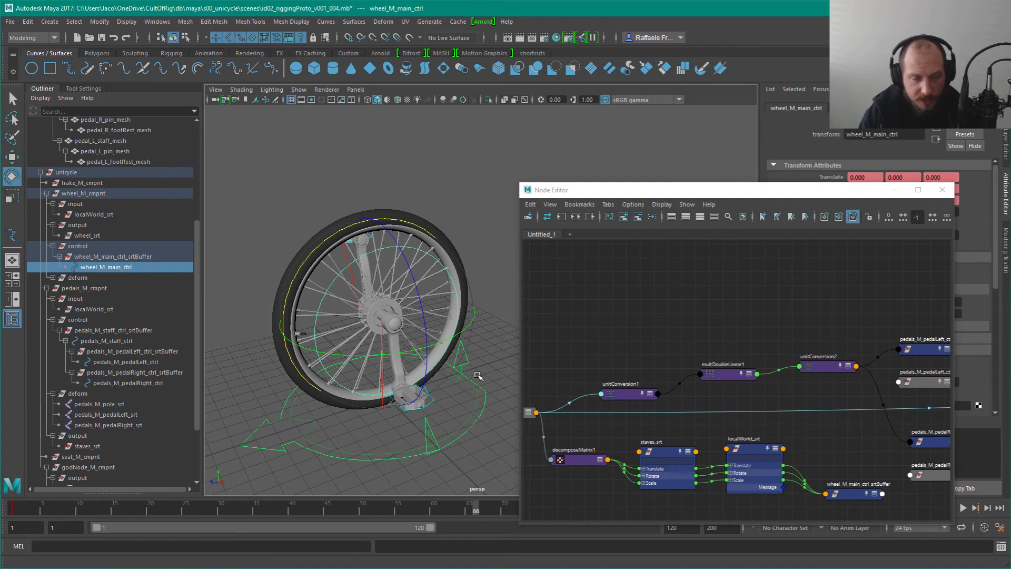
pyautogui.scroll(3, 490, 421)
pyautogui.click(467, 440)
pyautogui.press('f')
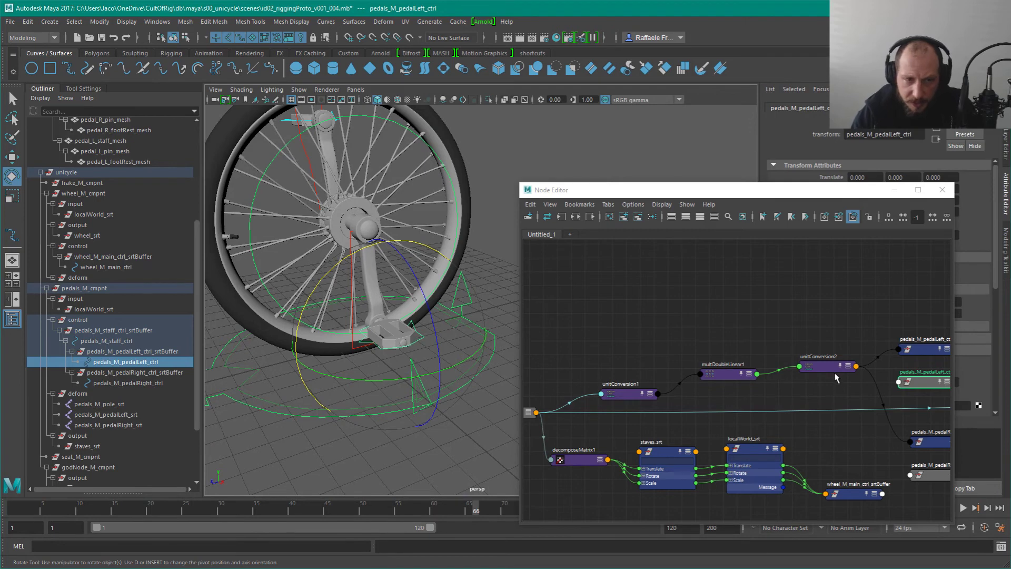
pyautogui.keyDown('alt'); pyautogui.moveTo(946, 346); pyautogui.dragTo(667, 315, button='middle'); pyautogui.keyUp('alt')
pyautogui.scroll(3, 832, 310)
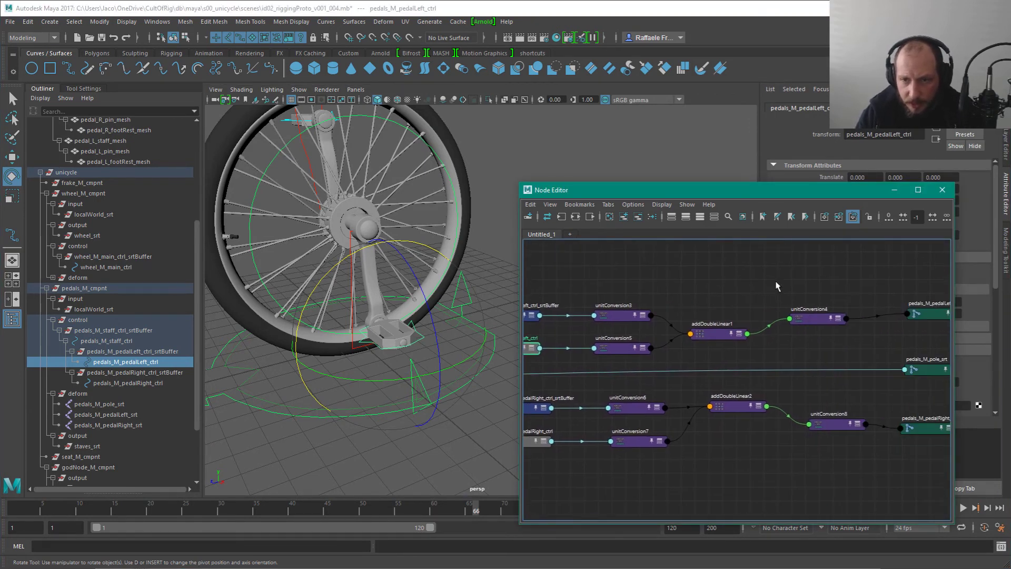
pyautogui.keyDown('alt'); pyautogui.moveTo(808, 288); pyautogui.dragTo(928, 313, button='middle'); pyautogui.keyUp('alt')
pyautogui.keyDown('alt'); pyautogui.moveTo(579, 297); pyautogui.dragTo(884, 305, button='middle'); pyautogui.keyUp('alt')
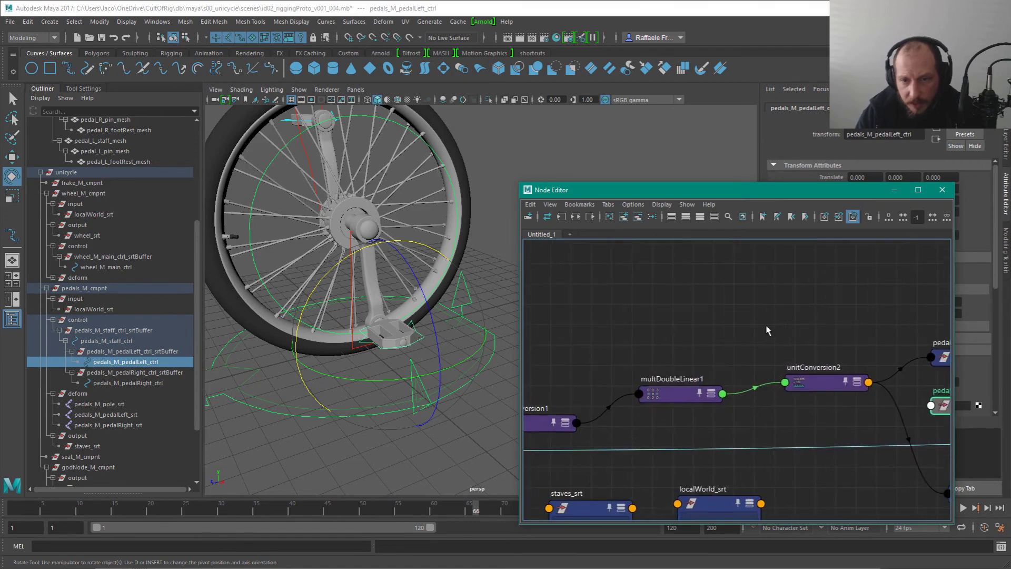
pyautogui.moveTo(678, 423); pyautogui.dragTo(754, 340)
pyautogui.keyDown('alt'); pyautogui.moveTo(858, 398); pyautogui.dragTo(767, 339, button='middle'); pyautogui.keyUp('alt')
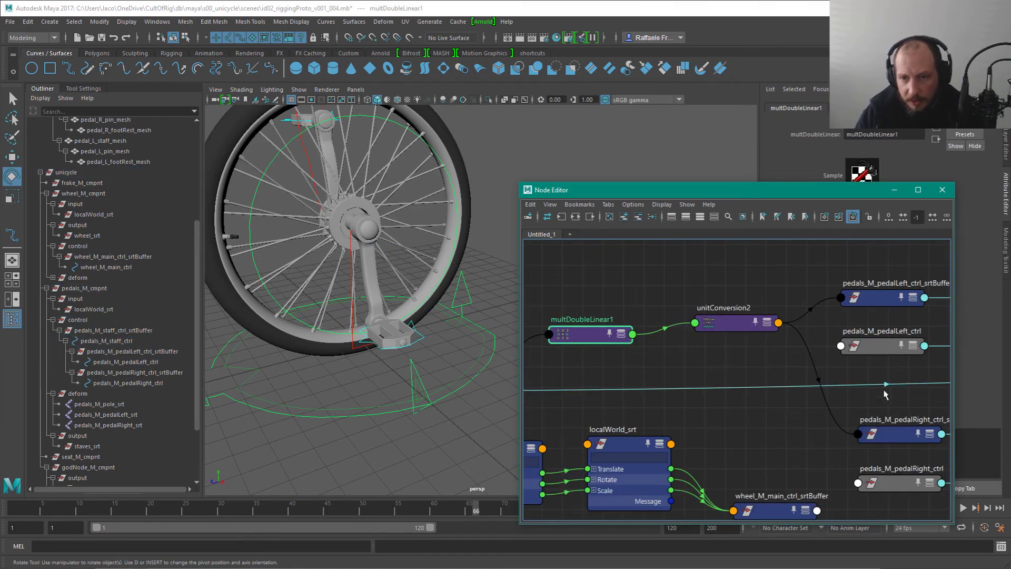
# Step: Shift the pedals_M_pedalLeft_ctrl node slightly in the graph and select it together with pedals_M_pedalLeft_ctrl_srtBuffer
pyautogui.click(849, 345)
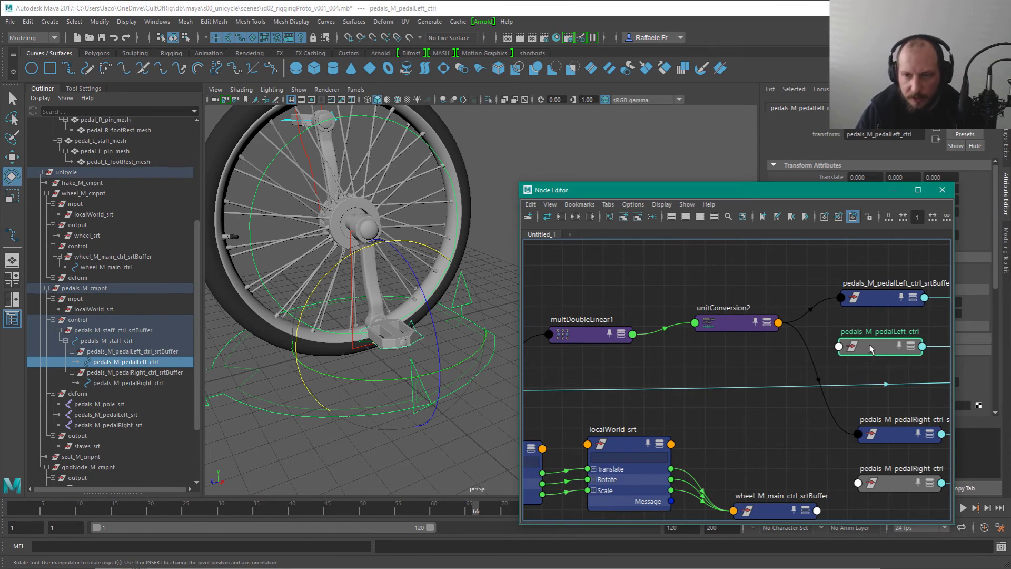
pyautogui.moveTo(871, 346); pyautogui.dragTo(882, 346)
pyautogui.click(604, 332)
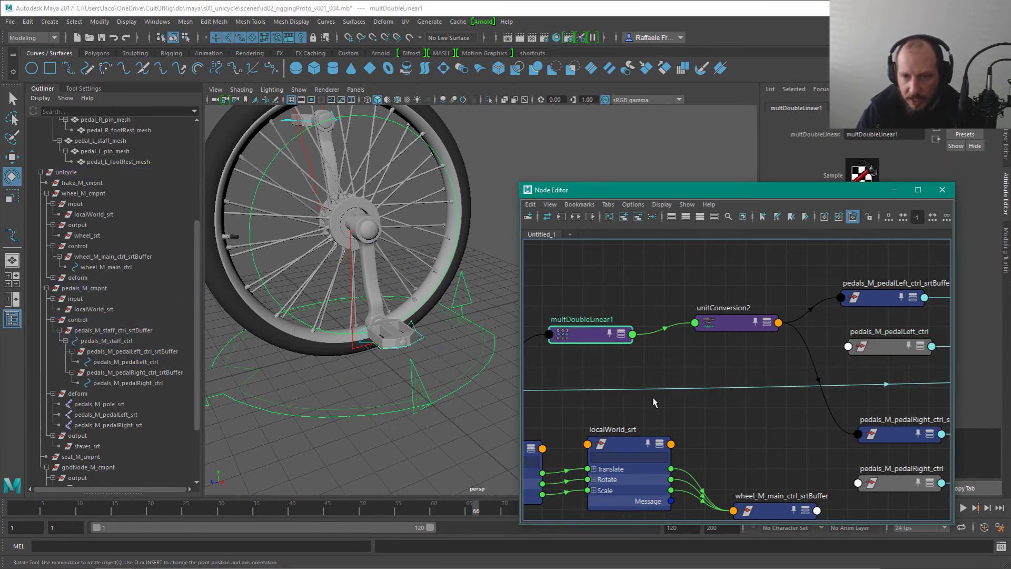
pyautogui.keyDown('alt'); pyautogui.moveTo(947, 309); pyautogui.dragTo(792, 329, button='middle'); pyautogui.keyUp('alt')
pyautogui.click(749, 363)
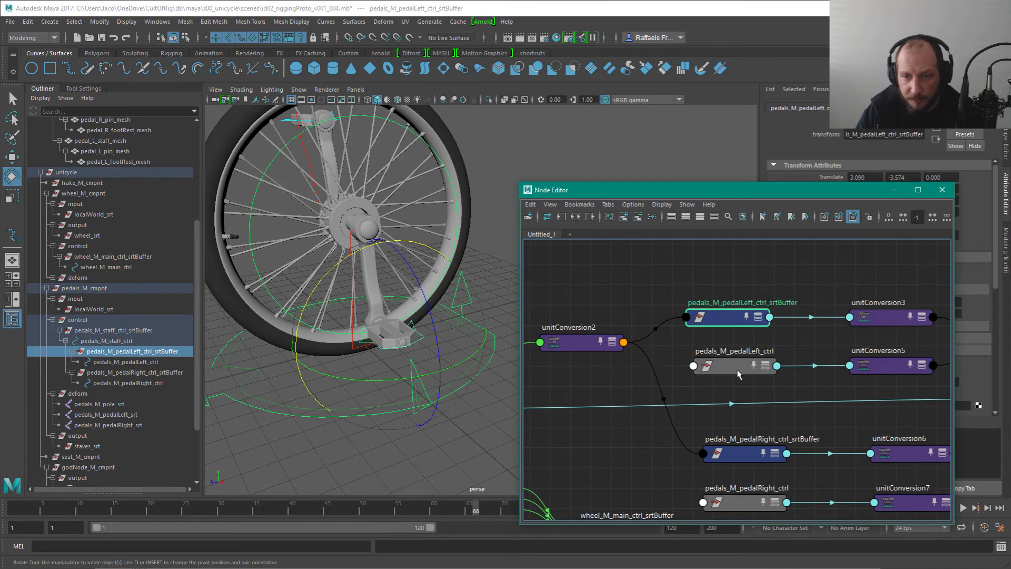
pyautogui.moveTo(739, 373); pyautogui.dragTo(750, 372)
pyautogui.click(735, 316)
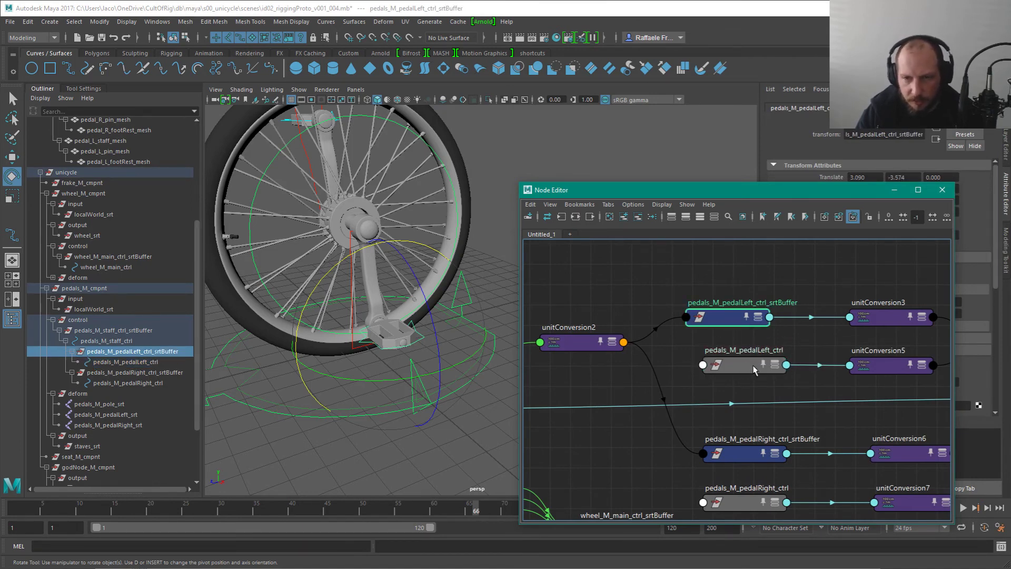
pyautogui.keyDown('shift'); pyautogui.click(760, 366); pyautogui.keyUp('shift')
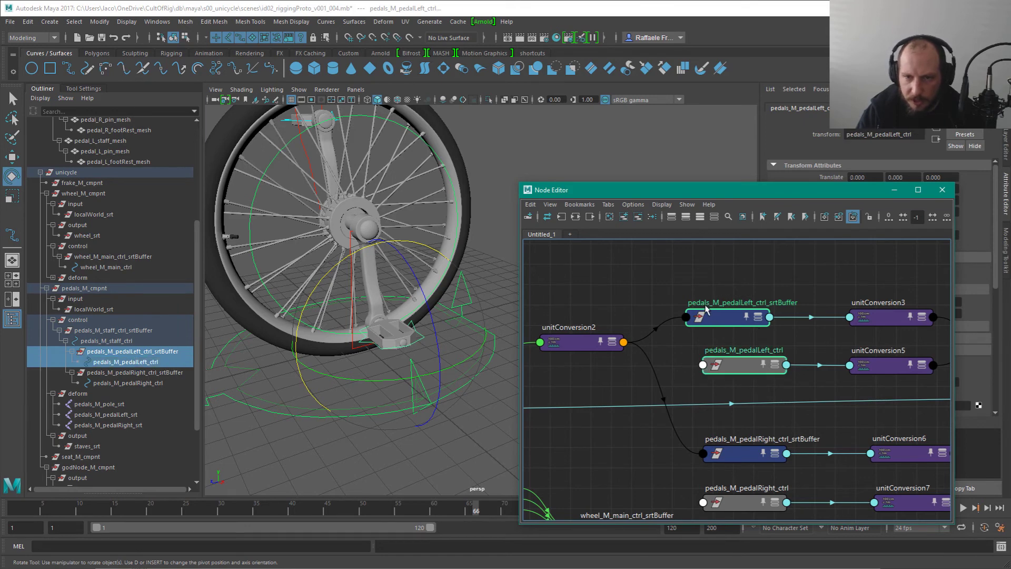
# Step: Follow the left pedal buffer's input connections upstream past unitConversion2 and select multDoubleLinear1
pyautogui.keyDown('alt'); pyautogui.moveTo(762, 343); pyautogui.dragTo(813, 285, button='middle'); pyautogui.keyUp('alt')
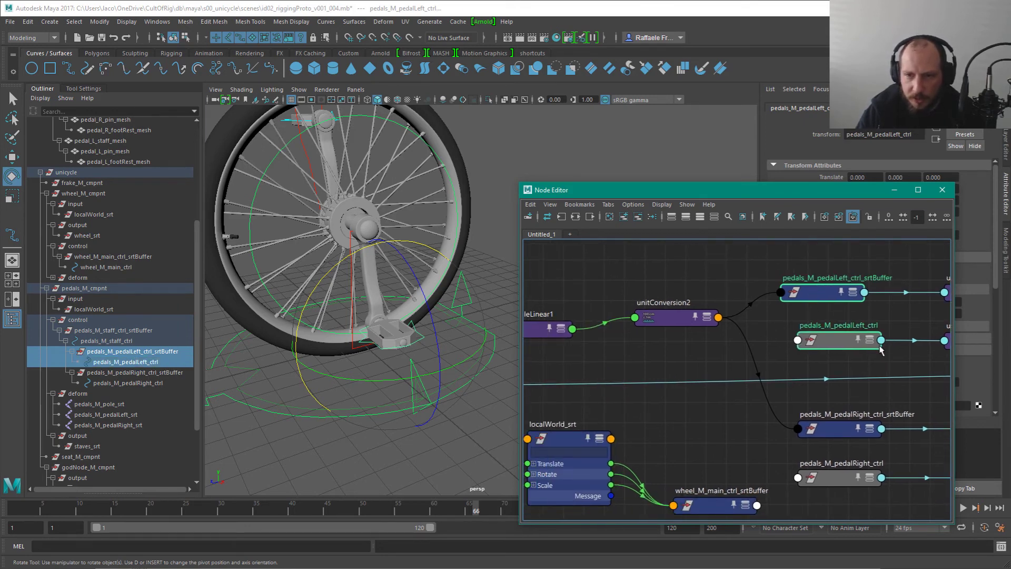
pyautogui.keyDown('alt'); pyautogui.moveTo(766, 344); pyautogui.dragTo(885, 323, button='middle'); pyautogui.keyUp('alt')
pyautogui.keyDown('alt'); pyautogui.moveTo(800, 371); pyautogui.dragTo(754, 361, button='right'); pyautogui.keyUp('alt')
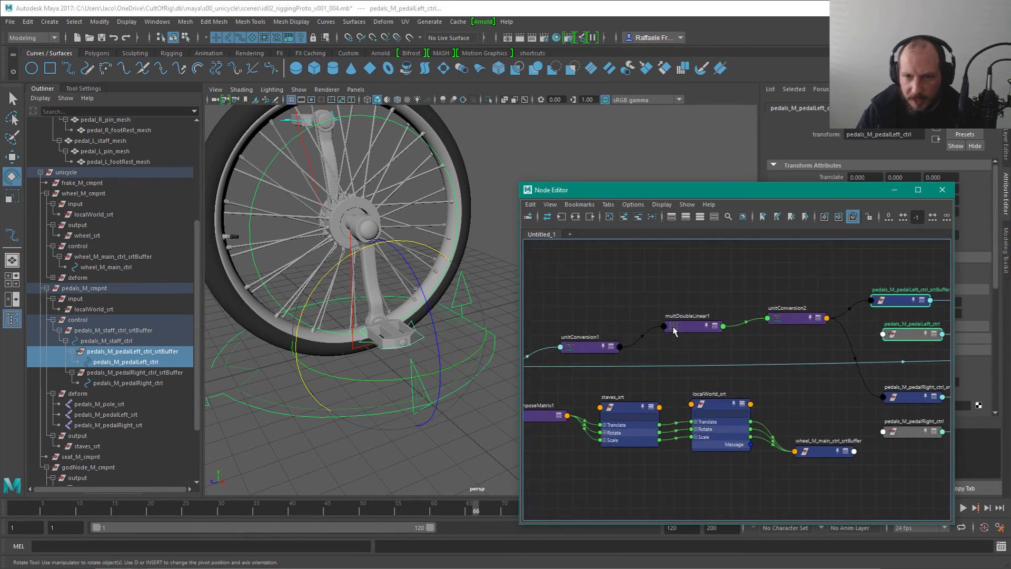
pyautogui.click(678, 327)
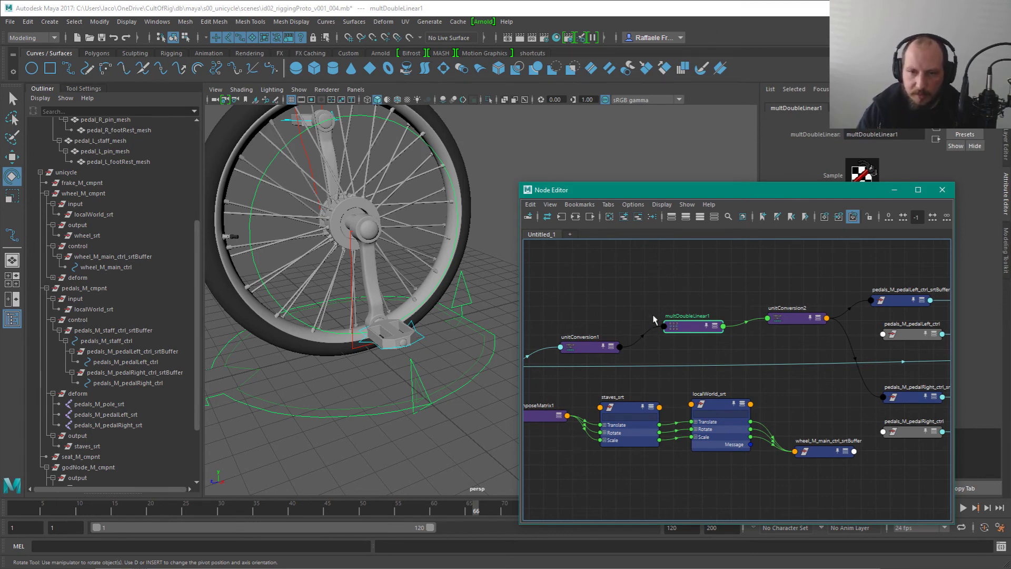
# Step: Rotate pedals_M_staff_ctrl to -70 degrees around X in the viewport
pyautogui.keyDown('alt'); pyautogui.moveTo(429, 264); pyautogui.dragTo(433, 302, button='middle'); pyautogui.keyUp('alt')
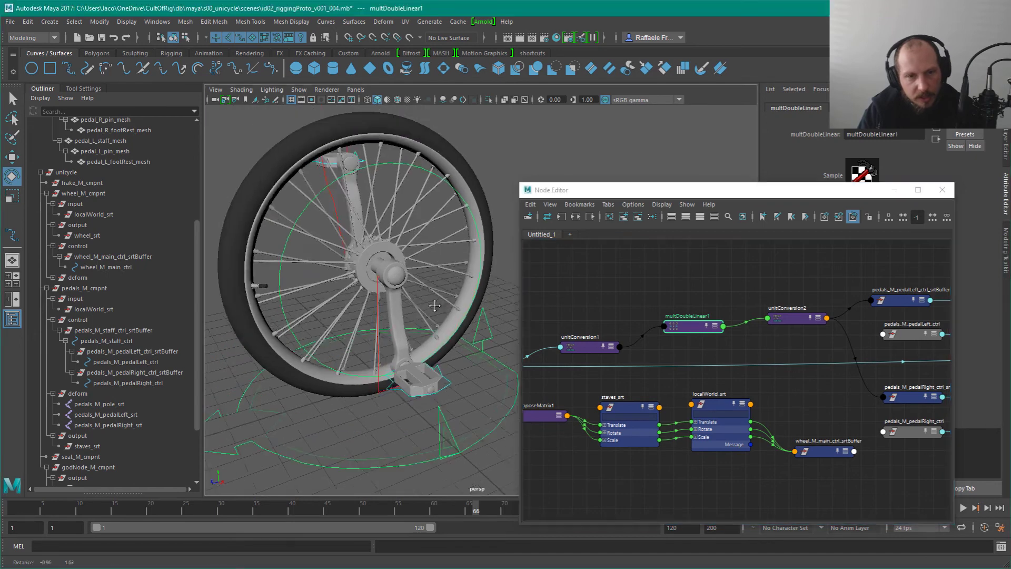
pyautogui.keyDown('alt'); pyautogui.moveTo(434, 302); pyautogui.dragTo(395, 353, button='right'); pyautogui.keyUp('alt')
pyautogui.click(404, 366)
pyautogui.moveTo(361, 307); pyautogui.dragTo(368, 184)
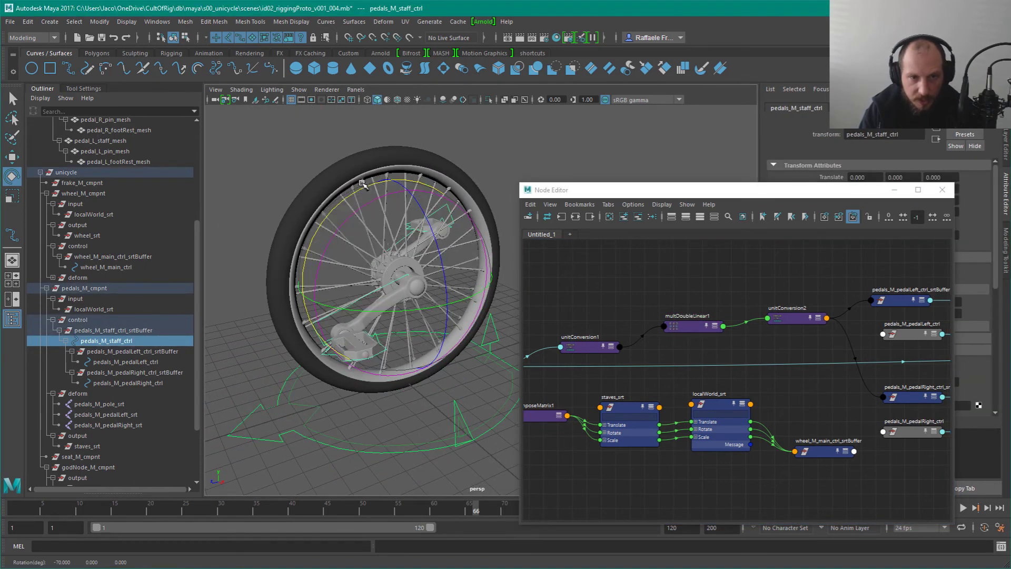
# Step: Select multDoubleLinear1 and resize the Node Editor window to uncover the node's attributes, keeping the rotated pedals in view
pyautogui.keyDown('alt'); pyautogui.moveTo(343, 358); pyautogui.dragTo(386, 366); pyautogui.keyUp('alt')
pyautogui.keyDown('alt'); pyautogui.moveTo(386, 366); pyautogui.dragTo(393, 337, button='right'); pyautogui.keyUp('alt')
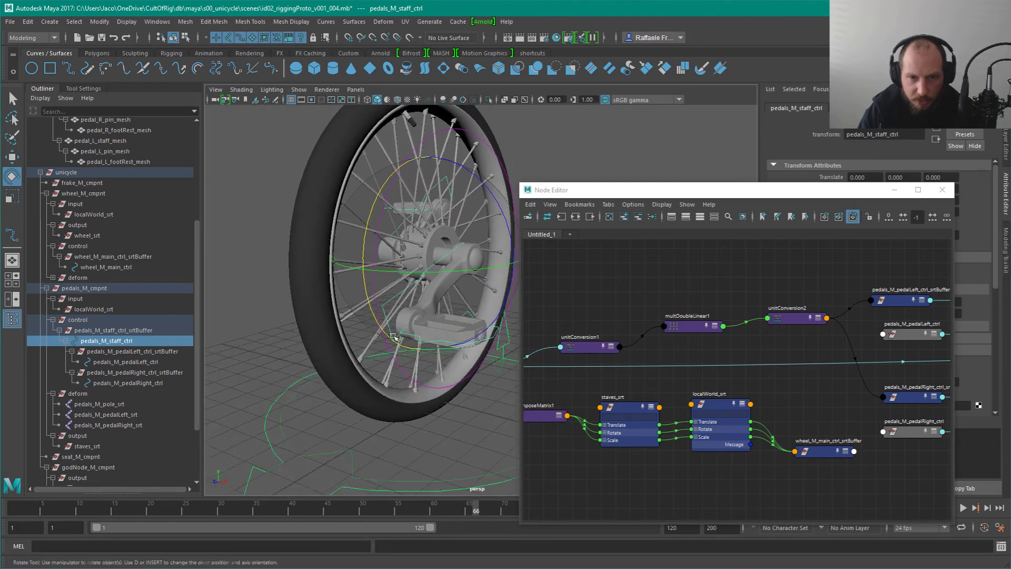
pyautogui.click(683, 323)
pyautogui.moveTo(954, 183); pyautogui.dragTo(973, 281)
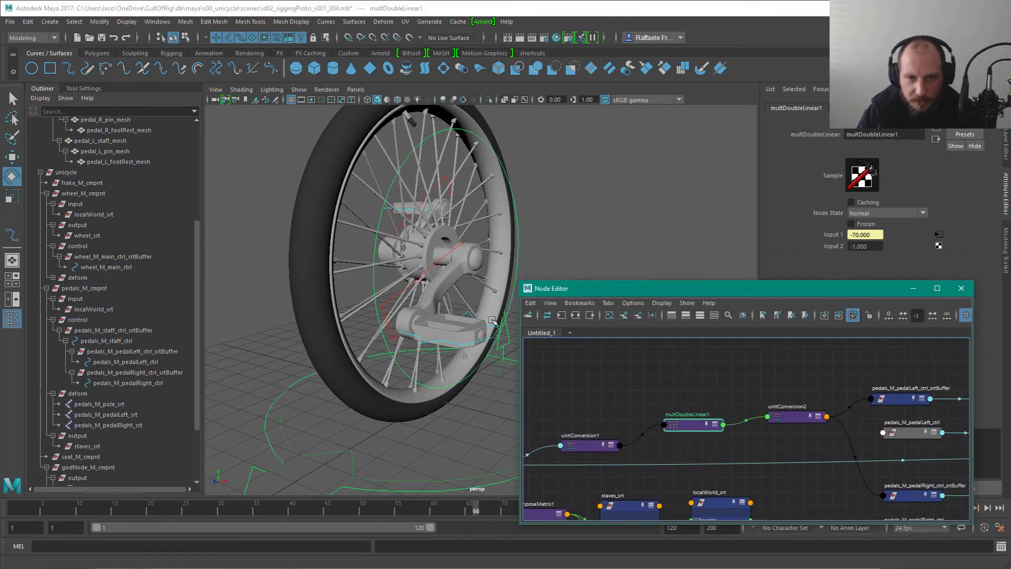
pyautogui.keyDown('alt'); pyautogui.moveTo(494, 321); pyautogui.dragTo(395, 394); pyautogui.keyUp('alt')
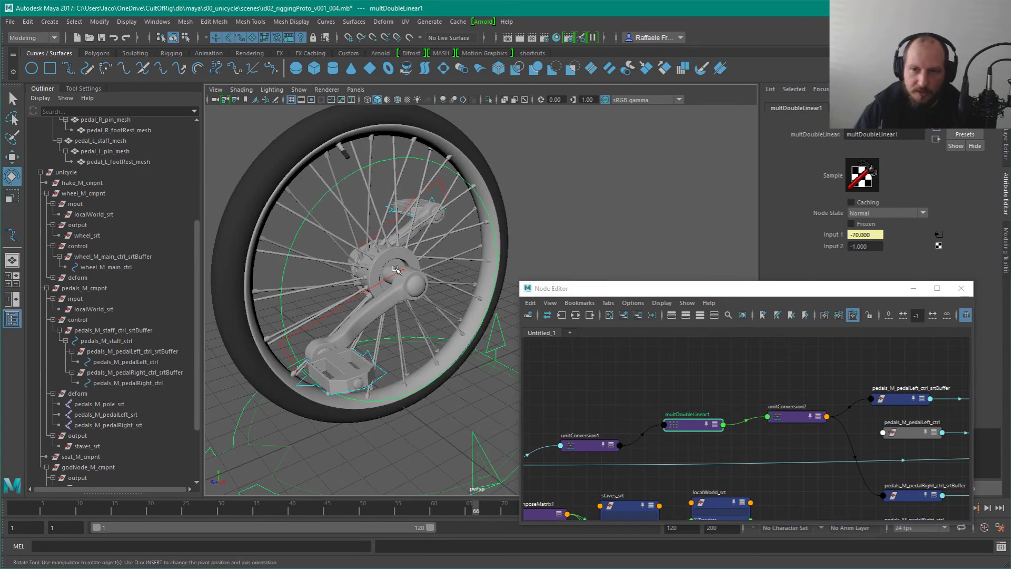
# Step: Set Input 2 of multDoubleLinear1 to 0 so the pedals stop counter-rotating against the staff
pyautogui.click(877, 248)
pyautogui.write('0')
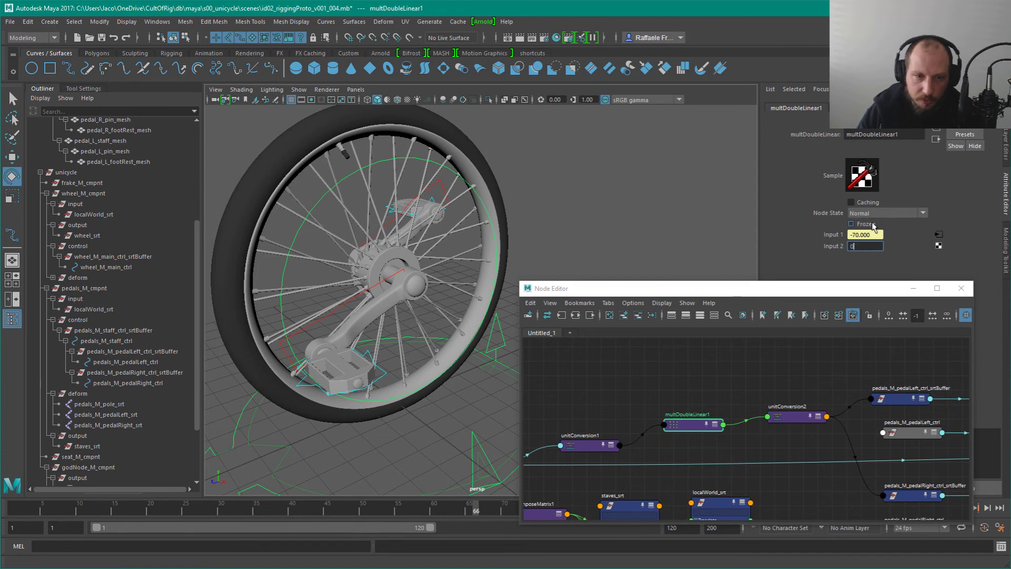
pyautogui.press('Return')
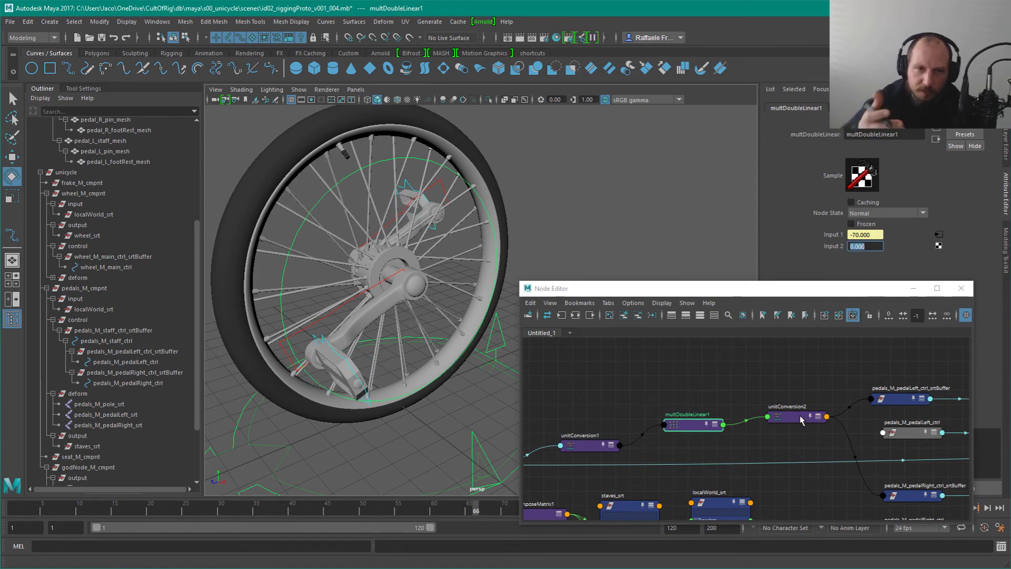
# Step: Try scrubbing Input 2 of multDoubleLinear1 to about -4.44 and undo the change
pyautogui.click(696, 394)
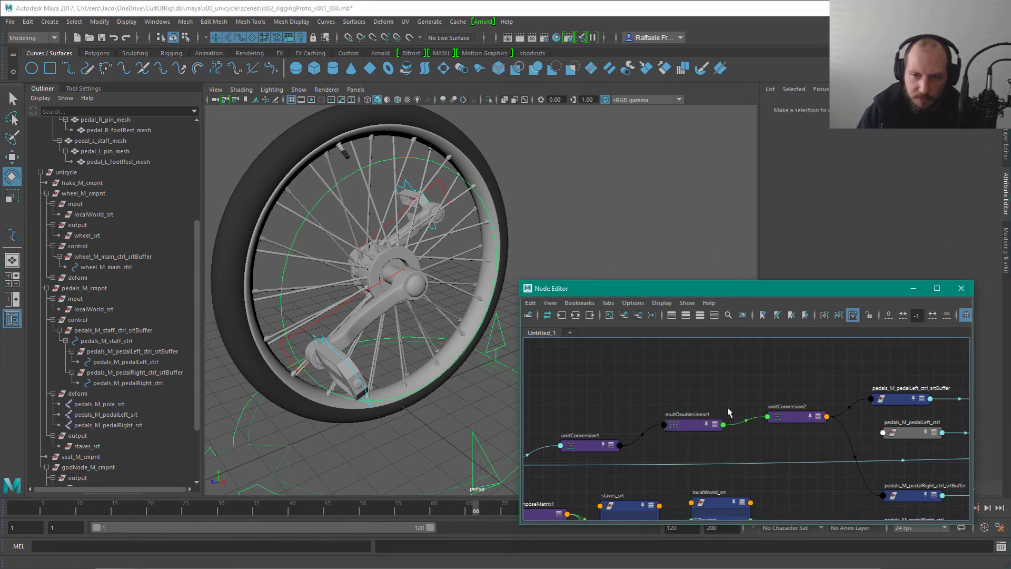
pyautogui.keyDown('ctrl'); pyautogui.moveTo(873, 249); pyautogui.dragTo(623, 275); pyautogui.keyUp('ctrl')
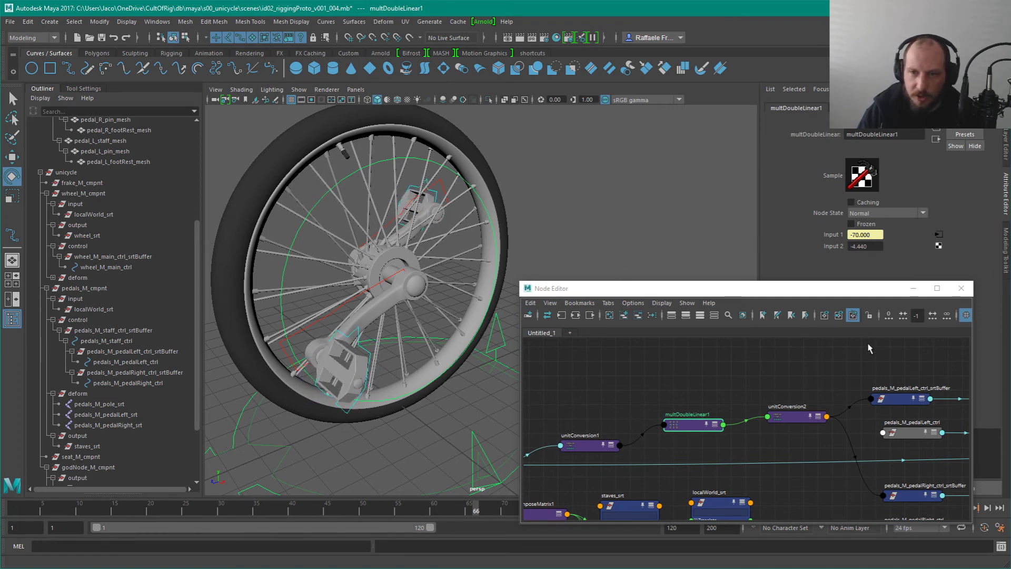
pyautogui.hotkey('ctrl', 'z')
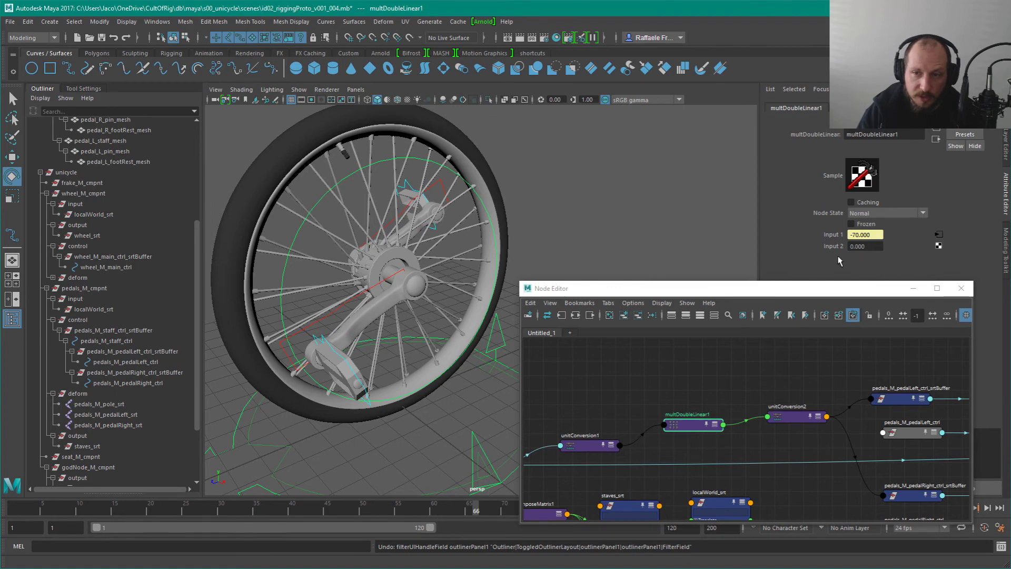
# Step: Locate pedals_M_staff_ctrl at the start of the pedals network and select it
pyautogui.scroll(-3, 742, 392)
pyautogui.click(844, 378)
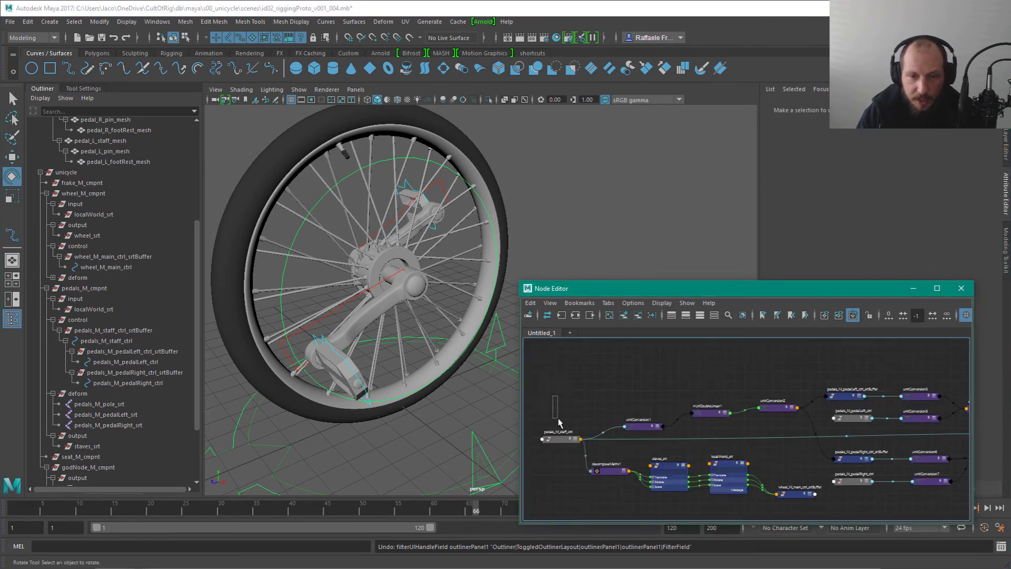
pyautogui.click(559, 437)
pyautogui.click(112, 343)
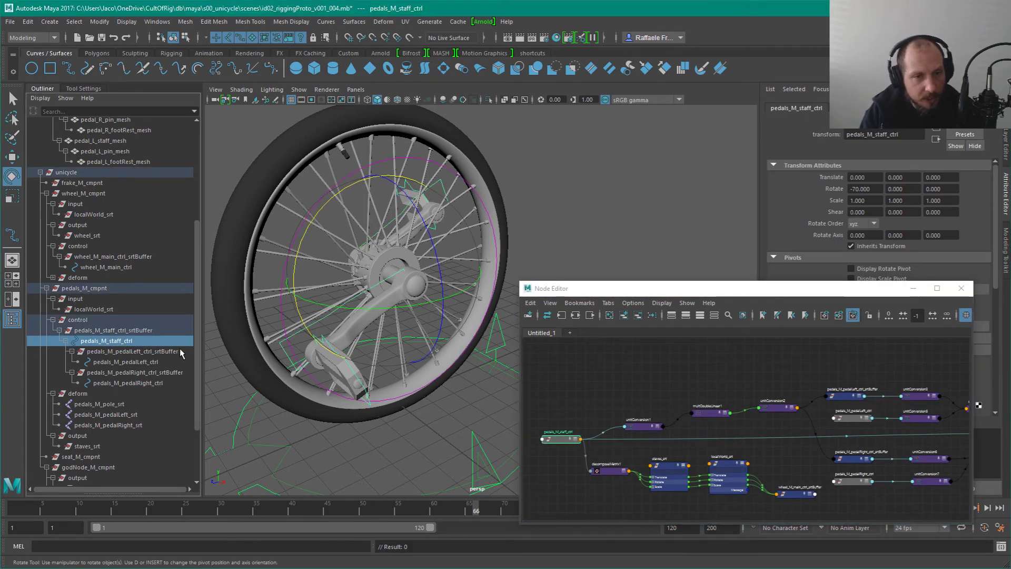
pyautogui.keyDown('alt'); pyautogui.moveTo(452, 238); pyautogui.dragTo(462, 296); pyautogui.keyUp('alt')
pyautogui.click(560, 441)
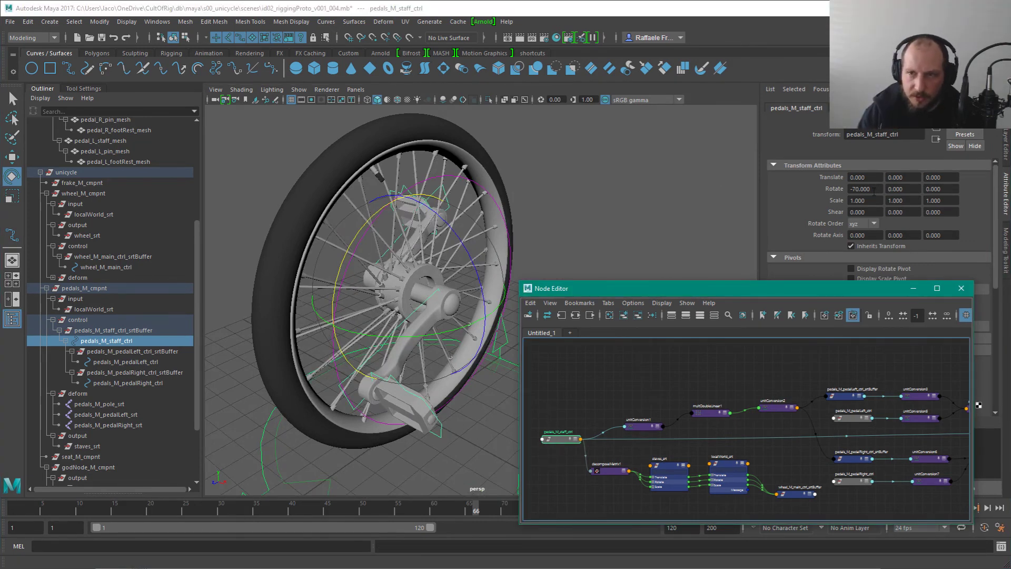
pyautogui.hotkey('ctrl', 'a')
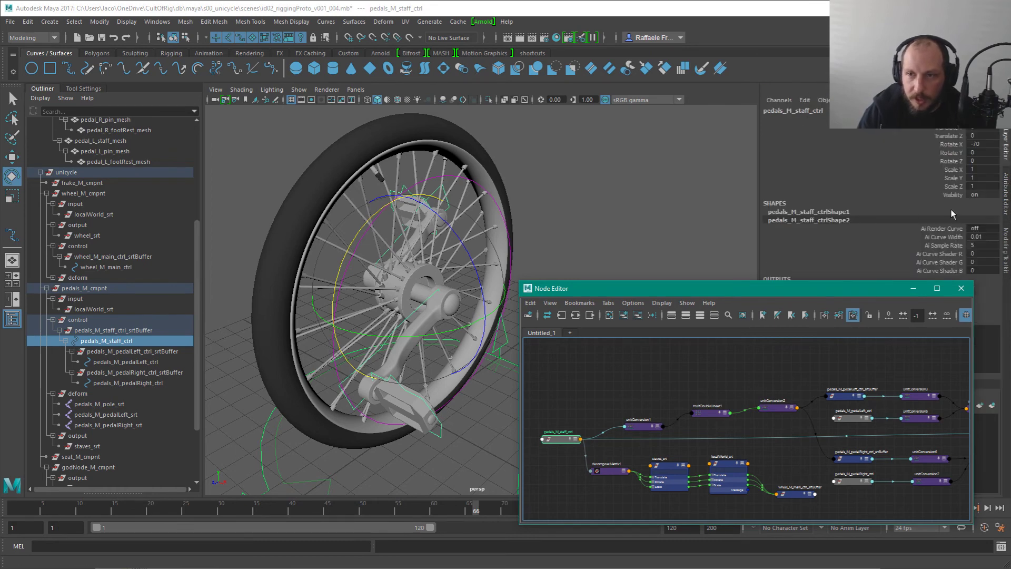
pyautogui.click(778, 100)
pyautogui.click(823, 100)
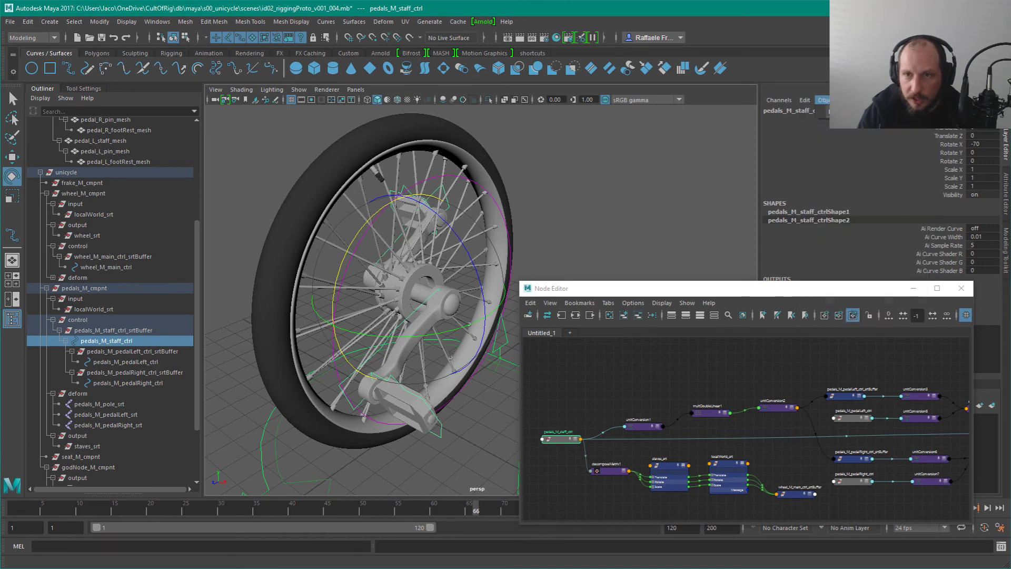
pyautogui.click(778, 101)
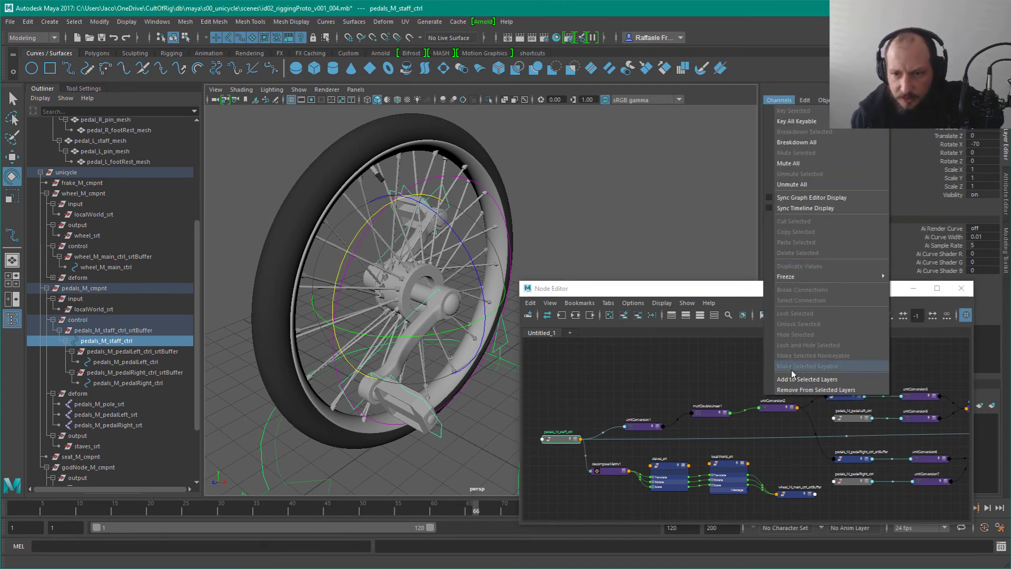
pyautogui.click(906, 111)
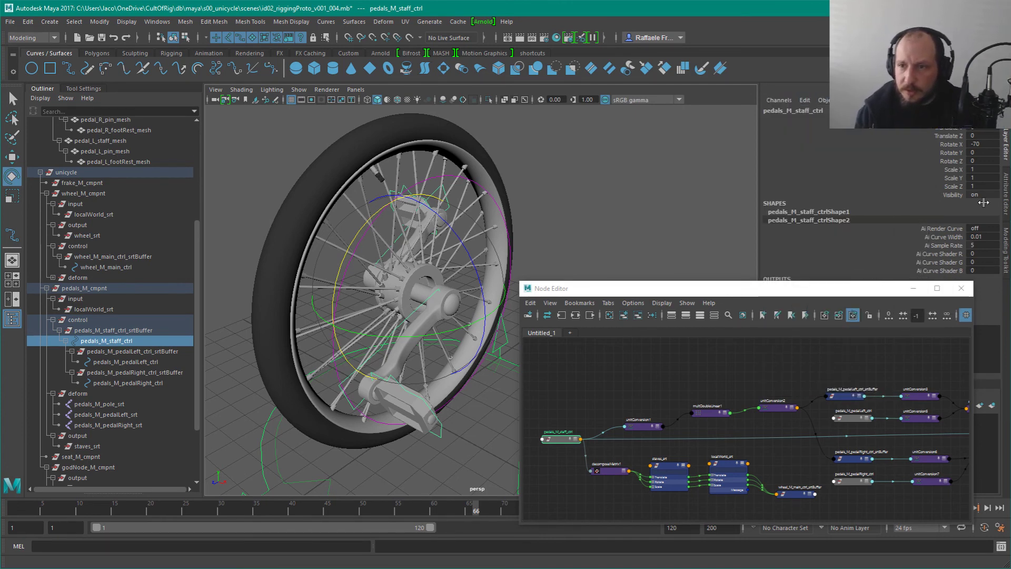
# Step: Start a new float attribute on pedals_M_staff_ctrl with the long name pedalCounterRotationFactor
pyautogui.click(1005, 198)
pyautogui.click(773, 91)
pyautogui.moveTo(823, 90)
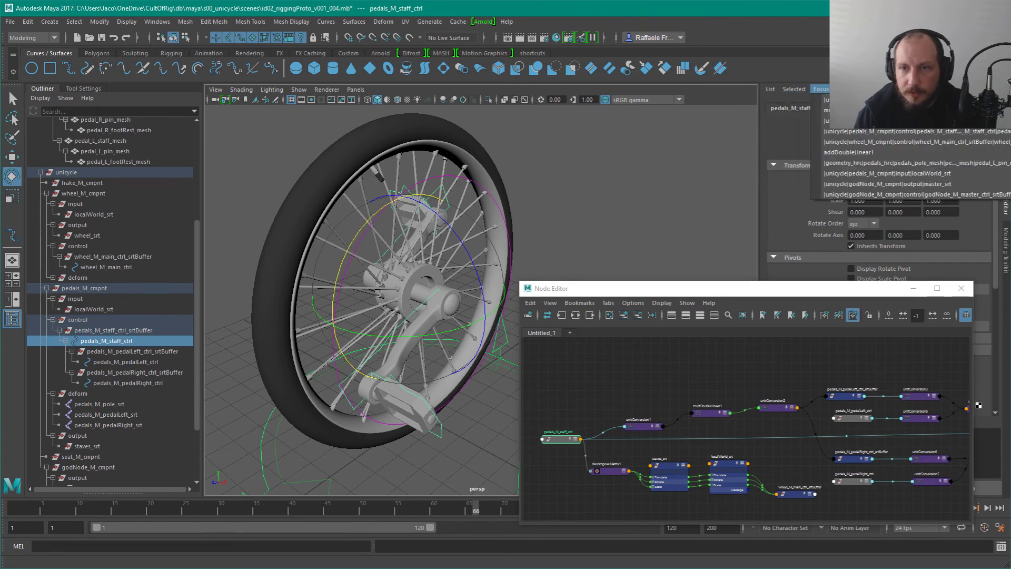
pyautogui.click(864, 100)
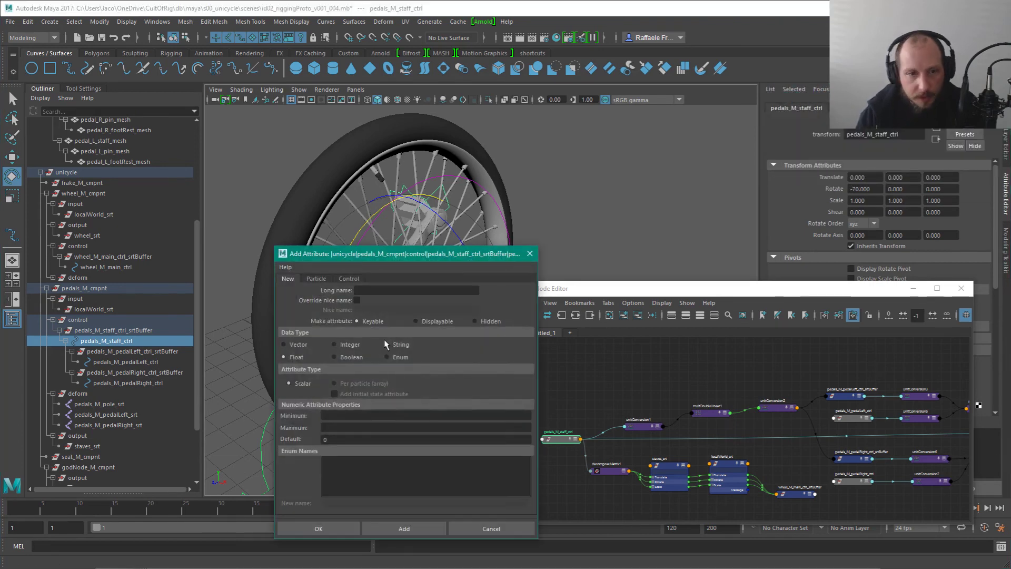
pyautogui.click(412, 290)
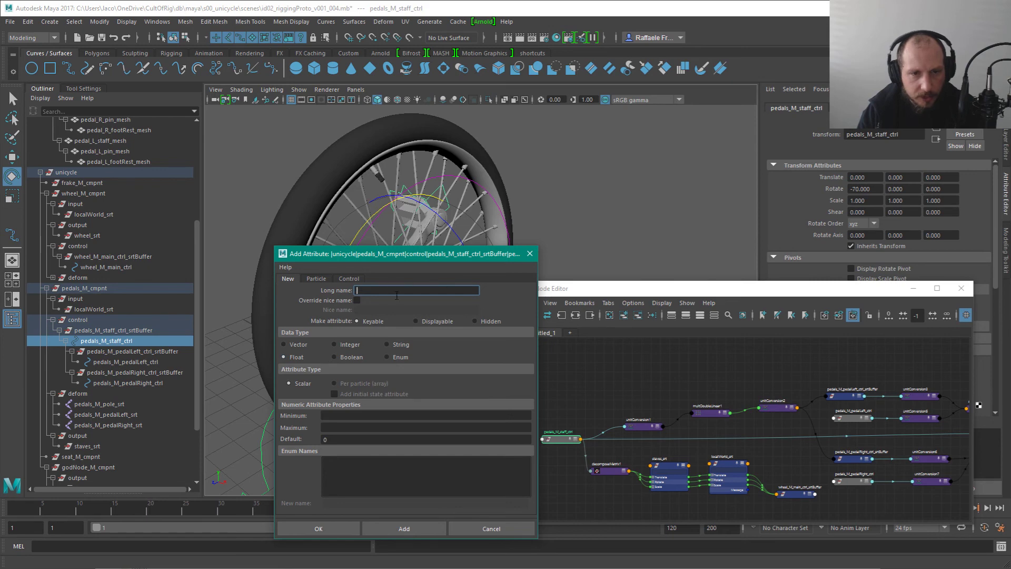
pyautogui.write('ped')
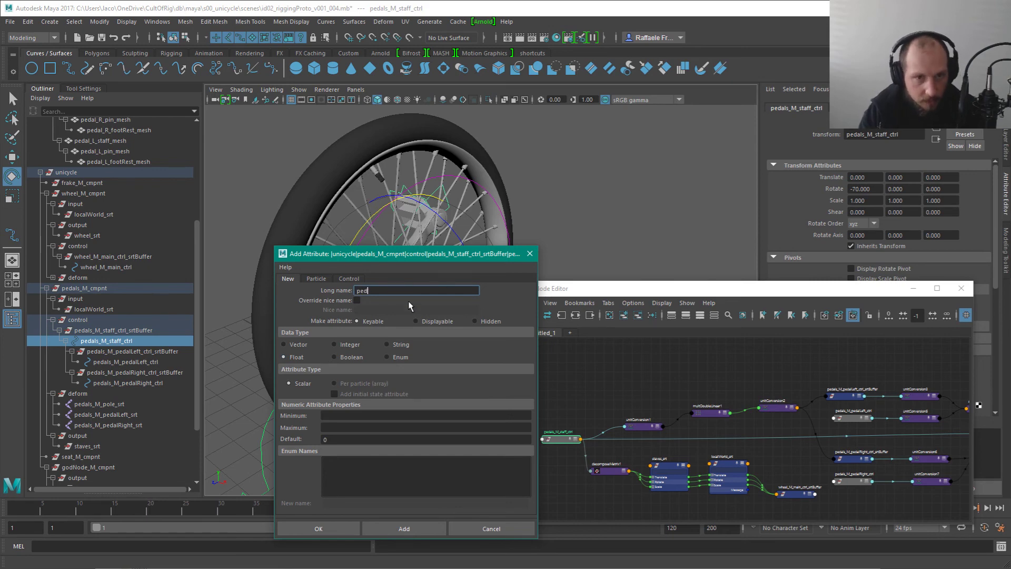
pyautogui.write('alCounterRota')
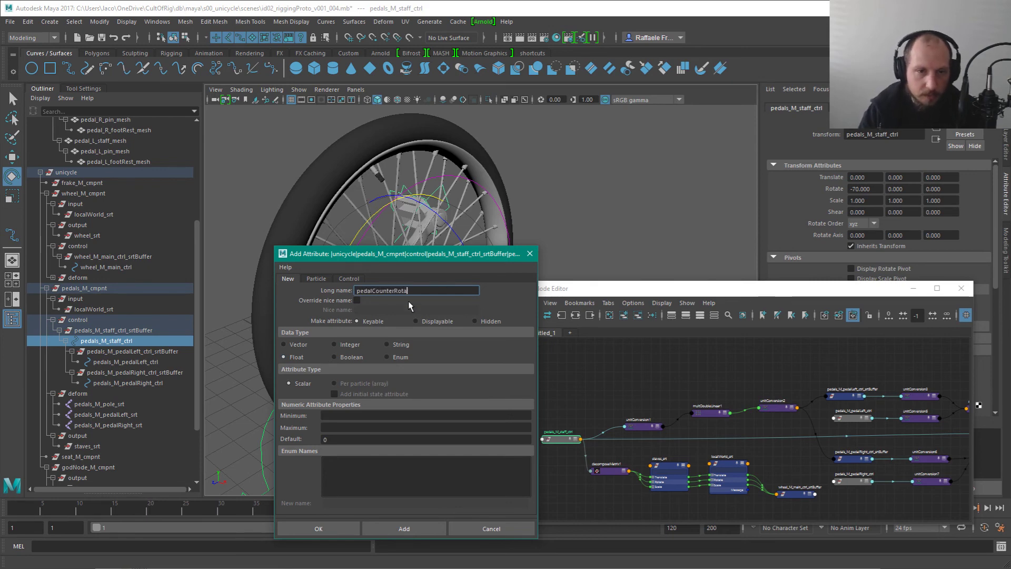
pyautogui.press('BackSpace')
pyautogui.press('BackSpace')
pyautogui.press('BackSpace')
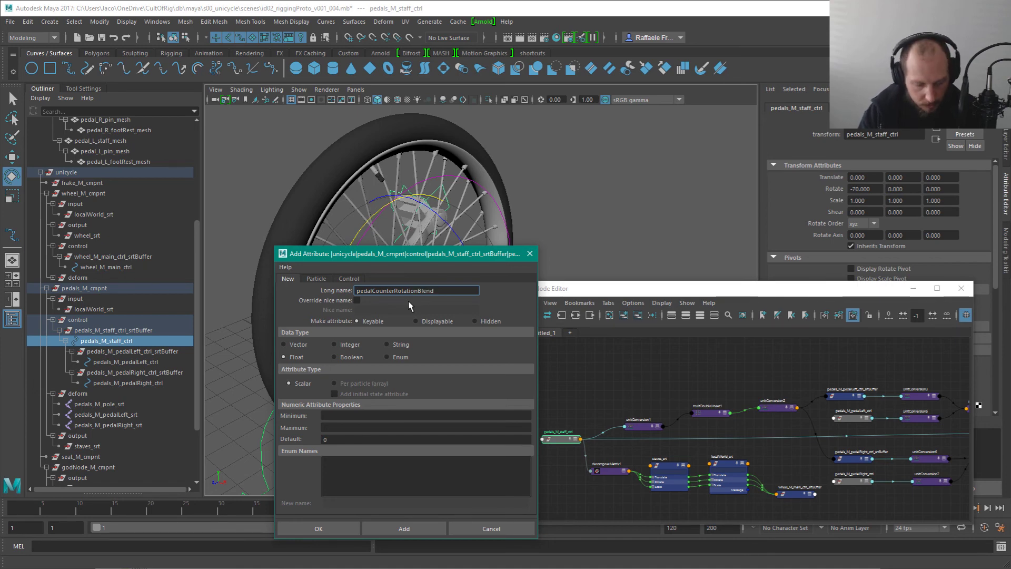
pyautogui.write('F')
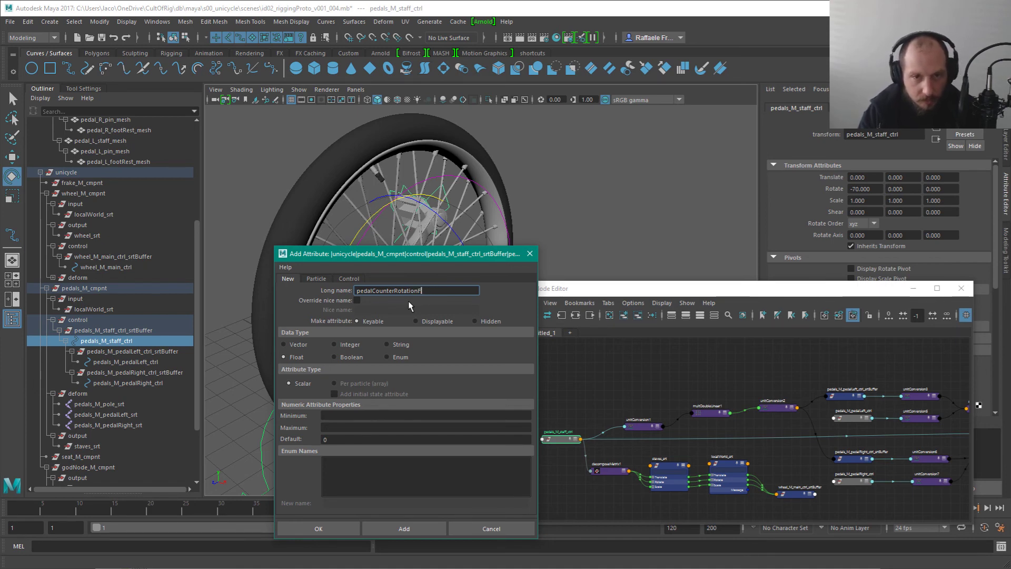
pyautogui.write('actor')
pyautogui.press('Tab')
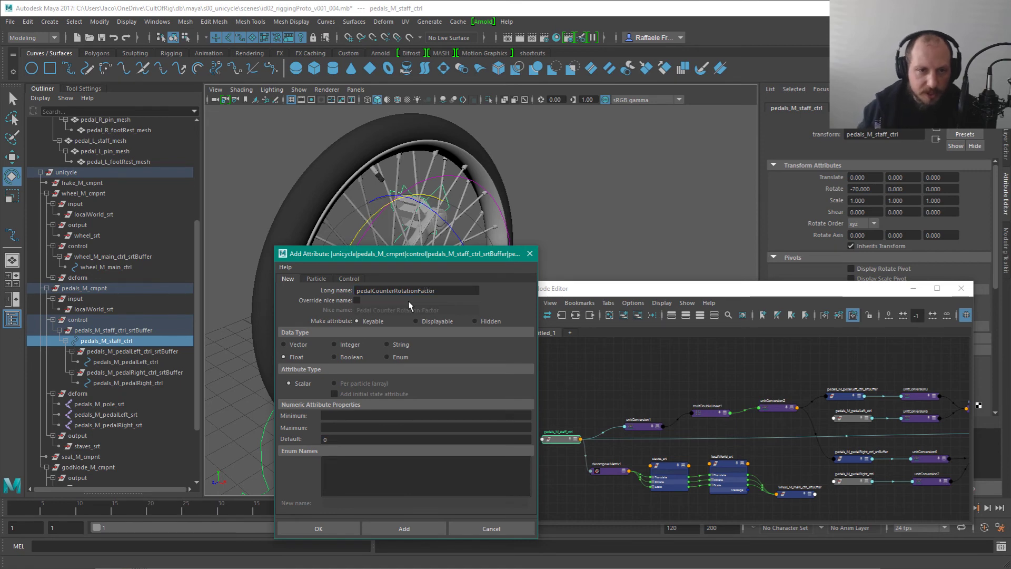
# Step: Override the new attribute's nice name with blend
pyautogui.click(357, 300)
pyautogui.tripleClick(447, 311)
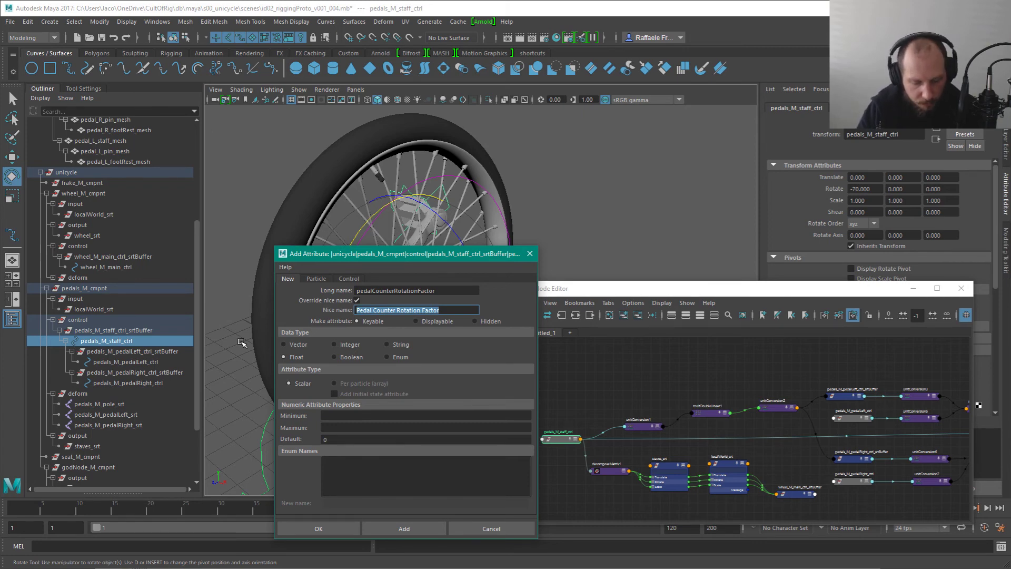
pyautogui.write('blend')
pyautogui.press('Return')
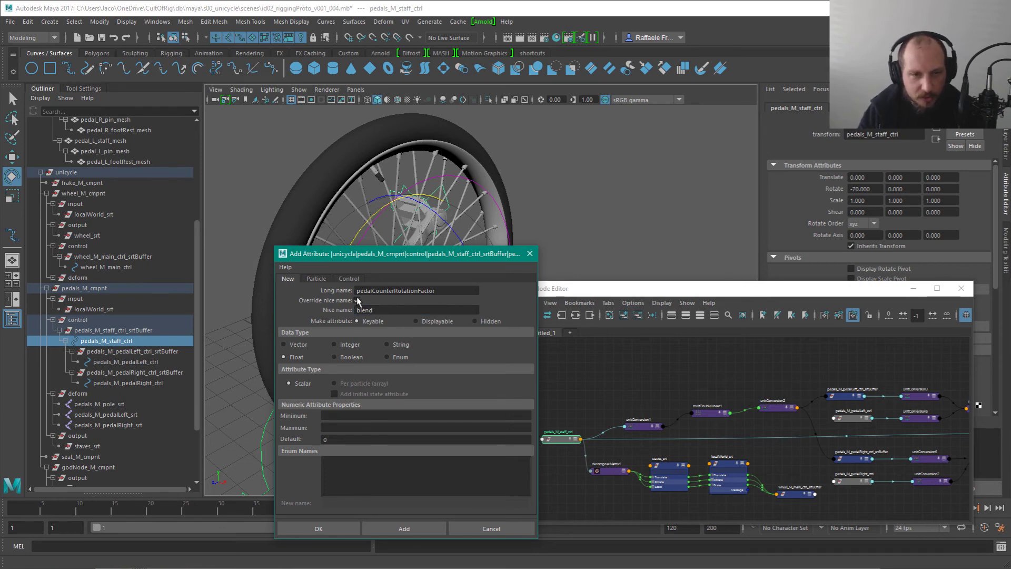
# Step: Set the attribute's minimum to -10 and maximum to 10, and add it to the staff control
pyautogui.click(337, 416)
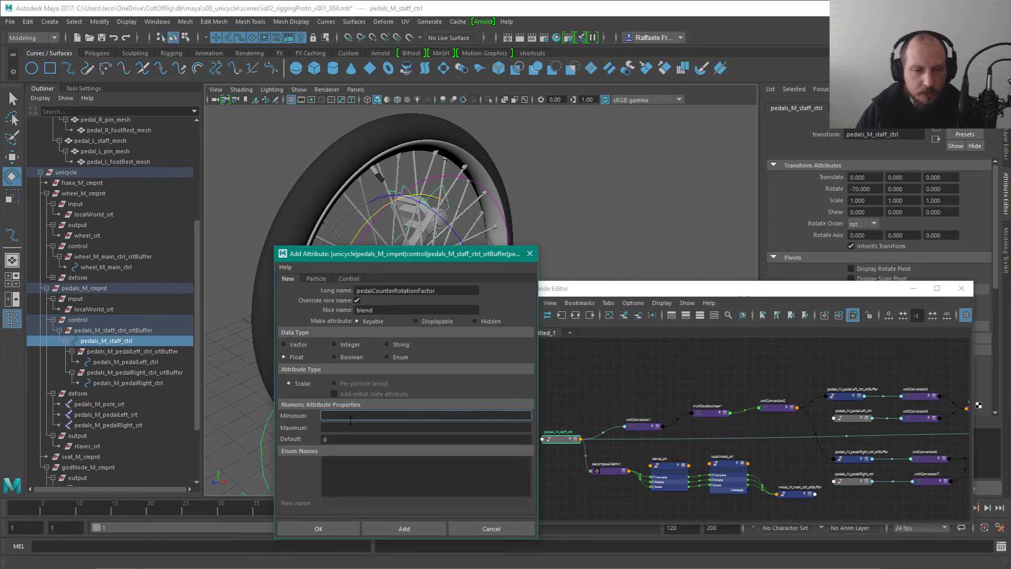
pyautogui.write('-10')
pyautogui.press('Tab')
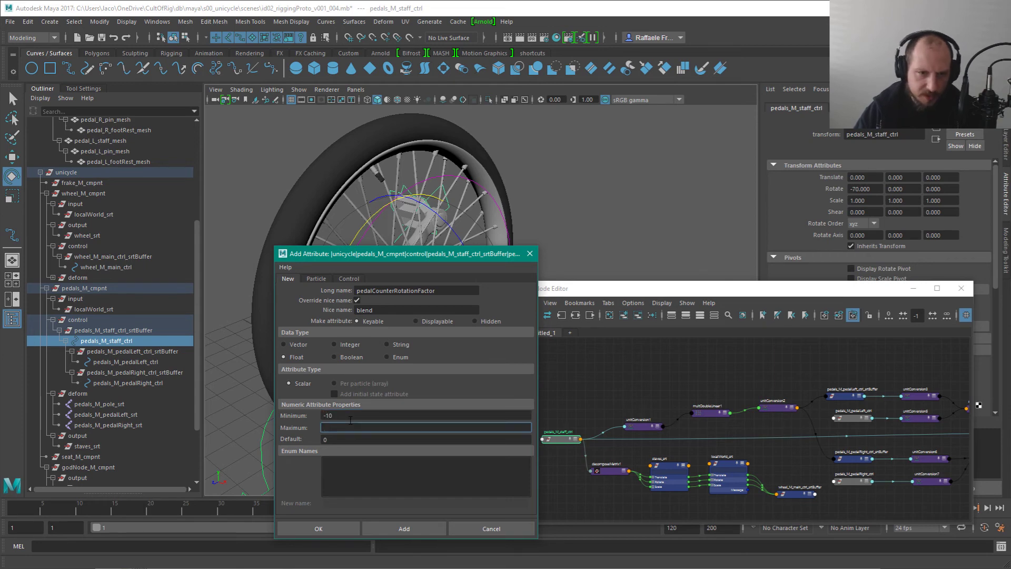
pyautogui.write('10')
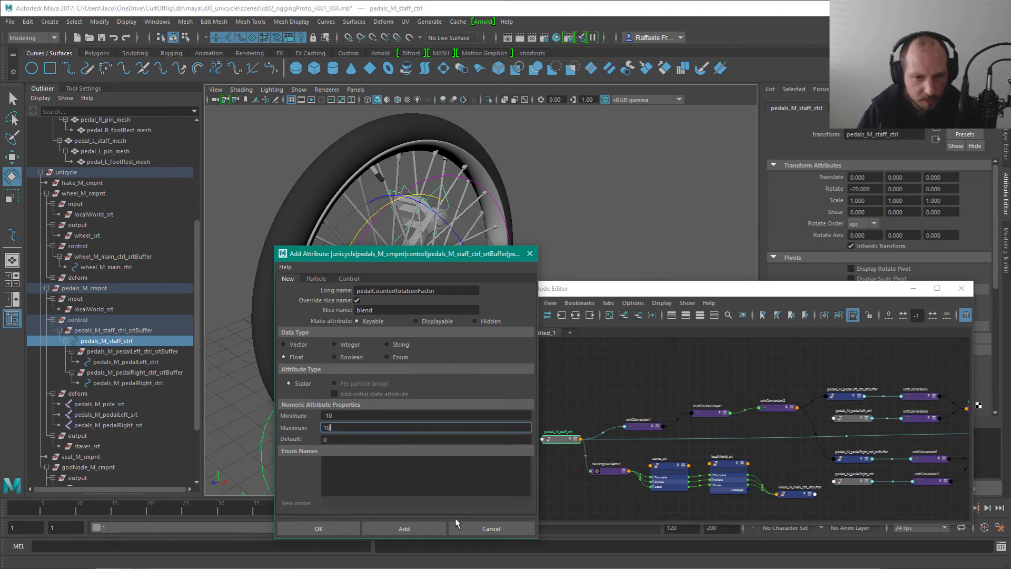
pyautogui.click(424, 530)
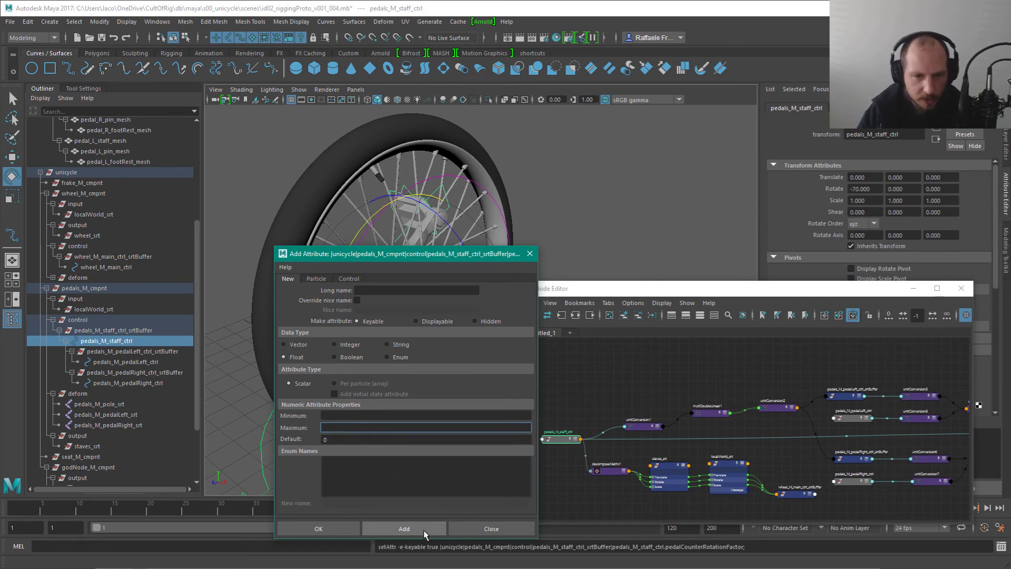
pyautogui.click(491, 531)
# Step: Expand the pedals_M_staff_ctrl node in the Node Editor to list its attributes
pyautogui.click(574, 440)
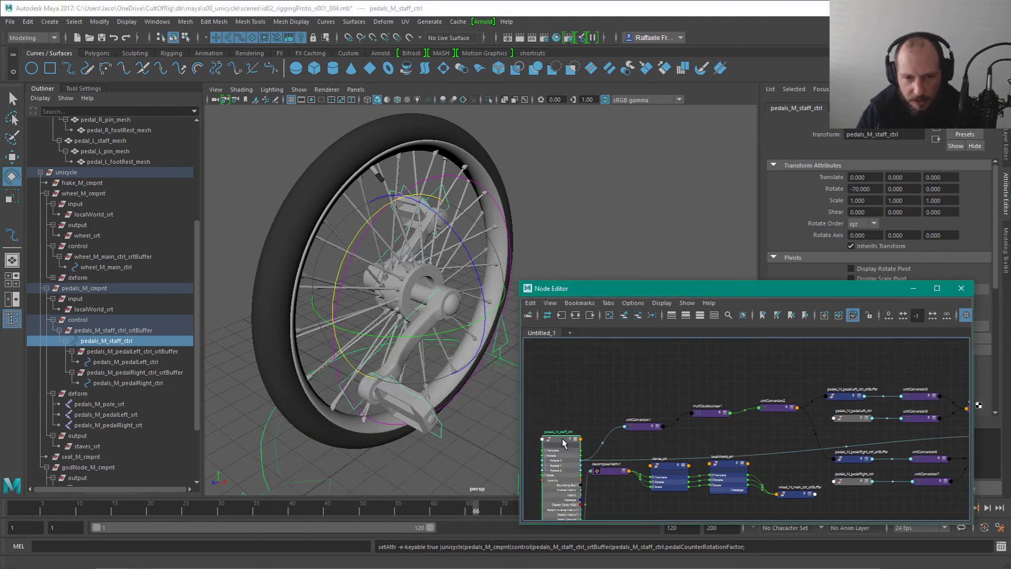
pyautogui.scroll(5, 561, 439)
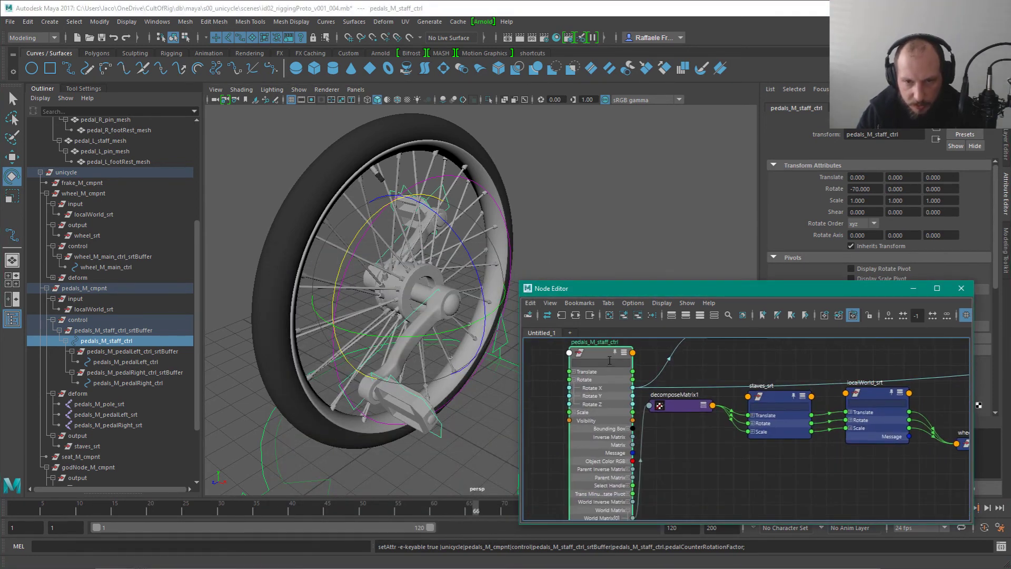
pyautogui.moveTo(601, 359); pyautogui.dragTo(593, 352)
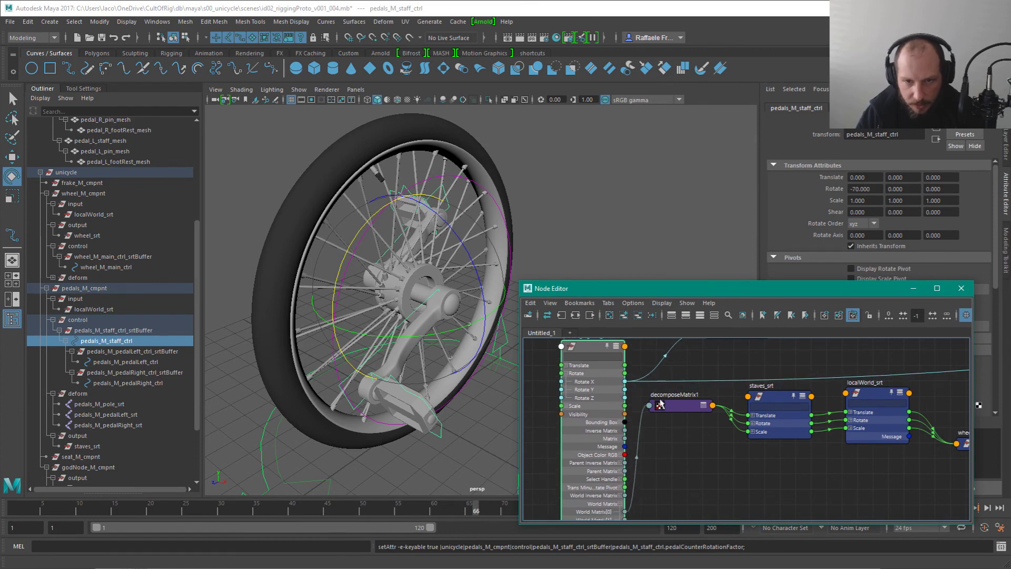
pyautogui.scroll(-3, 660, 404)
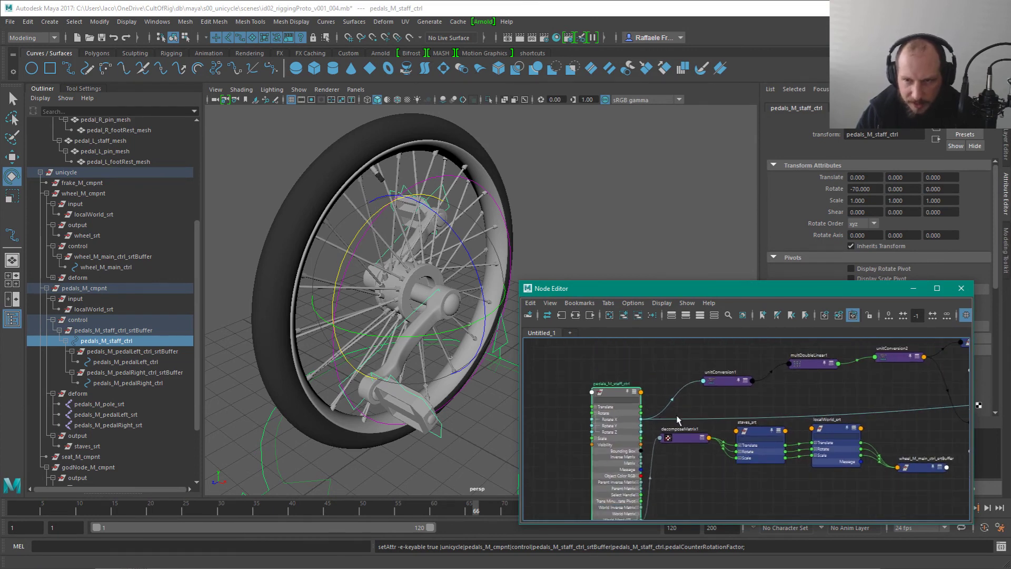
# Step: Uncover the staff control's extra attributes behind the Node Editor window and set blend to -1
pyautogui.moveTo(802, 291); pyautogui.dragTo(610, 277)
pyautogui.scroll(-5, 964, 405)
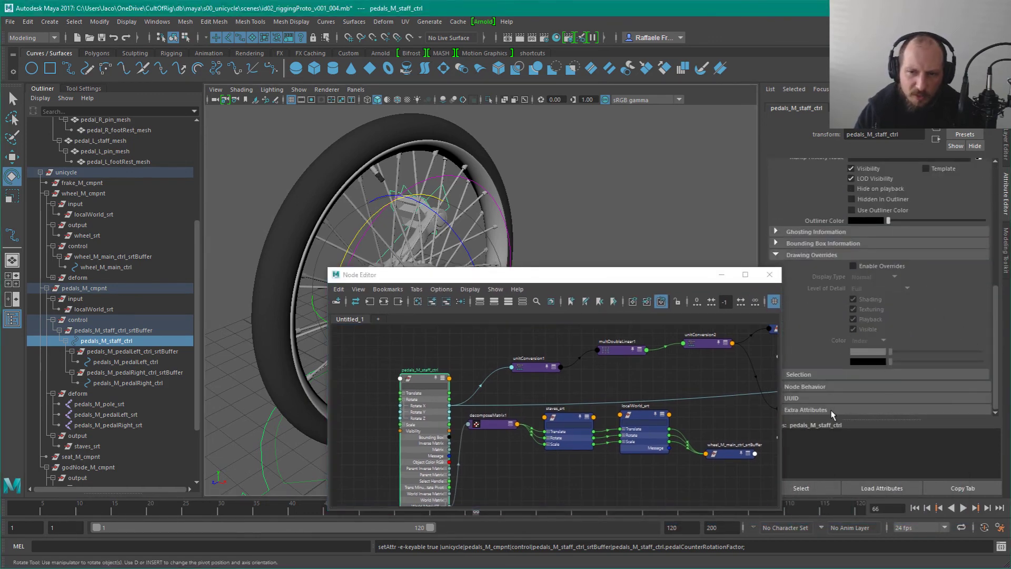
pyautogui.moveTo(995, 357); pyautogui.dragTo(991, 401)
pyautogui.moveTo(872, 409); pyautogui.dragTo(801, 421)
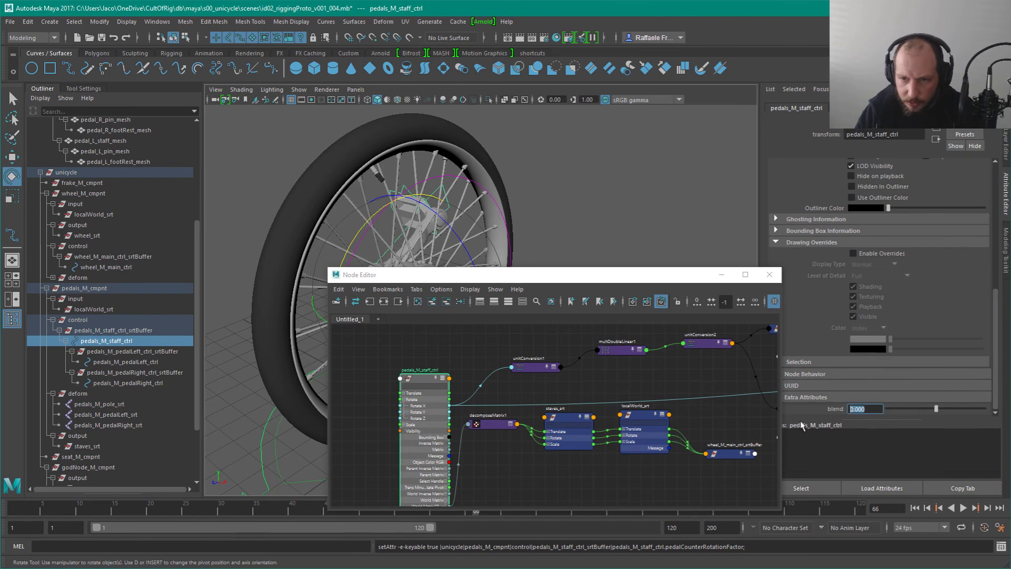
pyautogui.write('-1')
pyautogui.press('Return')
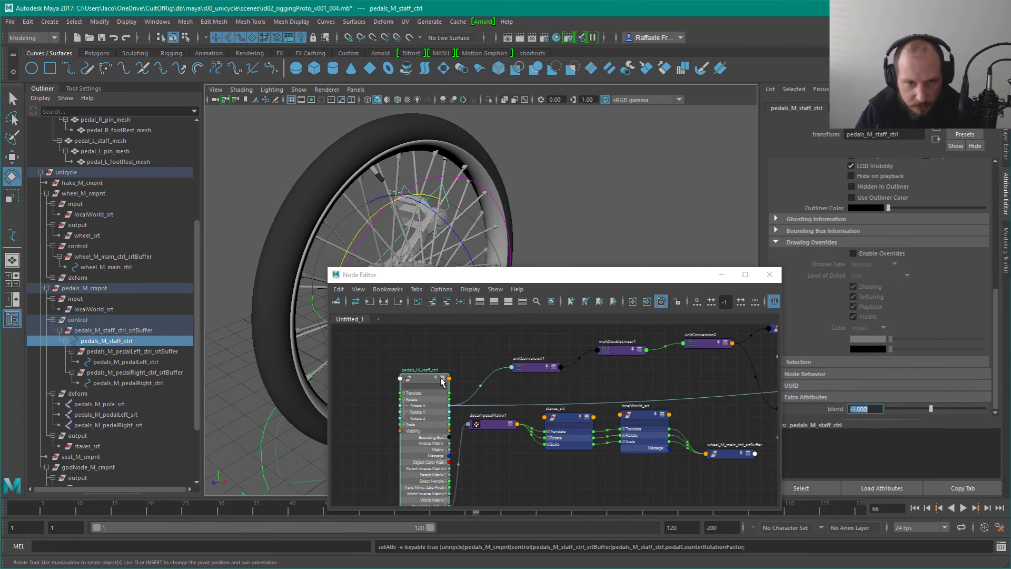
# Step: Connect pedalCounterRotationFactor of pedals_M_staff_ctrl to Input 2 of multDoubleLinear1, and close the Node Editor
pyautogui.moveTo(441, 380); pyautogui.dragTo(418, 301)
pyautogui.keyDown('alt'); pyautogui.moveTo(443, 402); pyautogui.dragTo(480, 431, button='right'); pyautogui.keyUp('alt')
pyautogui.keyDown('alt'); pyautogui.moveTo(688, 373); pyautogui.dragTo(625, 427, button='middle'); pyautogui.keyUp('alt')
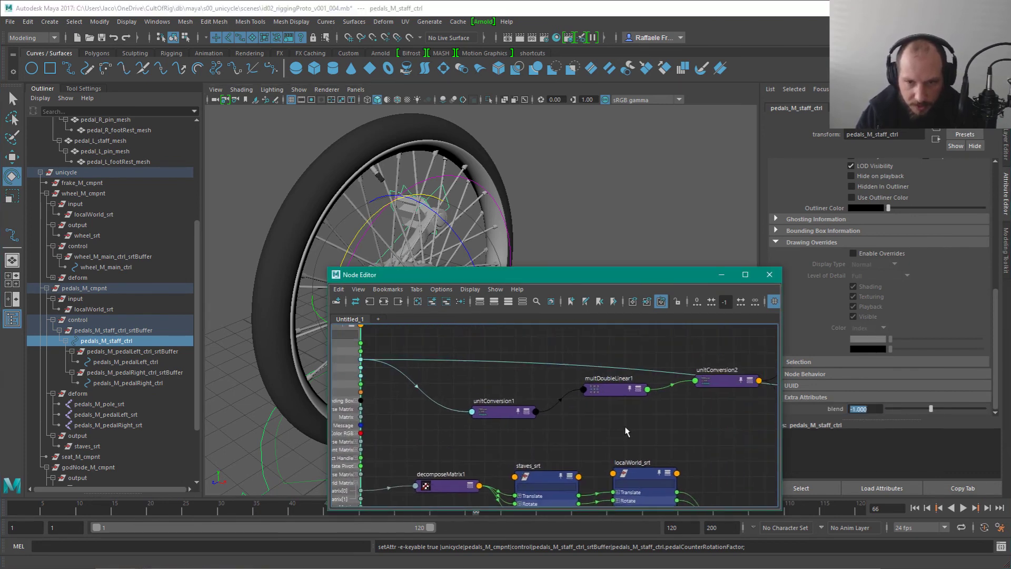
pyautogui.click(722, 378)
pyautogui.press('3')
pyautogui.click(611, 394)
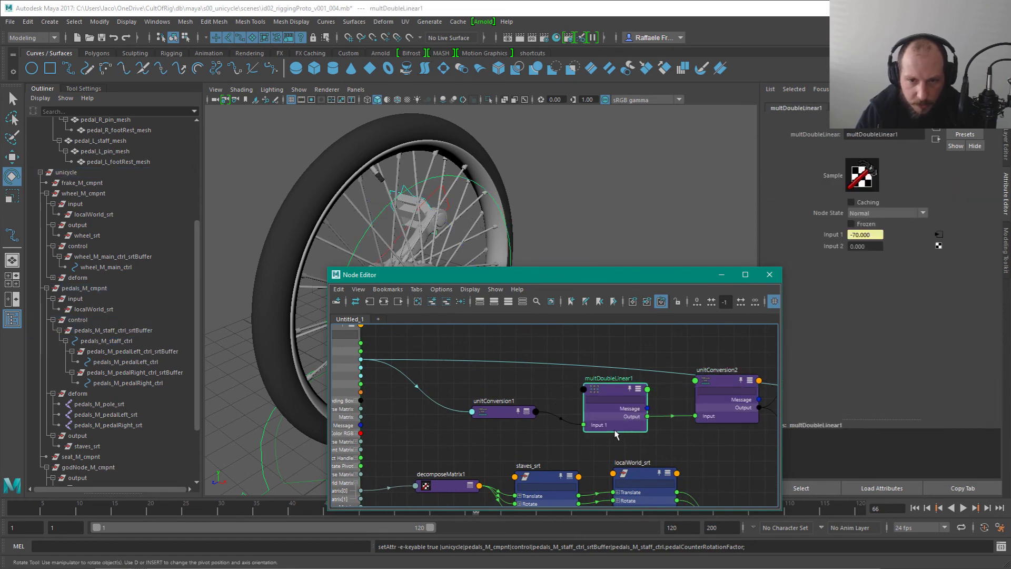
pyautogui.keyDown('alt'); pyautogui.moveTo(611, 394); pyautogui.dragTo(656, 385, button='middle'); pyautogui.keyUp('alt')
pyautogui.press('3')
pyautogui.keyDown('alt'); pyautogui.moveTo(543, 400); pyautogui.dragTo(518, 436, button='middle'); pyautogui.keyUp('alt')
pyautogui.moveTo(369, 462); pyautogui.dragTo(595, 362)
pyautogui.keyDown('alt'); pyautogui.moveTo(562, 406); pyautogui.dragTo(645, 450, button='middle'); pyautogui.keyUp('alt')
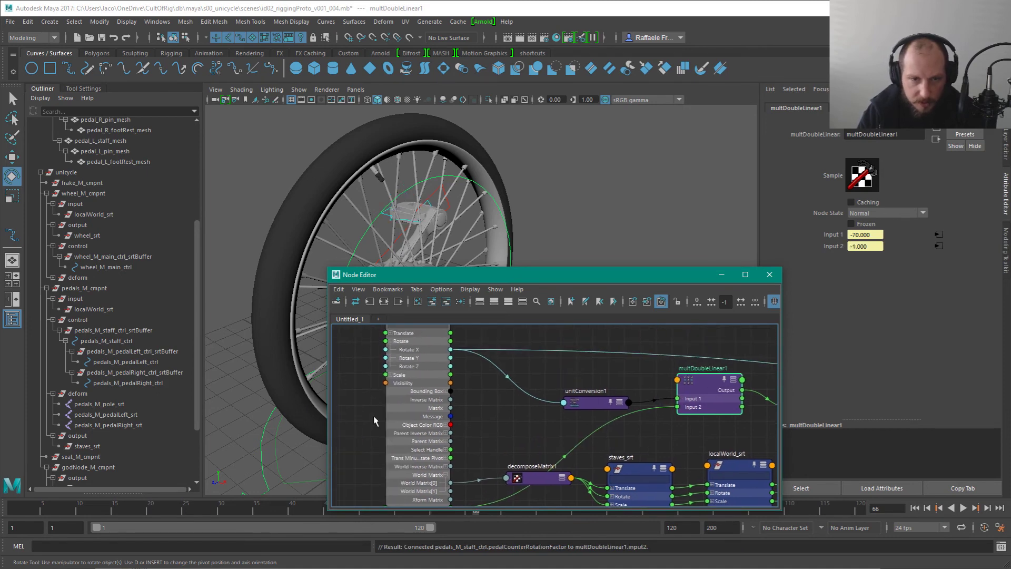
pyautogui.moveTo(392, 421); pyautogui.dragTo(410, 427)
pyautogui.click(770, 276)
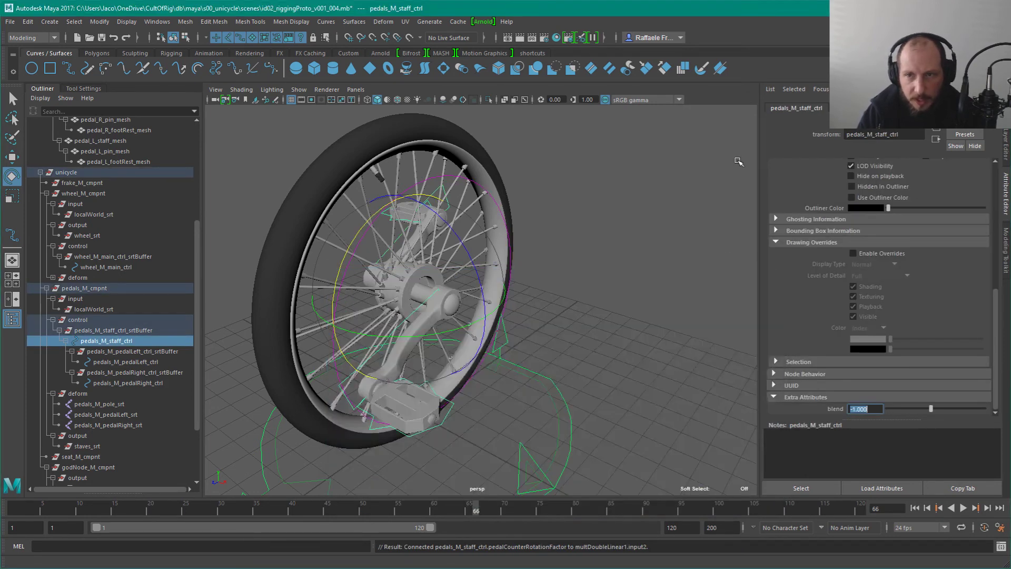
# Step: Switch to the Channel Box and select the pedals' staff control in the viewport to show its blend channel
pyautogui.click(500, 383)
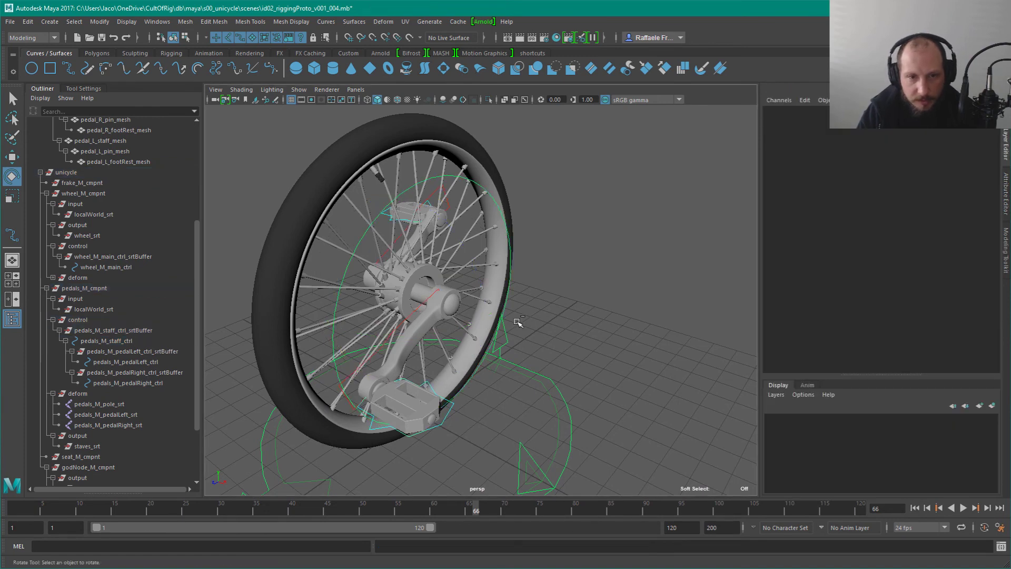
pyautogui.hotkey('ctrl', 'a')
pyautogui.click(448, 196)
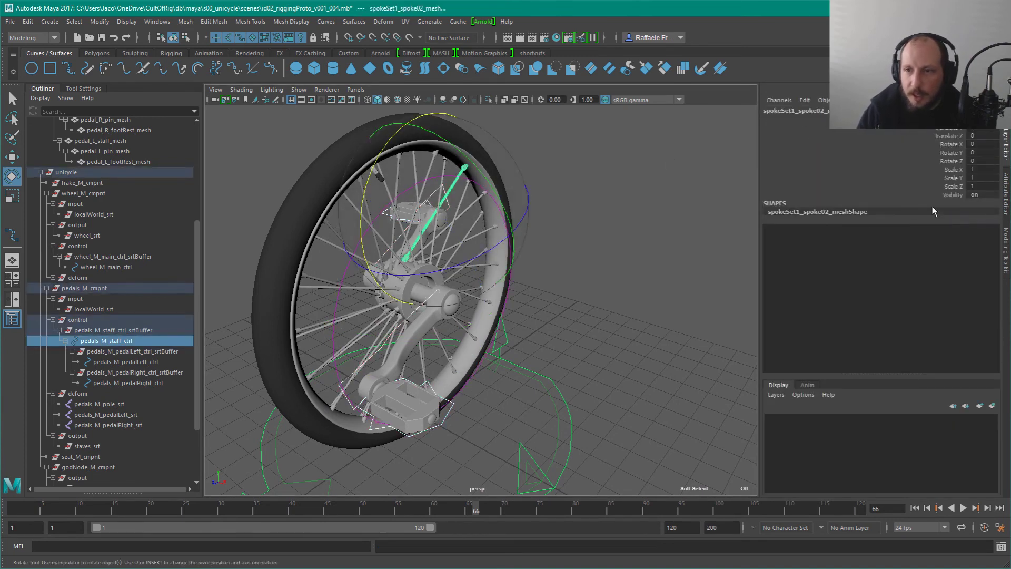
pyautogui.click(547, 266)
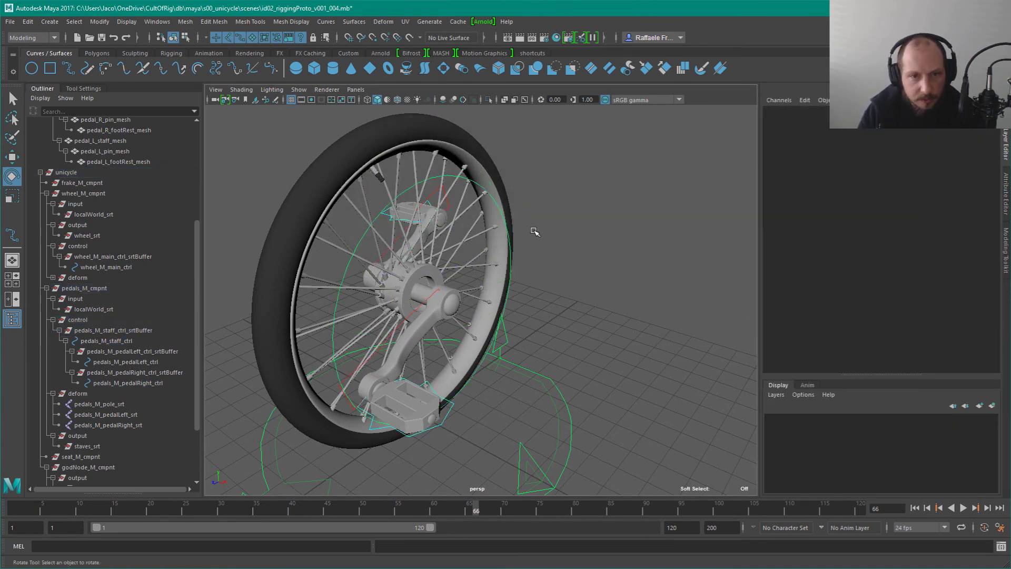
pyautogui.click(446, 191)
pyautogui.click(668, 287)
pyautogui.keyDown('alt'); pyautogui.moveTo(550, 268); pyautogui.dragTo(612, 235); pyautogui.keyUp('alt')
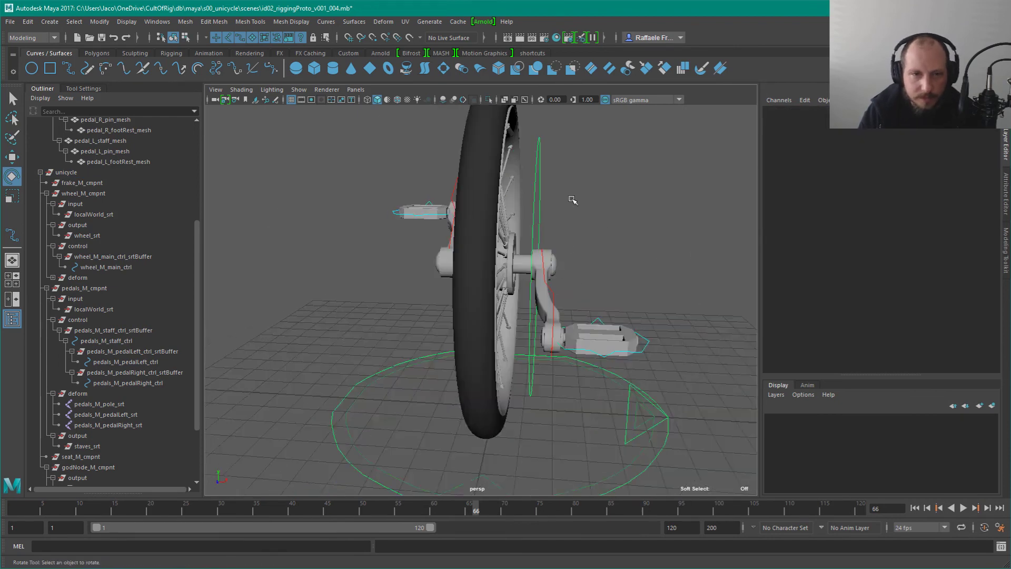
pyautogui.keyDown('alt'); pyautogui.moveTo(573, 199); pyautogui.dragTo(519, 235); pyautogui.keyUp('alt')
pyautogui.keyDown('alt'); pyautogui.moveTo(421, 262); pyautogui.dragTo(413, 238); pyautogui.keyUp('alt')
pyautogui.click(348, 349)
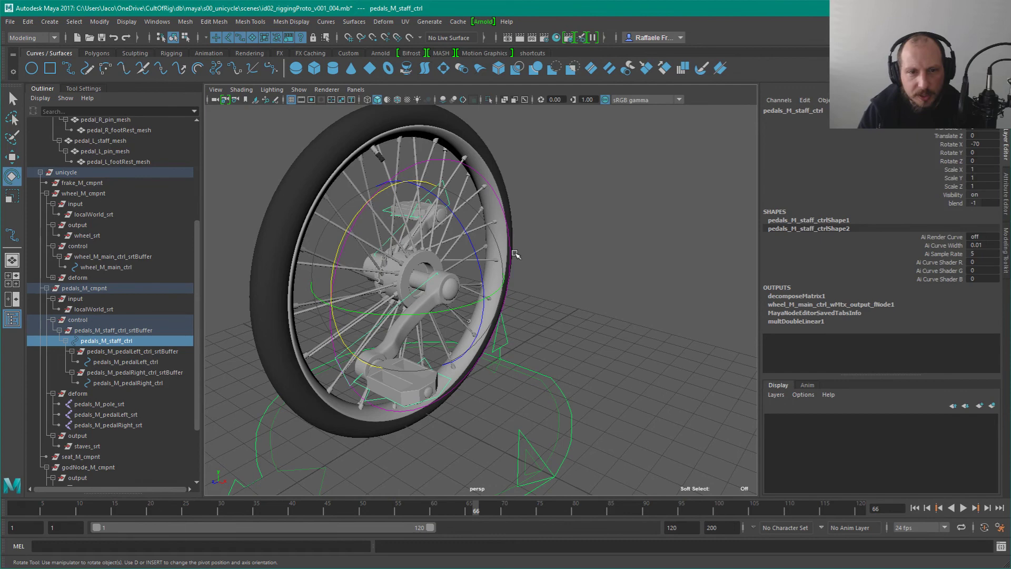
# Step: Test the pedals' counter-rotation by rotating pedals_M_staff_ctrl to -90 degrees in X
pyautogui.scroll(3, 503, 272)
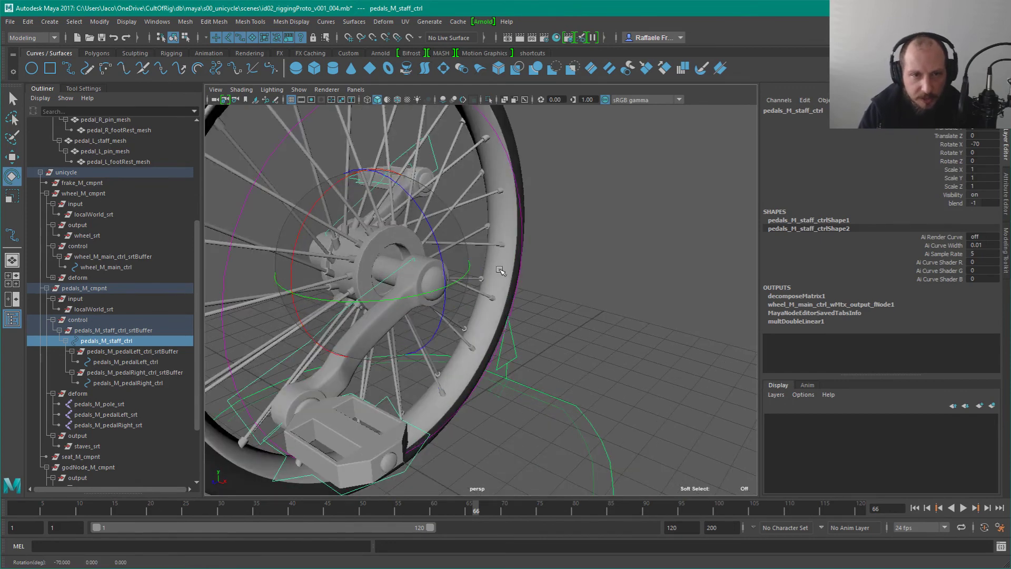
pyautogui.scroll(-5, 500, 271)
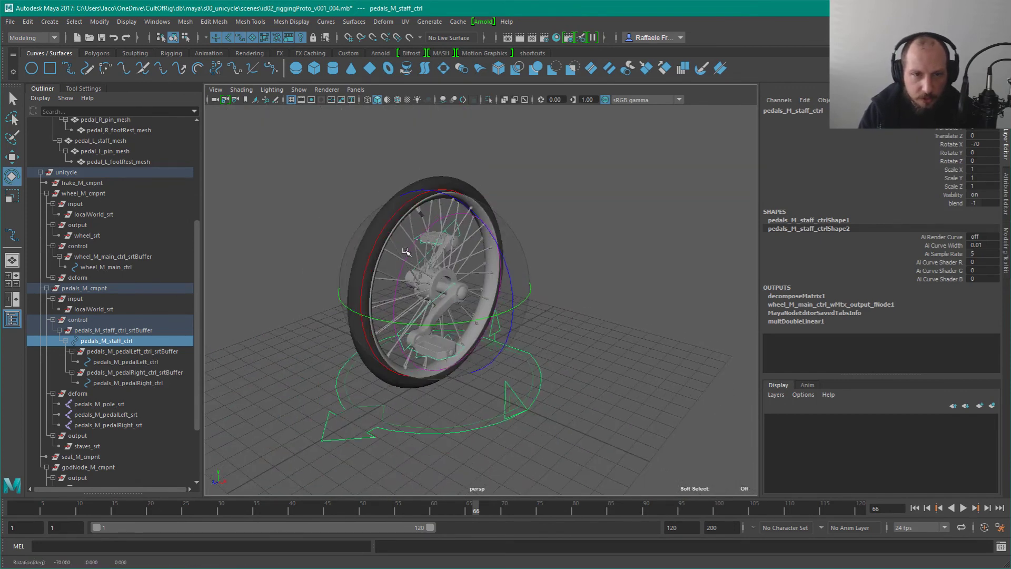
pyautogui.click(537, 228)
pyautogui.hotkey('ctrl', 'z')
pyautogui.moveTo(388, 240); pyautogui.dragTo(393, 207)
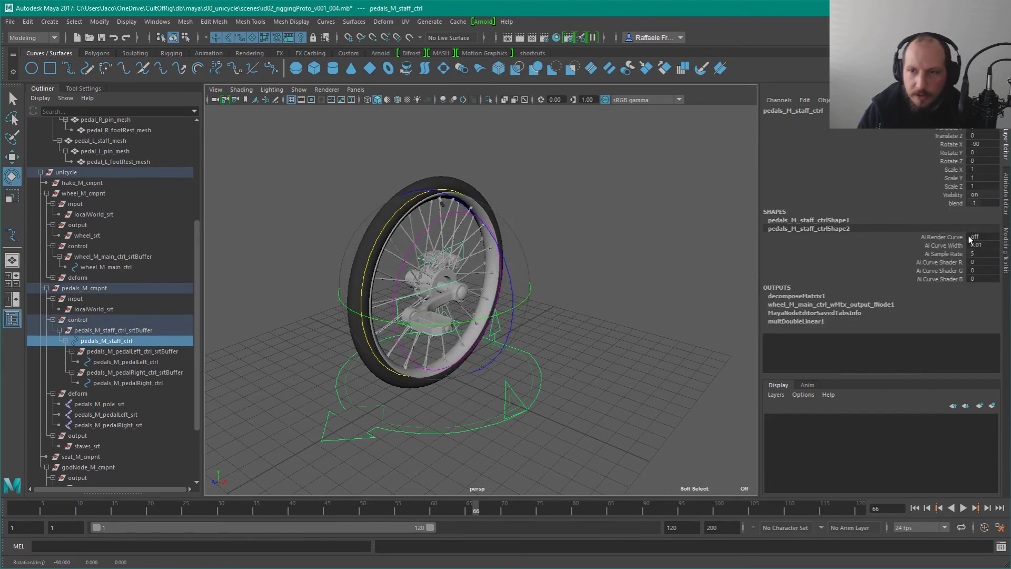
# Step: Try a blend value of 2.1 on pedals_M_staff_ctrl and rotate the control to -160 degrees in X
pyautogui.click(956, 203)
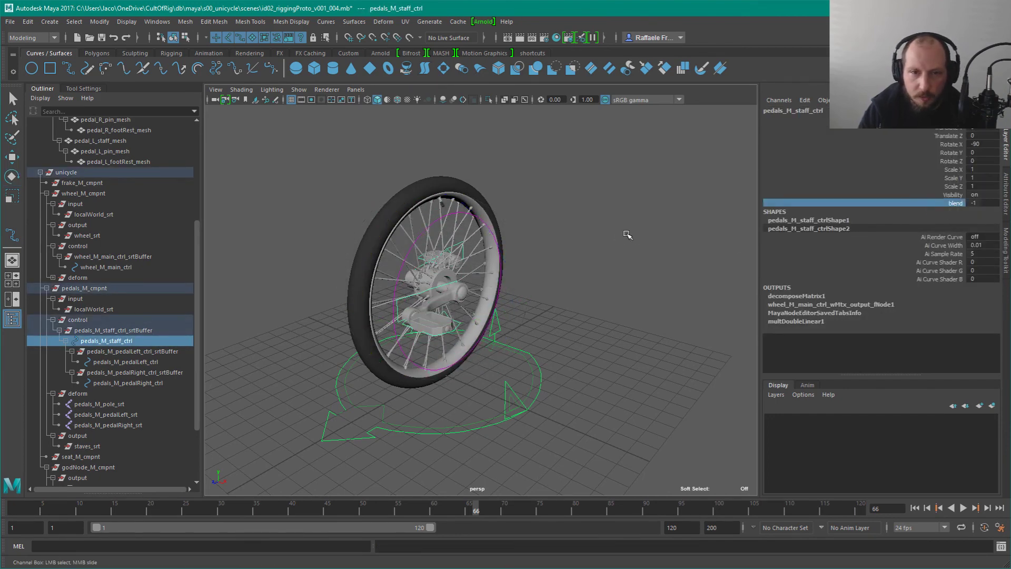
pyautogui.moveTo(628, 234); pyautogui.dragTo(657, 258, button='middle')
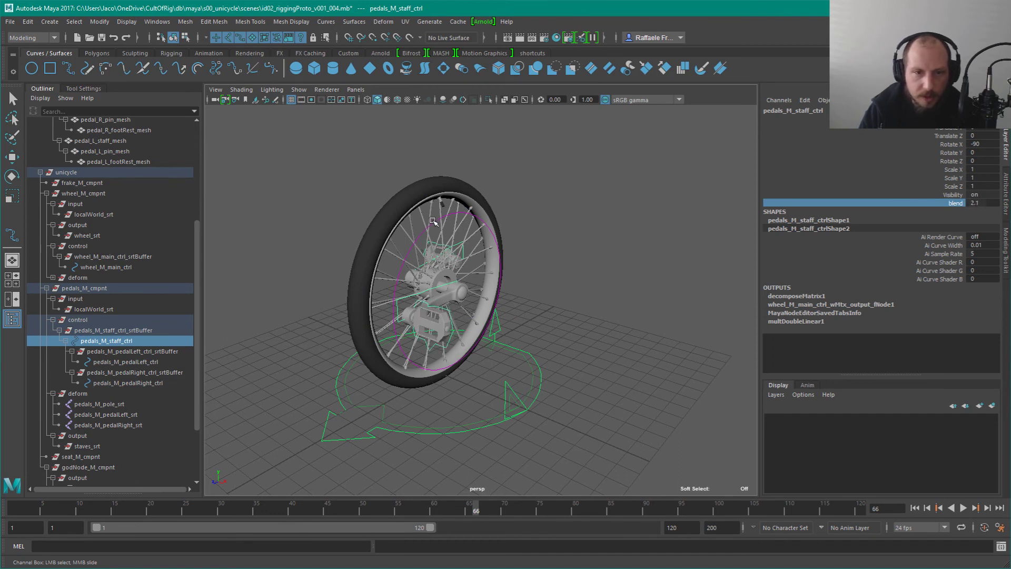
pyautogui.click(536, 210)
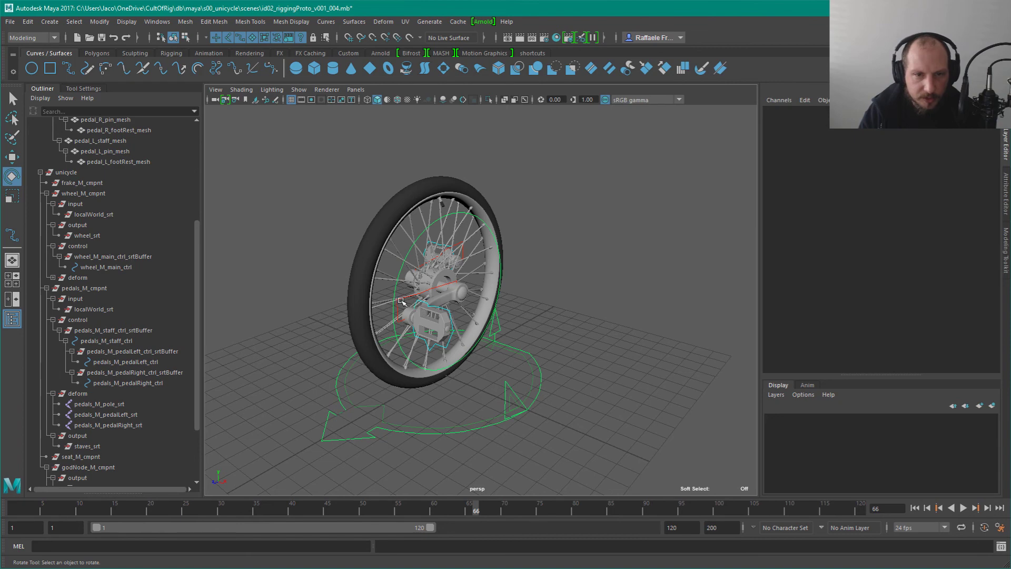
pyautogui.click(405, 304)
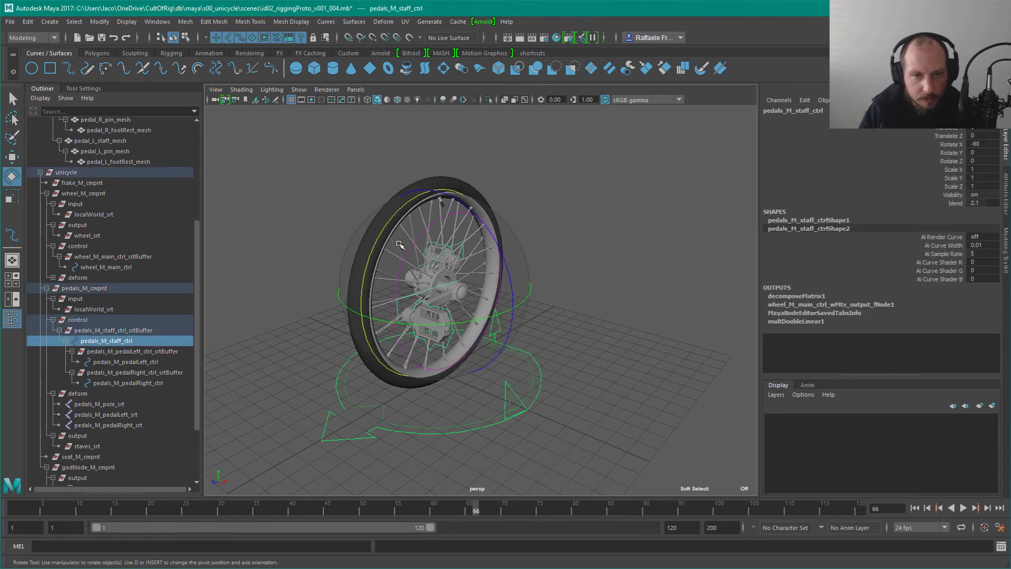
pyautogui.moveTo(407, 237); pyautogui.dragTo(429, 176)
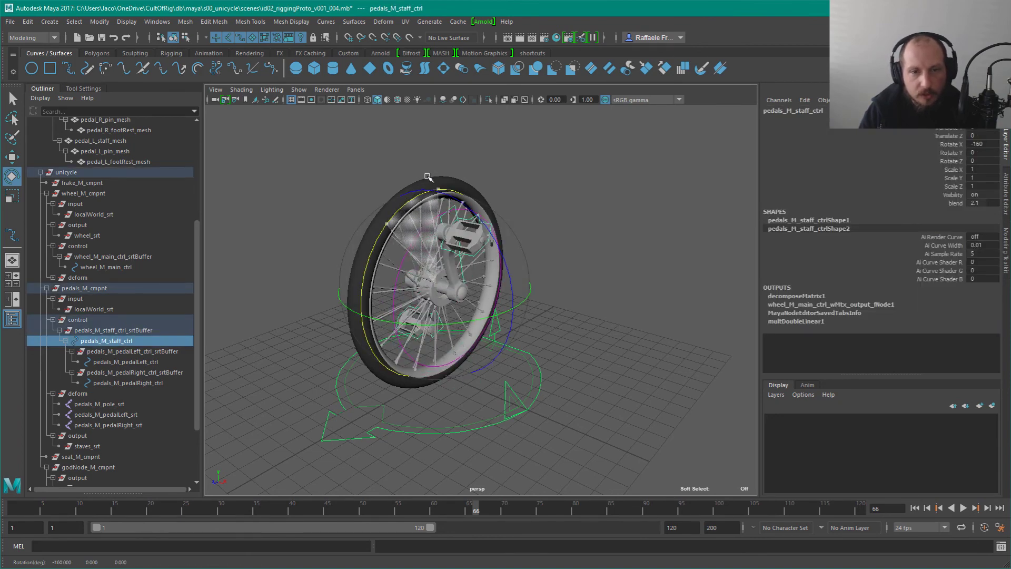
# Step: Undo the staff control's test rotations and blend change, and save the scene
pyautogui.hotkey('ctrl', 'z')
pyautogui.hotkey('ctrl', 'z')
pyautogui.hotkey('ctrl', 'z')
pyautogui.hotkey('ctrl', 'z')
pyautogui.hotkey('ctrl', 'z')
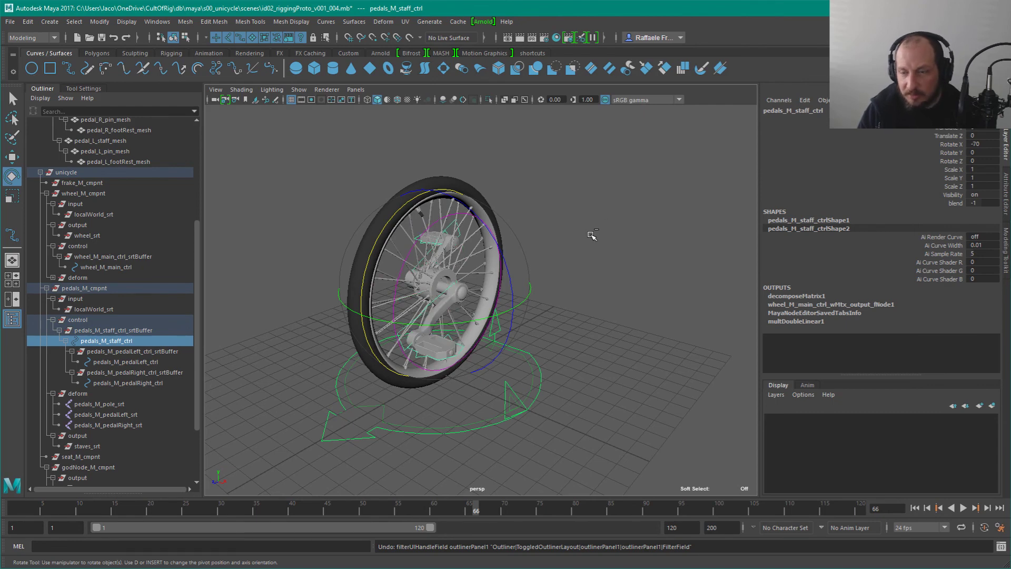
pyautogui.hotkey('ctrl', 's')
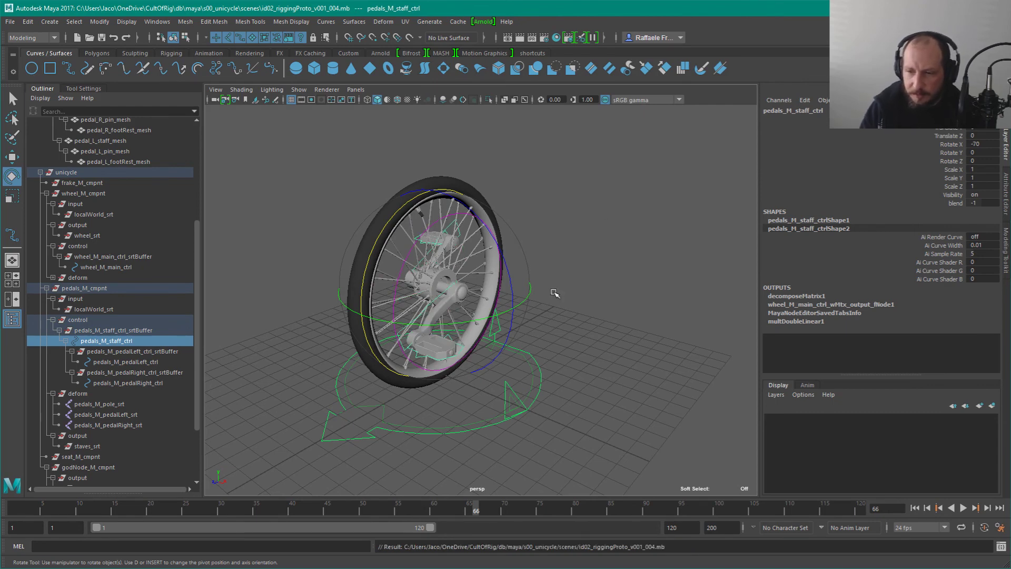